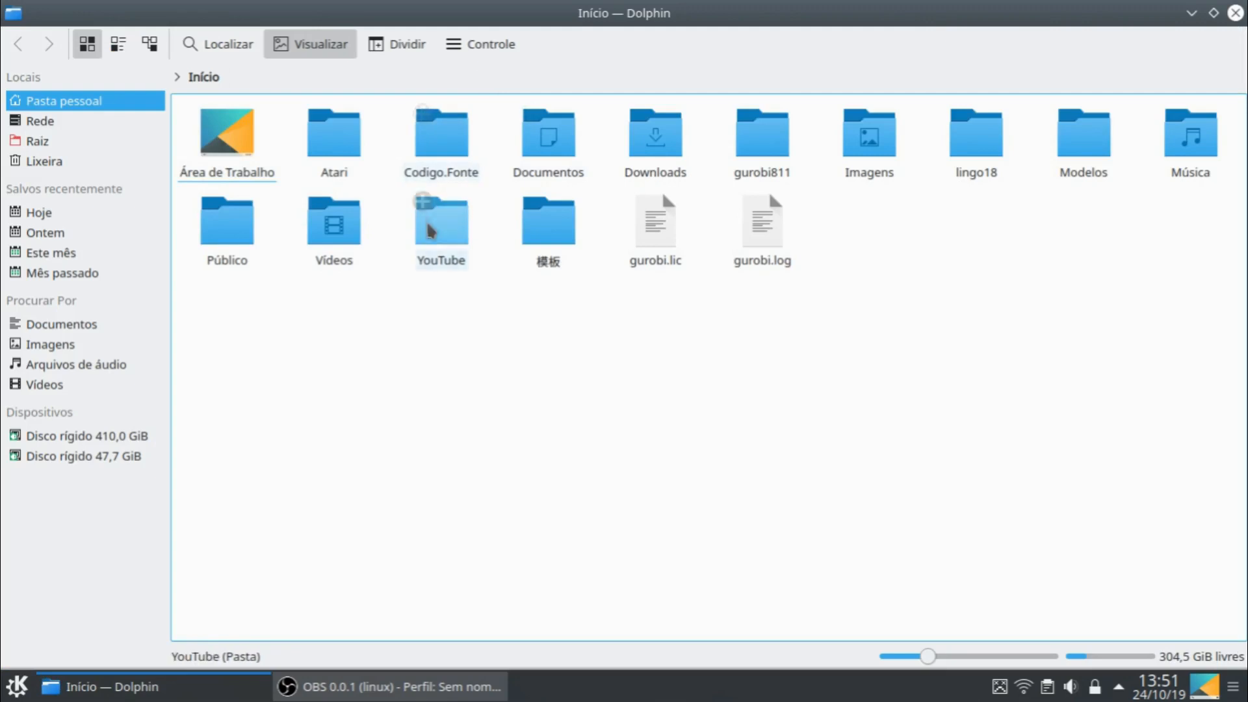
- Open the document Aula.01.POII.odt from the Documentos/UFU/Aulas folder
left_click(575, 153)
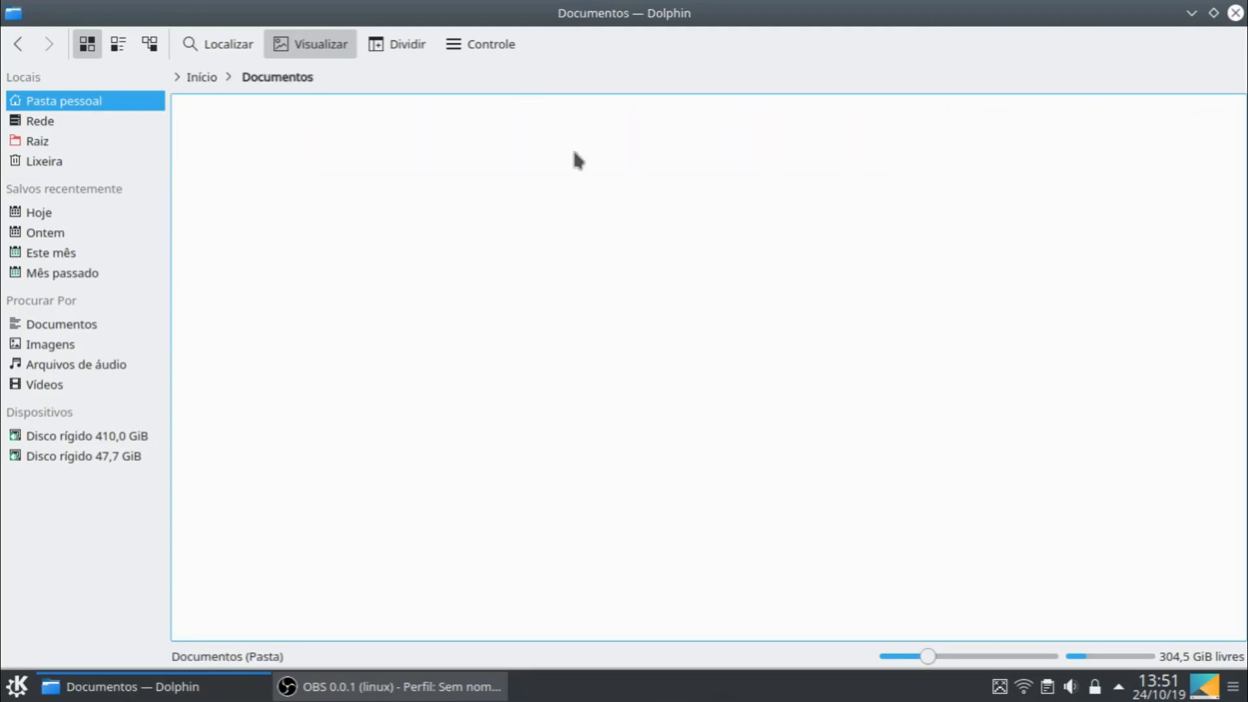
left_click(545, 151)
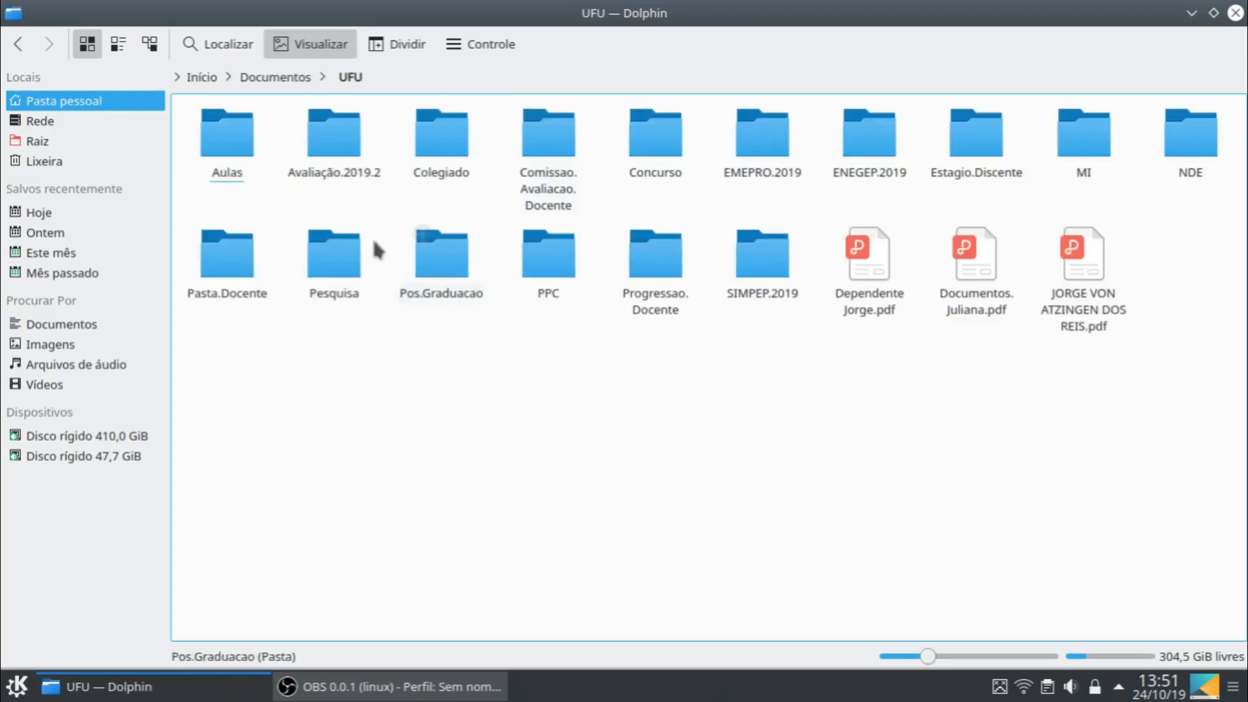
left_click(223, 138)
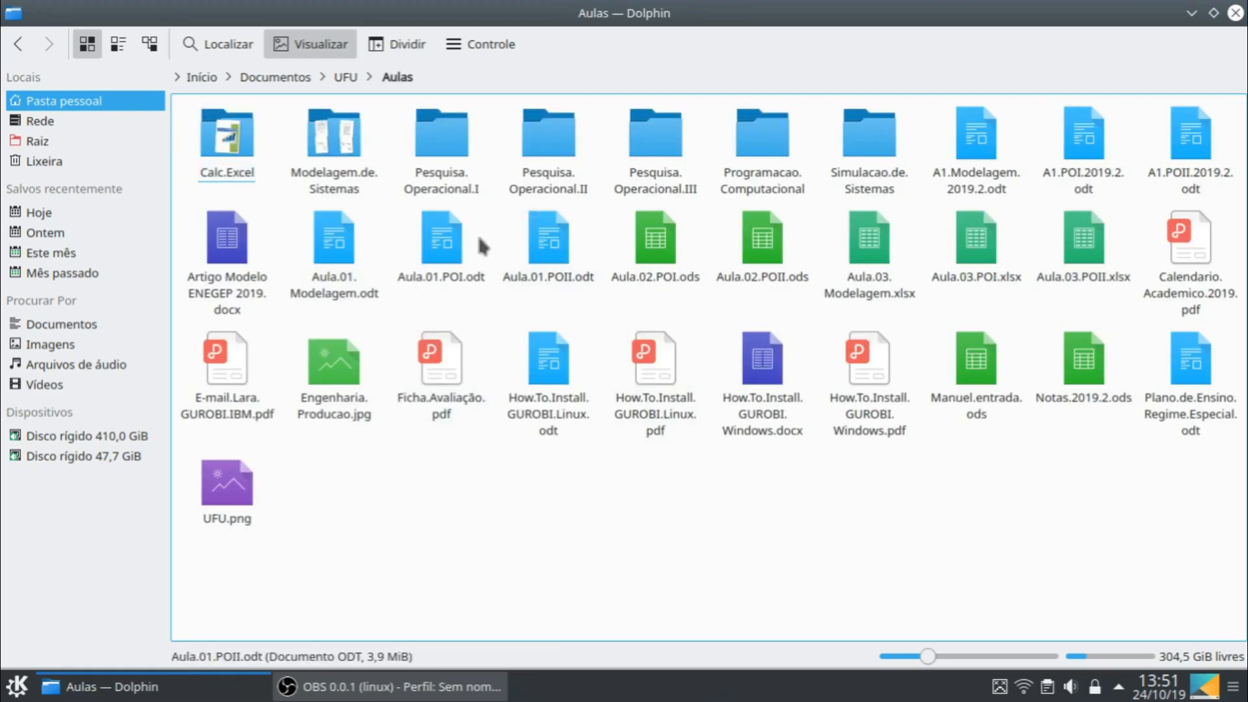
left_click(538, 279)
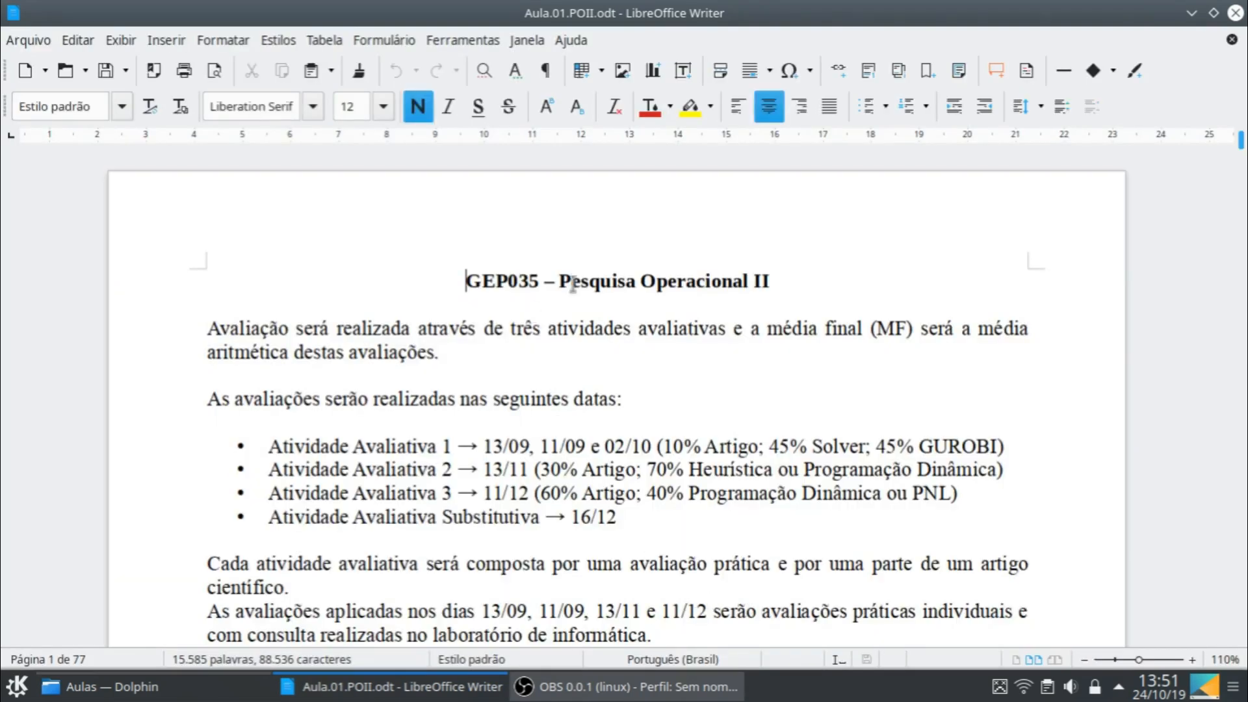
- Search the document for "5.1", advance to the statement of Exemplo 5.1, and close the search
key("ctrl+f")
type("5.1")
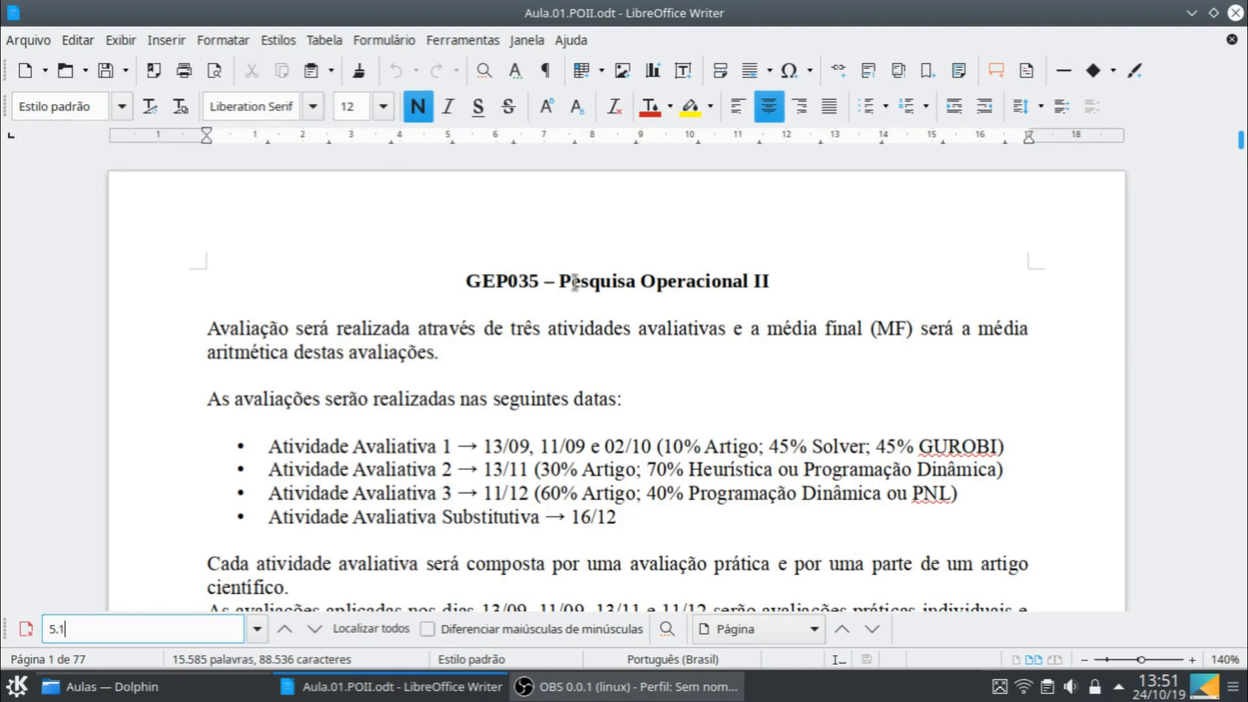
key("Return")
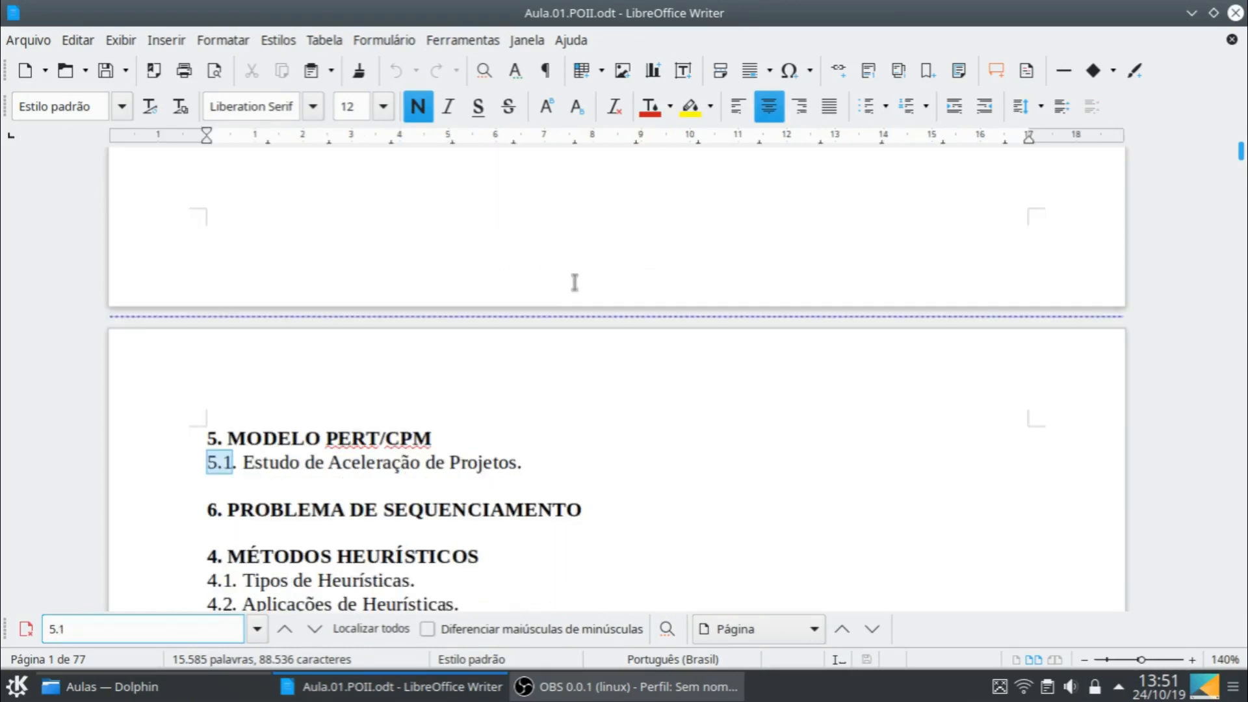
key("Return")
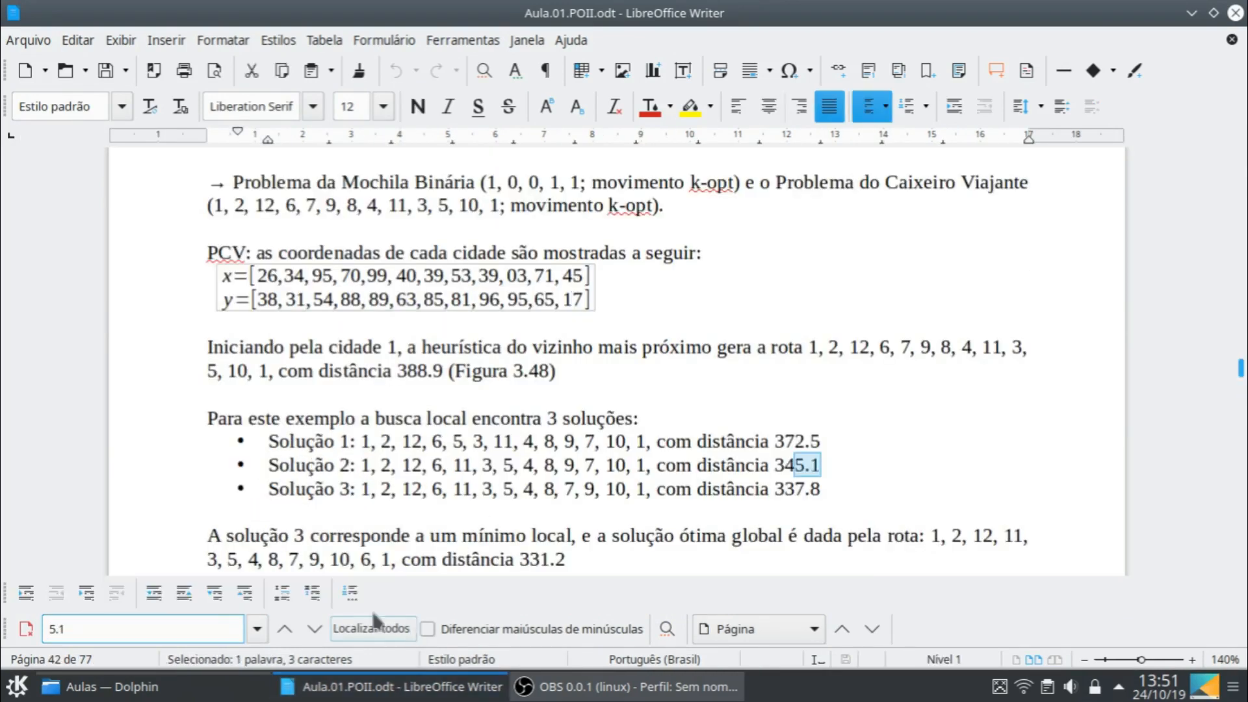
left_click(315, 628)
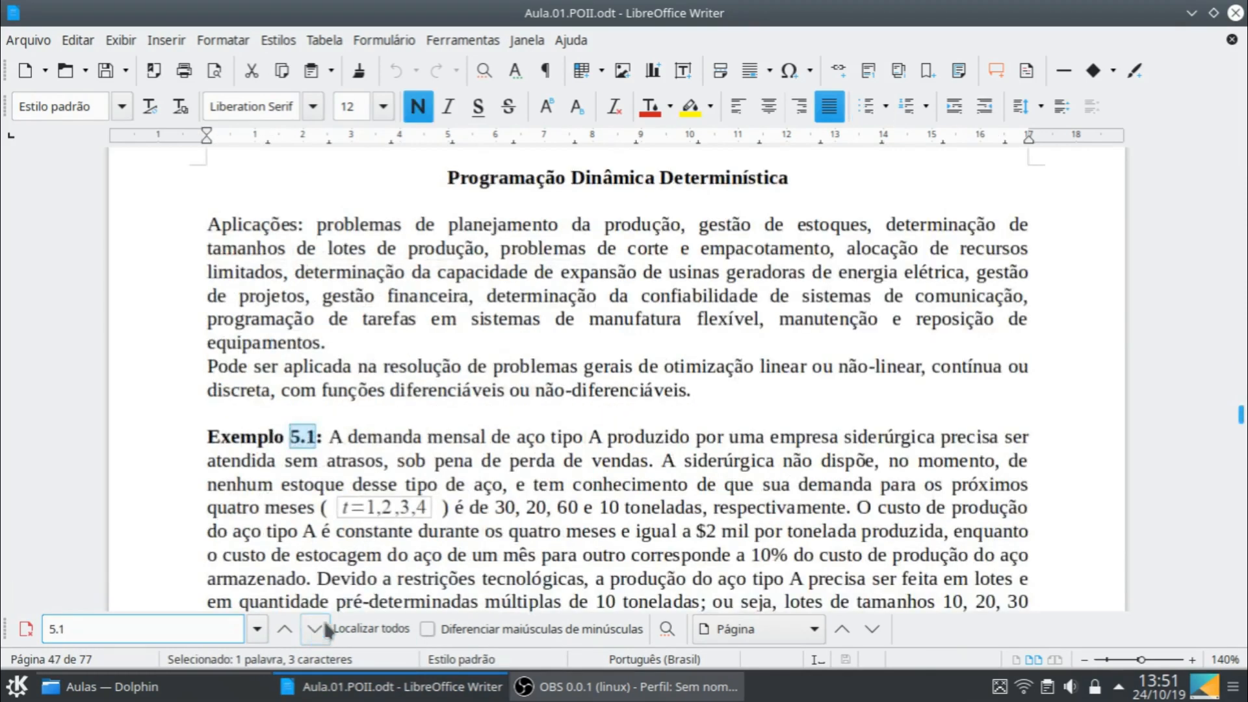
scroll(663, 311, "down", 4)
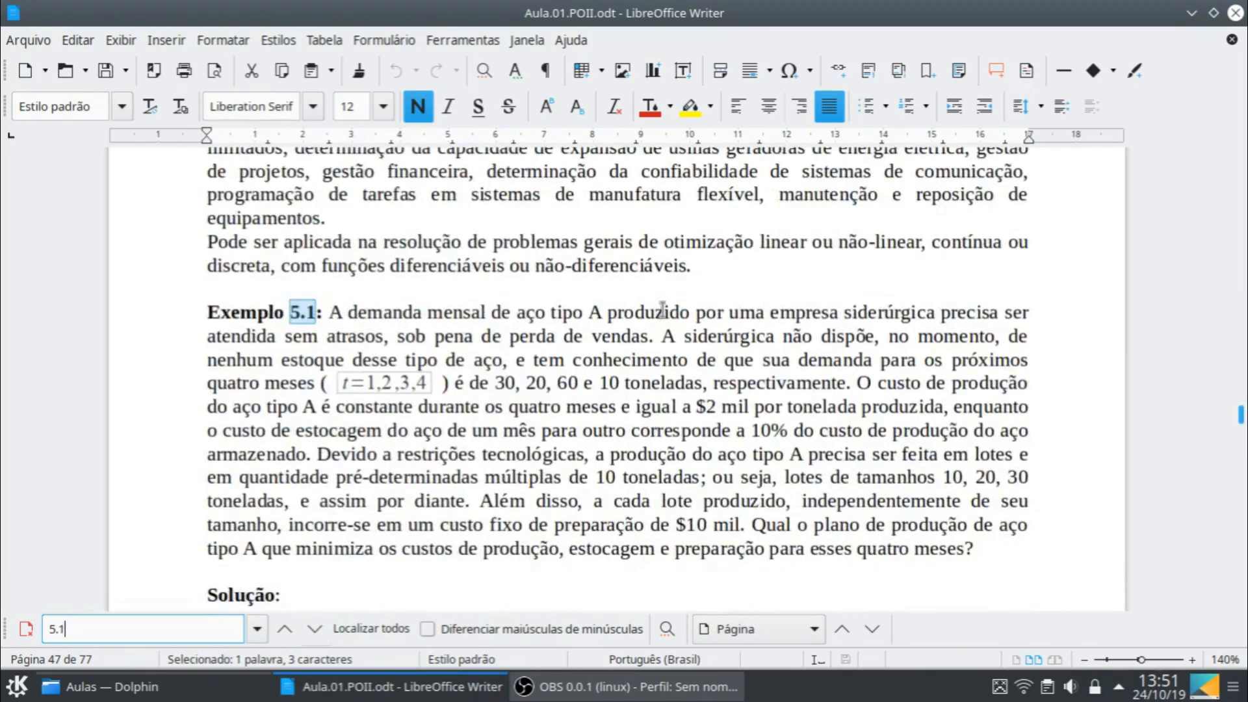
left_click(26, 629)
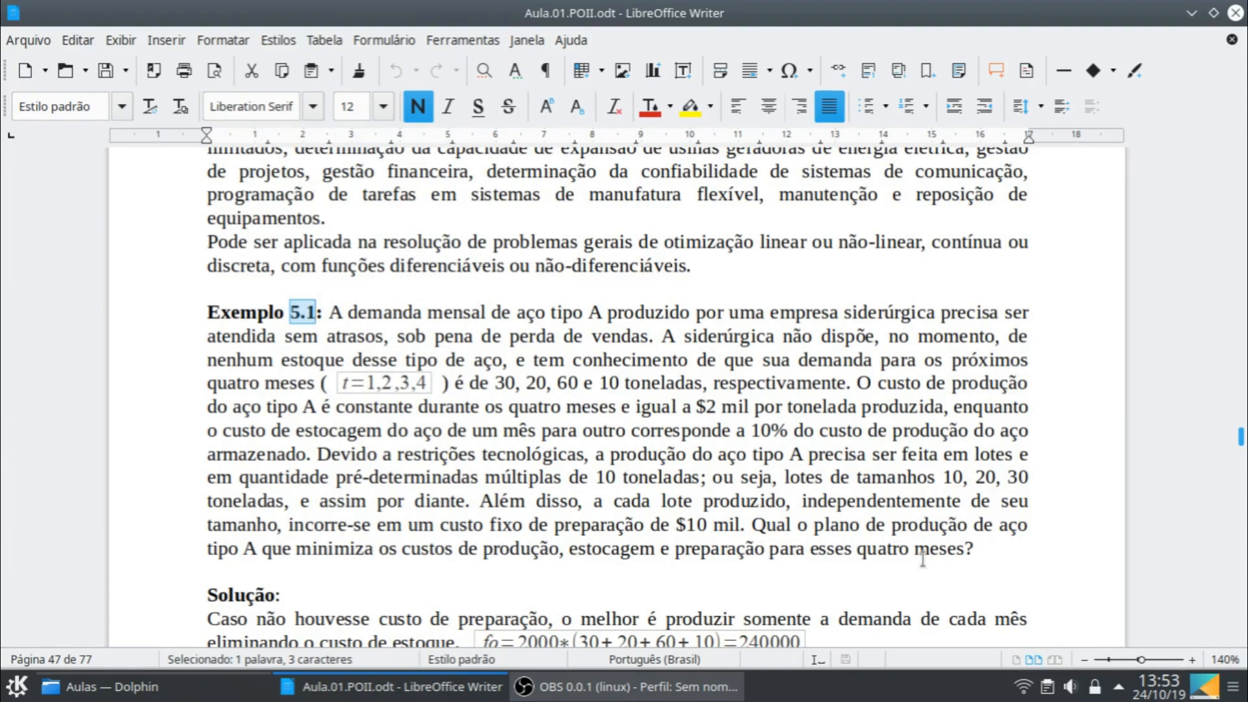
- Create a new spreadsheet and format all its cells as centred Times New Roman, size 12
left_click(48, 75)
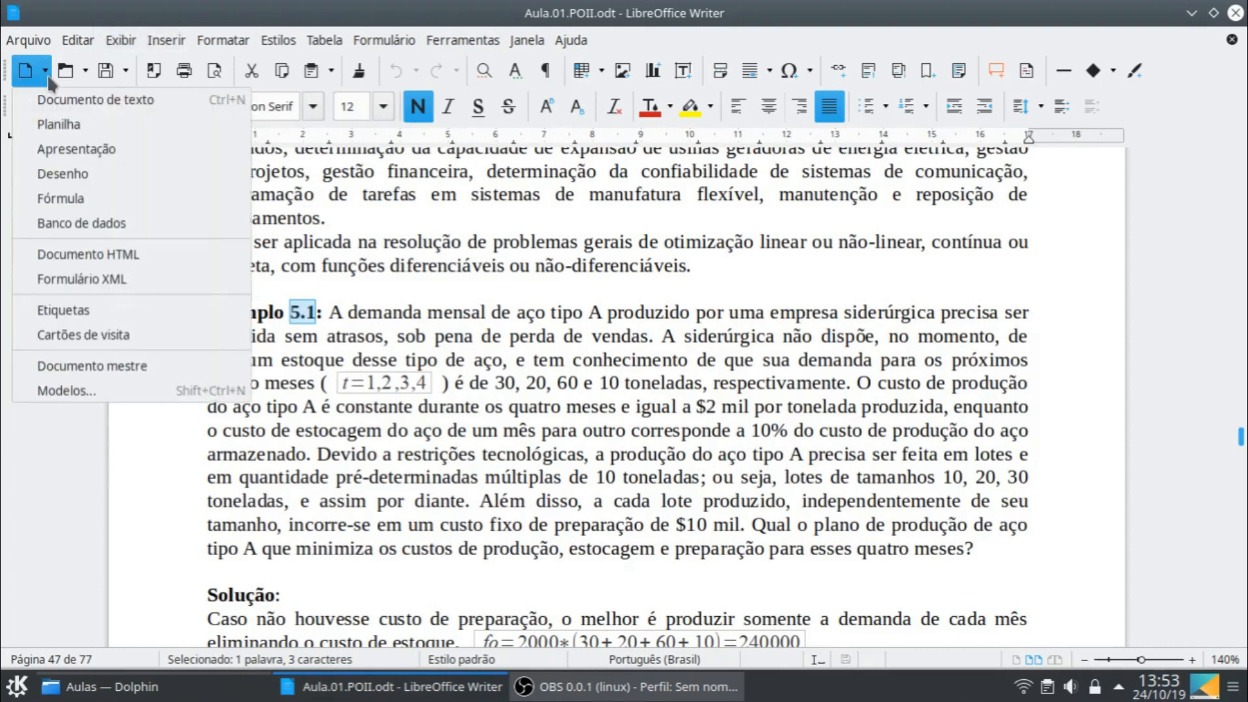
left_click(54, 126)
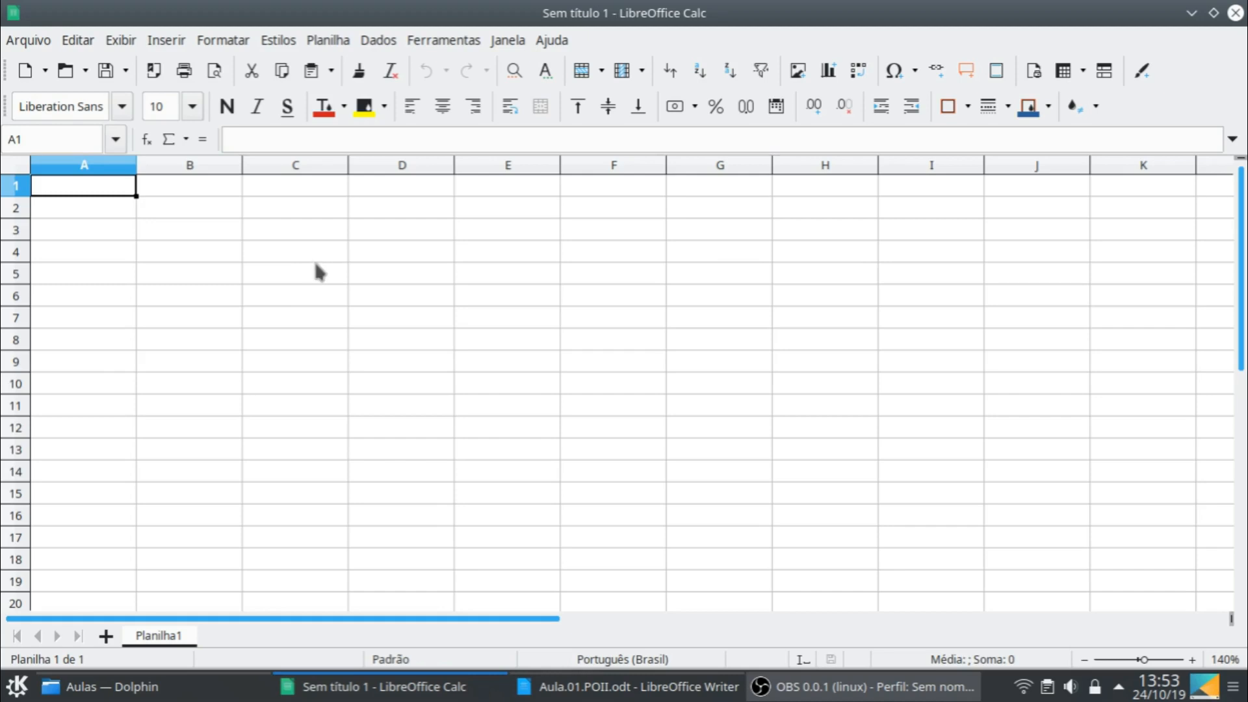
key("ctrl+a")
left_click(431, 111)
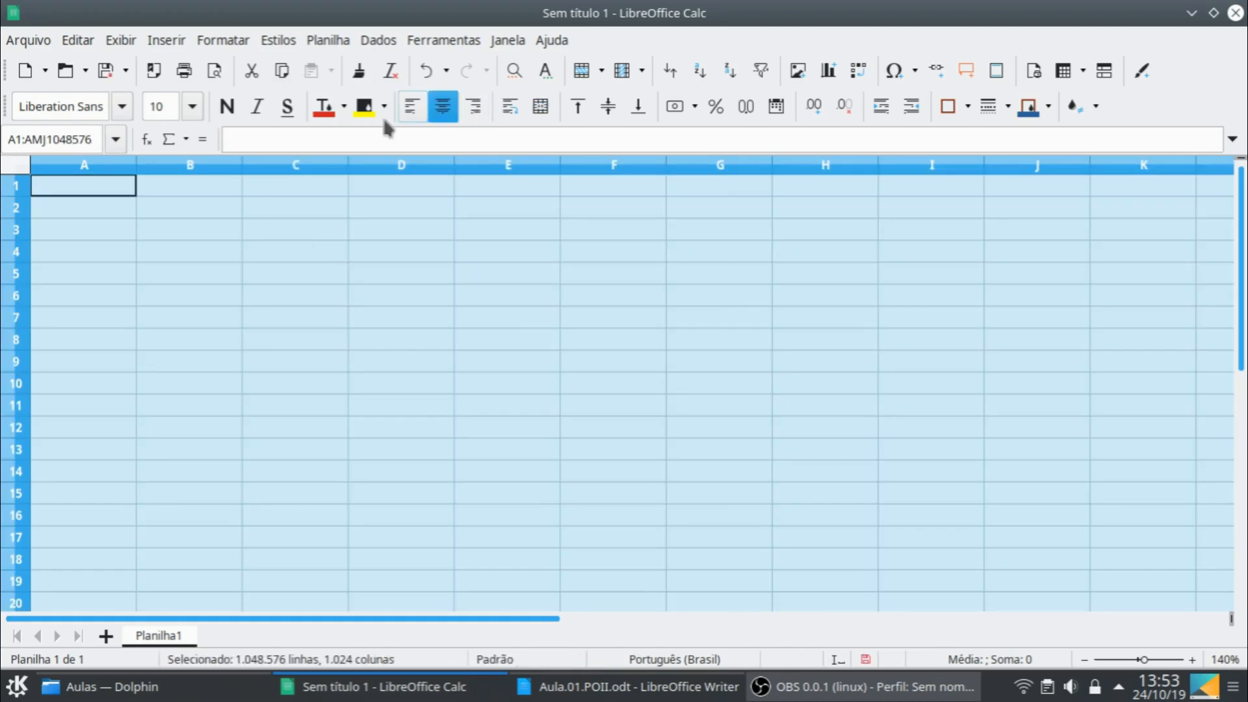
left_click(128, 107)
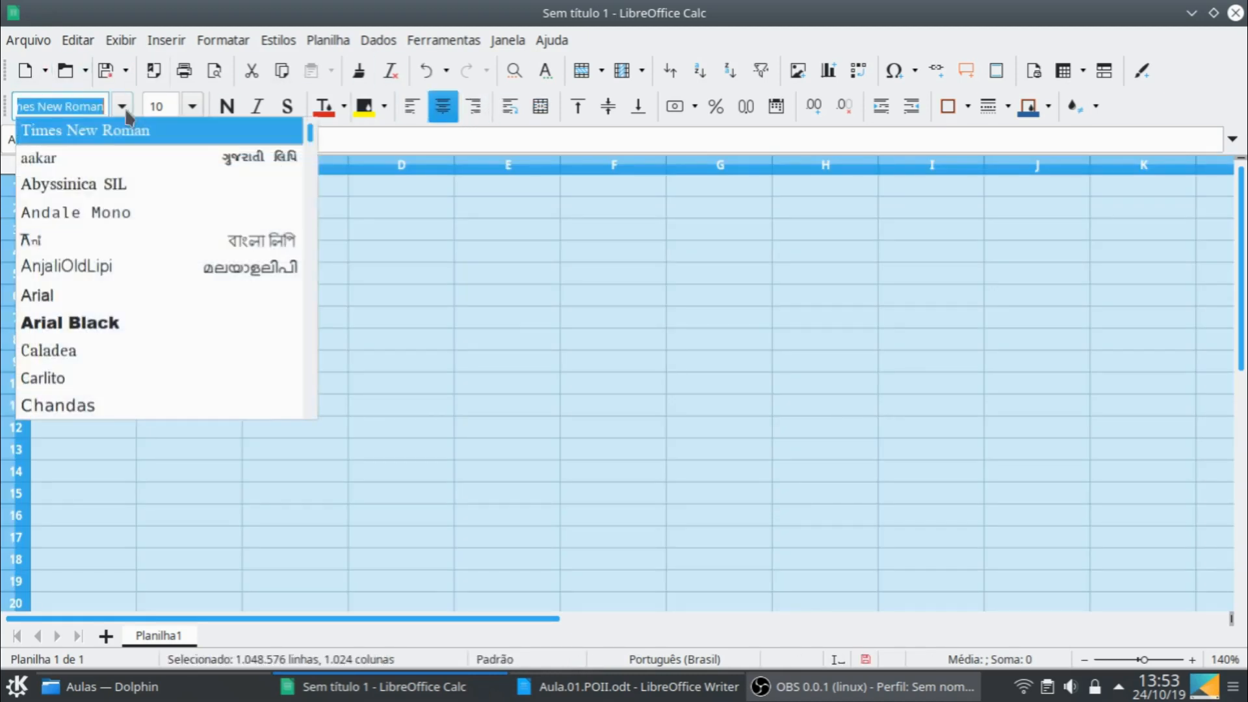
left_click(128, 127)
left_click(193, 109)
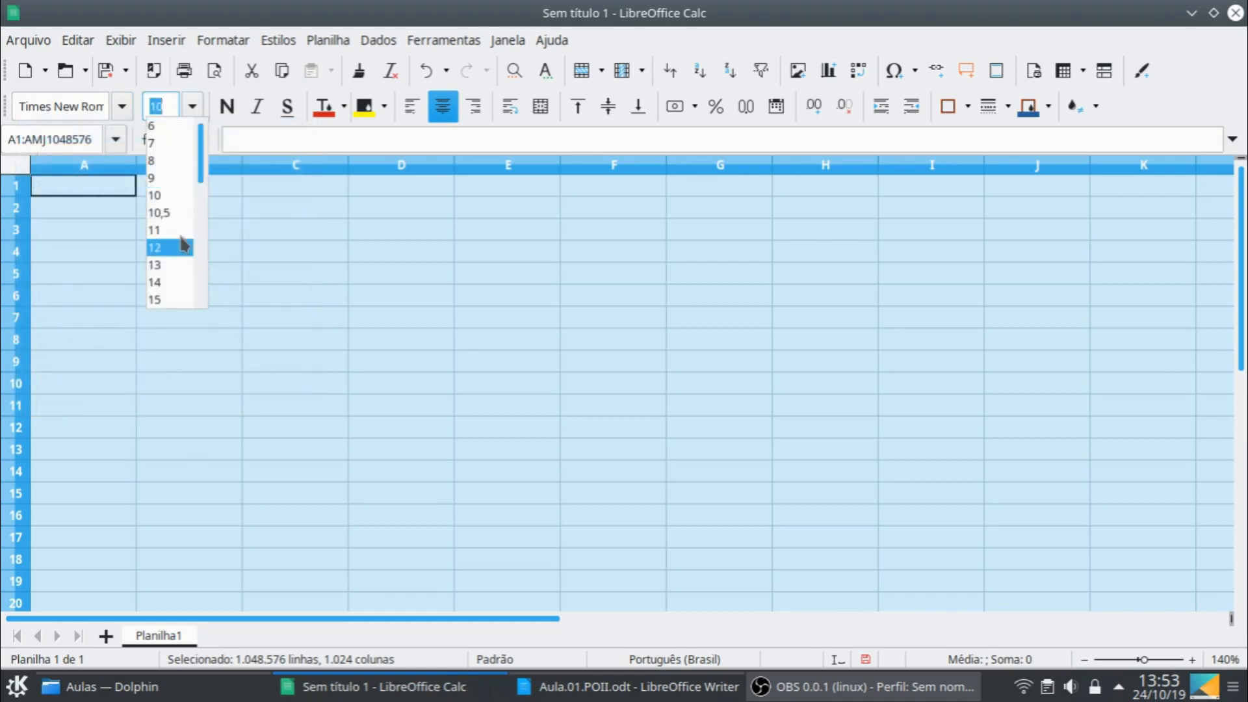
left_click(174, 252)
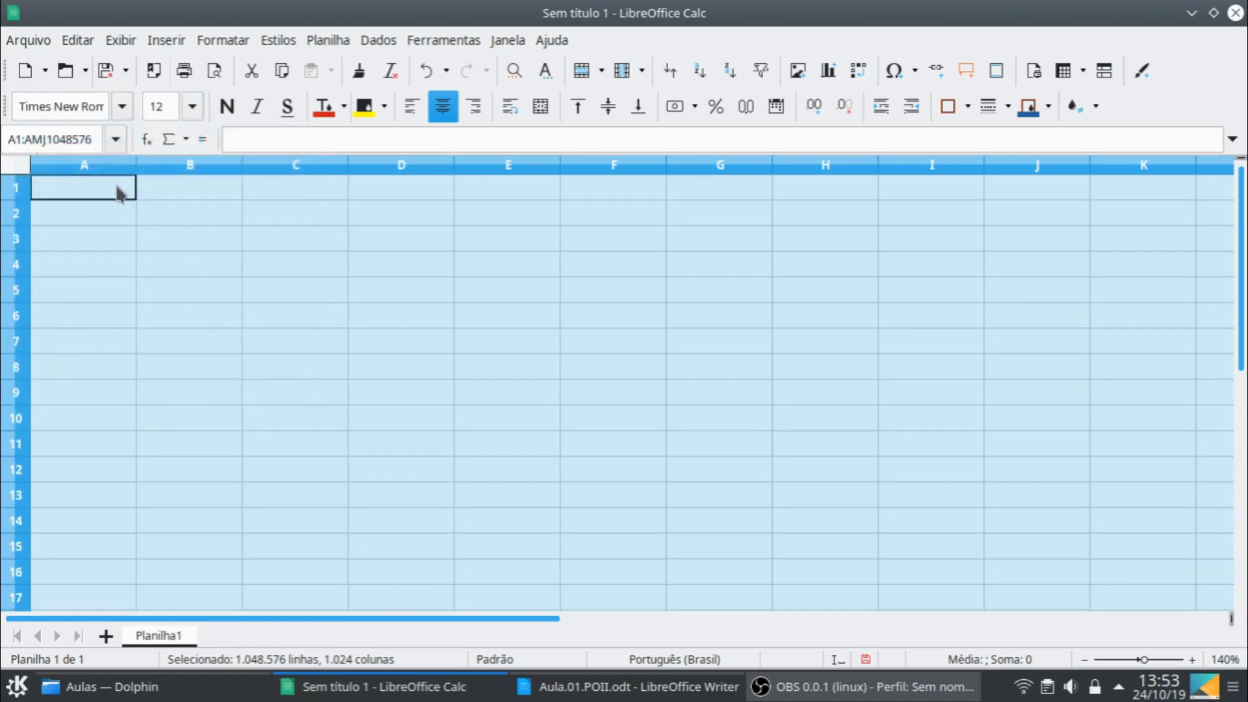
- Enter the header "Mês" in A1 and fill A2:A5 with the month numbers 1 to 4
left_click(132, 187)
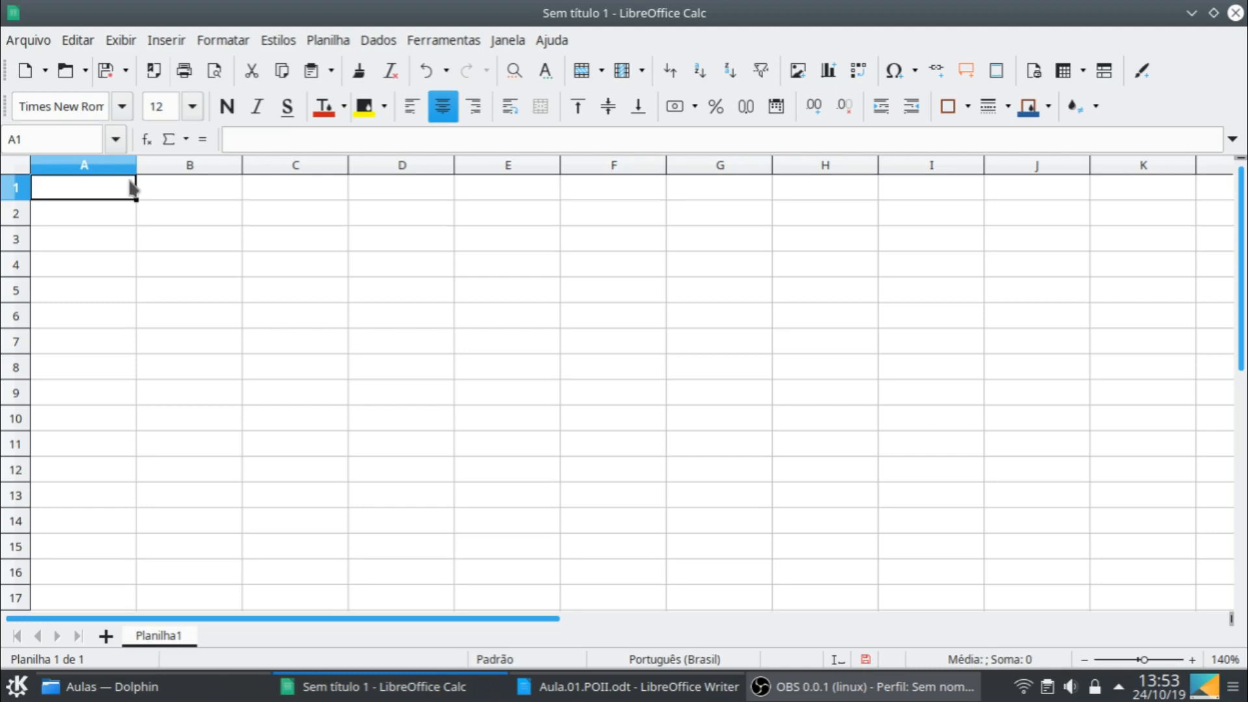
type("Mês")
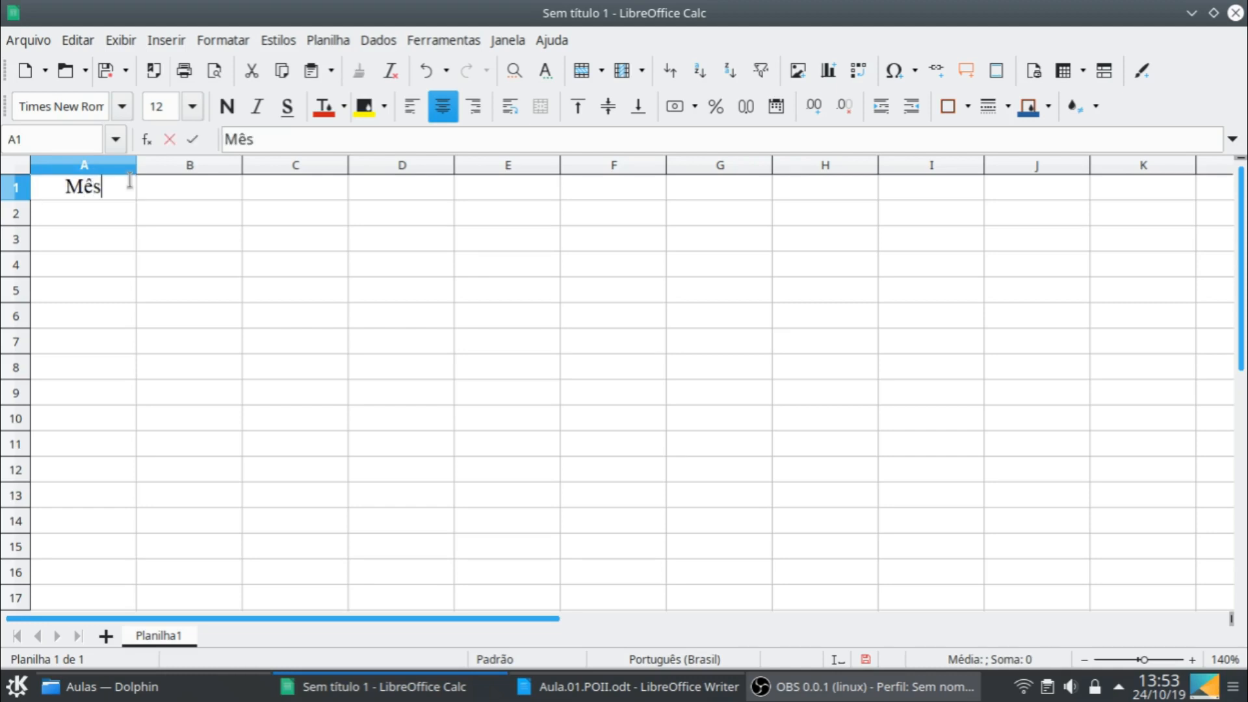
key("Return")
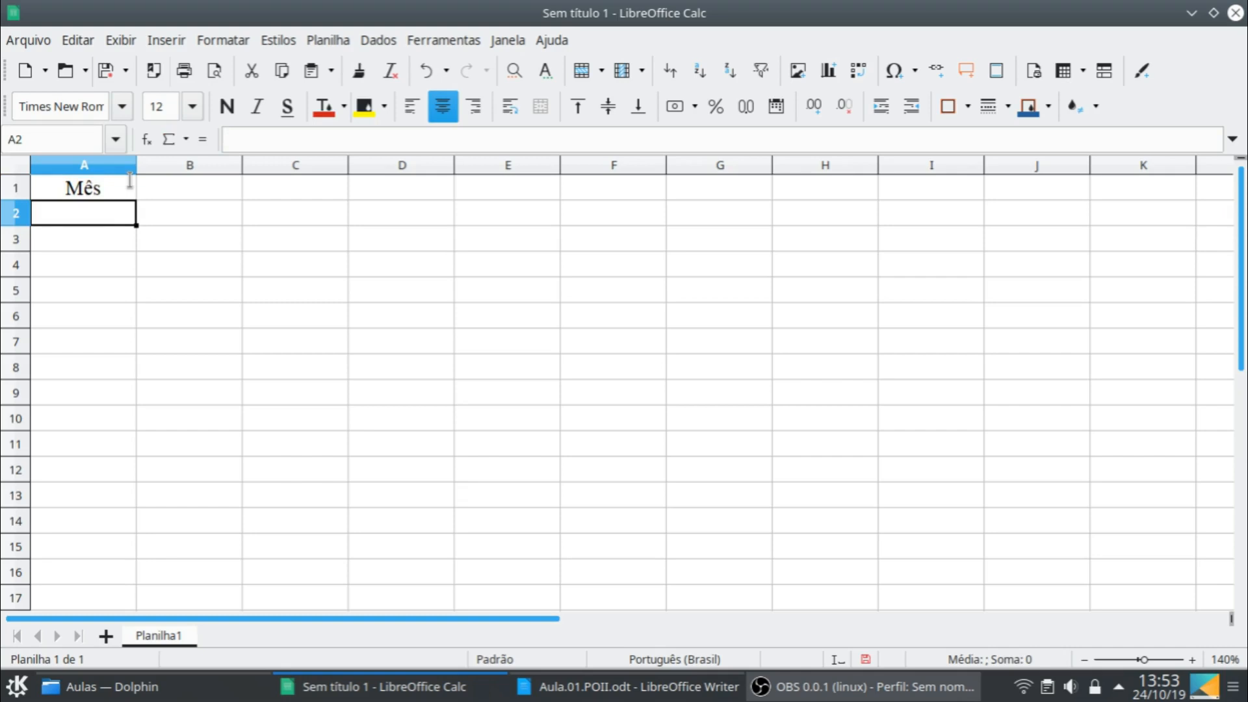
type("1")
key("Return")
left_click(129, 219)
left_click_drag(133, 227, 138, 295)
left_click(124, 203)
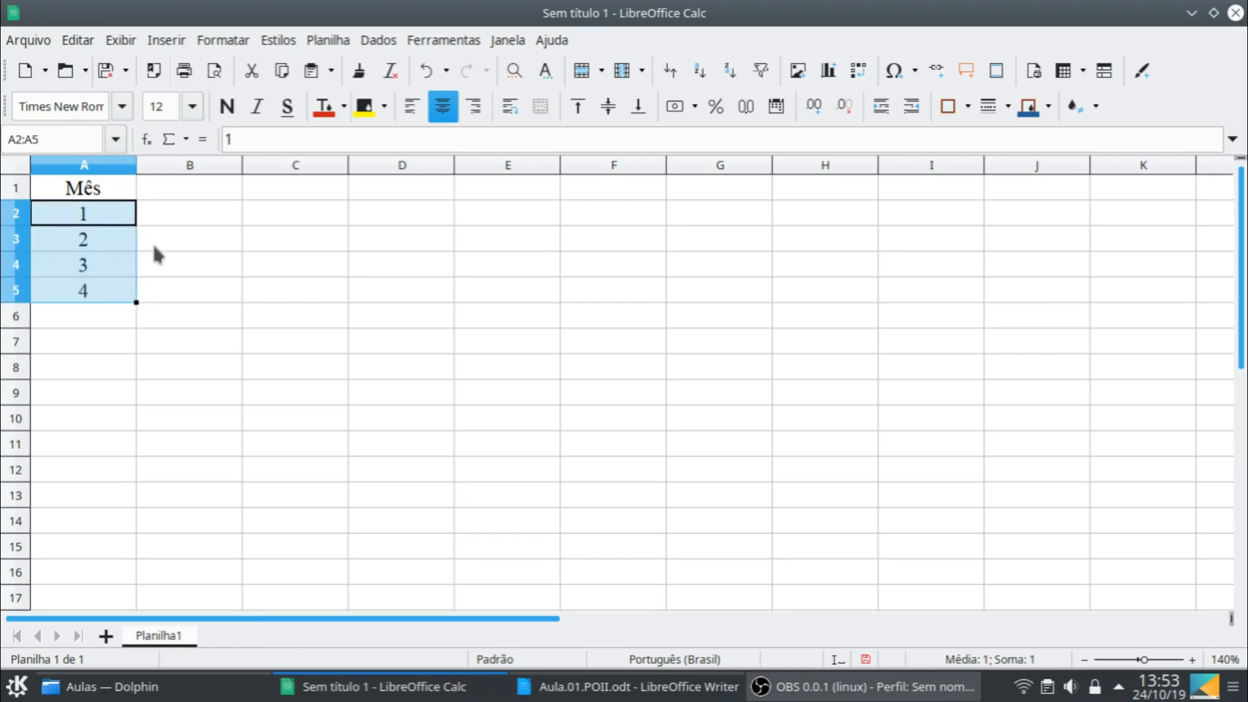
- Enter the header "Demanda" in B1
left_click(168, 189)
type("Demanda")
key("Return")
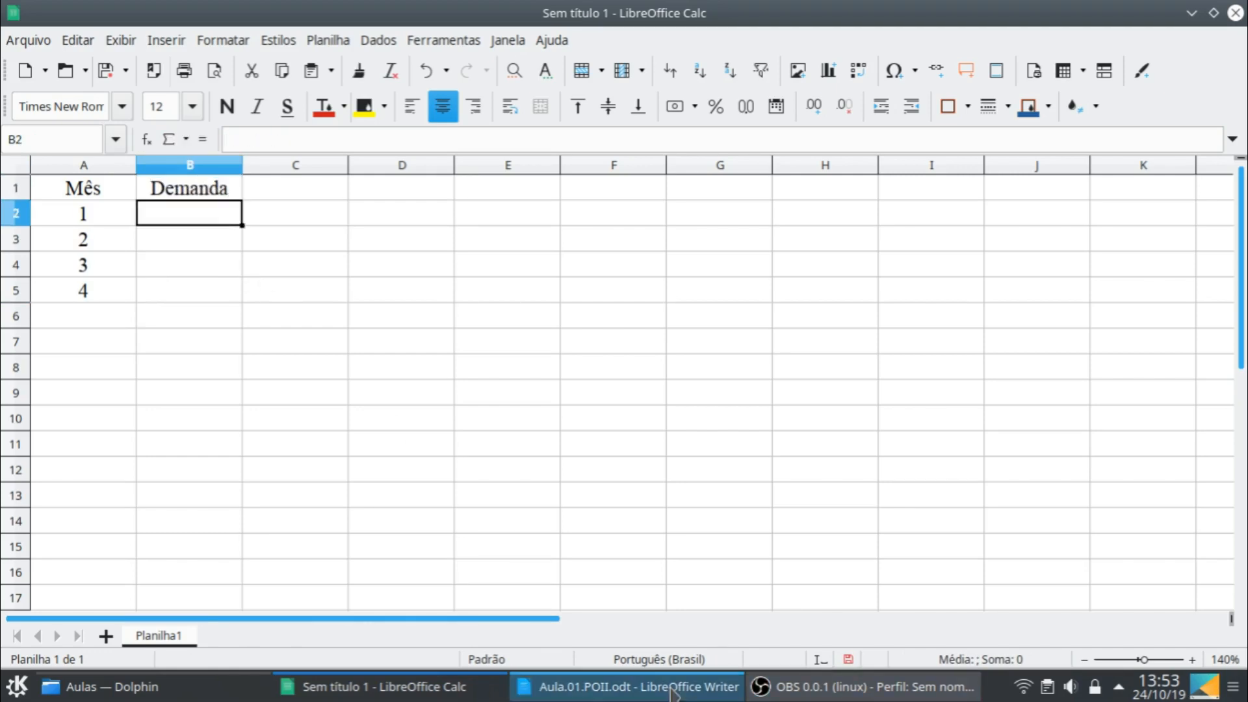
- Check the monthly demands in Exemplo 5.1 of the Writer document and enter 30, 20, 60 and 10 in B2:B5 of the spreadsheet
left_click(703, 685)
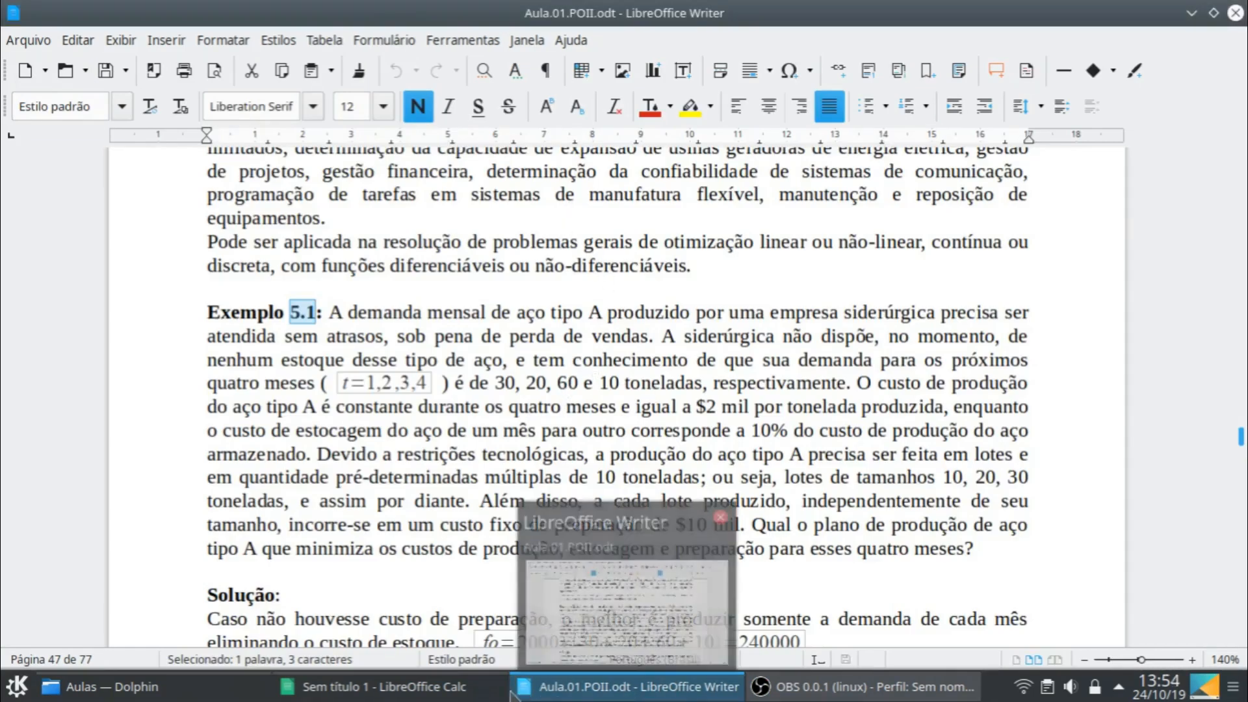
left_click(374, 686)
type("30")
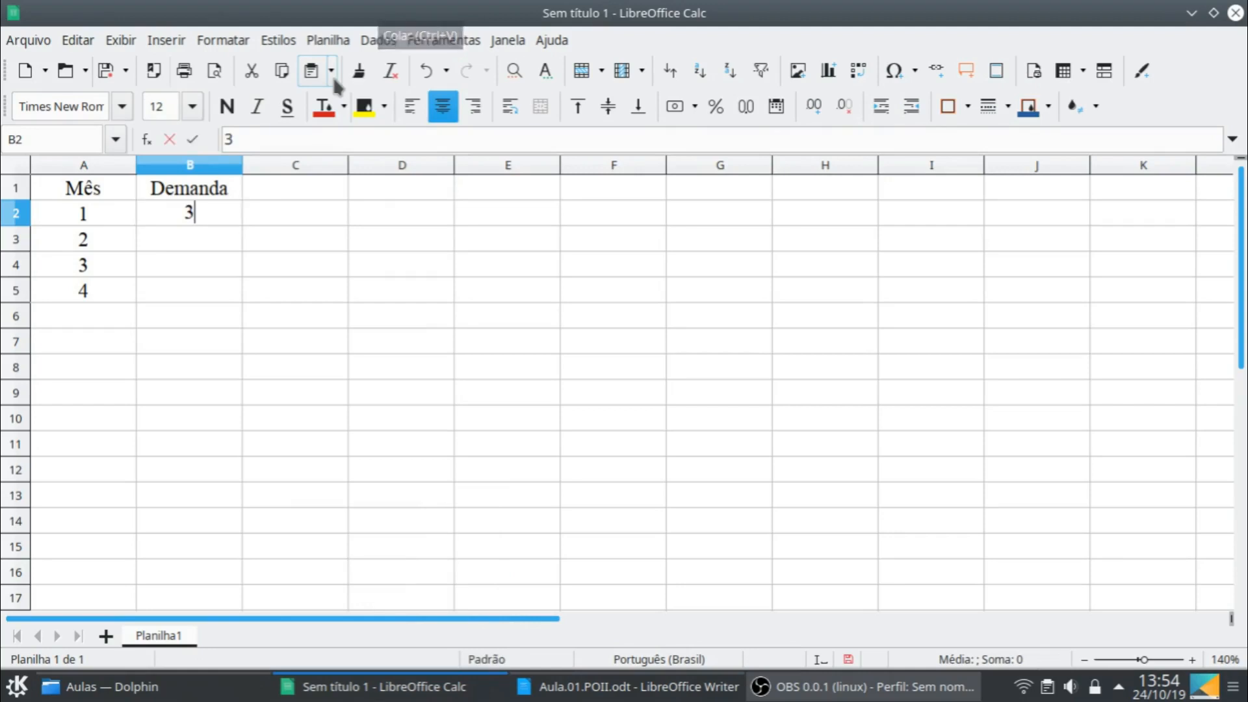
key("Return")
type("20")
key("Return")
type("60")
key("Return")
type("10")
key("Return")
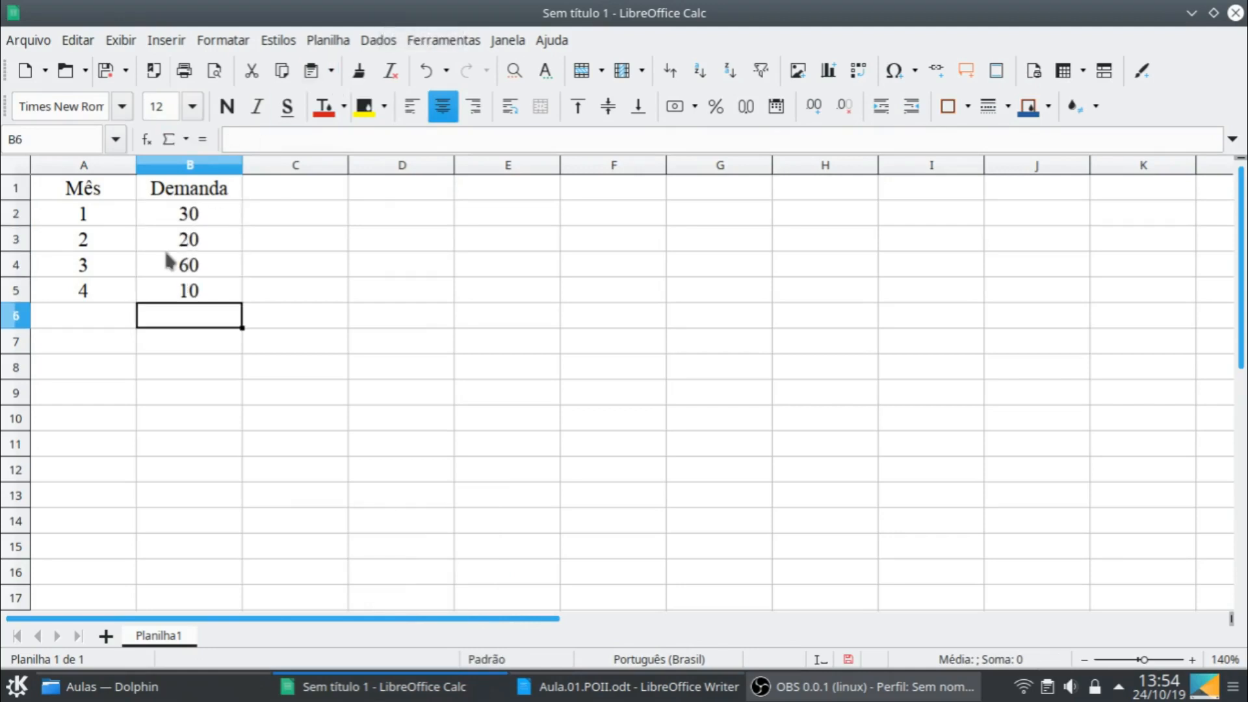
- Enter the header "Custo" in C1 and the label "Preparação" in C2
left_click(338, 188)
type("Custo")
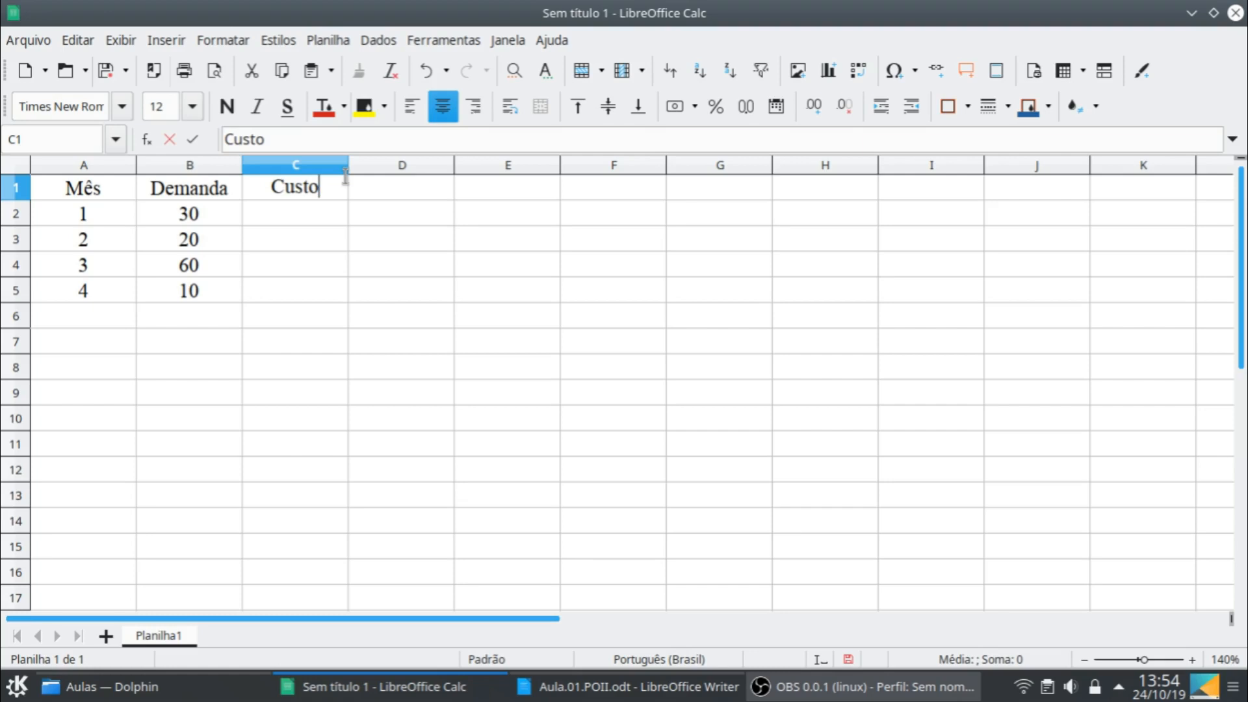
key("Return")
type("Pre")
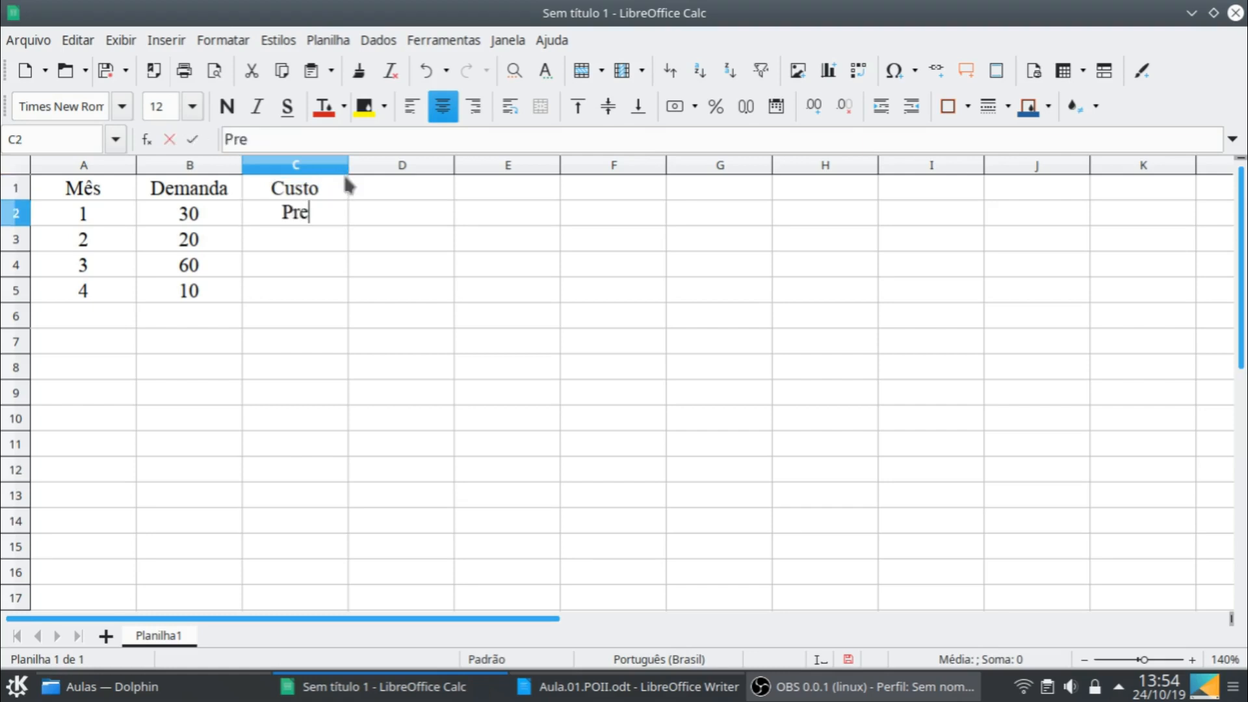
type("paração")
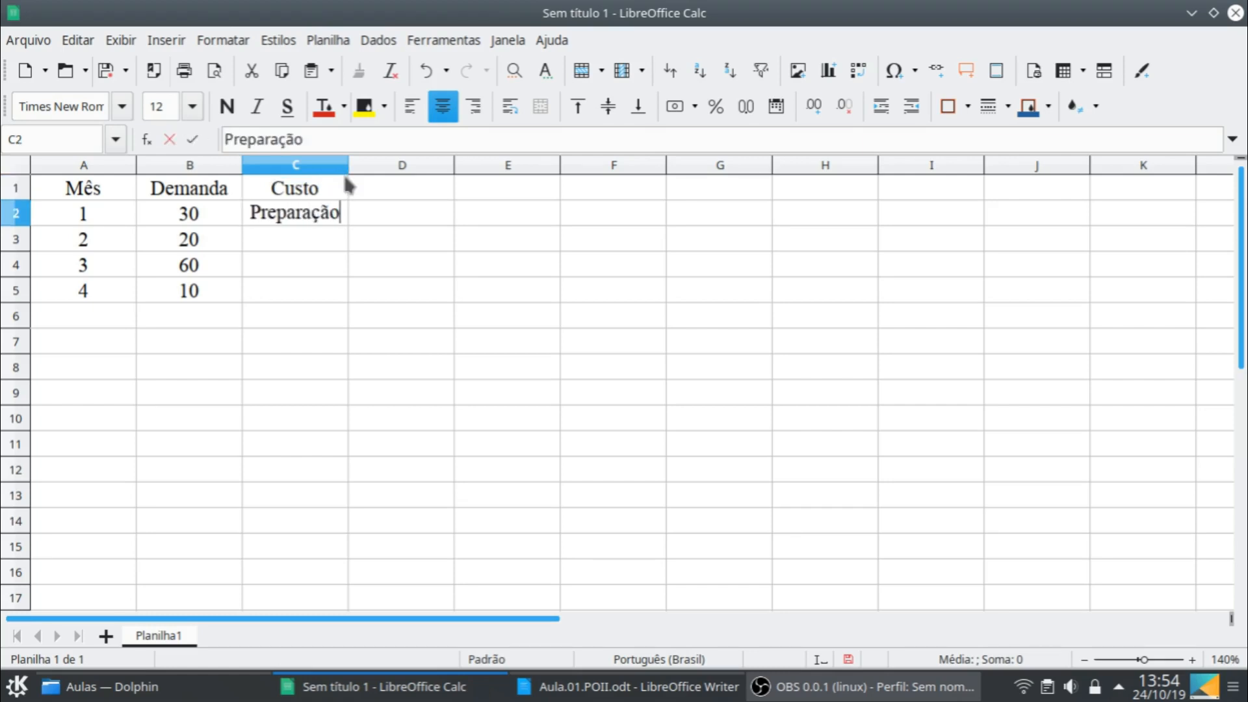
key("Return")
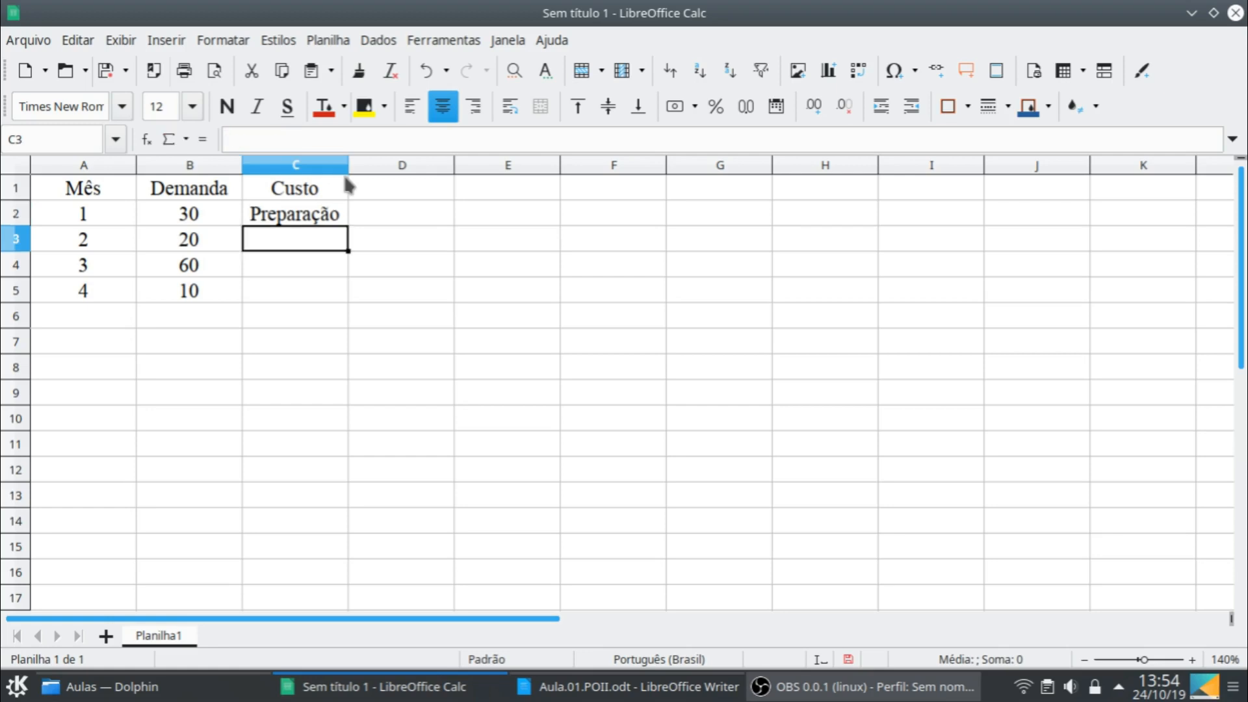
- Enter the cost labels "Produção" in C3 and "Estoque" in C4
type("Prdo")
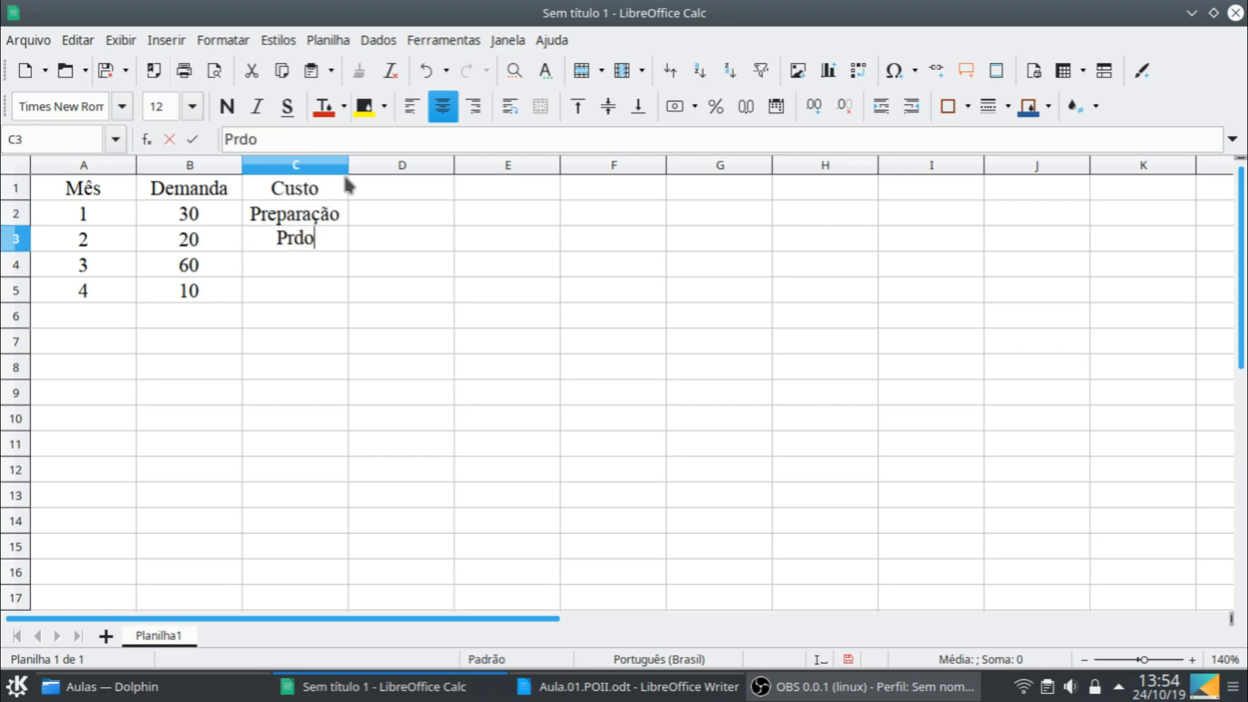
key("BackSpace")
key("BackSpace")
type("odução")
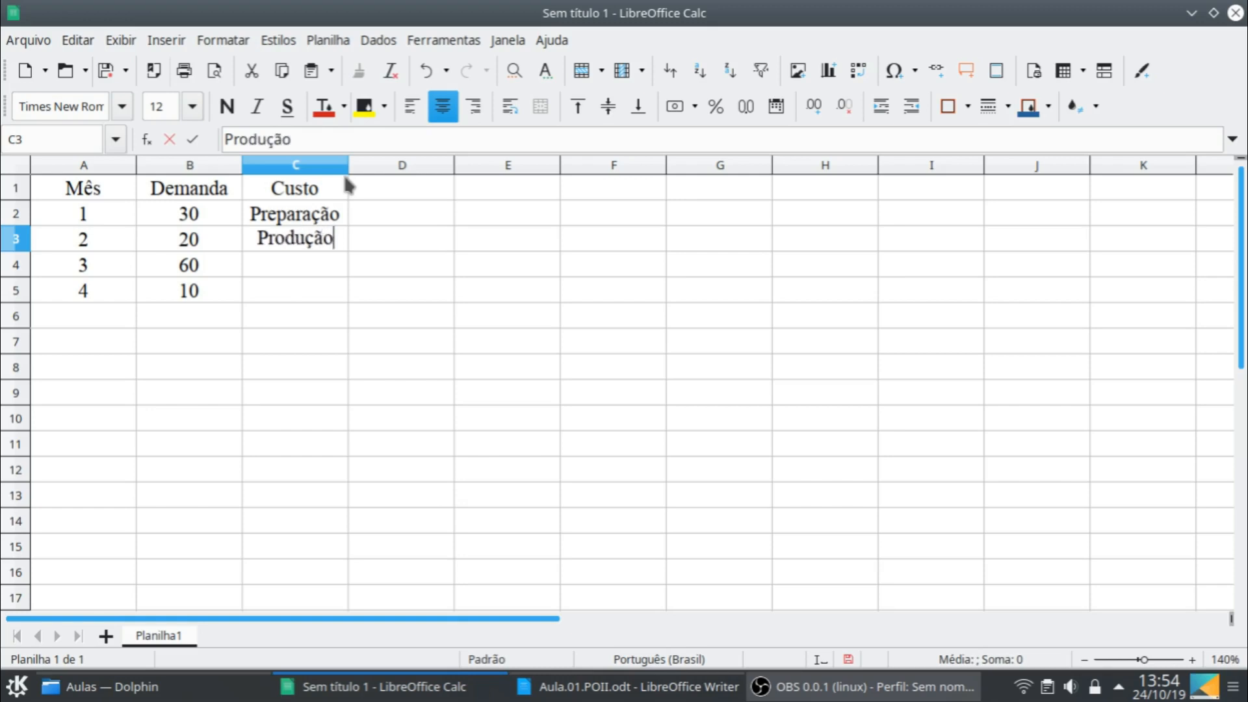
key("Return")
type("C")
key("BackSpace")
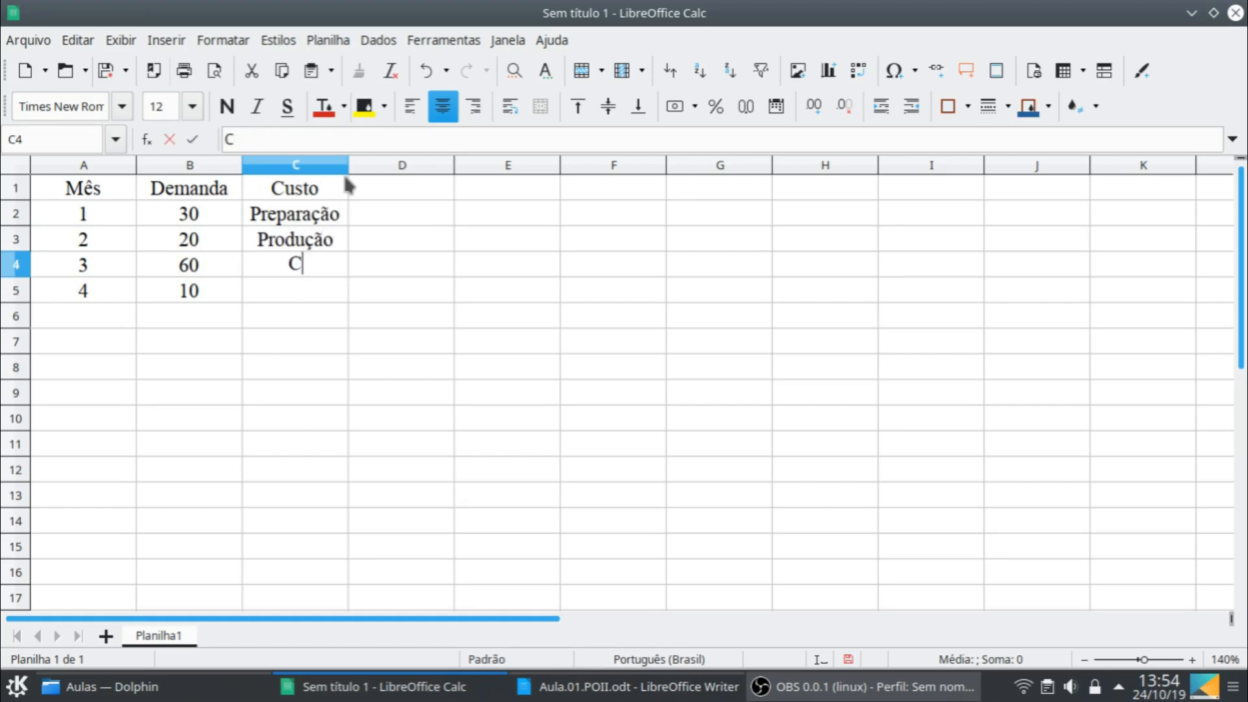
key("BackSpace")
type("Est")
type("oque")
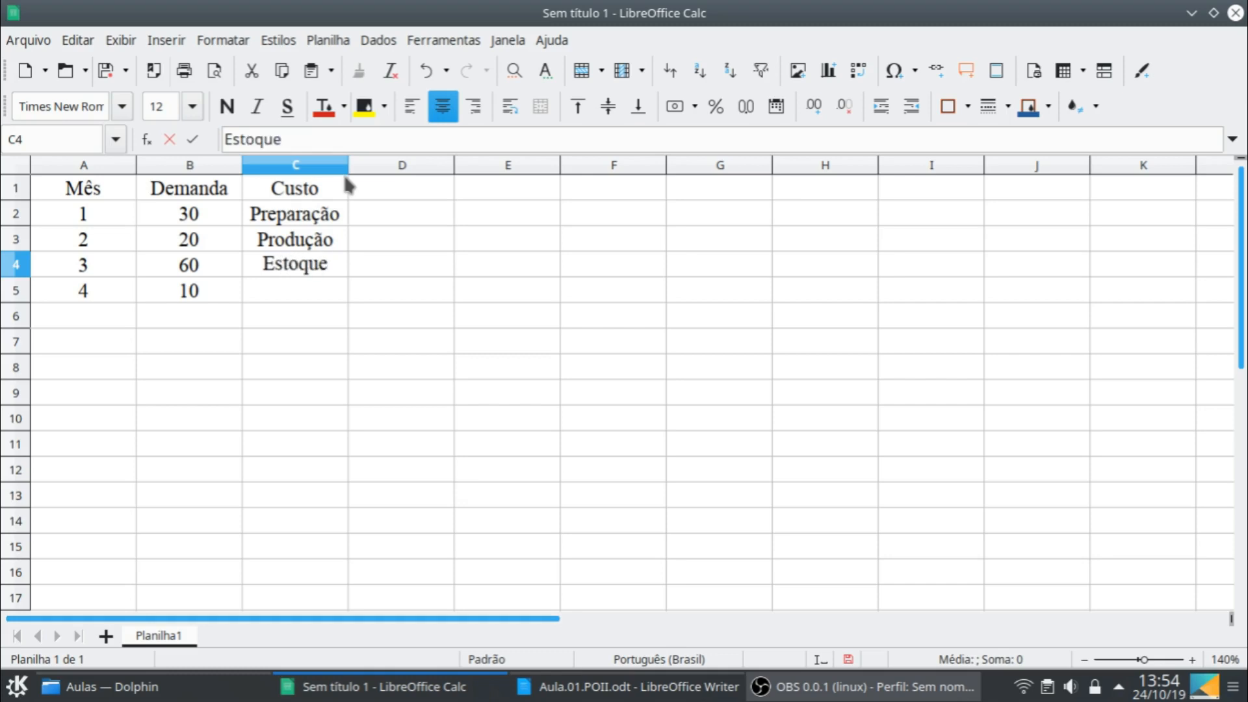
key("Return")
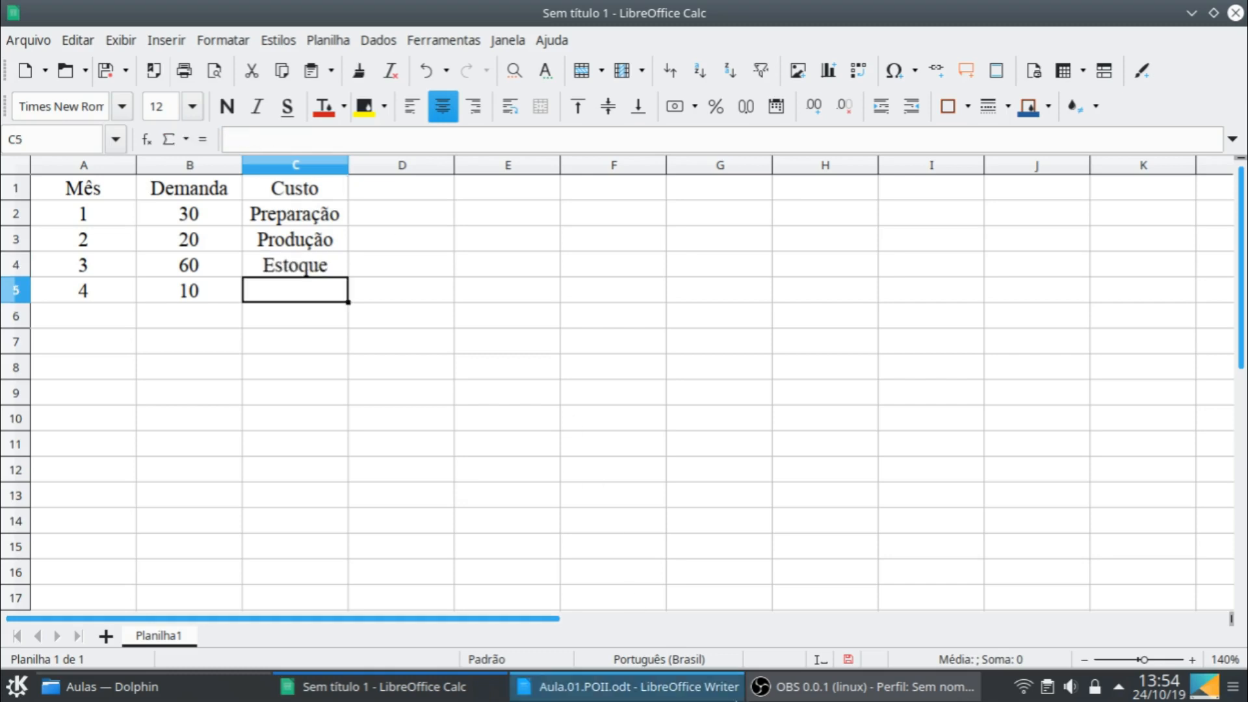
- Check the costs in Exemplo 5.1 of the Writer document and enter 10000, 2000 and 200 in D2:D4 of the spreadsheet
left_click(551, 686)
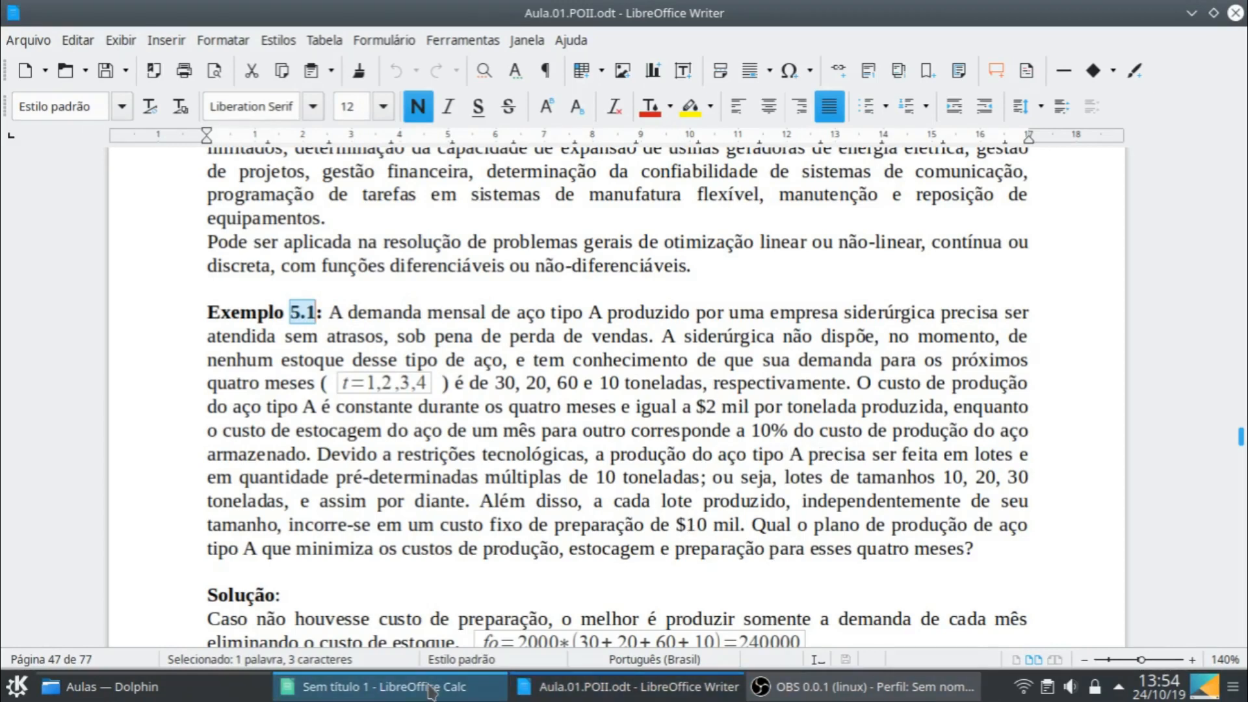
left_click(453, 690)
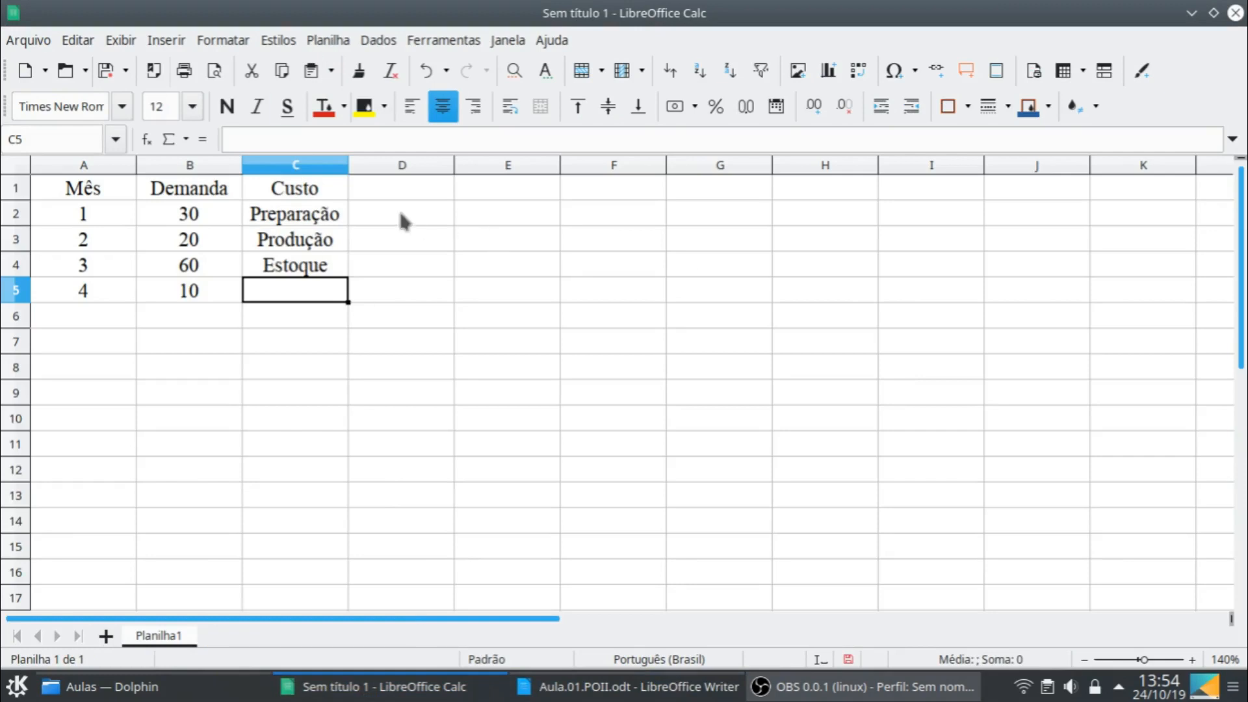
left_click(403, 220)
type("10000")
key("Return")
type("2000")
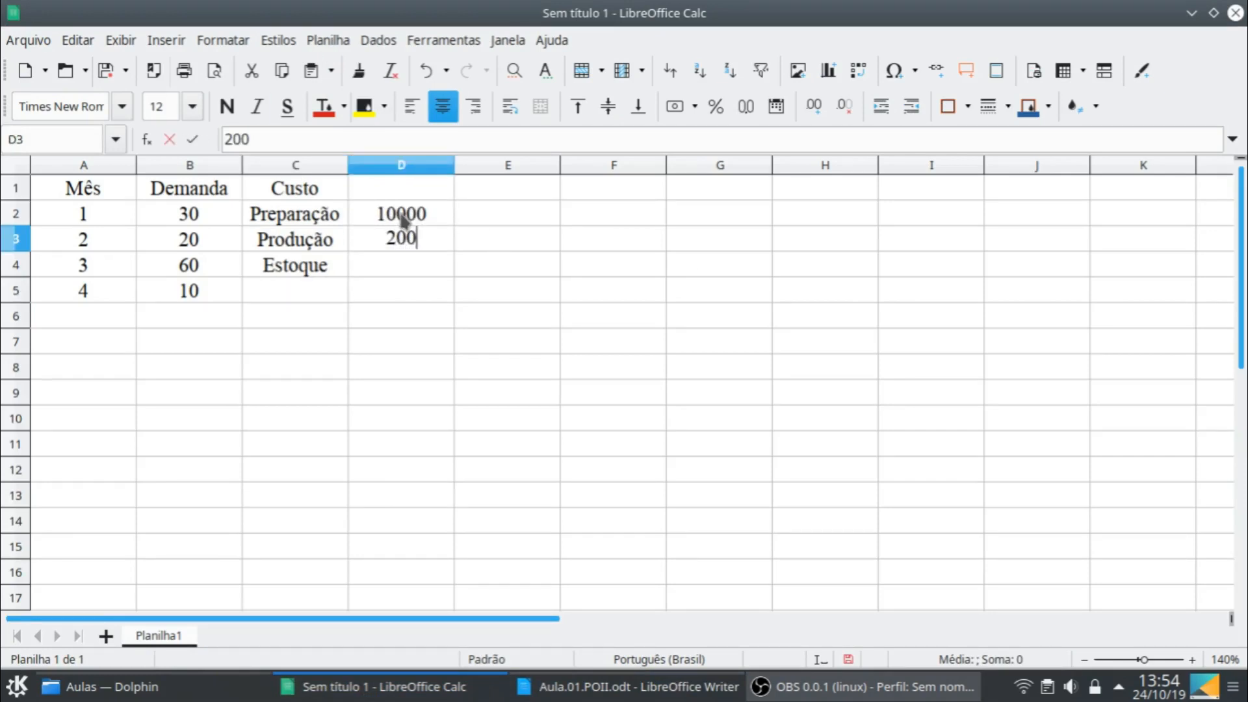
key("Return")
type("200")
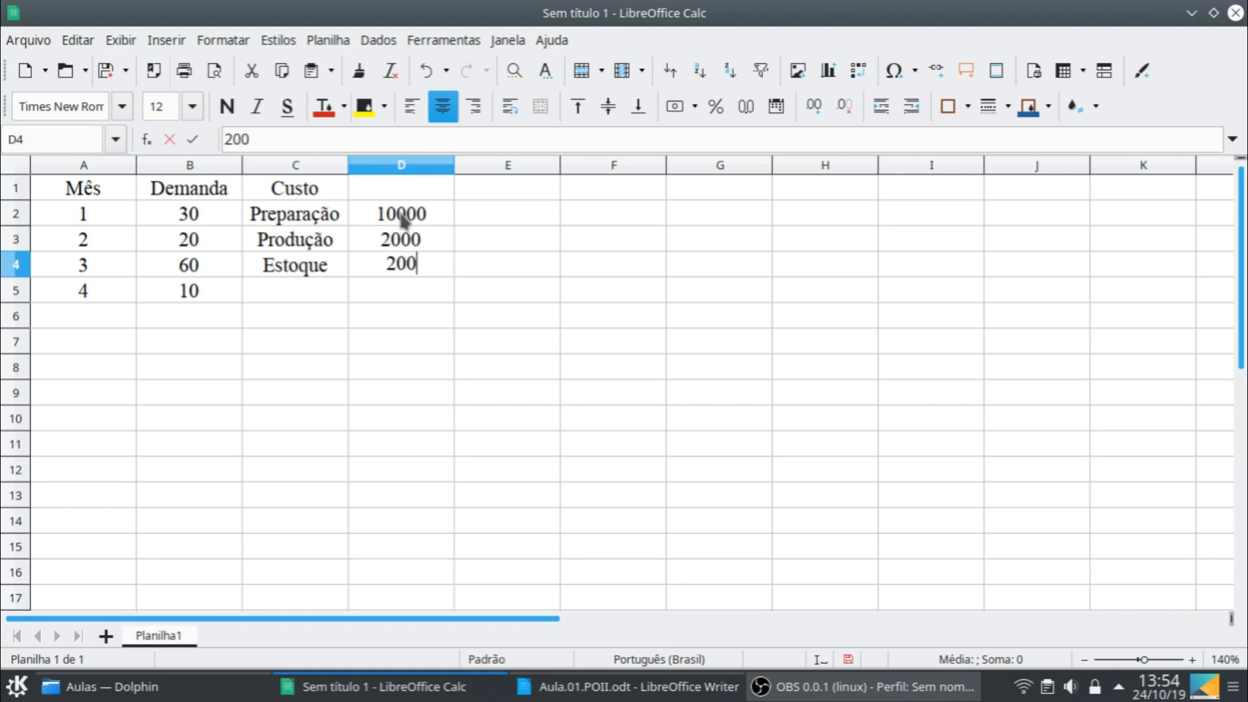
key("Return")
- Merge and center C1:D1 so the "Custo" header spans both cost columns
left_click(317, 195)
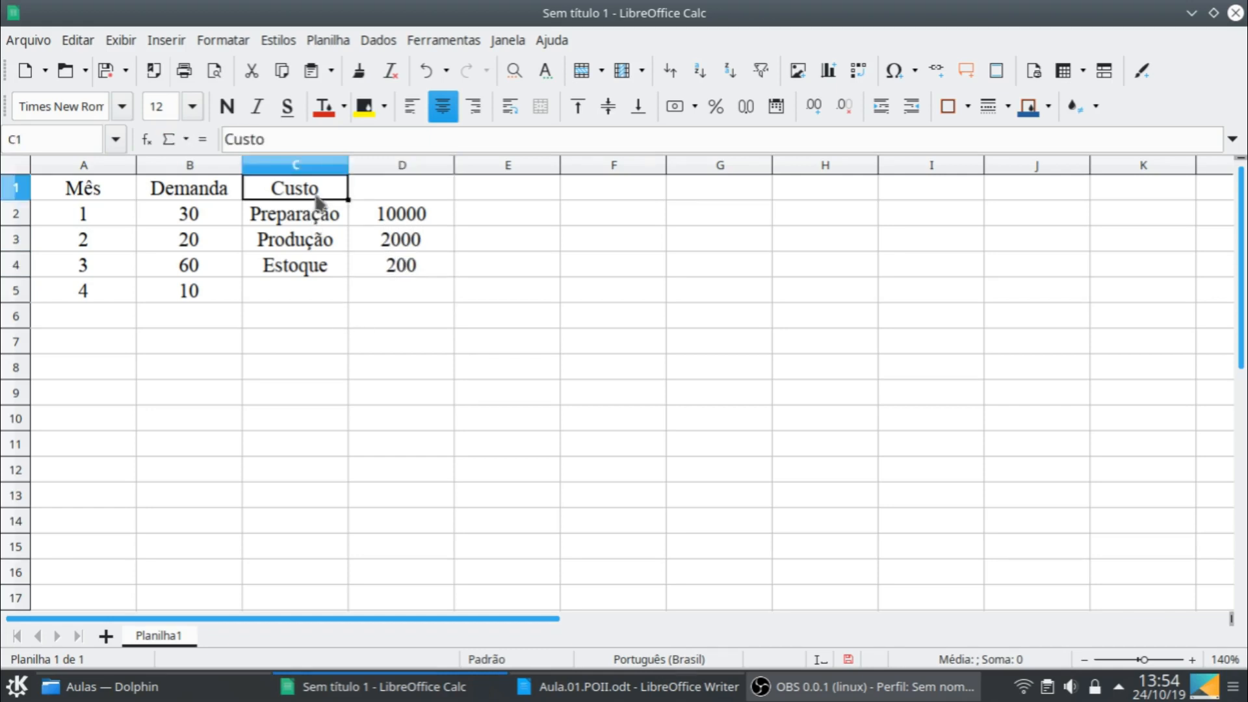
left_click(366, 187, "shift")
left_click(540, 106)
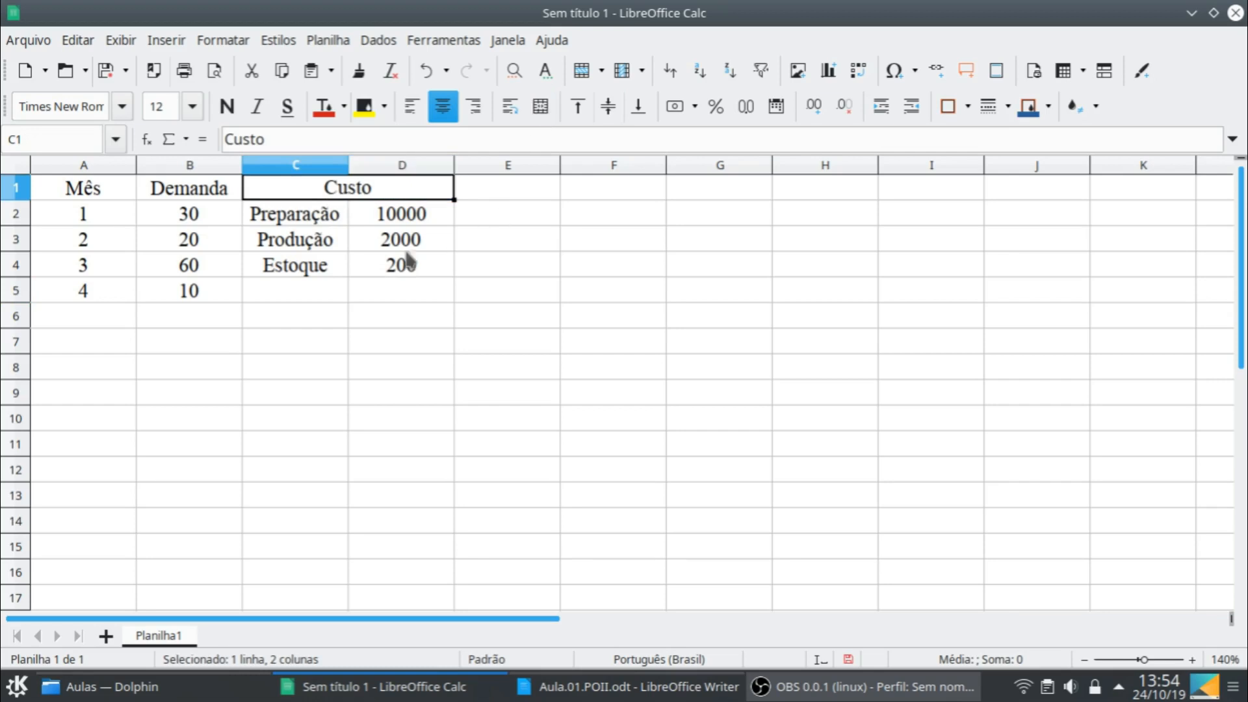
- Apply outer and inner borders to all cells of the demand table A1:B5
left_click(112, 194)
left_click(205, 289, "shift")
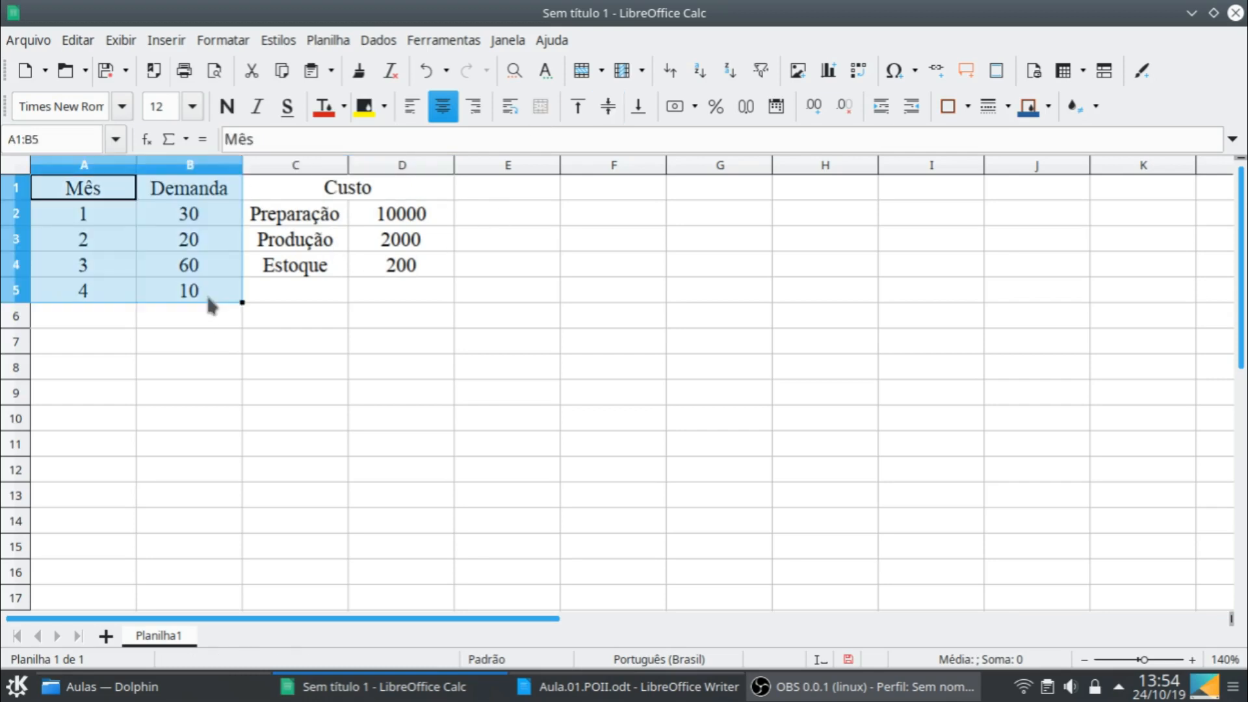
left_click(968, 106)
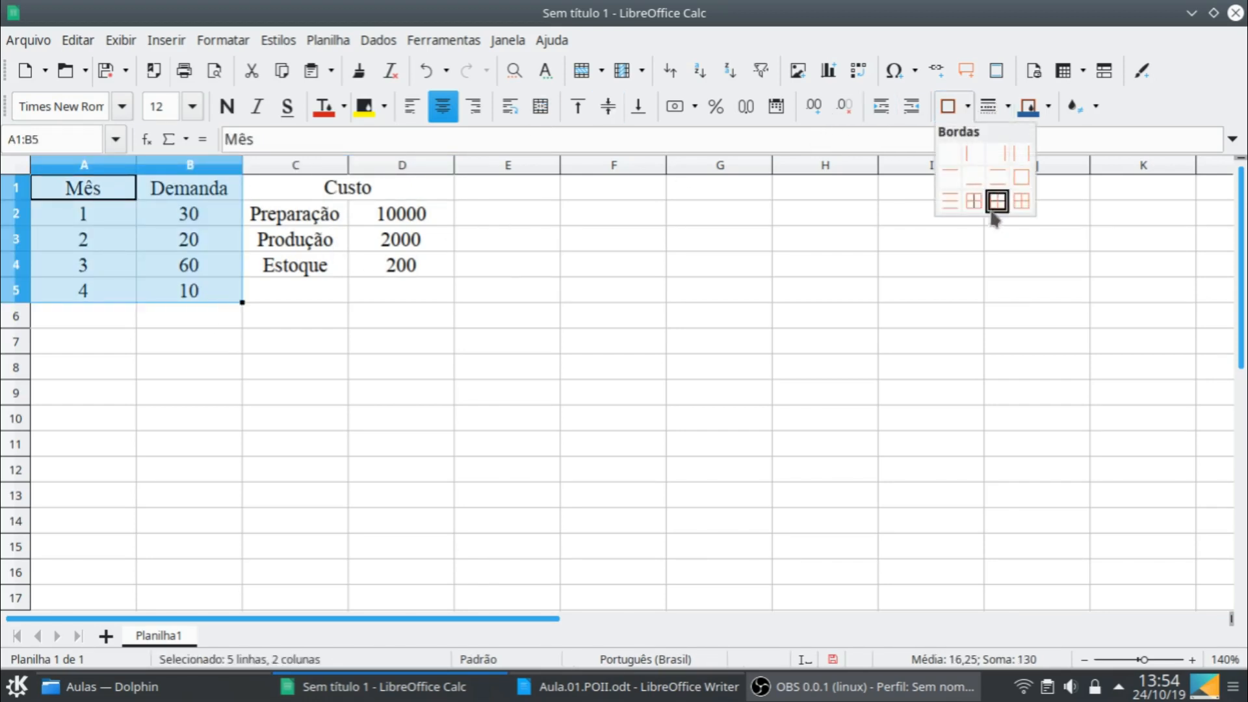
left_click(1020, 201)
- Apply outer and inner borders to all cells of the cost table C1:D4
left_click(293, 188)
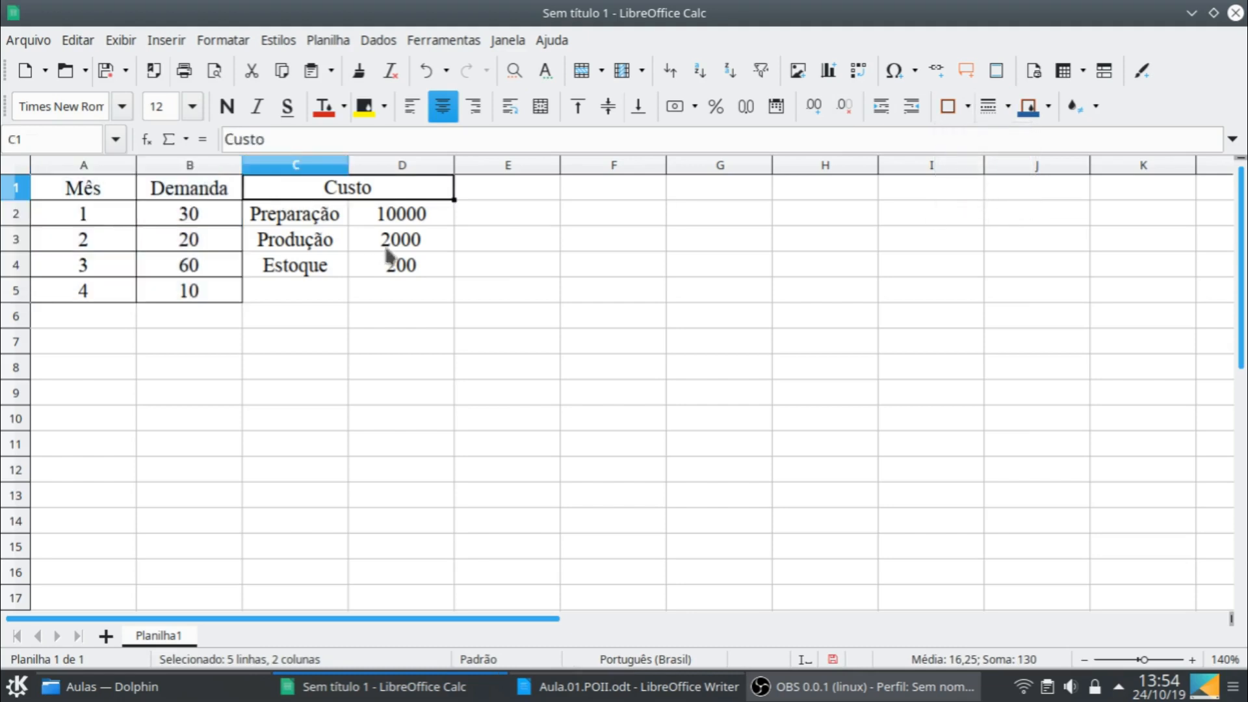
left_click(398, 267, "shift")
left_click(964, 107)
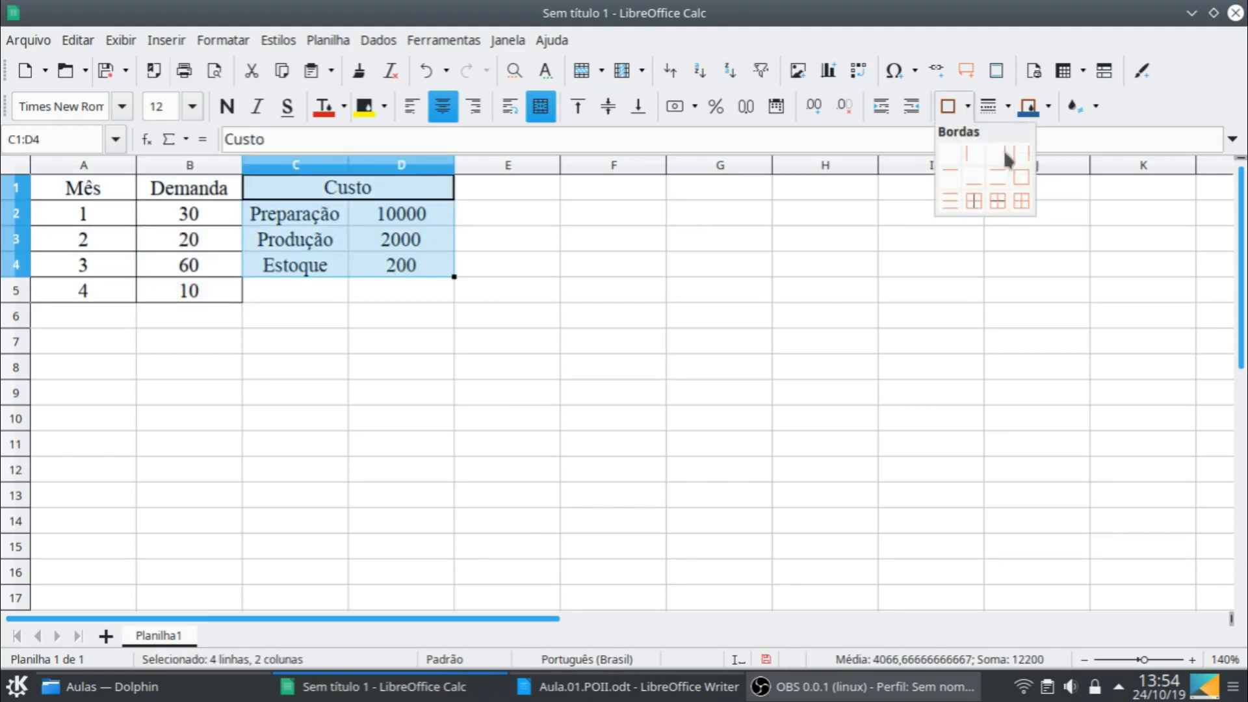
left_click(1001, 202)
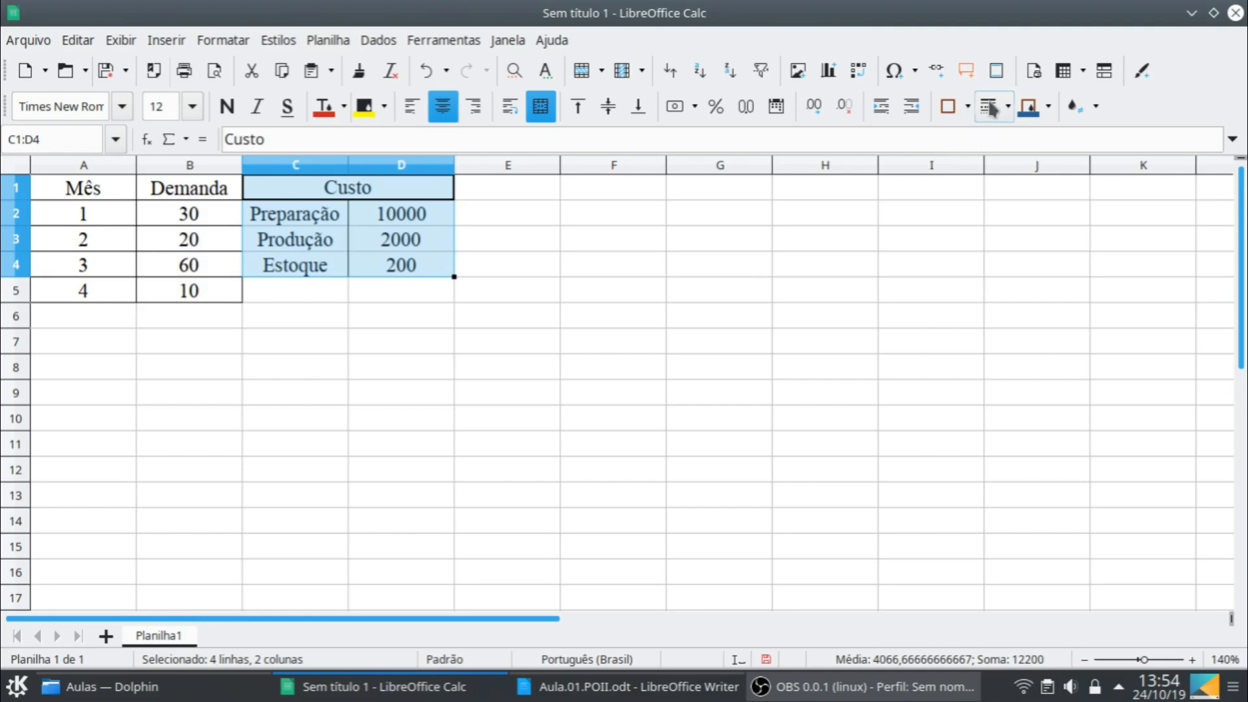
left_click(967, 107)
left_click(1025, 202)
- Format the cost values in D2:D4 as numbers with a thousands separator and no decimals
left_click_drag(400, 214, 402, 266)
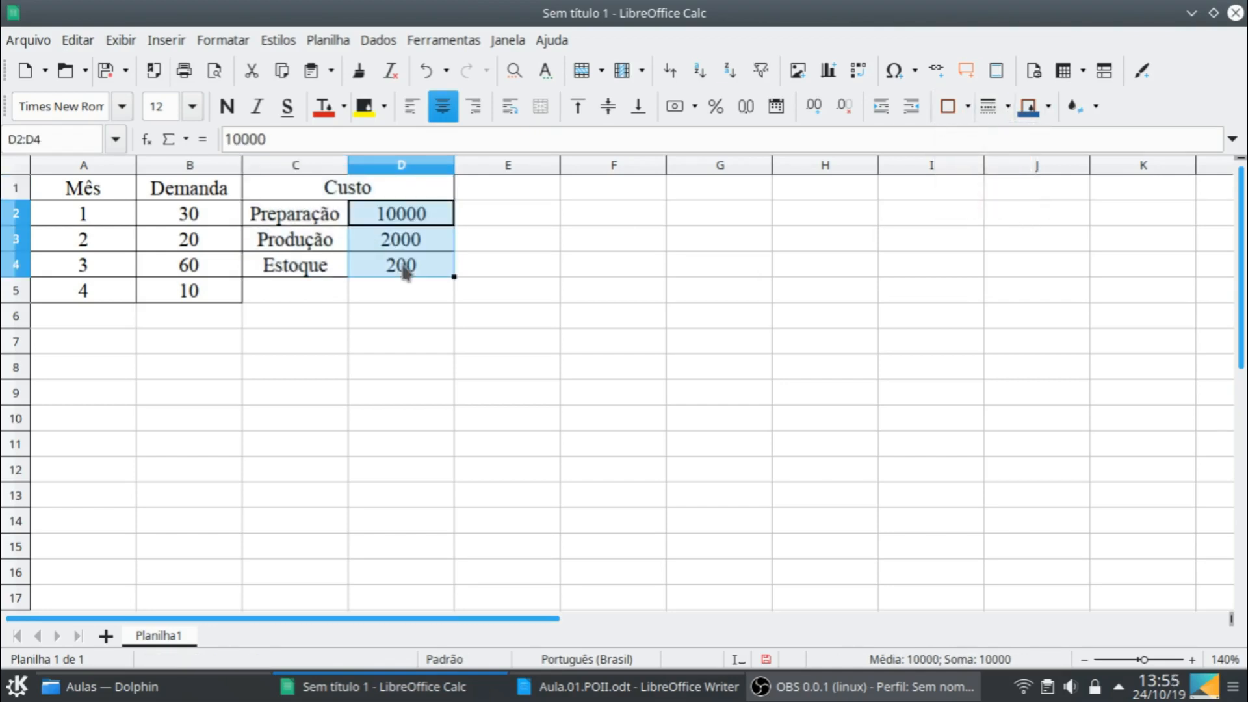
right_click(403, 269)
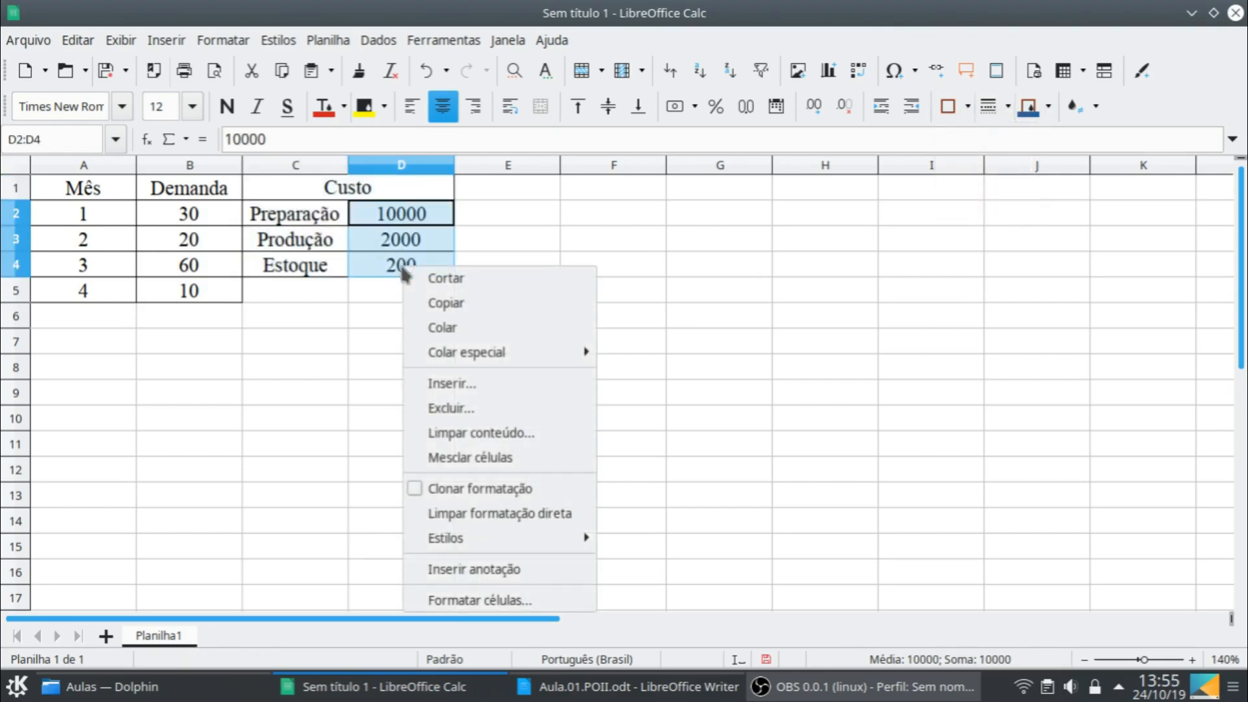
left_click(553, 605)
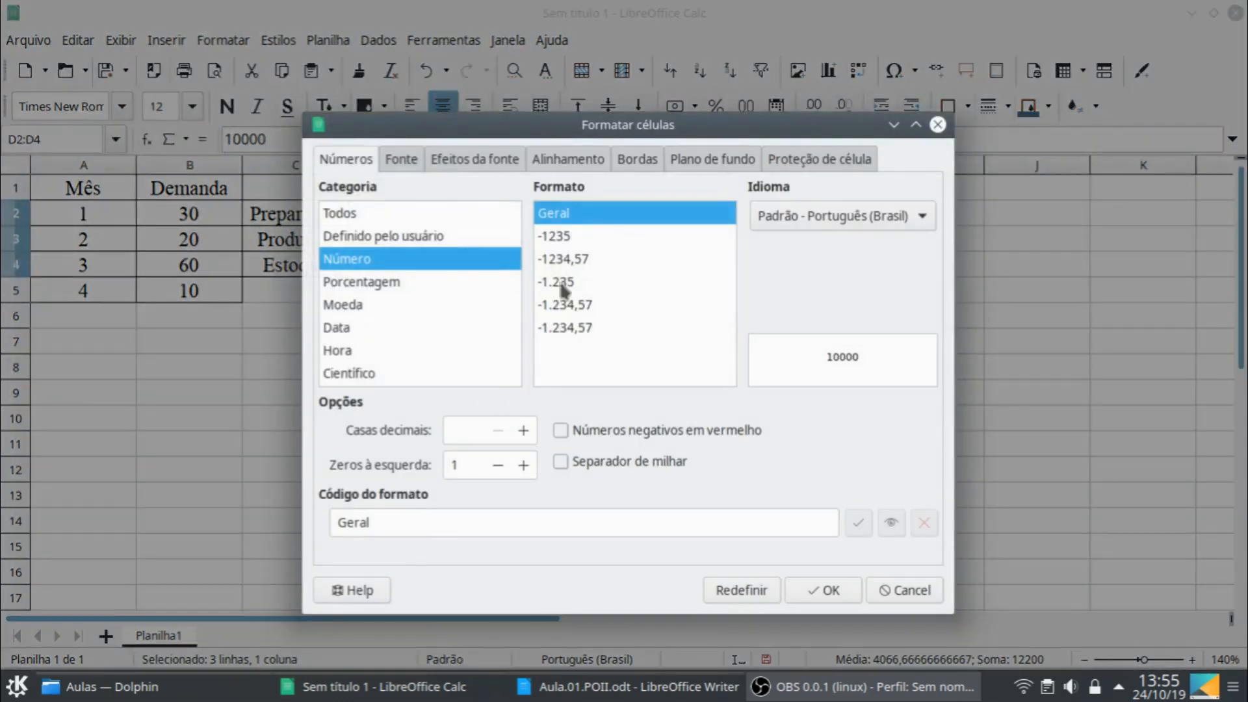
left_click(580, 463)
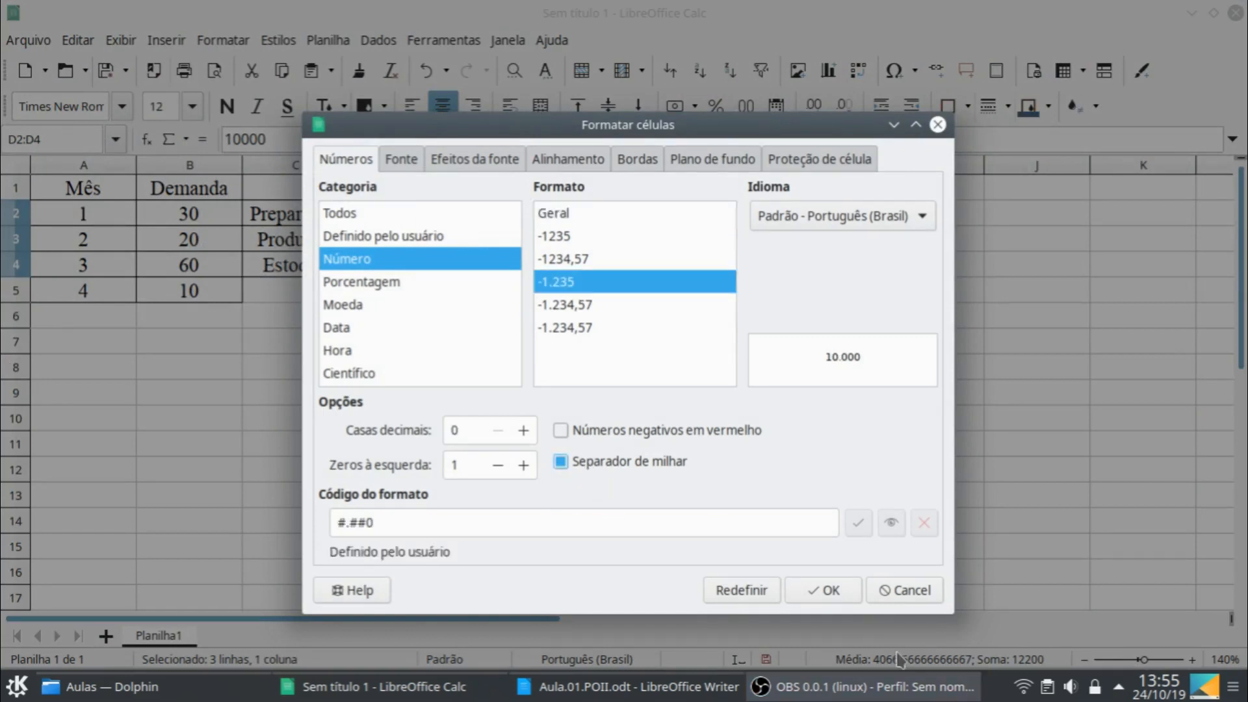
left_click(823, 590)
- Make the table headers in A1:D1 bold
left_click(177, 260)
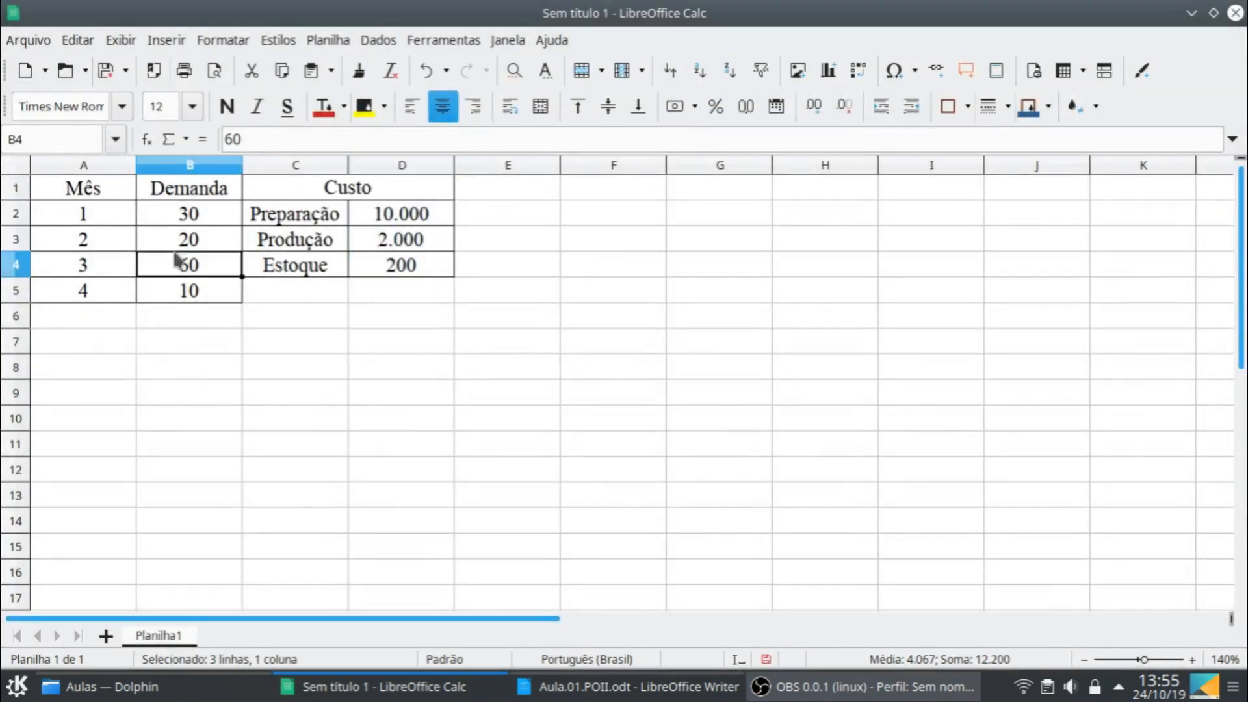
left_click(99, 187)
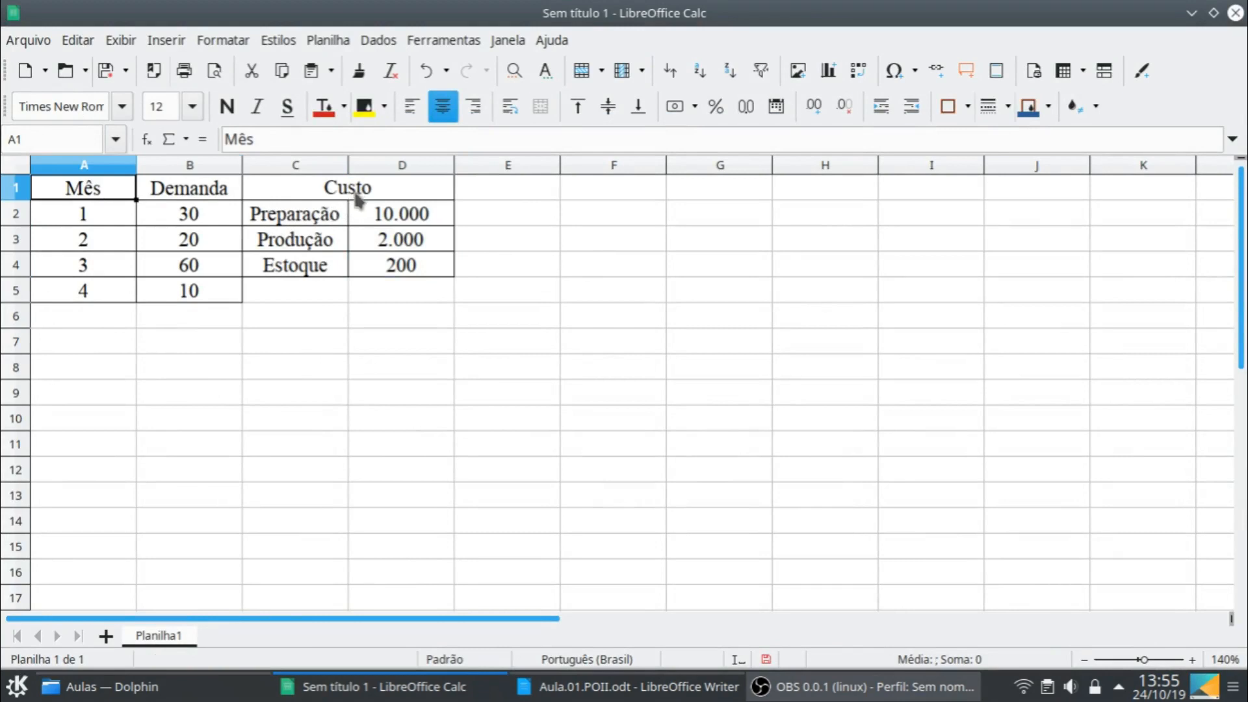
left_click(356, 195, "shift")
left_click(236, 110)
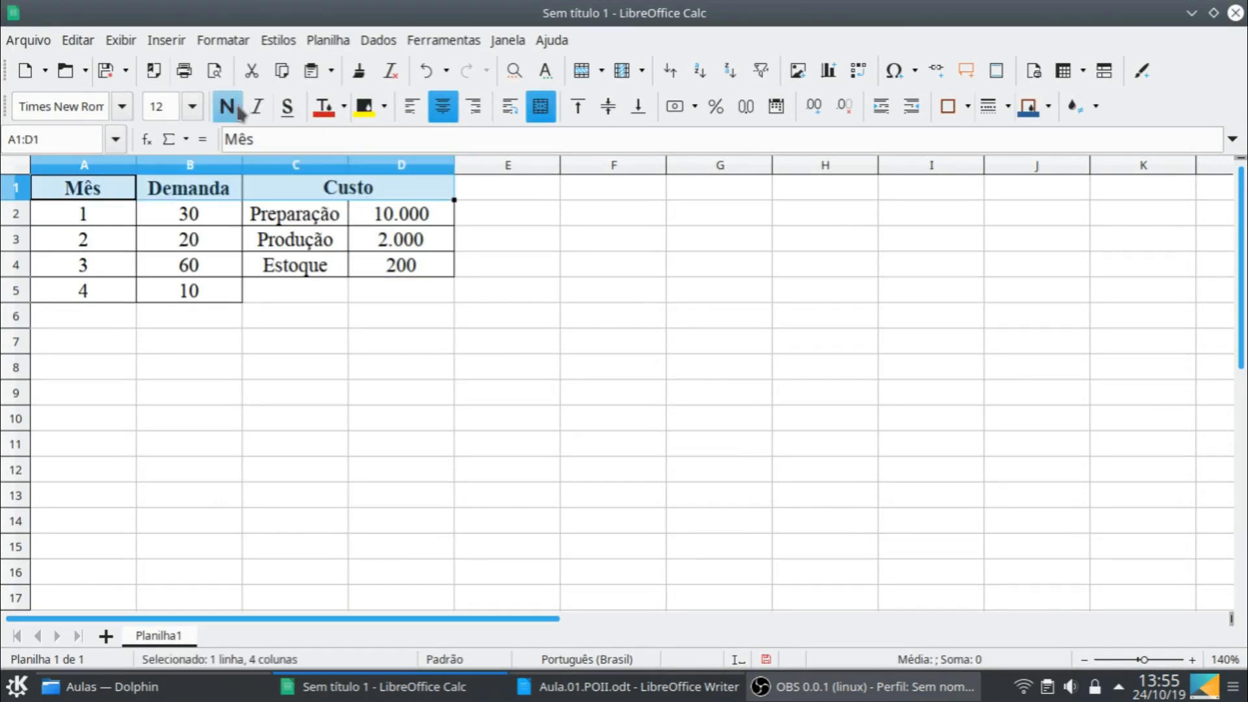
- Format the costs in D2:D4 as currency in R$ and fit column D's width to its contents
left_click(345, 272)
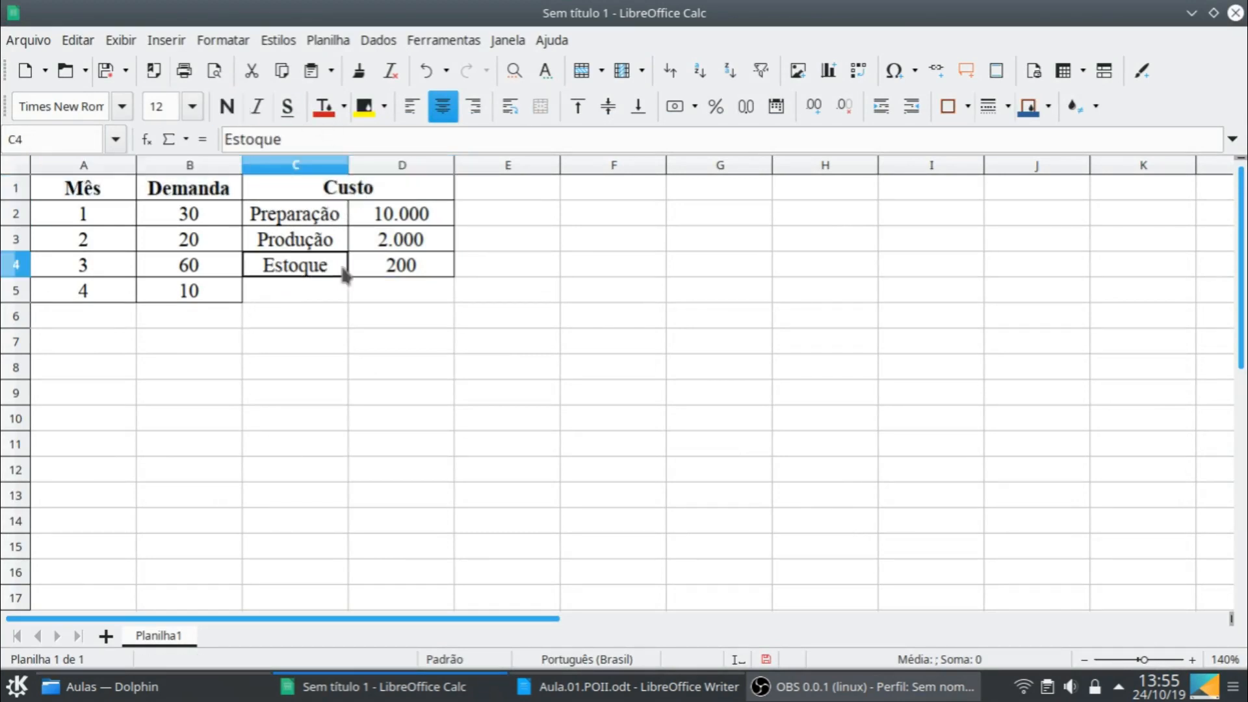
left_click(404, 218)
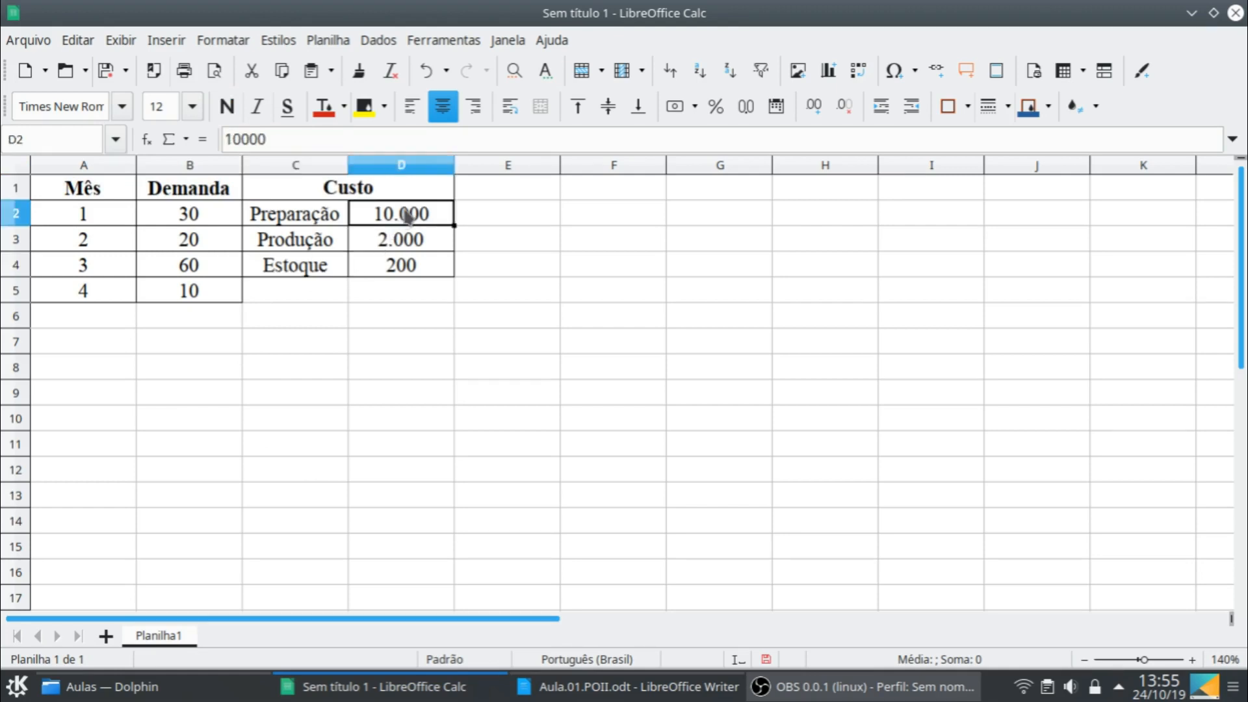
left_click(427, 261, "shift")
left_click(676, 108)
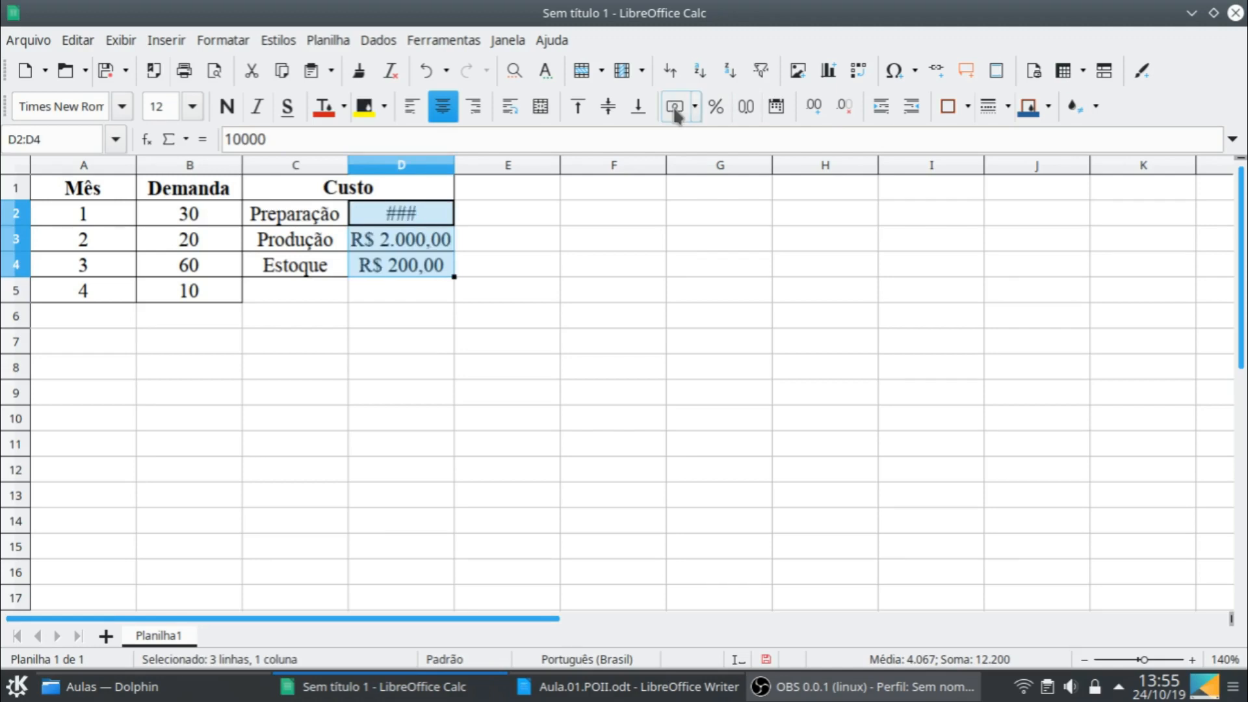
double_click(454, 165)
left_click(394, 319)
- Set columns A to D to their optimal width
left_click(83, 165)
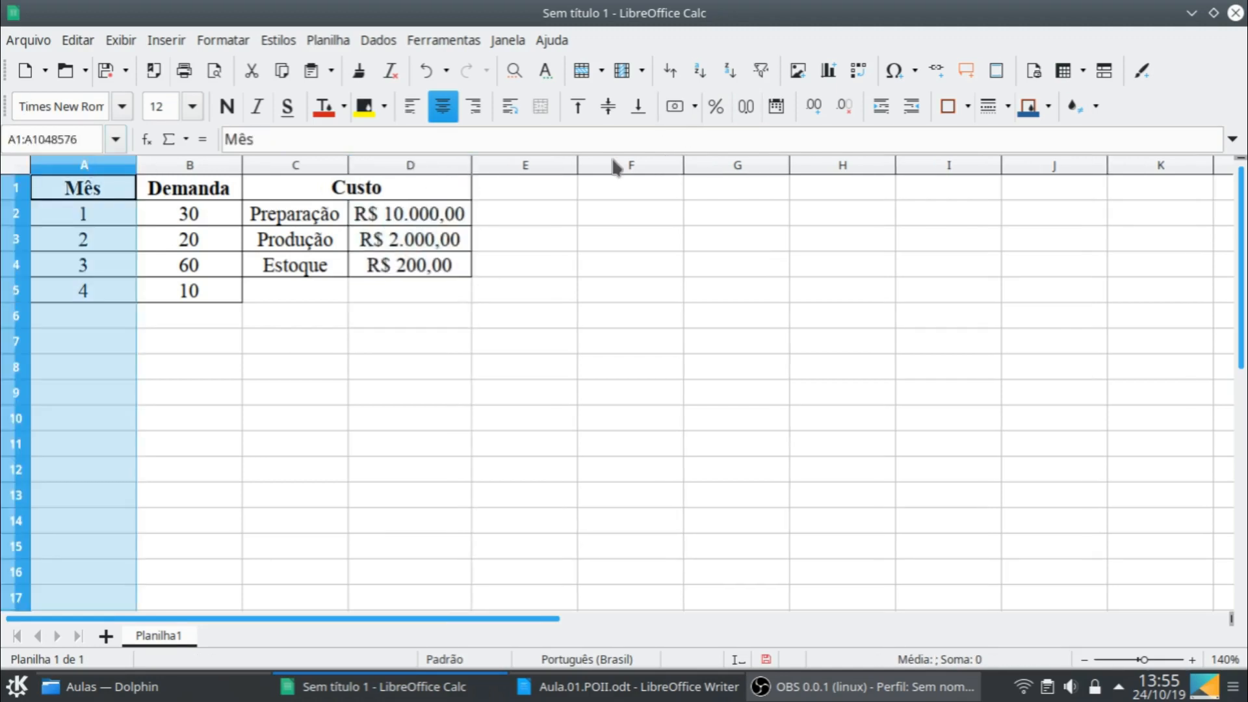
left_click(459, 168, "shift")
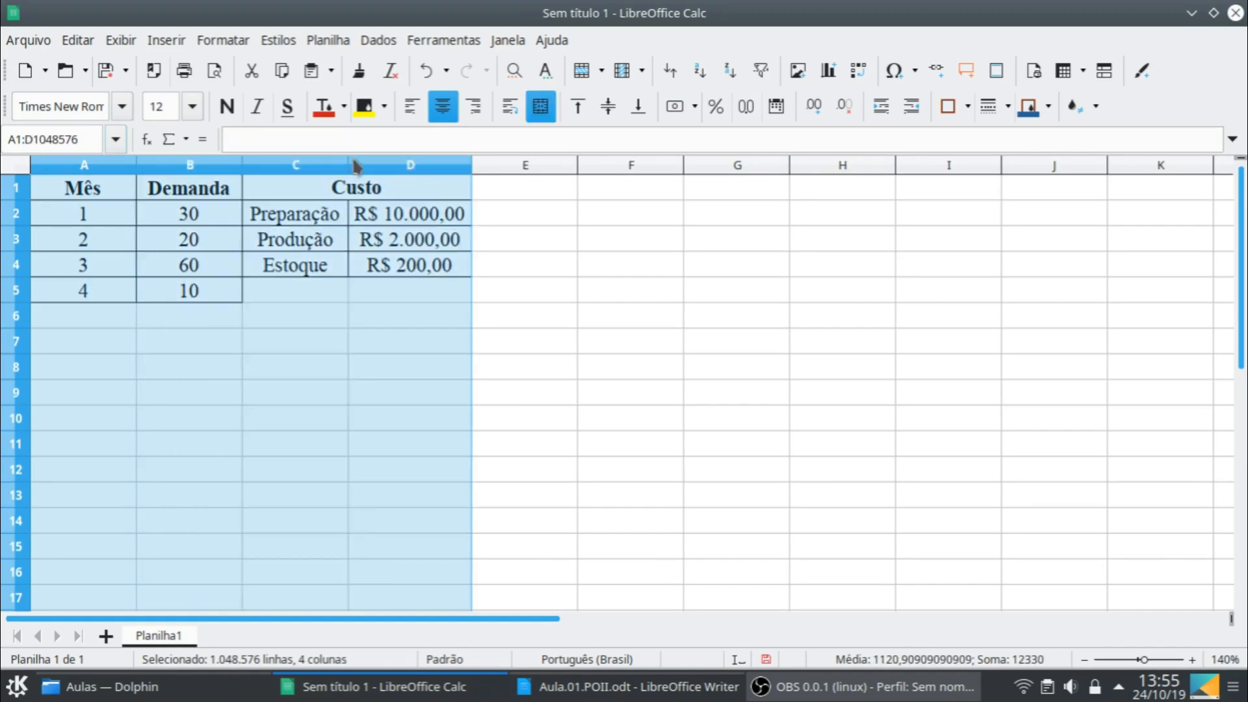
double_click(350, 166)
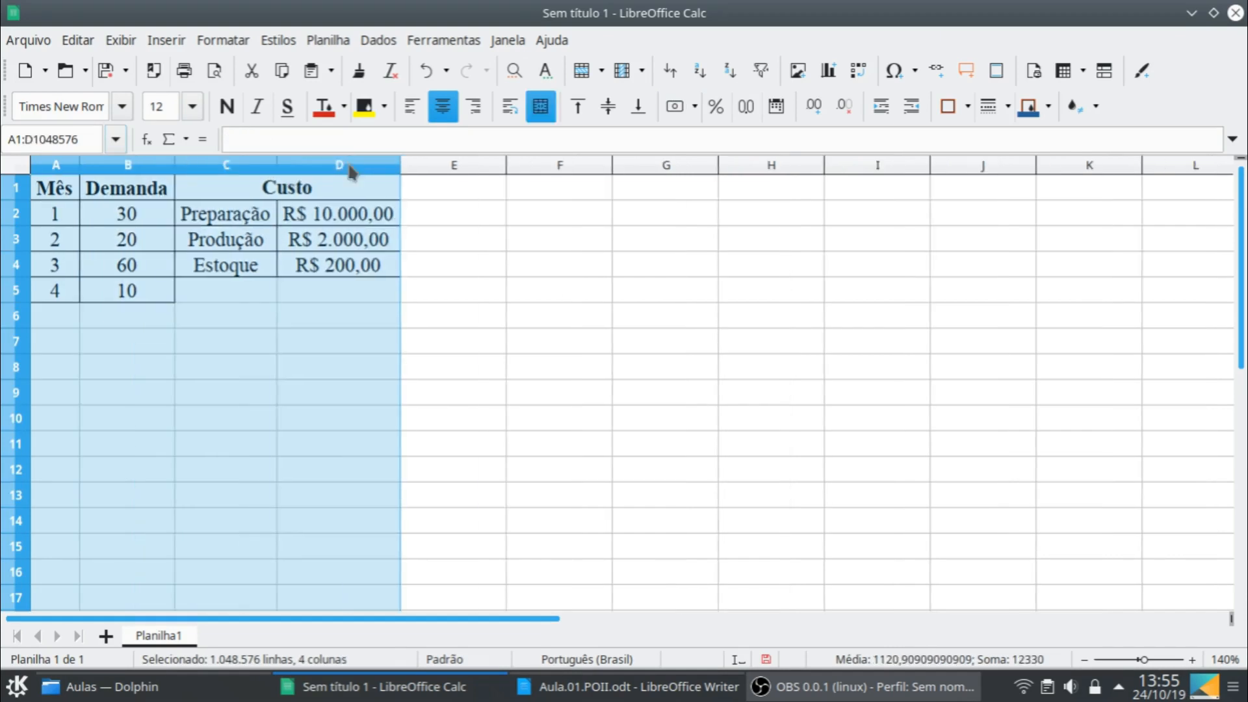
- Enter the labels "Sistema" in A7 and "Estágio" in A8, and widen column A to fit them
left_click(58, 336)
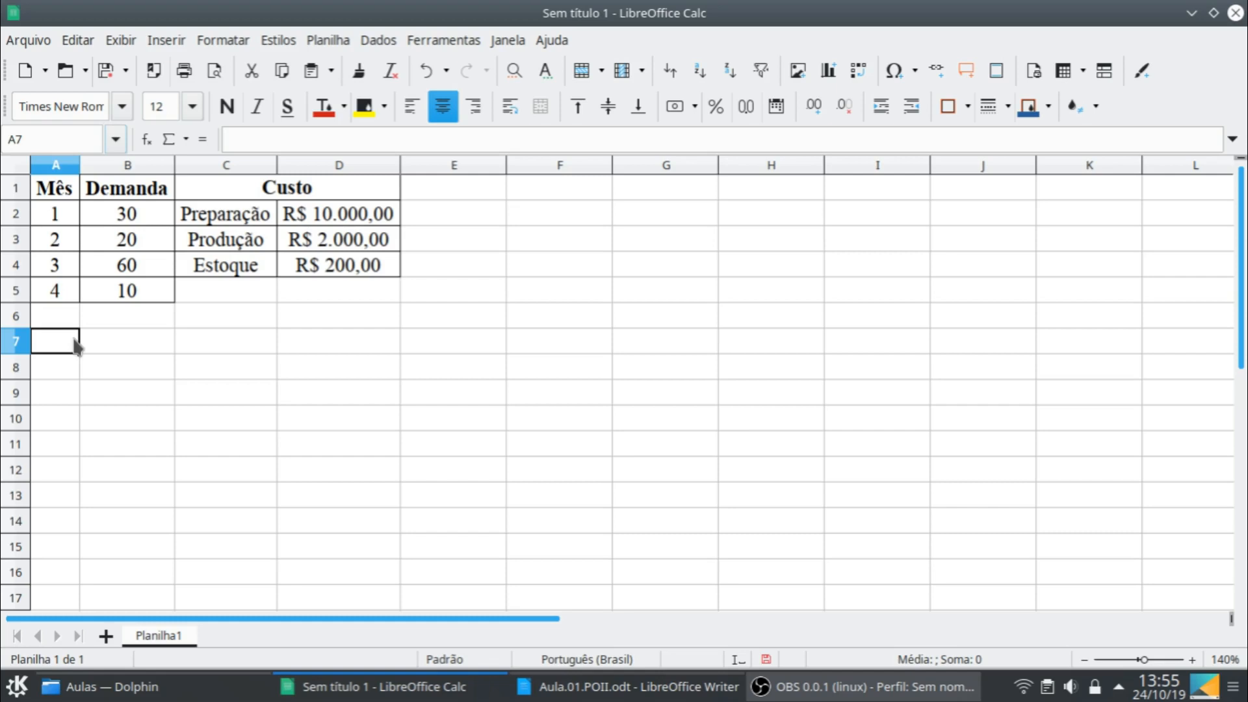
type("Sistema")
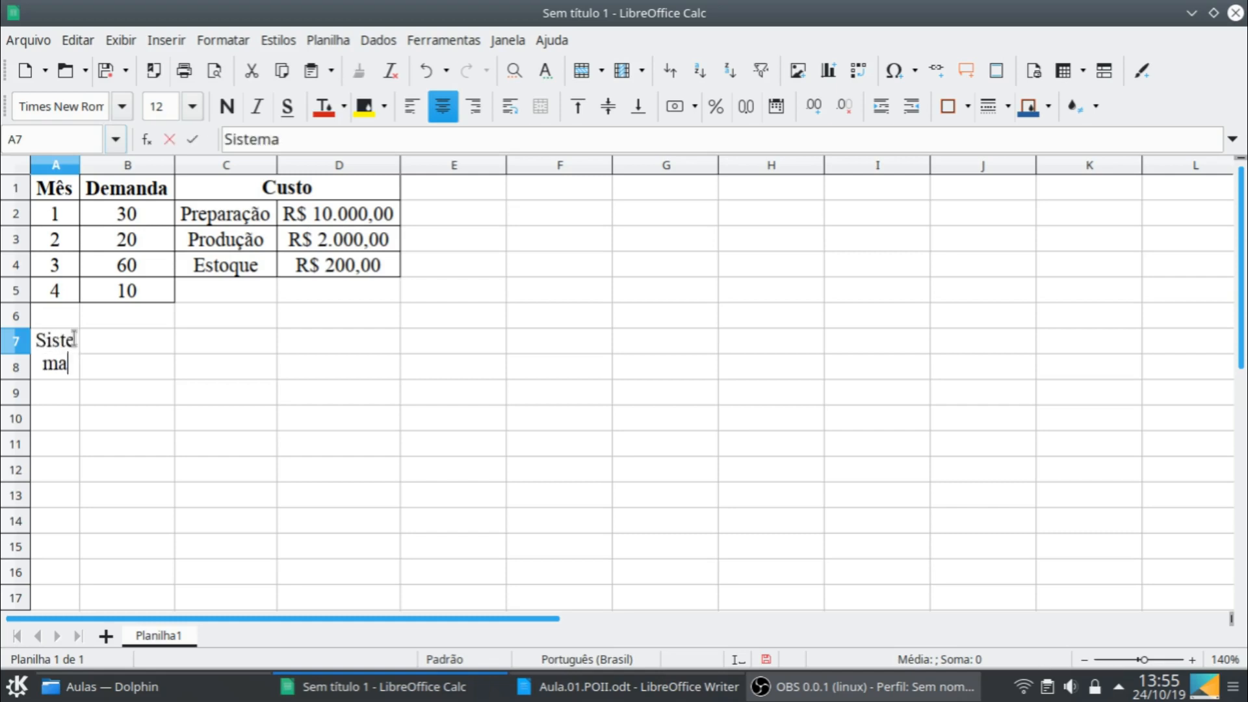
key("Return")
left_click(74, 340)
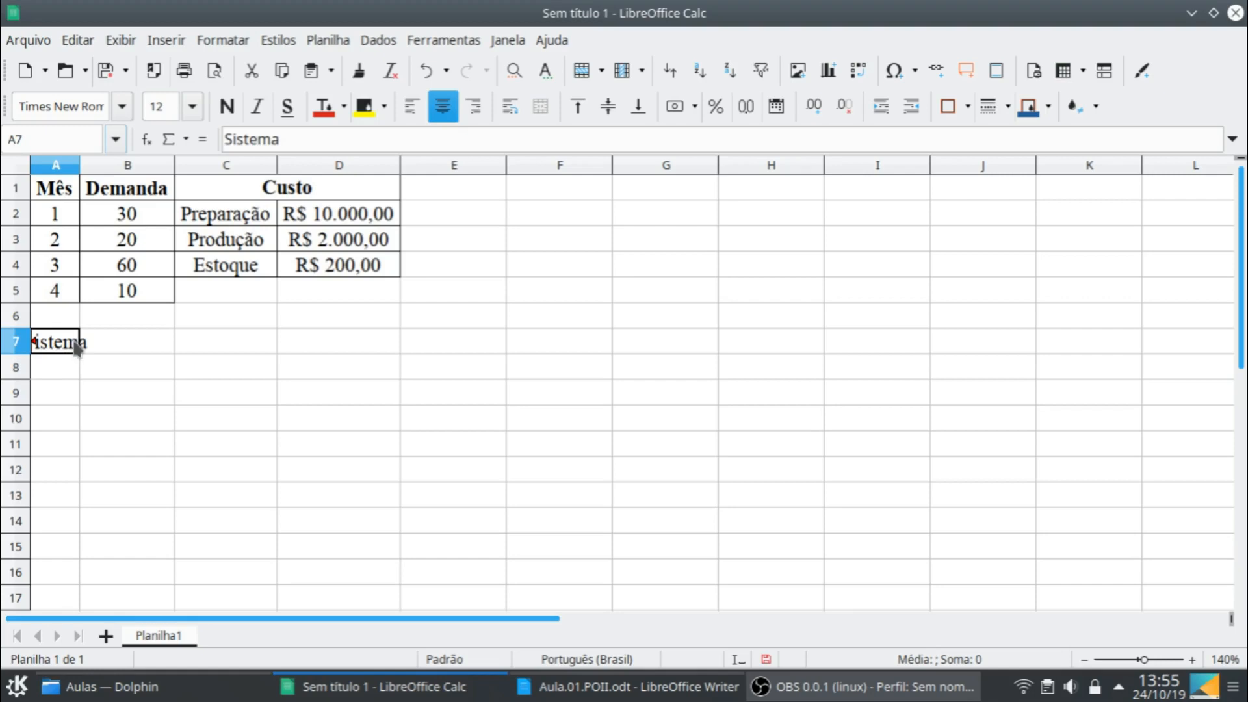
left_click(68, 370)
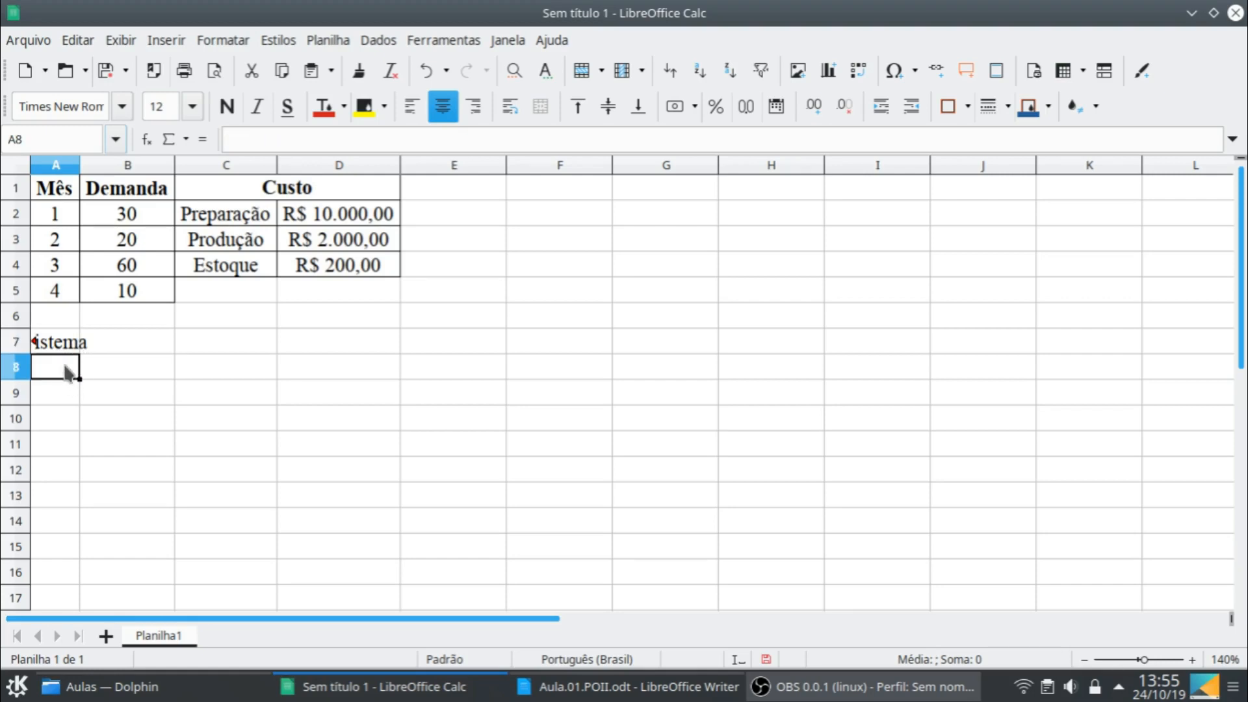
type("Estágio")
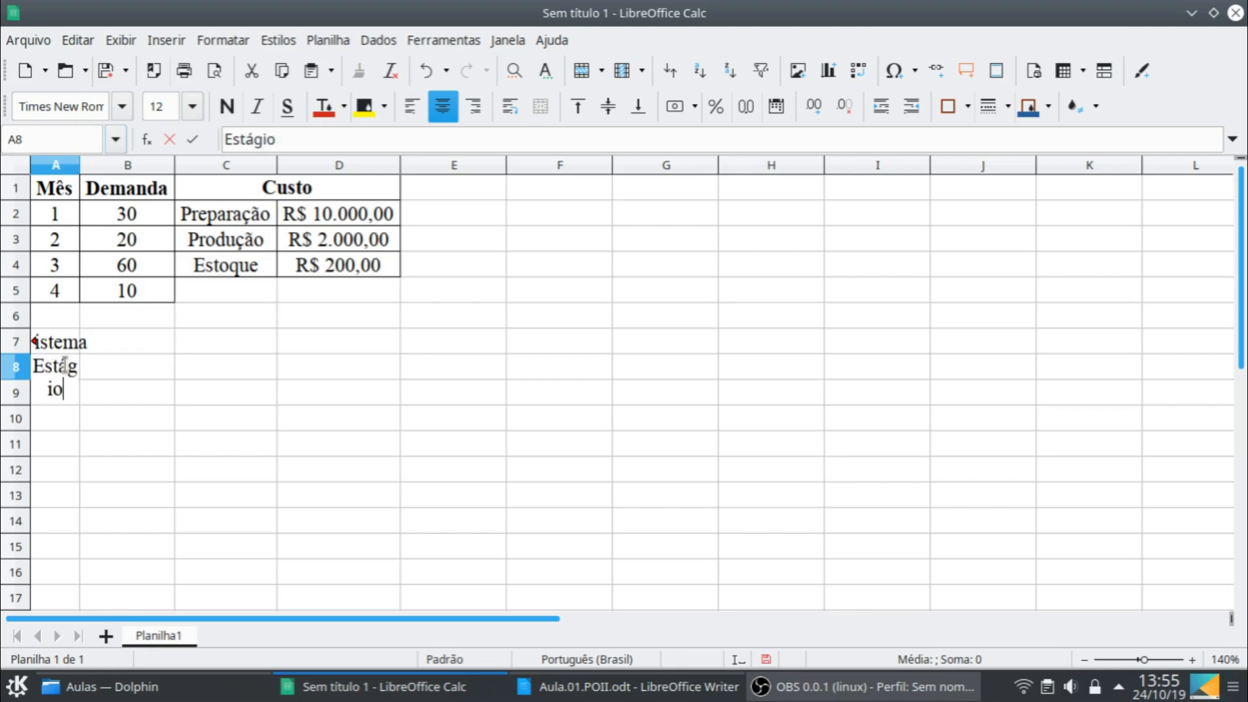
key("Return")
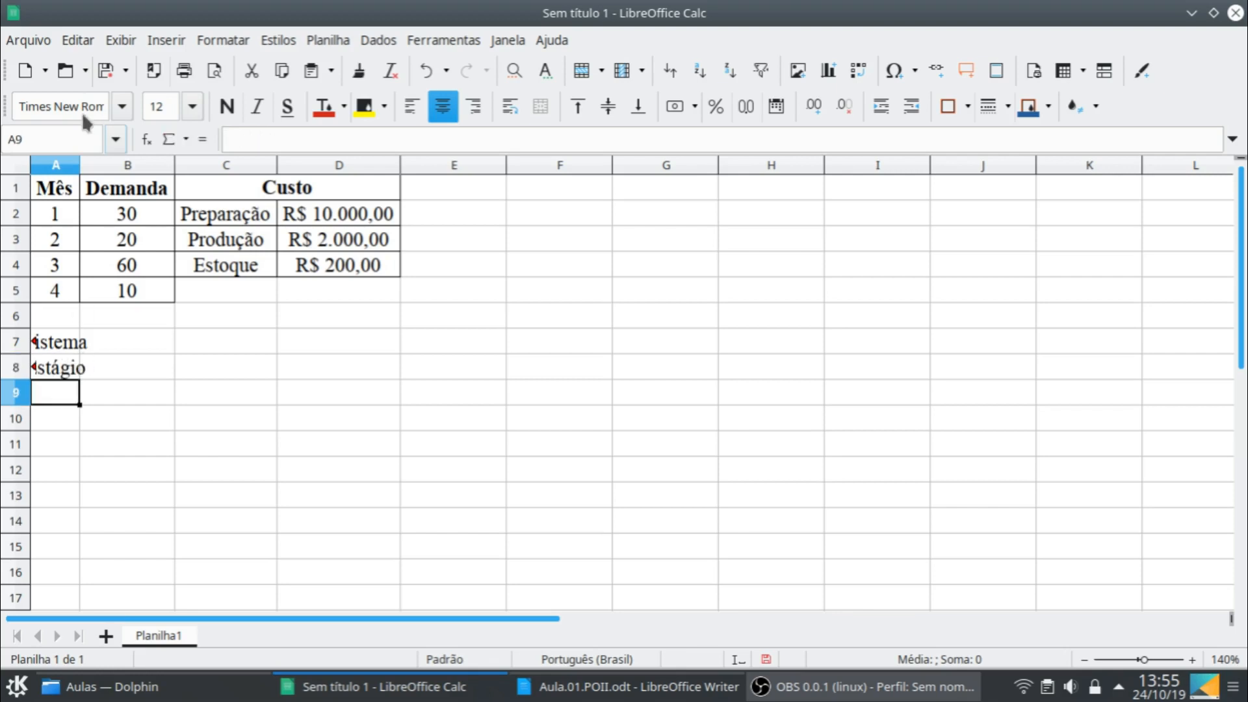
double_click(79, 164)
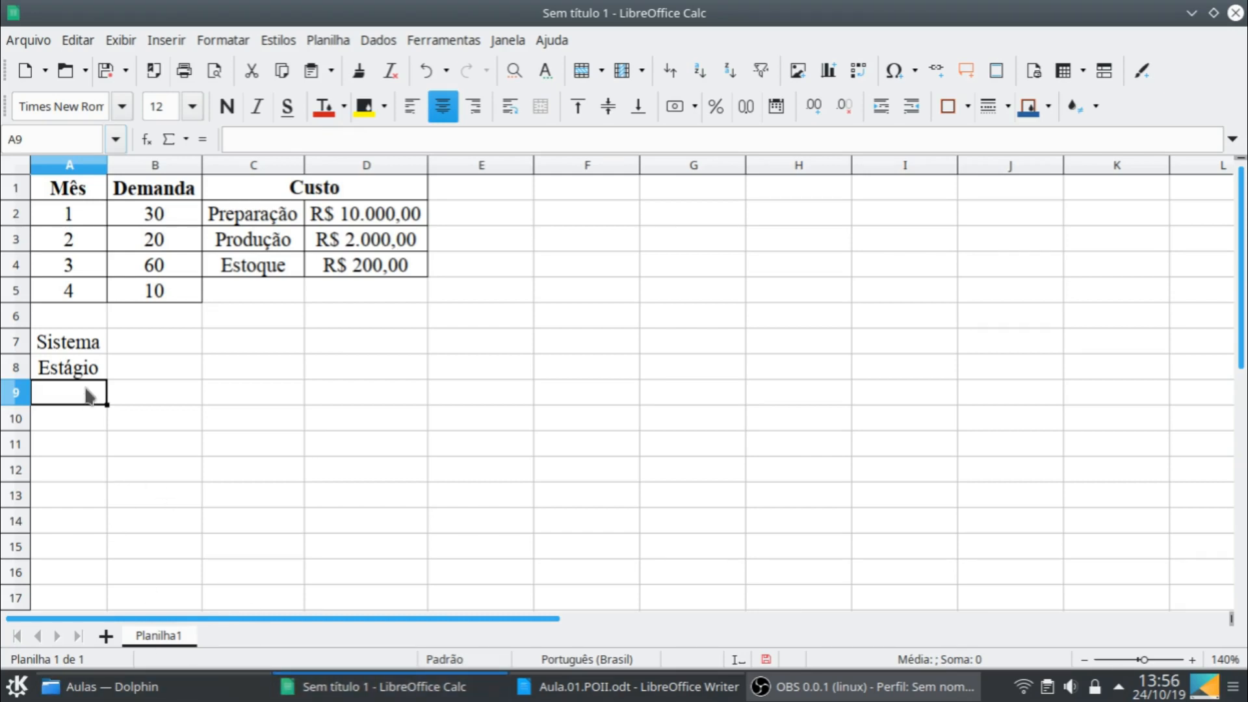
- Enter 4 in A9 and the header "Estoque Inicial" in B8
type("4")
key("Return")
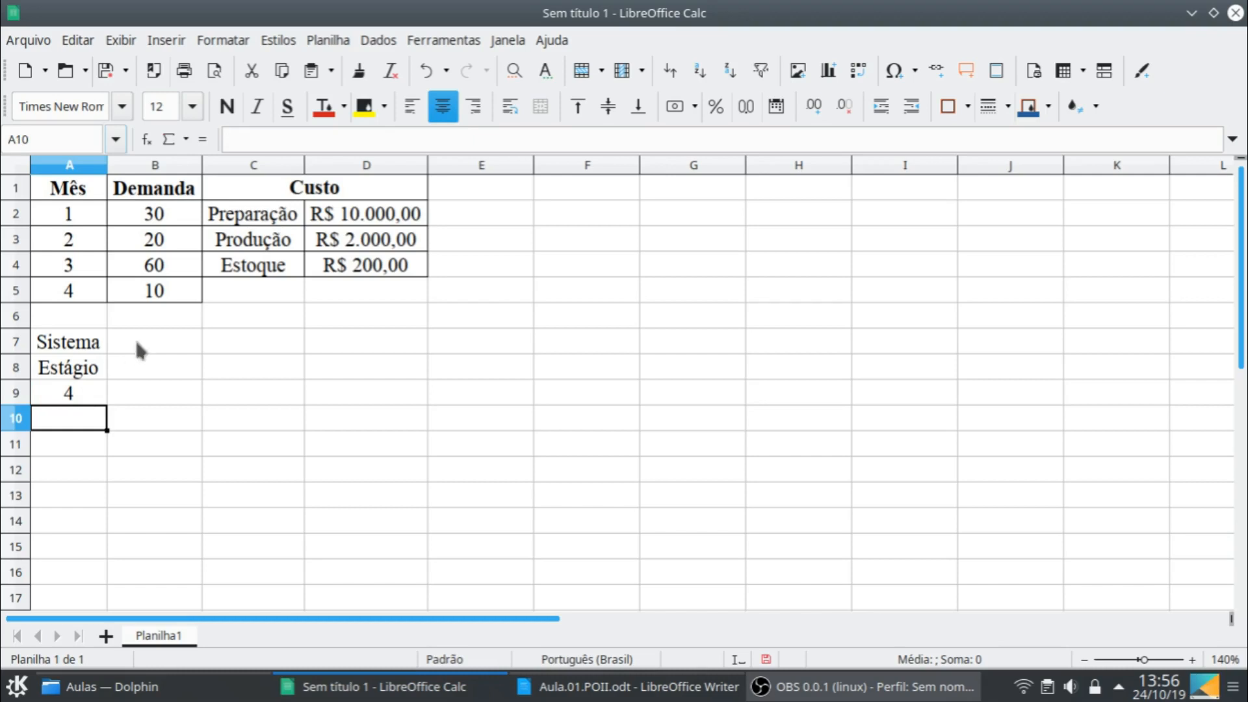
left_click(139, 374)
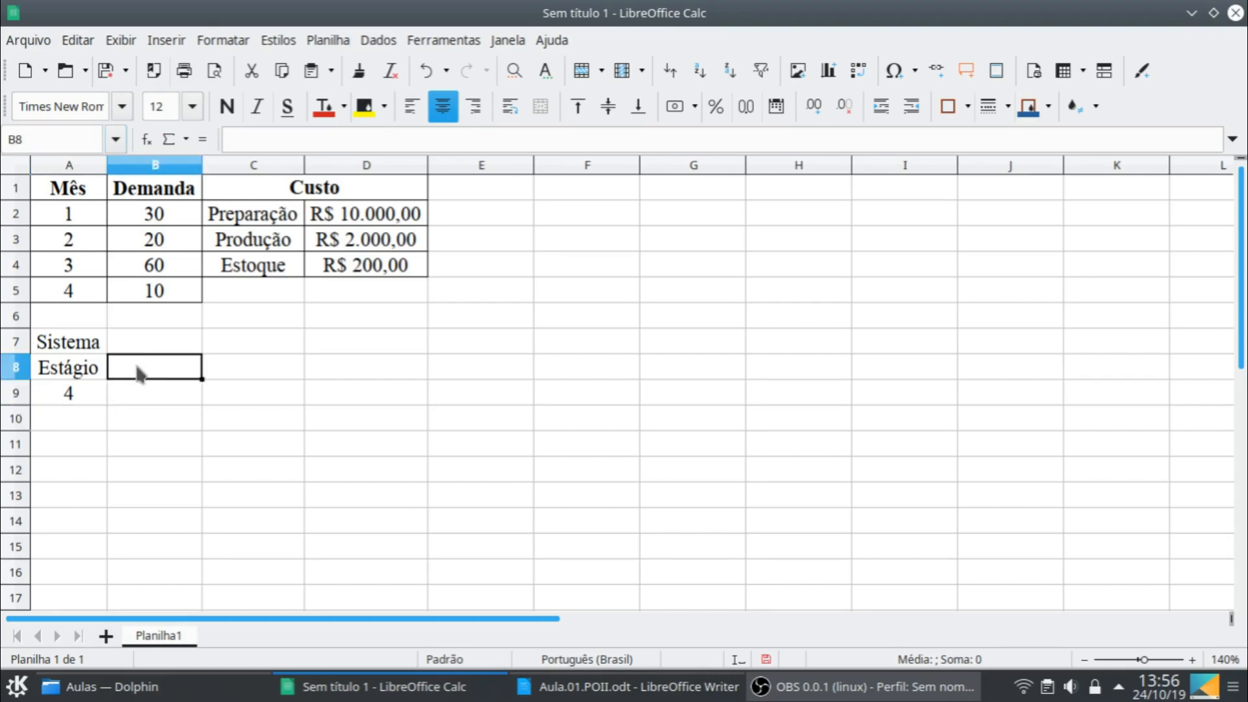
type("Es")
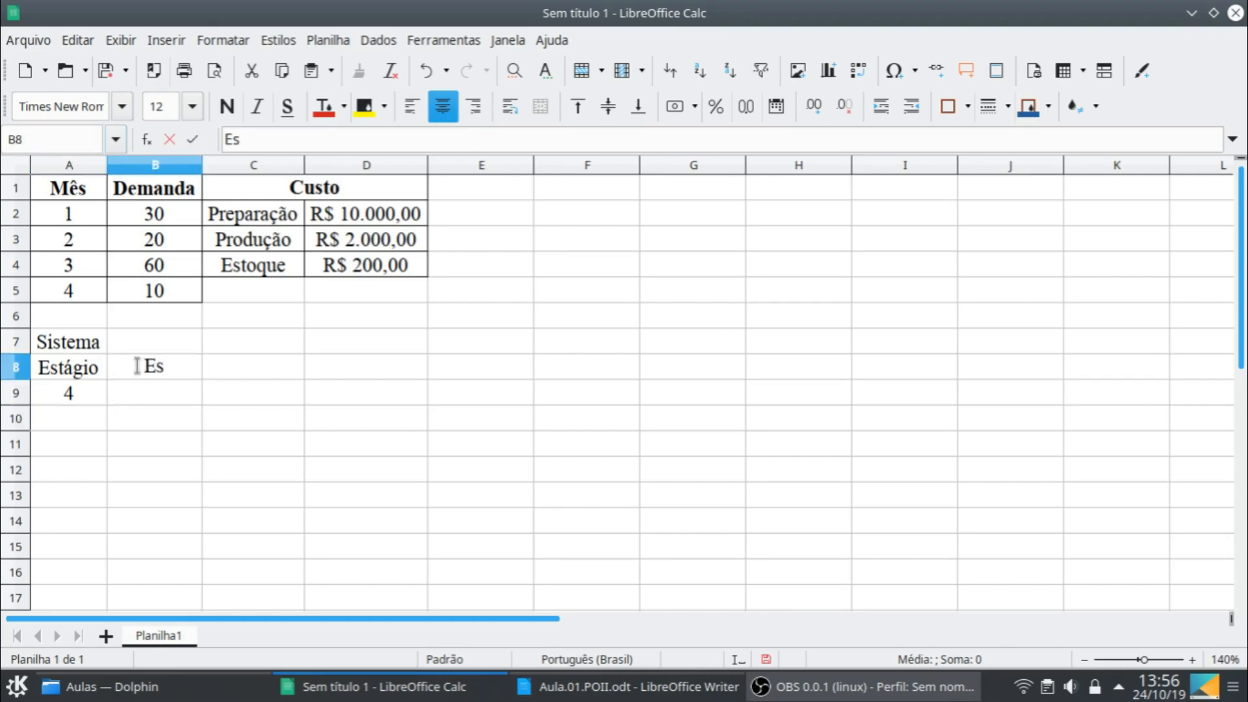
type("toque inicia")
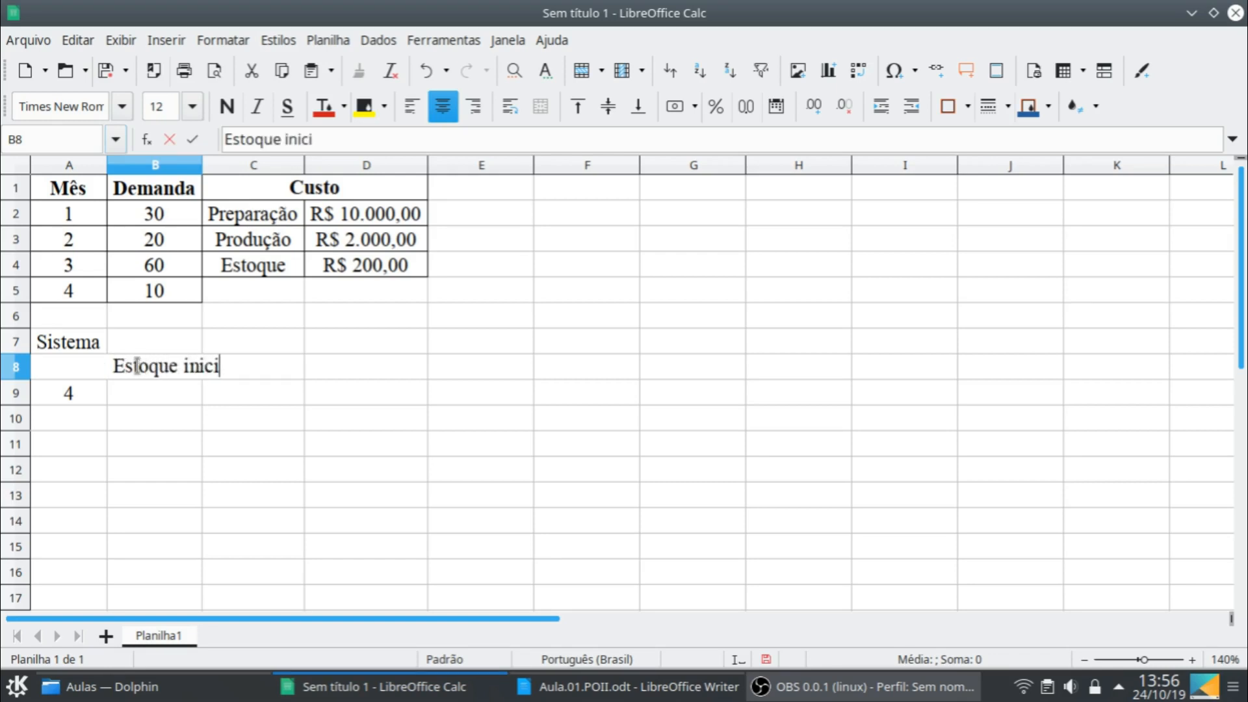
key("BackSpace")
key("BackSpace")
key("BackSpace")
key("BackSpace")
key("BackSpace")
key("BackSpace")
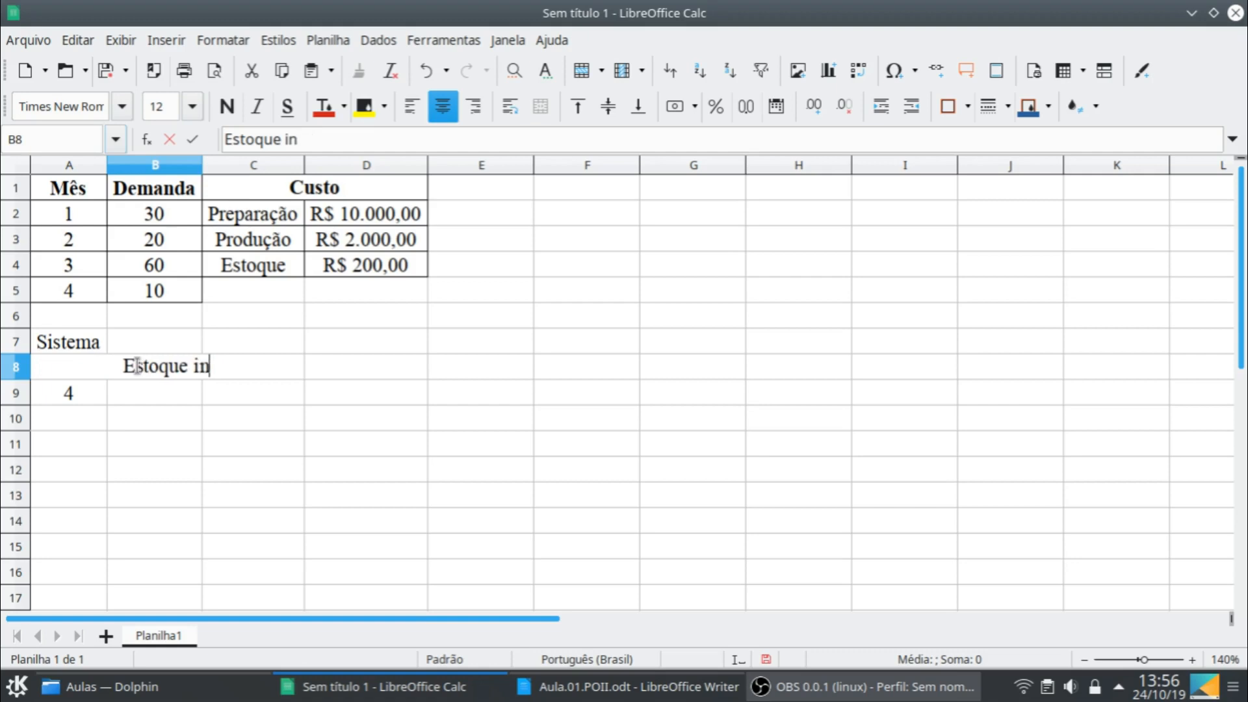
type("Inicial")
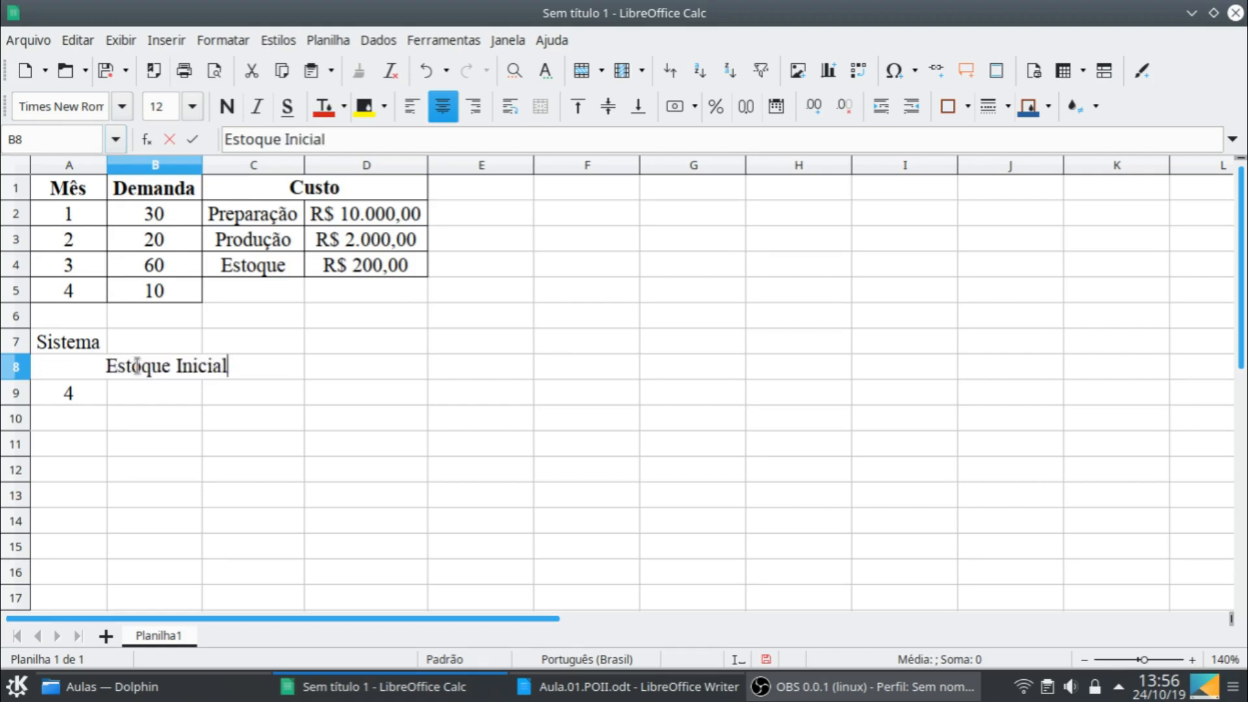
key("Return")
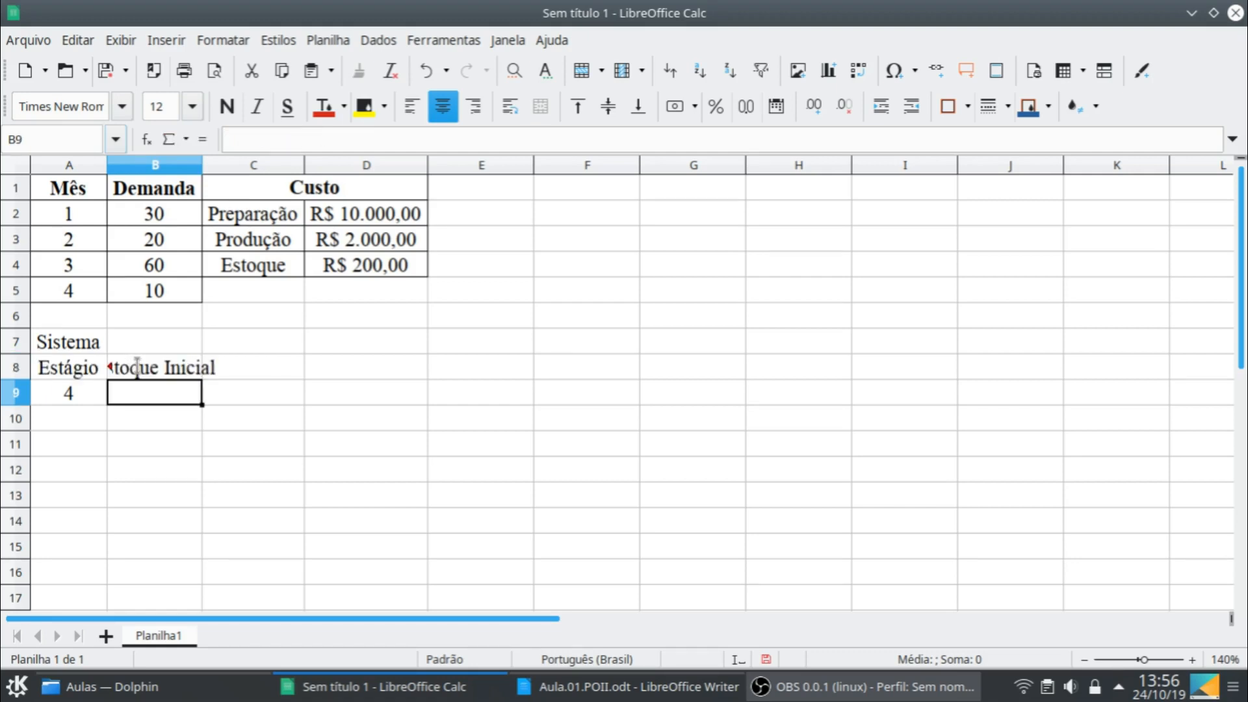
- Enter the header "Estoque Final" in C8 and widen columns B and C to fit their headers
left_click(272, 367)
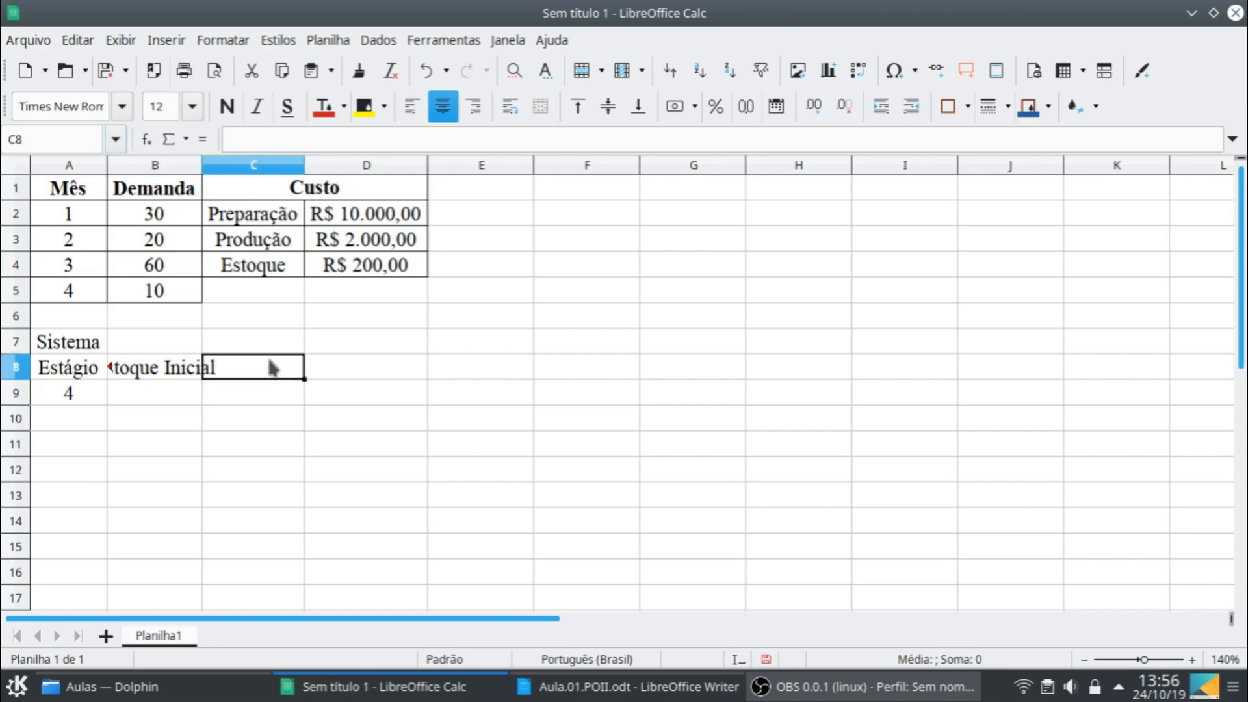
type("Estqo")
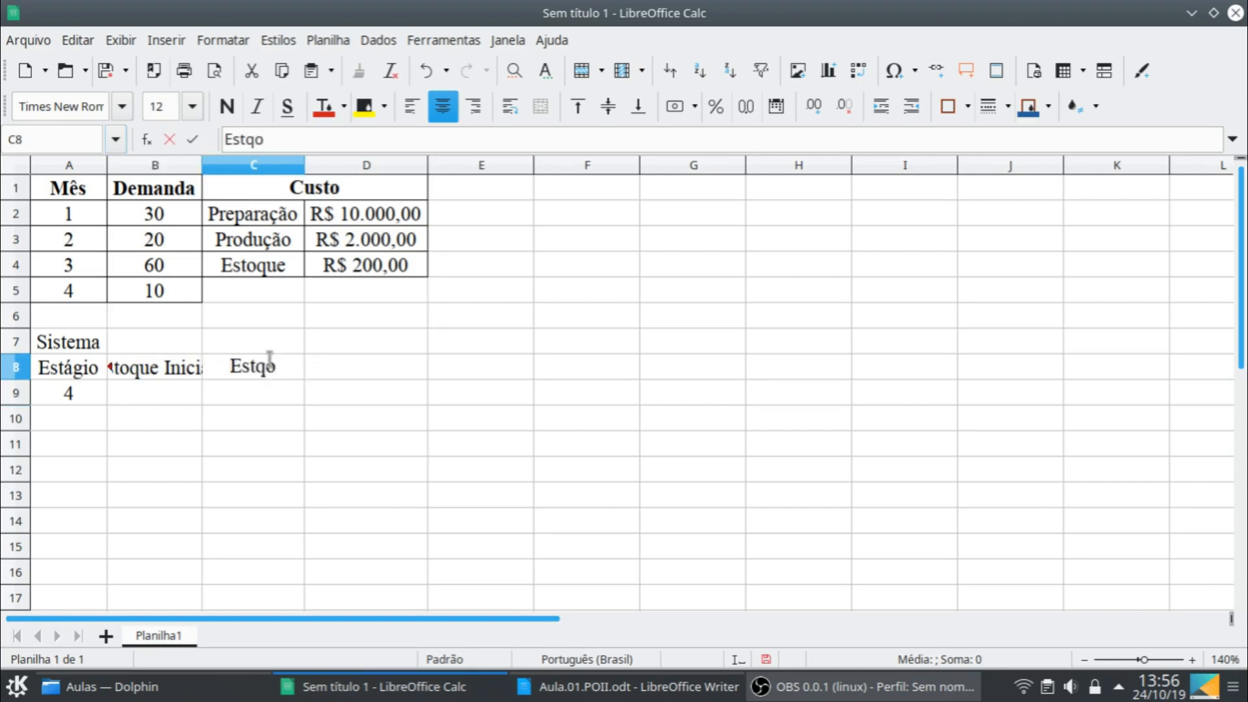
key("BackSpace")
key("BackSpace")
key("BackSpace")
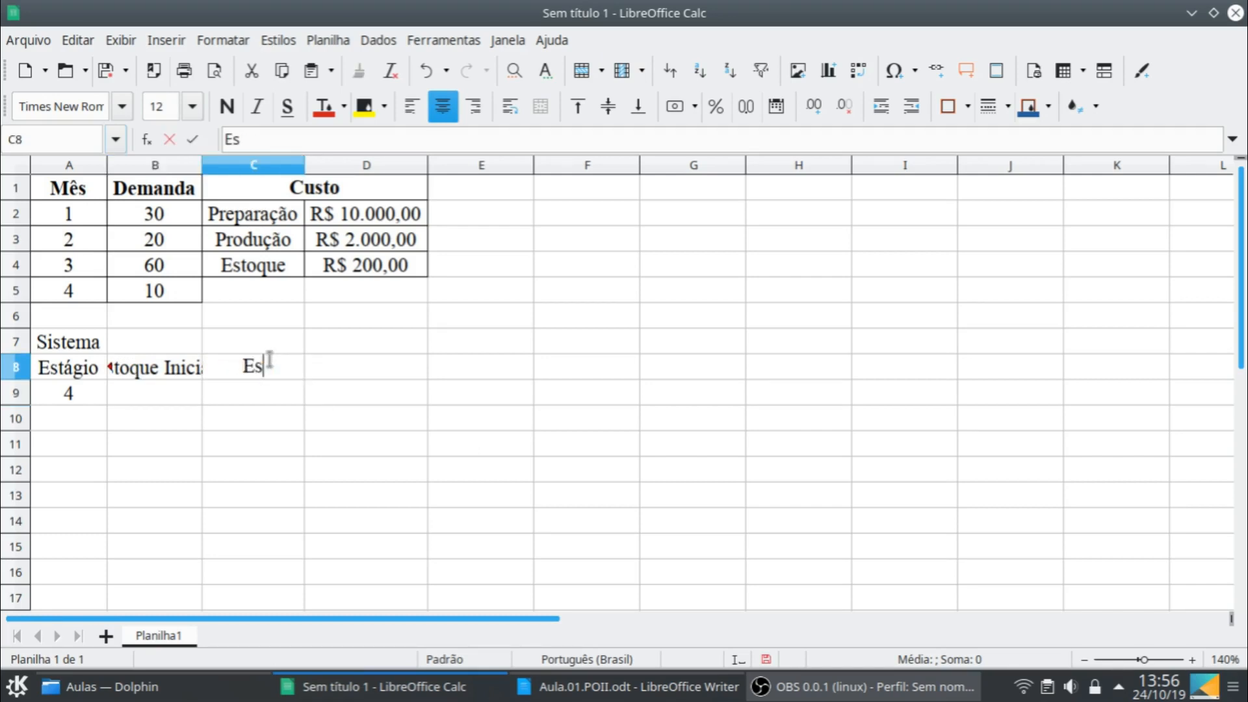
type("toque ")
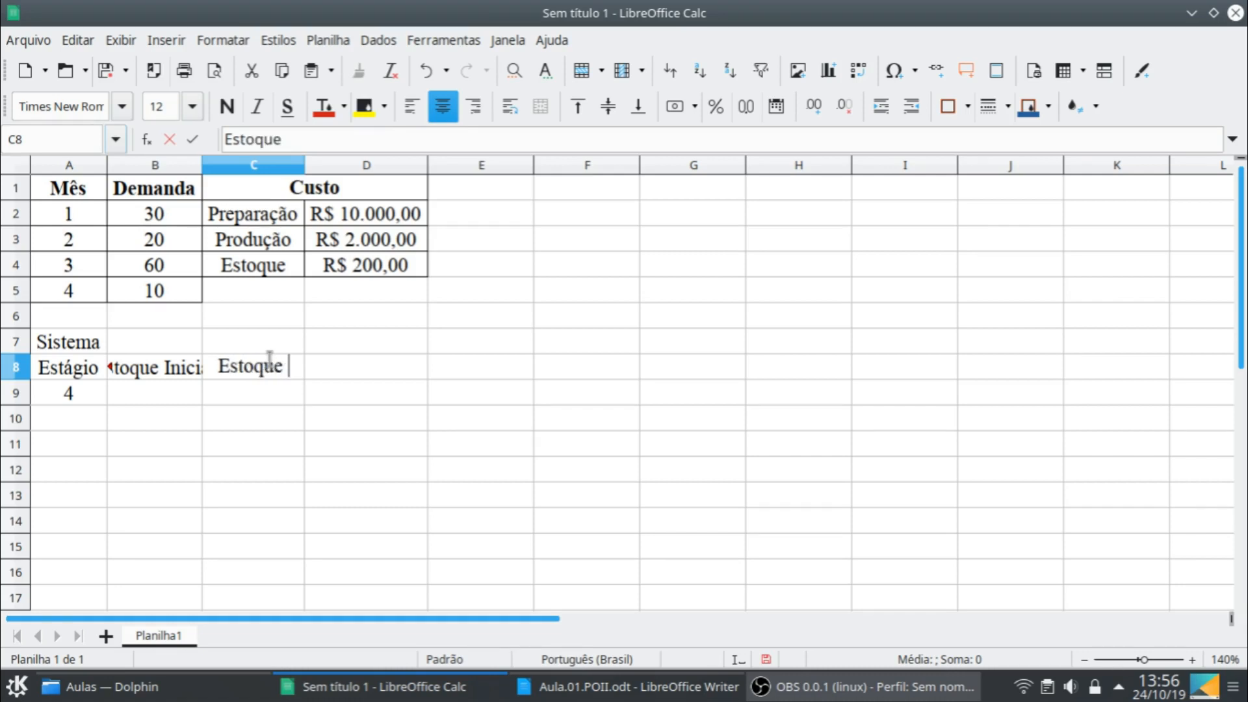
type("Final")
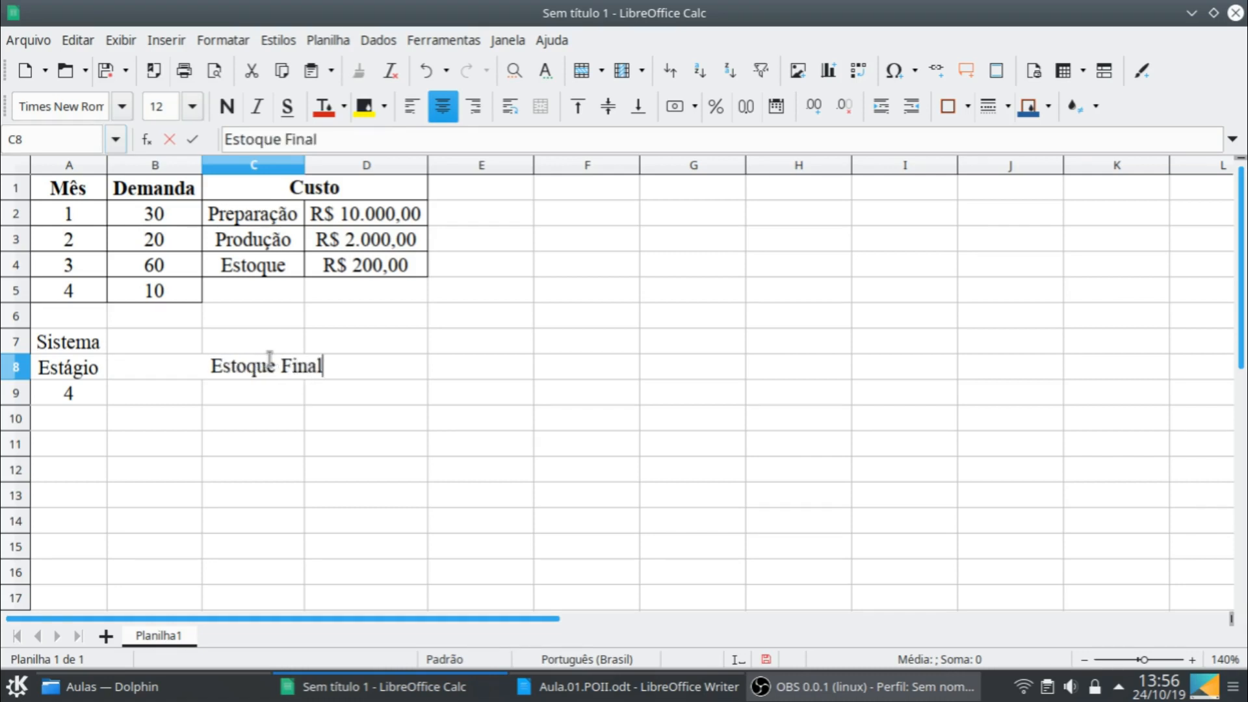
key("Return")
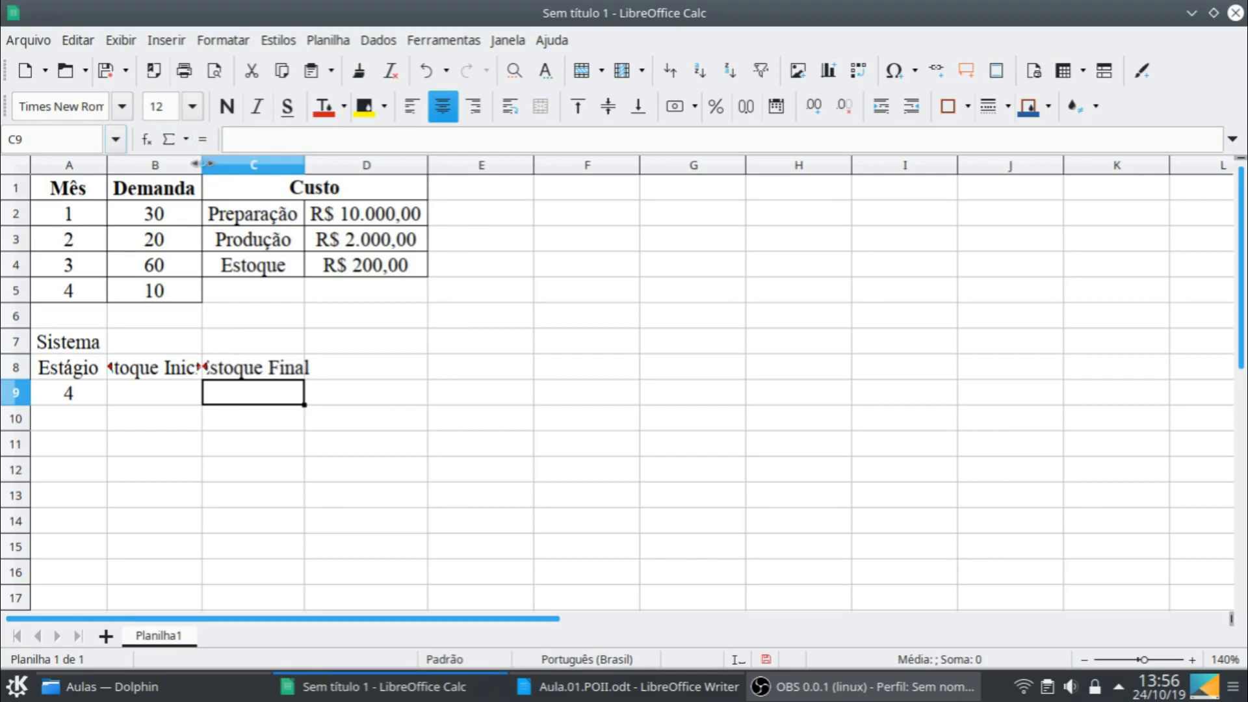
left_click_drag(202, 166, 241, 167)
double_click(343, 168)
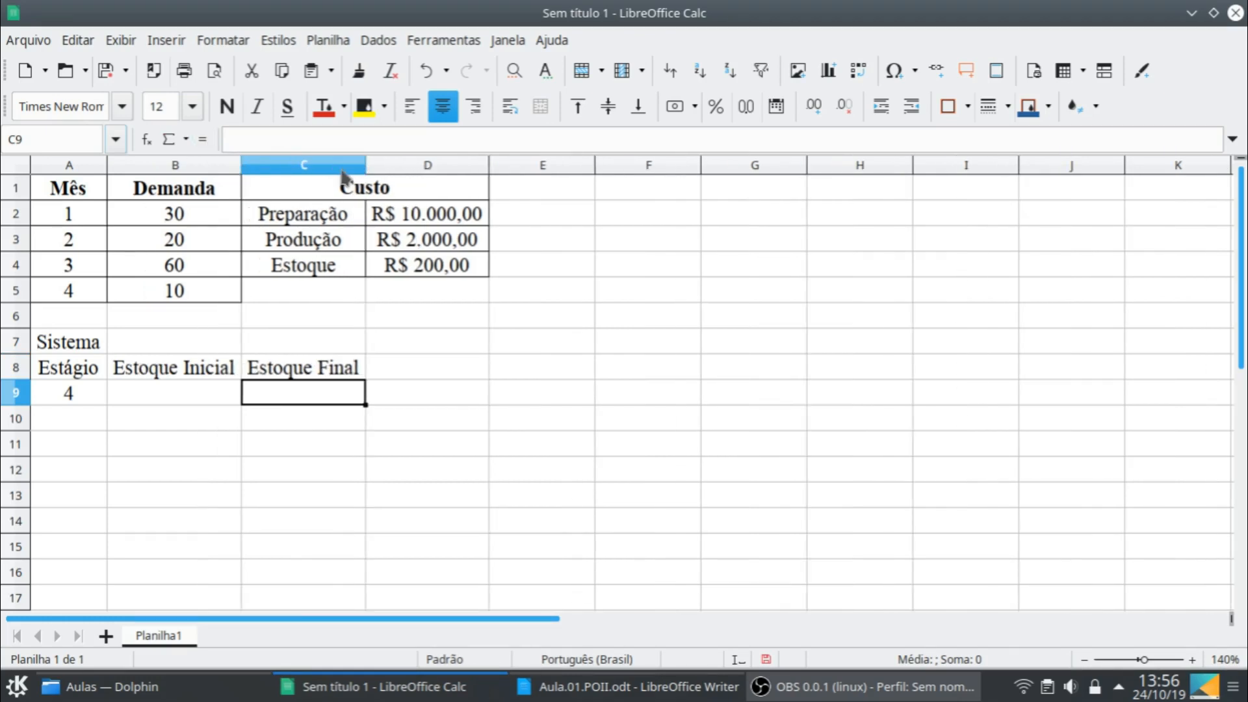
- Move the "Estoque Inicial" and "Estoque Final" headers from B8:C8 down to B9:C9
left_click(195, 344)
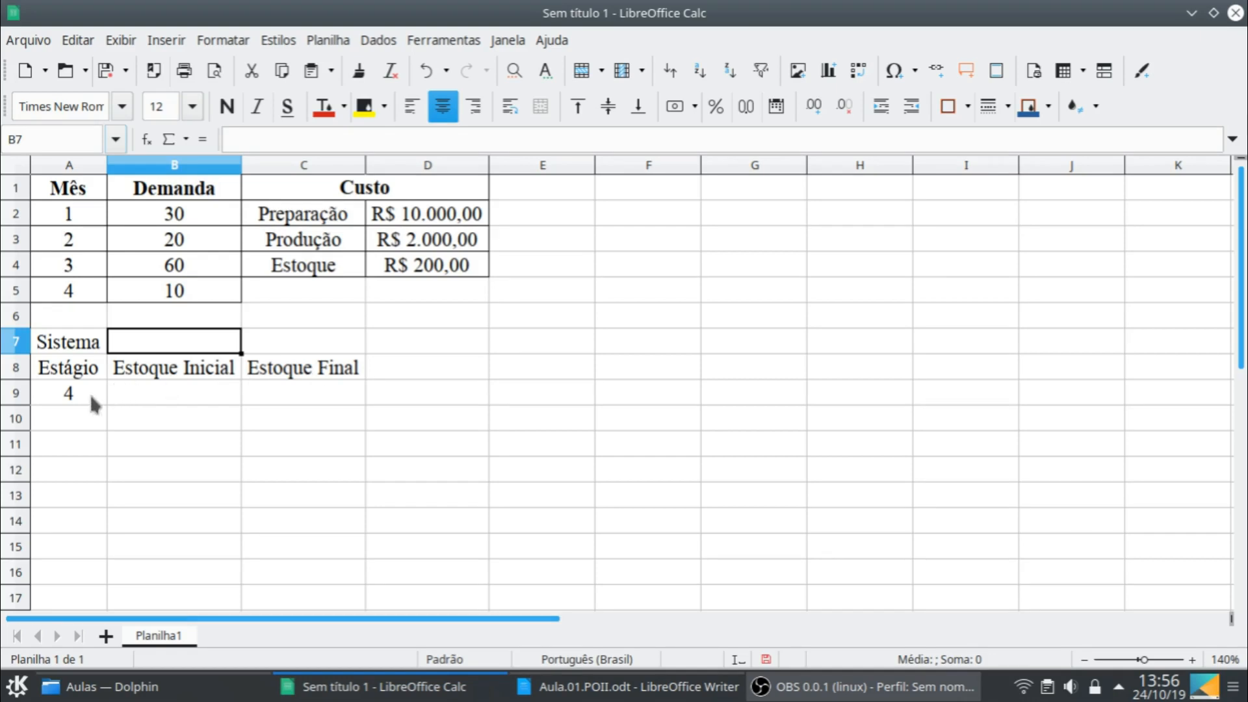
left_click_drag(158, 368, 338, 370)
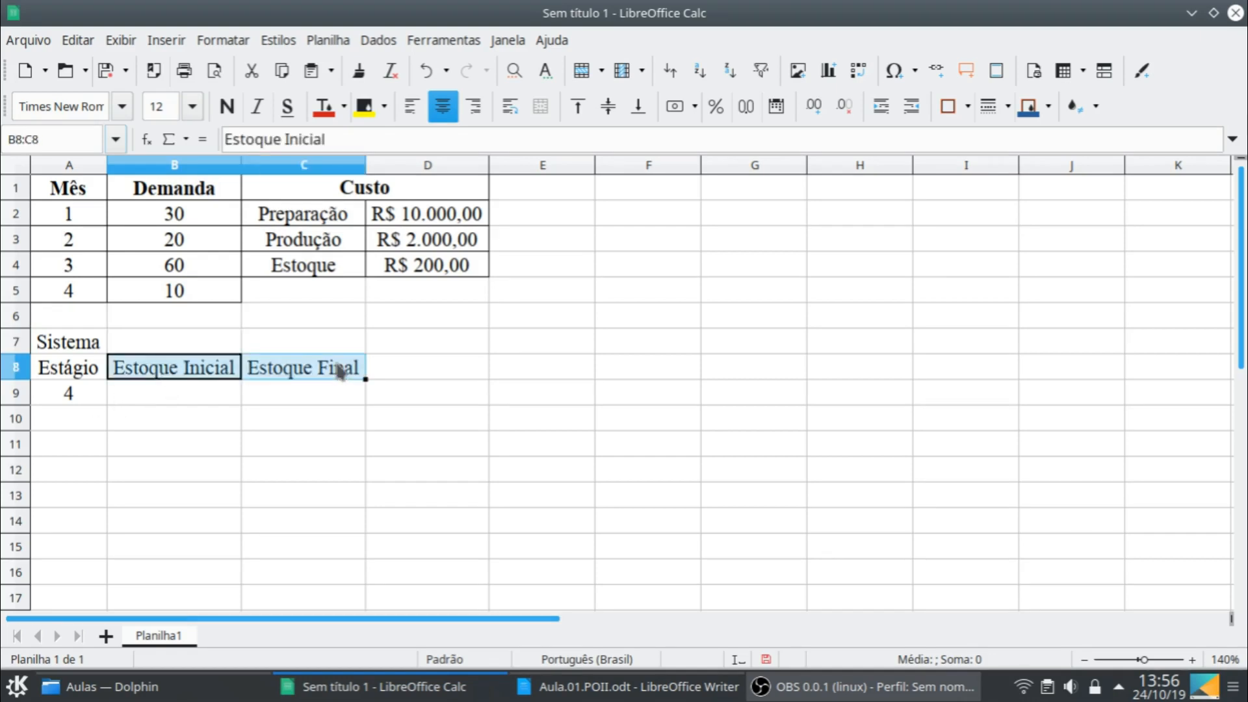
key("ctrl+x")
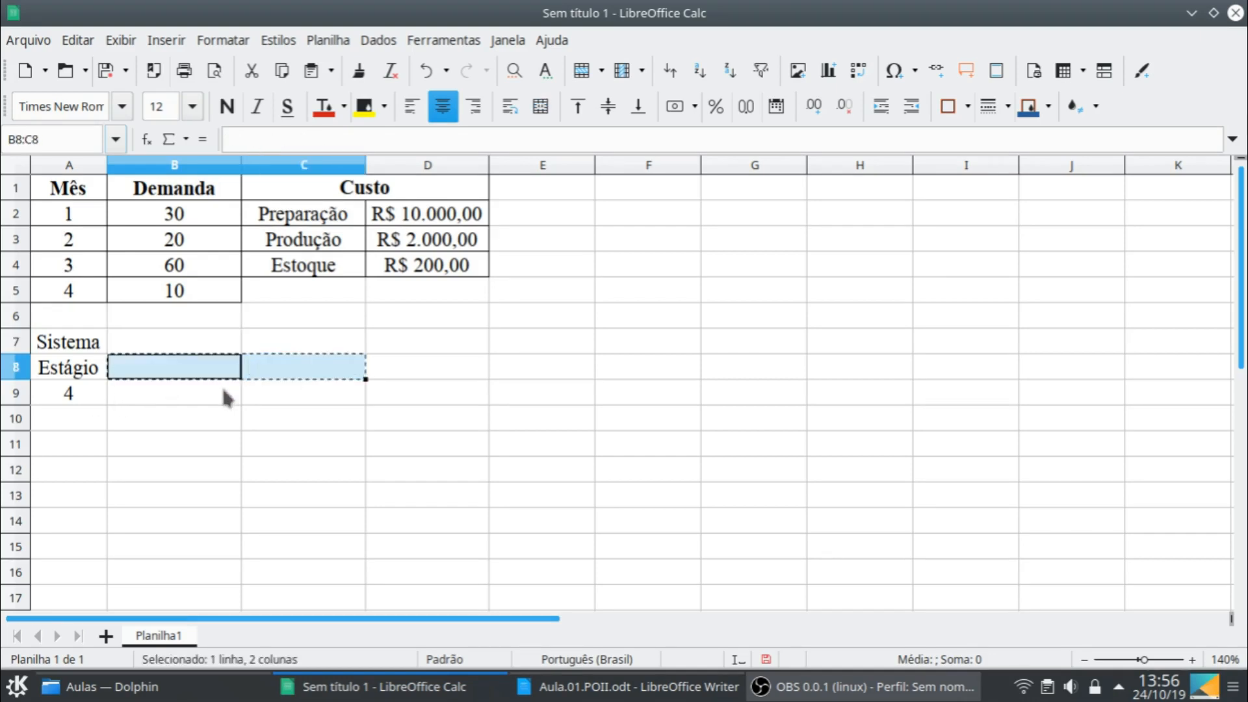
left_click(221, 390)
key("ctrl+v")
- Enter the header "Estado" in B8 above the stock headers
left_click(212, 368)
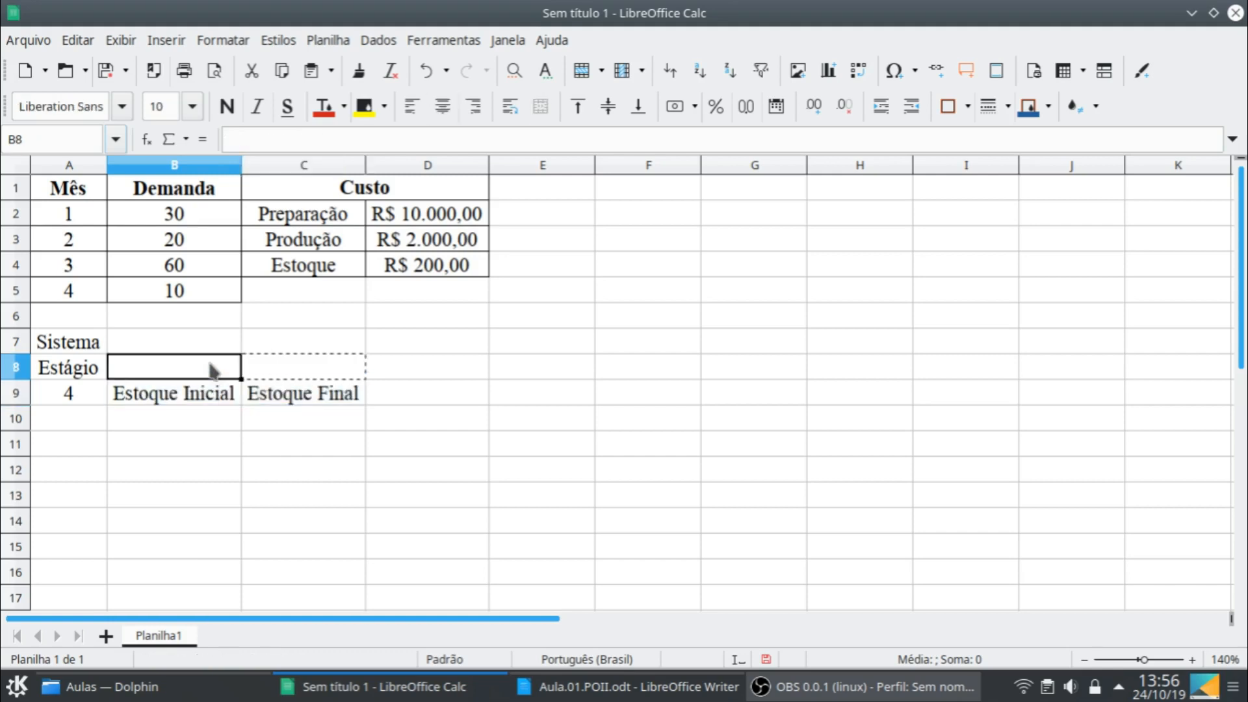
type("Estado")
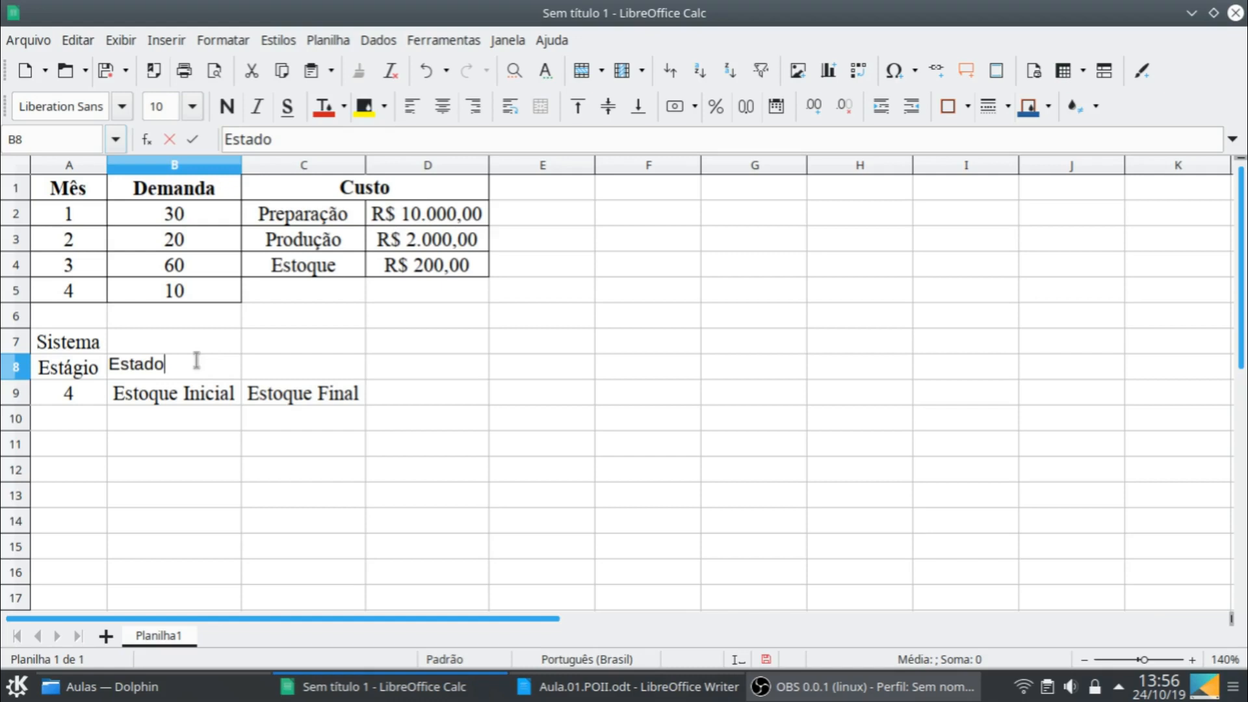
left_click(197, 400)
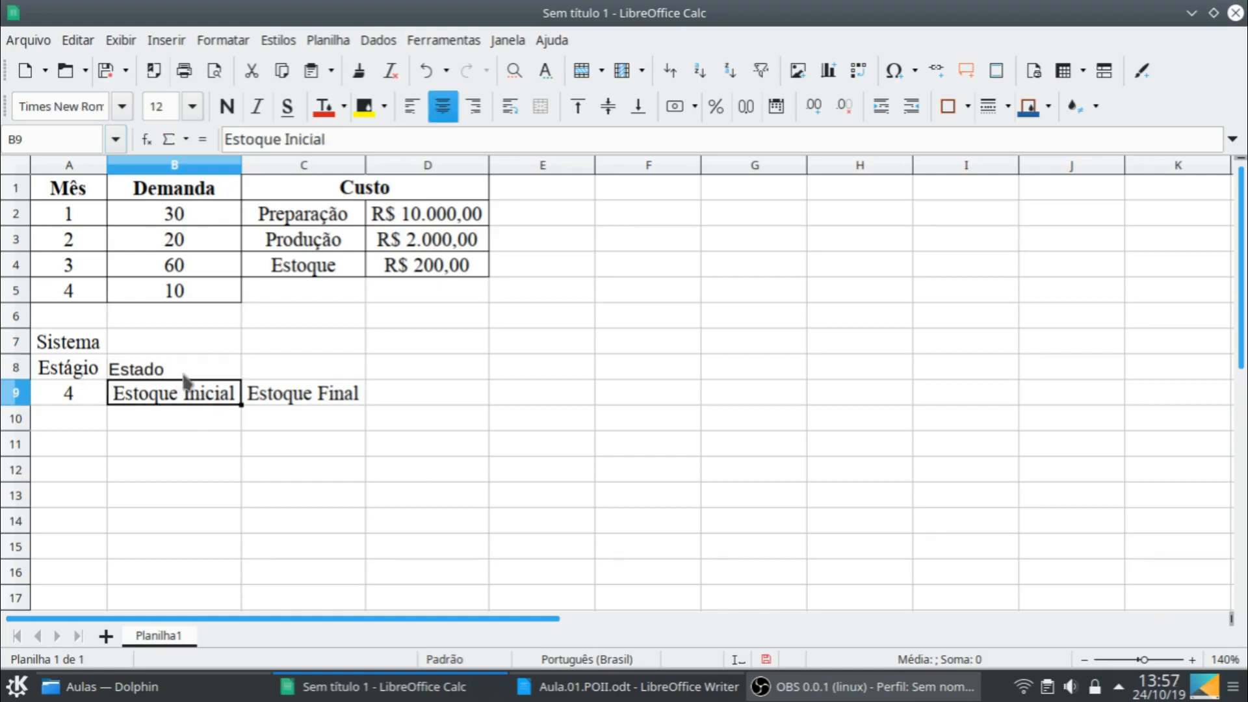
- Format all cells of the sheet in Times New Roman, size 12, centered horizontally
left_click(184, 375)
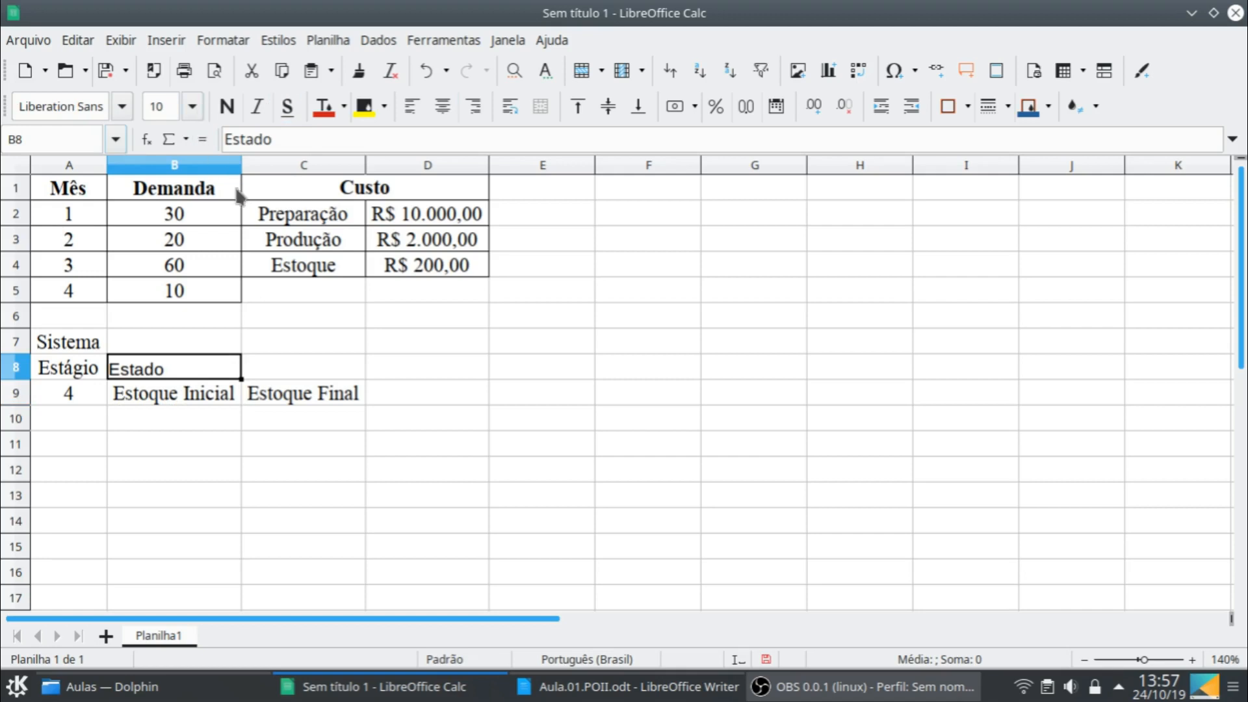
key("ctrl+a")
left_click(121, 106)
left_click(108, 134)
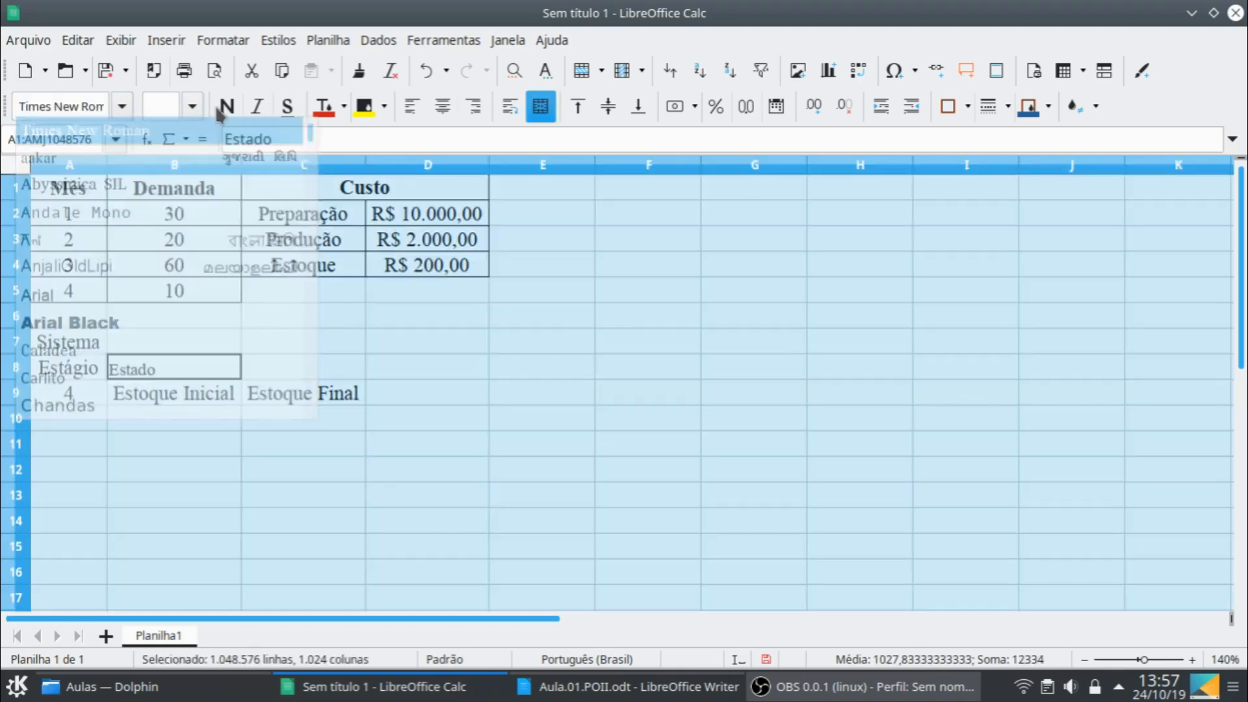
left_click(192, 106)
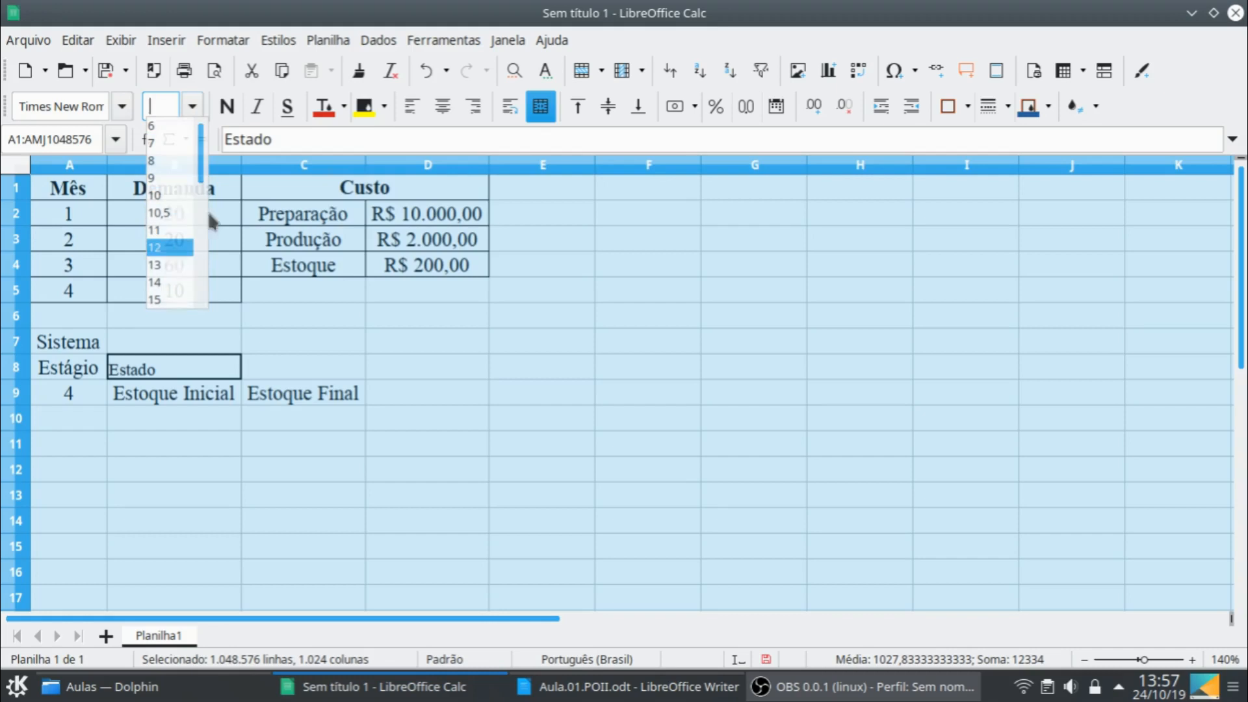
left_click(172, 247)
left_click(443, 106)
left_click(334, 453)
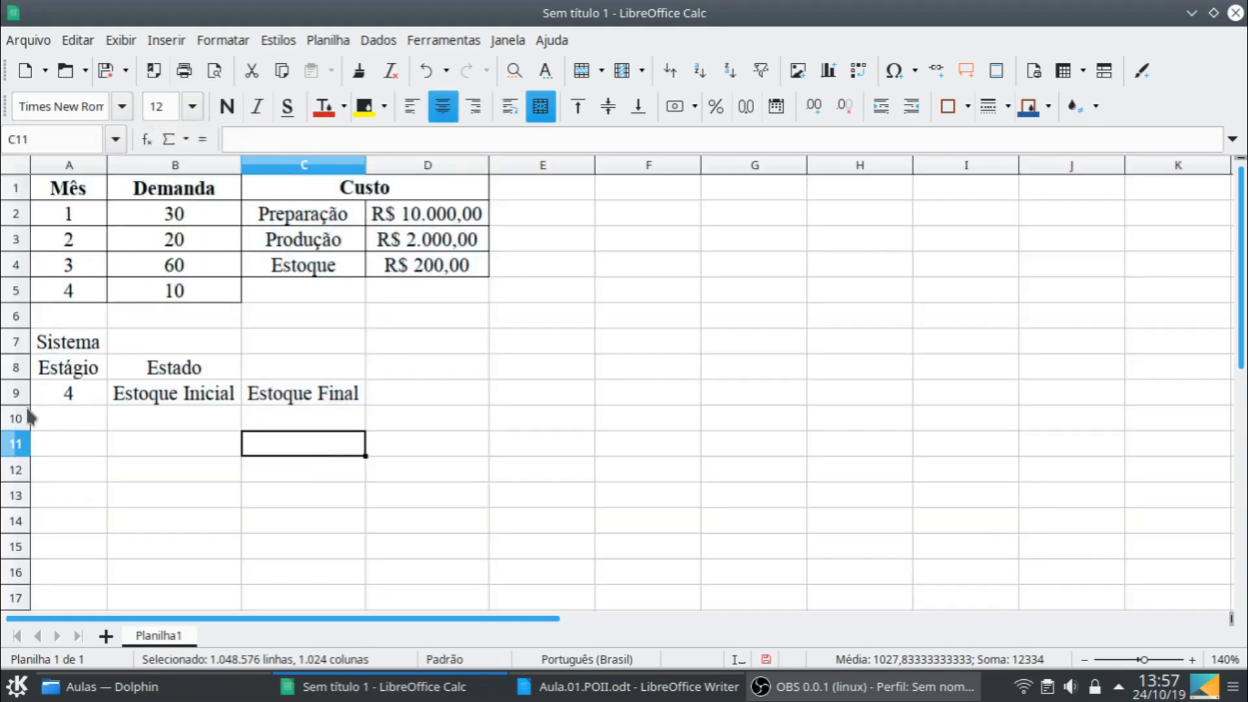
- Replace the content of A9 with "Mês" and enter 4 in A10
left_click(84, 390)
type("Mês")
key("Return")
type("4")
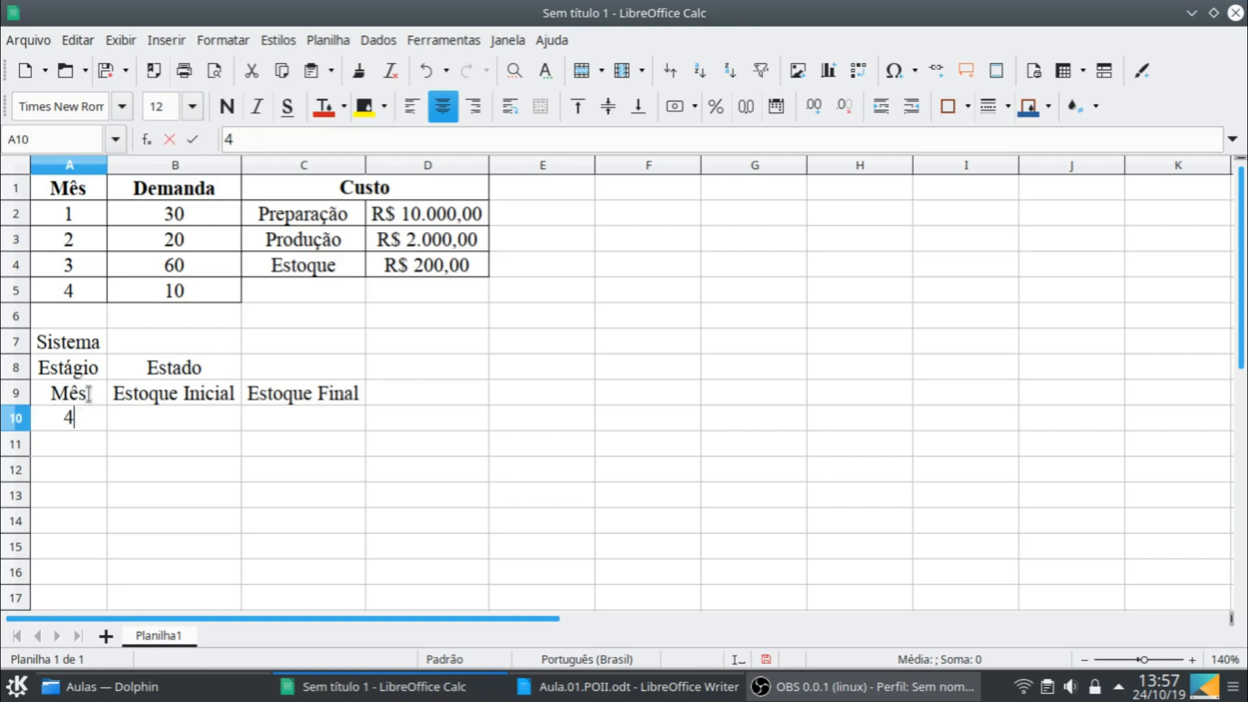
key("Return")
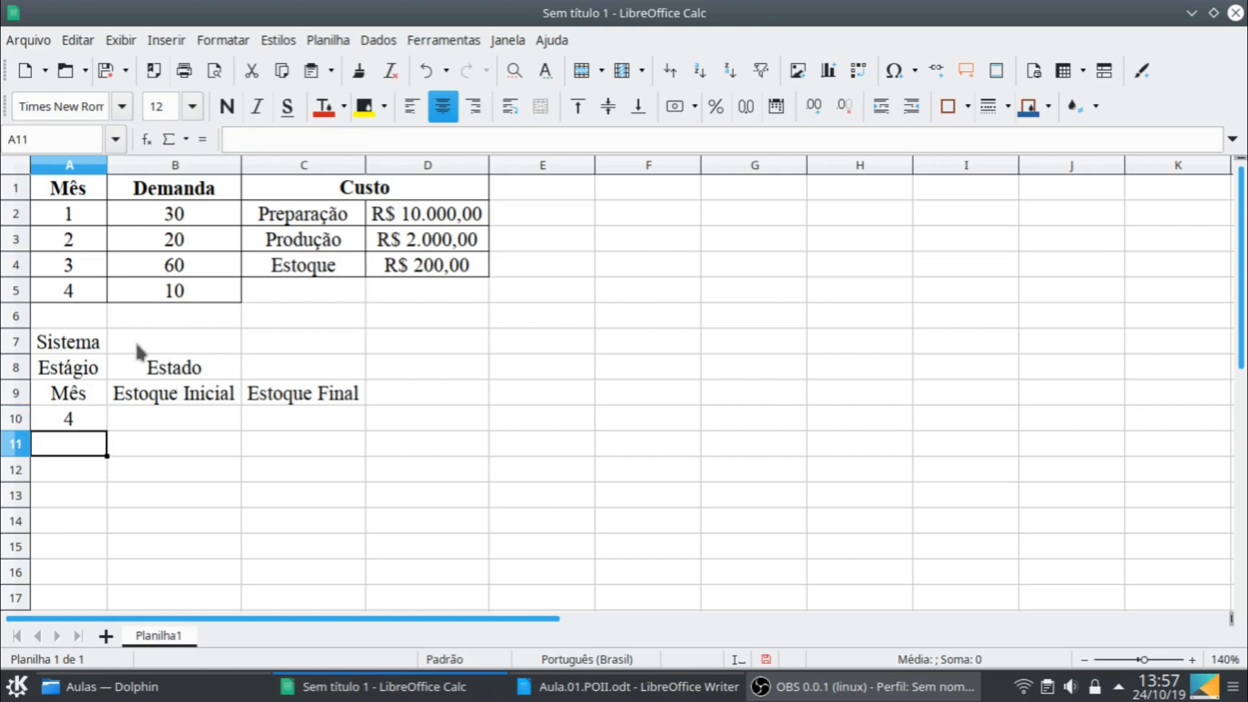
- Merge and center B8:C8 so that "Estado" spans both stock columns
left_click_drag(234, 370, 305, 370)
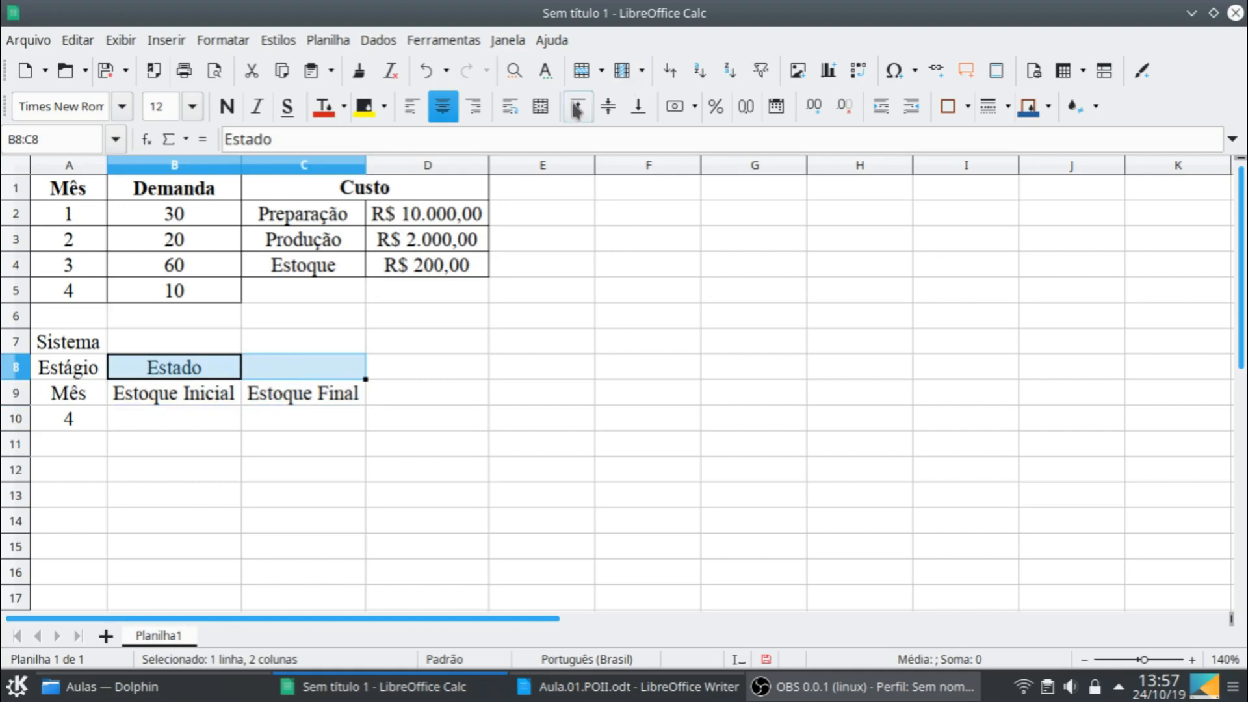
left_click(542, 109)
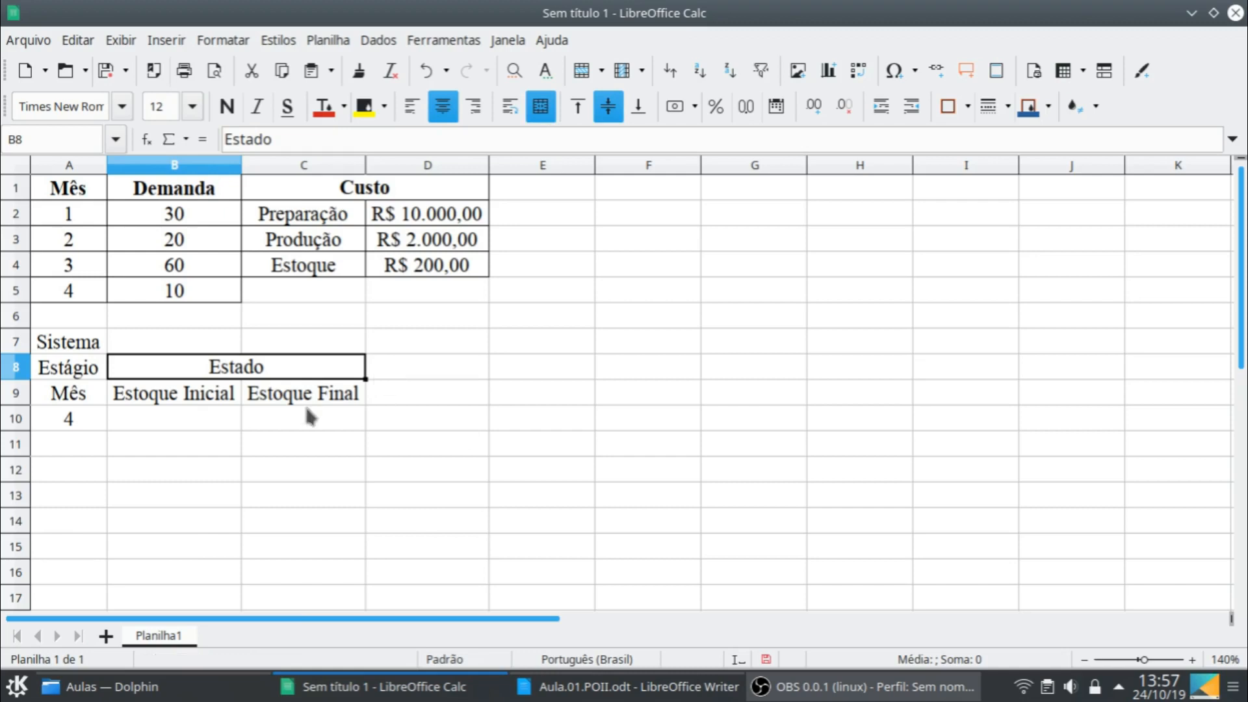
left_click(173, 418)
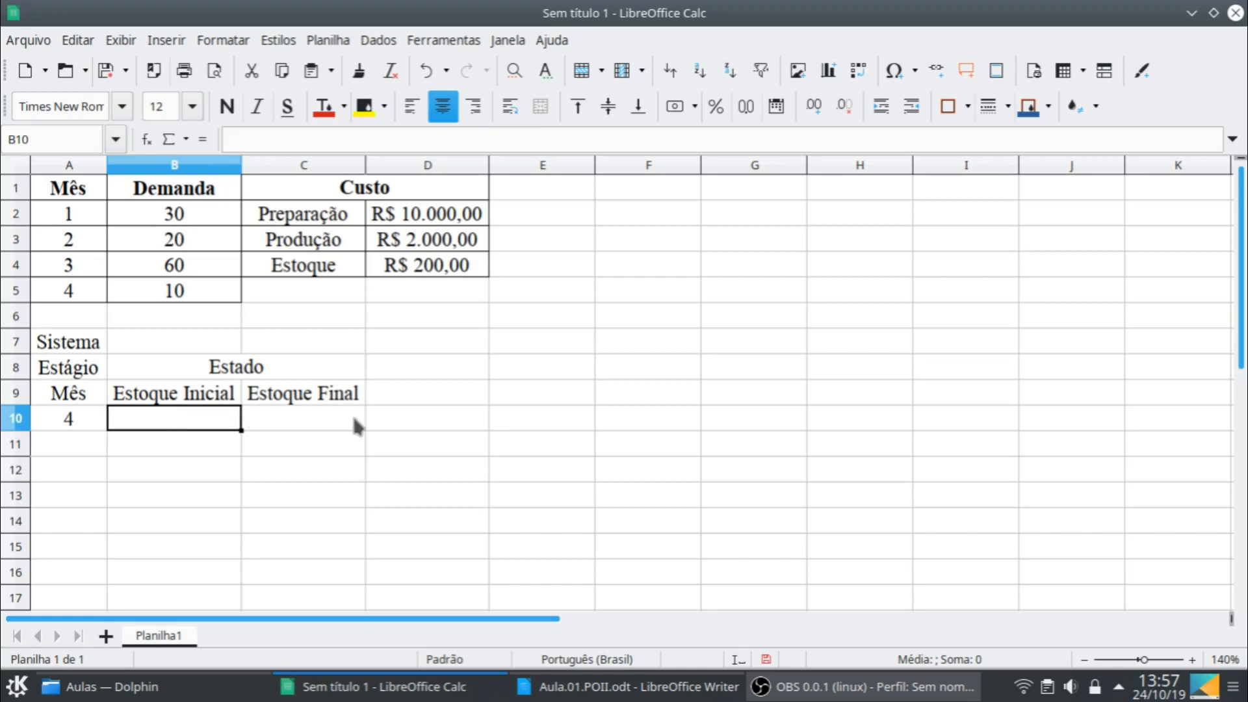
- Enter the header "Decisão" in D8, next to "Estado"
left_click(411, 370)
type("DEcis")
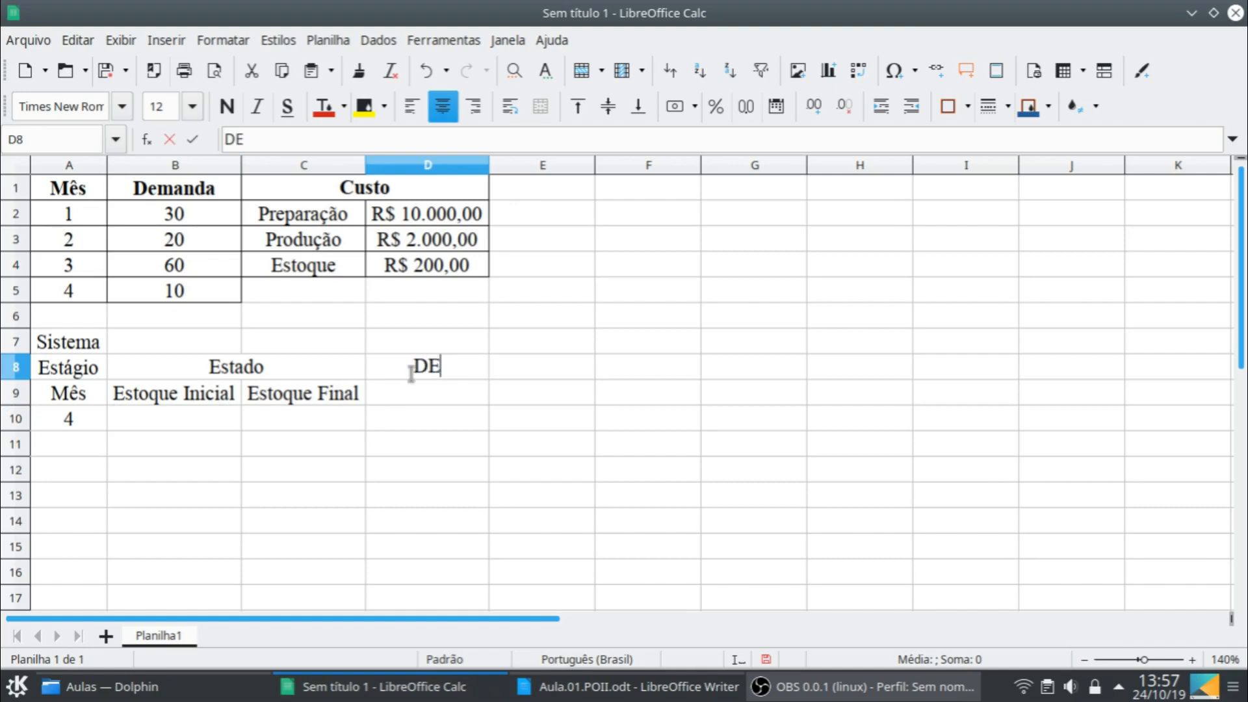
key("BackSpace")
key("BackSpace")
key("BackSpace")
key("BackSpace")
type("ecisão")
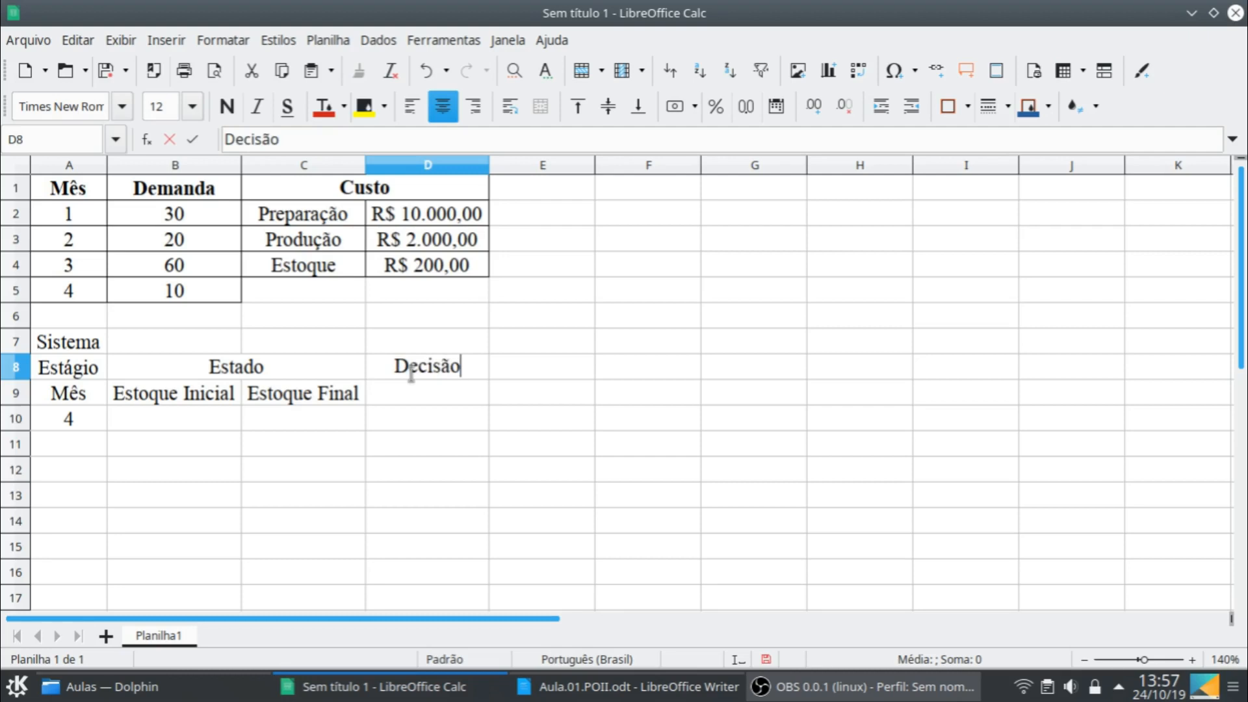
key("Return")
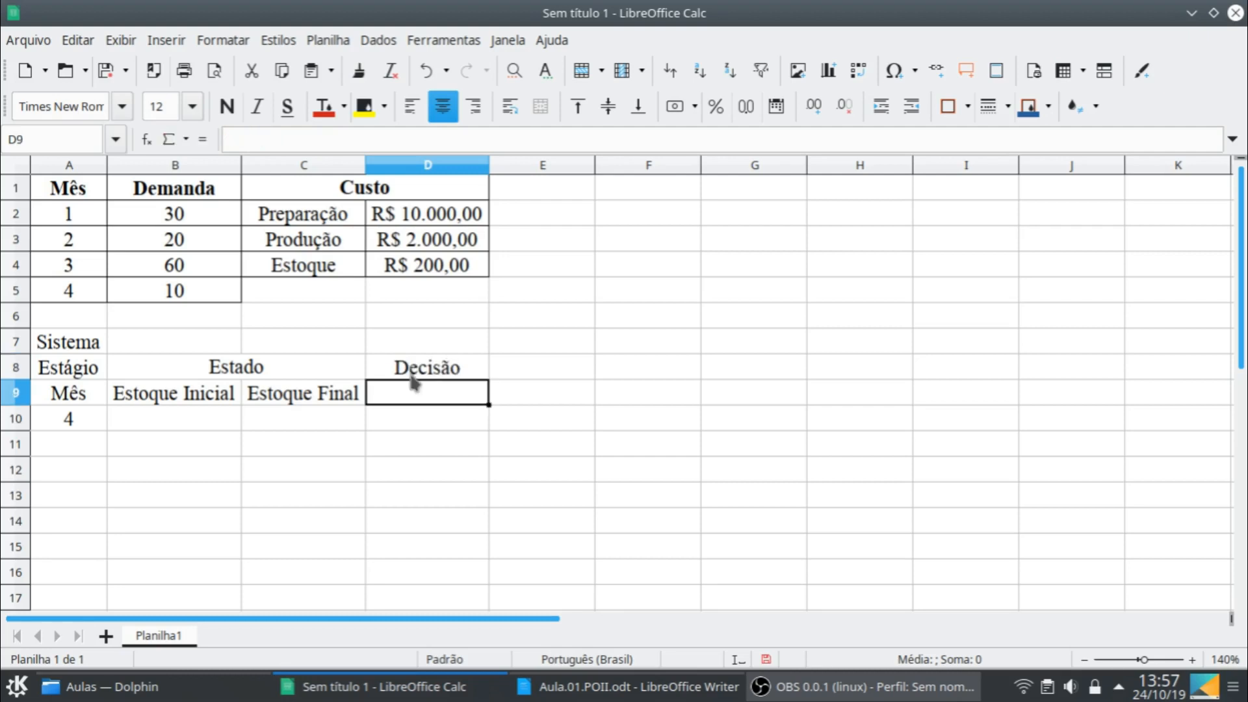
- Enter the subheader "Produção" in D9 under "Decisão"
type("ro")
key("BackSpace")
key("BackSpace")
type("P")
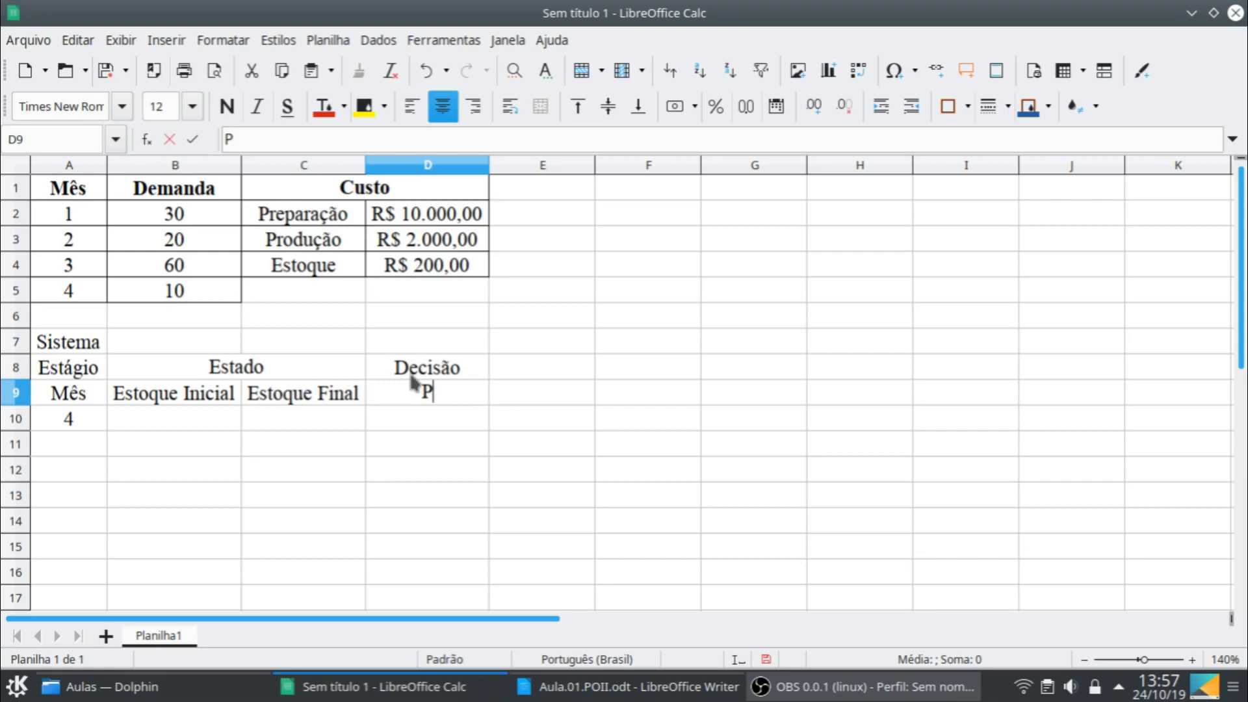
type("rodução")
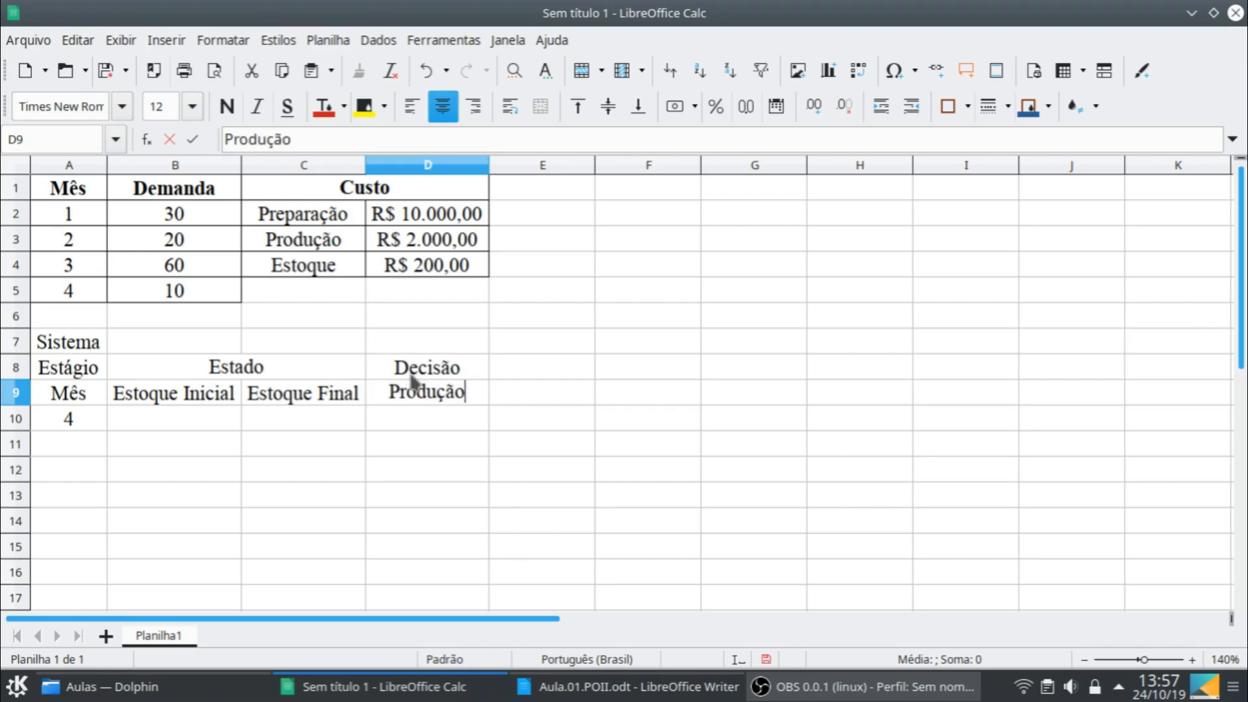
key("Return")
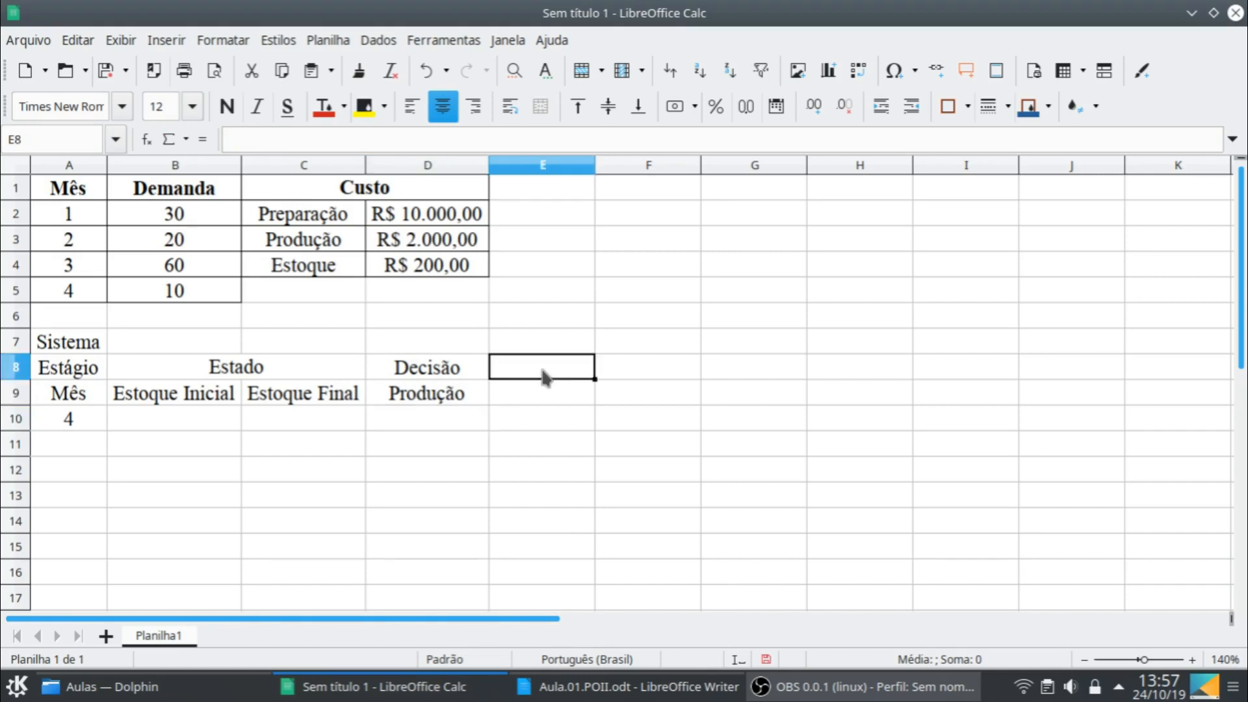
- Enter the header "Retorno" in E8 and the subheader "Custo" in E9
type("Re")
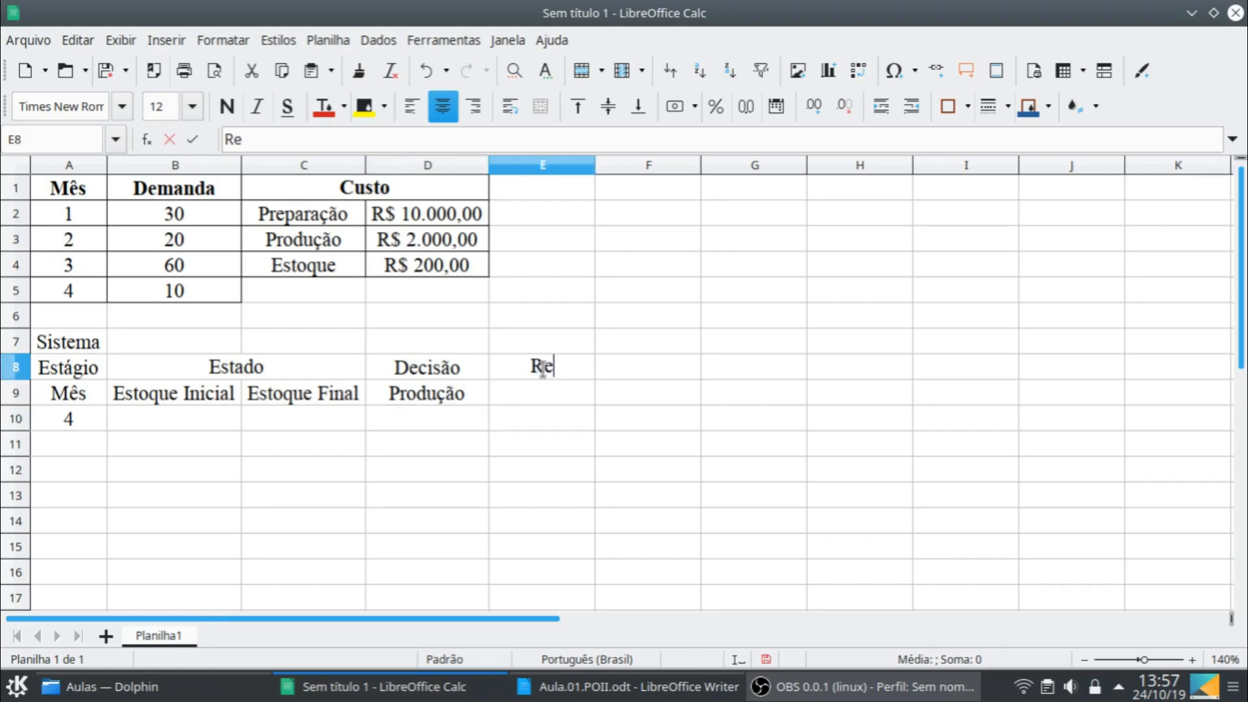
type("torno")
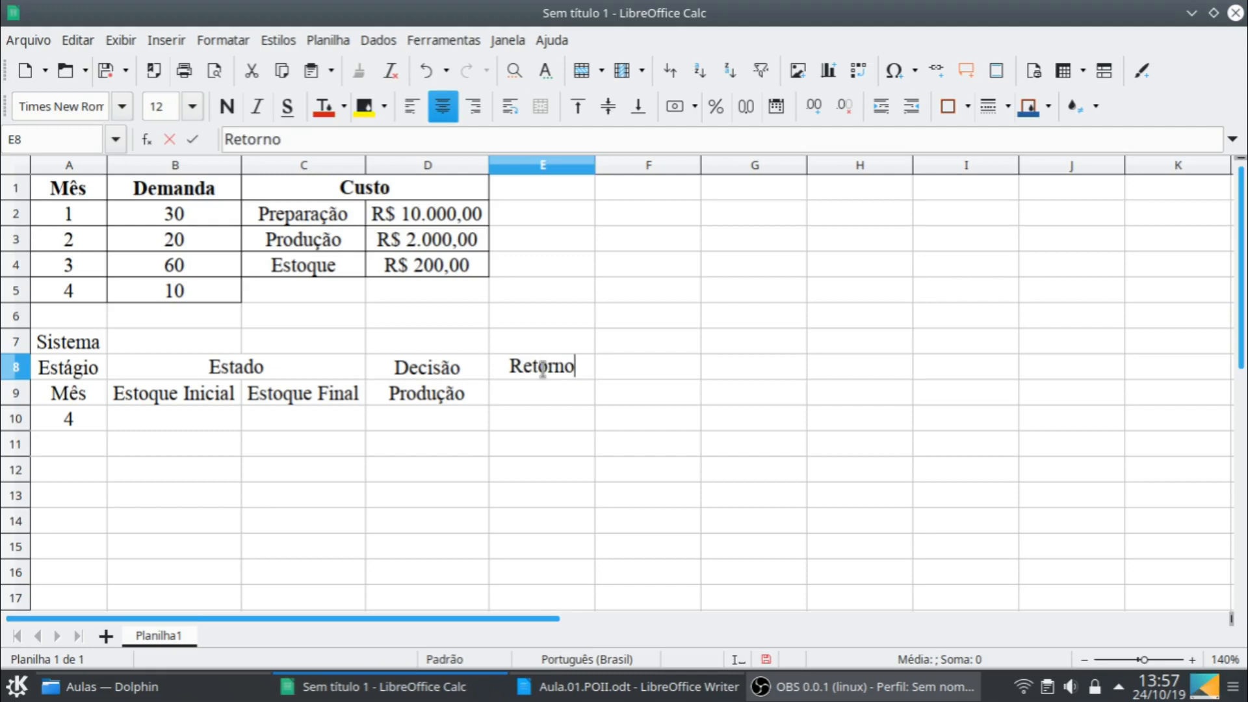
key("Return")
type("Custo")
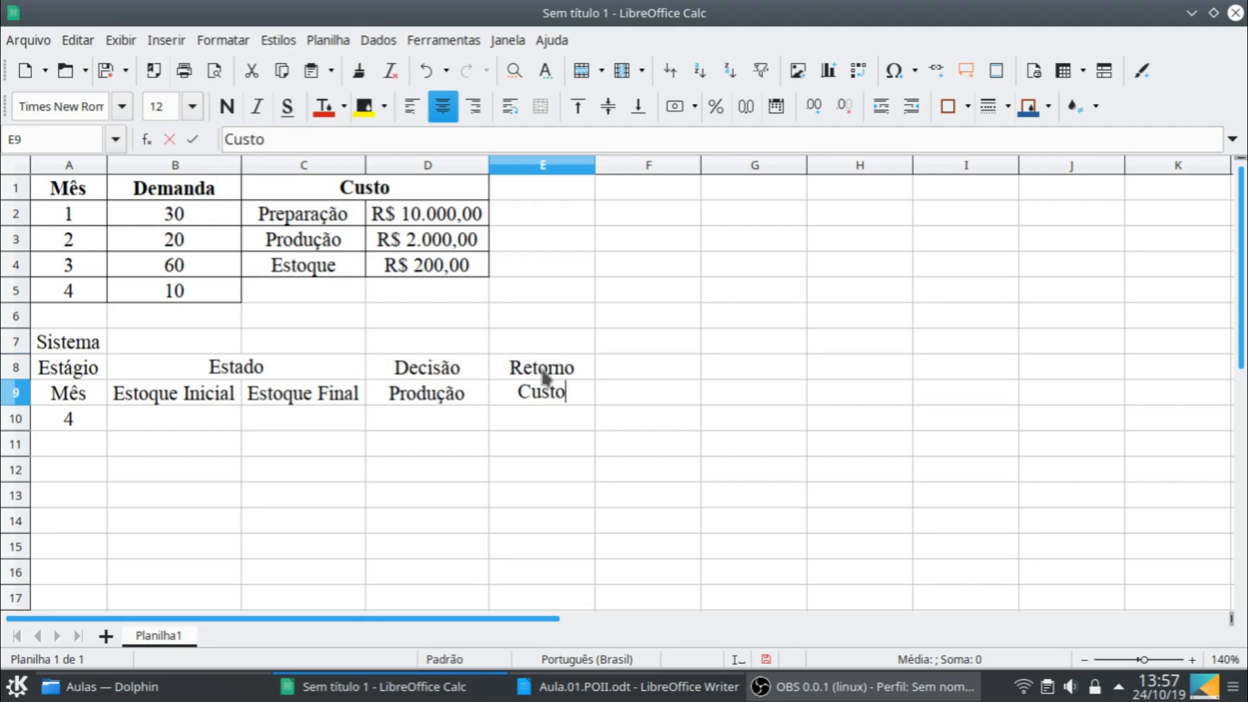
key("Return")
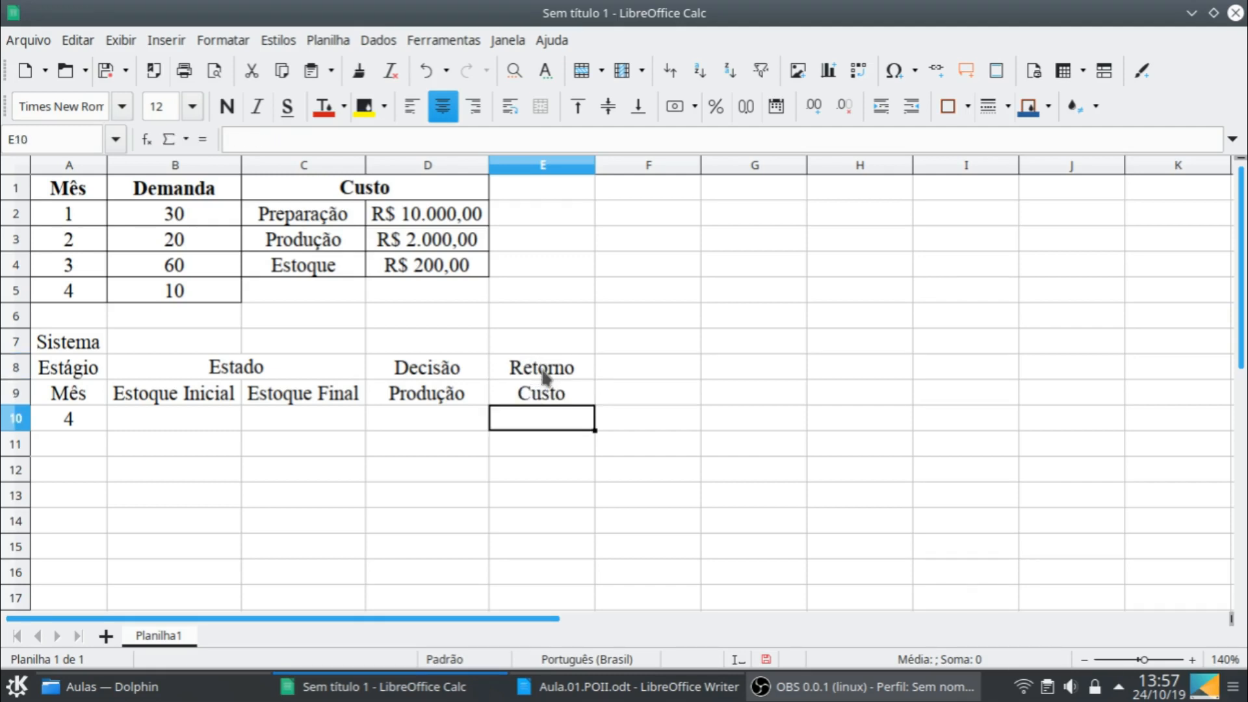
- Merge and center the "Sistema" title across A7:E7 and make the header block A7:E9 bold
left_click(40, 343)
left_click(572, 350, "shift")
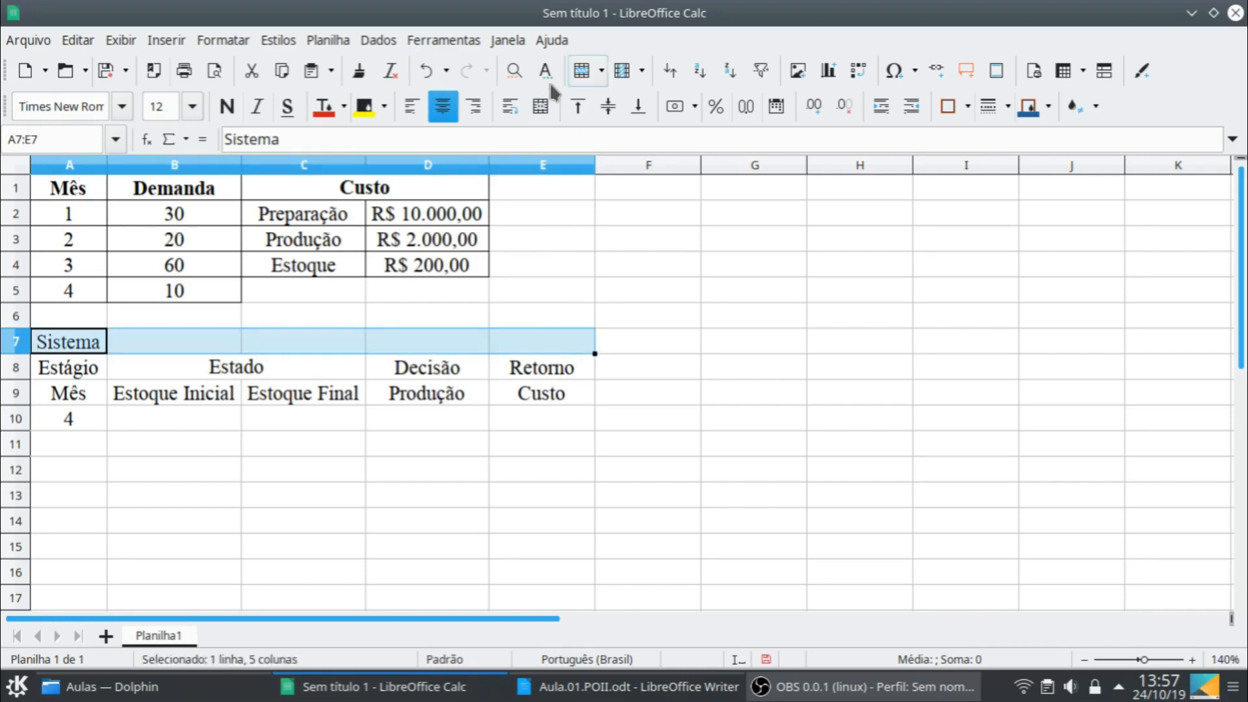
left_click(540, 106)
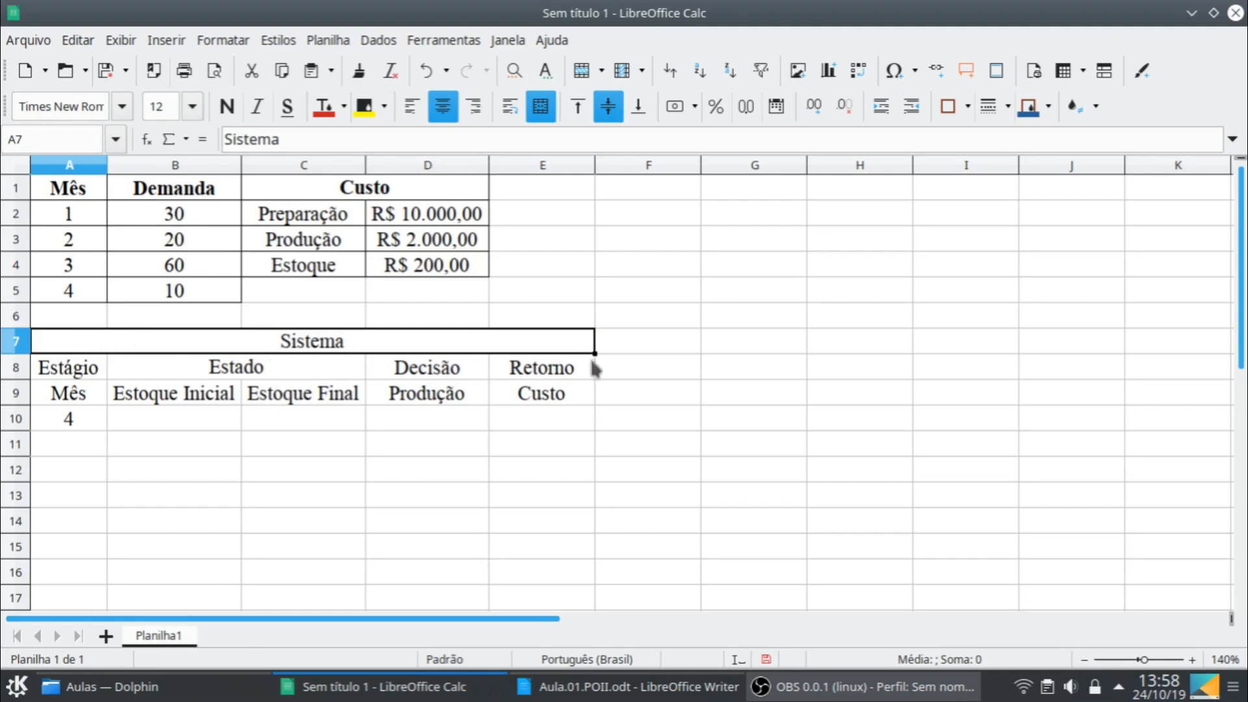
left_click(575, 403, "shift")
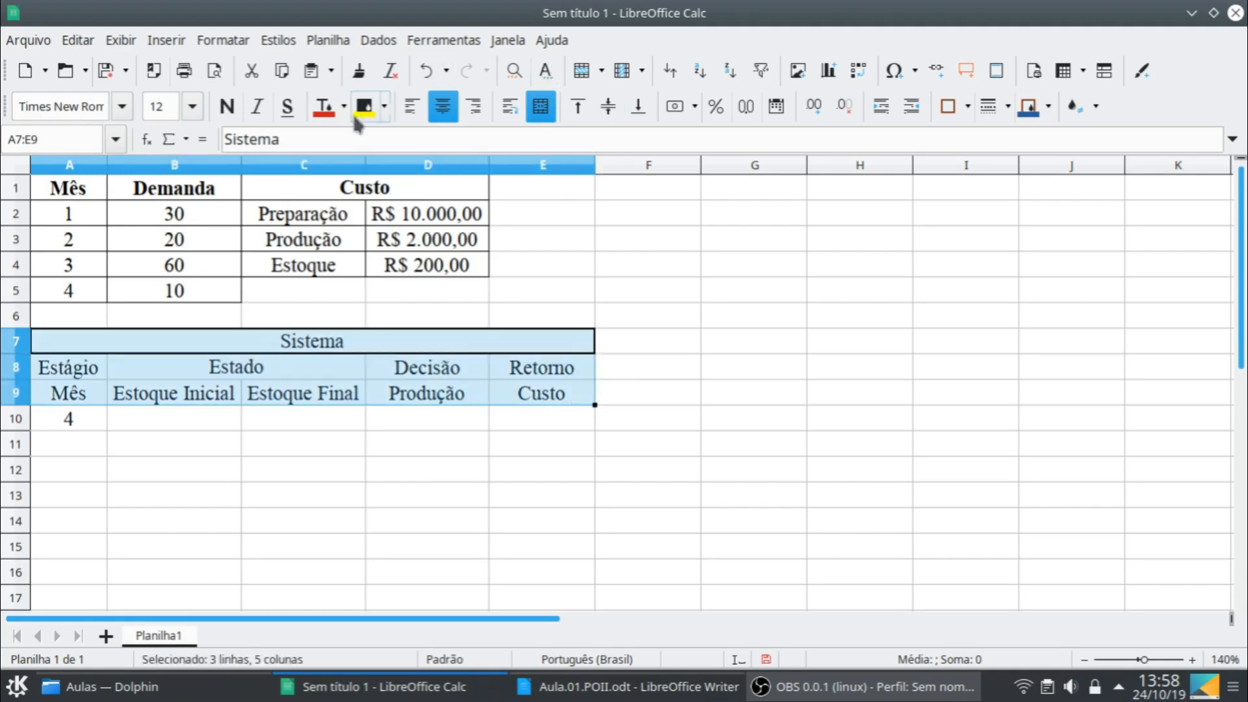
left_click(227, 106)
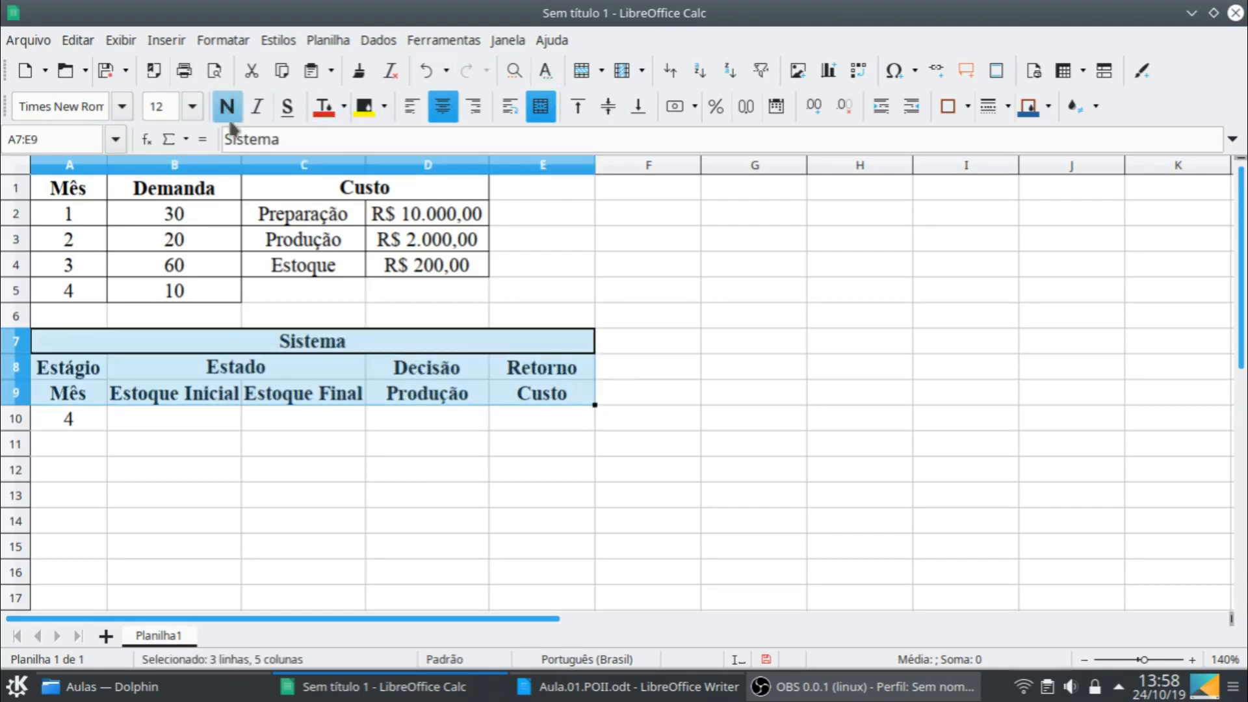
left_click(98, 373)
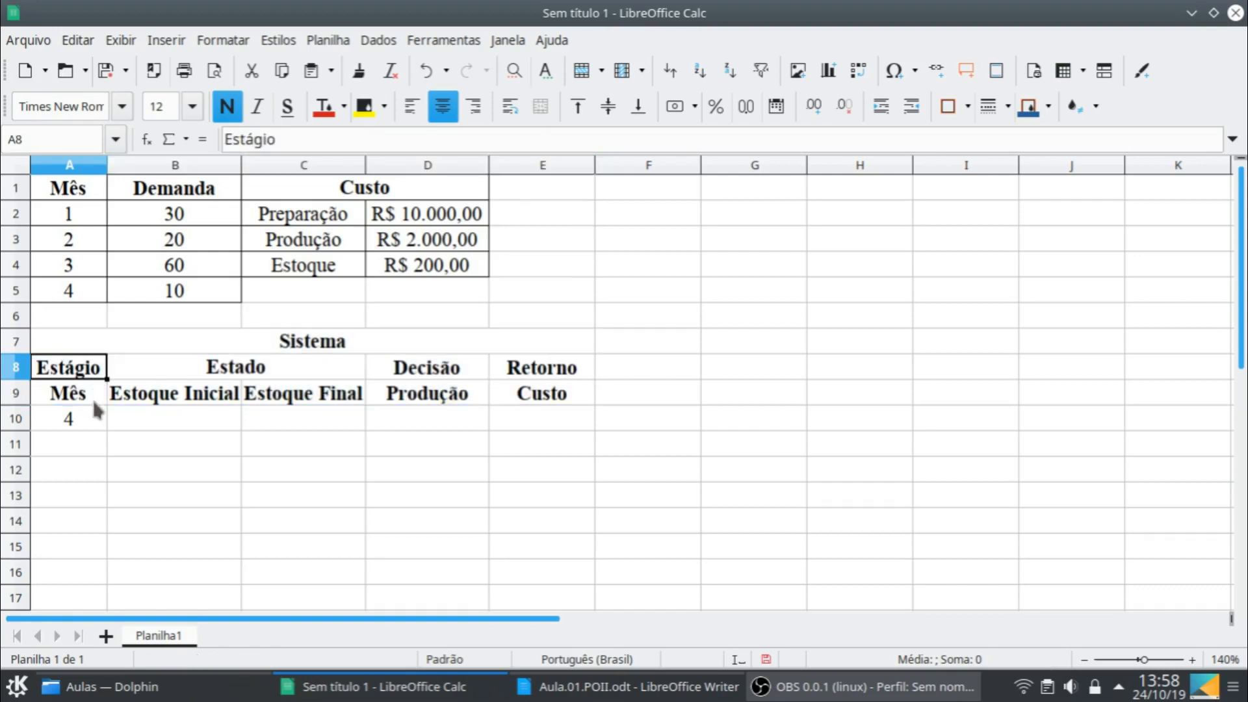
- Fit the widths of columns A to E to their contents
left_click(75, 165)
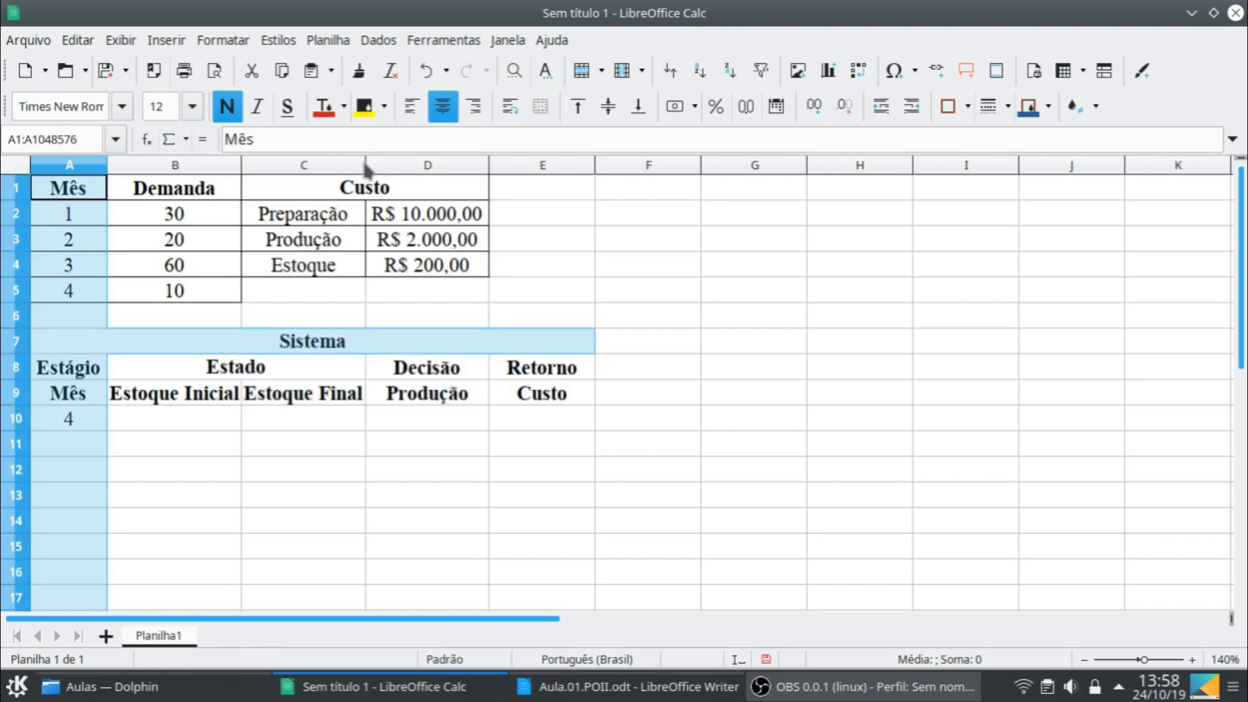
left_click(579, 166, "shift")
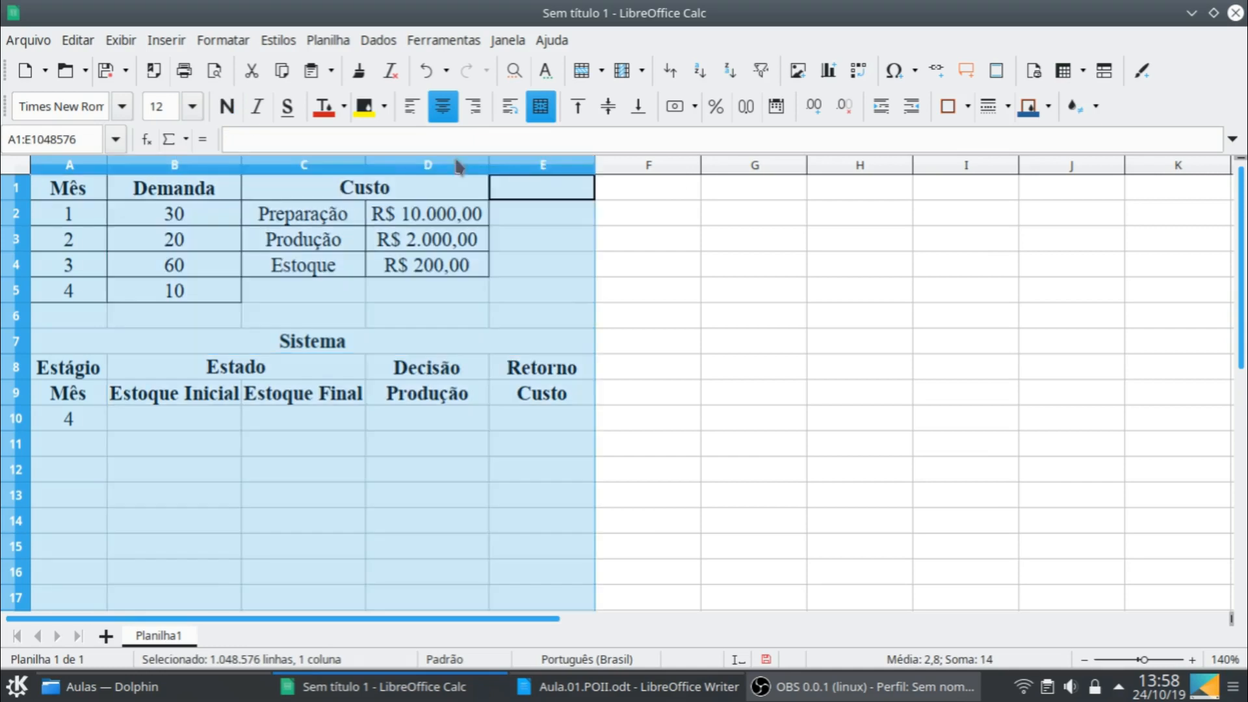
double_click(242, 167)
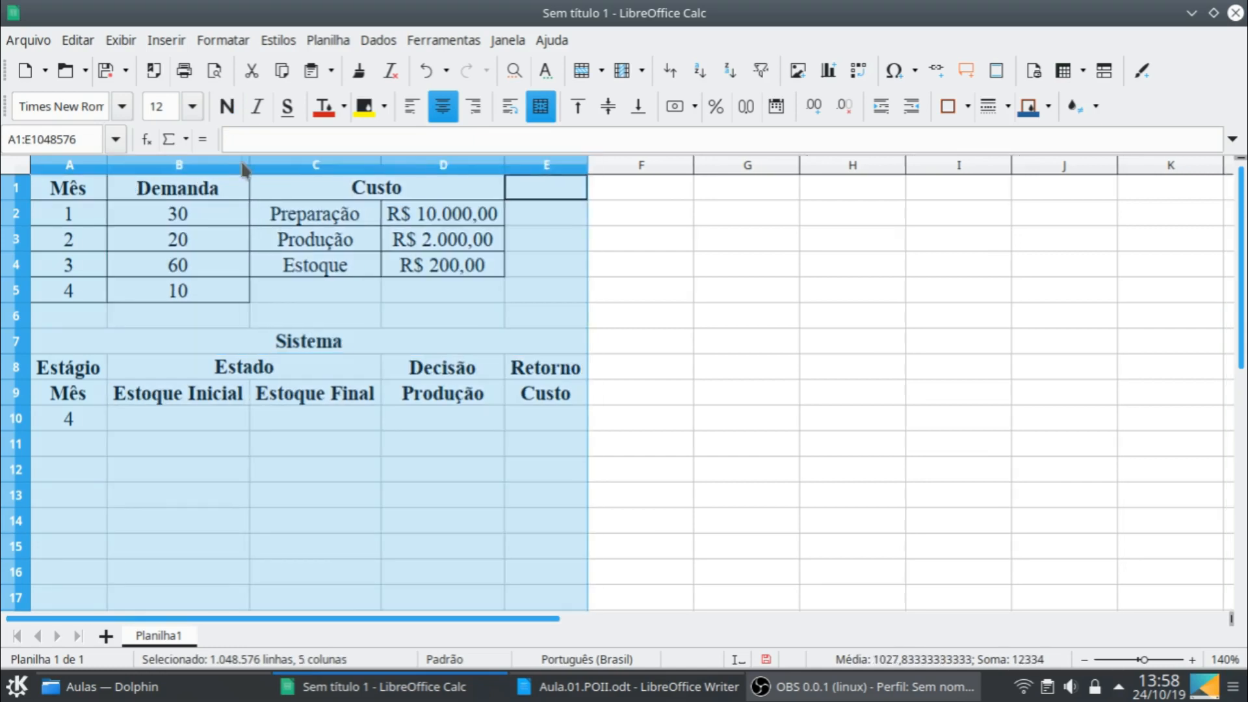
left_click(229, 403)
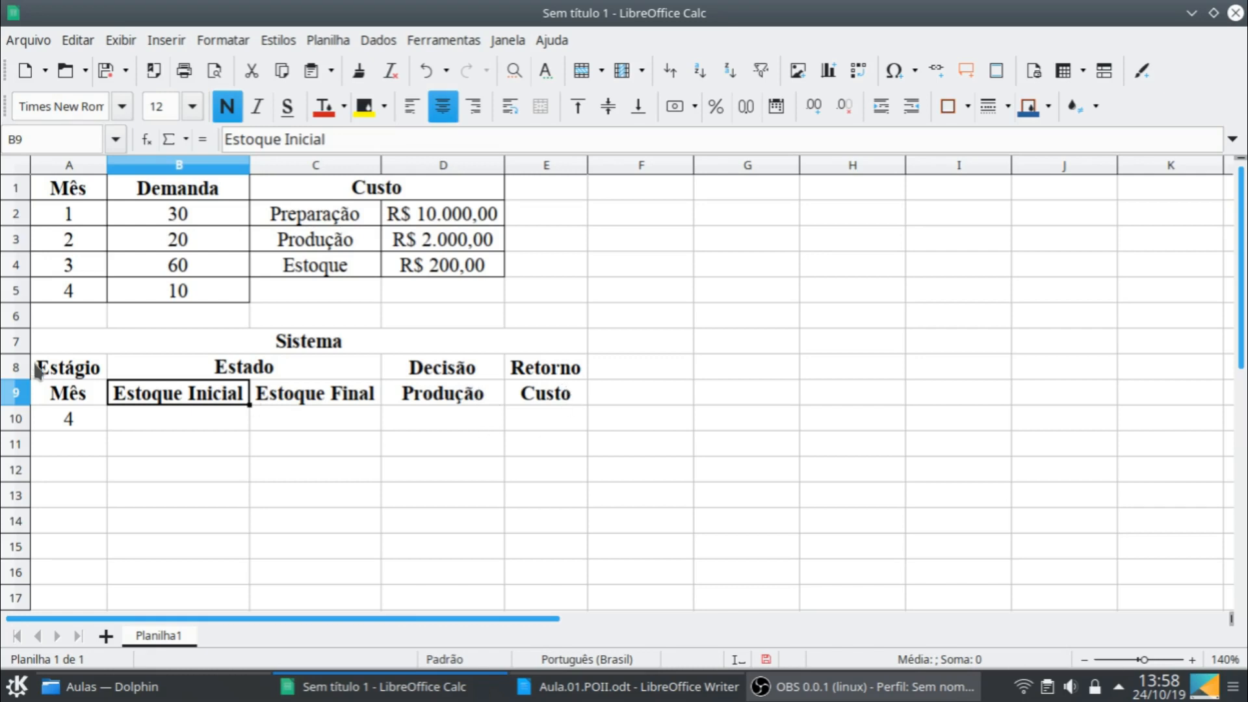
- Apply borders to all cells of the "Sistema" table, A7:E10
left_click(107, 350)
left_click_drag(129, 367, 438, 408)
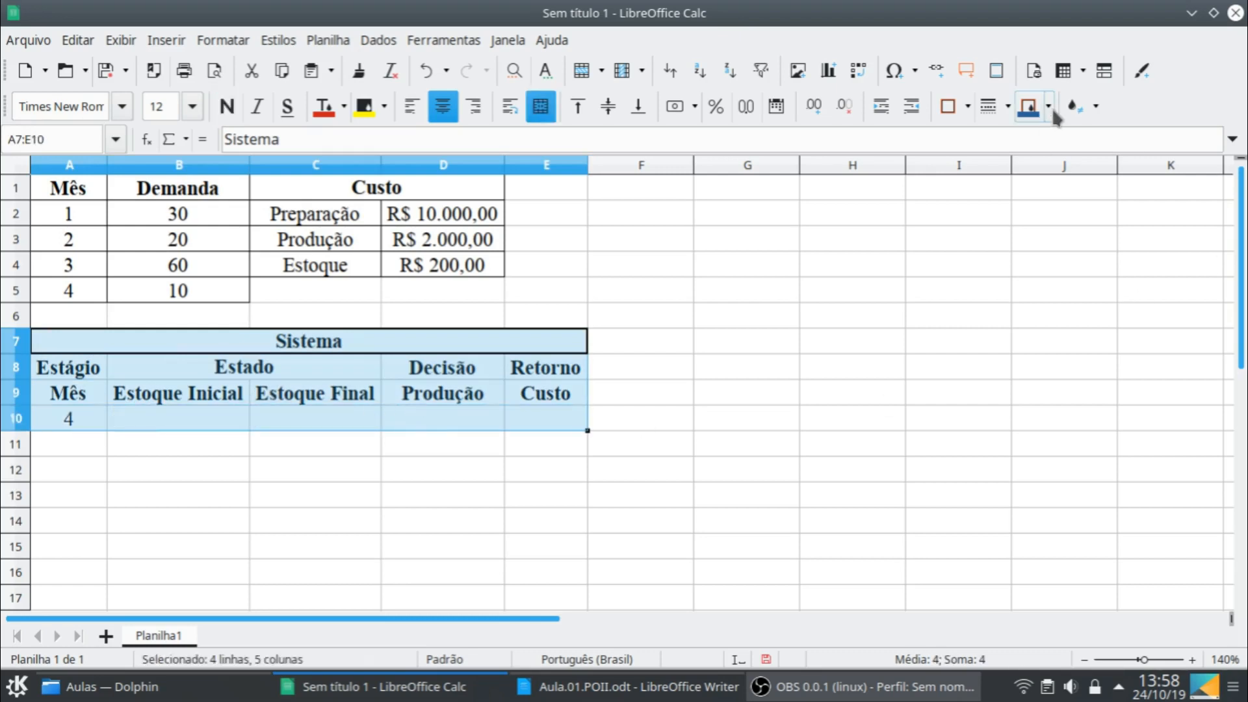
left_click(967, 108)
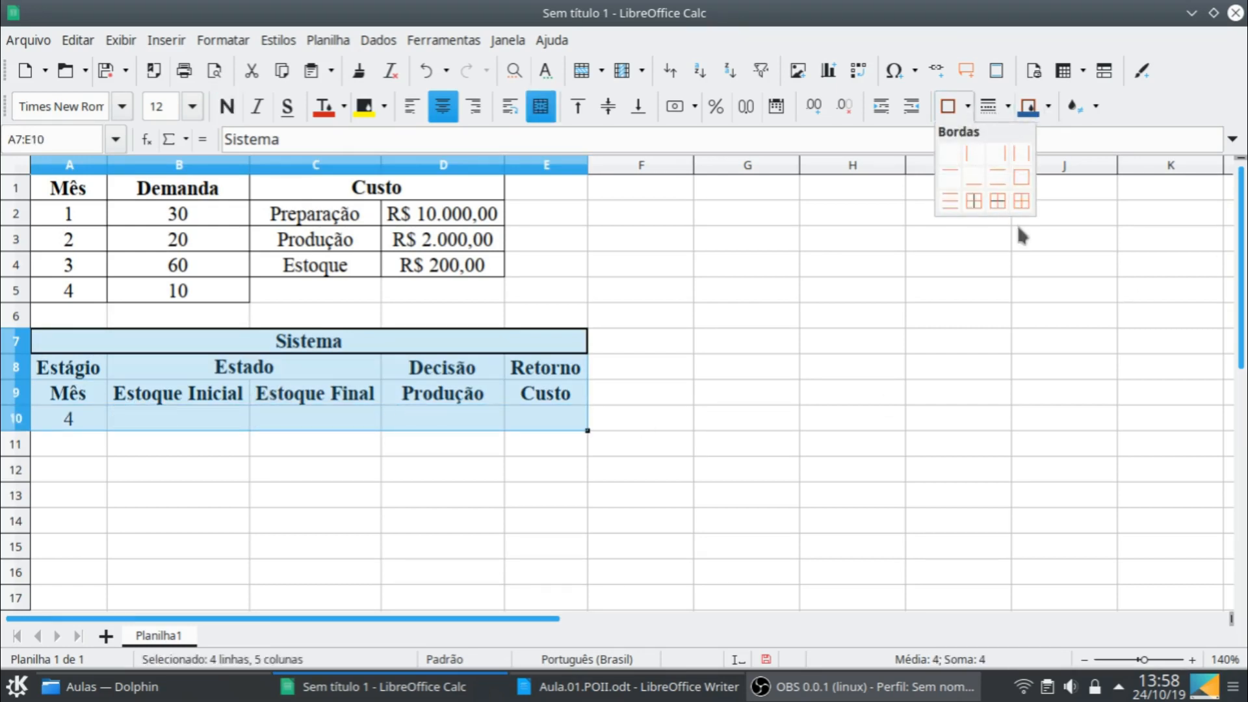
left_click(1022, 202)
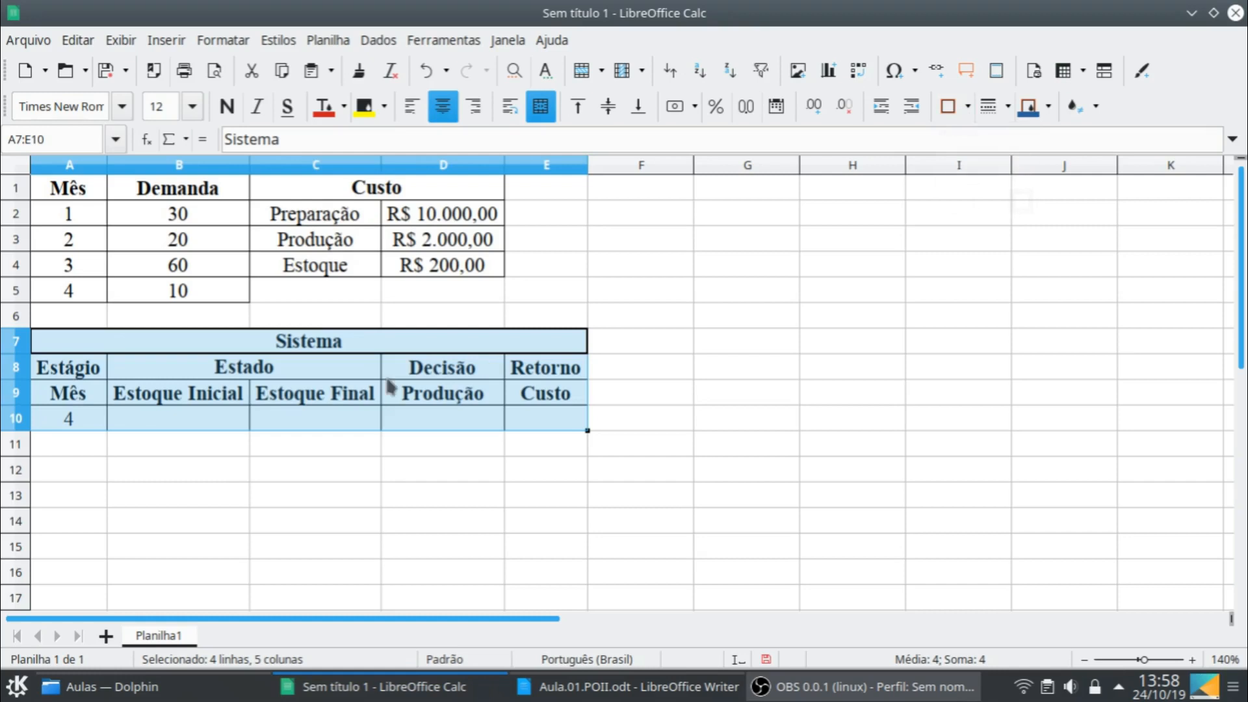
- Fill in the month 4 row with initial stock 0, final stock 0 and production 10 in B10:D10
left_click(180, 423)
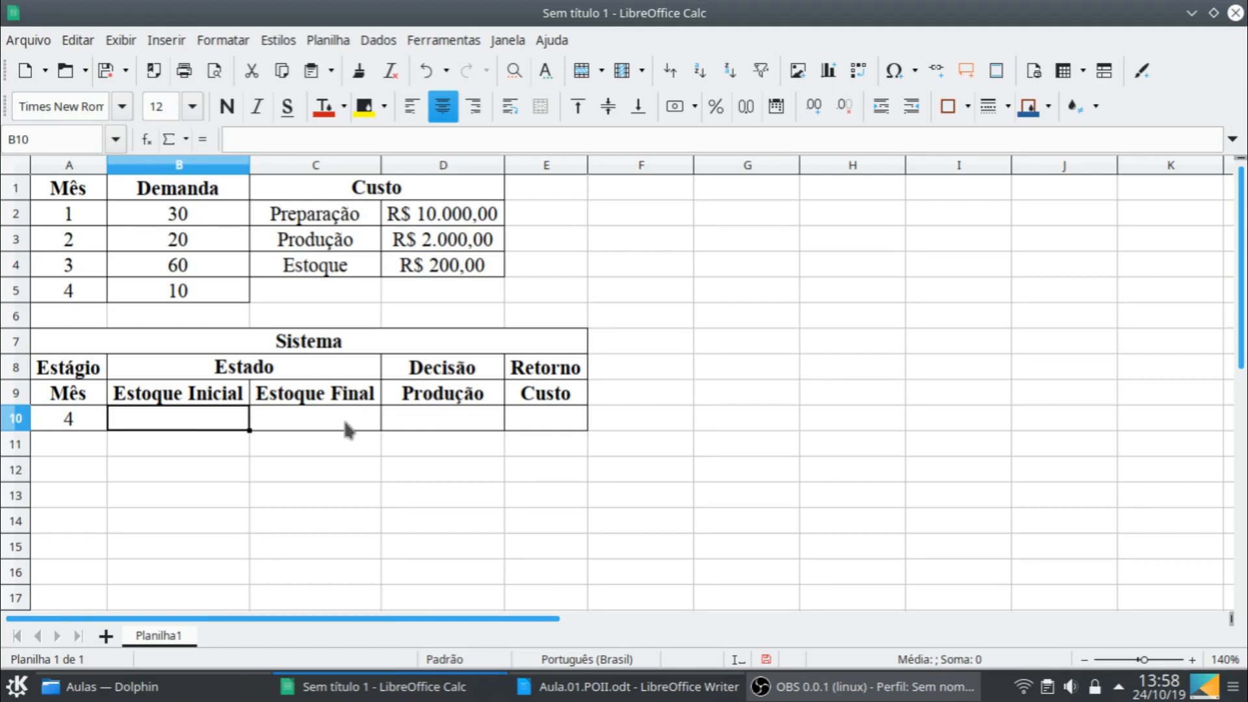
type("0")
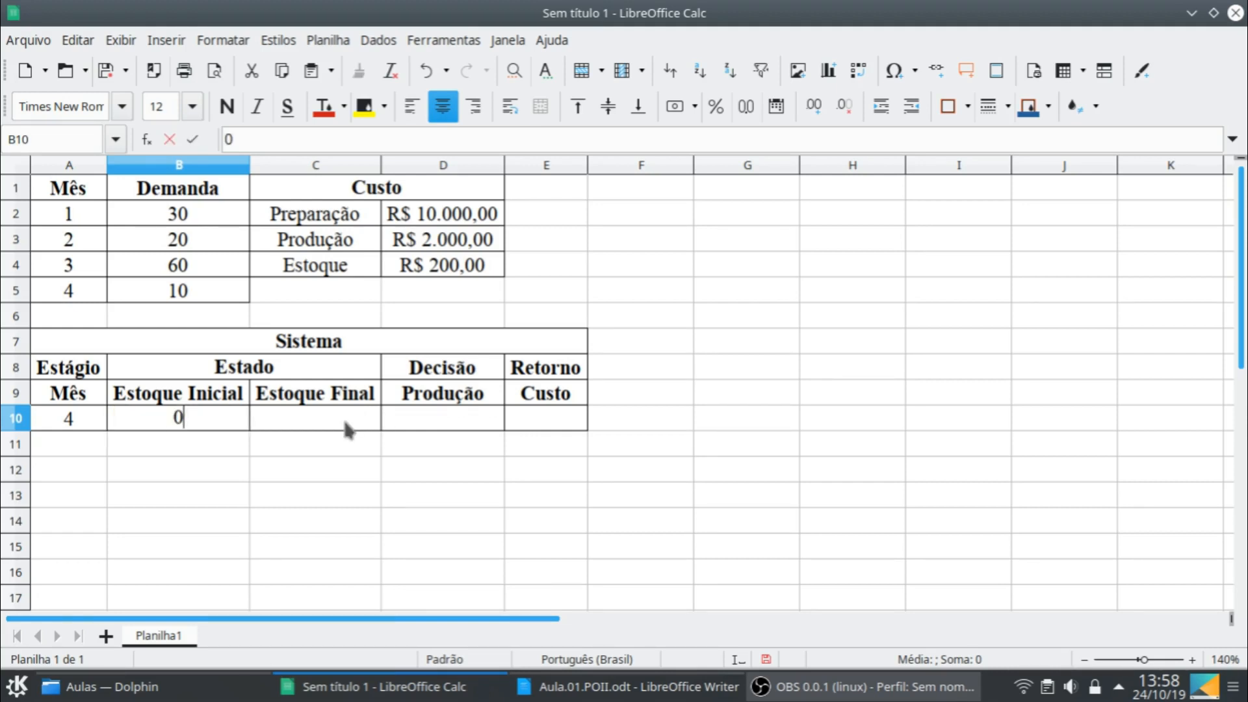
key("Return")
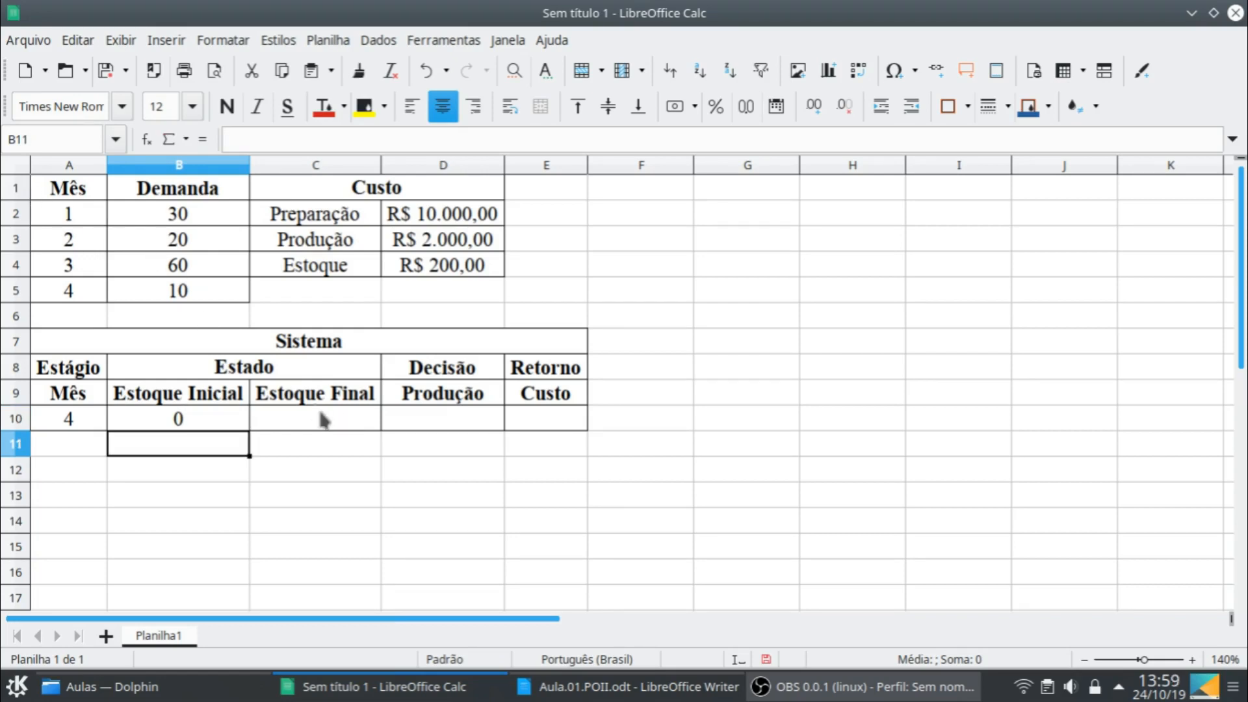
left_click(350, 426)
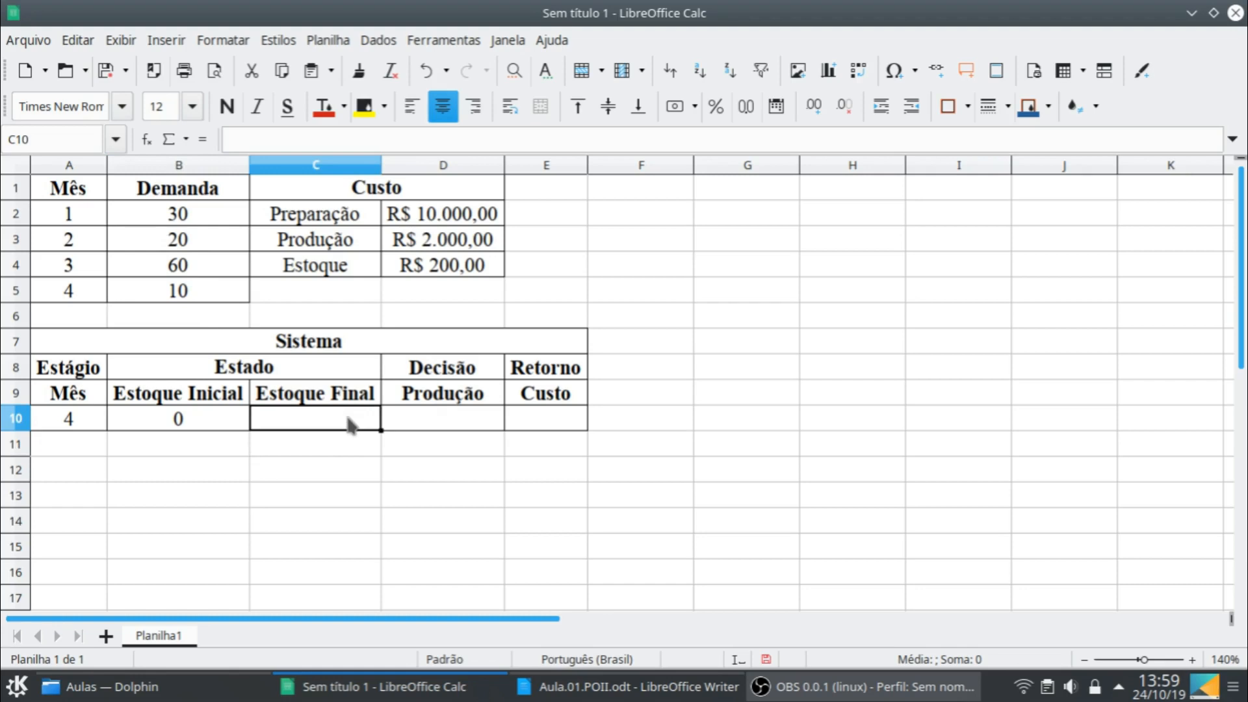
type("0")
key("Tab")
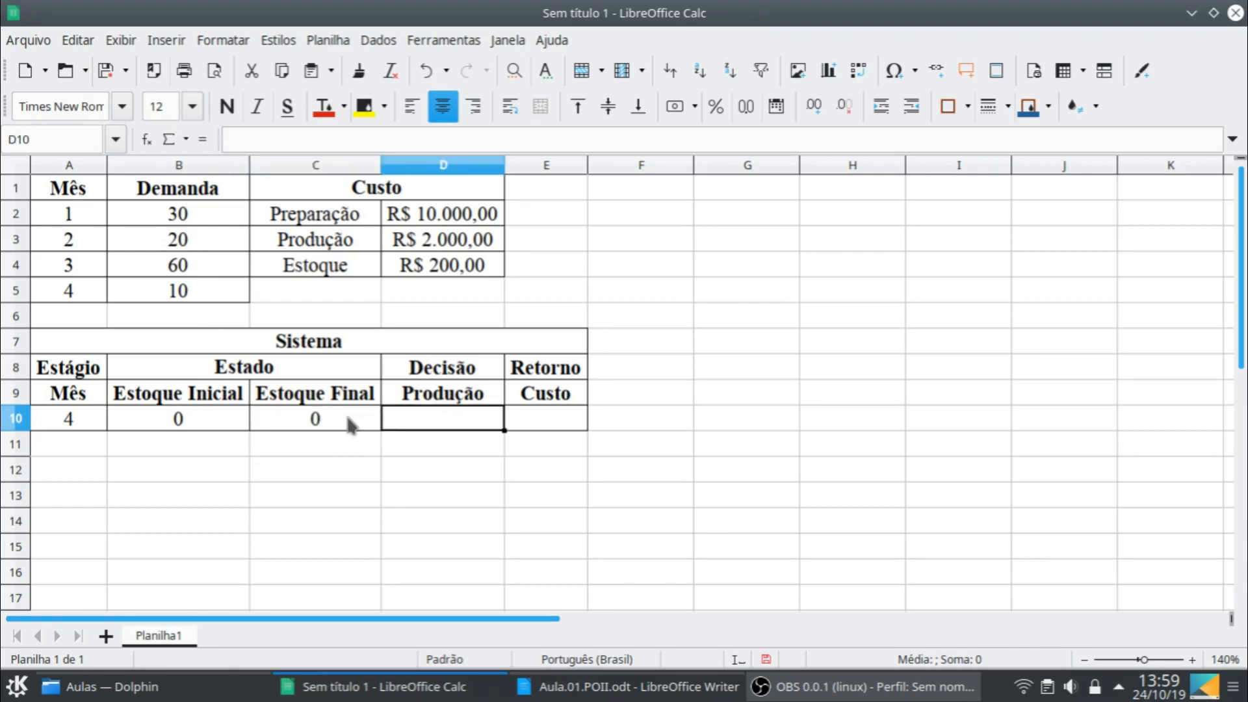
type("1")
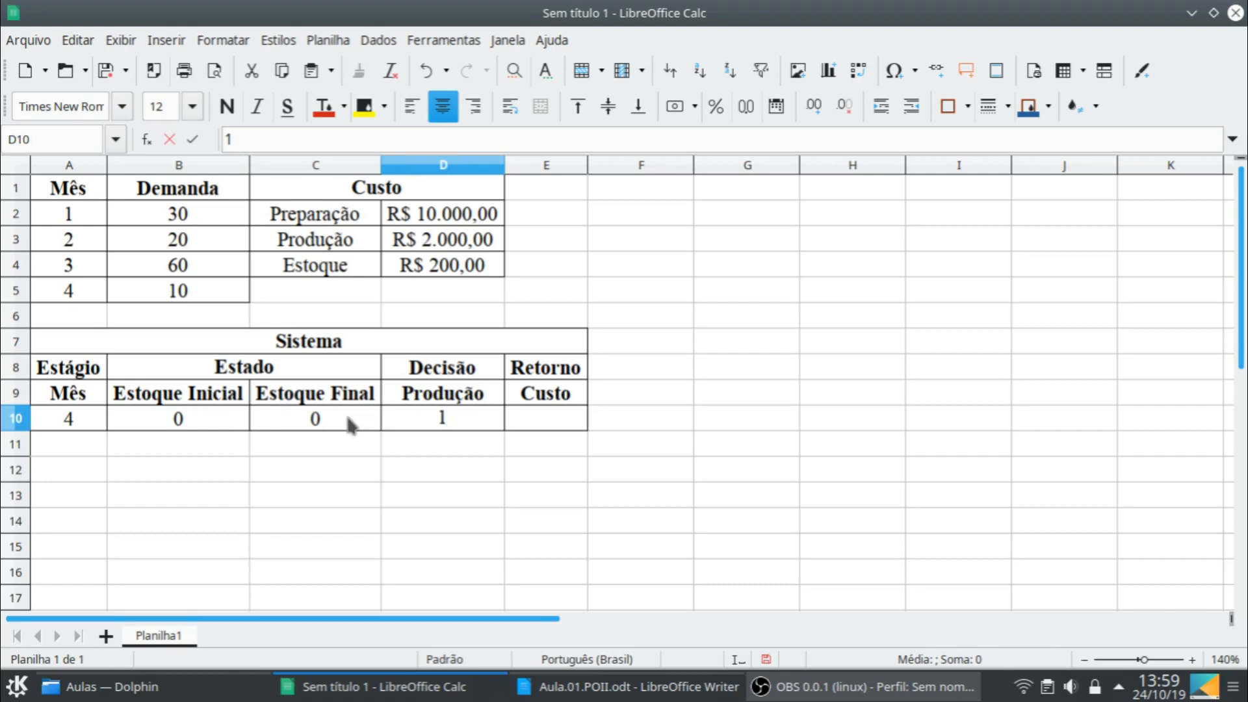
type("0")
key("Return")
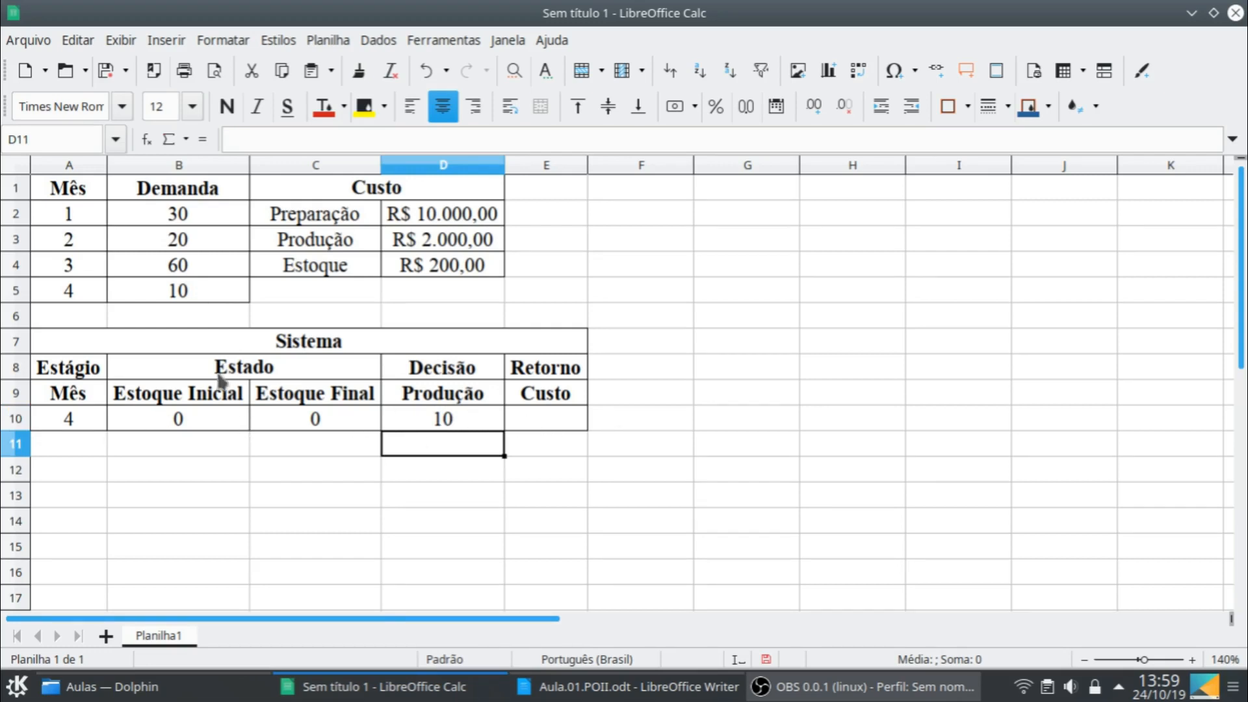
- Copy the month 4 entries in B10:E10 to row 11, starting at B11
left_click(204, 428)
left_click(550, 420, "shift")
key("ctrl+c")
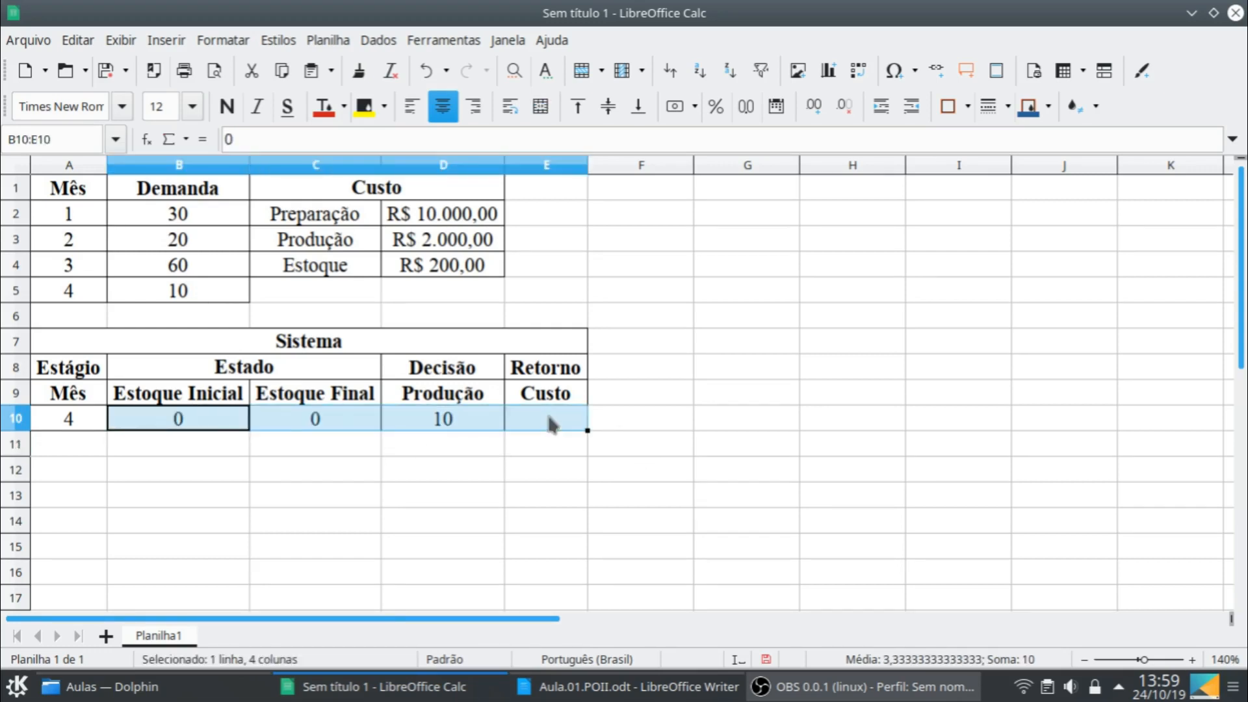
left_click(165, 437)
key("ctrl+v")
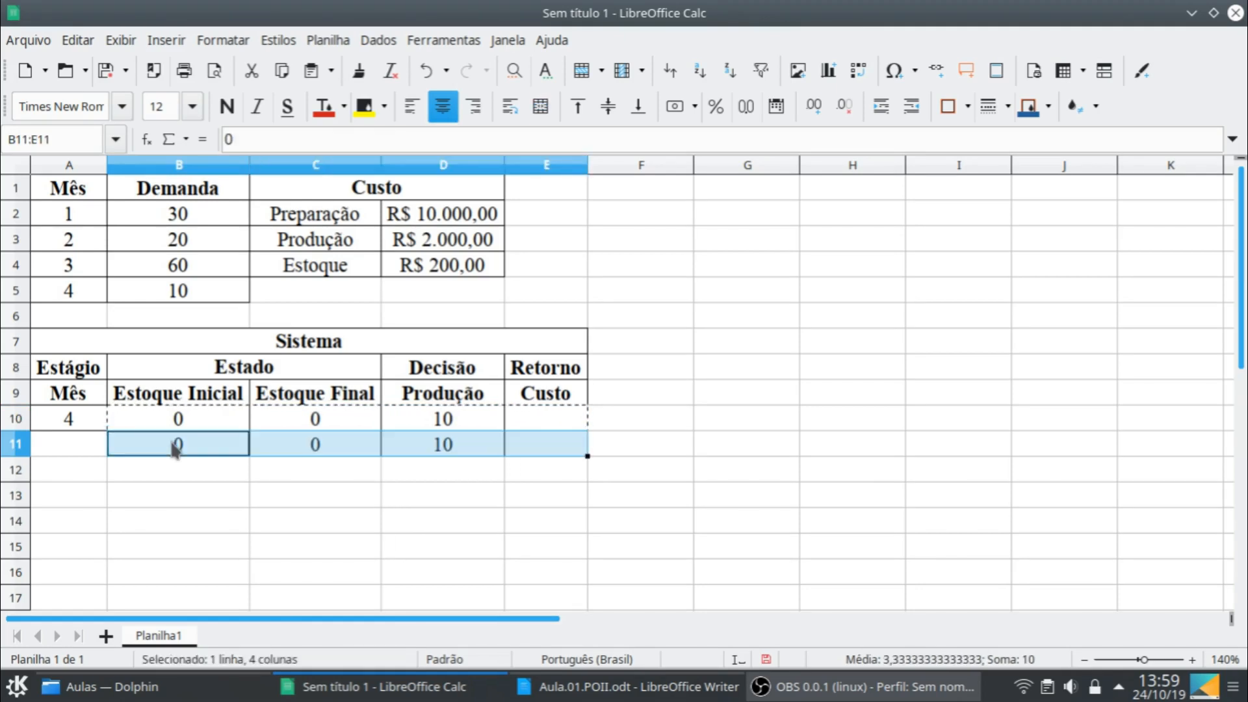
- In row 11, set the initial stock in B11 to 10 and the production in D11 to 0
type("10")
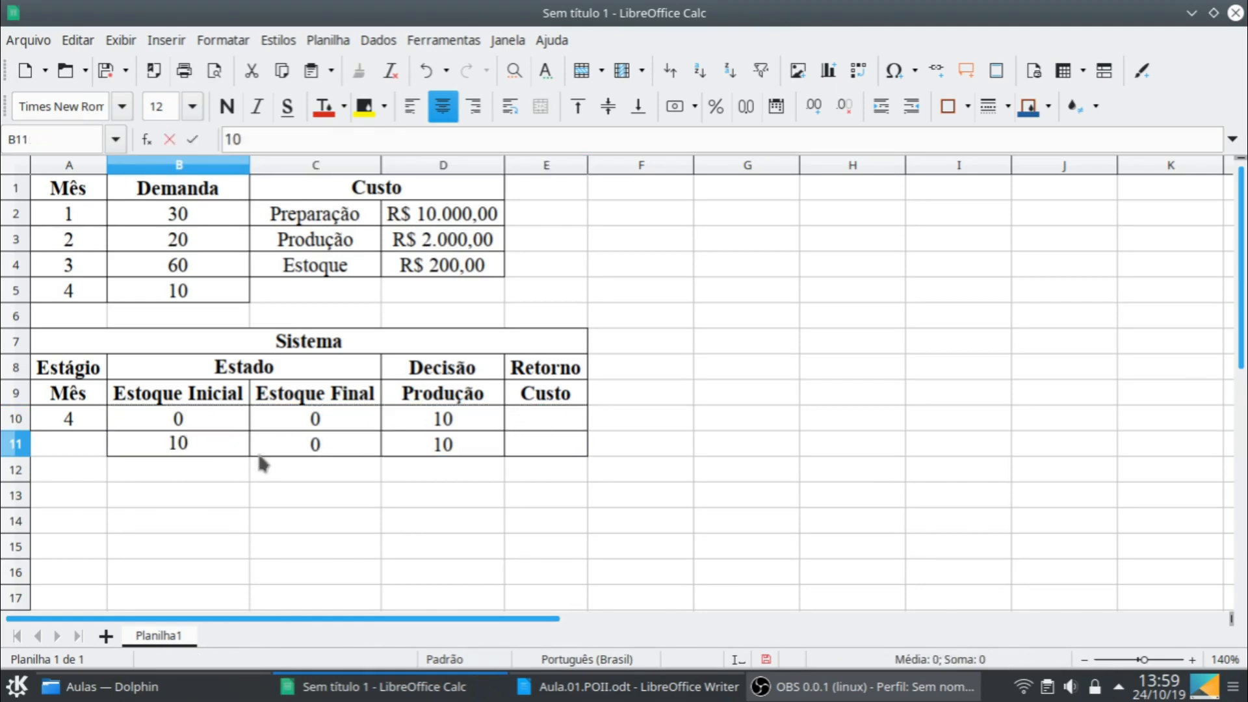
key("Tab")
key("Tab")
key("Left")
key("Right")
type("0")
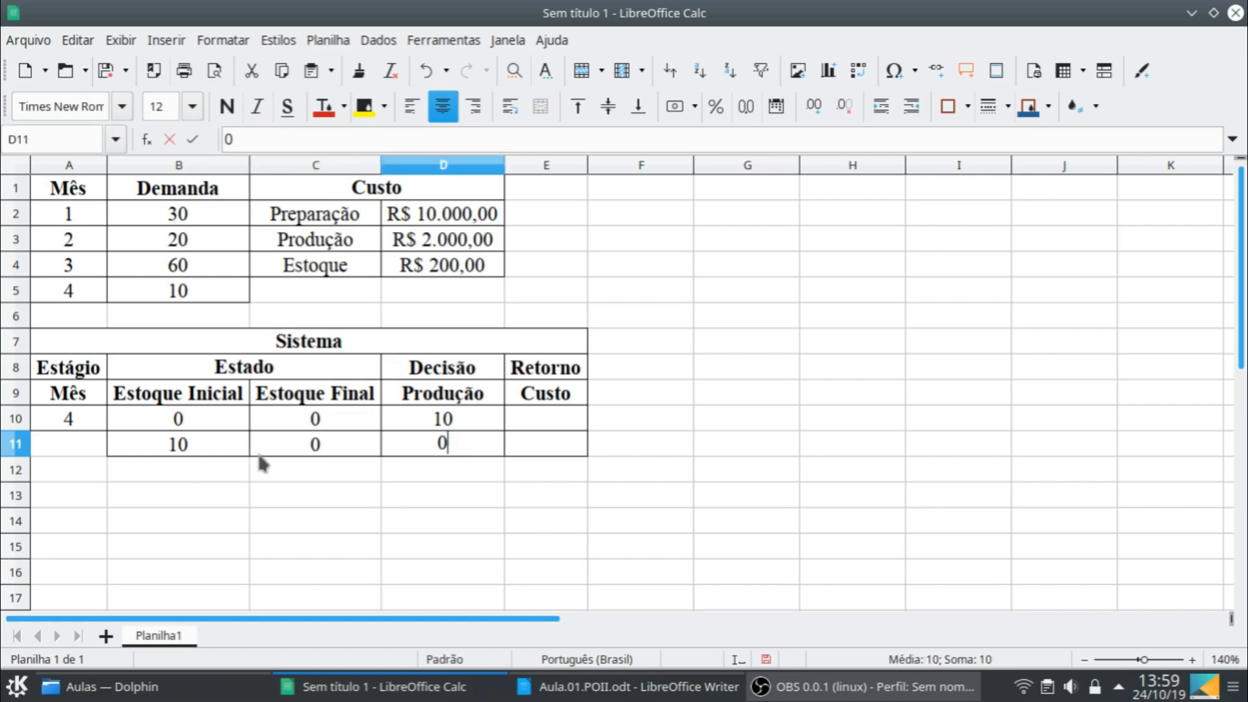
key("Return")
- Copy B11:E11 to row 12 and set the initial stock in B12 to 20
left_click(161, 445)
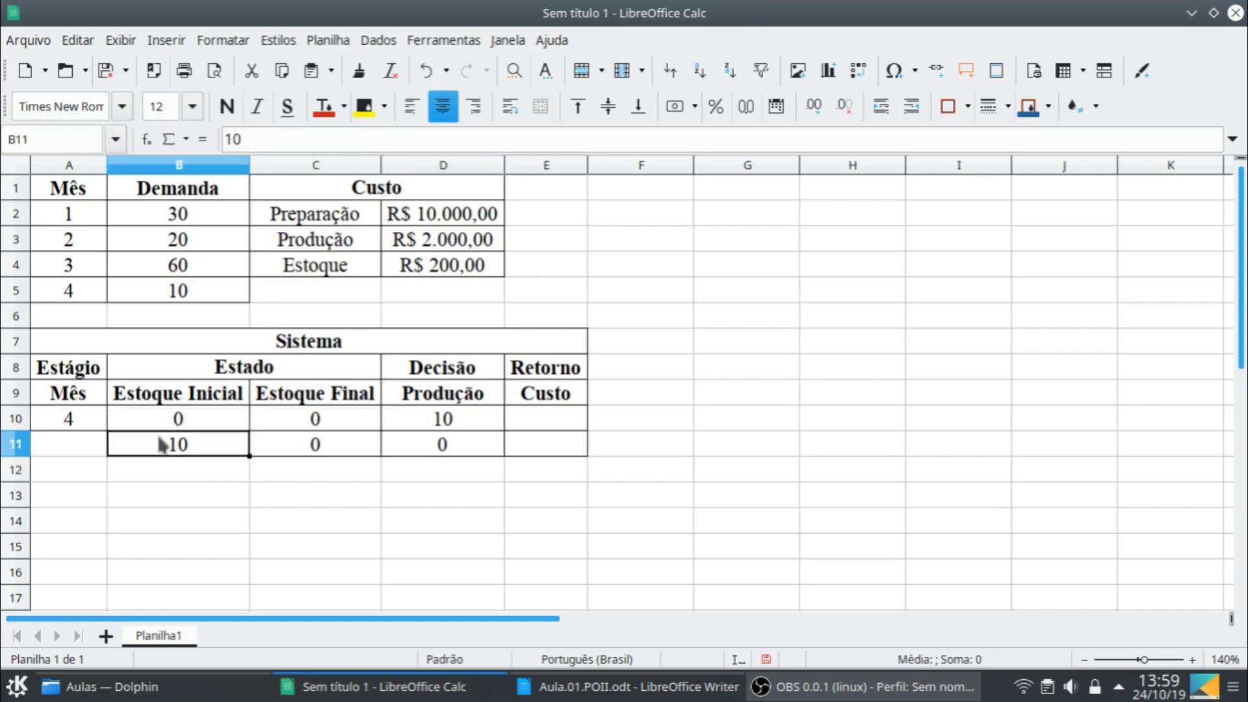
left_click(575, 437, "shift")
key("ctrl+c")
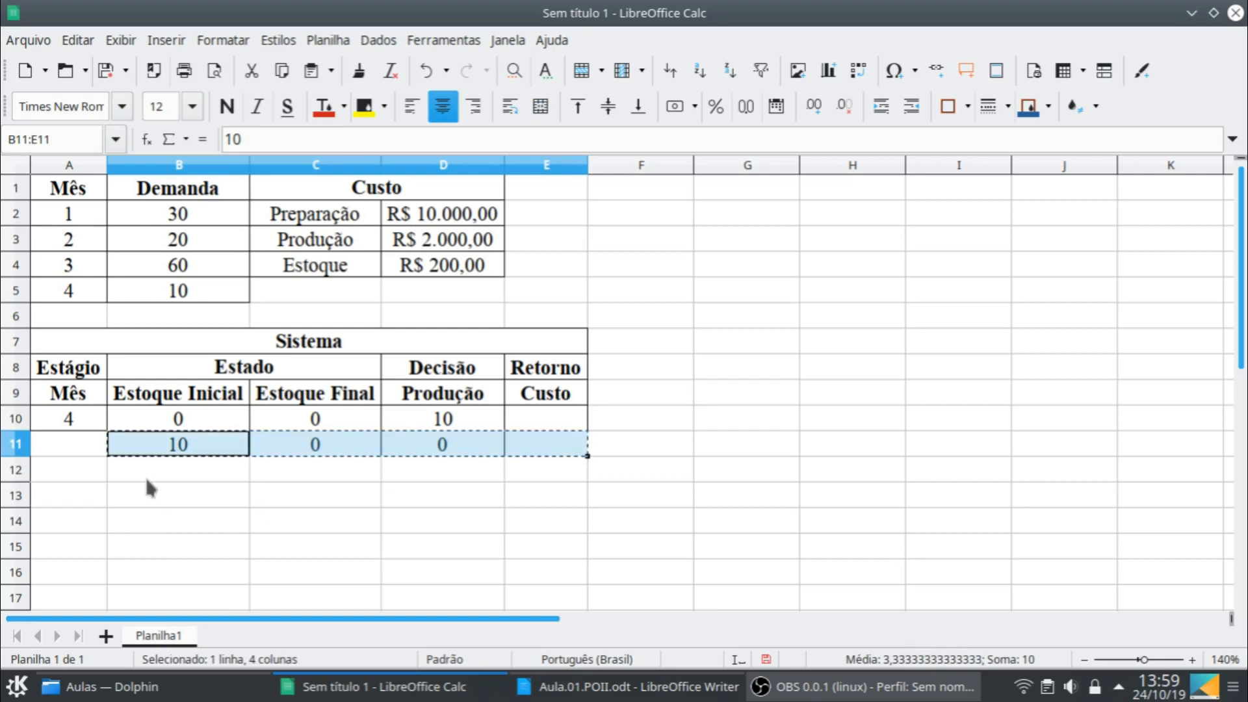
left_click(176, 479)
key("ctrl+v")
left_click(195, 474)
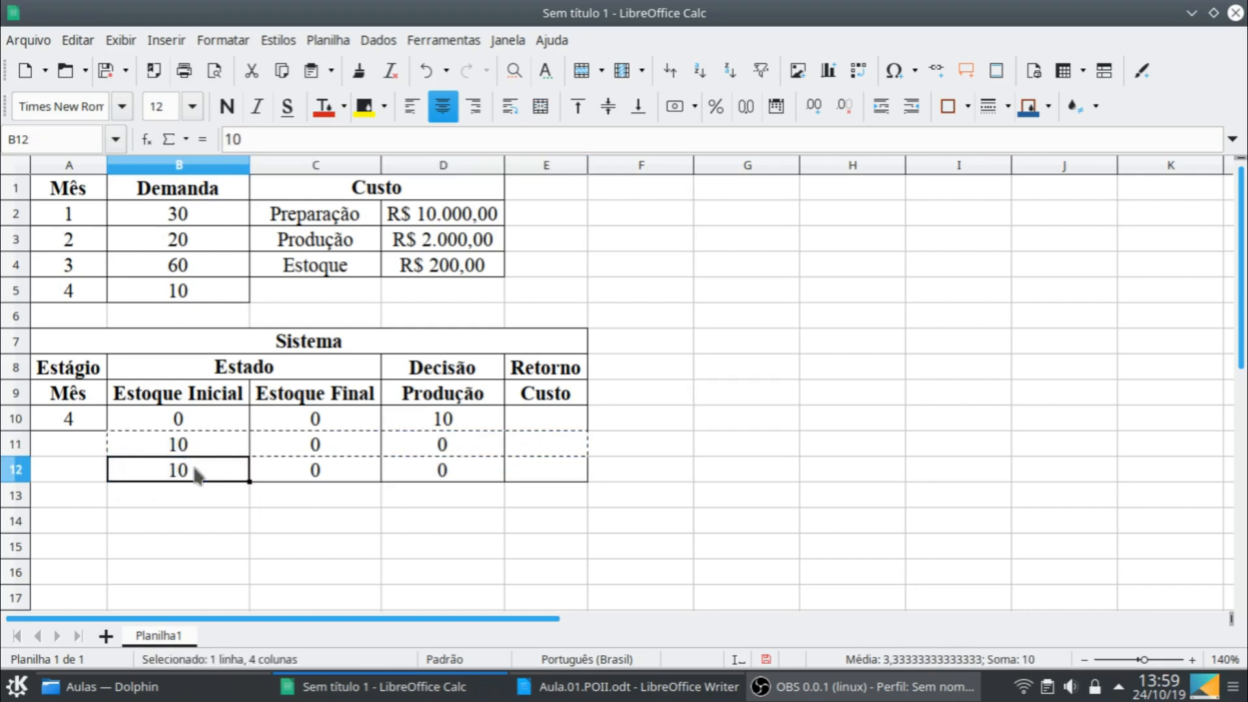
type("20")
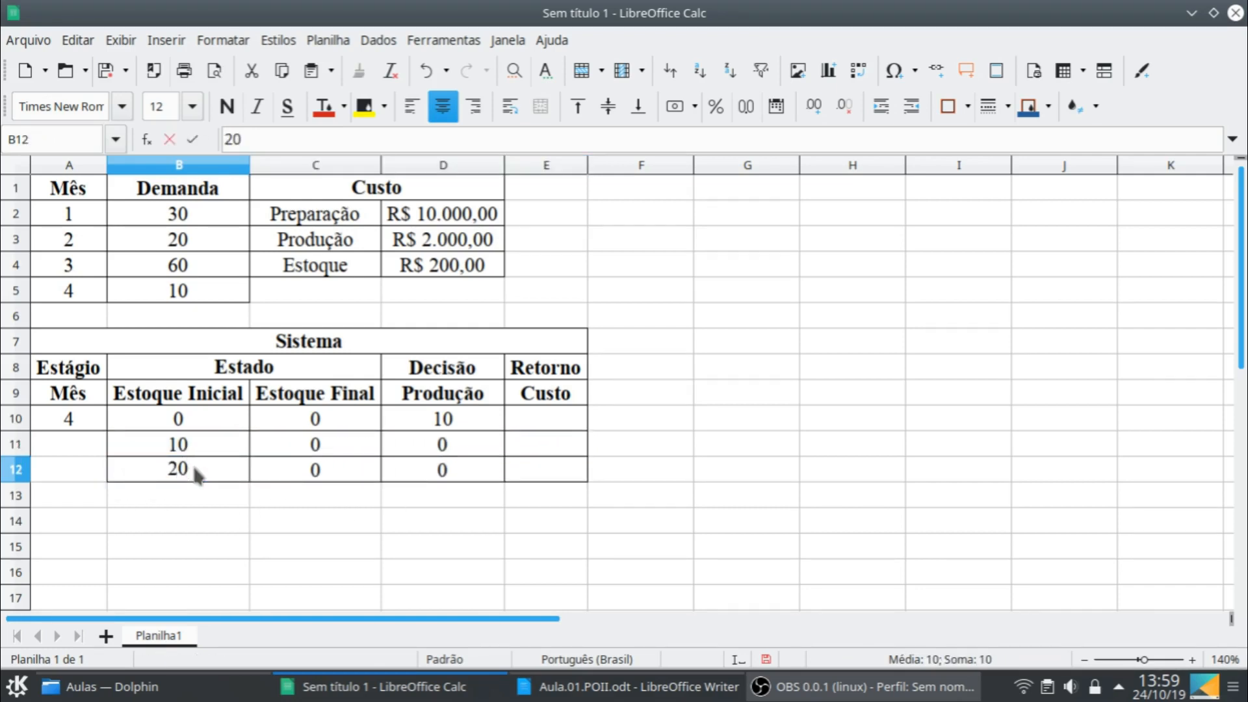
key("Tab")
key("Tab")
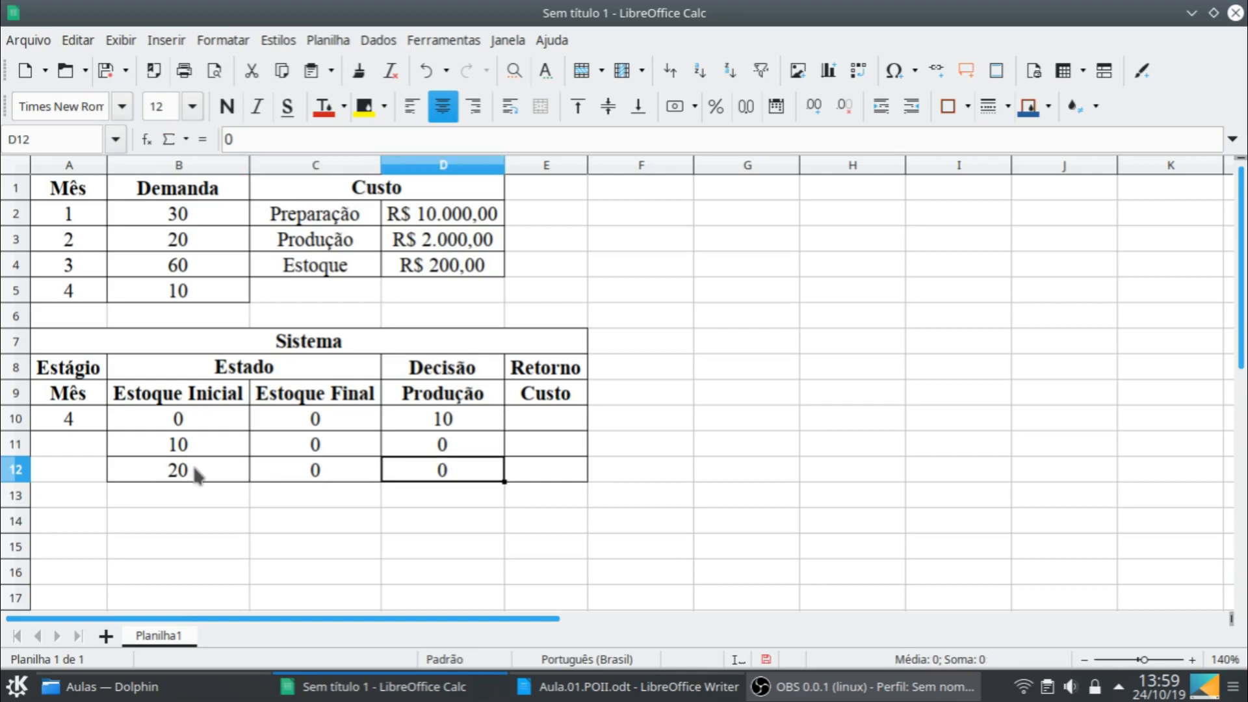
- Set the final stock in C12 to 10
left_click(329, 474)
type("10")
key("Return")
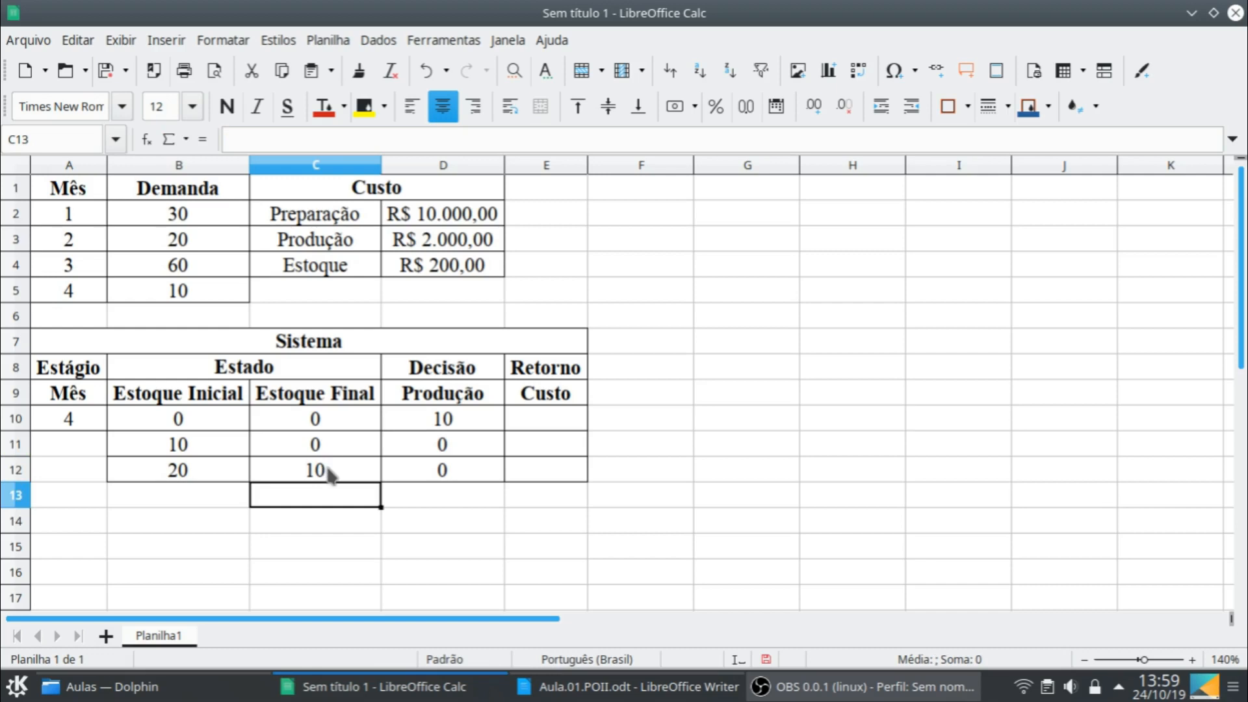
- Set the final stock in C12 to 0
left_click(330, 474)
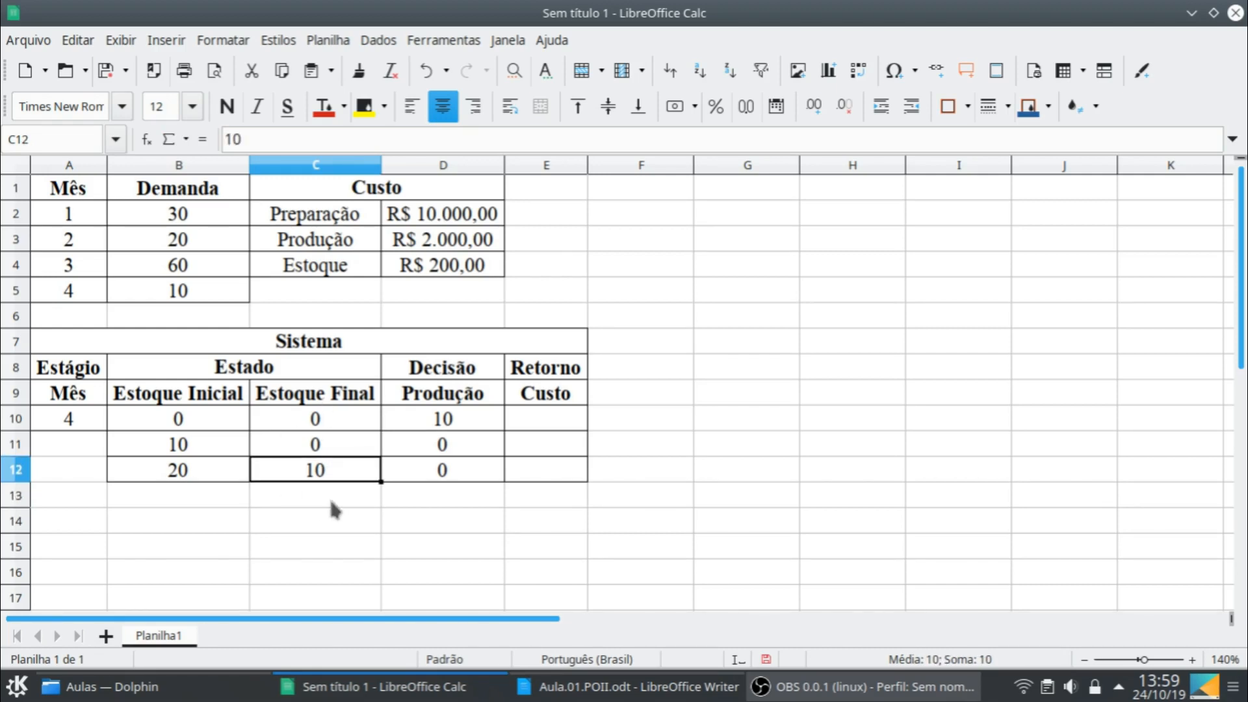
type("0")
left_click(479, 480)
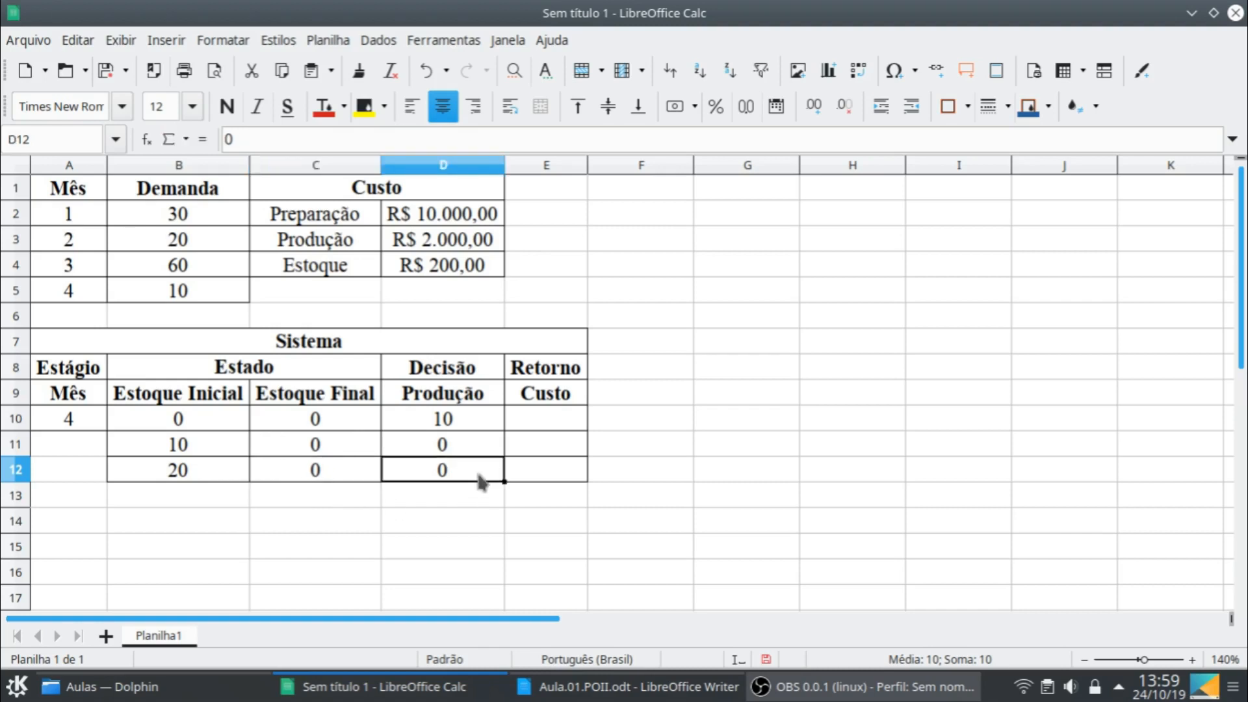
- Set the production in D12 to -10, and clear the contents of B12:E12
type("-10")
key("Return")
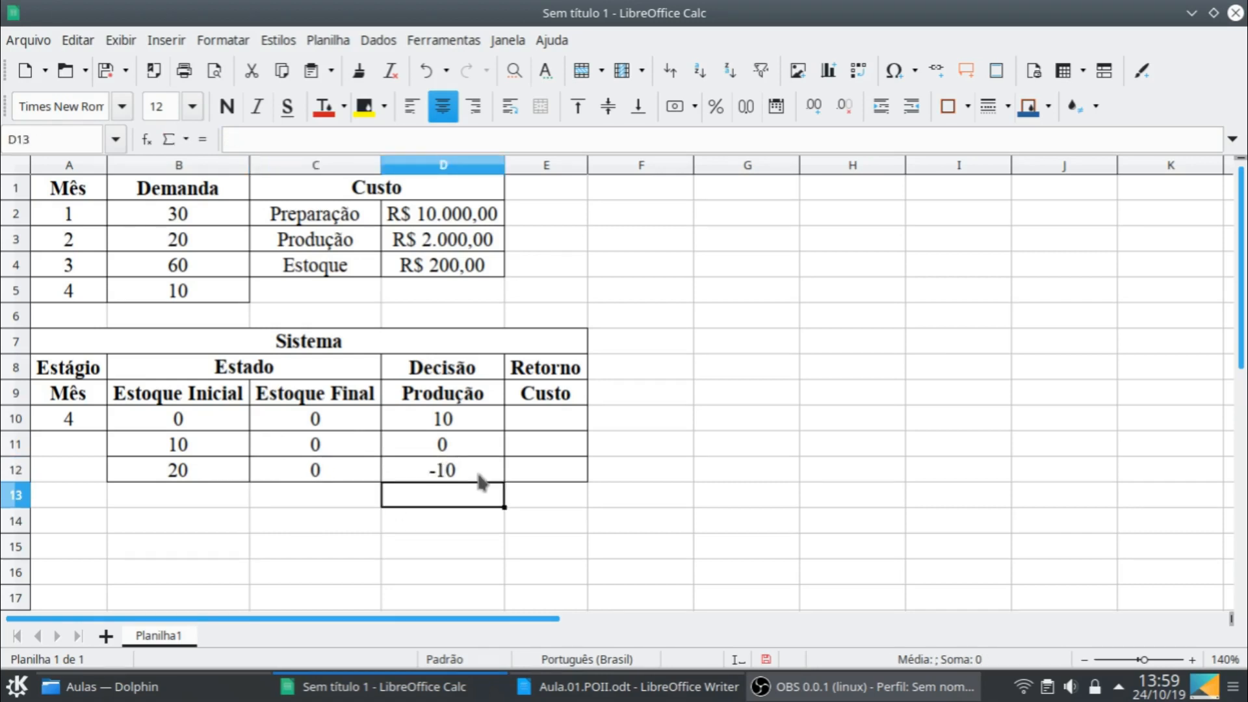
left_click(215, 471)
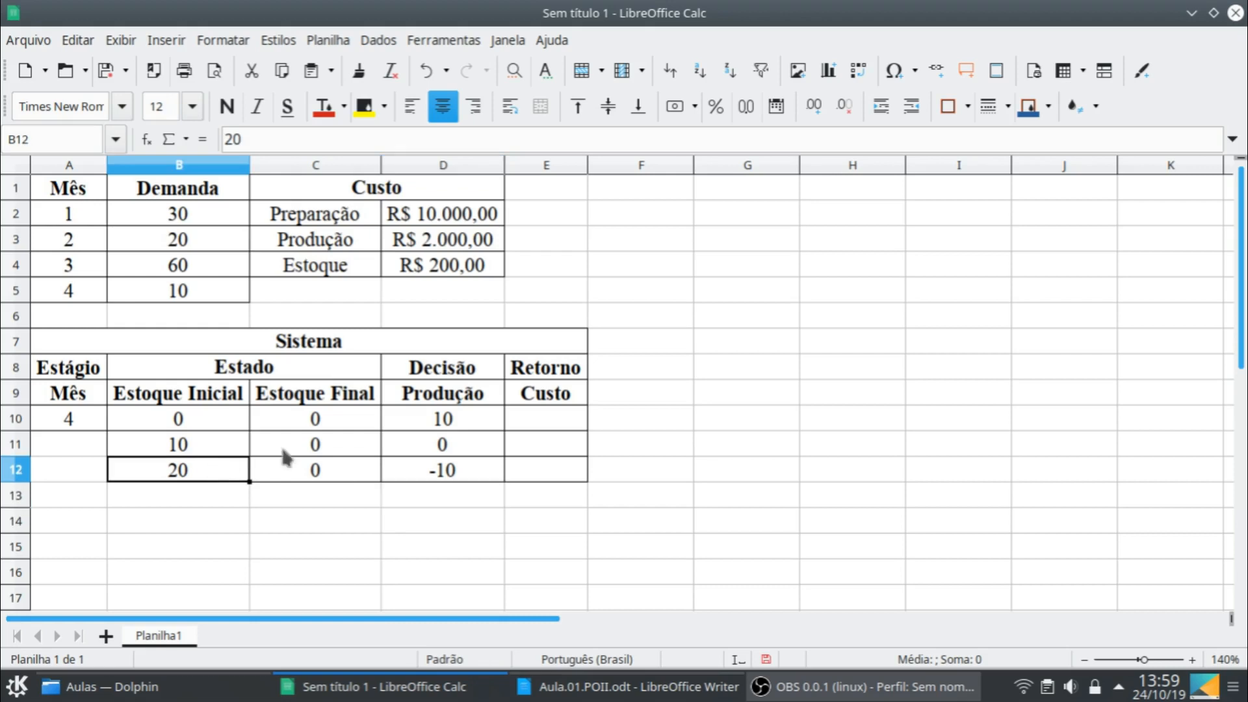
left_click(554, 484, "shift")
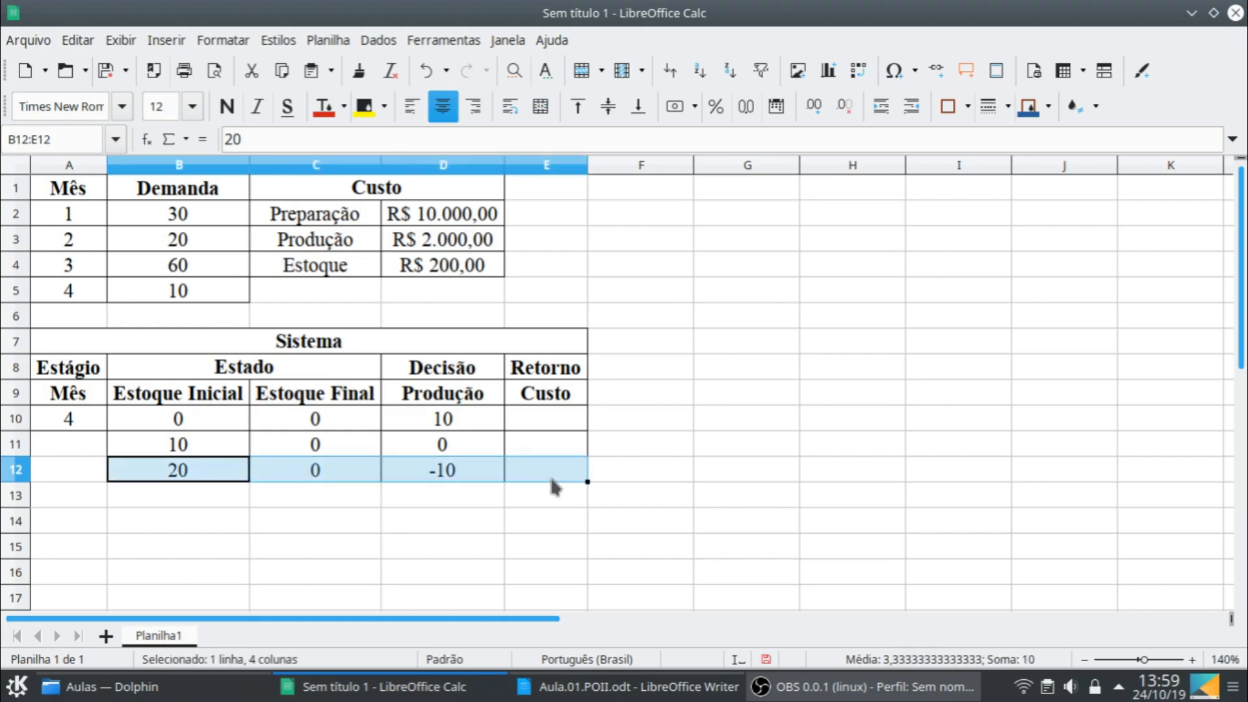
key("Delete")
- Enter the formula =10000+10*2000 as the cost in E10
left_click(540, 421)
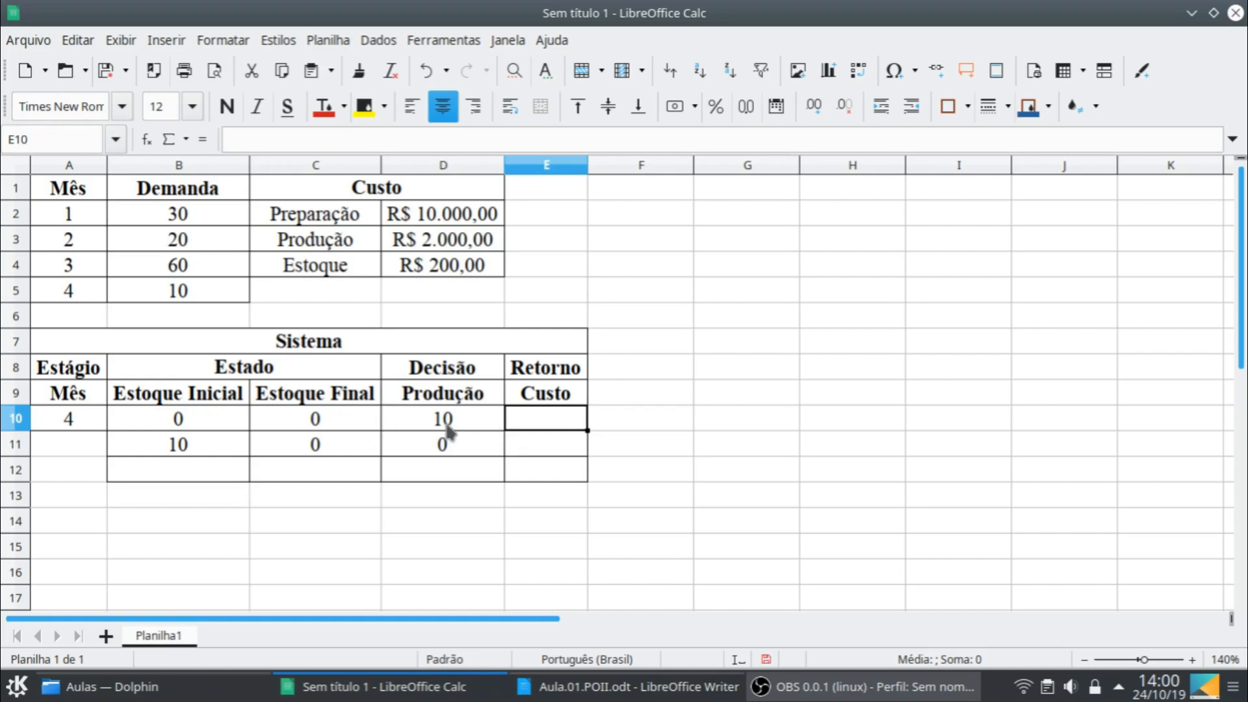
type("=")
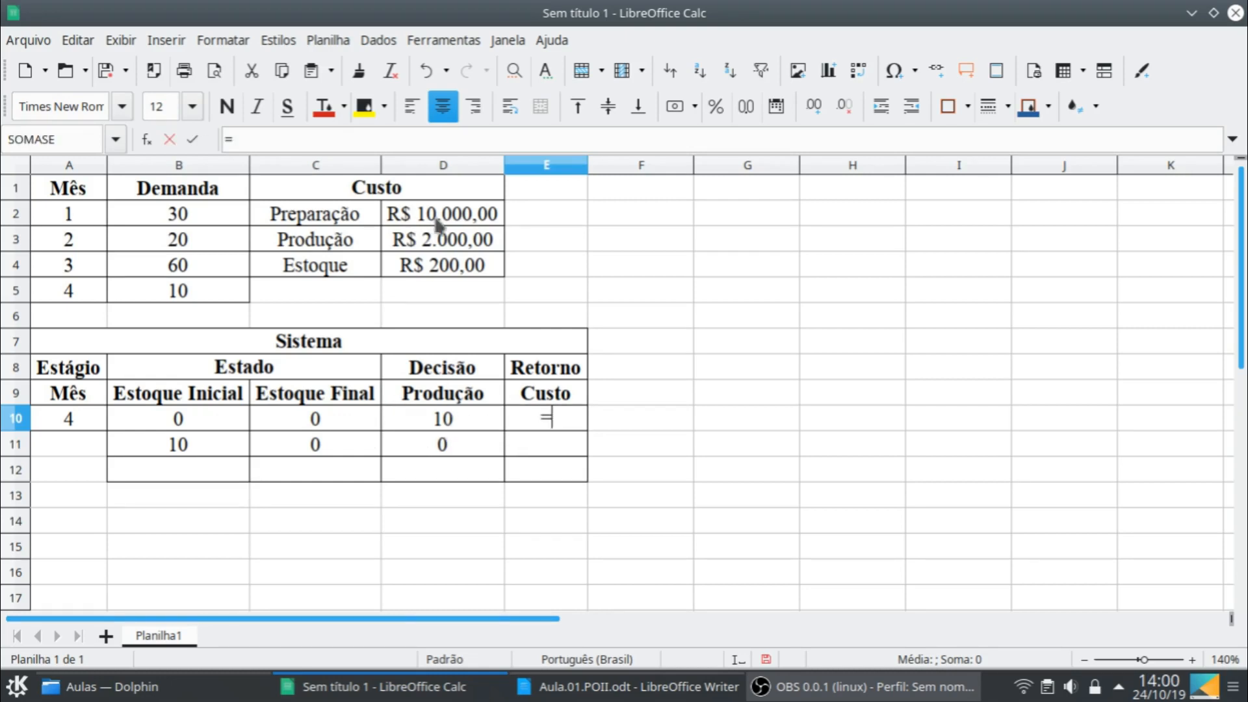
type("10000+")
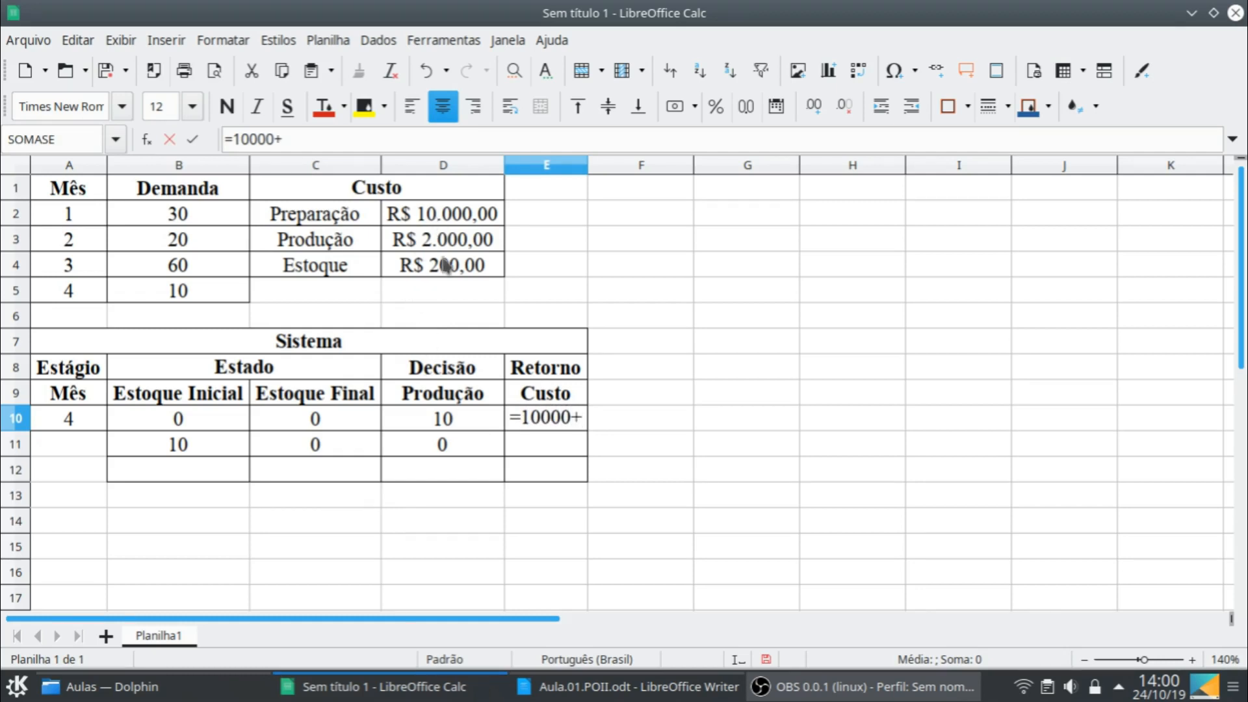
type("10*")
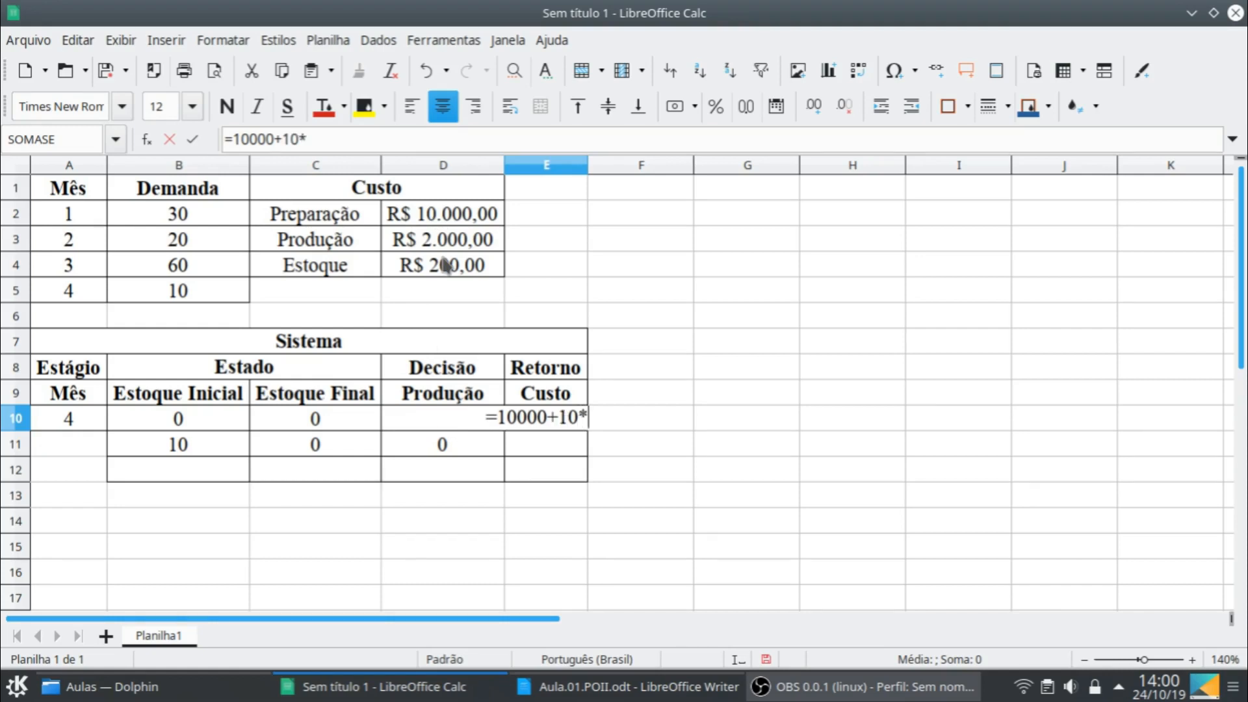
type("2000")
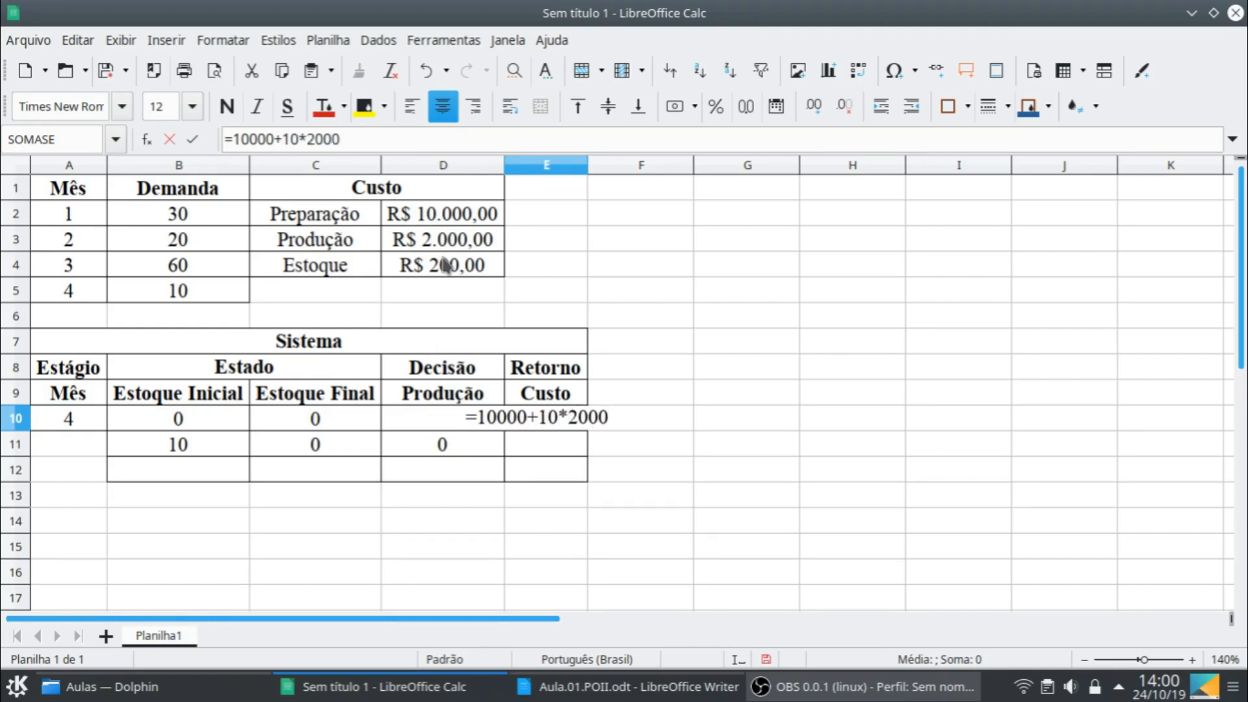
key("Return")
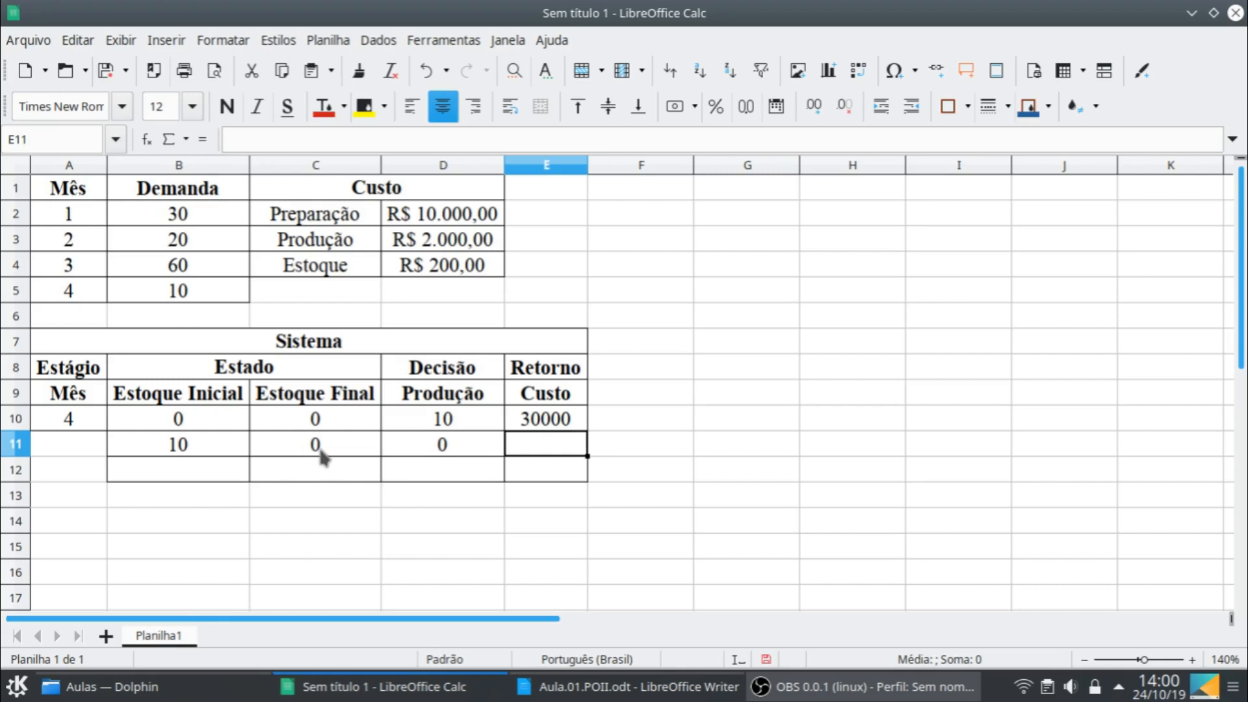
- Set the cost in E11 to 0
type("0")
key("Return")
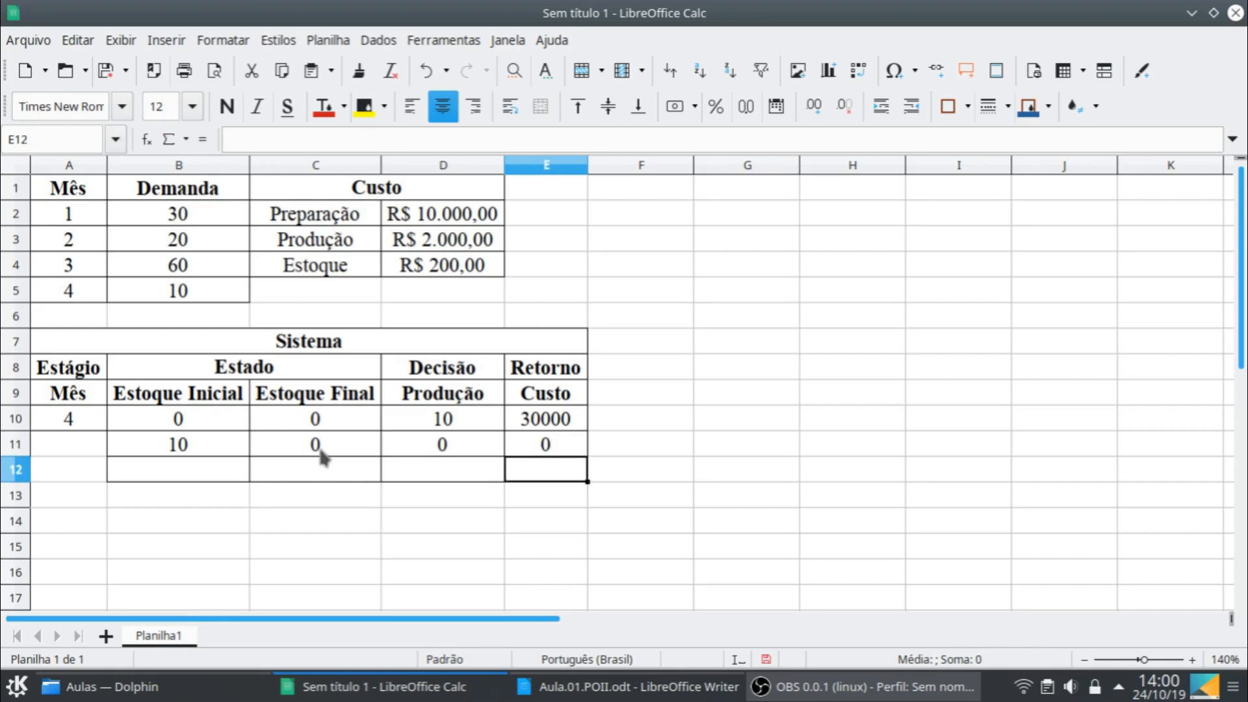
left_click(571, 444)
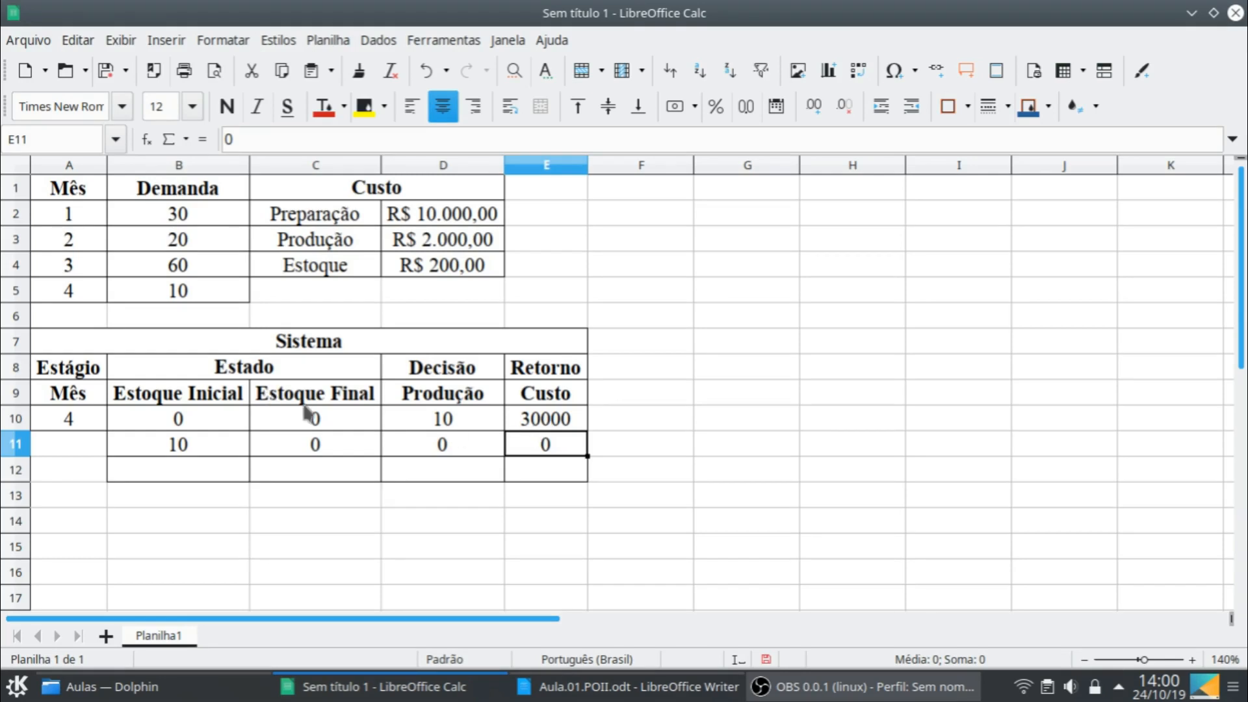
- Calculate the final stock in C10 with the formula =B10+D10-$B$5, keeping the demand reference absolute
left_click(330, 427)
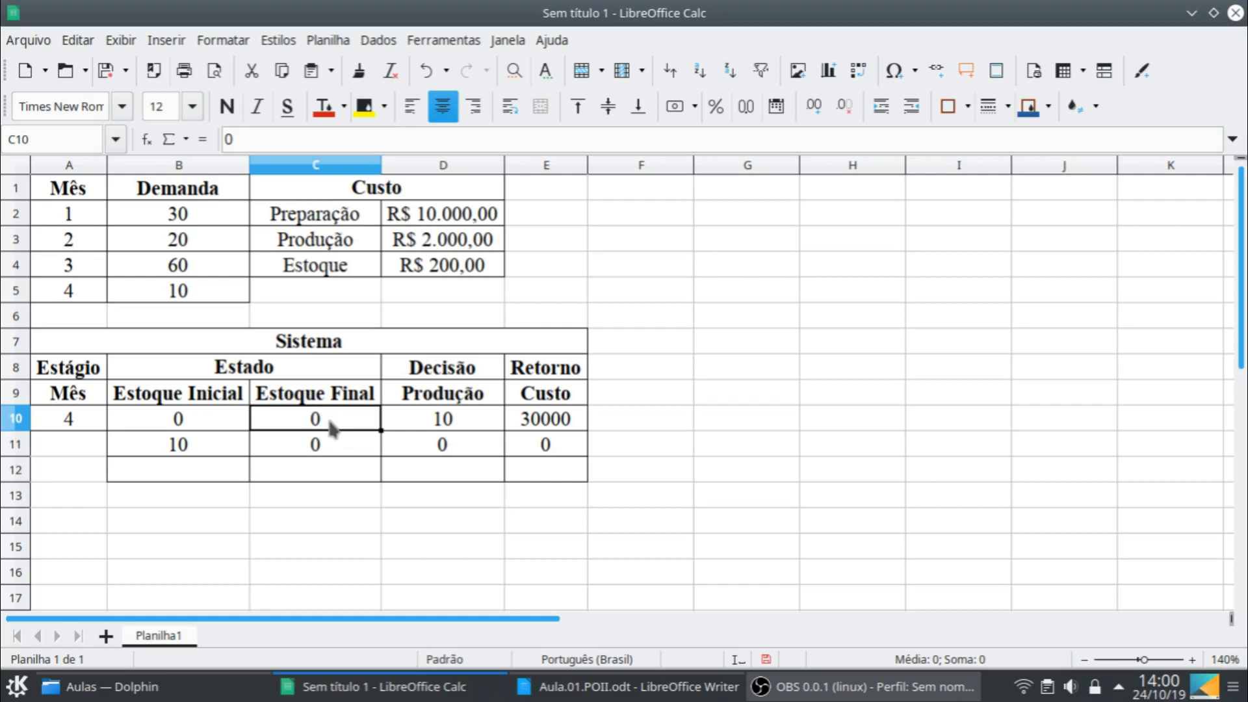
type("=")
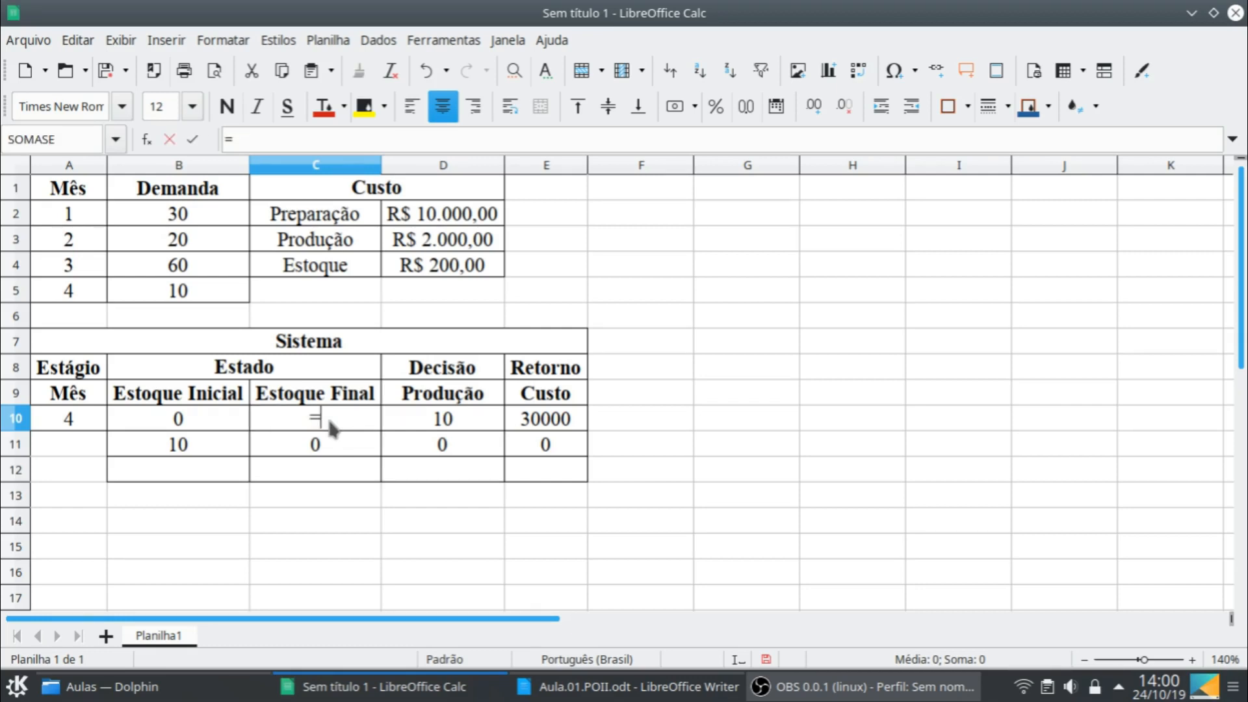
left_click(216, 425)
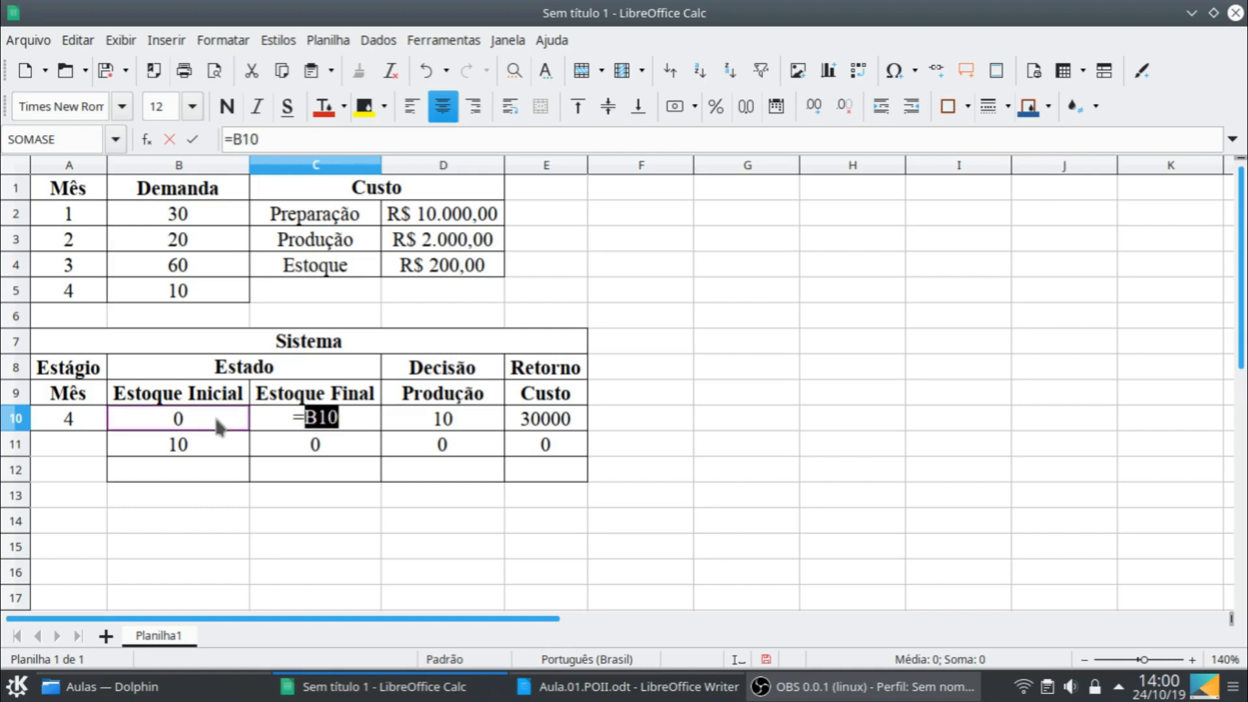
type("+")
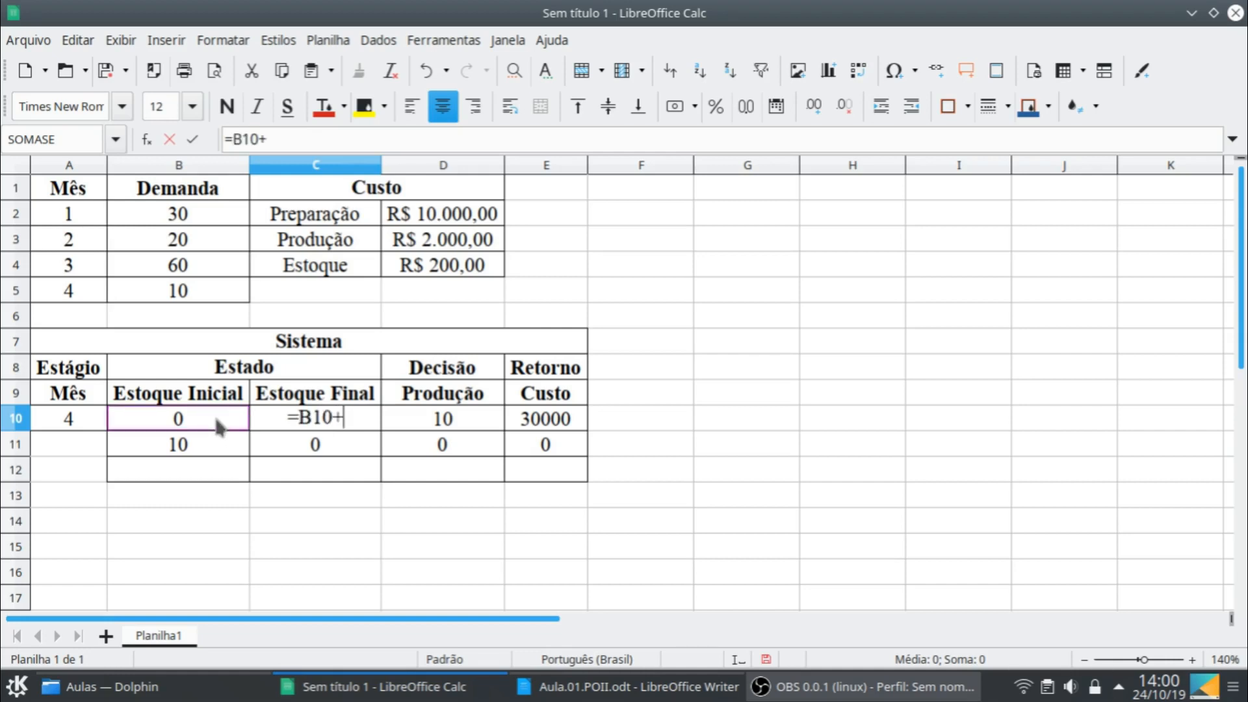
left_click(419, 427)
type("-")
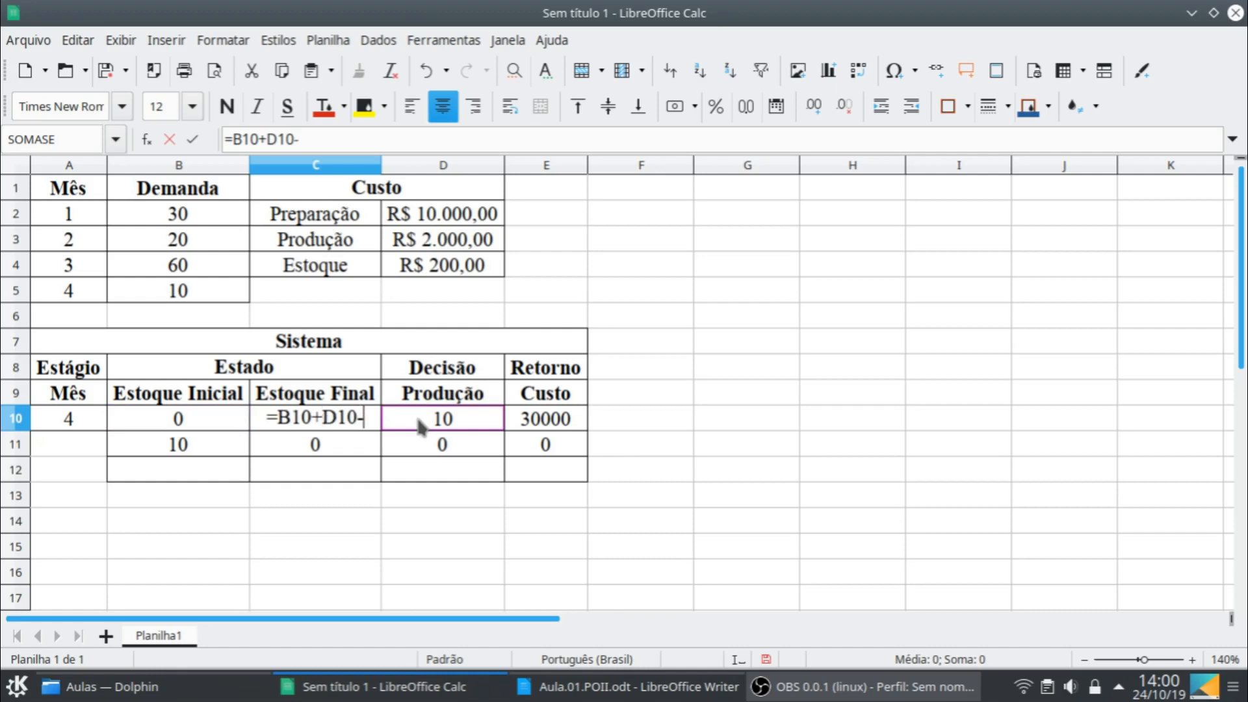
left_click(175, 300)
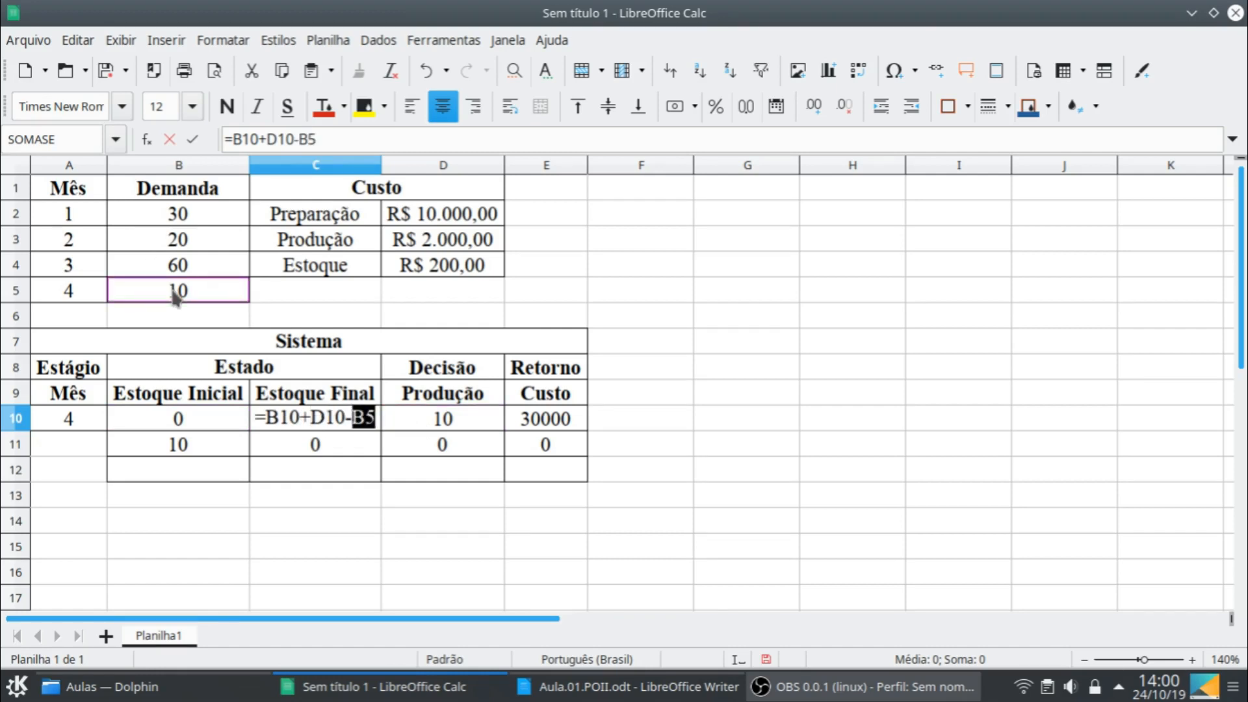
key("shift+F4")
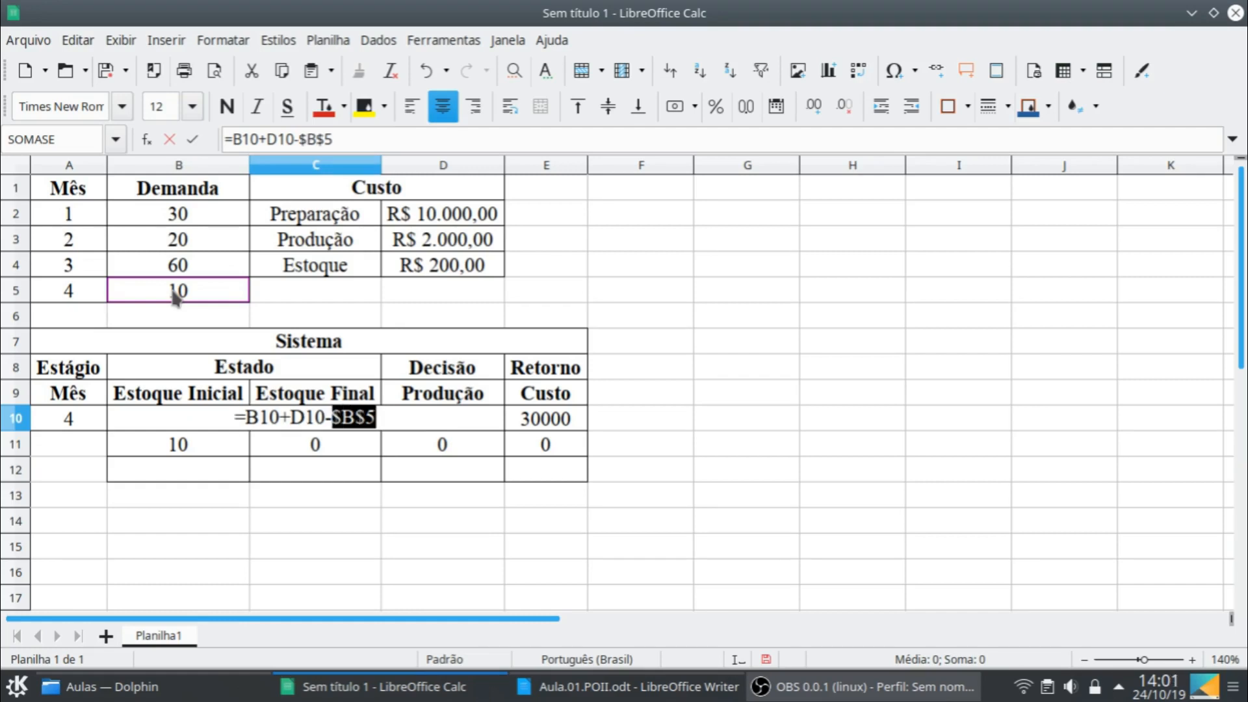
key("Return")
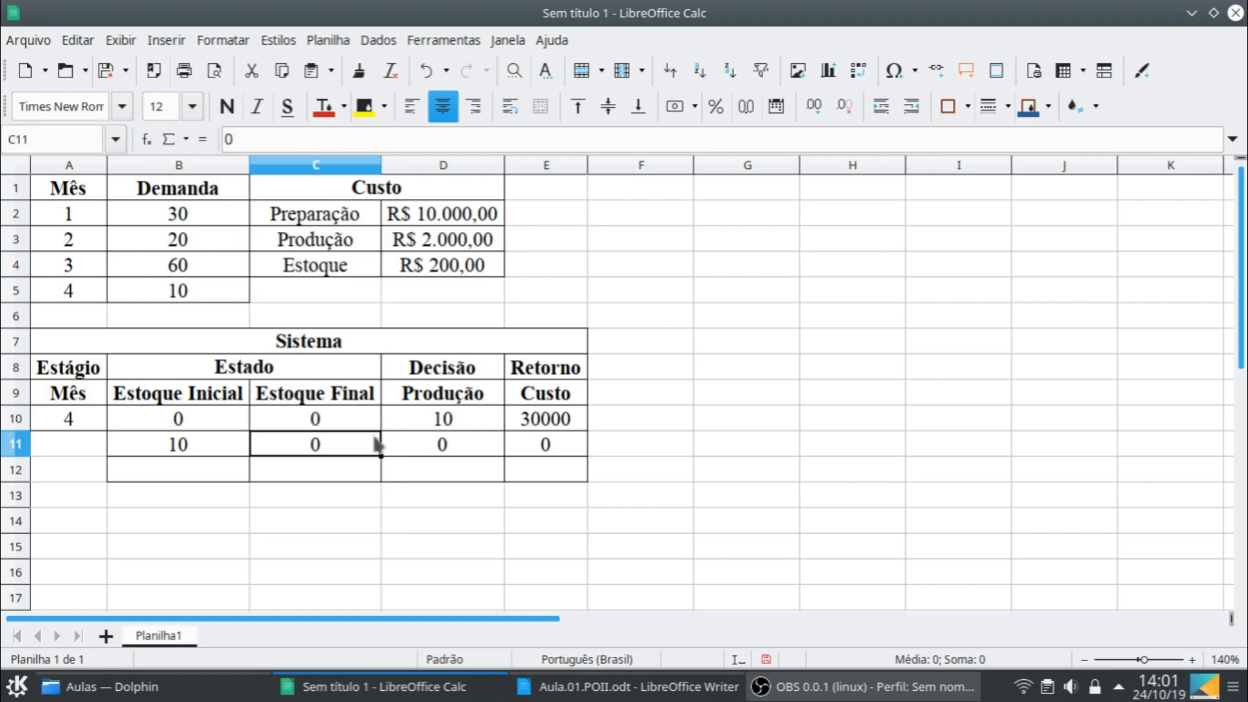
left_click(372, 423)
- Replace the cost in E10 with the formula =SE(D10;D2) and fit column E's width to its contents
left_click(562, 424)
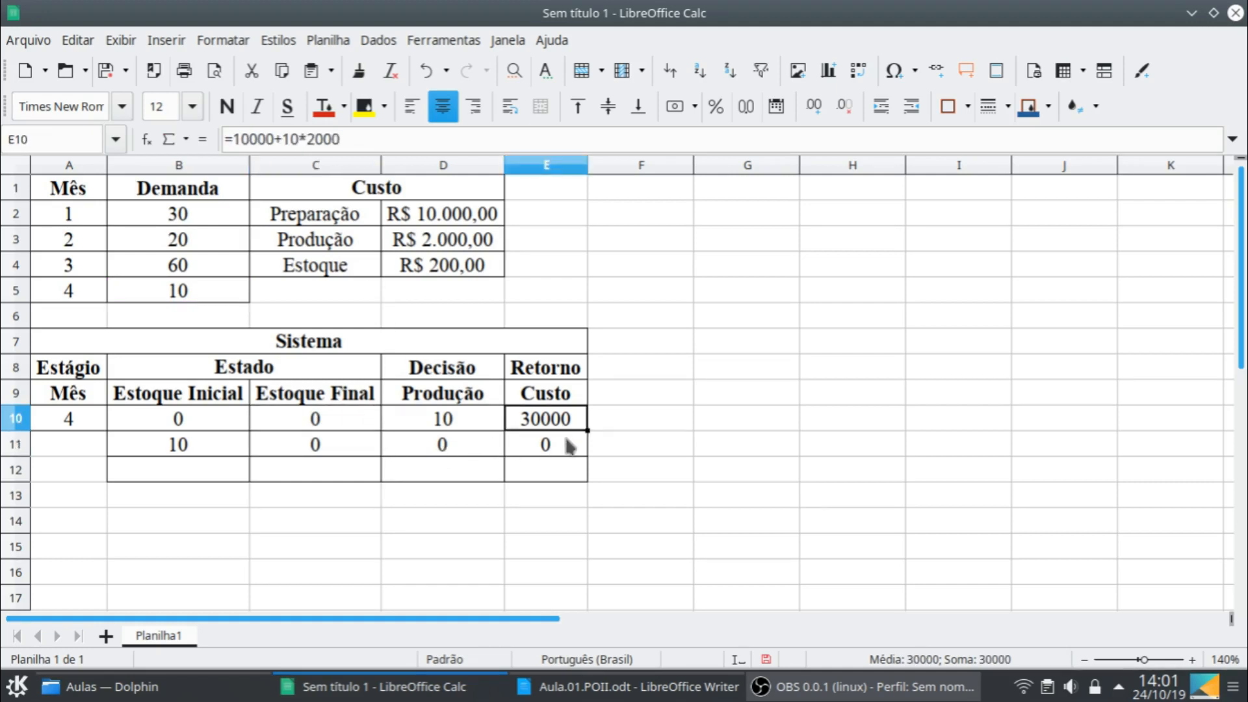
type("=")
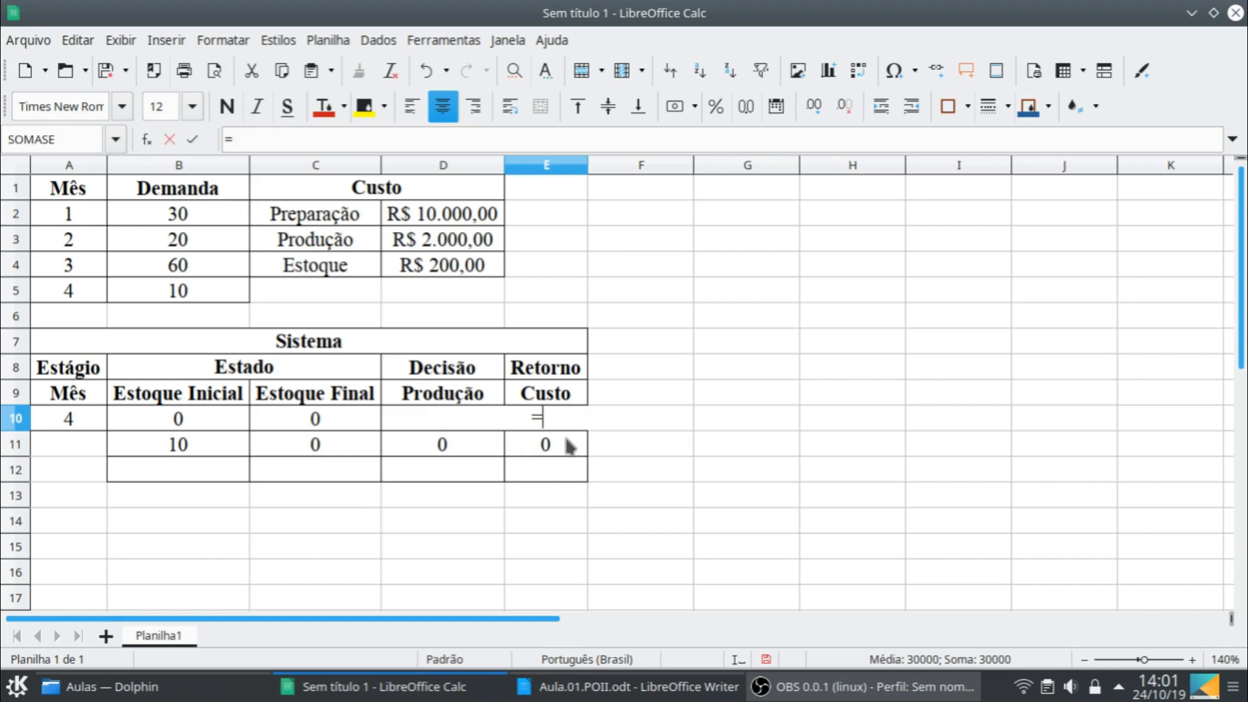
type("se")
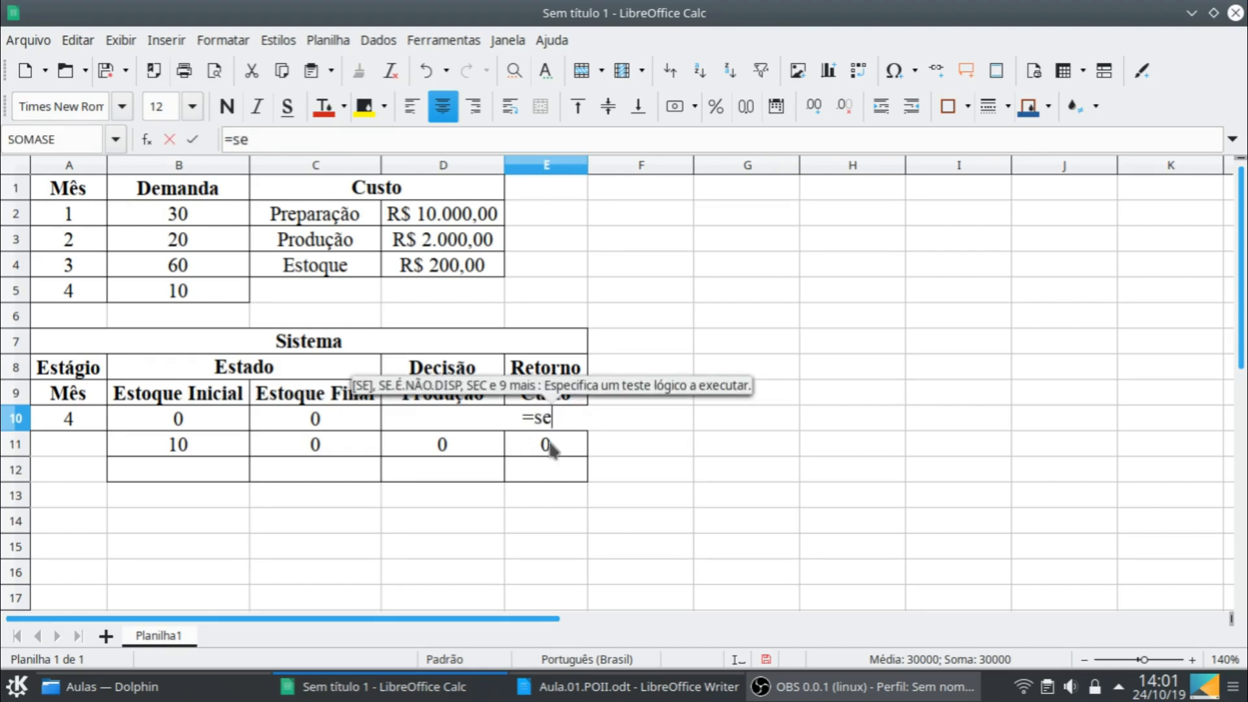
key("Return")
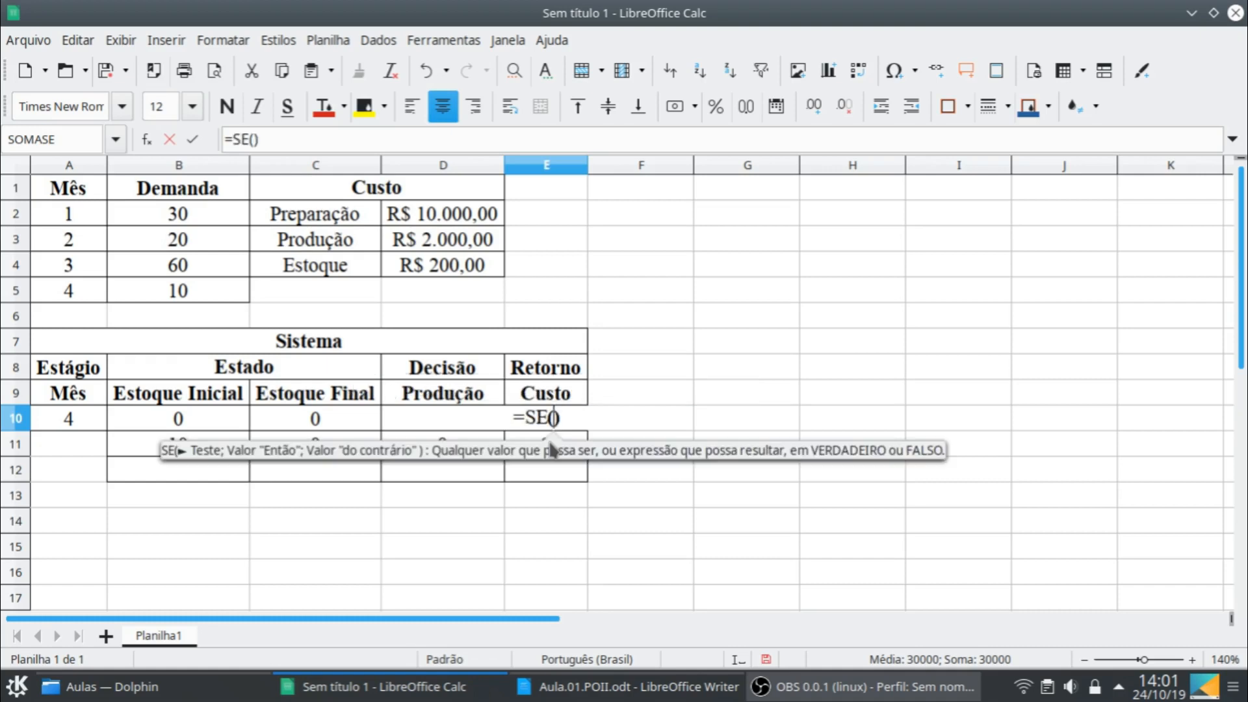
left_click(454, 422)
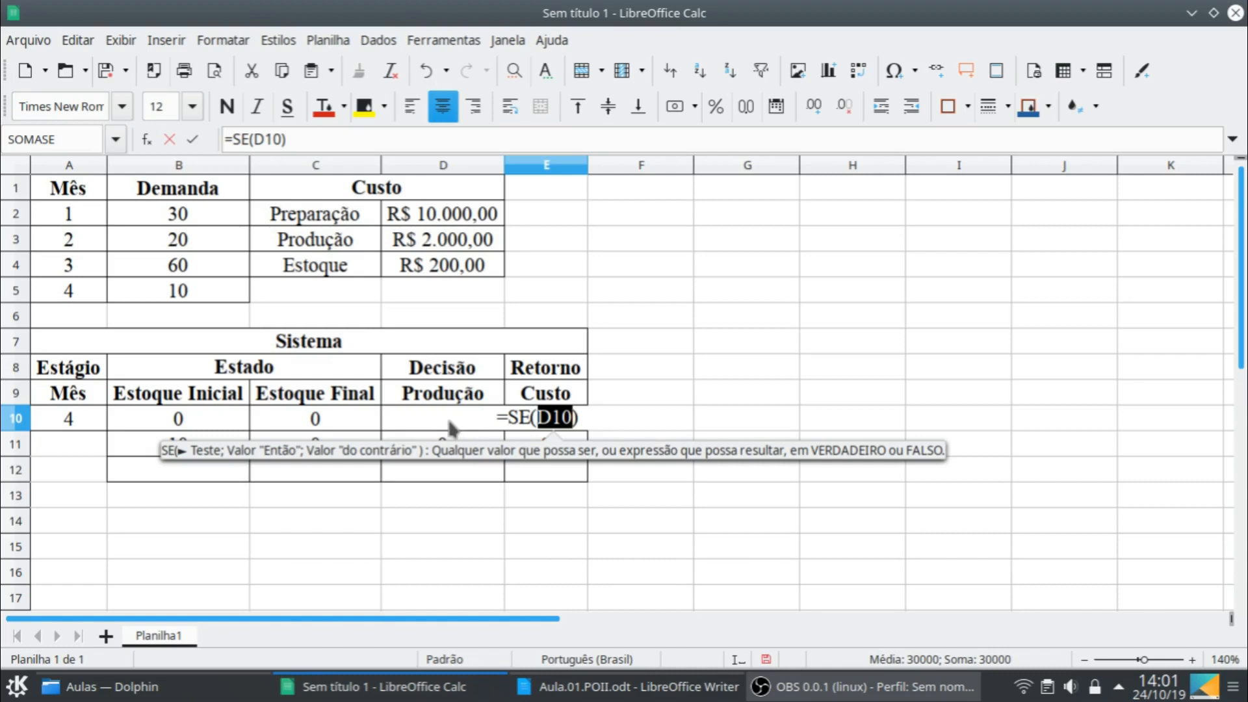
type(";")
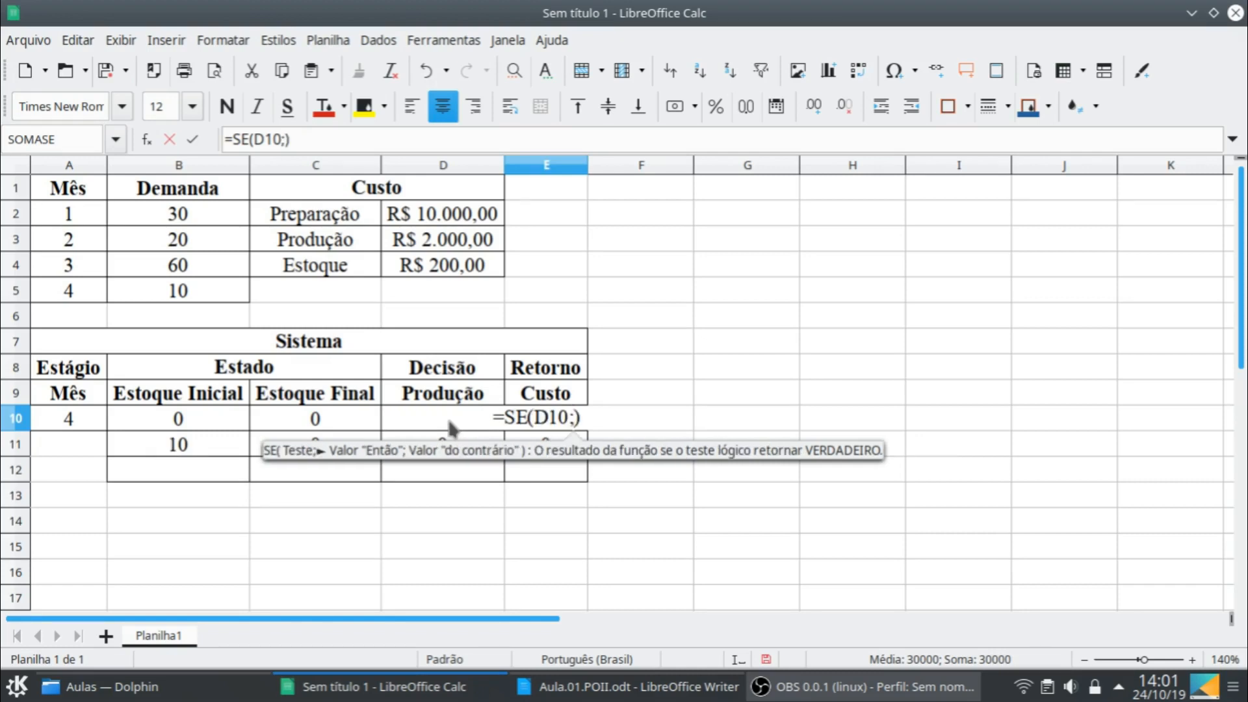
left_click(430, 215)
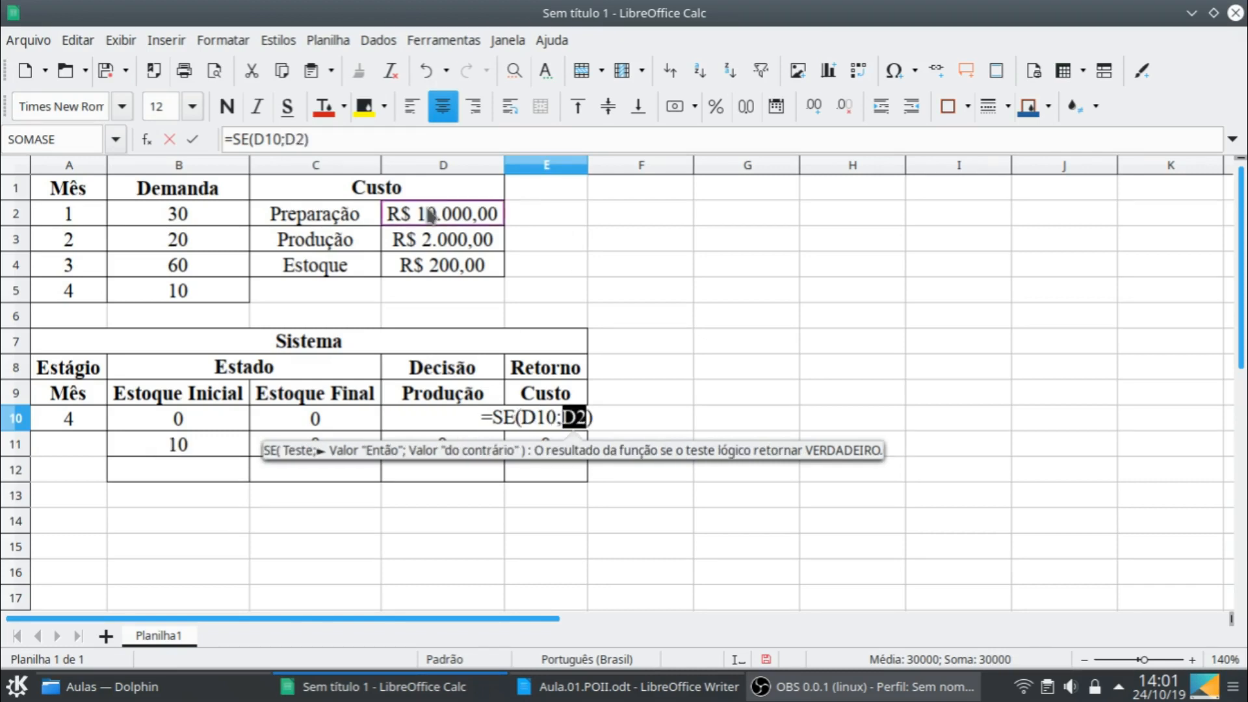
key("Return")
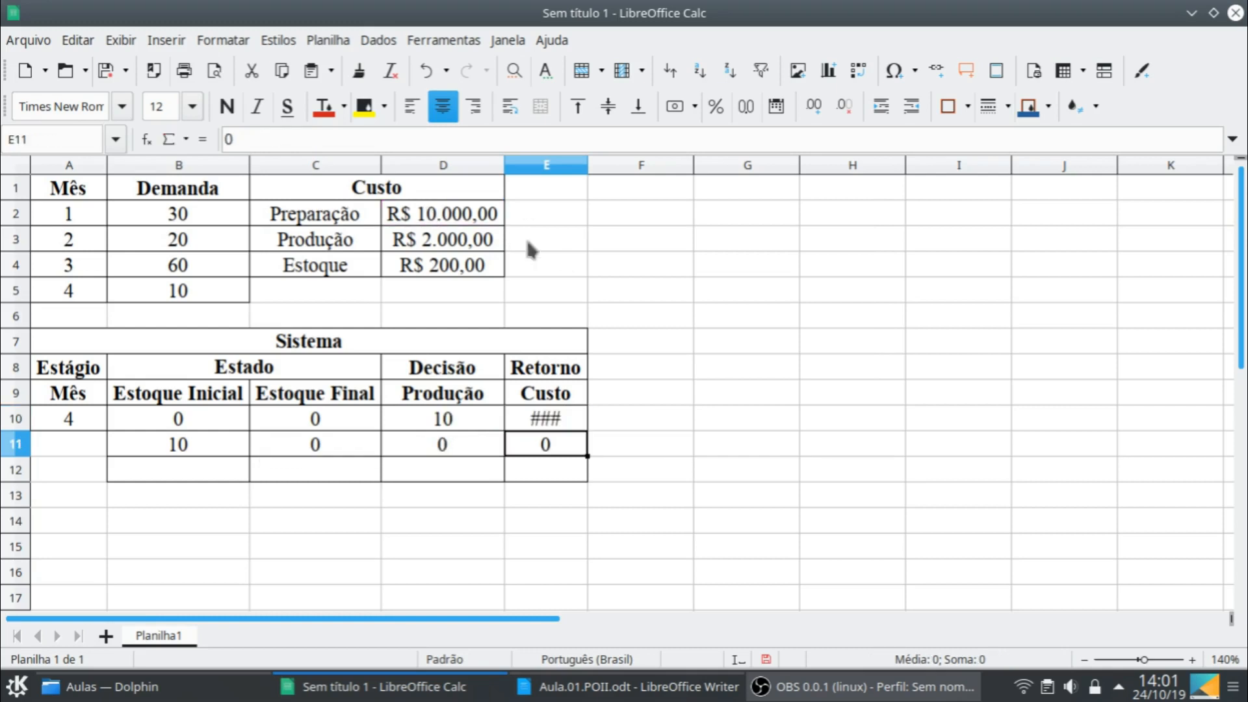
double_click(587, 169)
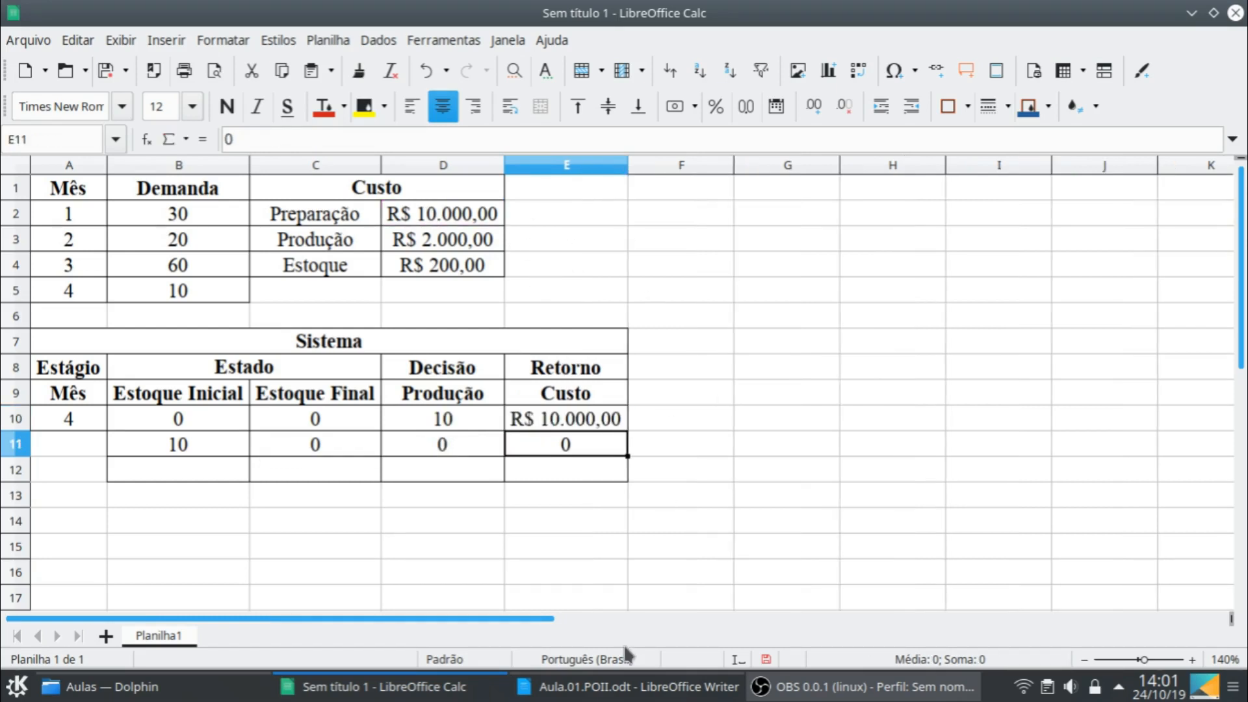
- Extend the cost formula in E10 with the production cost term +D10*$D$3, keeping the unit cost reference absolute
left_click(619, 423)
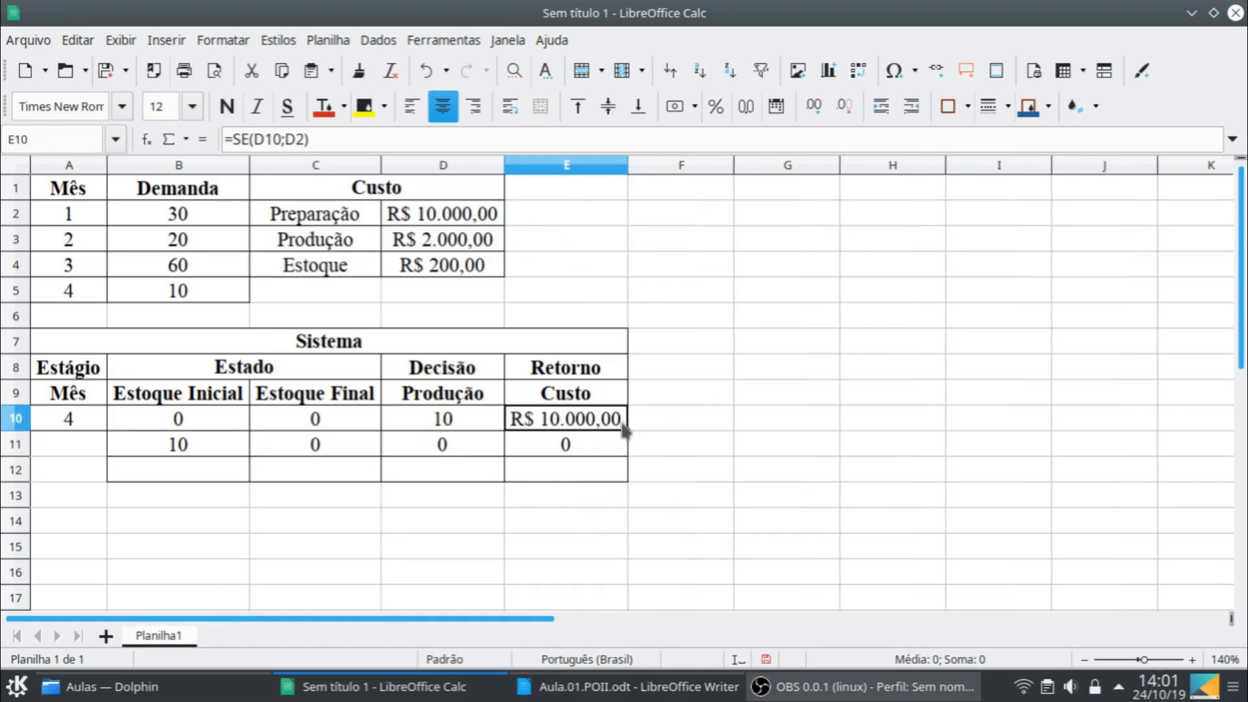
left_click(333, 140)
type("+")
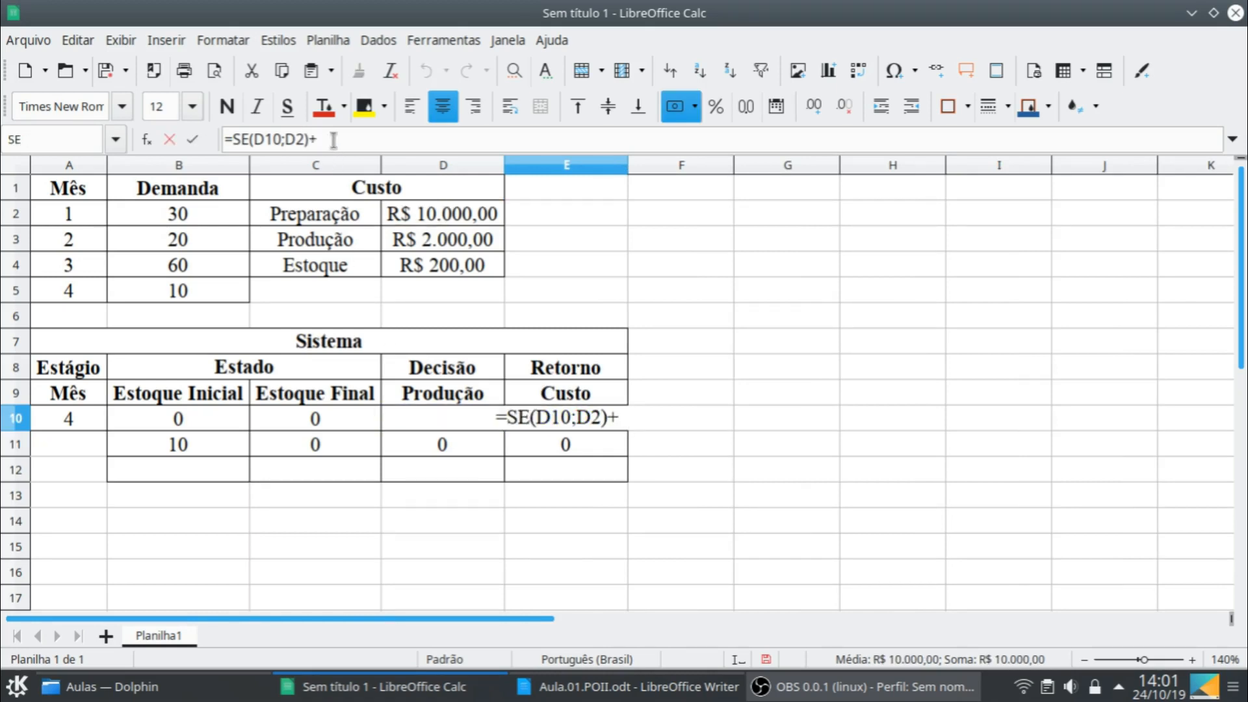
left_click(437, 423)
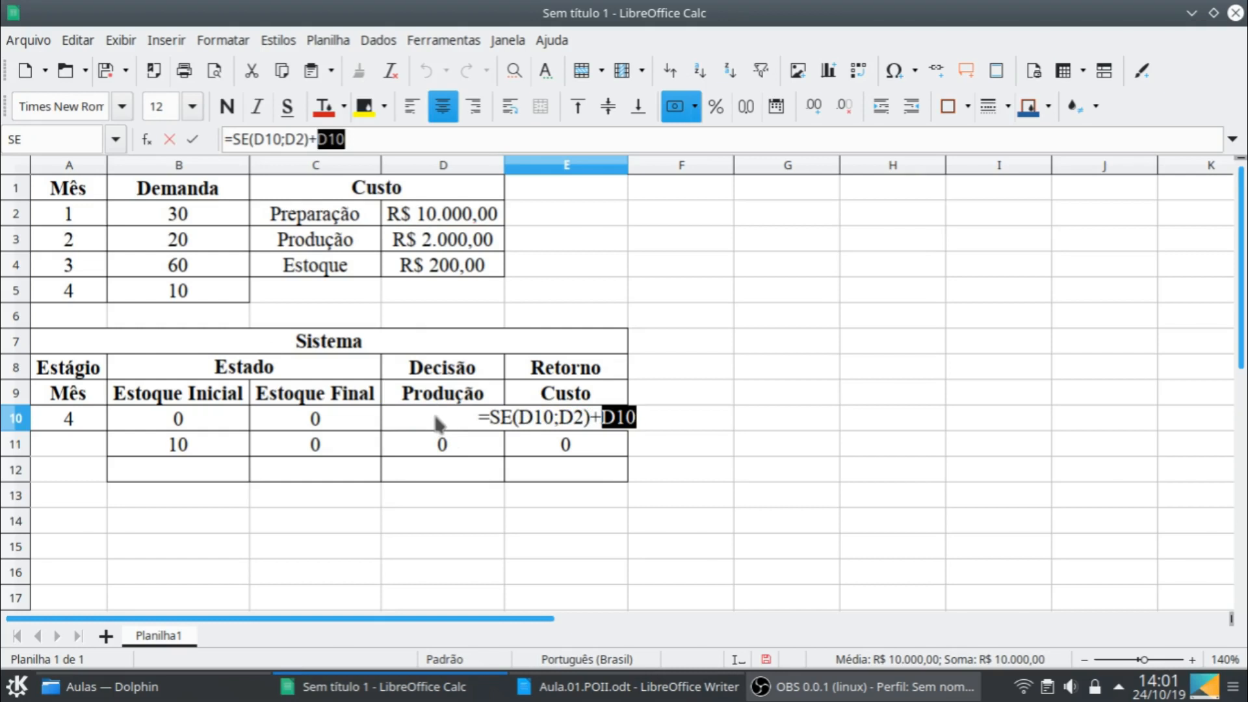
type("*")
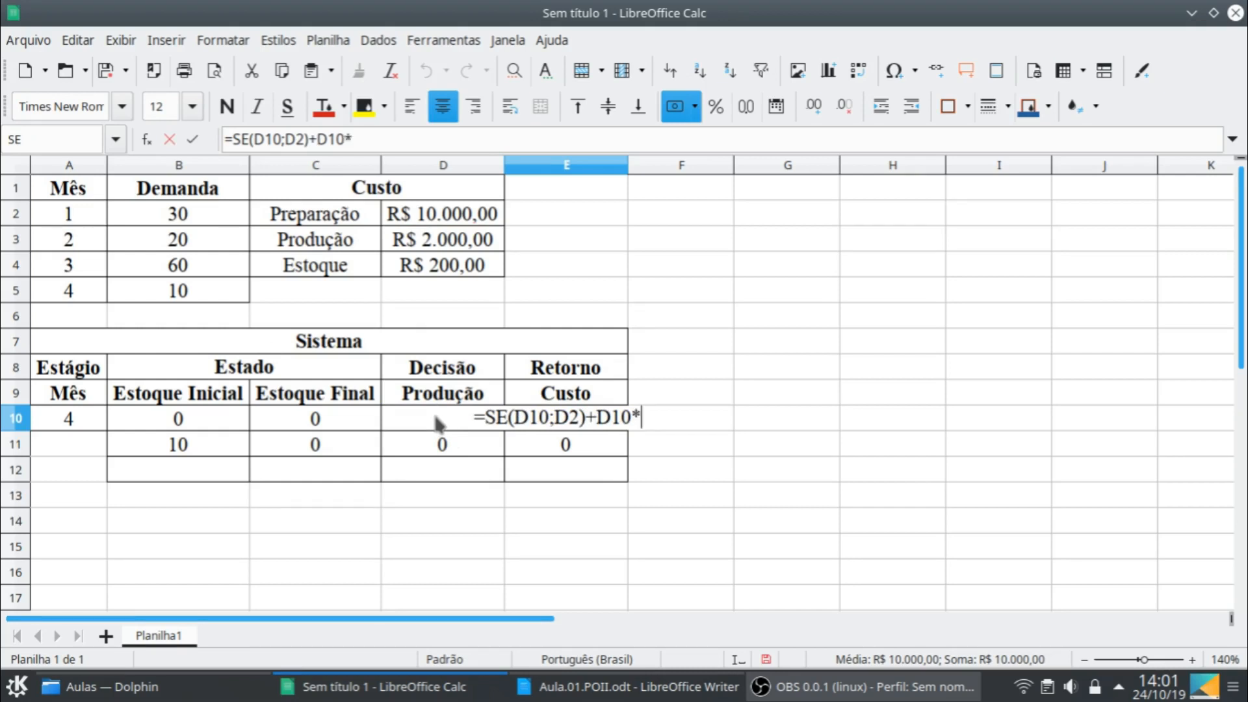
left_click(452, 242)
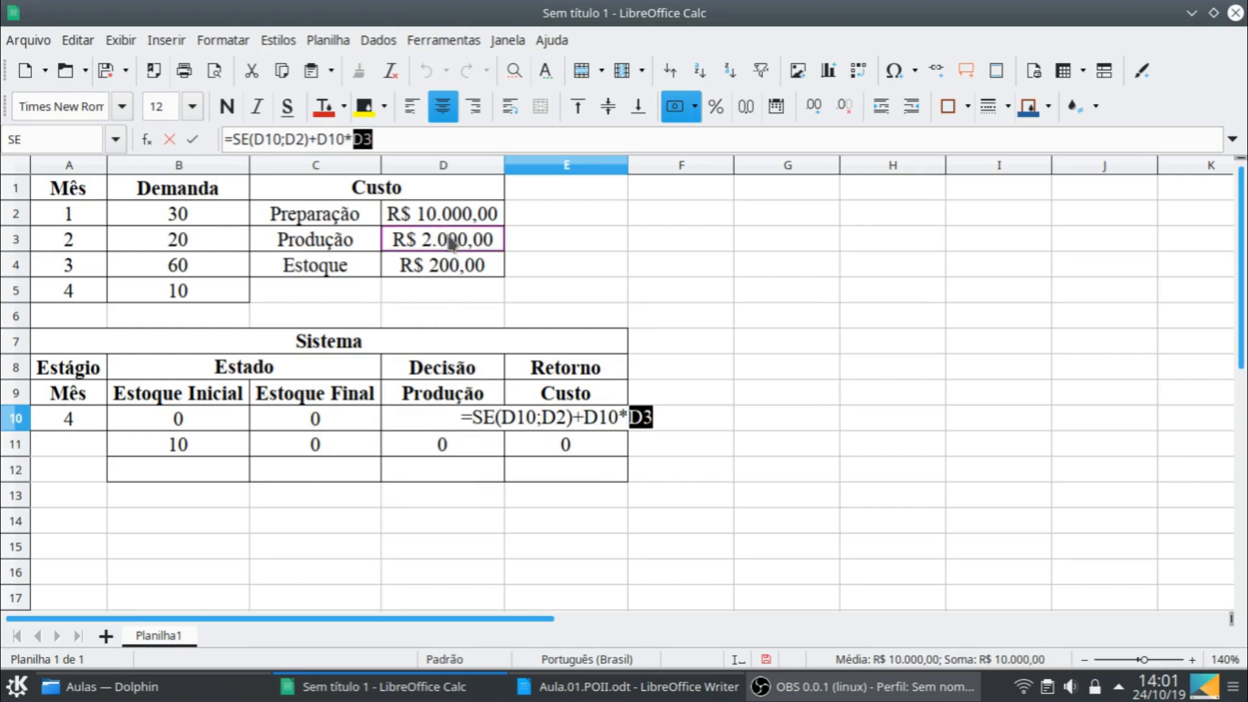
key("F4")
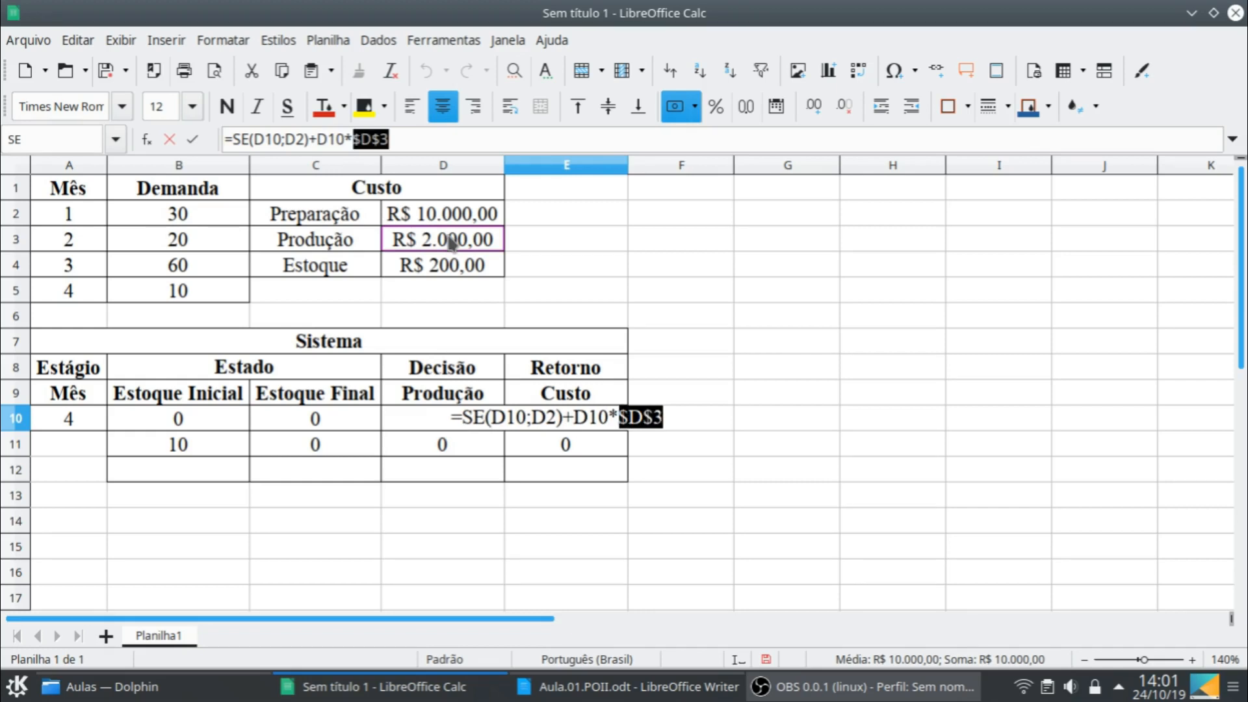
- Make the setup cost reference in E10's SE function absolute as $D$2
left_click(287, 139)
key("shift+Right")
key("shift+Right")
key("shift+Right")
key("shift+Right")
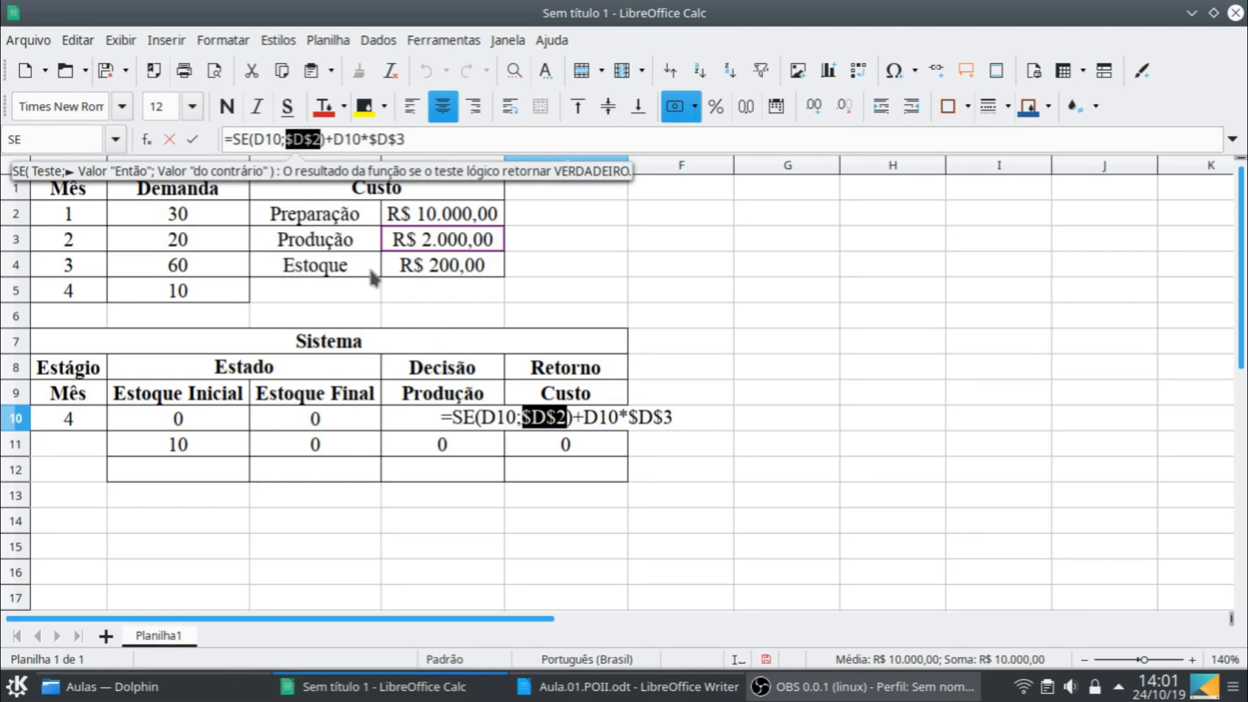
key("F4")
- Complete the cost formula in E10 with the storage cost term +C10*$D$4, keeping the storage cost reference absolute
left_click(416, 133)
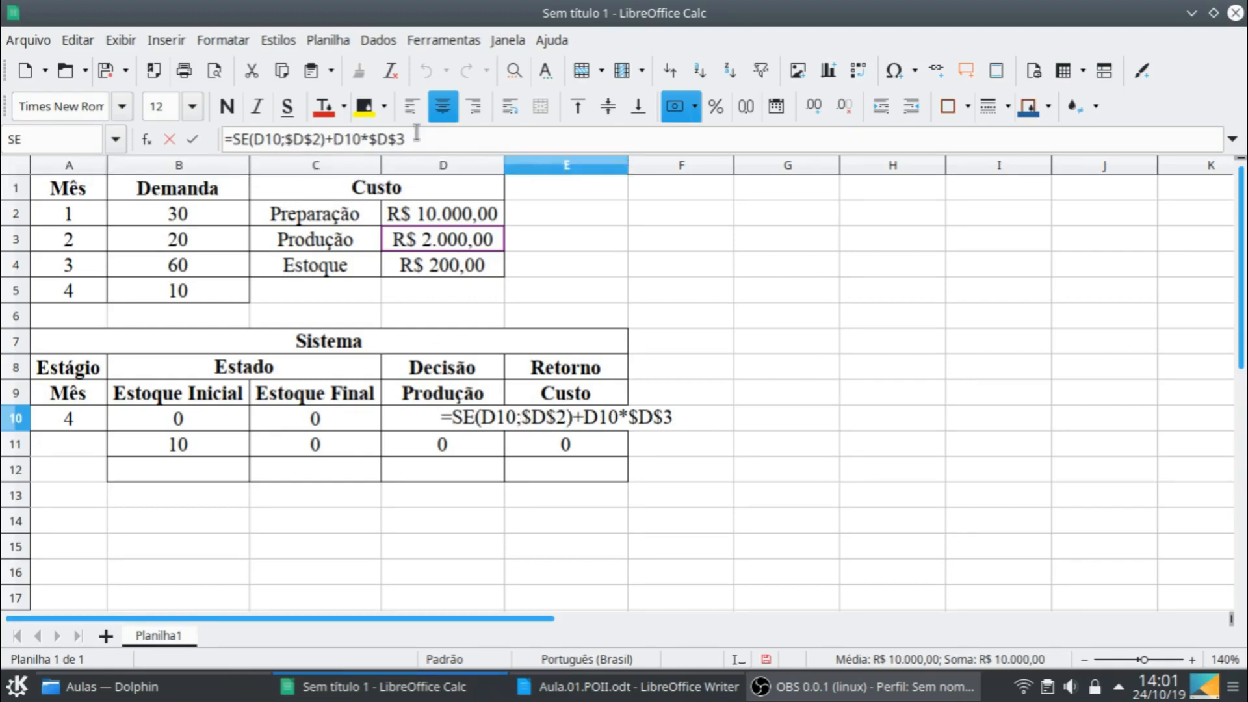
type("+")
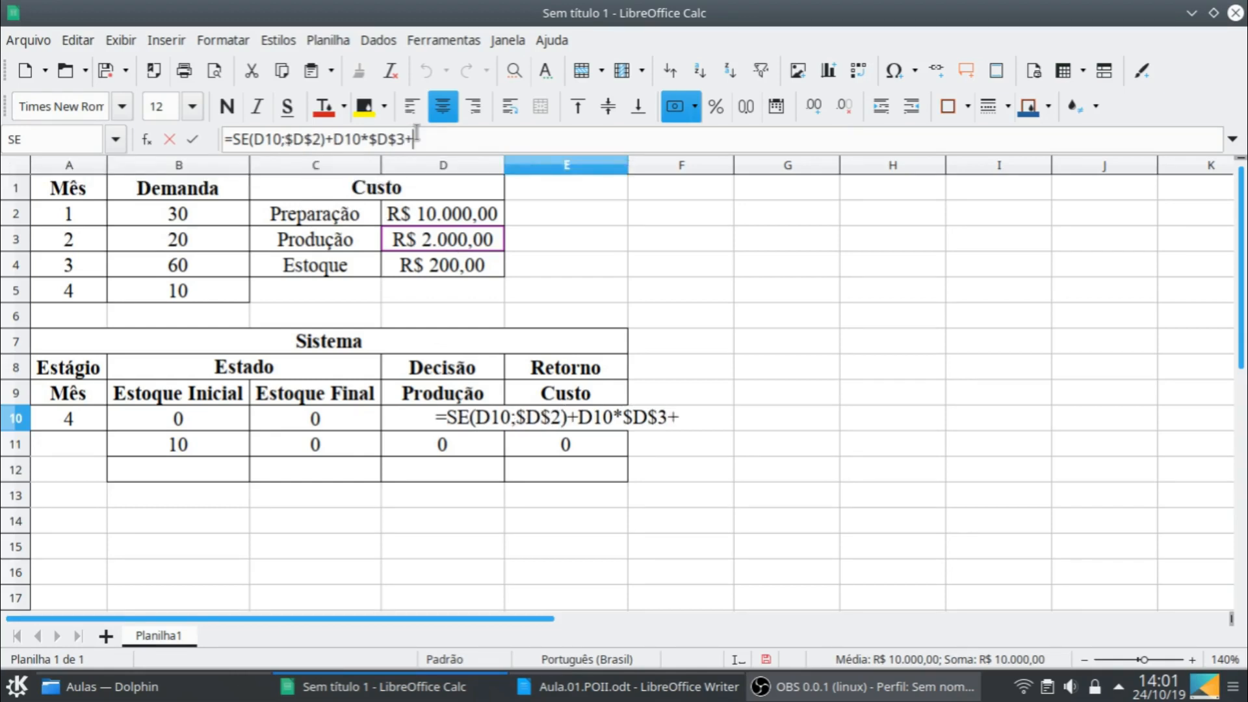
left_click(324, 419)
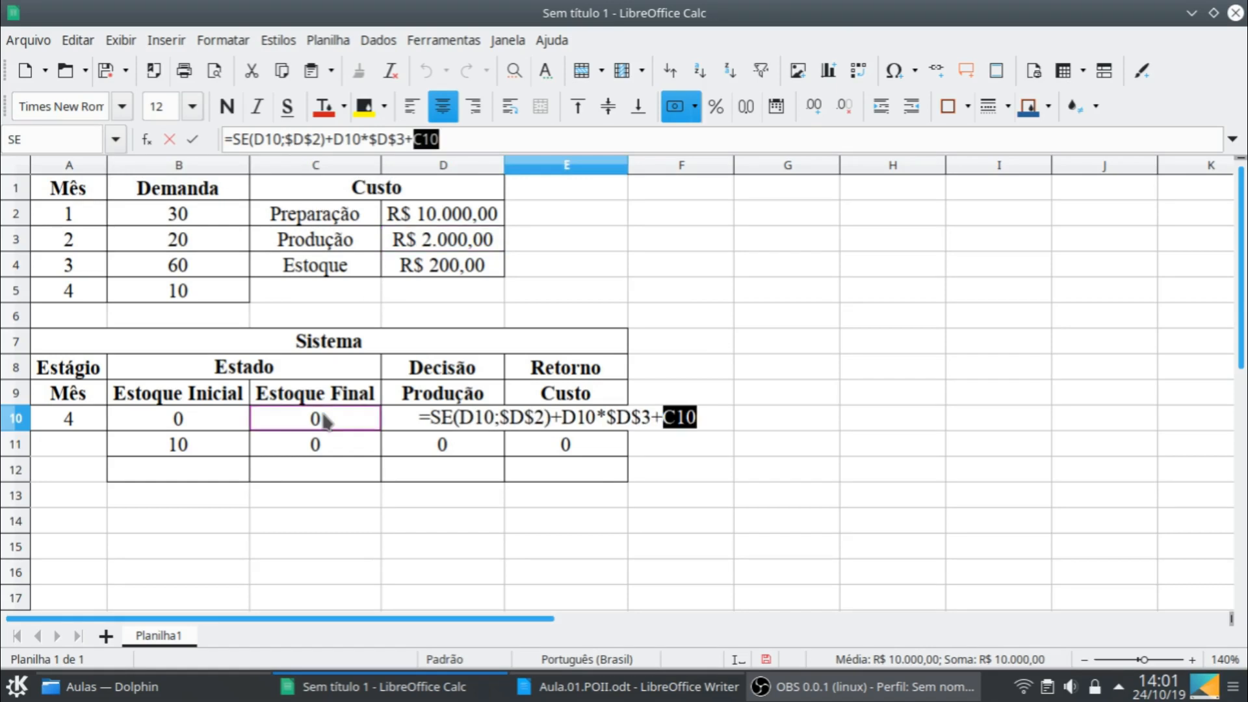
type("*")
left_click(441, 266)
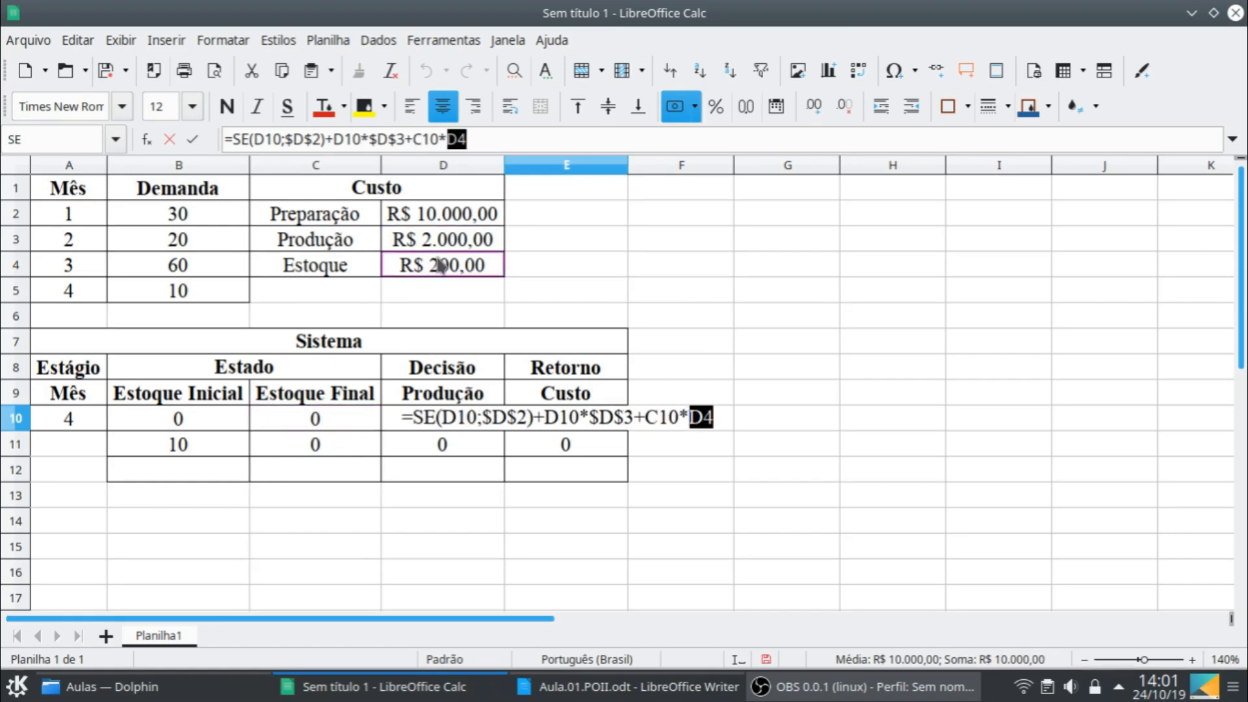
key("F4")
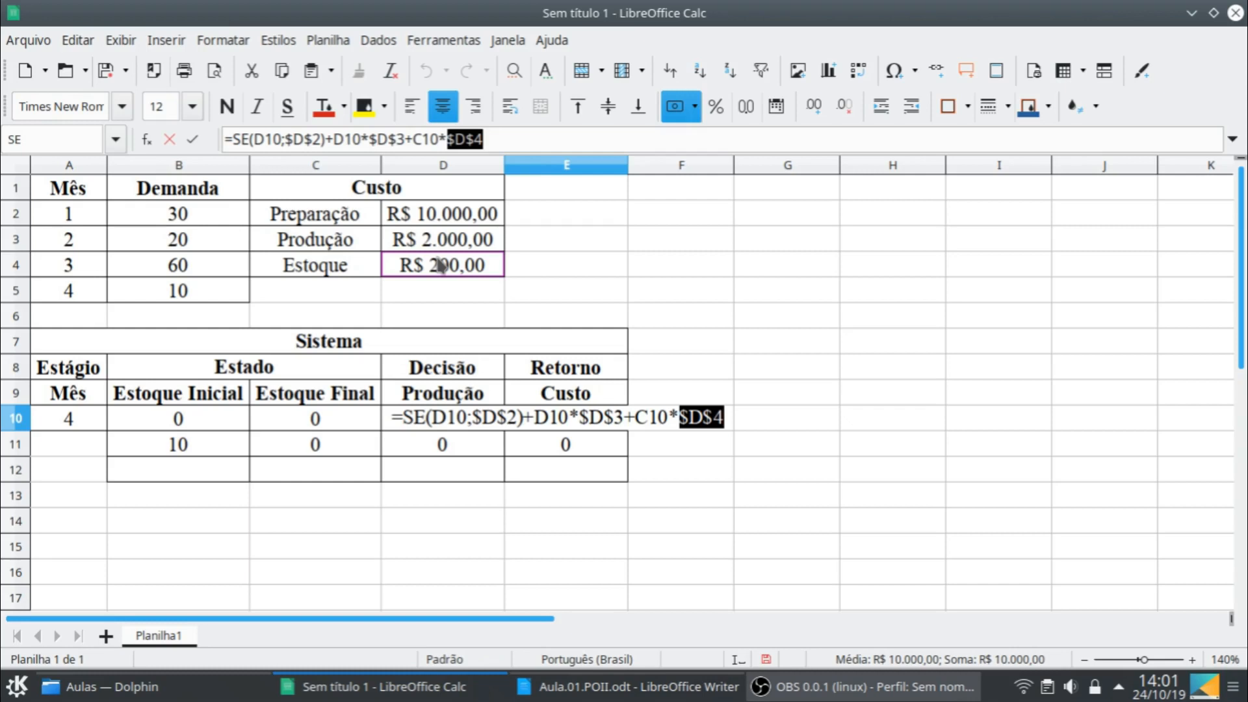
key("Return")
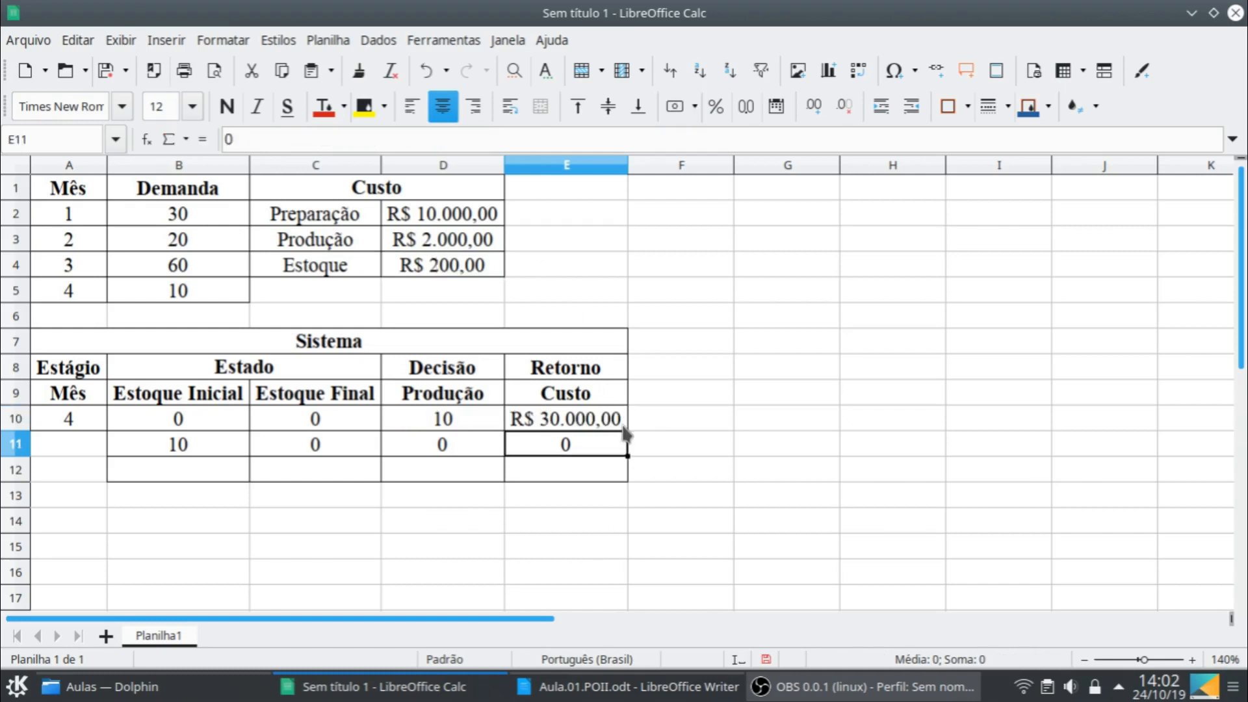
- Copy the final stock formula from C10 and the cost formula from E10 down to row 11
left_click(371, 420)
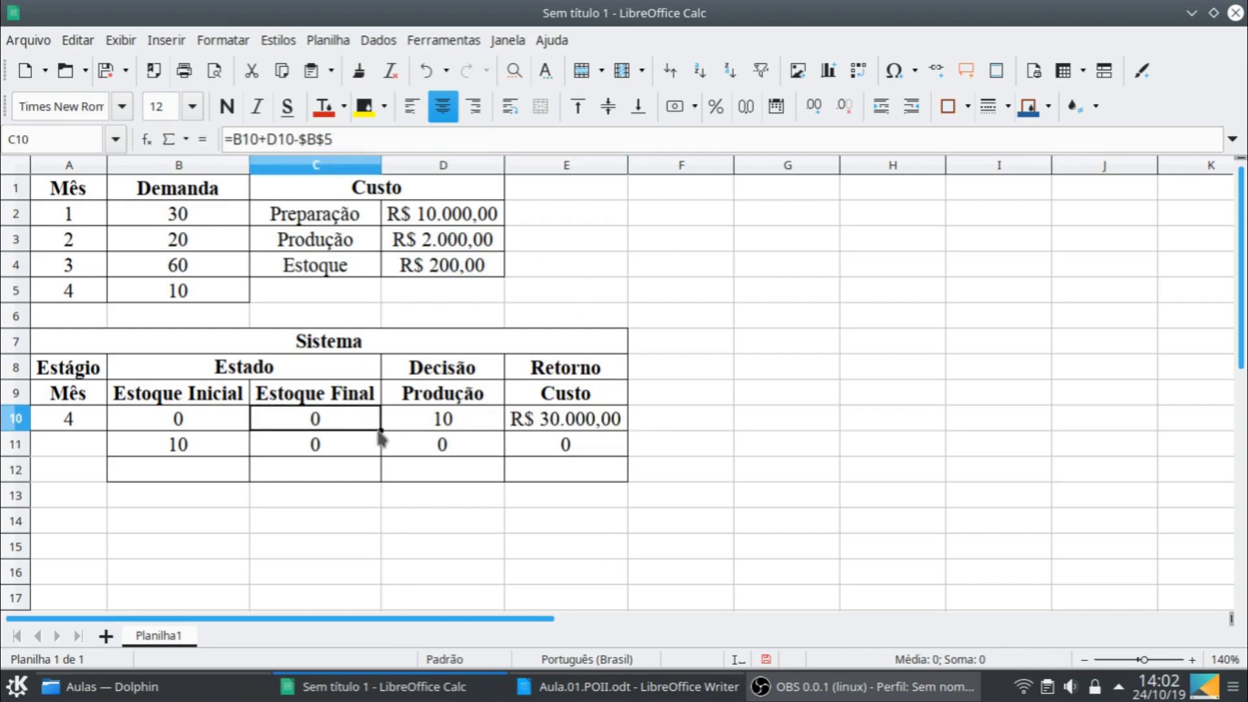
left_click_drag(379, 430, 379, 456)
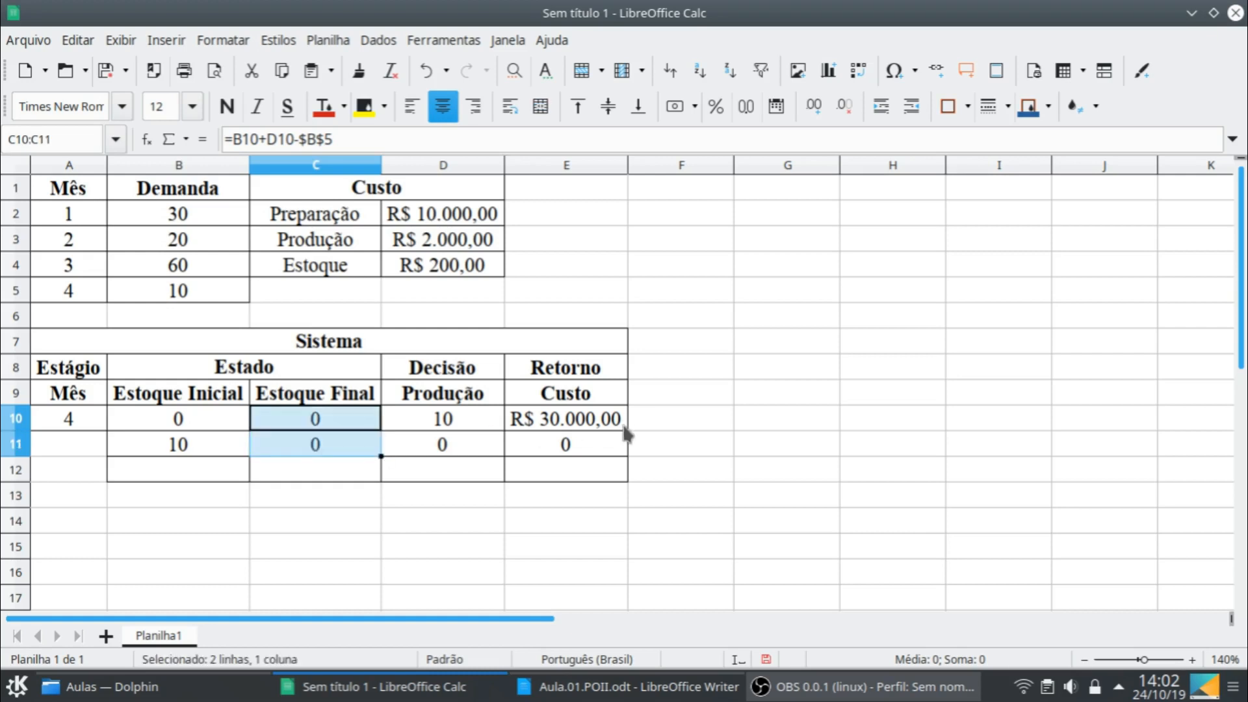
left_click(624, 428)
left_click_drag(626, 430, 628, 455)
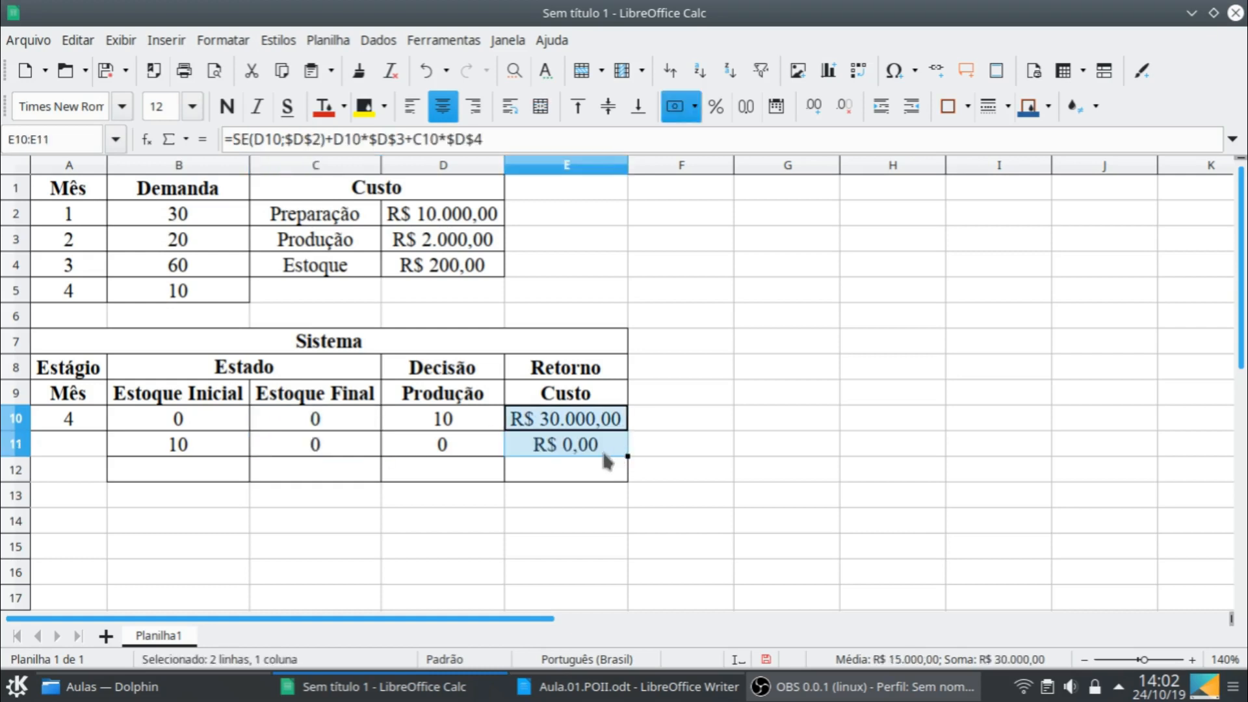
left_click(596, 454)
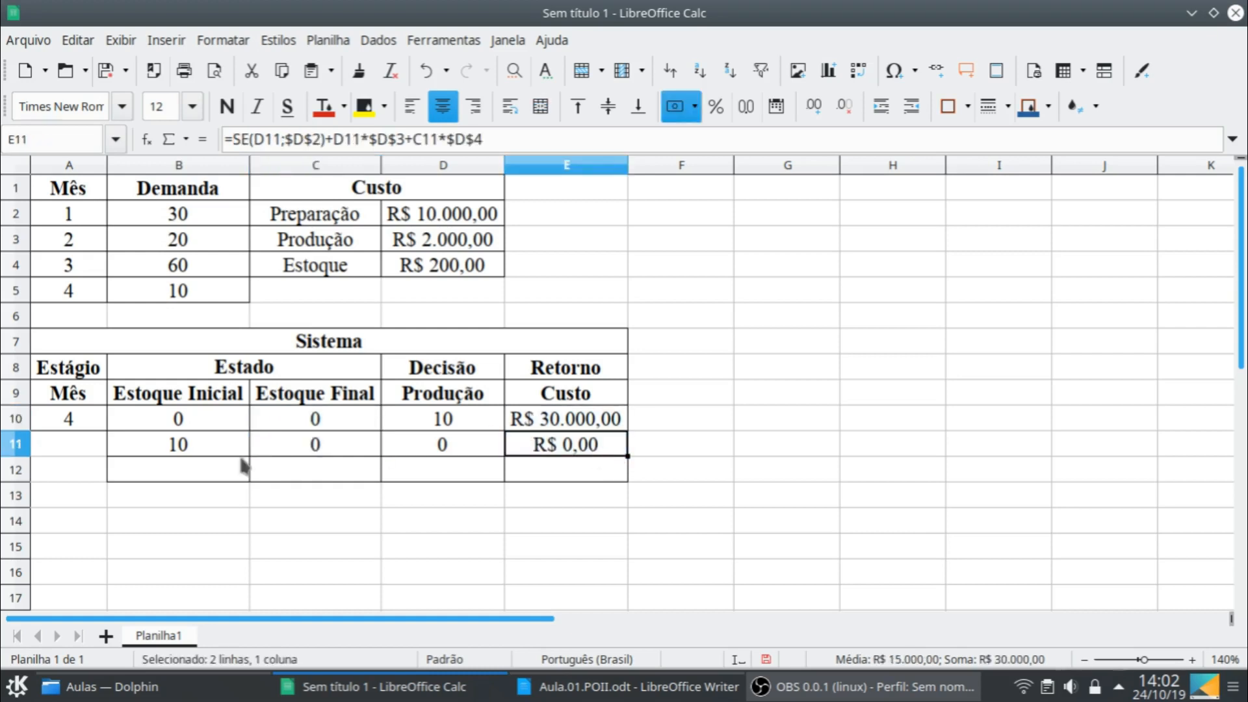
- Merge and centre cells A10:A11 so that month 4 spans both state rows
left_click(192, 446)
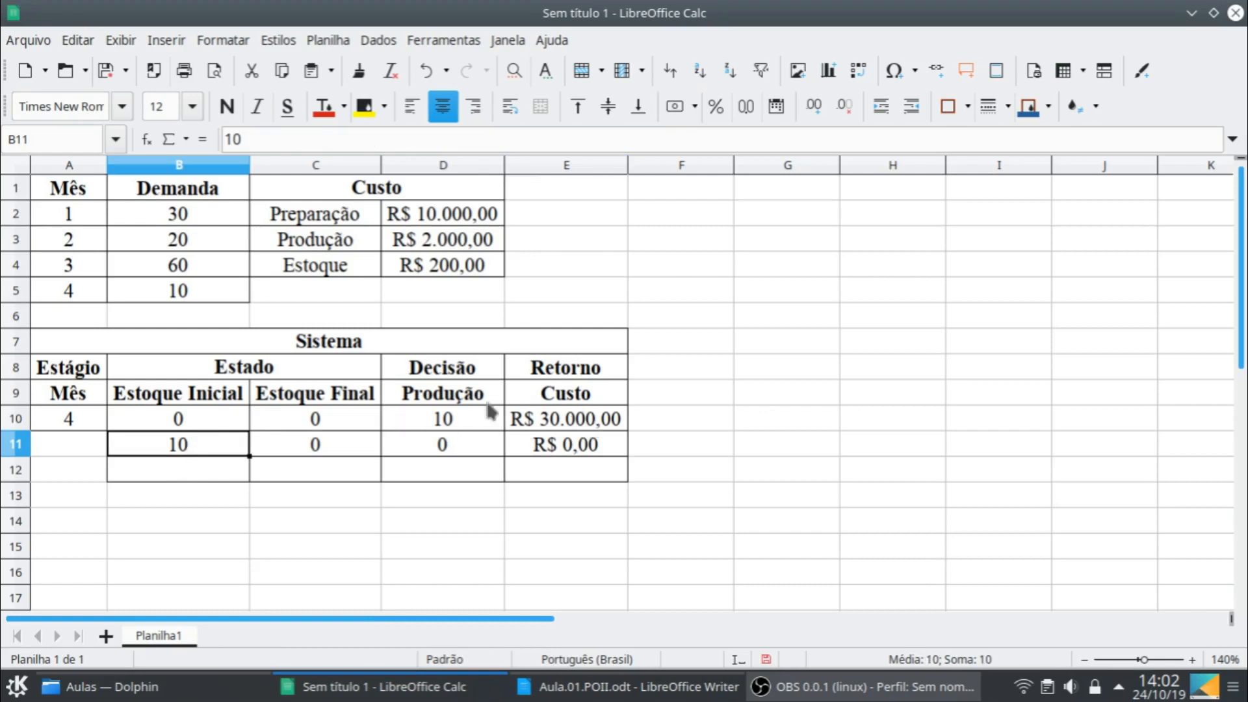
left_click(98, 426)
left_click_drag(98, 426, 98, 448)
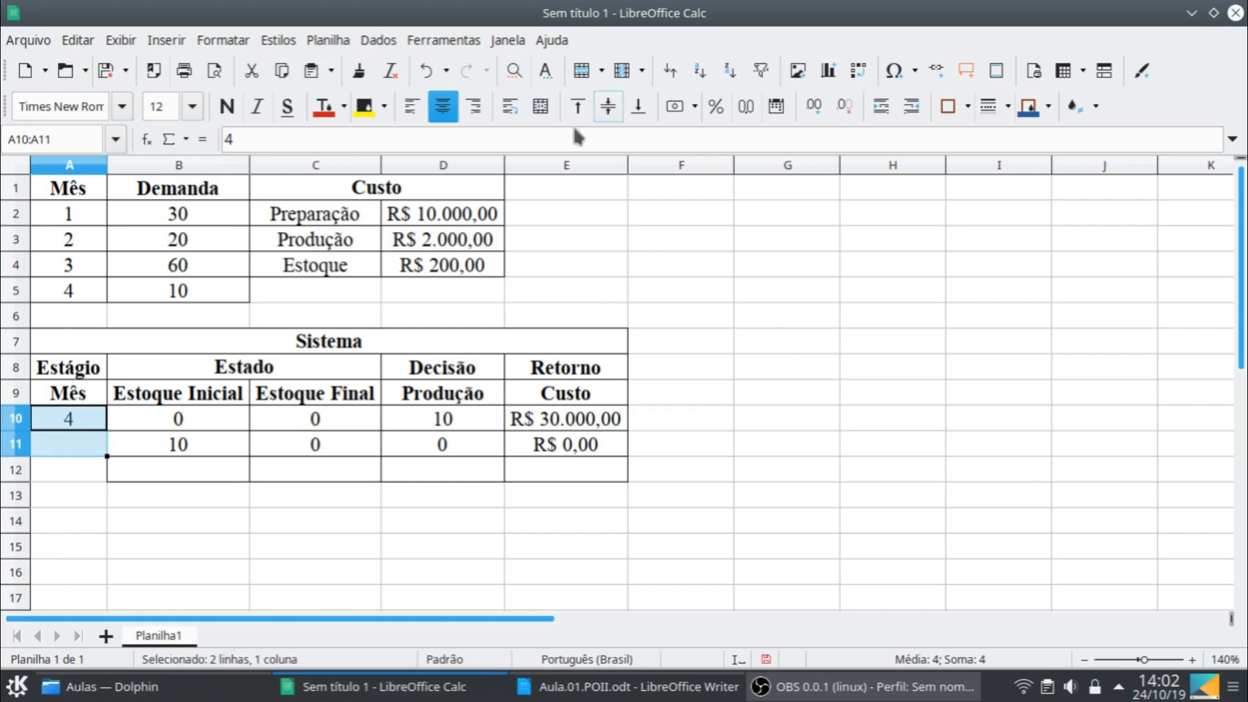
left_click(539, 111)
left_click(582, 426)
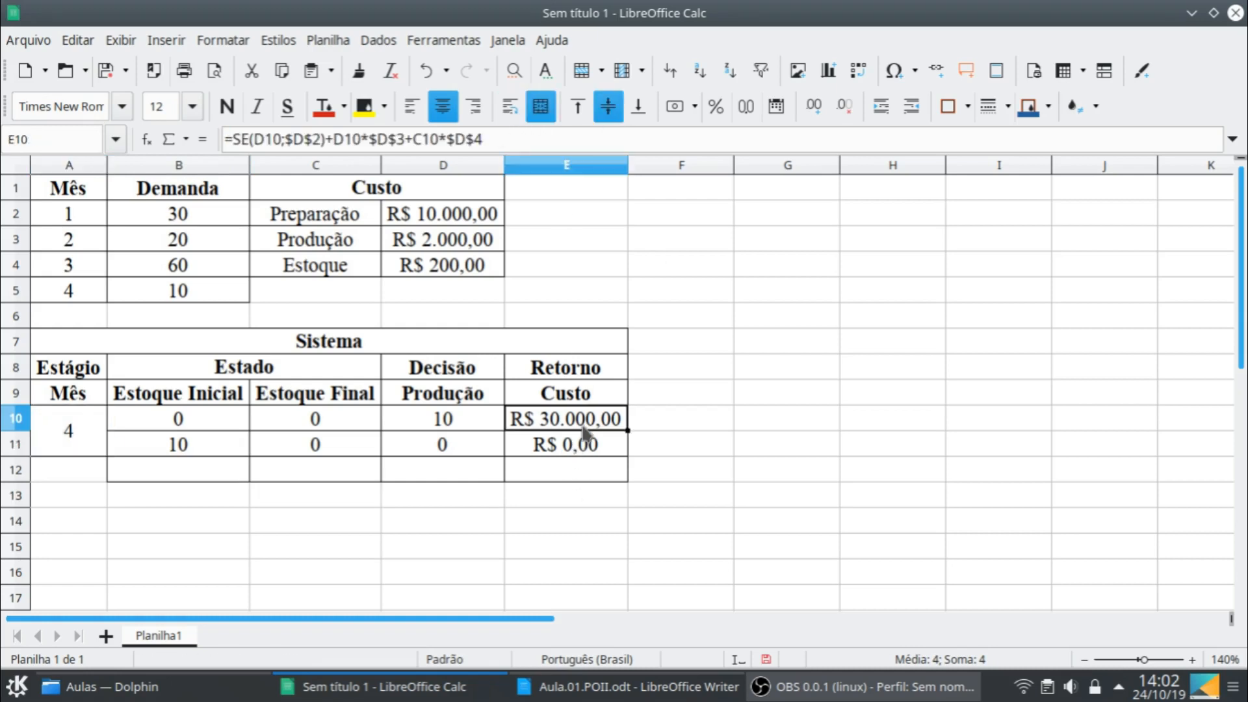
- Test the formulas in row 11 with a production of 1 in D11 and restore the production to 0
left_click(607, 445)
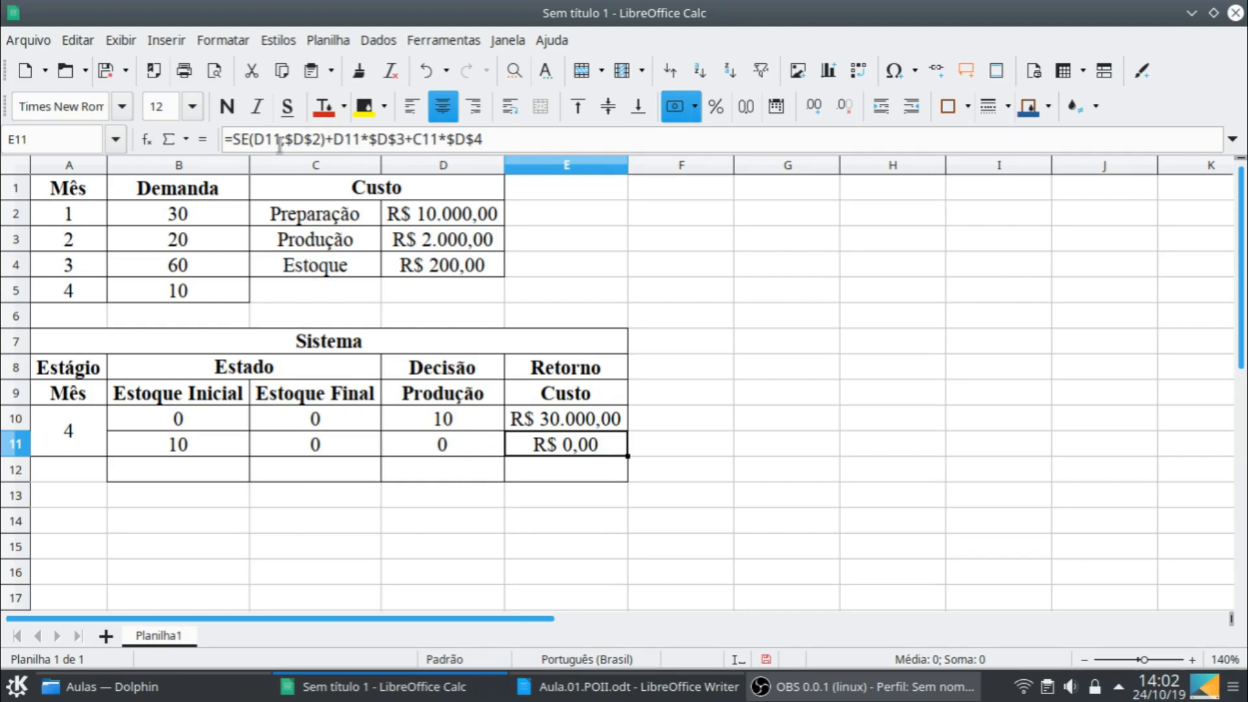
left_click(450, 447)
type("1")
key("Return")
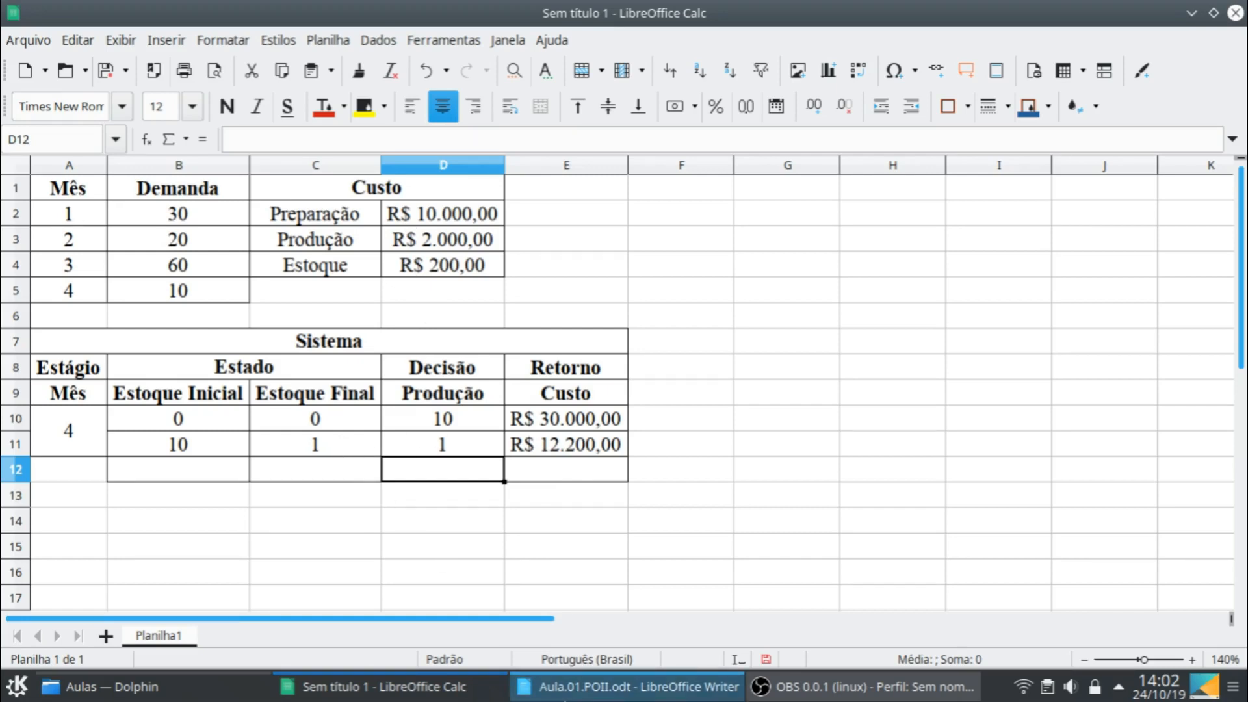
left_click(459, 448)
type("0")
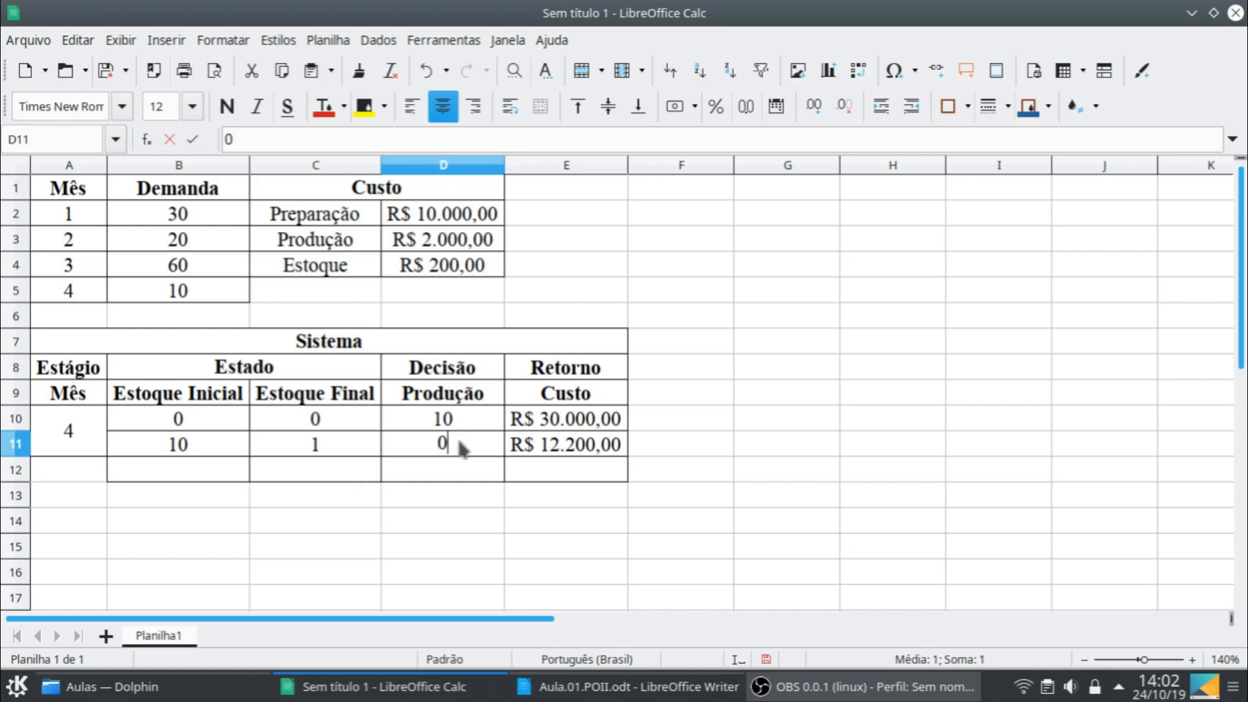
key("Return")
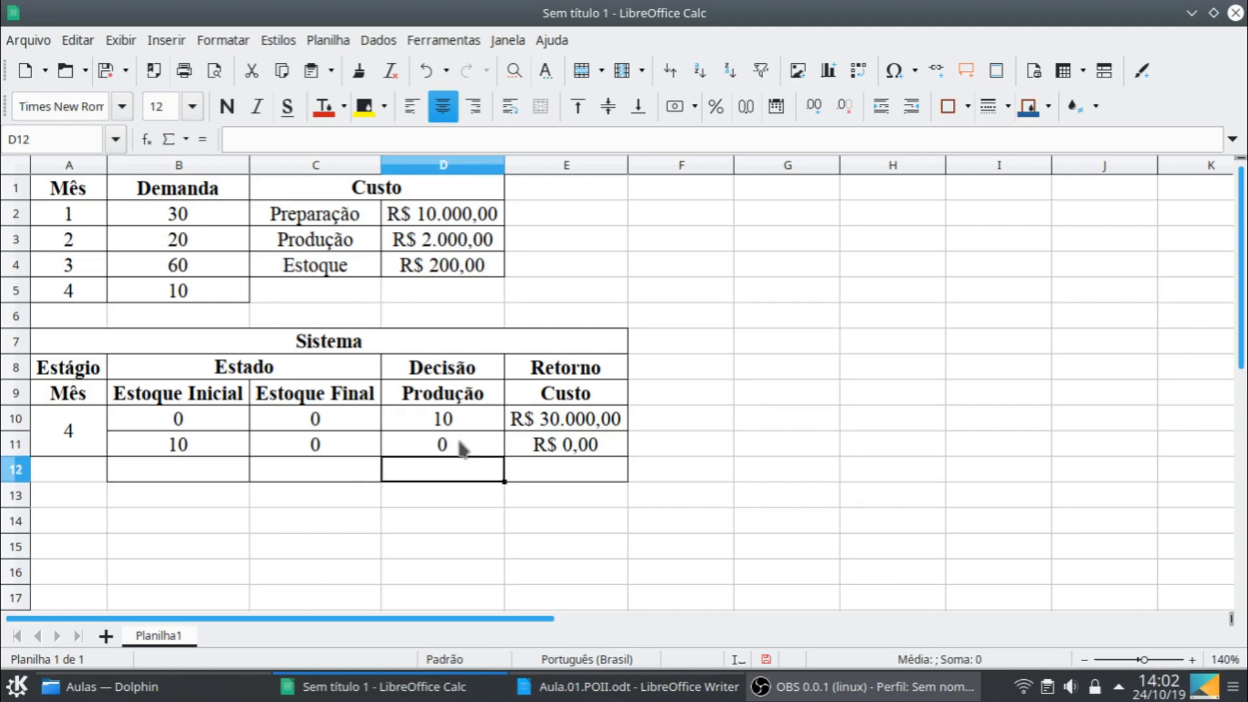
- Merge and centre cells G8:I8 and enter the heading "Mês 1" there
left_click(784, 344)
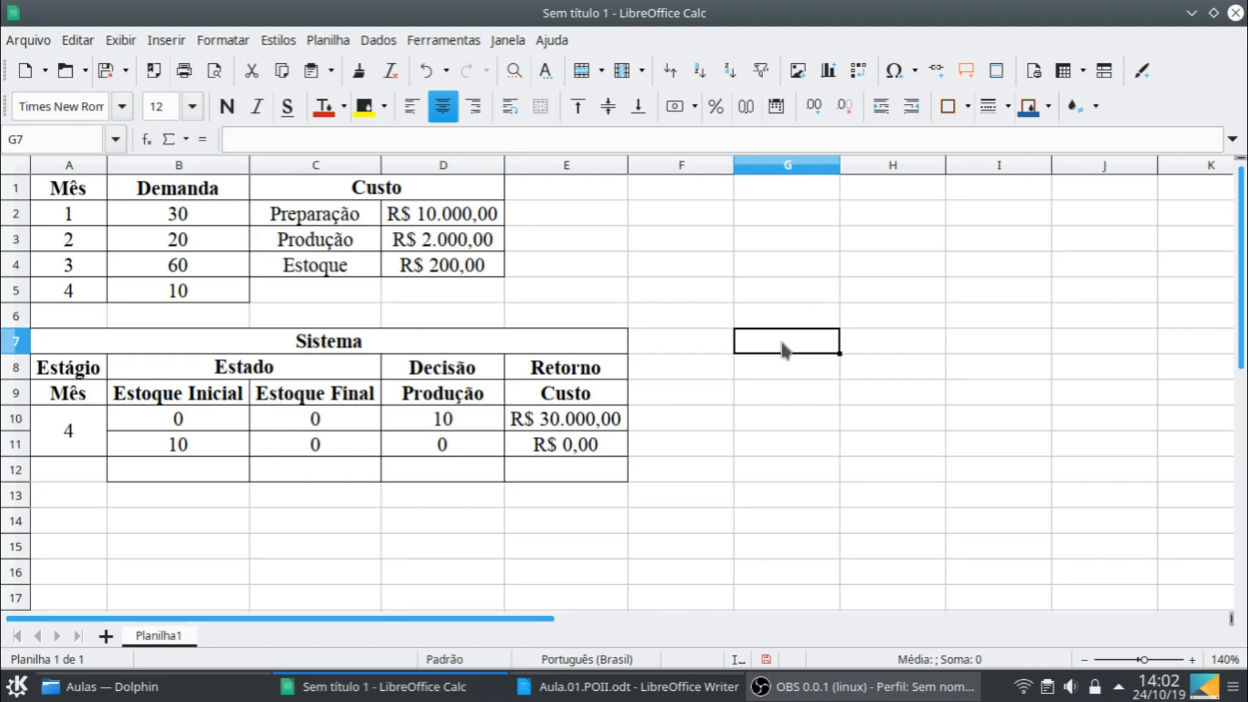
left_click(786, 386)
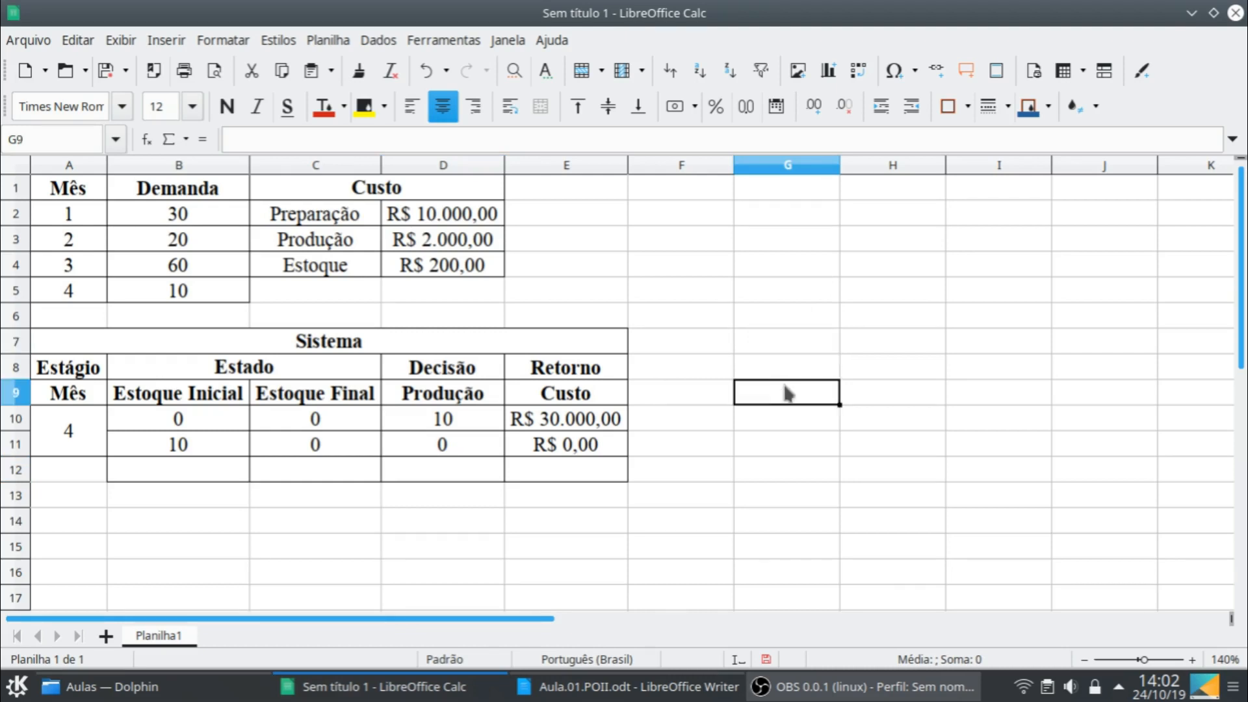
left_click(799, 370)
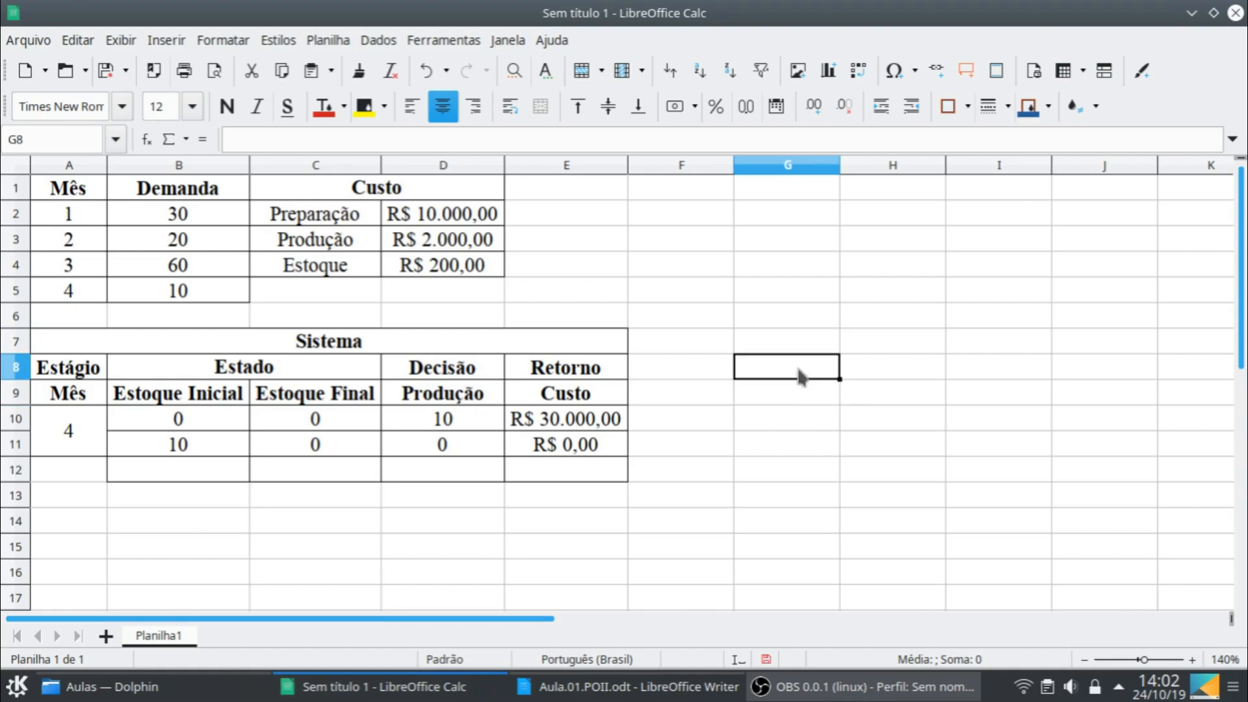
left_click(962, 372, "shift")
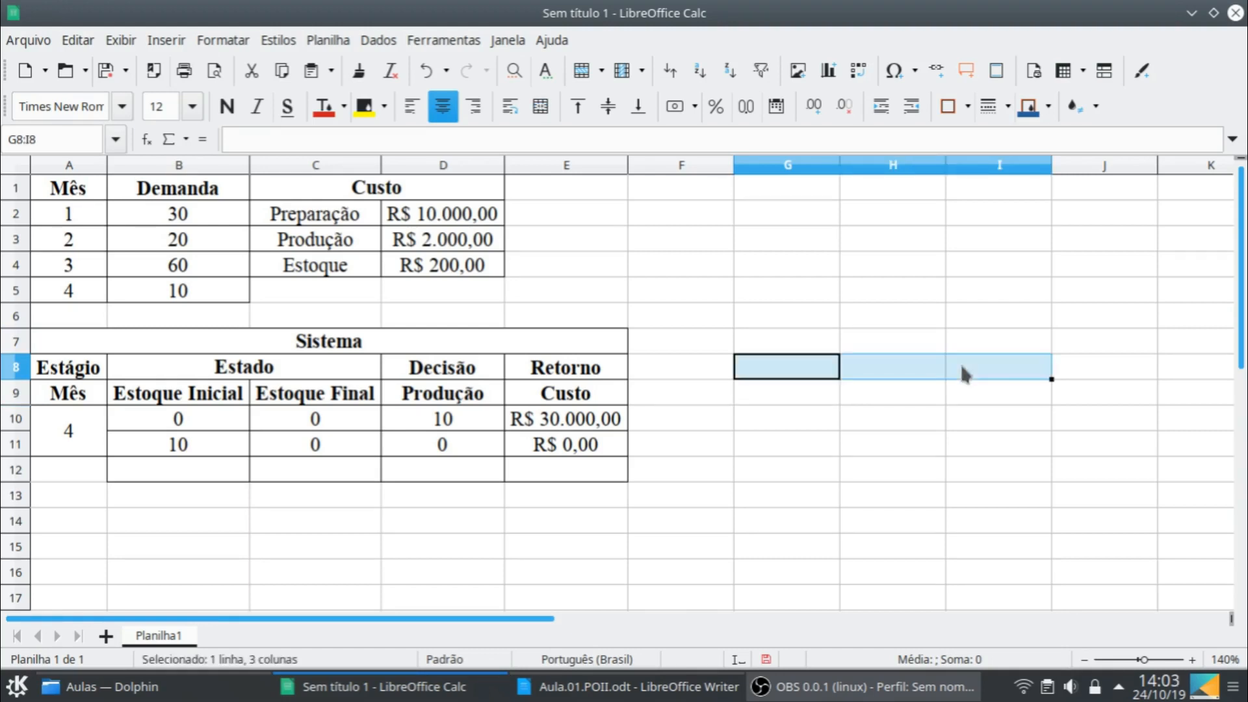
left_click(540, 106)
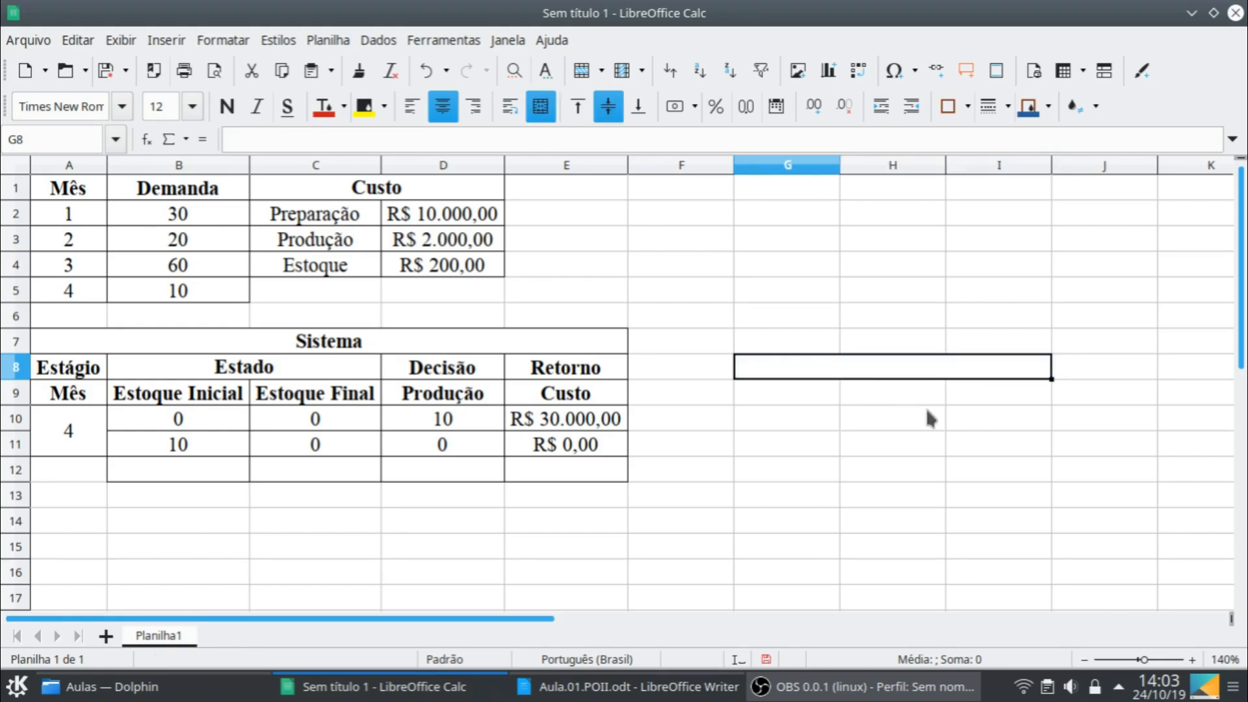
type("Mês 1")
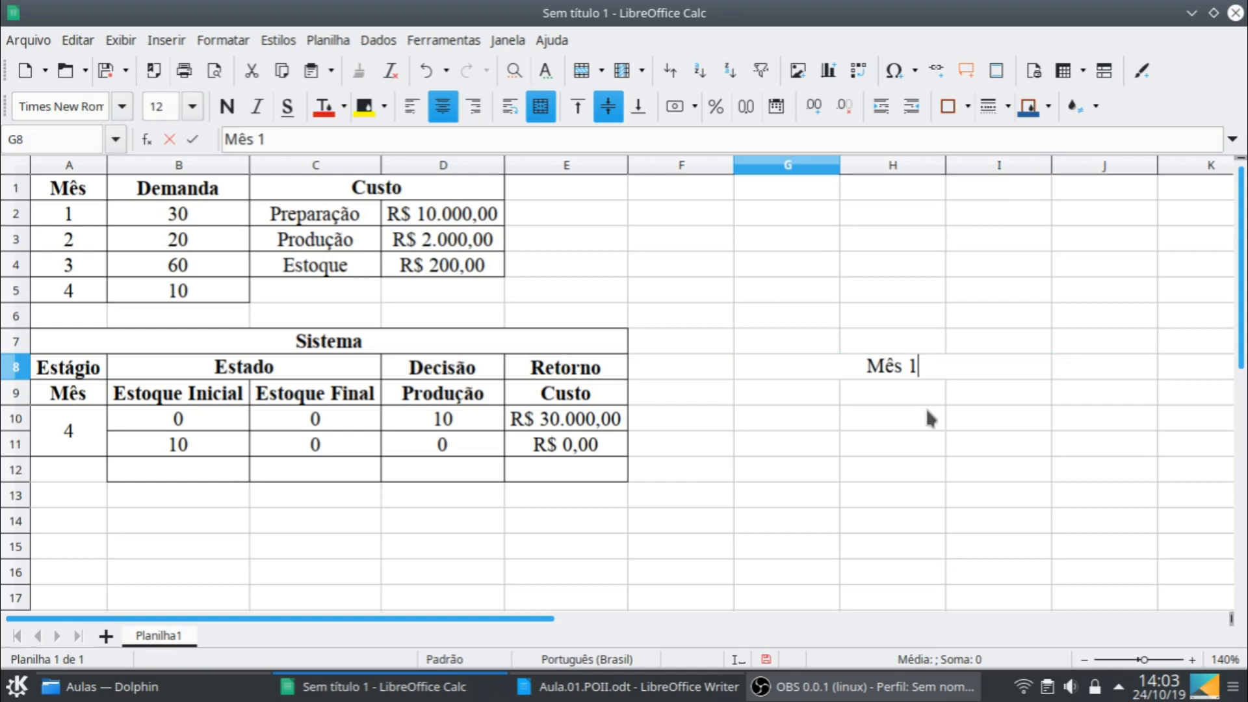
key("Return")
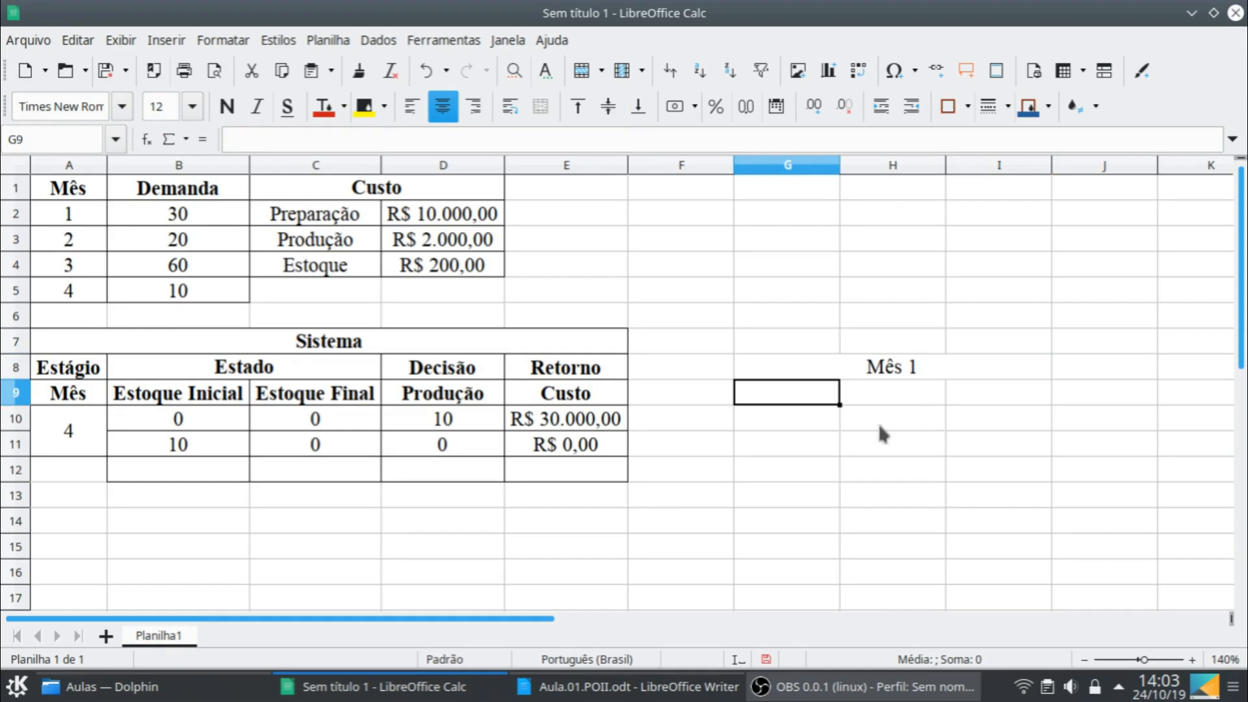
- Enter the Mês 1 sub-headings e0, d1(e0) and r1(d1) in cells G9, H9 and I9
type("e0")
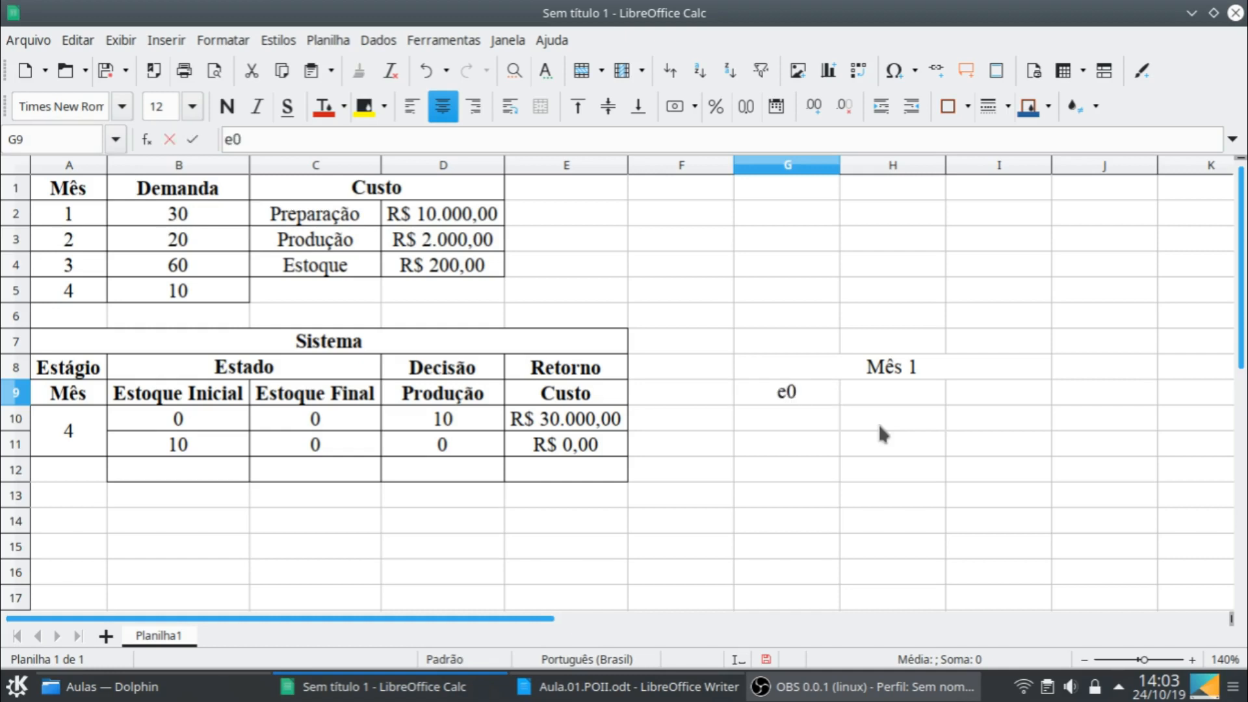
key("Tab")
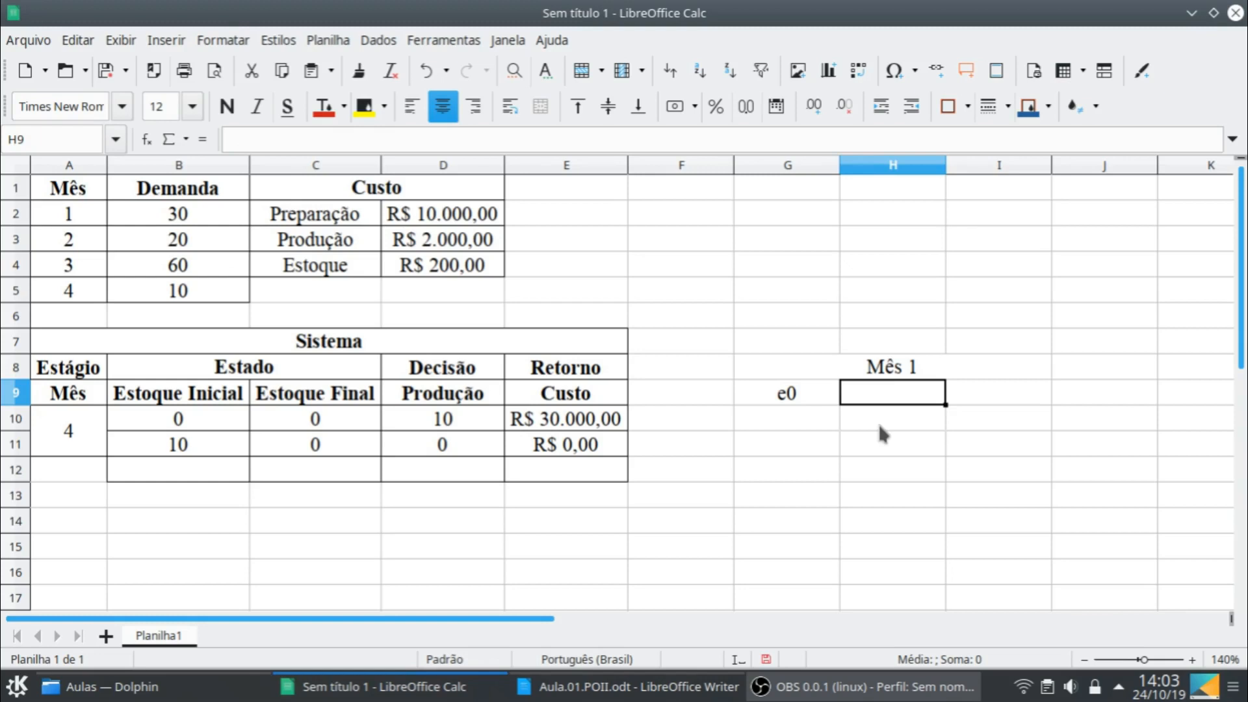
type("d1")
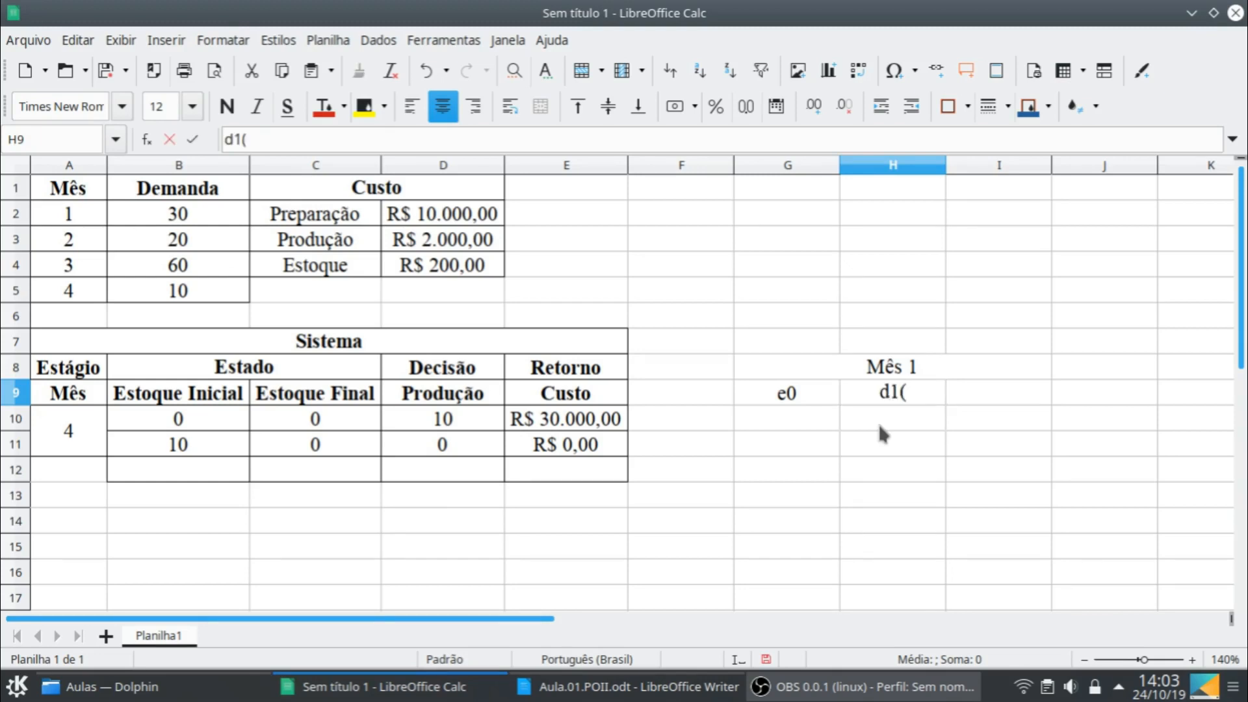
type("(e0)")
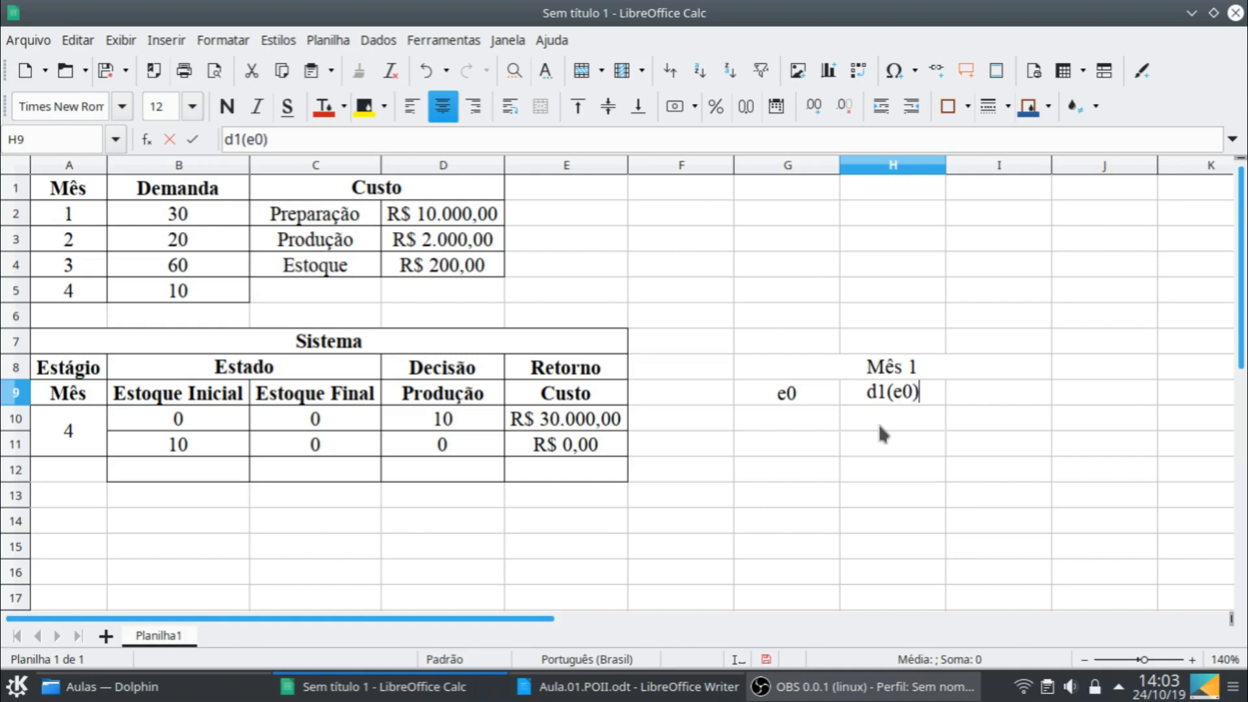
key("Tab")
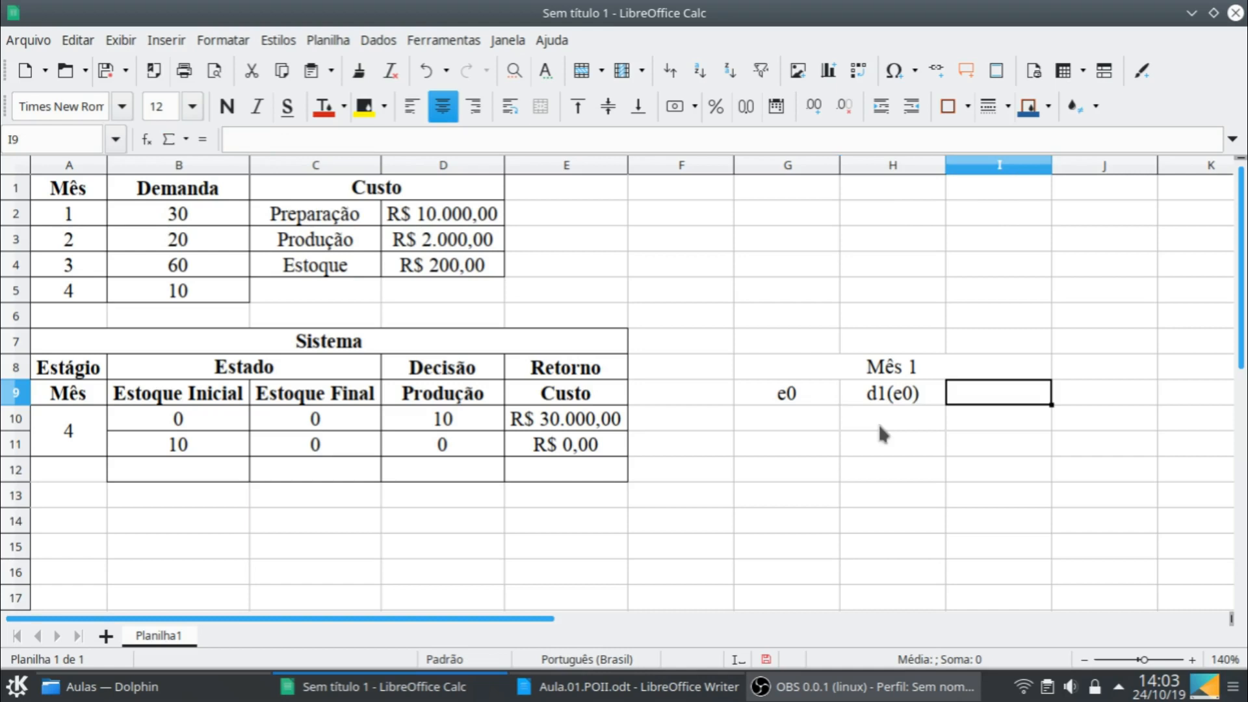
type("r1")
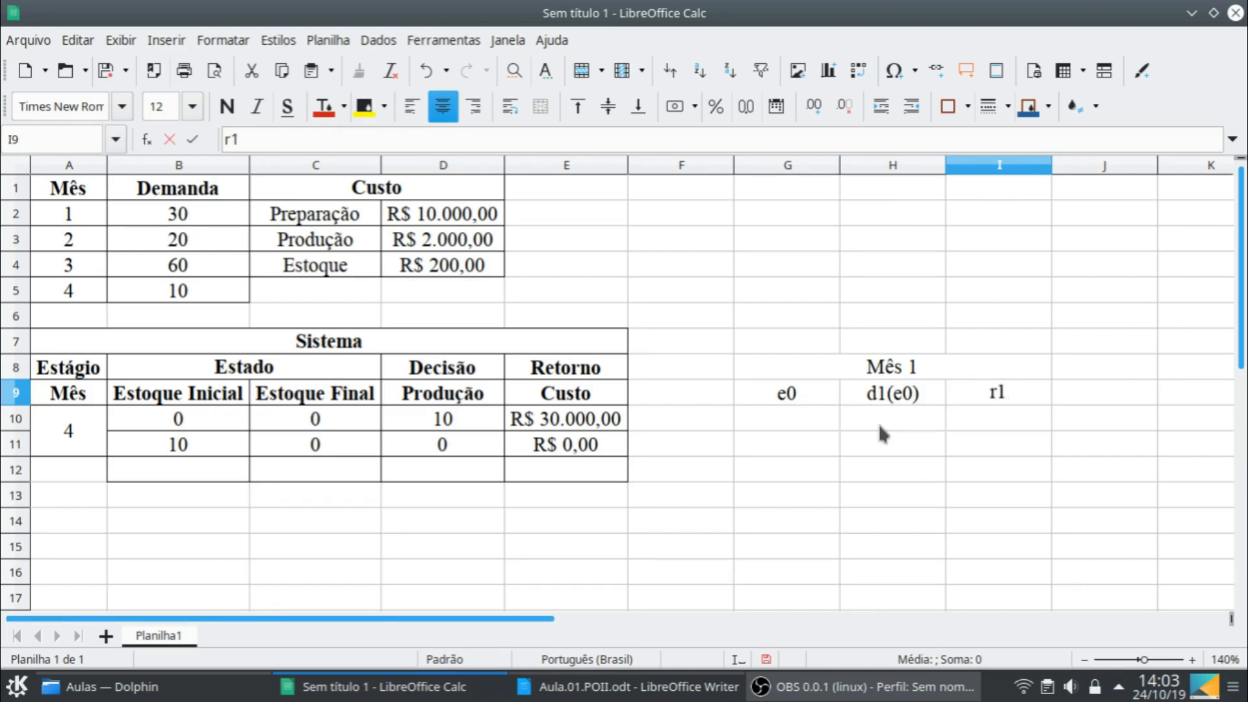
type("(d1")
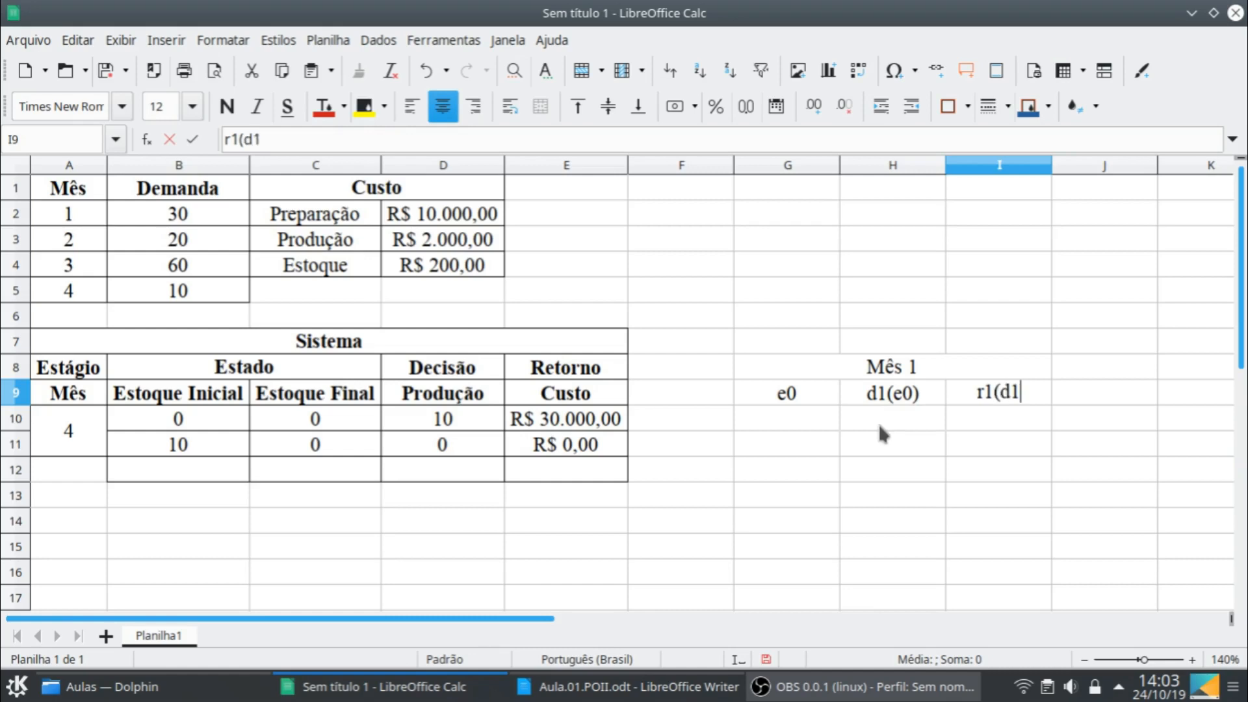
type(")")
key("Return")
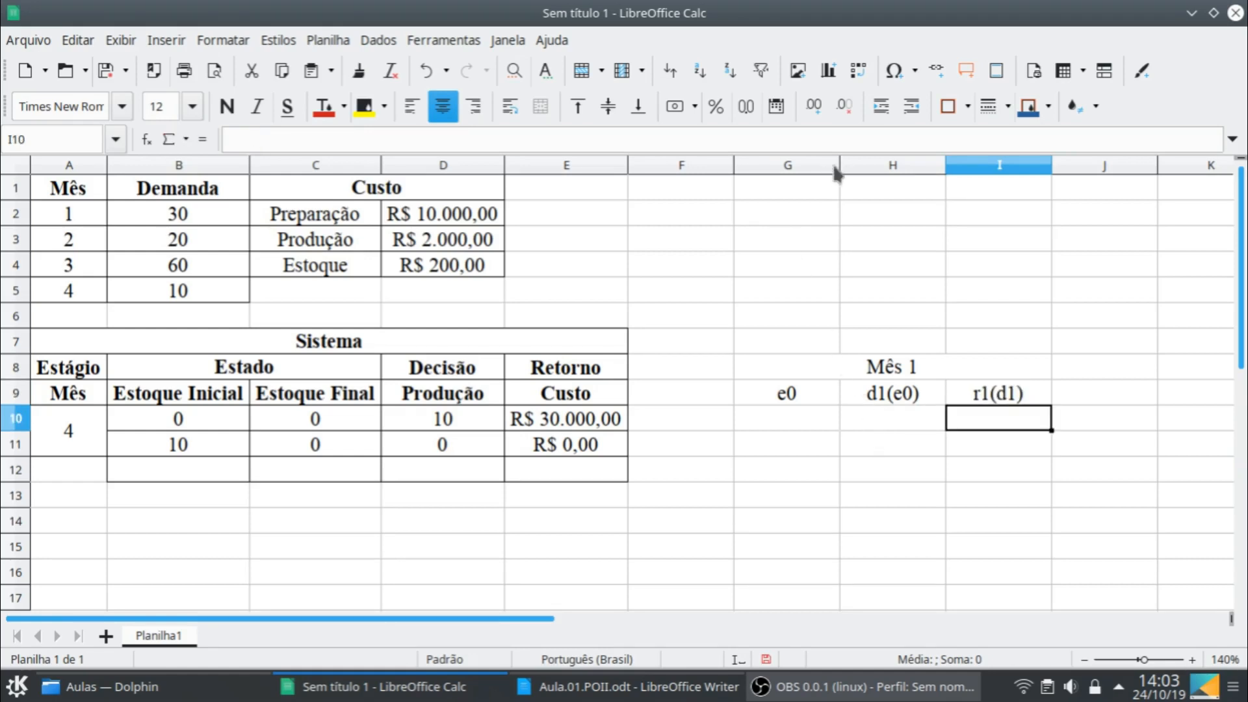
- Make the Mês 1 headings in G8:I9 bold
left_click(825, 370)
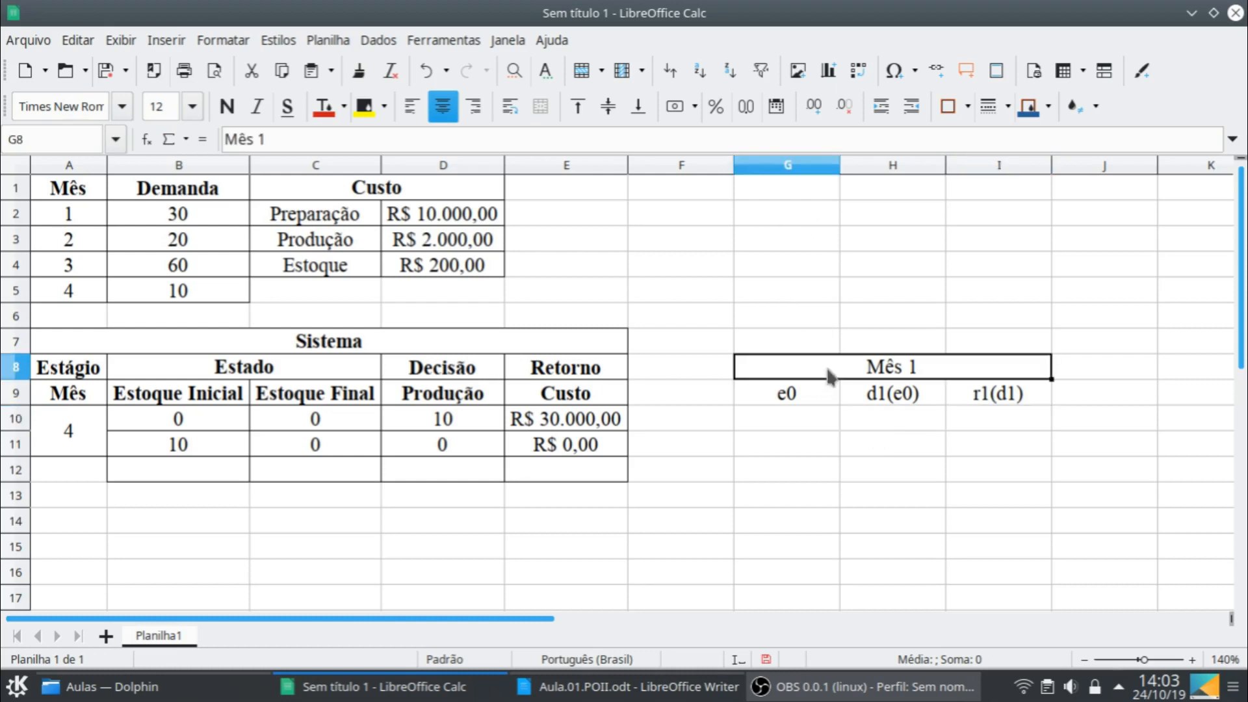
left_click(983, 398, "shift")
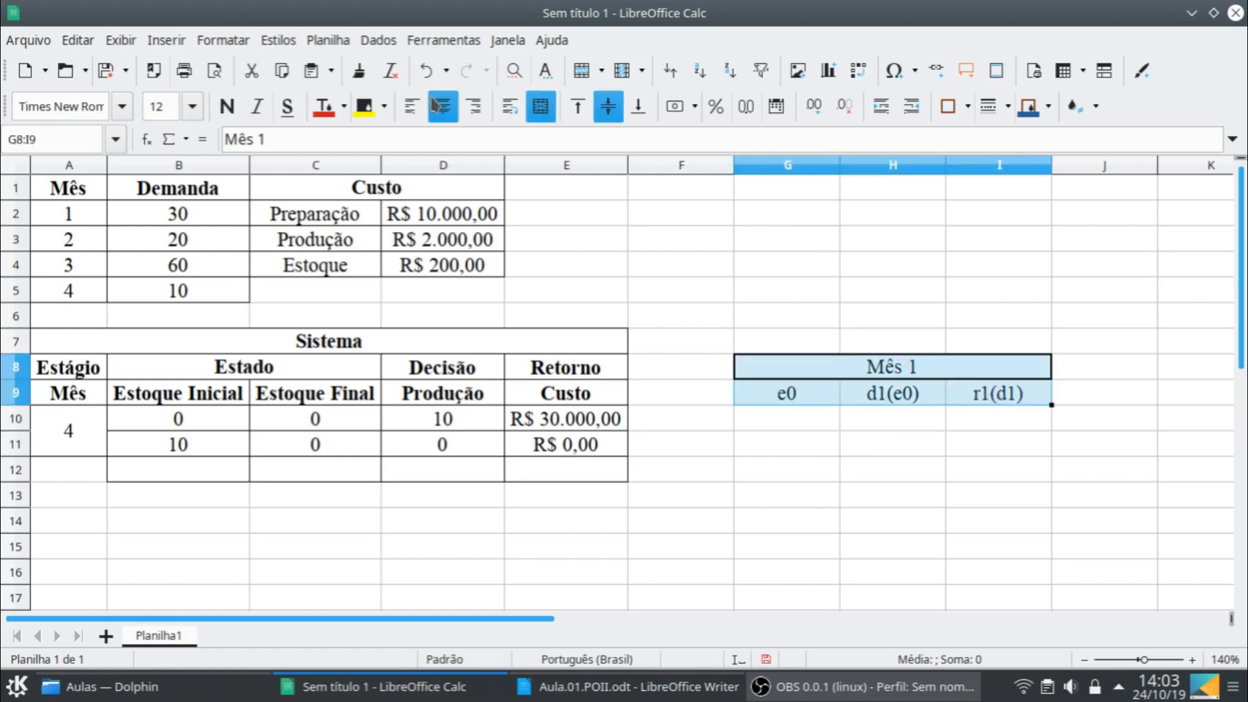
left_click(226, 107)
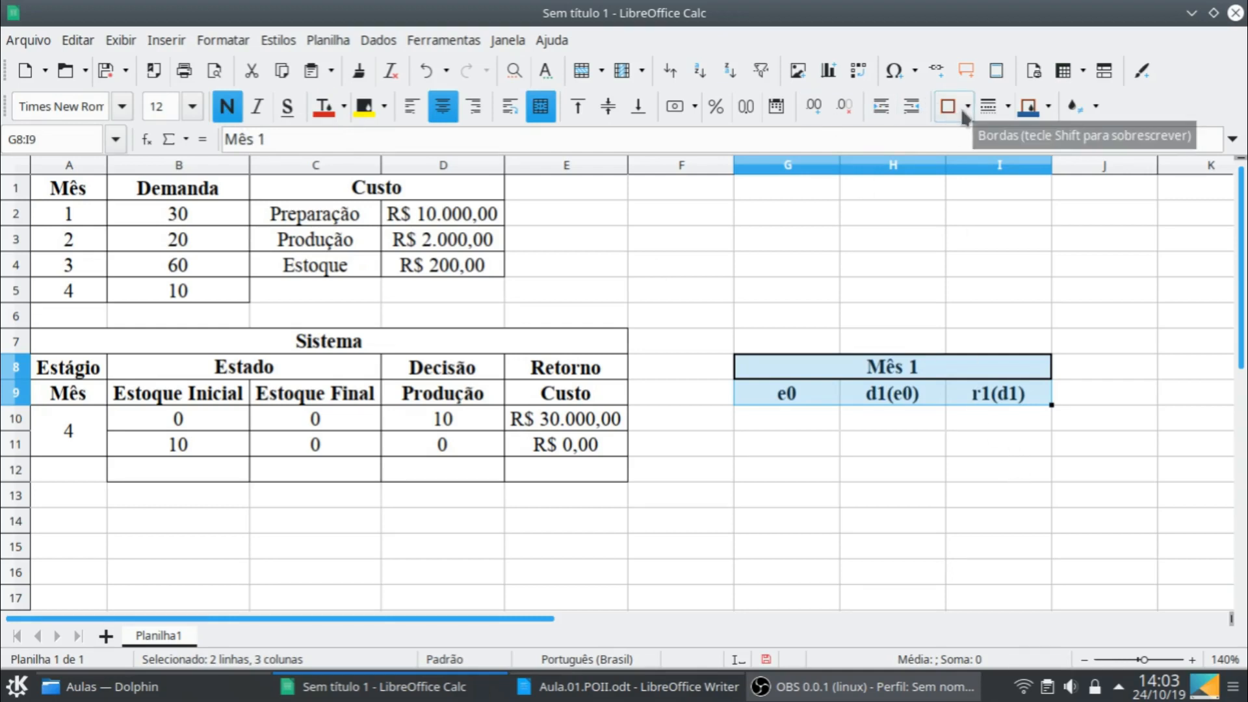
- Copy the Mês 1 heading block G8:I9 to J8 and rename the copy's title to Mês 2
key("ctrl+c")
left_click(1096, 364)
key("ctrl+v")
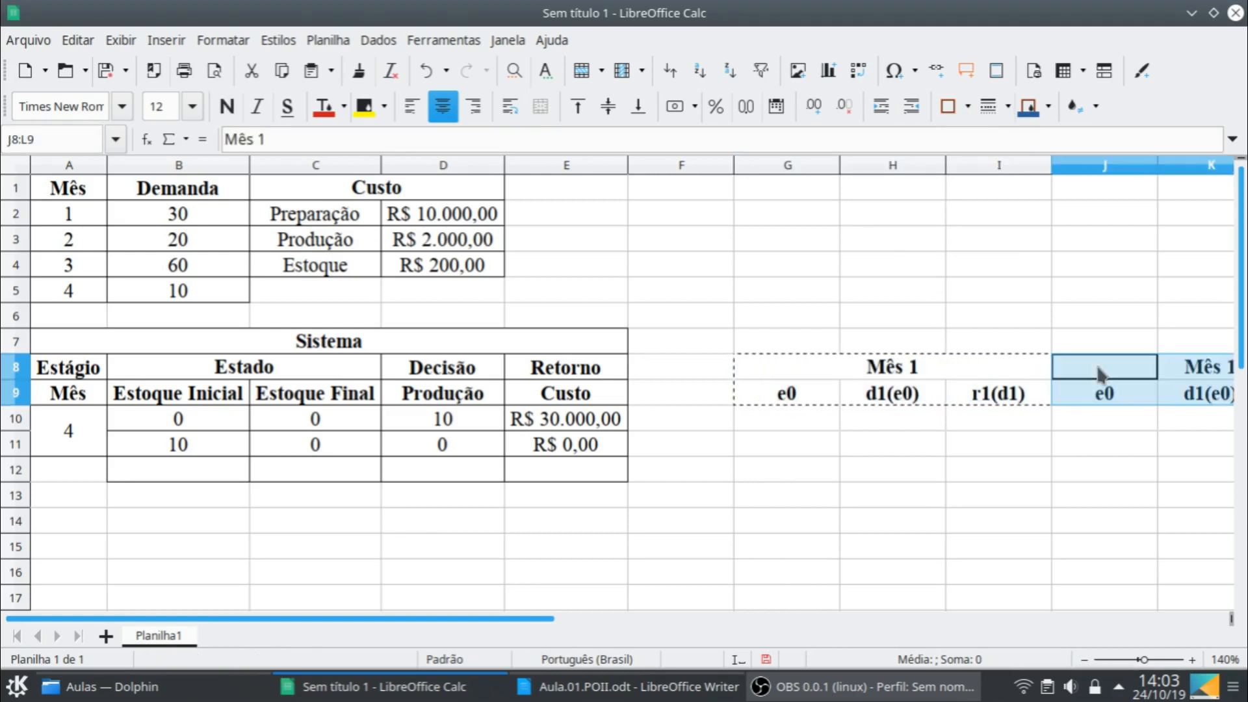
left_click(1173, 365)
left_click(272, 140)
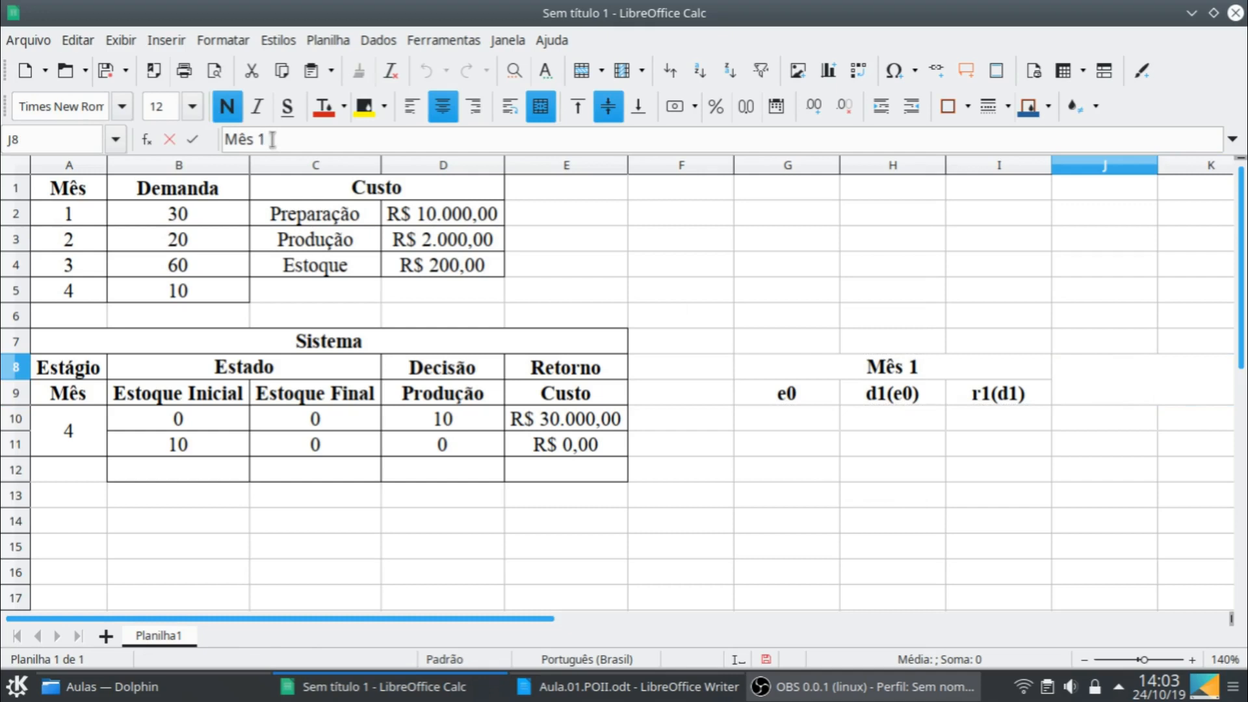
type("2")
key("Return")
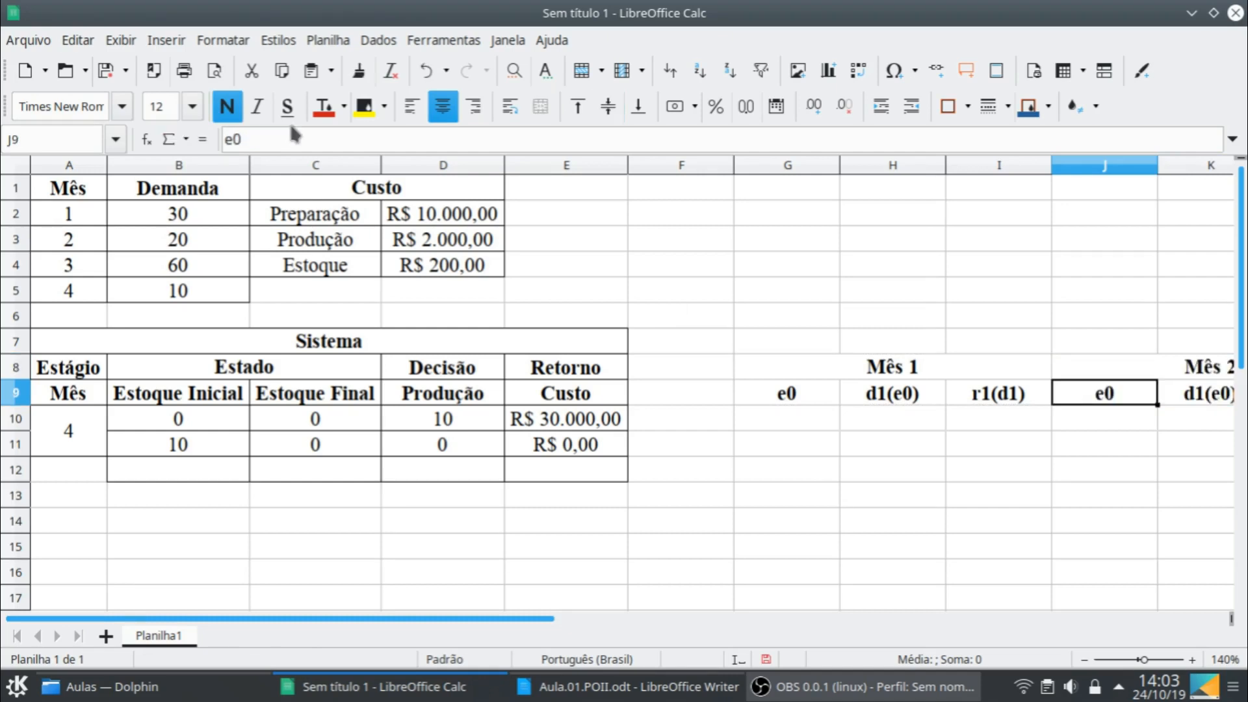
- Change the state heading of Mês 2 in J9 to e1
left_click(286, 139)
key("BackSpace")
type("1")
key("Return")
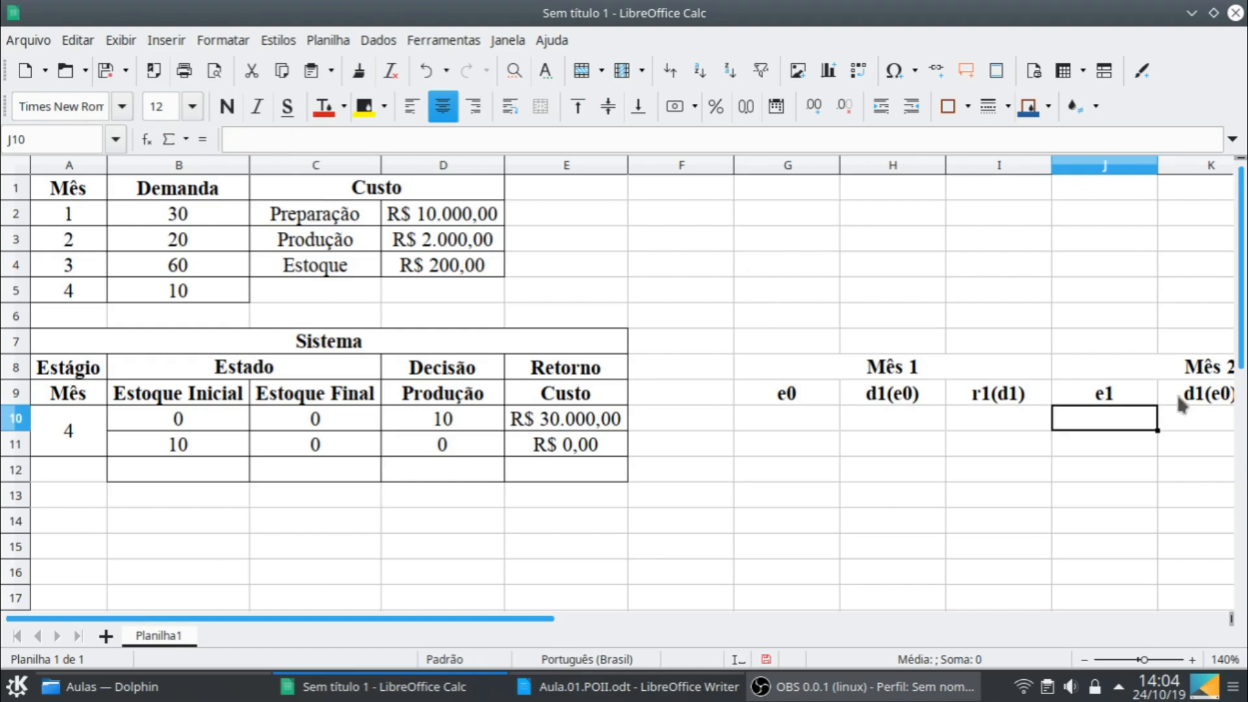
- Change the decision heading of Mês 2 in K9 to d2(e1)
left_click(1183, 396)
left_click(235, 140)
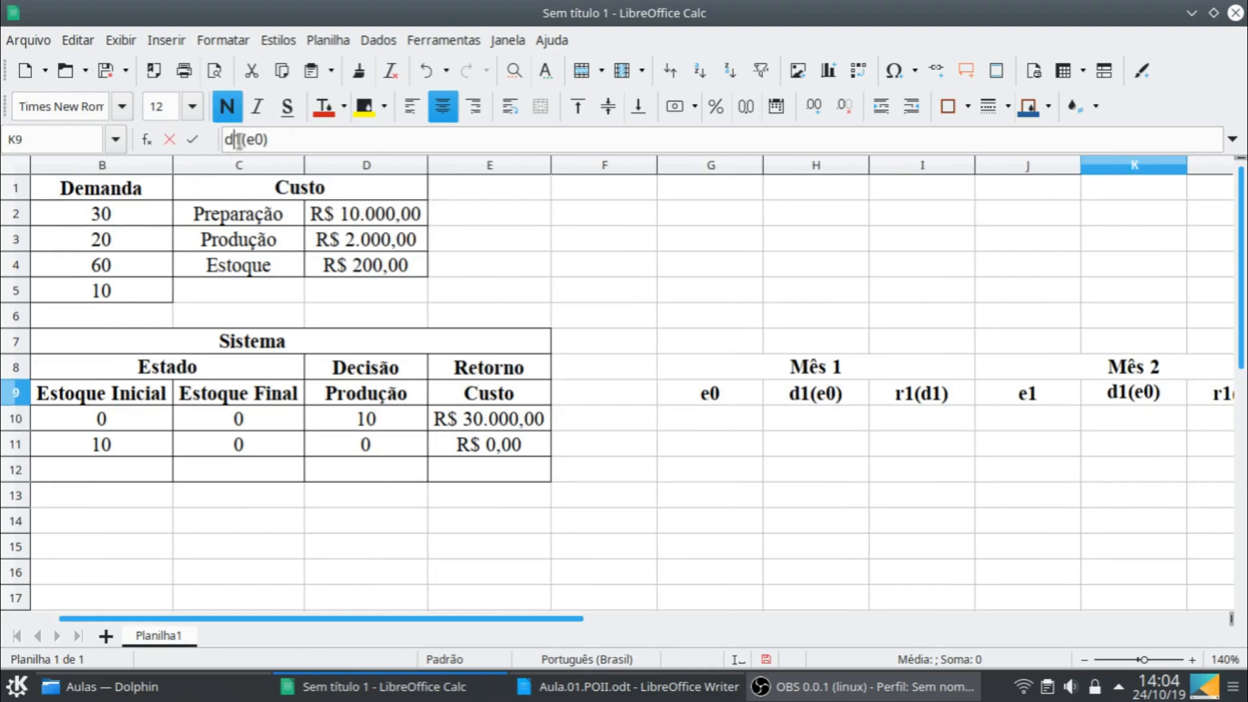
key("BackSpace")
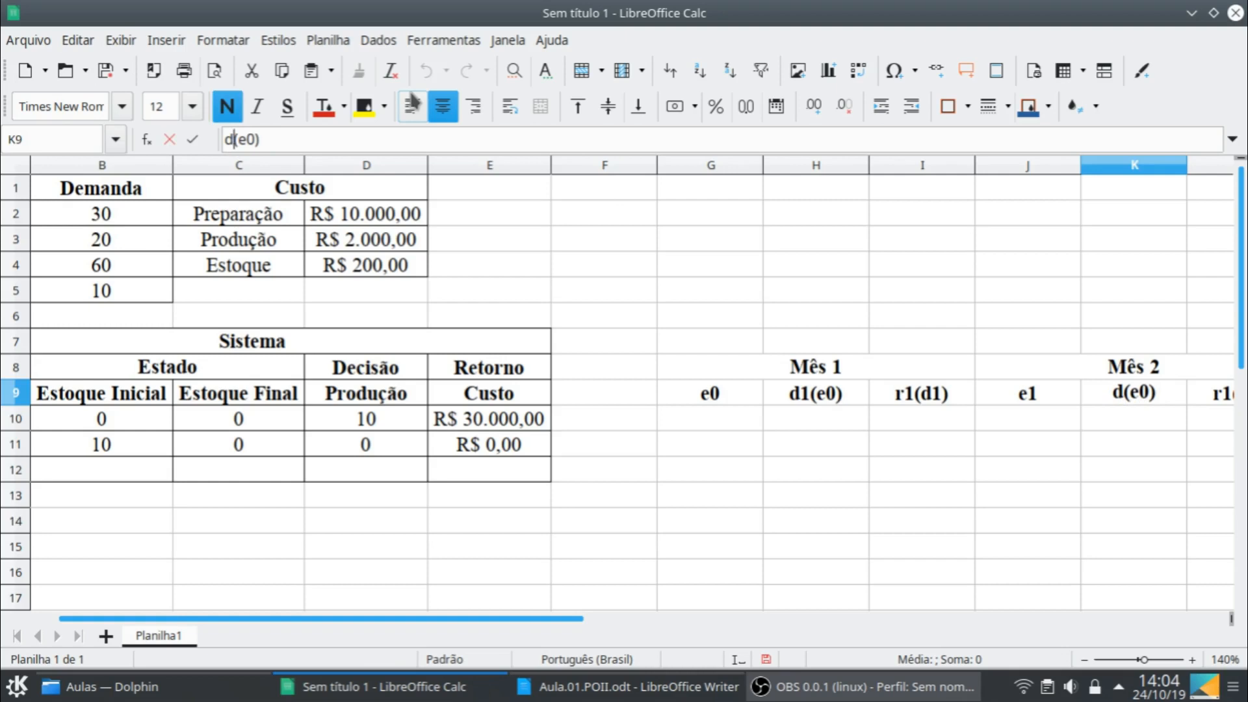
type("2")
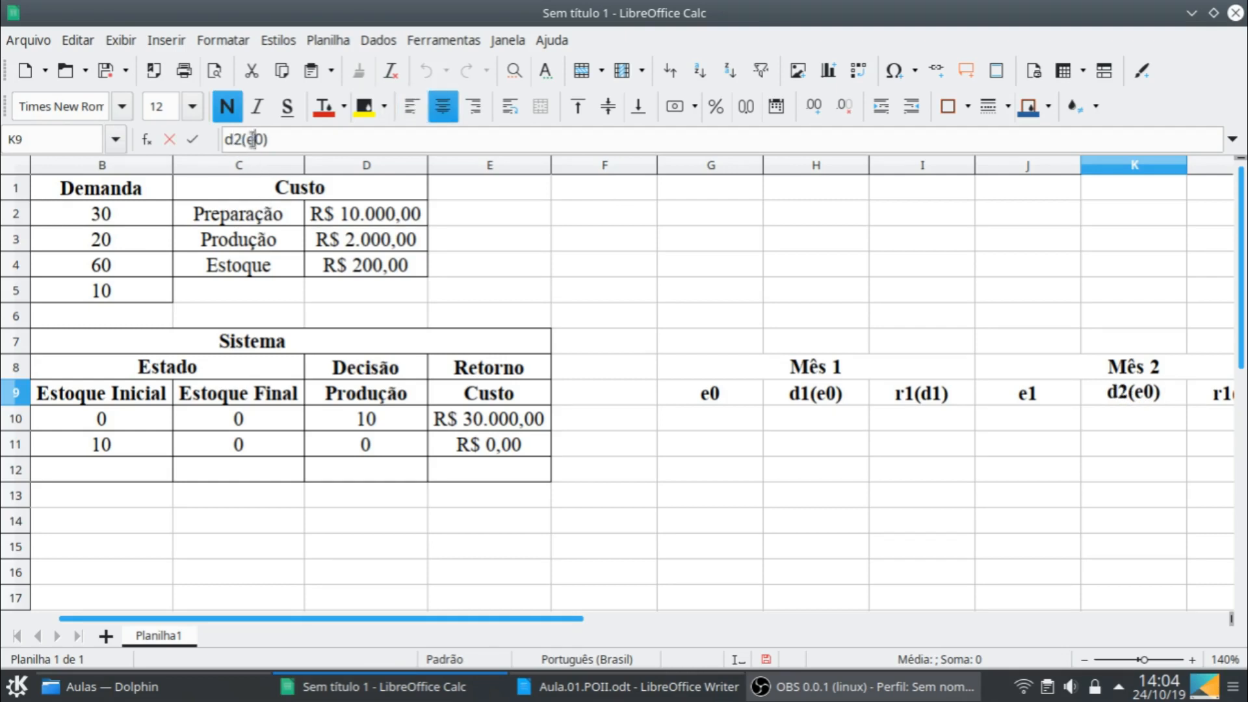
key("Delete")
type("1")
key("Return")
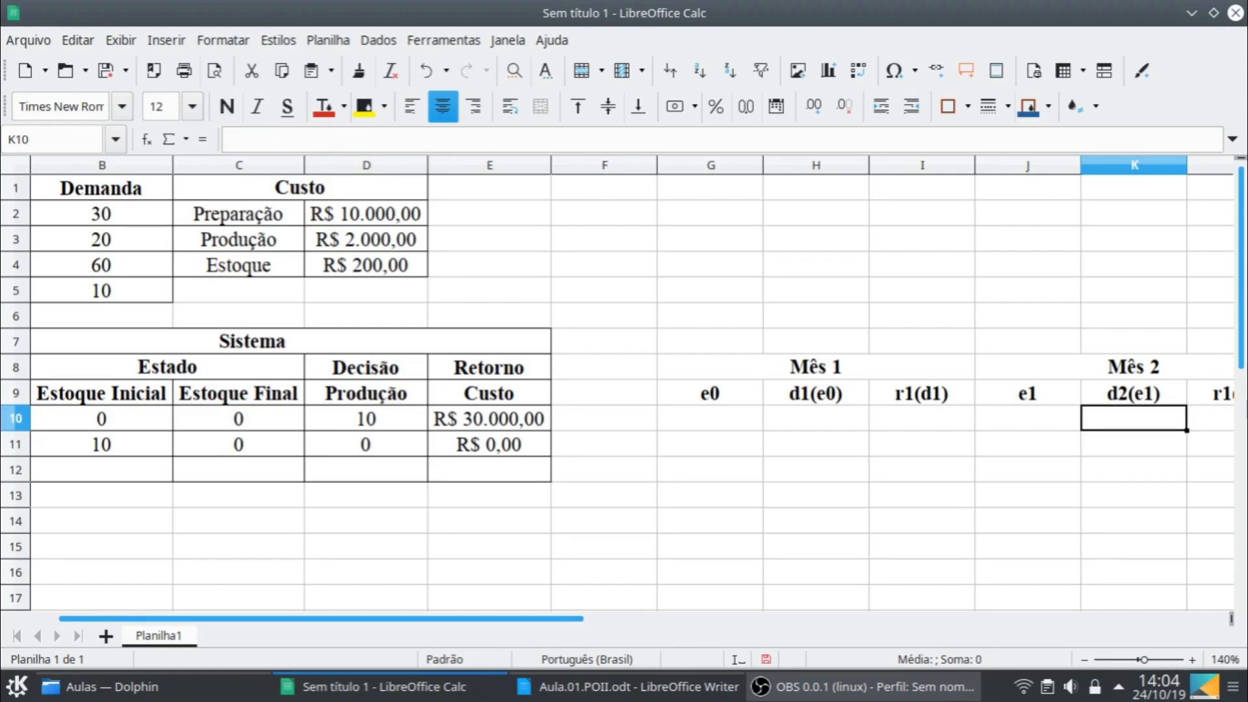
- Change the return heading of Mês 2 in L9 to r2(d2)
left_click(1193, 397)
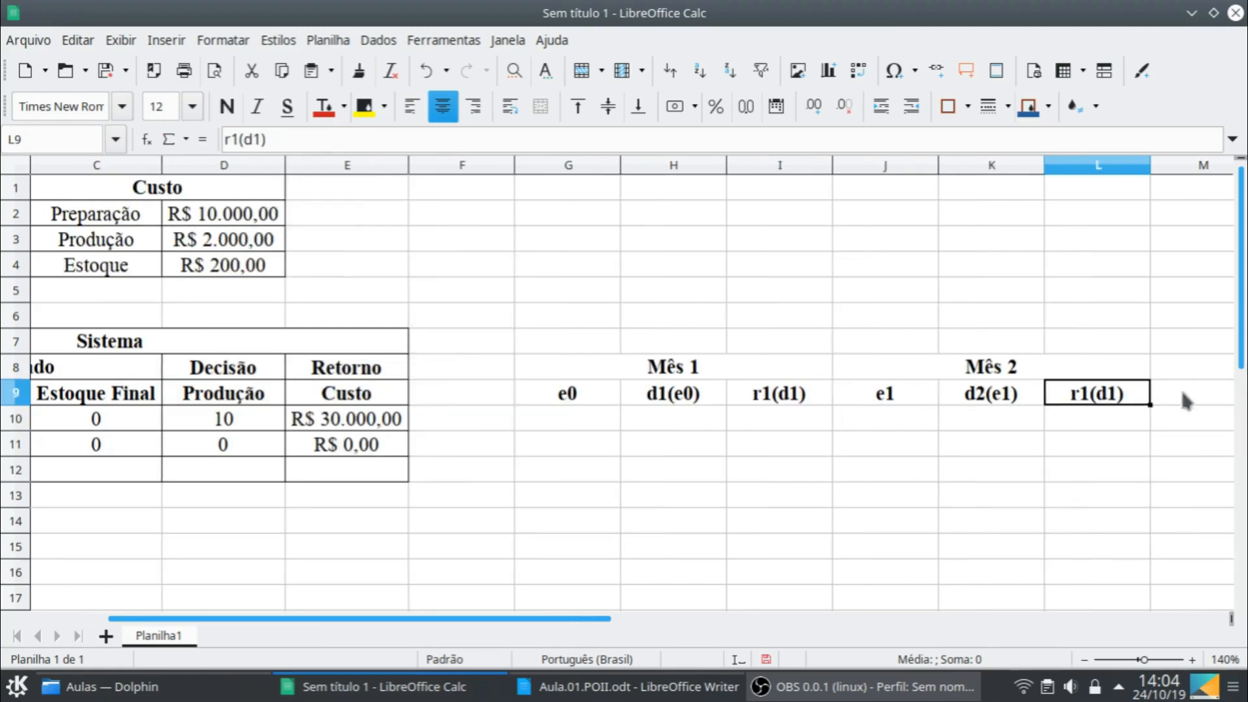
left_click(251, 137)
key("Delete")
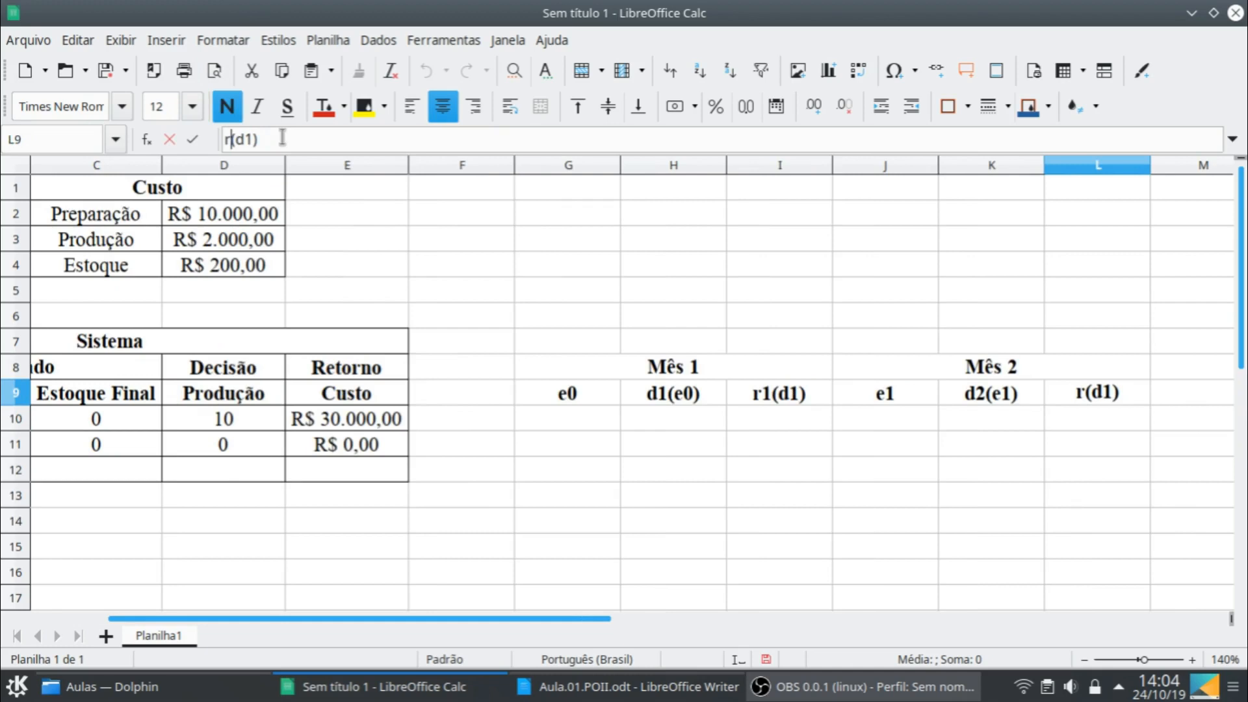
type("2")
left_click_drag(254, 139, 262, 138)
type("2")
key("Return")
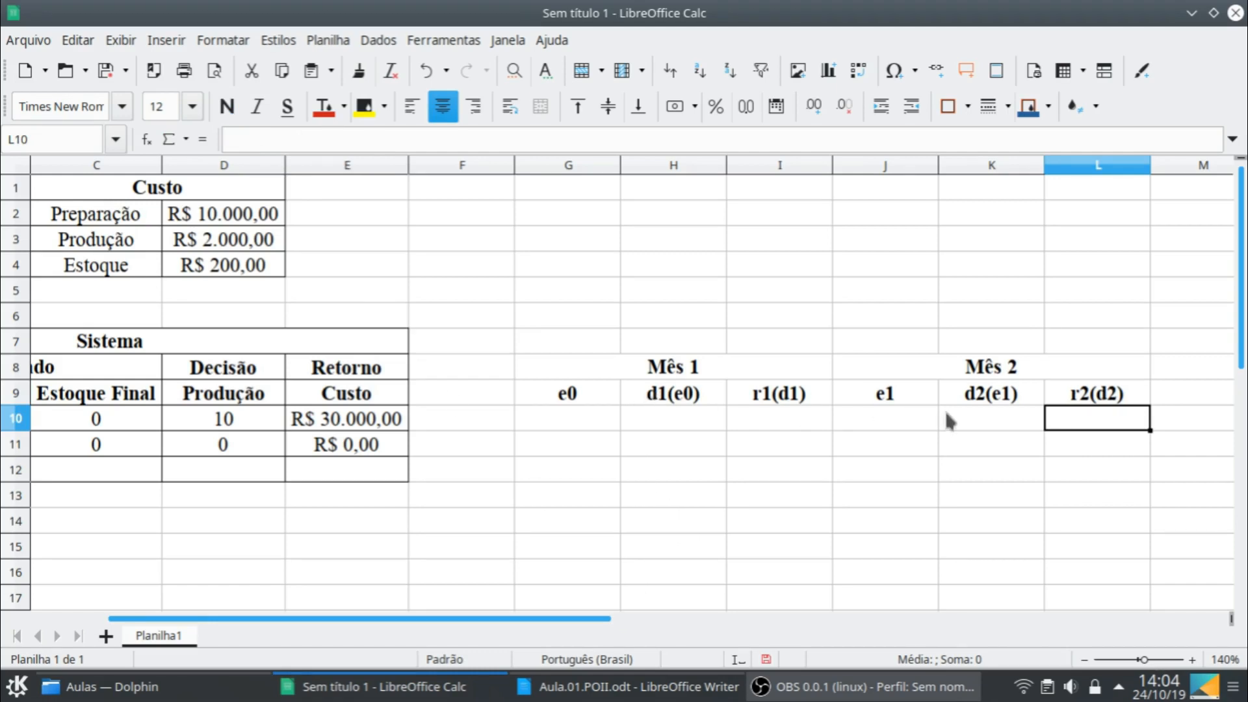
- Copy the Mês 1 and Mês 2 heading blocks G8:L9 and paste them starting at M8
left_click(634, 368)
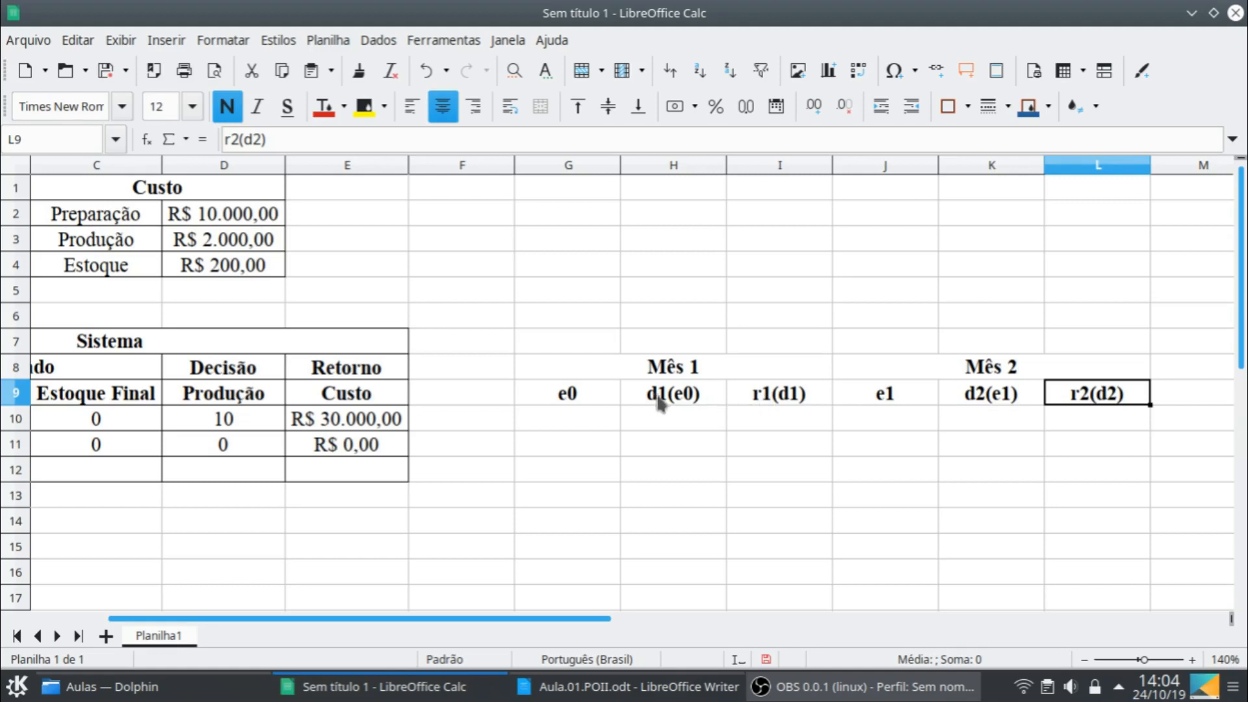
left_click(788, 381)
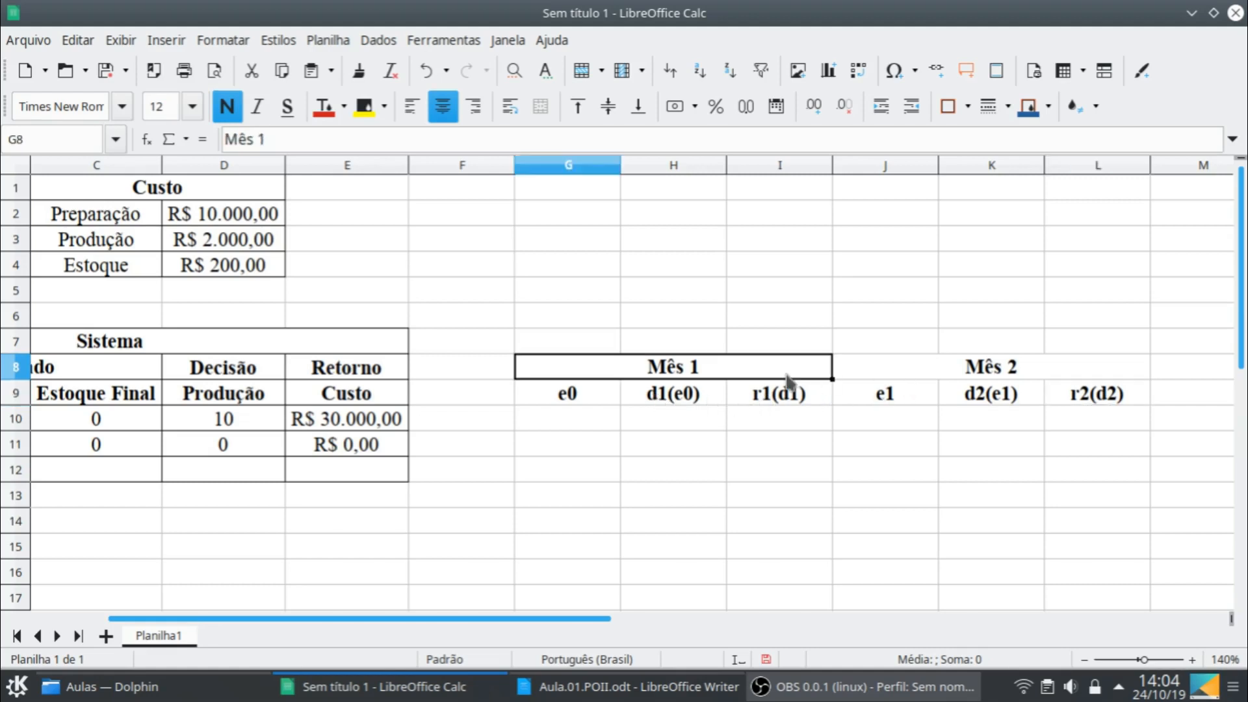
left_click(1067, 393, "shift")
key("ctrl+c")
left_click(1191, 363)
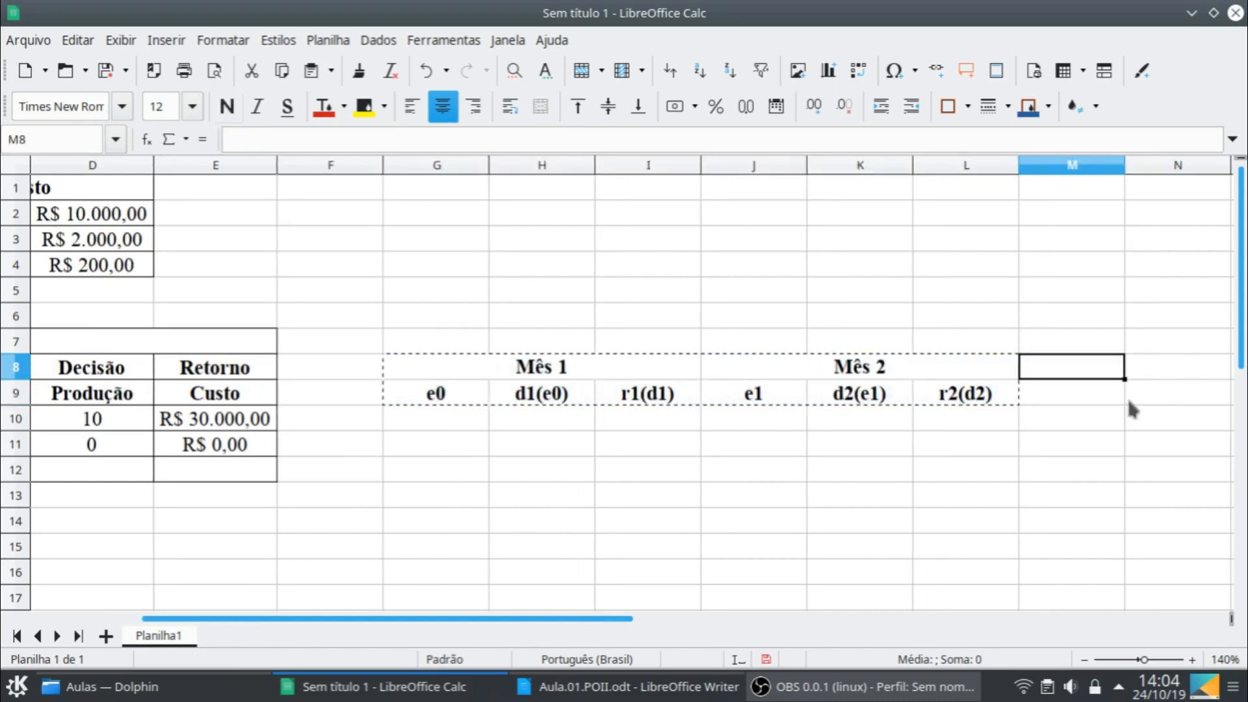
key("ctrl+v")
- Rename the pasted title in M8 to Mês 3 and change its state heading in M9 to e2
left_click(1067, 373)
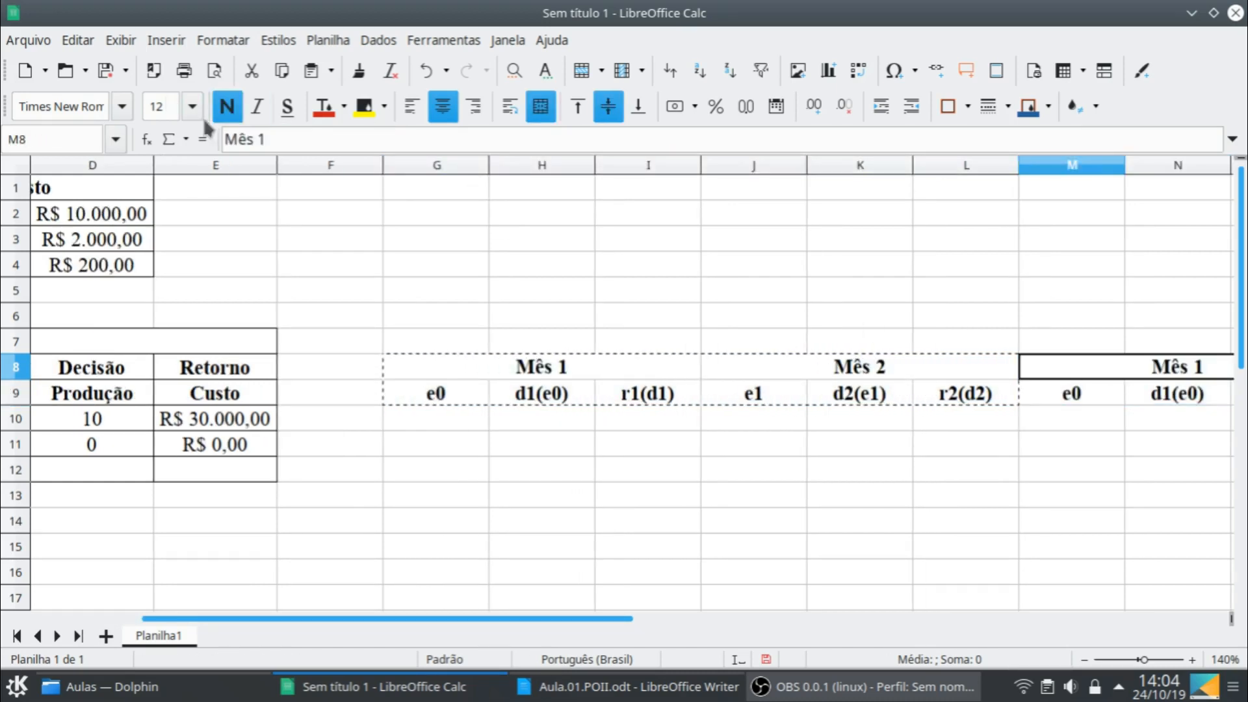
left_click(273, 132)
key("BackSpace")
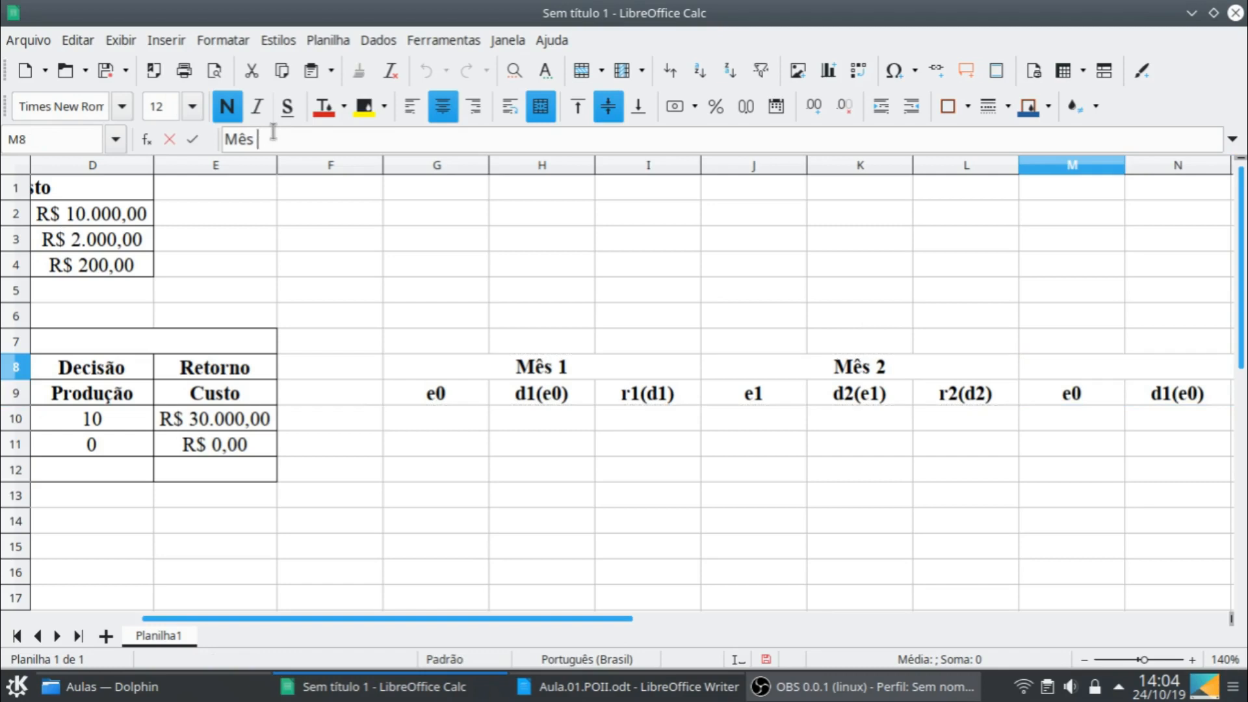
type("3")
key("Return")
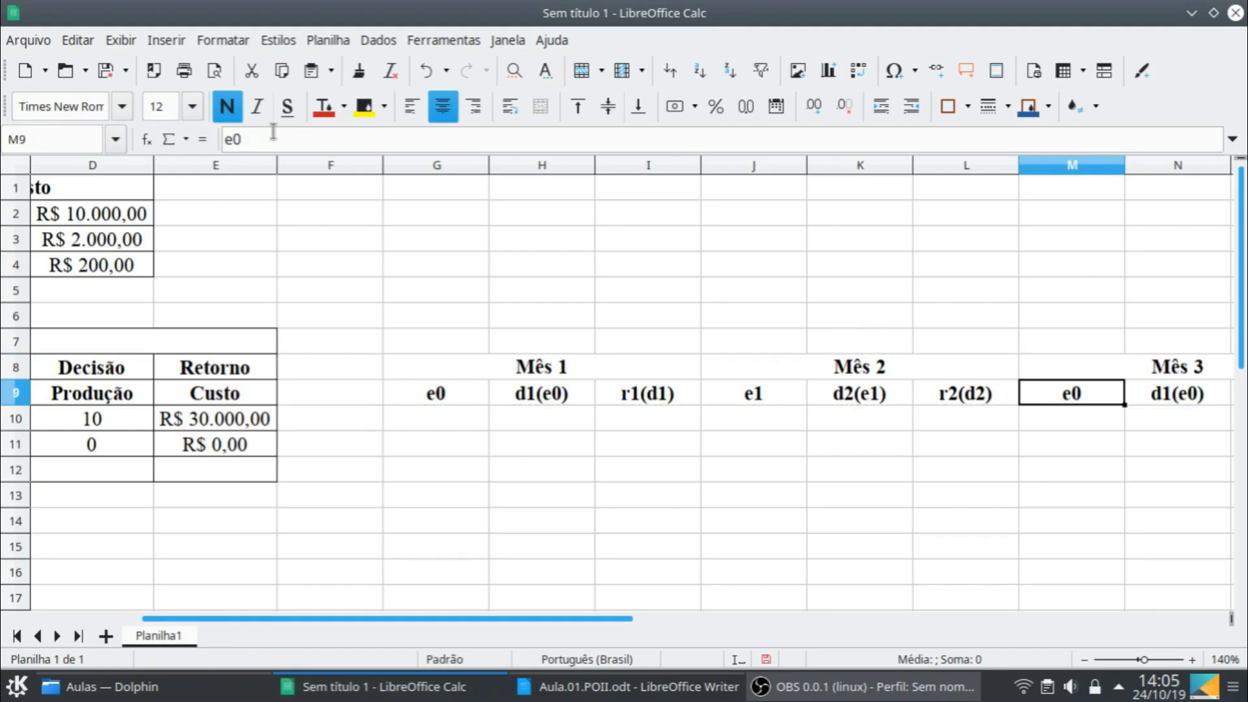
left_click(245, 132)
key("BackSpace")
type("2")
key("Return")
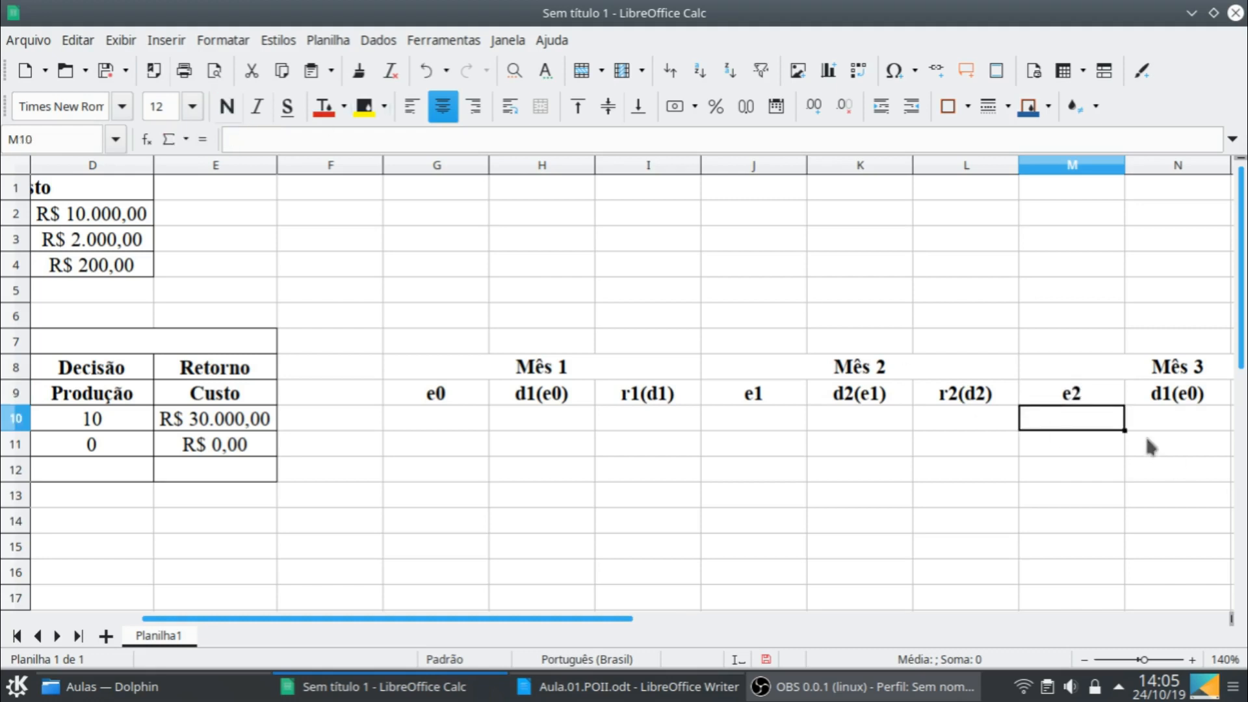
- Change the decision heading of Mês 3 in N9 to d3(e2)
left_click(1170, 399)
left_click(236, 139)
key("BackSpace")
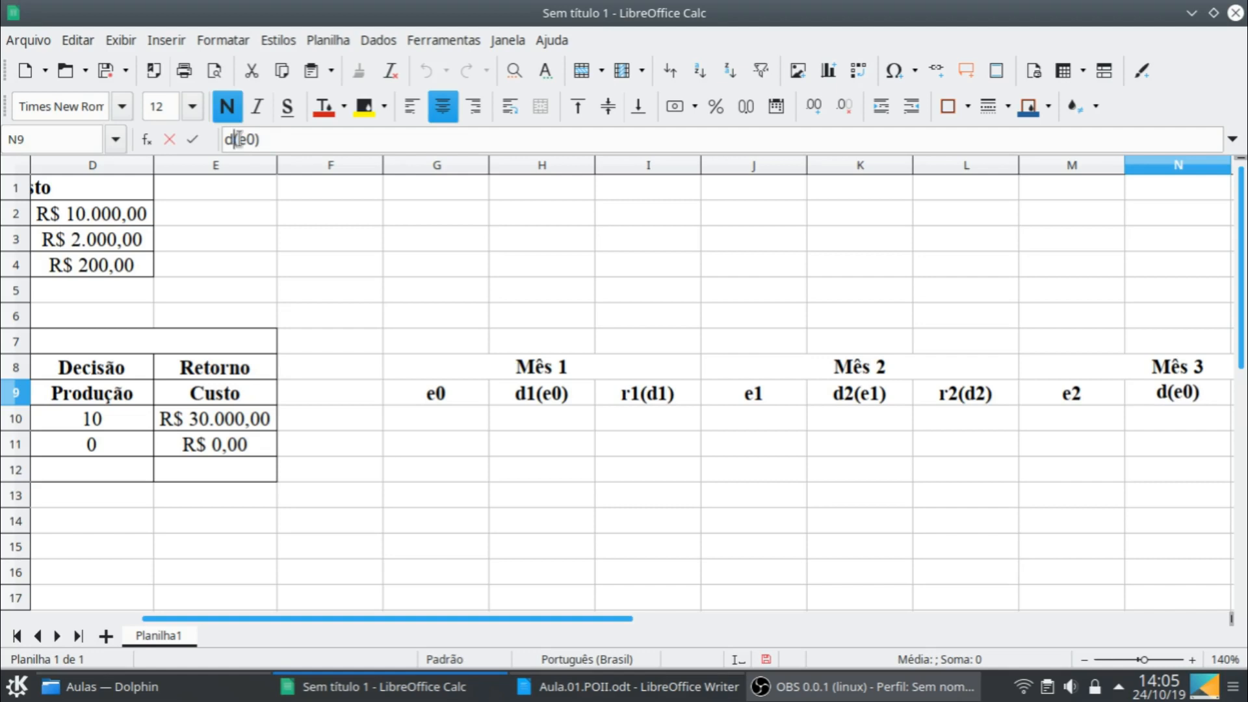
type("3")
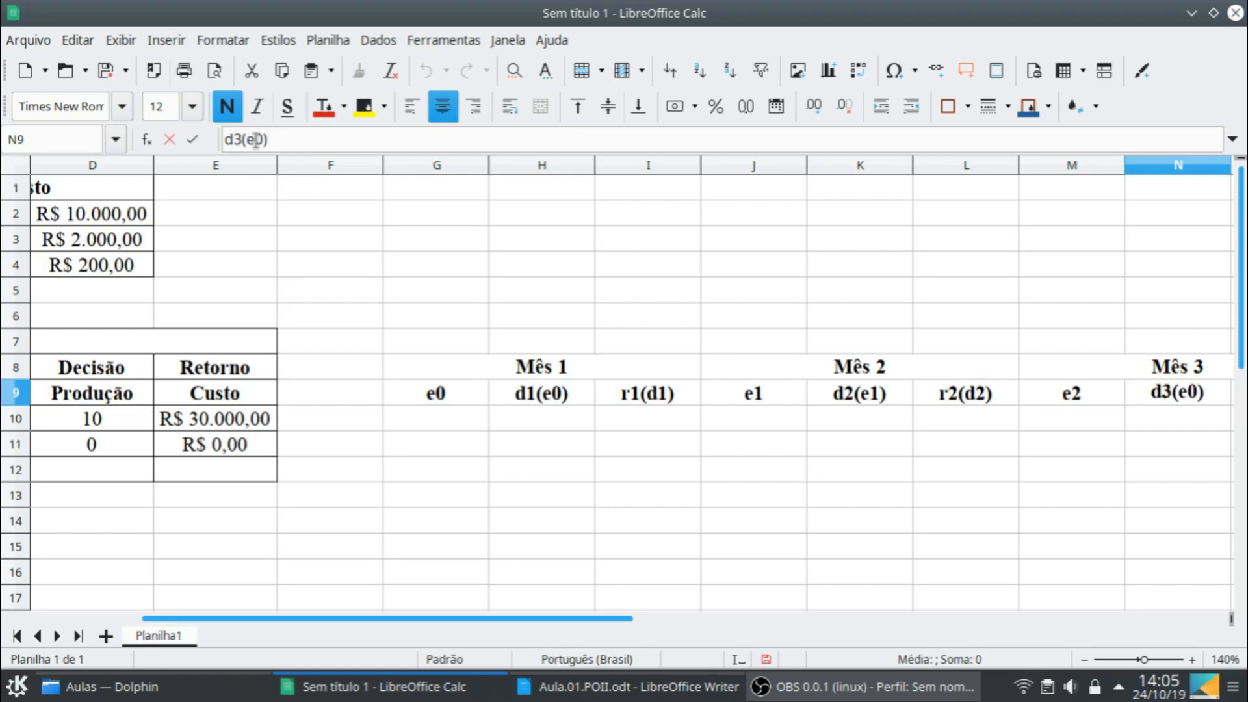
left_click(258, 139)
key("BackSpace")
type("2")
key("Return")
- Change the return heading of Mês 3 in O9 to r3(d3)
key("Up")
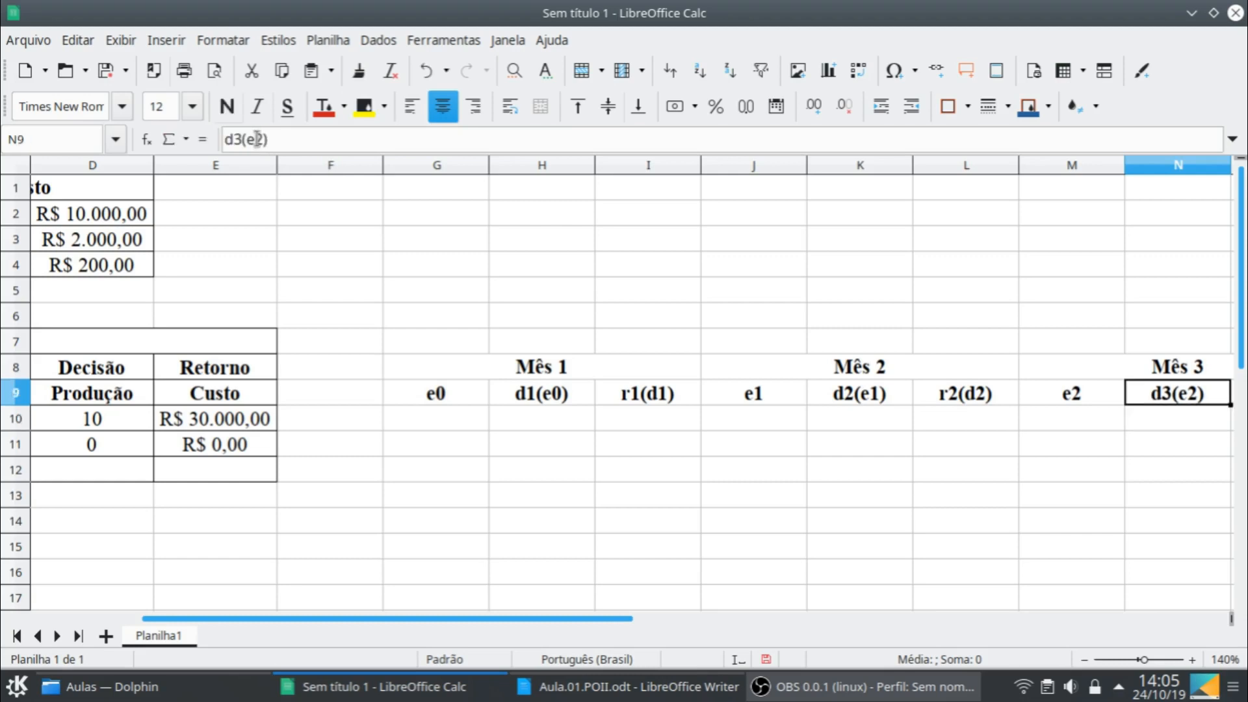
key("Right")
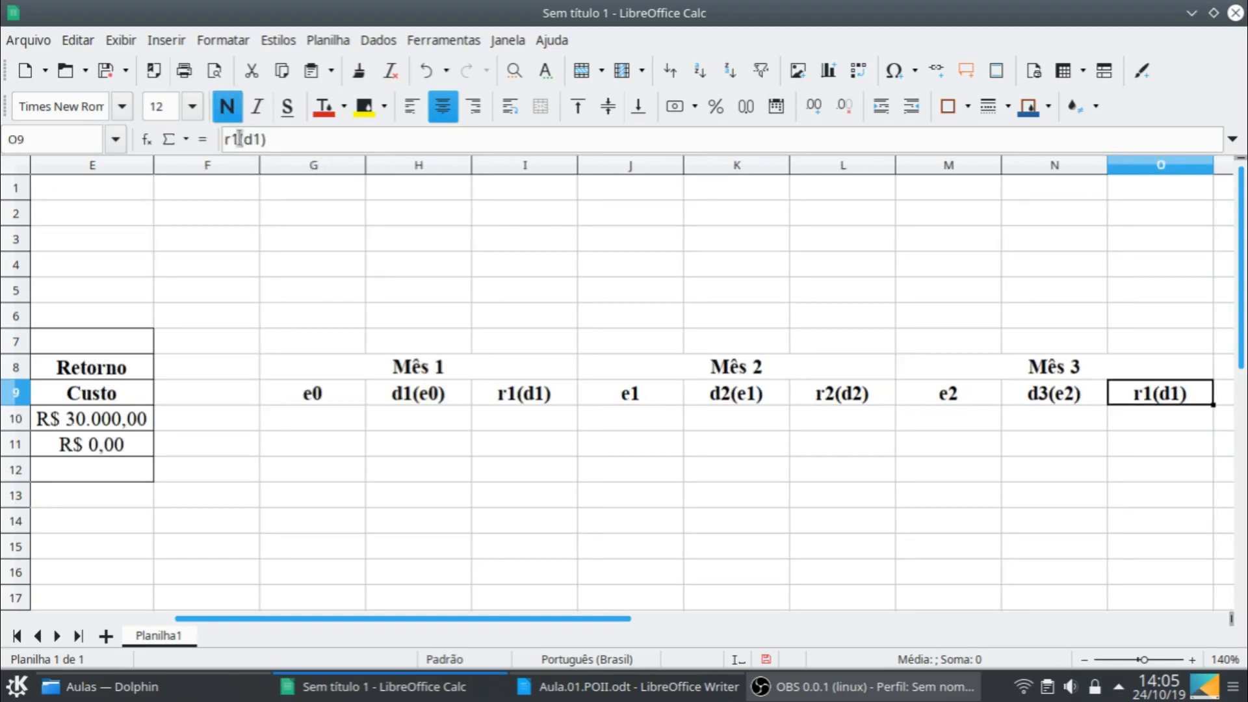
left_click(239, 139)
key("BackSpace")
type("3")
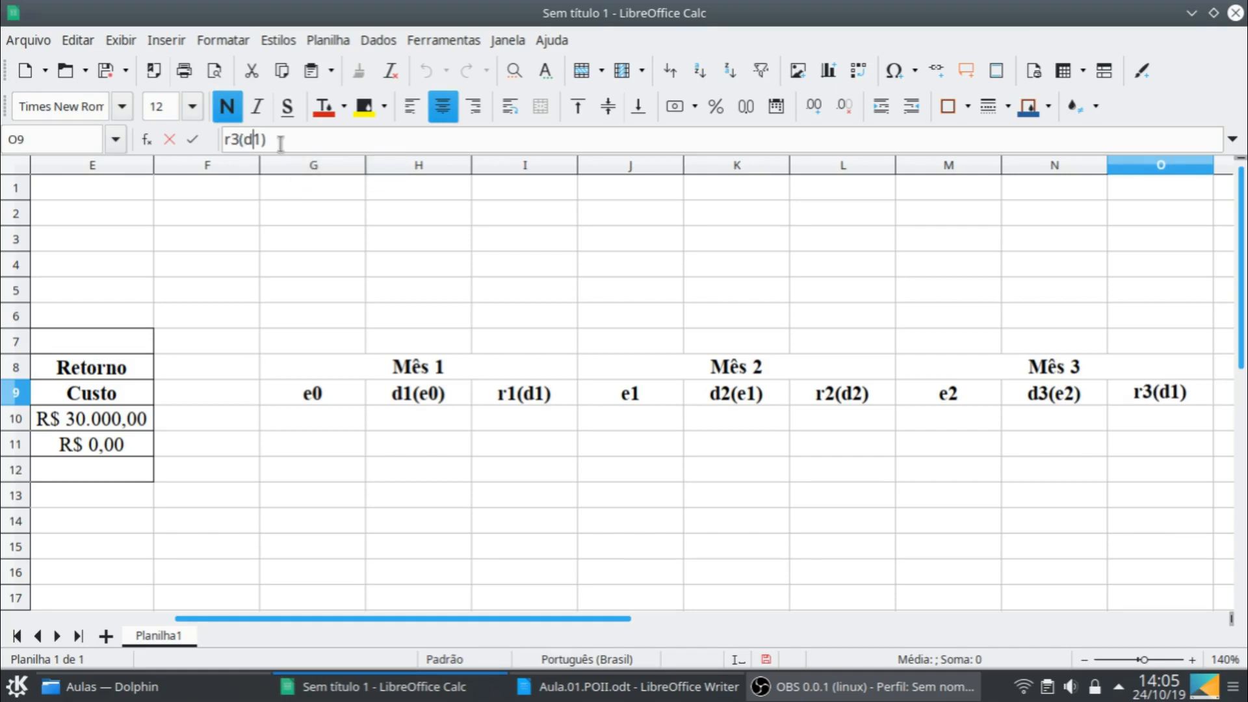
key("BackSpace")
type("3")
key("Return")
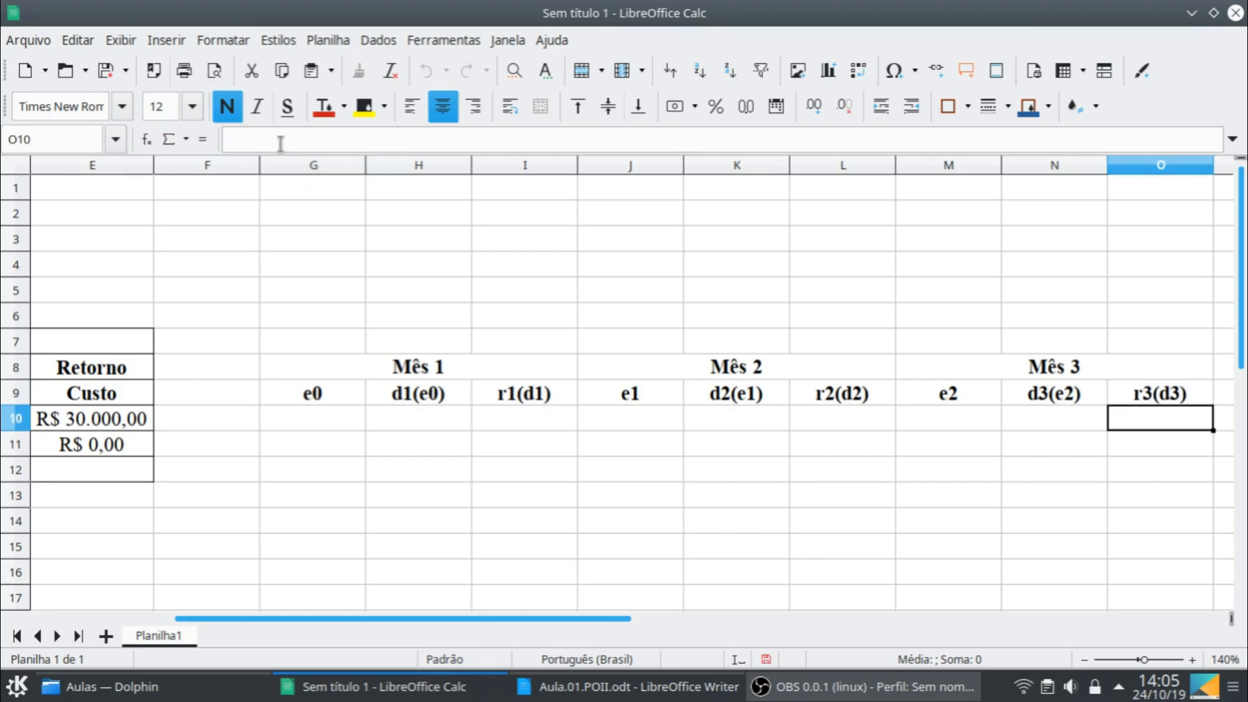
- Rename the pasted title in P8 to Mês 4 and change its state heading in P9 to e3
left_click(1200, 366)
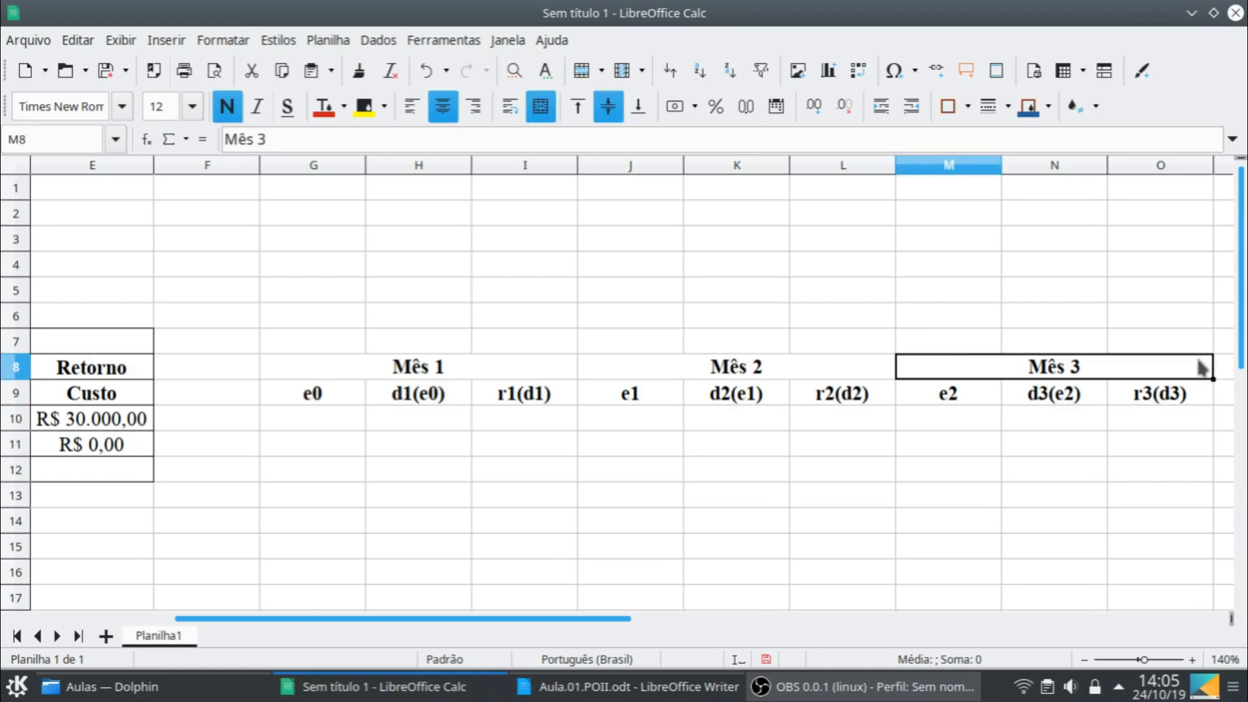
key("Right")
left_click(299, 140)
key("Return")
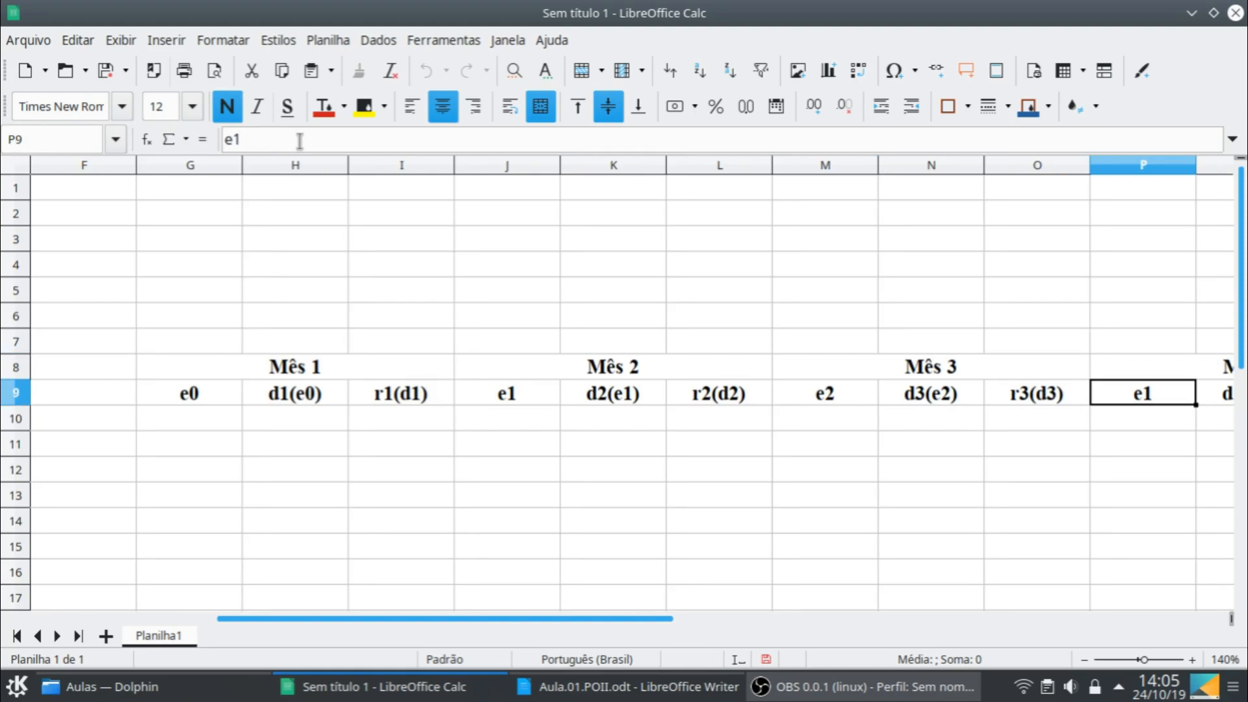
left_click(269, 138)
key("BackSpace")
type("3")
key("Return")
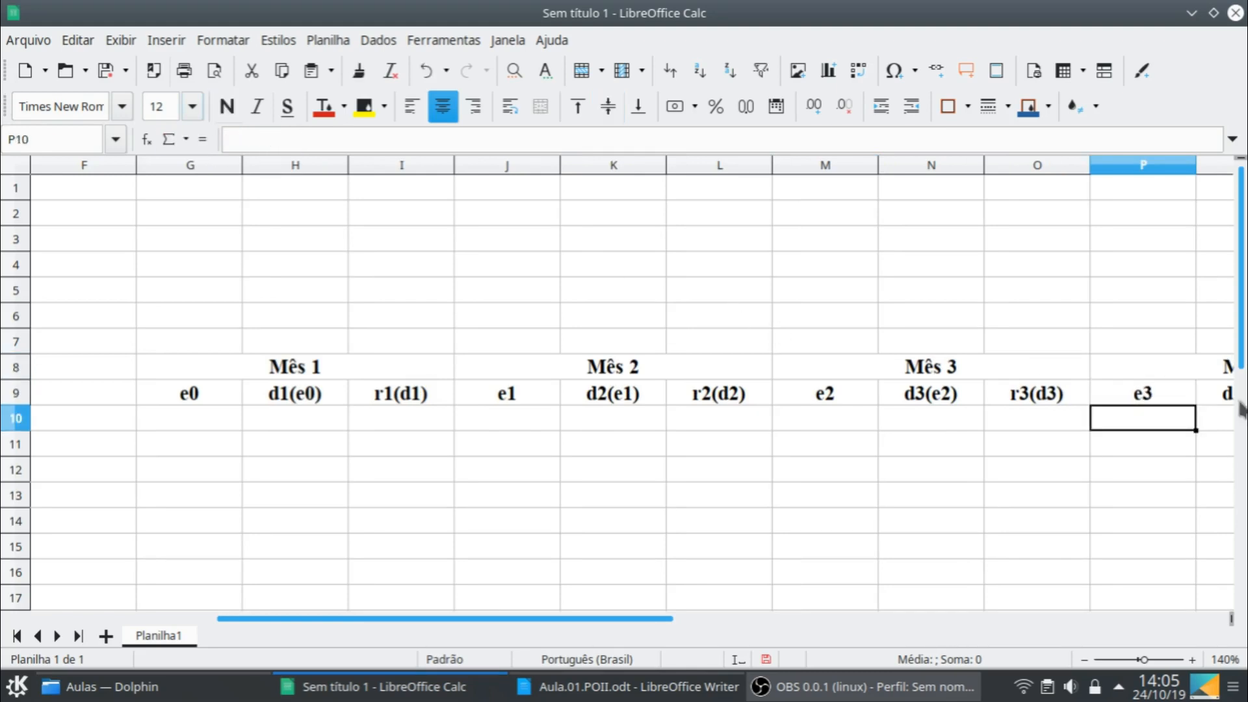
- Change the decision heading of Mês 4 in Q9 to d4(e3)
left_click(1214, 394)
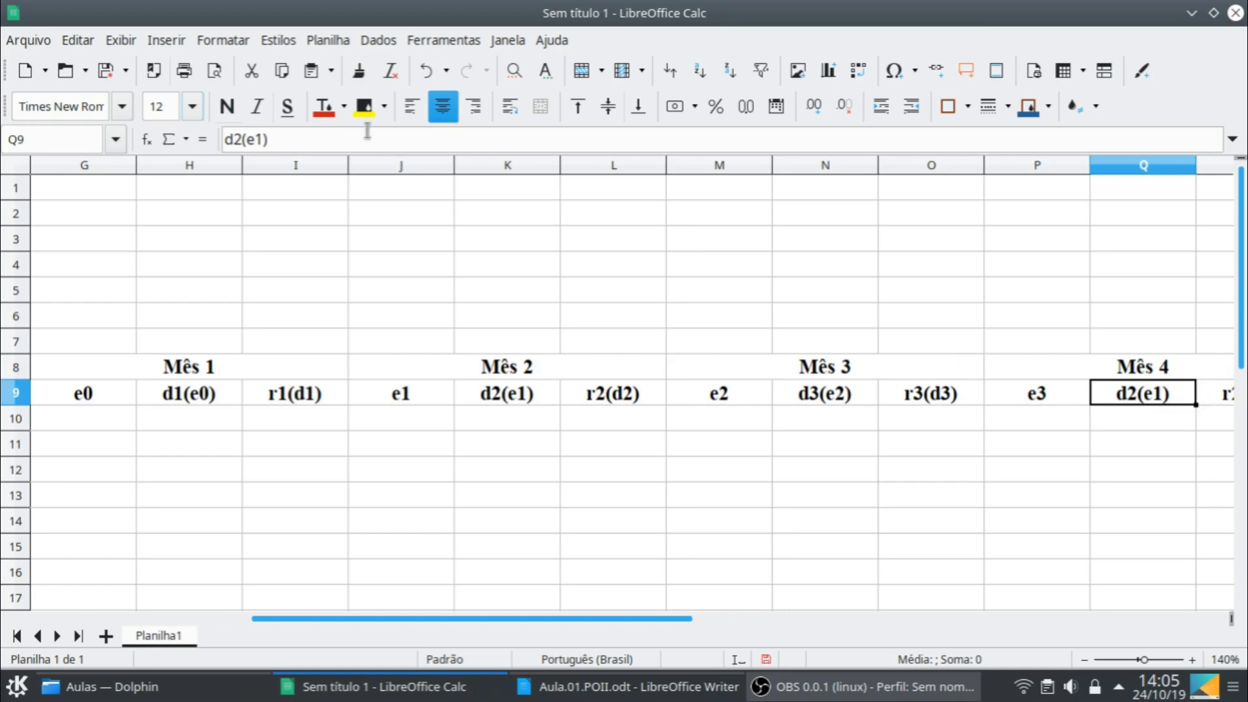
left_click(238, 138)
key("BackSpace")
type("4")
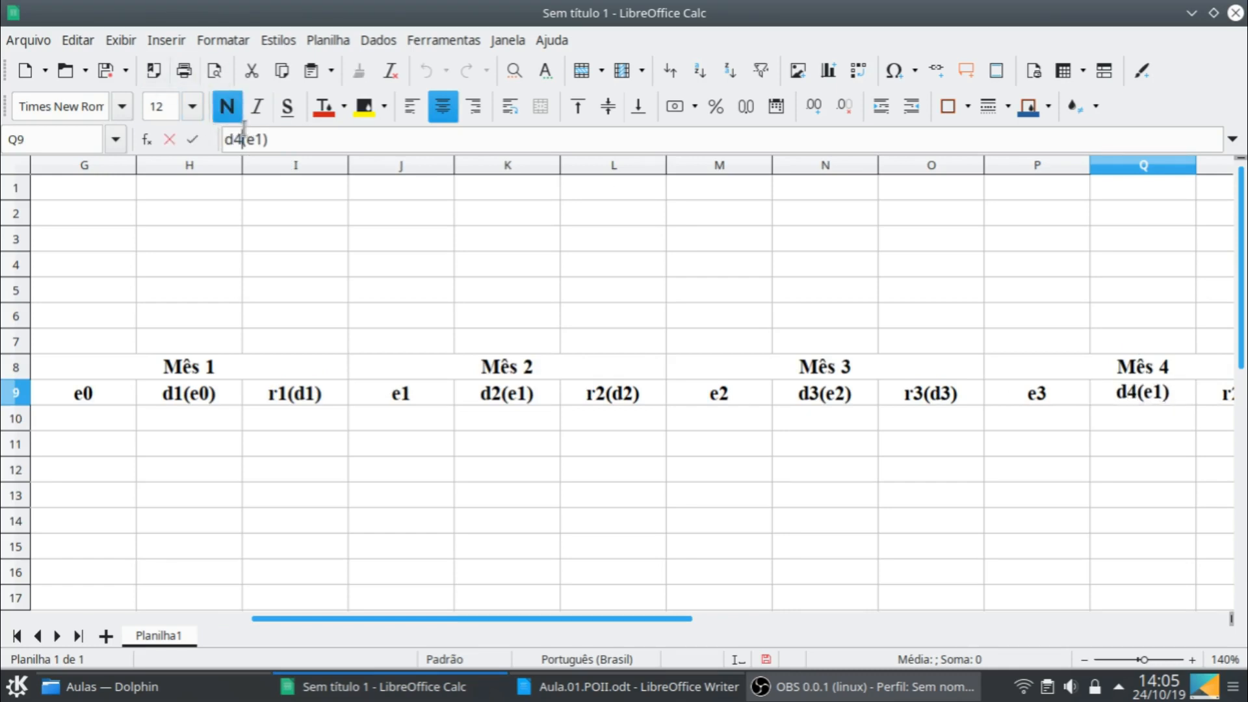
key("BackSpace")
type("3")
key("Return")
type("1")
key("BackSpace")
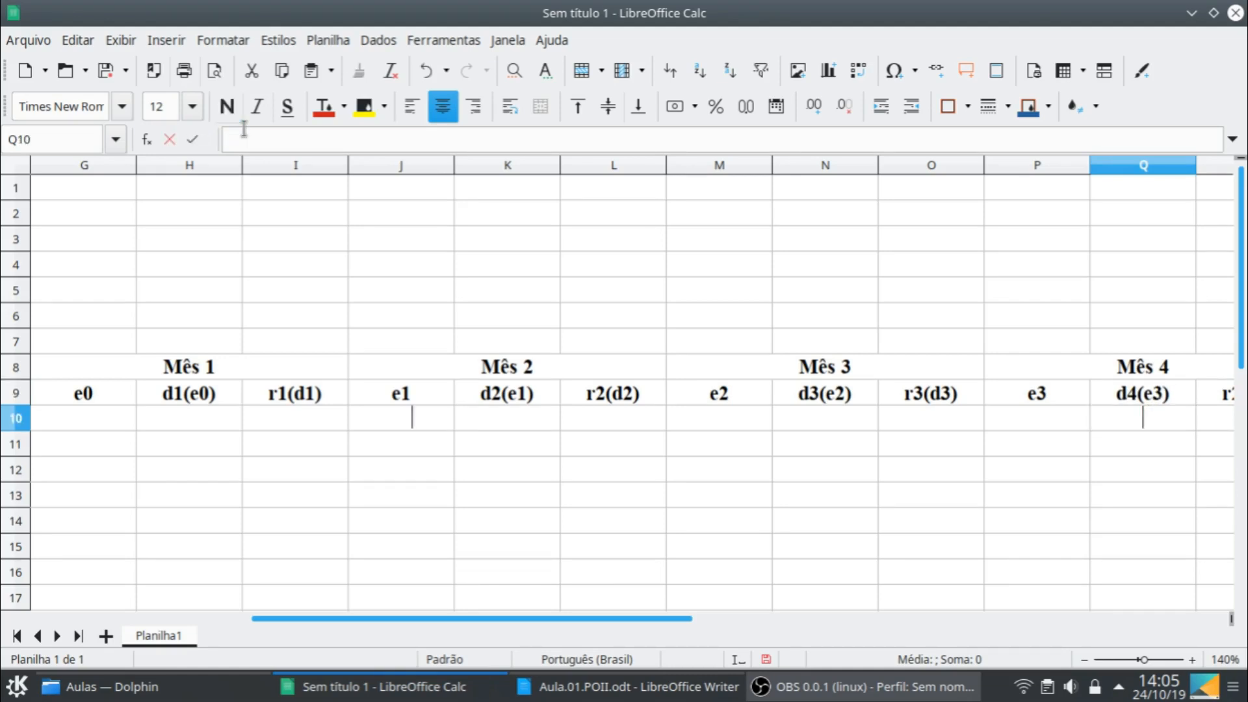
- Change the return heading of Mês 4 in R9 to r4(d4)
key("Up")
key("Right")
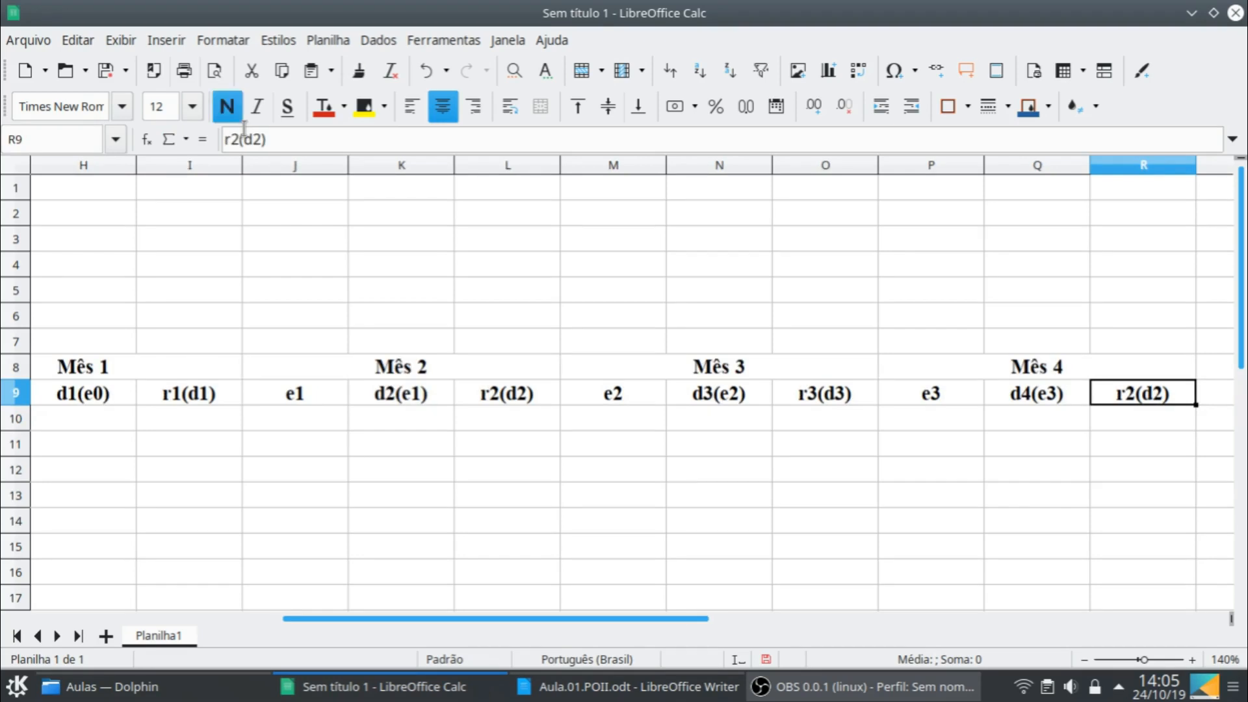
left_click(235, 139)
key("BackSpace")
type("4")
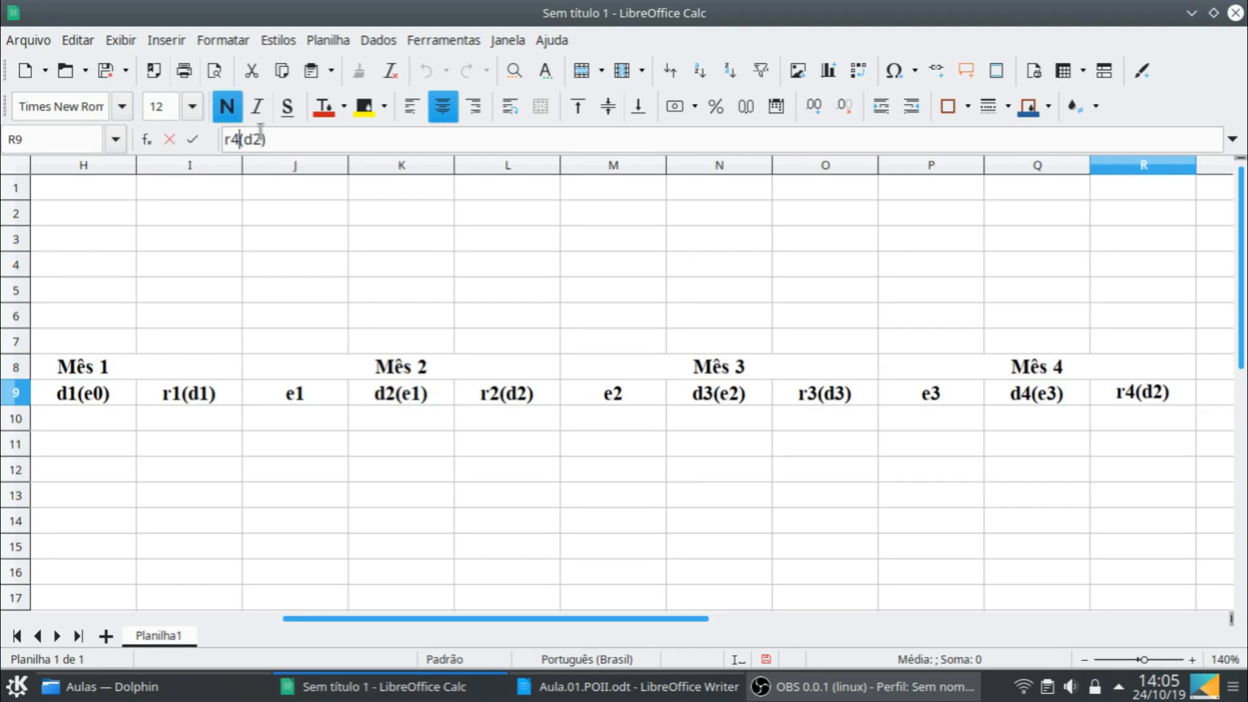
left_click(262, 139)
key("BackSpace")
type("4")
key("Return")
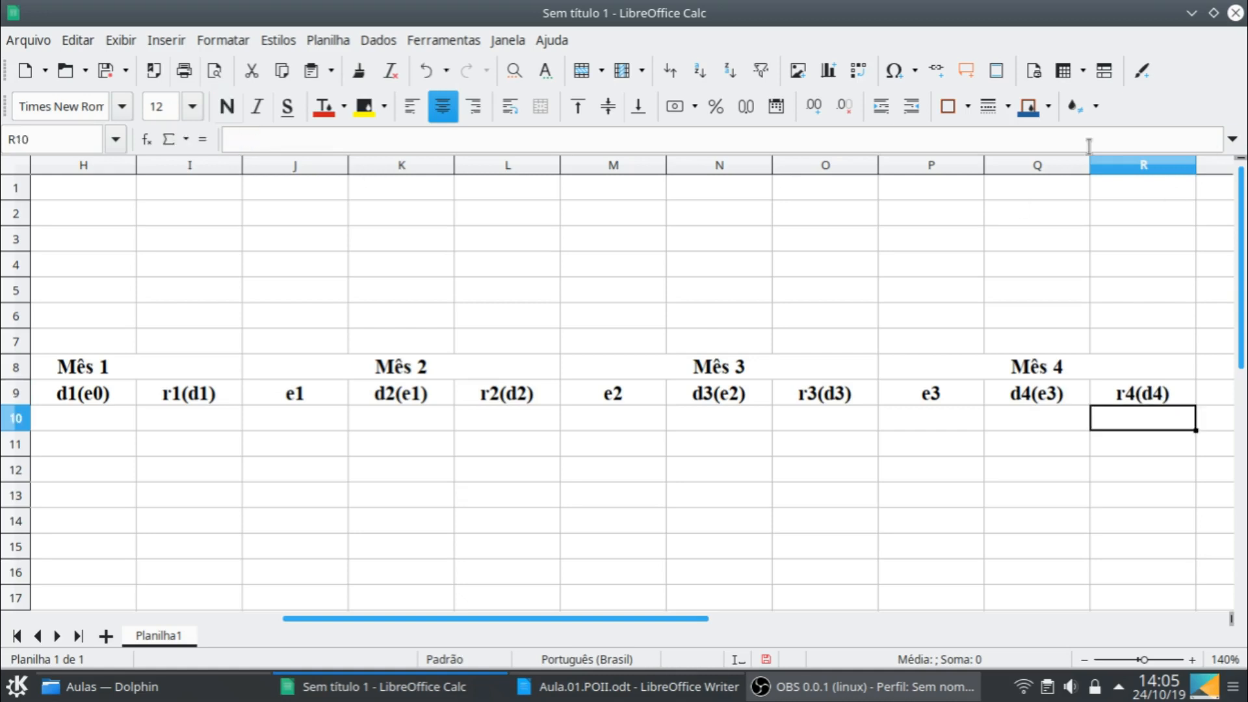
- Fit the widths of columns G through R to their contents
left_click(1117, 166)
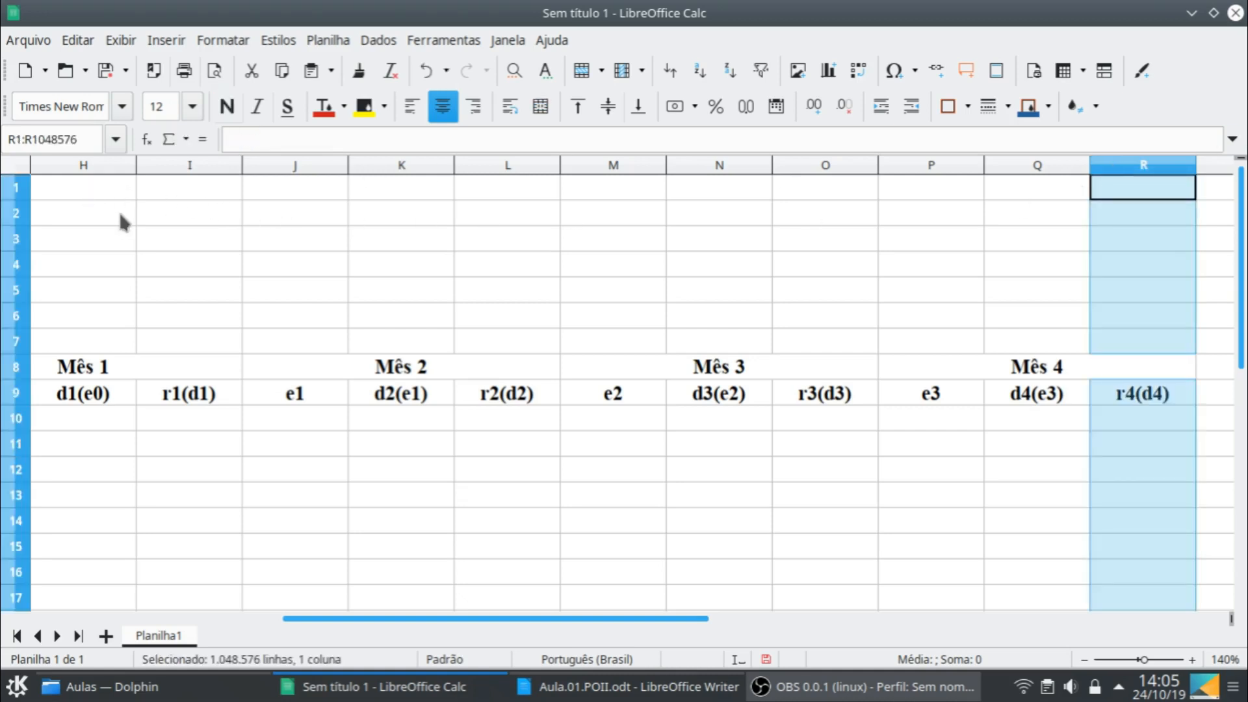
left_click(1085, 660)
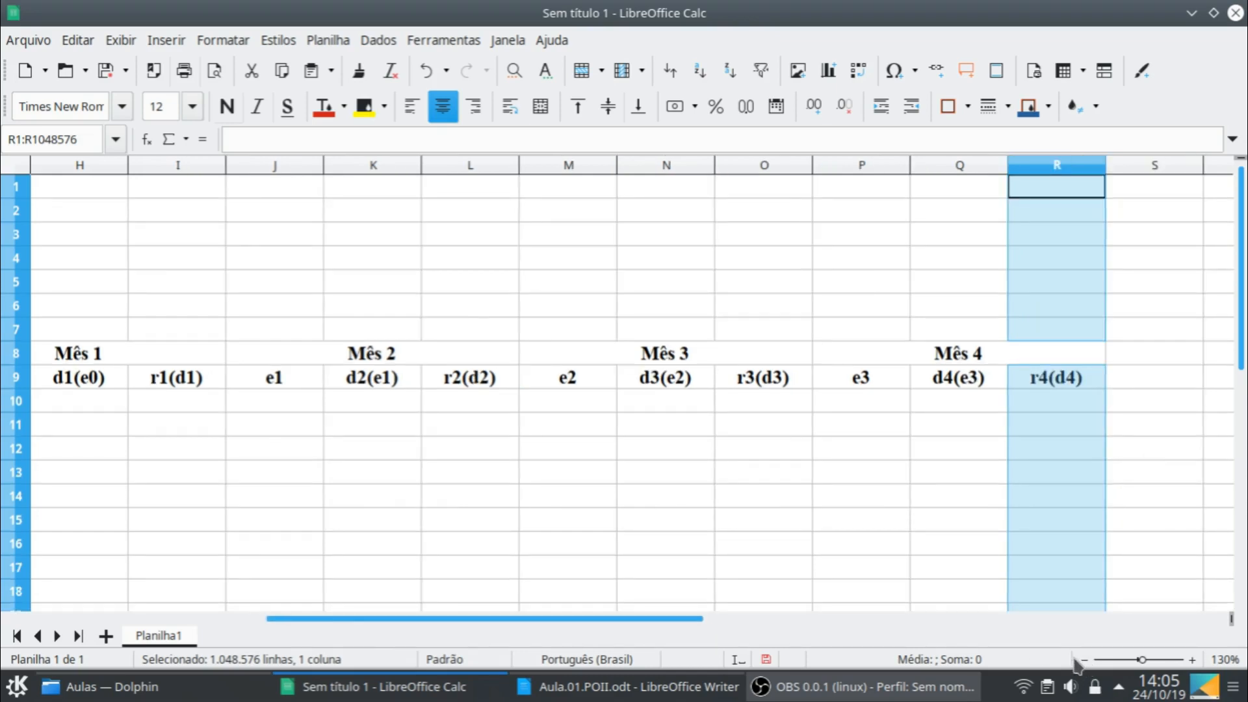
left_click(1084, 659)
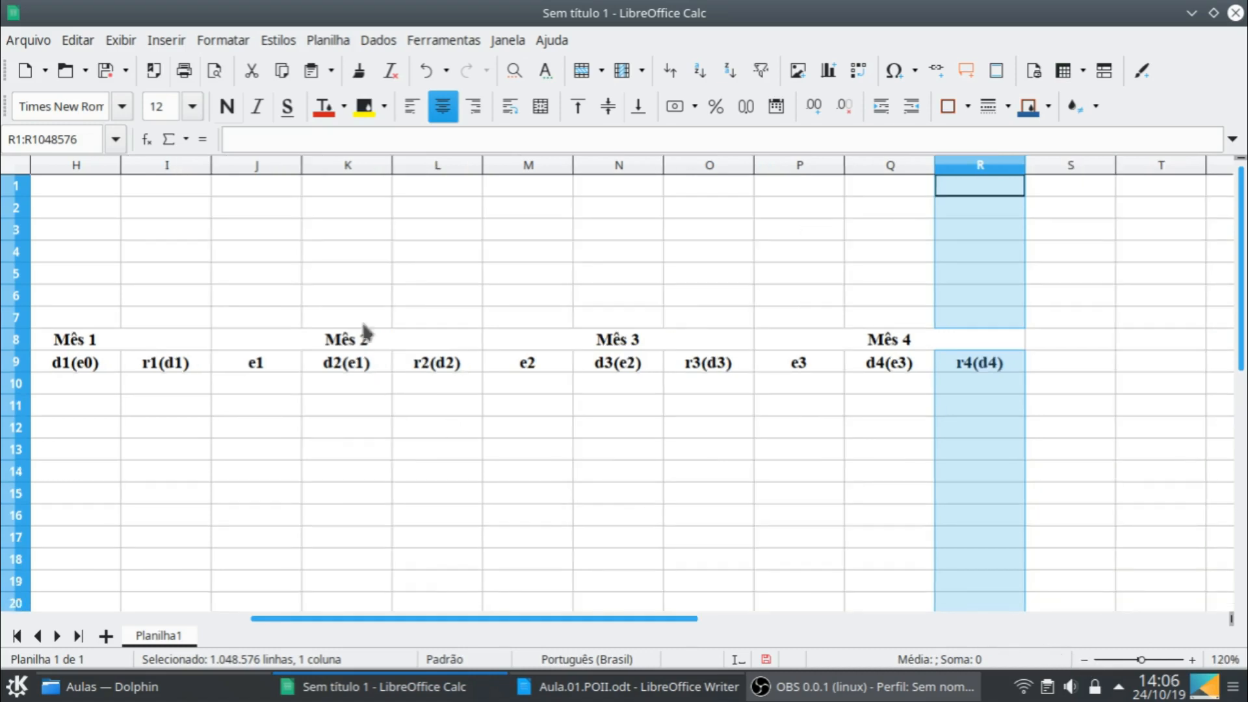
left_click(77, 166, "shift")
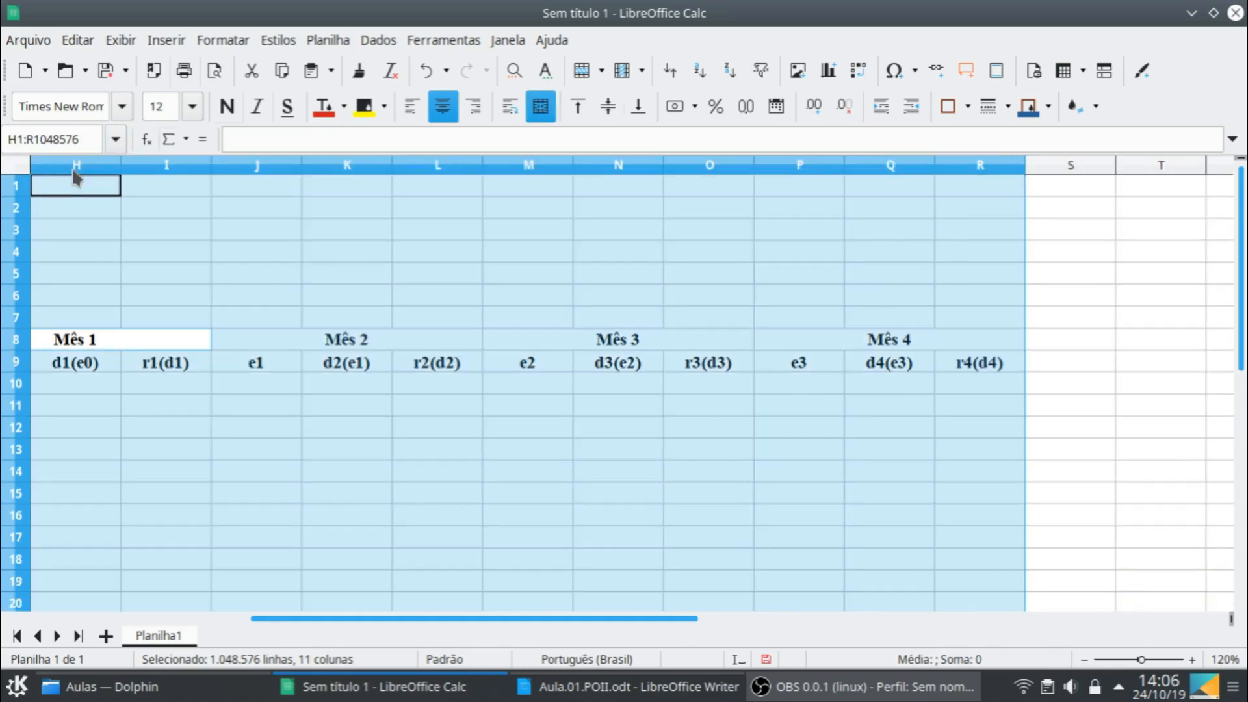
left_click_drag(73, 172, 74, 173)
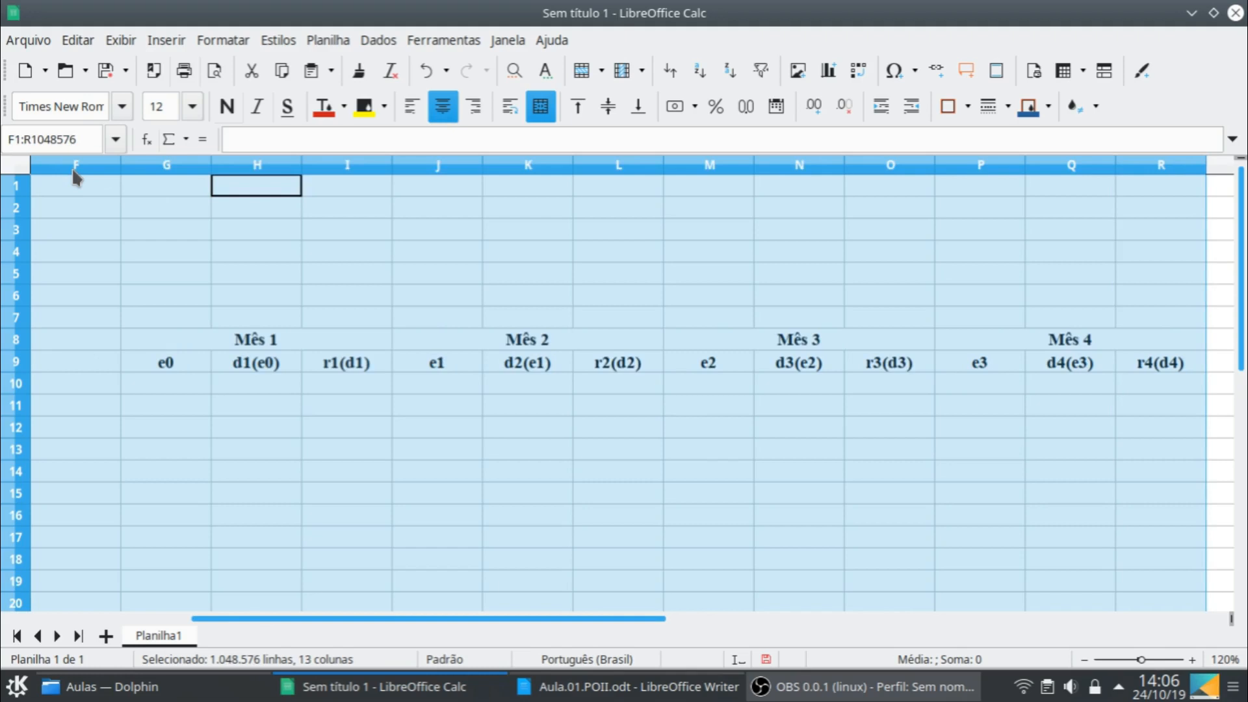
key("shift+Right")
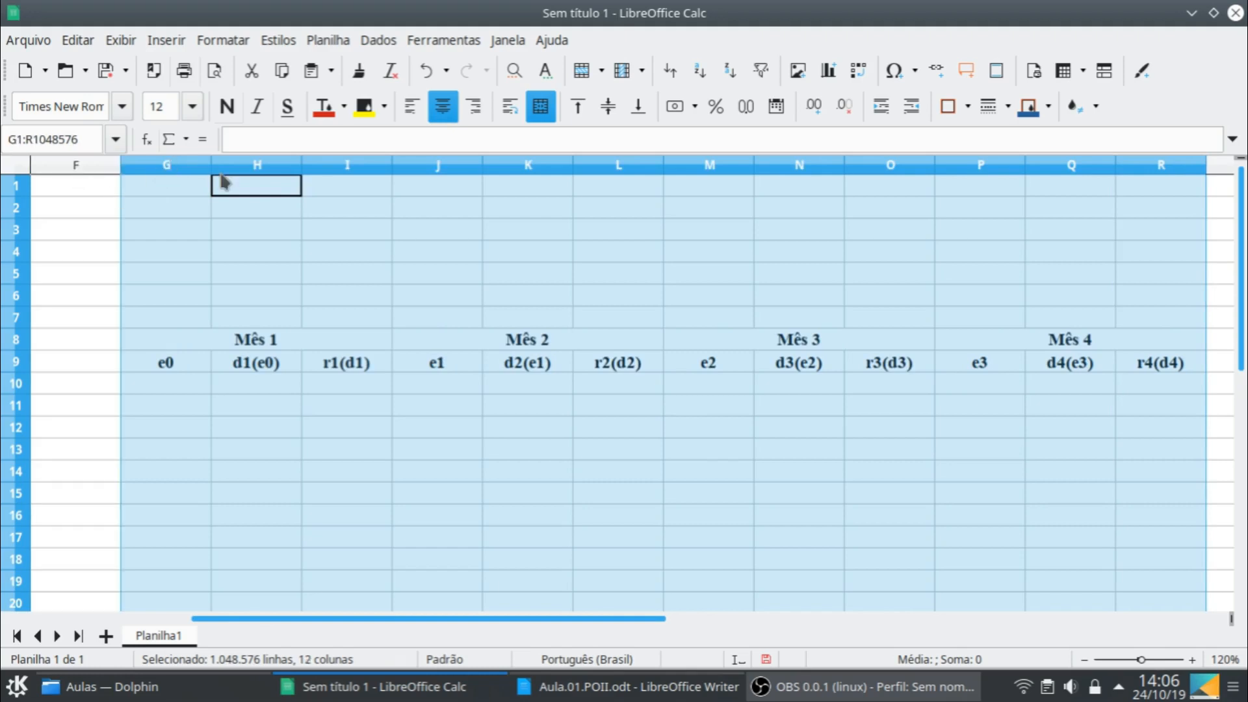
double_click(211, 178)
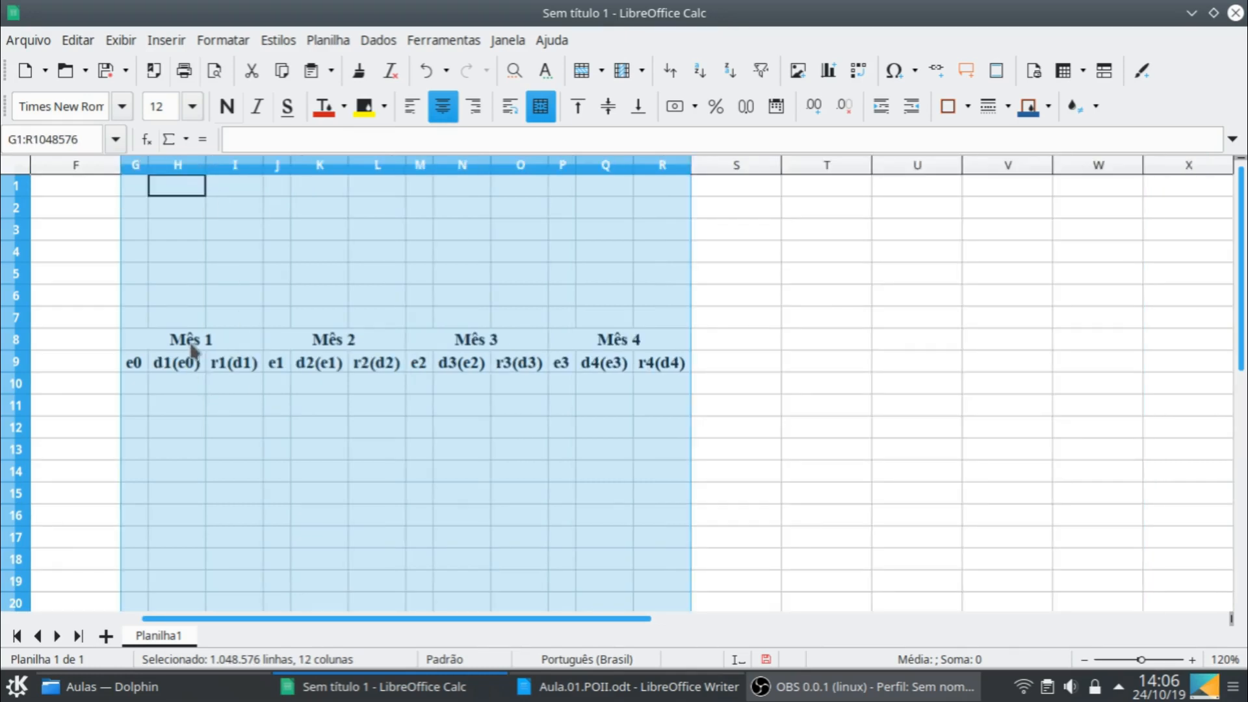
- Apply outer and inner borders to all cells of the monthly decision tables in G8:R11
left_click(192, 343)
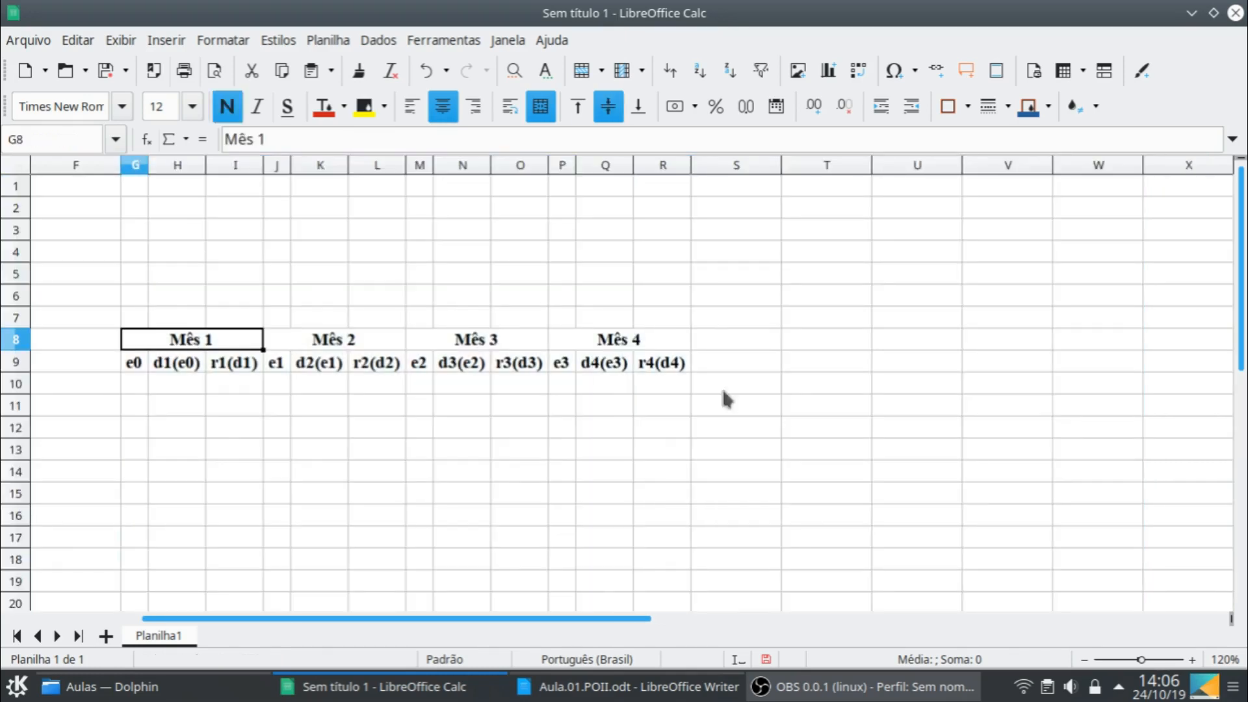
left_click(667, 406, "shift")
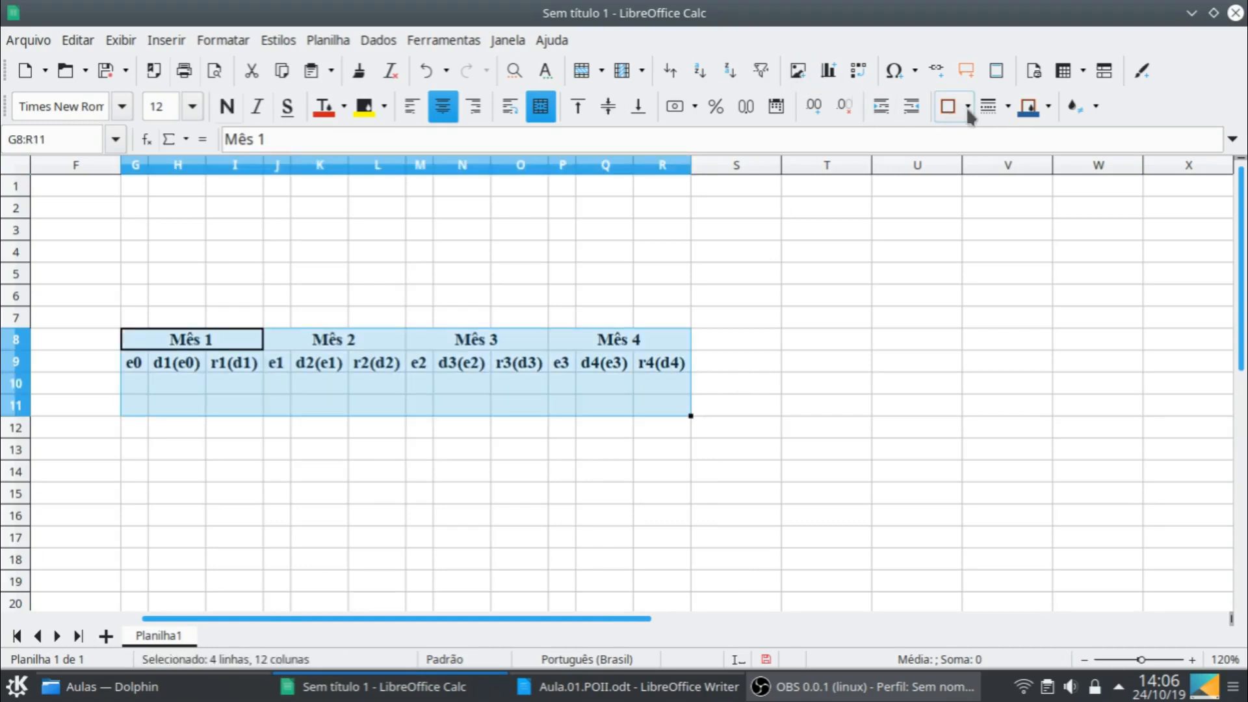
left_click(968, 107)
left_click(1020, 201)
left_click(658, 406)
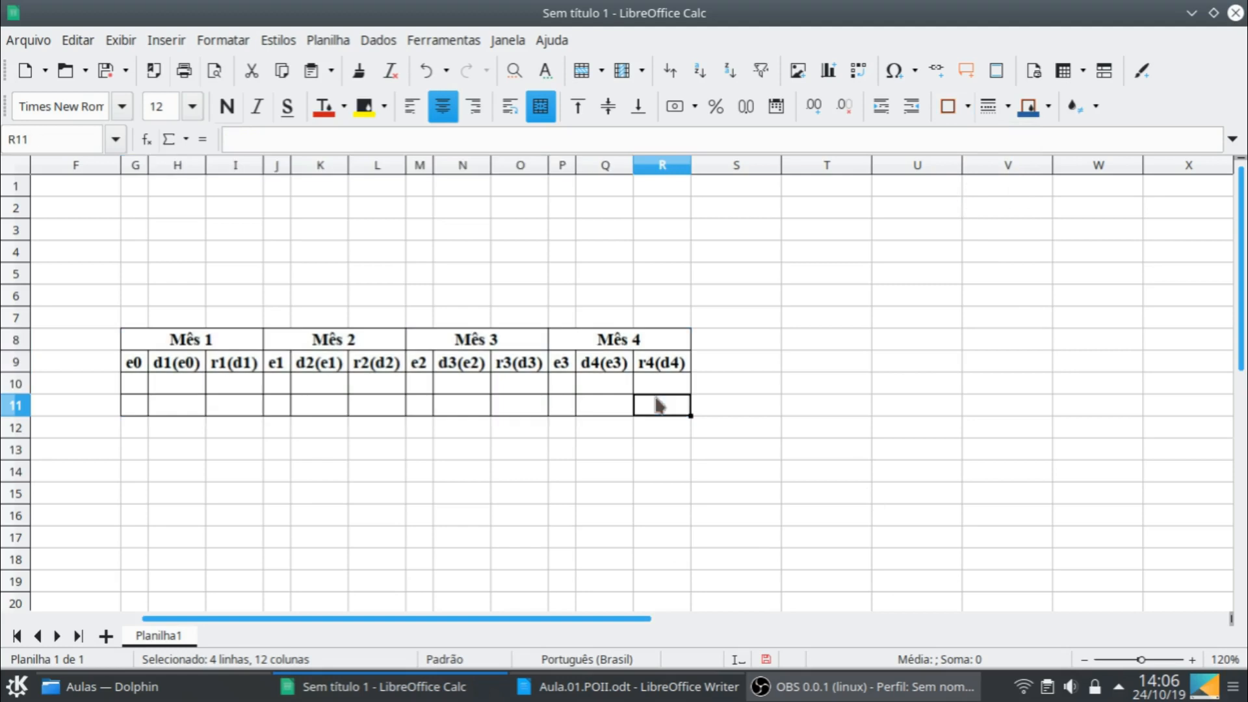
- Fill row 10 of the Mês 4 table with e3 0, d4(e3) 10 and r4(d4) 30000
left_click_drag(611, 621, 416, 617)
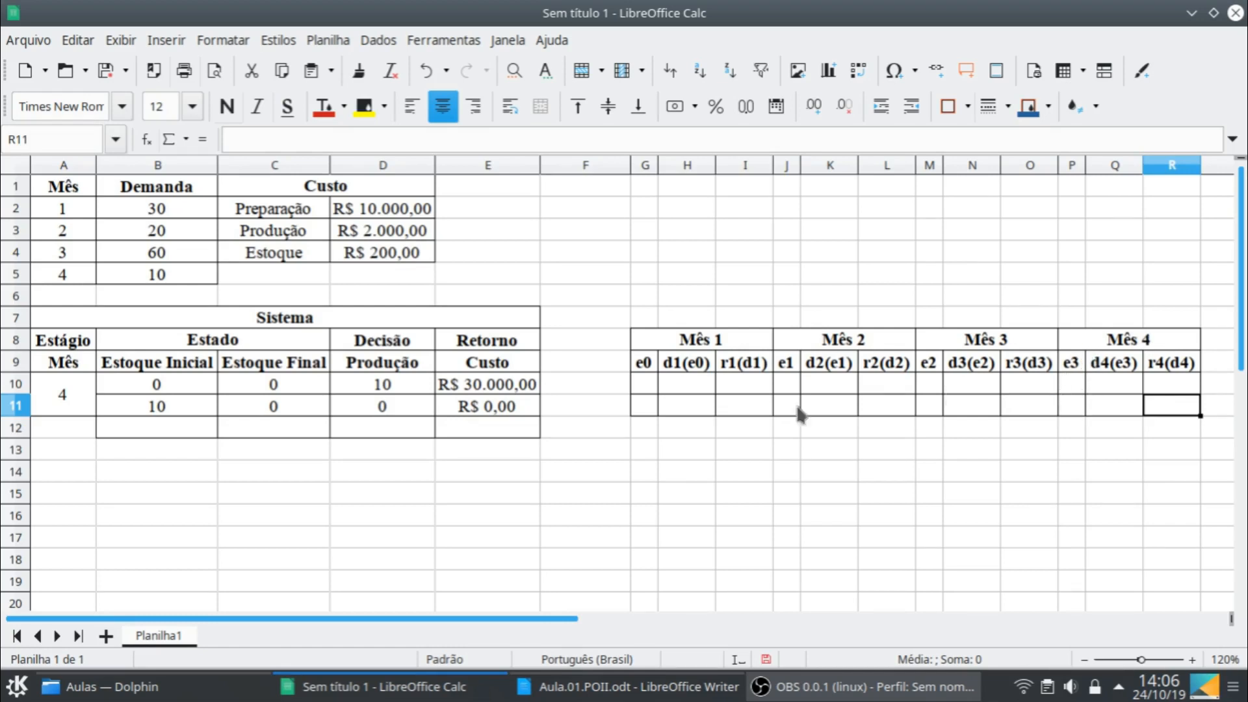
left_click(195, 388)
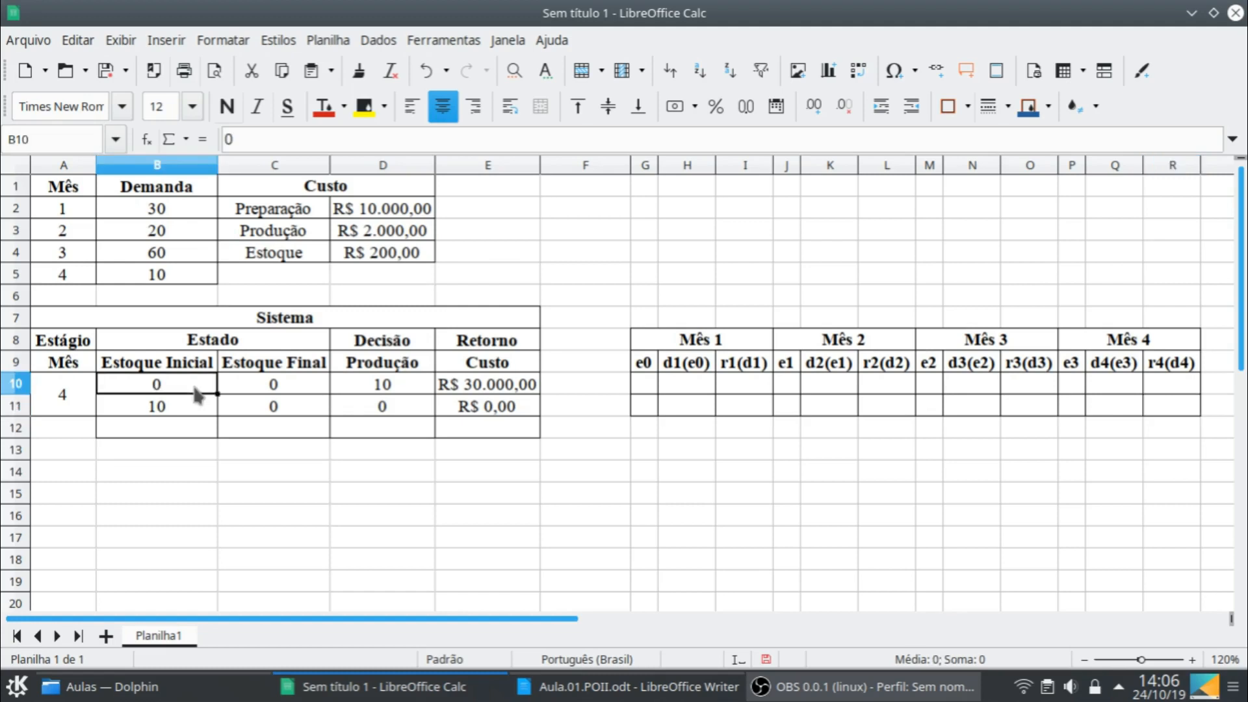
left_click(501, 393, "shift")
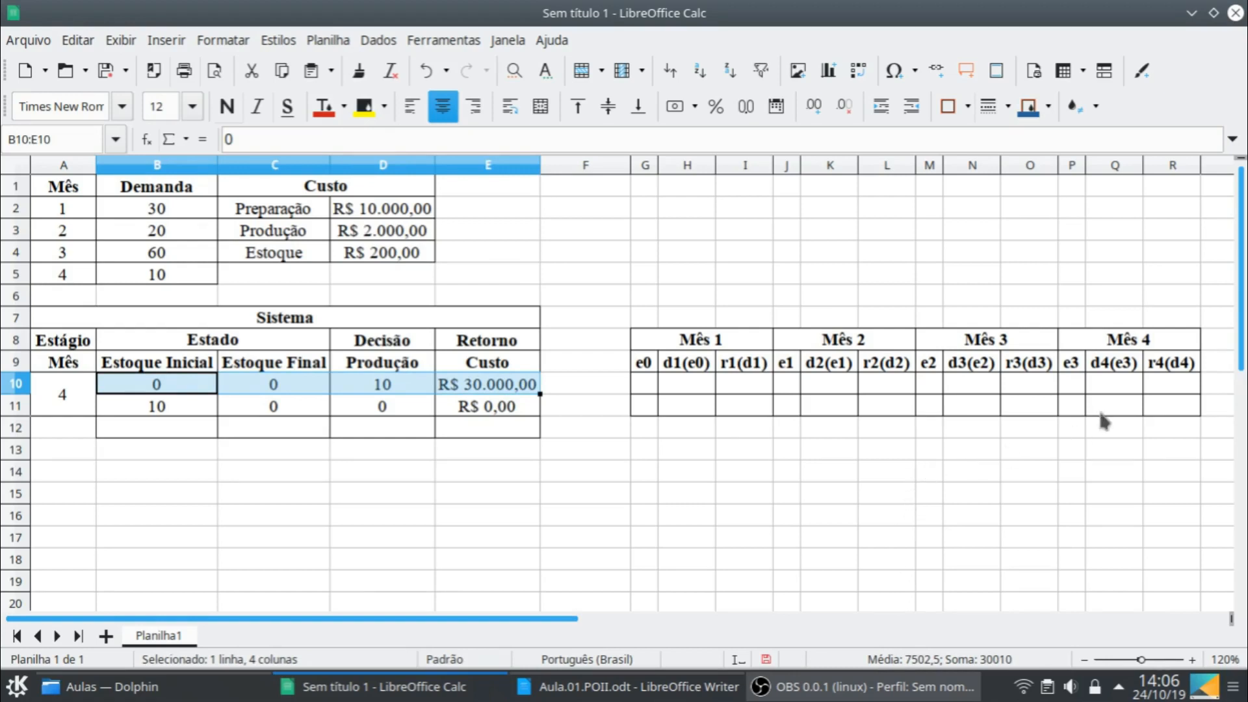
left_click(1077, 380)
type("0")
key("Tab")
type("10")
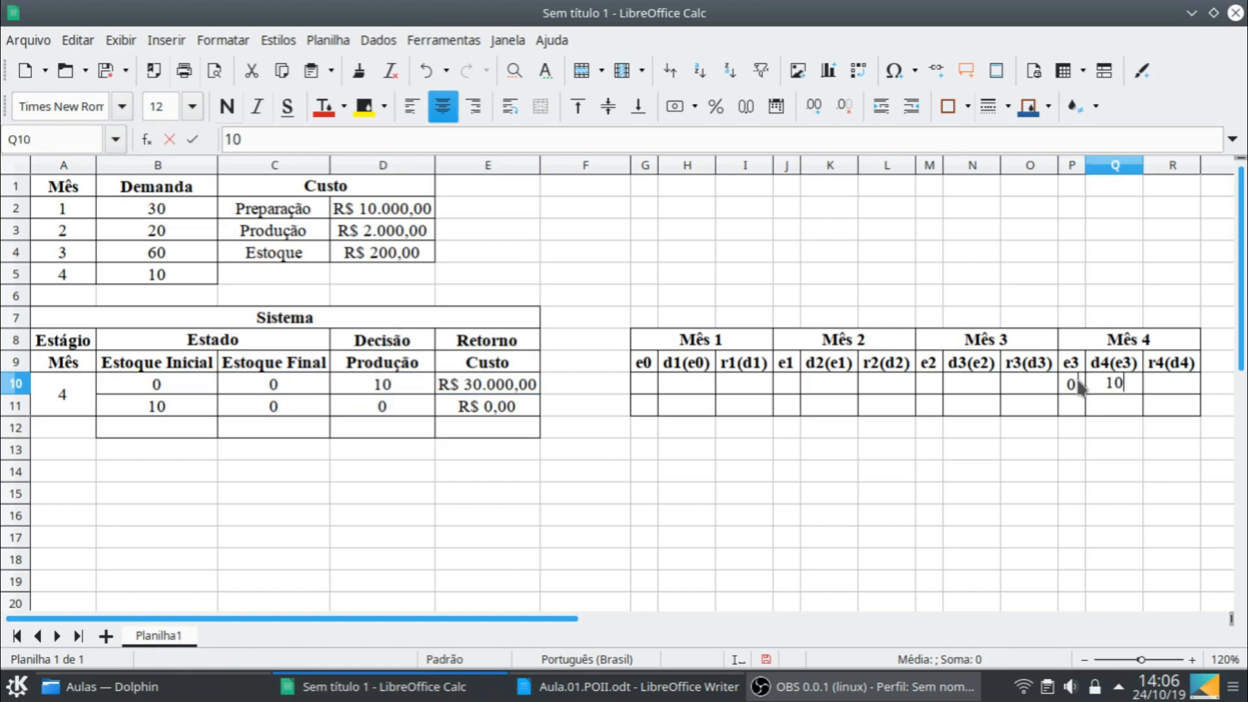
key("Tab")
type("30000")
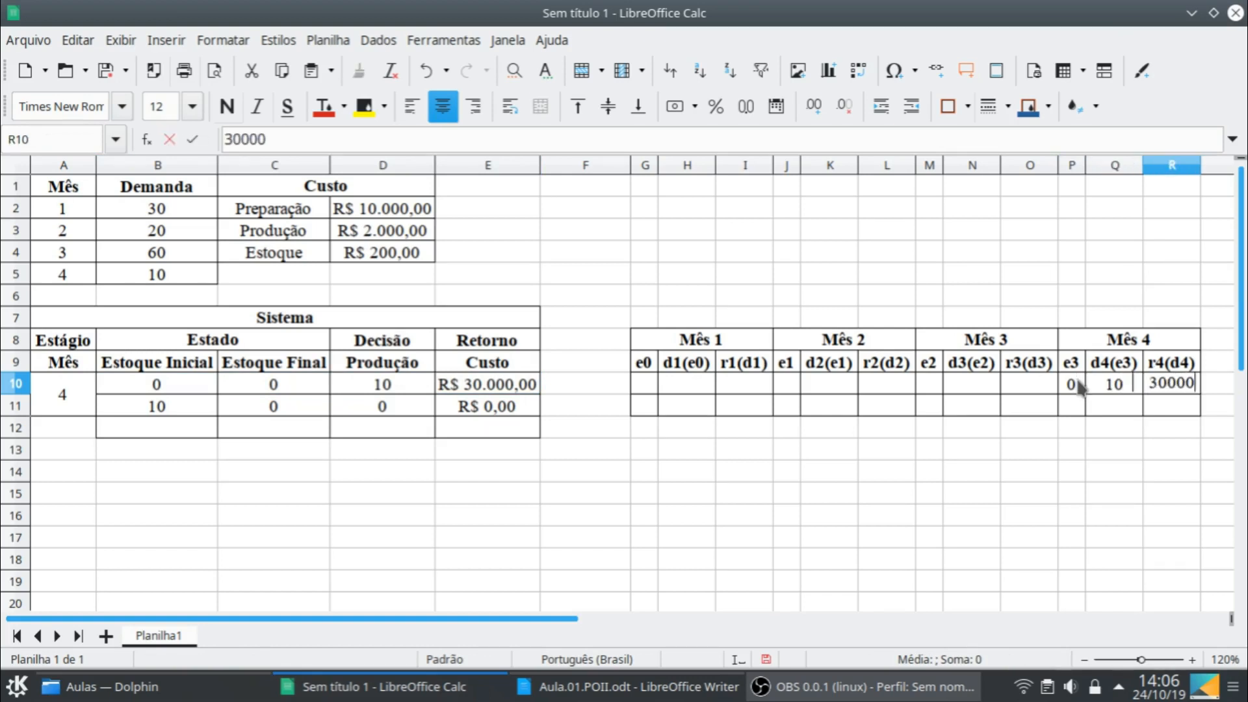
key("Return")
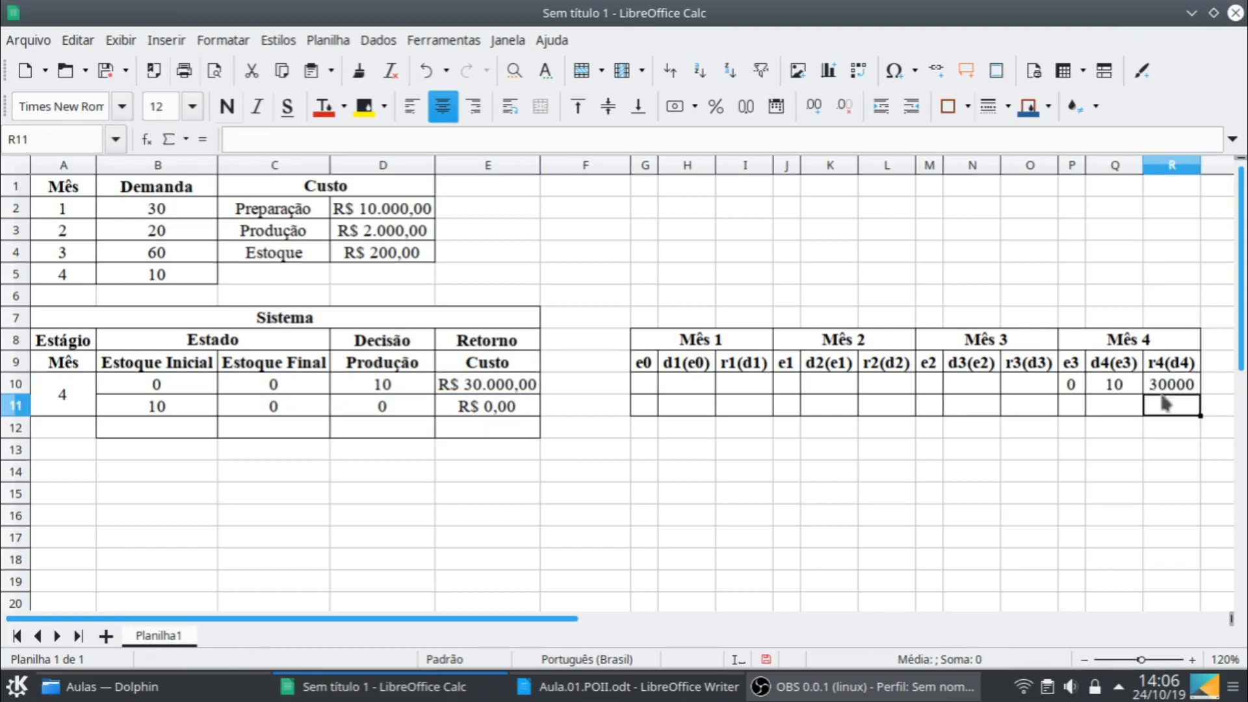
- Format the return value in R10 as currency and fit column R's width to it
left_click(1186, 394)
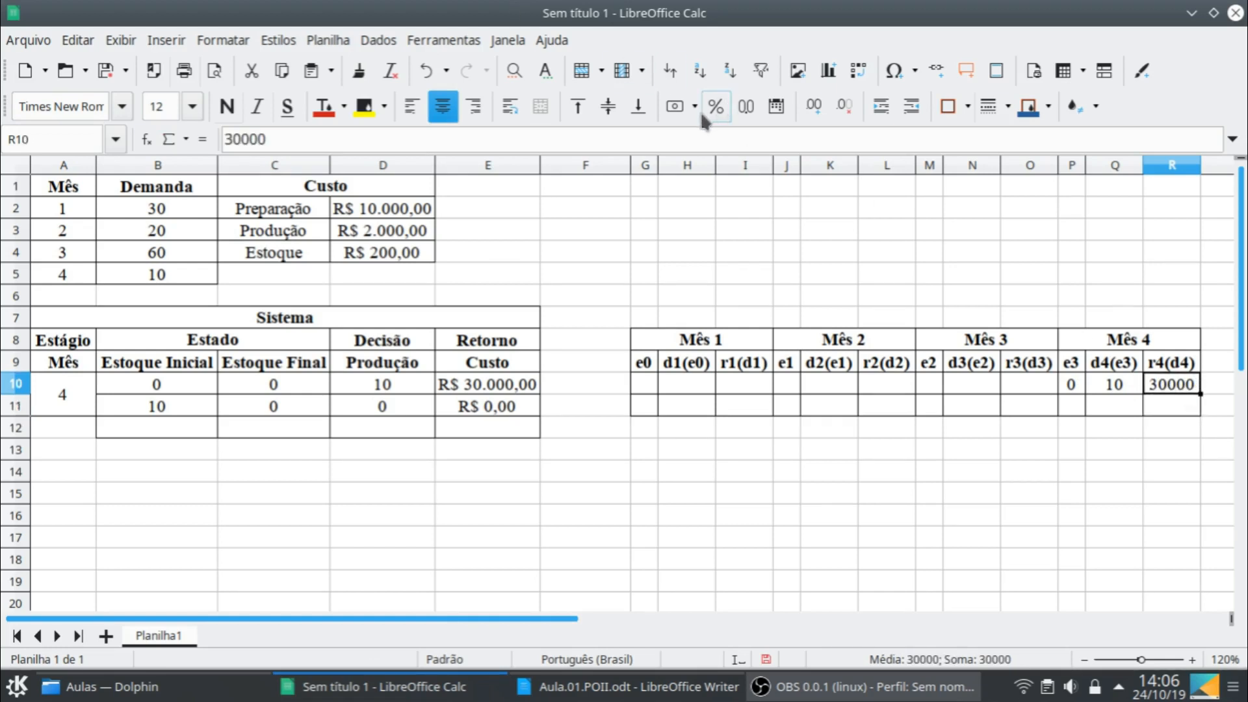
left_click(674, 110)
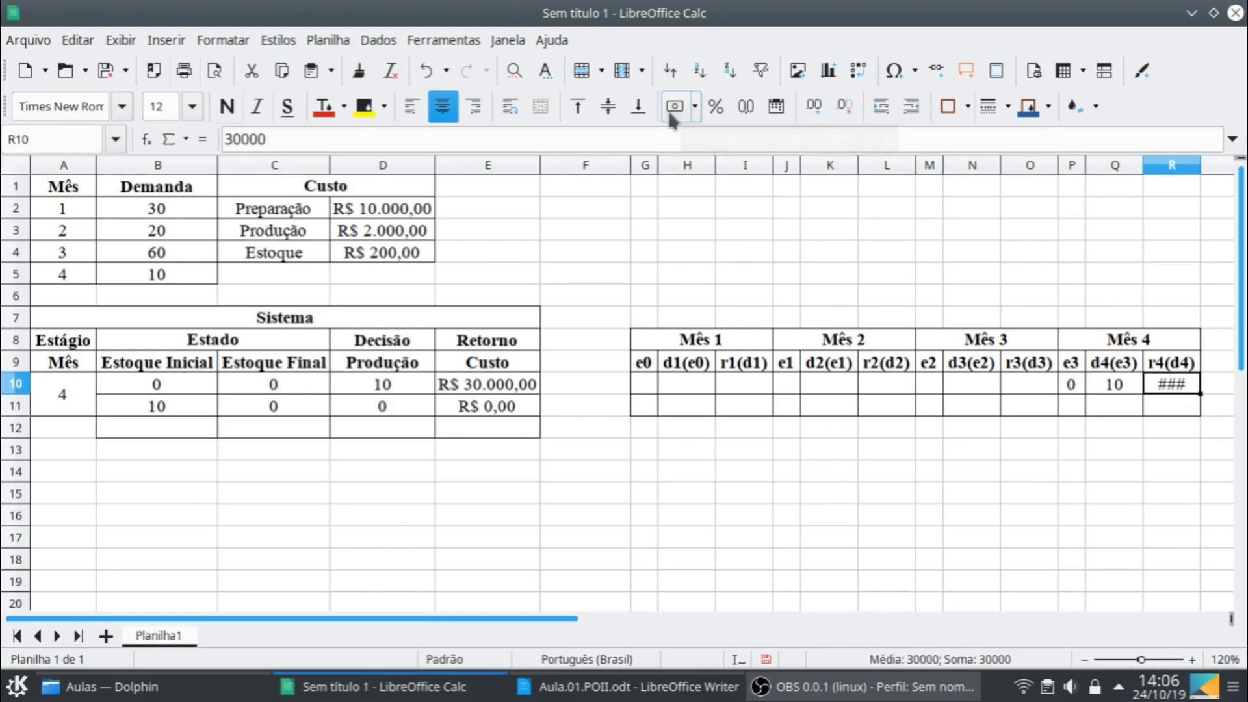
double_click(1200, 166)
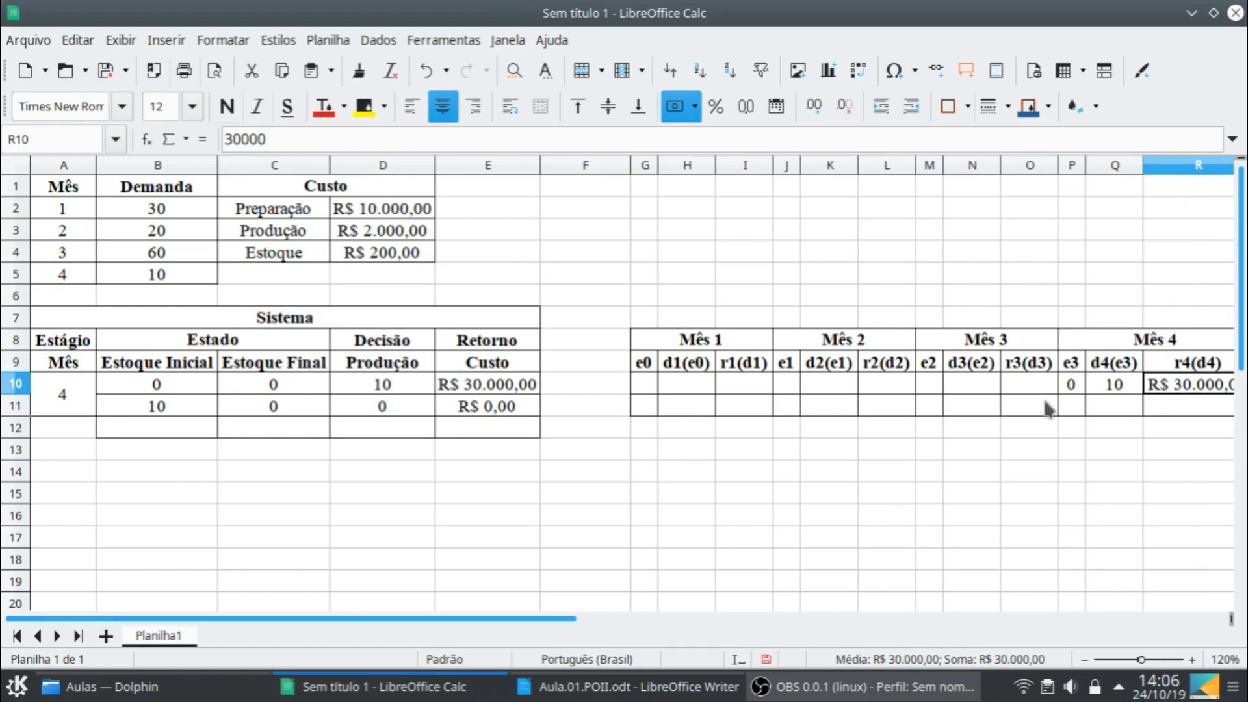
- Fill row 11 of the Mês 4 table with e3 10, d4(e3) 0 and r4(d4) 0, formatting the return as currency
left_click(1071, 406)
type("10")
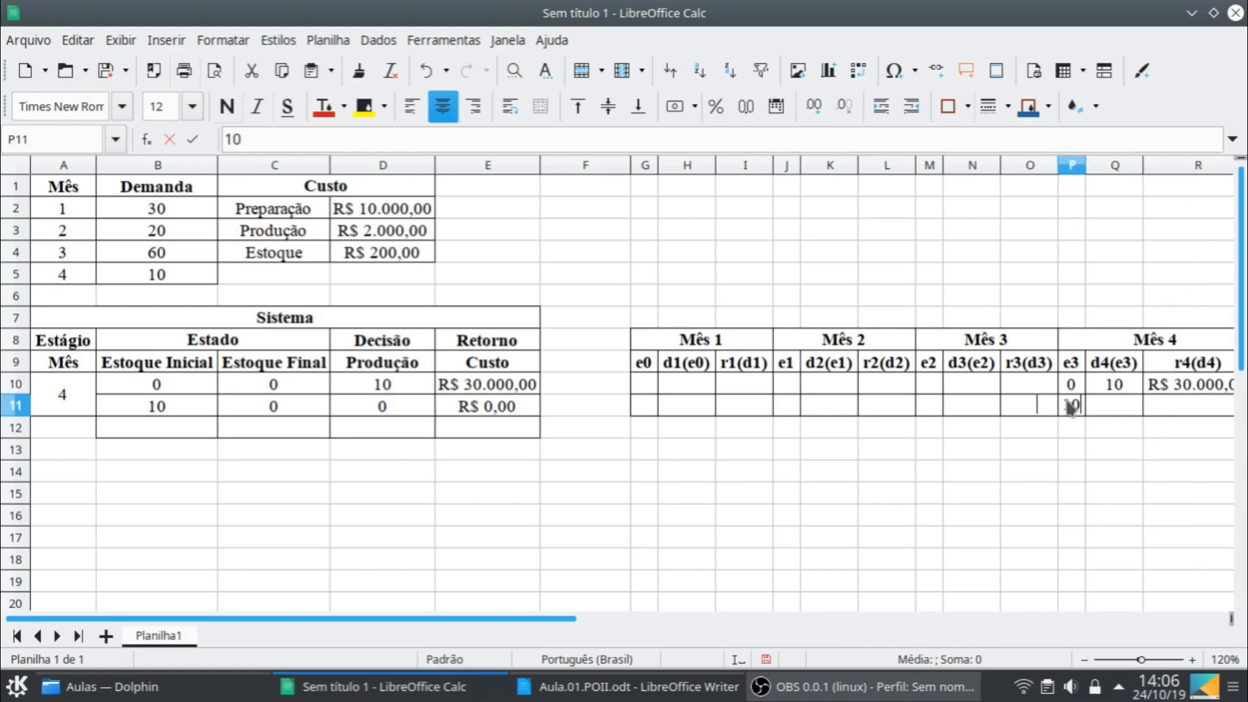
key("Tab")
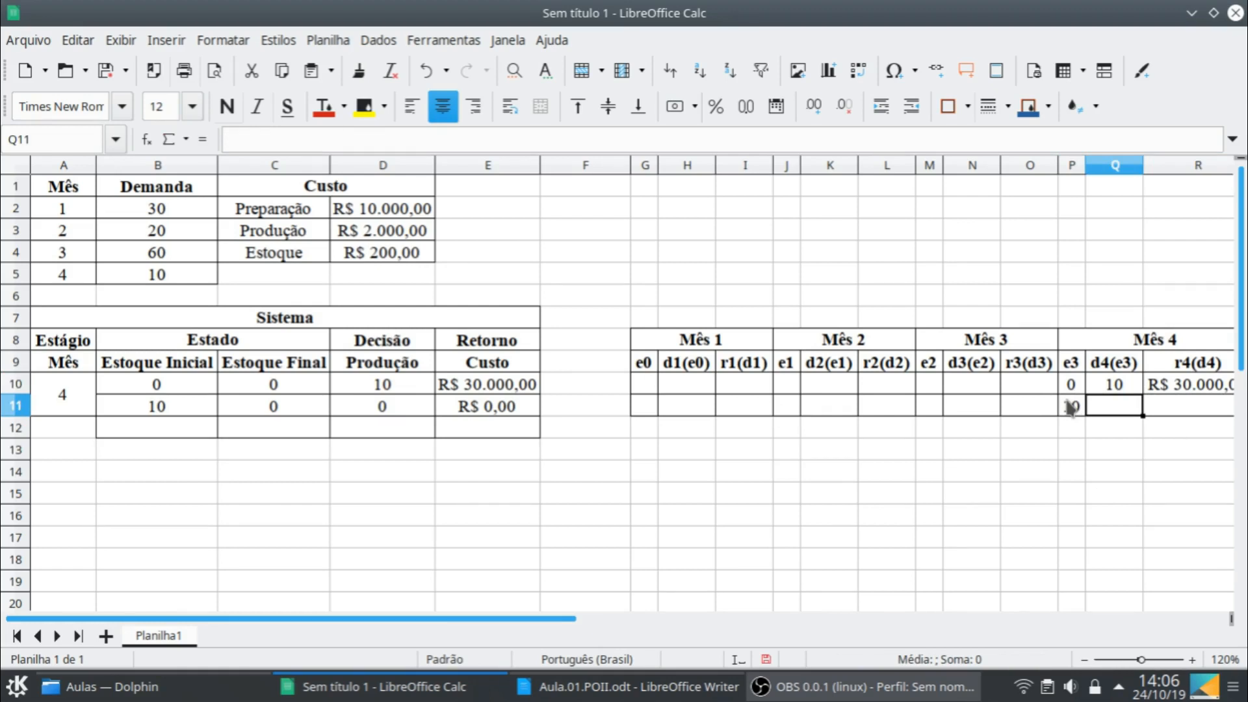
type("0")
key("Tab")
type("0")
key("Return")
key("Up")
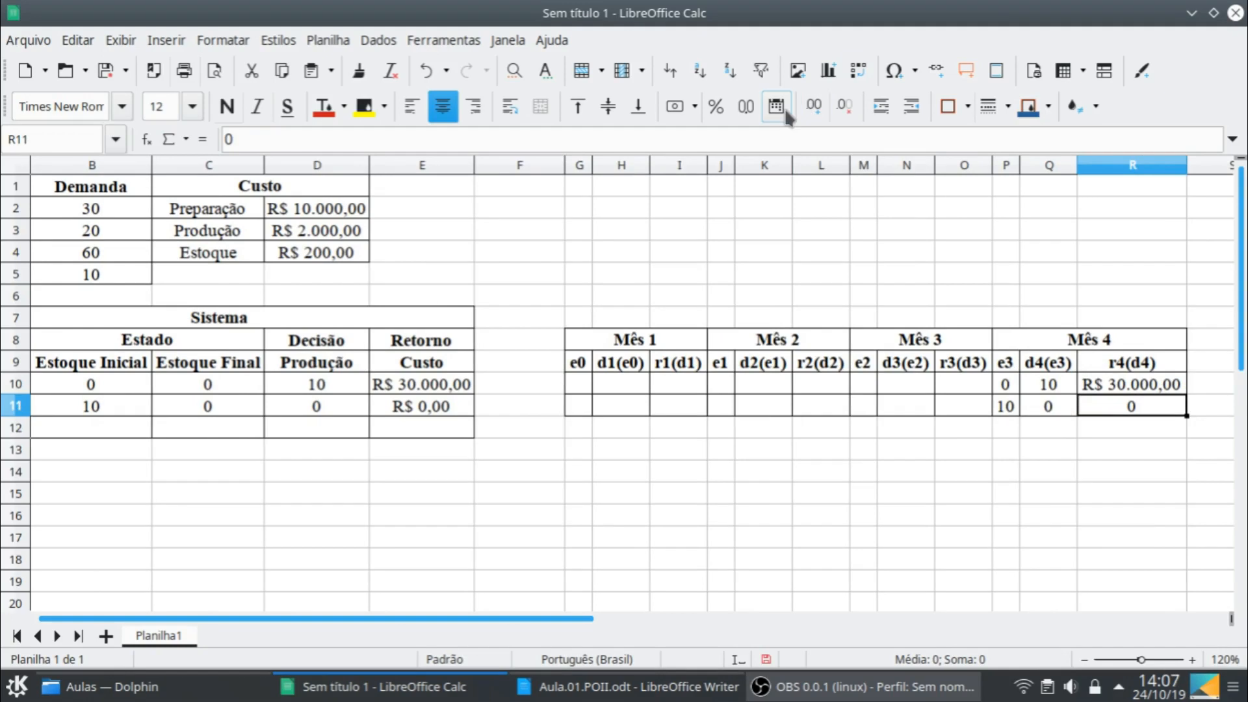
left_click(676, 106)
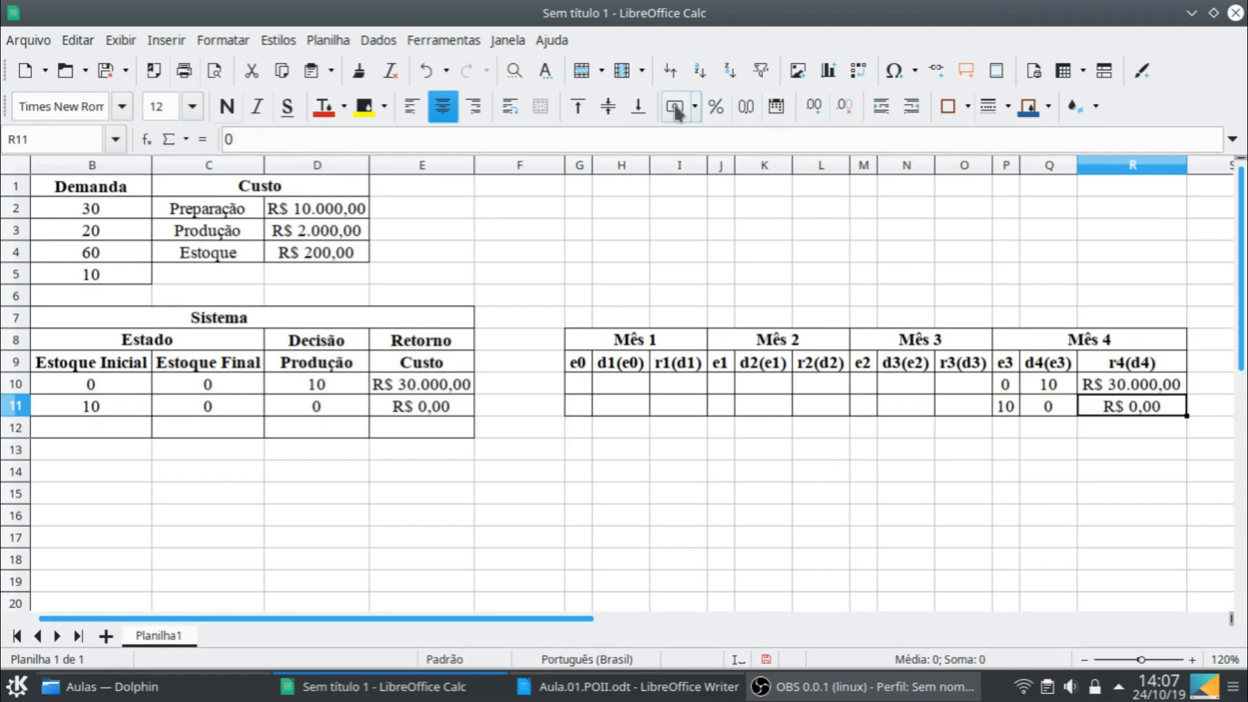
- Copy the merged stage cell for month 4 to A12:A13 of the Sistema table and set the copied stage to 3
left_click(448, 429)
key("Left")
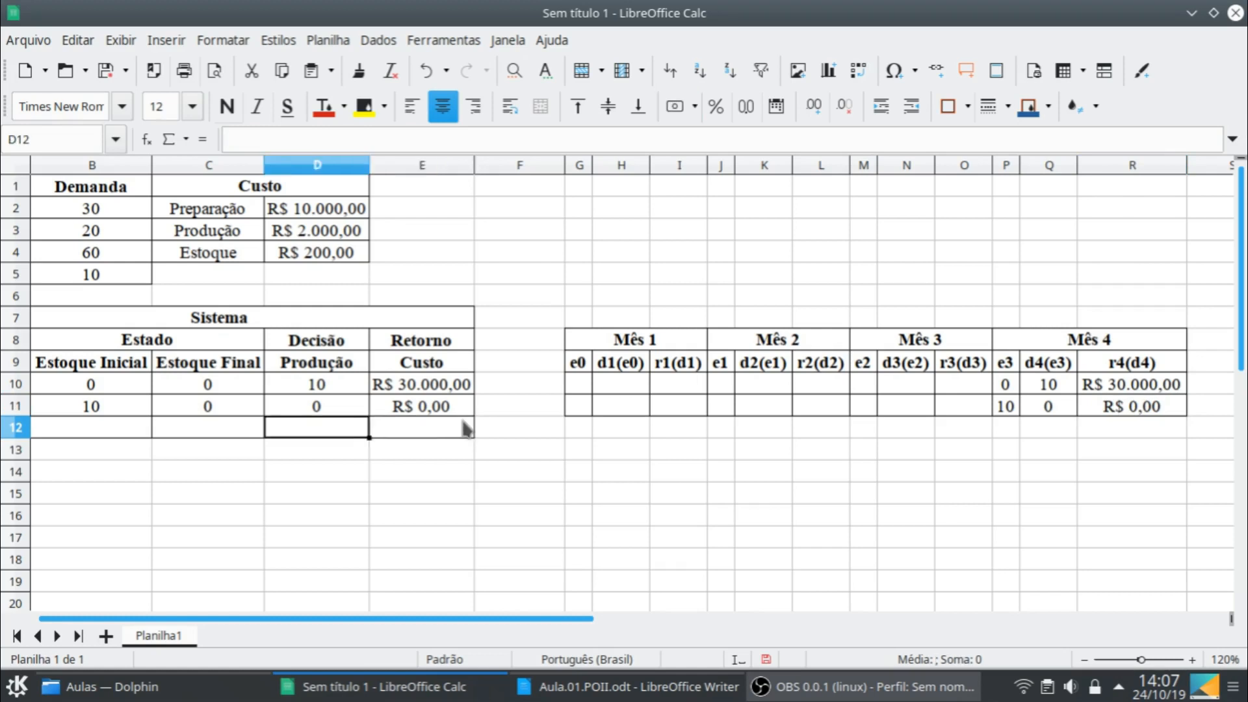
key("Left")
key("Left")
key("Left")
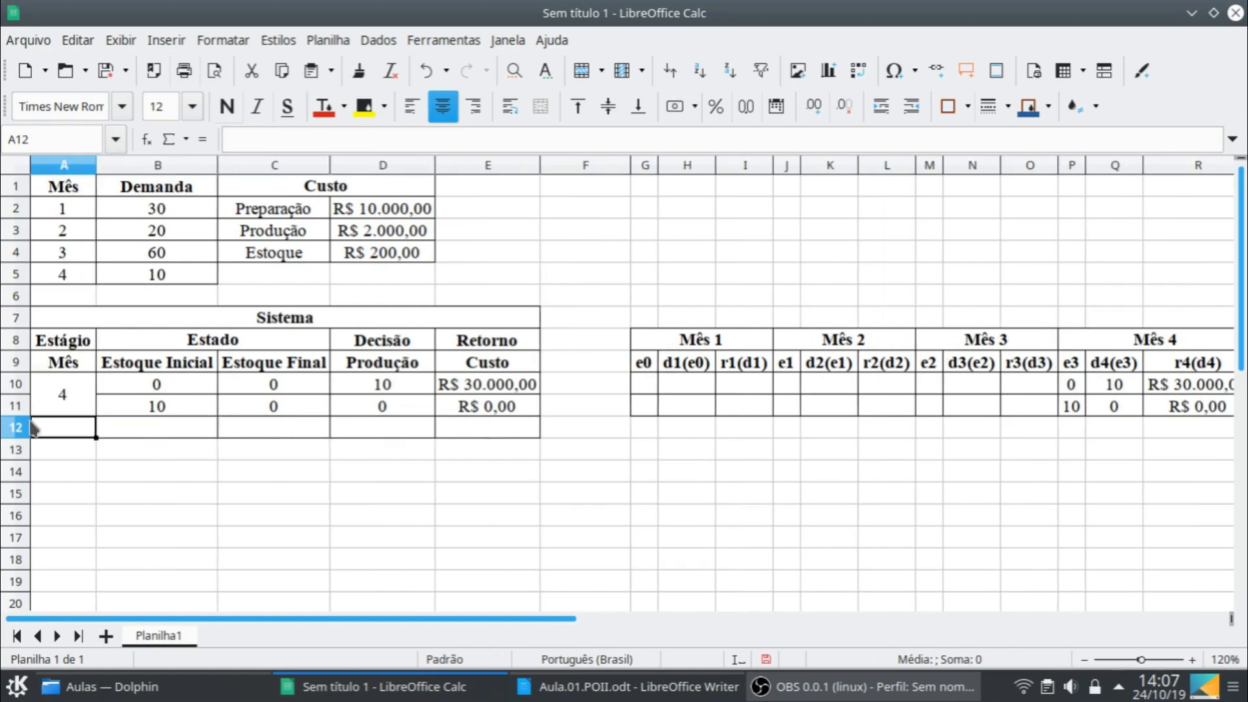
left_click(68, 403)
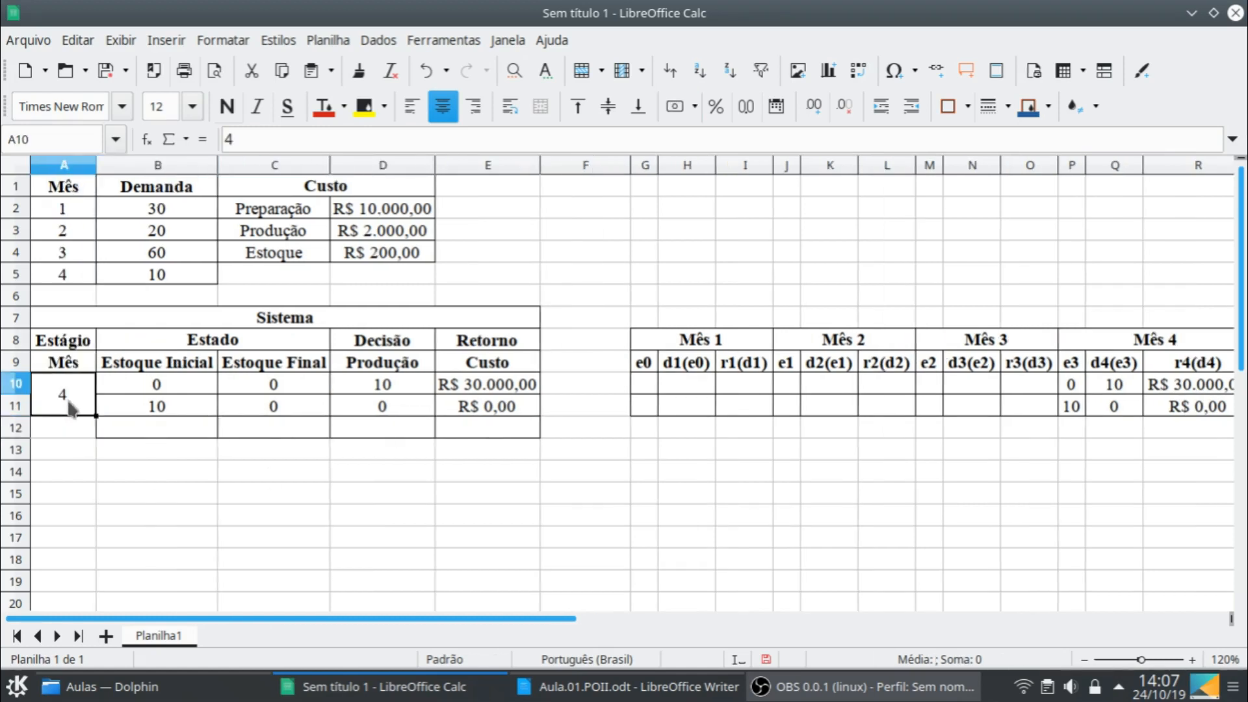
left_click(82, 436)
type("4")
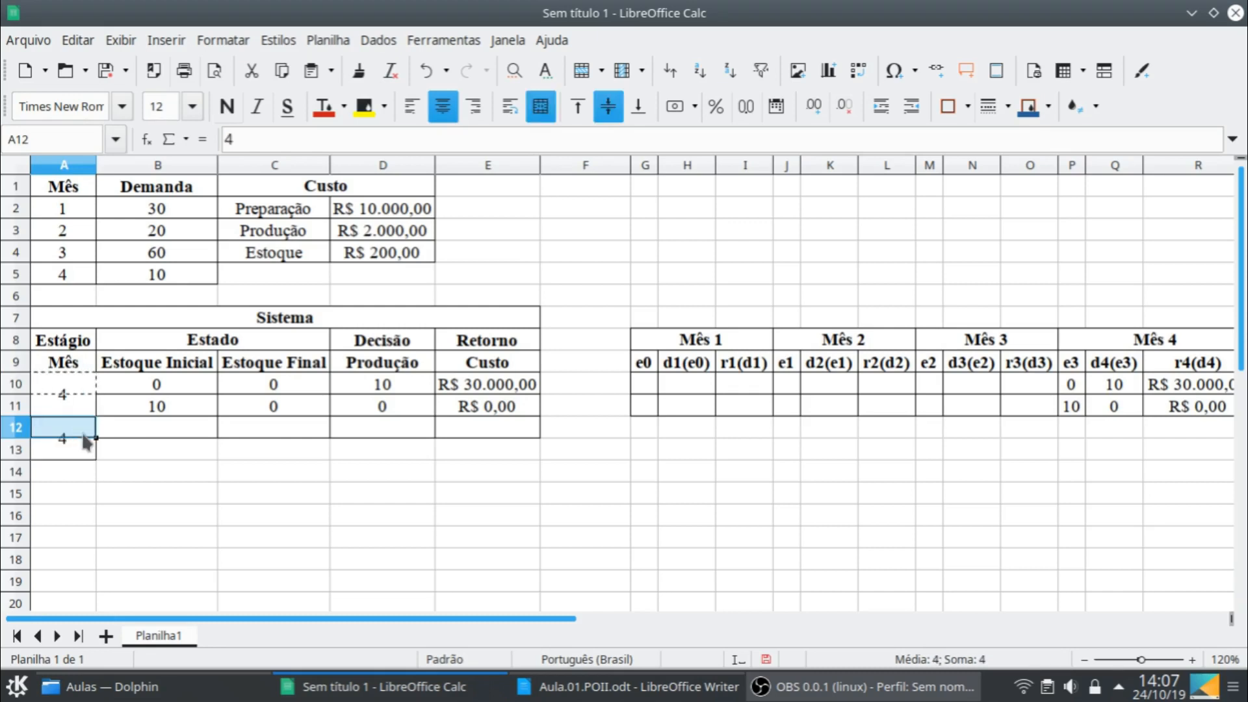
type("3")
key("Return")
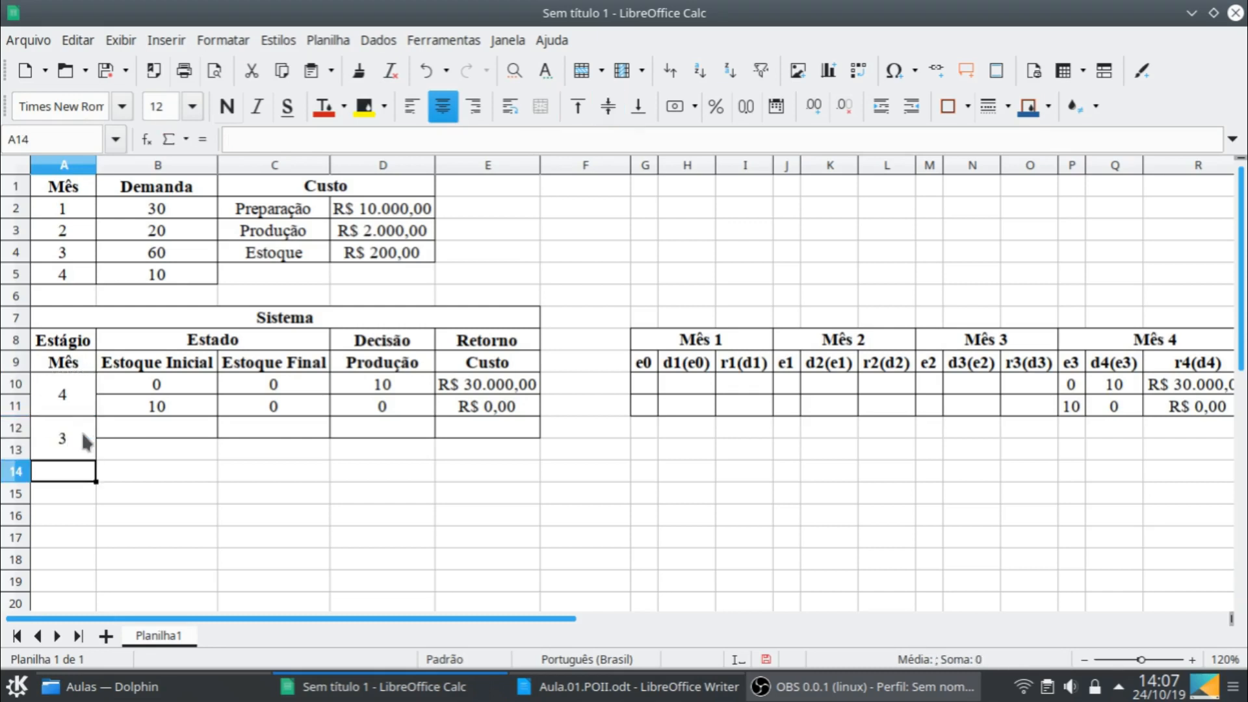
- Fill the stock, production and cost cells B11:E11 down into row 12 for the month 3 stage
left_click(201, 390)
left_click(484, 388, "shift")
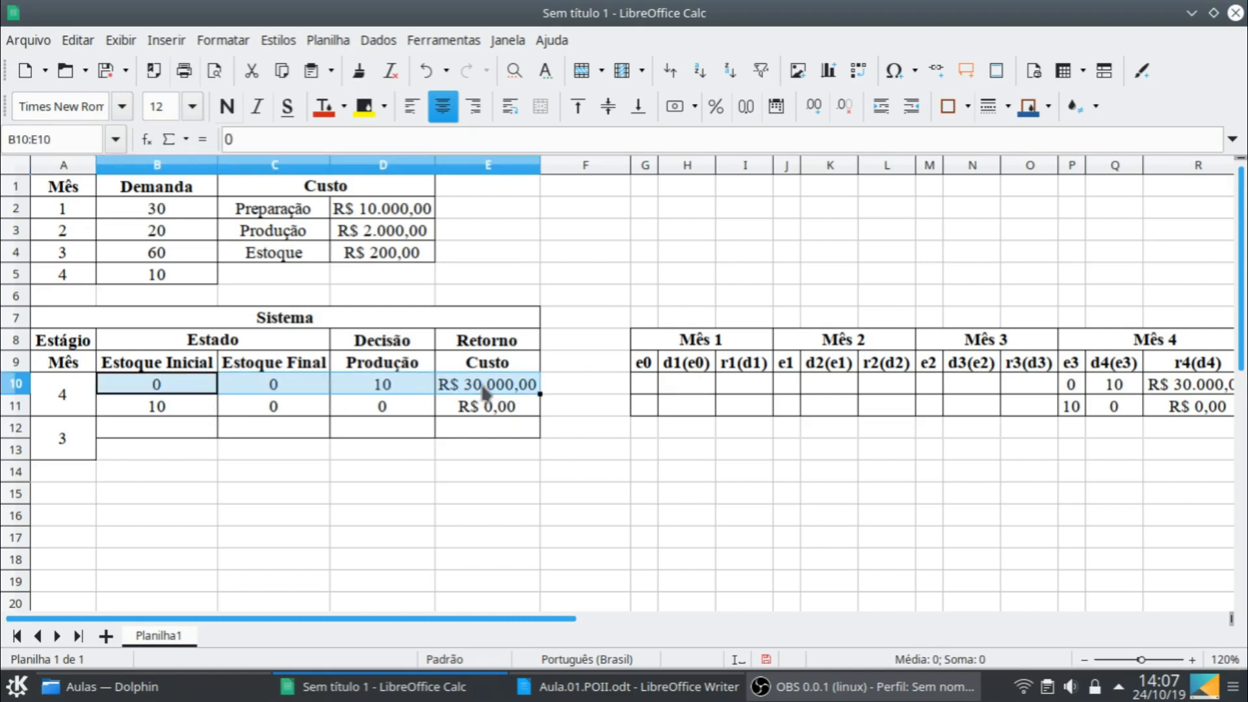
left_click(195, 407)
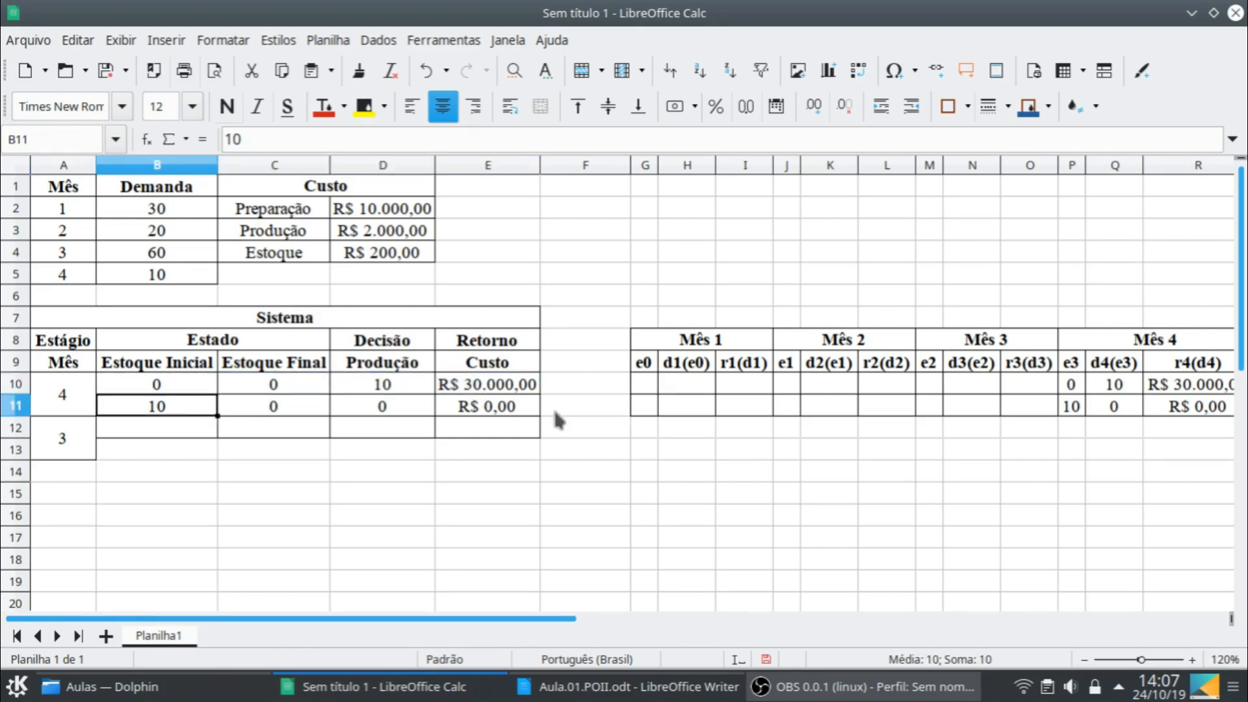
left_click(530, 409, "shift")
left_click_drag(539, 416, 538, 439)
left_click(273, 430)
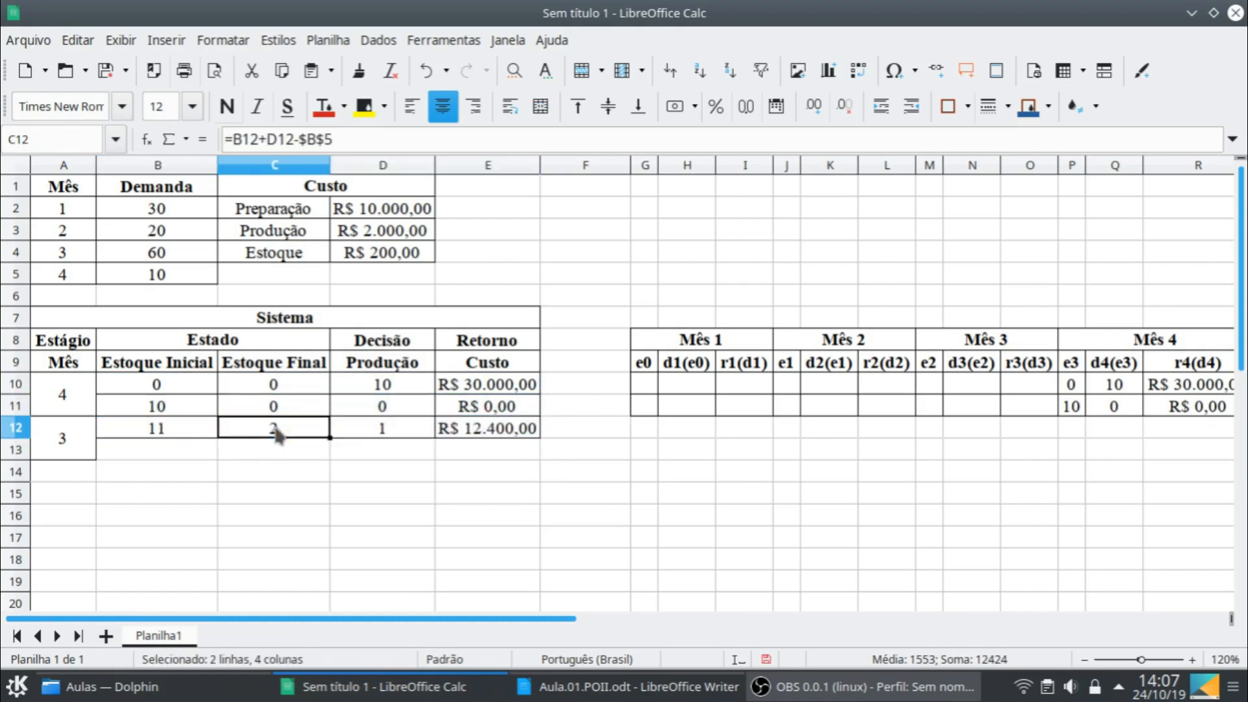
left_click(205, 430)
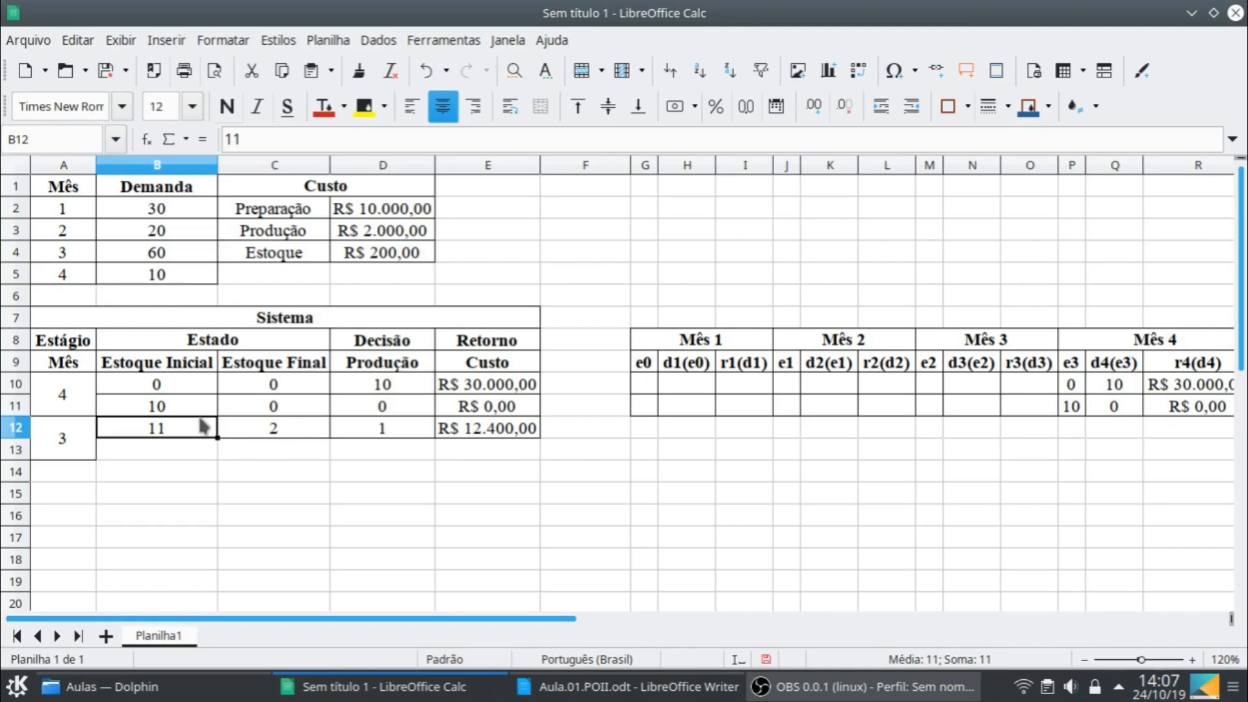
- Set the month 3 initial stock in B12 to 0 and production in D12 to 60, and fit column E's width to its contents
type("0")
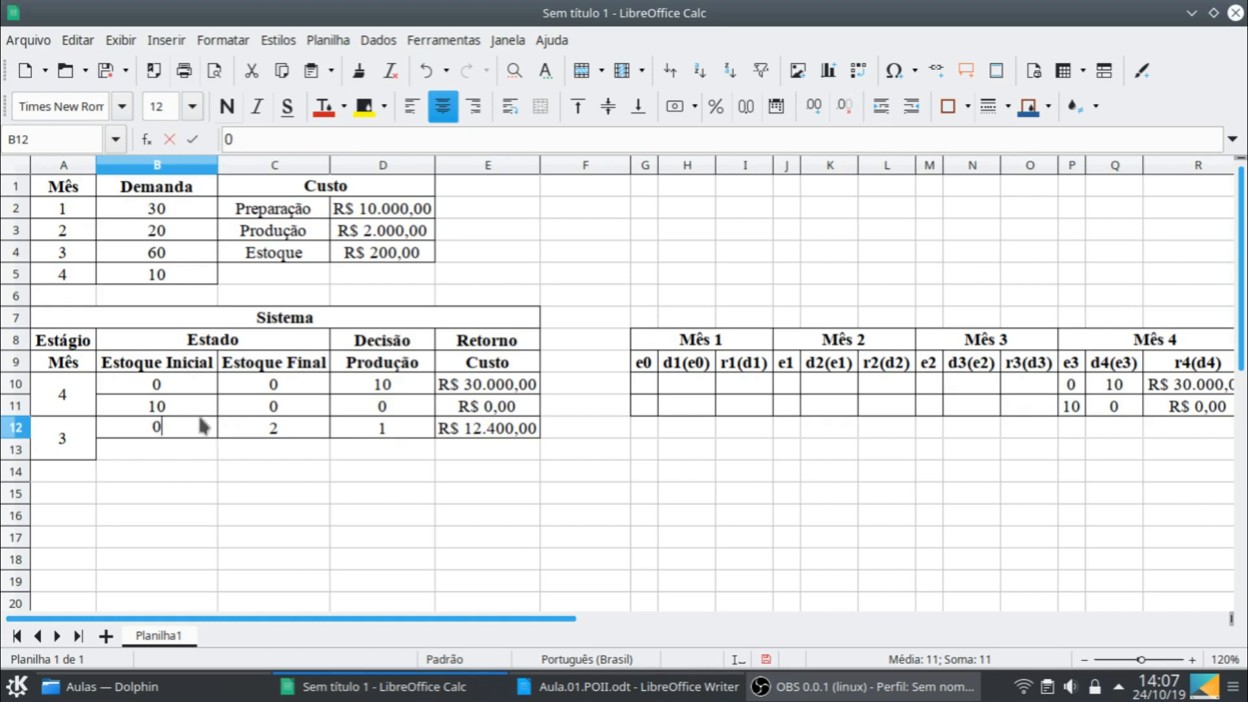
key("Return")
left_click(376, 432)
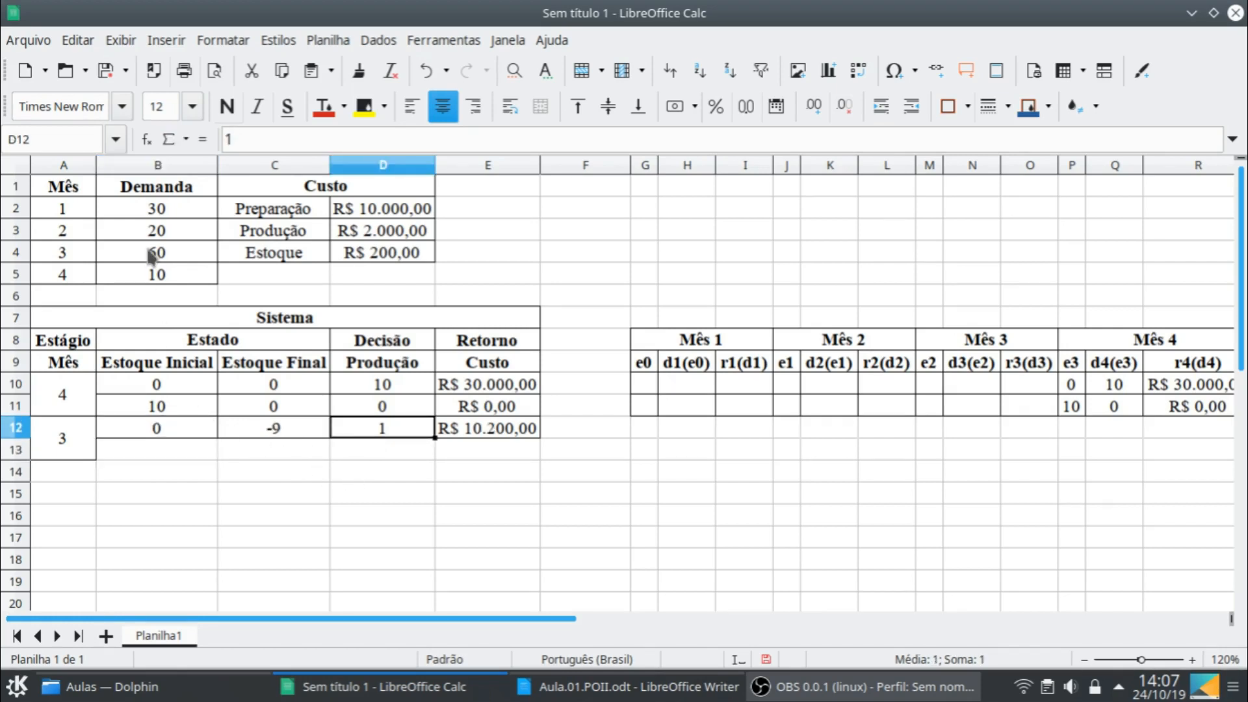
type("60")
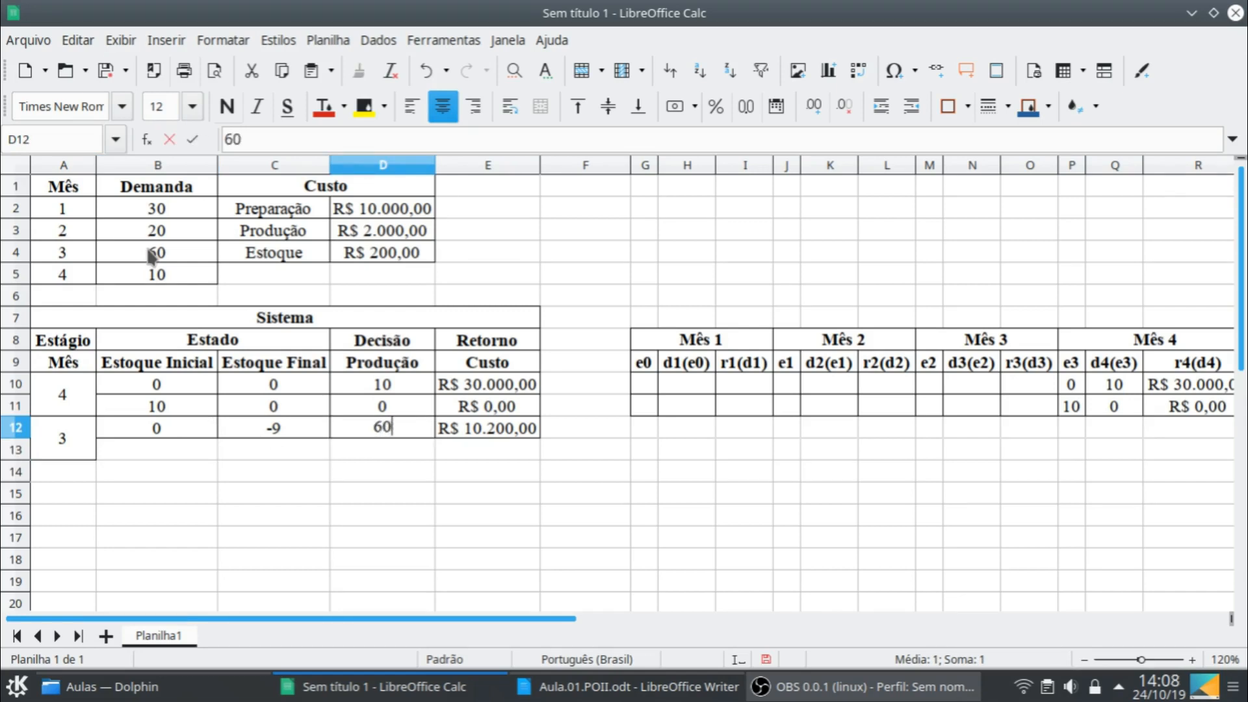
key("Return")
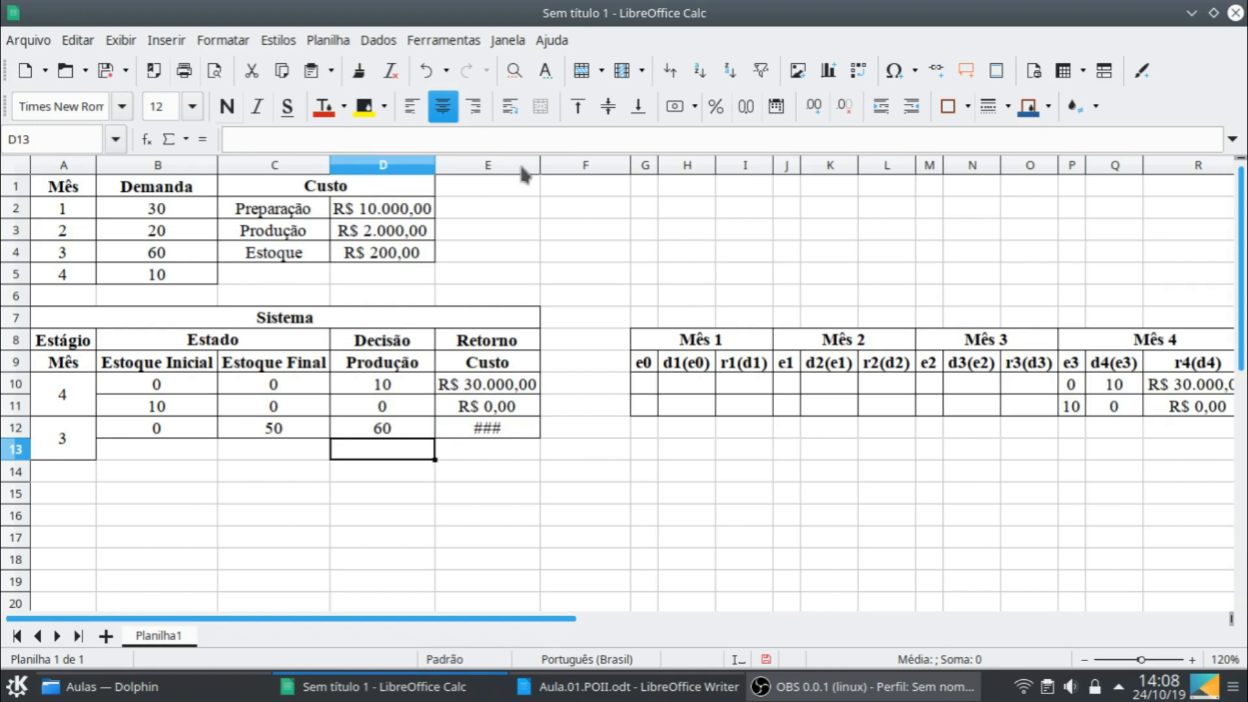
double_click(541, 165)
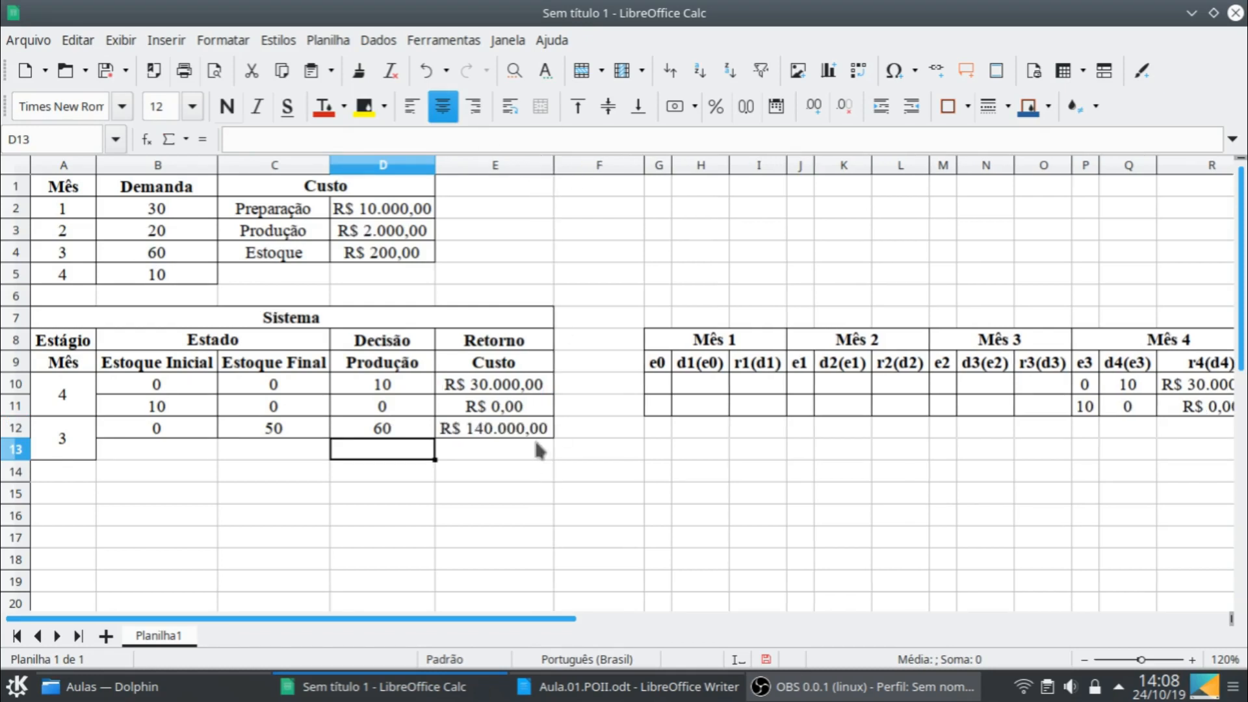
- Change the demand reference in C12's final stock formula to month 3's demand, giving =B12+D12-$B$4
left_click(294, 426)
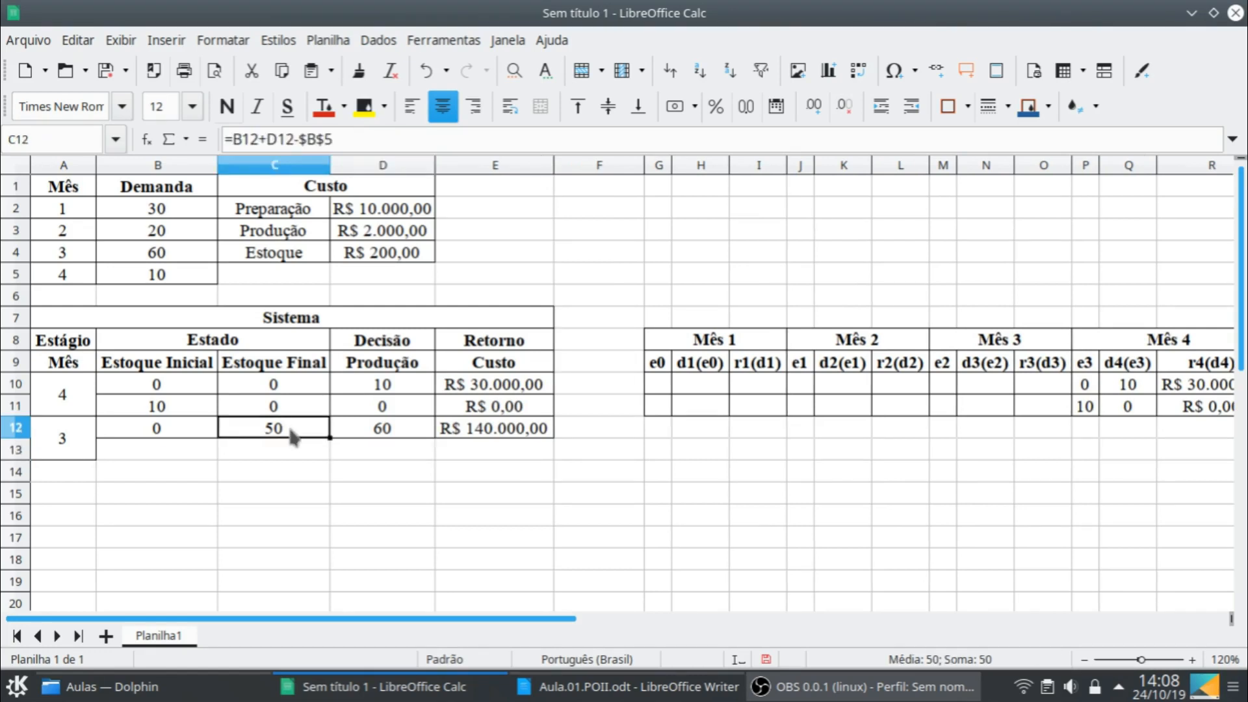
double_click(289, 430)
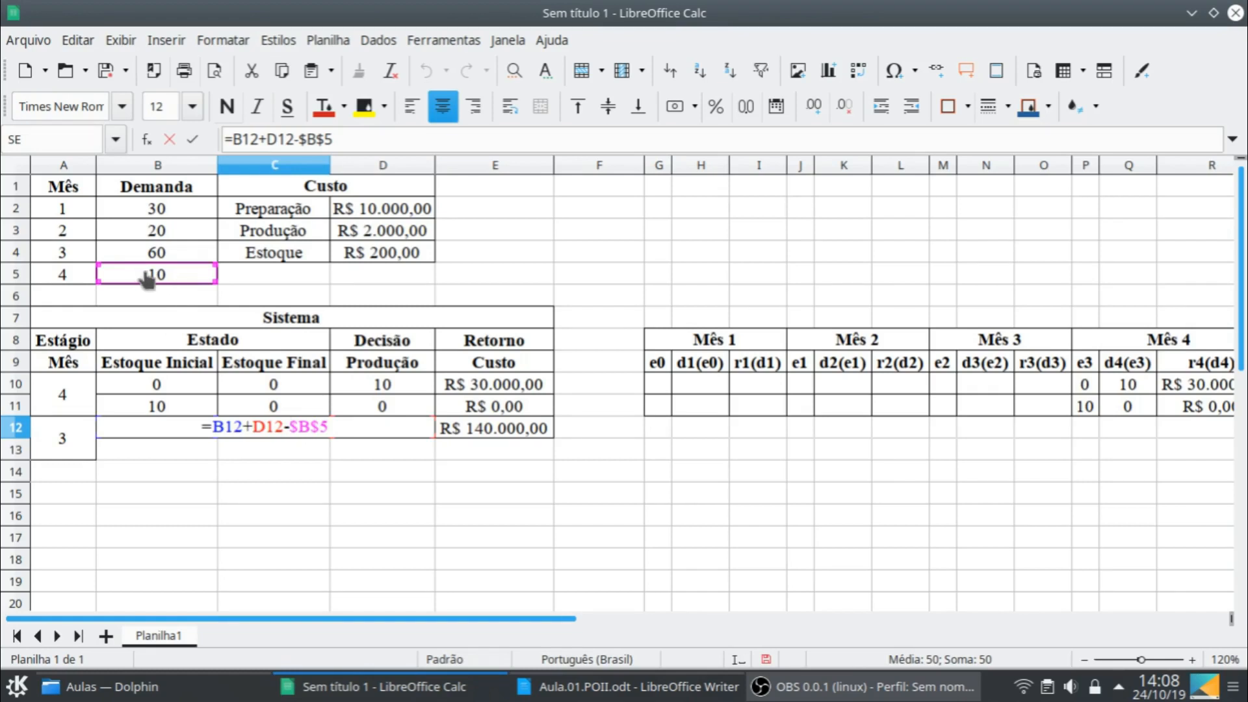
mouse_move(140, 278)
left_mouse_down()
mouse_move(140, 262)
mouse_move(140, 276)
left_mouse_up()
key("Return")
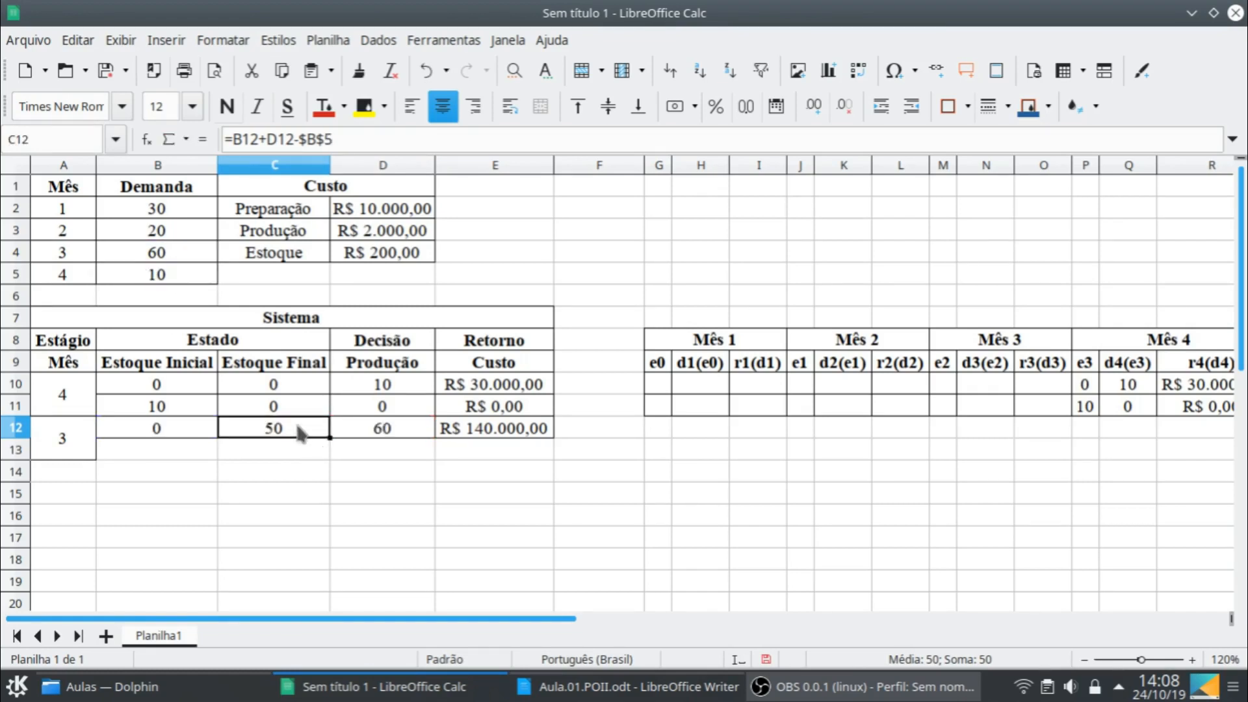
double_click(300, 430)
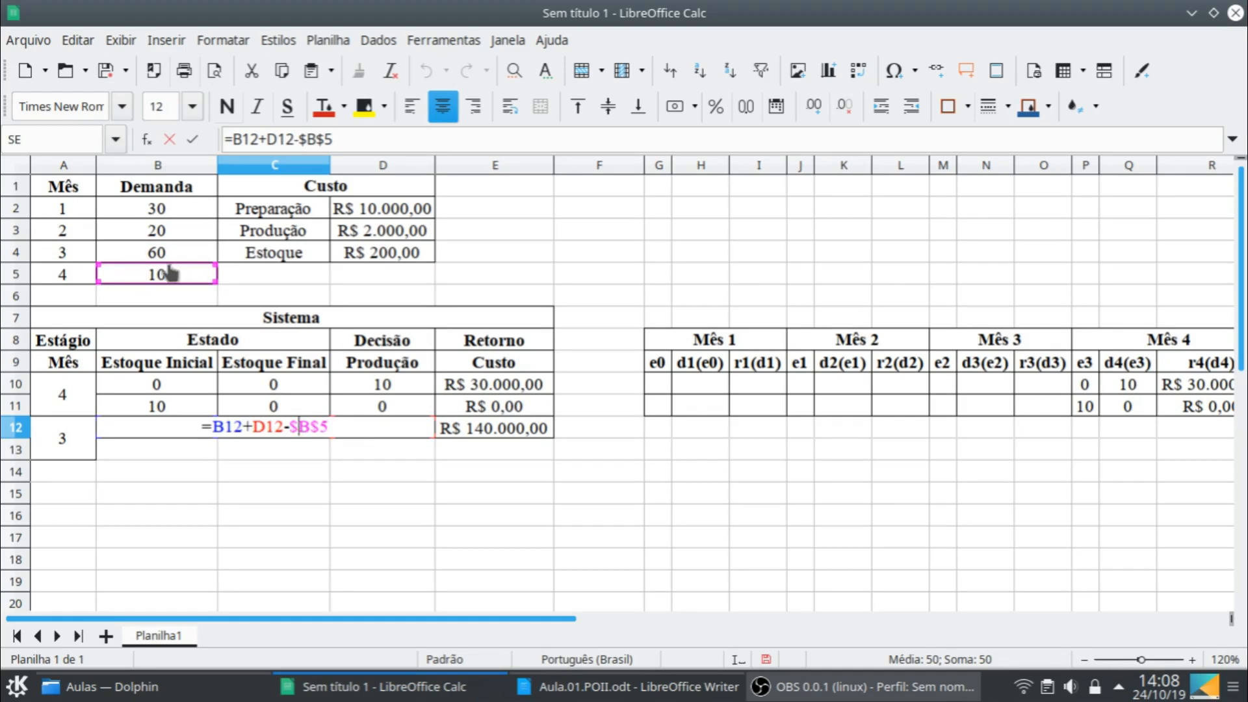
left_click_drag(118, 273, 120, 262)
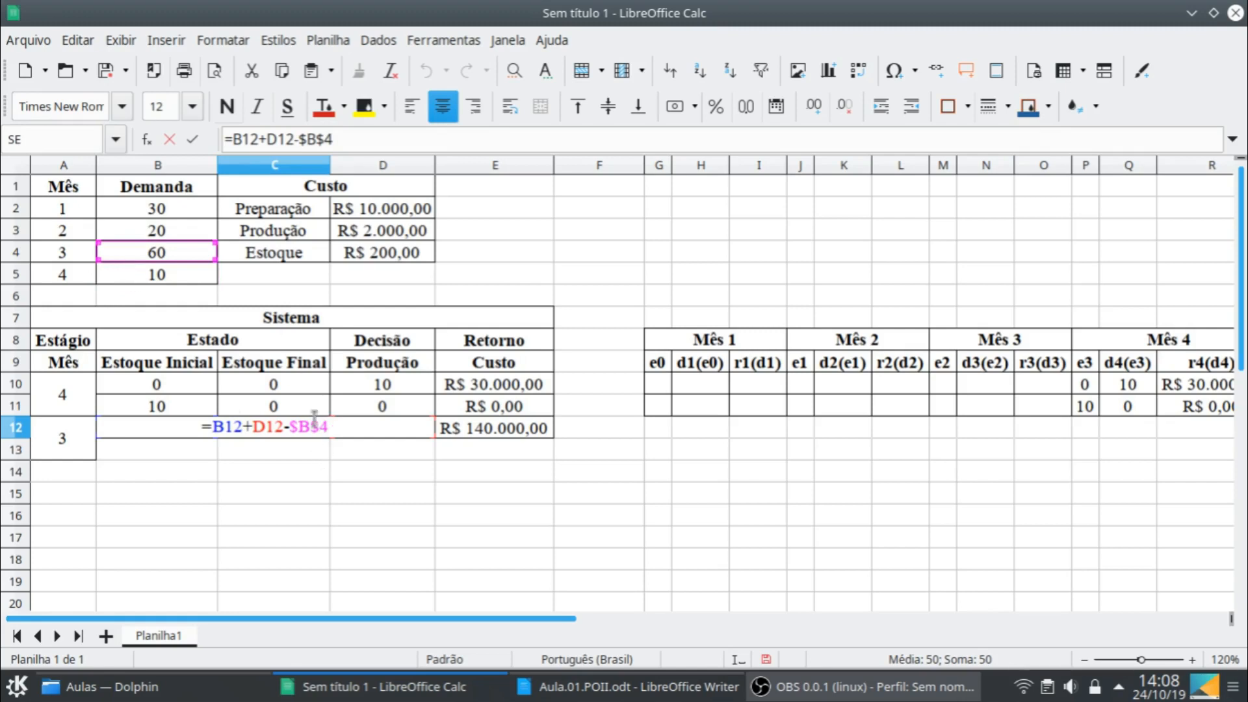
key("Return")
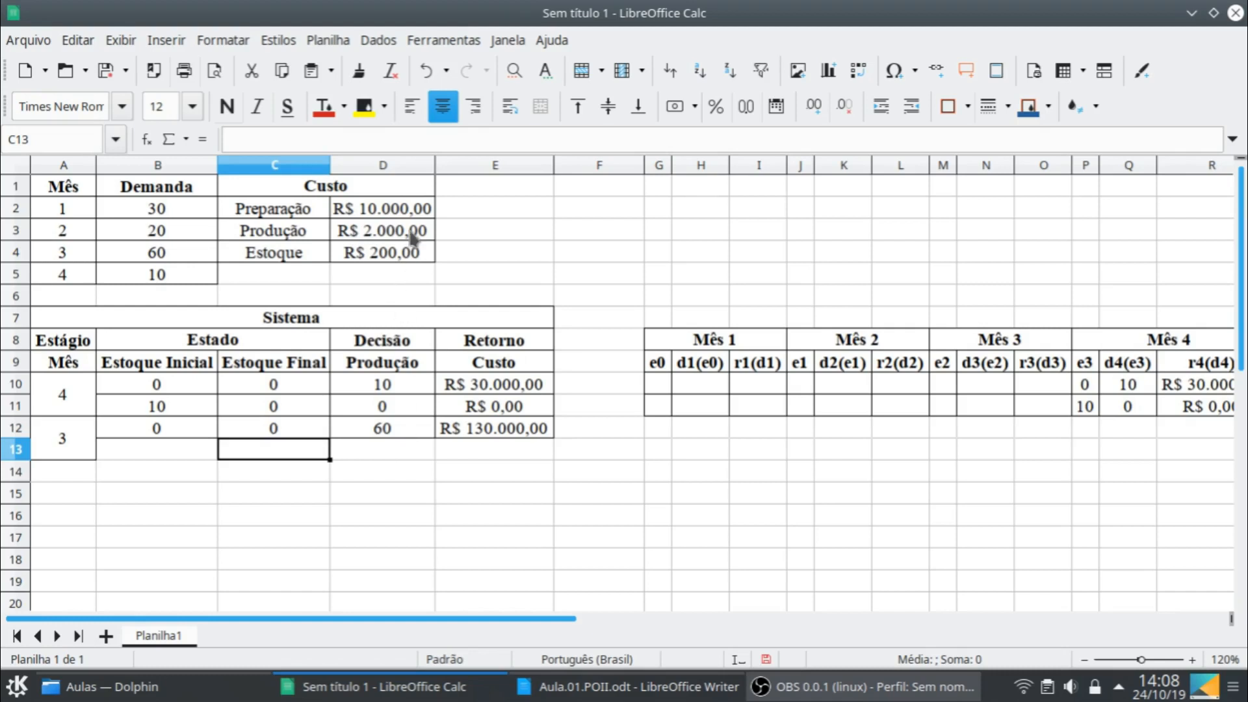
left_click(311, 433)
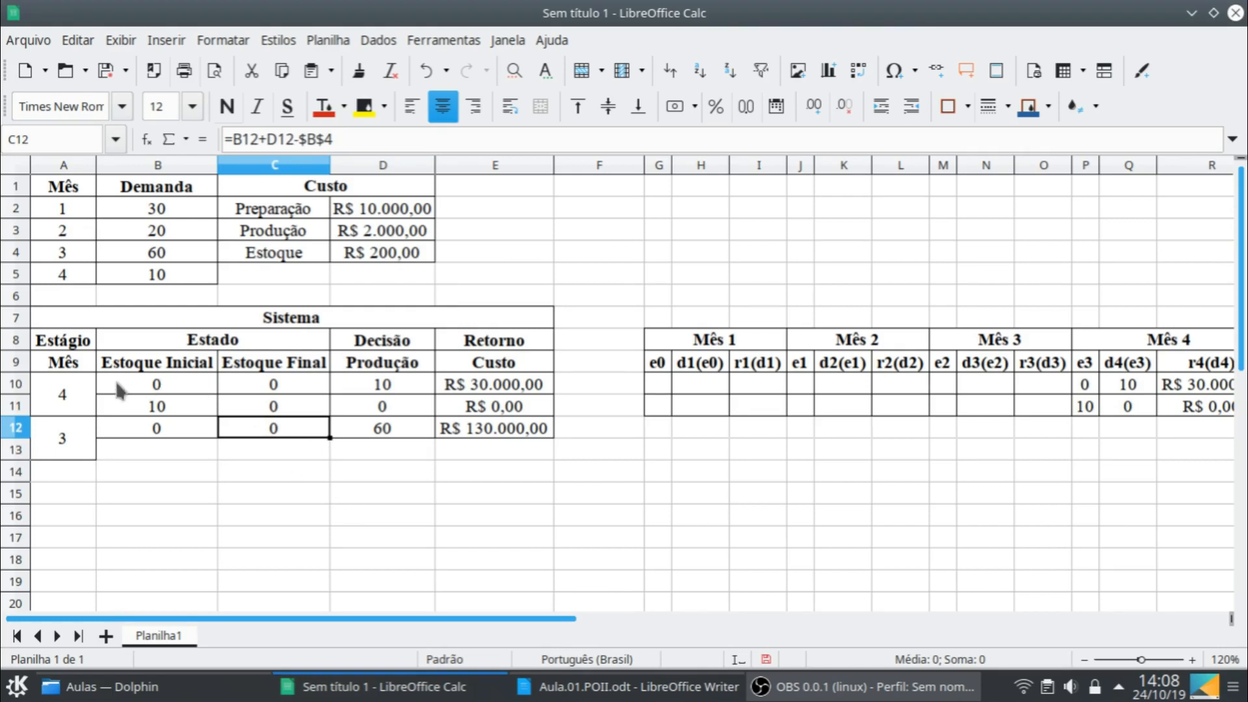
left_click_drag(116, 383, 459, 385)
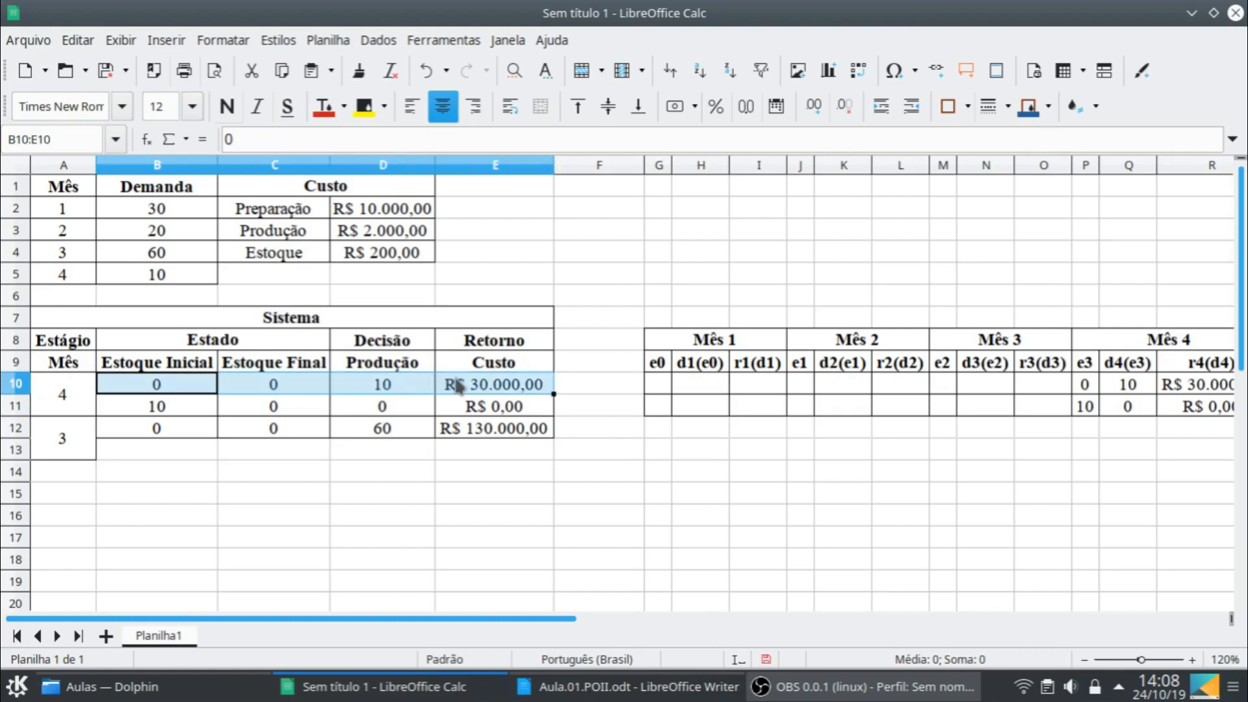
left_click_drag(189, 425, 549, 431)
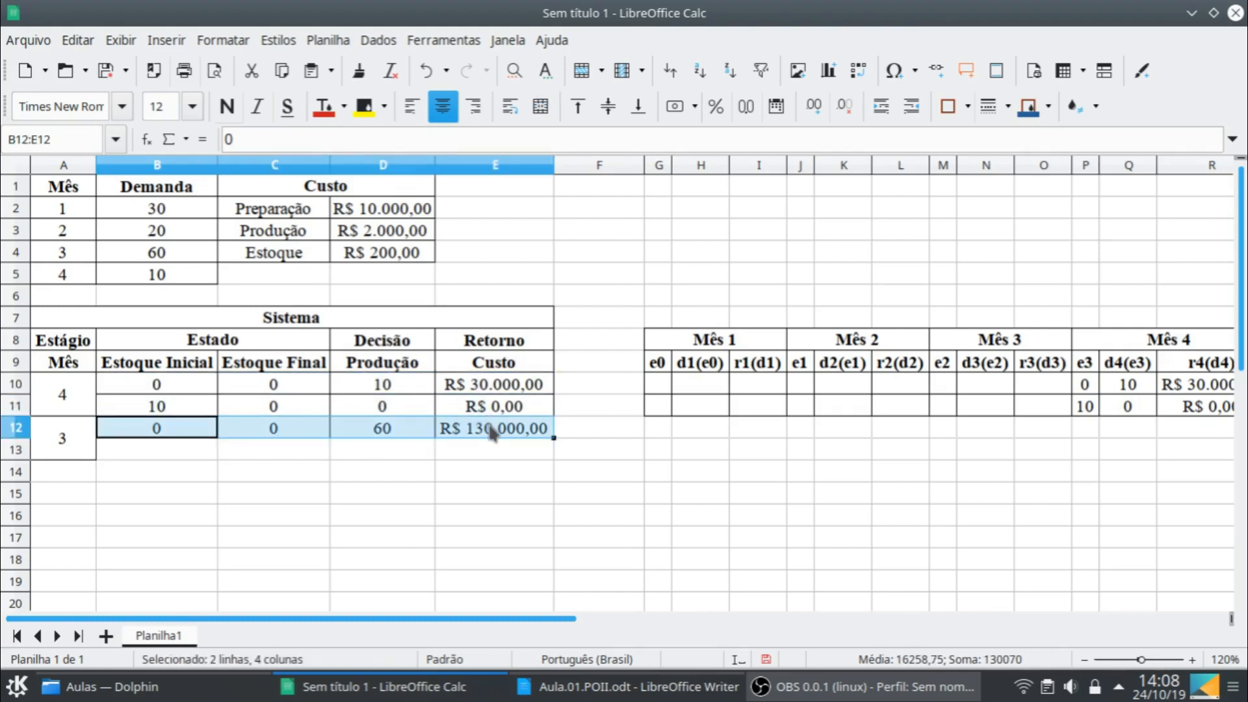
left_click_drag(179, 383, 478, 384)
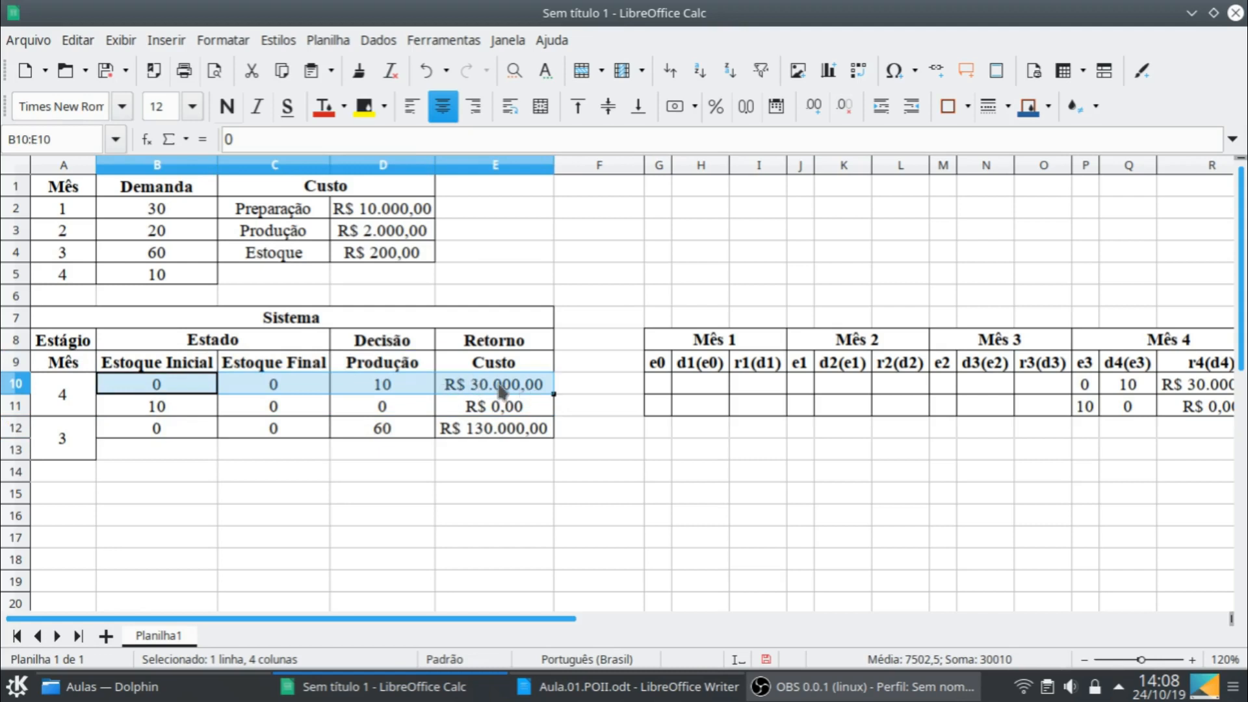
- Append a SOMASE term to the cost formula in E12, using the e3 stock values $P$10:$P$11 as its evaluated range
left_click(492, 432)
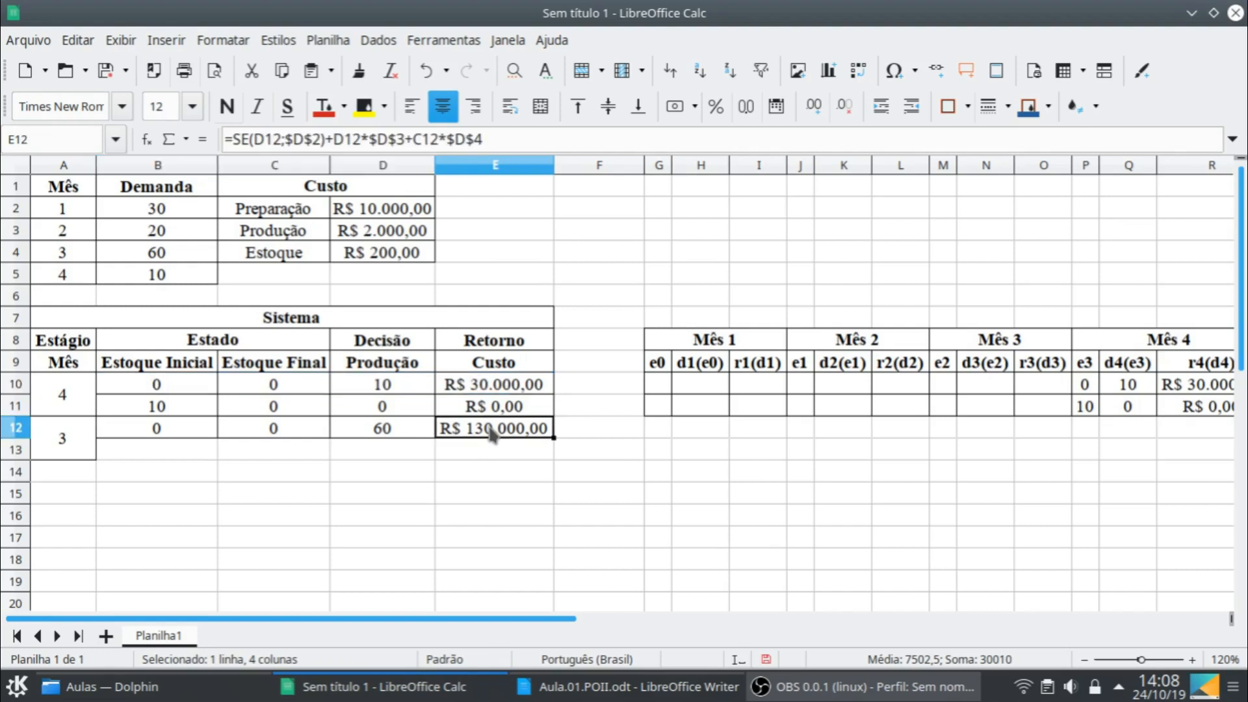
left_click(534, 146)
type("+somase")
key("Return")
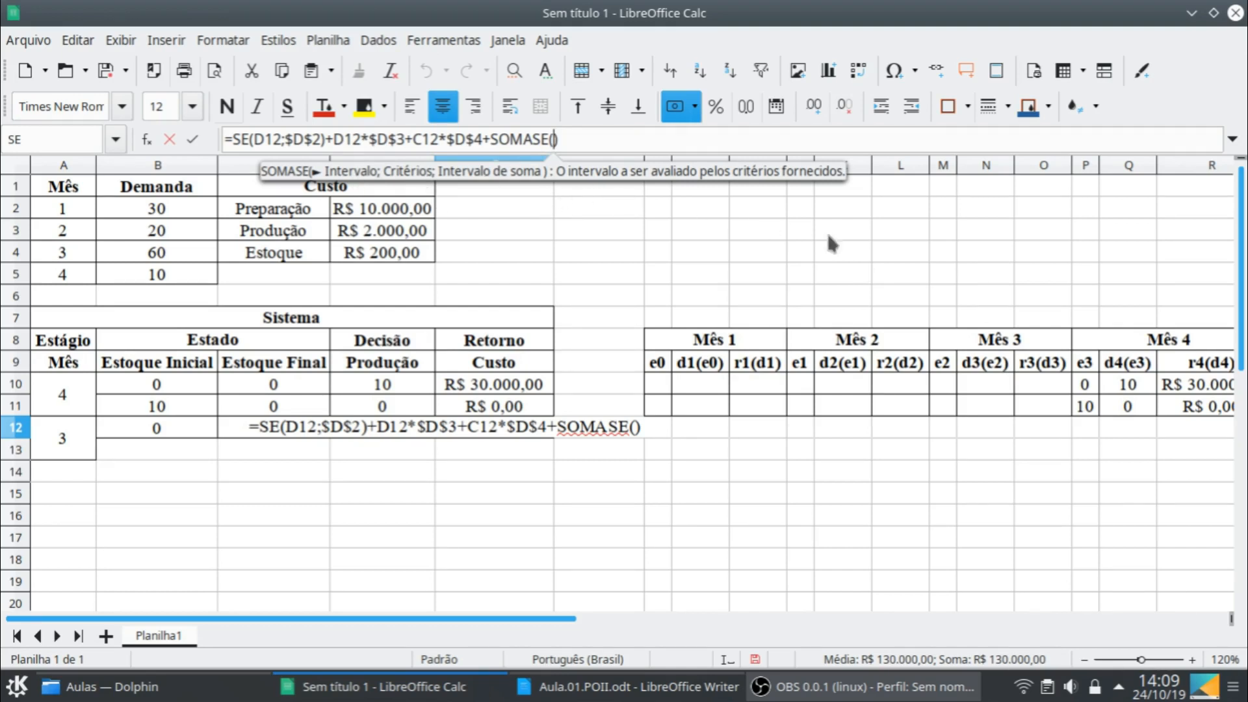
left_click(1086, 386)
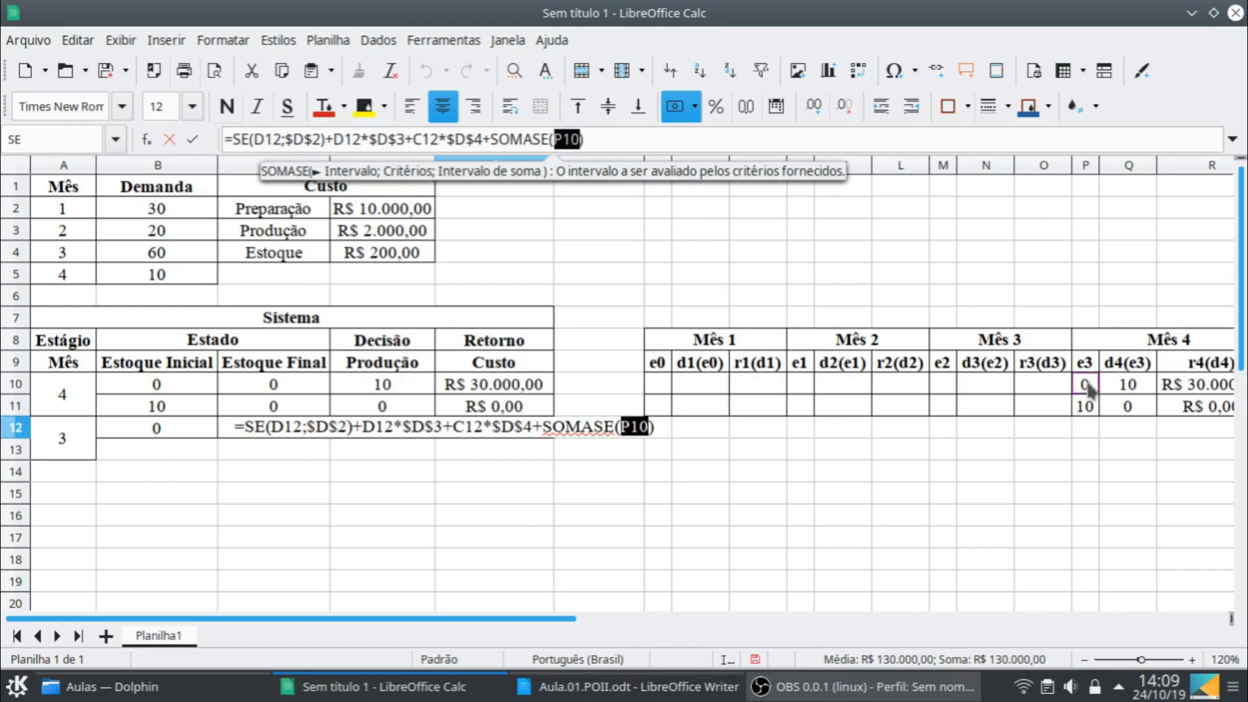
left_click_drag(1088, 389, 1092, 412)
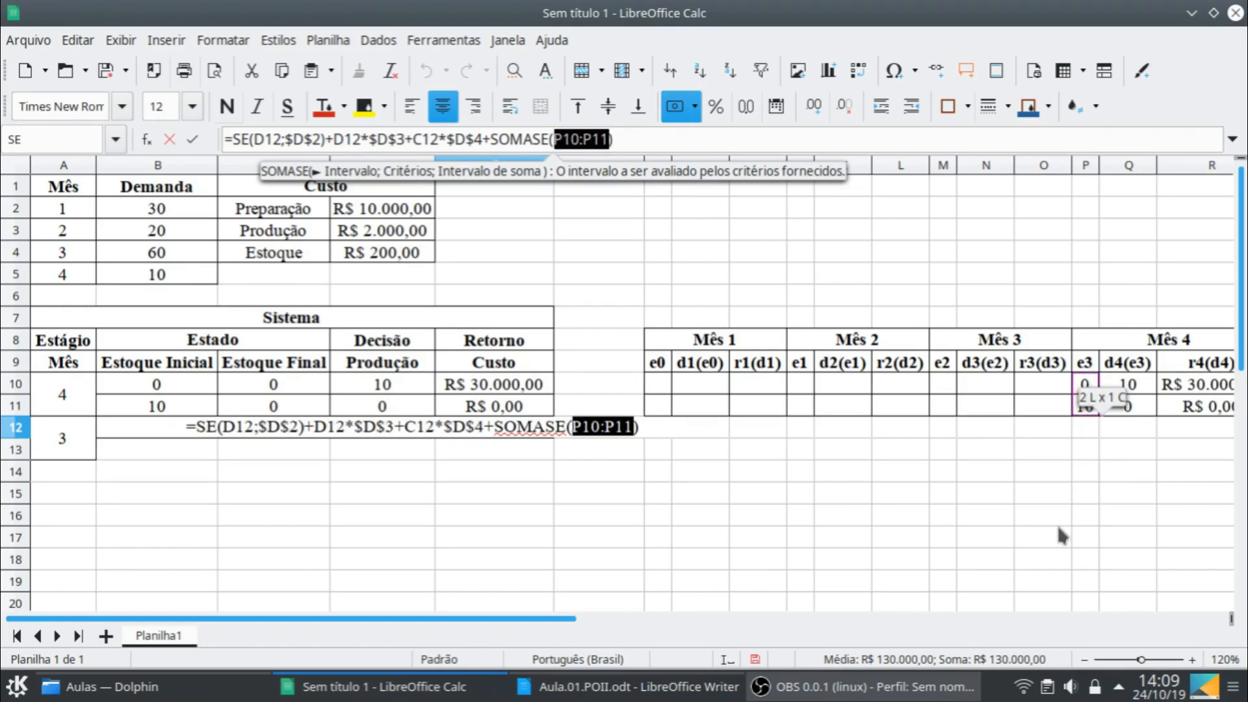
key("shift+F4")
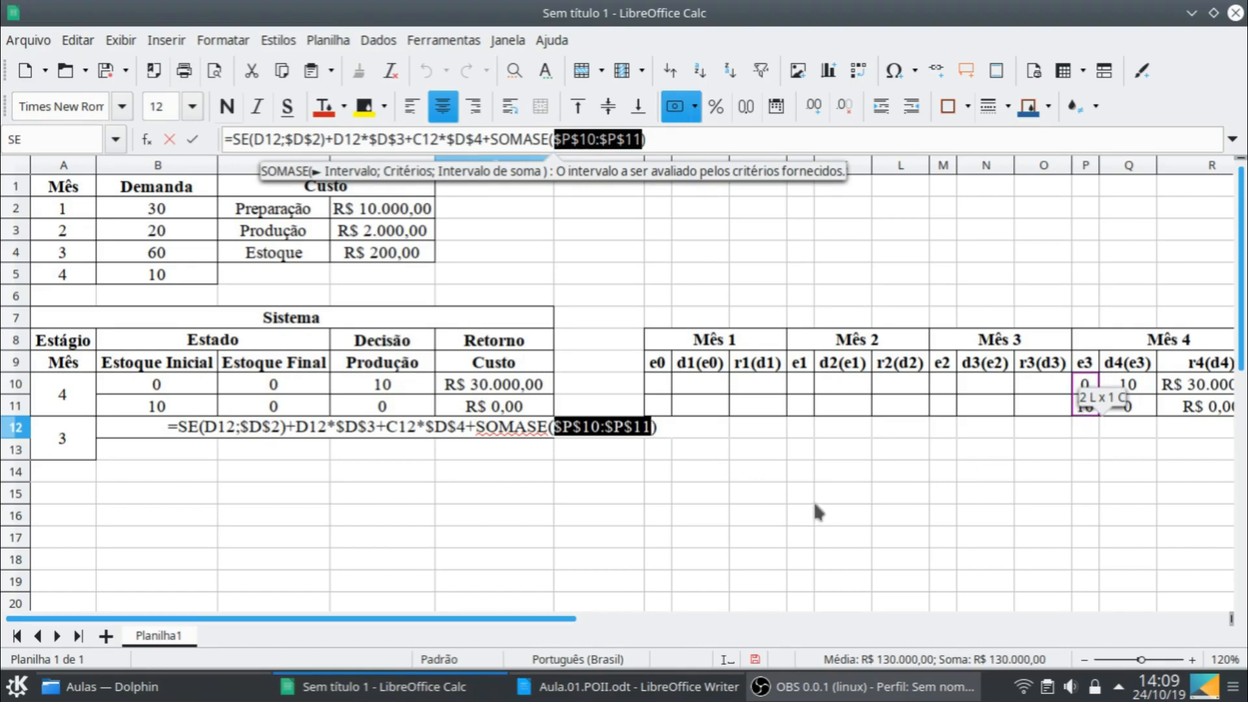
- Complete E12's SOMASE with C12 as the criterion and the r4(d4) returns $R$10:$R$11 as the sum range
type(";")
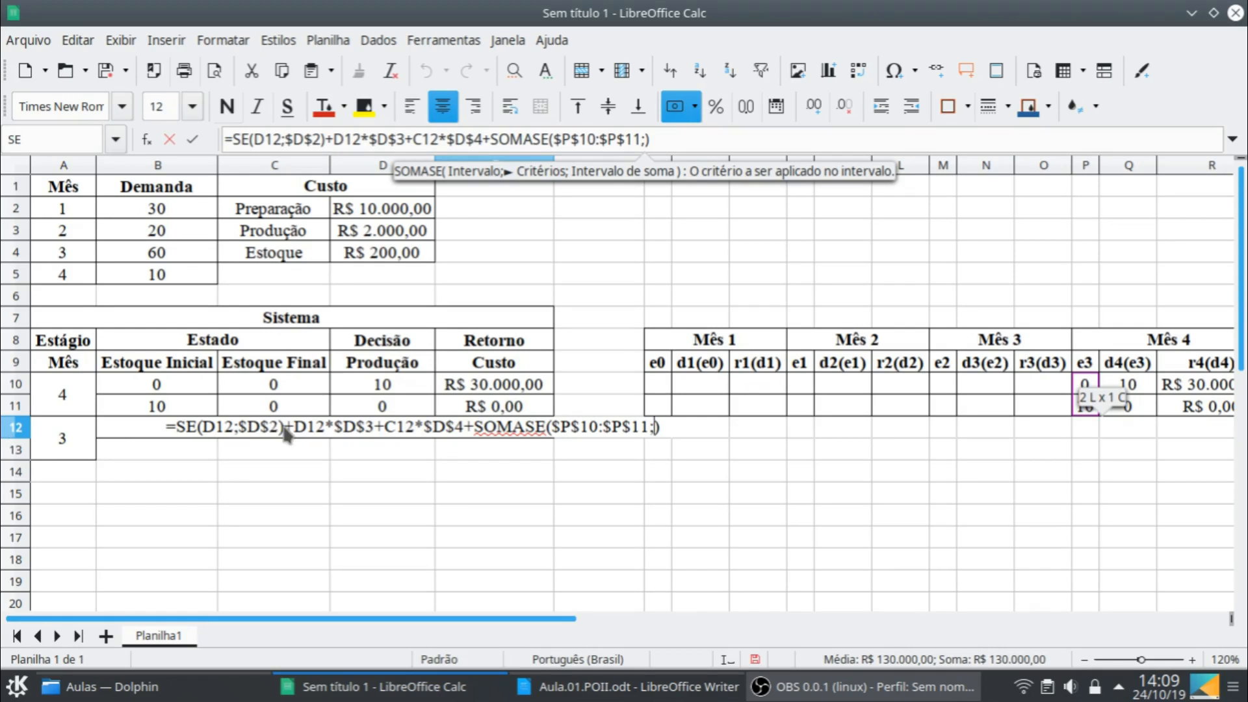
type("c12")
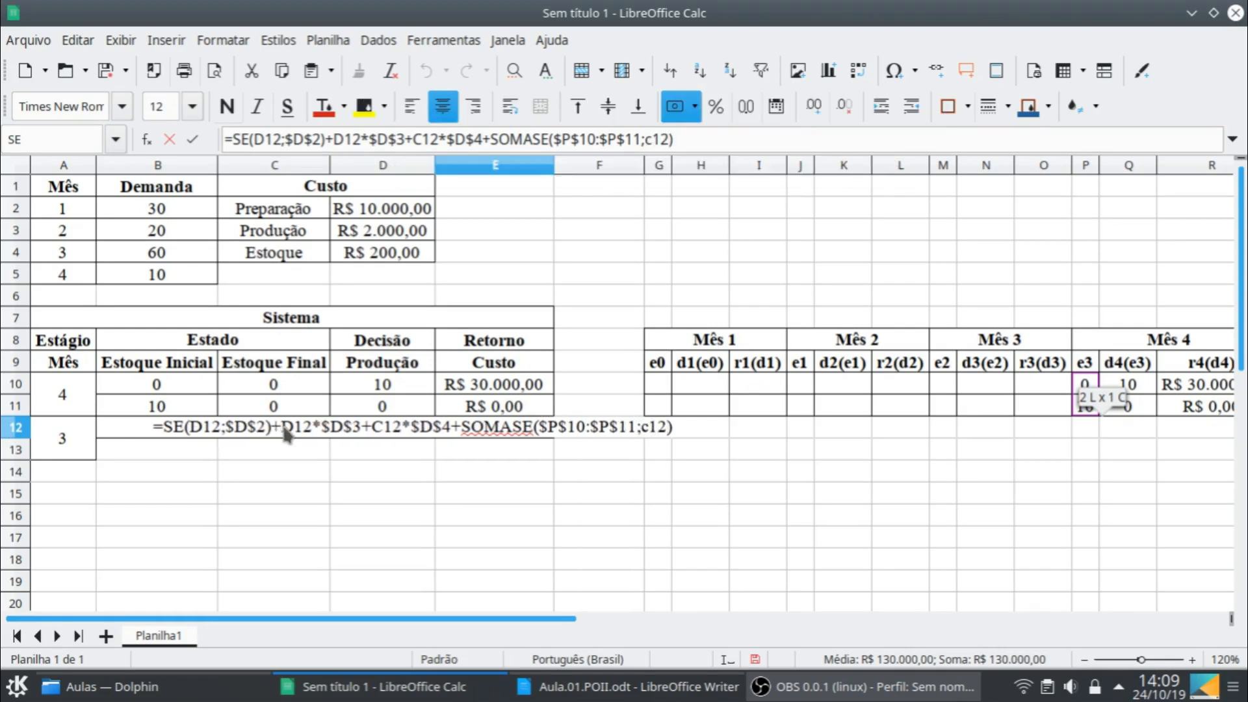
type(";")
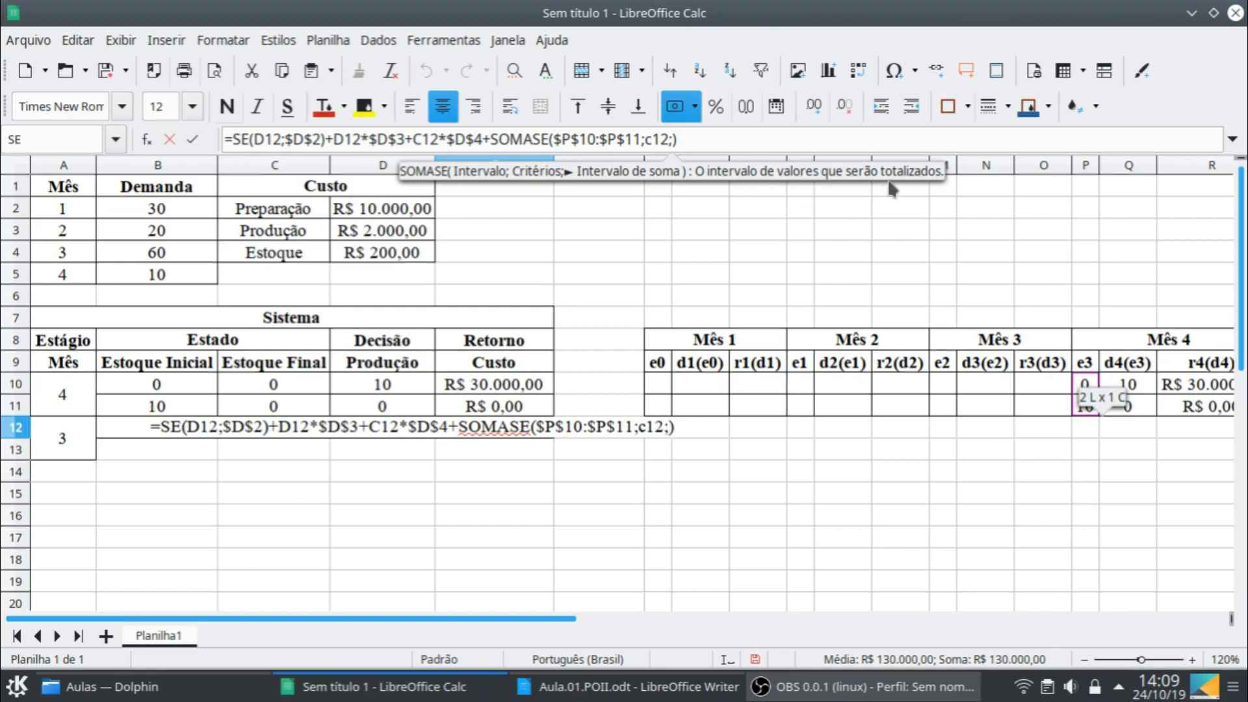
left_click(1172, 387)
left_click_drag(1172, 387, 1170, 407)
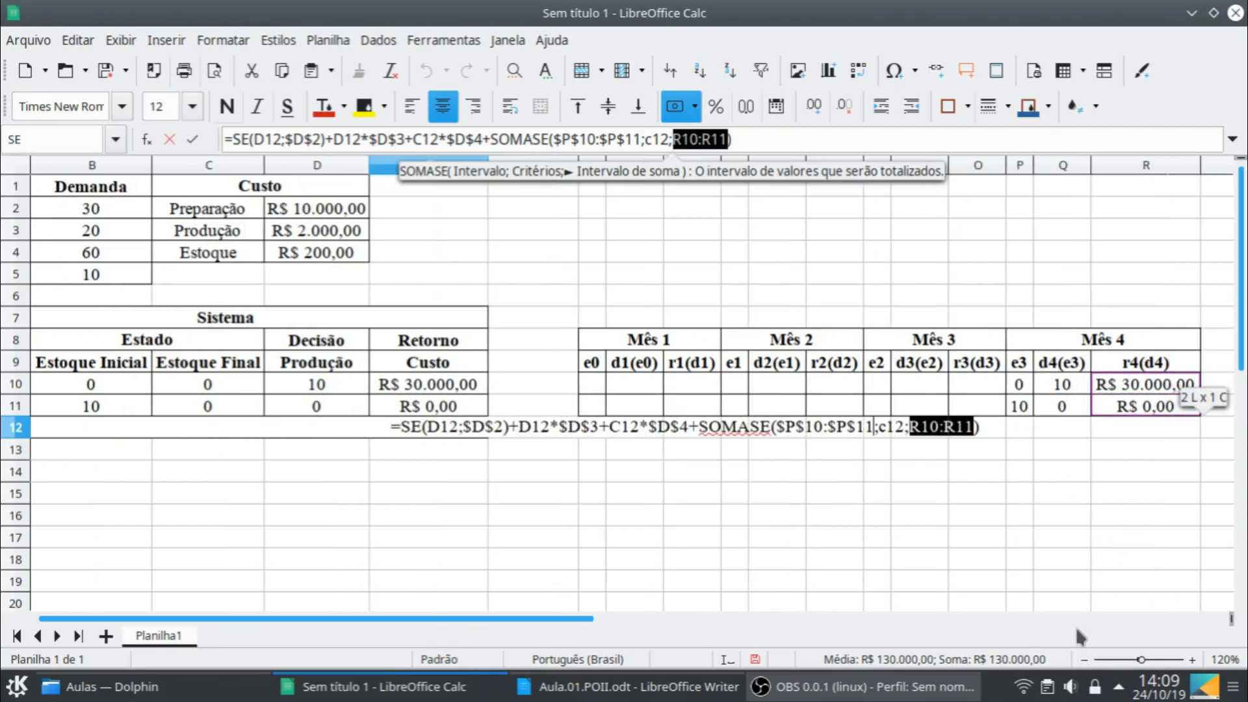
key("F4")
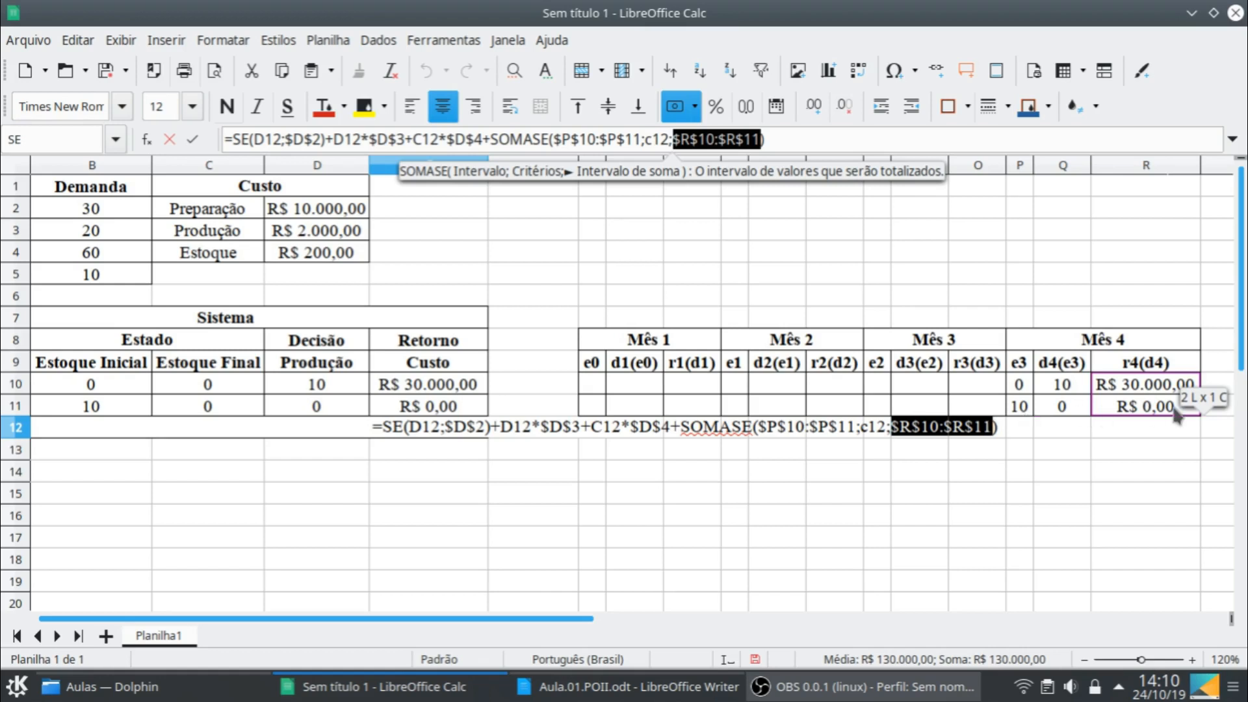
key("Return")
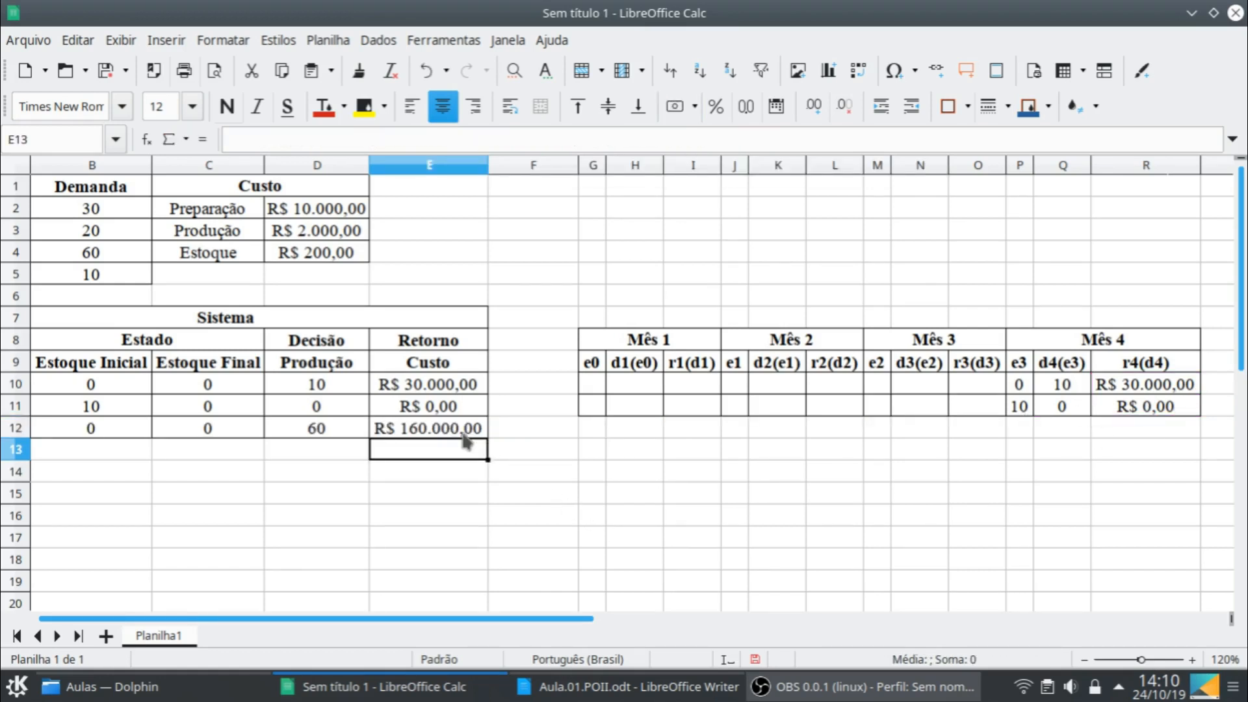
- Fill the month 3 stock, production and cost cells B12:E12 down into row 13
left_click_drag(519, 617, 362, 619)
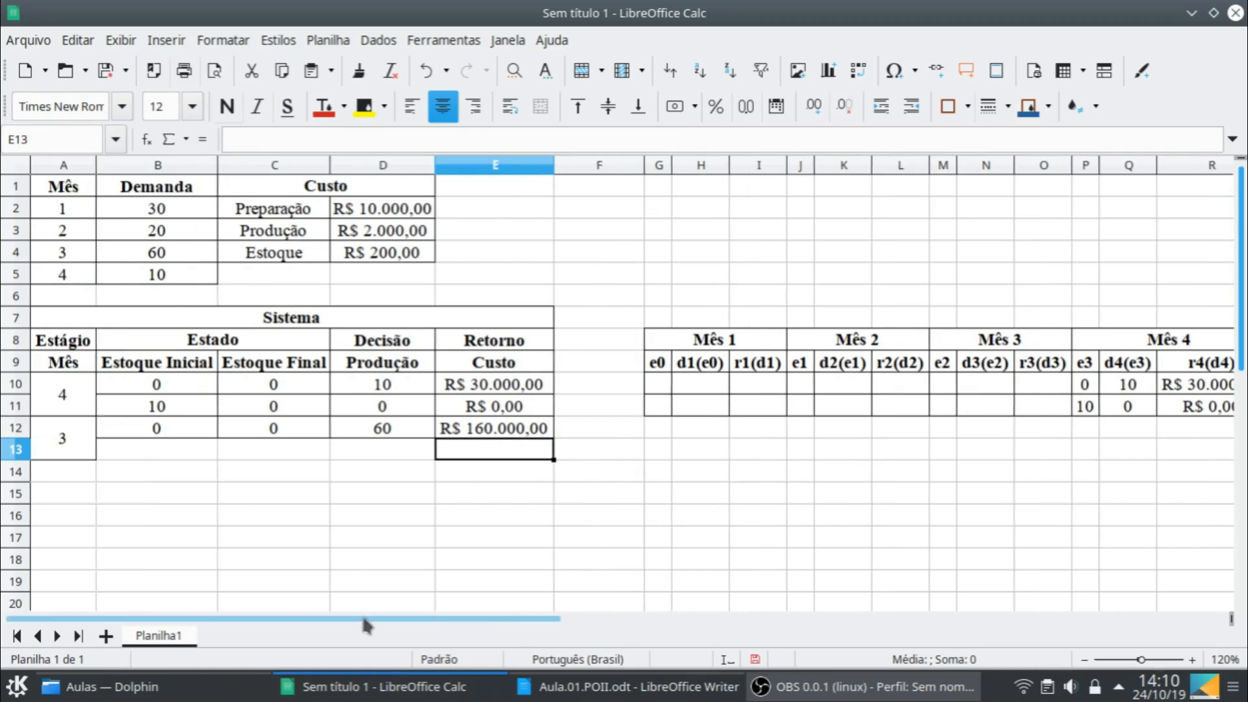
left_click(170, 424)
left_click(539, 433, "shift")
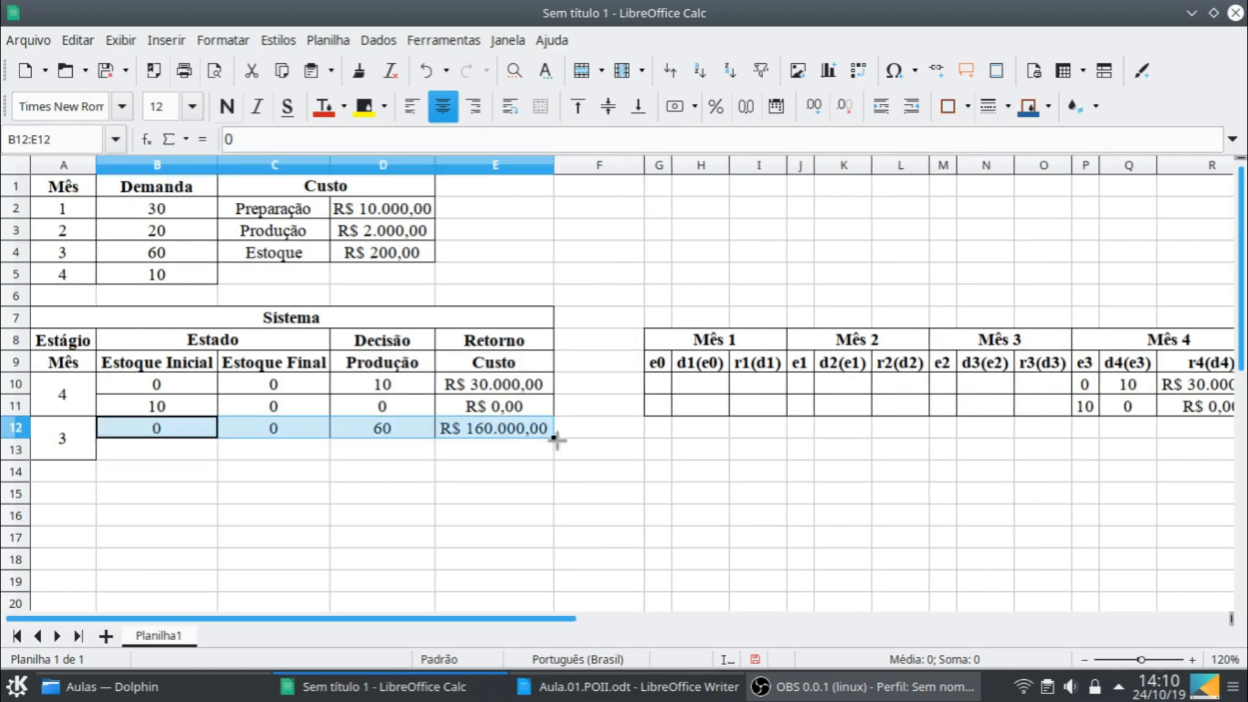
left_click_drag(554, 439, 546, 465)
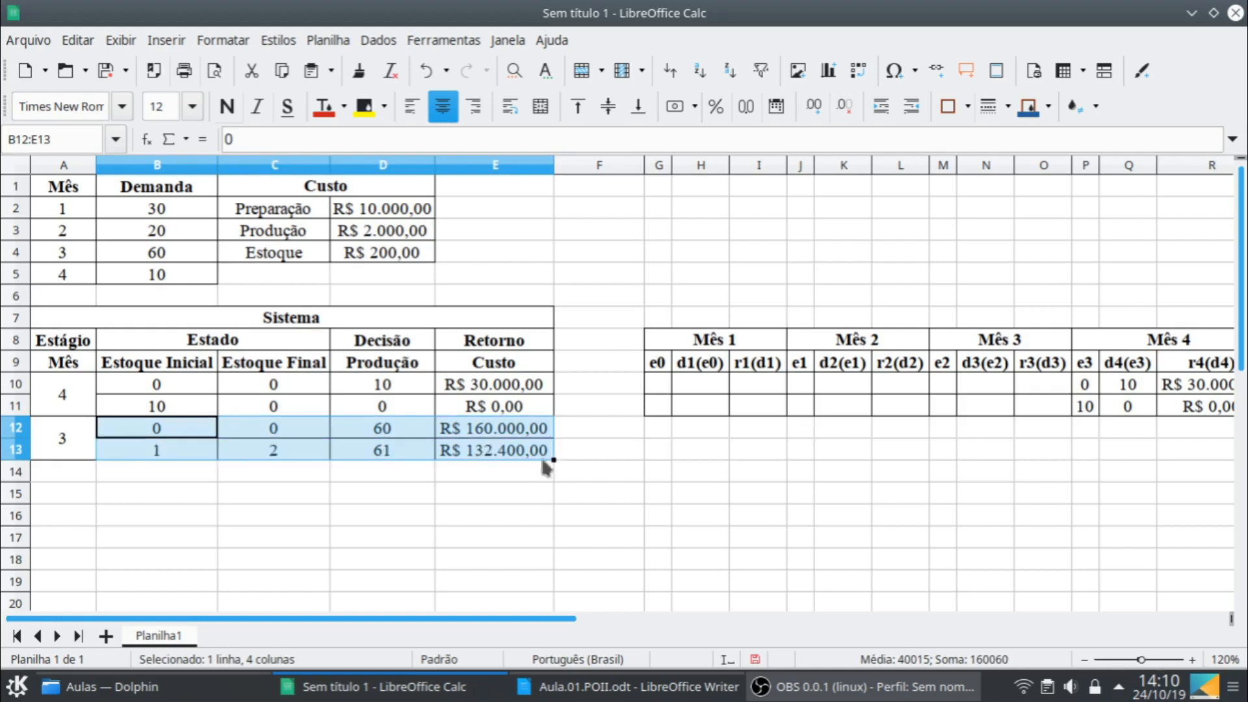
- Make the production in D13 ten units more than the row above with the formula =D12+10
left_click(381, 458)
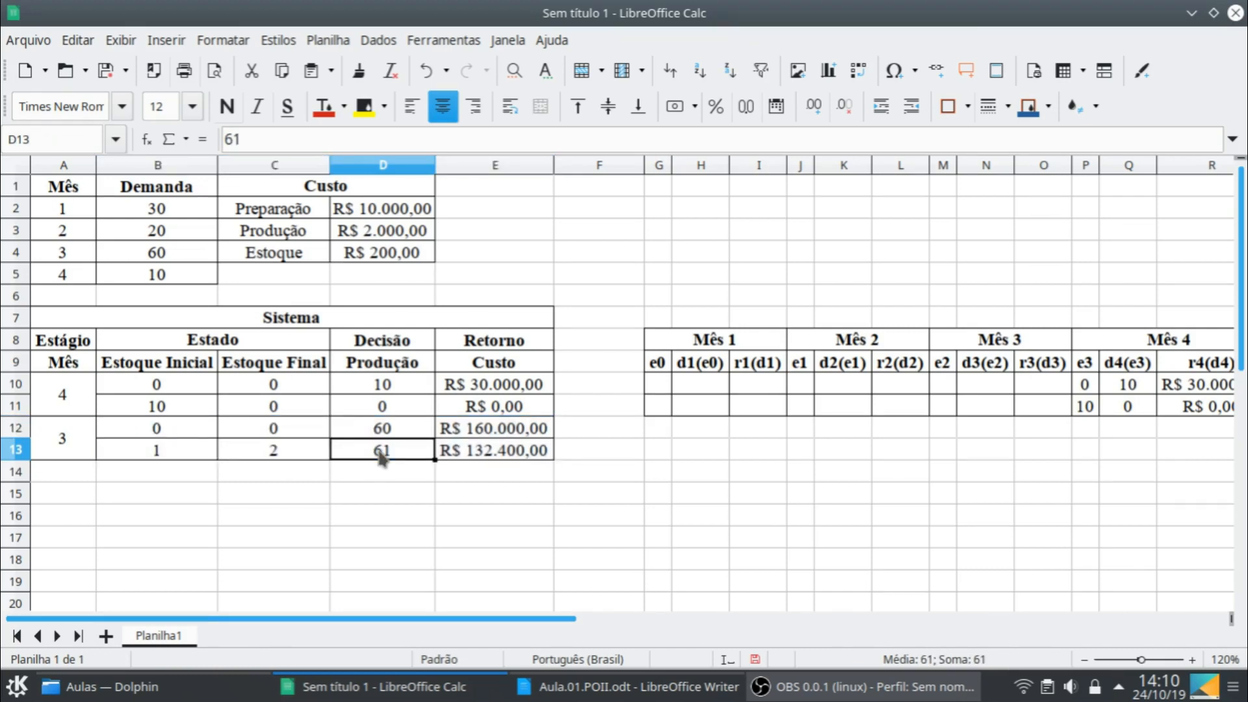
type("=")
key("Up")
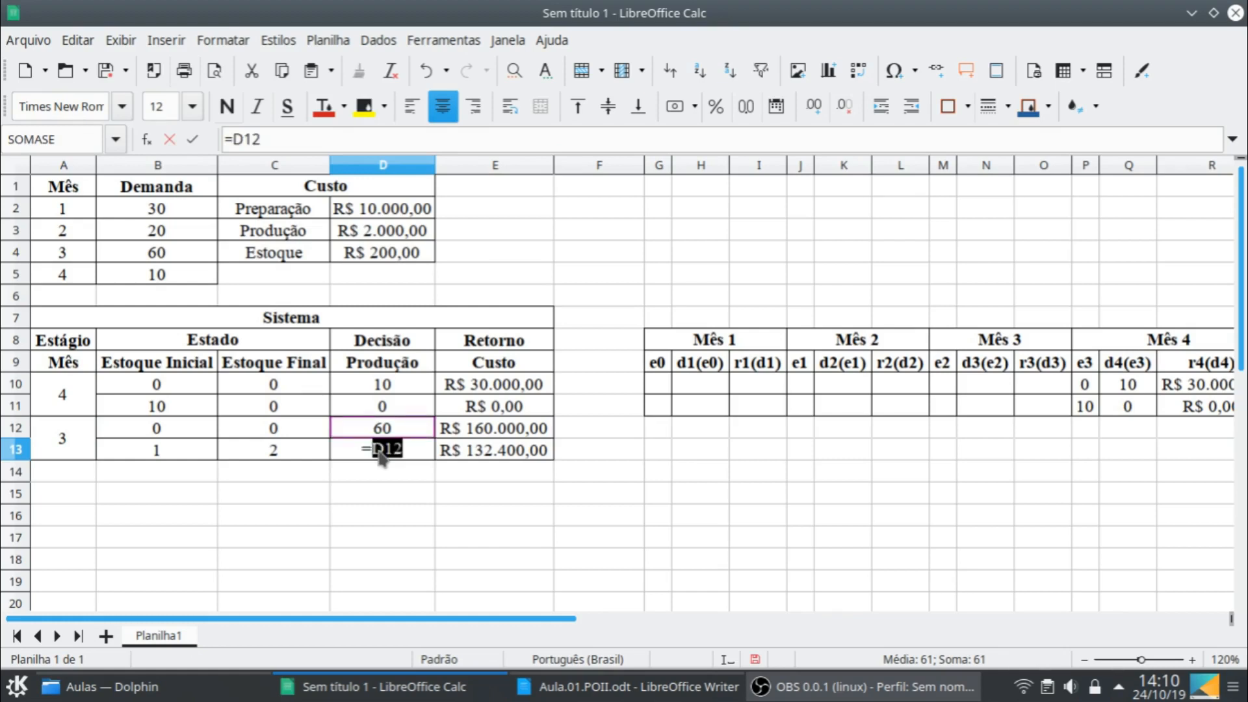
type("+10")
key("Return")
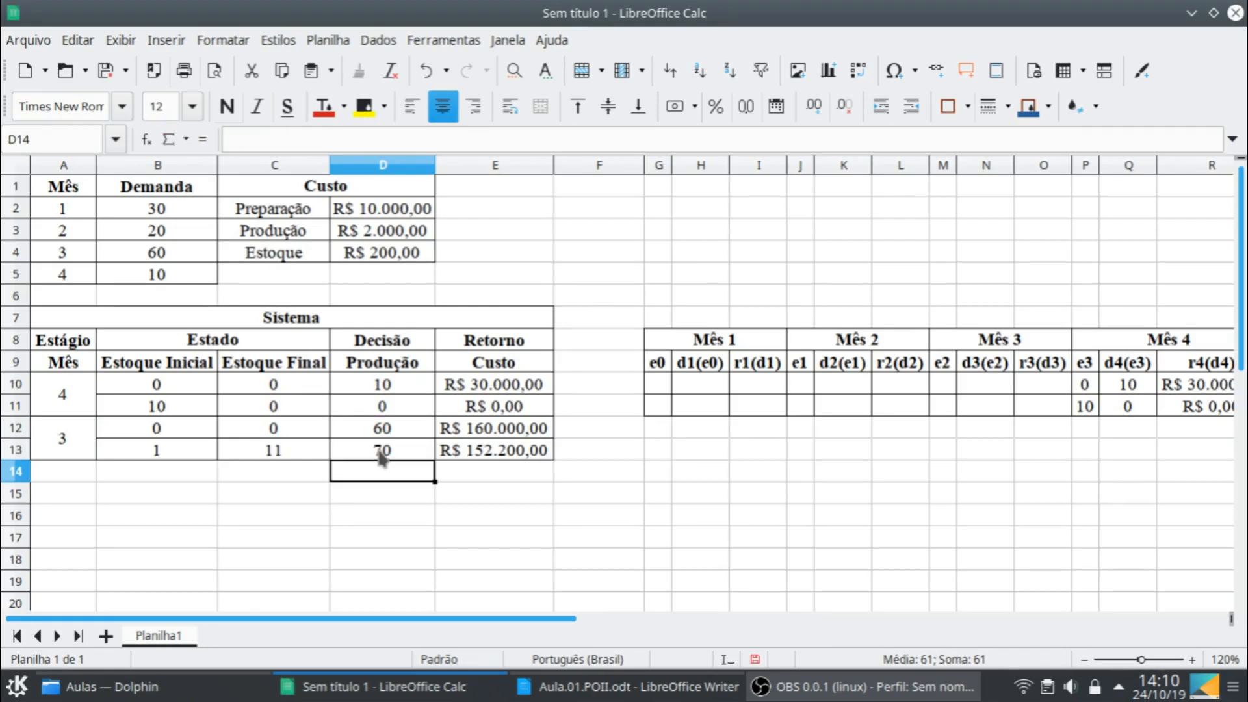
- Link the initial stock in B13 to the row above with the formula =B12
left_click(182, 450)
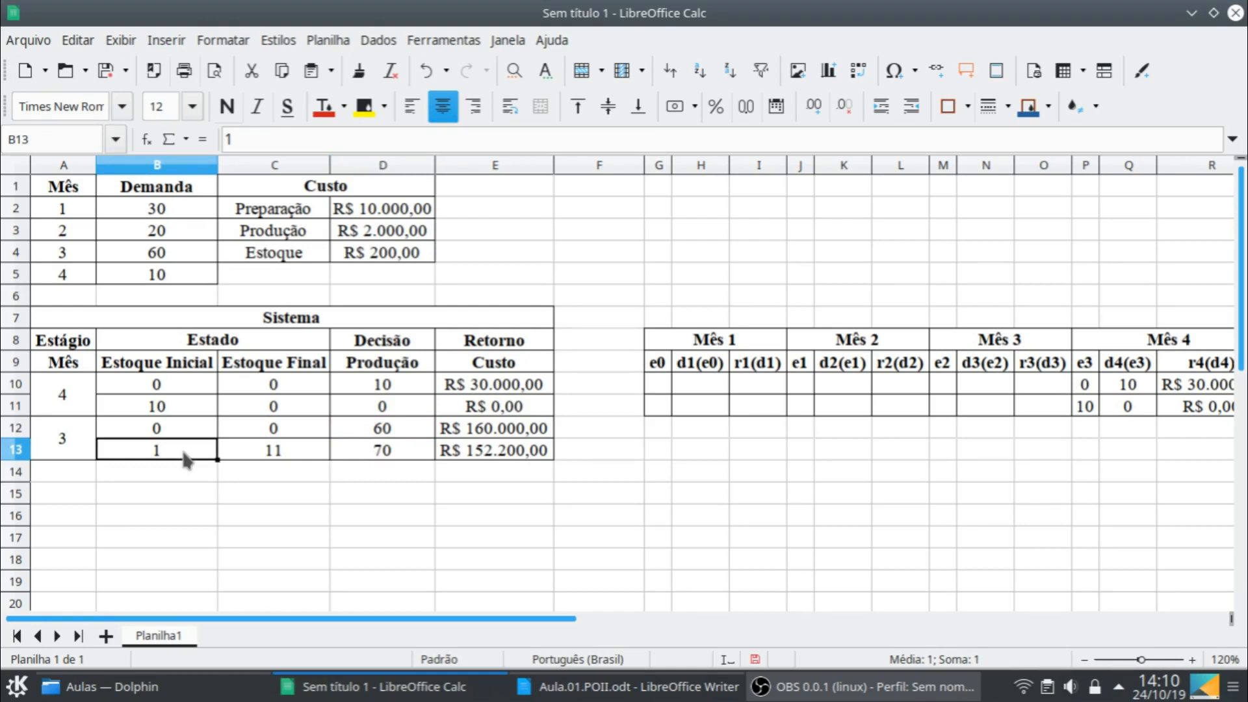
type("=")
key("Up")
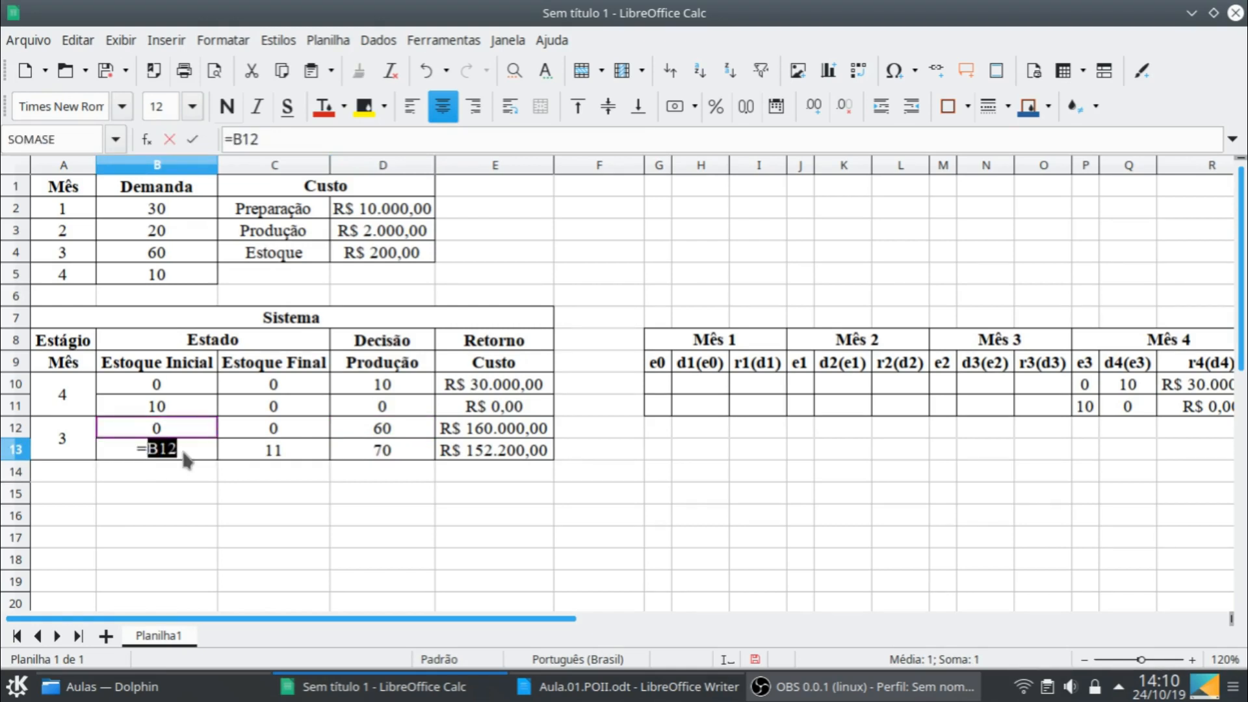
key("Return")
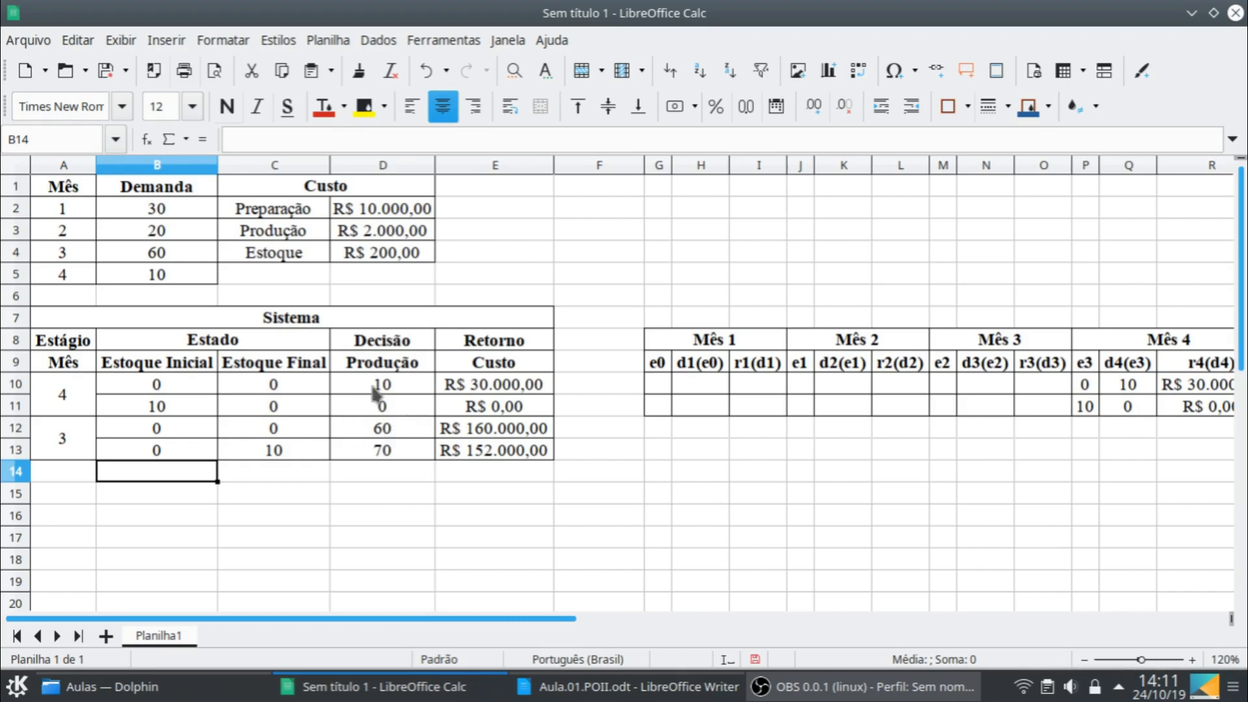
left_click(206, 454)
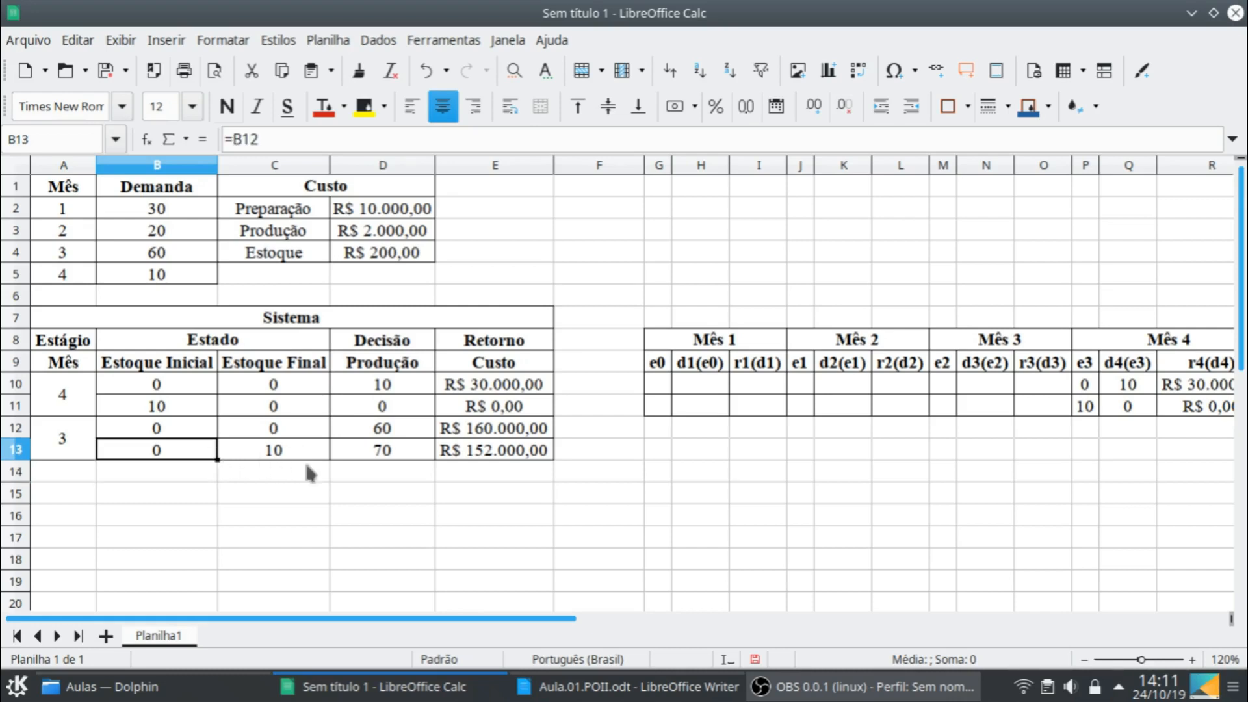
left_click(517, 452, "shift")
left_click_drag(554, 460, 540, 489)
left_click(387, 492)
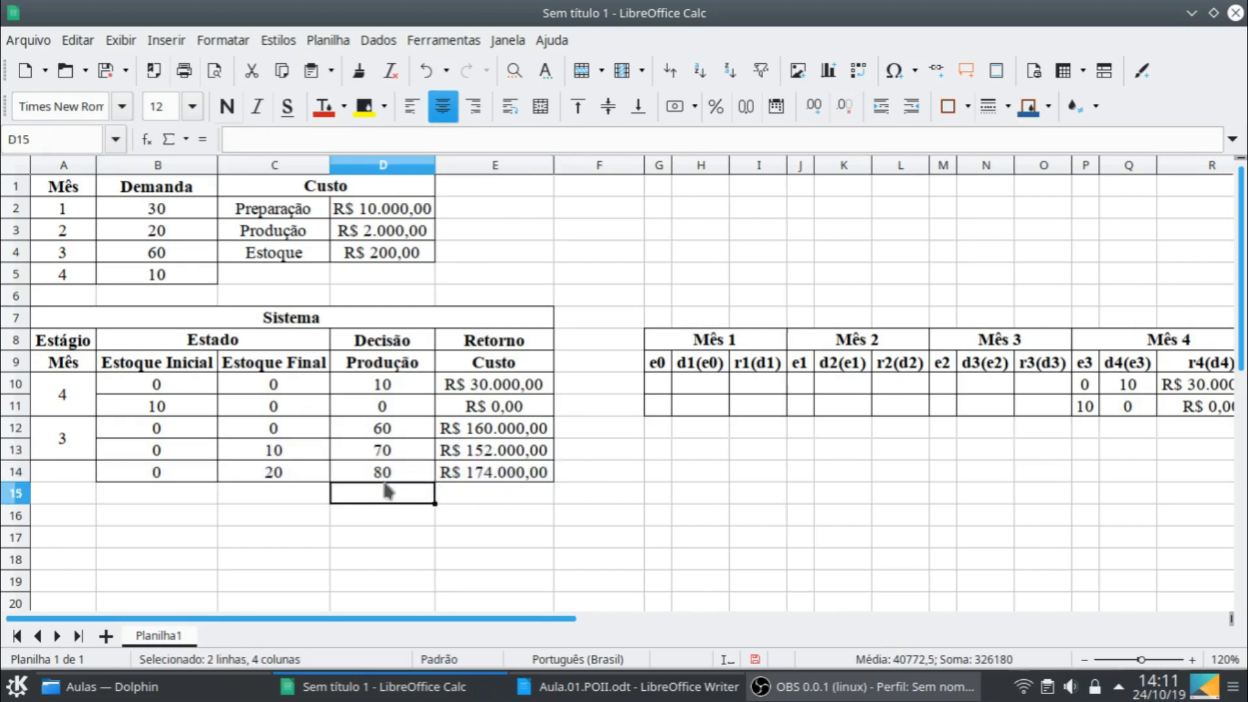
left_click(292, 469)
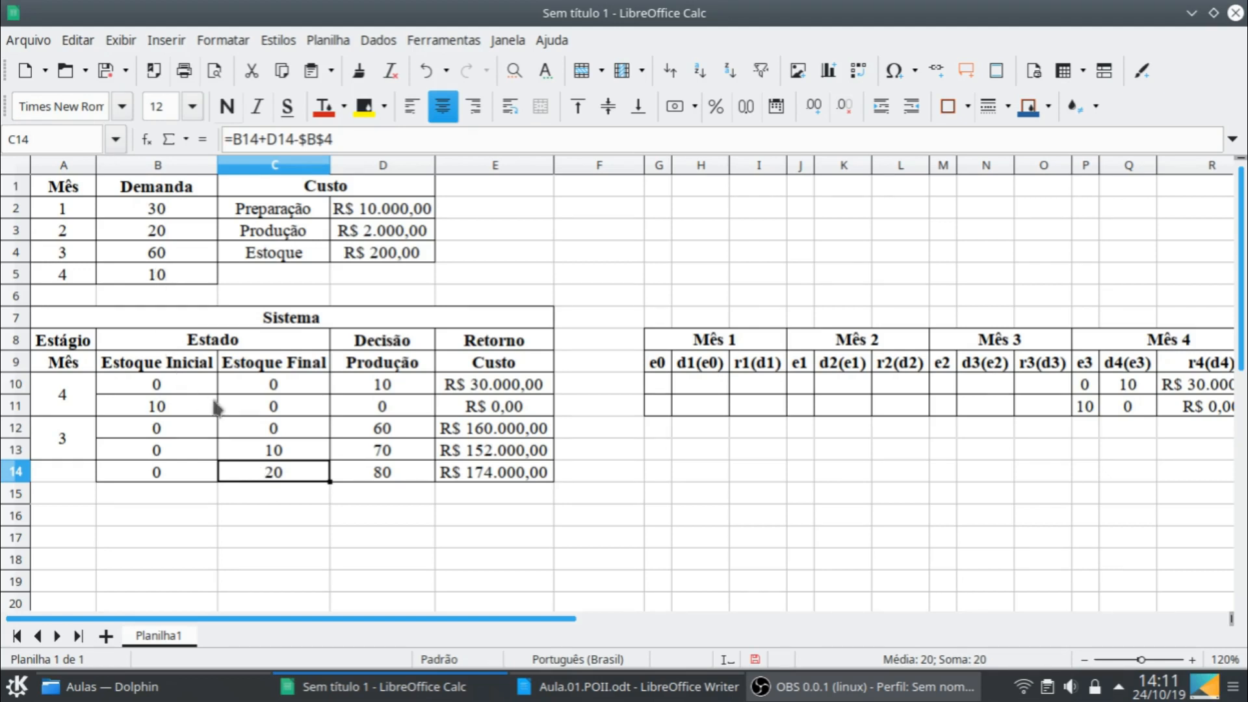
left_click(194, 474)
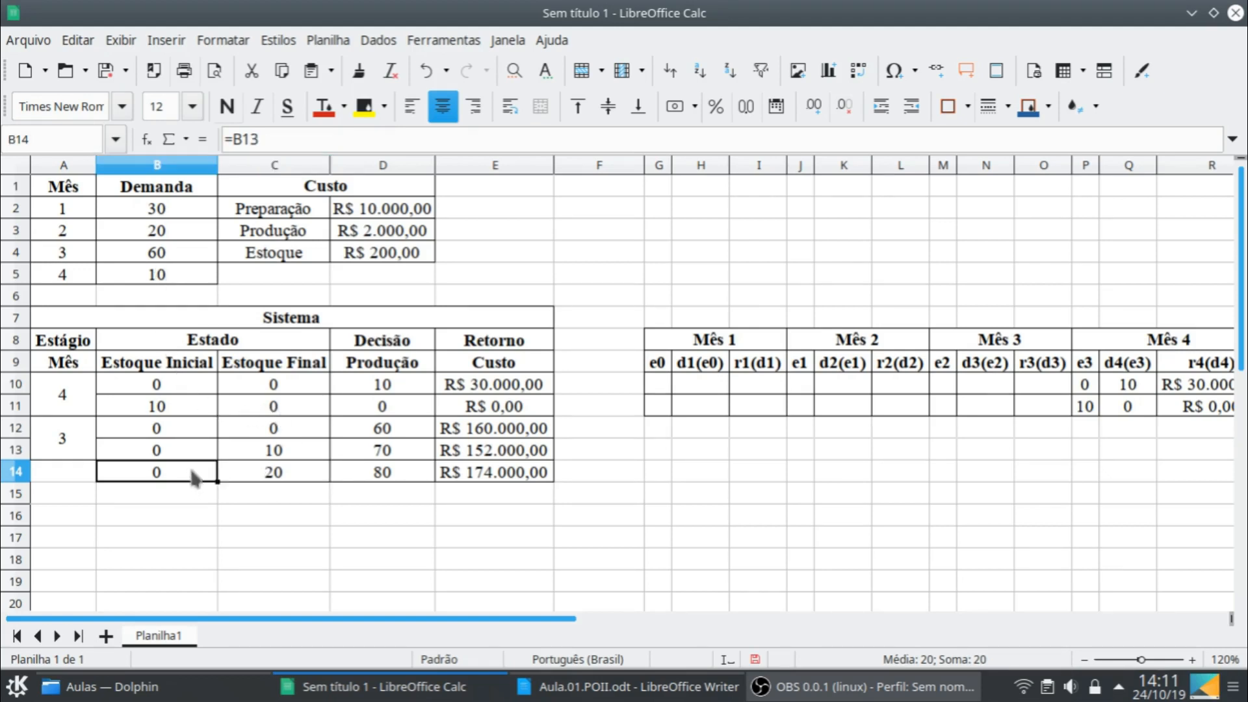
left_click(506, 484, "shift")
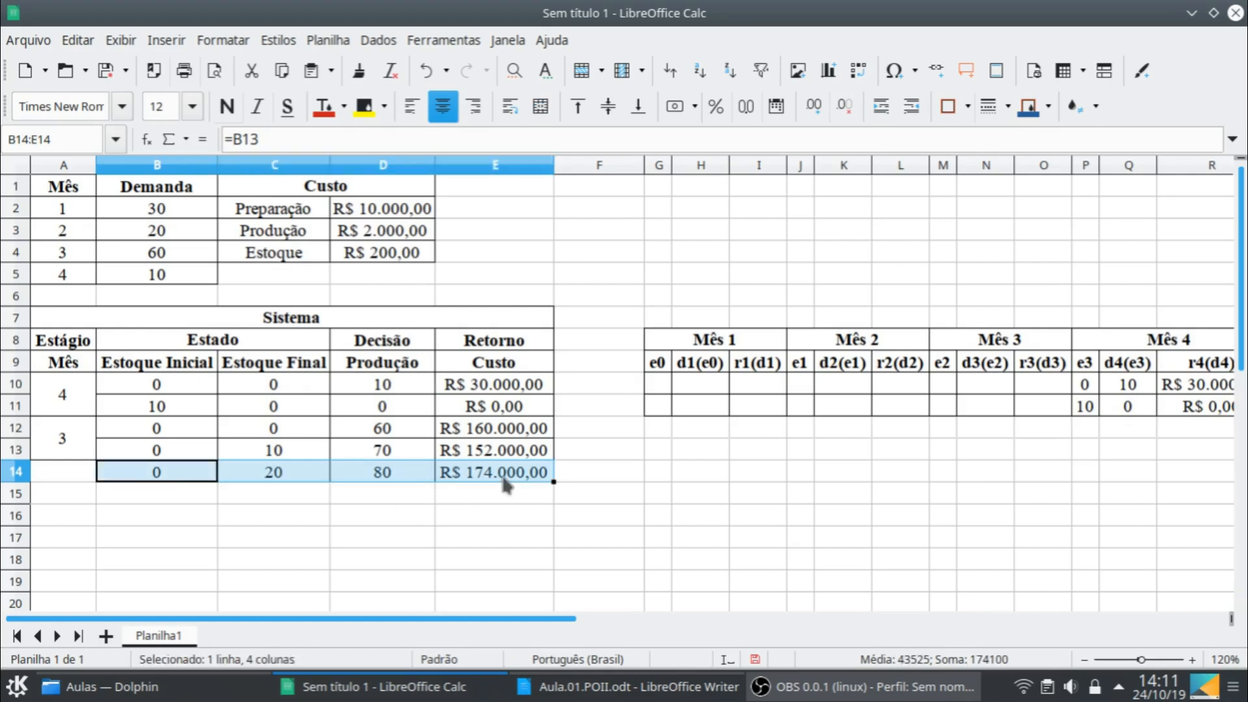
key("Delete")
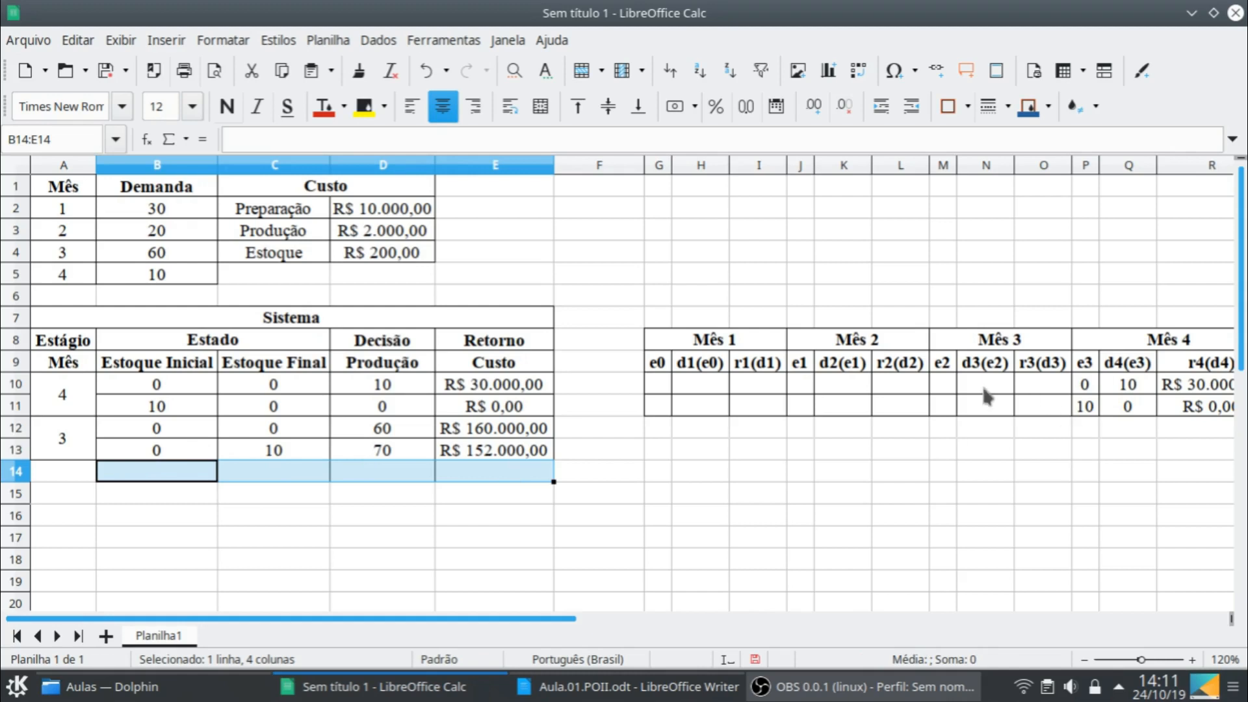
- Enter 0, 0 and 152000 as e2, d3(e2) and r3(d3) in the first row of the Mês 3 table, M10:O10
left_click(940, 379)
type("0")
key("Tab")
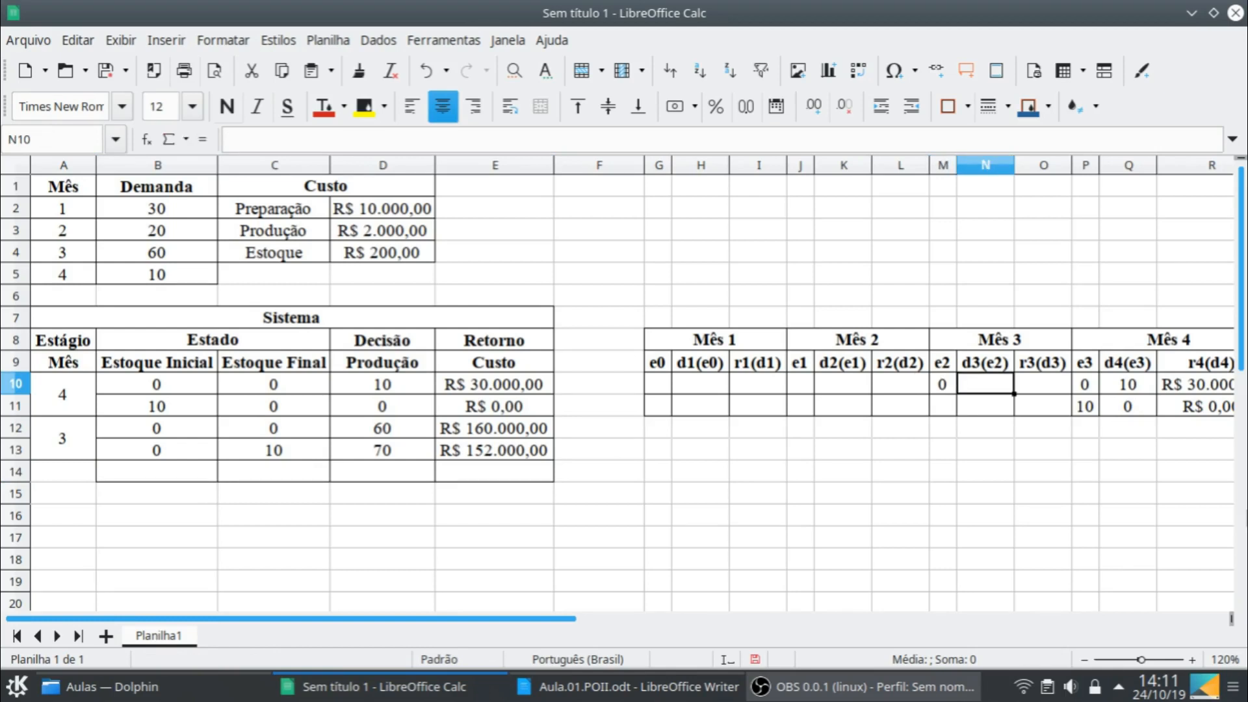
type("0")
key("Tab")
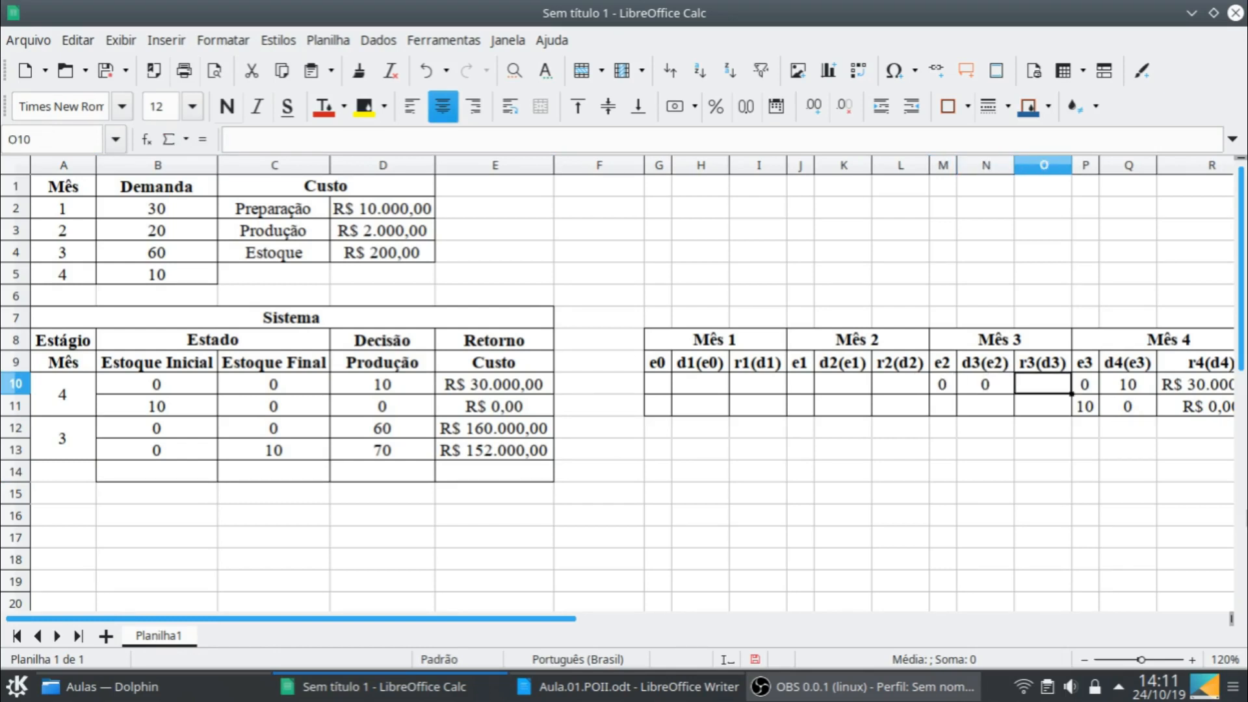
type("152000")
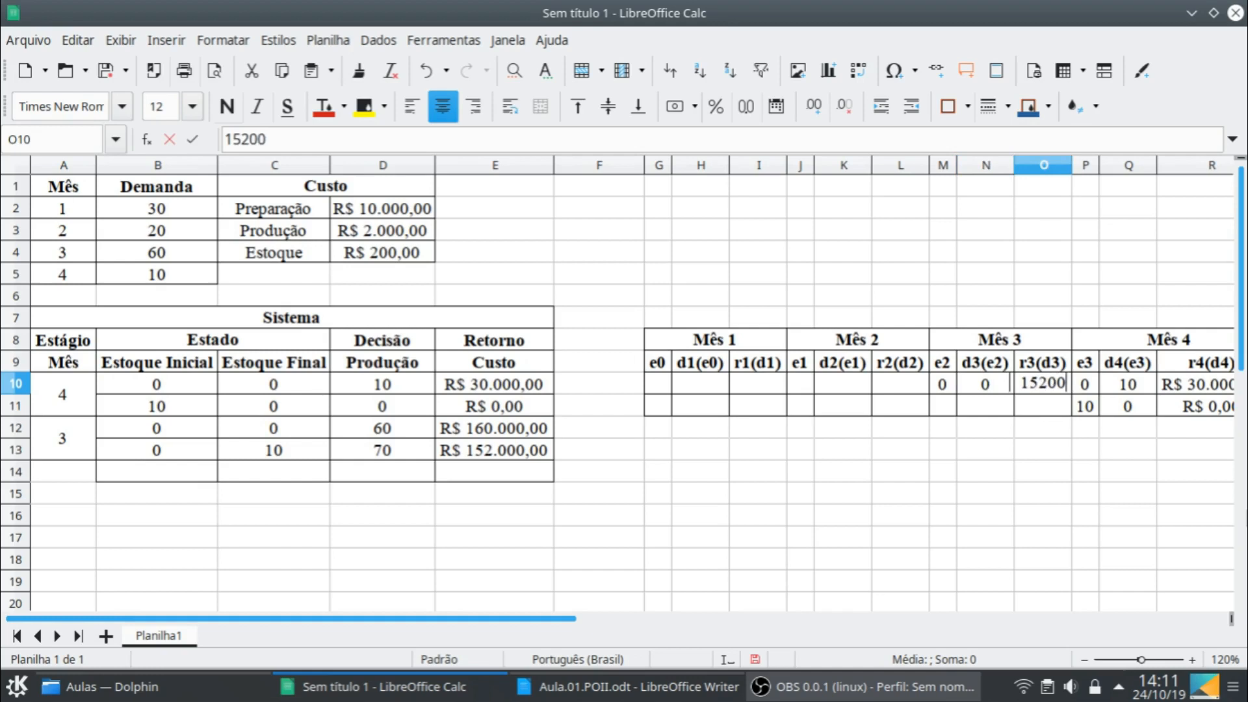
key("Return")
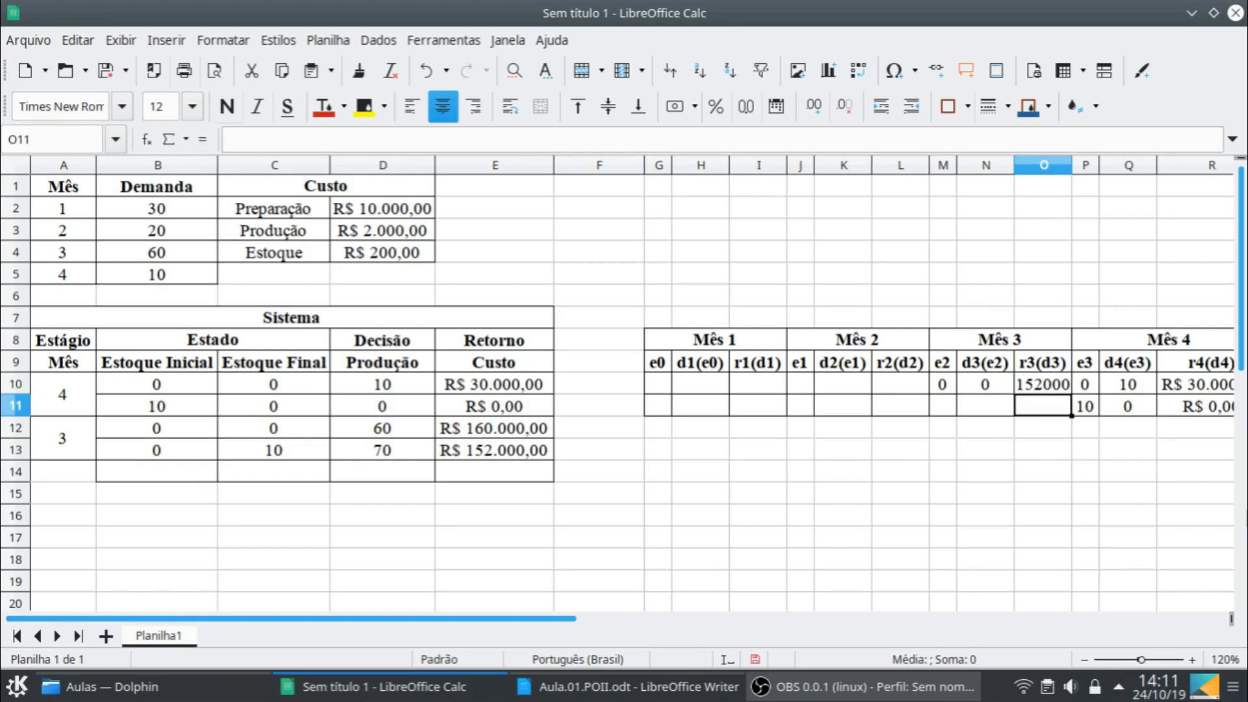
- Format the r3(d3) cells O10:O11 as currency and widen column O to fit its contents
left_click(1030, 384)
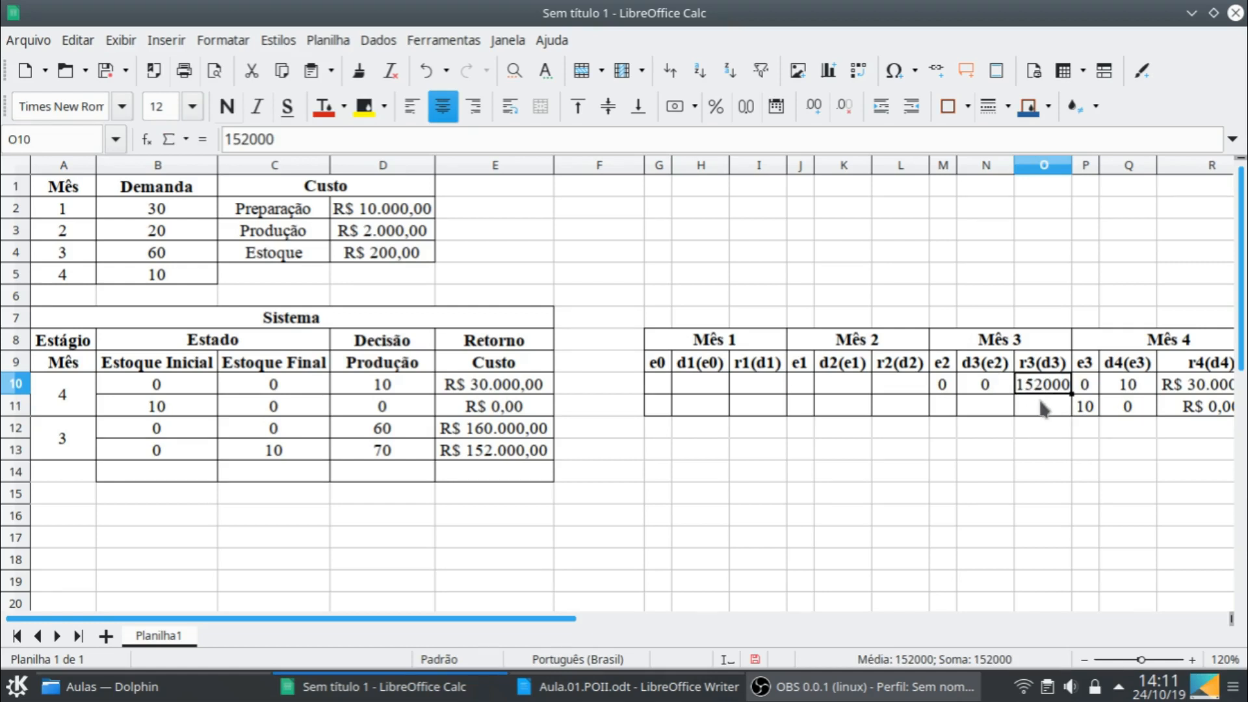
left_click(1039, 402, "shift")
left_click(687, 109)
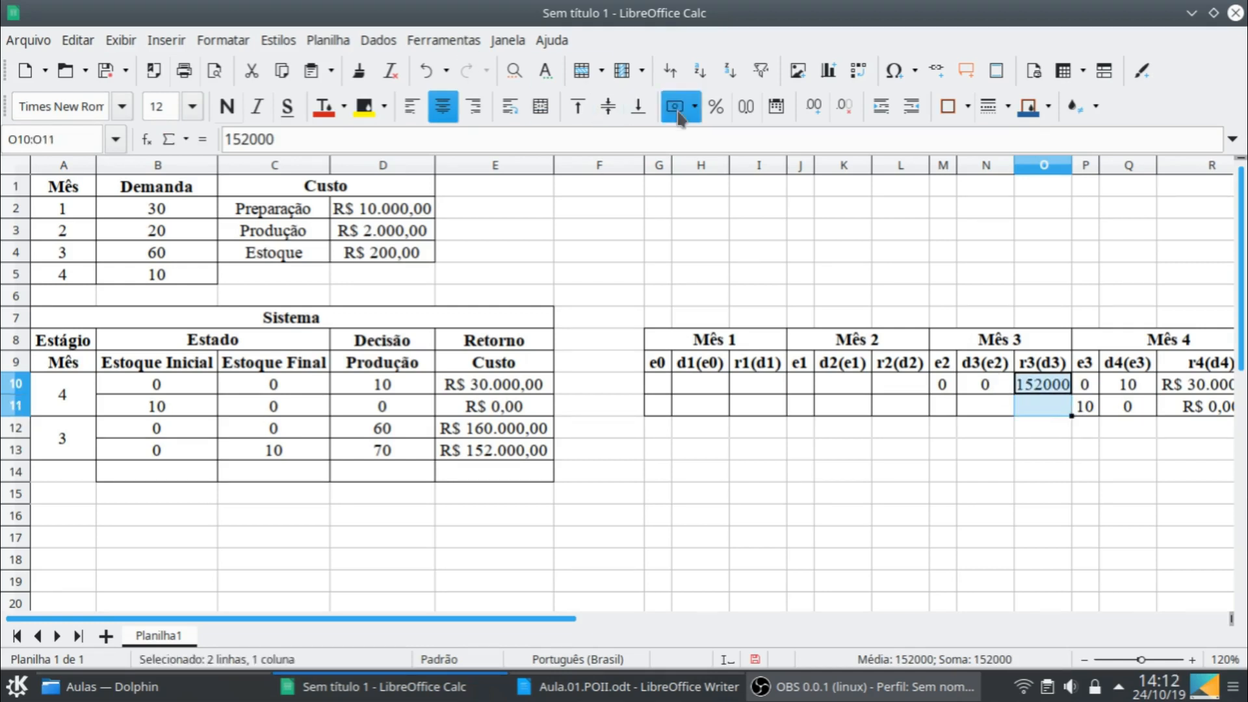
double_click(1071, 172)
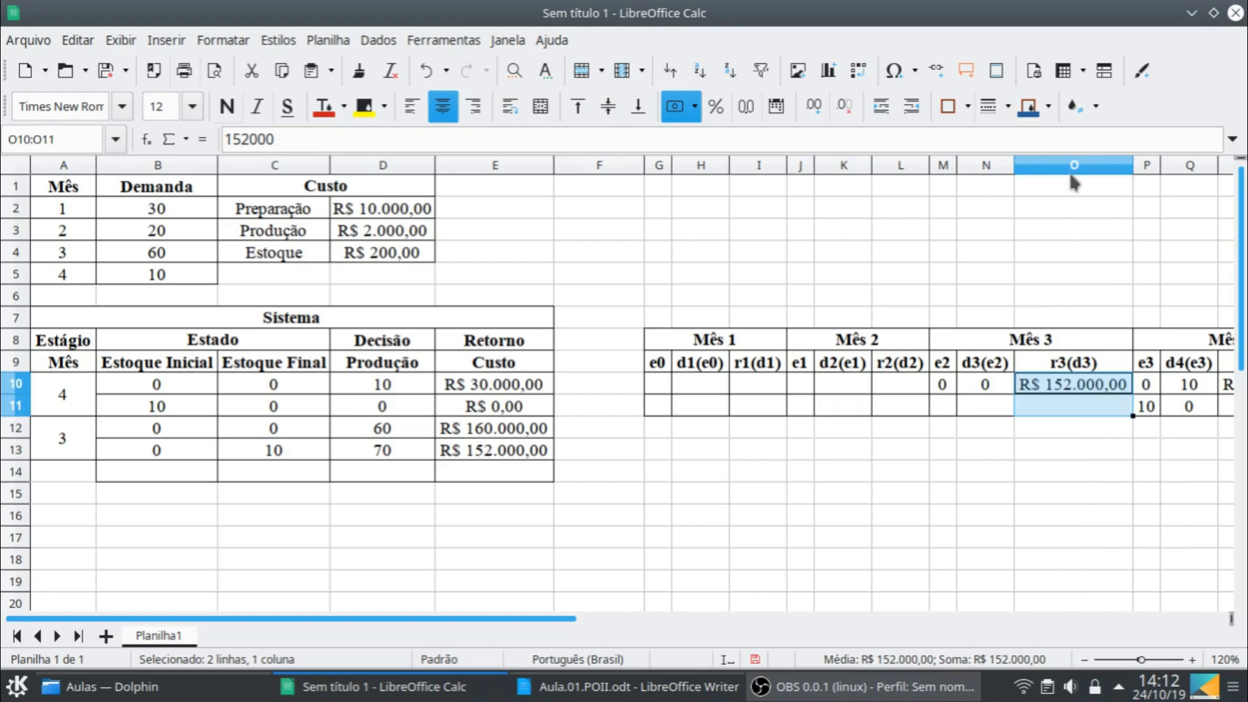
left_click(910, 538)
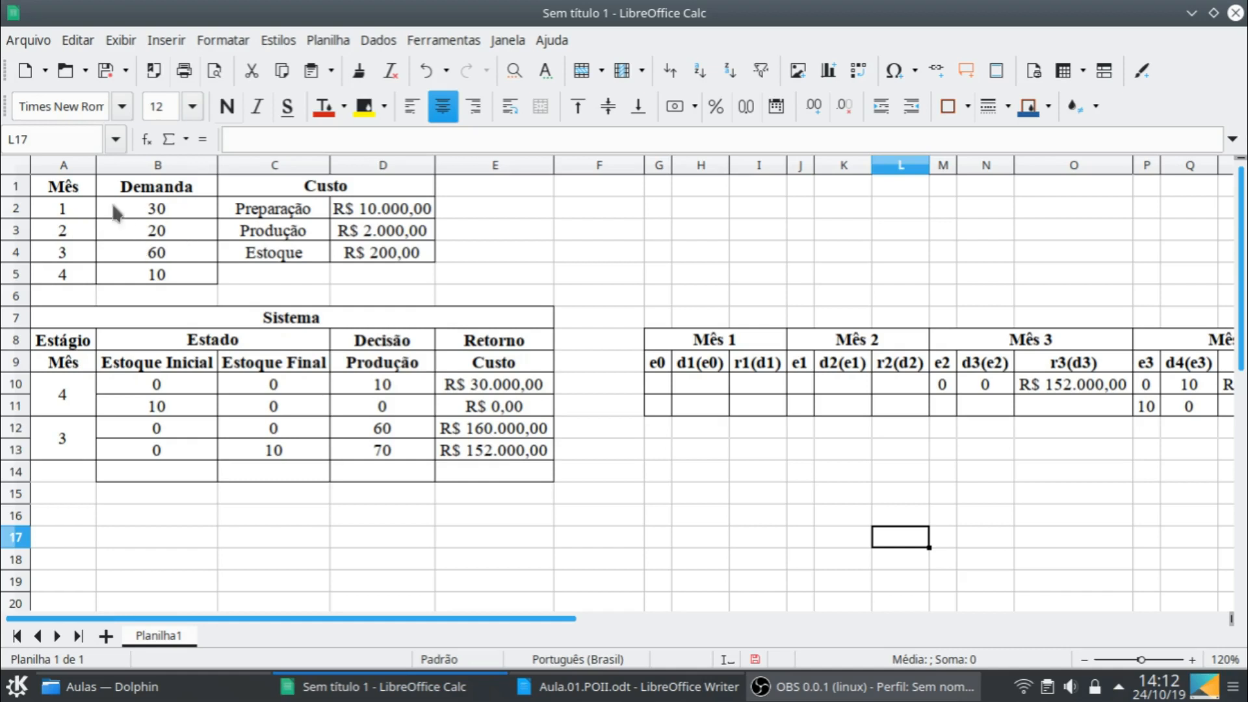
- Copy the month 3 rows B12:E13 into the two rows below, starting at B14
left_click(207, 432)
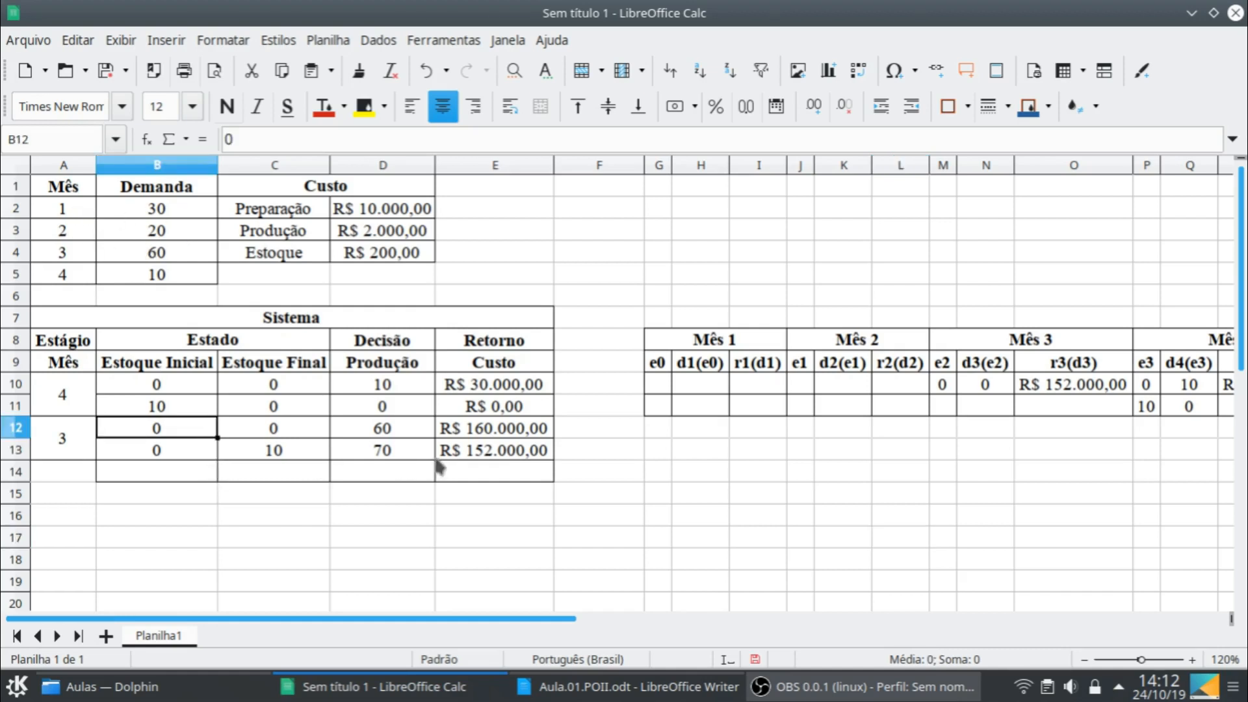
left_click(482, 461, "shift")
key("ctrl+c")
left_click(193, 482)
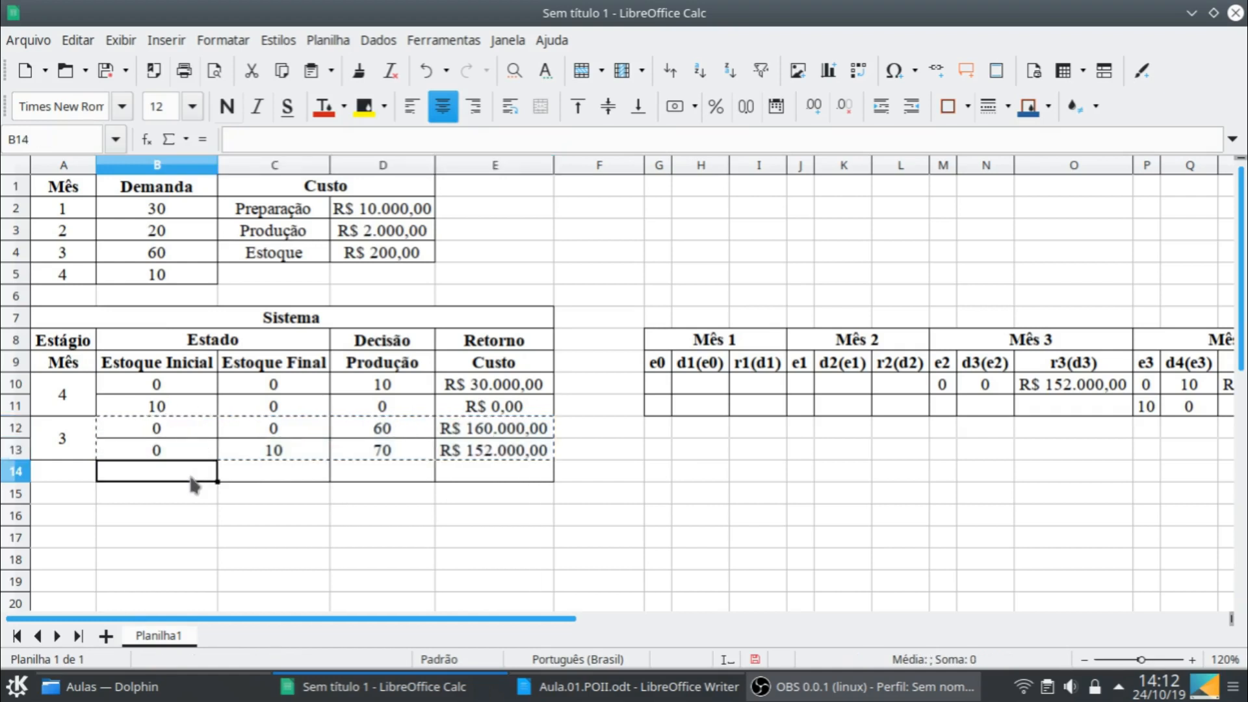
key("ctrl+v")
- Set the initial stock in B14 to 10 and the production in D14 to 50
left_click(193, 480)
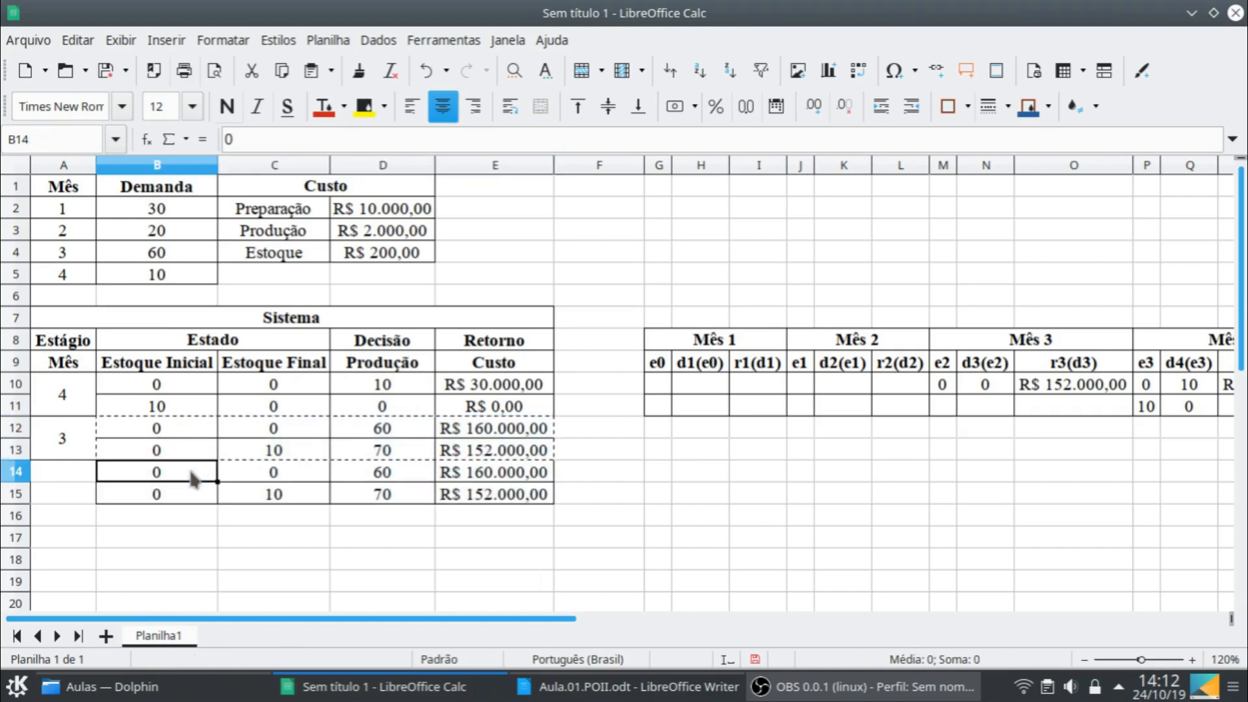
type("10")
key("Return")
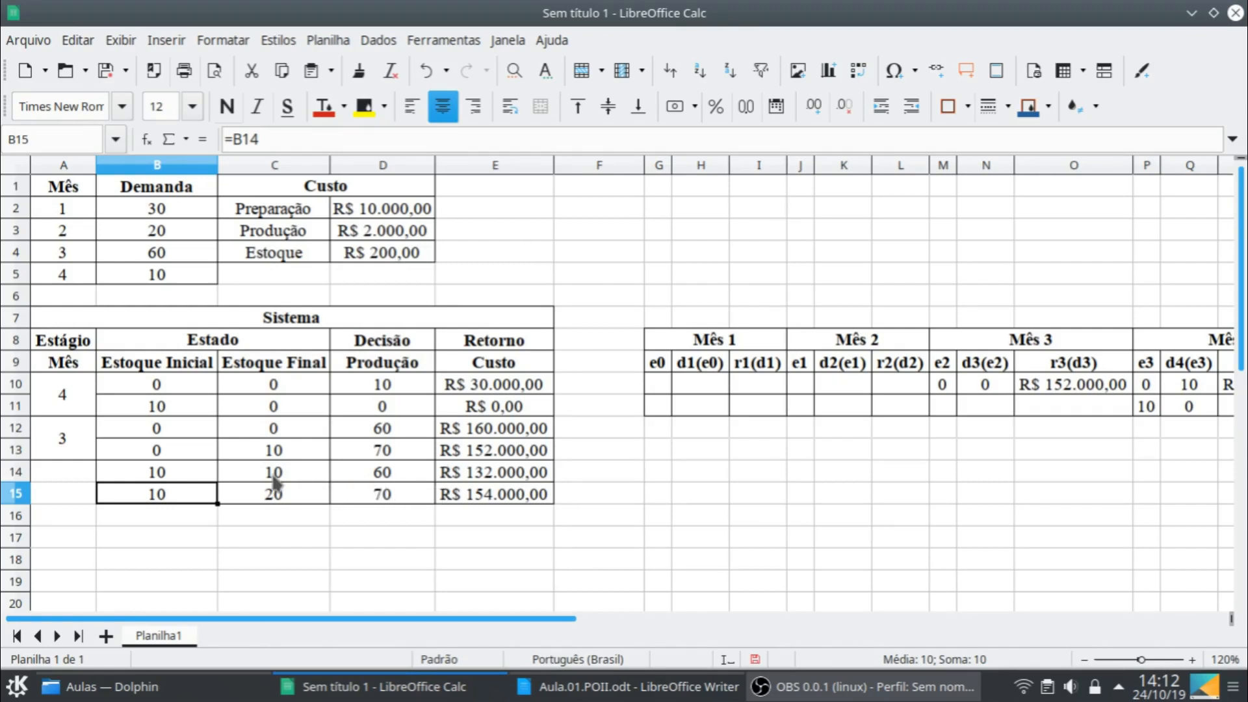
left_click(379, 476)
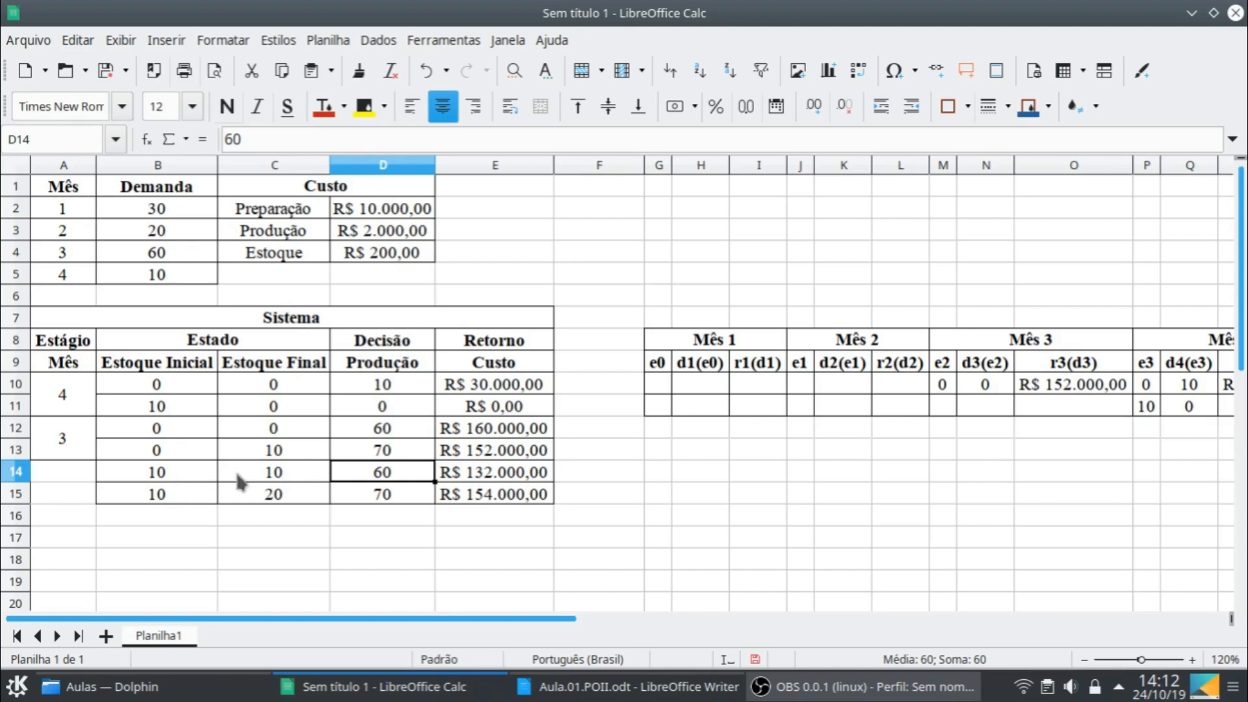
type("50")
key("Return")
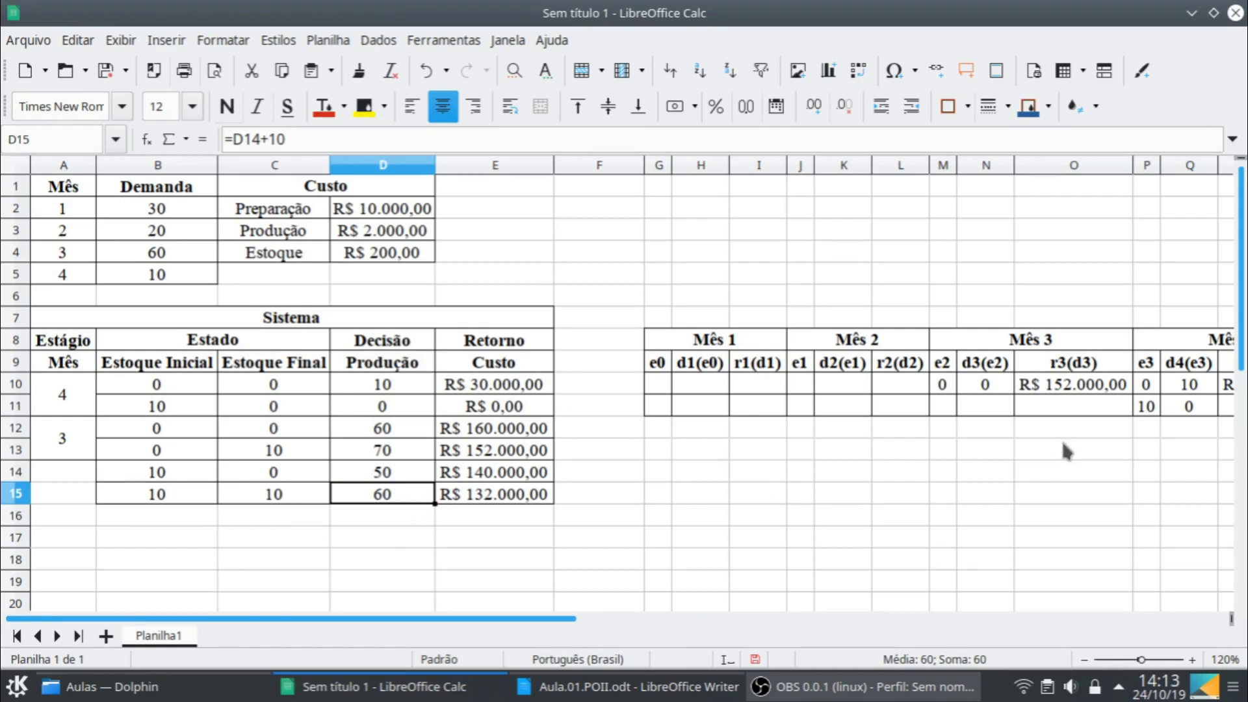
- Enter 10, 60 and 132000 as e2, d3(e2) and r3(d3) in the second row of the Mês 3 table, M11:O11
left_click(948, 406)
type("10")
key("Tab")
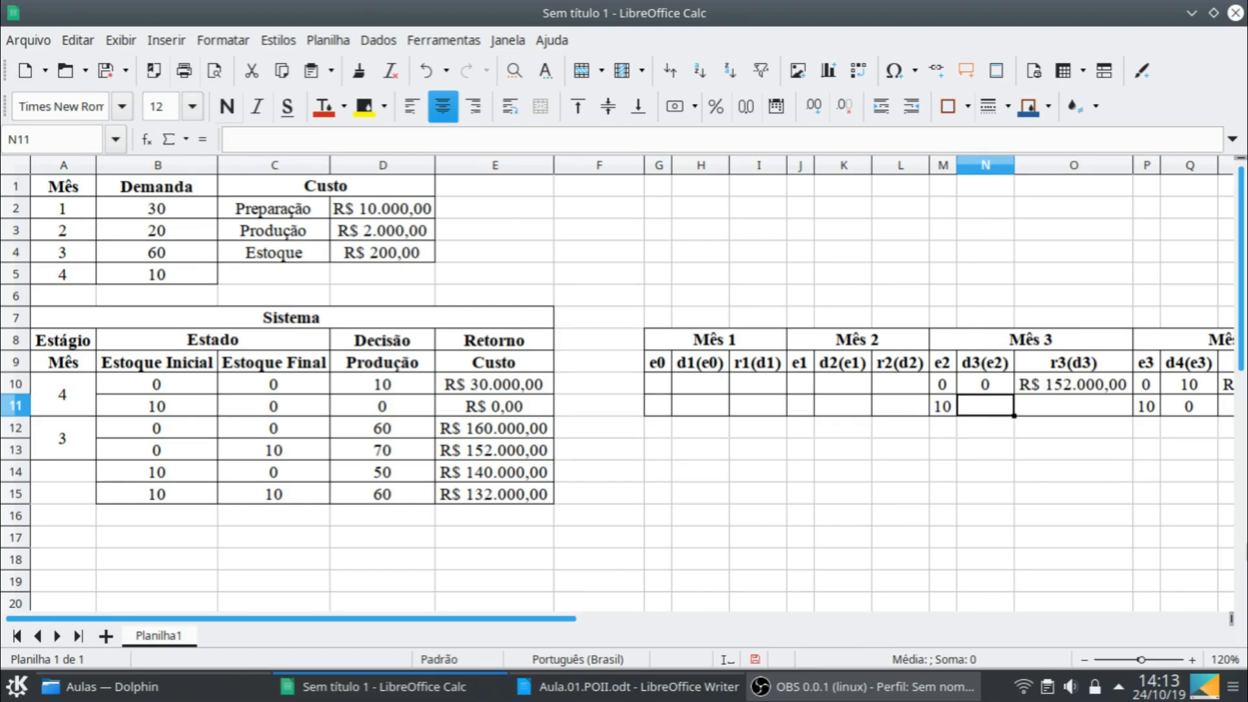
type("60")
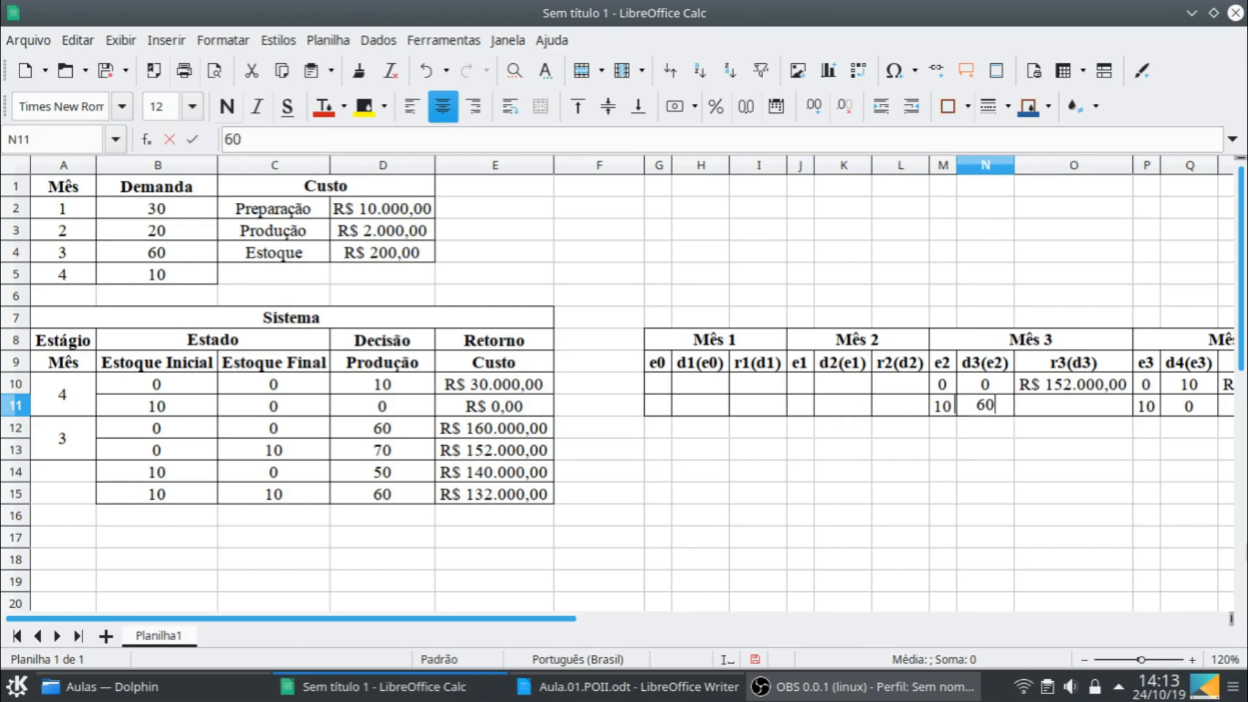
key("Tab")
type("132000")
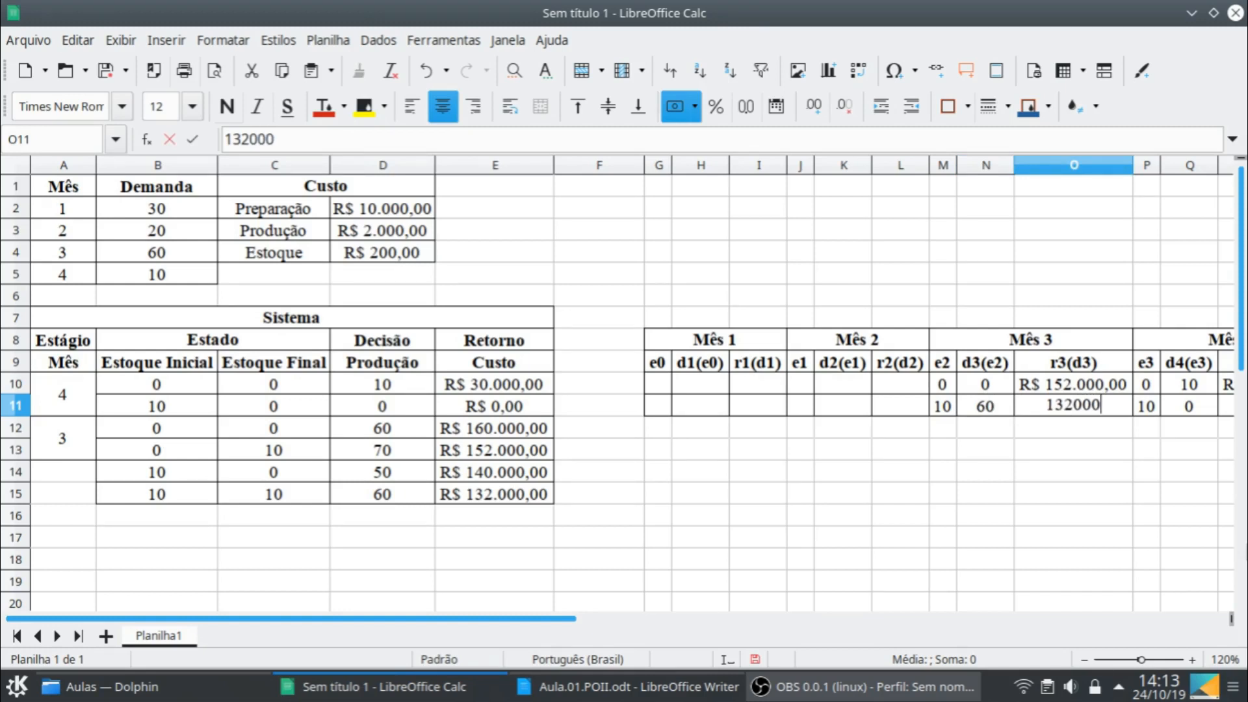
key("Return")
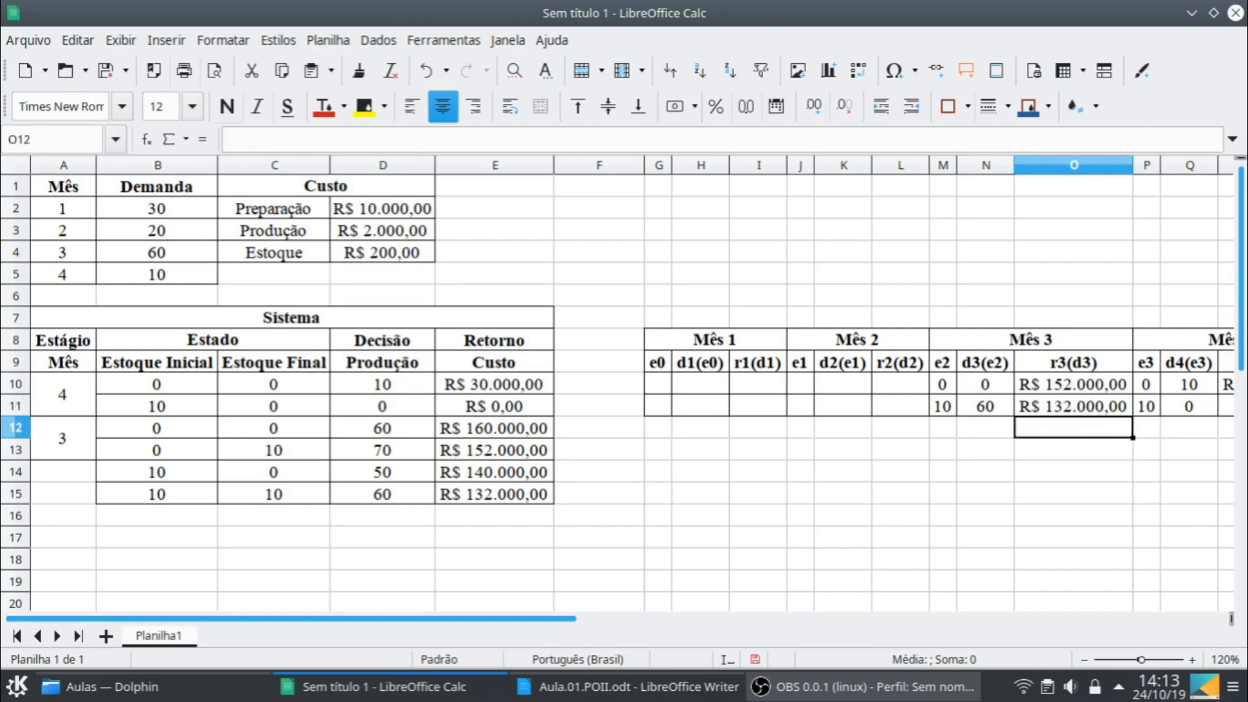
- Copy the rows for initial stock 10, B14:E15, into the two rows below, starting at B16
left_click(942, 388)
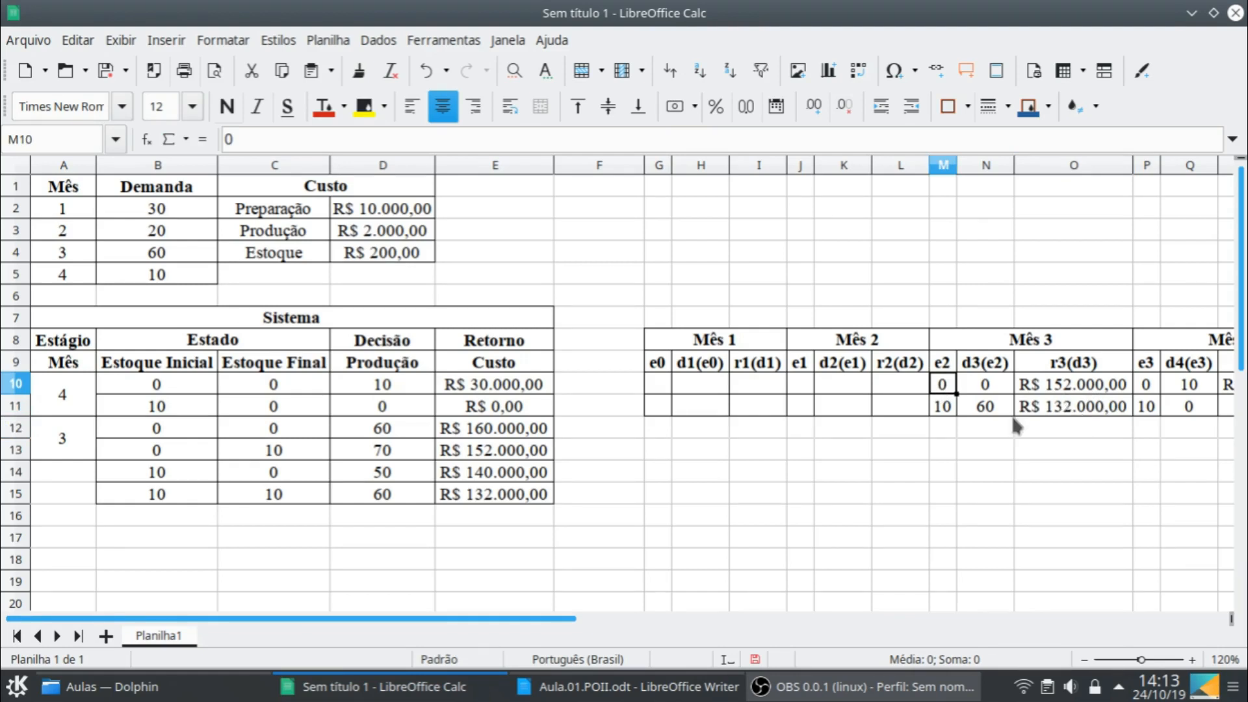
left_click_drag(196, 473, 455, 497)
key("ctrl+c")
left_click(164, 517)
key("ctrl+v")
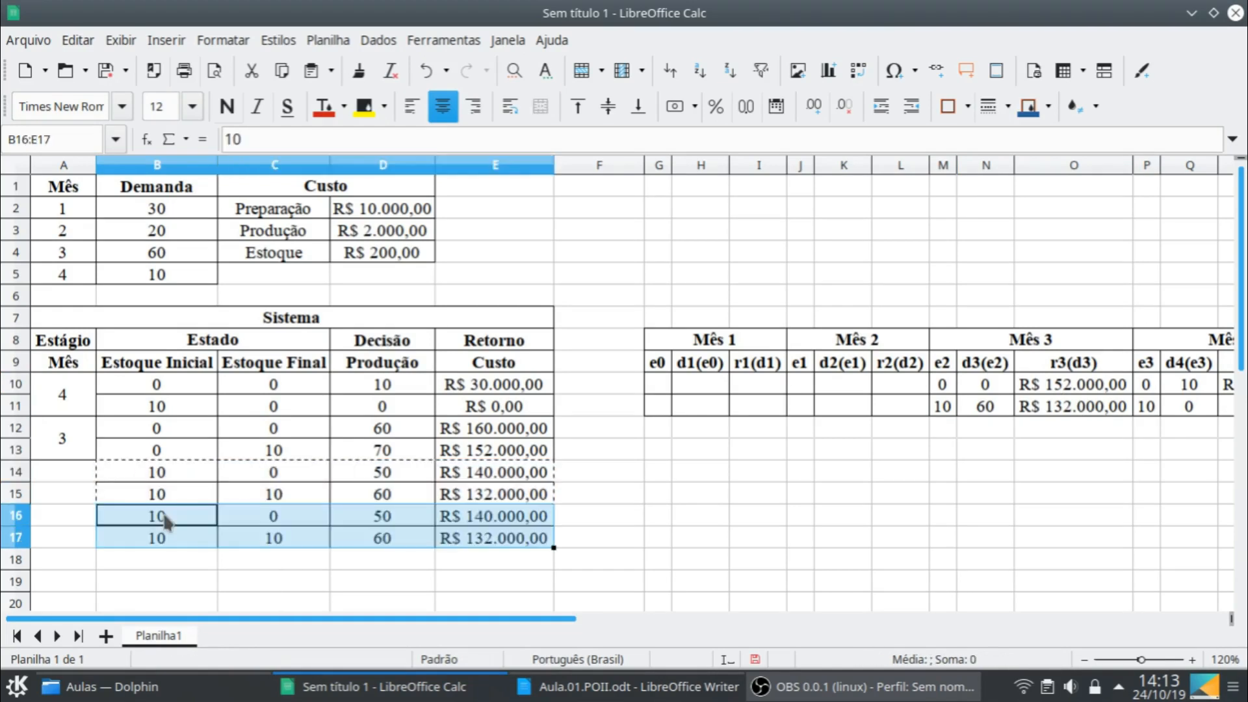
- Set the initial stock in B16 to 20 and the production in D16 to 40
left_click(165, 520)
type("20")
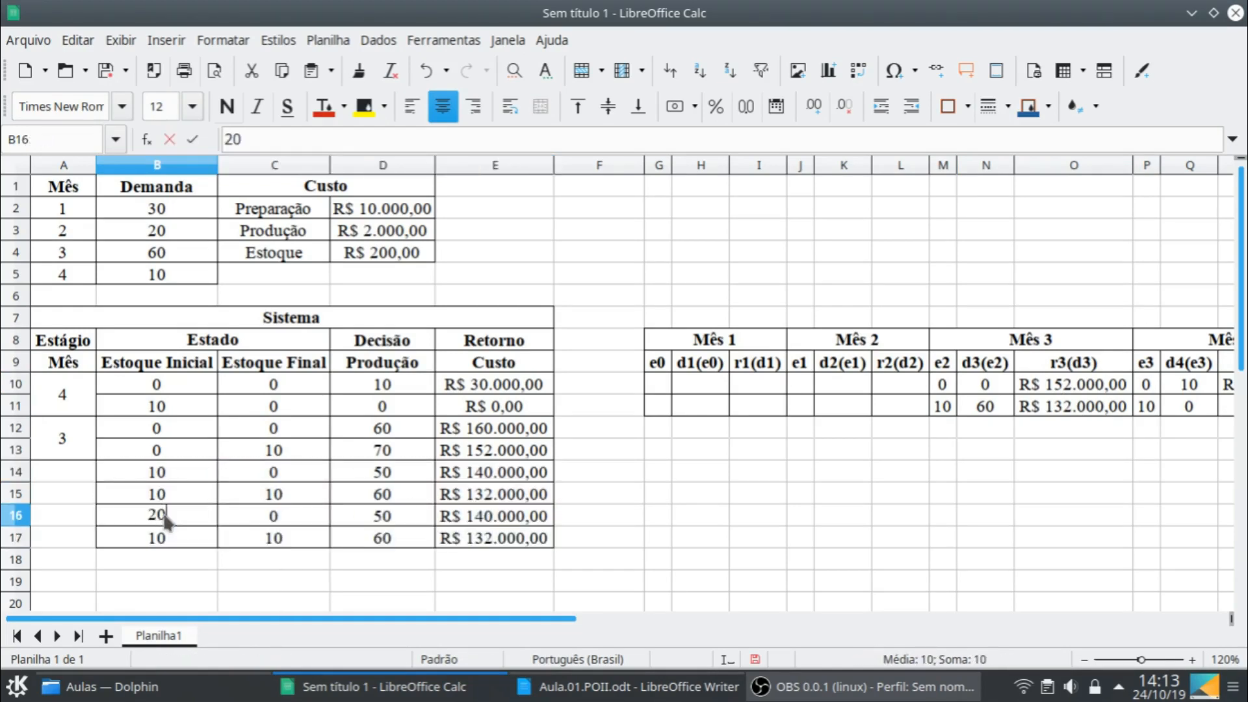
key("Tab")
key("Tab")
key("Tab")
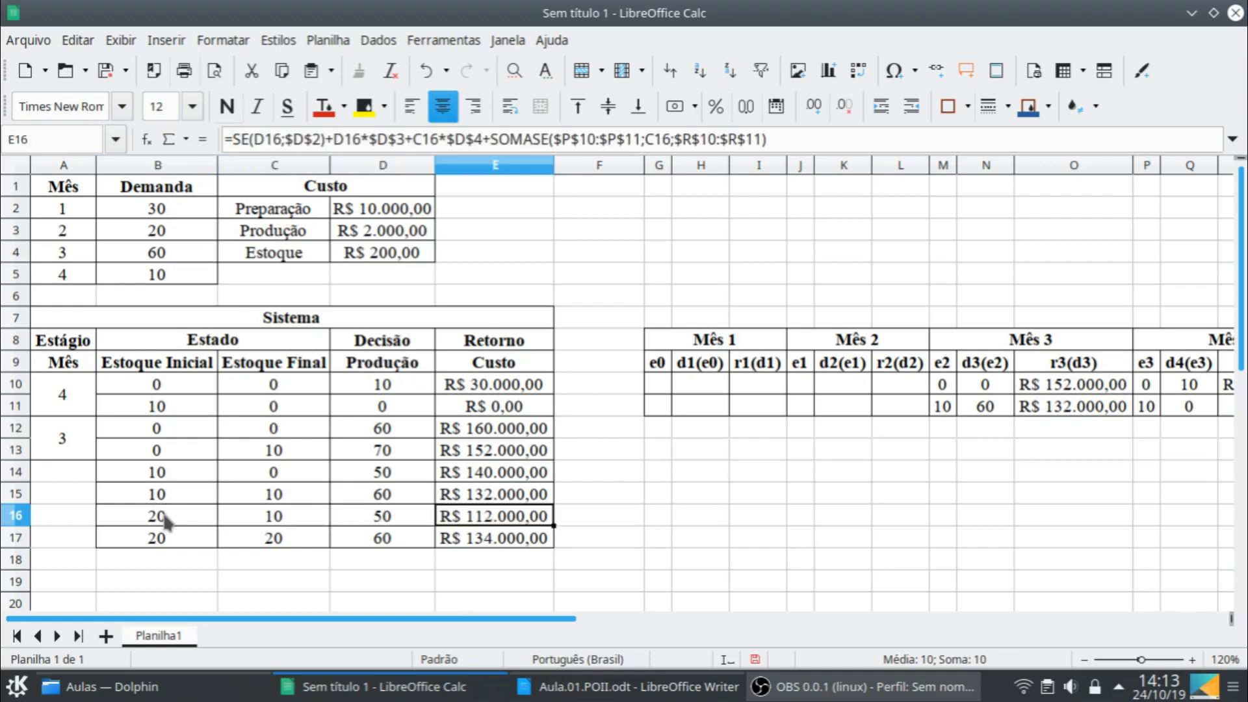
key("shift+Tab")
type("40")
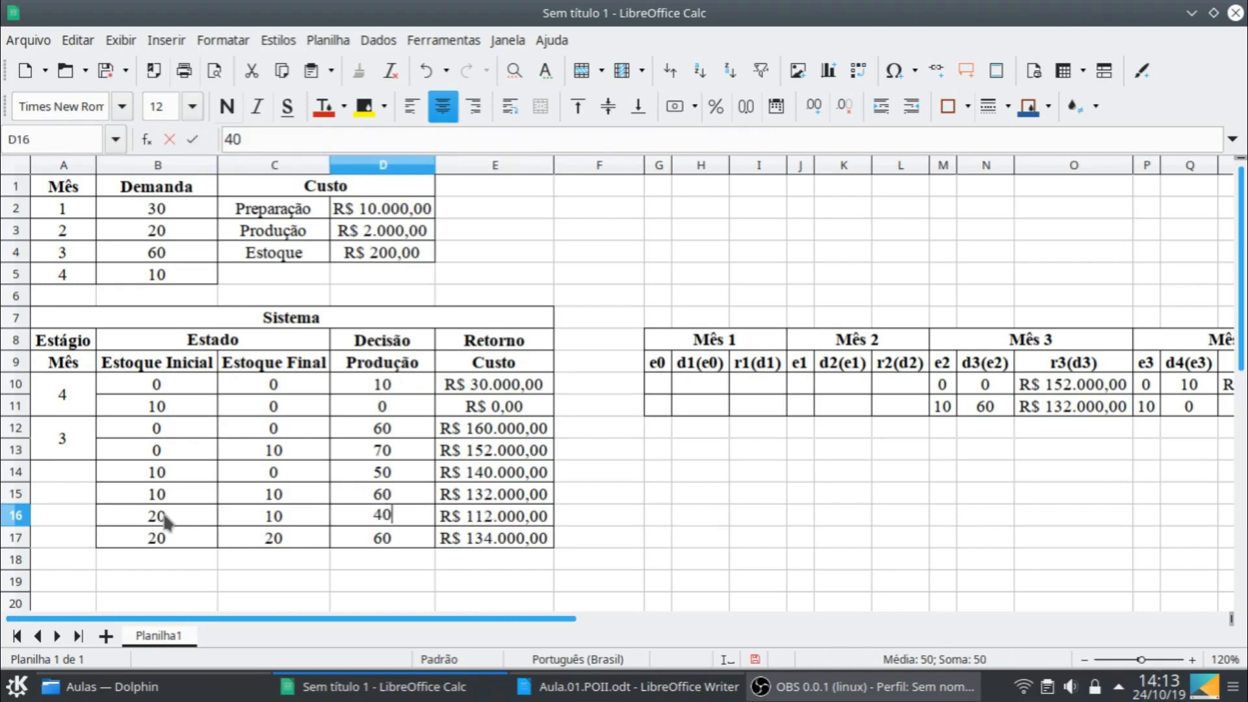
key("Return")
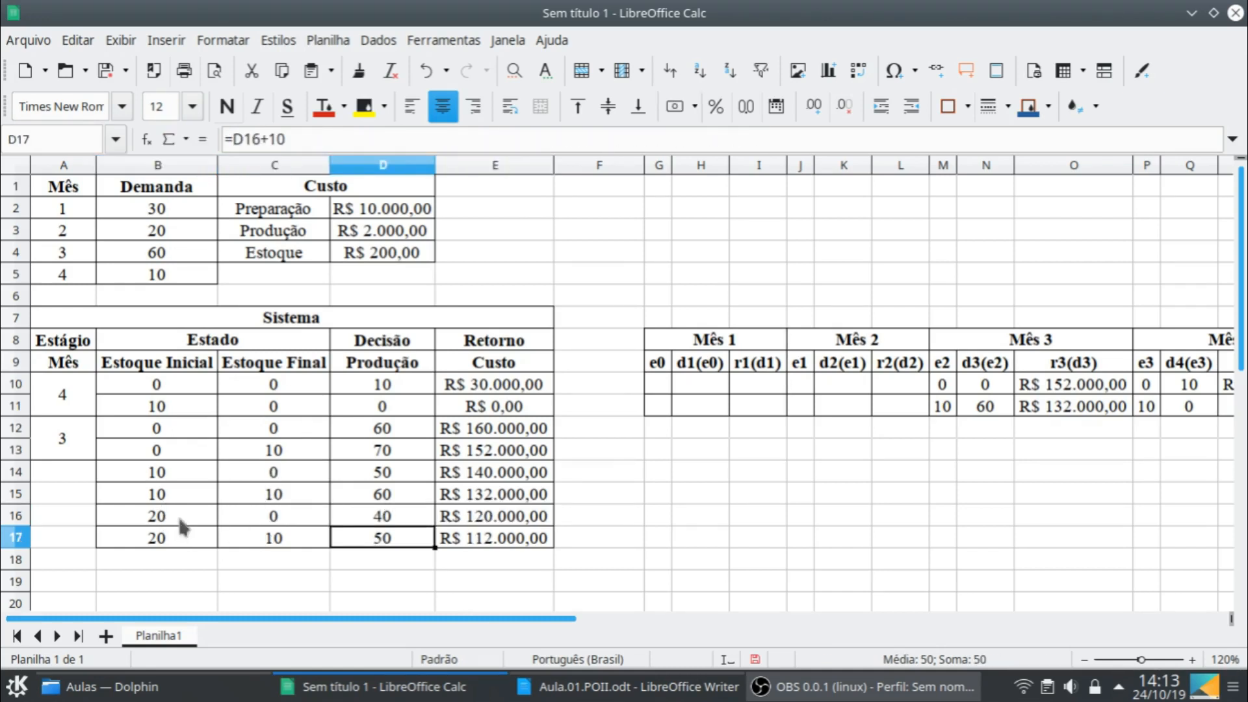
- Copy the rows for initial stock 20, B16:E17, into the two rows below, starting at B18
left_click(178, 524)
left_click(498, 546, "shift")
key("ctrl+c")
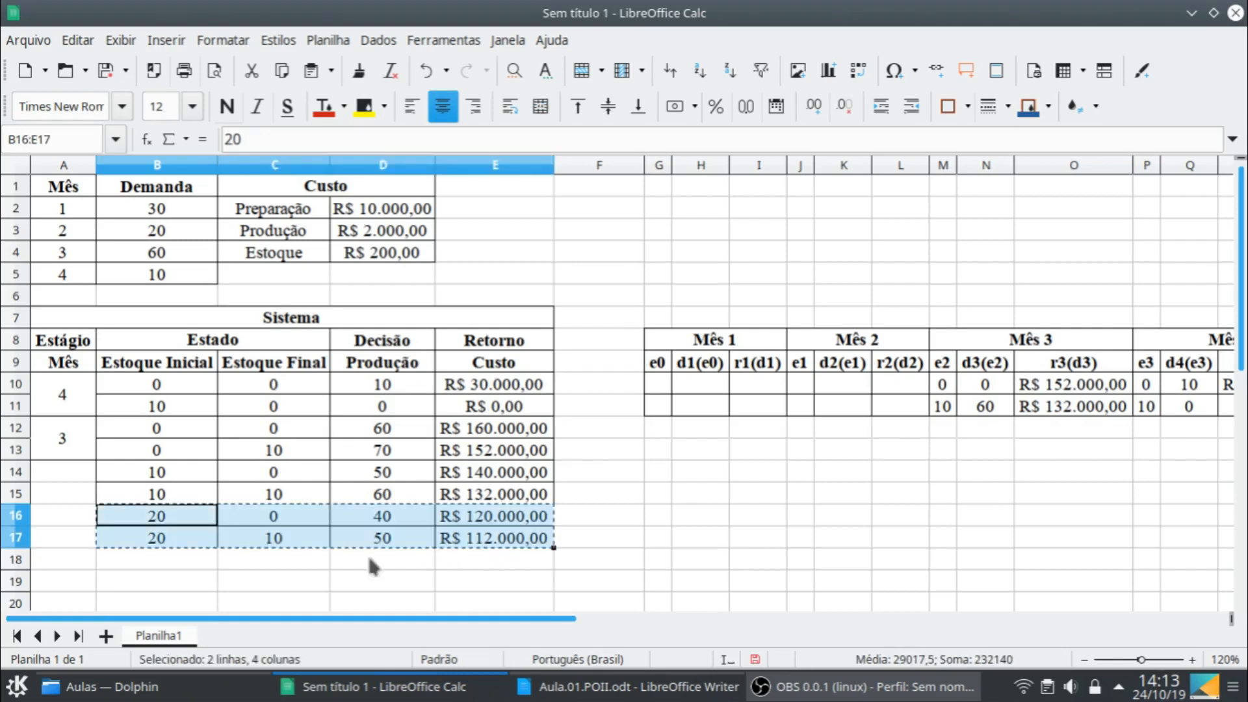
left_click(189, 567)
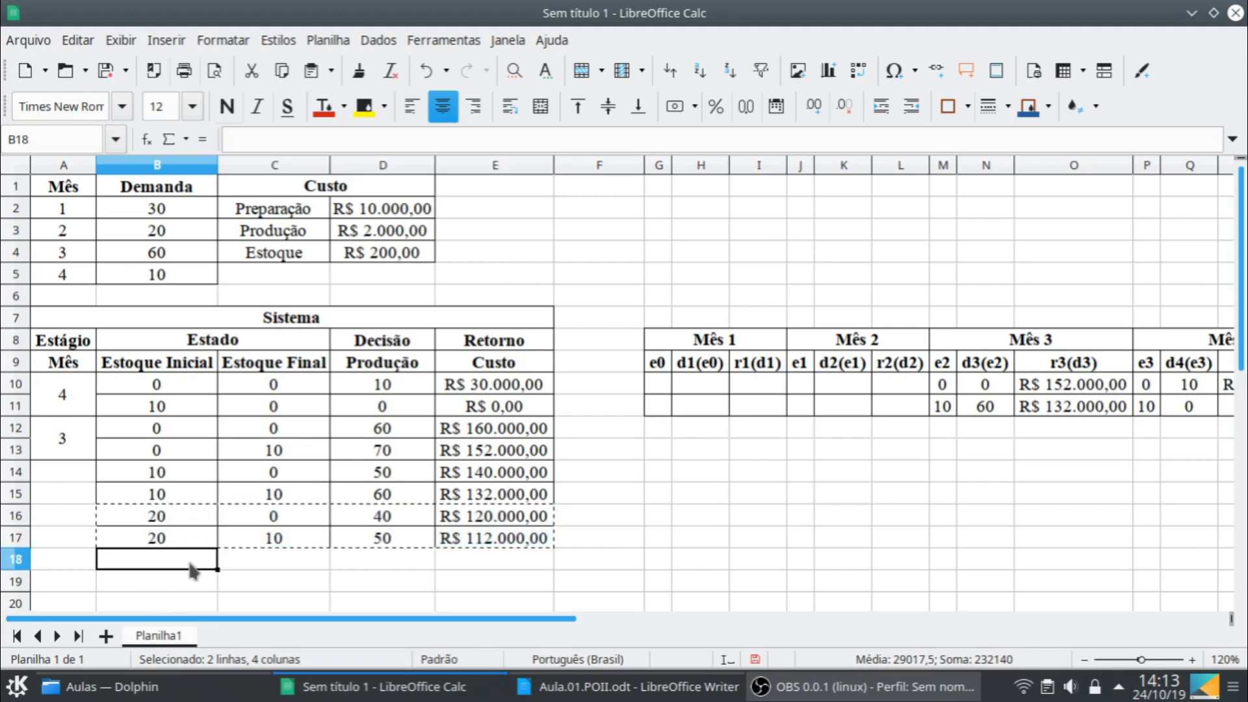
key("ctrl+v")
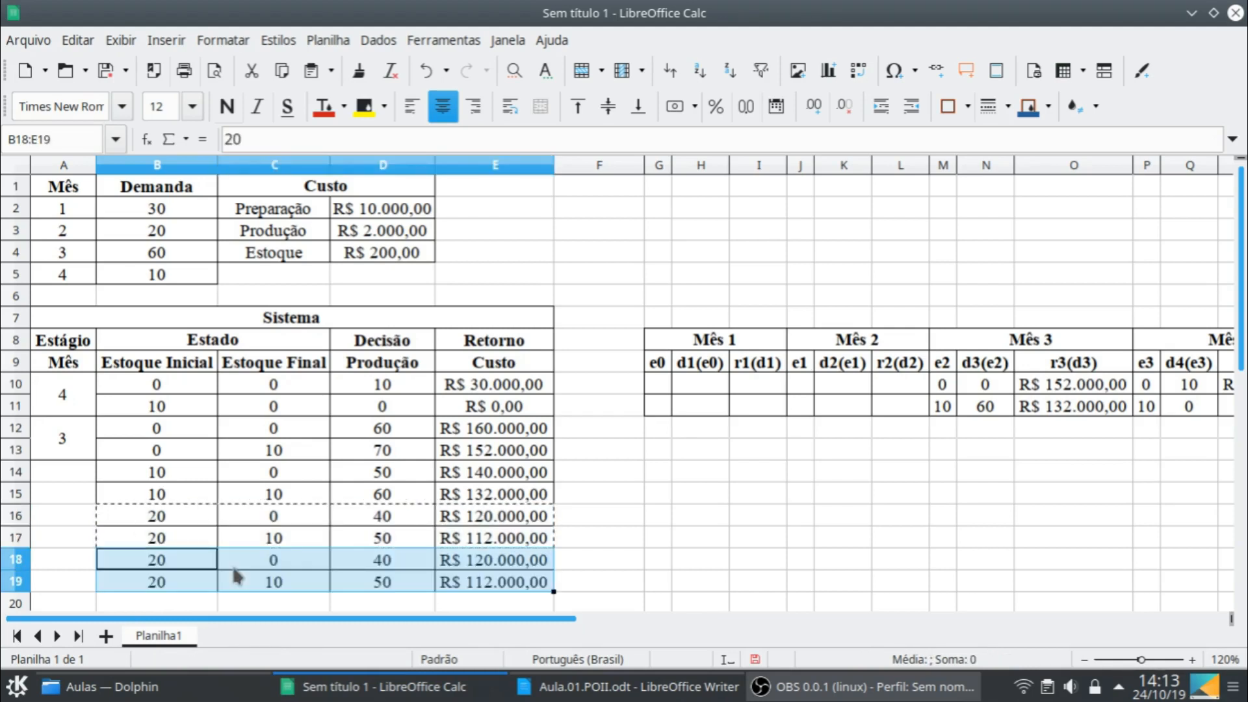
- Set the initial stock in B18 to 30 and the production in D18 to 30
left_click(168, 563)
type("30")
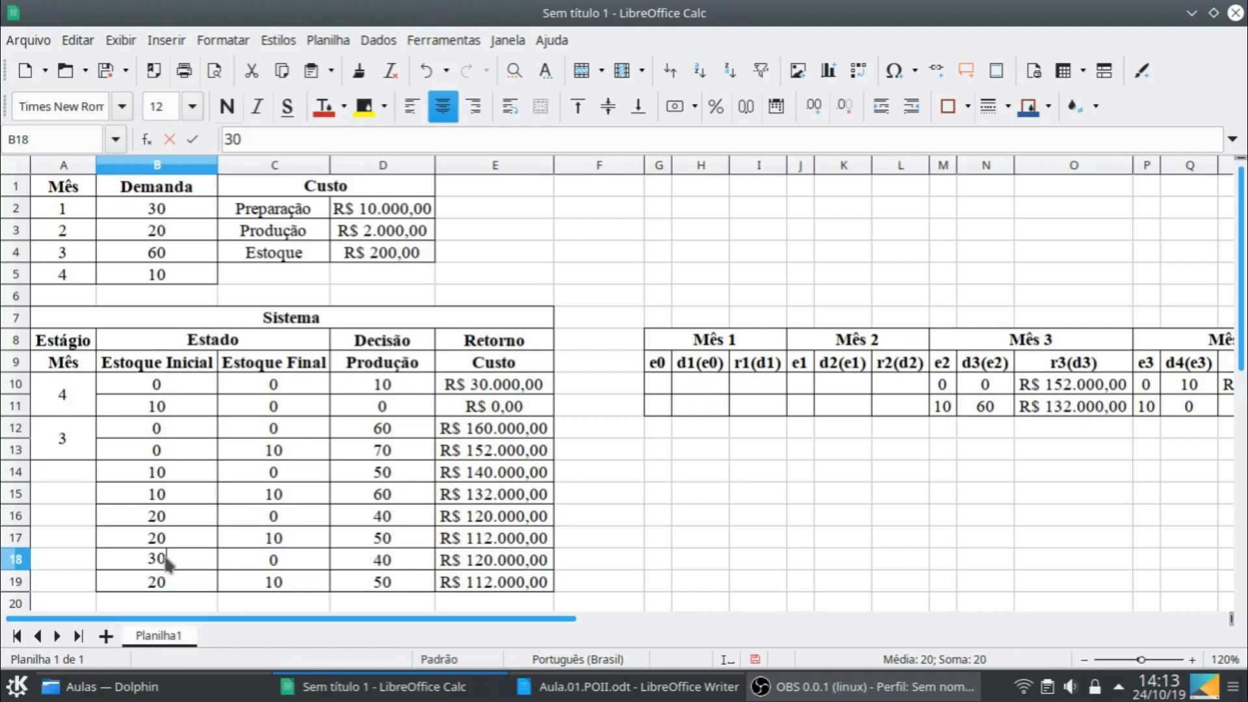
key("Return")
left_click(384, 560)
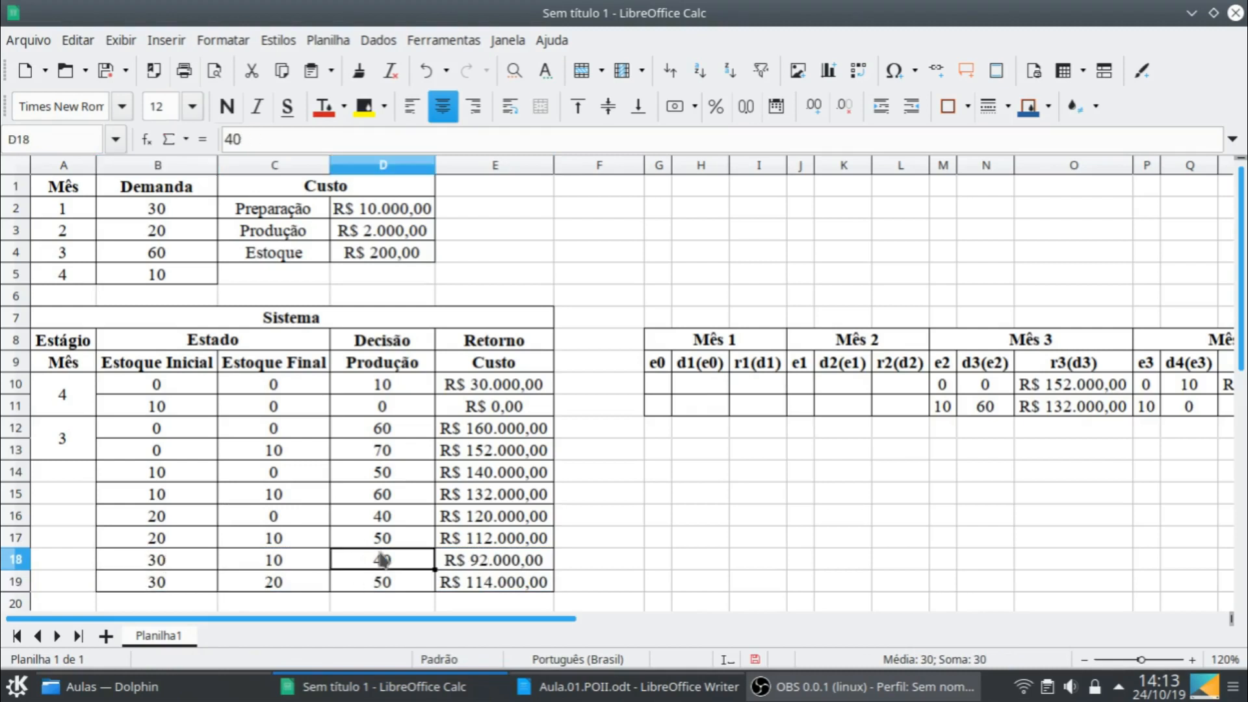
type("30")
key("Return")
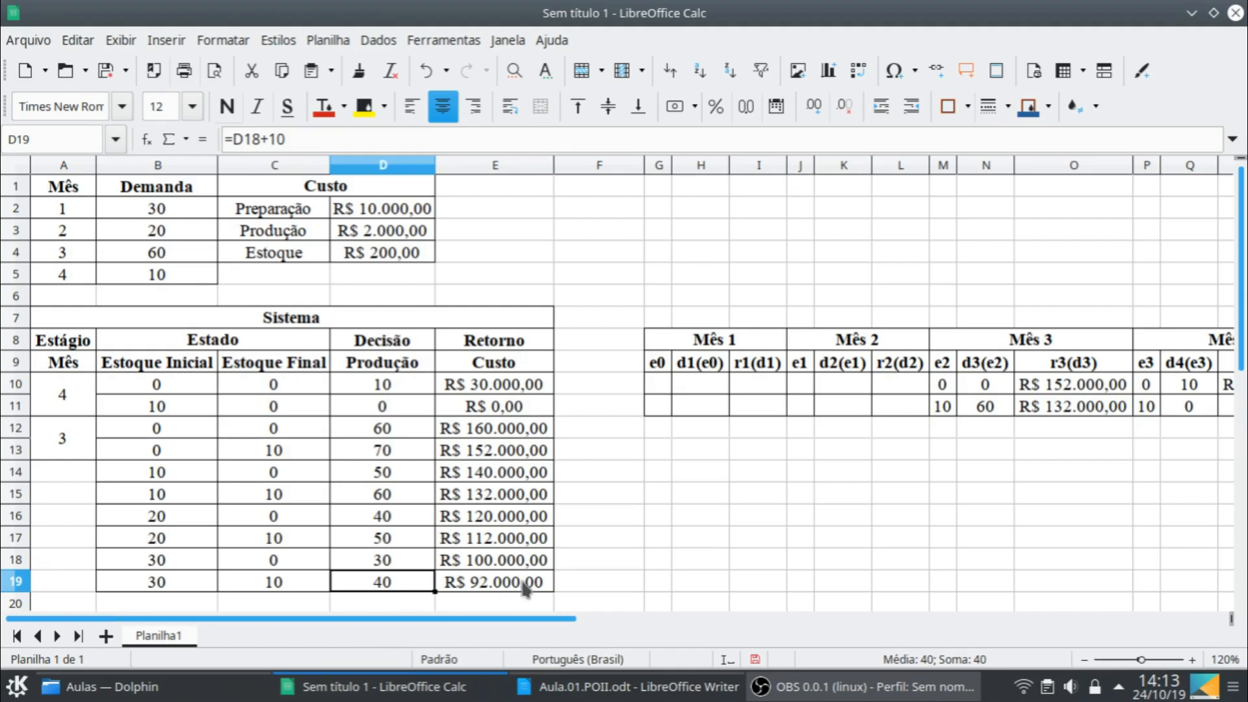
- Copy the rows for initial stock 30, B18:E19, into the two rows below, starting at B20
scroll(525, 588, "down", 1)
left_click(179, 499)
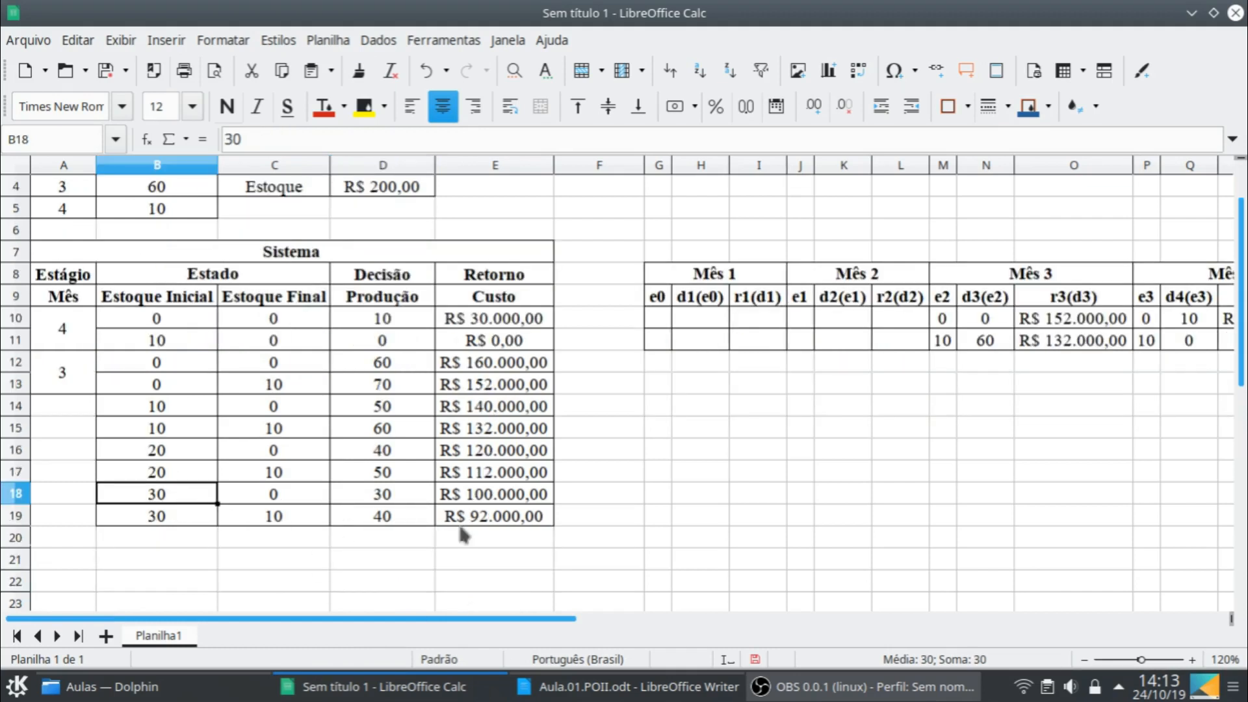
left_click(545, 520, "shift")
key("ctrl+c")
left_click(111, 531)
key("ctrl+v")
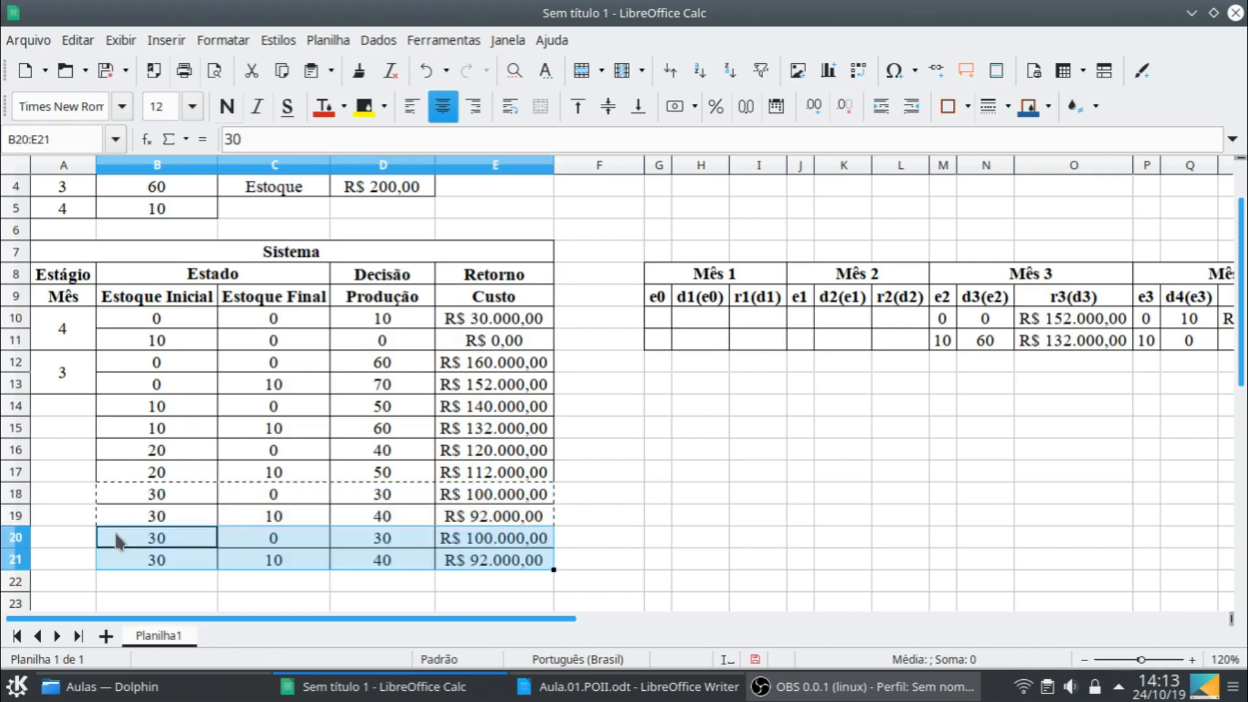
- Set the initial stock in B20 to 40 and the production in D20 to 20
left_click(144, 543)
type("40")
key("Tab")
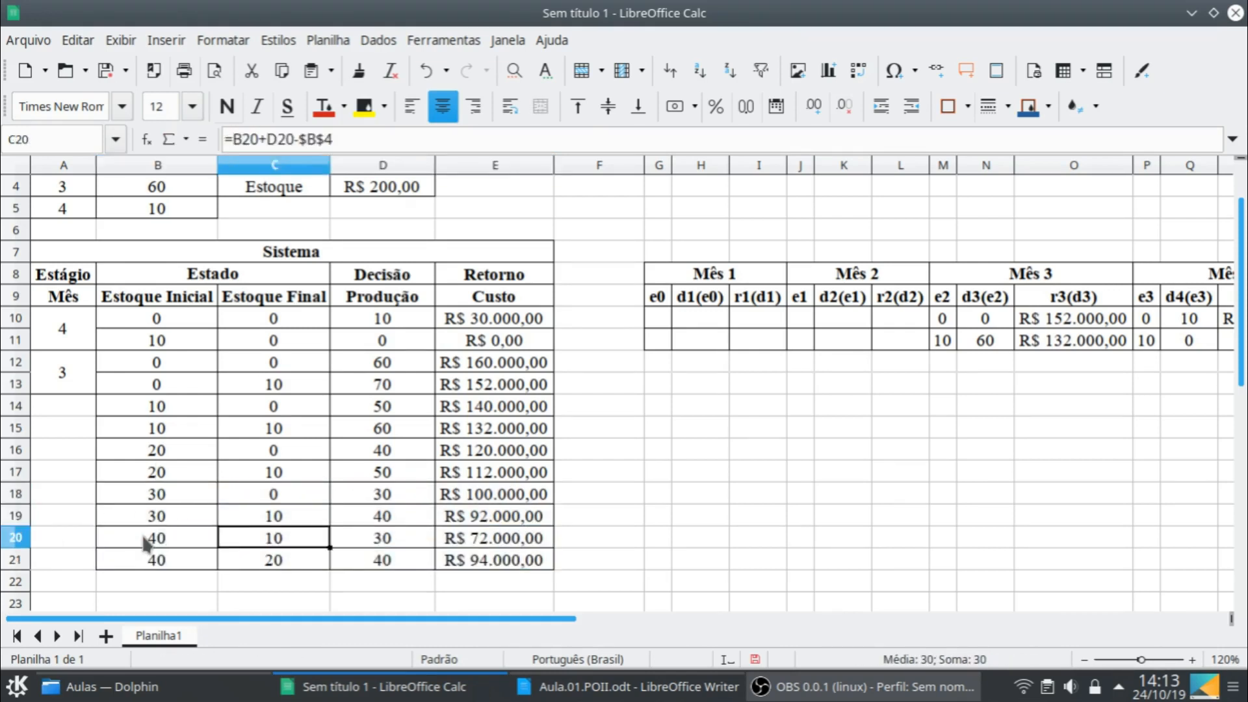
key("Tab")
key("Tab")
key("shift+Tab")
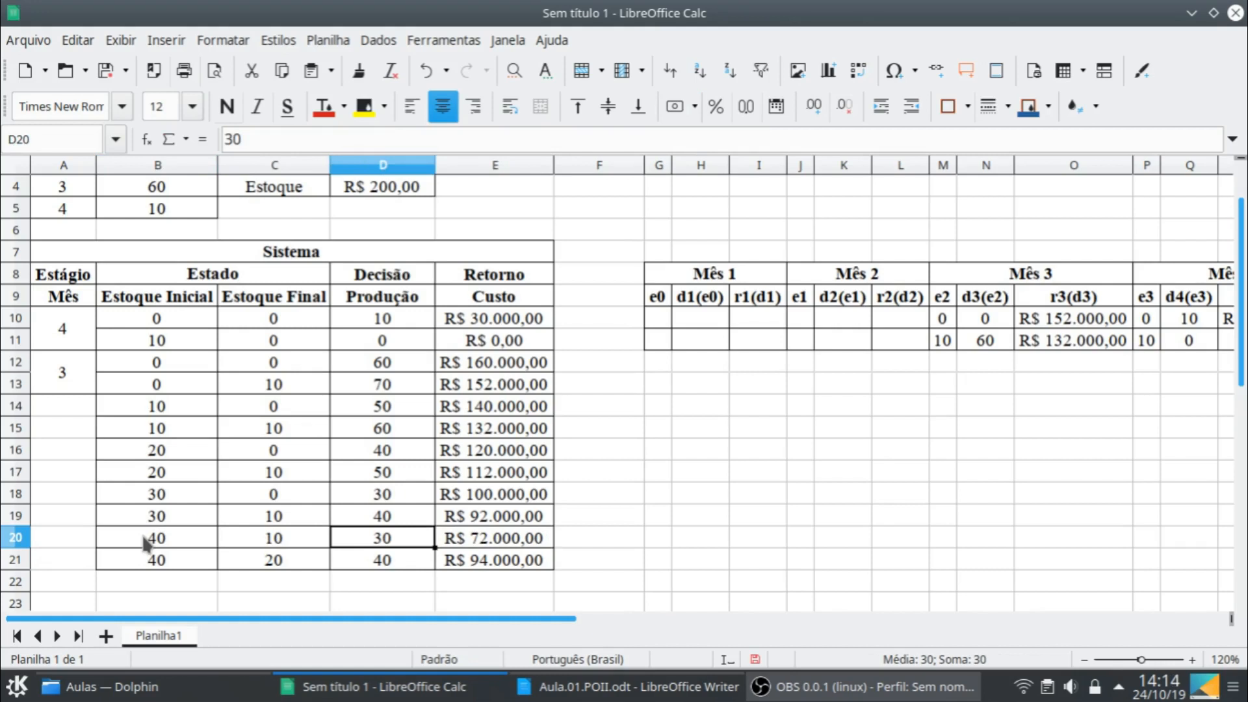
type("20")
key("Return")
- Copy the rows for initial stock 40, B20:E21, into the two rows below, starting at B22
left_click(145, 543)
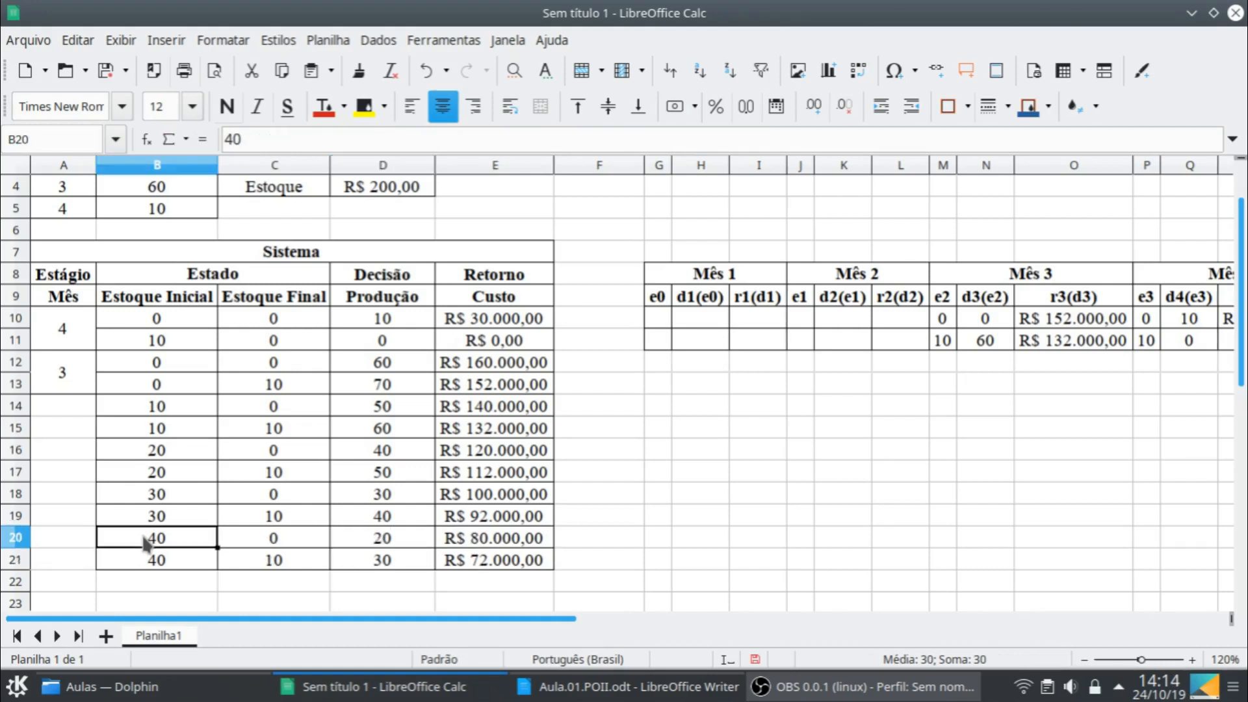
left_click(488, 559, "shift")
key("ctrl+c")
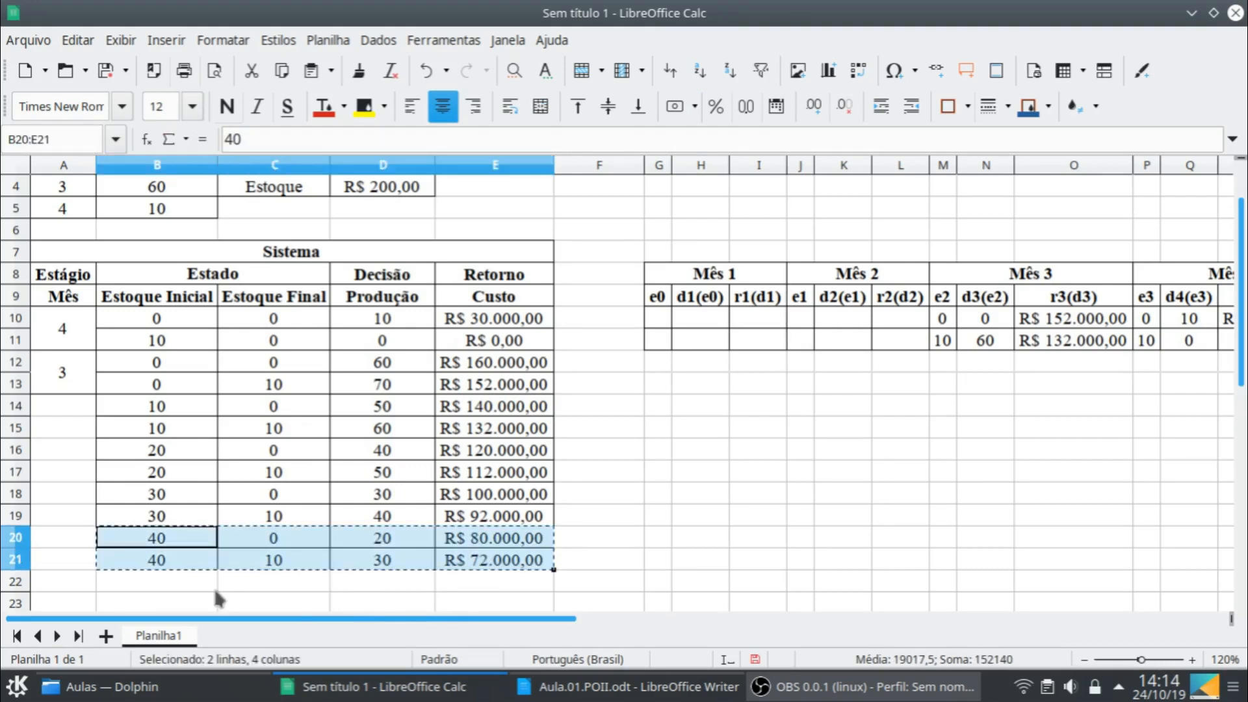
left_click(197, 585)
key("ctrl+v")
- Set the initial stock in B22 to 50 and the production in D22 to 10
left_click(195, 587)
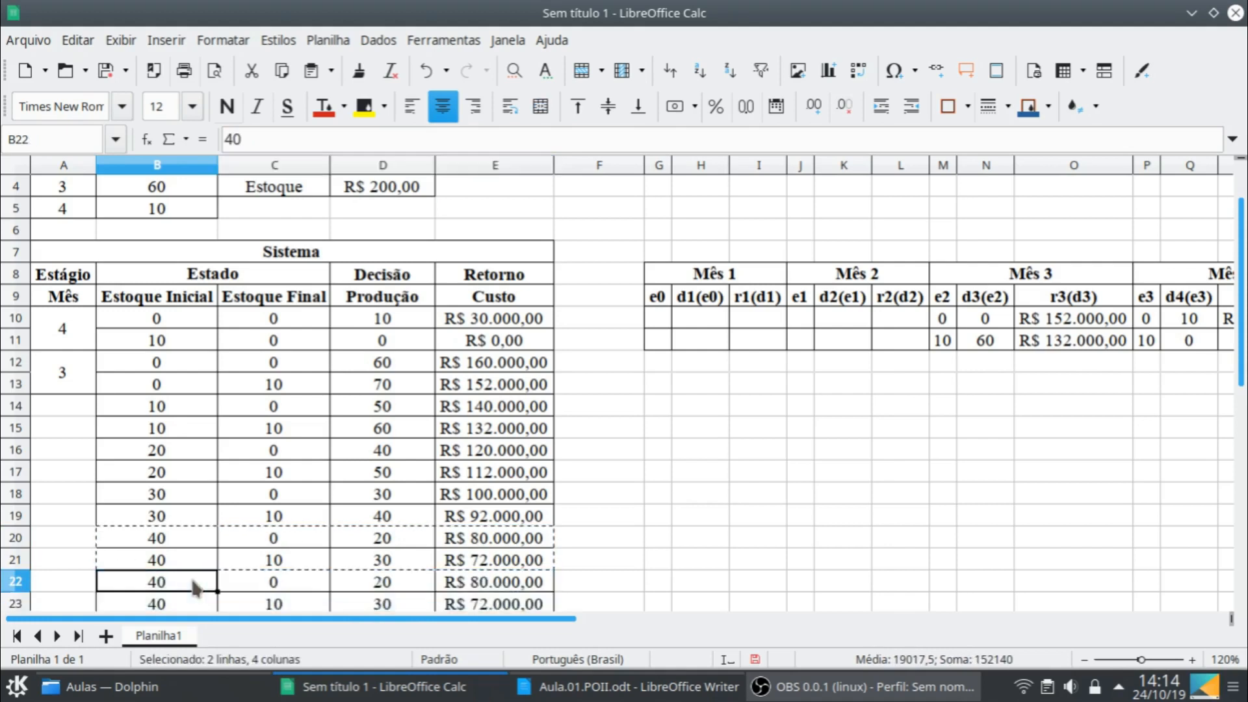
type("50")
key("Tab")
key("Tab")
type("10")
key("Return")
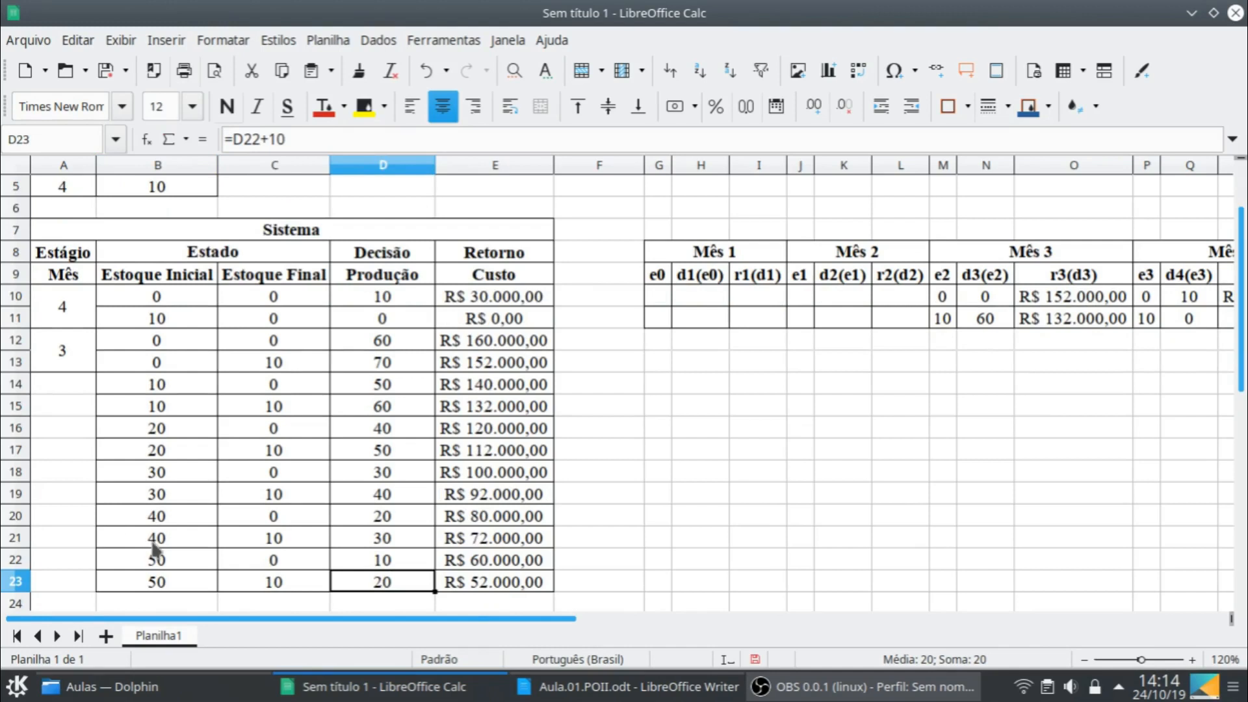
- Copy the rows for initial stock 50, B22:E23, into the two rows below, starting at B24
left_click(166, 560)
left_click(536, 588, "shift")
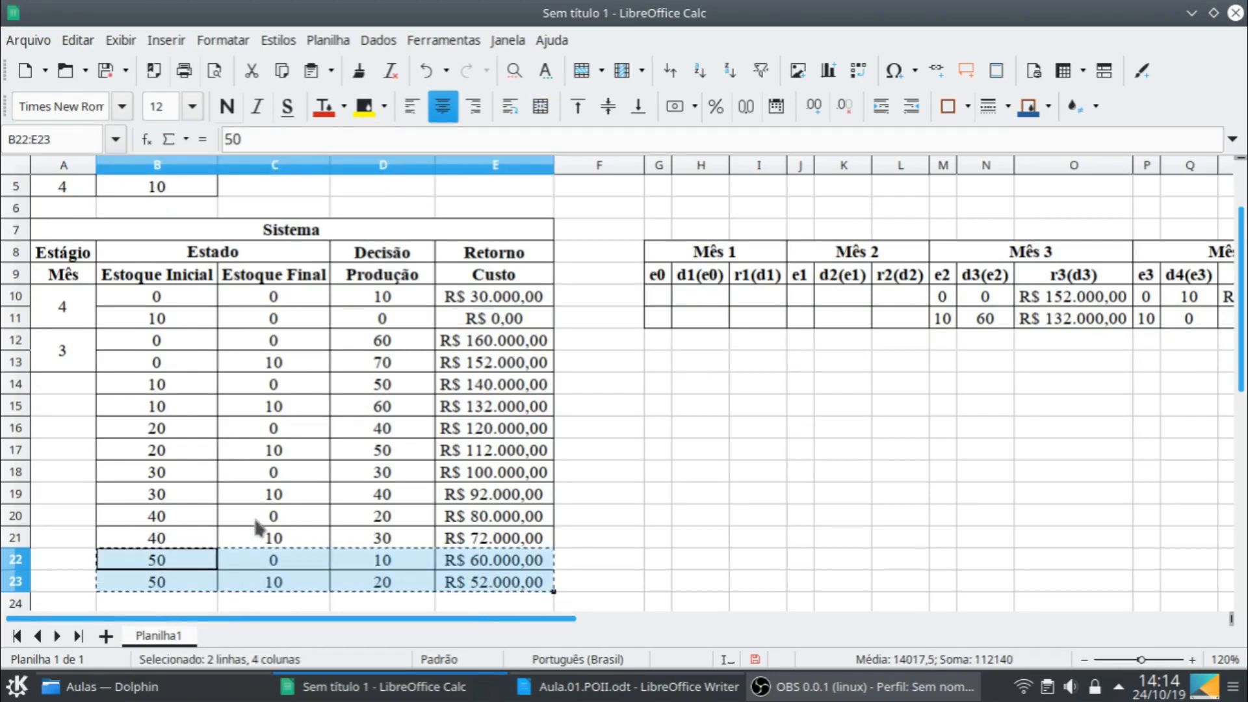
scroll(258, 523, "down", 1)
key("ctrl+c")
left_click(186, 535)
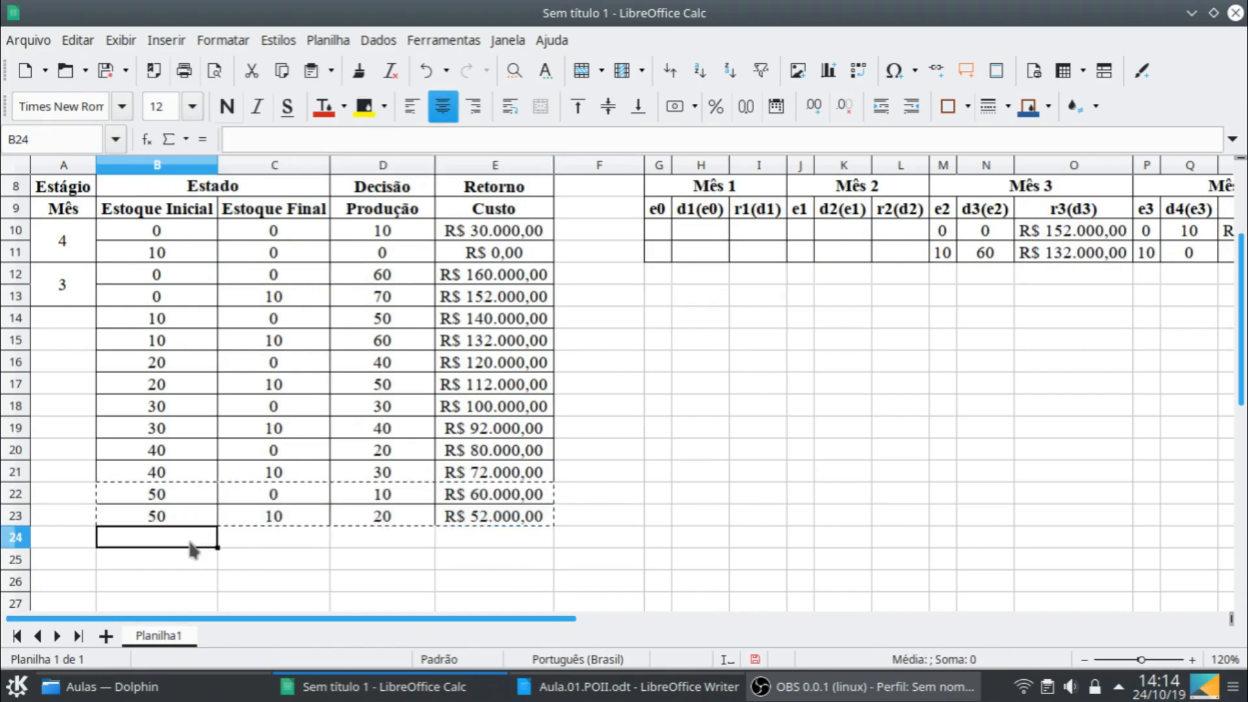
key("ctrl+v")
- Set the initial stock in B24 to 60 and the production in D24 to 0
left_click(189, 544)
type("60")
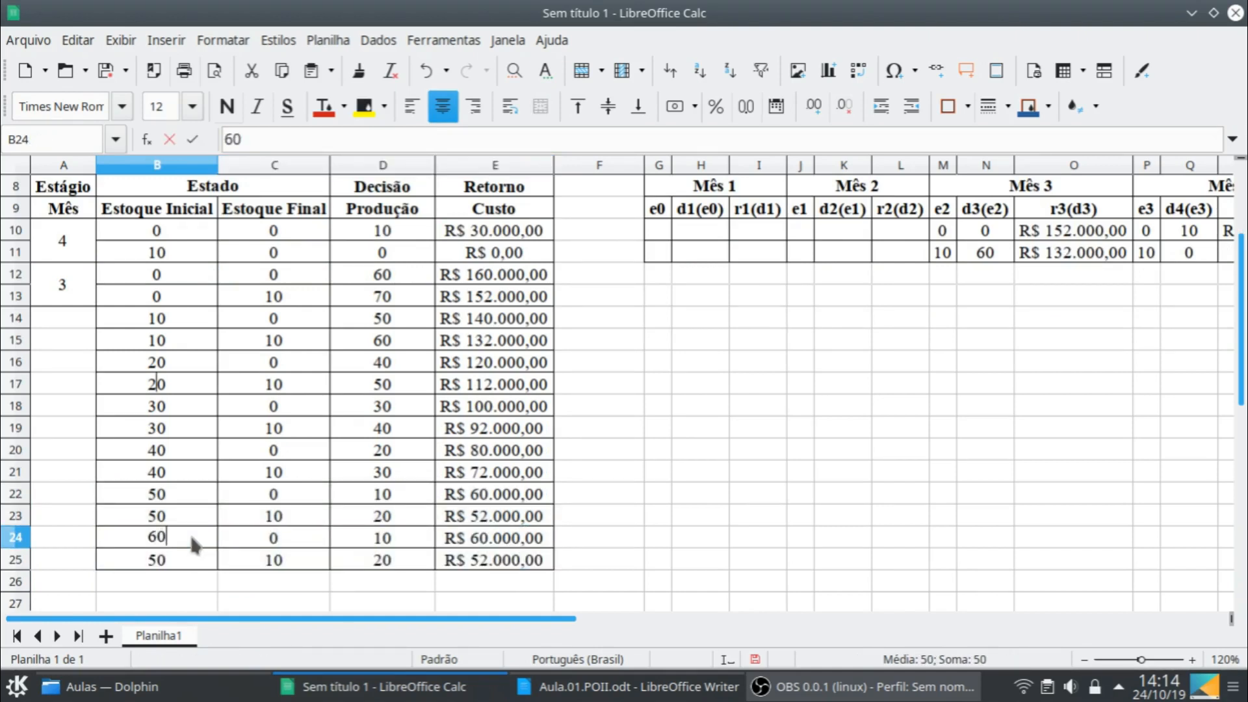
key("Tab")
key("Tab")
key("Tab")
key("Left")
type("0")
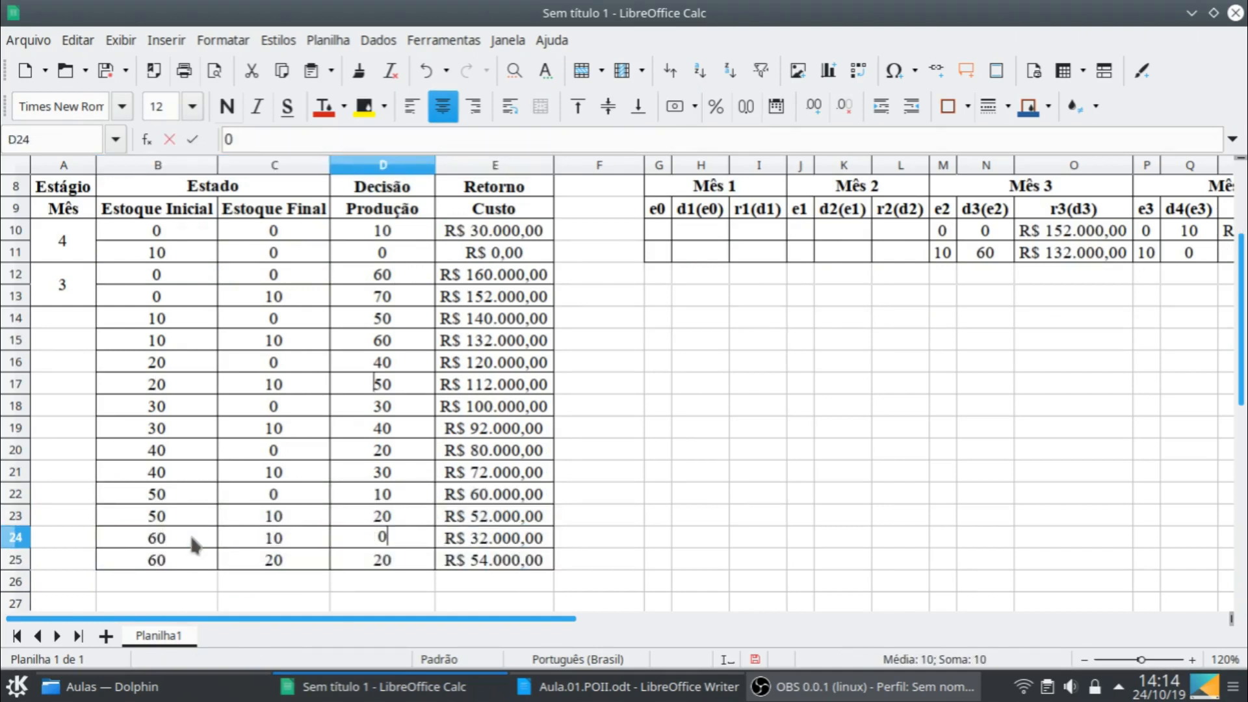
key("Return")
- Copy the rows for initial stock 60, B24:E25, into the two rows below, starting at B26
left_click(191, 538)
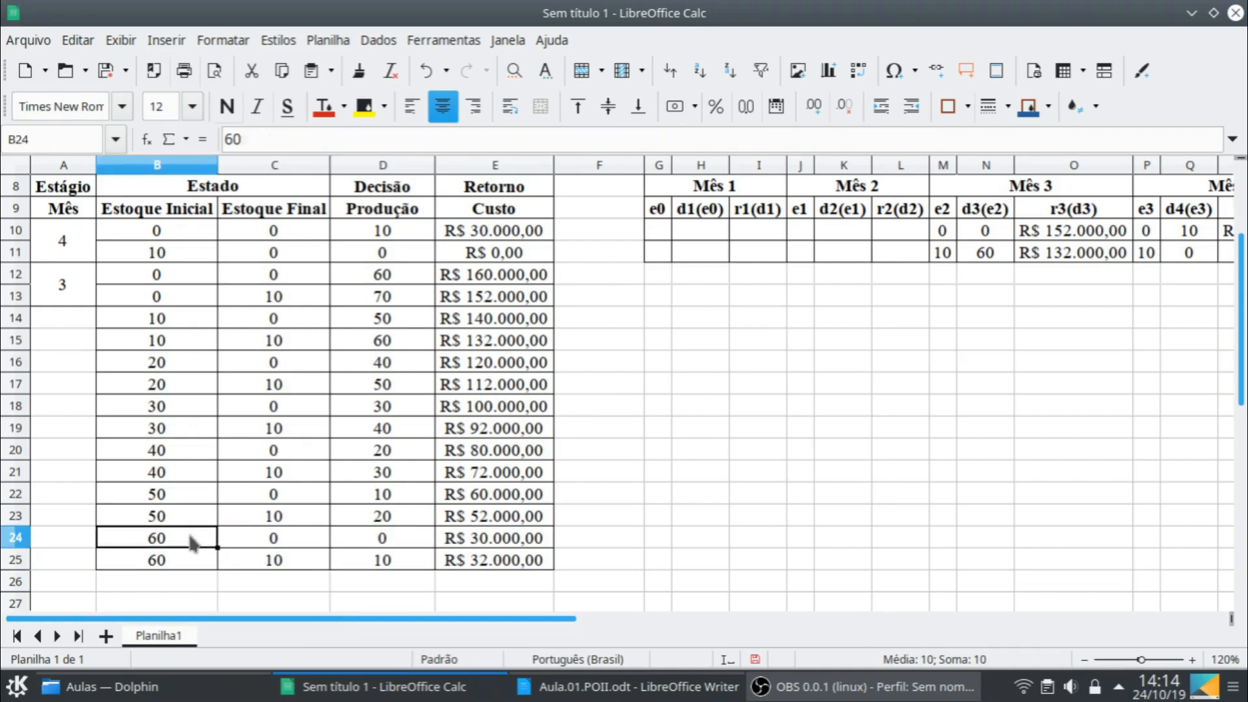
left_click(541, 563, "shift")
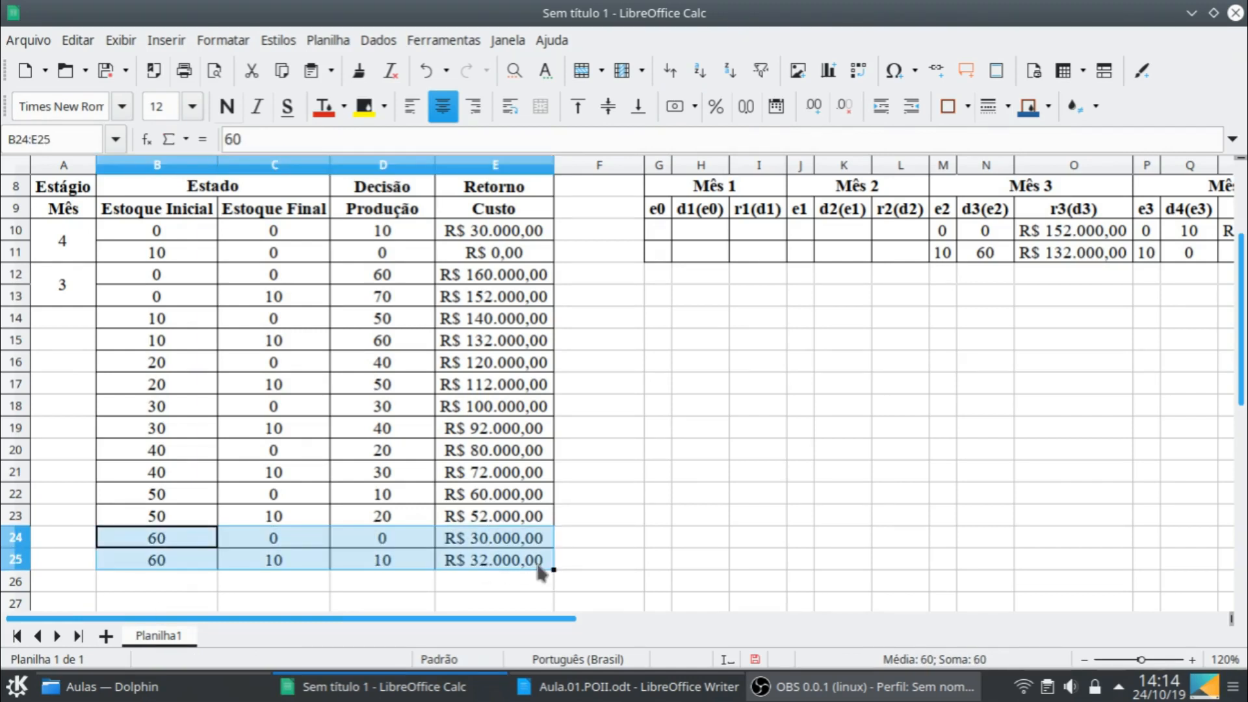
key("ctrl+c")
left_click(207, 588)
key("ctrl+v")
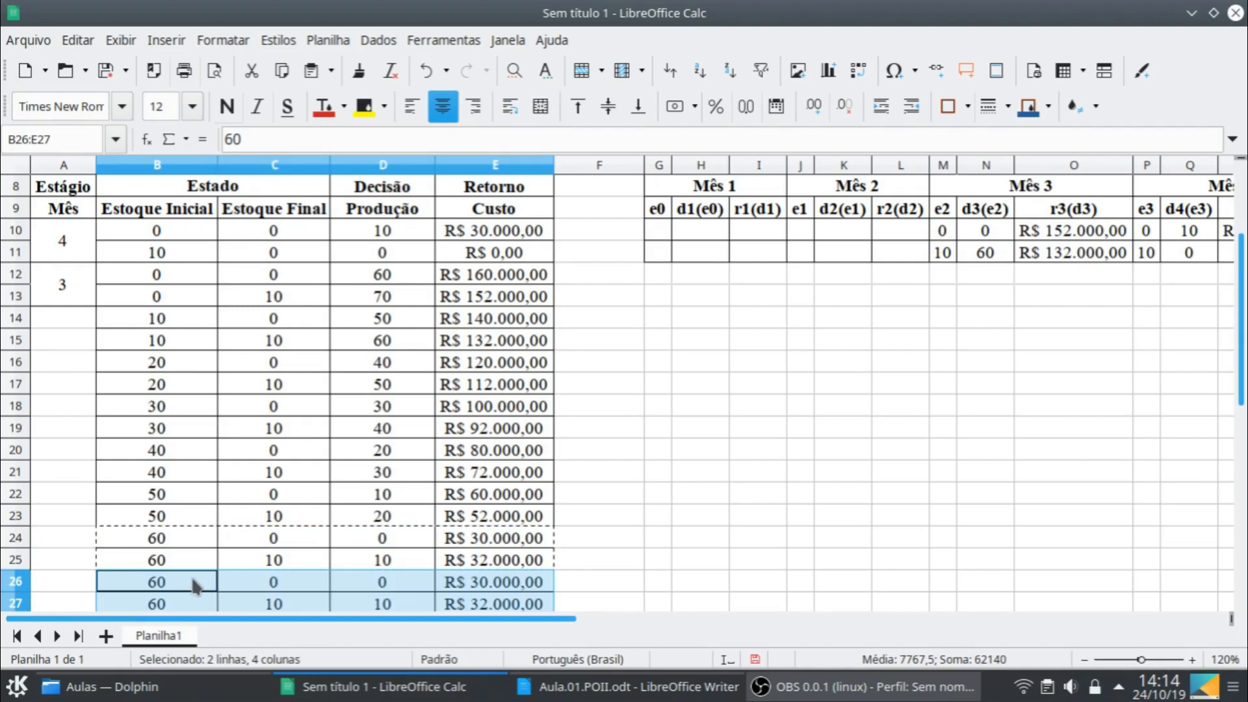
- Set the initial stock in B26 to 70, keeping the production in D26 at 0
left_click(194, 585)
key("Tab")
key("Tab")
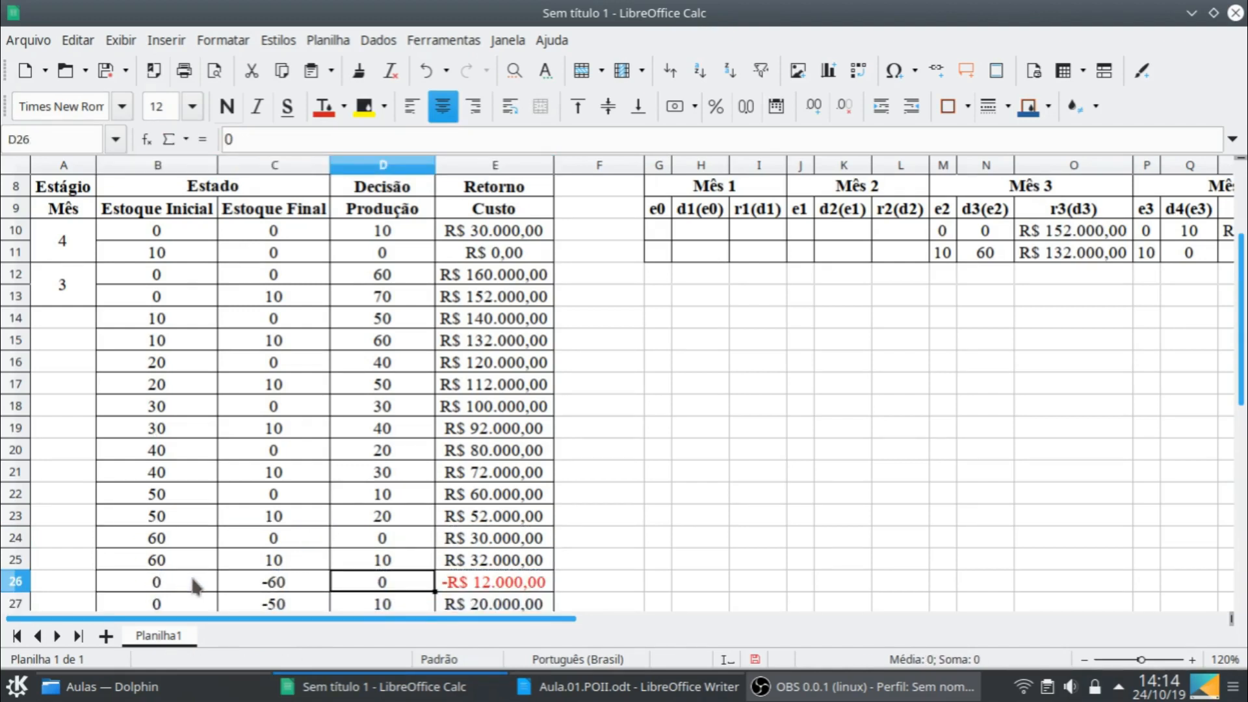
left_click(194, 585)
type("70")
key("Tab")
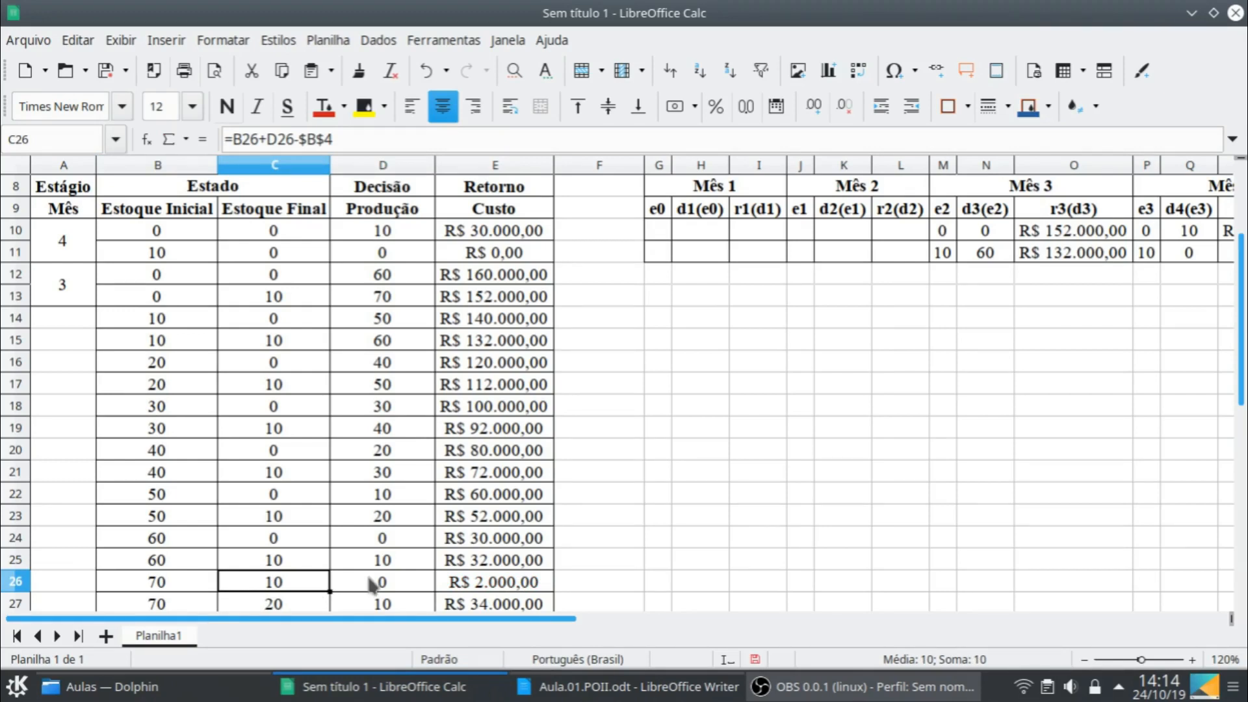
- Clear the contents of the second row for initial stock 70, B27:E27
scroll(404, 559, "down", 1)
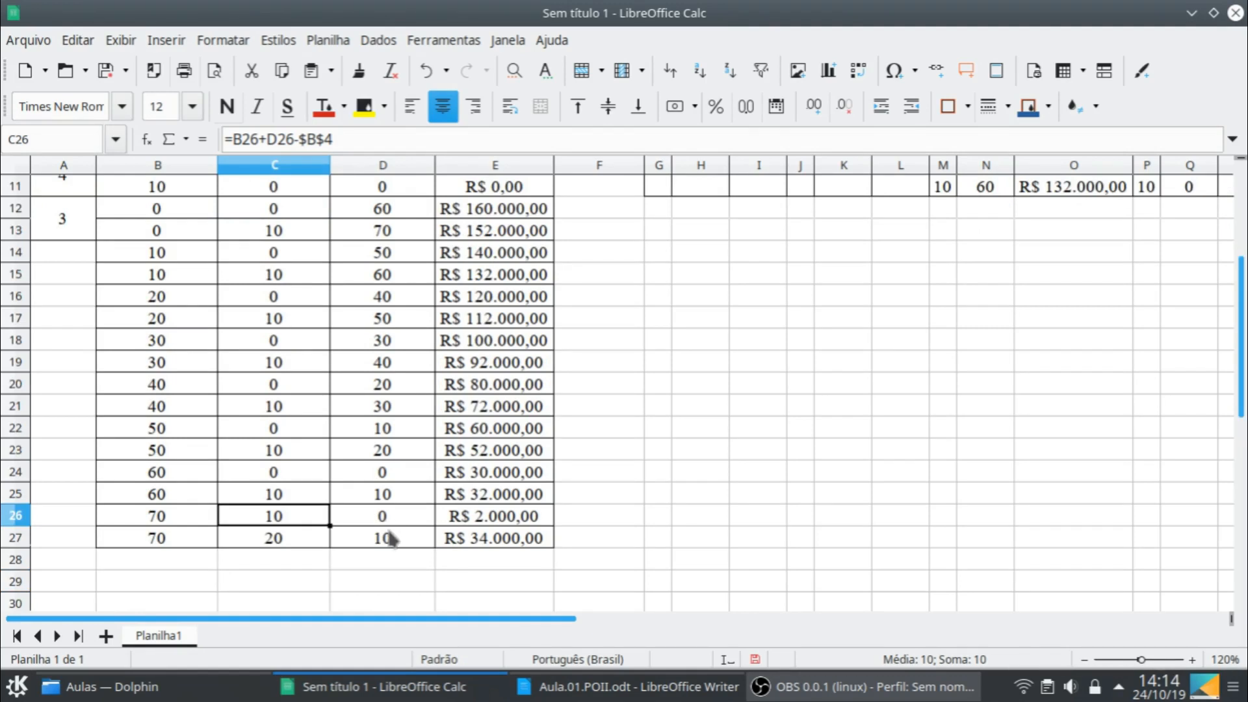
left_click(177, 537)
left_click(486, 546, "shift")
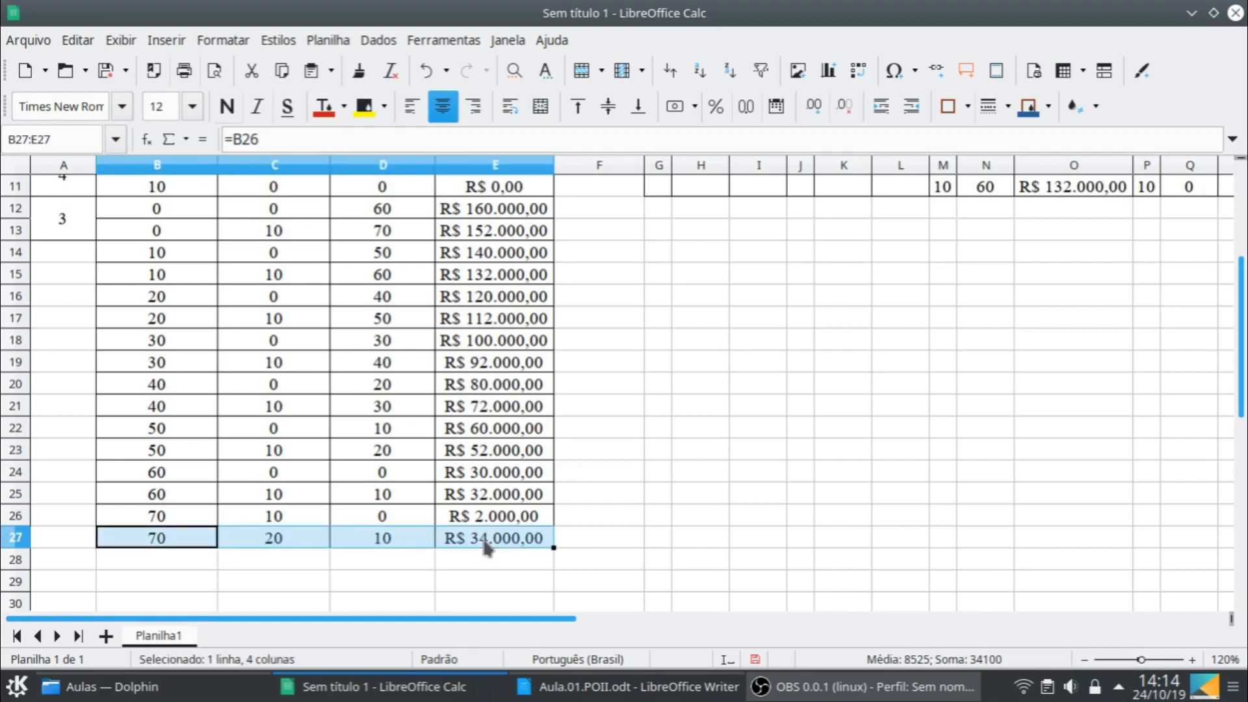
key("Delete")
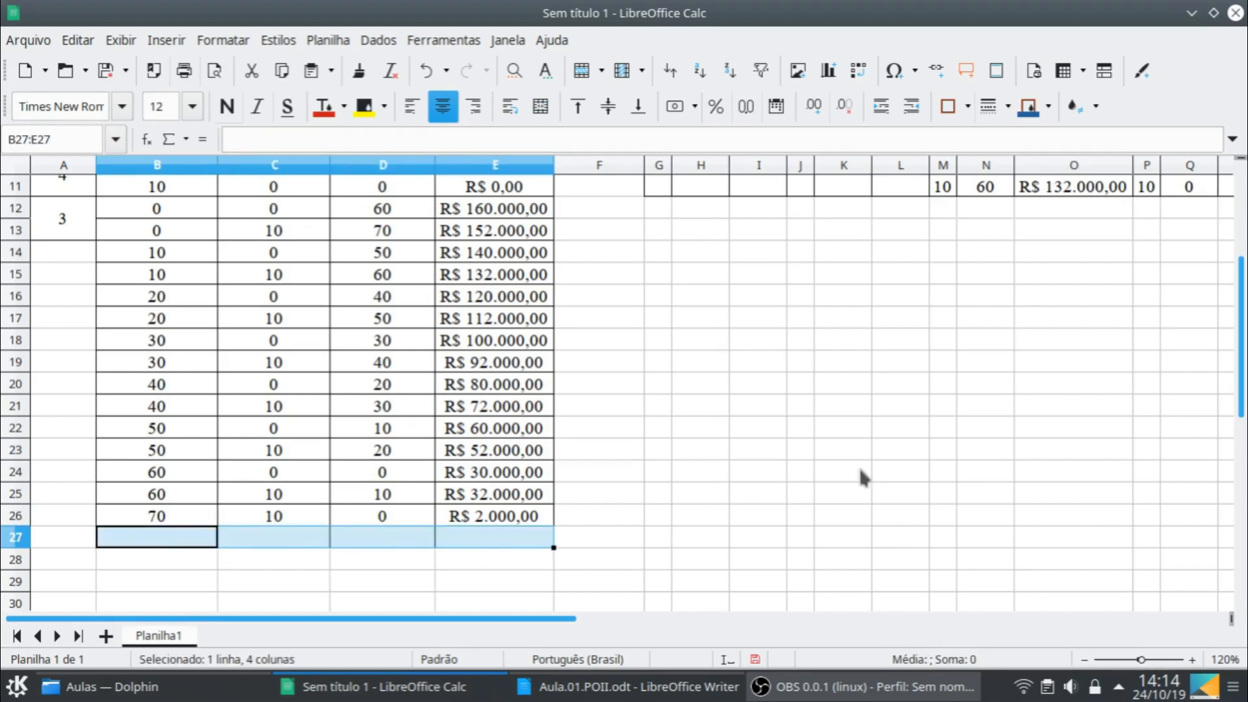
- Fill the rows for initial stock 0, B12:E13, and initial stock 20, B16:E17, with the recently used lime green background
scroll(859, 471, "up", 1)
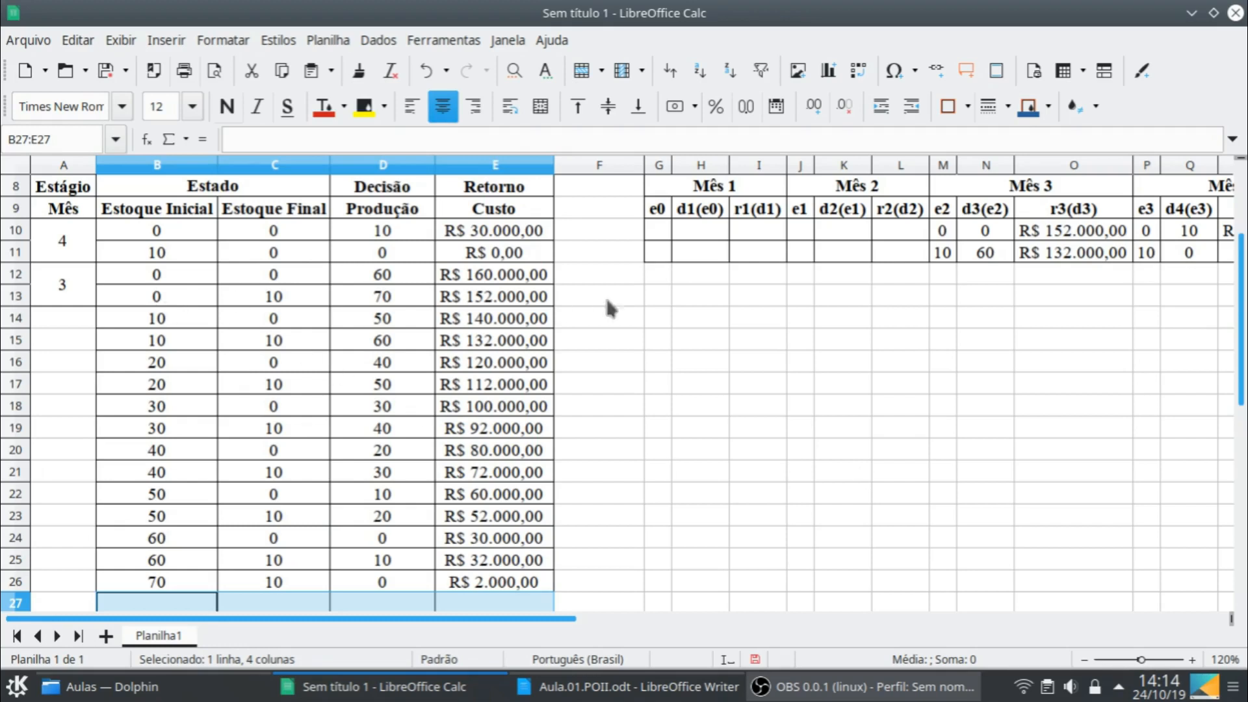
left_click_drag(138, 274, 492, 306)
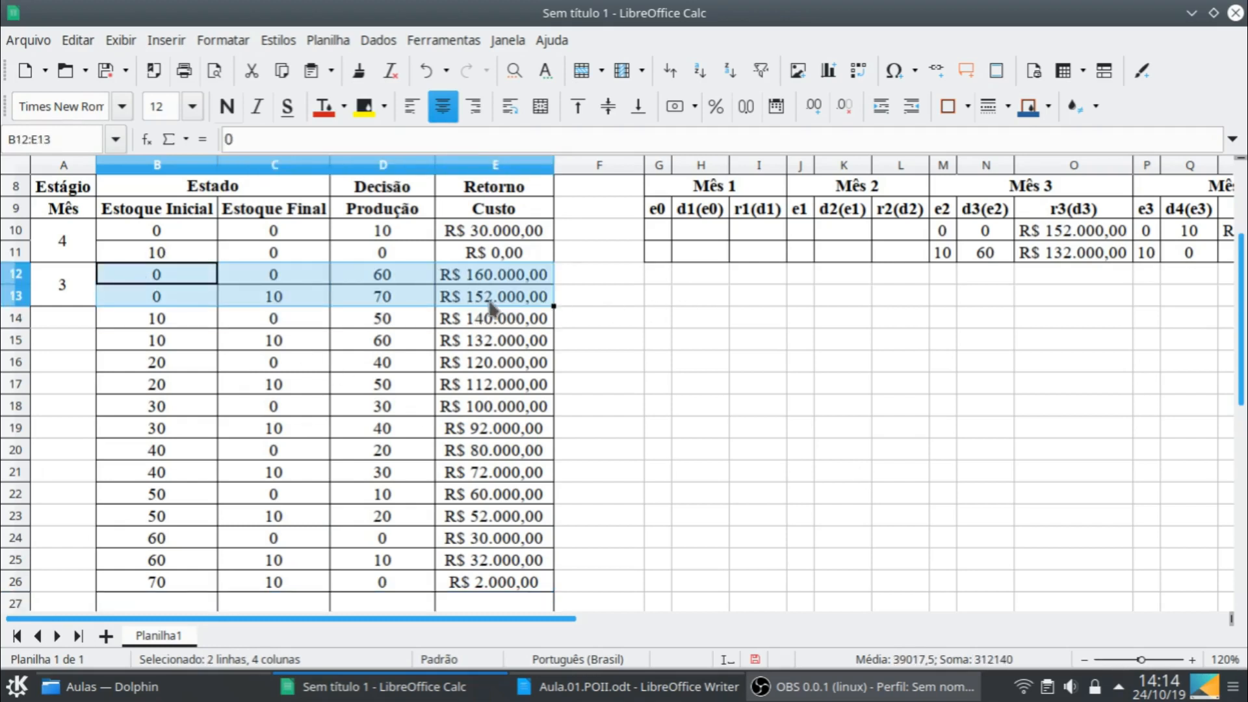
left_click(383, 107)
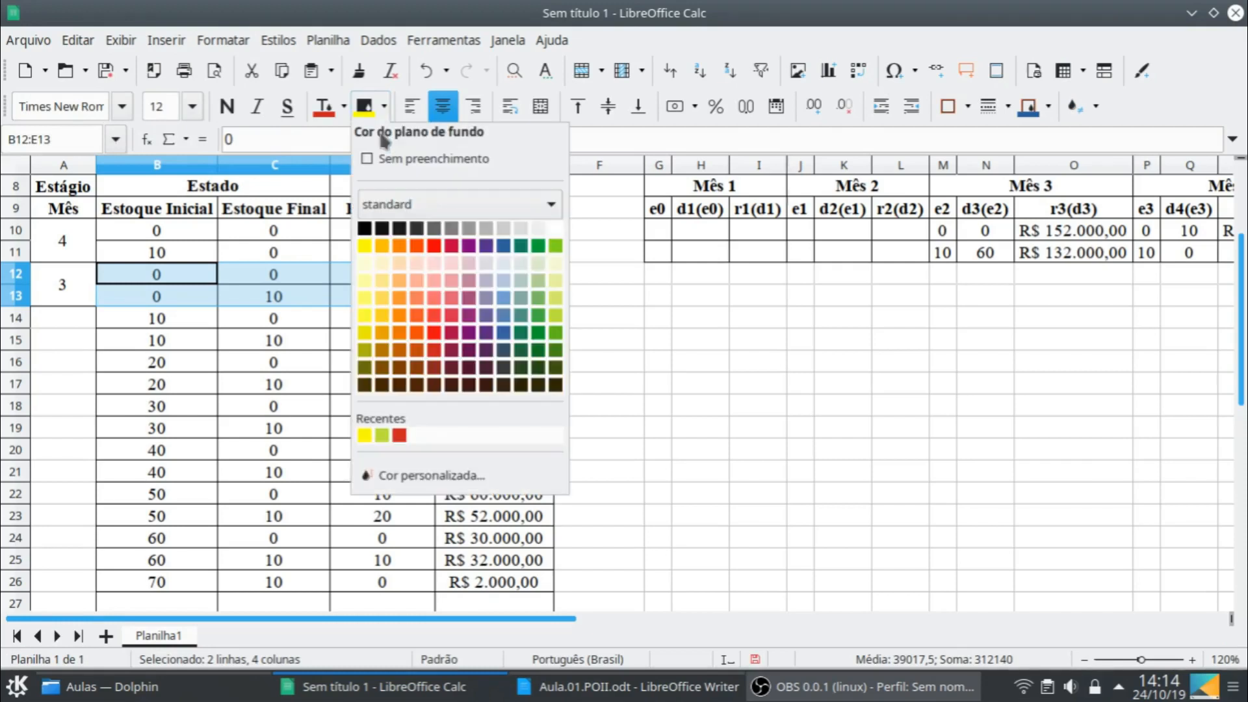
left_click(378, 434)
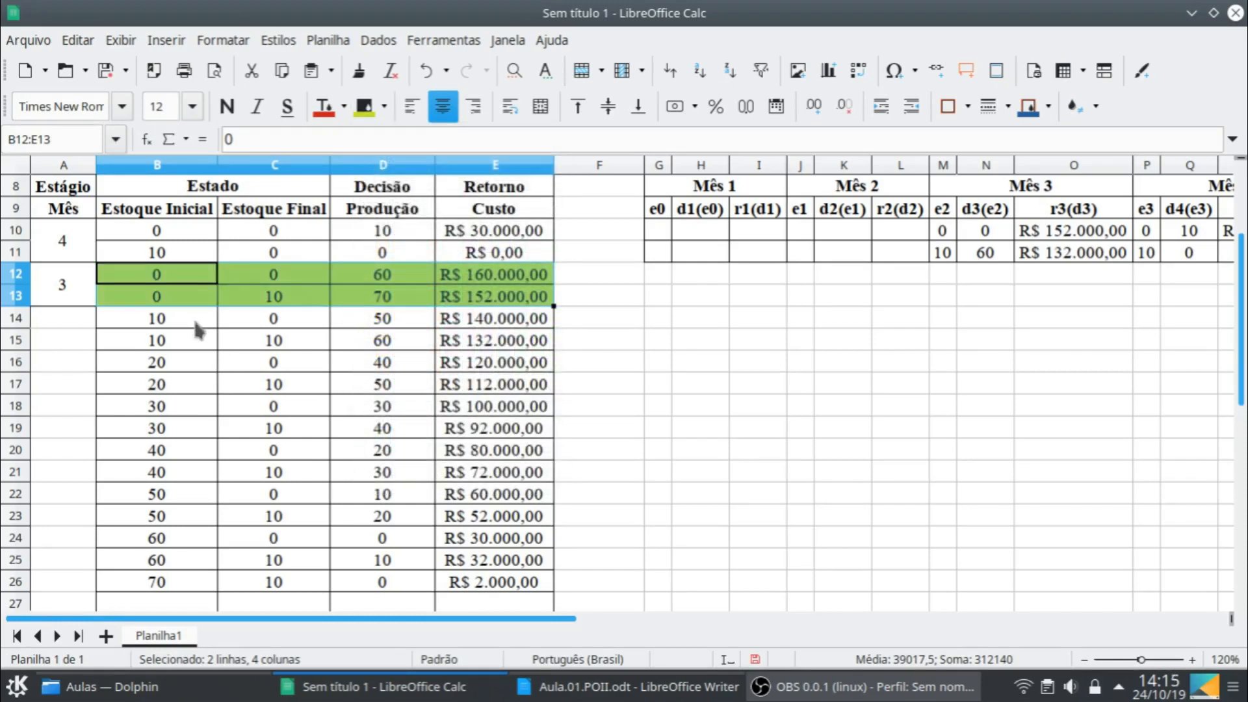
left_click(188, 361)
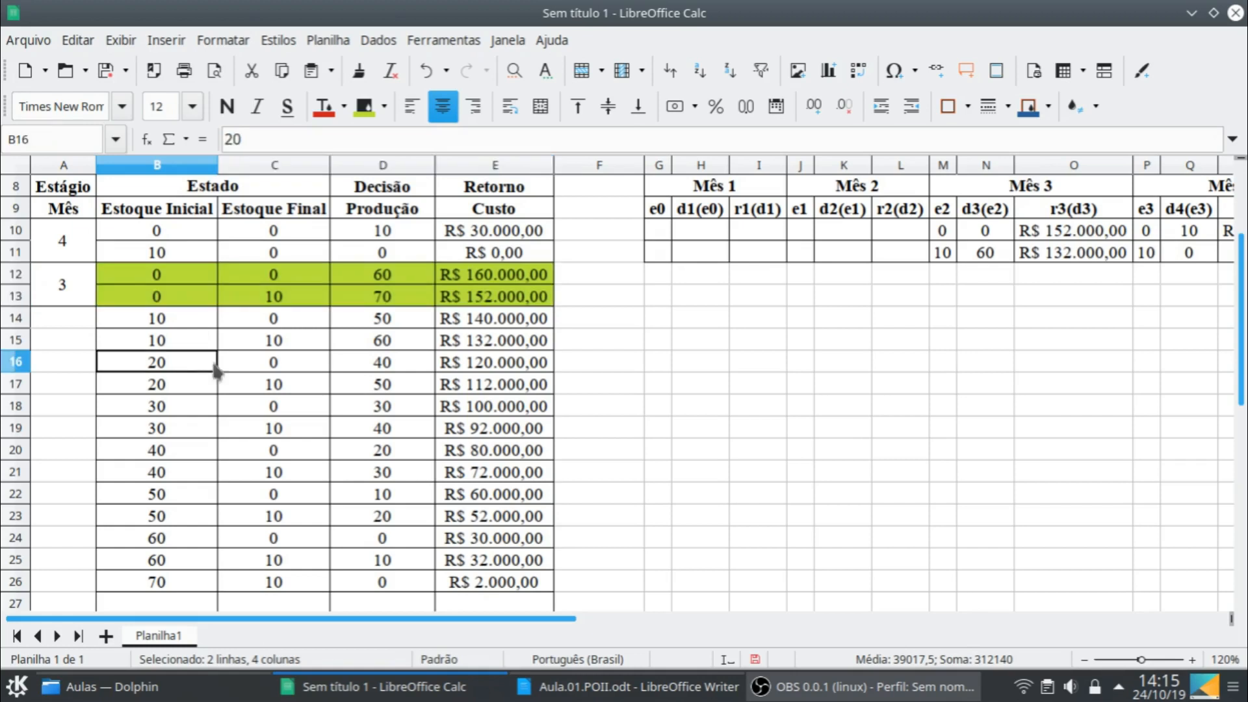
left_click(537, 390, "shift")
left_click(363, 106)
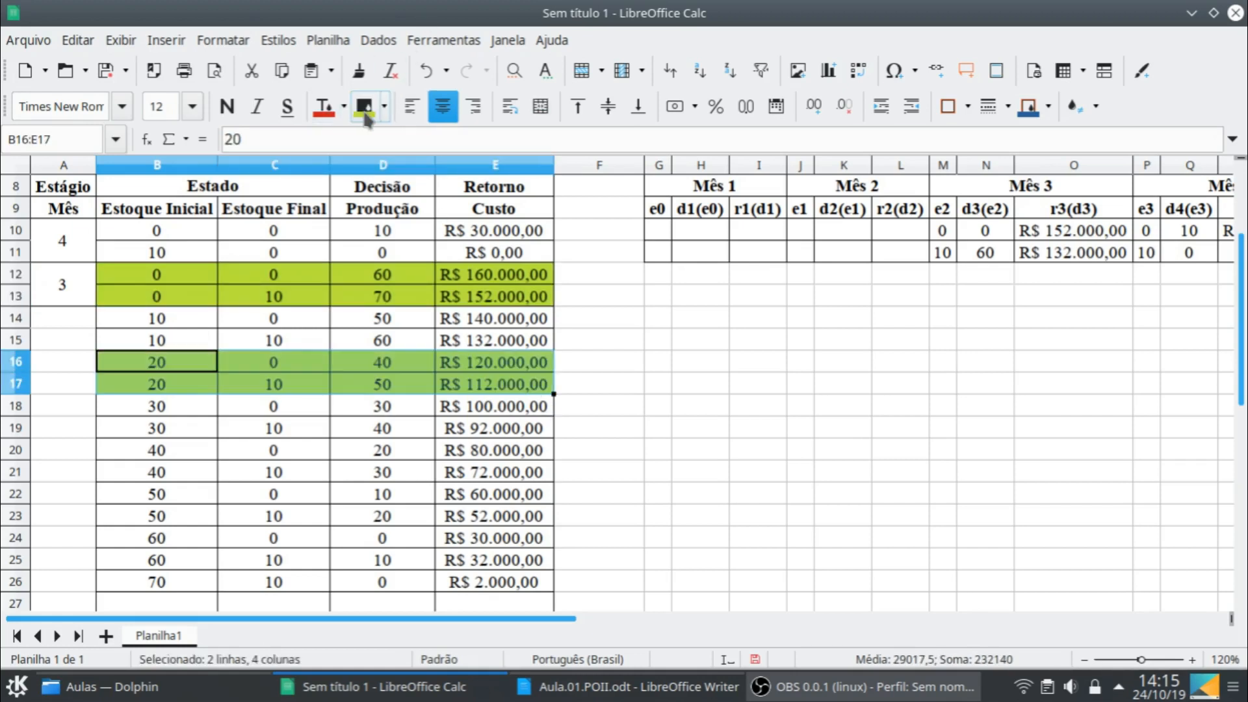
- Copy the two Mês 3 table rows, M10:O11, into the four rows below, starting at M12 and M14
left_click(940, 232)
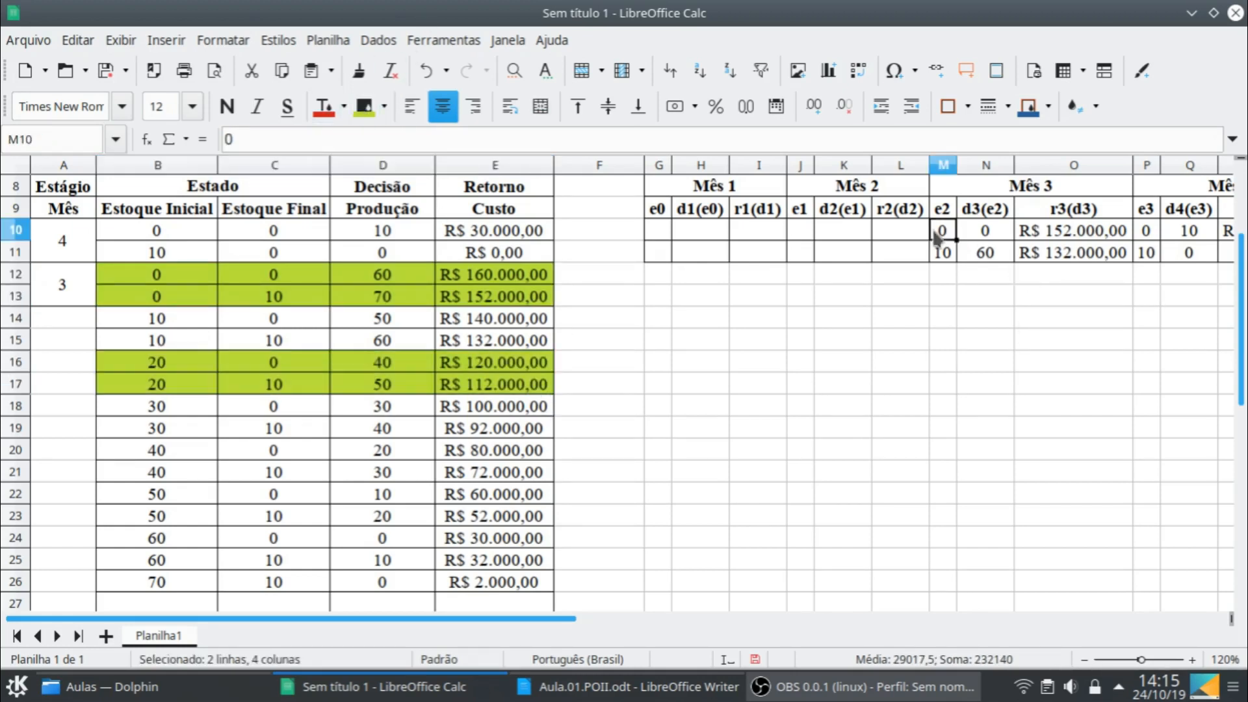
left_click(1112, 257, "shift")
key("ctrl+c")
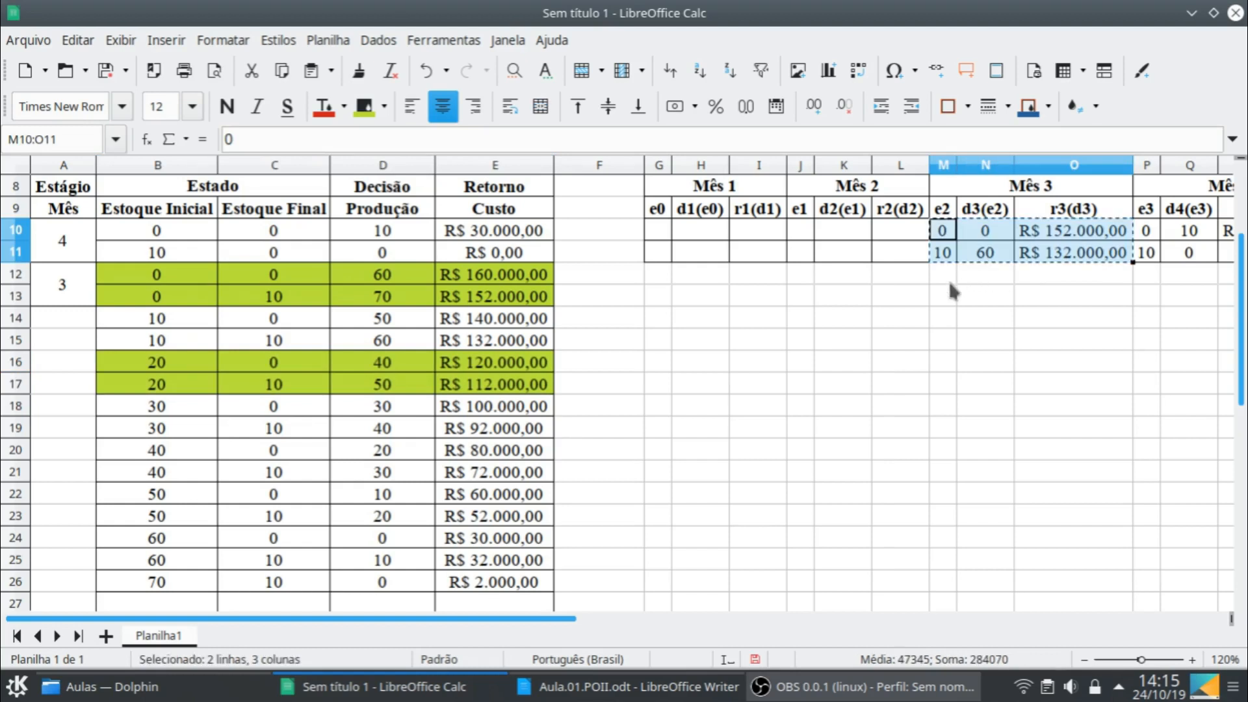
left_click(946, 275)
key("ctrl+v")
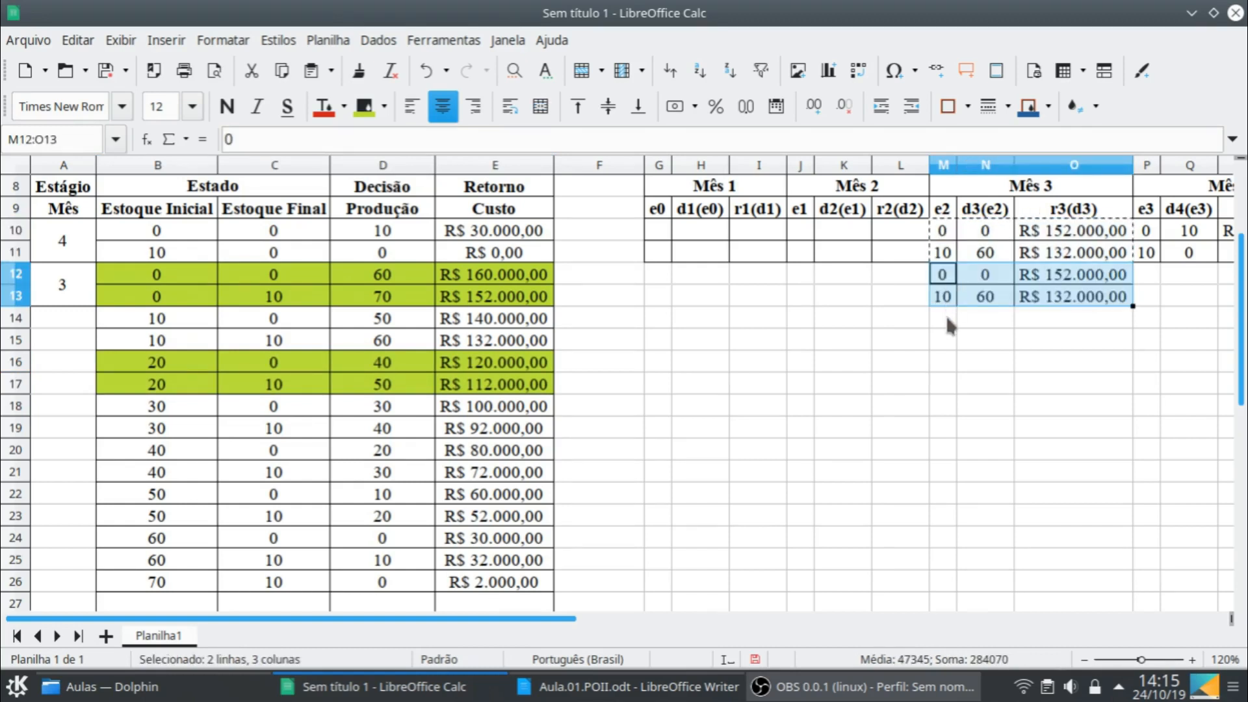
left_click(949, 318)
key("ctrl+v")
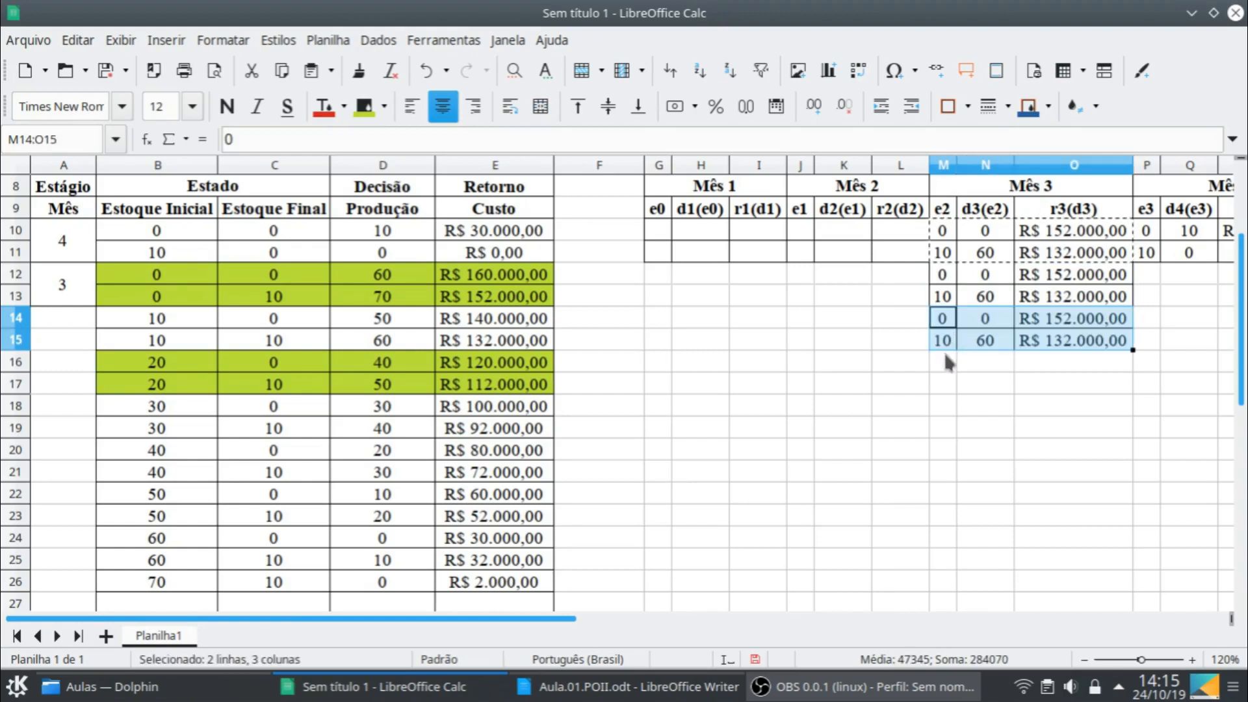
- Enter 20, 30, 40 and 50 as the e2 values in M12:M15 of the Mês 3 table
left_click(947, 278)
type("20")
key("Return")
type("30")
key("Return")
type("40")
key("Return")
type("50")
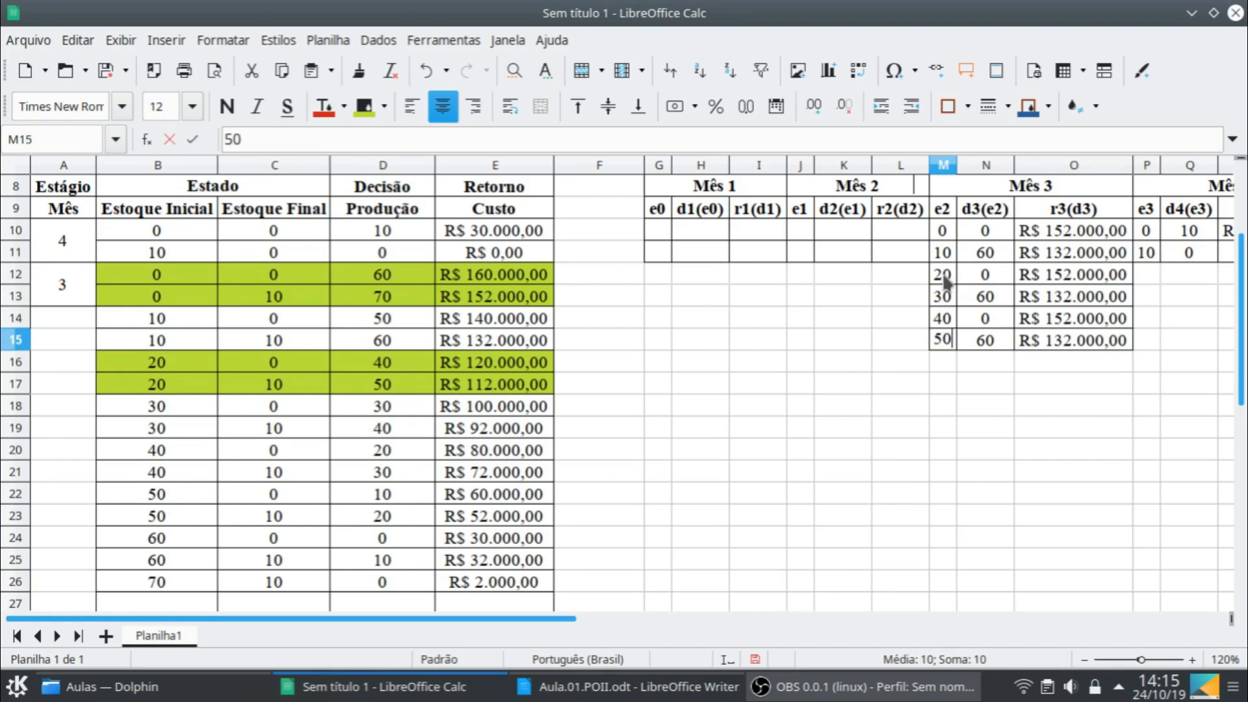
left_click(989, 390)
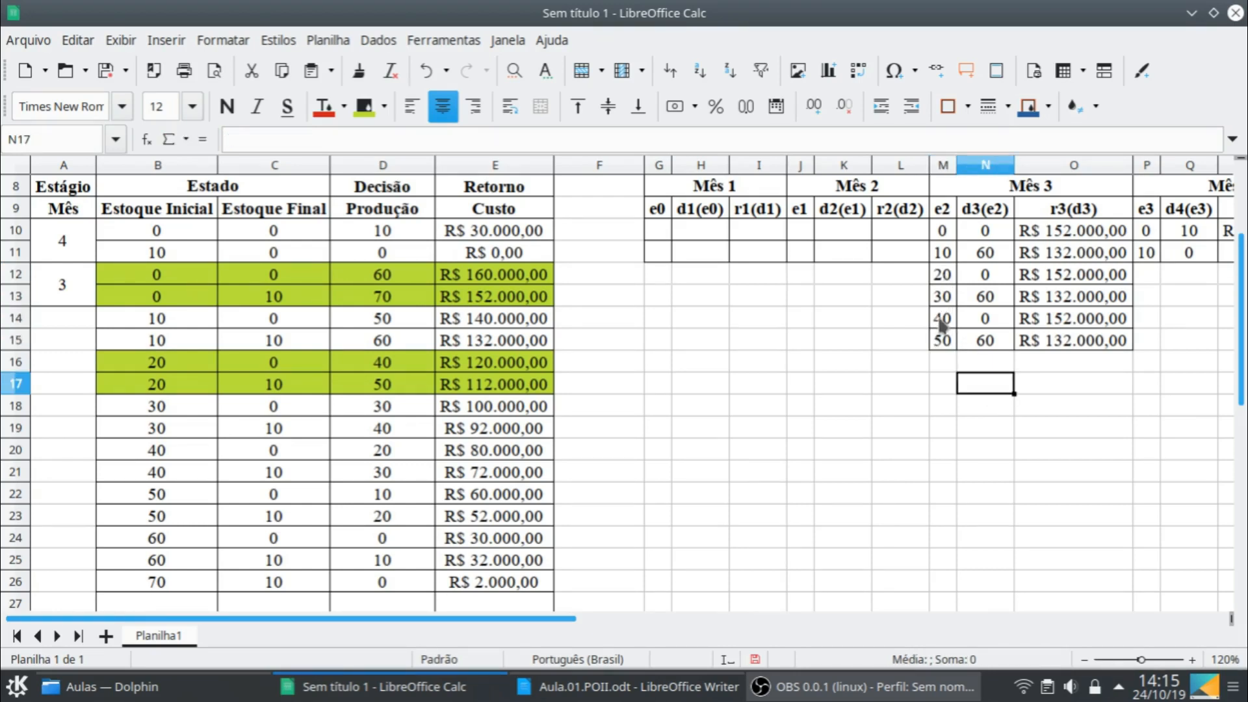
- Copy the last two Mês 3 rows, M14:O15, to M16 and set the copies' e2 values to 60 and 70
left_click(942, 321)
left_click(1109, 344, "shift")
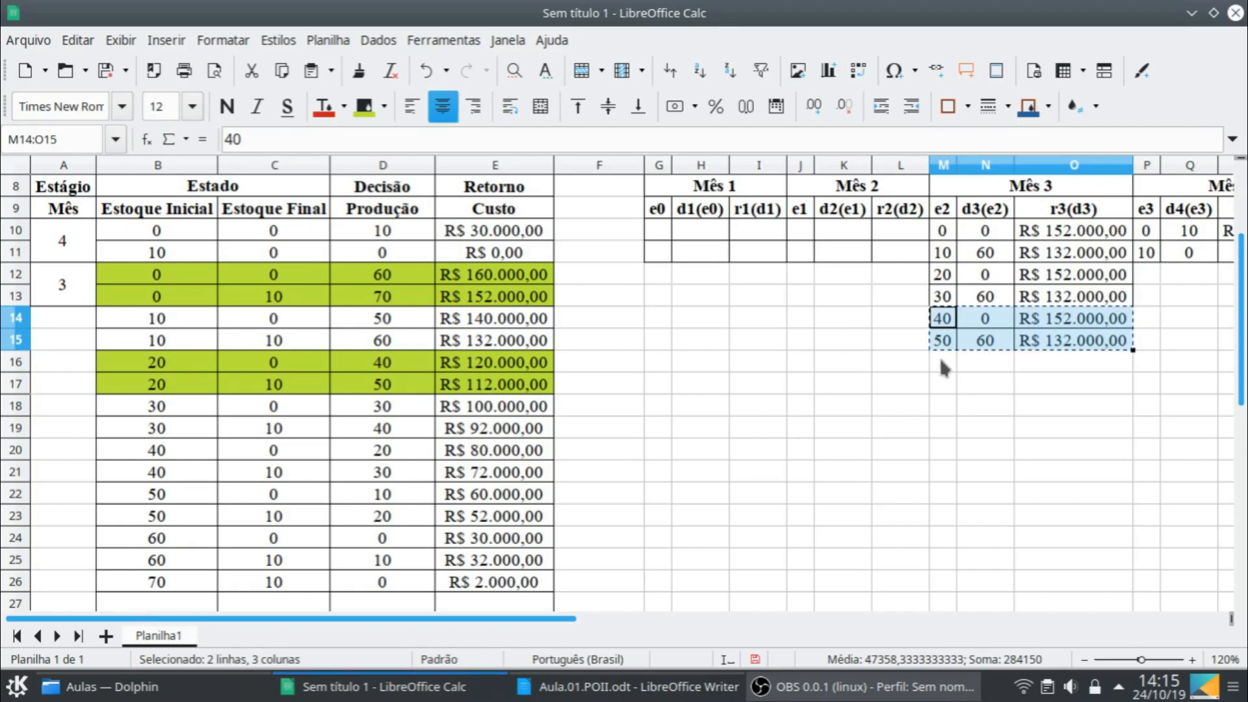
key("ctrl+c")
left_click(942, 362)
key("ctrl+v")
left_click(942, 362)
type("60")
key("Return")
type("70")
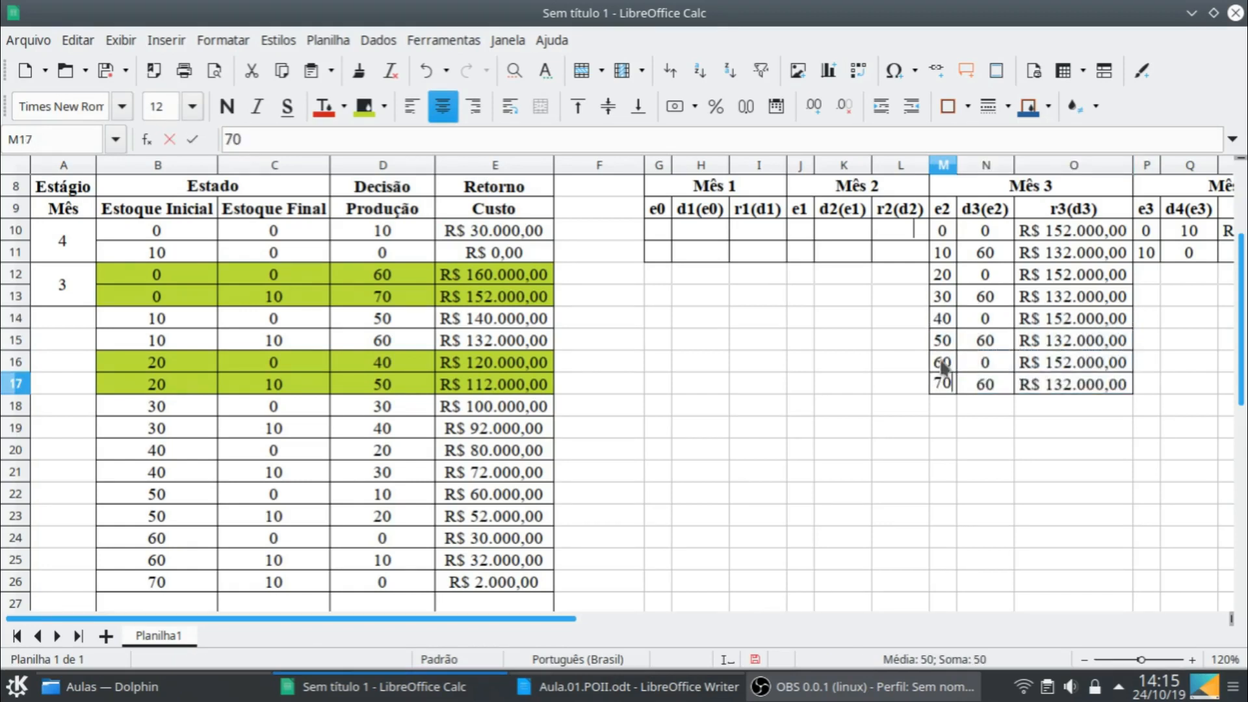
key("Return")
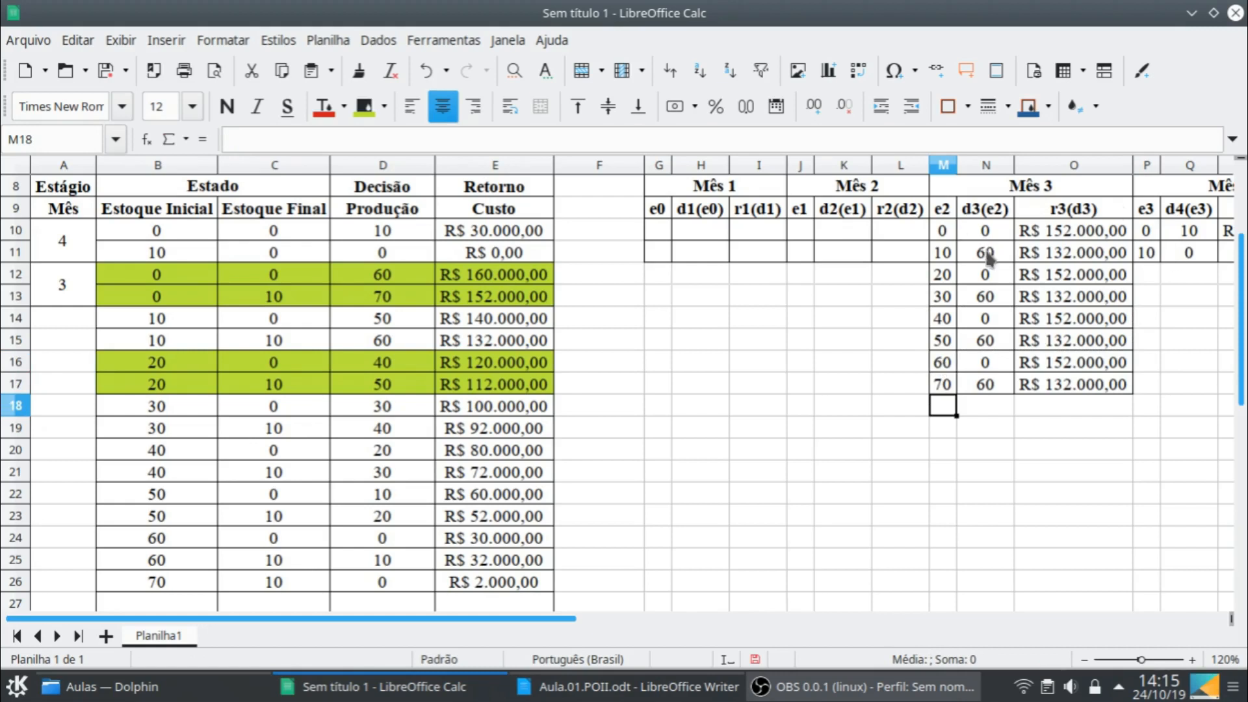
- Clear the copied d3(e2) and r3(d3) values in N12:O17 of the Mês 3 table
left_click(986, 276)
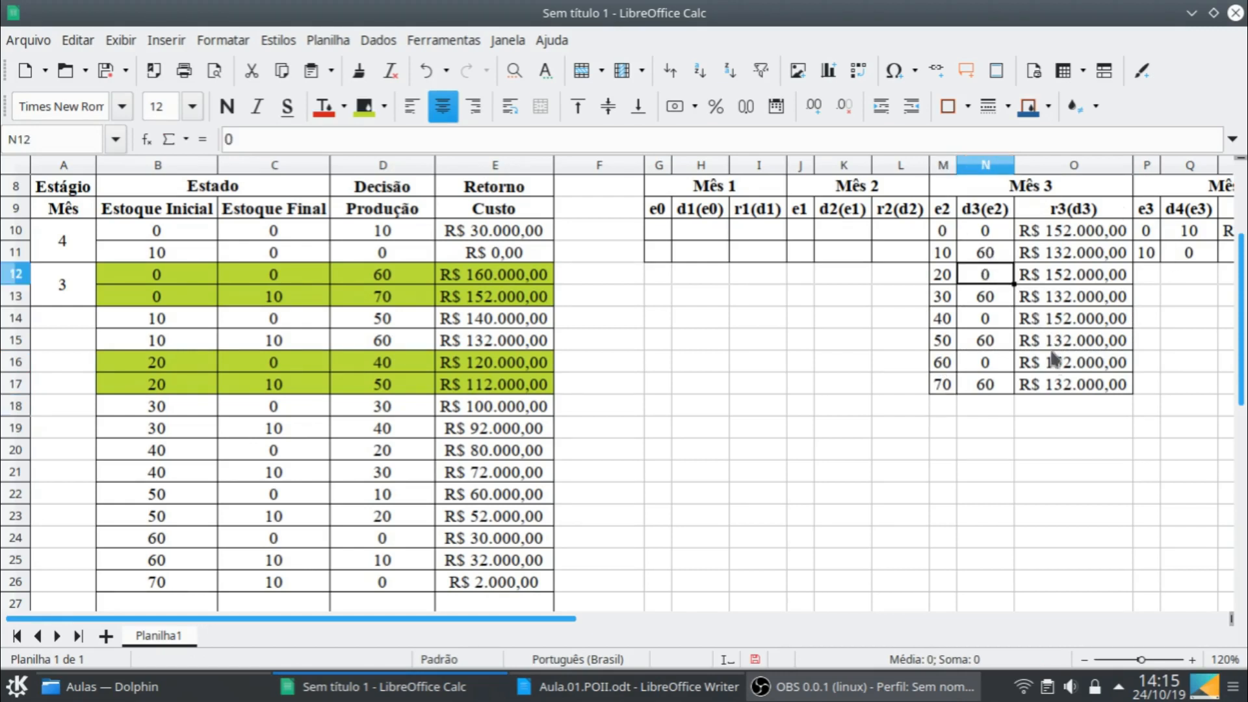
left_click(1071, 390, "shift")
key("Delete")
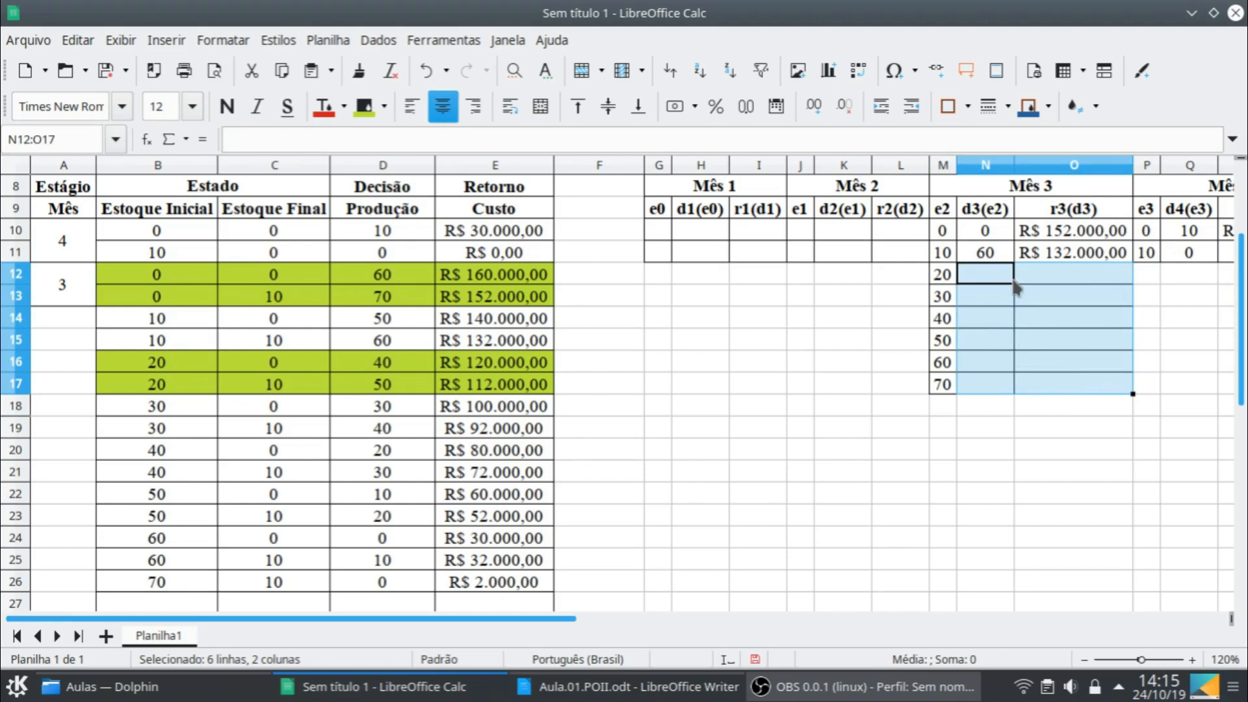
- For e2 = 20 in the Mês 3 table, enter decision 50 in N12 and return 112000 in O12
left_click(998, 280)
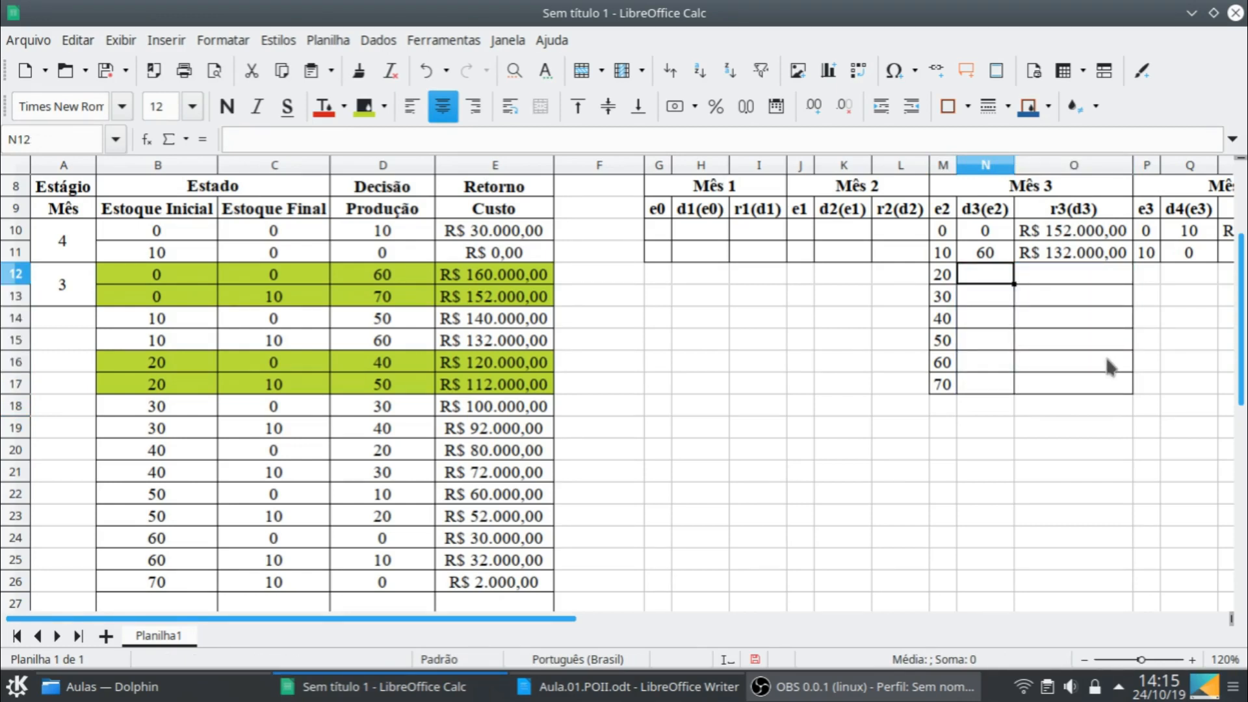
type("50")
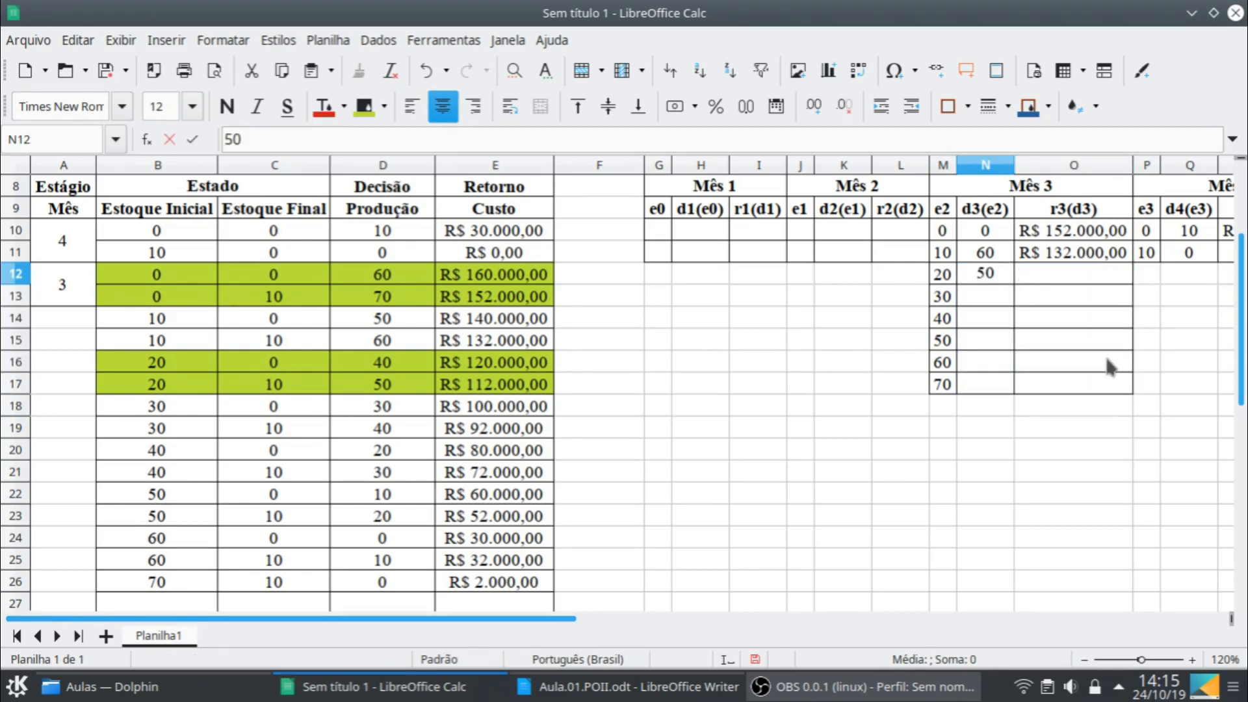
key("Tab")
type("112.000")
key("Return")
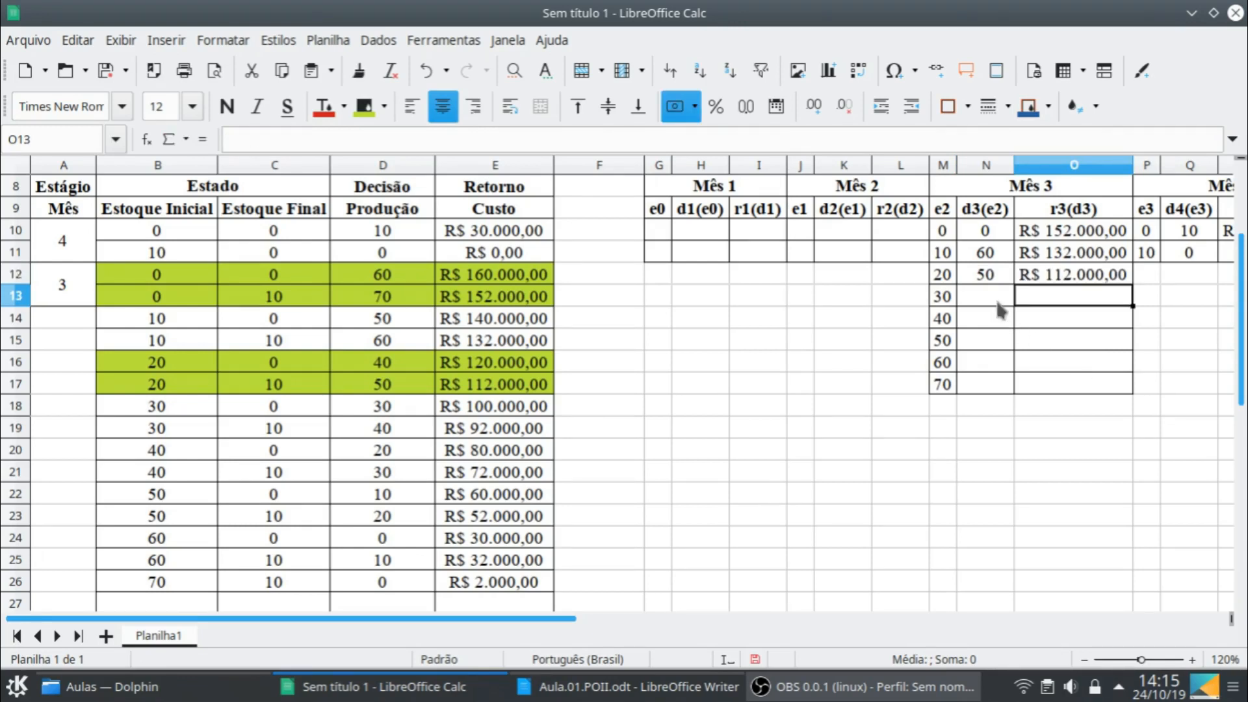
- For e2 = 30 in the Mês 3 table, enter decision 40 in N13 and return 92000 in O13
left_click(998, 303)
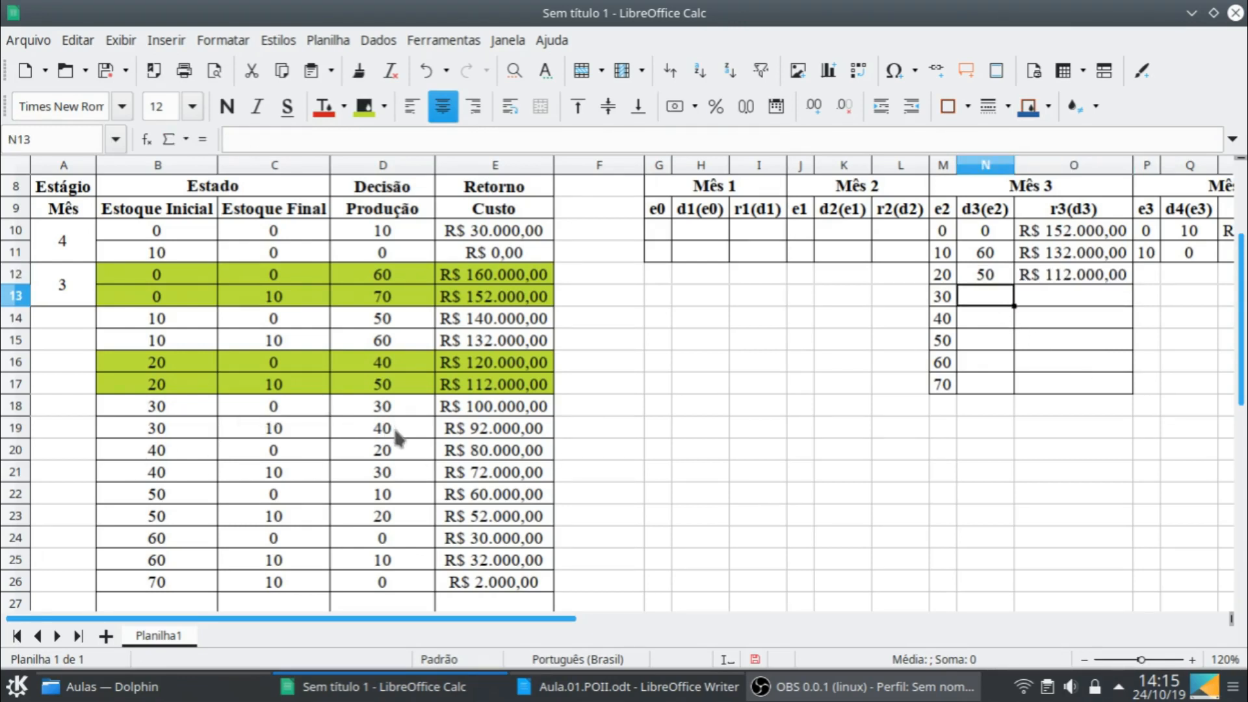
type("40")
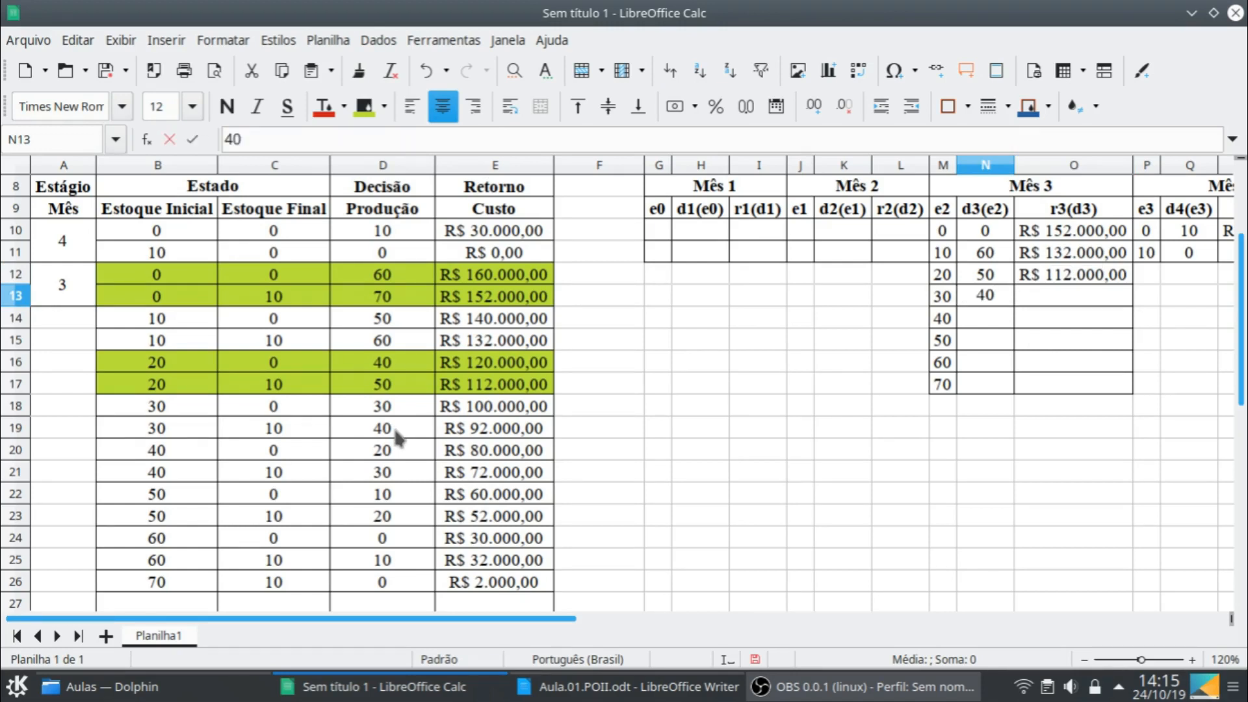
key("Tab")
key("Tab")
key("Left")
type("200")
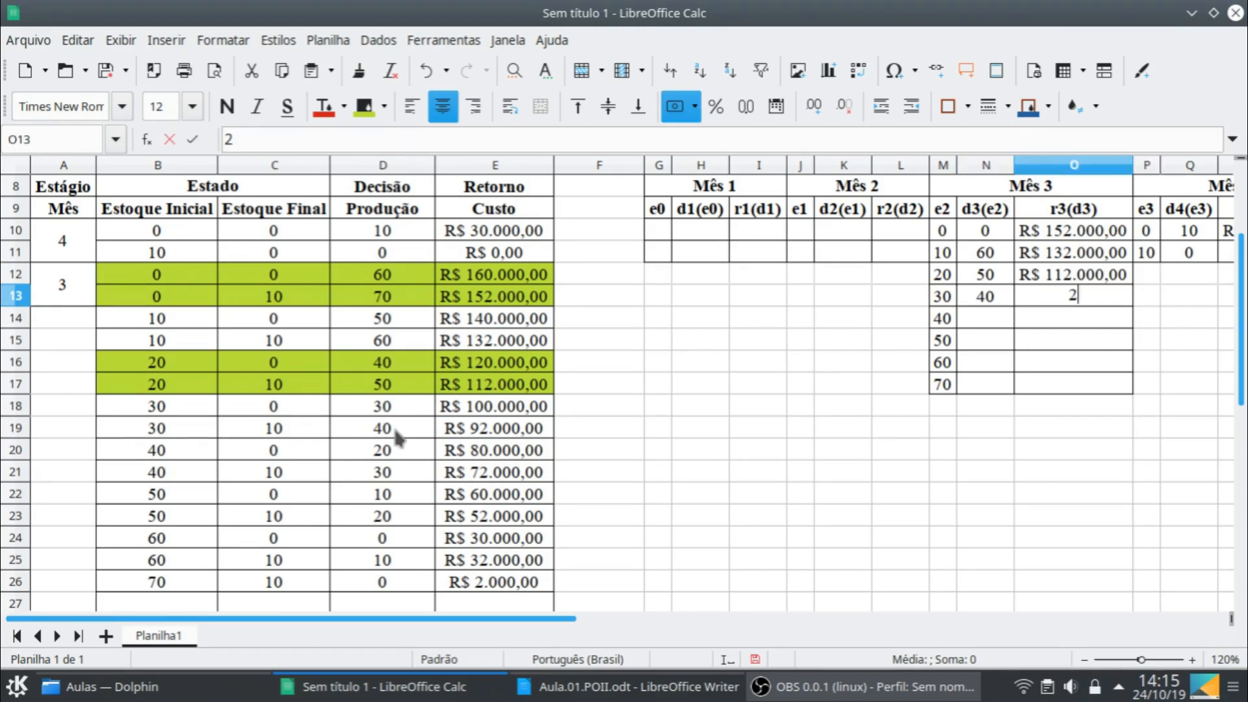
key("BackSpace")
key("BackSpace")
key("BackSpace")
type("92.000")
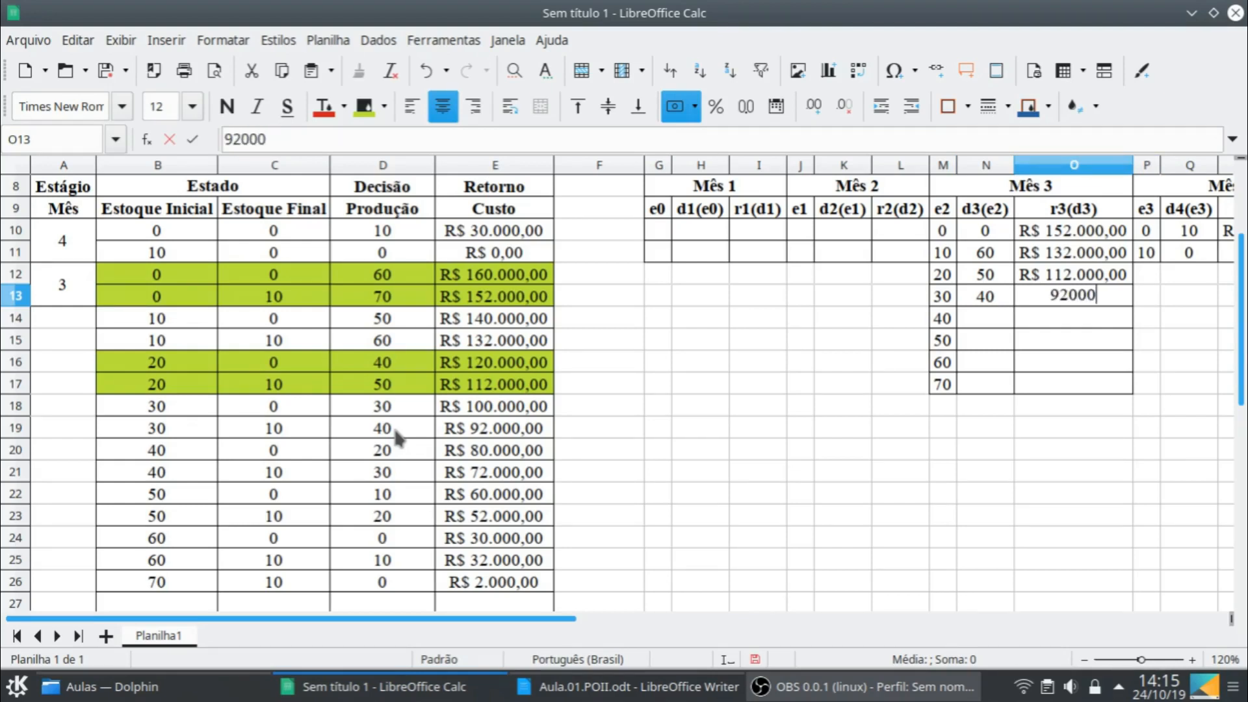
key("Return")
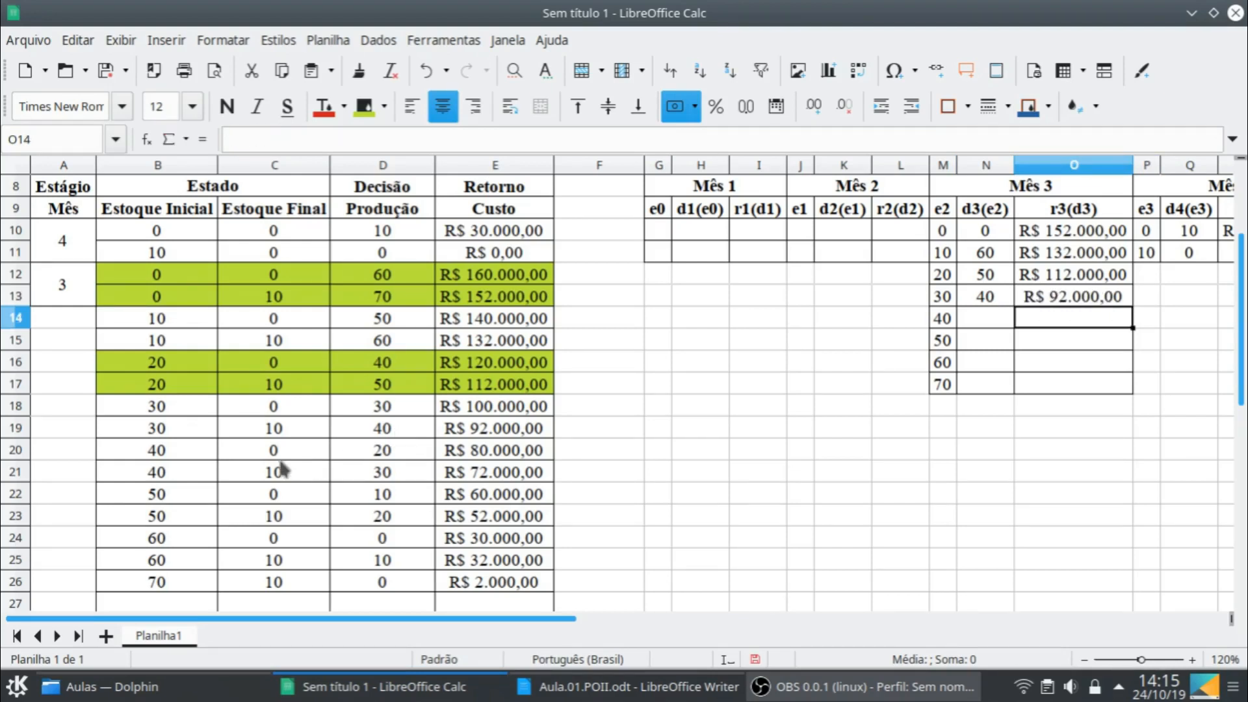
- Fill the initial stock 40 rows, B20:E21, with lime green and enter 10 in N14 and 72000 in O14 for e2 = 40
left_click_drag(183, 449, 494, 470)
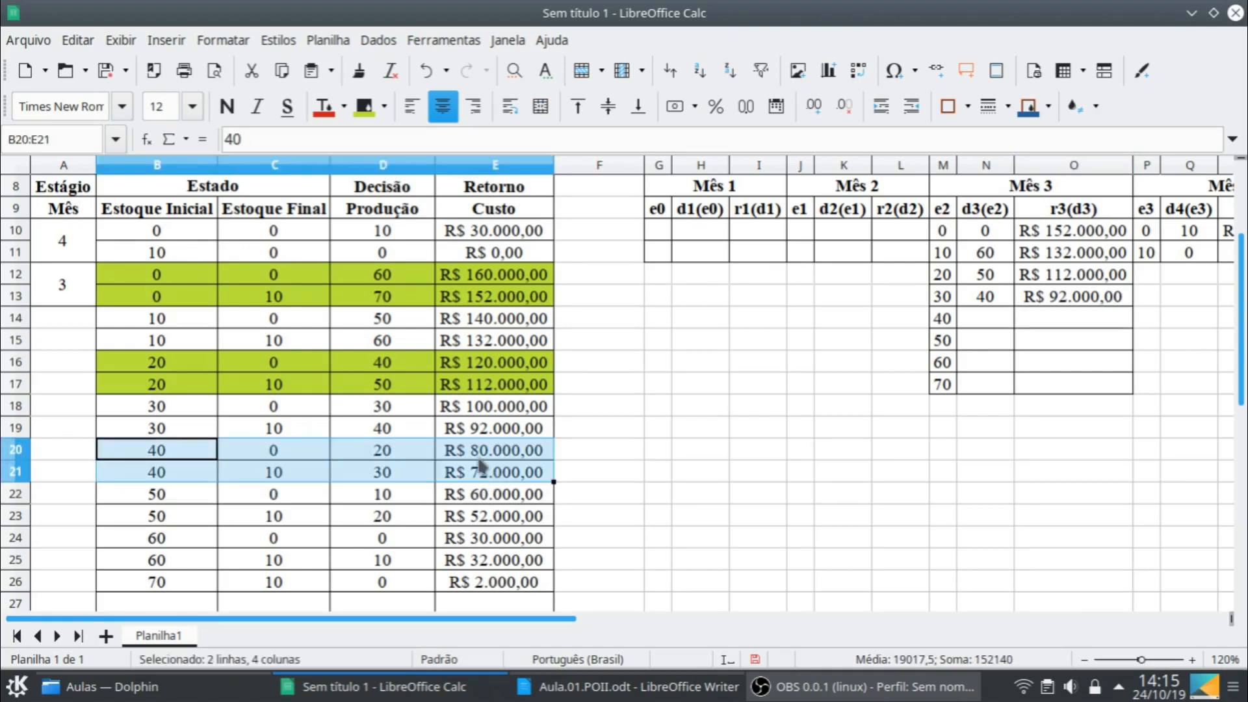
left_click(365, 106)
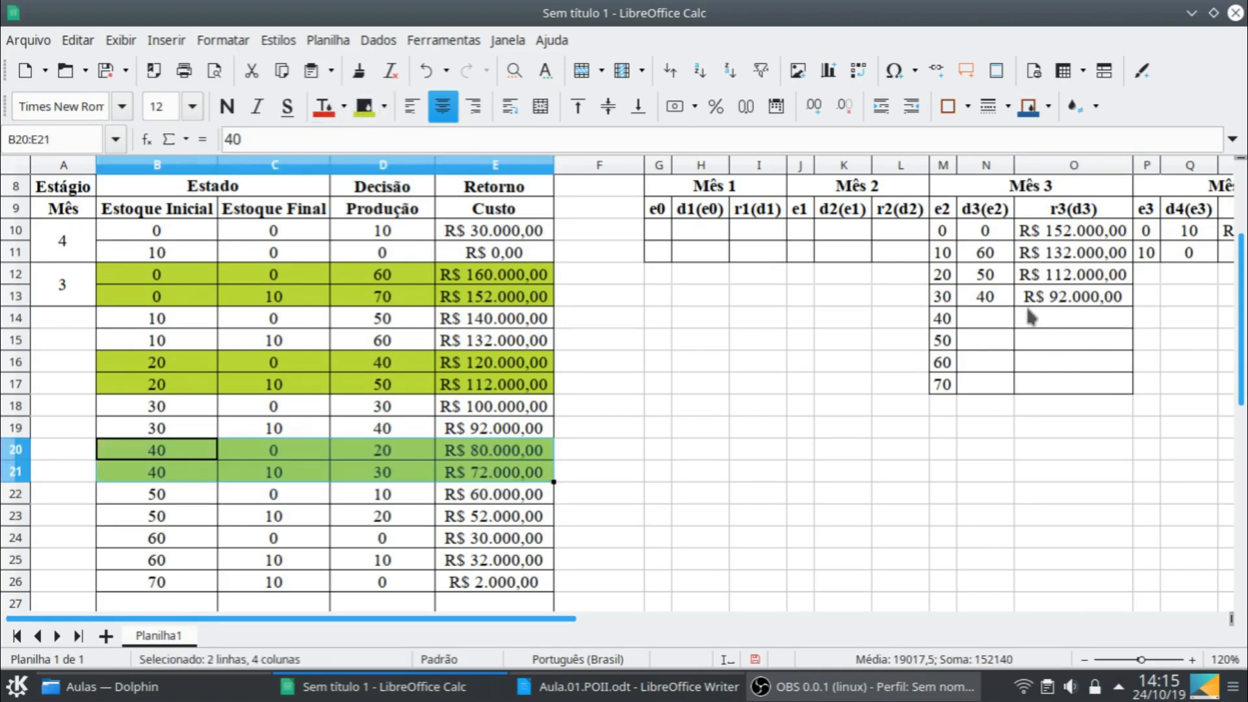
left_click(999, 321)
type("10")
key("Tab")
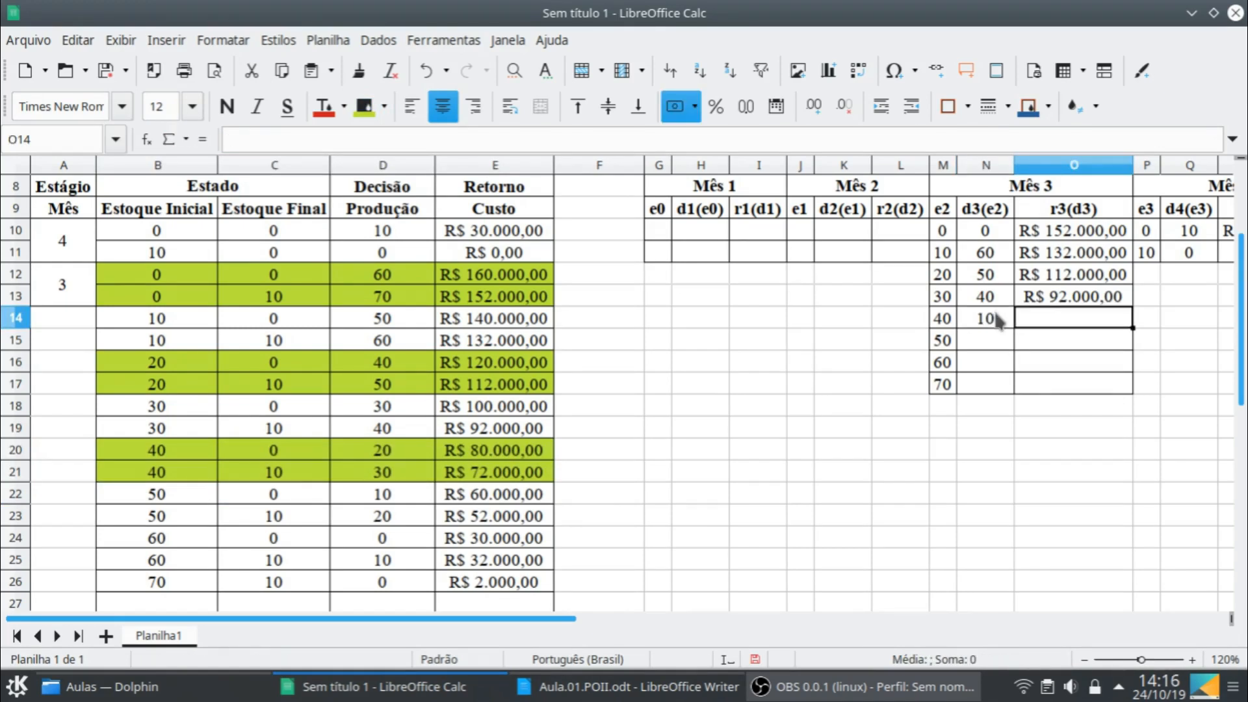
type("72.000")
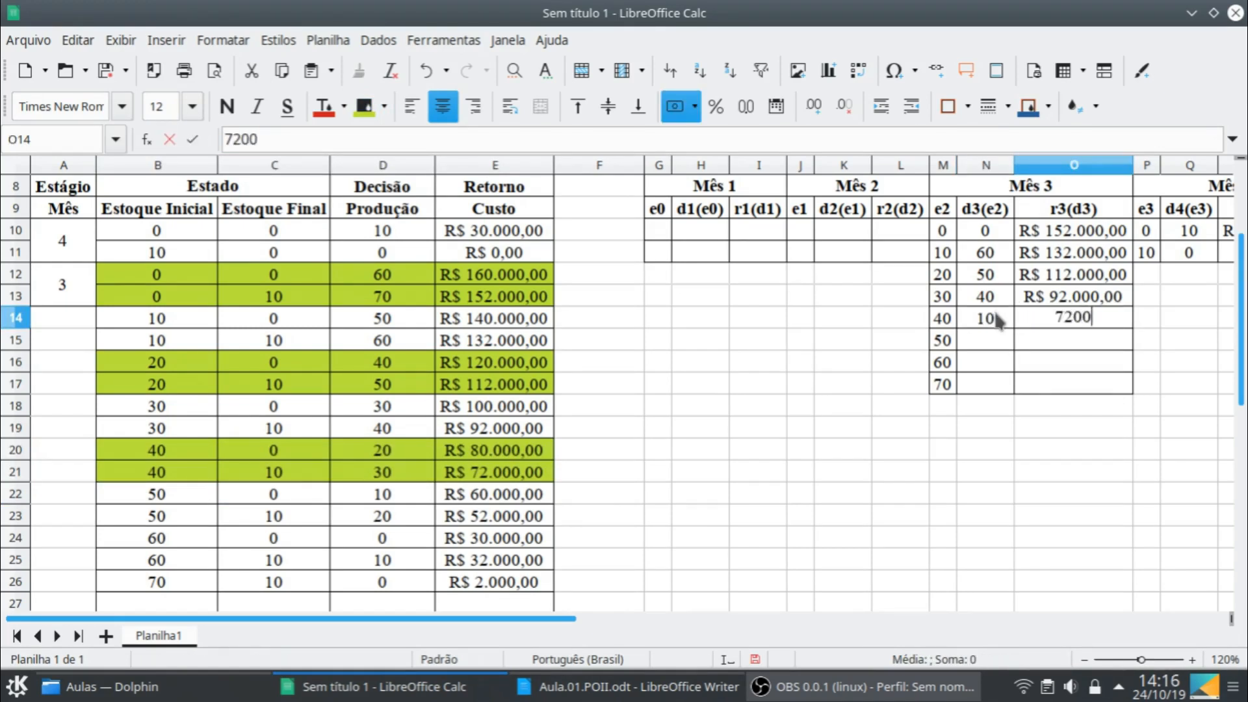
key("Return")
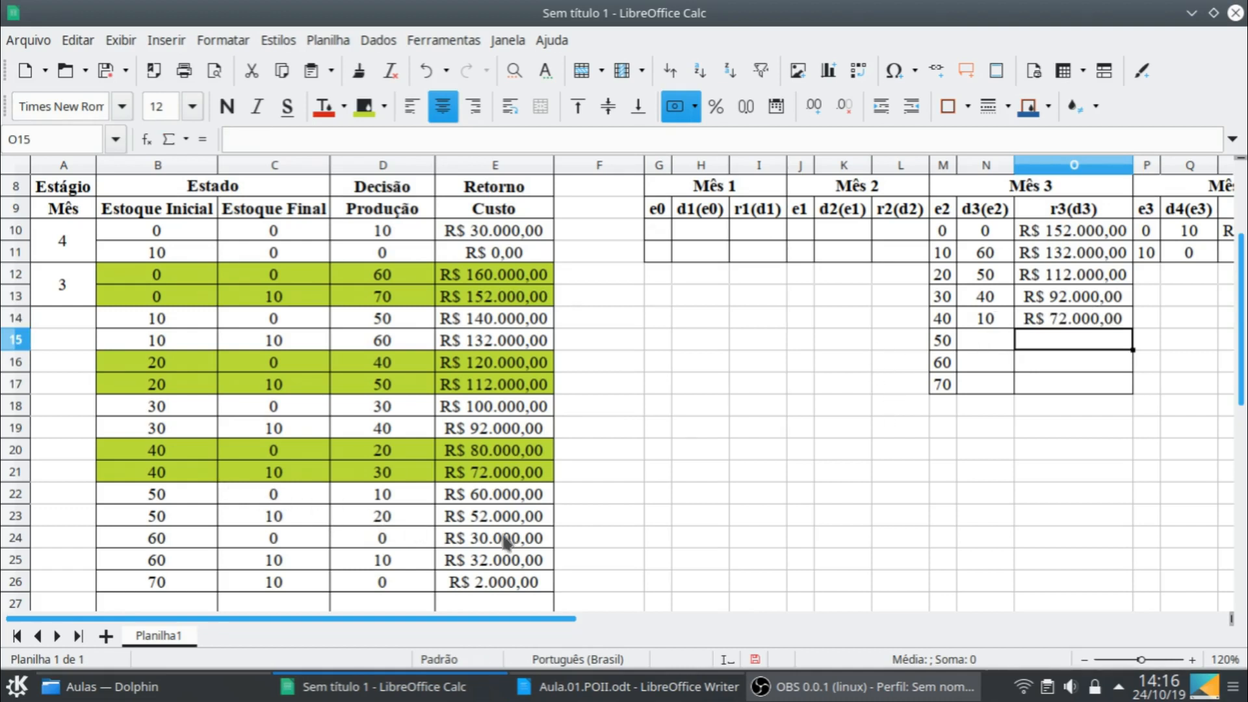
- For e2 = 50 in the Mês 3 table, enter decision 20 in N15 and return 52000 in O15
left_click(977, 340)
type("2")
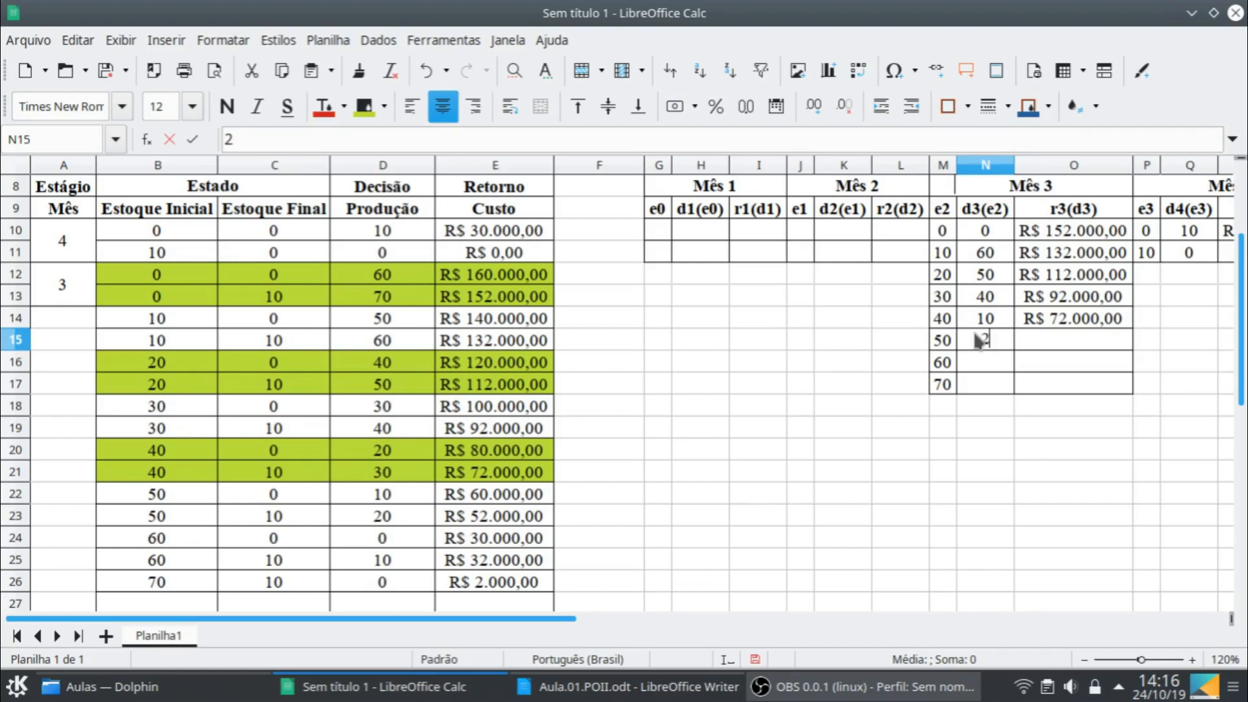
key("Right")
type("52000")
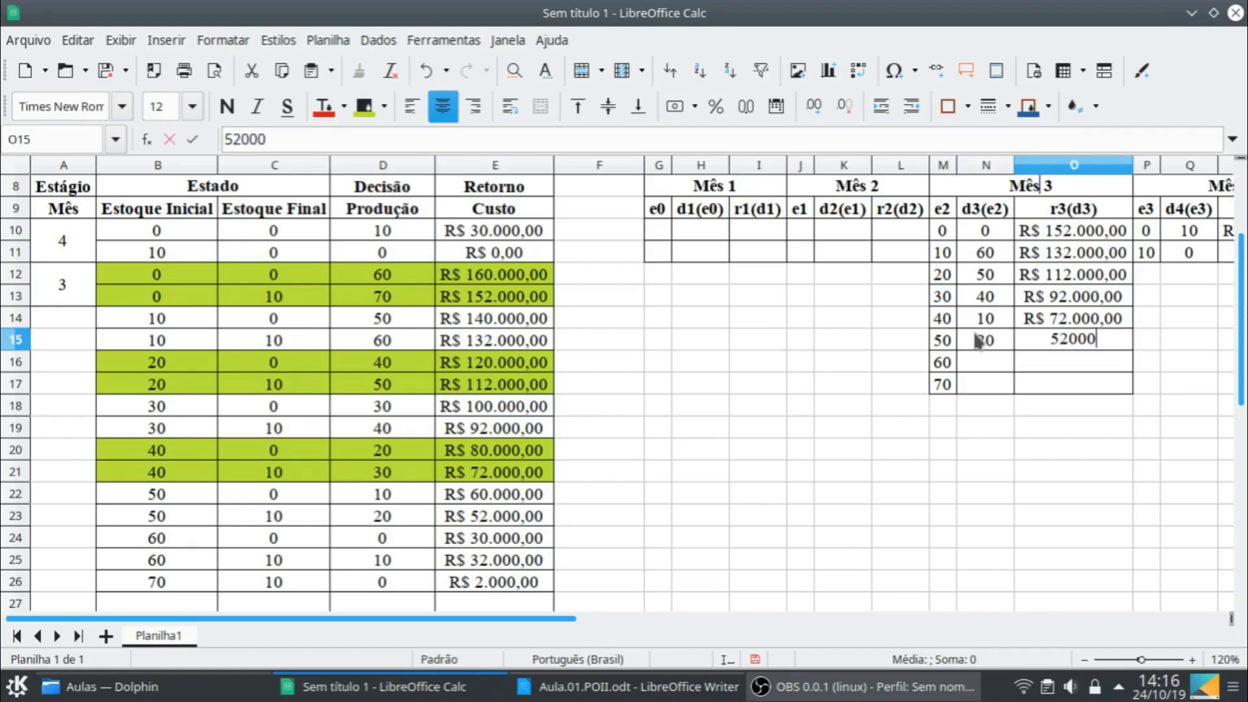
key("Return")
- Fill the initial stock 60 rows, B24:E25, with lime green and enter 0 in N16 and 30000 in O16 for e2 = 60
left_click_drag(152, 542, 451, 564)
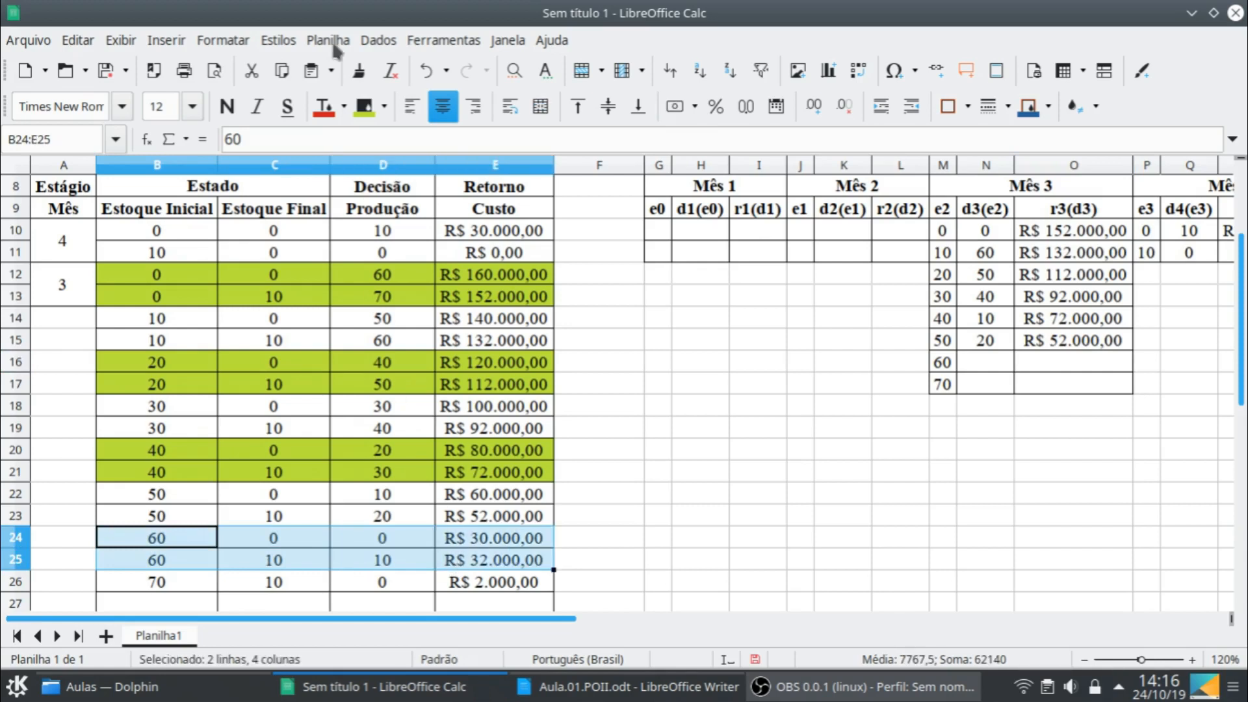
left_click(363, 106)
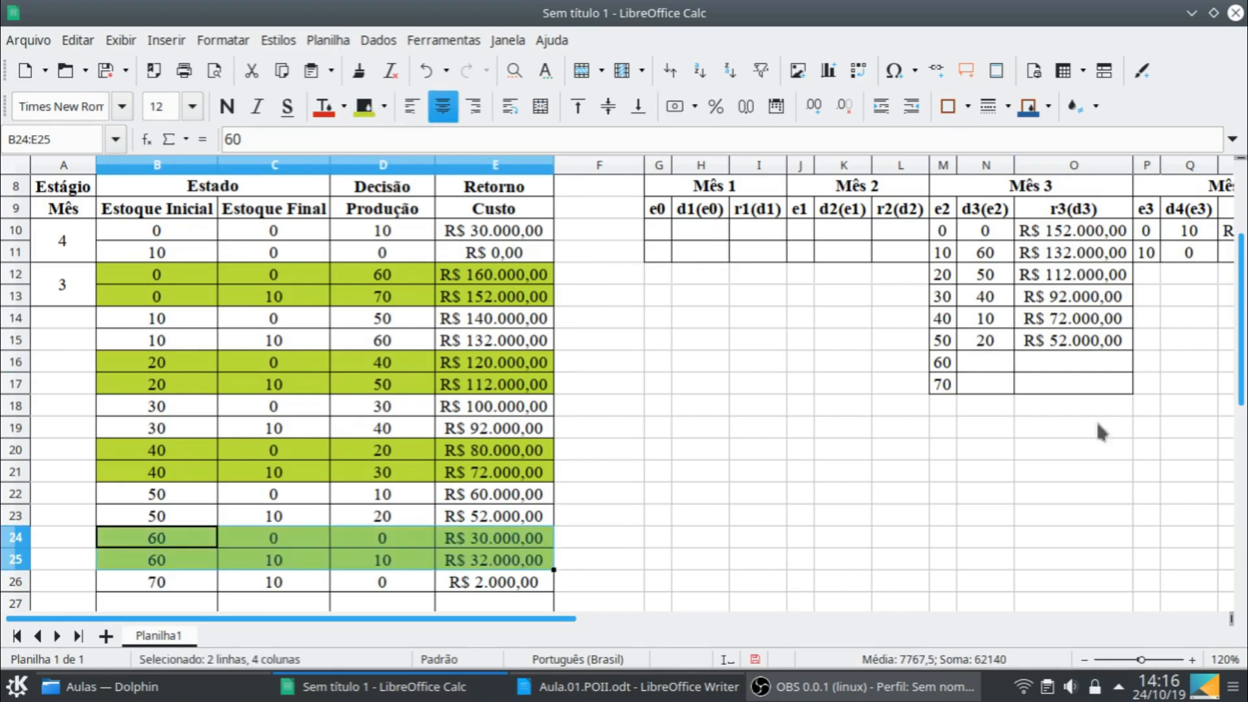
left_click(1000, 369)
type("0")
key("Tab")
type("30000")
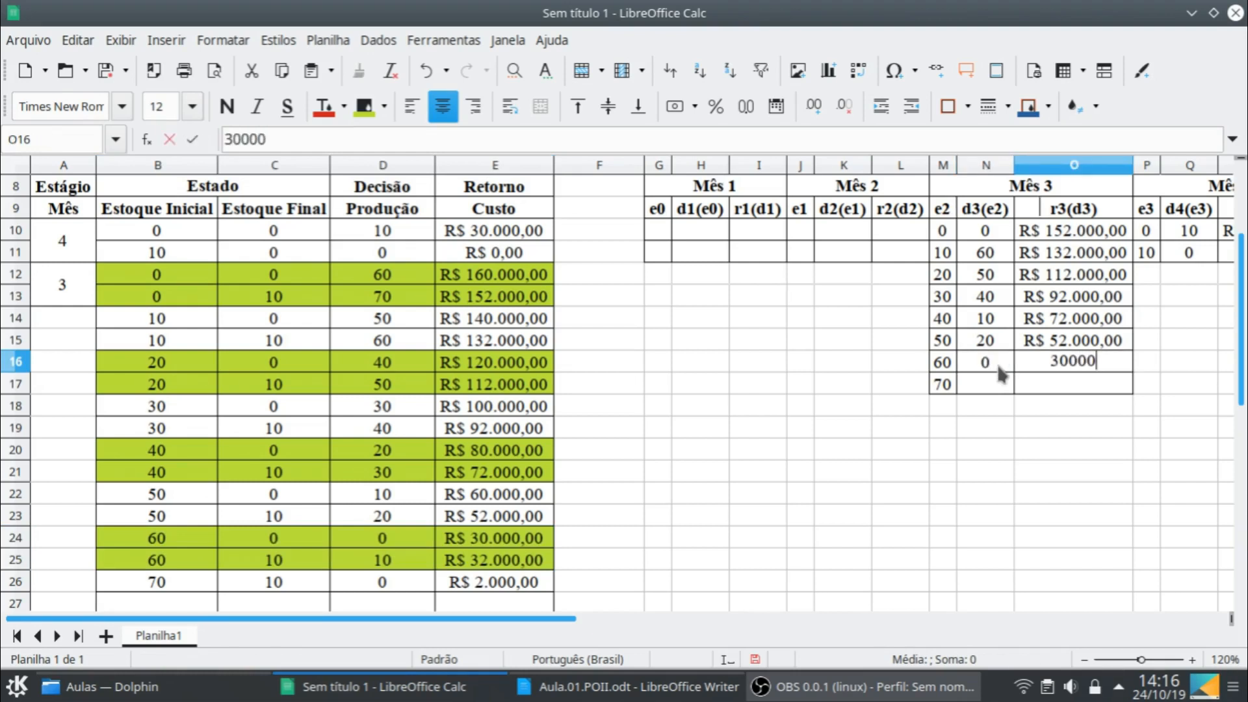
key("Return")
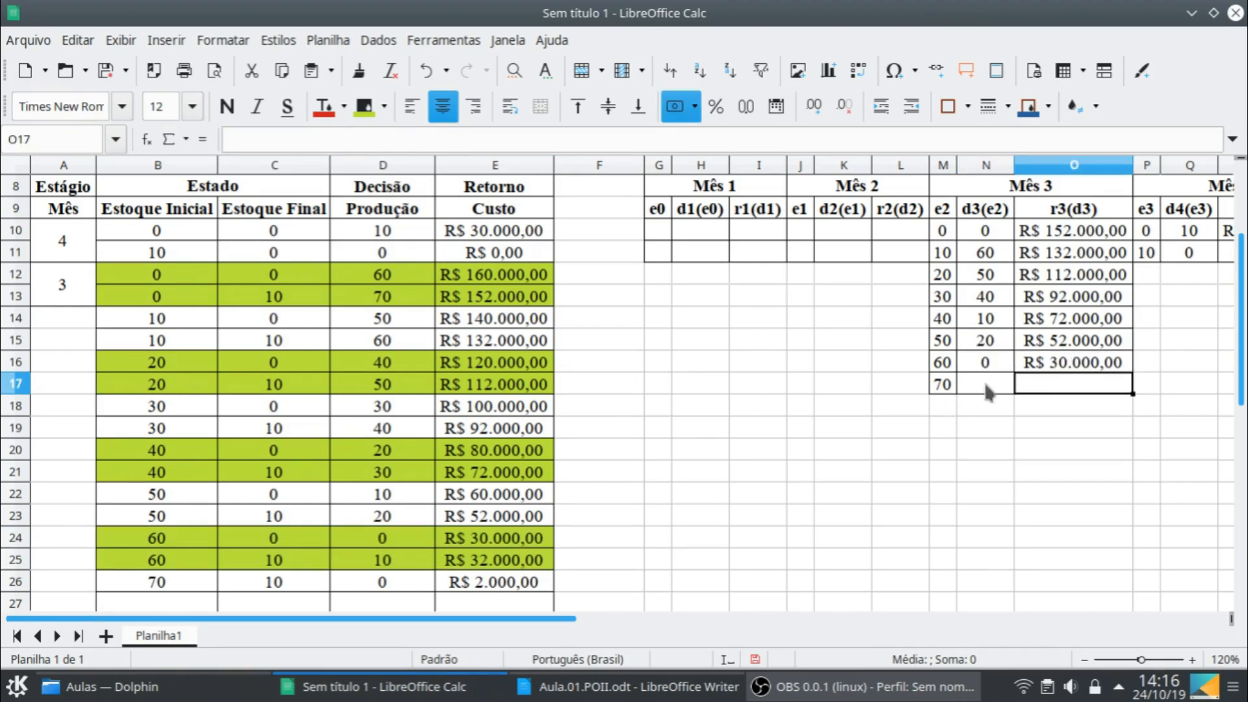
- For e2 = 70 in the Mês 3 table, enter decision 0 in N17 and return 2000 in O17
left_click(988, 389)
type("0")
key("Tab")
type("2.000")
key("Return")
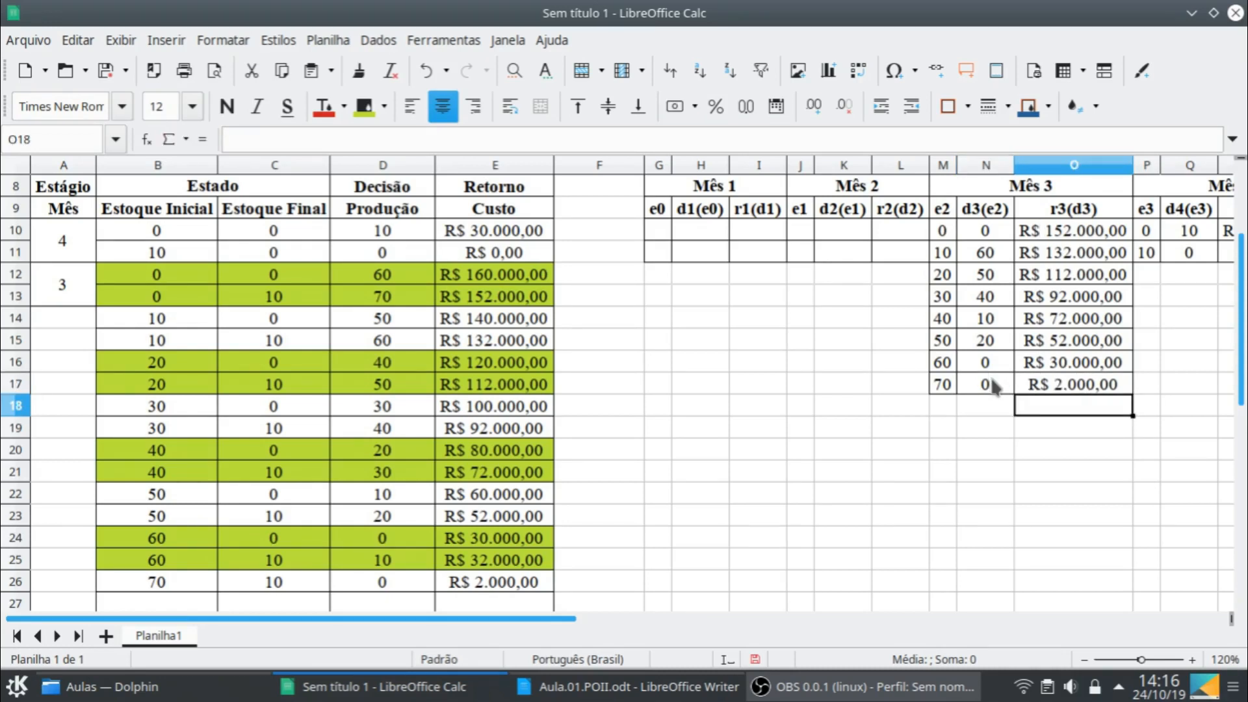
- Extend the merged stage 3 cell in the Mês column to cover A12:A26
left_click(61, 286)
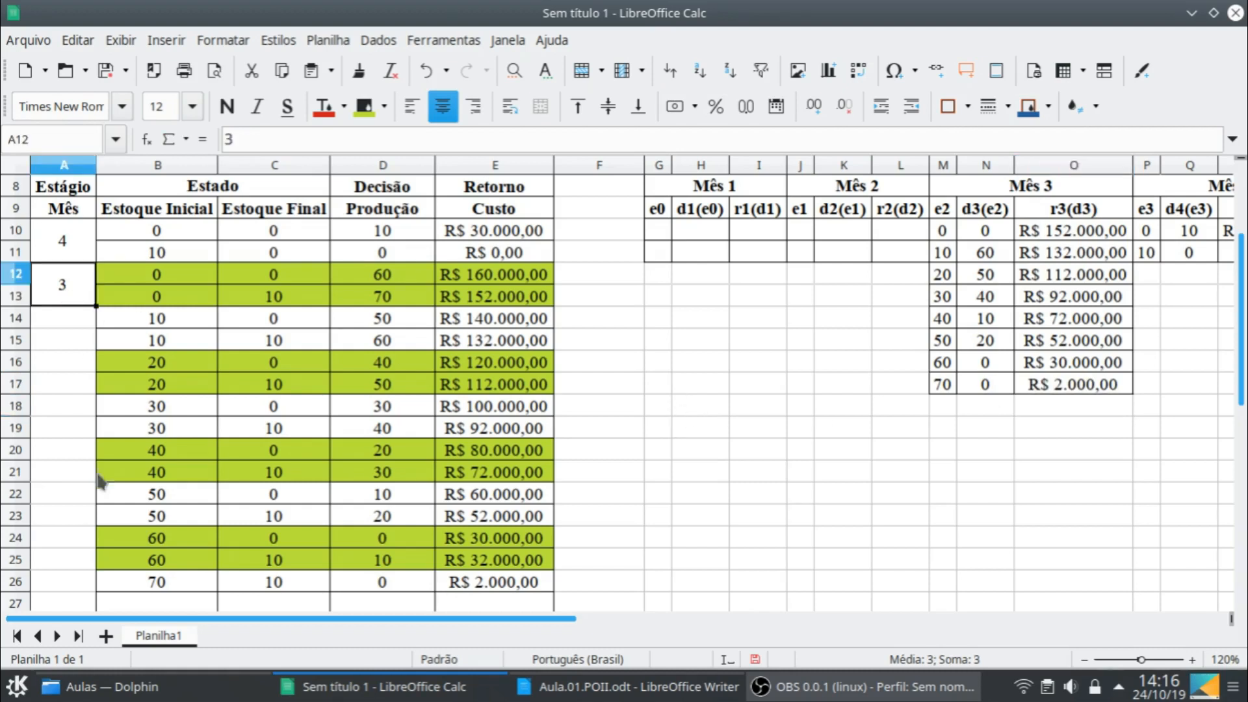
left_click(81, 571, "shift")
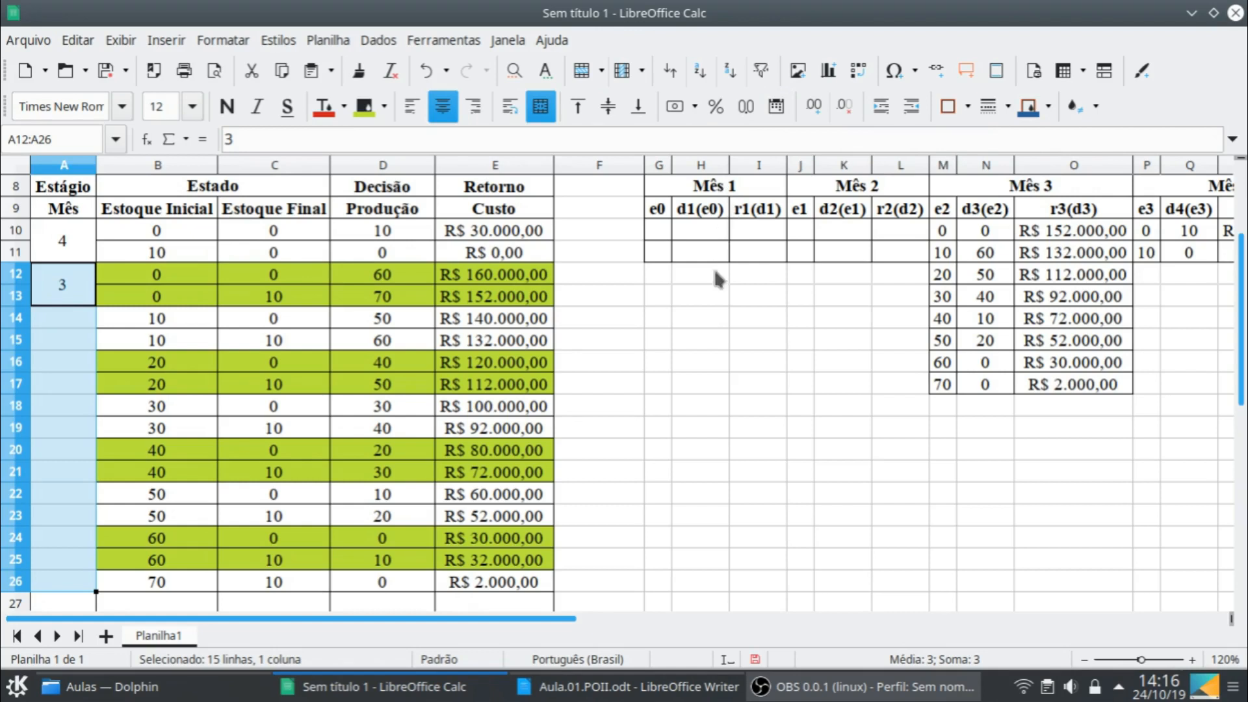
left_click(540, 106)
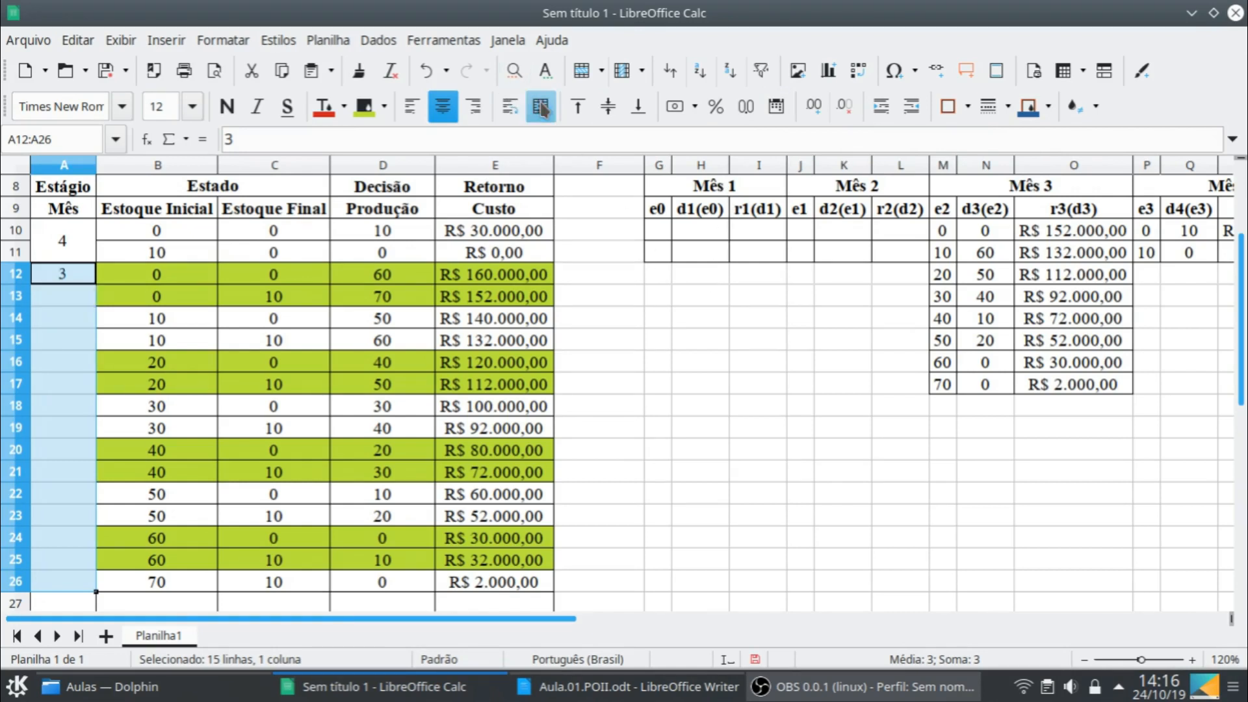
left_click(540, 107)
- Copy the merged stage 3 cell to A27 and set the copy's stage number to 2
scroll(555, 385, "down", 1)
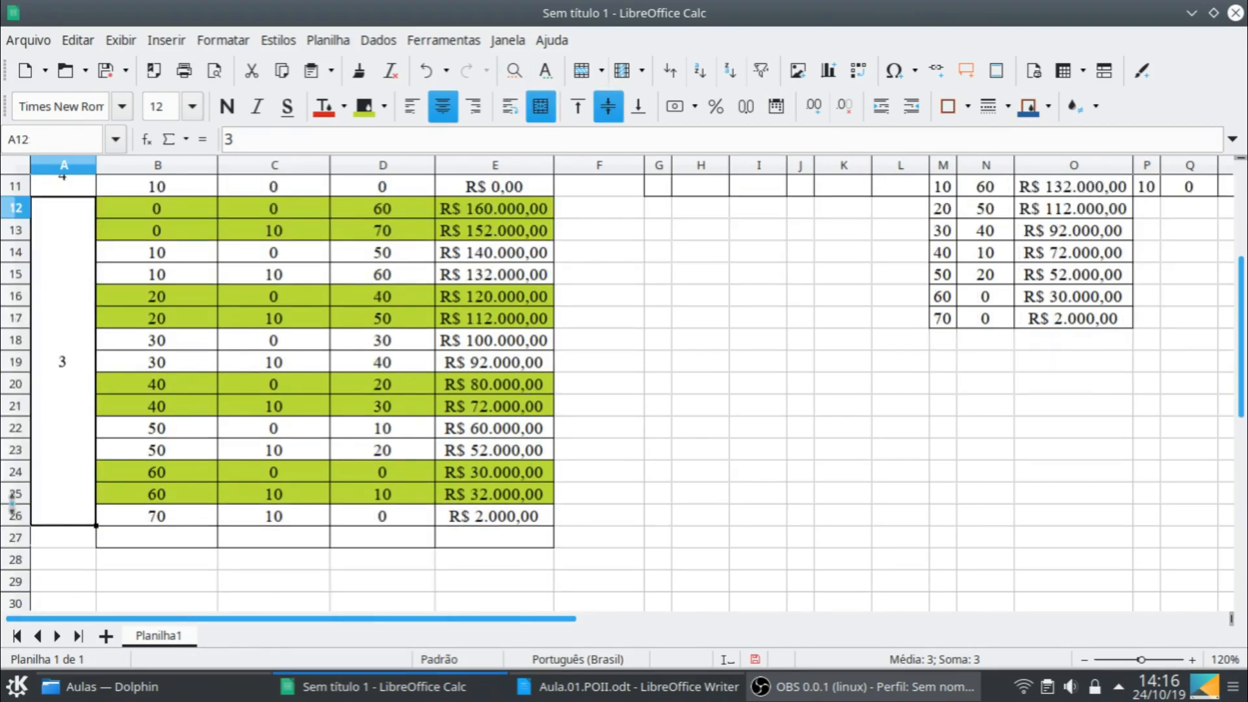
key("ctrl+c")
left_click(79, 534)
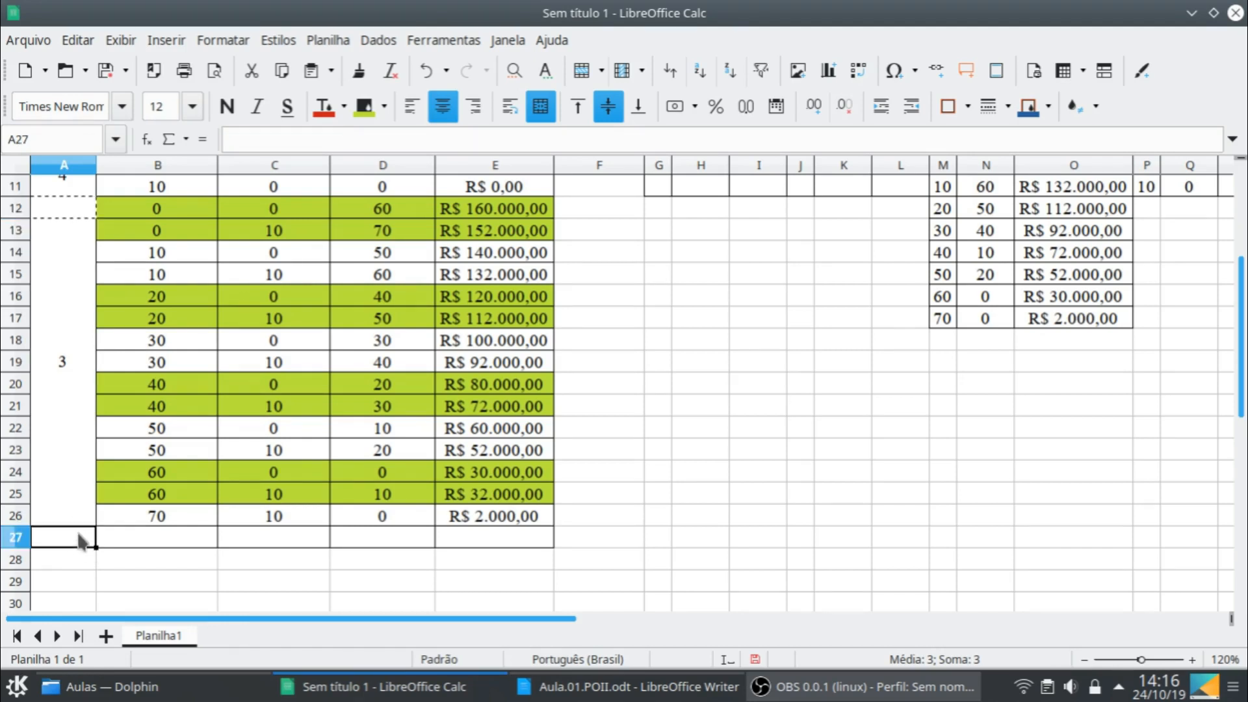
key("ctrl+v")
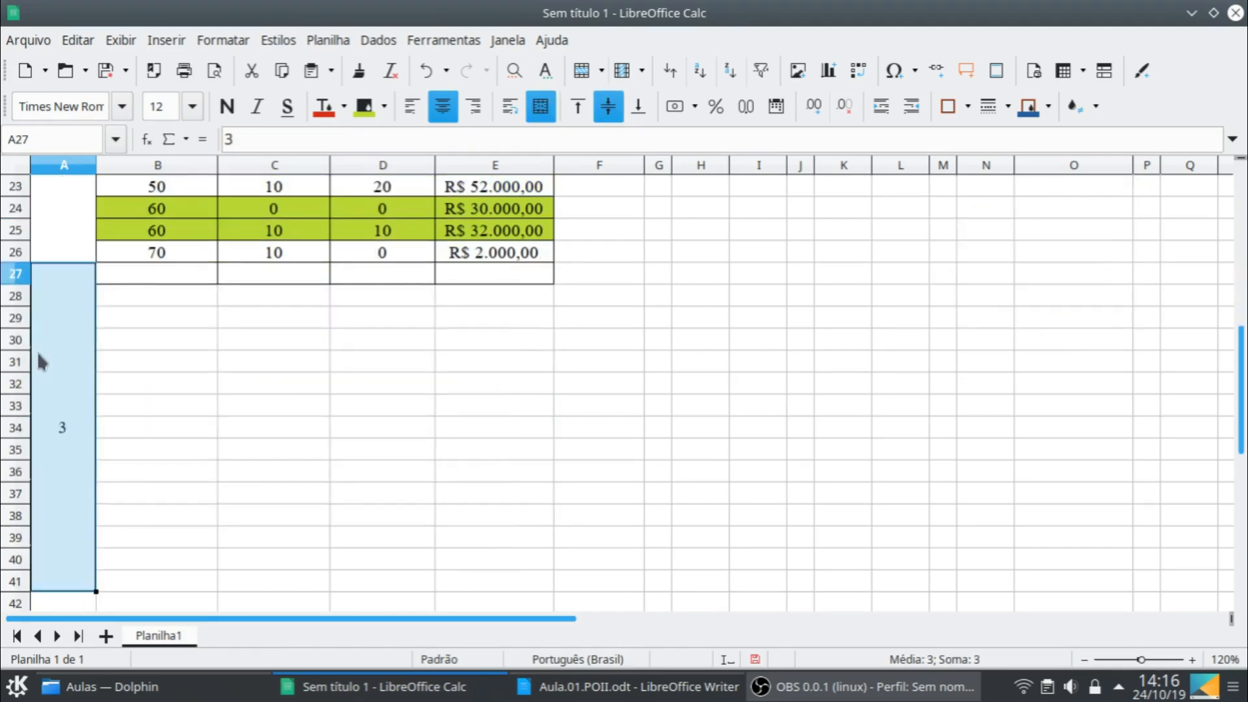
left_click(70, 369)
type("2")
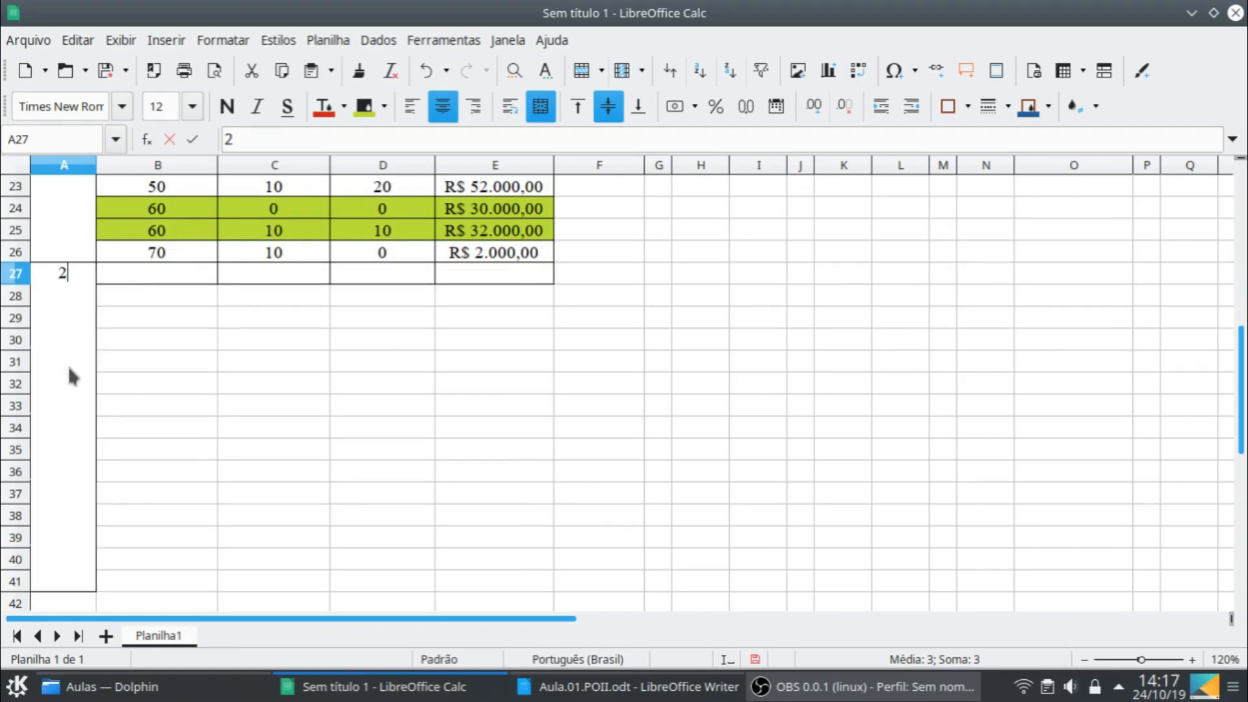
key("Return")
- Fill the initial stock 70 row, B26:E26, down into row 27 to start the stage 2 rows
left_click(215, 233)
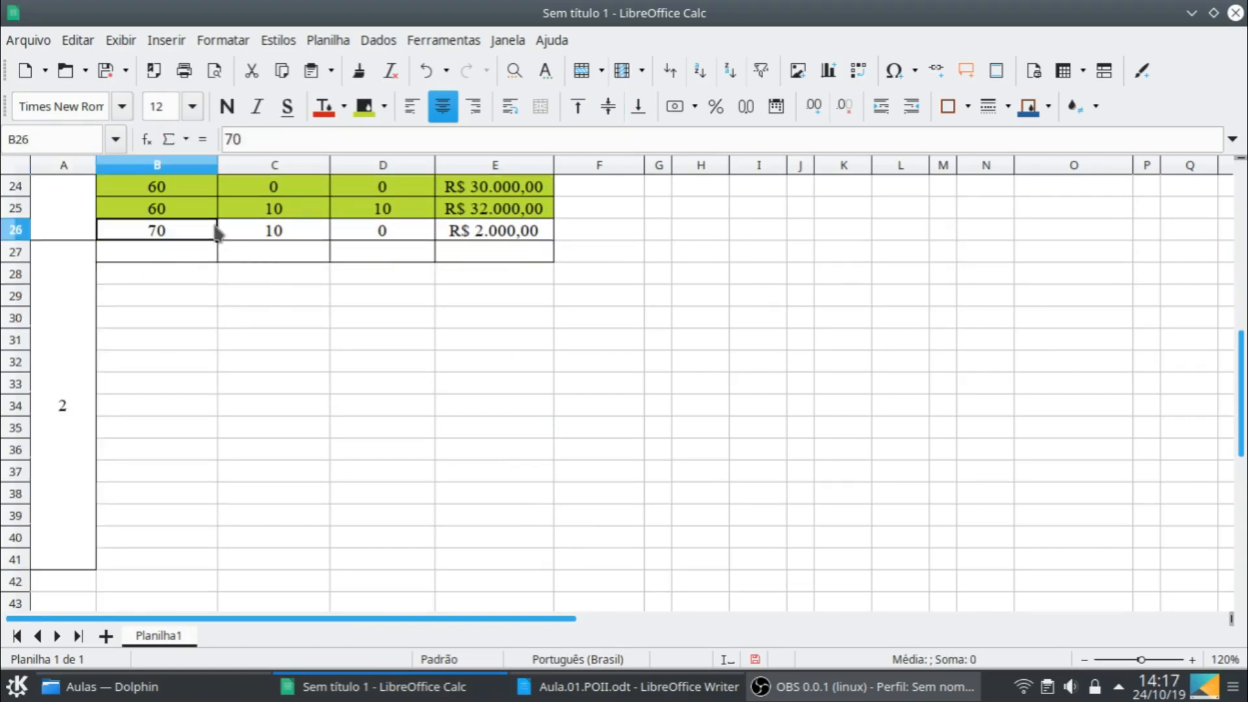
left_click(549, 238, "shift")
left_click_drag(554, 241, 553, 263)
- Change the final stock formula in C27 to use month 2's demand, making it =B27+D27-$B$3
left_click(193, 244)
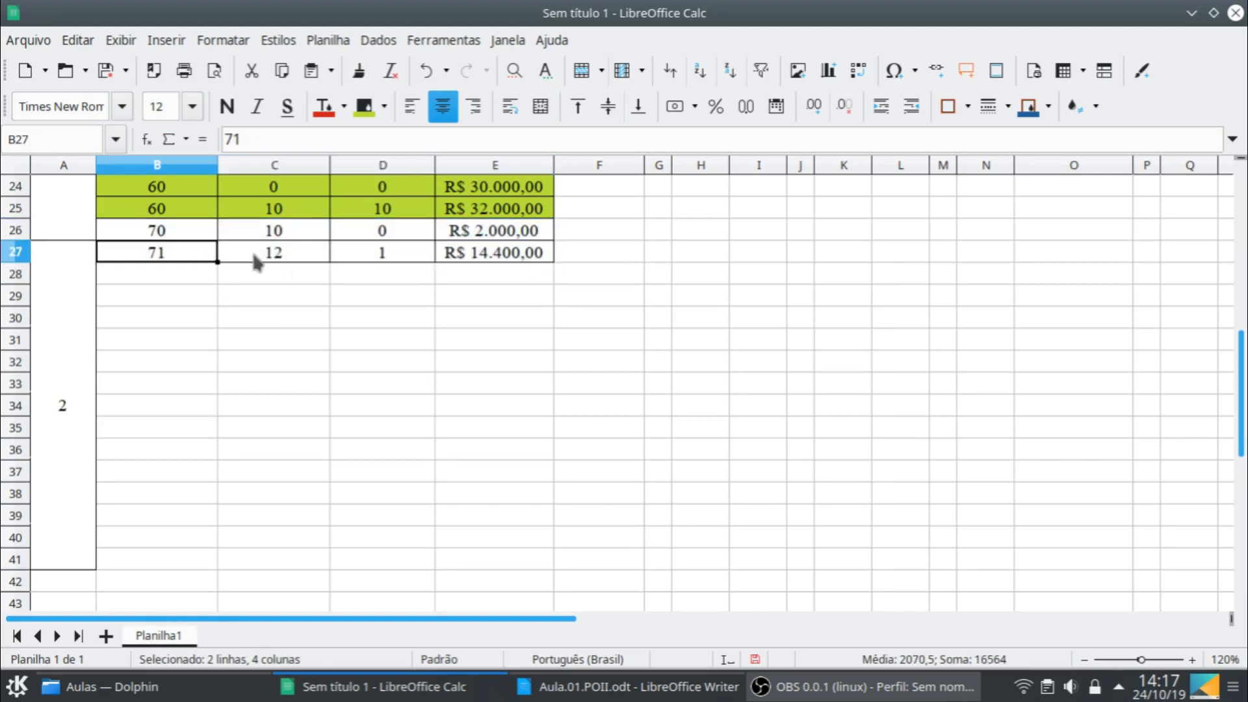
left_click(260, 254)
double_click(266, 251)
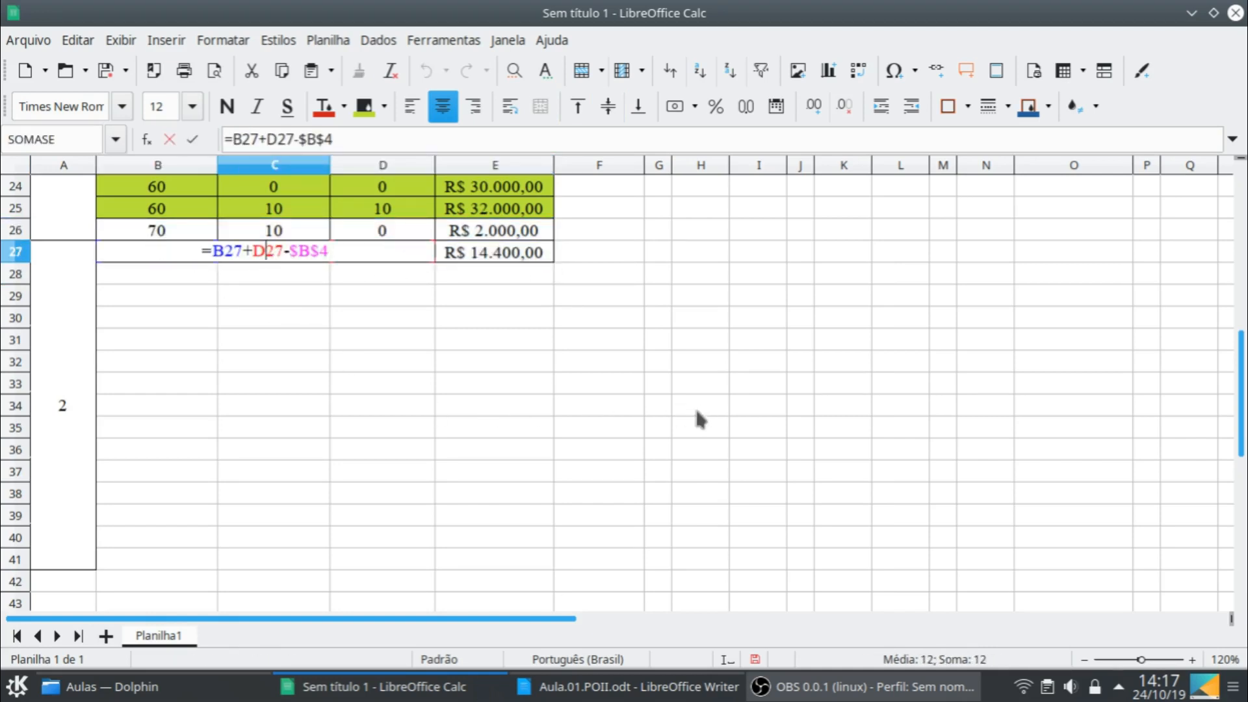
scroll(359, 380, "up", 2)
scroll(311, 435, "up", 2)
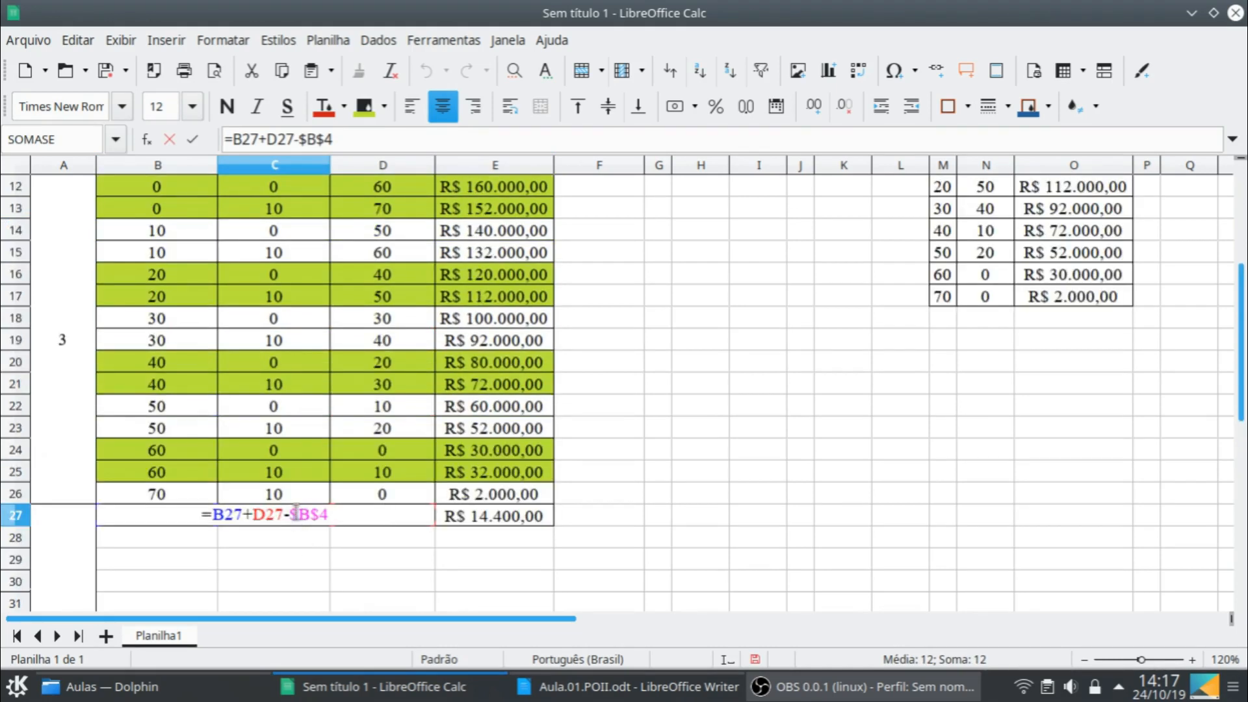
scroll(629, 370, "up", 4)
left_click_drag(129, 252, 130, 238)
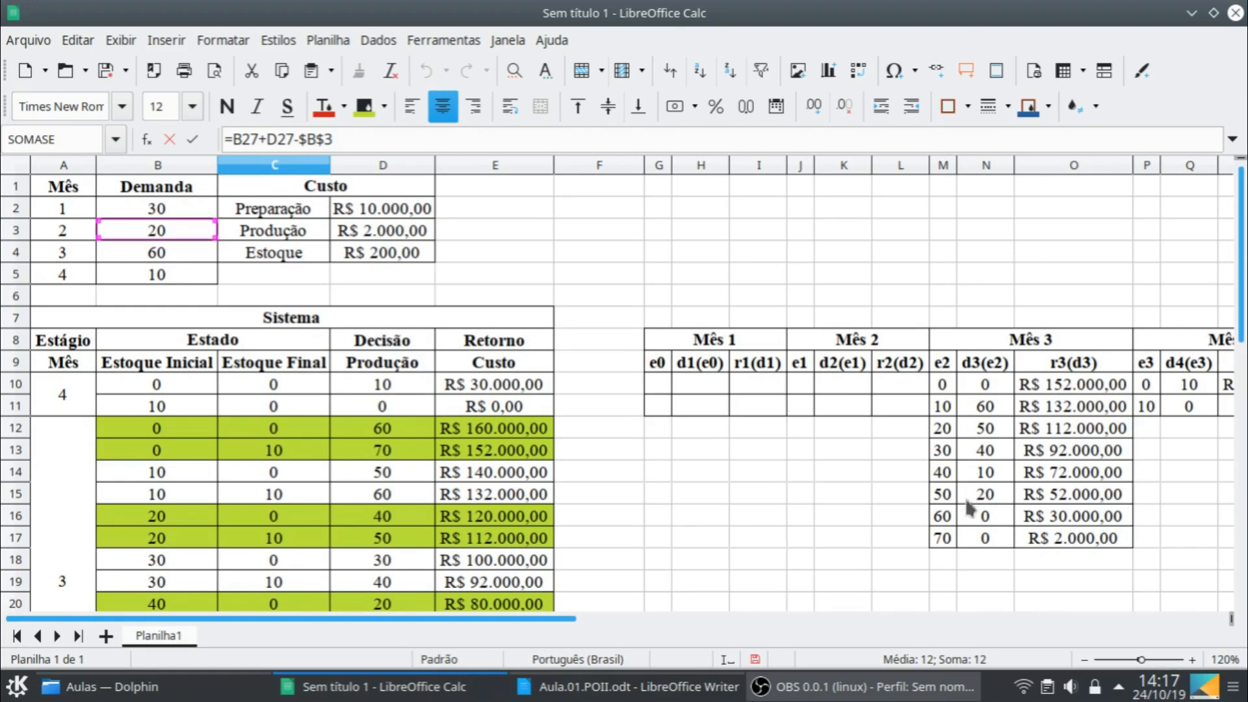
key("Return")
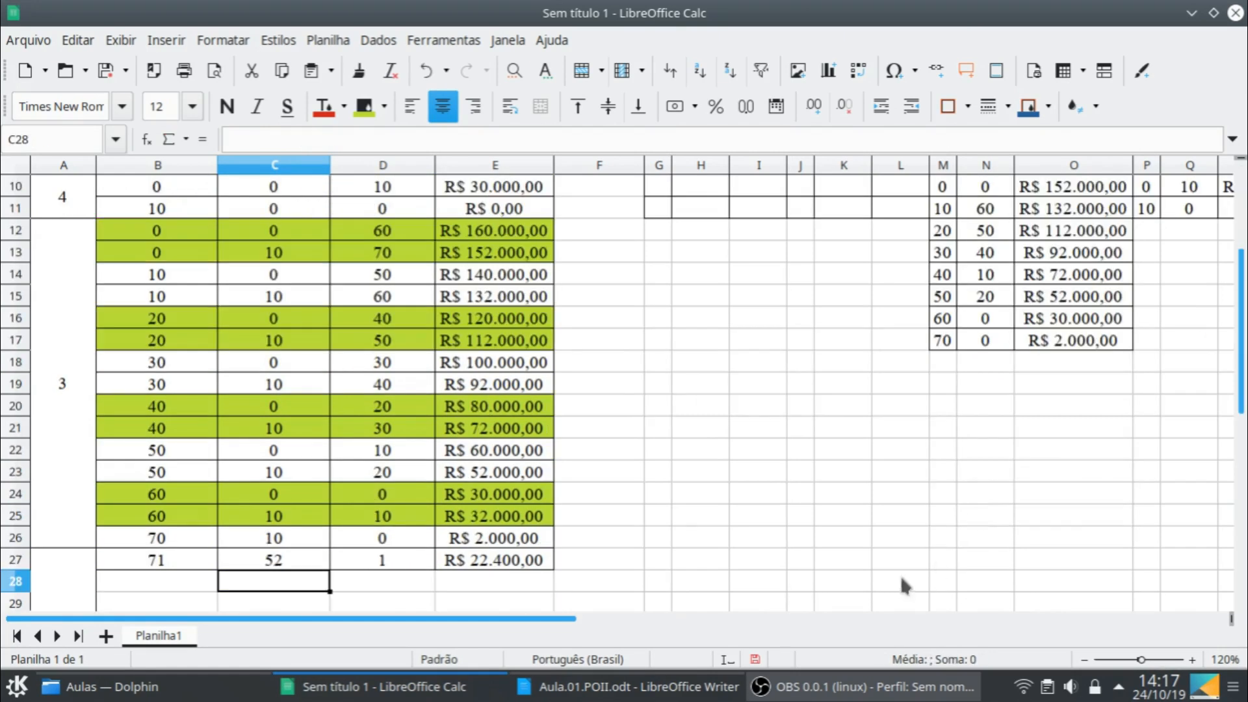
- Point the SOMASE ranges in E27's cost formula to the Mês 3 table, using $M$10:$M$17 and $O$10:$O$17
left_click(501, 564)
double_click(500, 564)
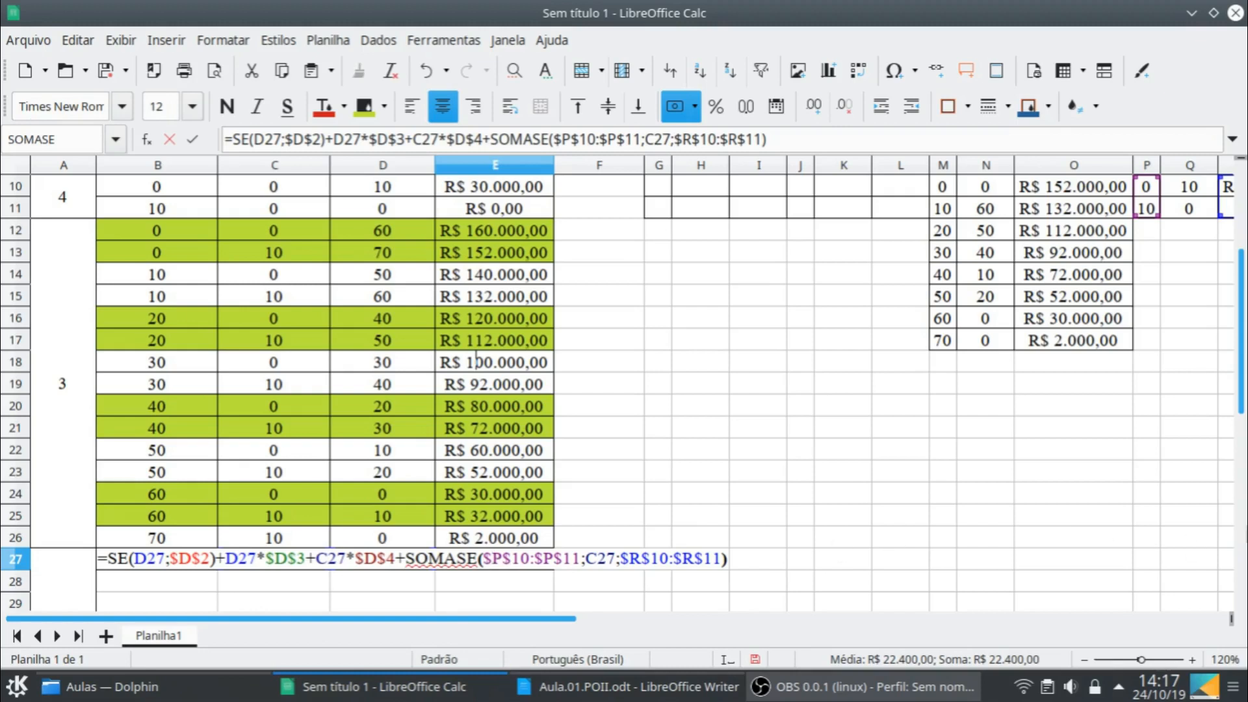
scroll(1202, 520, "up", 2)
left_click_drag(574, 627, 644, 644)
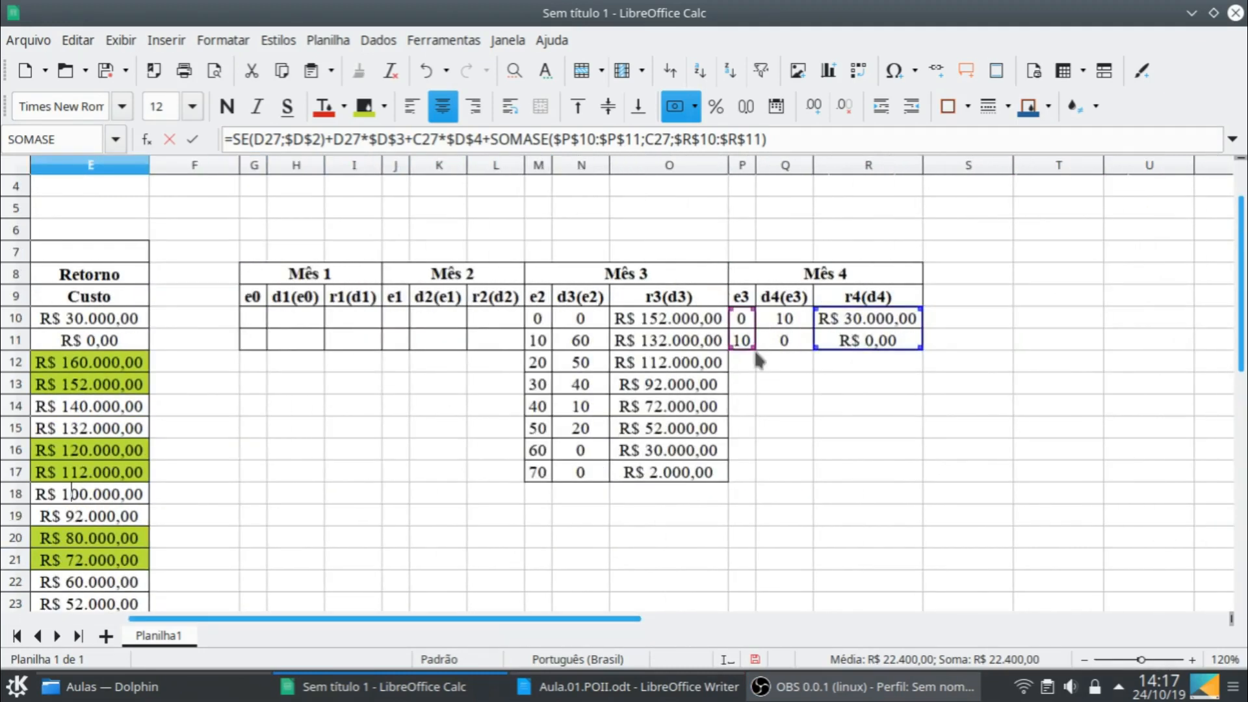
left_click_drag(747, 349, 542, 463)
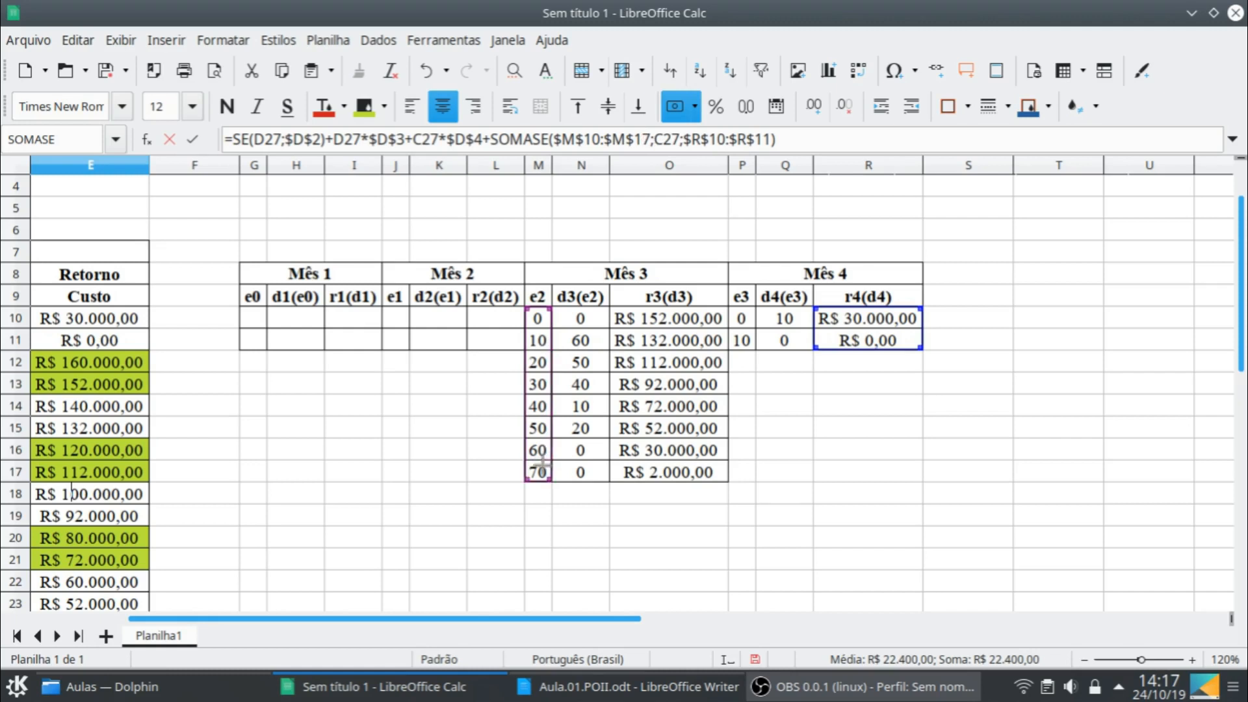
left_click_drag(887, 339, 693, 344)
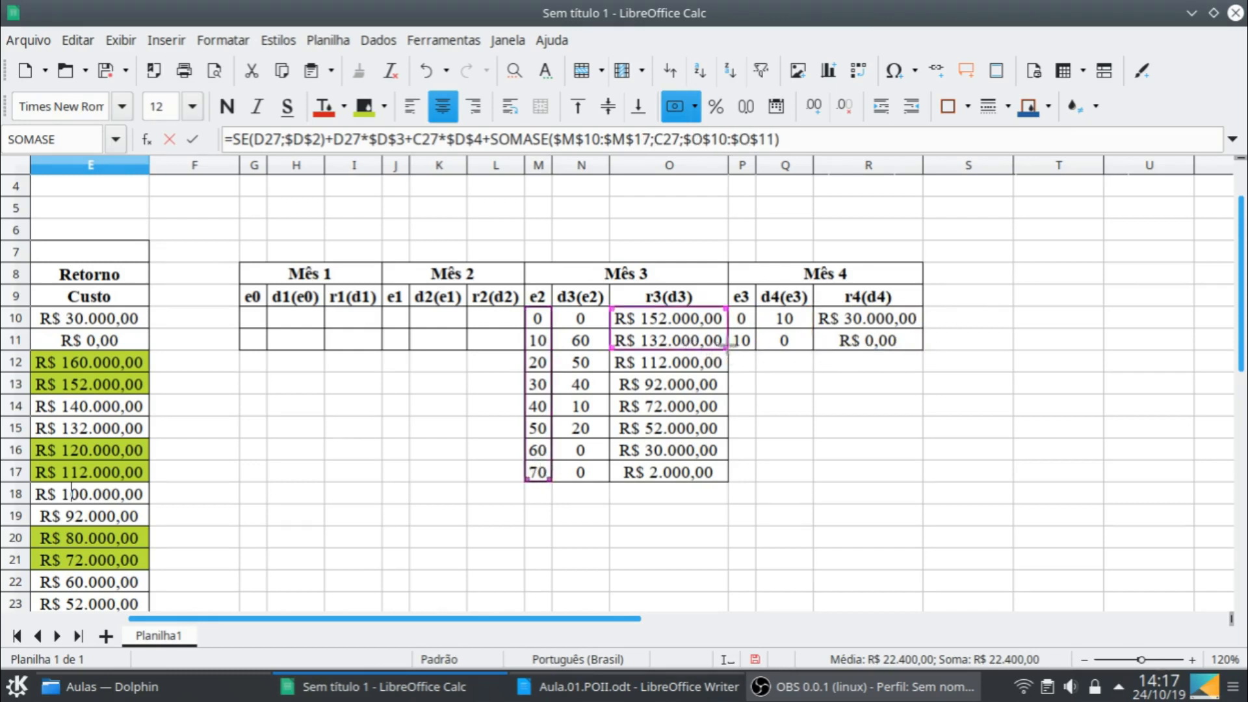
left_click_drag(724, 347, 727, 482)
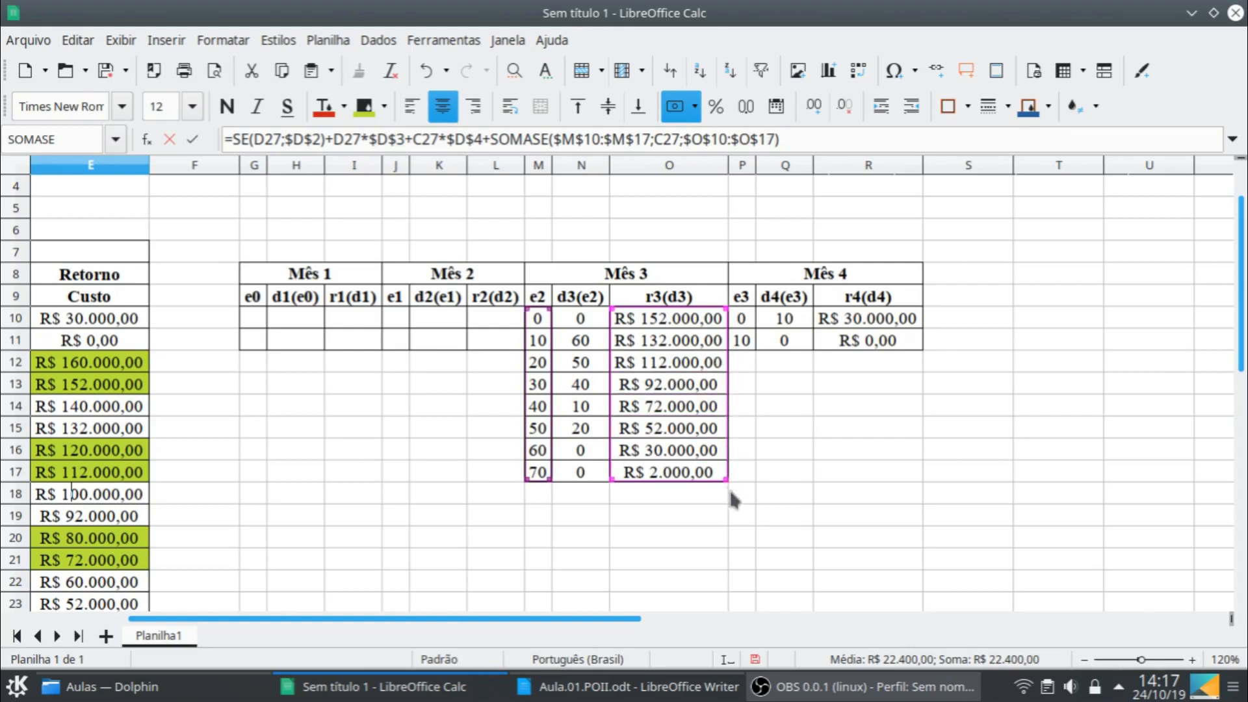
key("Return")
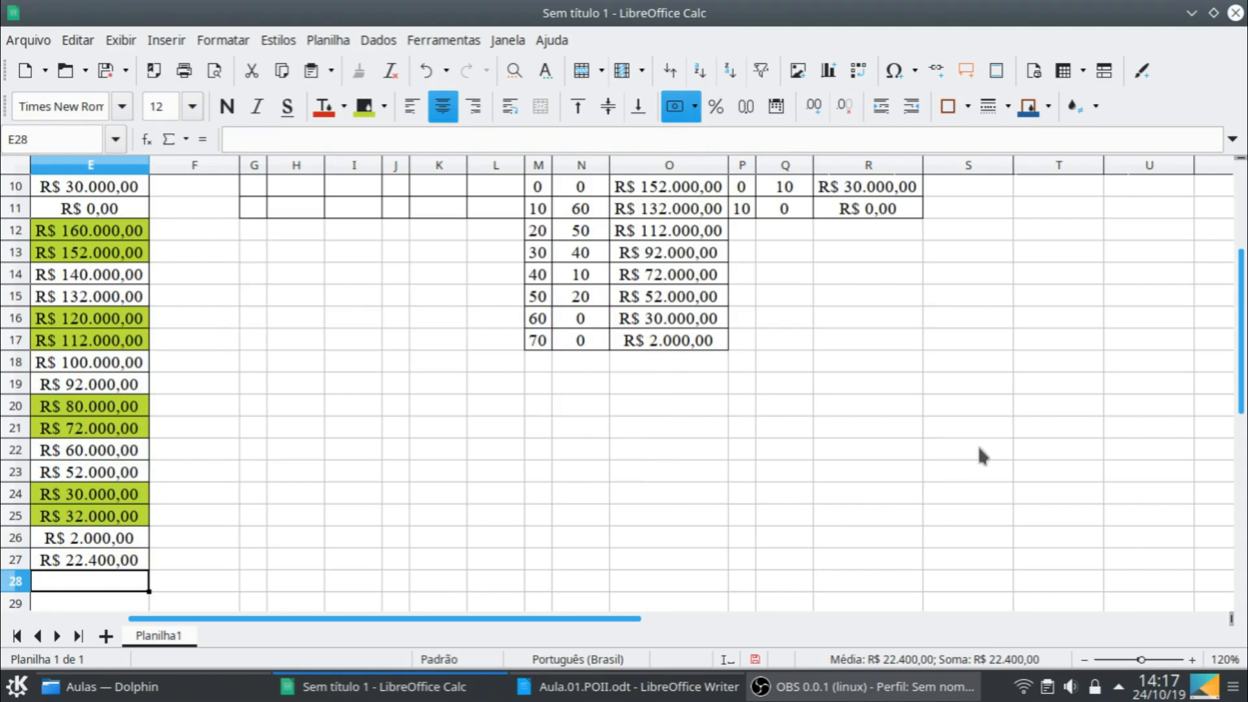
- Set the initial stock of the first stage 2 row, B27, to 0
left_click_drag(623, 625, 273, 599)
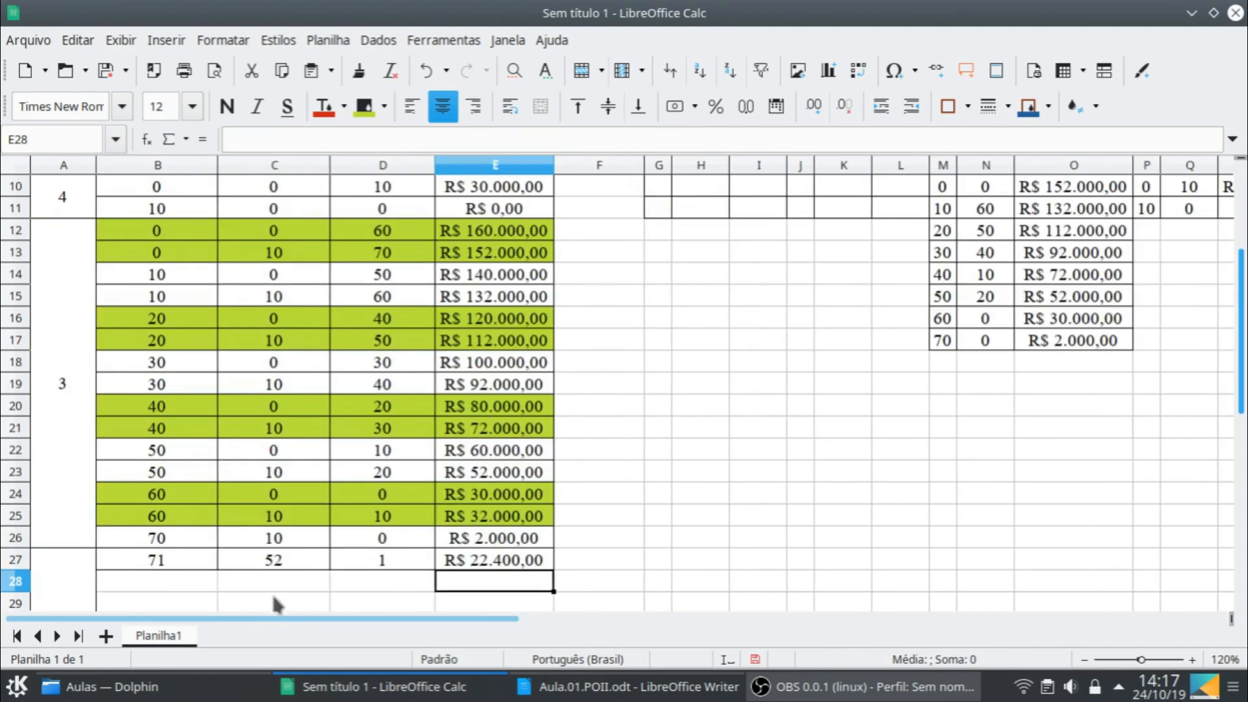
left_click(171, 560)
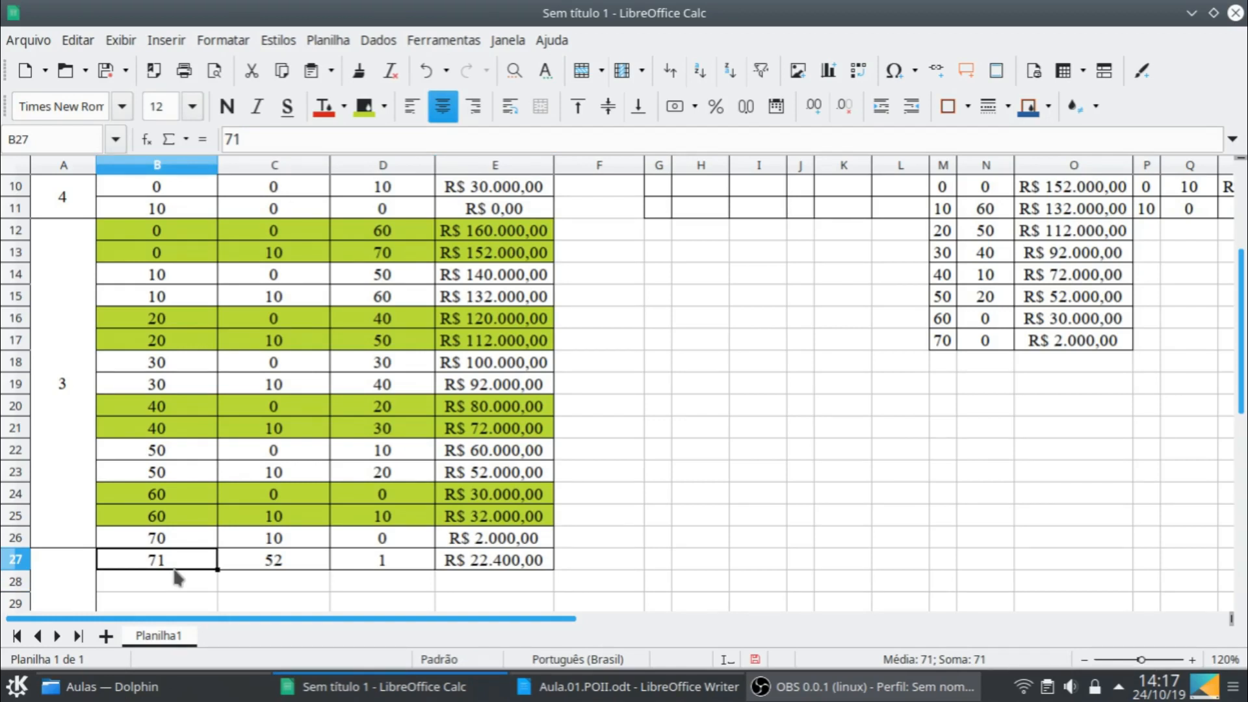
type("0")
key("Return")
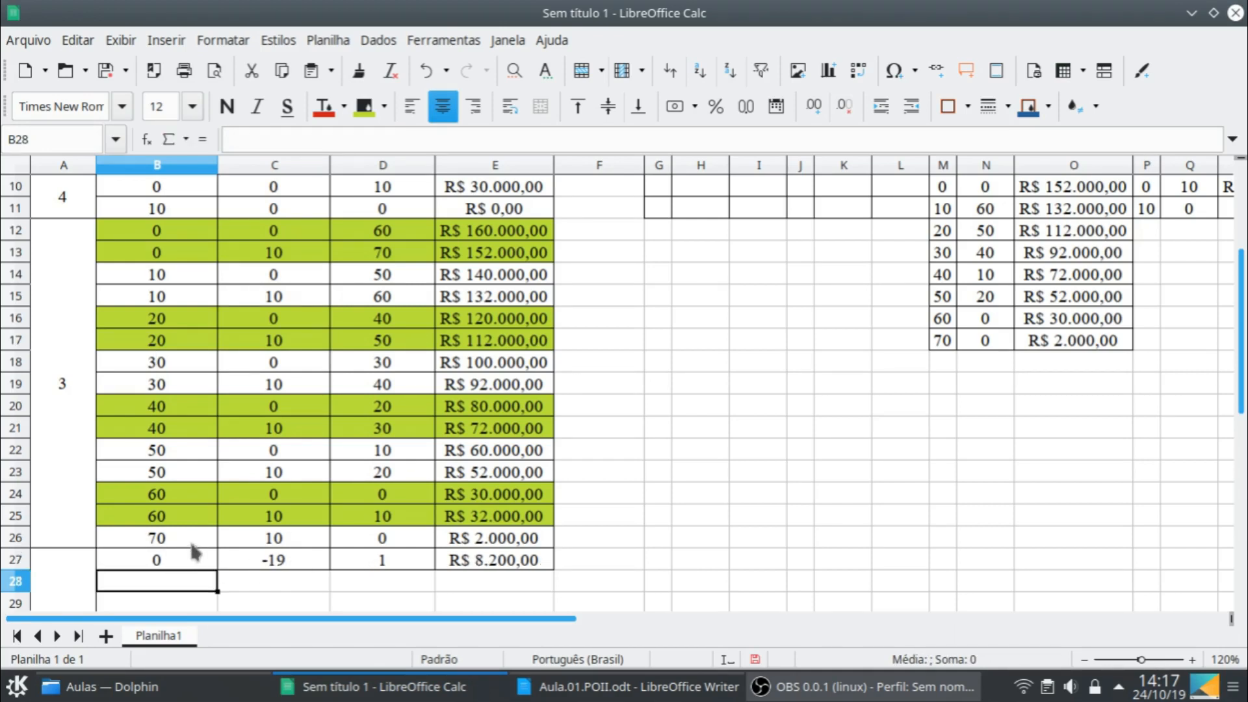
- Set the production of the first stage 2 row, D27, to 20 to match month 2's demand
scroll(193, 551, "up", 2)
scroll(192, 551, "up", 1)
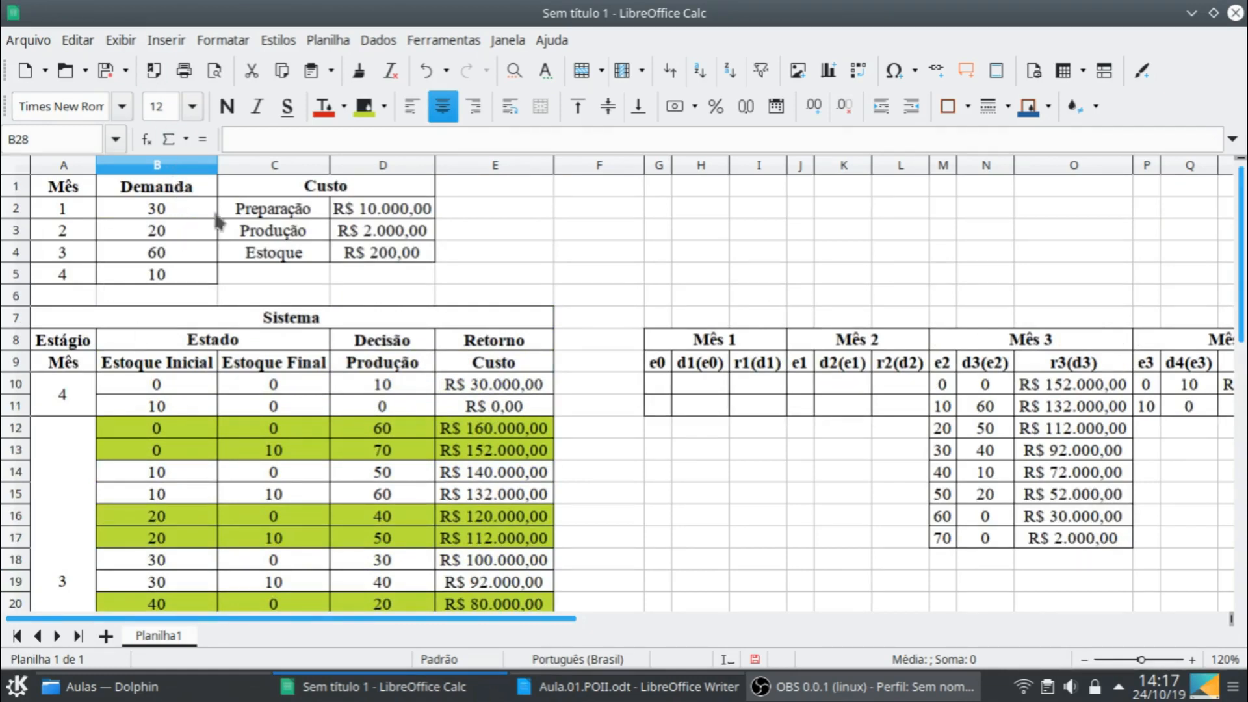
scroll(549, 358, "down", 3)
left_click(379, 562)
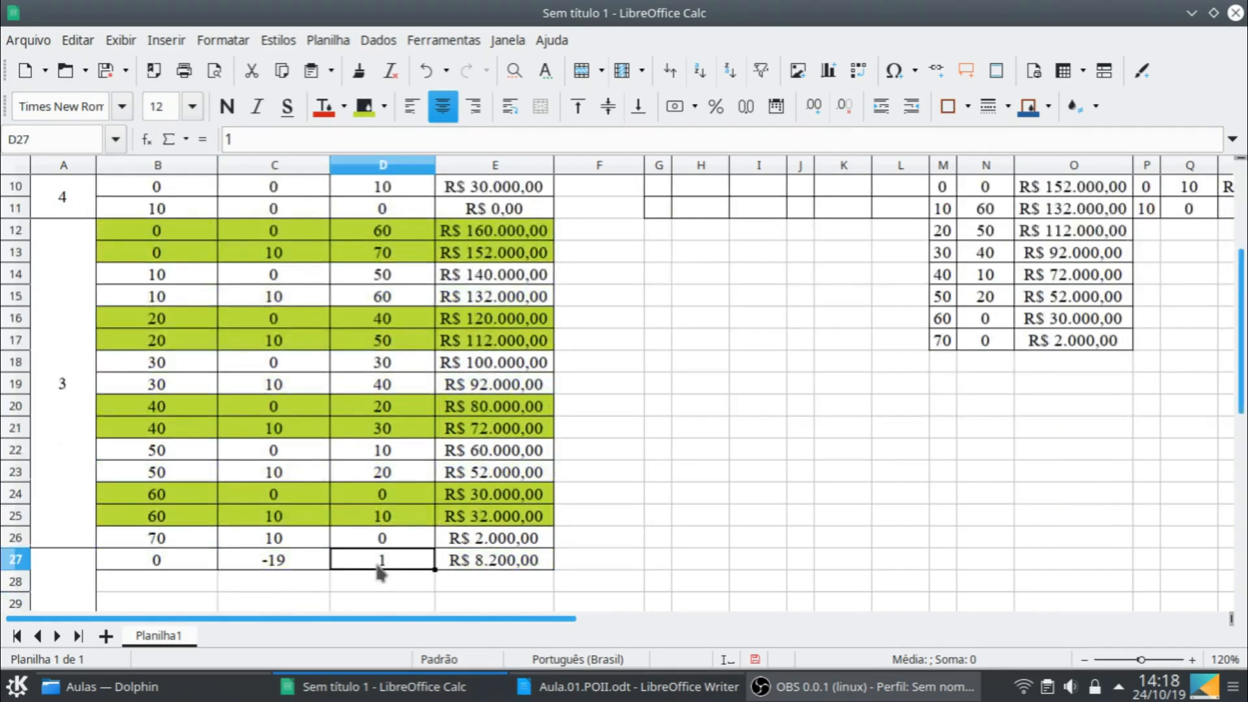
type("20")
key("Return")
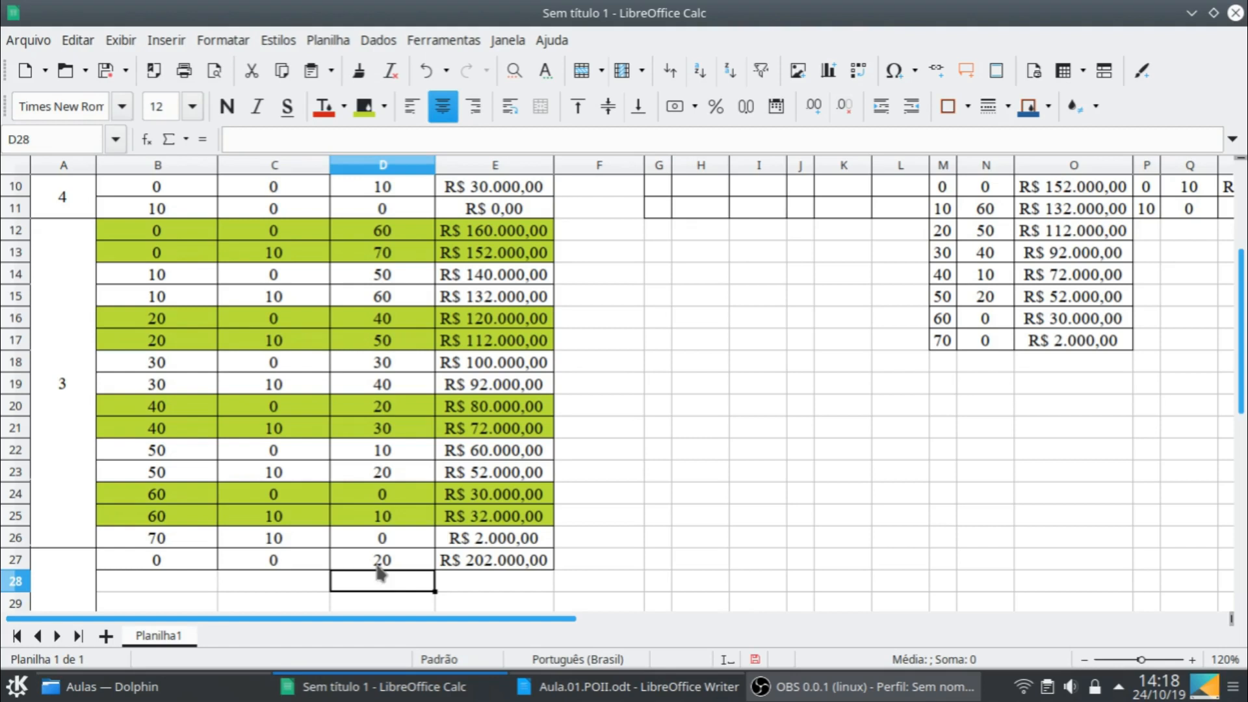
- Examine the demands of months 2 to 4 in B3:B5 to work out the stage 2 stock and production limits
scroll(411, 478, "up", 3)
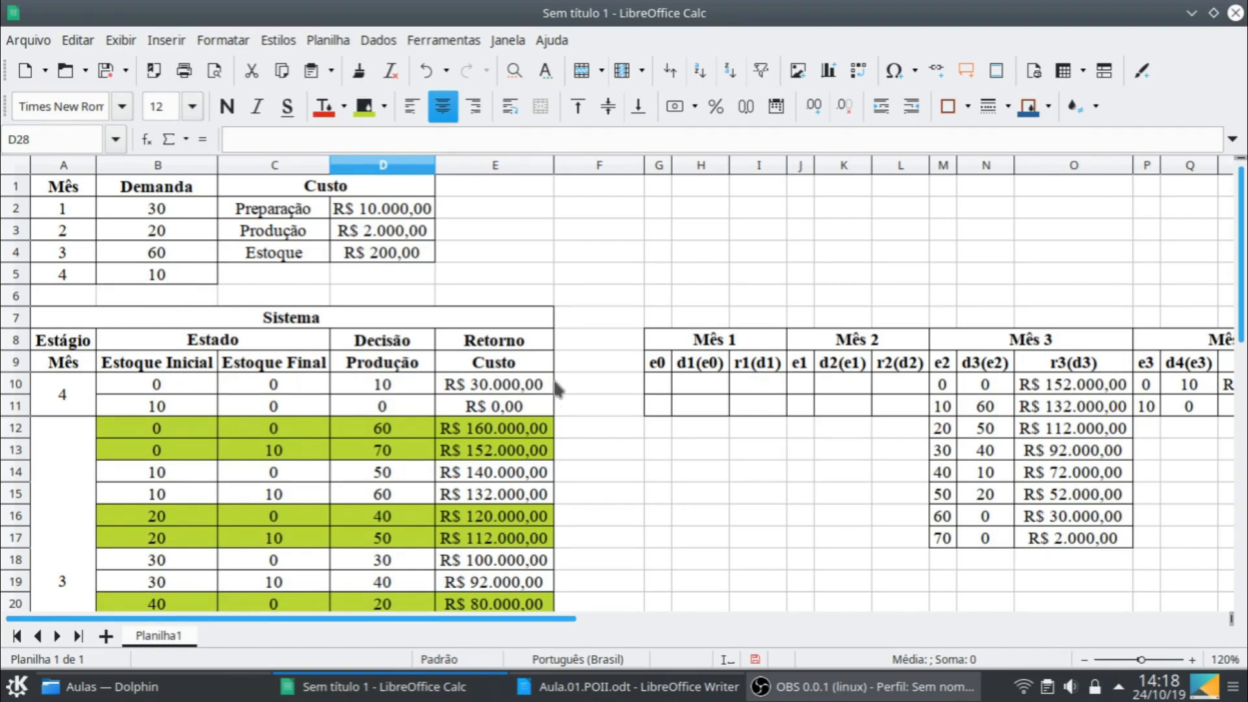
scroll(557, 422, "down", 3)
scroll(588, 465, "down", 1)
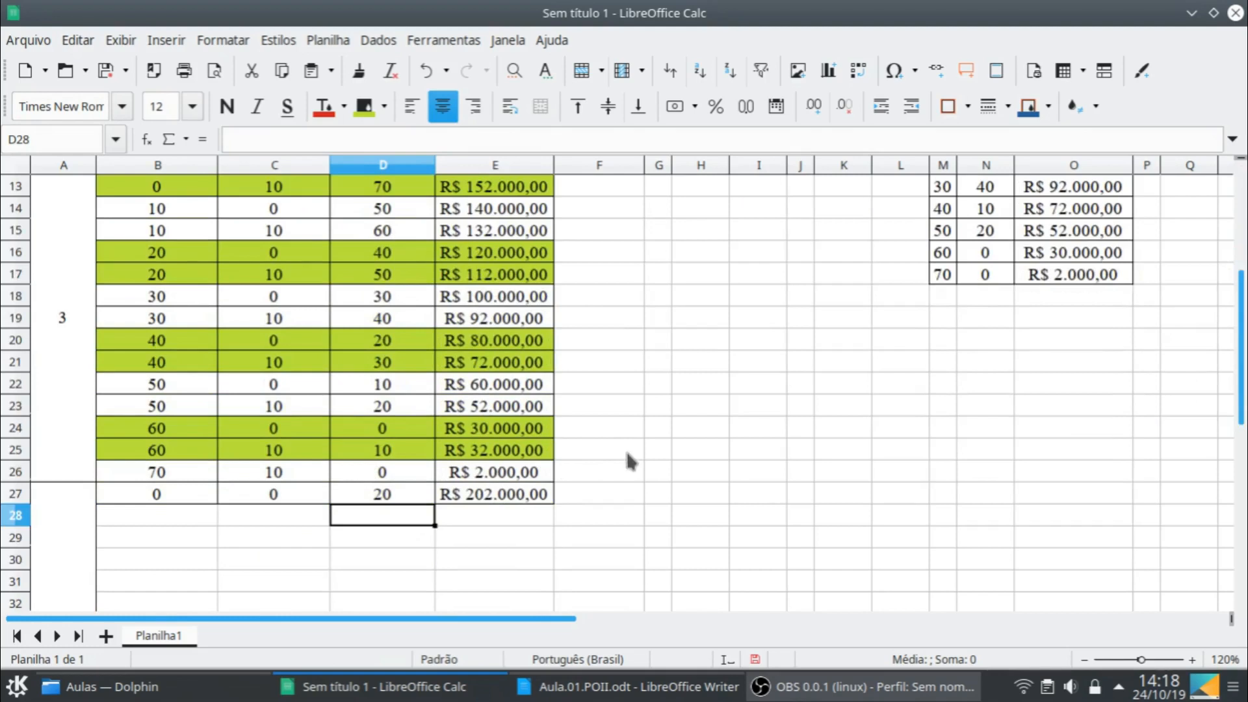
left_click(205, 500)
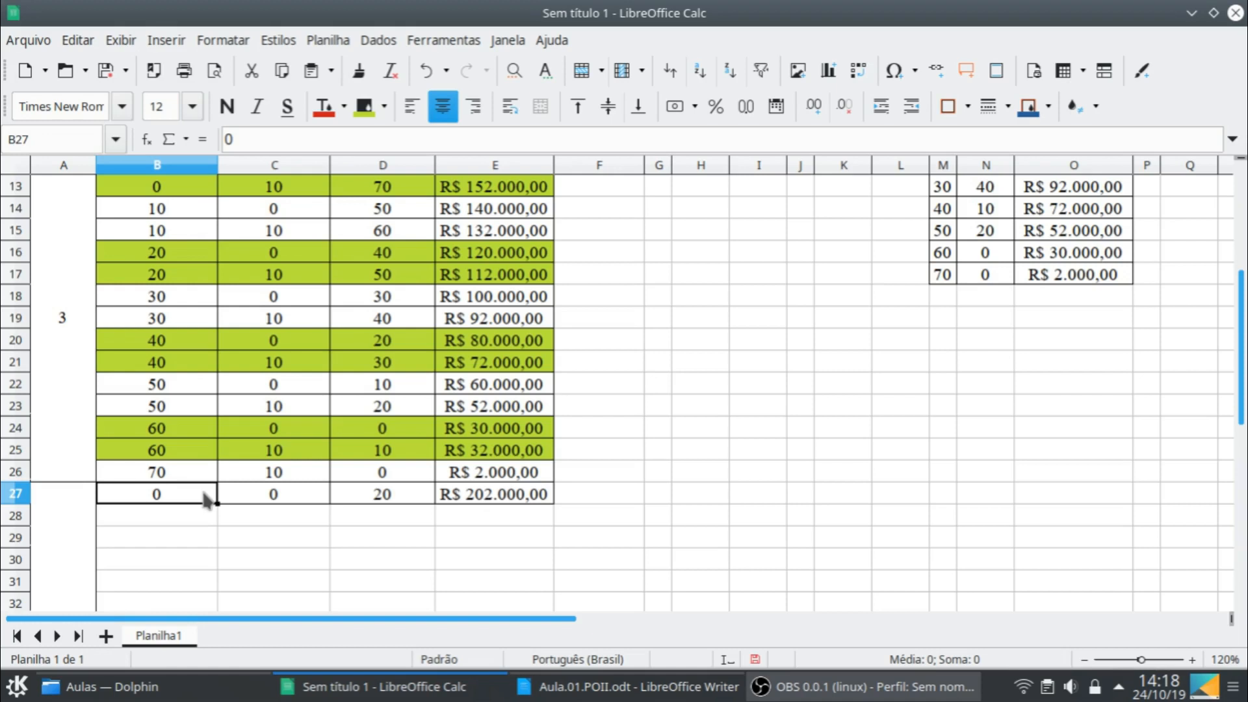
scroll(329, 371, "up", 4)
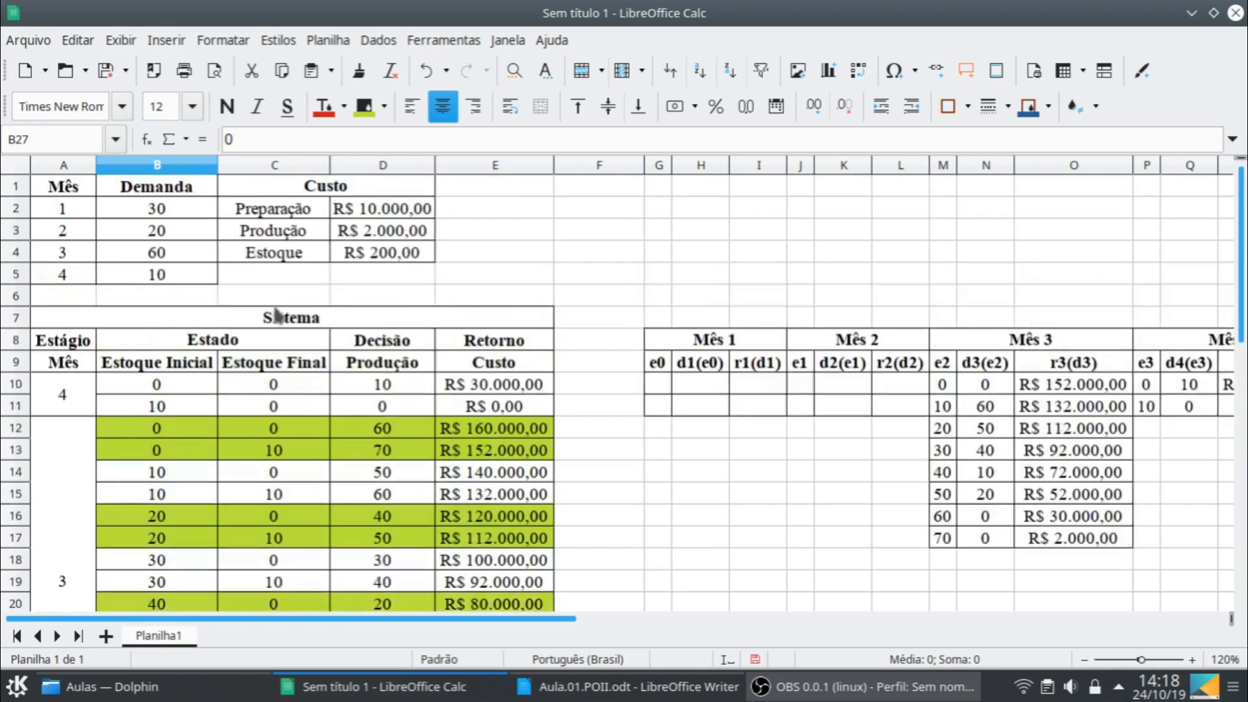
left_click_drag(171, 229, 179, 275)
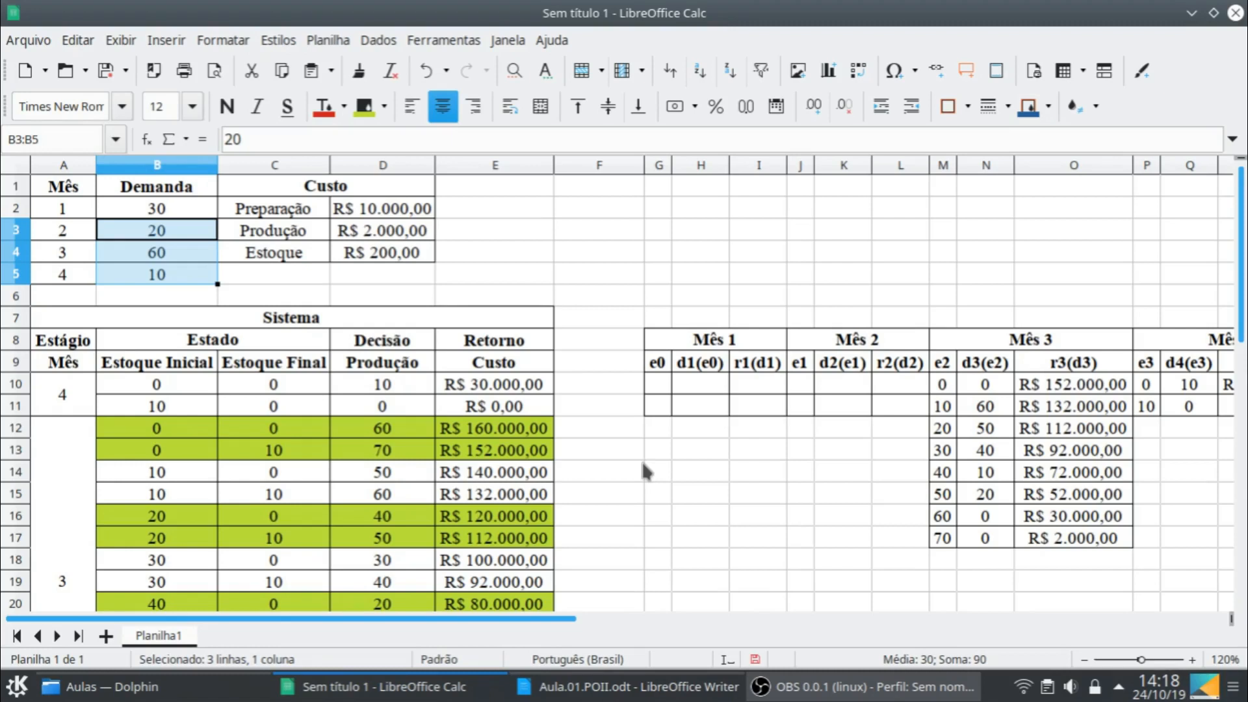
- Correct the Mês 3 decisions, entering 70 in N10 for e2 = 0 and 30 in N14 for e2 = 40
scroll(813, 390, "down", 2)
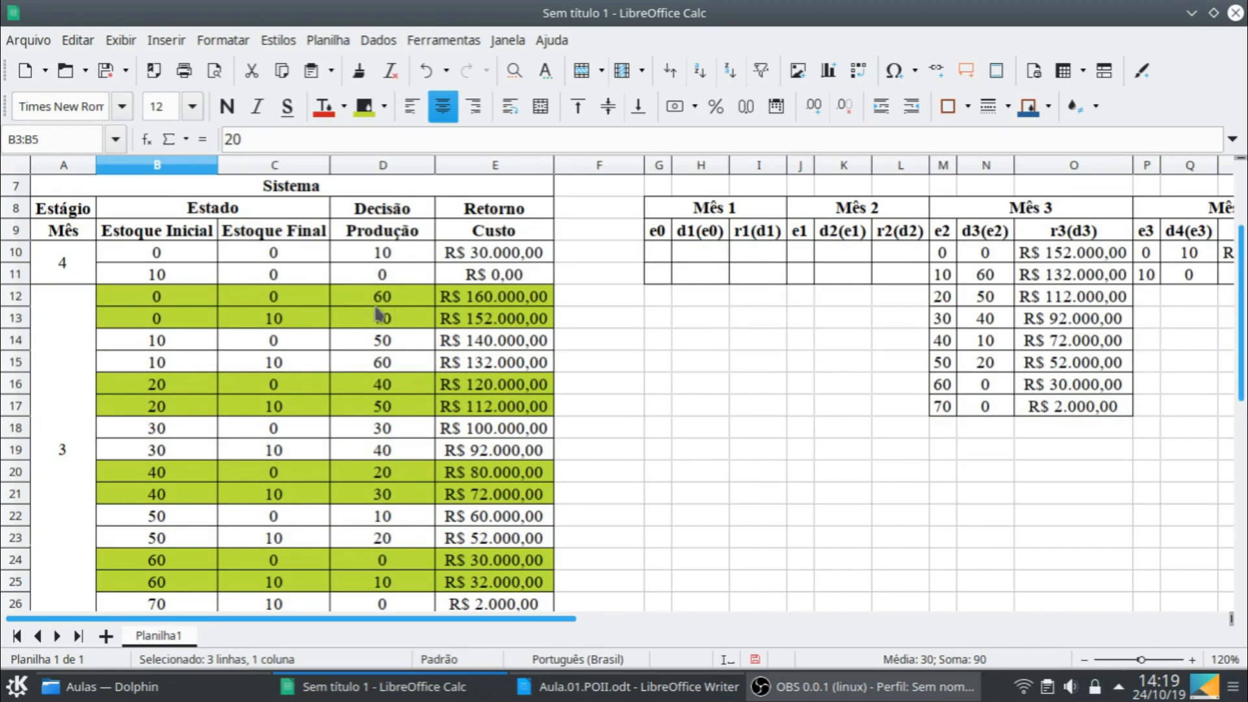
left_click(987, 255)
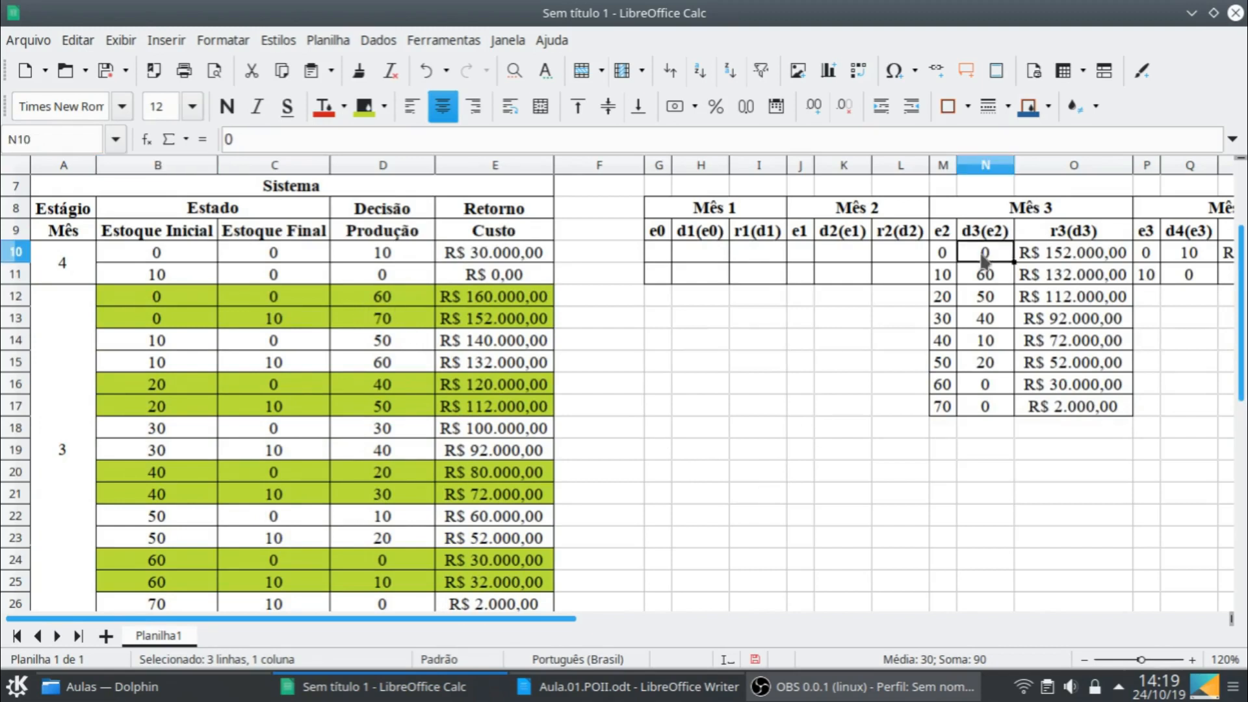
type("70")
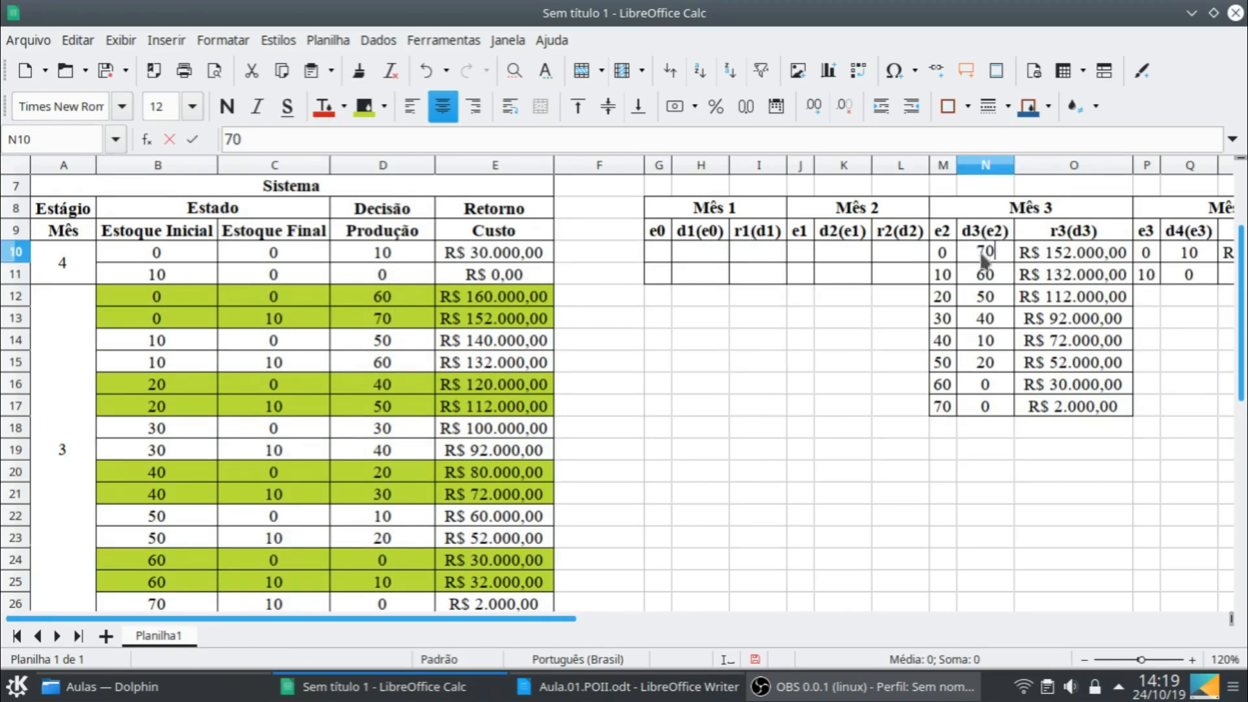
key("Return")
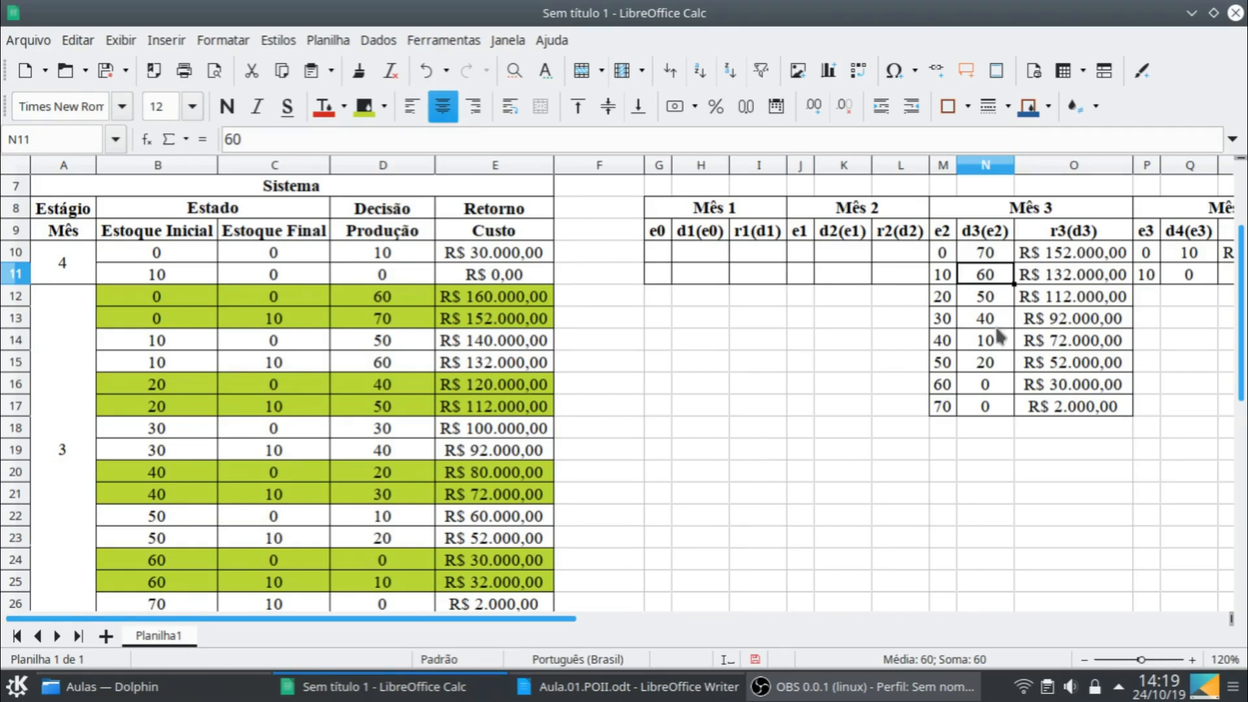
scroll(510, 592, "down", 1)
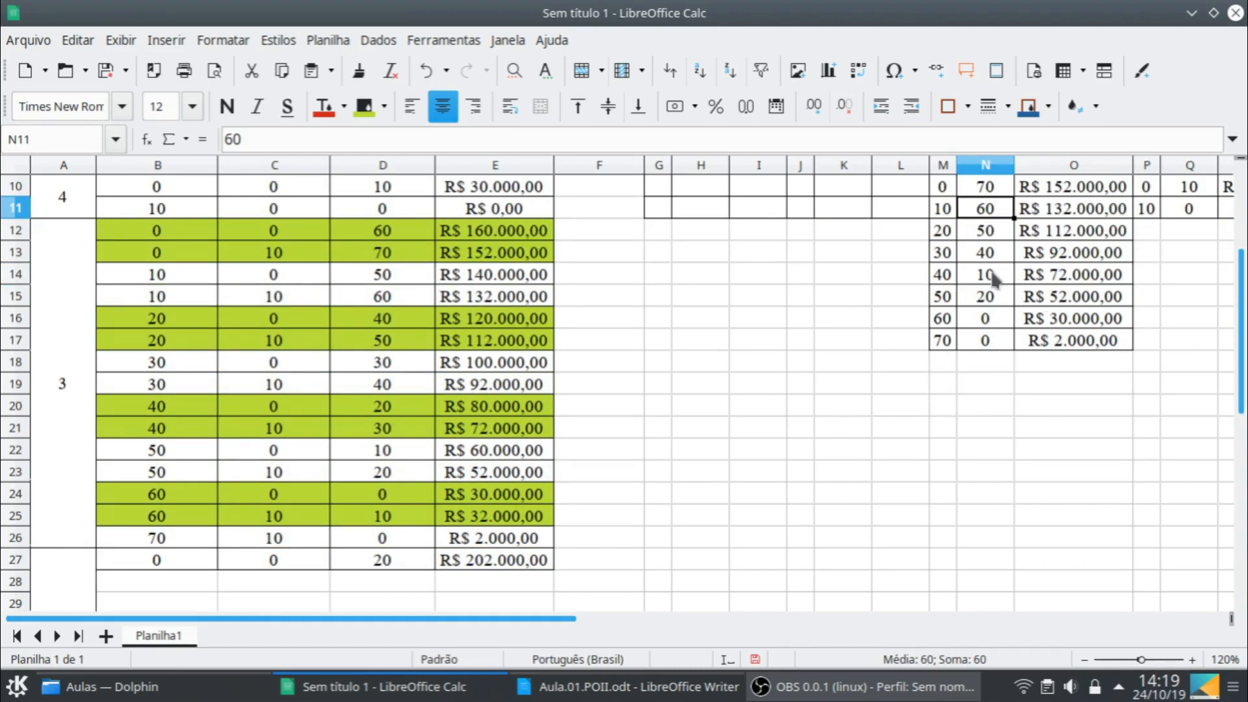
left_click(991, 276)
type("30")
key("Return")
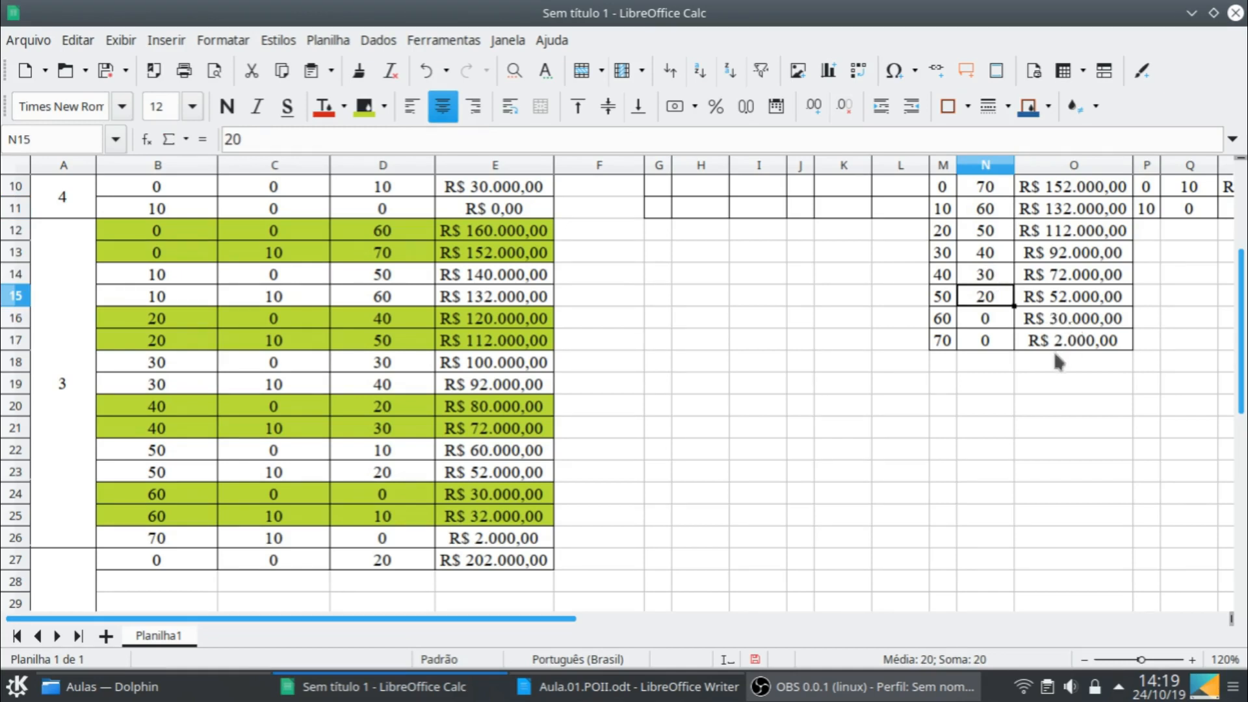
- Fill the first stage 2 row, B27:E27, down into row 28
scroll(834, 432, "down", 1)
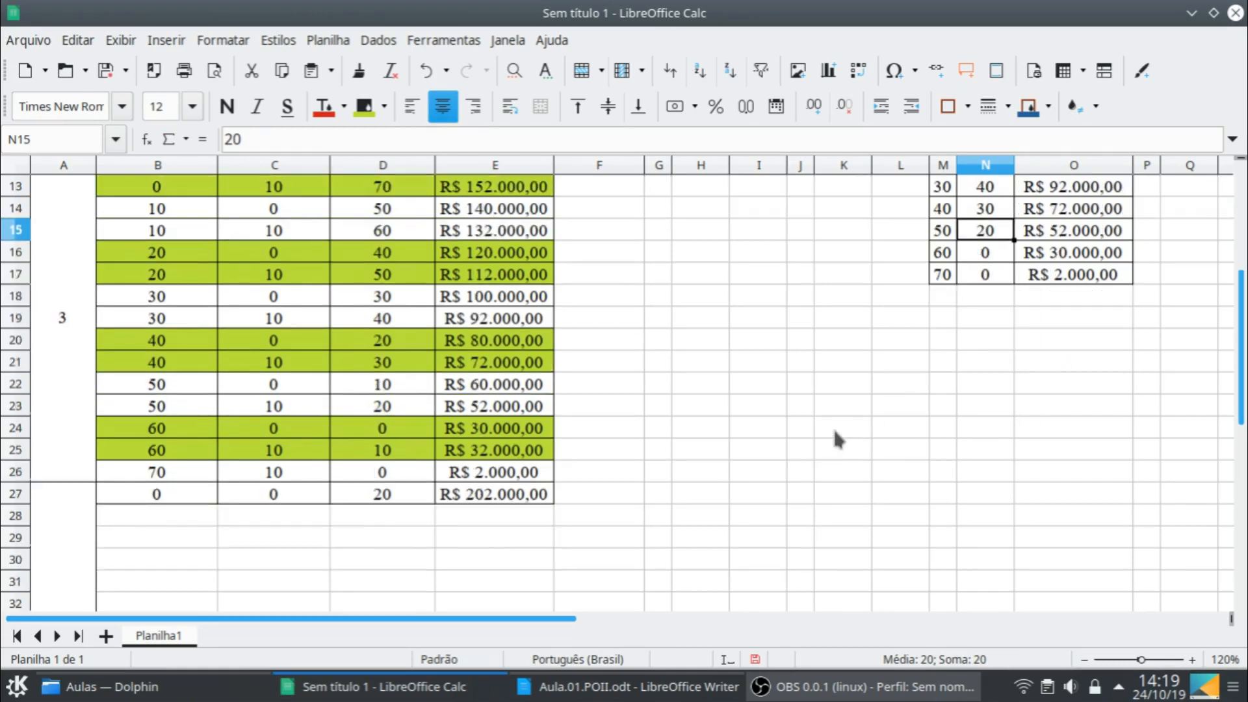
scroll(839, 426, "up", 3)
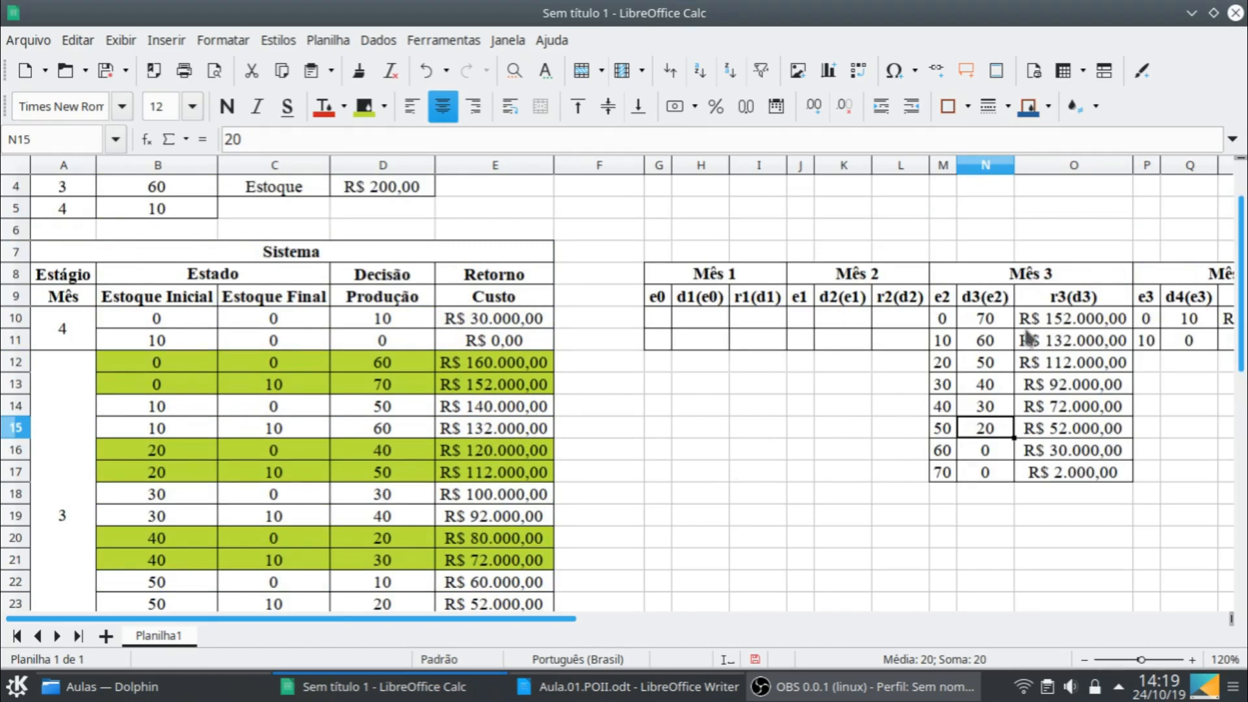
scroll(585, 500, "down", 3)
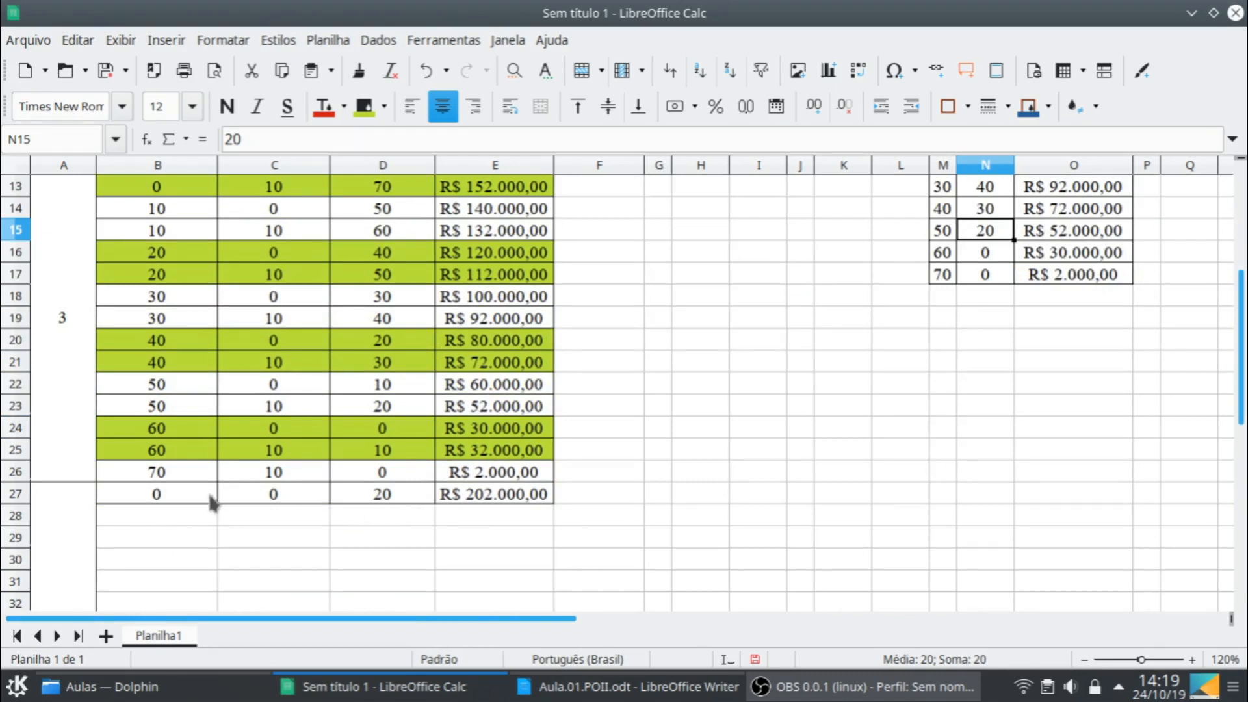
left_click(212, 500)
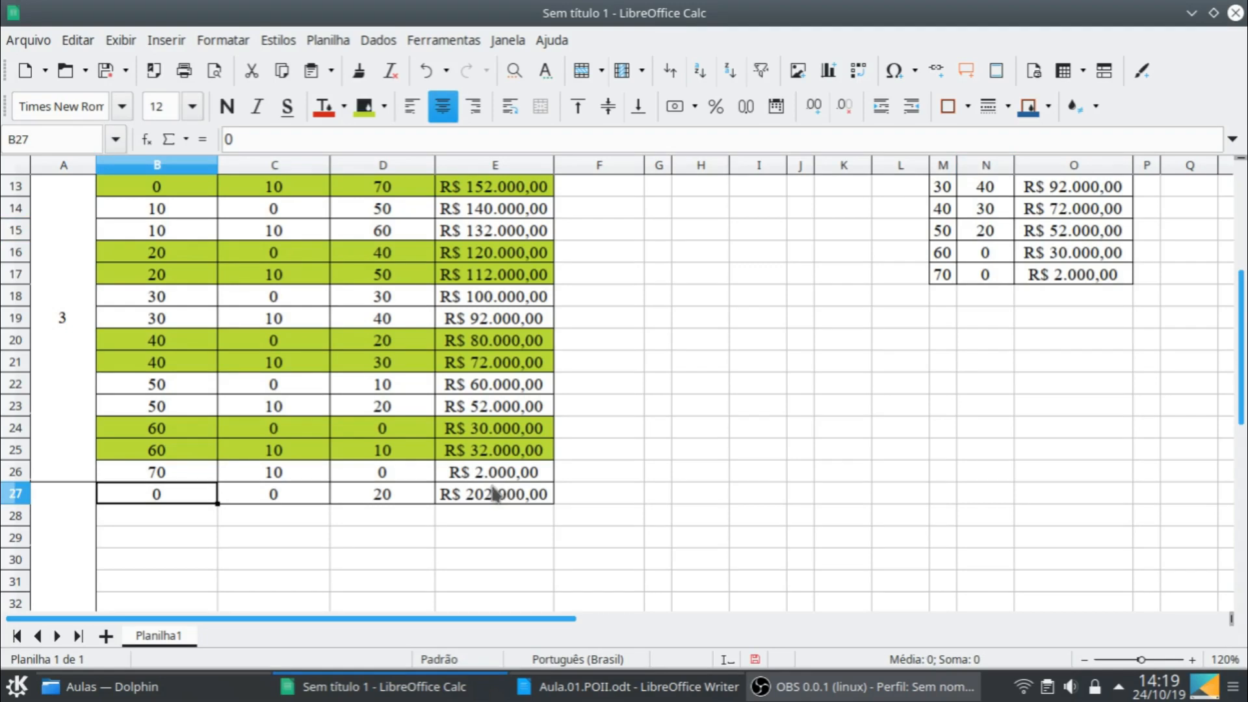
left_click(533, 500, "shift")
left_click_drag(555, 504, 554, 521)
left_click(413, 520)
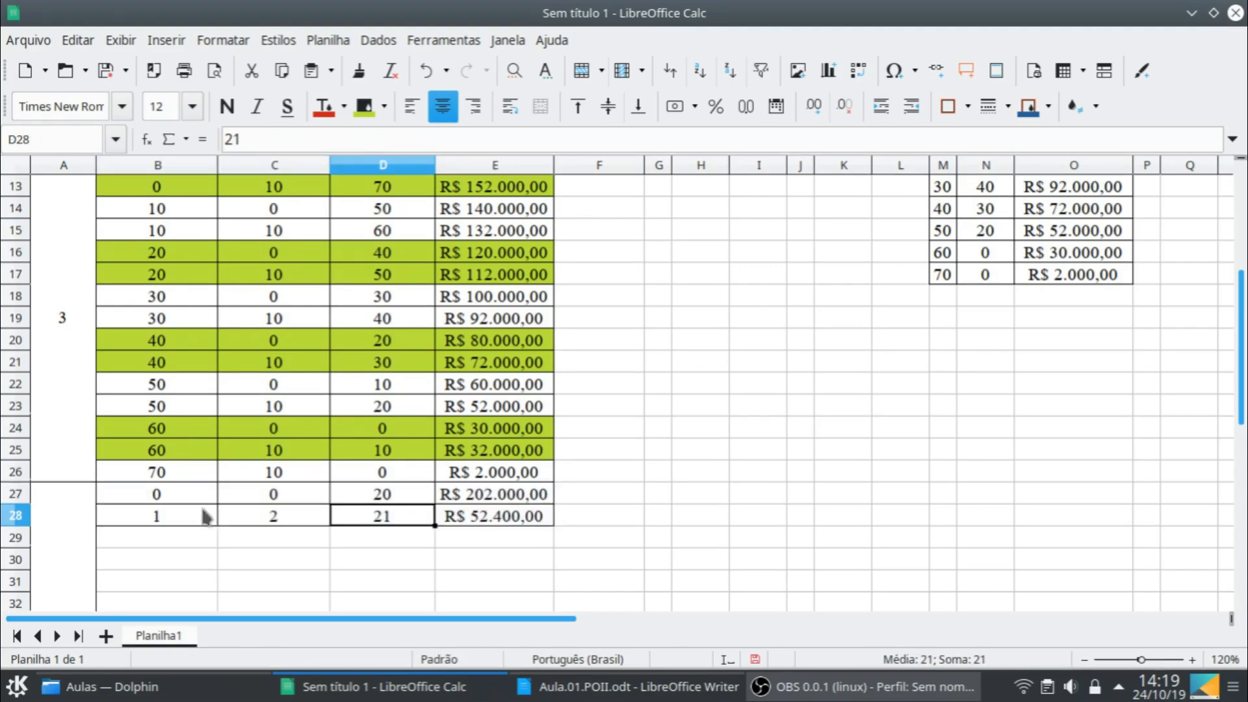
- Set up row 28 with formulas: =B27 in B28 to repeat the initial stock and =D27+10 in D28 to raise production
left_click(179, 519)
type("=")
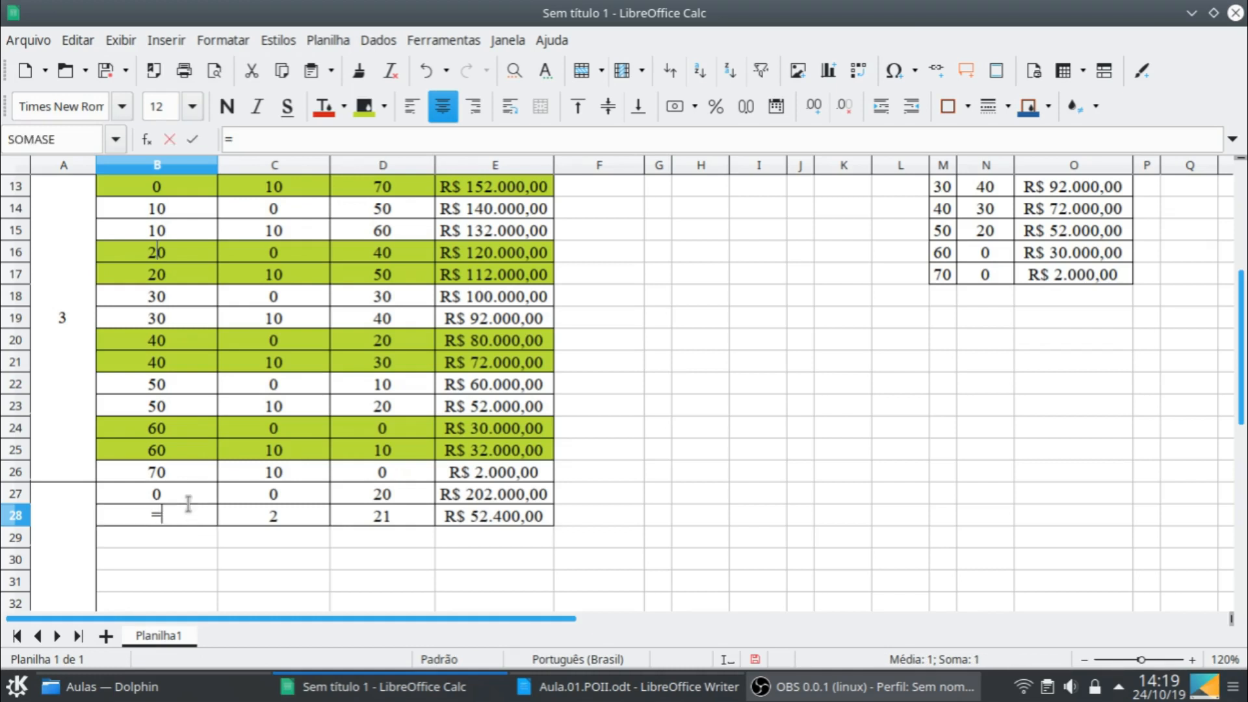
left_click(197, 494)
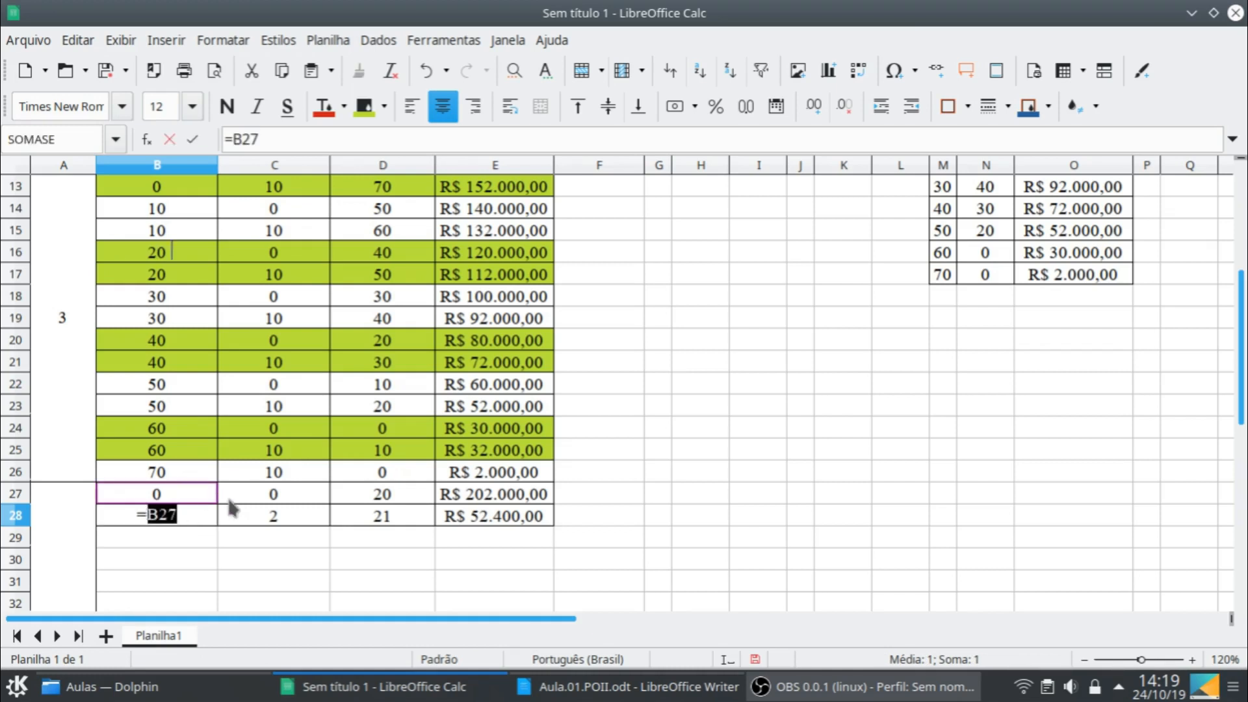
key("Return")
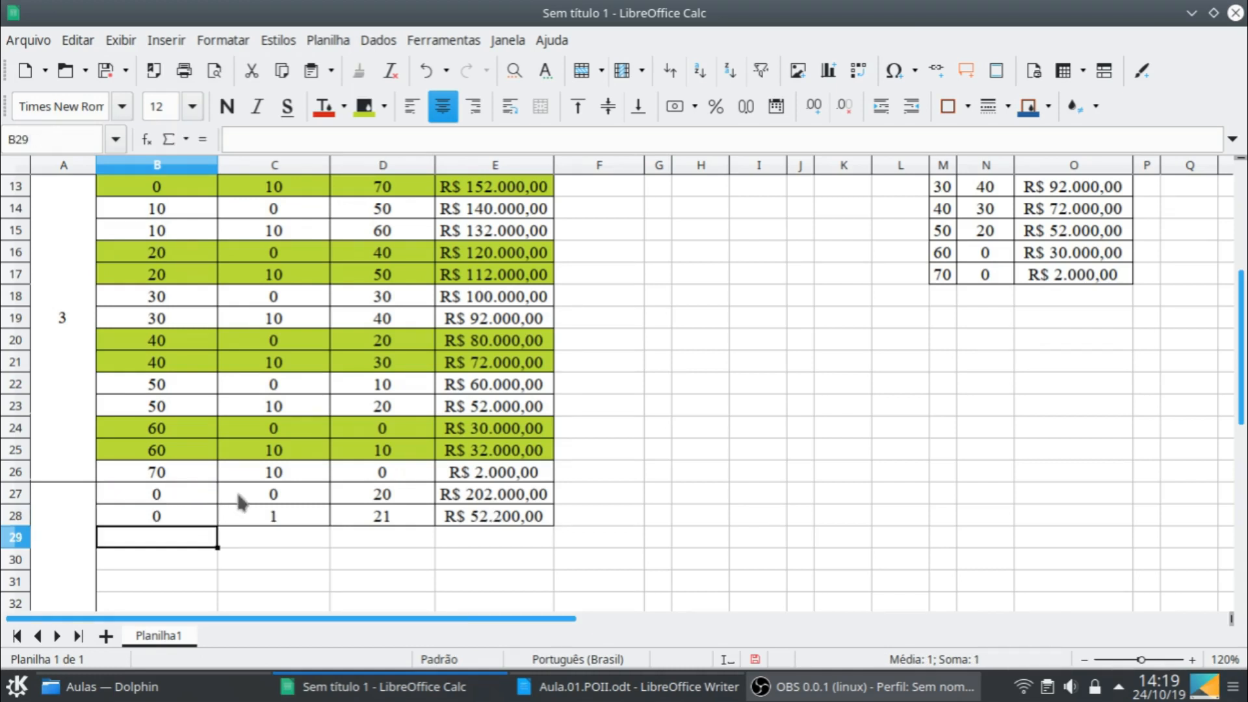
left_click(369, 523)
type("=")
left_click(402, 496)
type("+10")
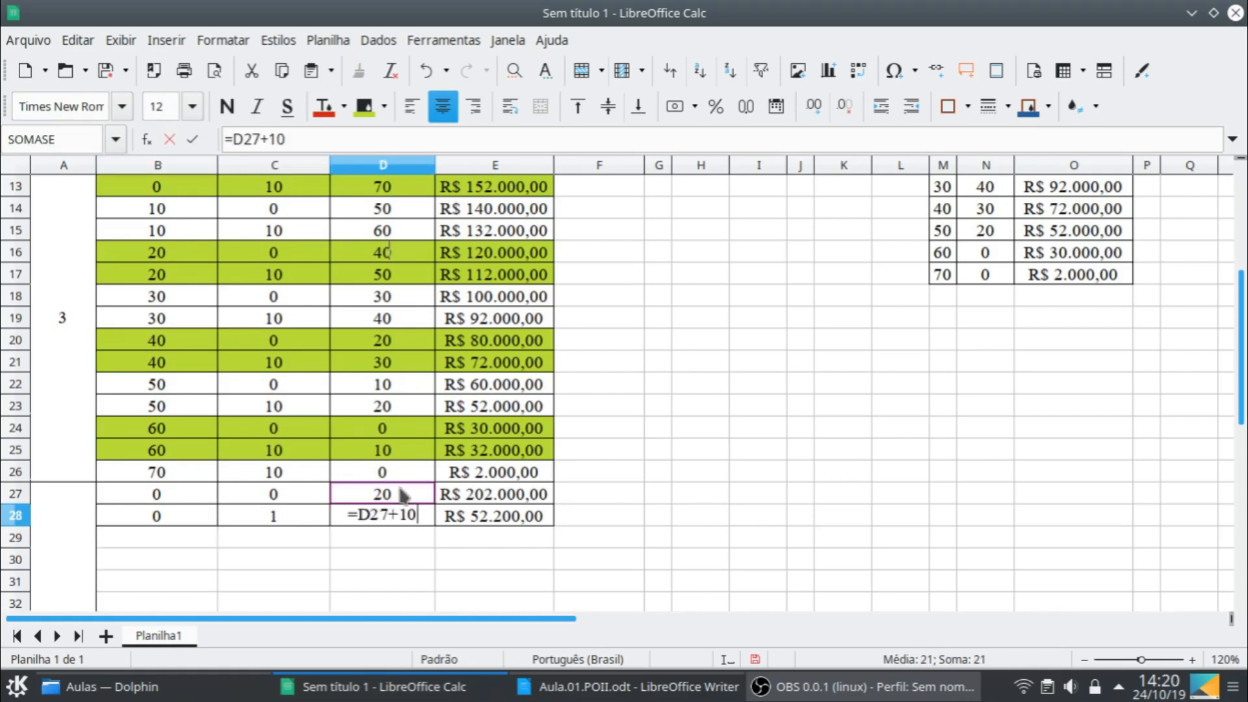
key("Return")
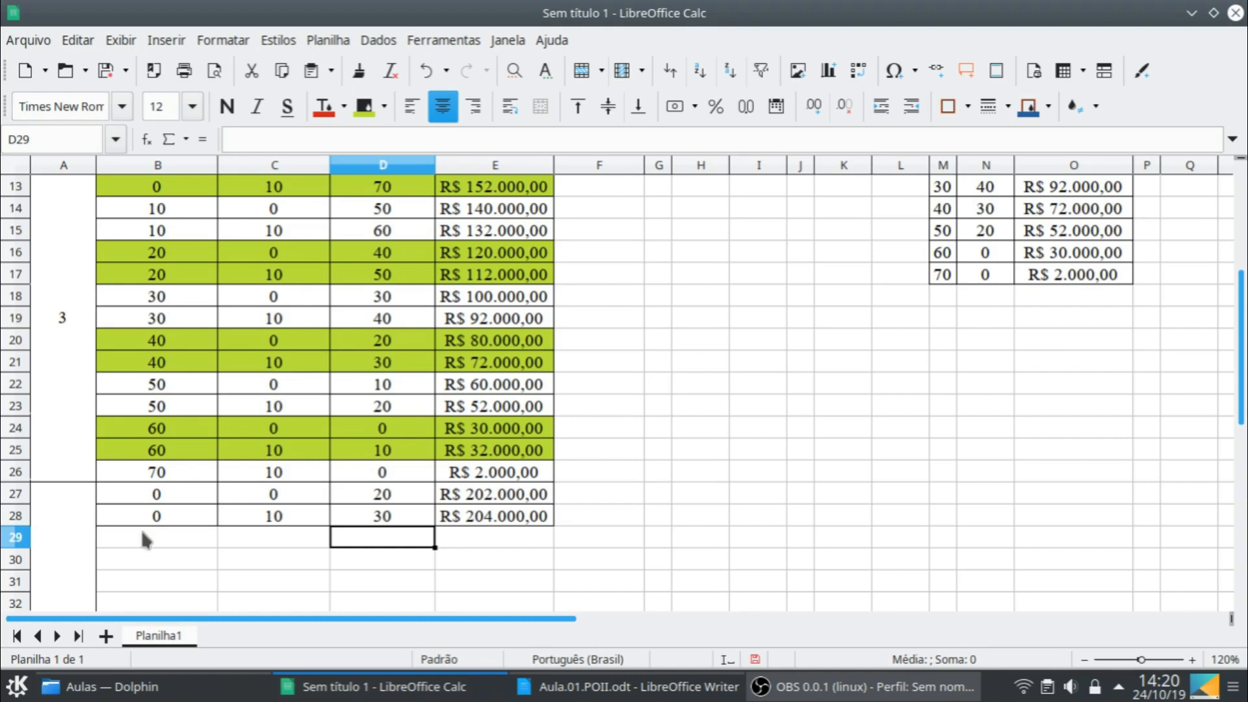
- Fill B28:E28 down to row 35 and clear the surplus row B35:E35 with final stock 80
left_click(160, 517)
left_click(532, 524, "shift")
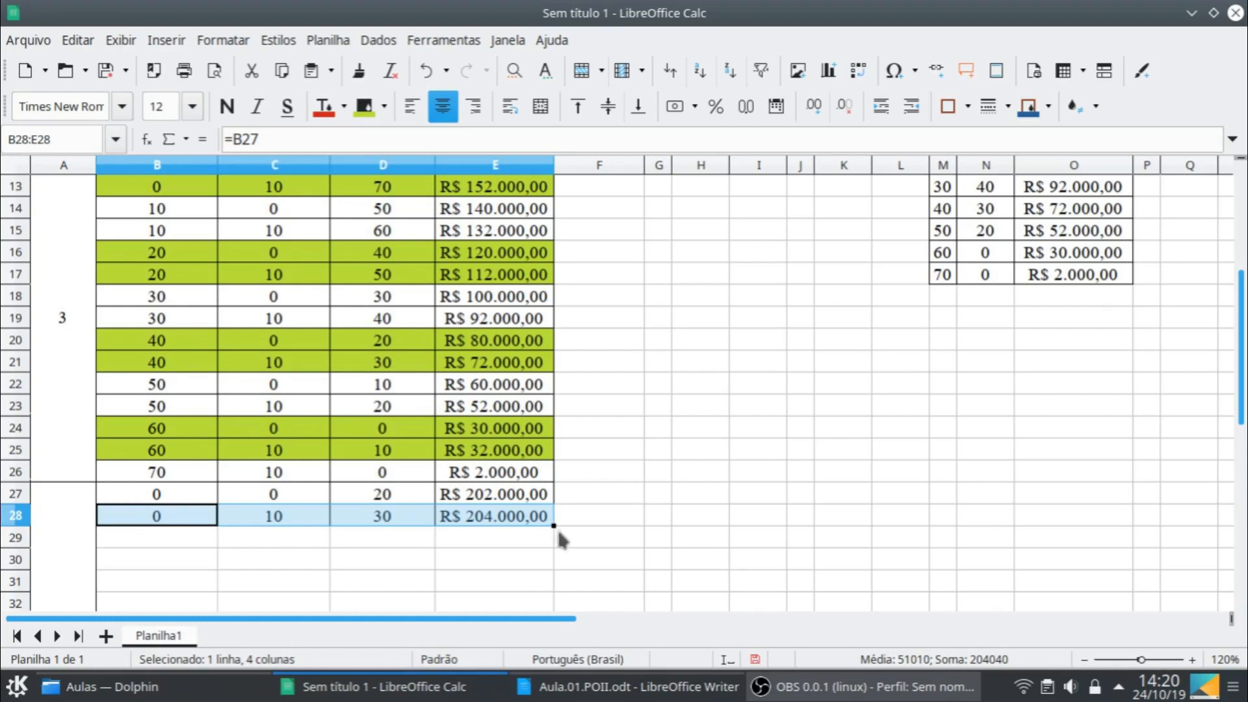
left_click_drag(553, 527, 553, 575)
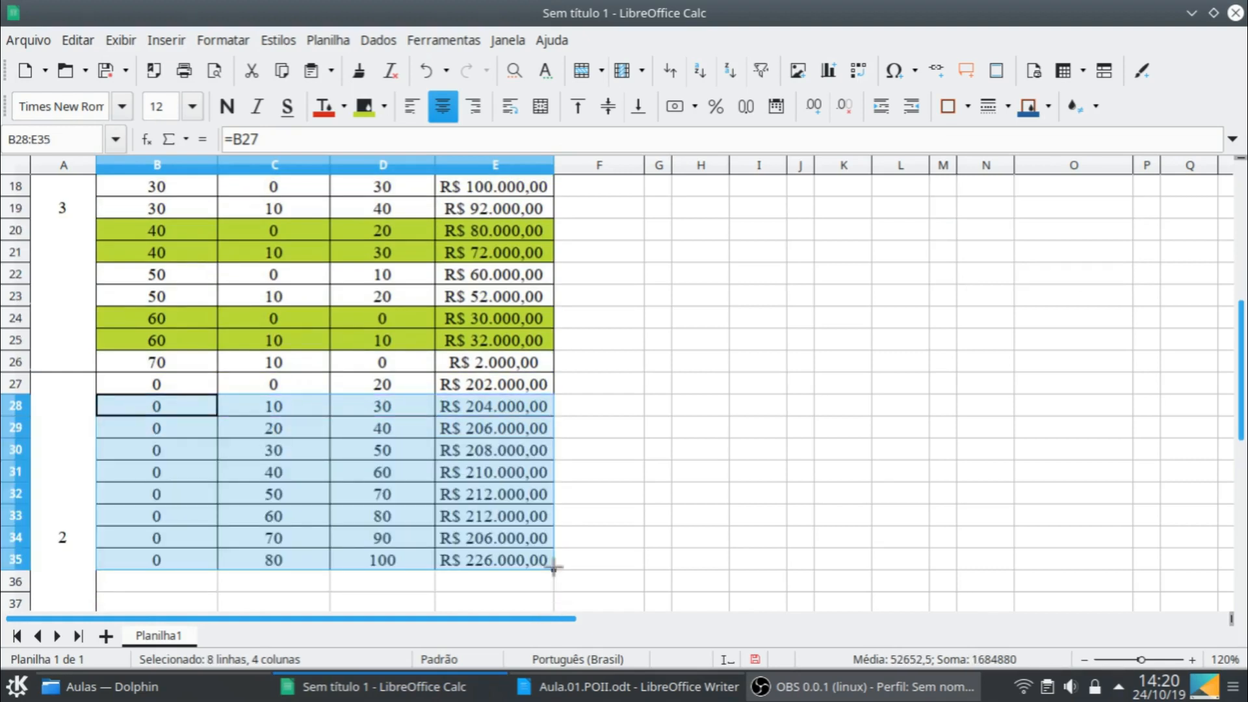
left_click(192, 560)
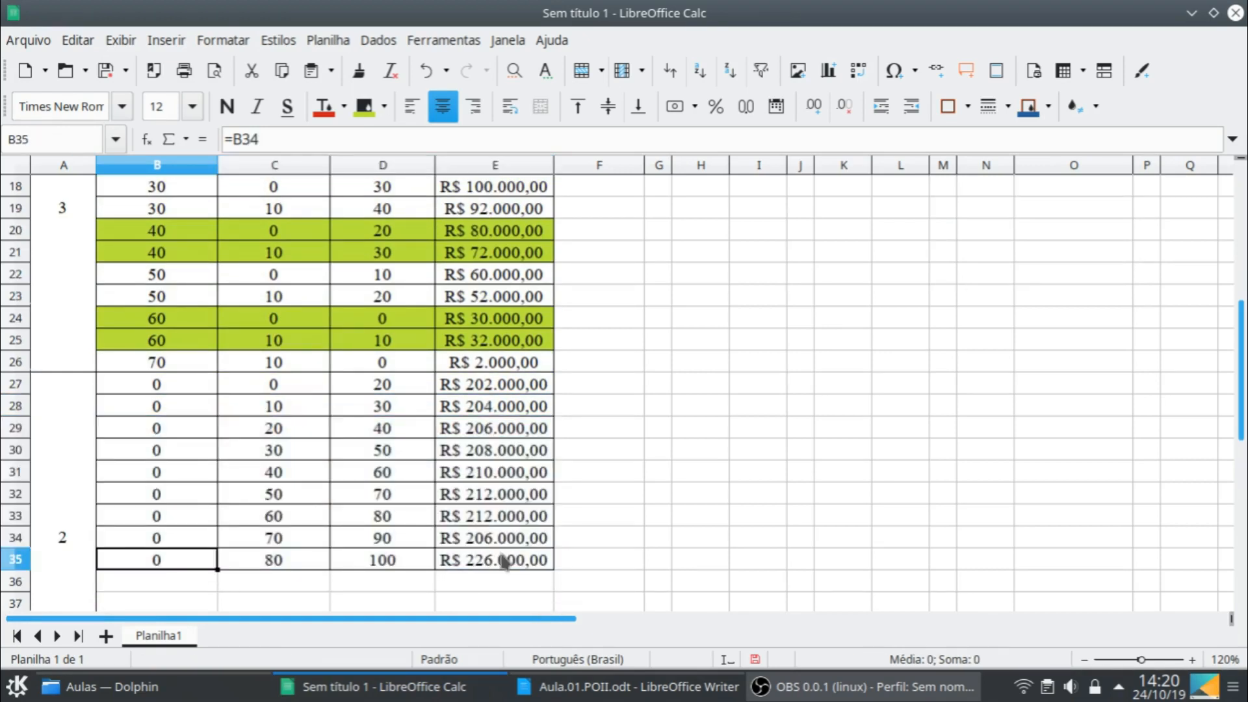
left_click(501, 558, "shift")
key("Delete")
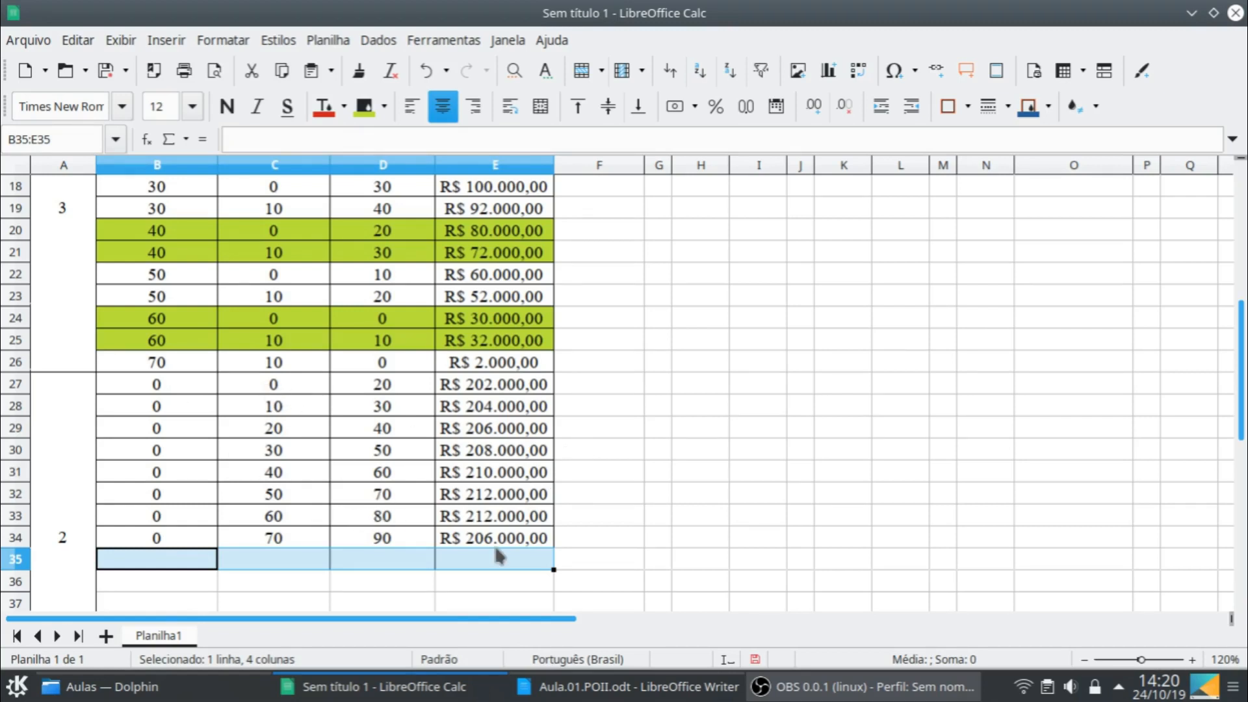
- Copy the zero-initial-stock block B27:E34 and paste it starting at B35
left_click(182, 387)
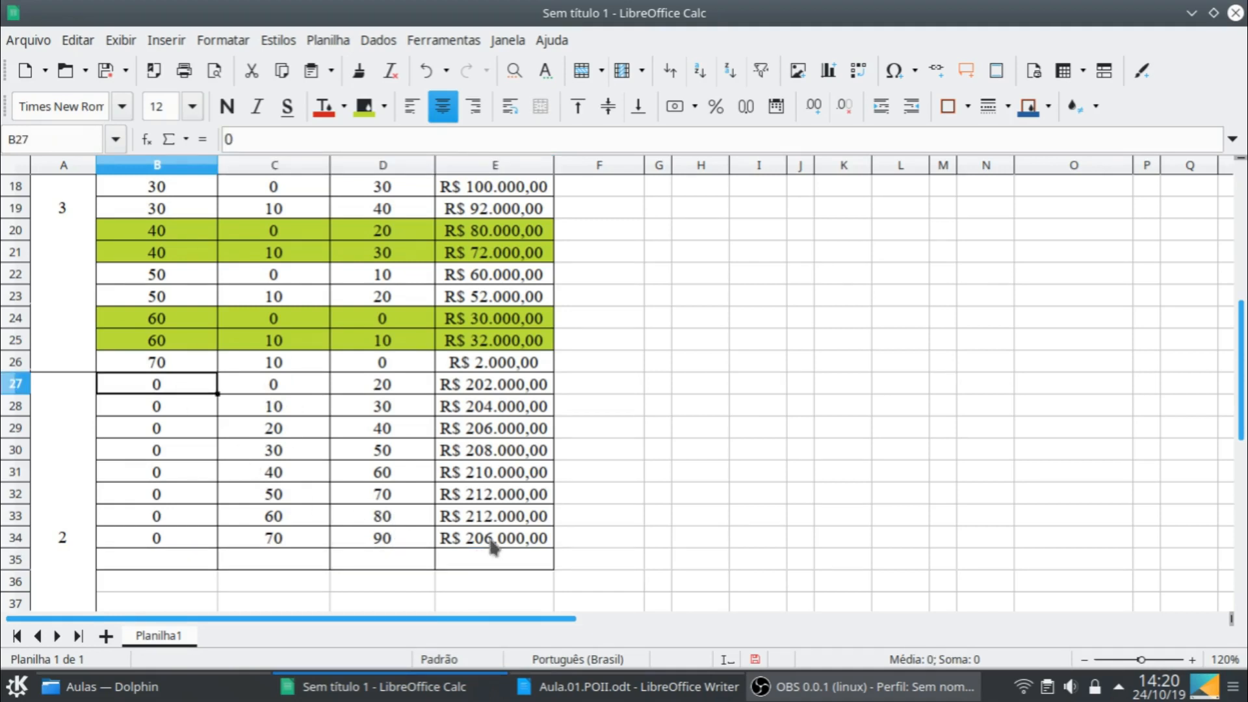
left_click(494, 546, "shift")
key("ctrl+c")
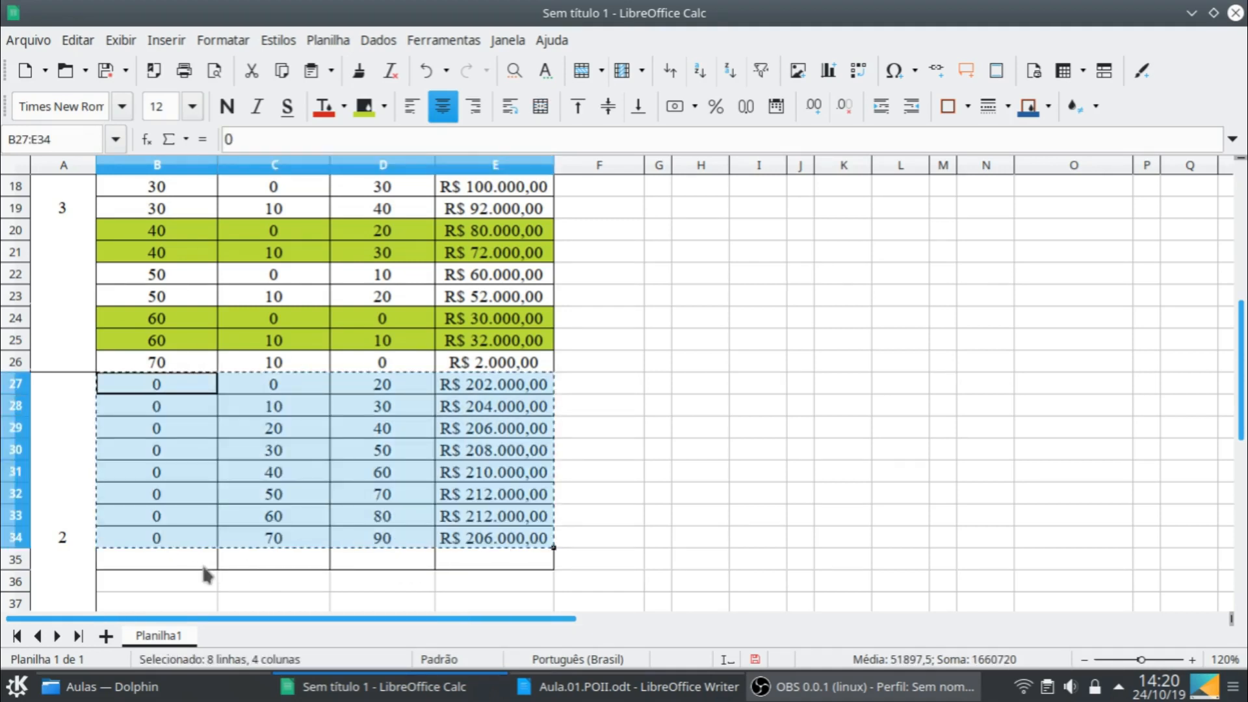
left_click(204, 567)
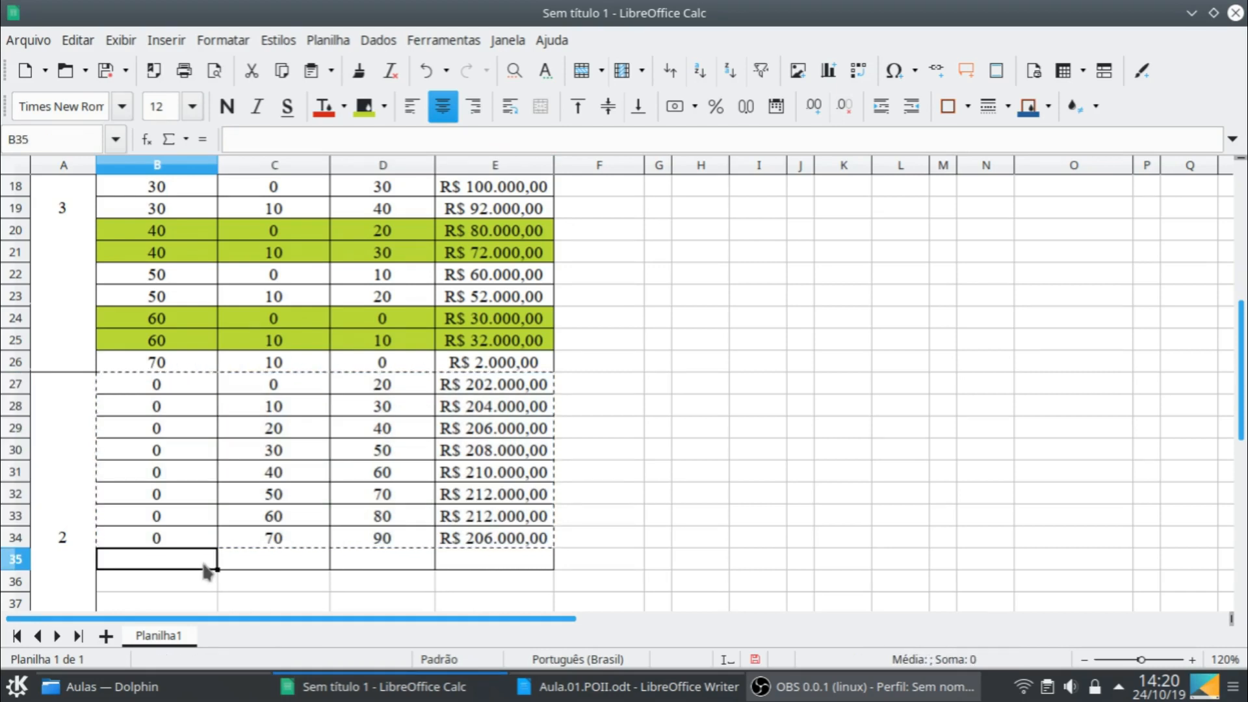
key("ctrl+v")
- Set the pasted block's first row to an initial stock of 10 in B35 and a production of 10 in D35
scroll(449, 455, "down", 1)
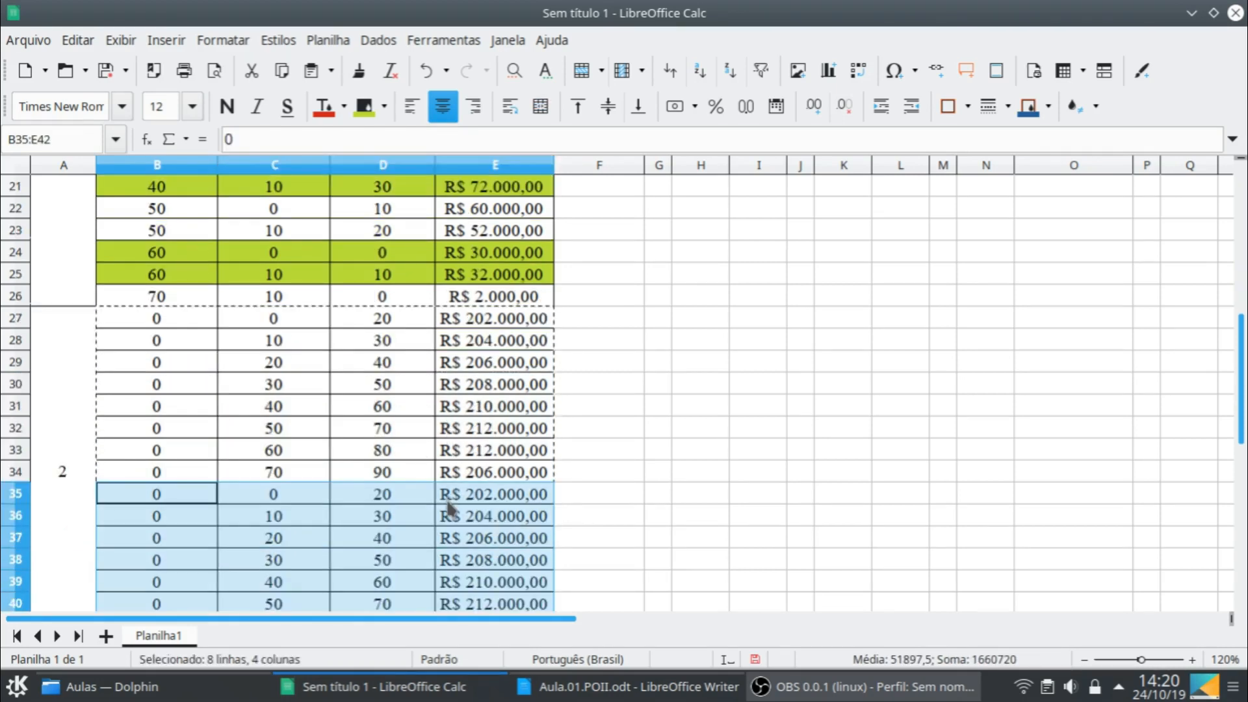
scroll(448, 507, "down", 1)
left_click(173, 431)
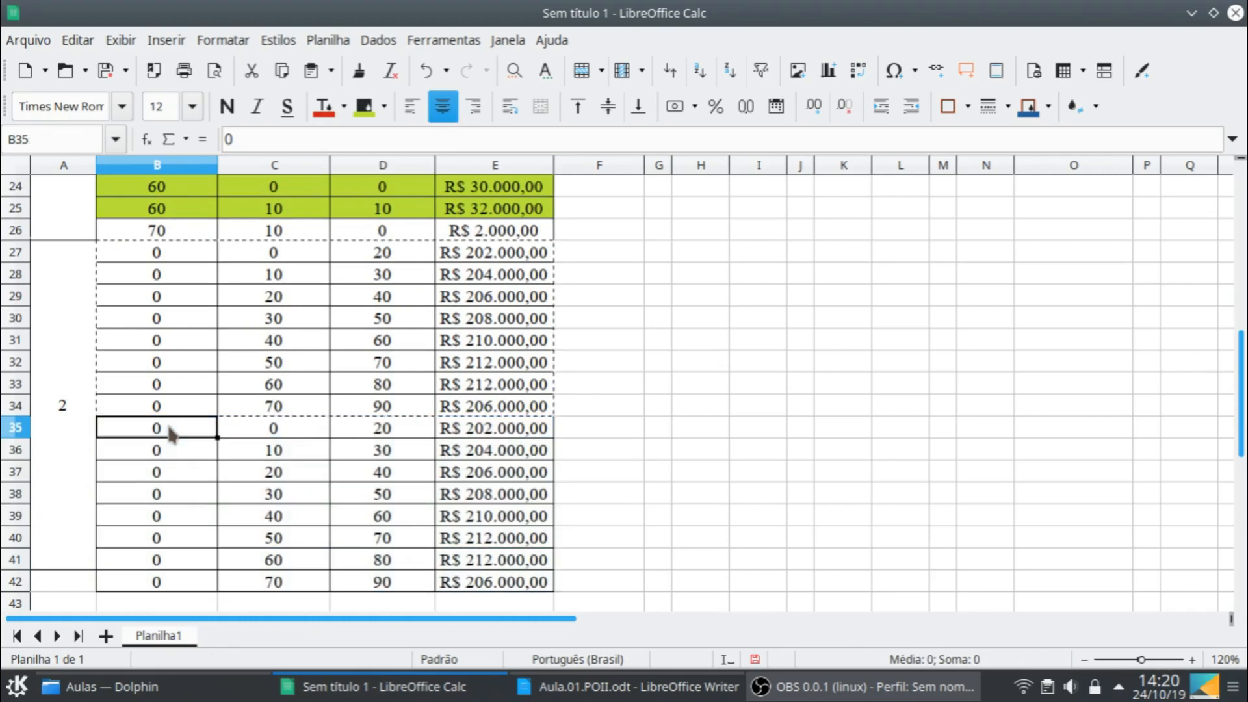
type("10")
key("Tab")
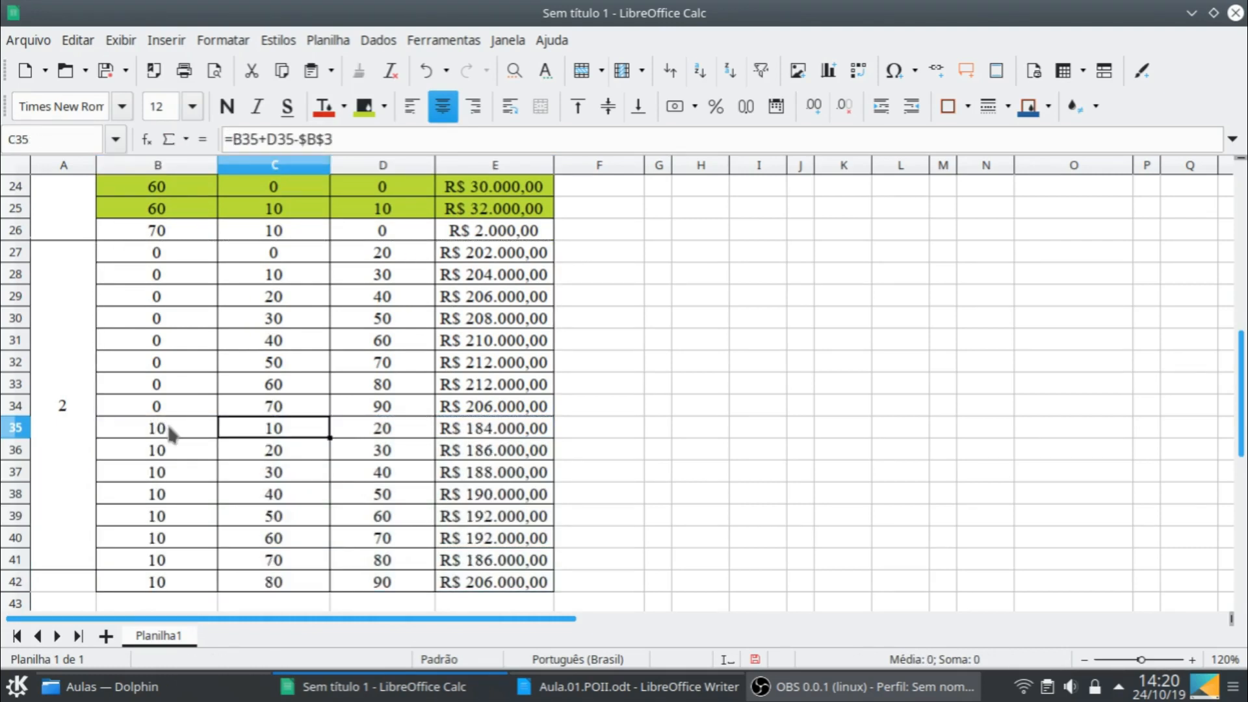
key("Tab")
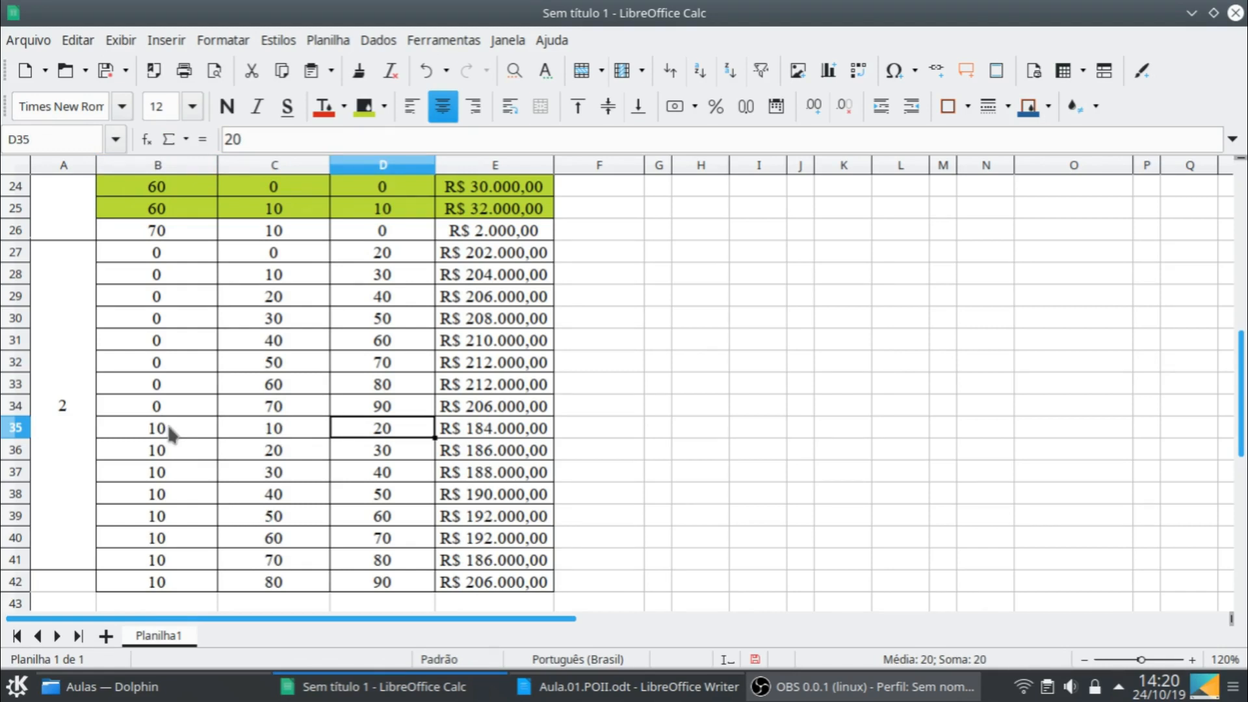
type("10")
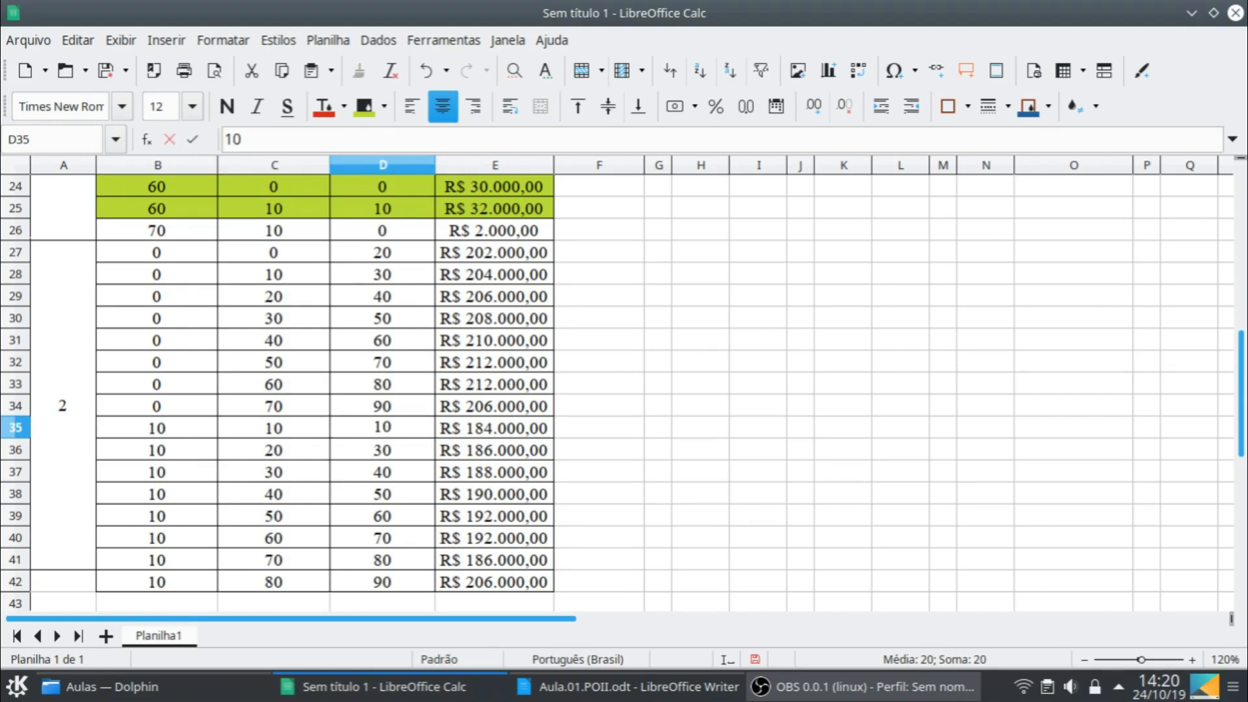
key("Return")
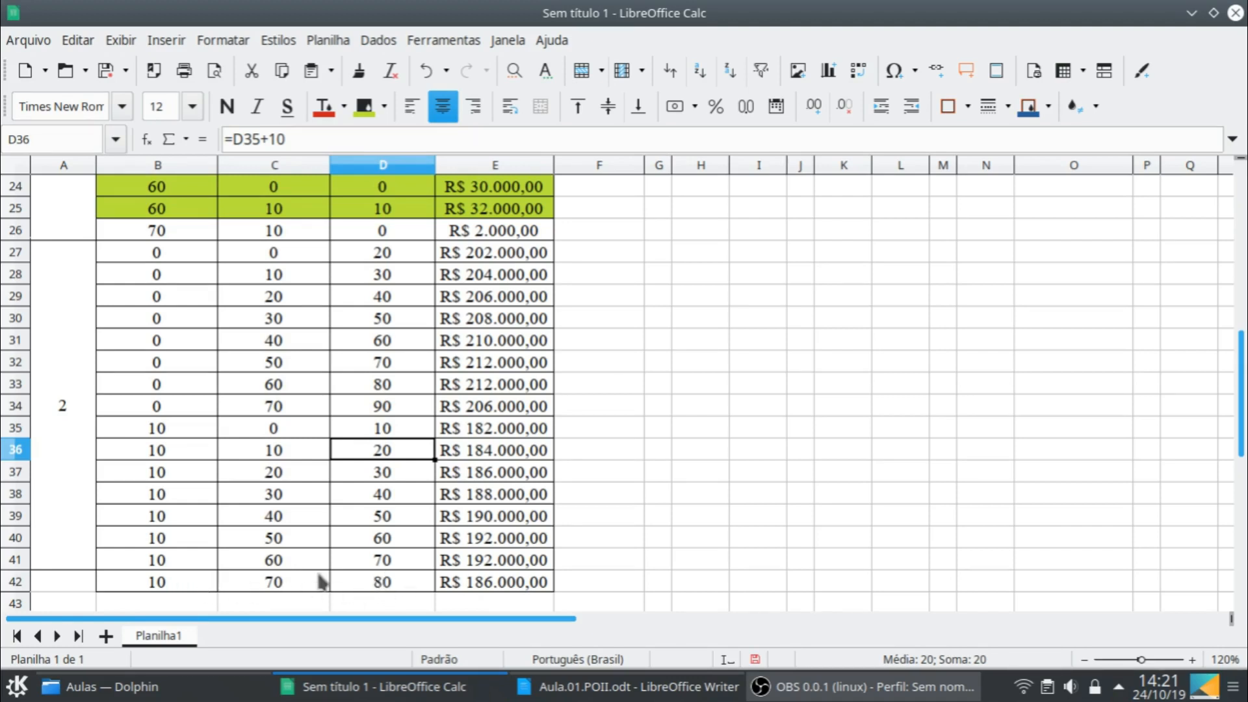
- Copy the block for initial stock 10, B35:E42, and paste it starting at B43
scroll(886, 479, "up", 8)
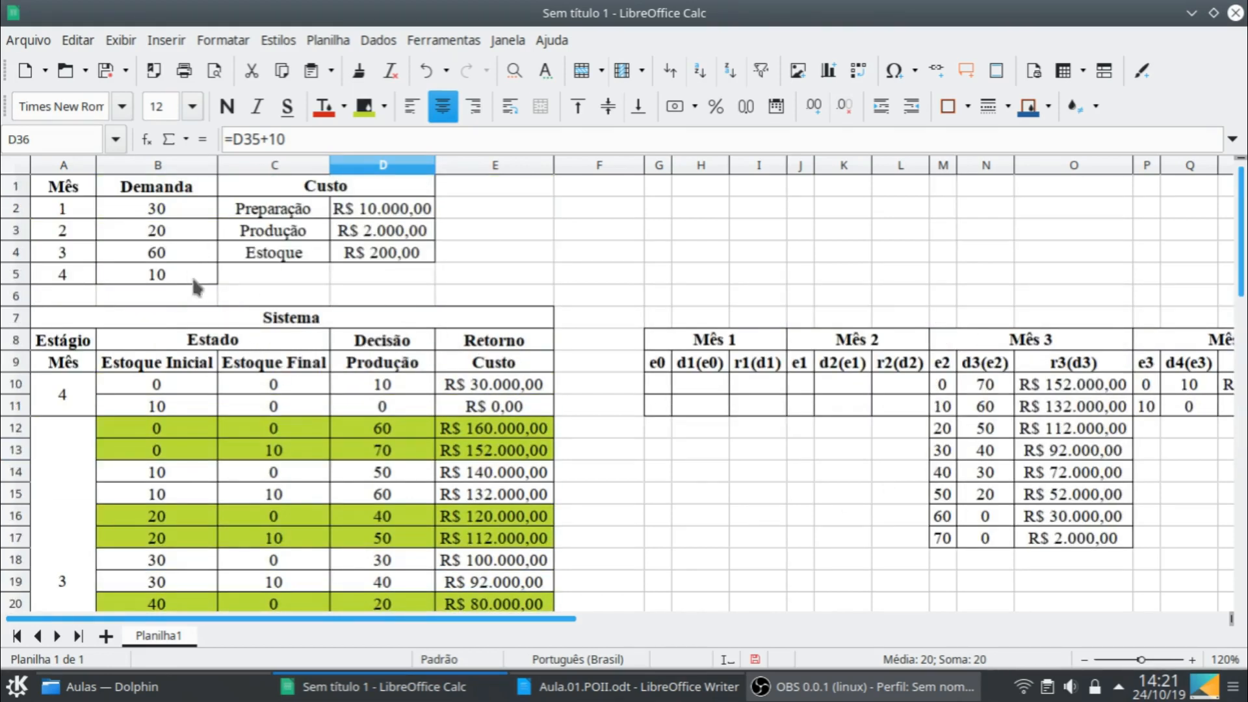
scroll(717, 512, "down", 9)
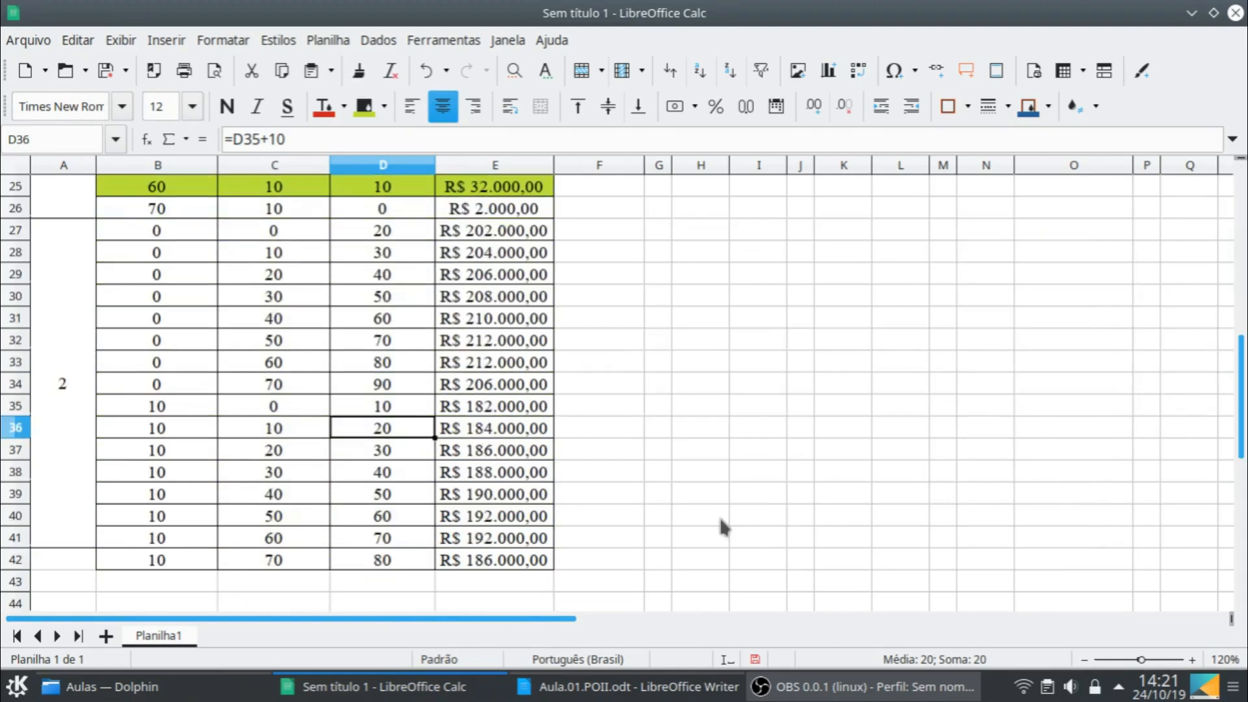
left_click(146, 341)
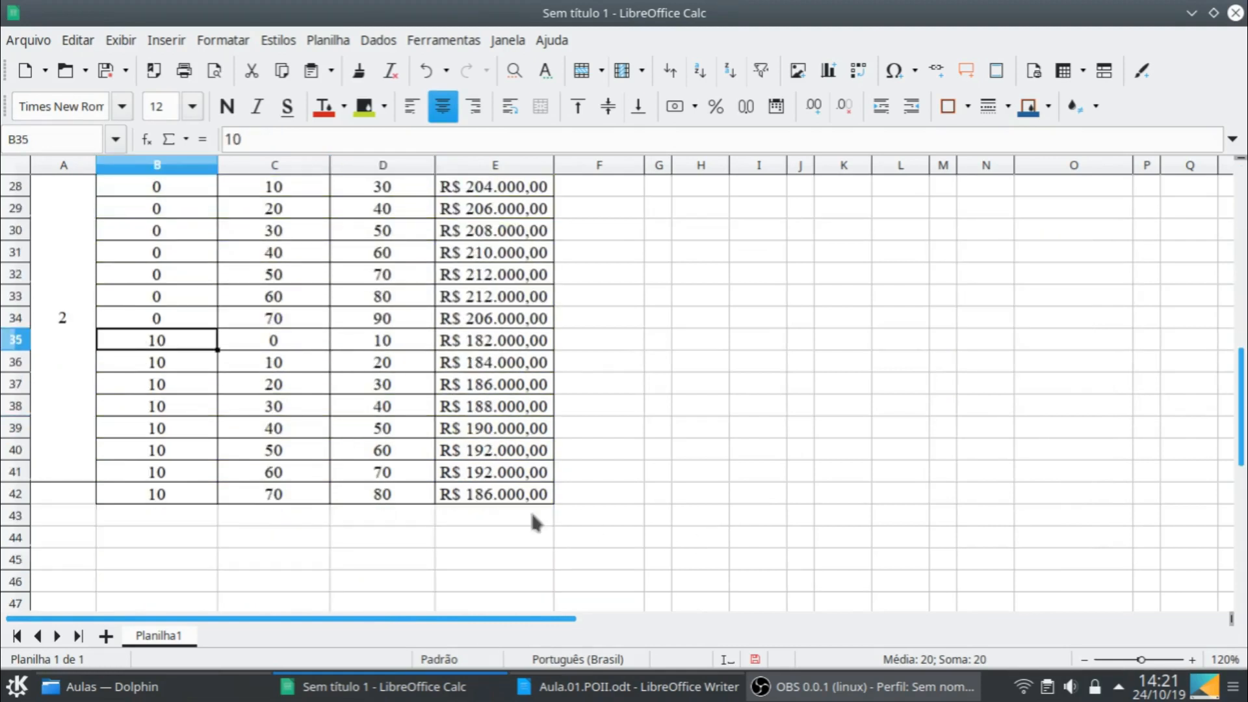
left_click(534, 499, "shift")
key("ctrl+c")
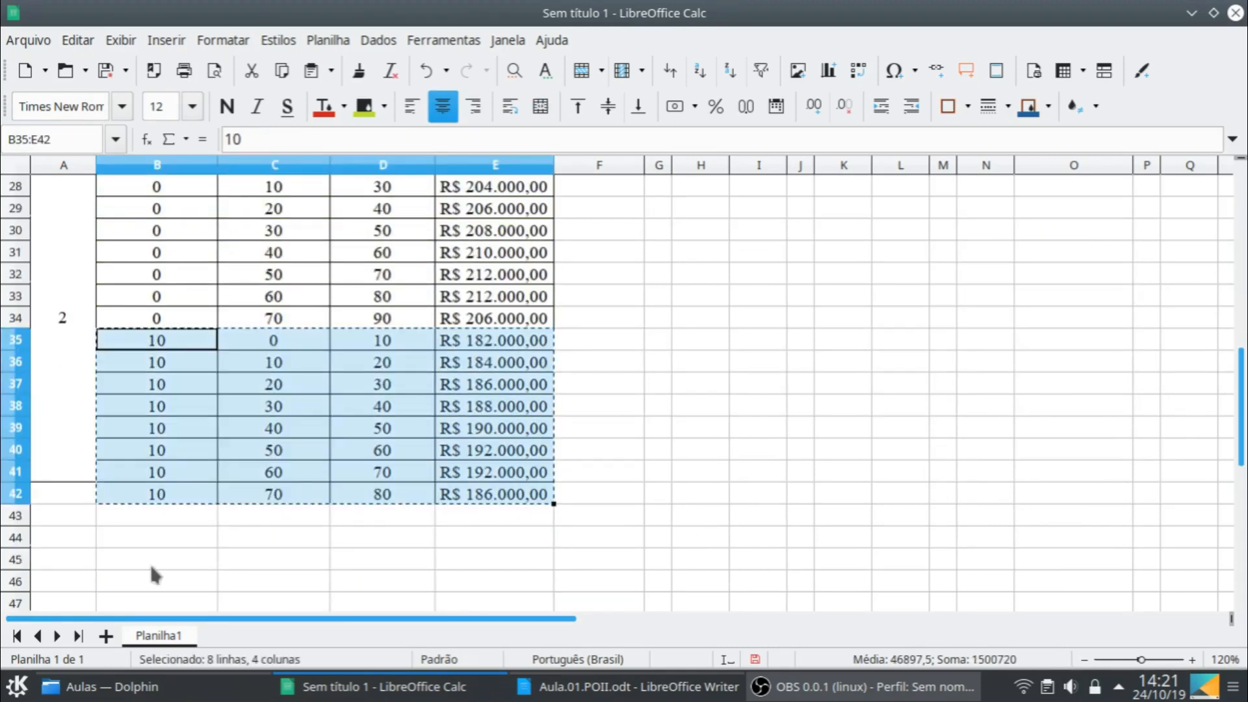
left_click(180, 518)
key("ctrl+v")
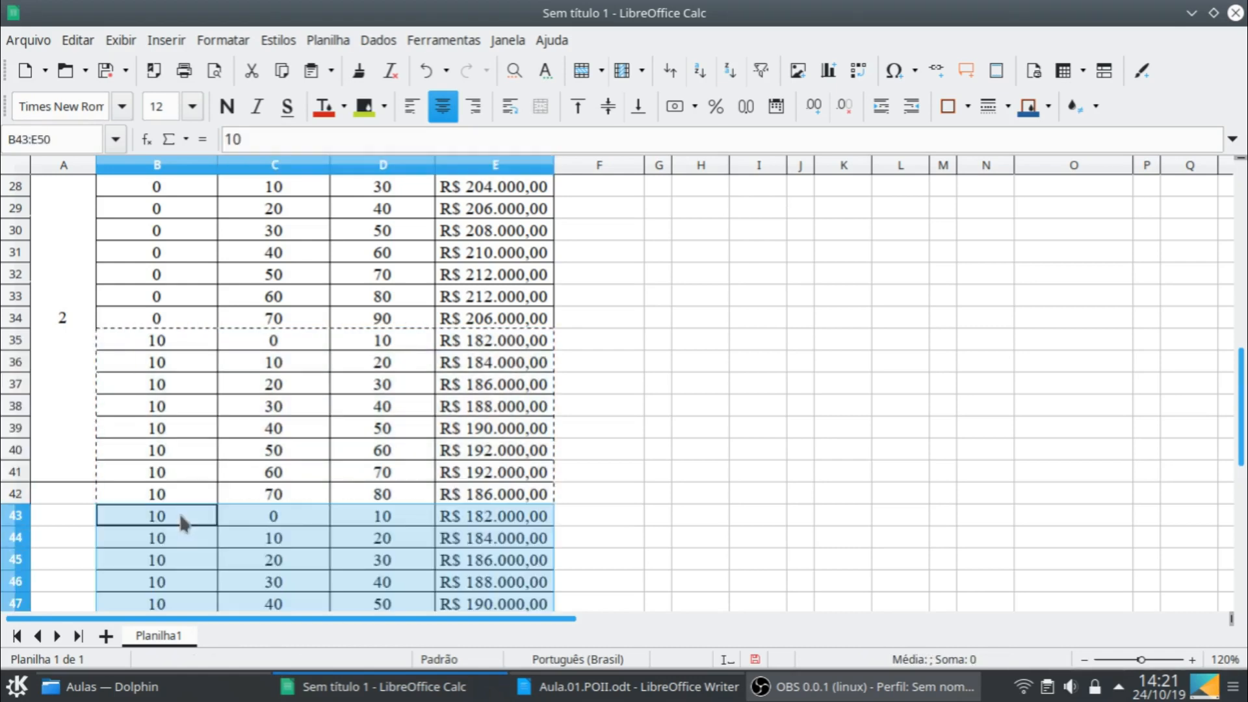
- Set the new block's first row to an initial stock of 20 in B43 and a production of 0 in D43
left_click(189, 518)
type("20")
key("Tab")
key("Tab")
key("Tab")
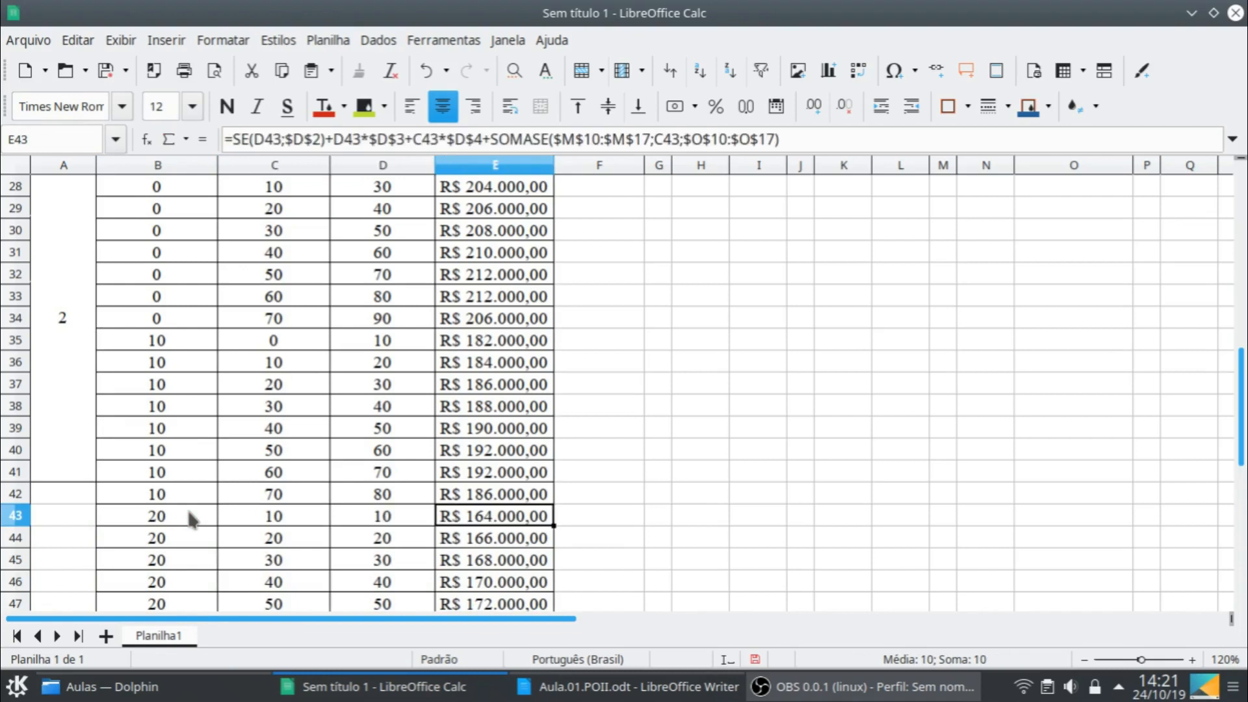
key("Left")
type("0")
key("Return")
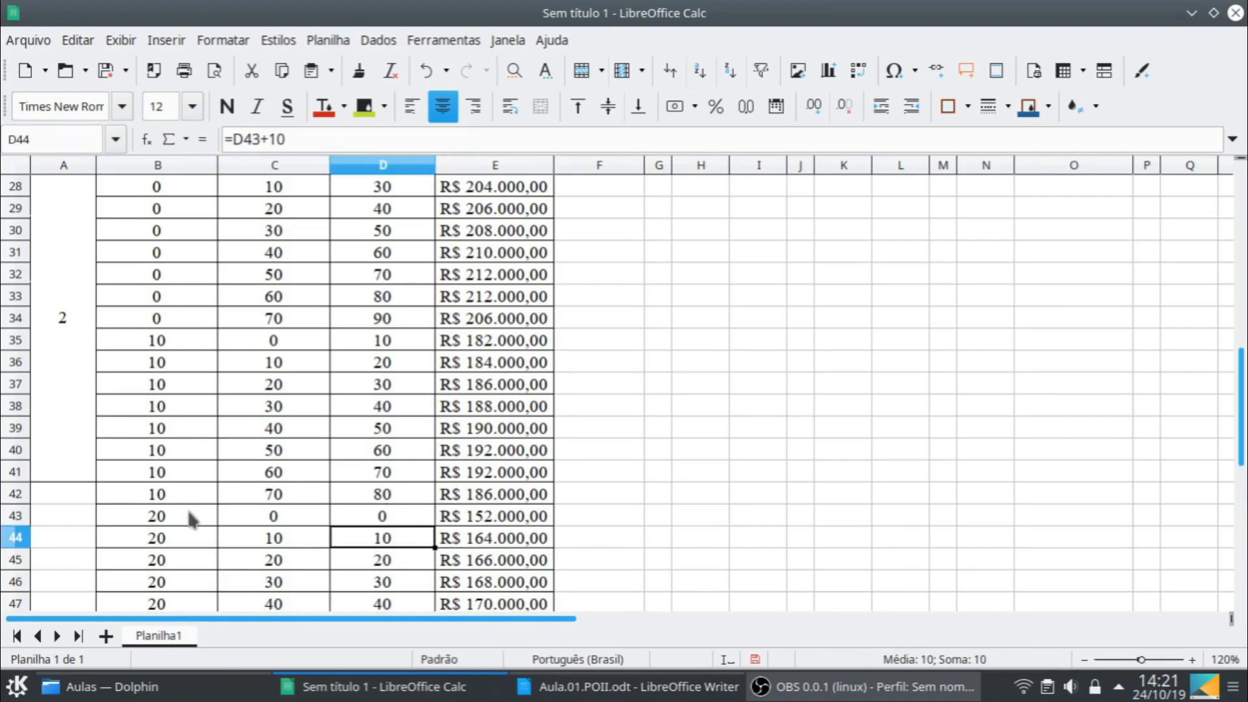
- Copy the block for initial stock 20, B43:E50, and paste it starting at B51
scroll(195, 512, "down", 1)
scroll(208, 517, "down", 1)
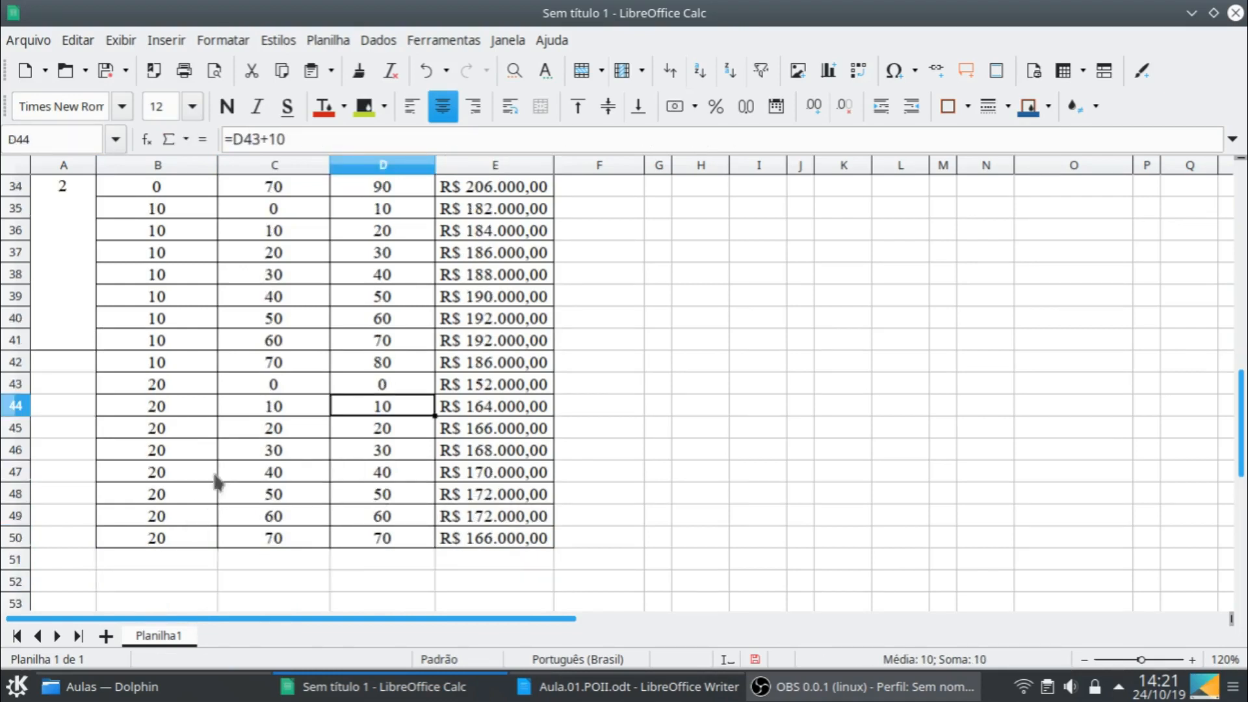
left_click(190, 386)
left_click(523, 540, "shift")
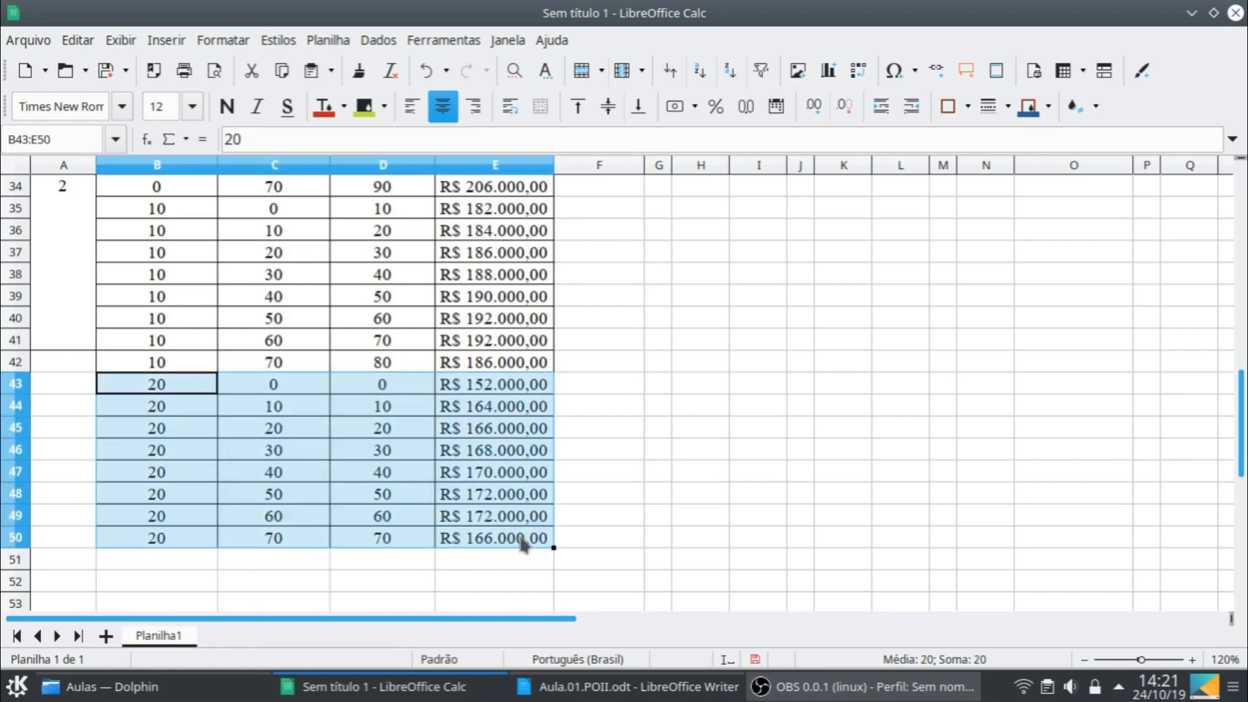
key("ctrl+c")
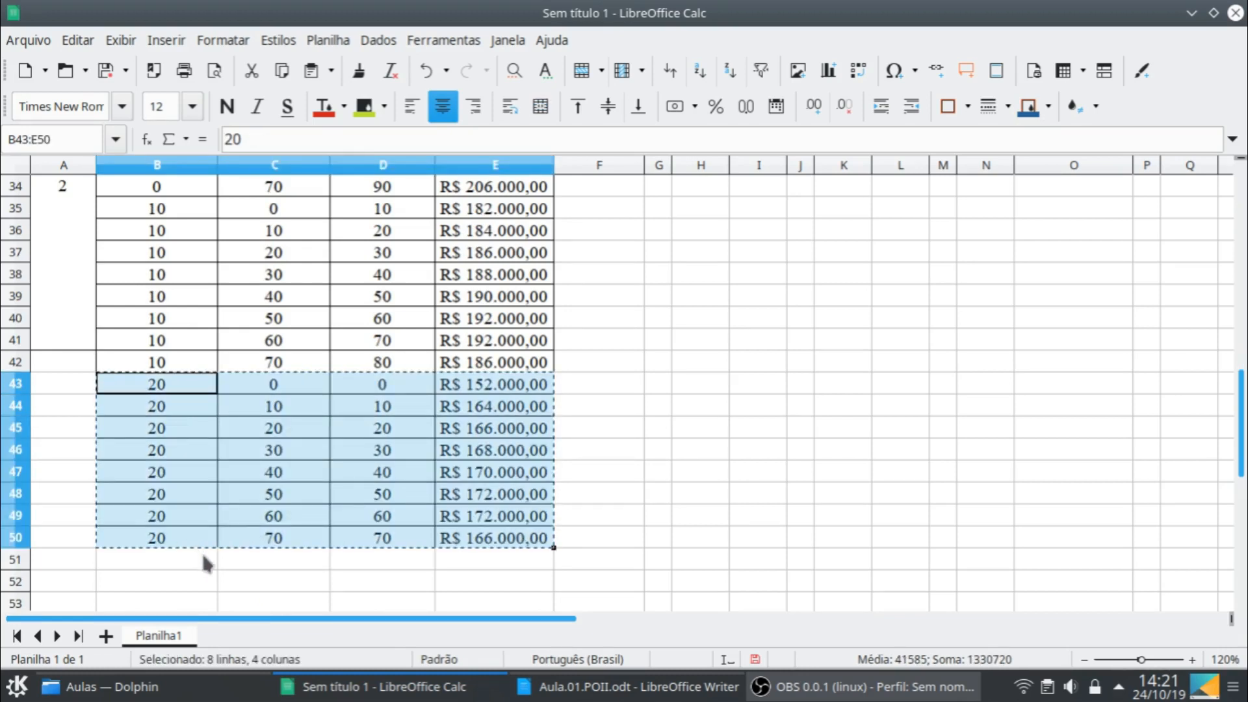
left_click(199, 558)
key("ctrl+v")
- Set the initial stock in B51 to 30 and clear the surplus row B58:E58 with final stock 80
scroll(242, 514, "down", 2)
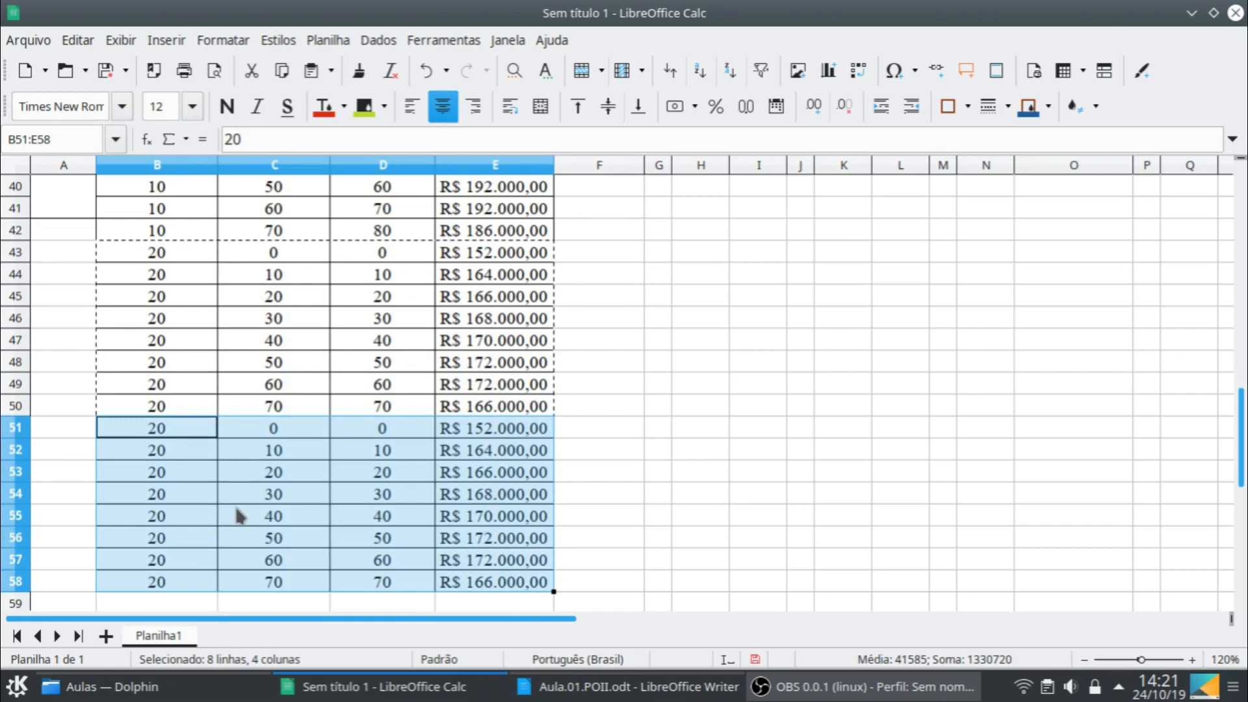
left_click(172, 428)
type("30")
key("Tab")
key("Tab")
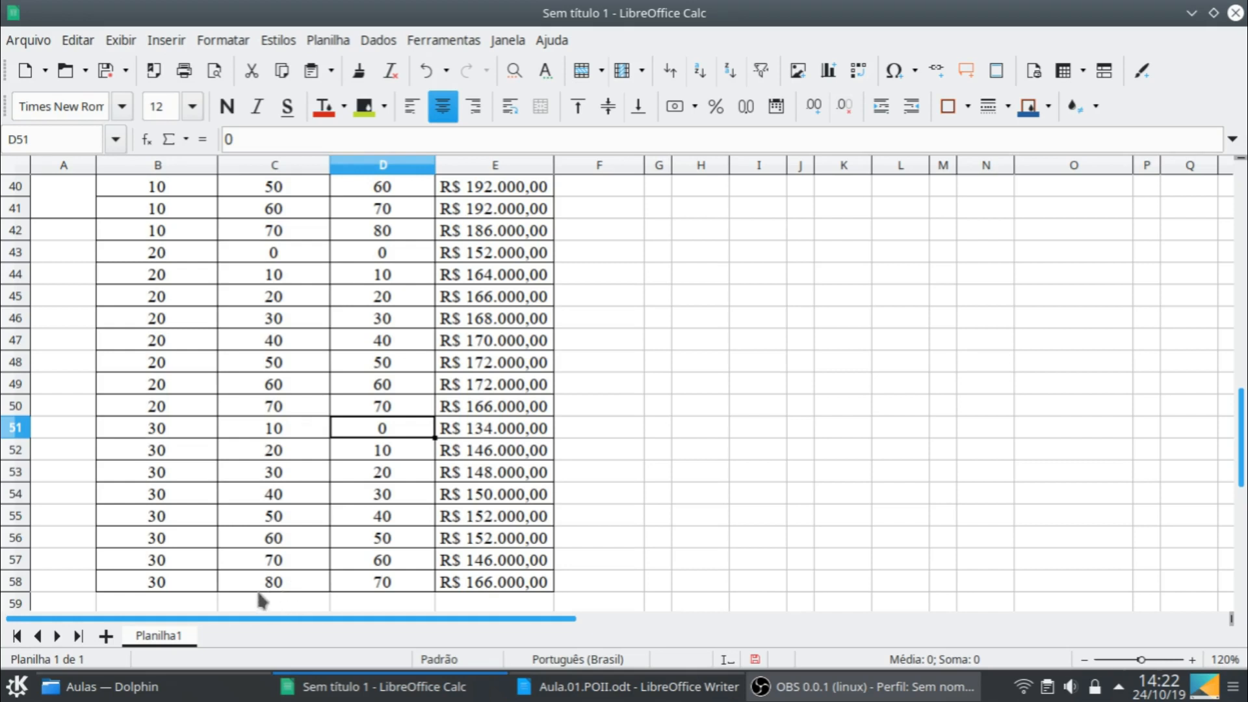
left_click_drag(194, 582, 465, 333)
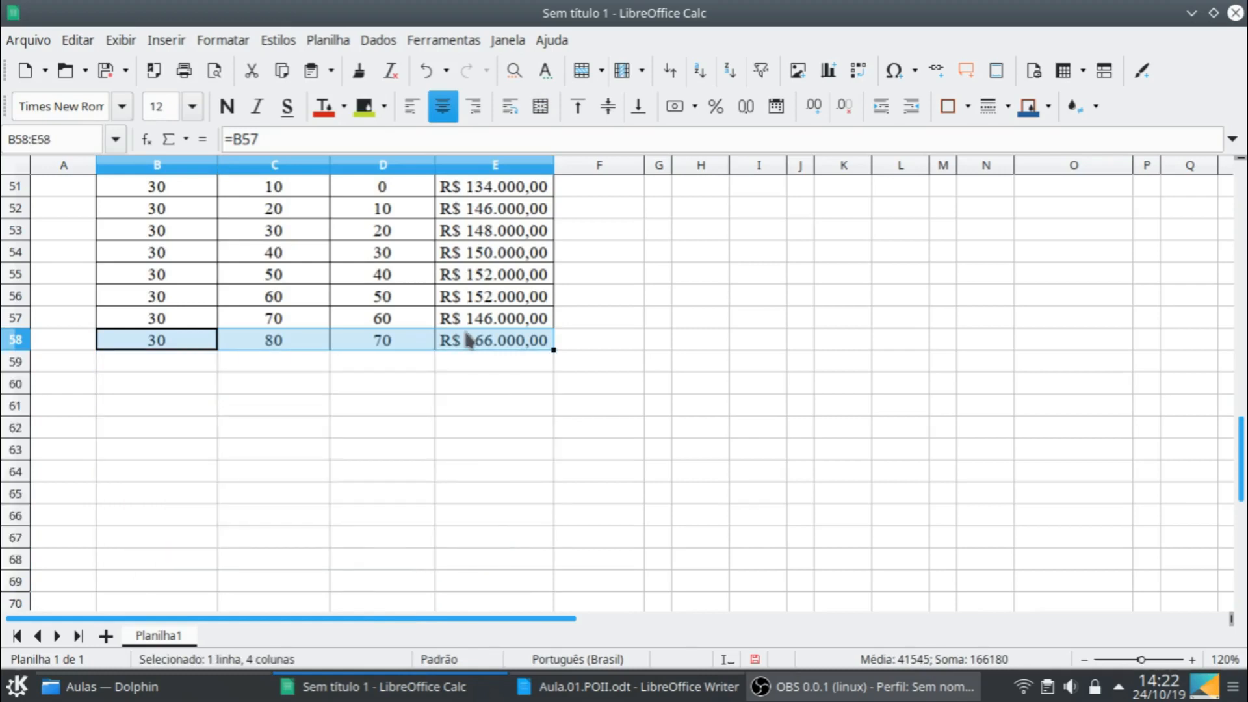
key("Delete")
- Copy the block for initial stock 30, B51:E57, and paste it starting at B58
scroll(293, 407, "up", 1)
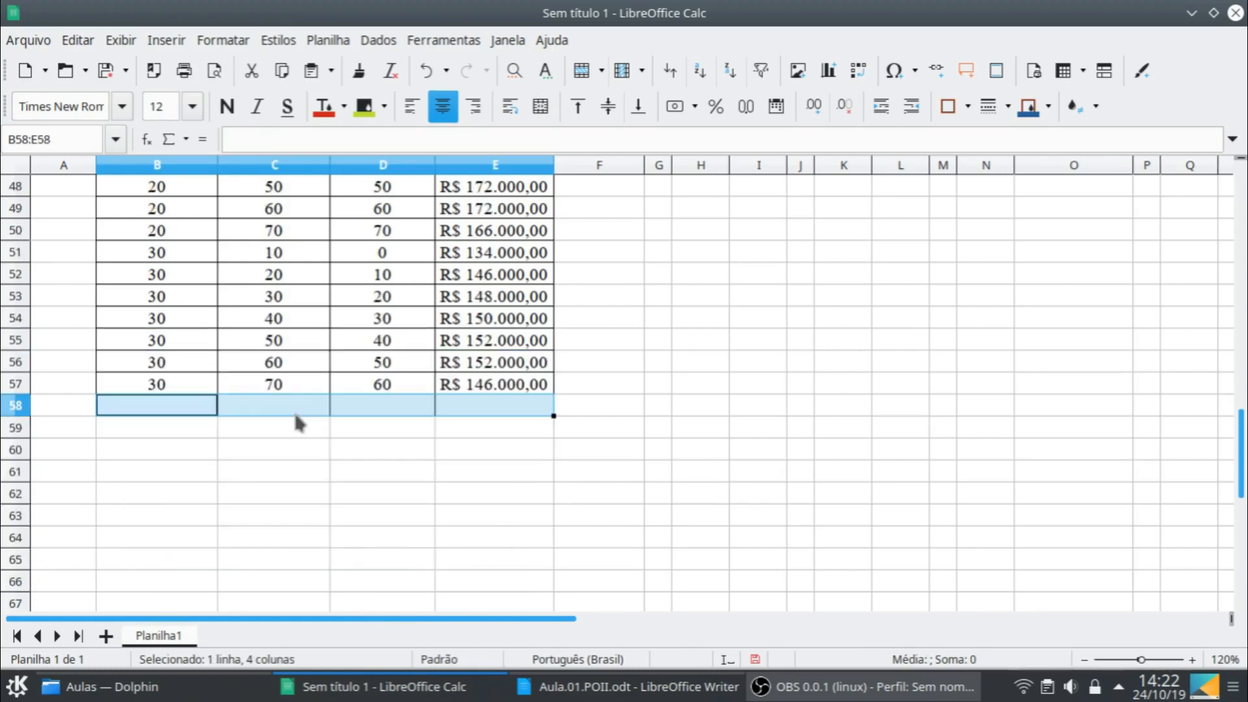
left_click(162, 254)
left_click(507, 389, "shift")
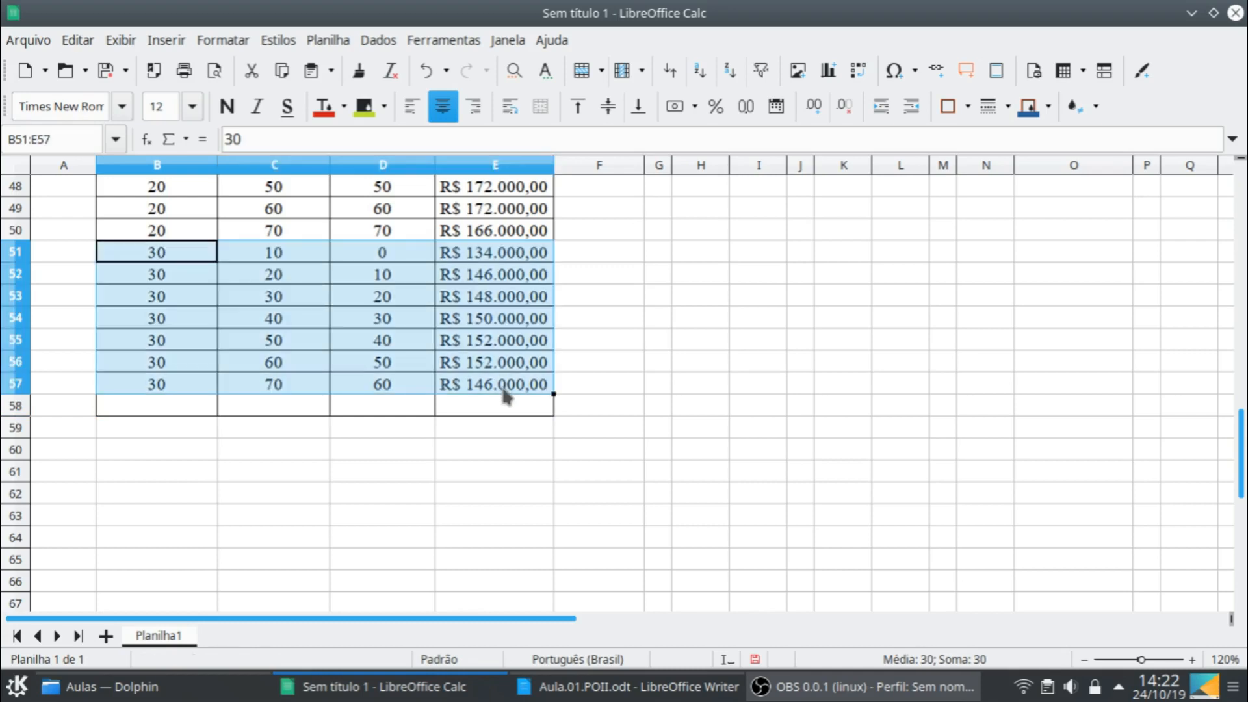
key("ctrl+c")
left_click(163, 399)
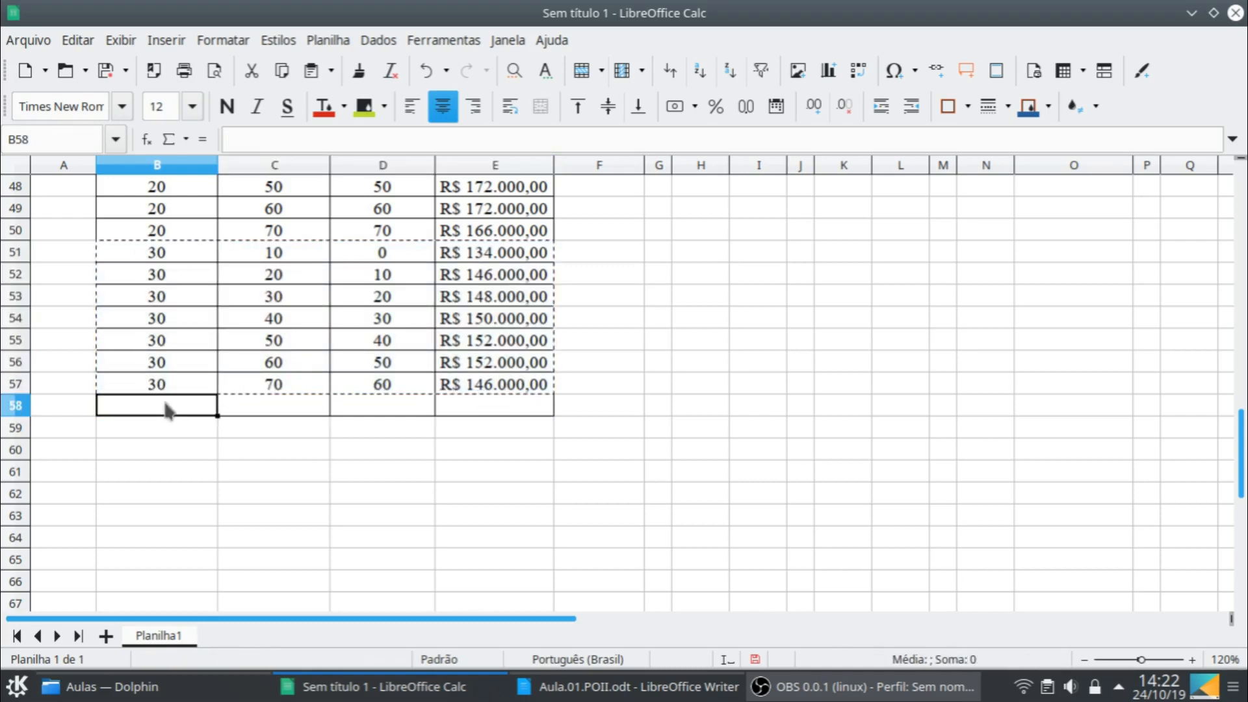
key("ctrl+v")
- Set the initial stock of the newly pasted block to 40 in B58
left_click(175, 407)
type("40")
key("Return")
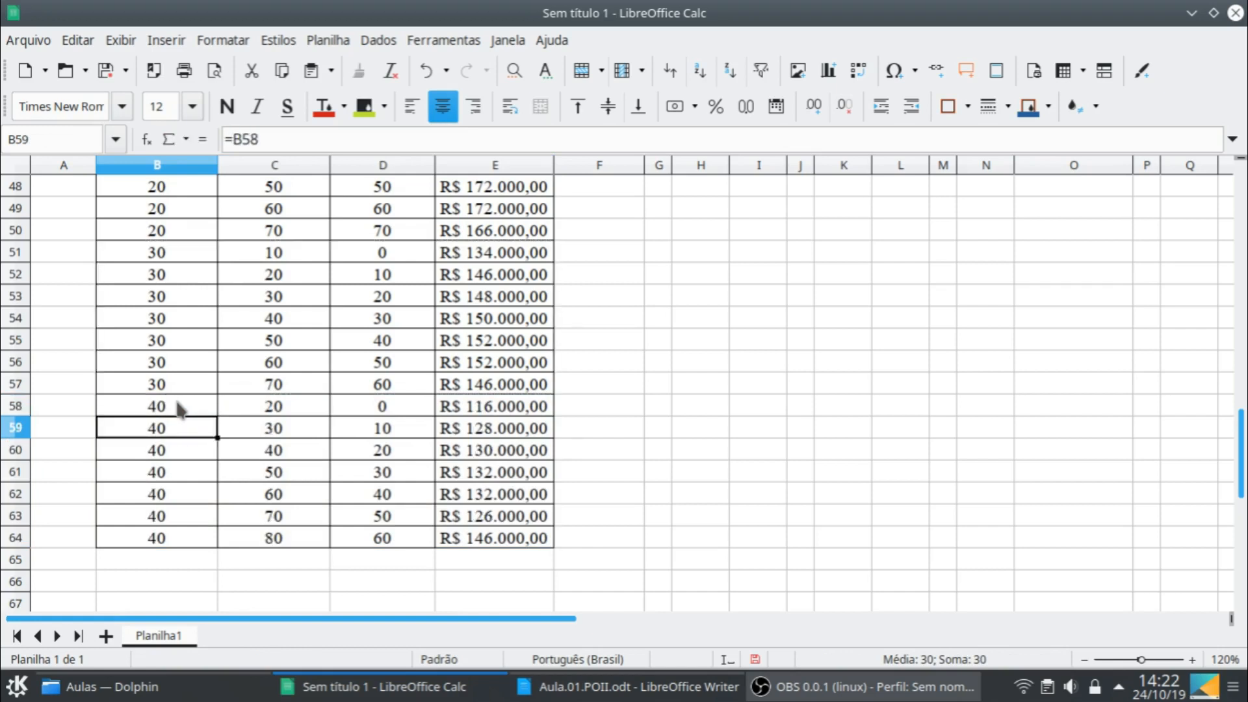
- Clear the contents of the surplus row B64:E64 at the end of the initial stock 40 block
left_click(171, 538)
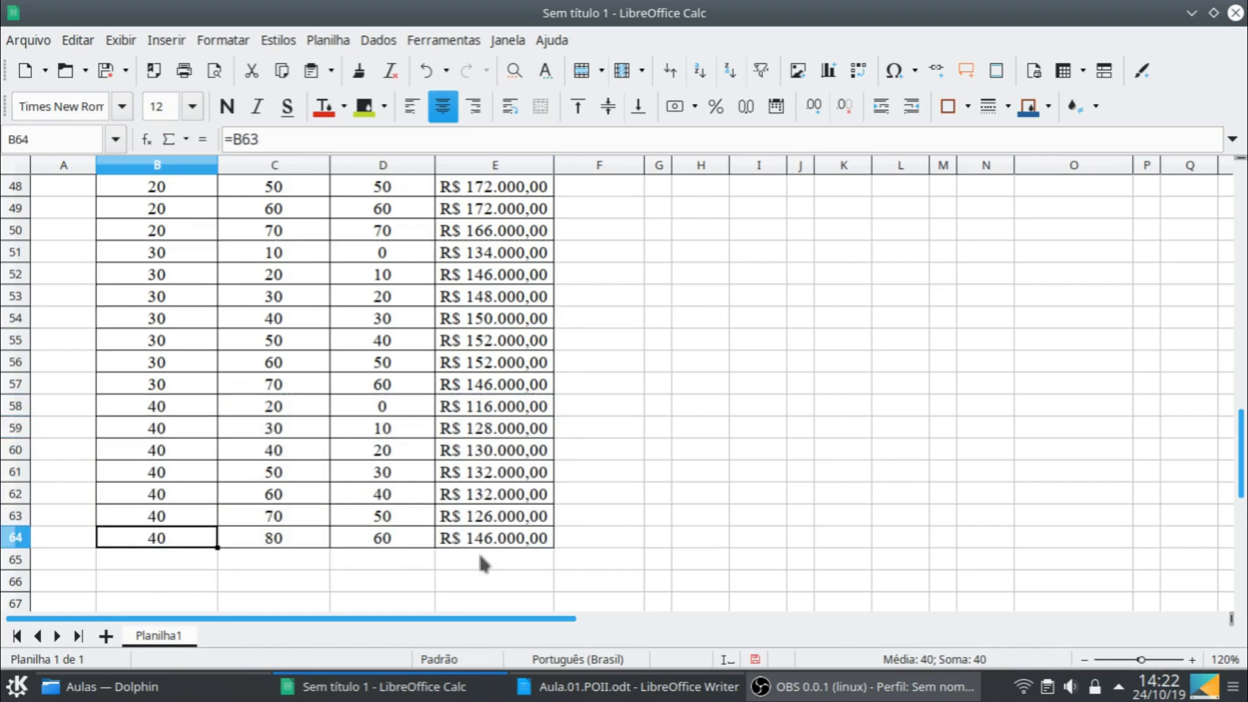
left_click(520, 543, "shift")
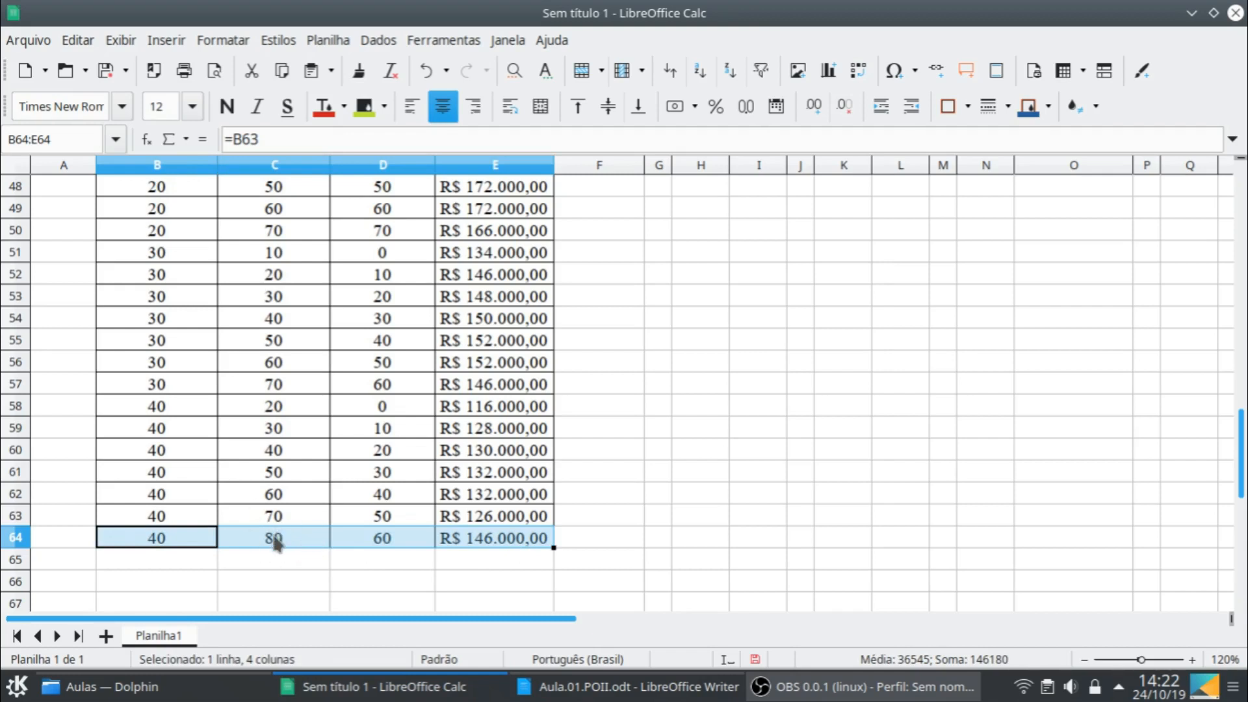
key("Delete")
- Copy the block for initial stock 40, B58:E63, and paste it starting at B64
left_click(195, 406)
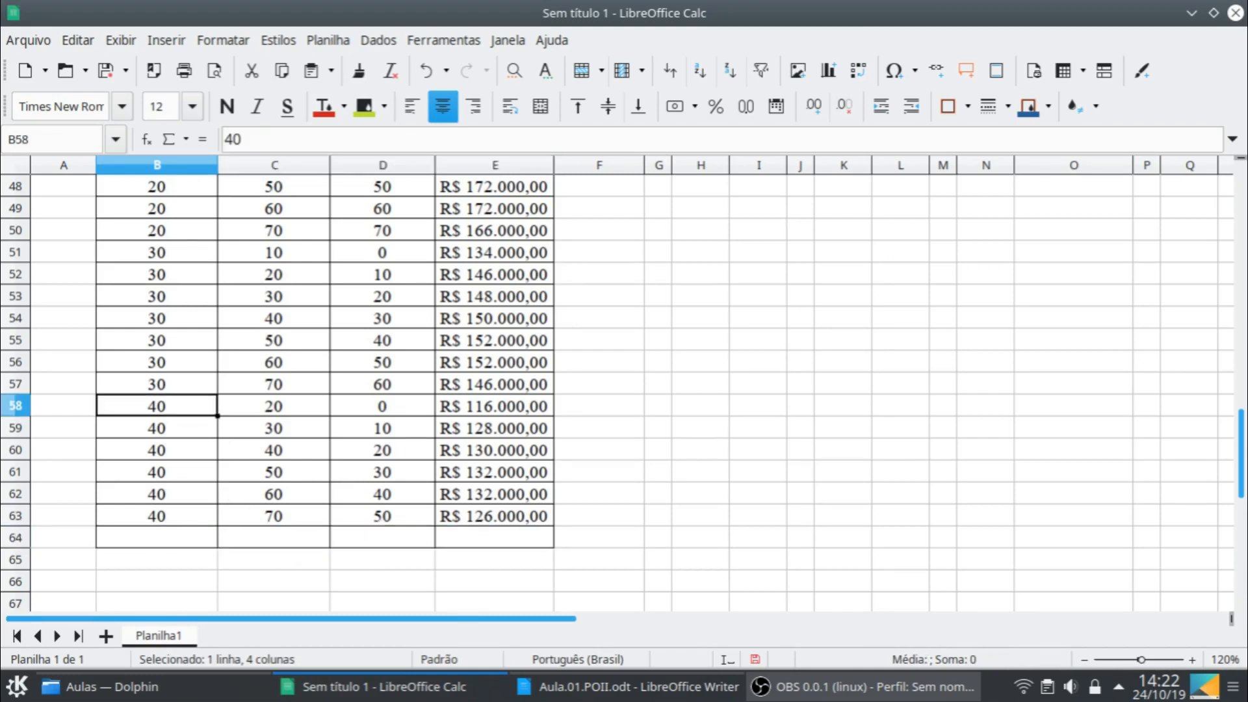
left_click(540, 520, "shift")
key("ctrl+c")
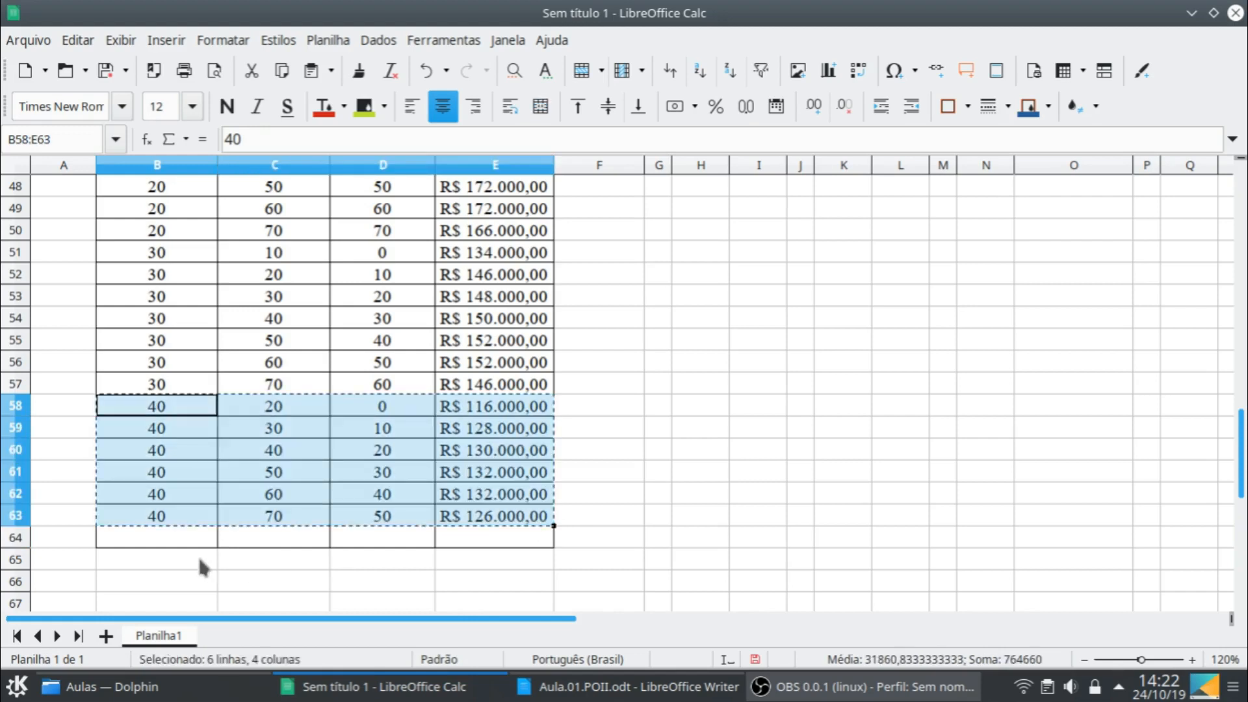
left_click(197, 540)
key("ctrl+v")
- Set the initial stock in B64 to 50 and clear the surplus row B69:E69
left_click(197, 542)
type("50")
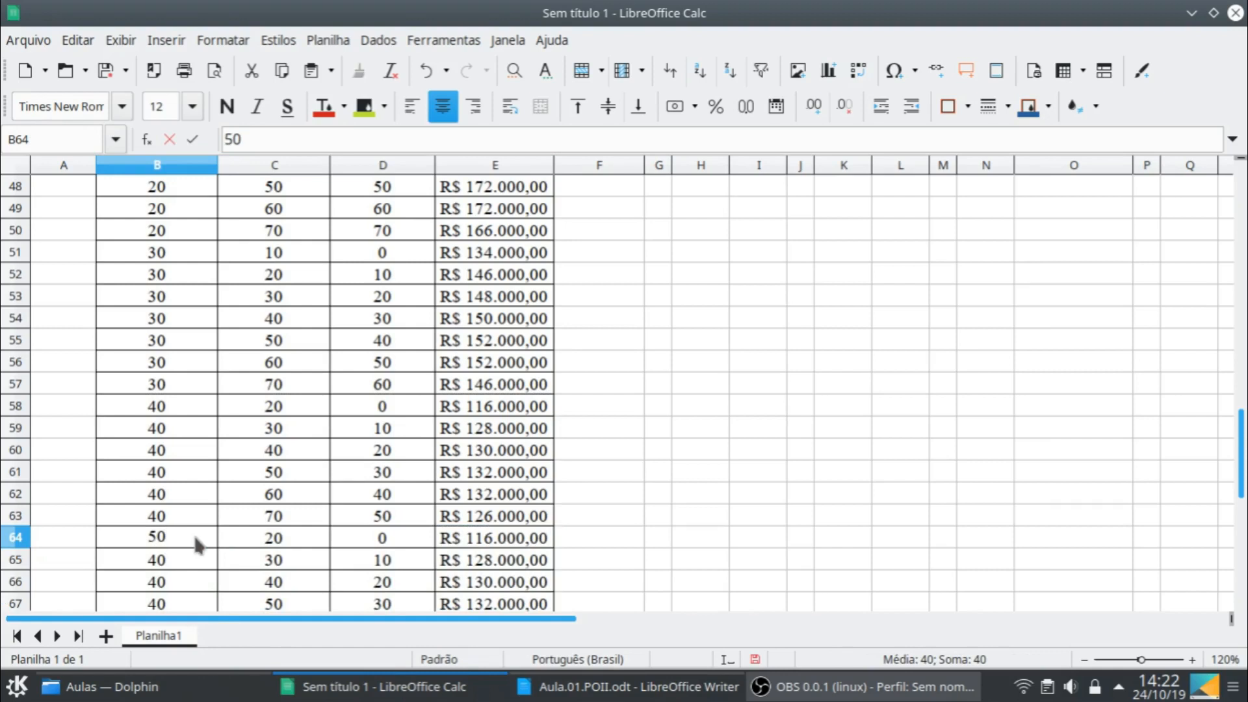
key("Return")
scroll(253, 547, "down", 2)
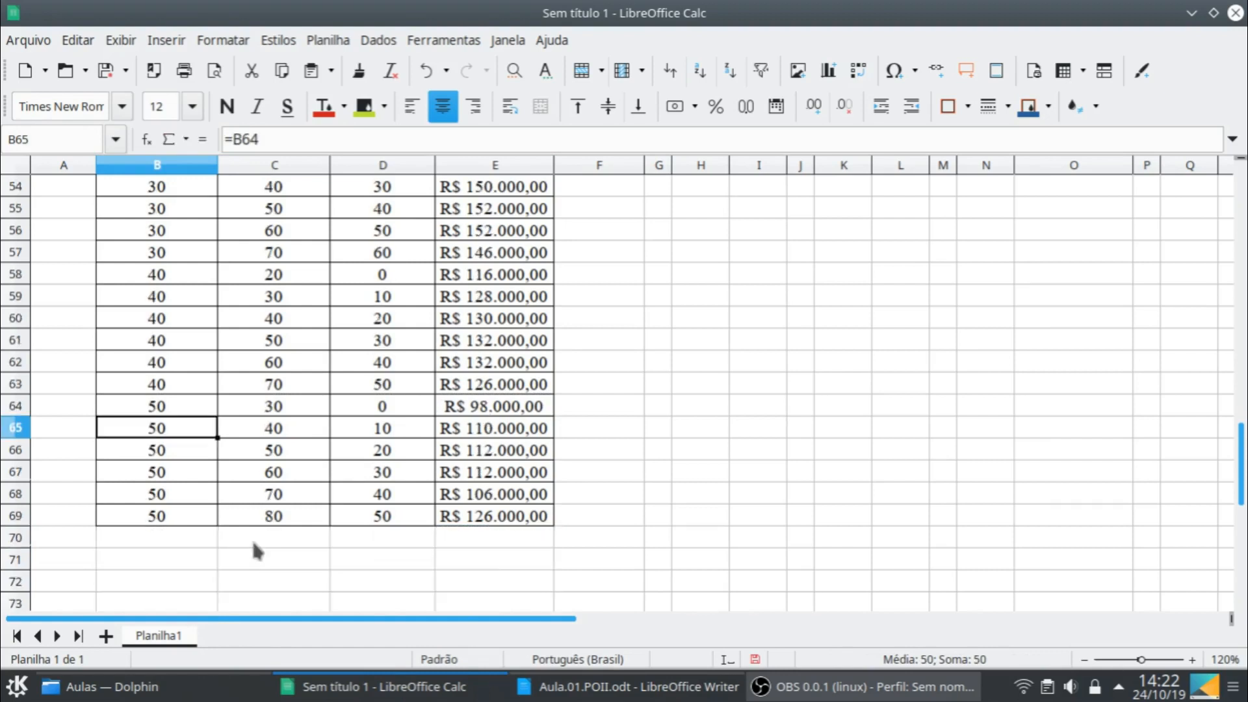
left_click(189, 518)
left_click(467, 520, "shift")
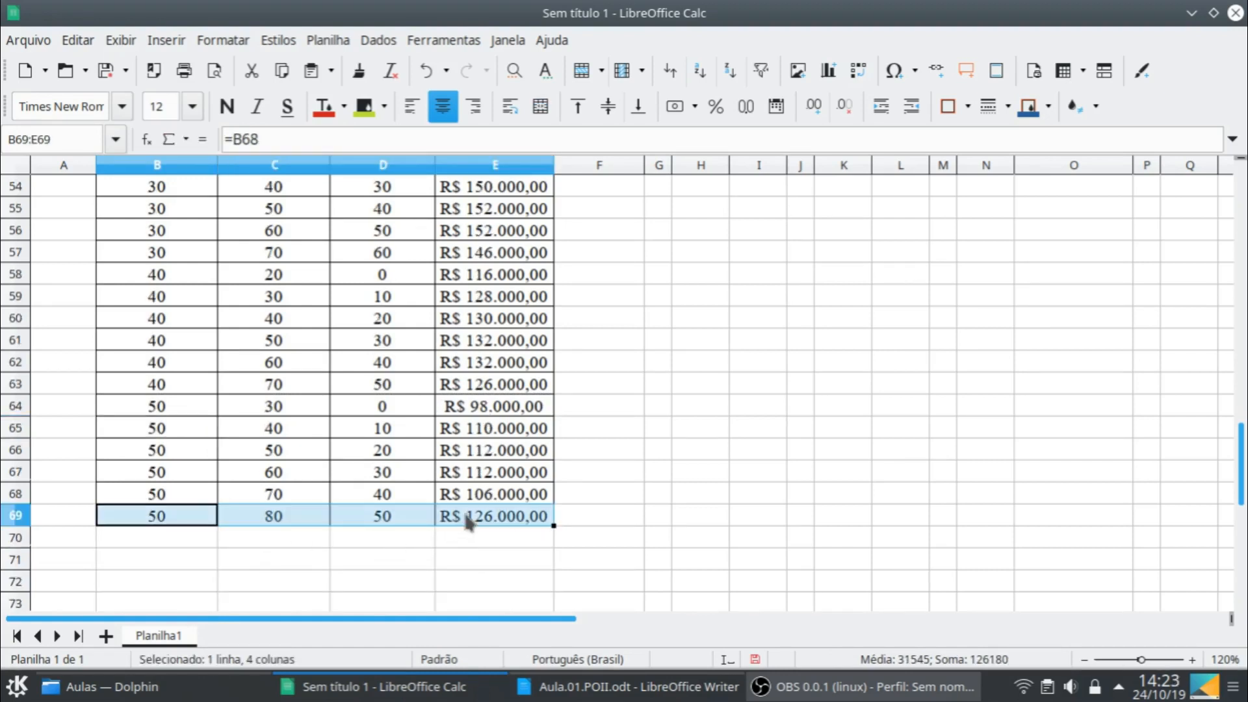
key("Delete")
- Copy the block for initial stock 50, B64:E68, and paste it starting at B69
key("Up")
key("Up")
key("Up")
key("Up")
key("Up")
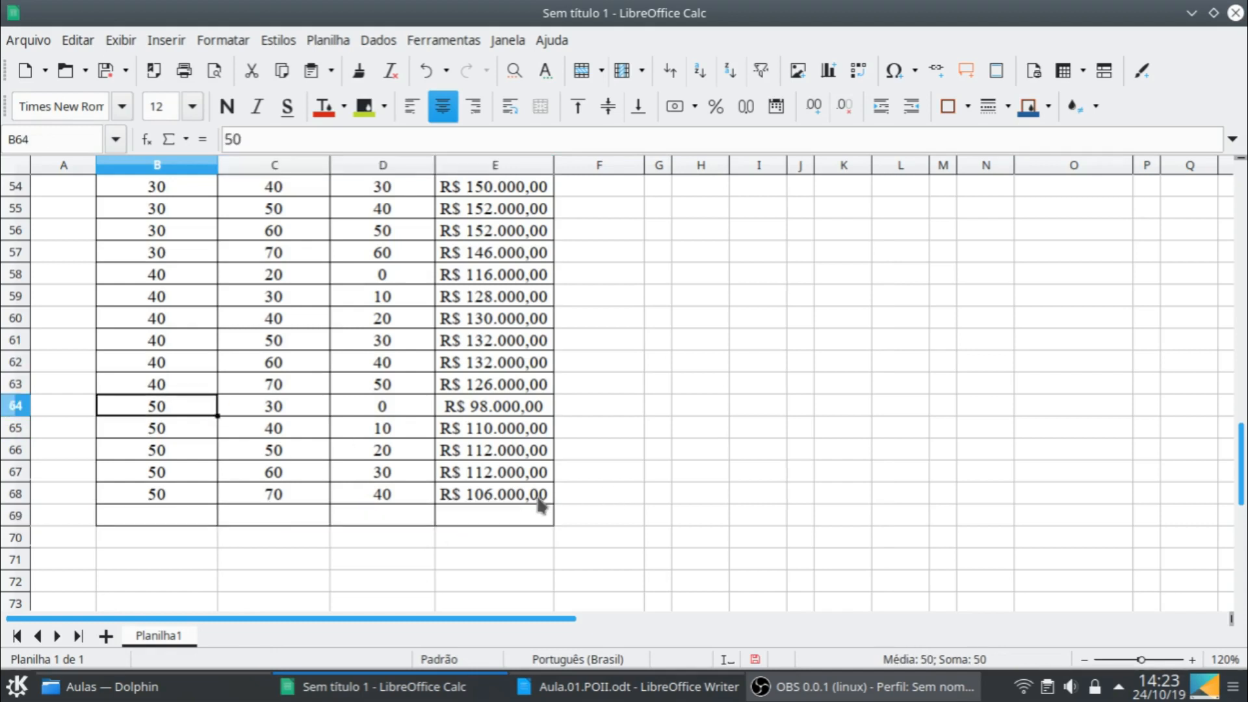
left_click(539, 499, "shift")
key("ctrl+c")
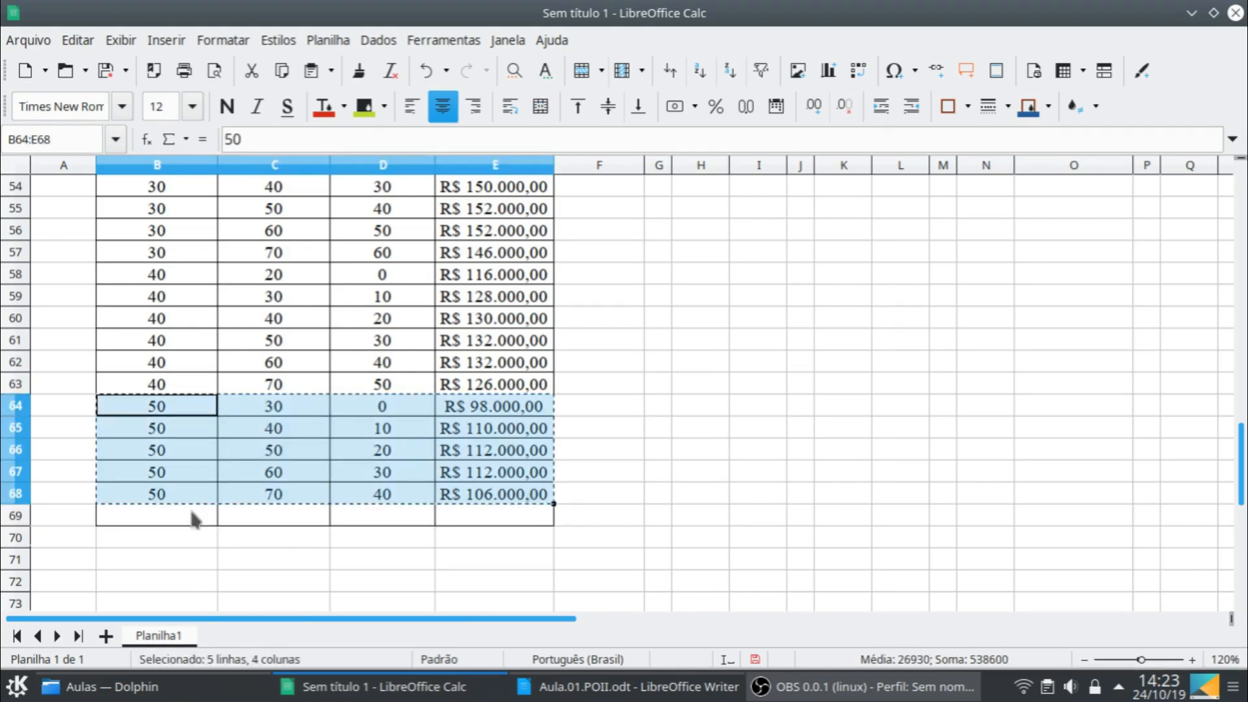
left_click(192, 512)
key("ctrl+v")
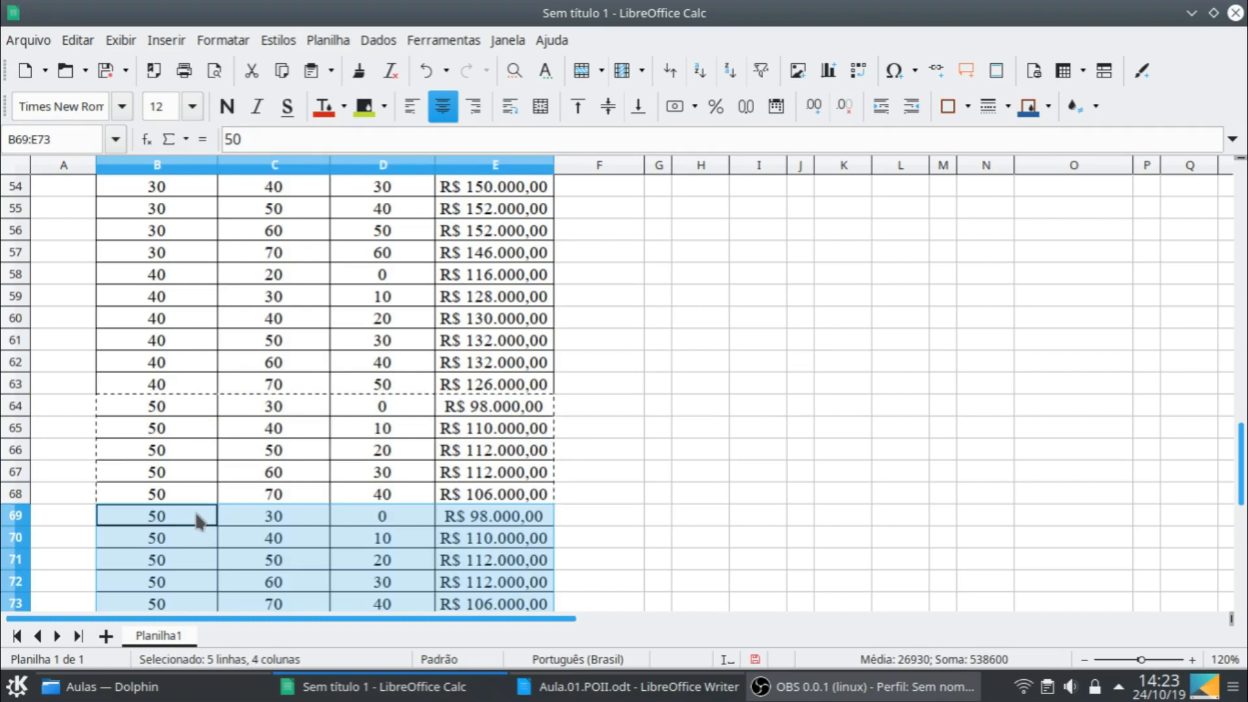
- Set the initial stock in B69 to 60 and clear the surplus row B73:E73
left_click(195, 510)
type("60")
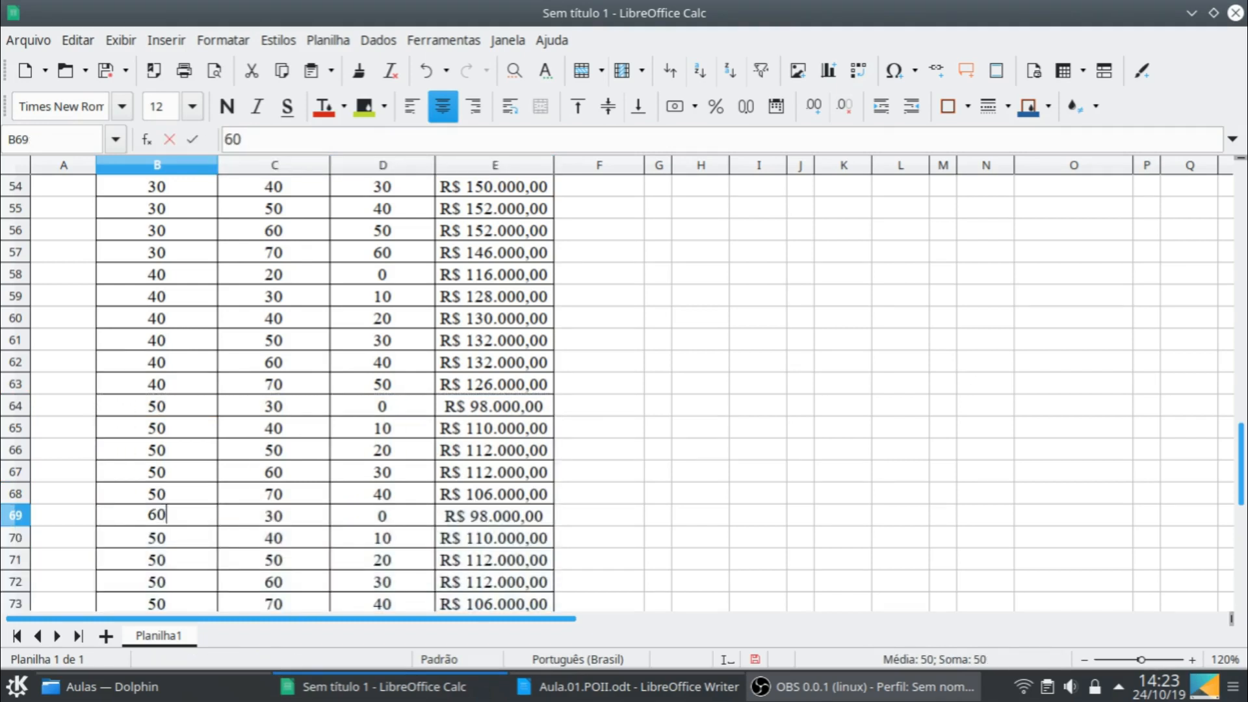
key("Return")
scroll(352, 548, "down", 3)
left_click(203, 398)
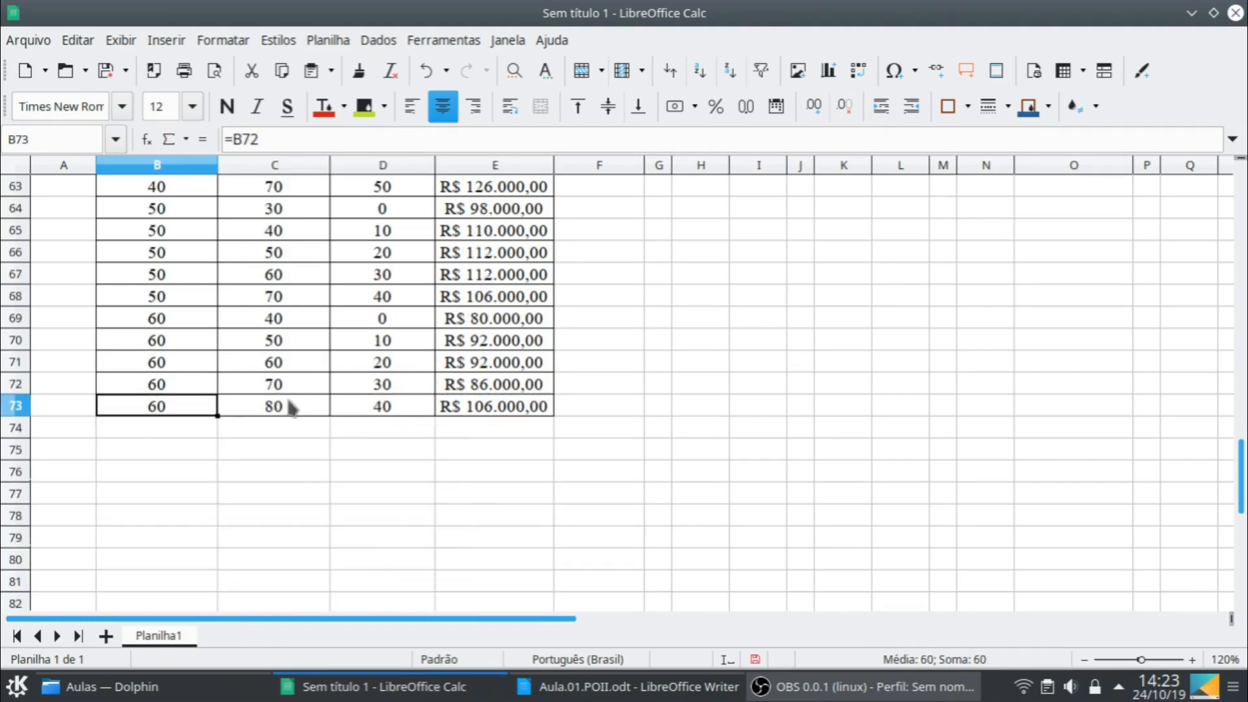
left_click(467, 400, "shift")
key("Delete")
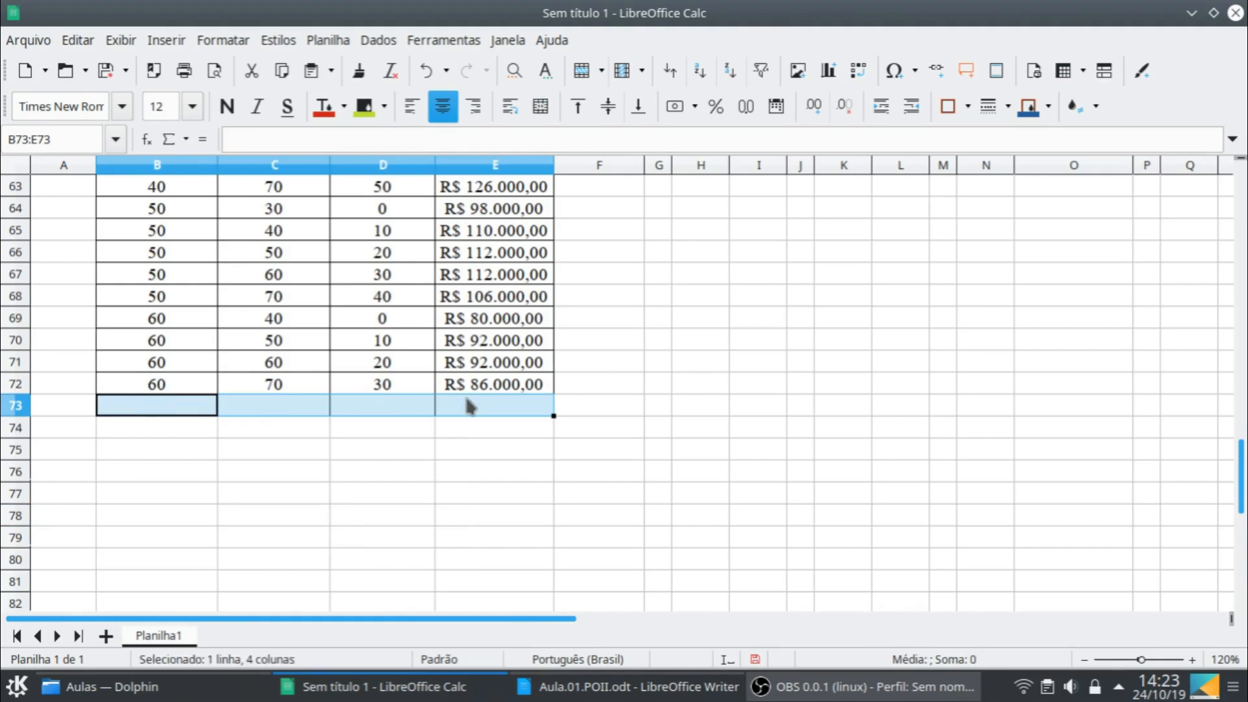
- Copy the block for initial stock 60, B69:E72, and paste it starting at B73
left_click(172, 317)
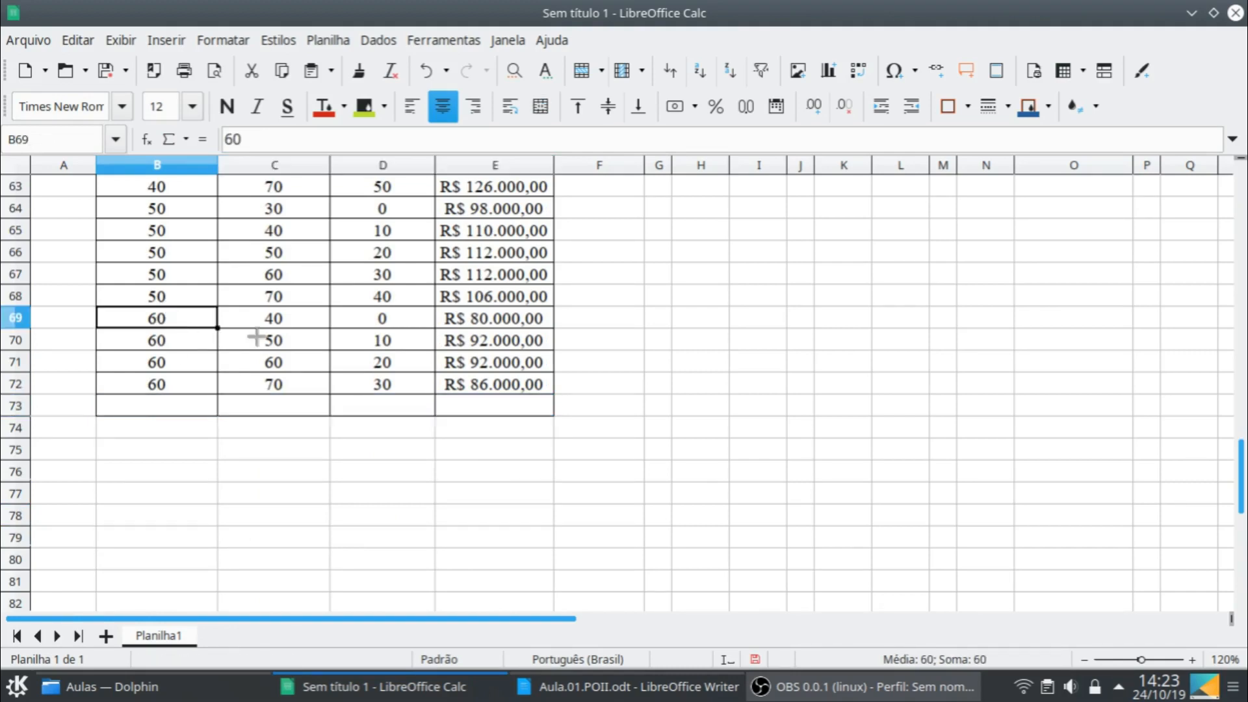
left_click(474, 390, "shift")
key("ctrl+c")
left_click(179, 404)
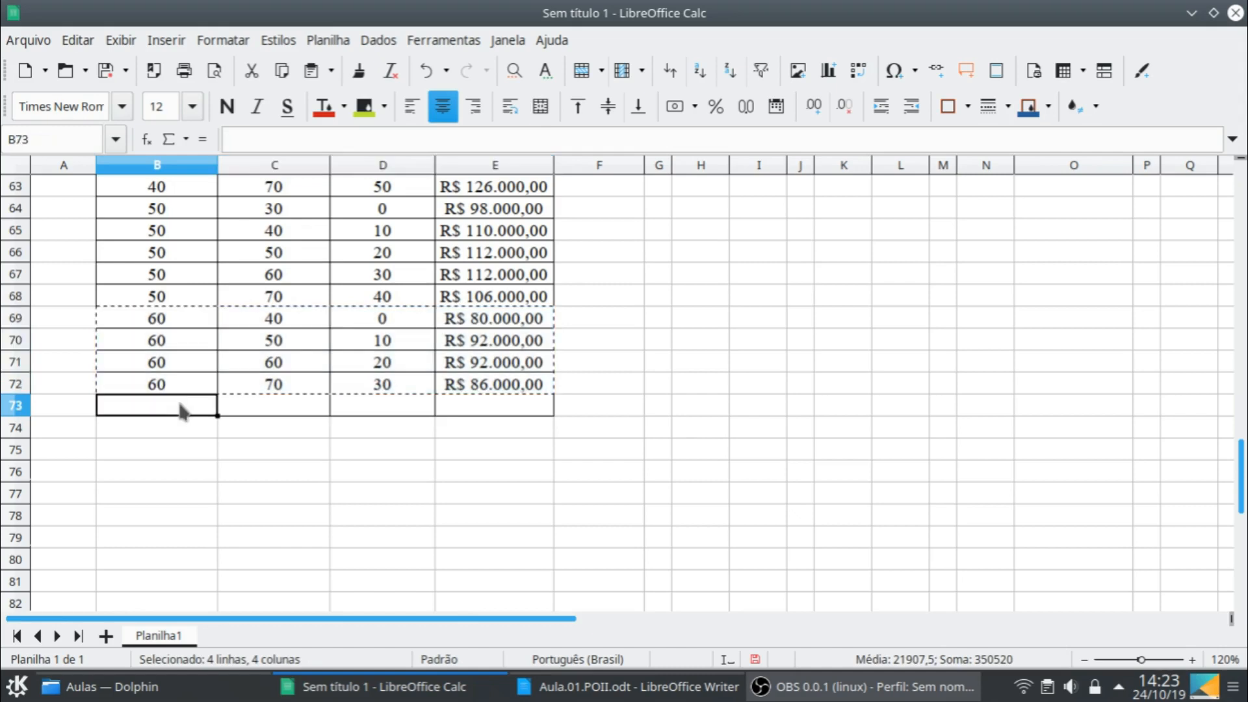
key("ctrl+v")
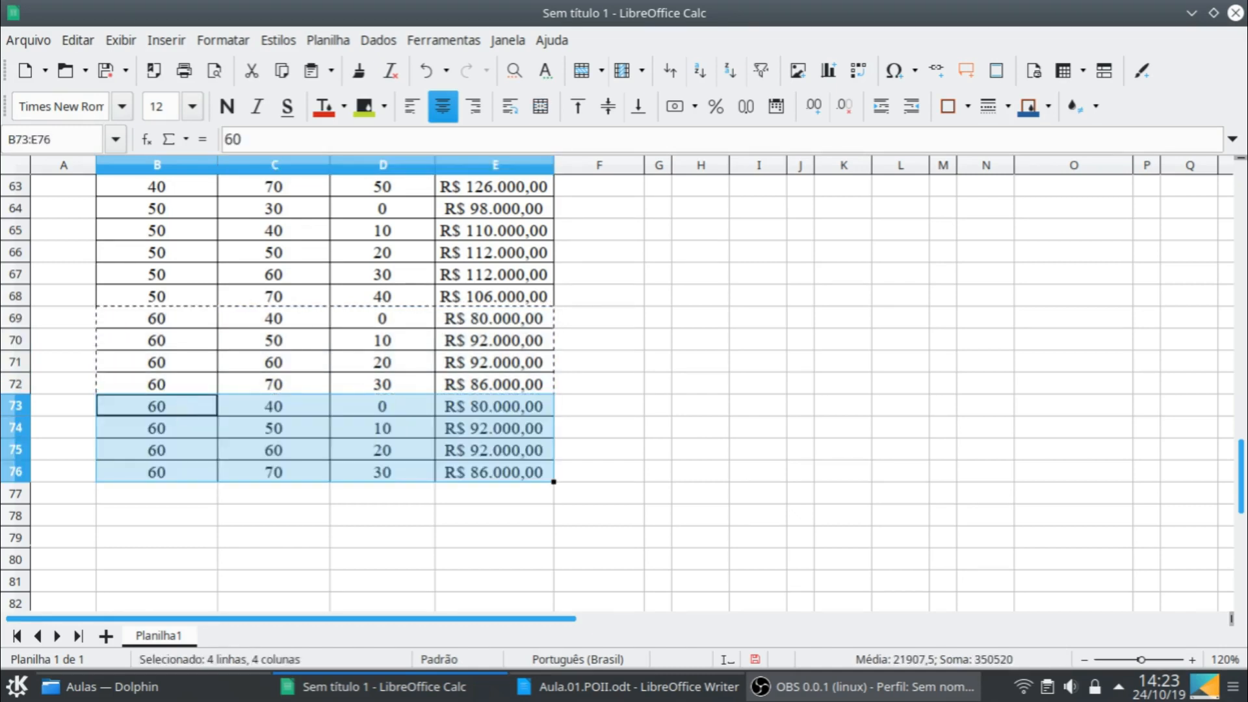
- Set the initial stock in B73 to 70 and clear the surplus row B76:E76
left_click(180, 406)
type("70")
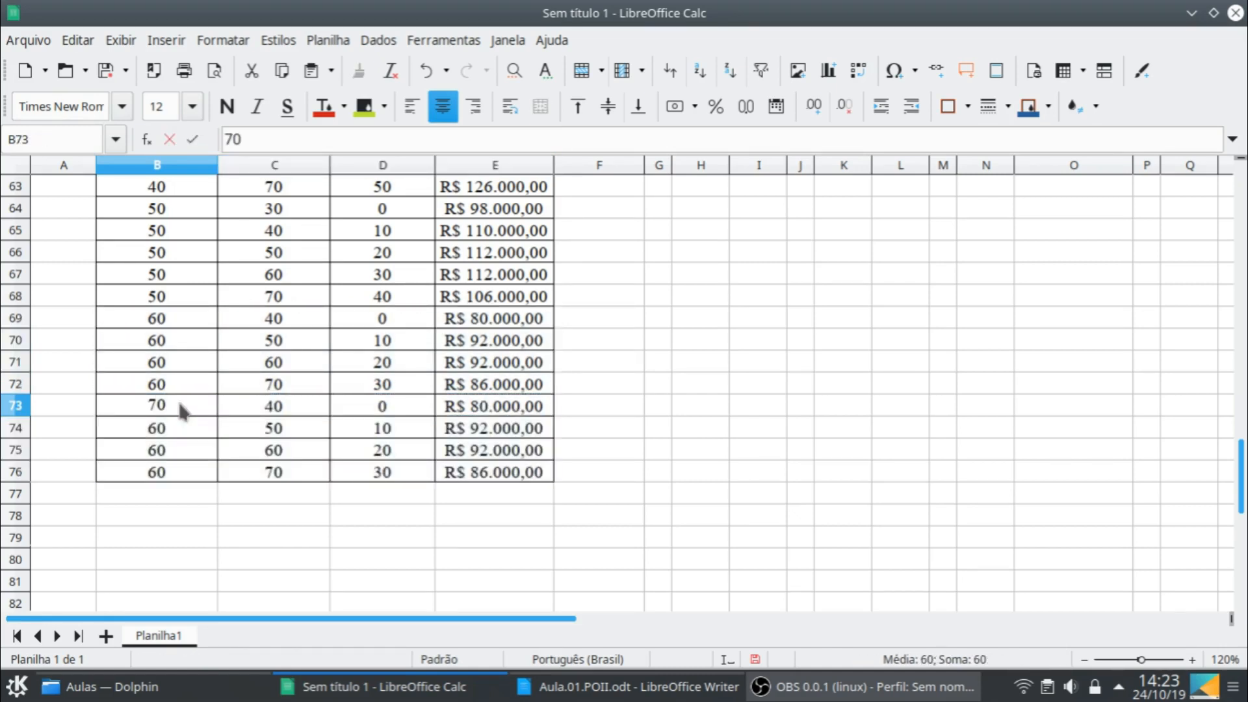
key("Return")
left_click(186, 478)
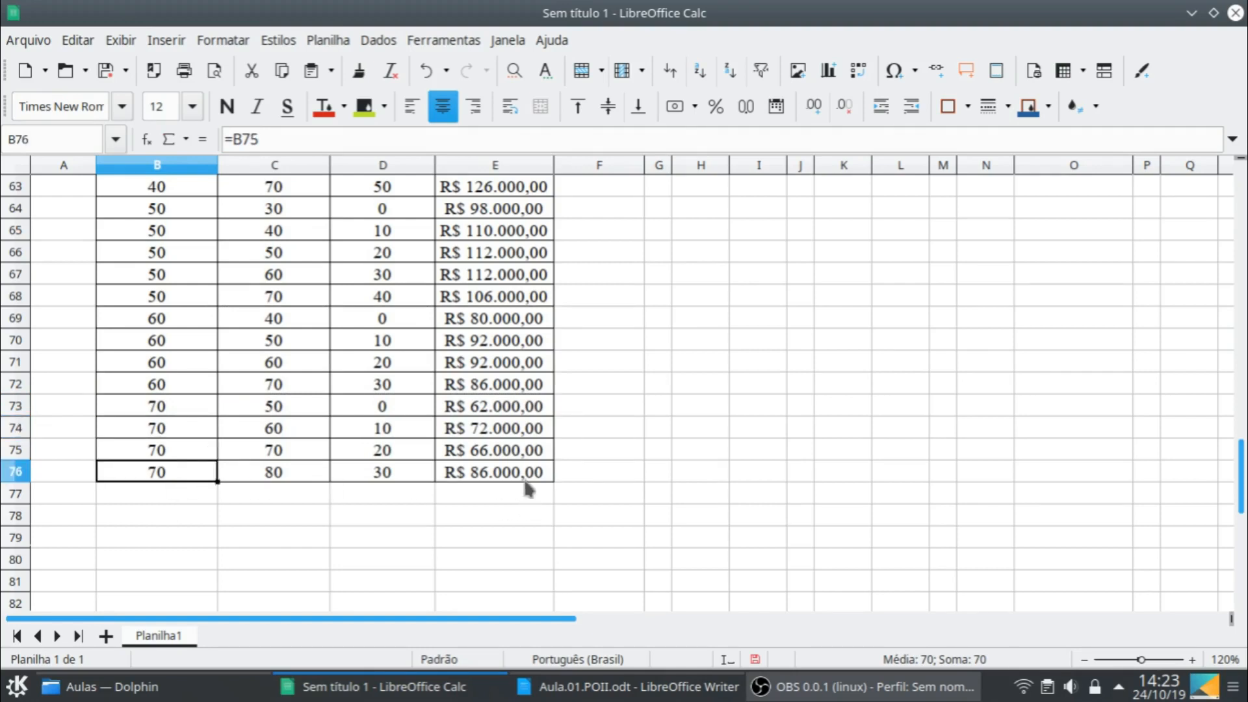
left_click(544, 476, "shift")
key("Delete")
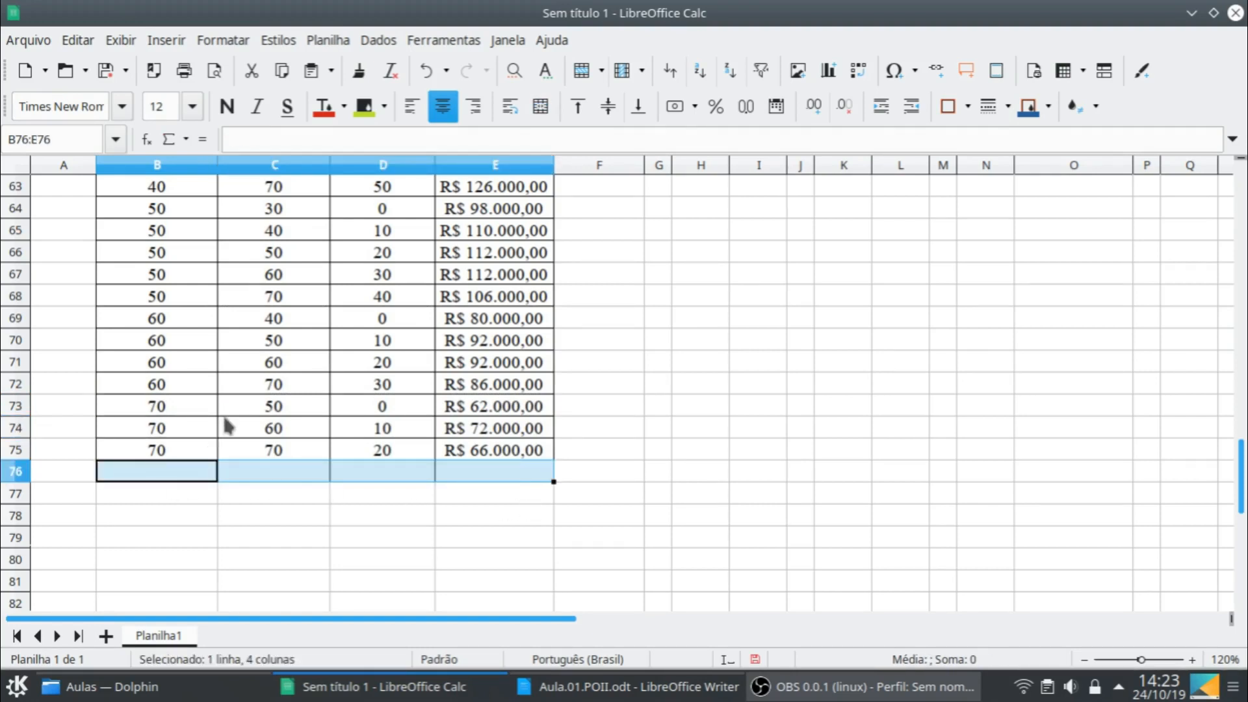
- Copy the block for initial stock 70, B73:E75, and paste it starting at B76
left_click(207, 409)
left_click(520, 453, "shift")
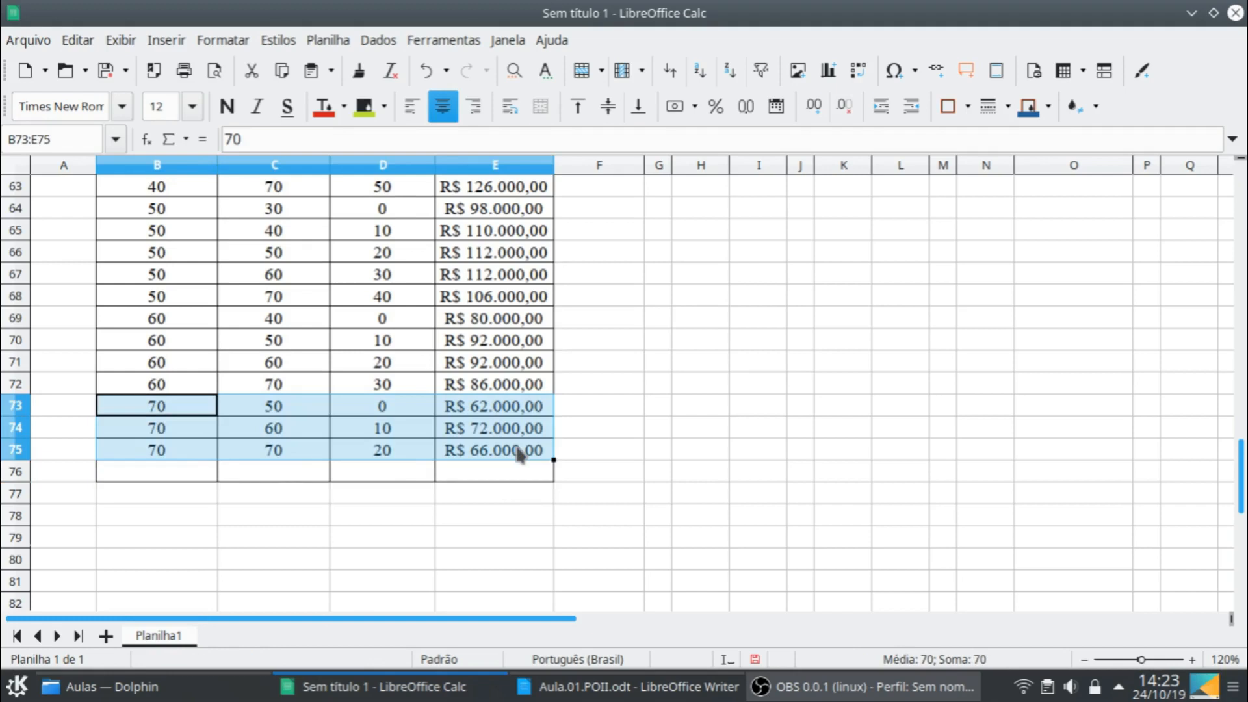
key("ctrl+c")
left_click(212, 473)
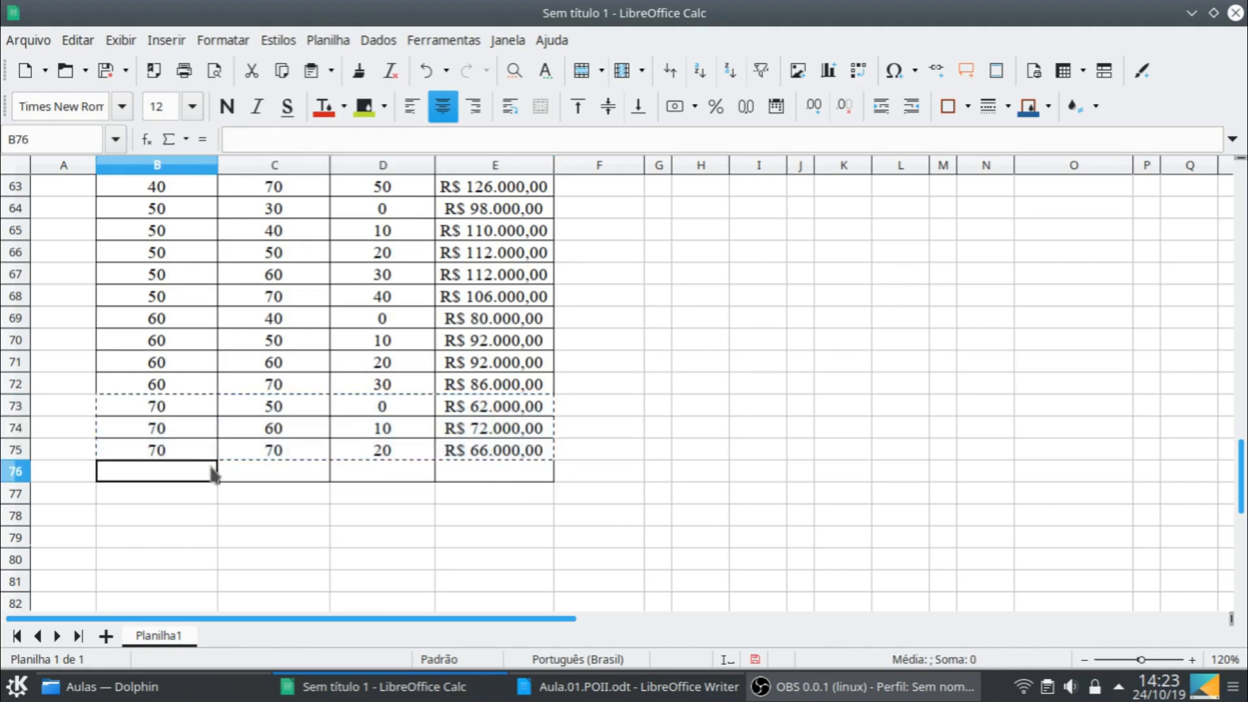
key("ctrl+v")
- Set the initial stock in B76 to 80 and clear the surplus row B78:E78
left_click(195, 478)
type("80")
key("Return")
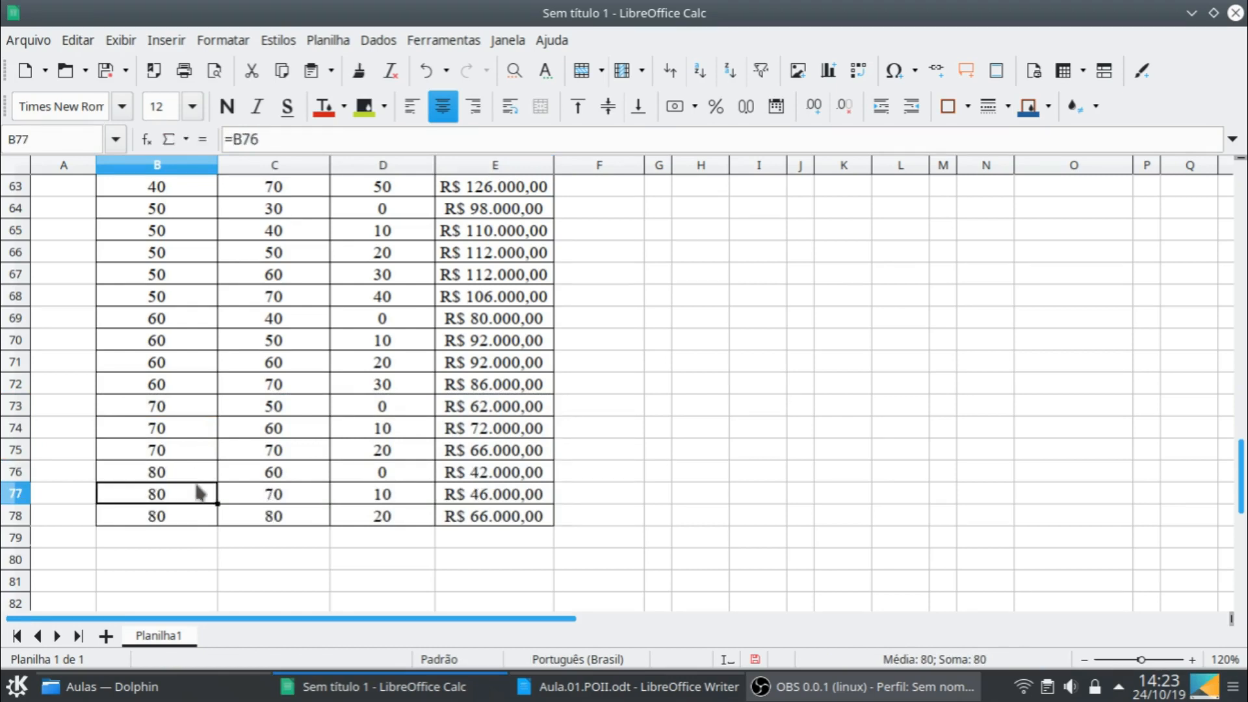
left_click(180, 531)
left_click(192, 519)
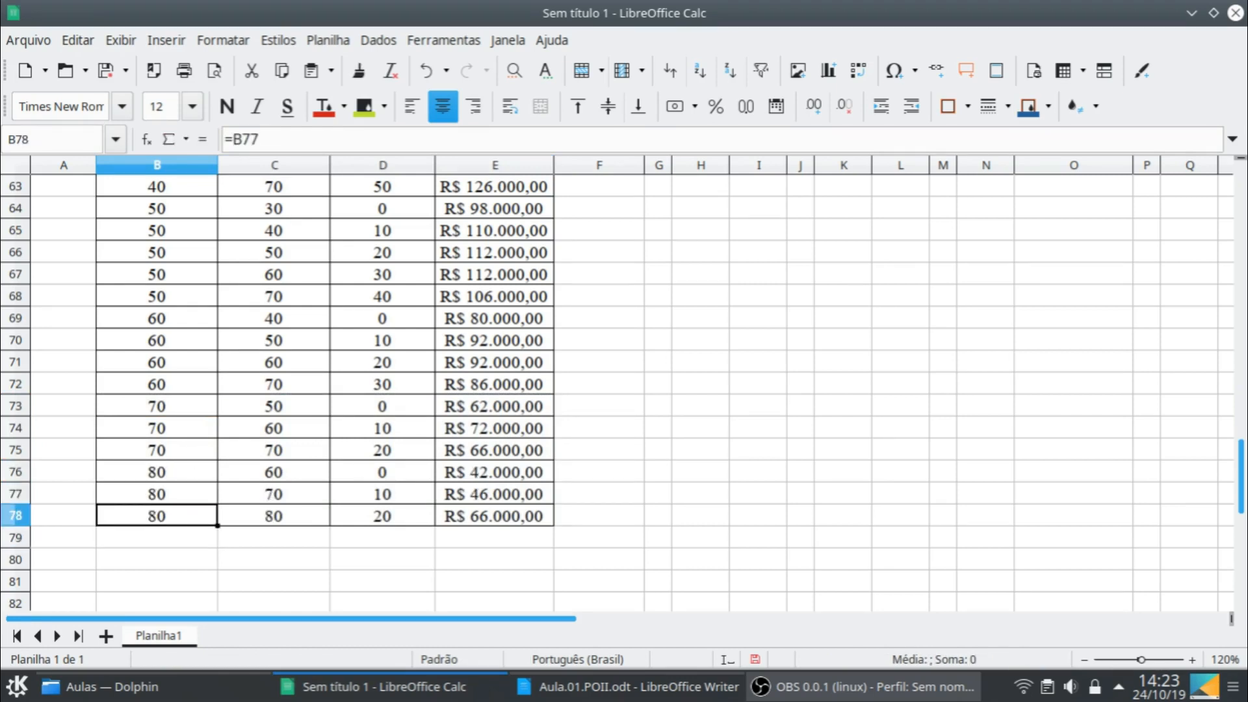
left_click(468, 518, "shift")
key("Delete")
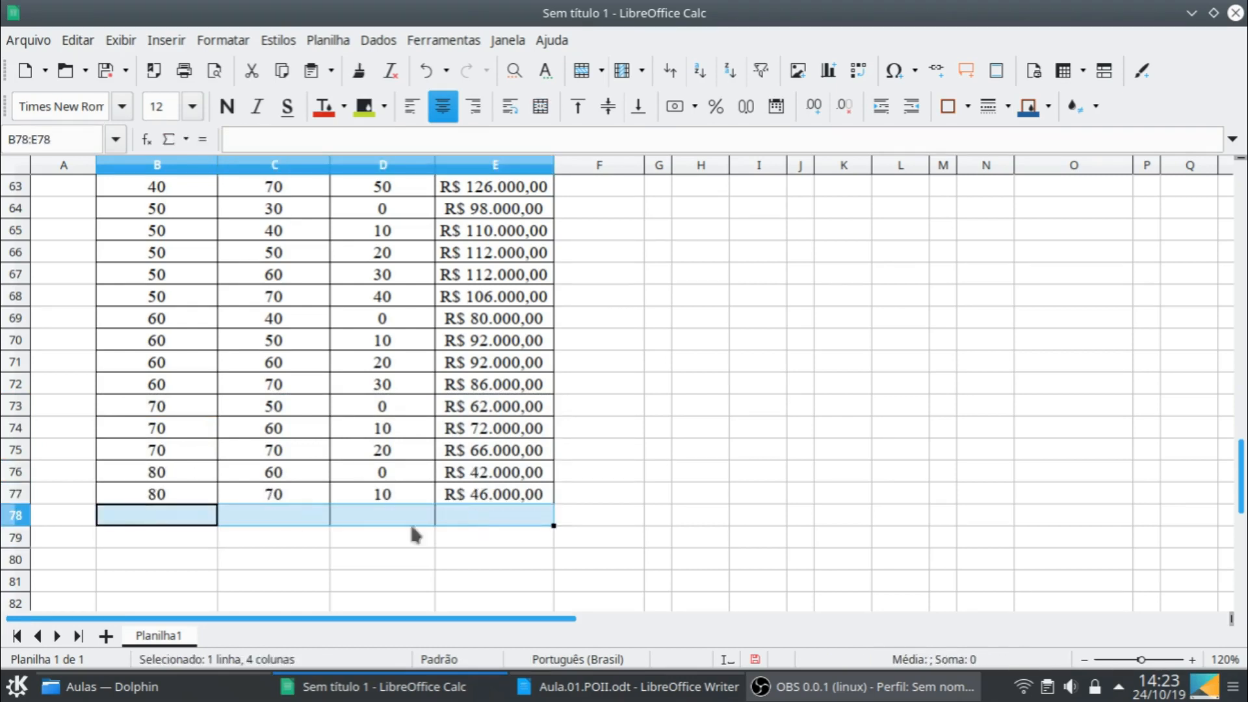
- Copy the block for initial stock 80, B76:E77, and paste it starting at B78
left_click(191, 481)
left_click(477, 501, "shift")
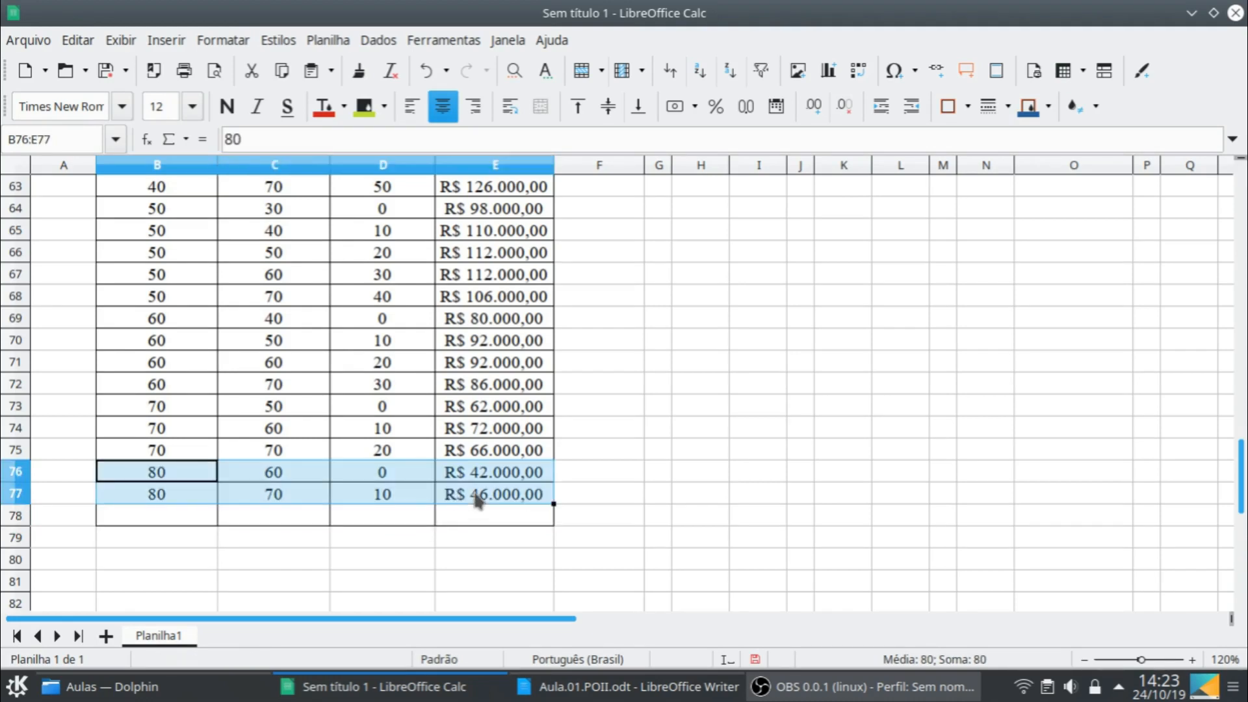
key("ctrl+c")
left_click(195, 516)
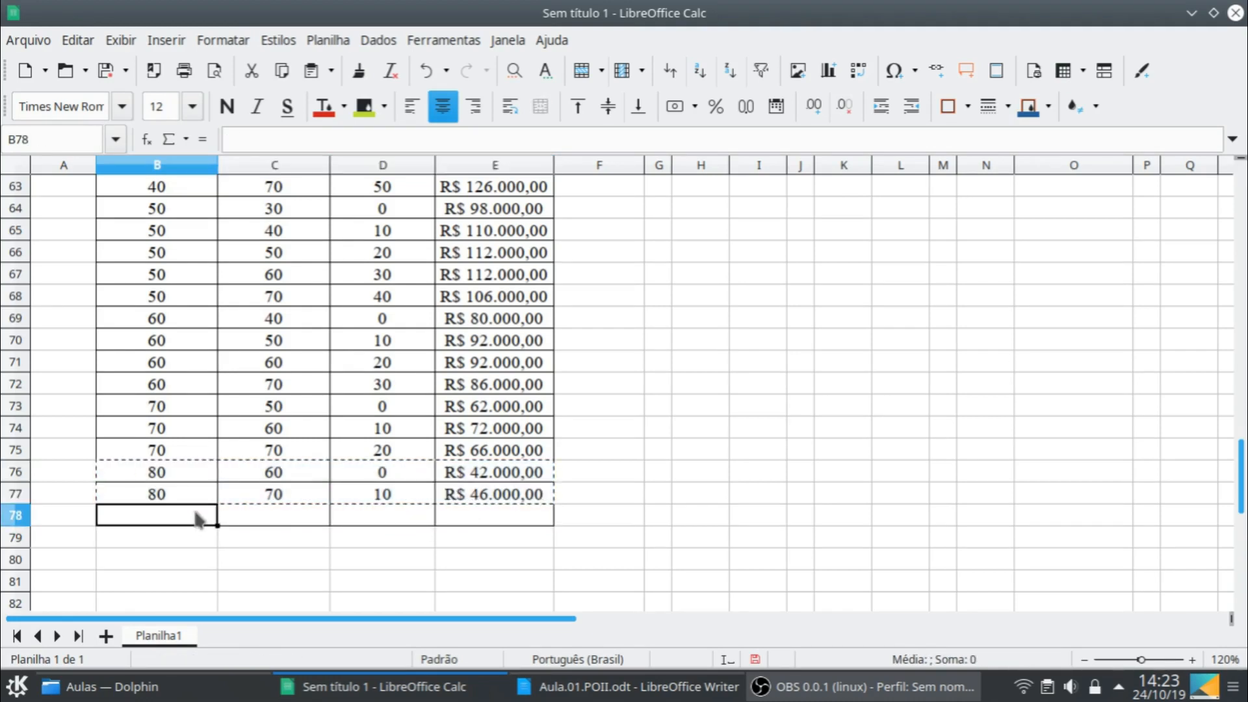
key("ctrl+v")
- Set the initial stock in B78 to 90 and clear the surplus row B79:E79
left_click(195, 520)
type("0")
key("Return")
left_click(193, 523)
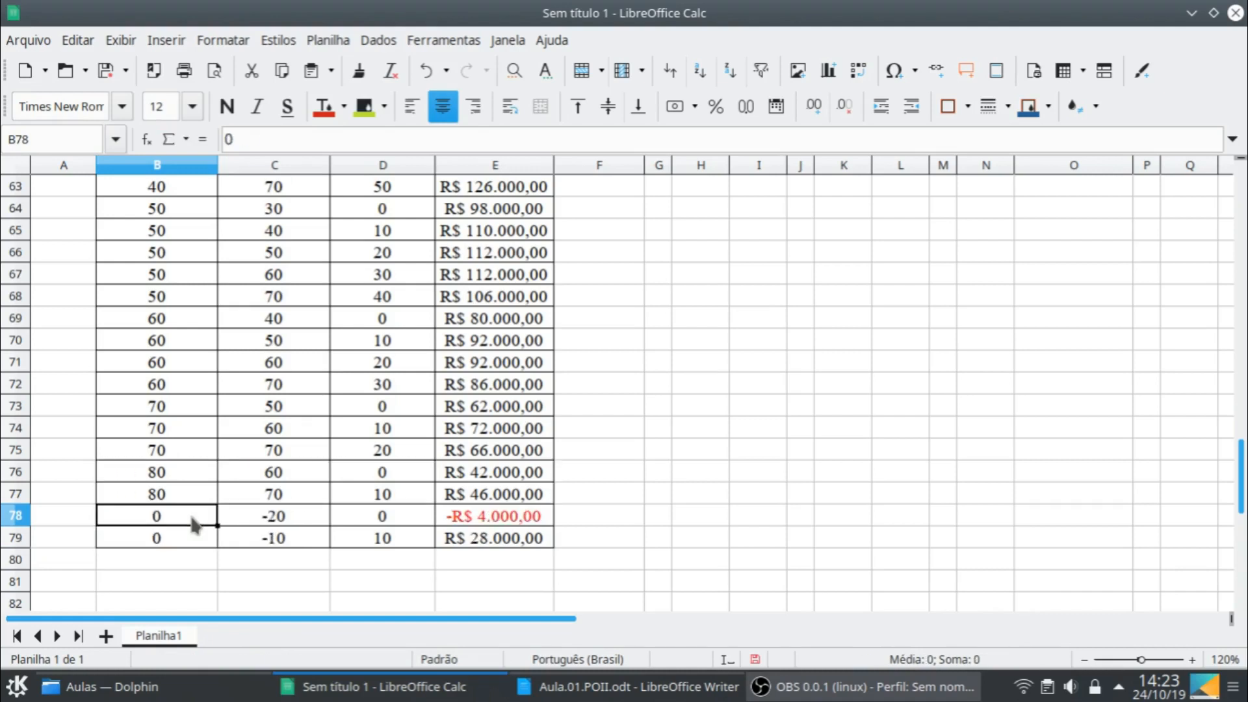
type("90")
key("Return")
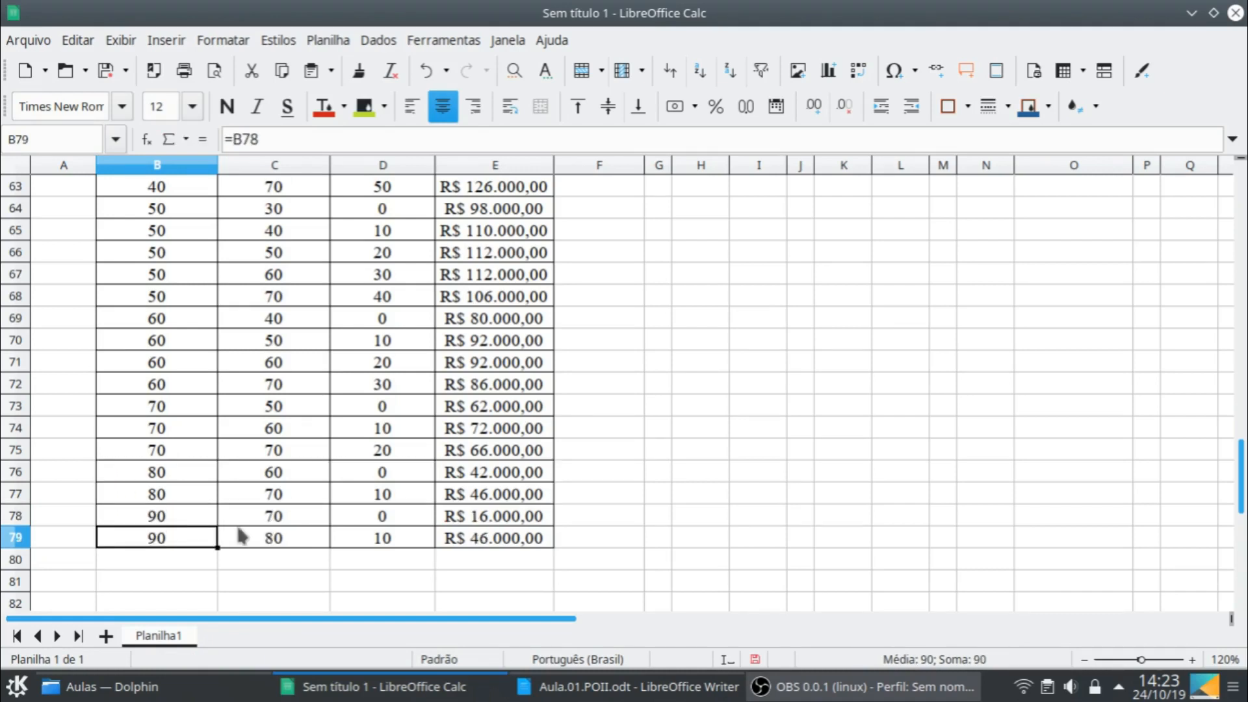
left_click(439, 543, "shift")
key("Delete")
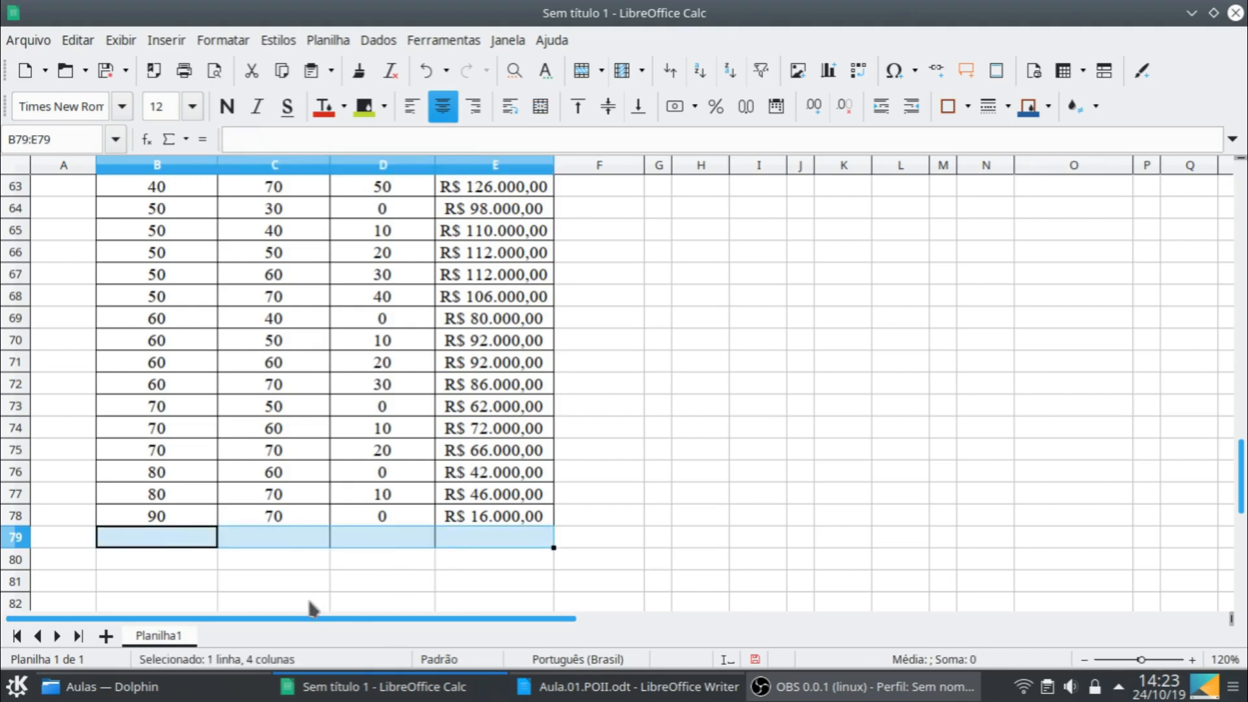
- Extend the merged month 2 cell in column A to cover A27:A78 by redoing the merge and center
scroll(125, 544, "up", 8)
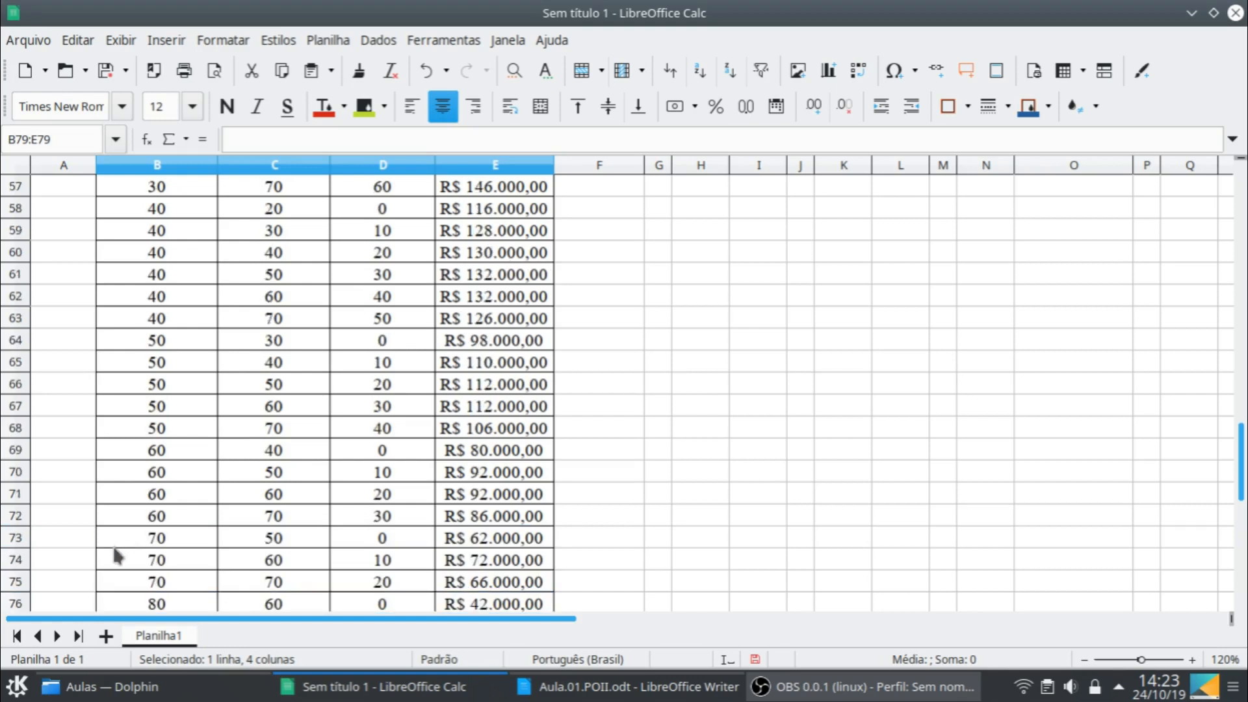
scroll(54, 230, "up", 2)
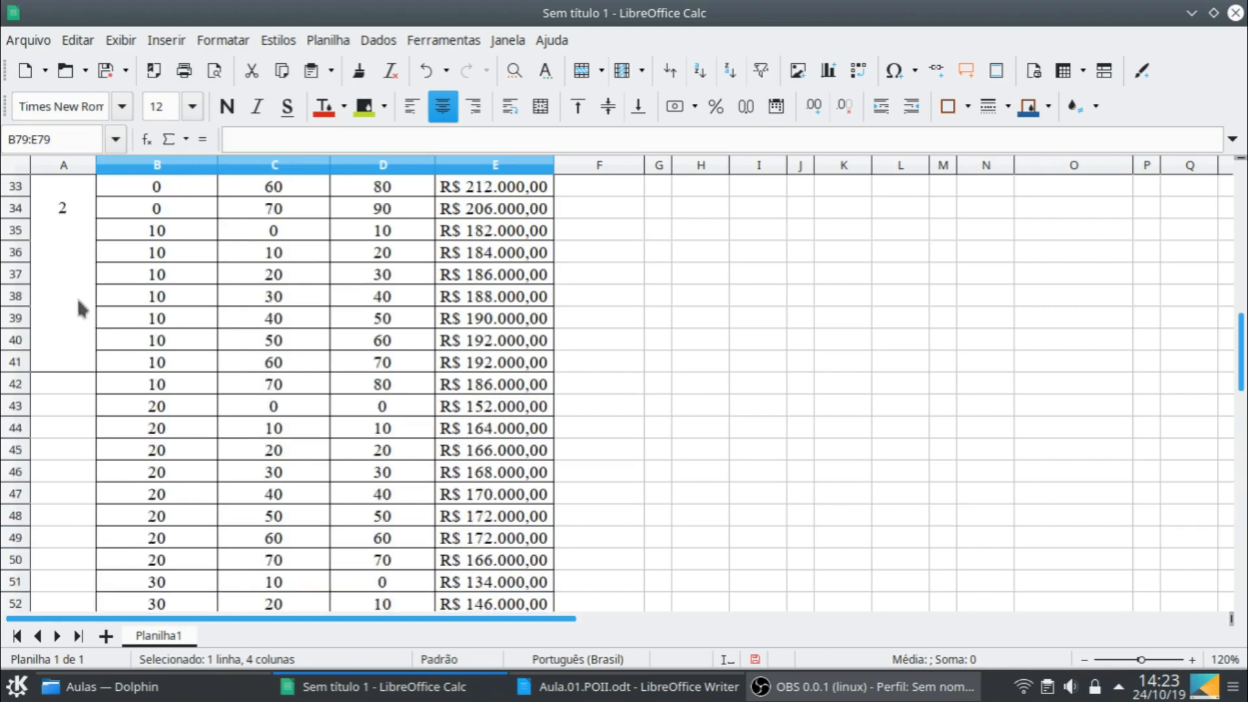
left_click(66, 344)
scroll(69, 561, "down", 8)
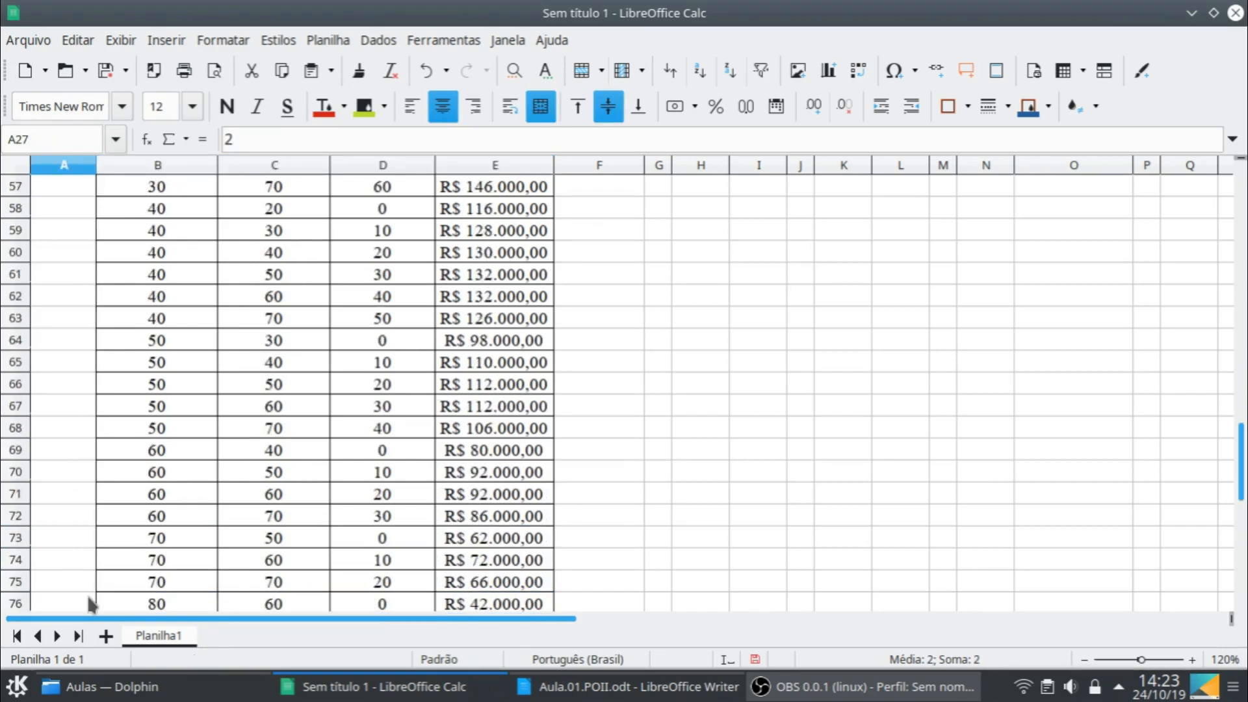
scroll(86, 592, "down", 2)
left_click(76, 538, "shift")
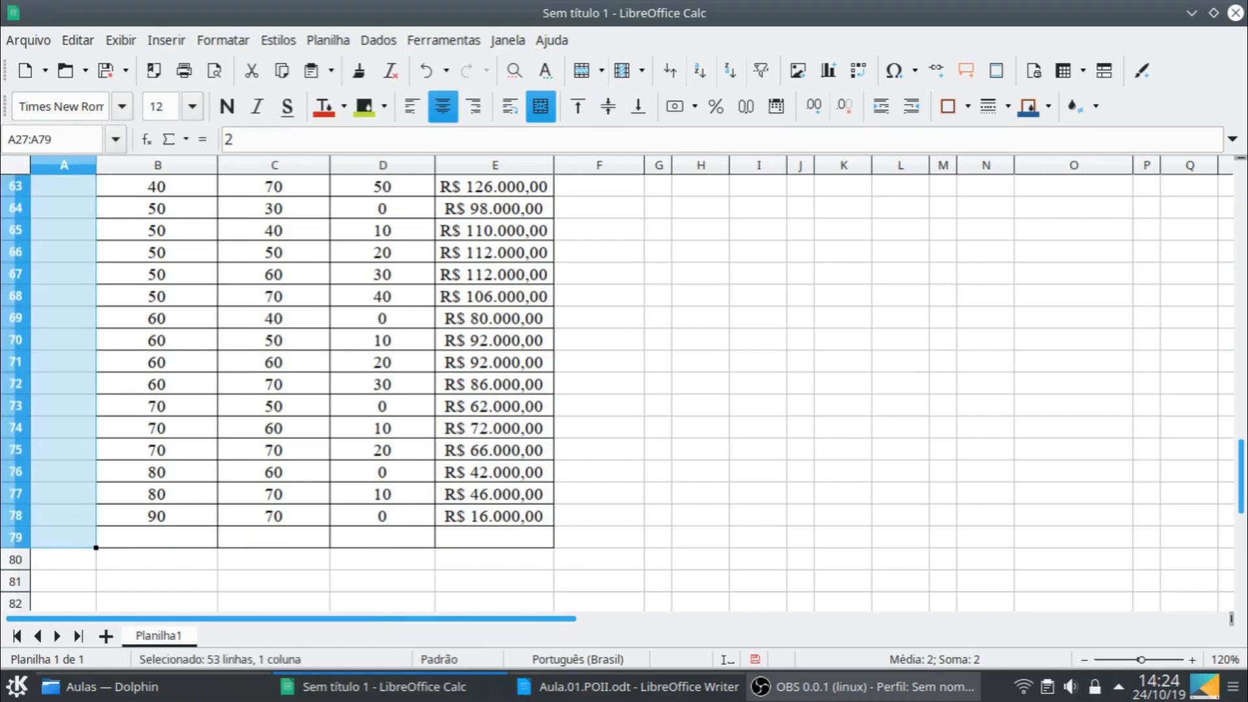
key("shift+Up")
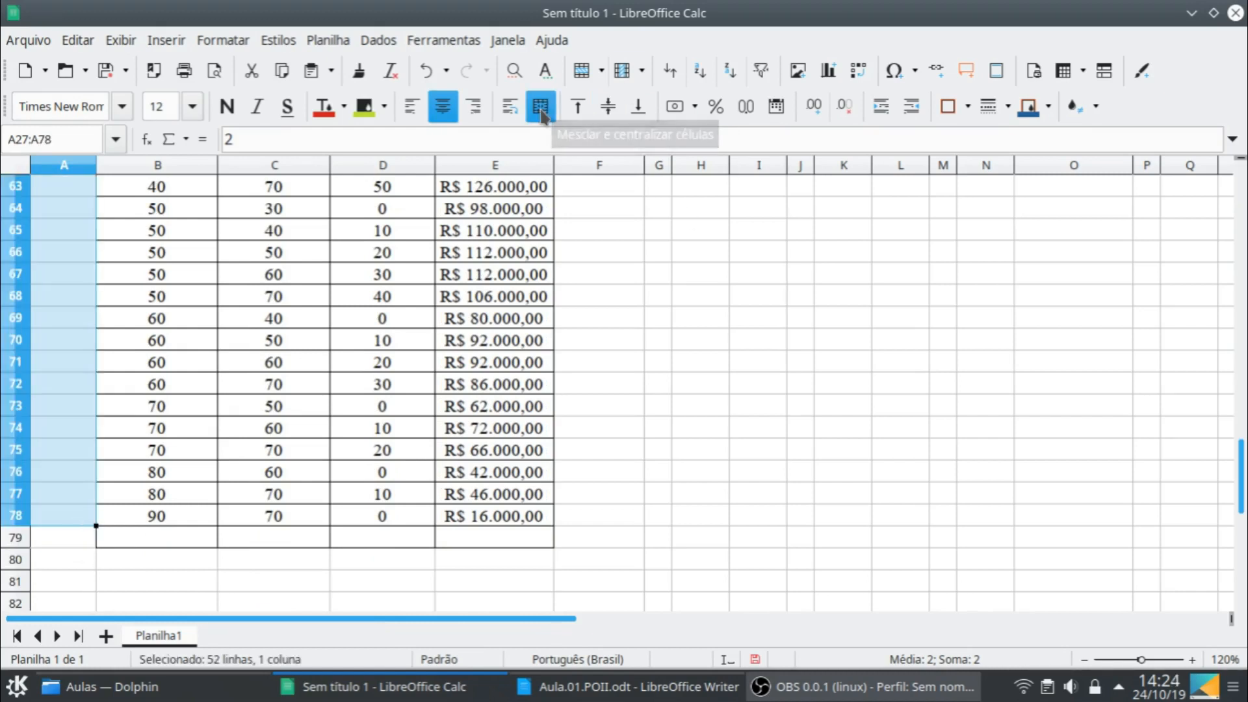
left_click(541, 107)
scroll(669, 390, "down", 2)
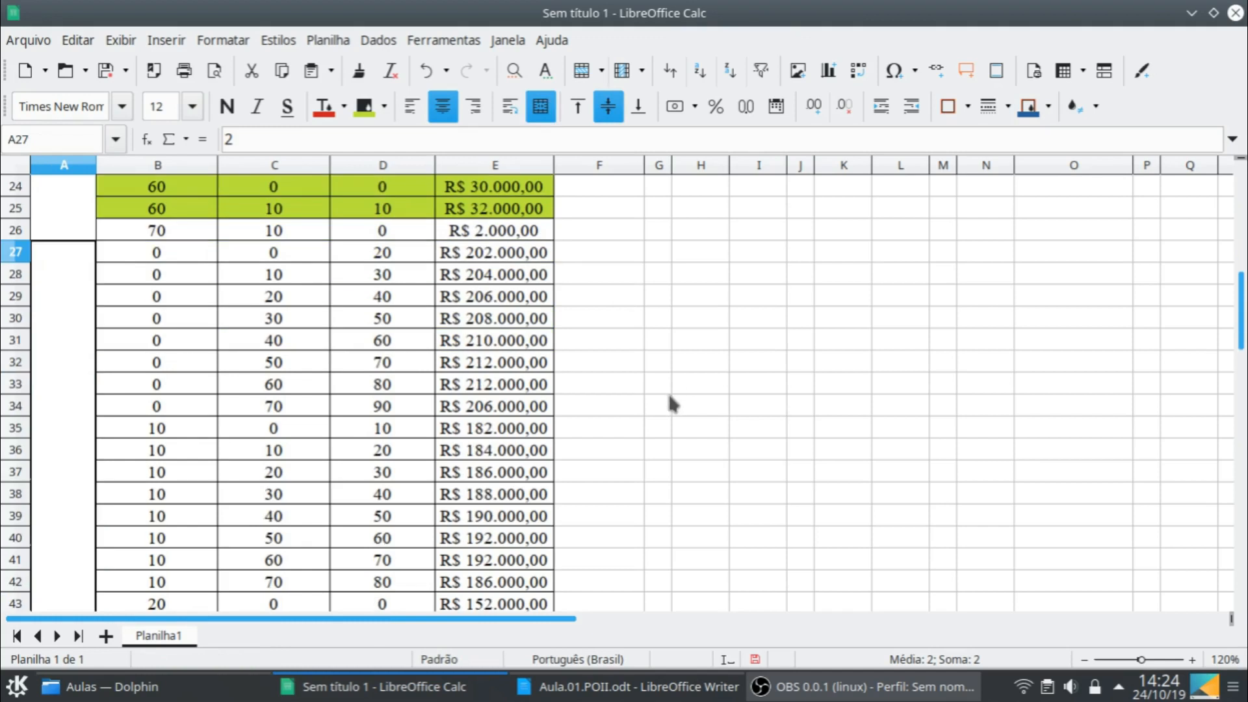
- Fill the month 2 rows with initial stock 0, B27:E34, with the yellow-green background color
key("Right")
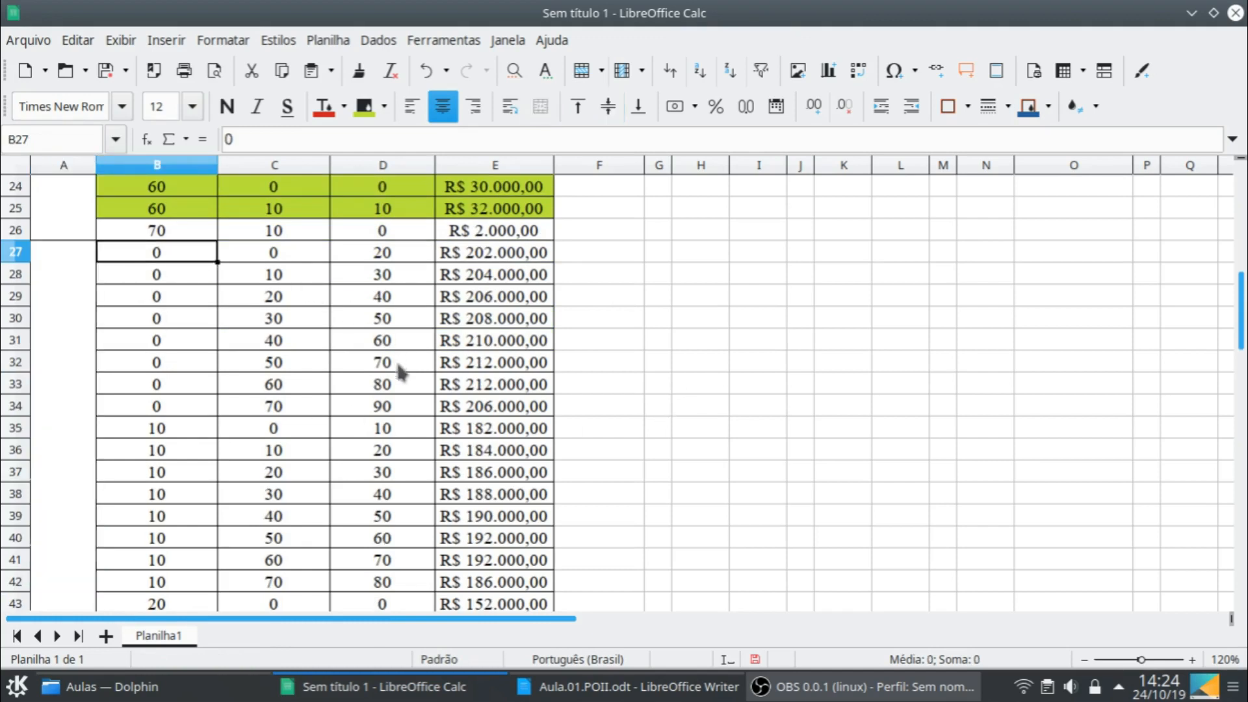
left_click(457, 409, "shift")
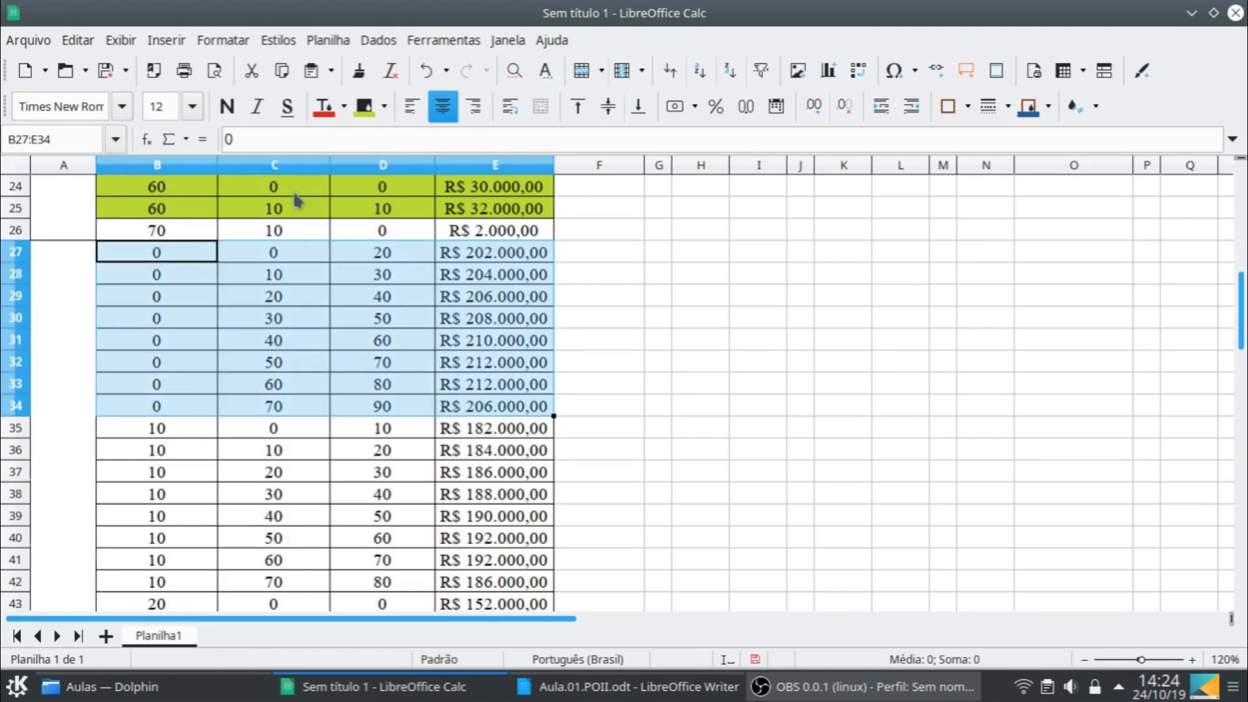
left_click(364, 108)
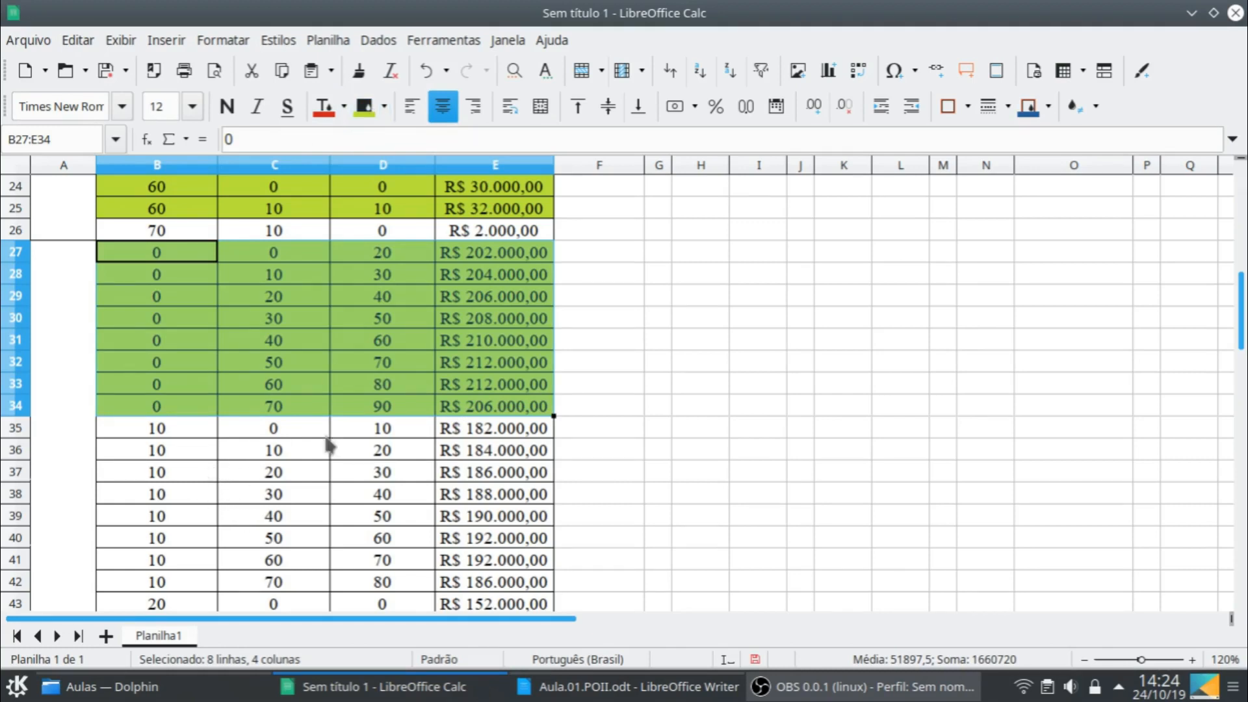
- Fill the month 2 rows with initial stock 20, B43:E50, with the same yellow-green background
scroll(352, 516, "down", 2)
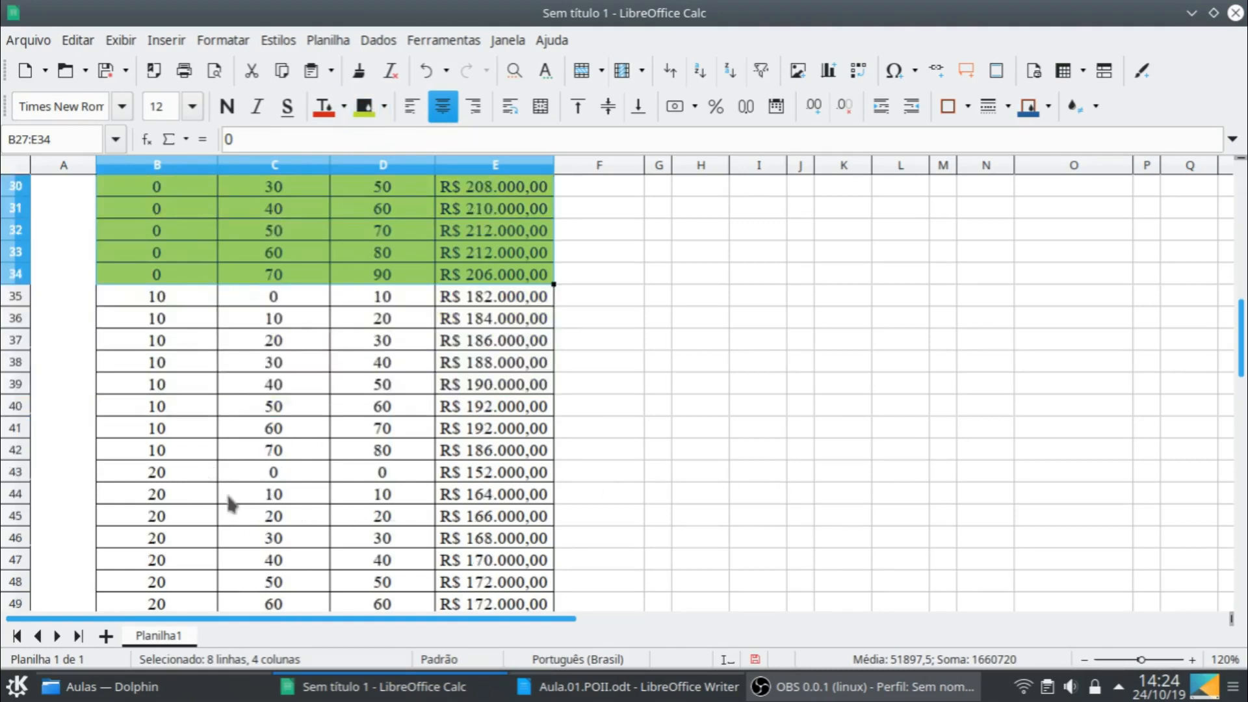
left_click(179, 473)
scroll(426, 545, "down", 1)
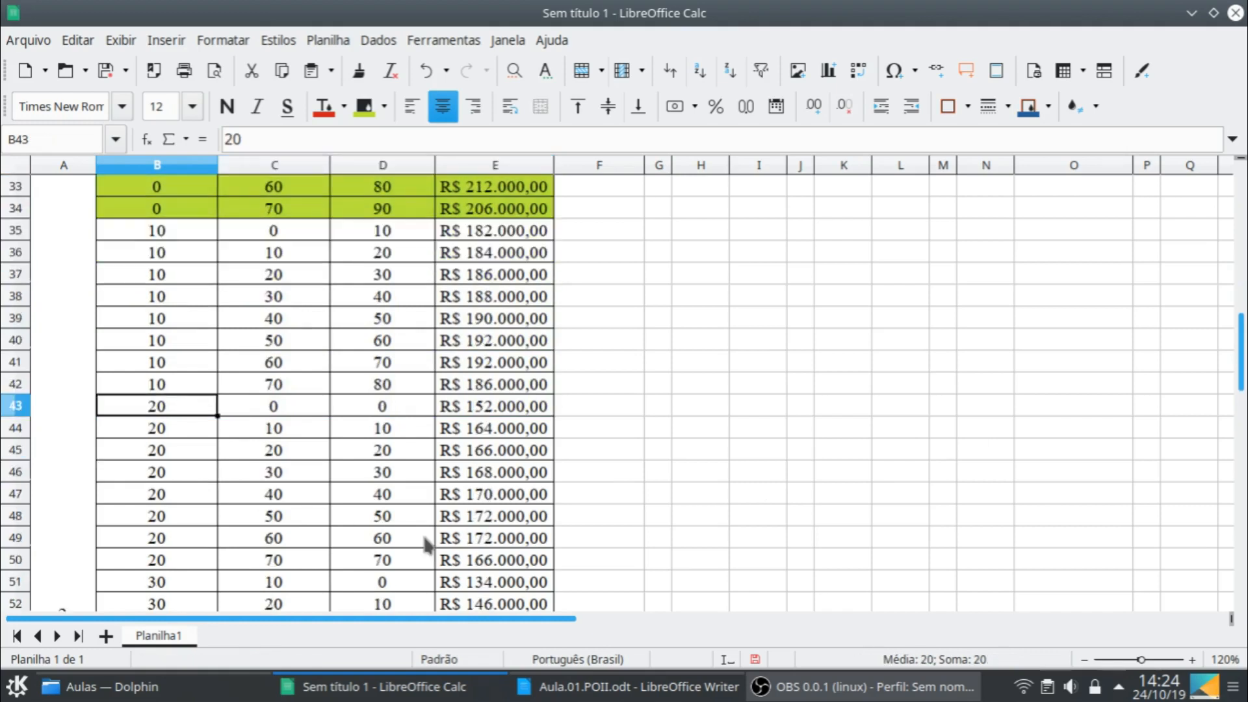
left_click(468, 565, "shift")
left_click(364, 107)
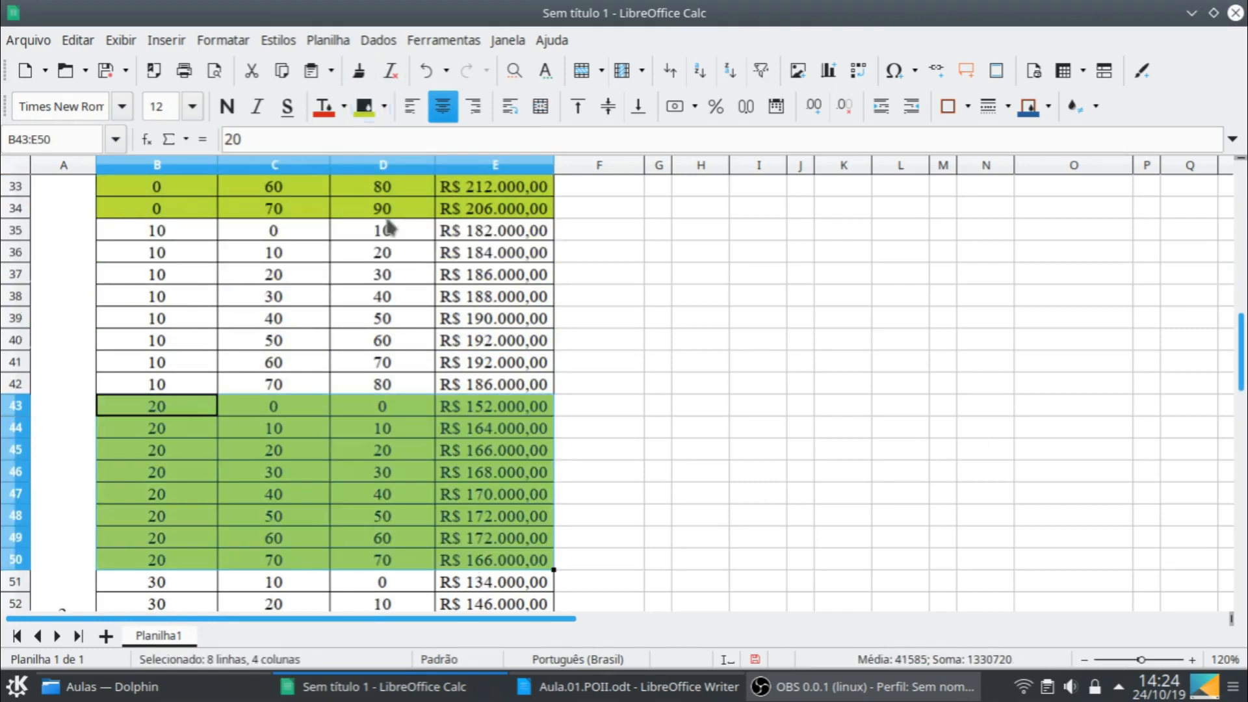
- Fill the month 2 rows with initial stock 40, B58:E63, with the yellow-green background
scroll(332, 518, "down", 2)
scroll(162, 479, "down", 2)
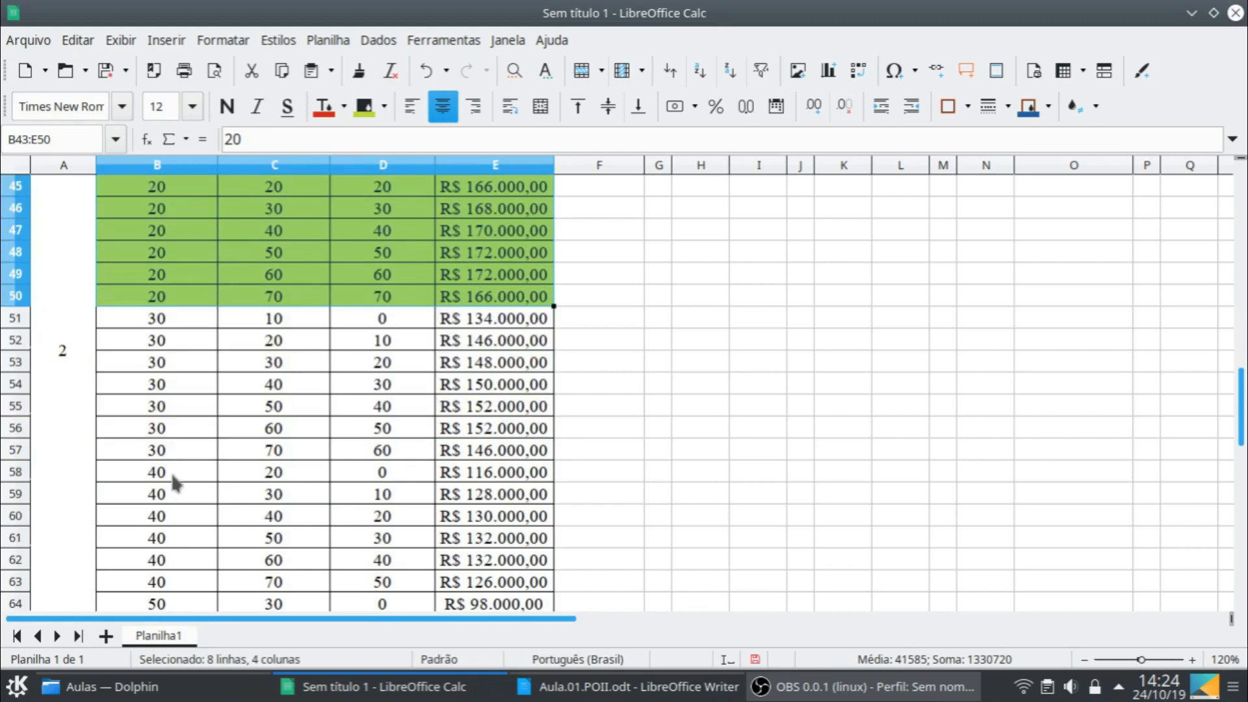
left_click(173, 478)
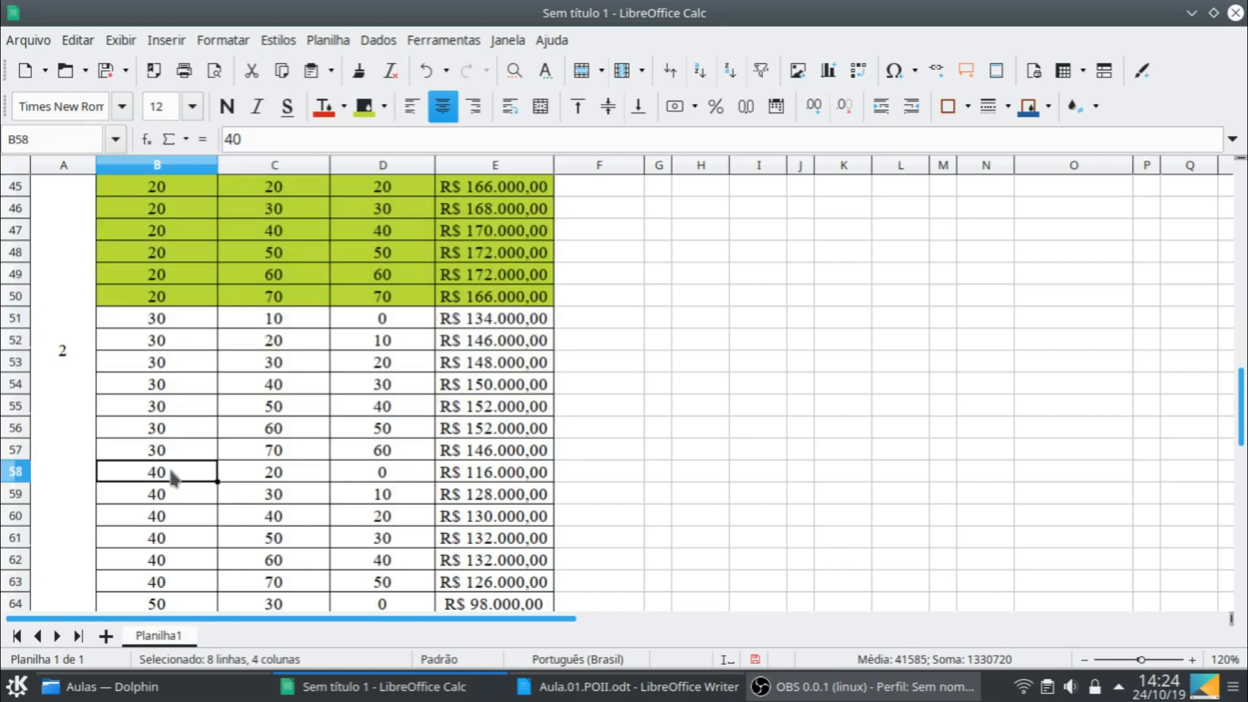
left_click(459, 581, "shift")
left_click(365, 108)
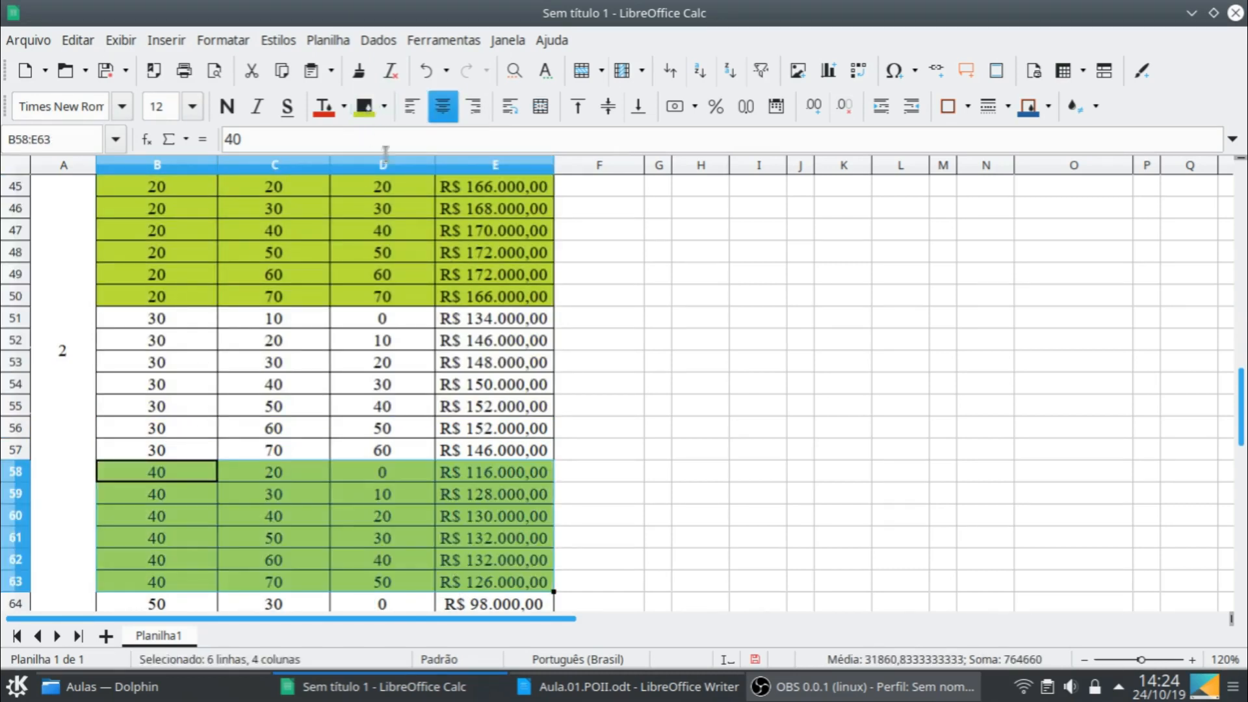
- Fill the month 2 rows with initial stock 60, B69:E72, with the yellow-green background
scroll(393, 497, "down", 3)
scroll(249, 483, "down", 1)
left_click(177, 457)
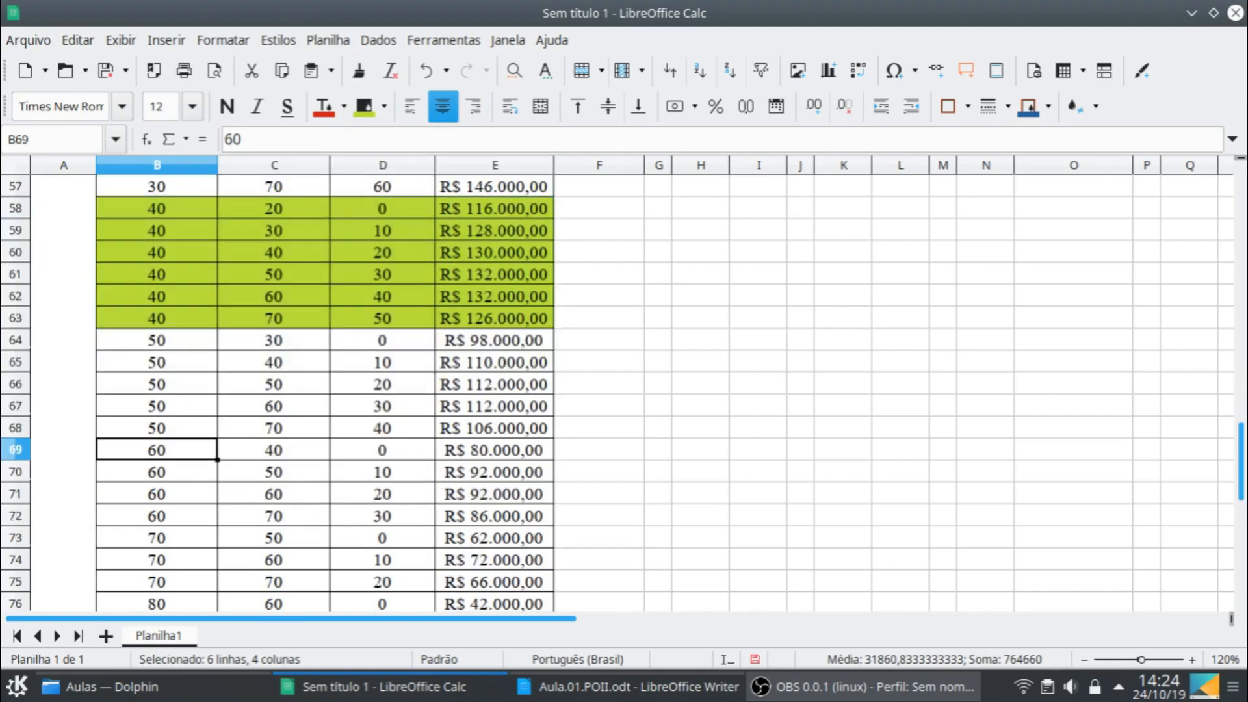
left_click(365, 106)
- Fill the month 2 rows with initial stock 80, B76:E77, with the yellow-green background
scroll(355, 390, "down", 2)
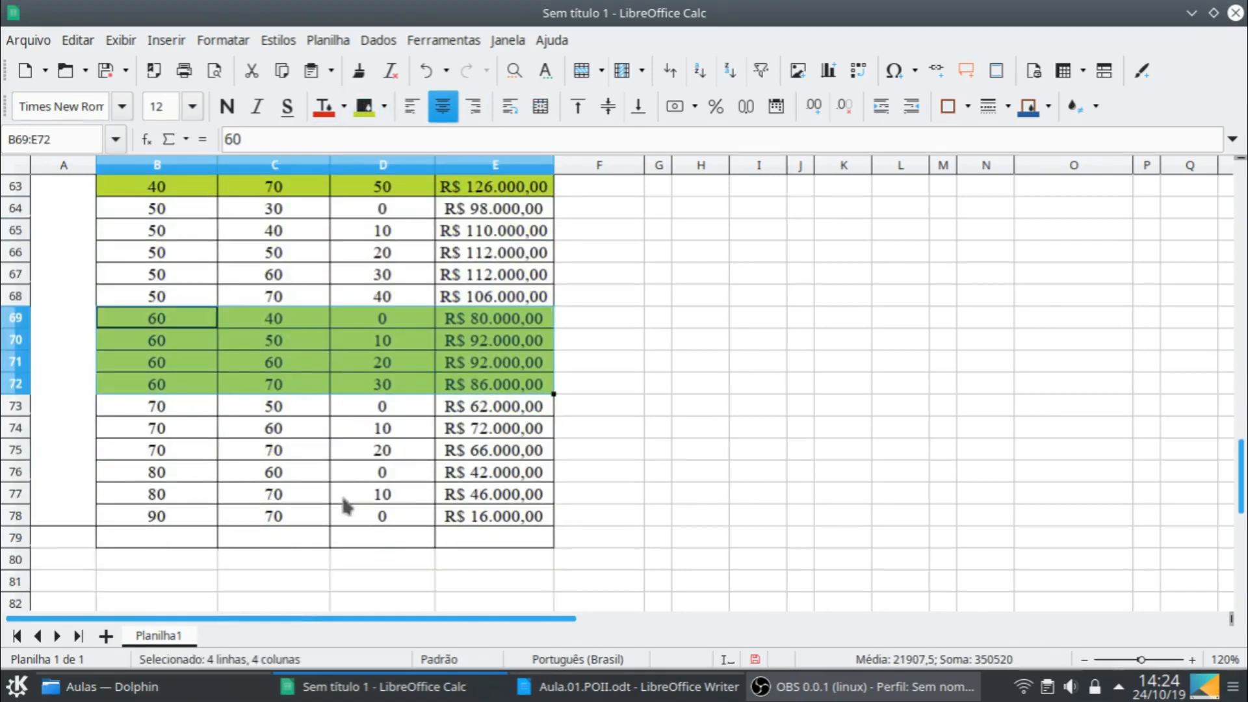
left_click(159, 473)
left_click(475, 495, "shift")
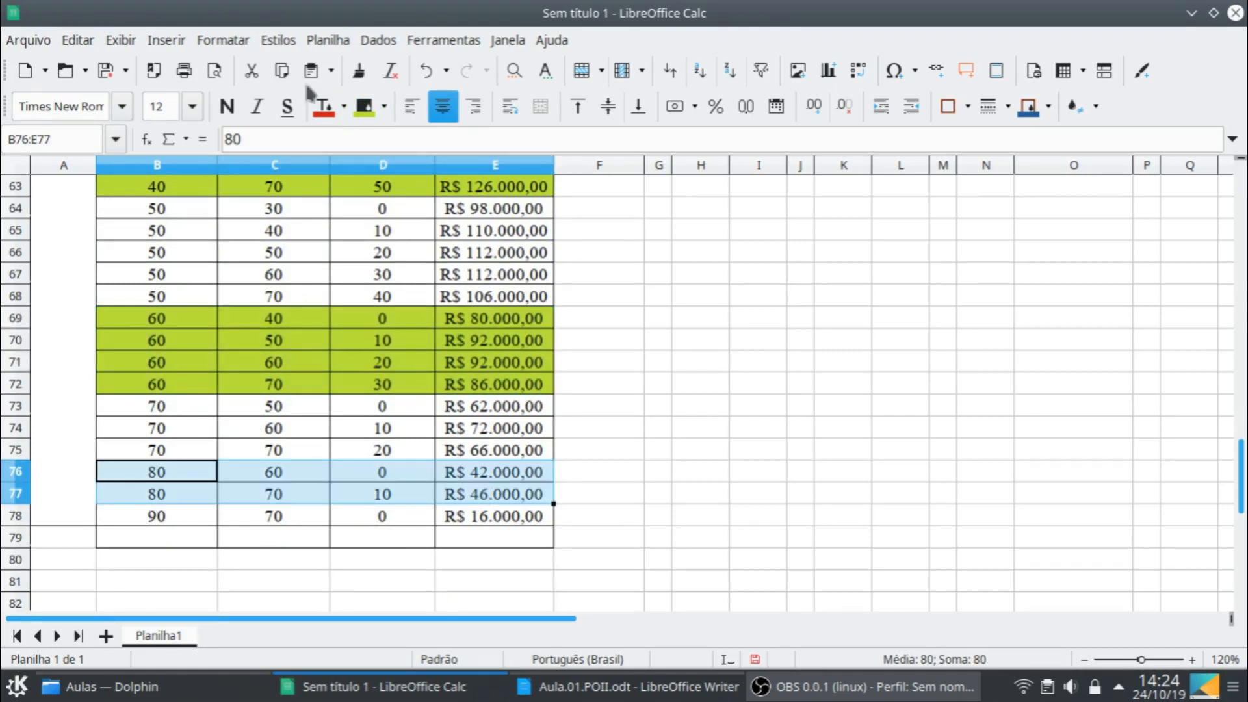
left_click(365, 105)
- Split the window into independently scrolling panes at cell F23
scroll(642, 434, "up", 1)
scroll(640, 428, "up", 15)
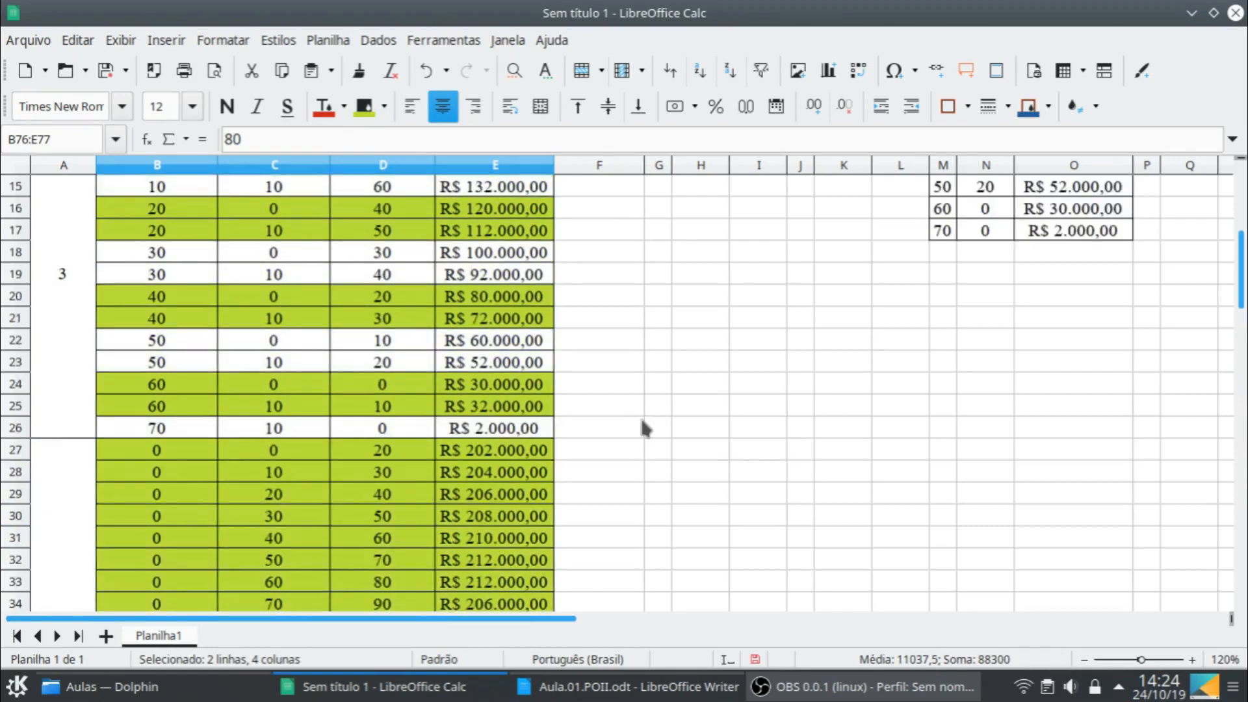
left_click(657, 375)
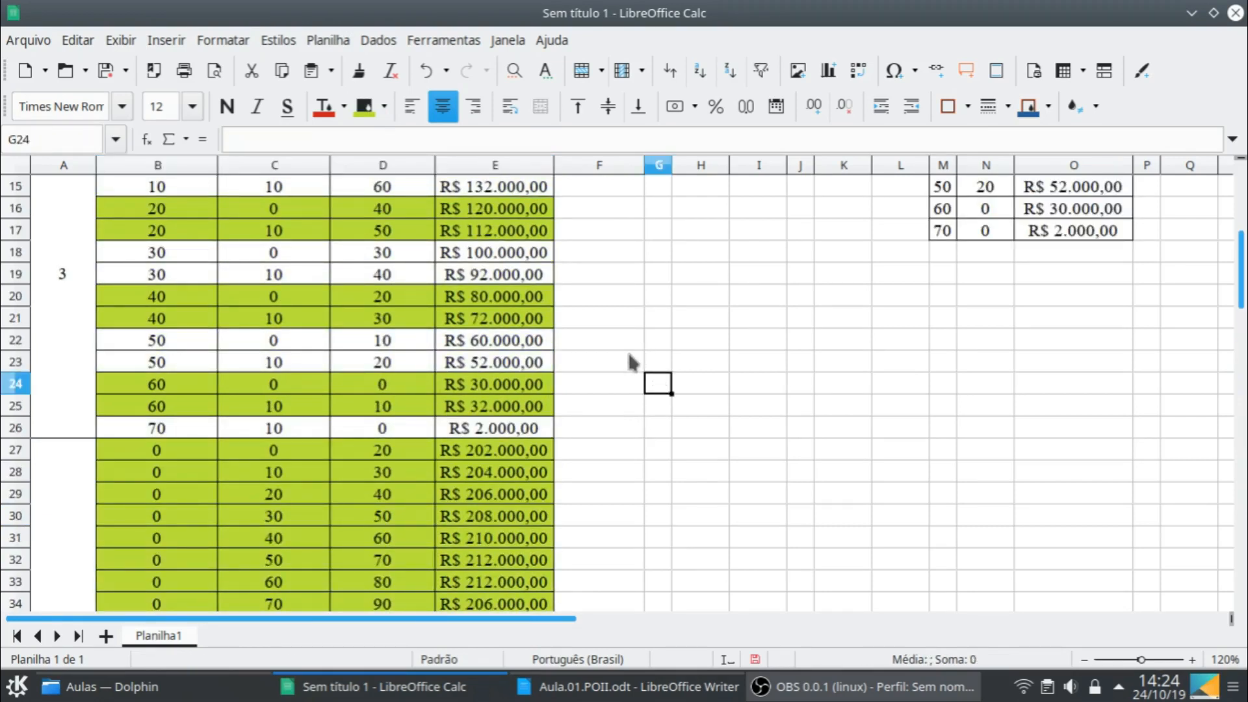
left_click(629, 362)
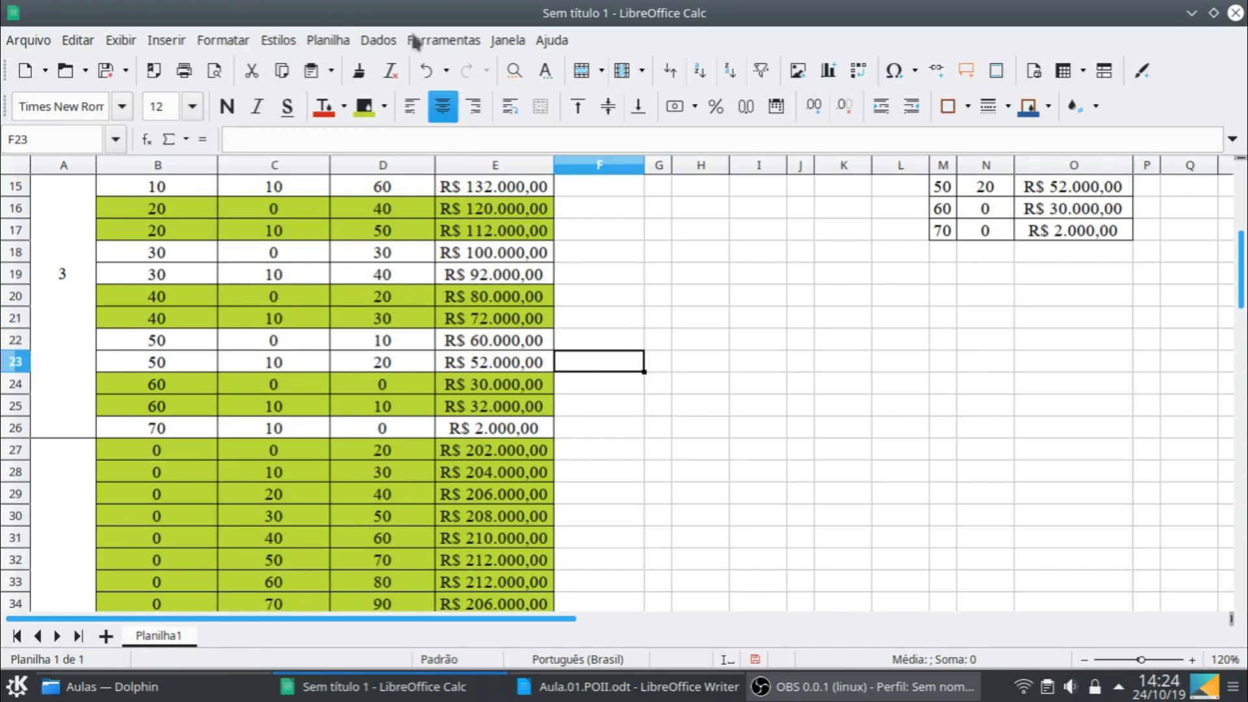
left_click(121, 41)
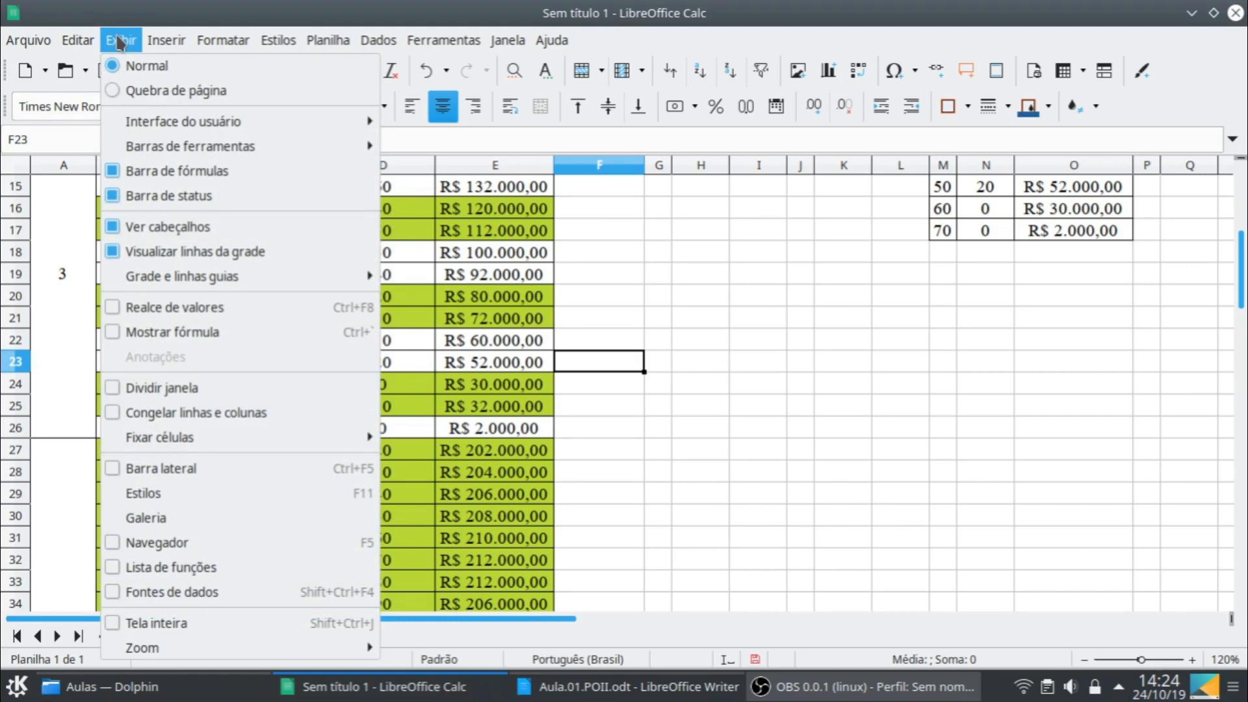
left_click(197, 388)
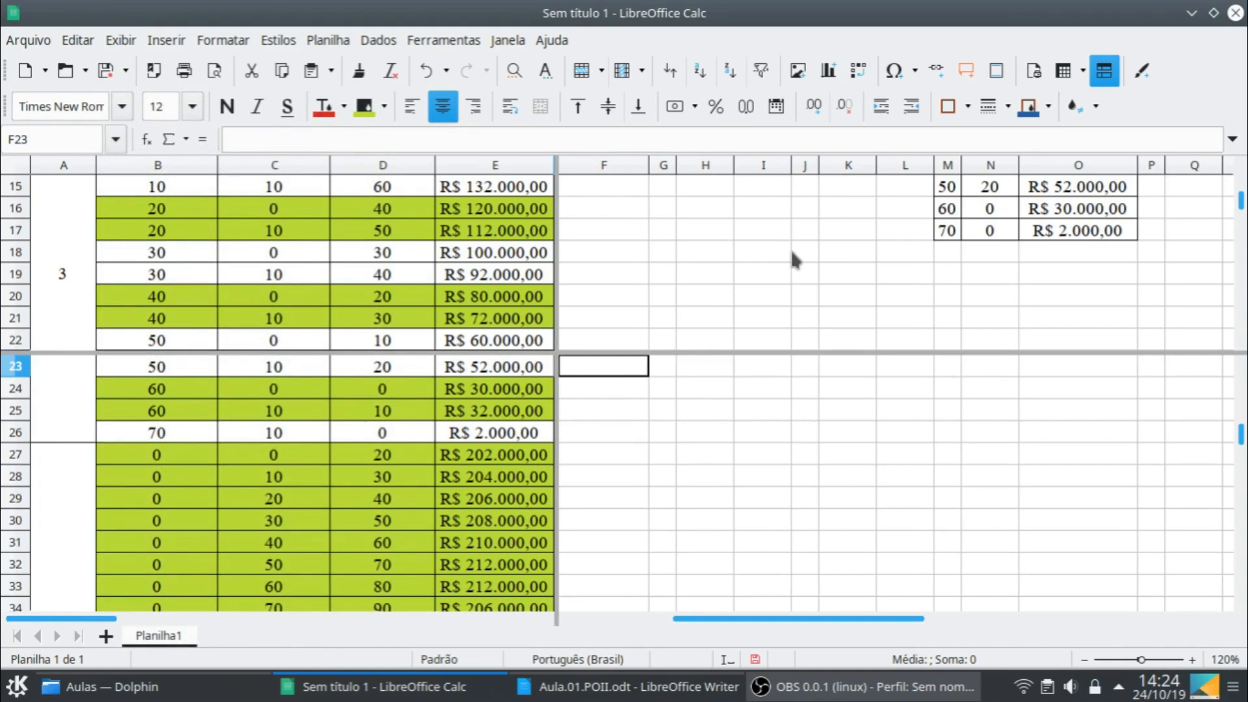
- Copy the Mês 3 results M10:O17 into the Mês 2 table starting at J10 and fit column L to its contents
scroll(792, 259, "down", 1)
scroll(792, 258, "up", 4)
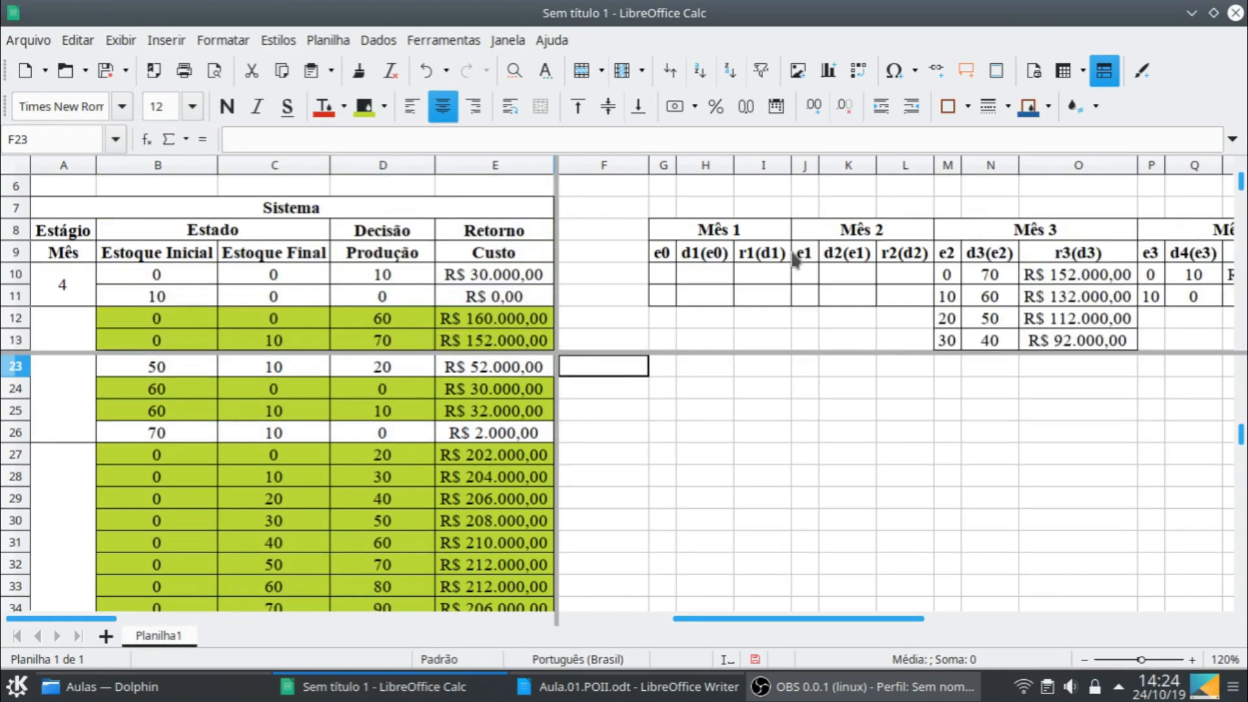
scroll(794, 260, "down", 1)
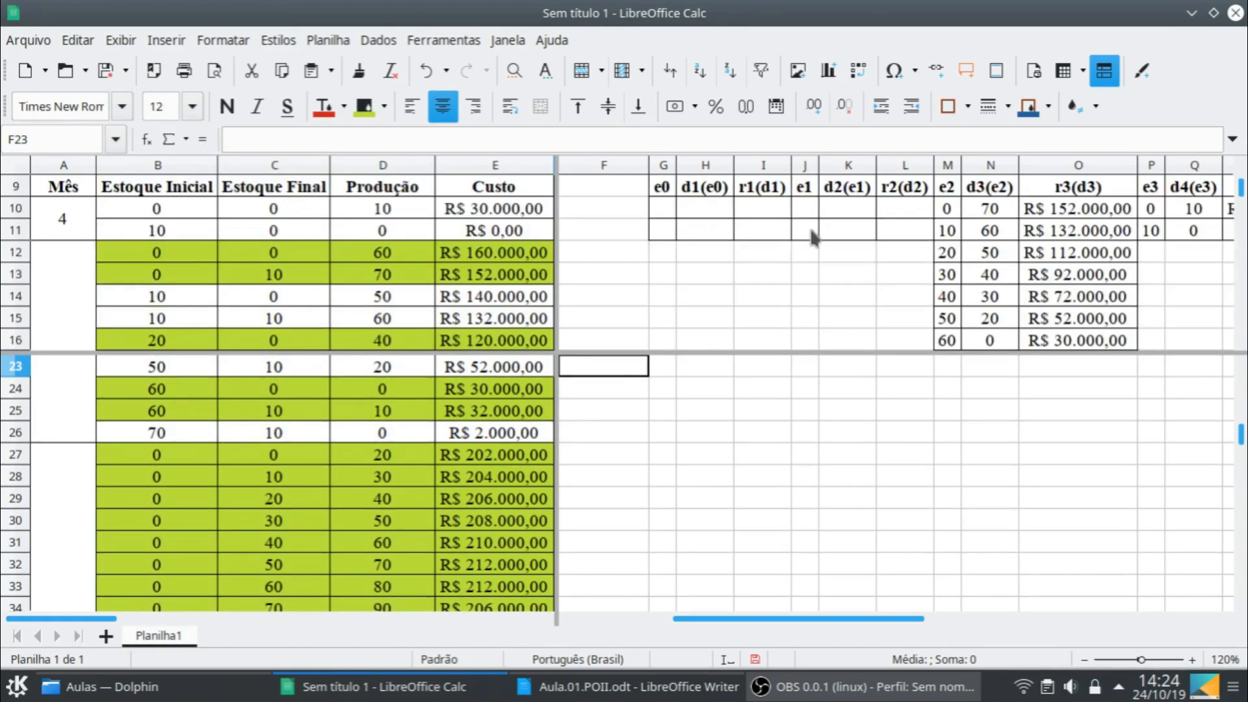
scroll(814, 242, "up", 1)
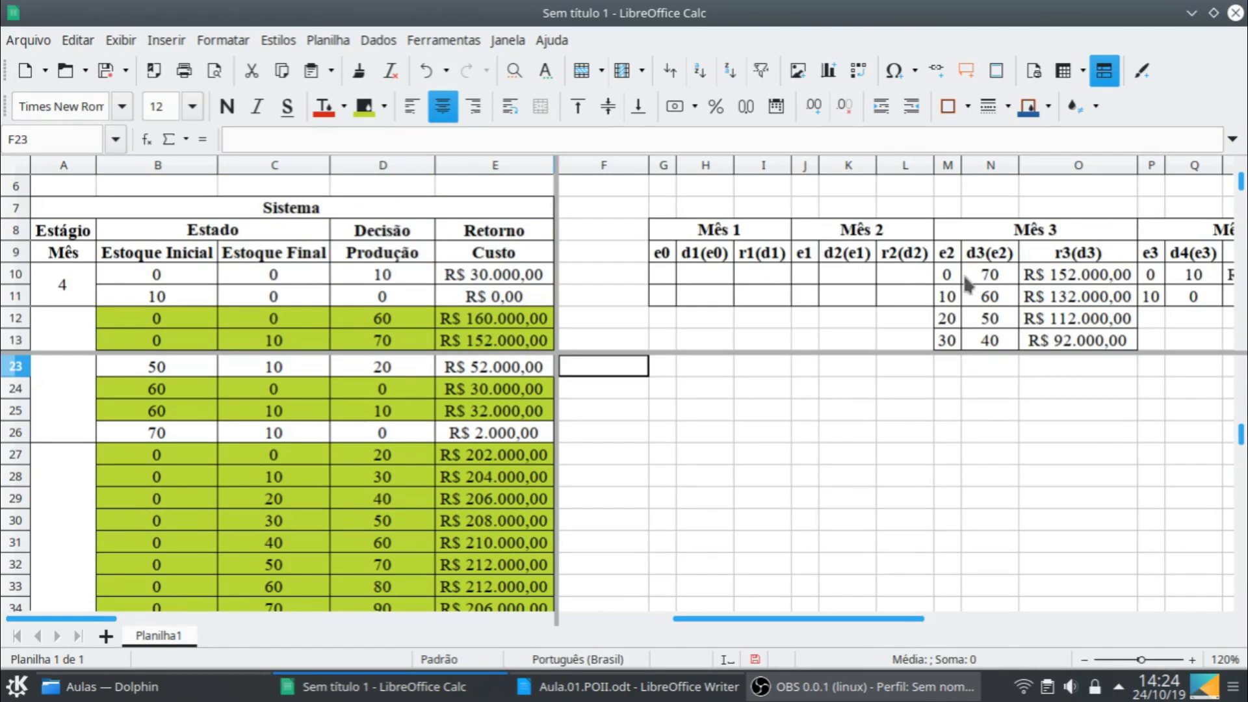
left_click(950, 277)
scroll(1049, 279, "down", 2)
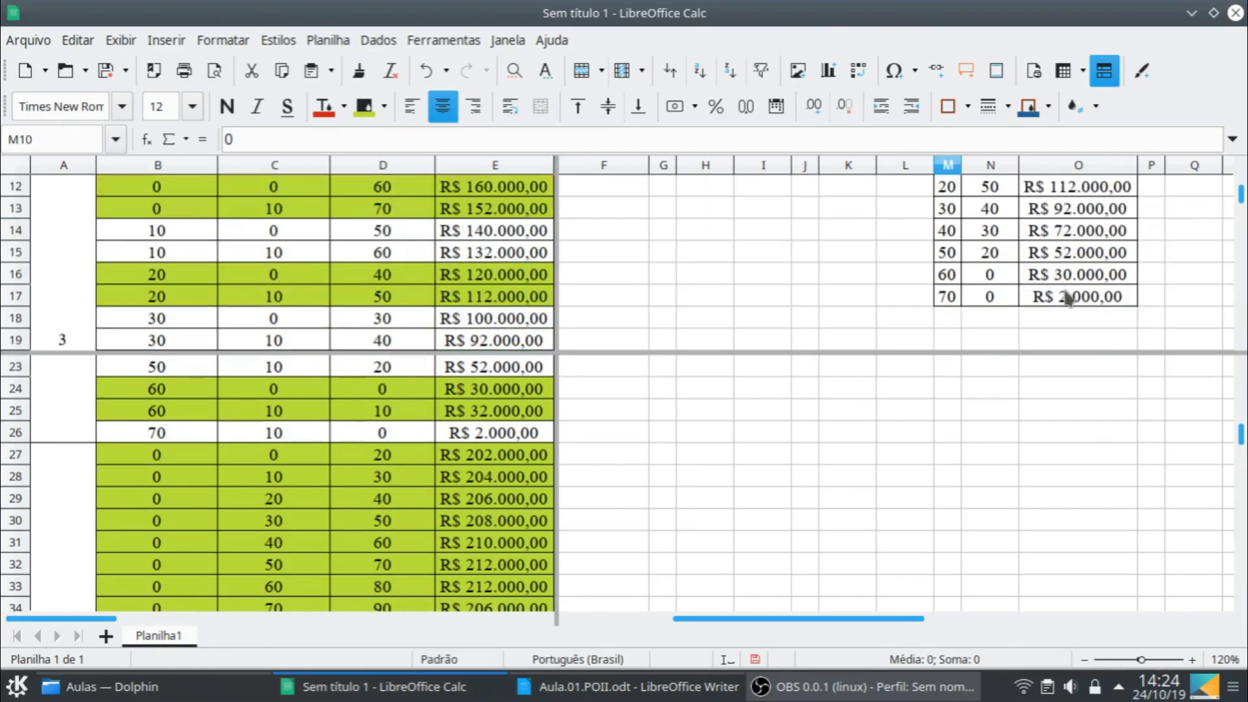
left_click(1066, 299, "shift")
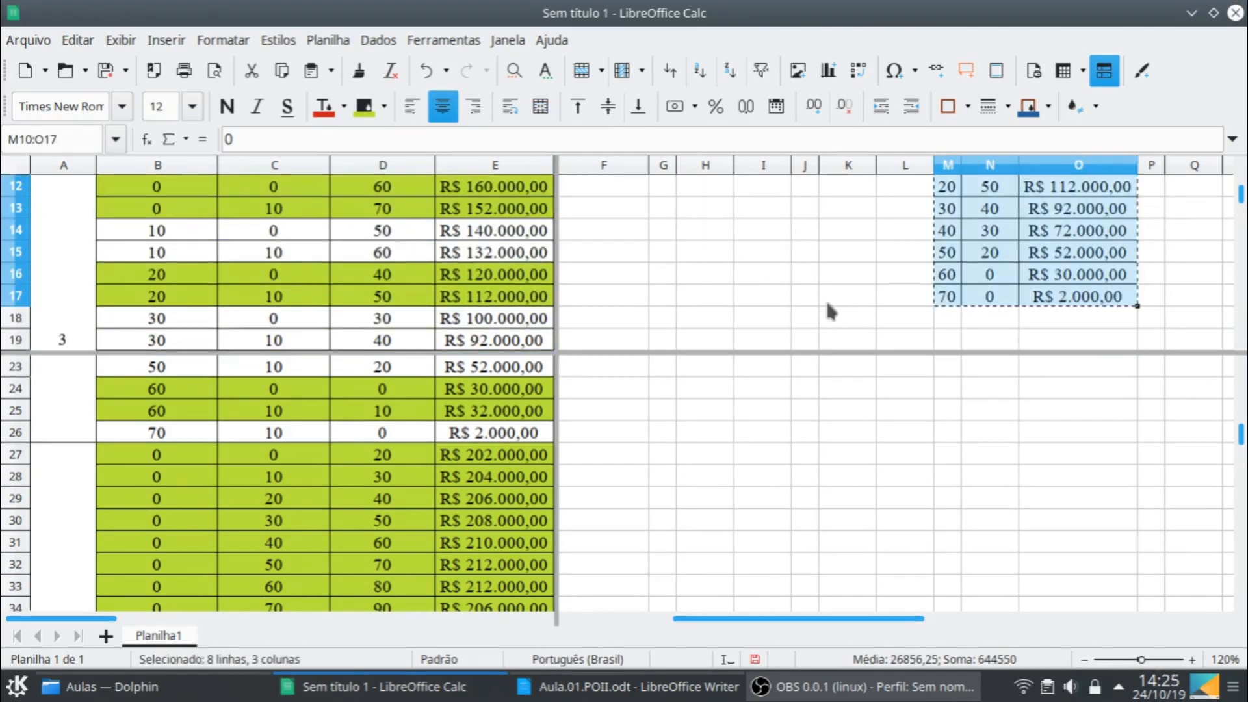
scroll(823, 295, "up", 2)
key("ctrl+c")
left_click(815, 276)
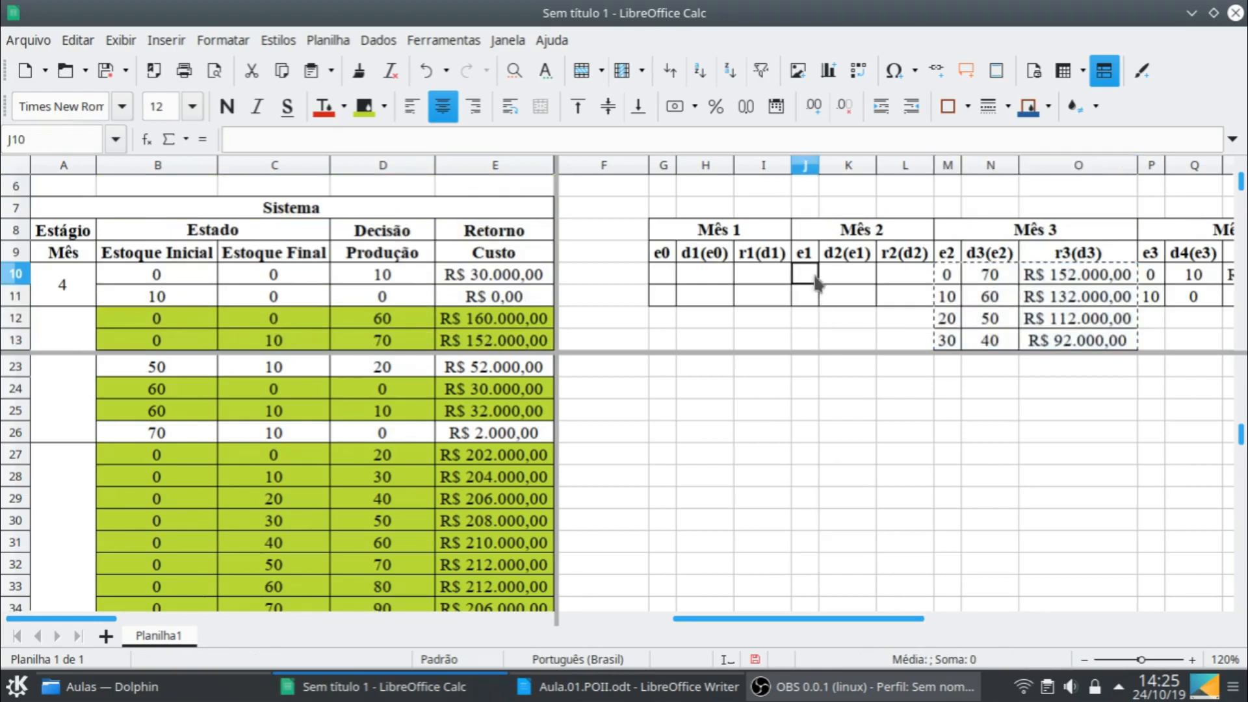
key("ctrl+v")
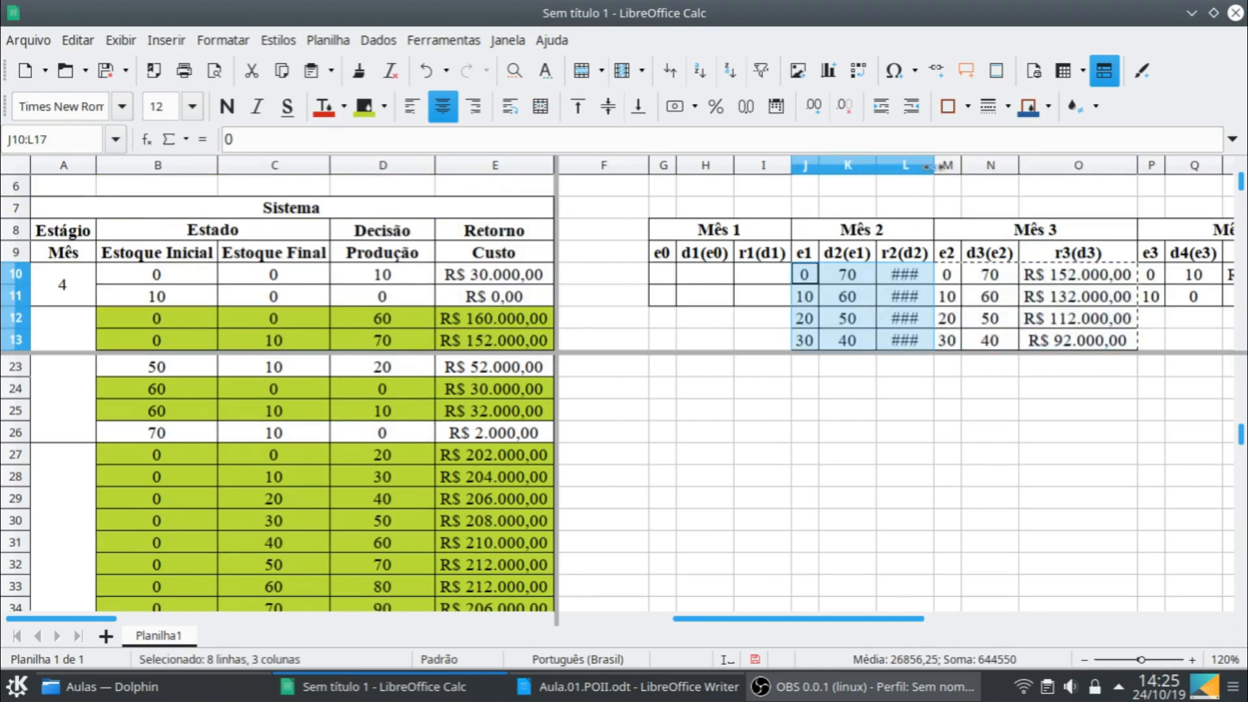
double_click(934, 165)
- Clear the copied decisions and costs in K10:L17 of the Mês 2 table, keeping the e1 column
left_click(810, 281)
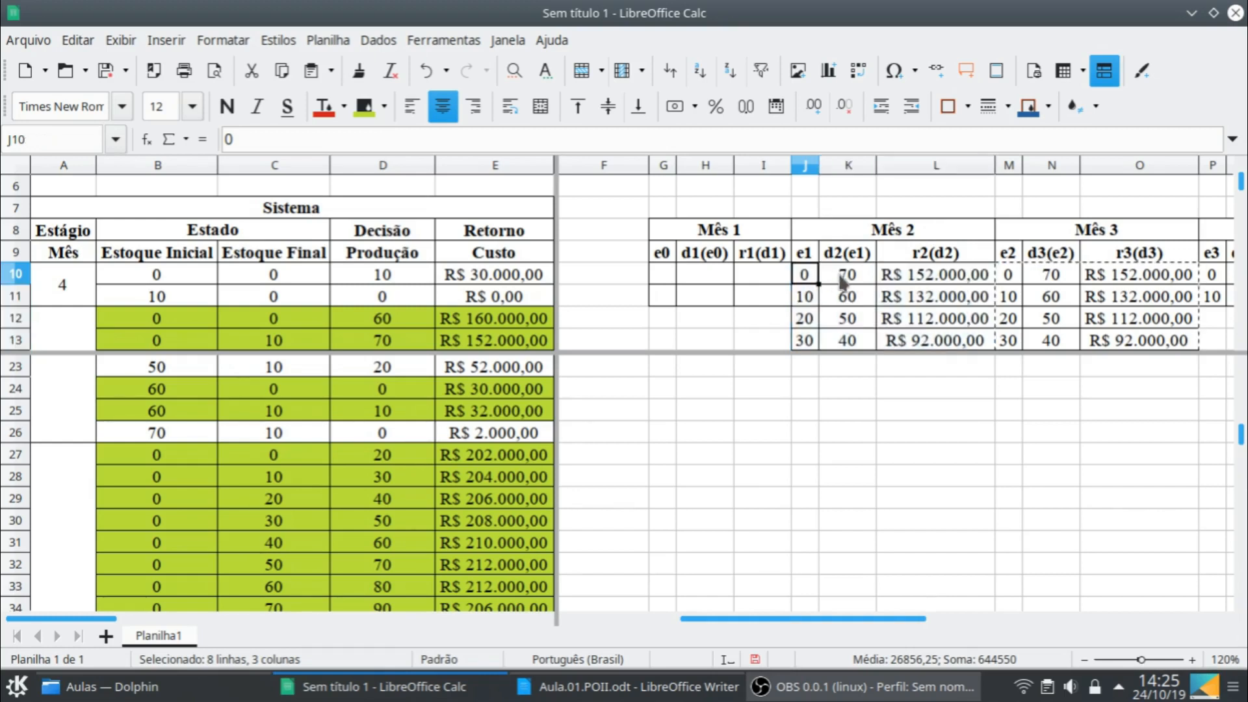
key("Right")
scroll(987, 340, "down", 2)
scroll(986, 330, "down", 1)
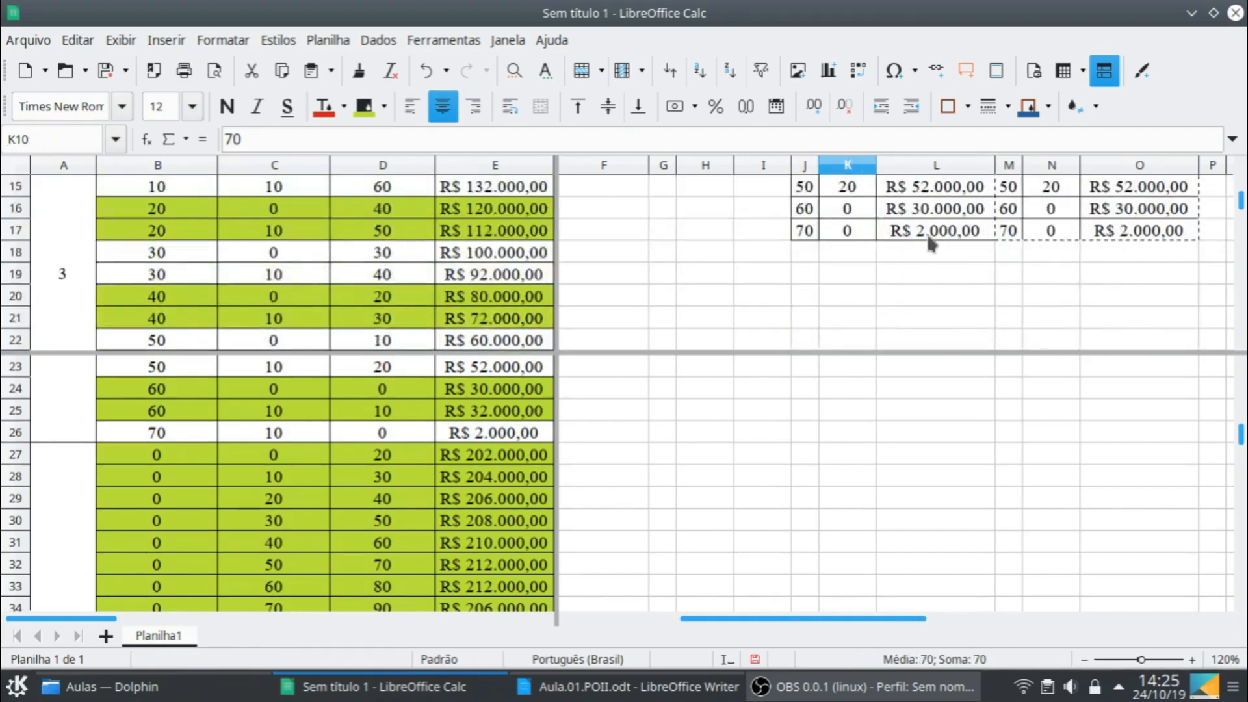
left_click(927, 233, "shift")
key("Delete")
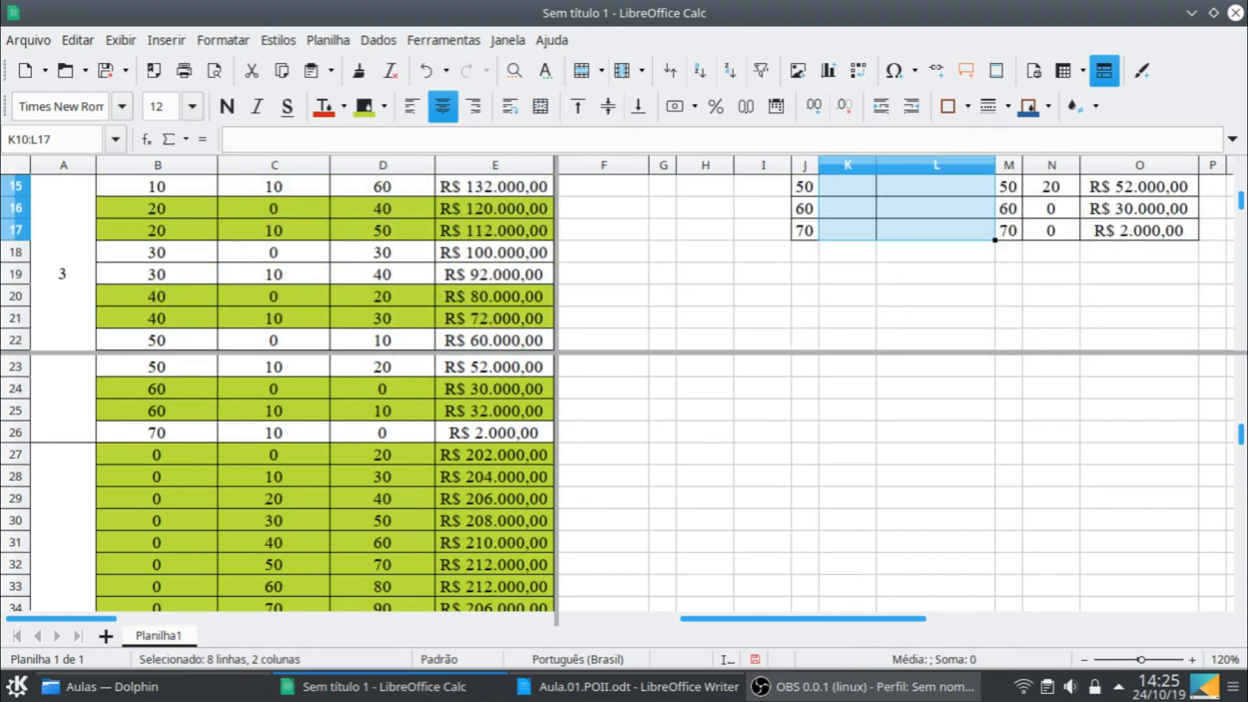
- Extend the Mês 2 table by two rows by copying J16:L17 and pasting it starting at J18
left_click(805, 208)
left_click(920, 237, "shift")
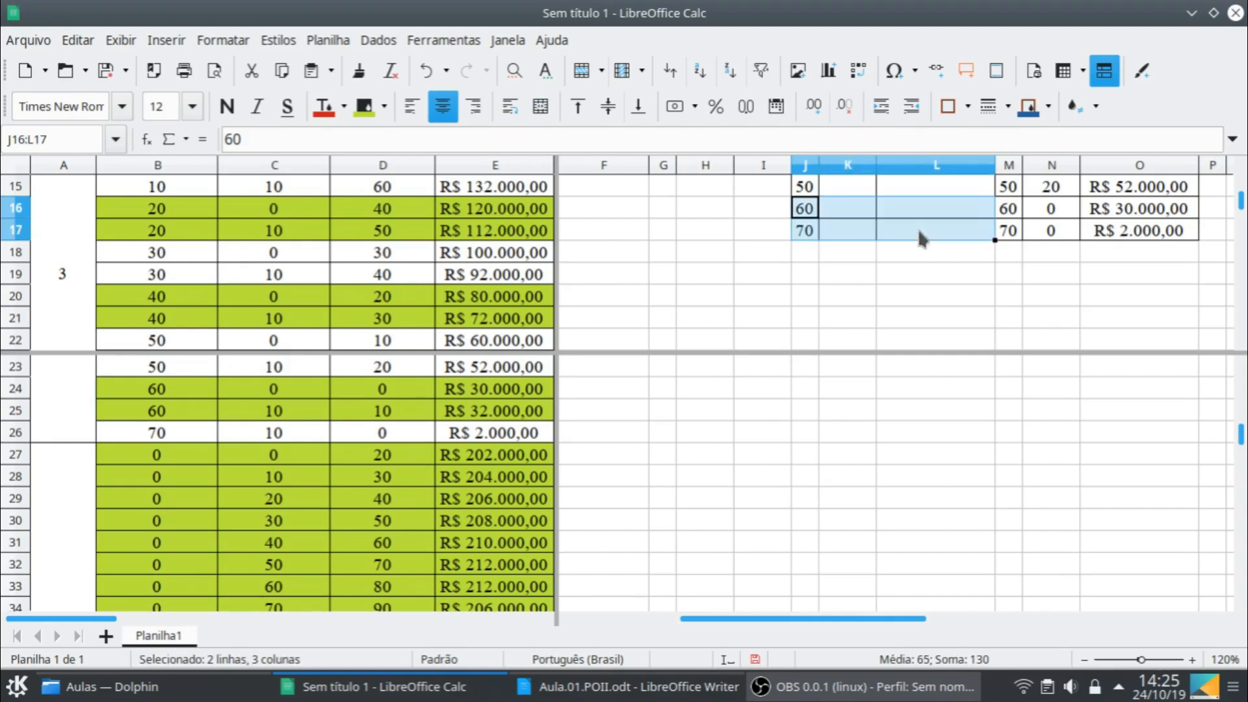
key("ctrl+c")
left_click(806, 251)
key("ctrl+v")
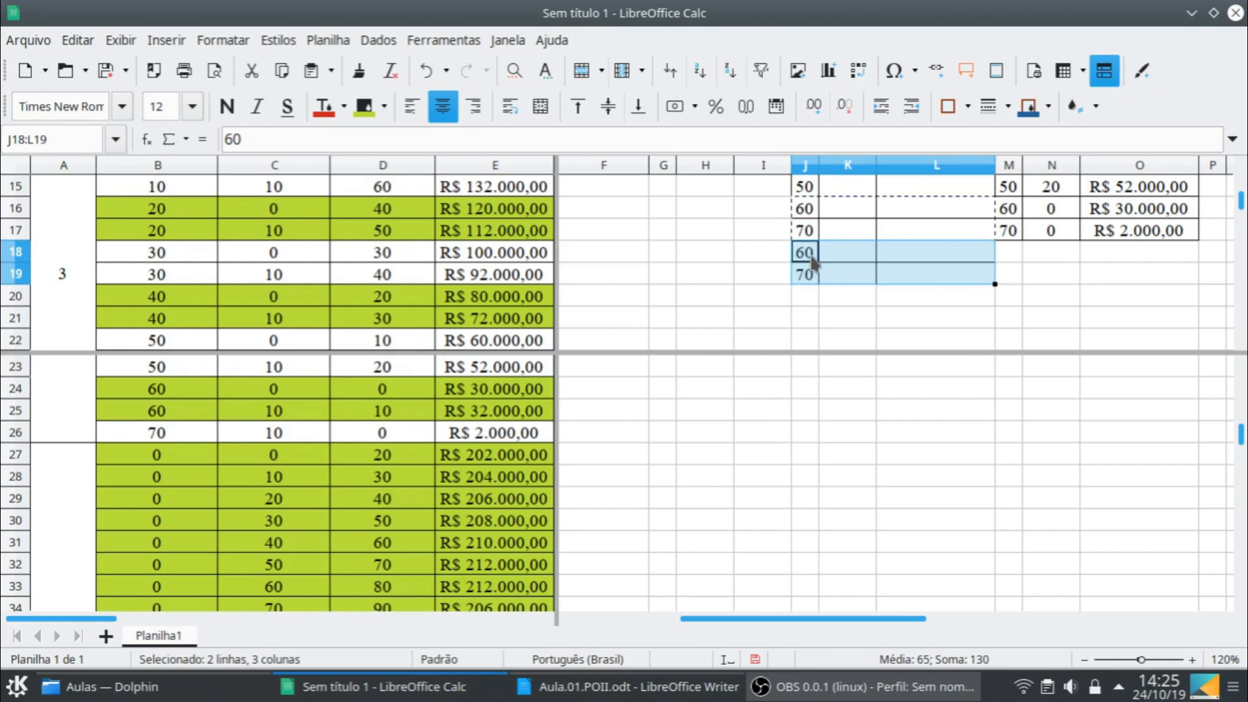
- Set the e1 stock values in J18 to 80 and in J19 to 90
left_click(810, 257)
type("80")
key("Return")
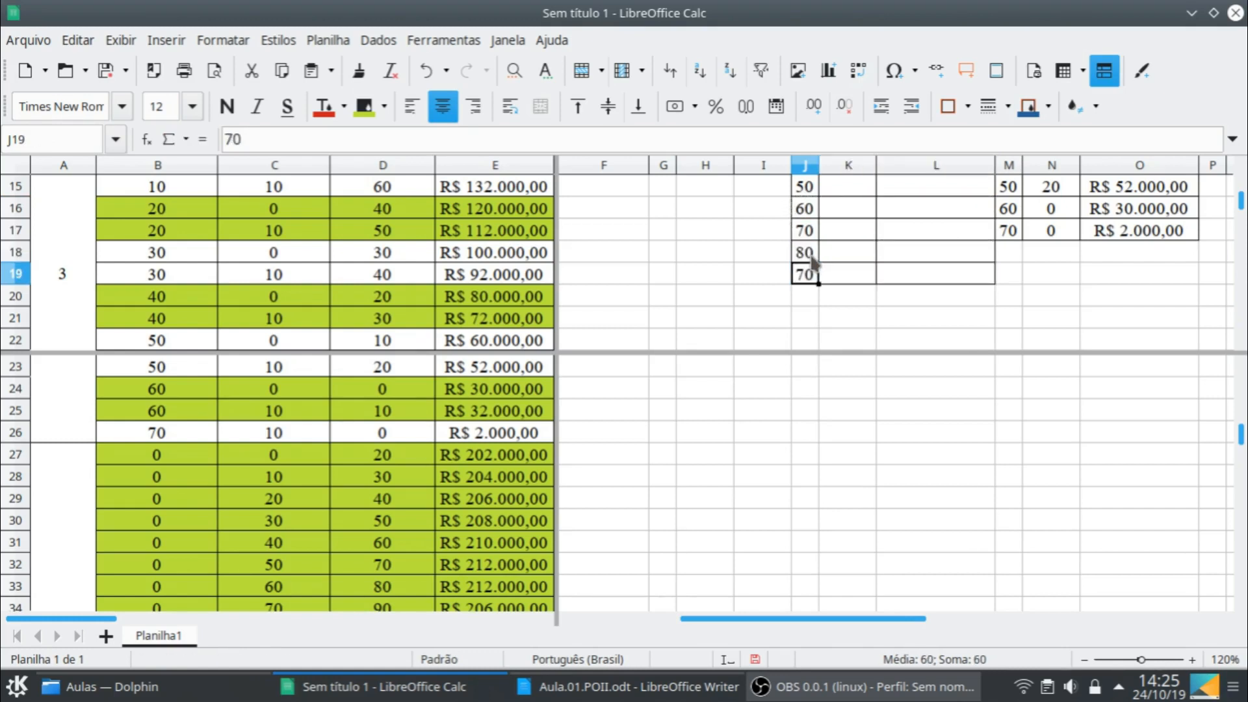
type("90")
key("Return")
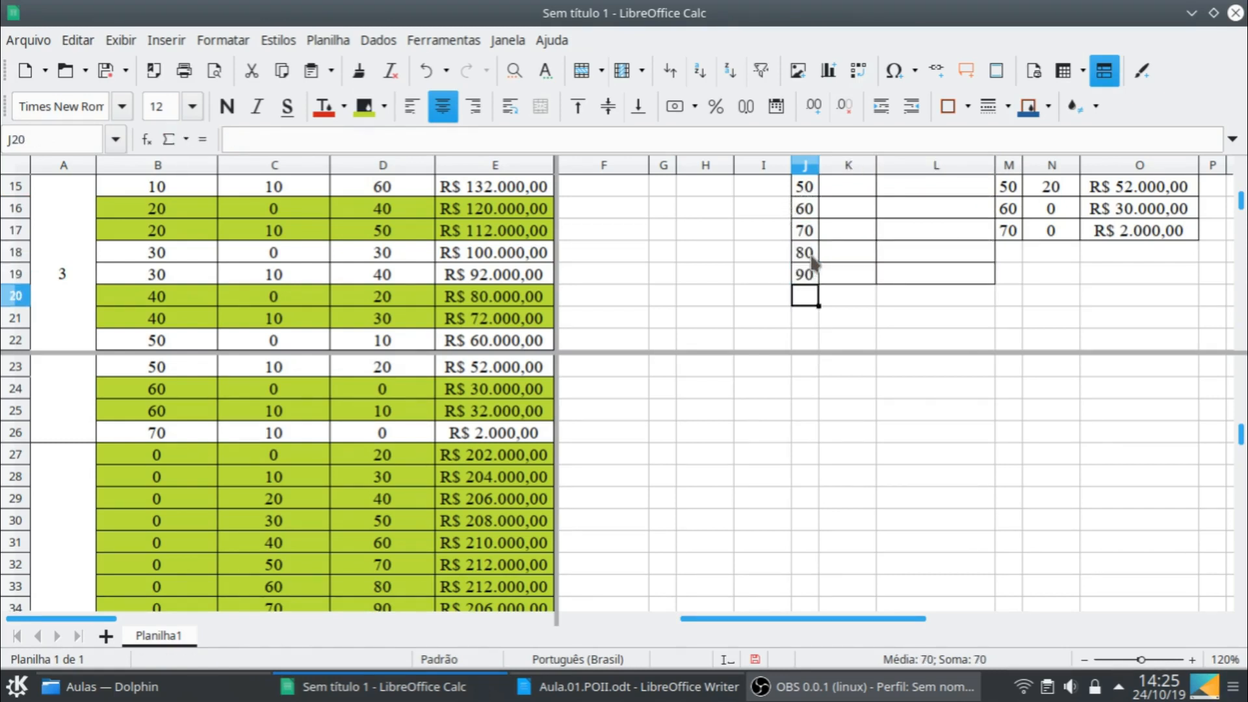
- Select K10, the d2(e1) cell for stock 0, and review the month 2 options with initial stock 0 in rows 27 to 34
scroll(961, 254, "up", 2)
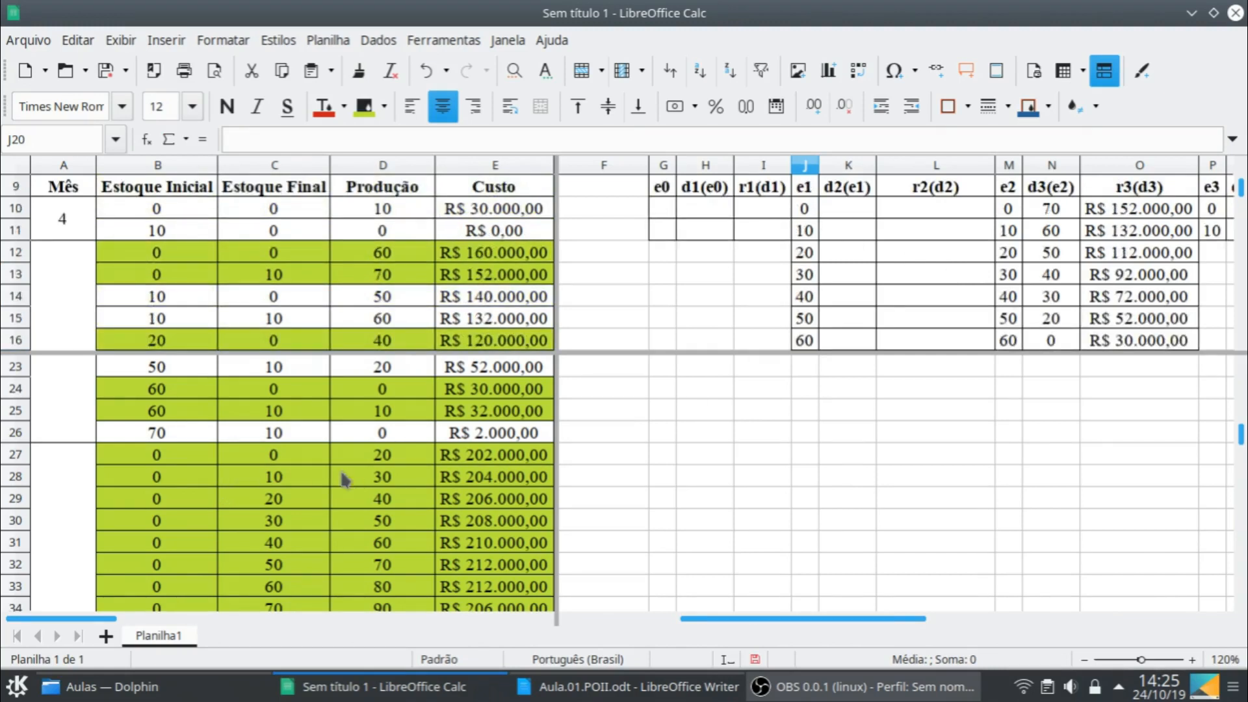
scroll(388, 477, "down", 1)
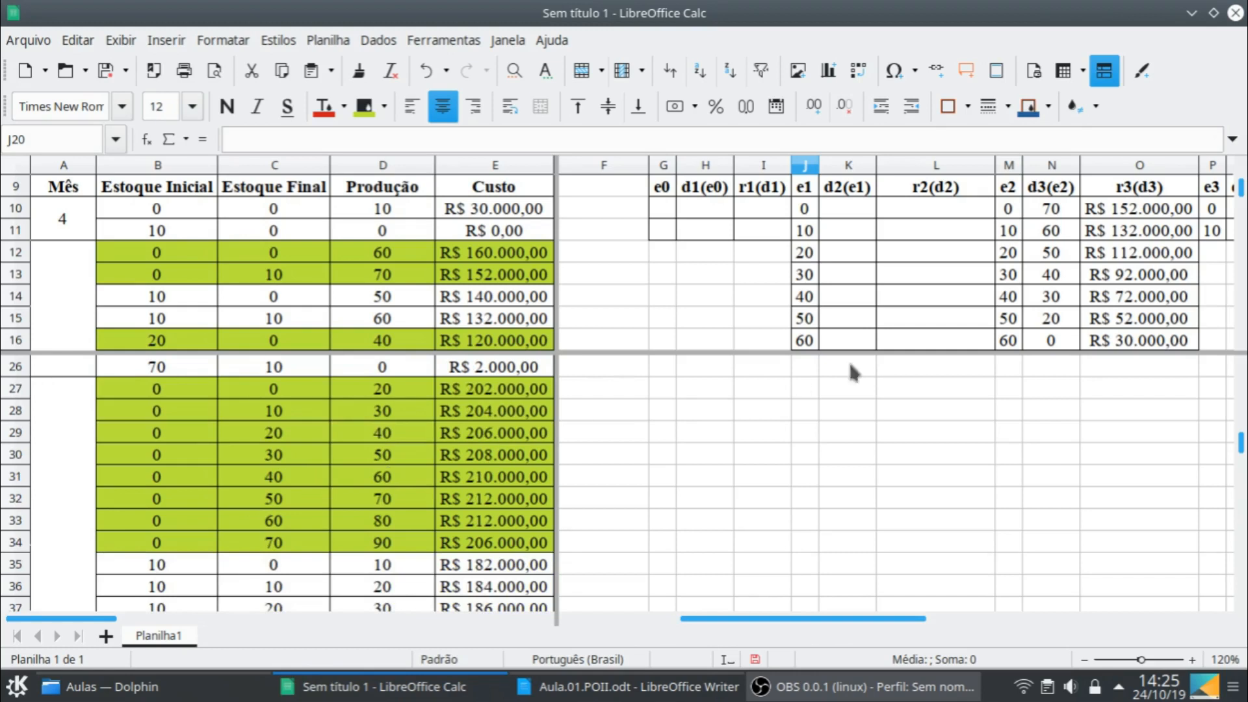
left_click(848, 213)
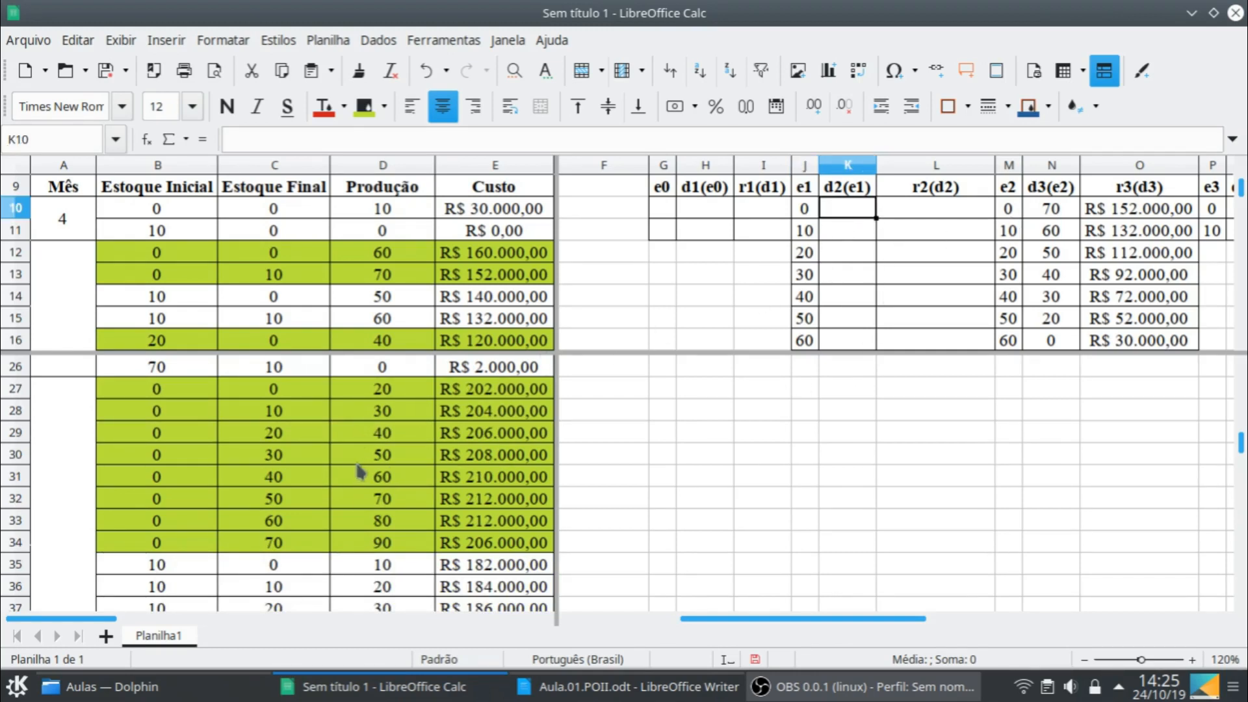
scroll(406, 465, "down", 3)
scroll(406, 465, "up", 3)
scroll(950, 245, "down", 1)
scroll(948, 250, "up", 1)
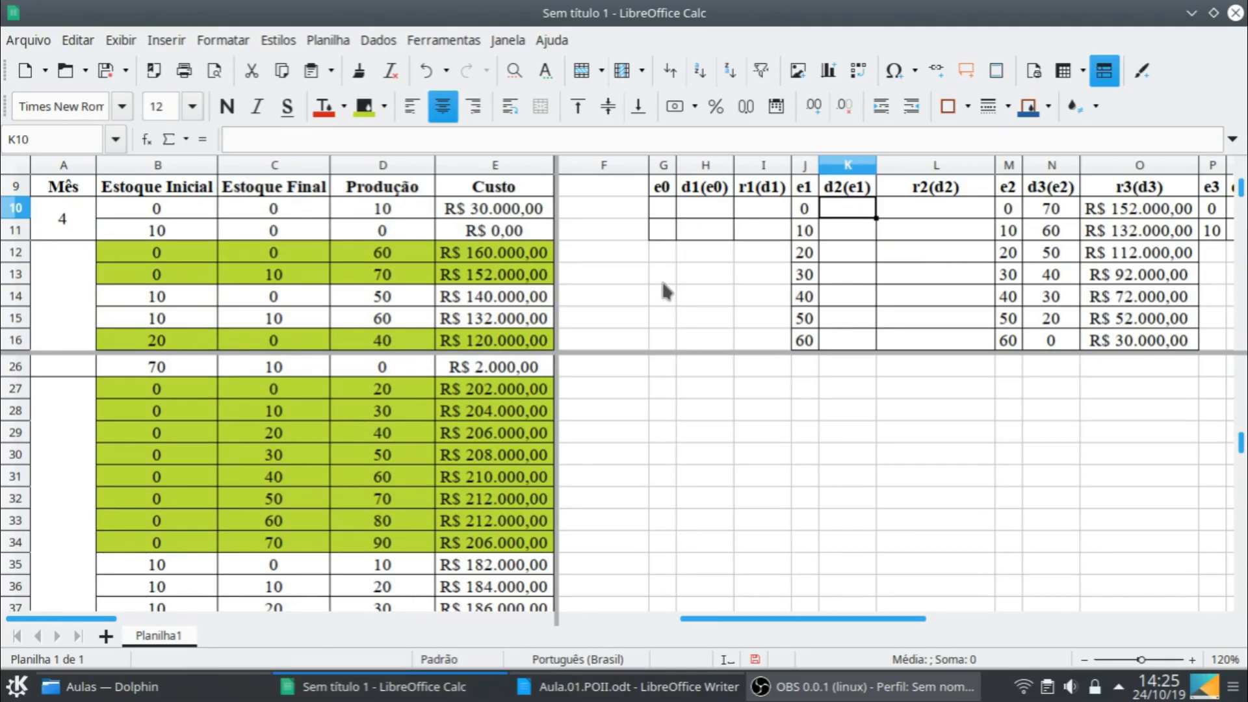
- Fill the Mês 2 row for e1 = 0 with decision 20 in K10 and cost 202000 in L10
type("20")
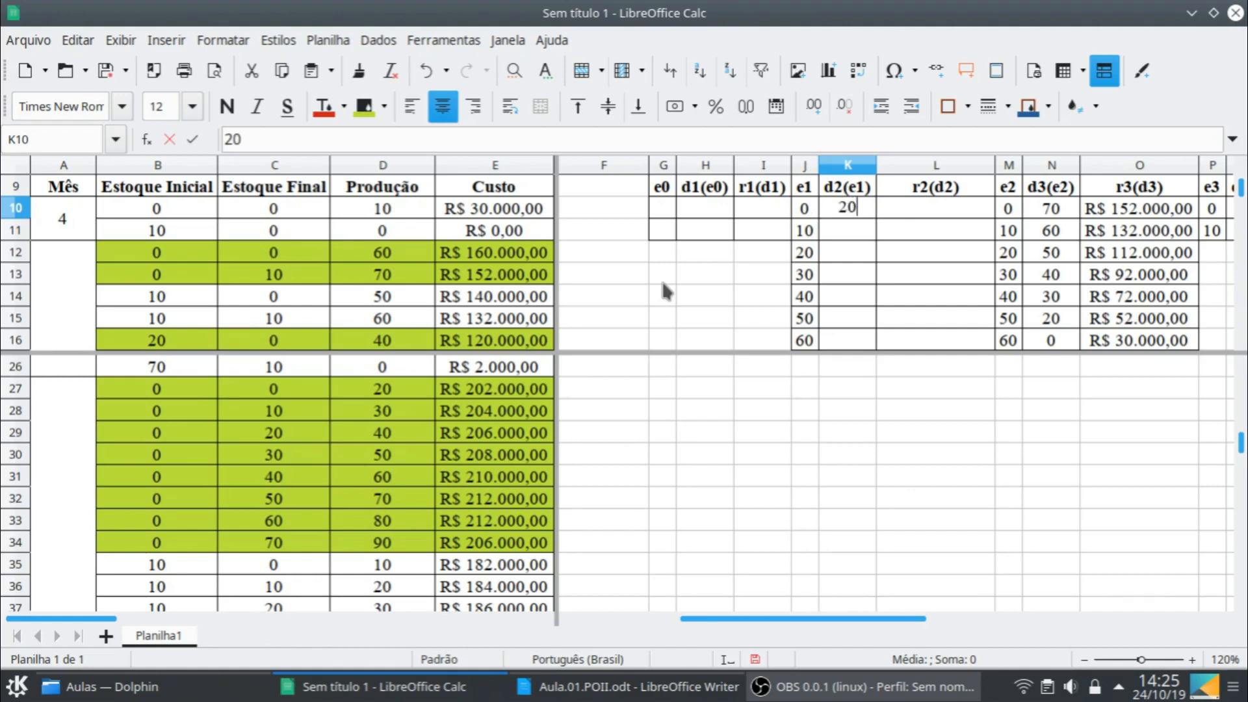
key("Tab")
type("202")
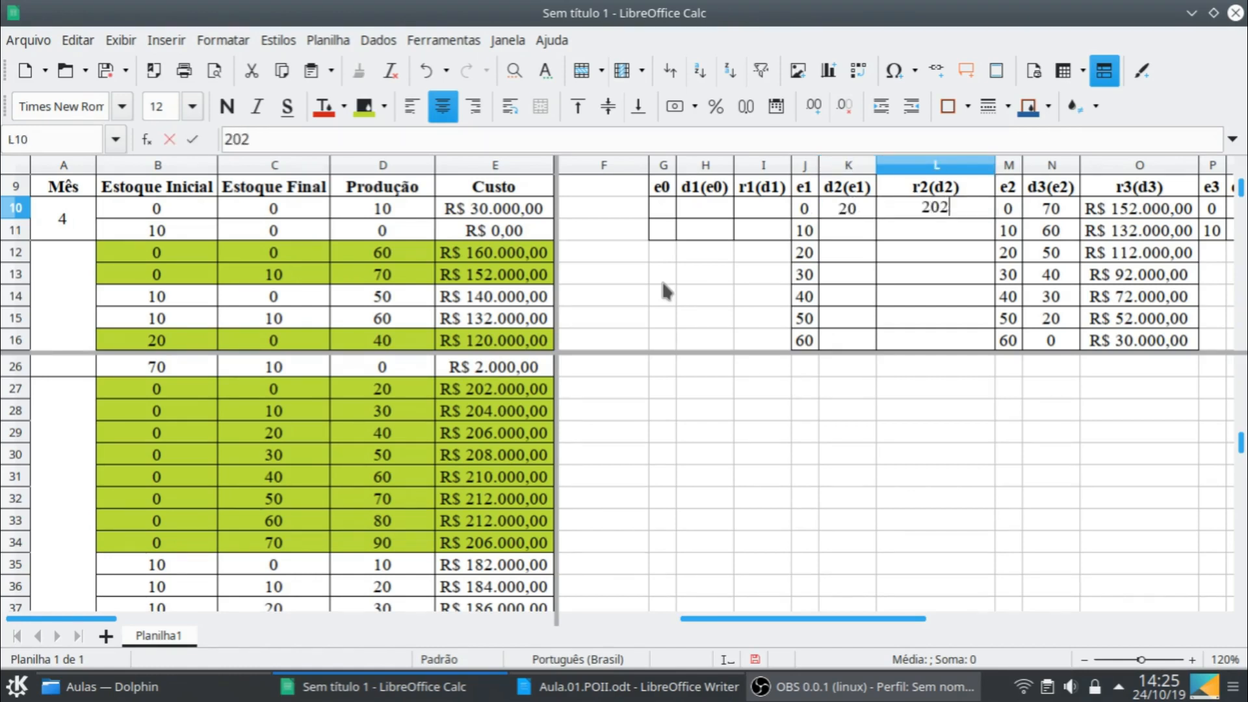
type("000")
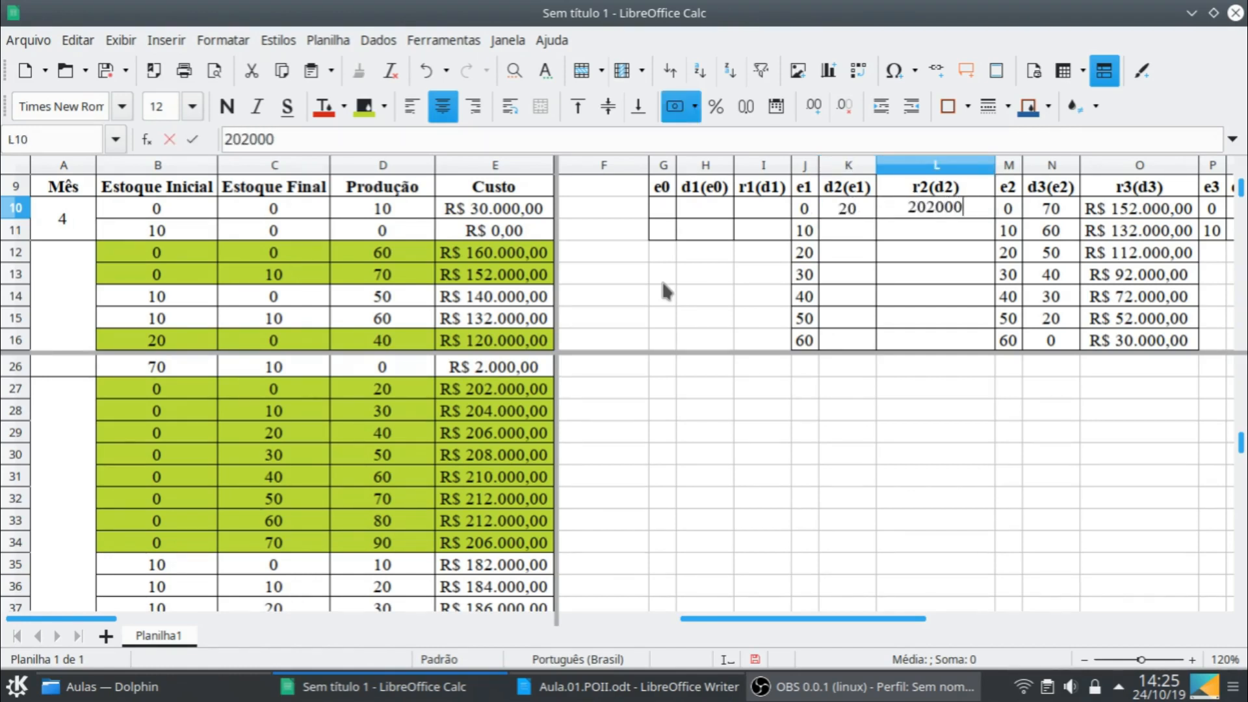
key("Return")
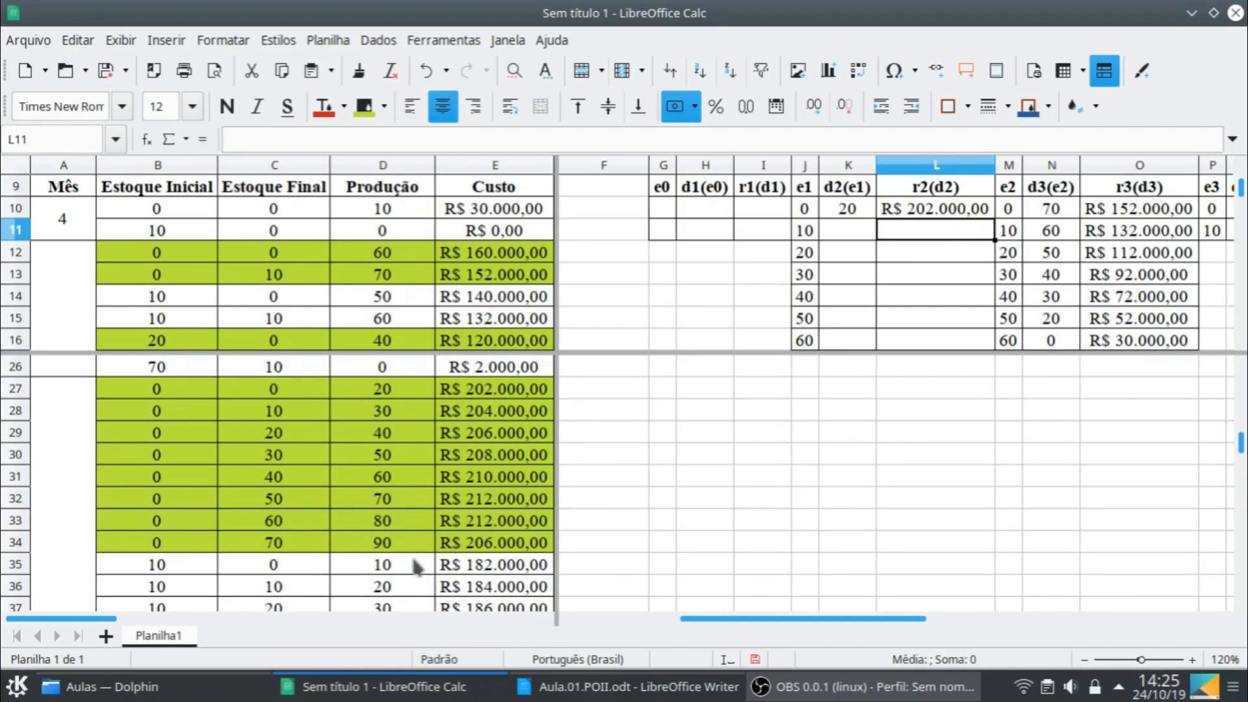
- Fill the Mês 2 row for e1 = 10 with decision 10 in K11 and cost 182000 in L11
scroll(418, 559, "down", 2)
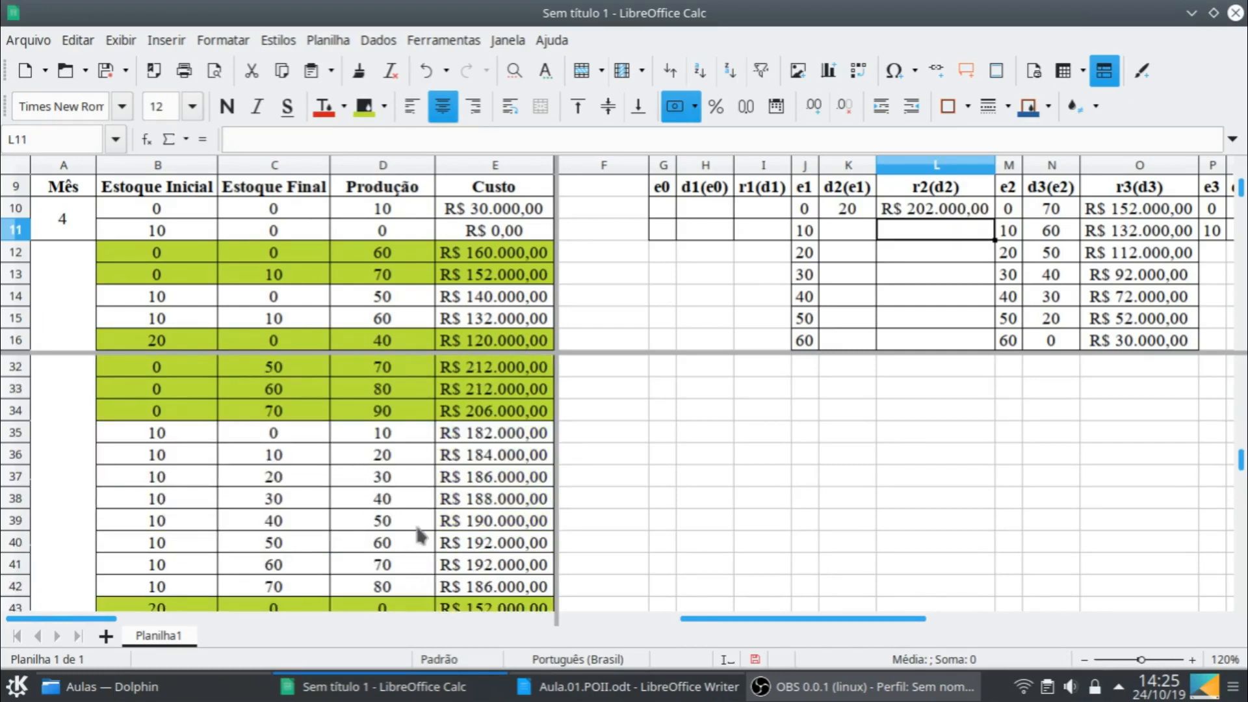
key("Left")
type("10")
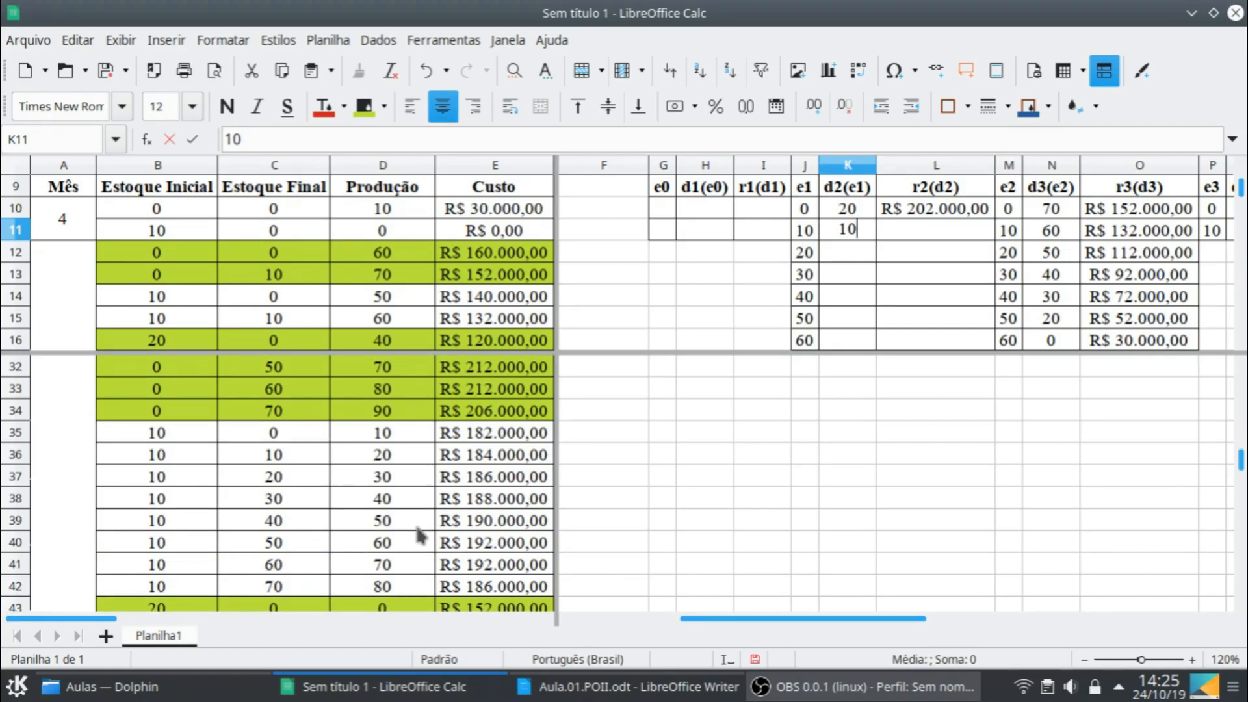
key("Right")
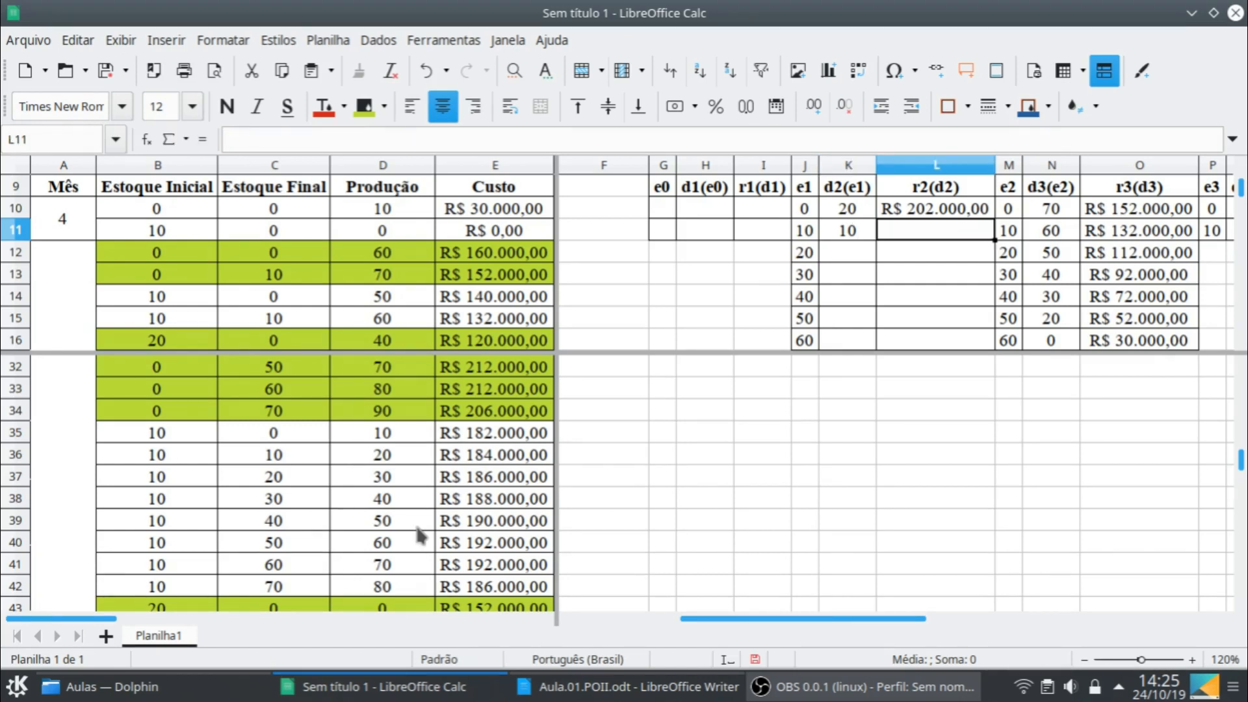
type("182000")
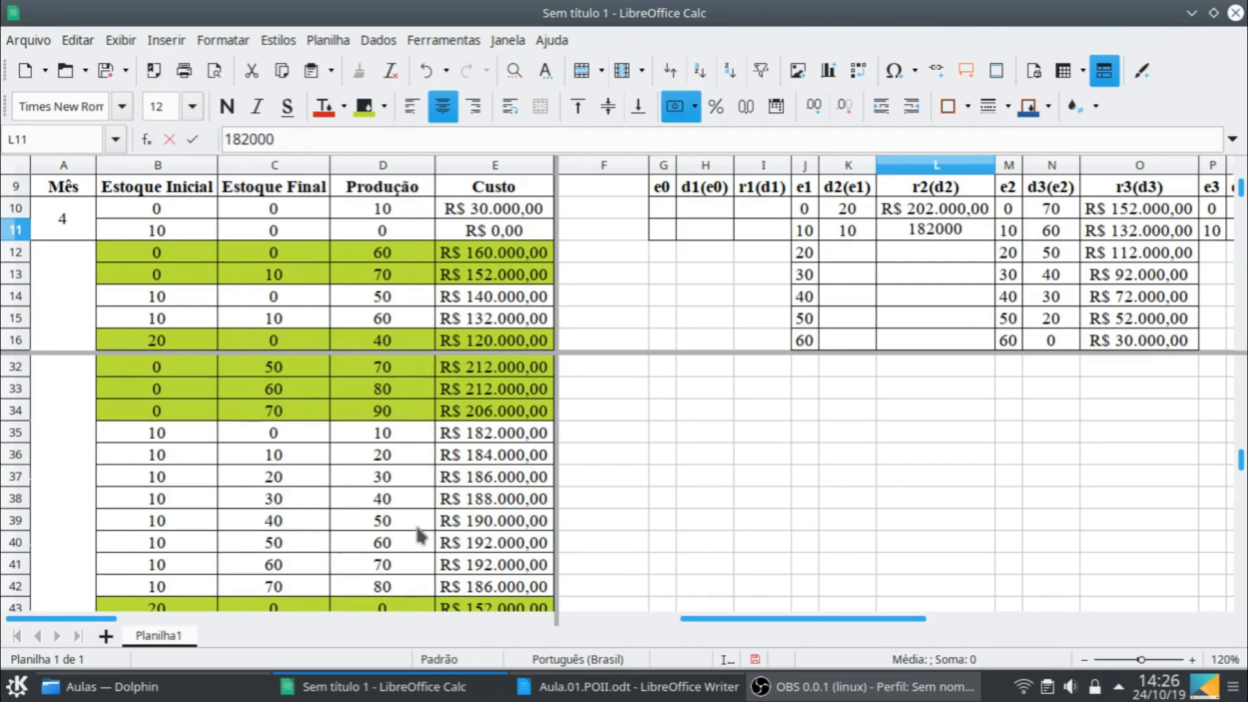
key("Return")
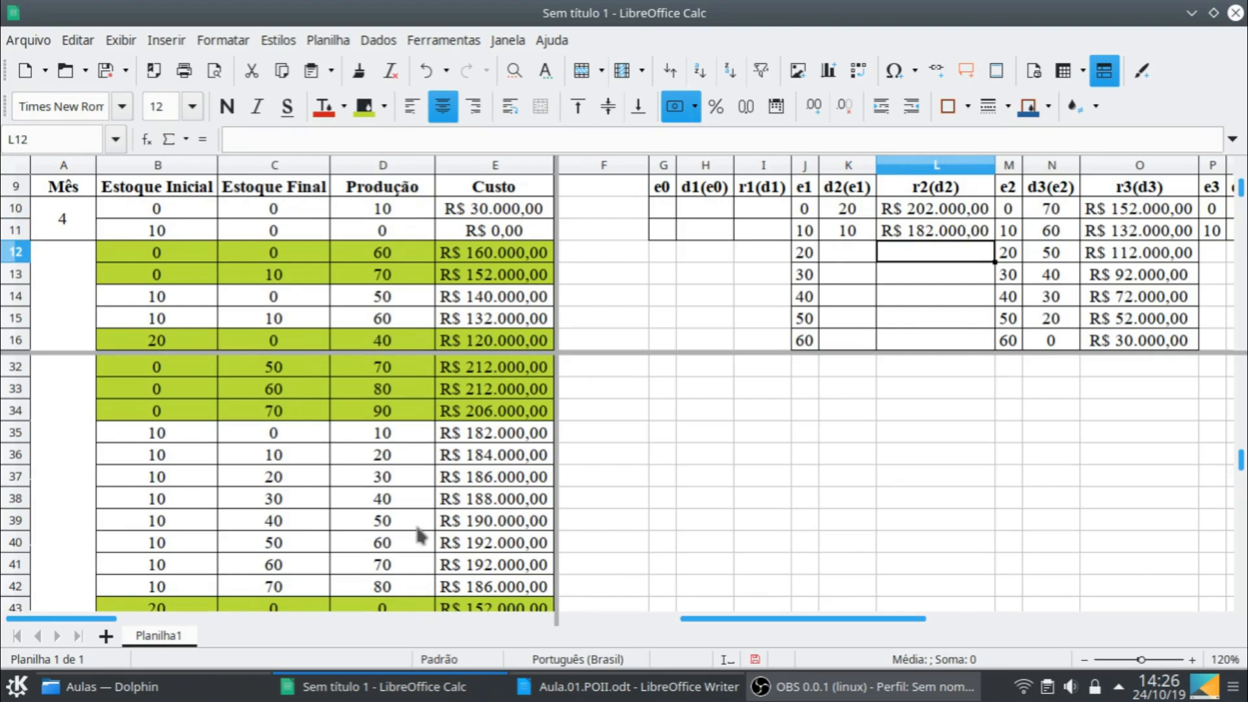
- Fill the Mês 2 row for e1 = 20 with decision 0 in K12 and cost 152000 in L12
scroll(384, 497, "down", 3)
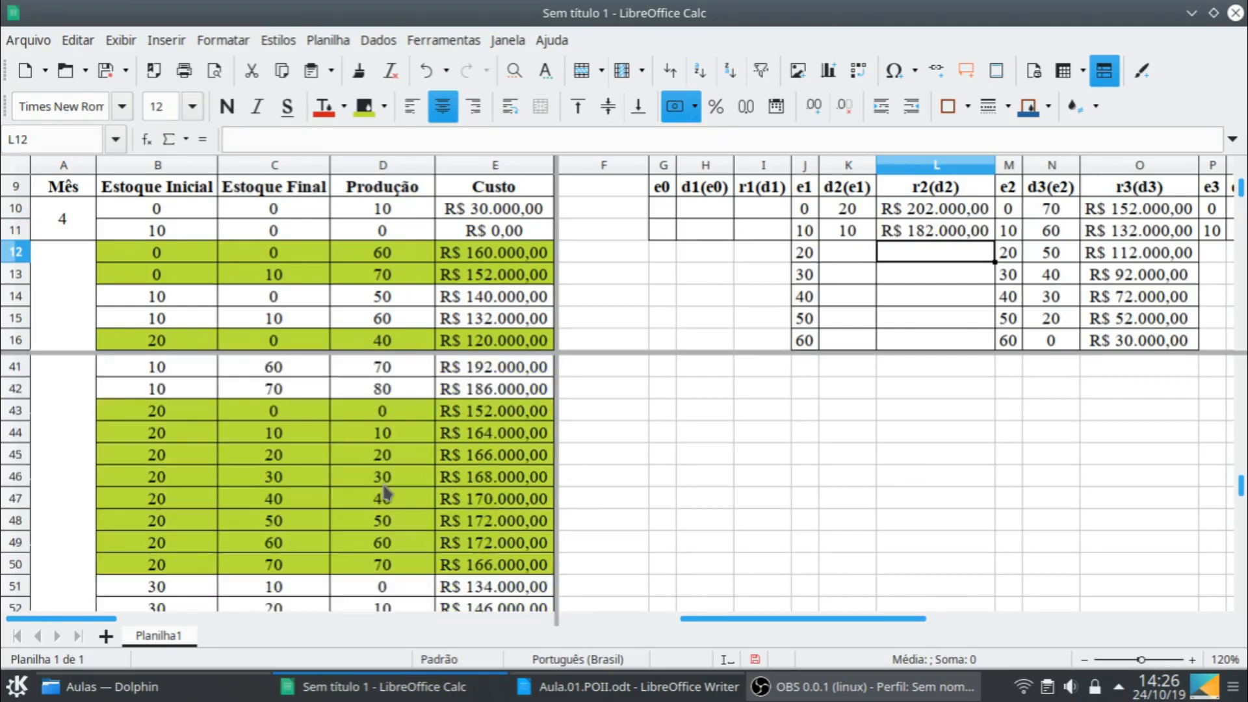
left_click(857, 259)
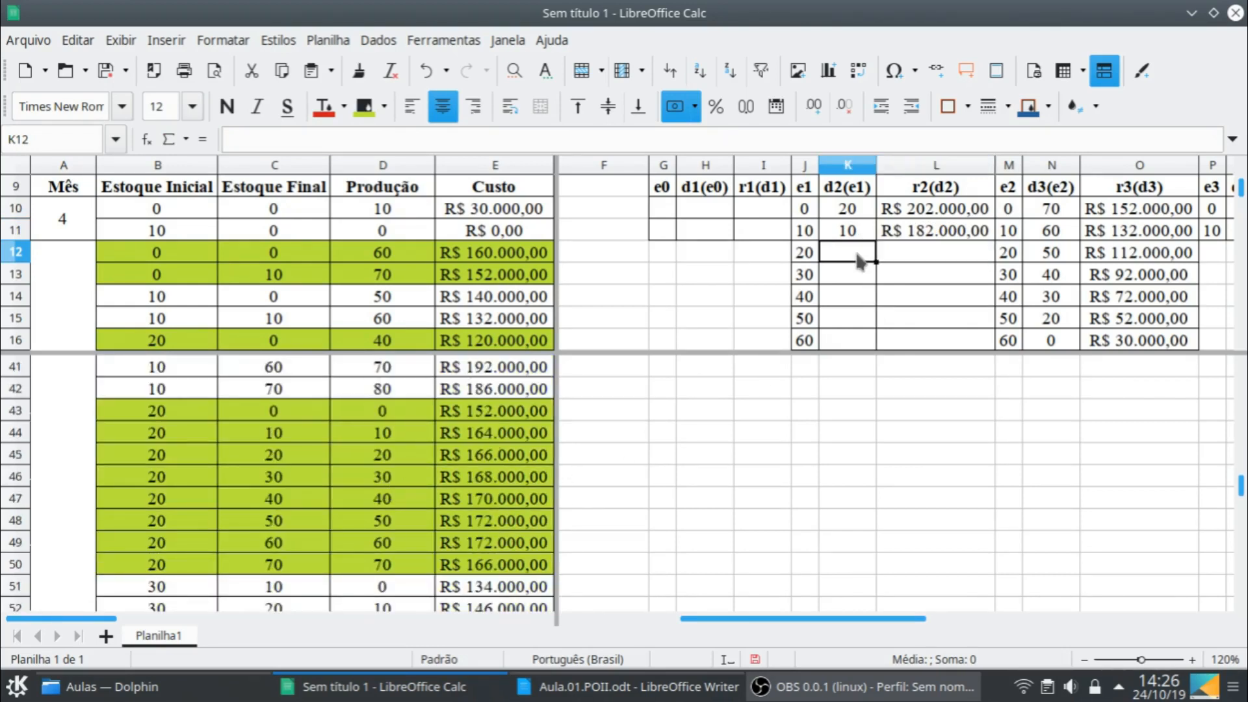
type("0")
key("Tab")
type("152")
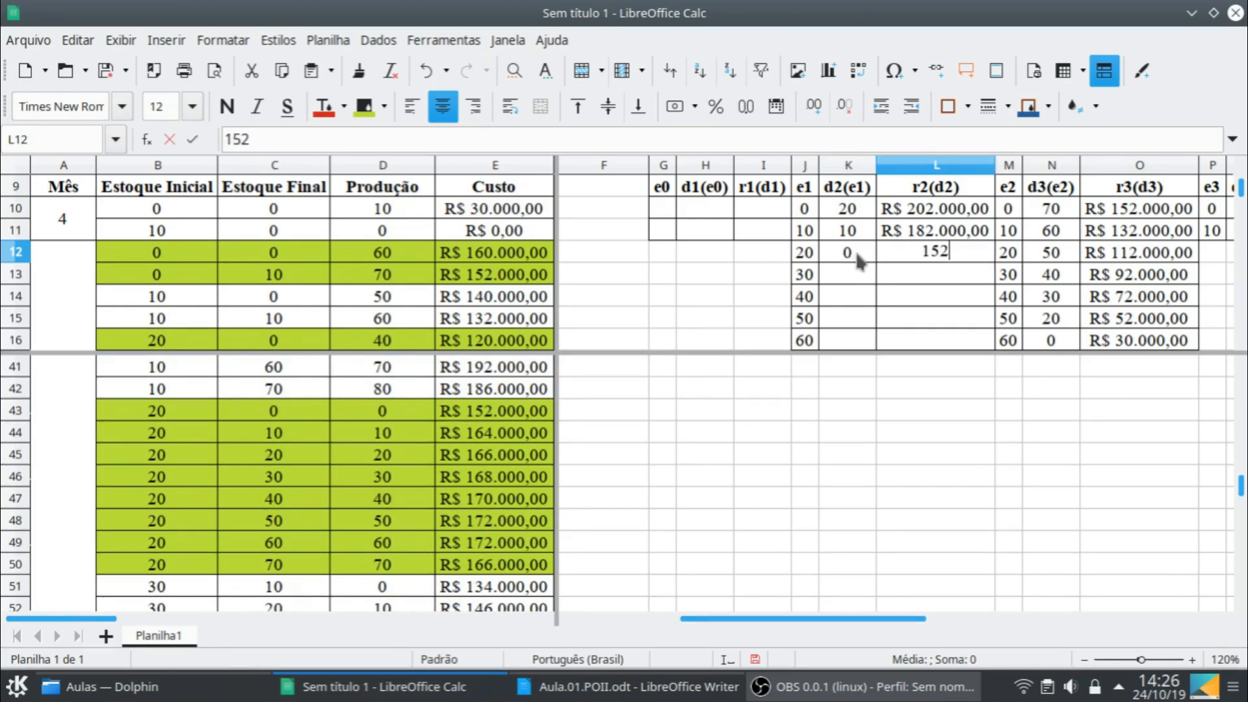
type(".00000")
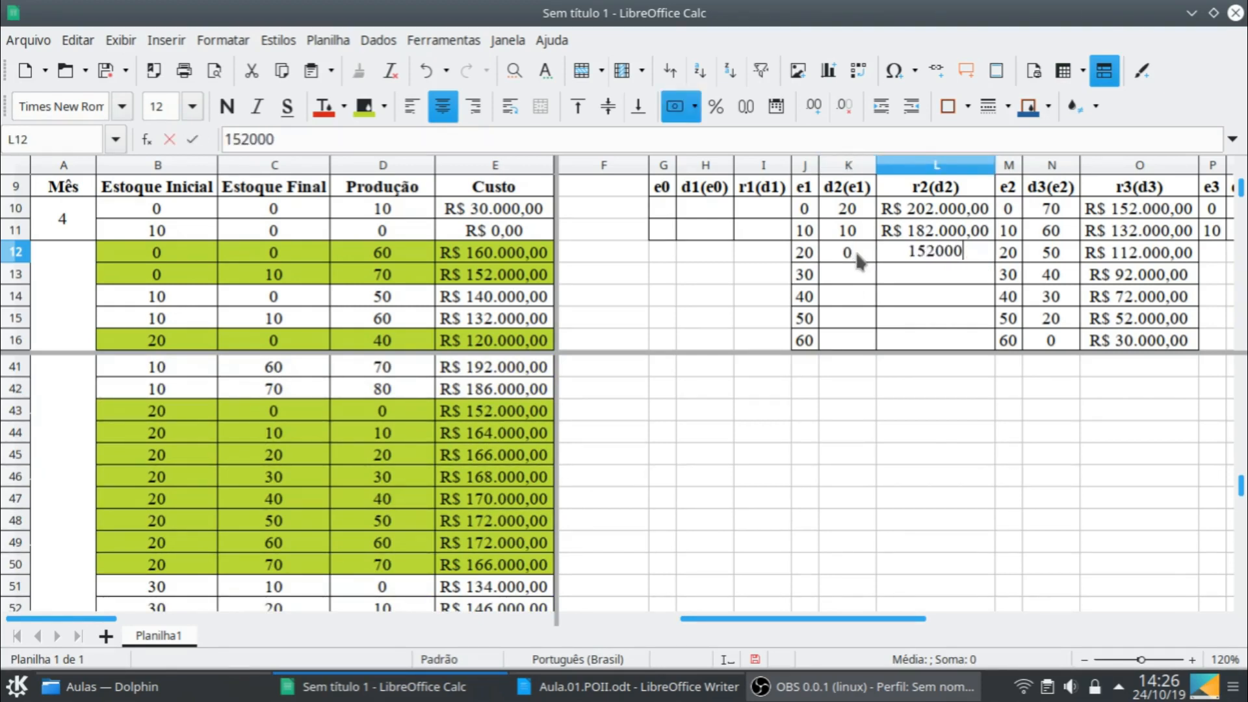
key("Return")
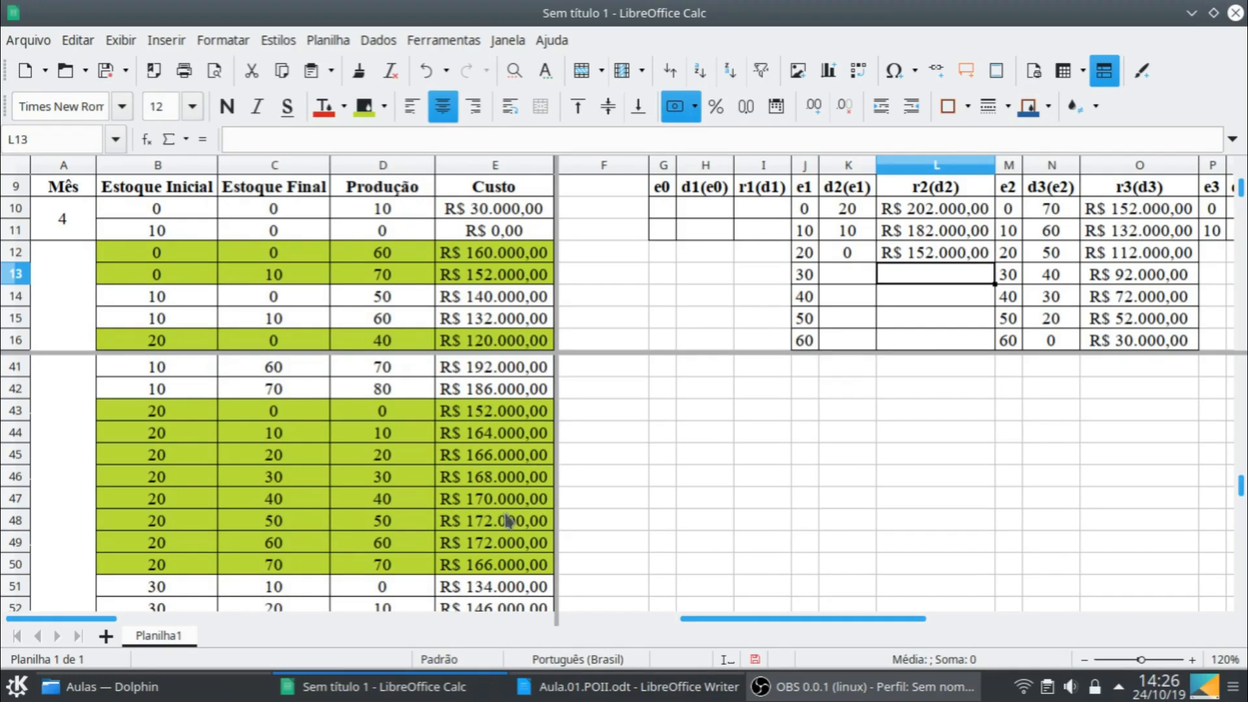
- Fill the Mês 2 row for e1 = 30 with decision 0 in K13 and cost 134000 in L13
scroll(494, 523, "down", 2)
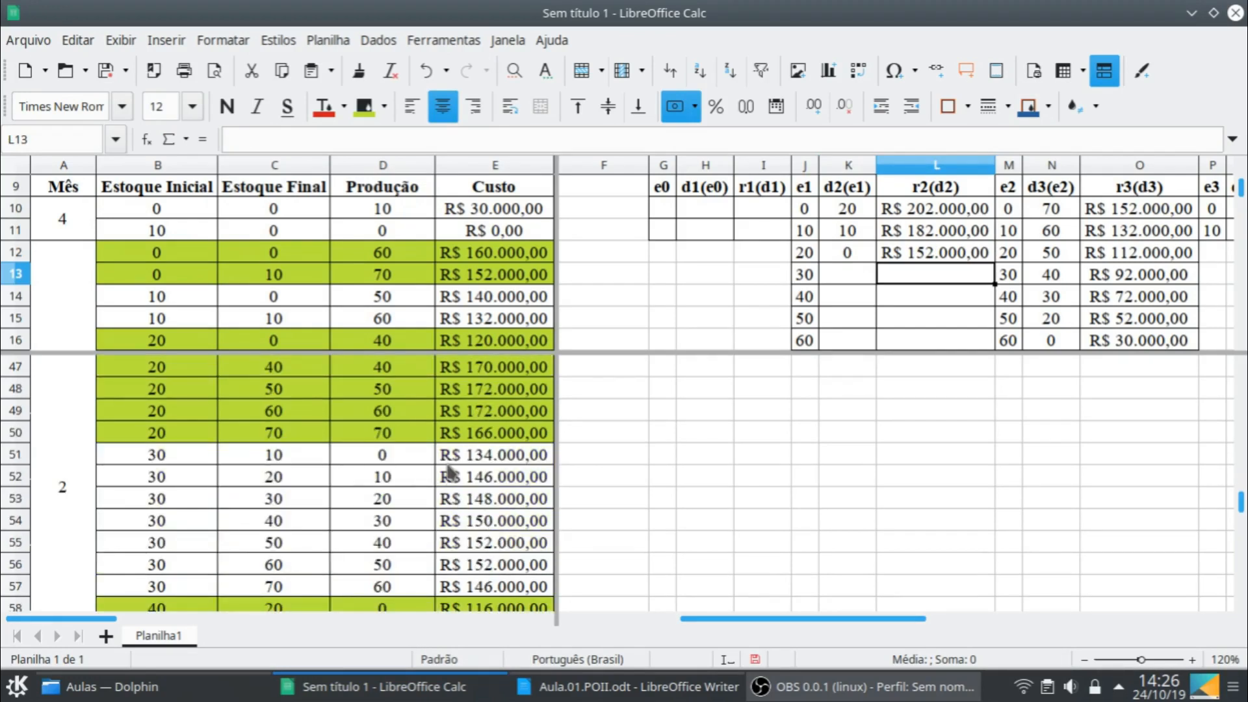
left_click(866, 281)
type("0")
key("Tab")
type("134000")
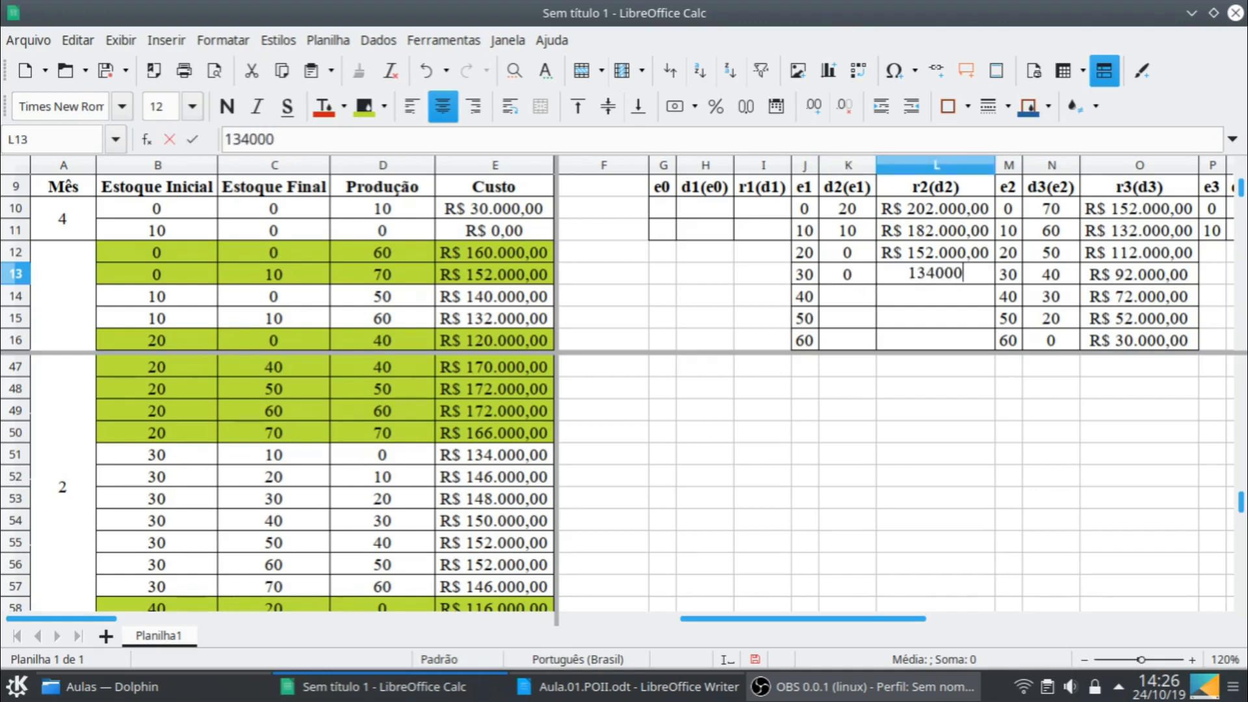
key("Return")
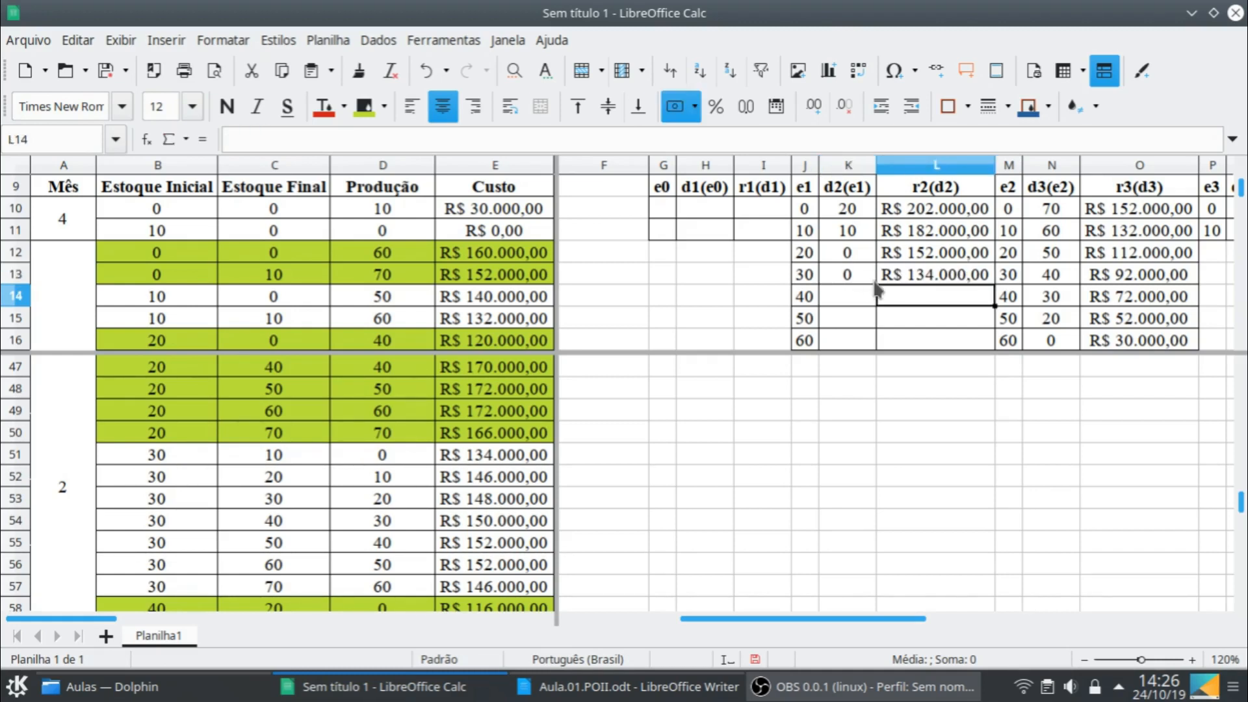
- Fill the Mês 2 row for e1 = 40 with decision 0 in K14 and cost 116000 in L14
scroll(383, 540, "down", 3)
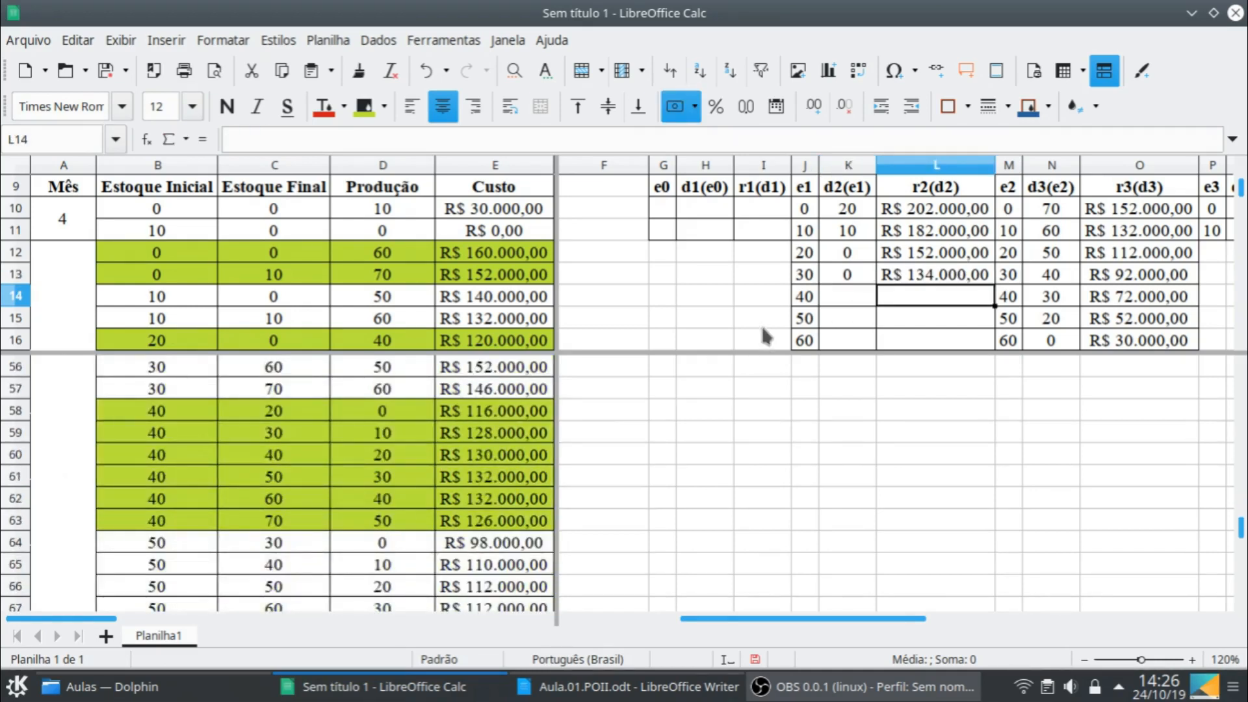
left_click(861, 300)
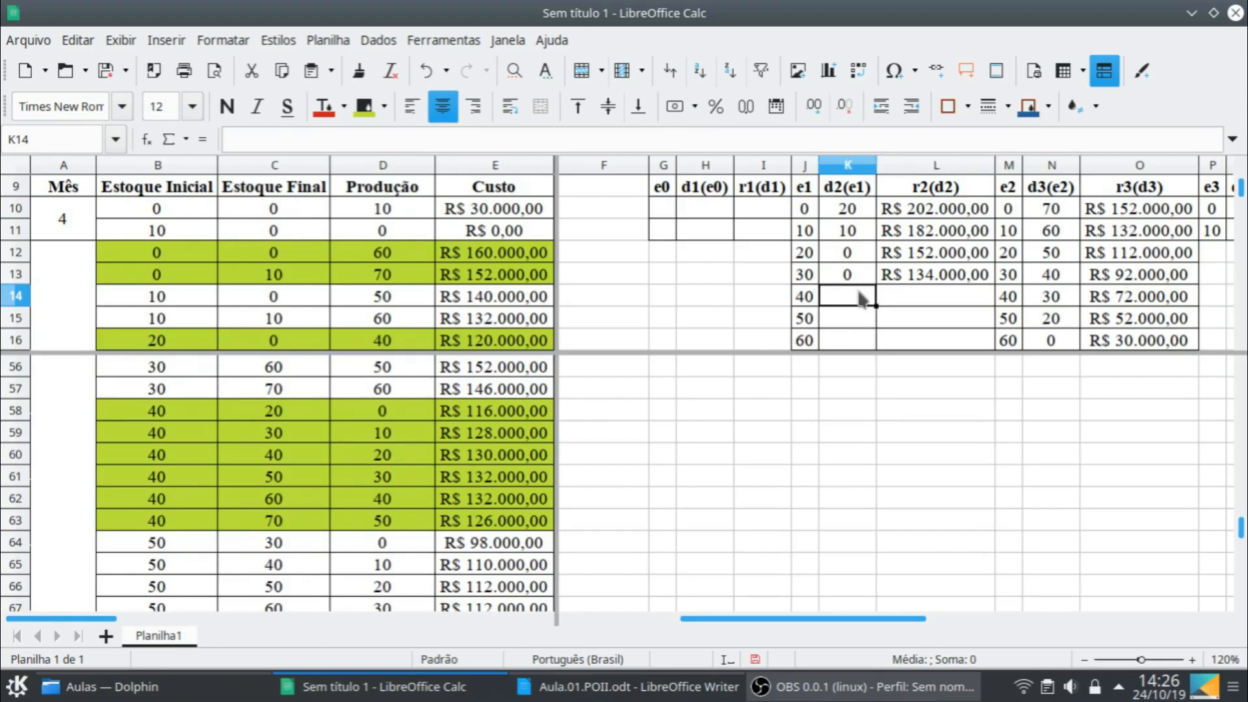
type("0")
key("Tab")
type("116.00")
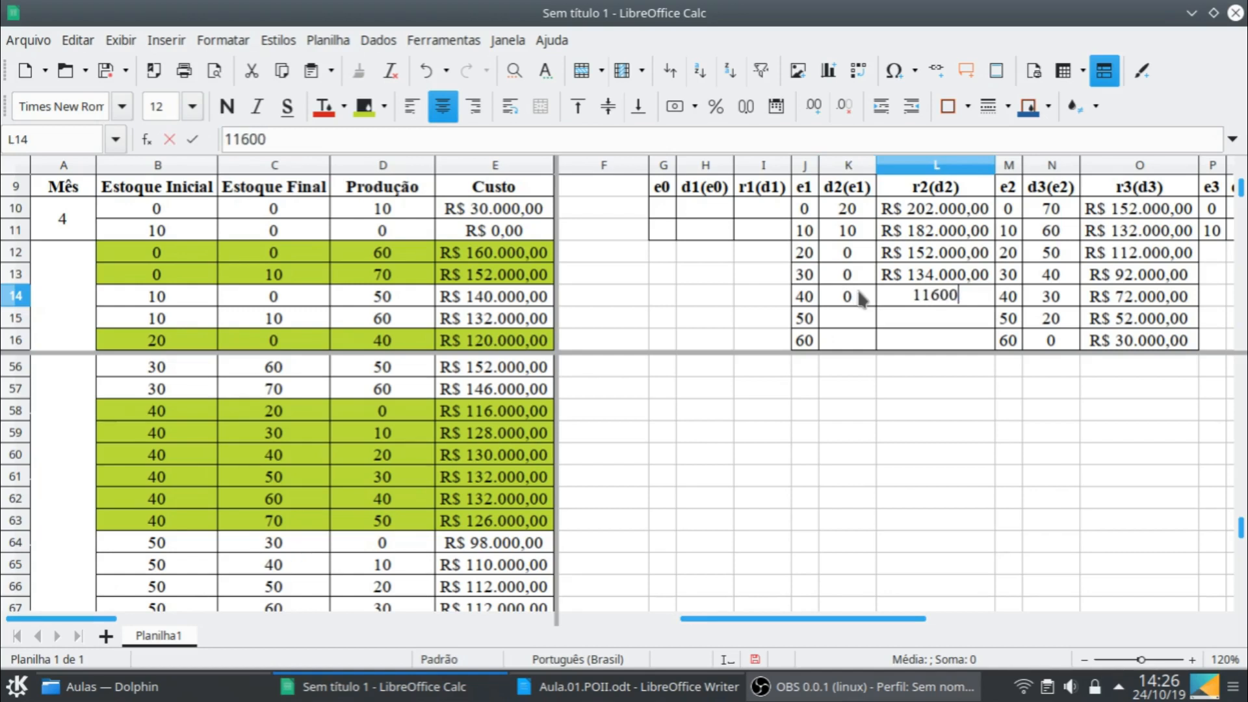
type("0")
key("Return")
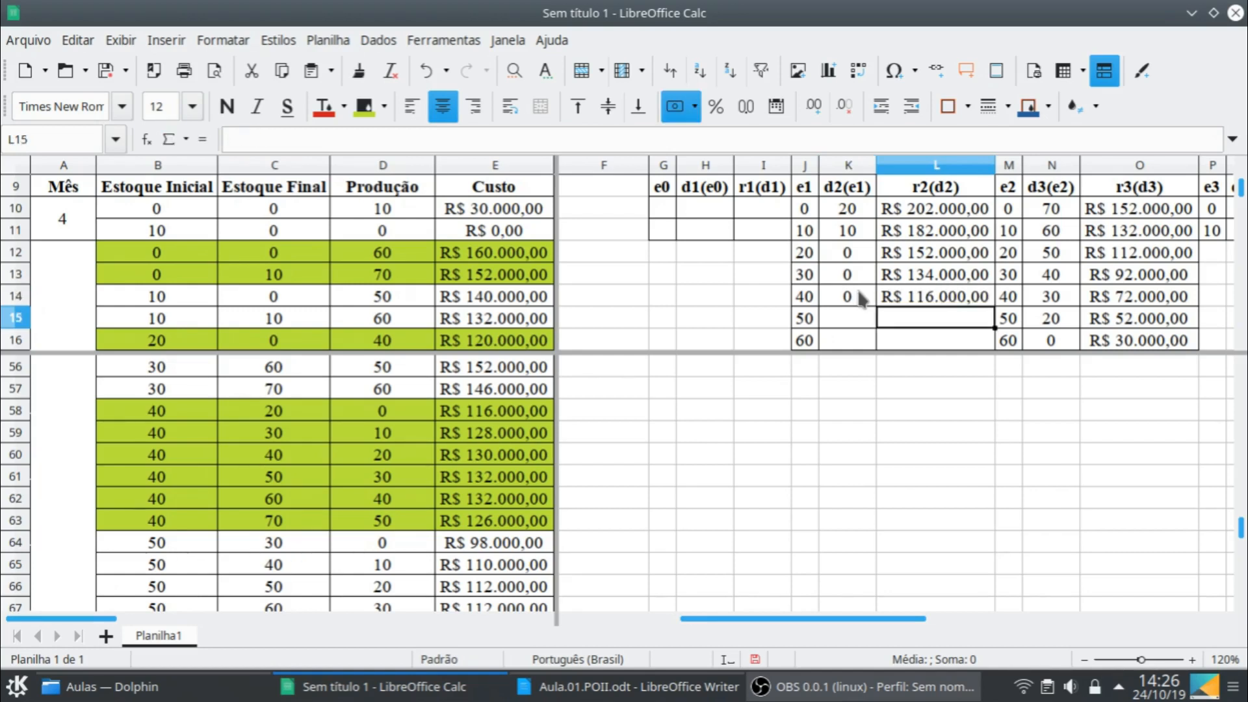
- Fill the Mês 2 row for e1 = 50 with decision 0 in K15 and cost 98000 in L15
scroll(364, 514, "down", 2)
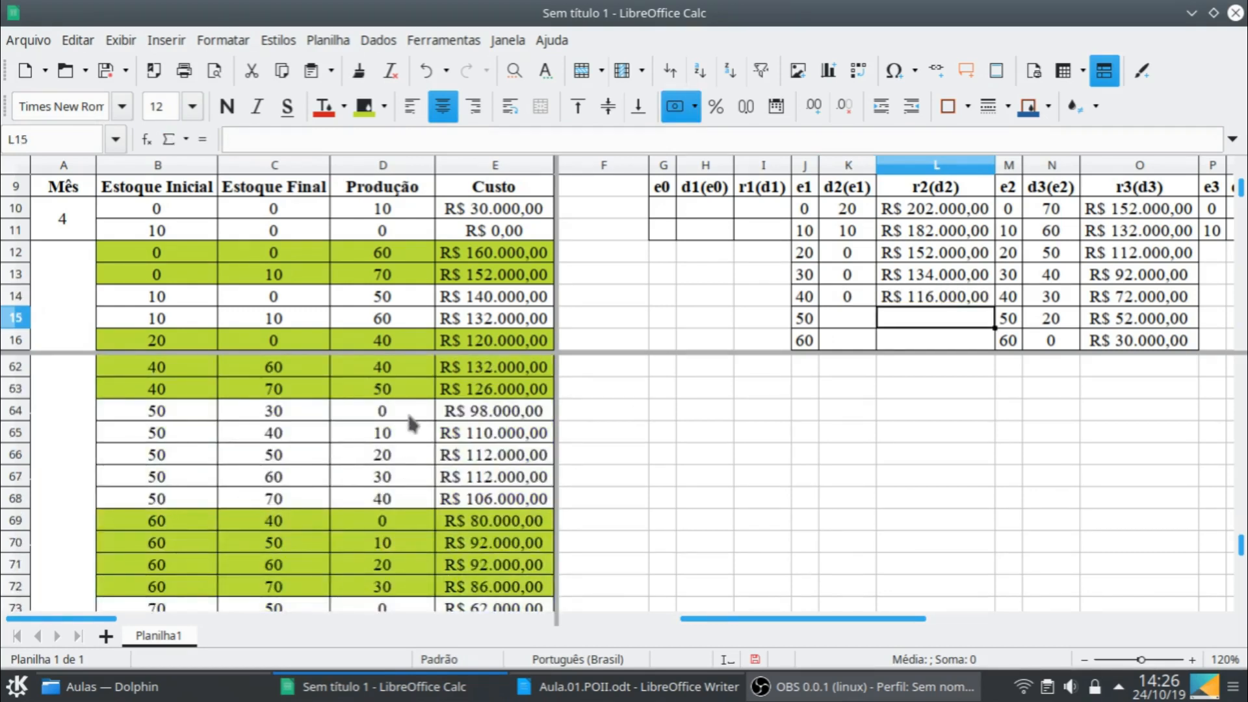
left_click(857, 317)
type("0")
key("Tab")
type("800")
key("BackSpace")
key("BackSpace")
key("BackSpace")
type("98000")
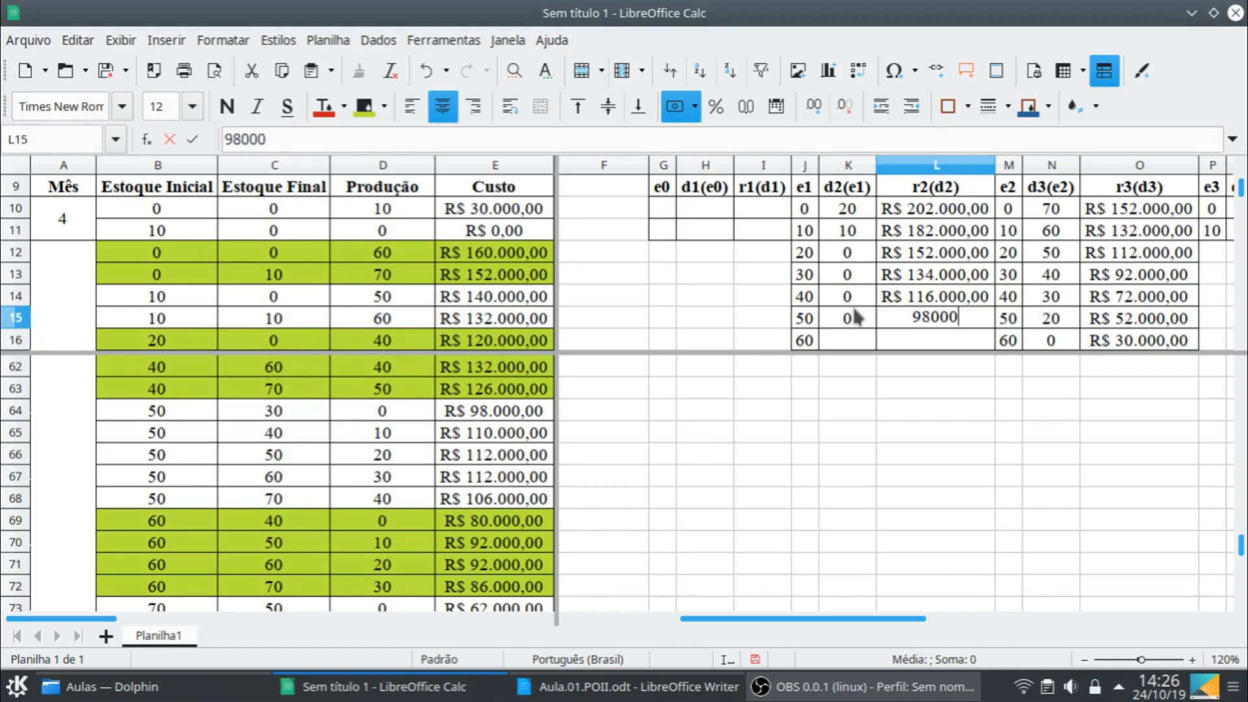
key("Return")
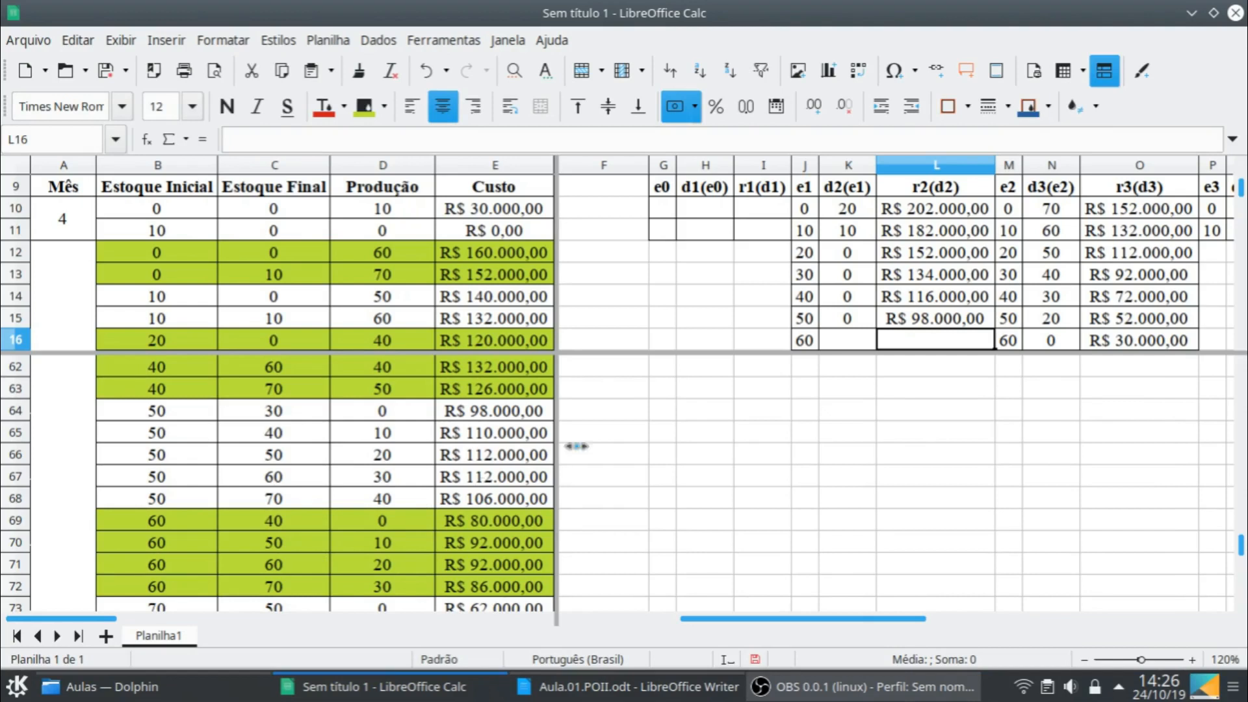
- Fill the Mês 2 row for e1 = 60 with decision 0 in K16 and cost 80000 in L16
left_click(861, 344)
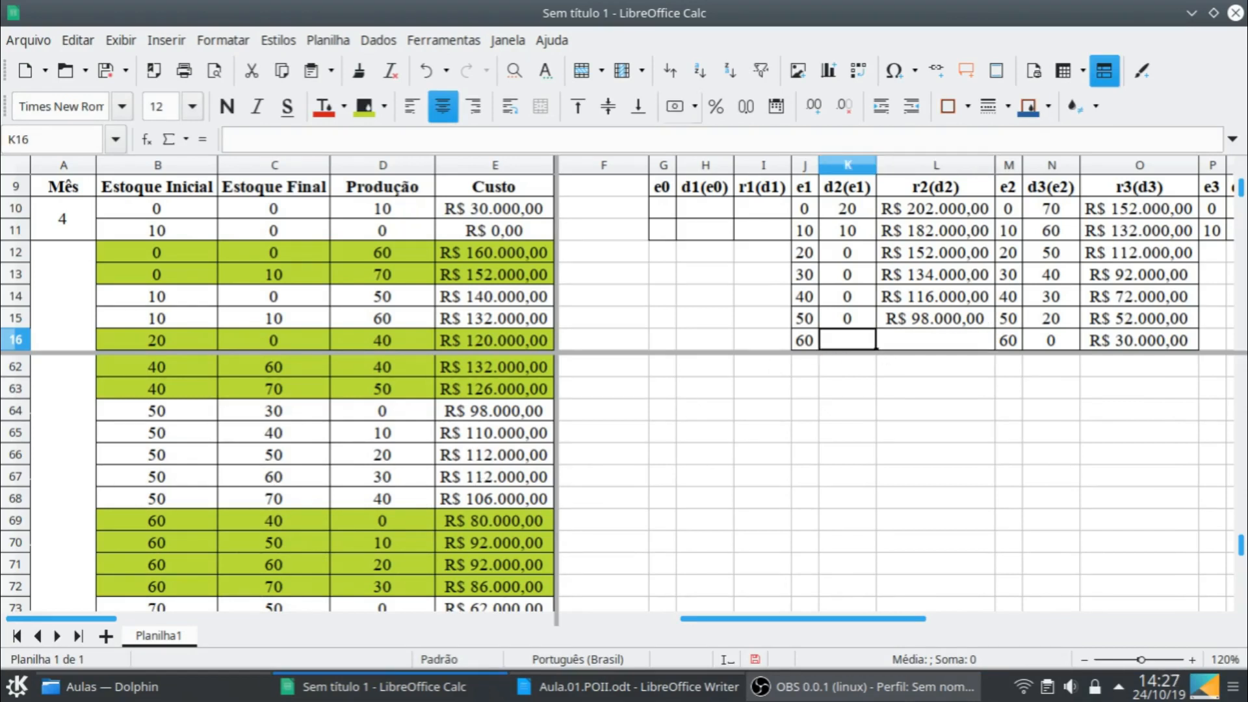
type("0")
key("Tab")
type("80.000")
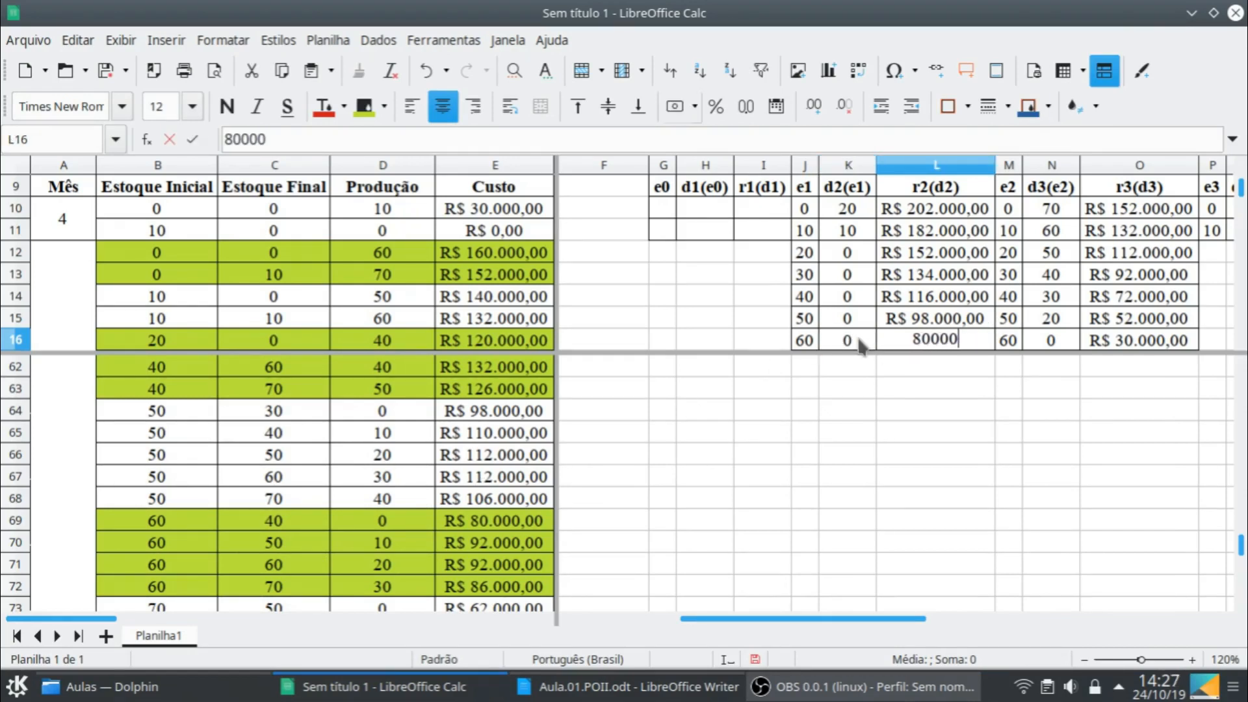
key("Down")
- Fill the Mês 2 row for e1 = 70 with decision 0 in K17 and cost 62000 in L17
scroll(367, 503, "down", 2)
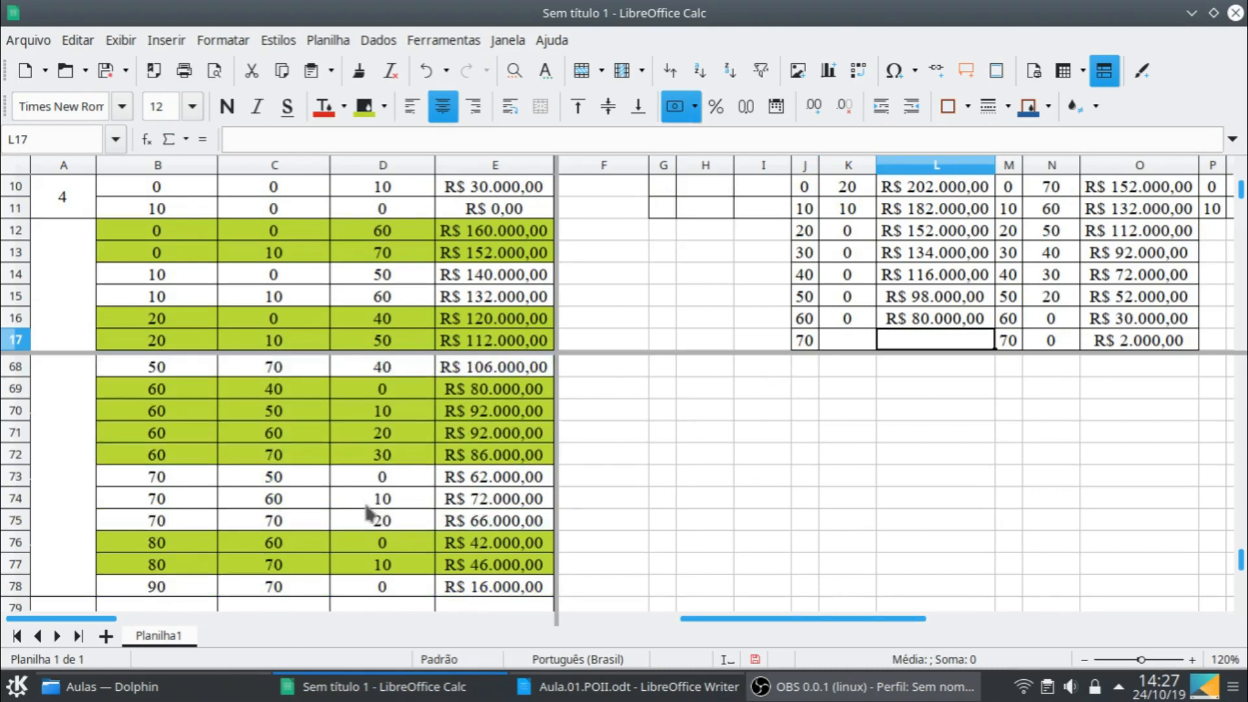
left_click(856, 338)
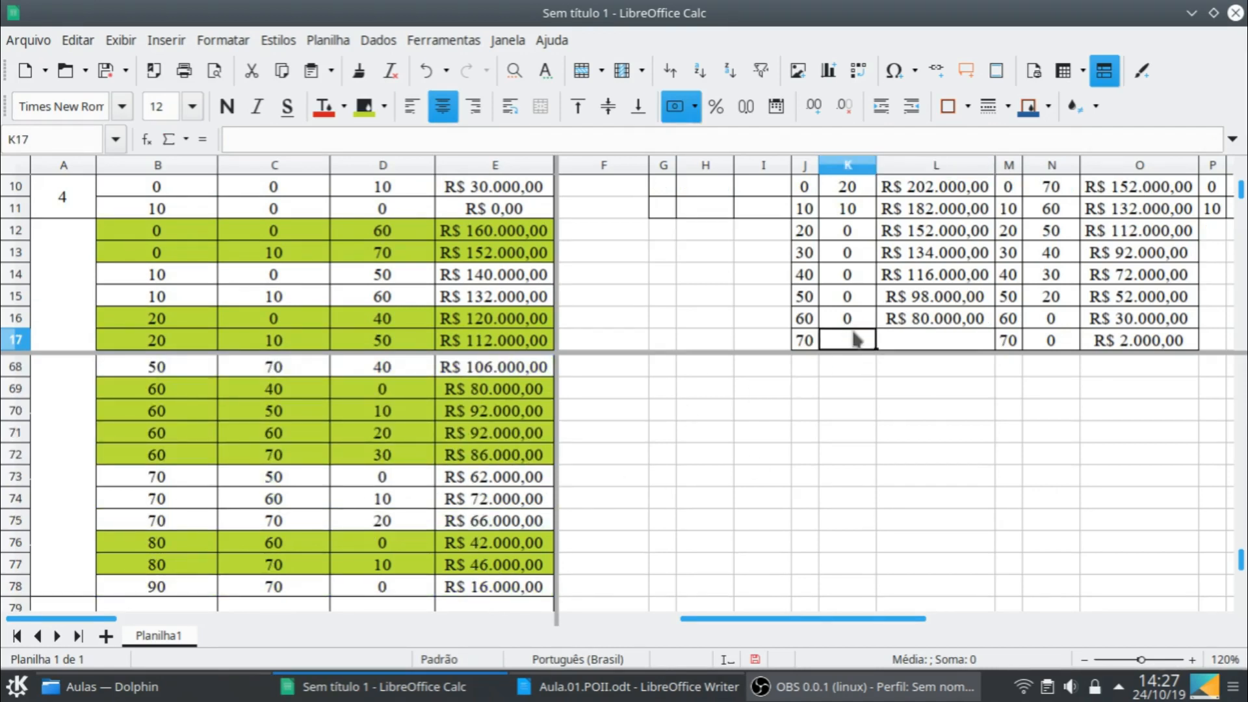
type("0")
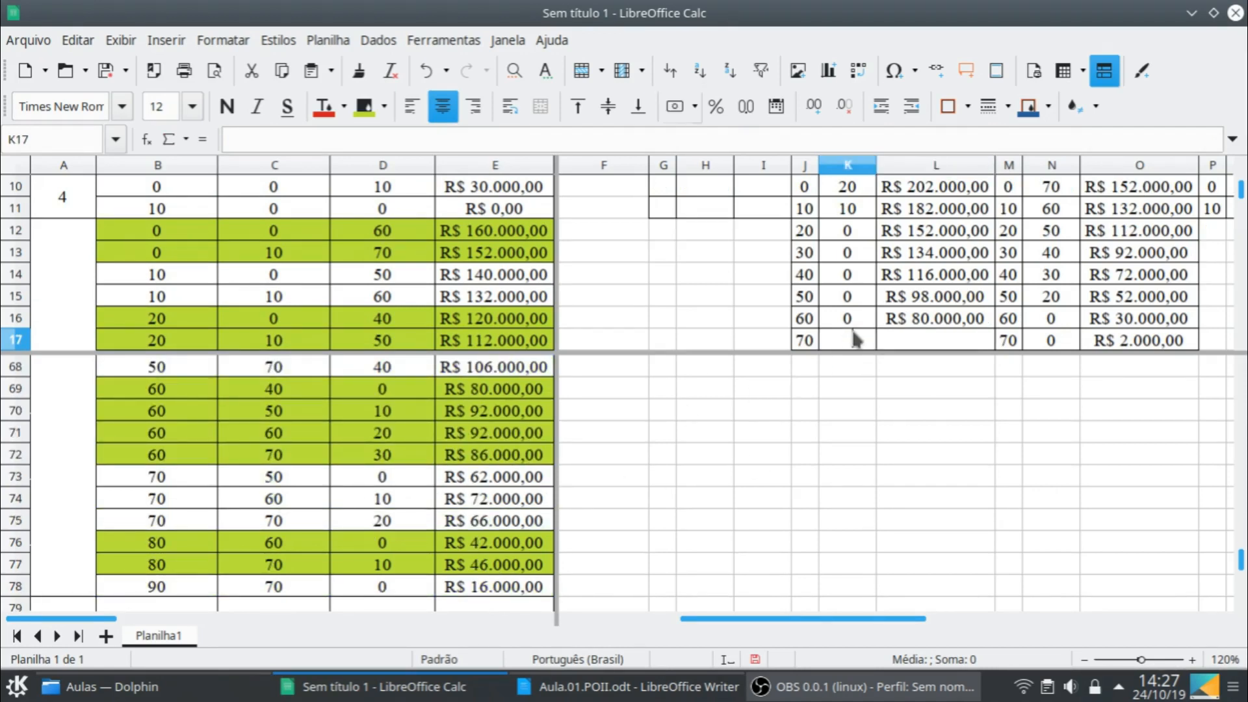
key("Tab")
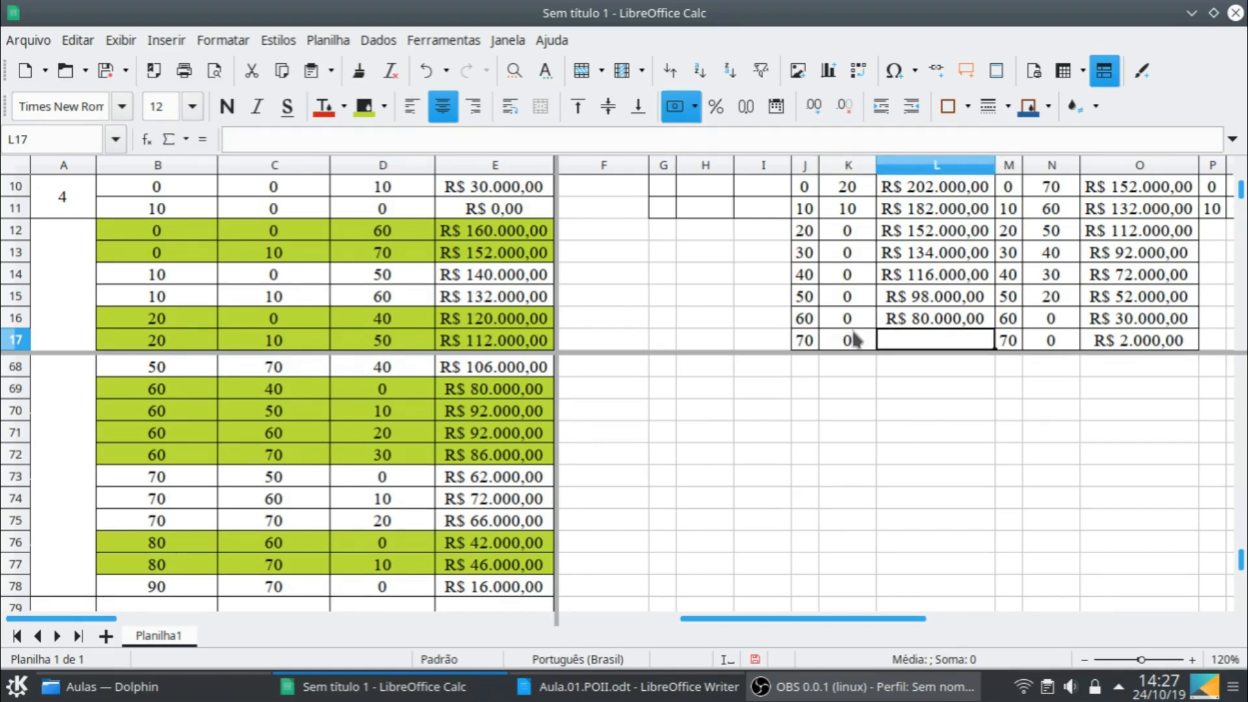
type("62000")
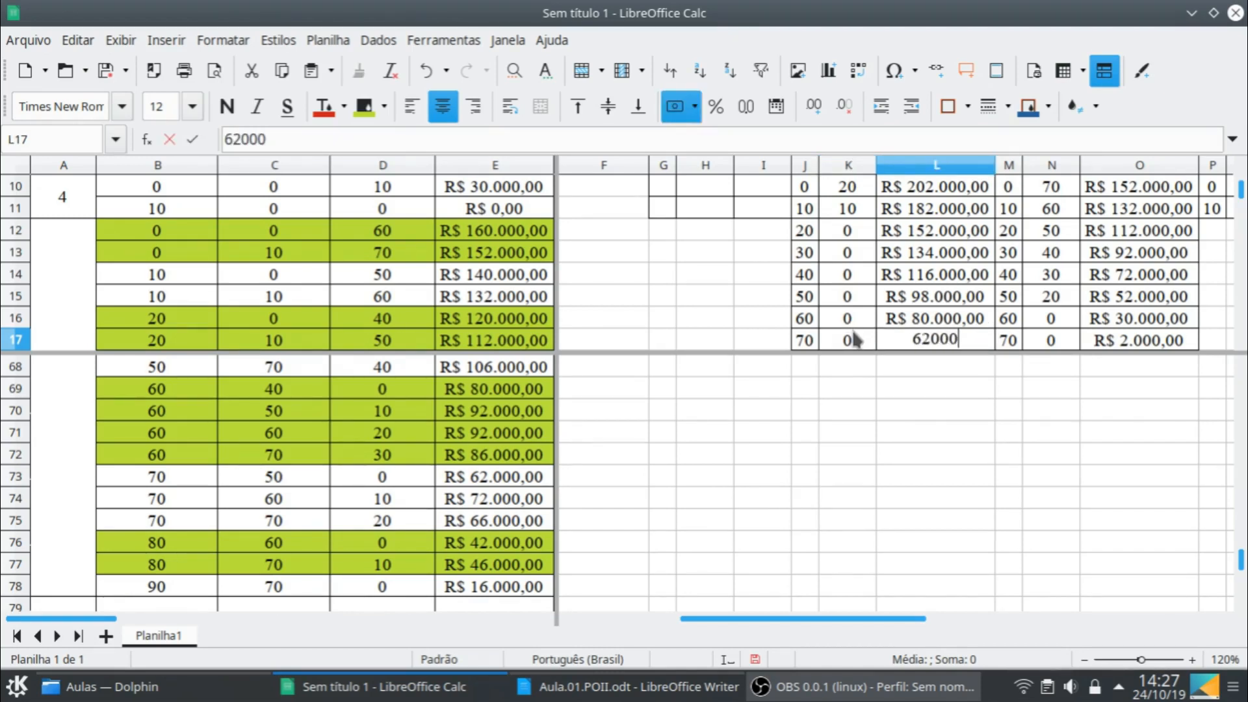
key("Return")
- Fill the Mês 2 row for e1 = 80 with decision 0 in K18 and cost 42000 in L18
left_click(856, 338)
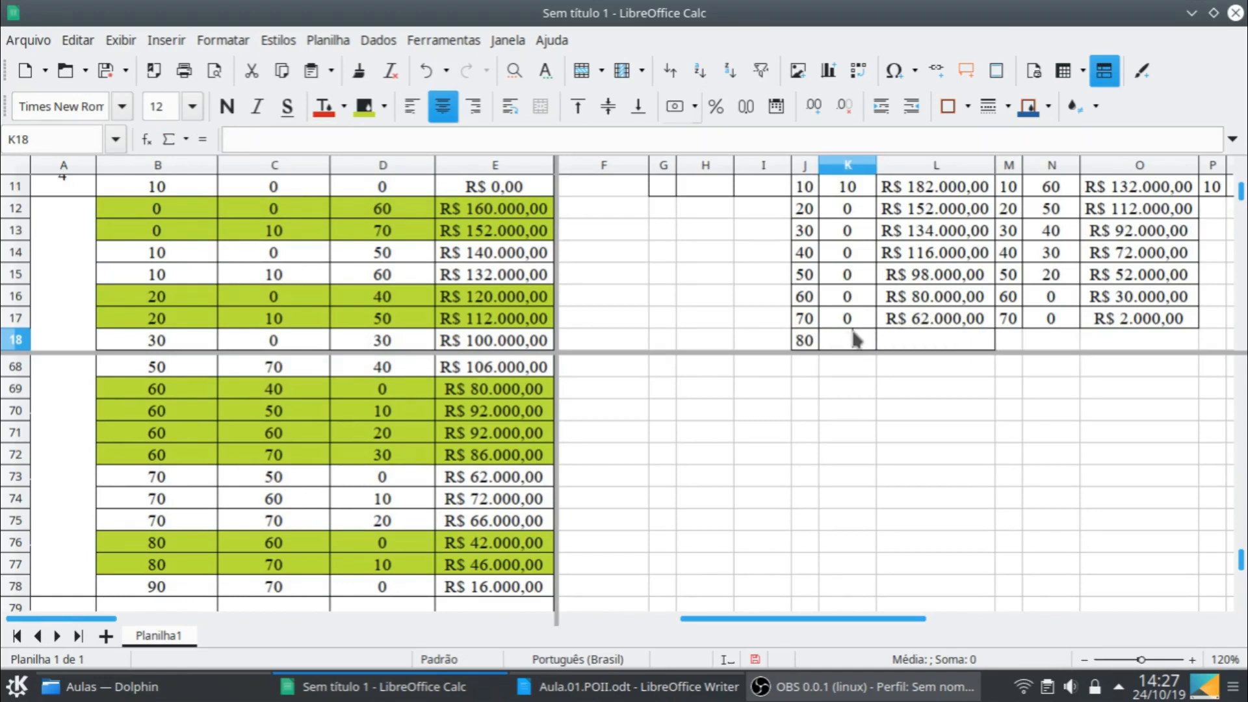
type("0")
key("Tab")
type("42.000")
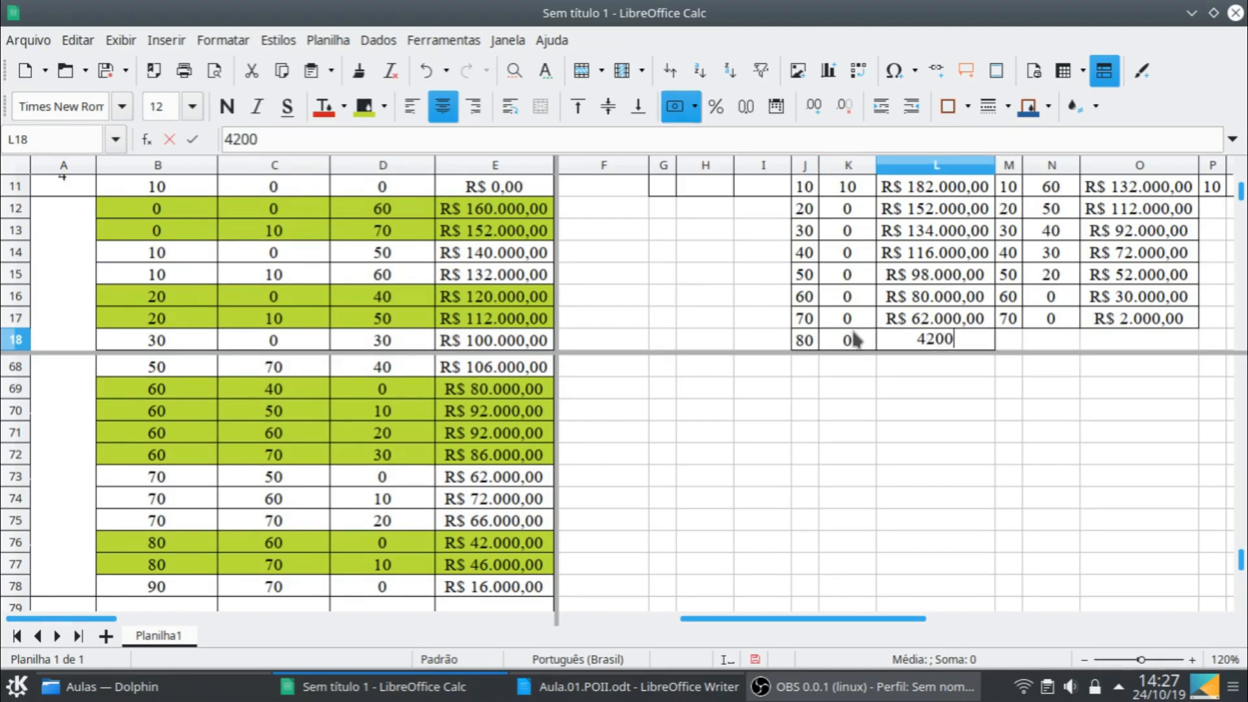
key("Return")
- Fill the Mês 2 row for e1 = 90 with decision 0 in K19 and cost 16000 in L19
left_click(855, 338)
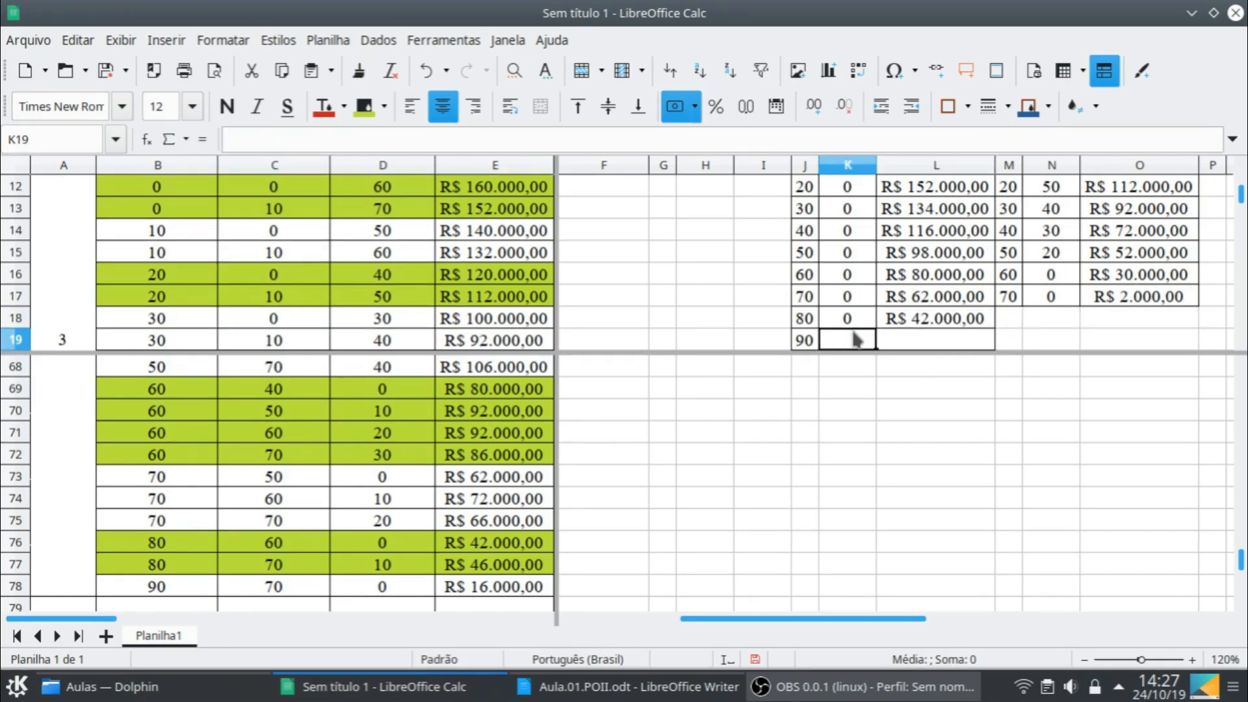
type("0")
key("Tab")
type("16000")
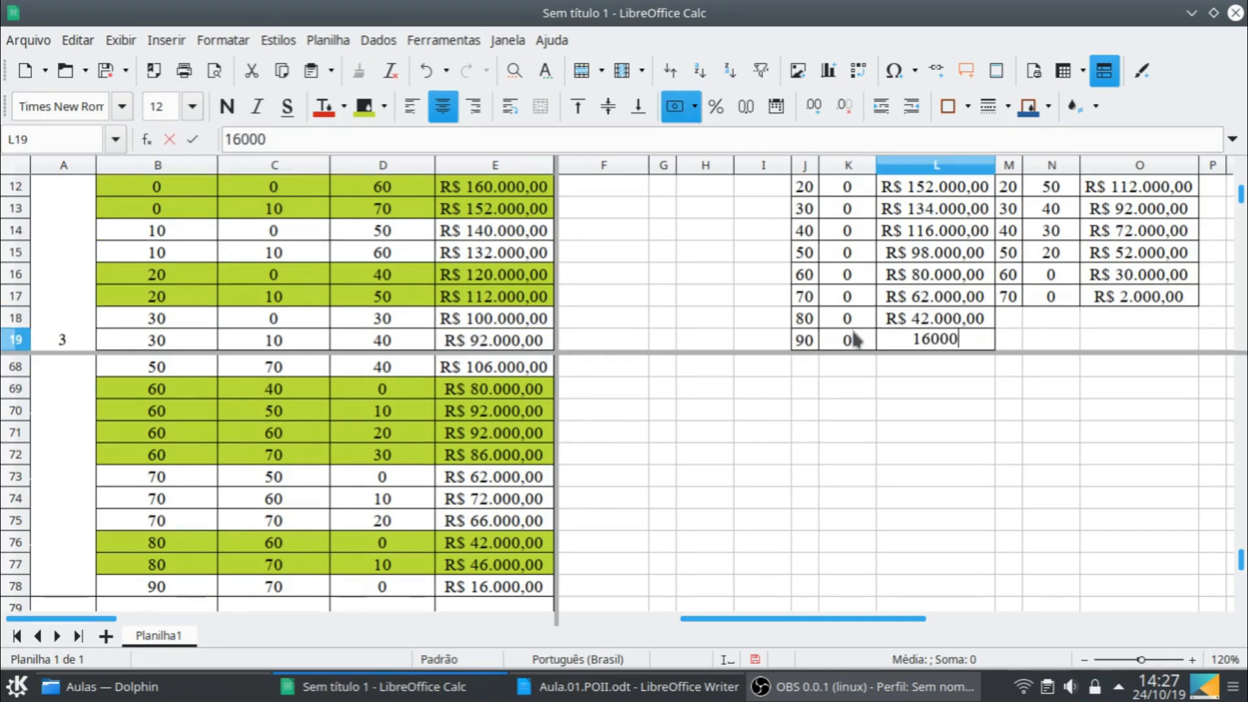
key("Return")
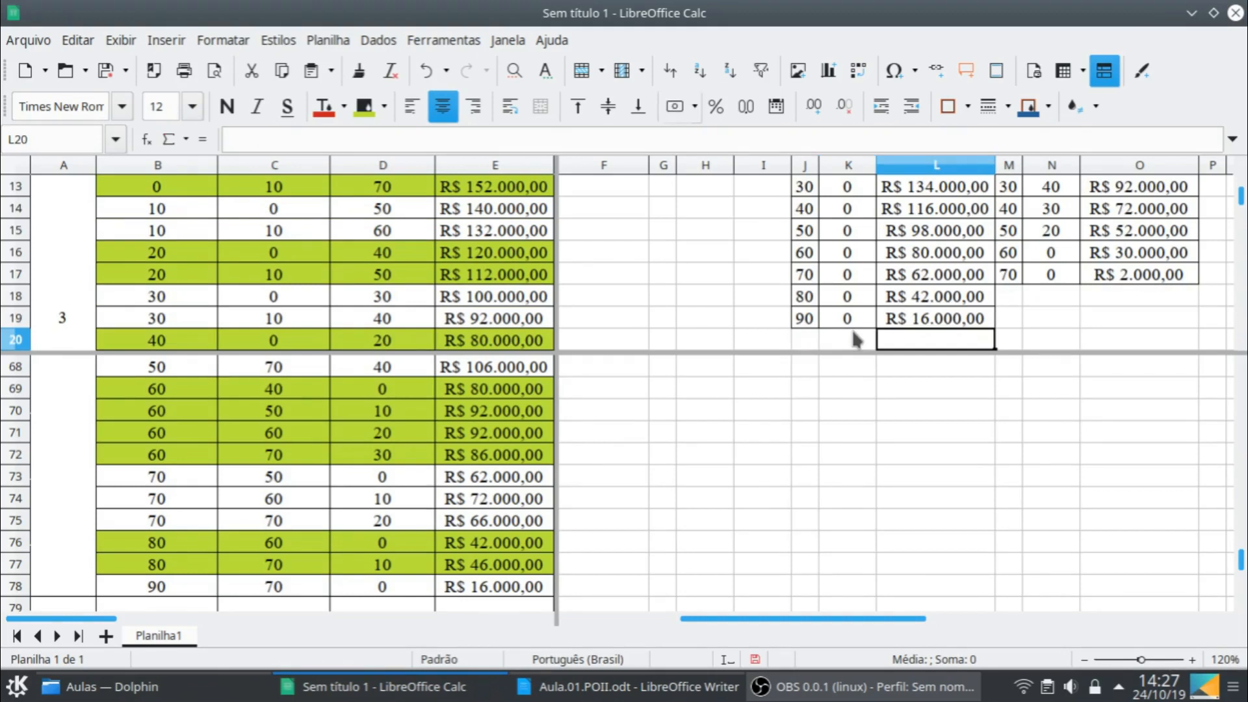
- Remove the window split so the sheet displays as a single pane
scroll(856, 279, "up", 1)
scroll(735, 390, "up", 1)
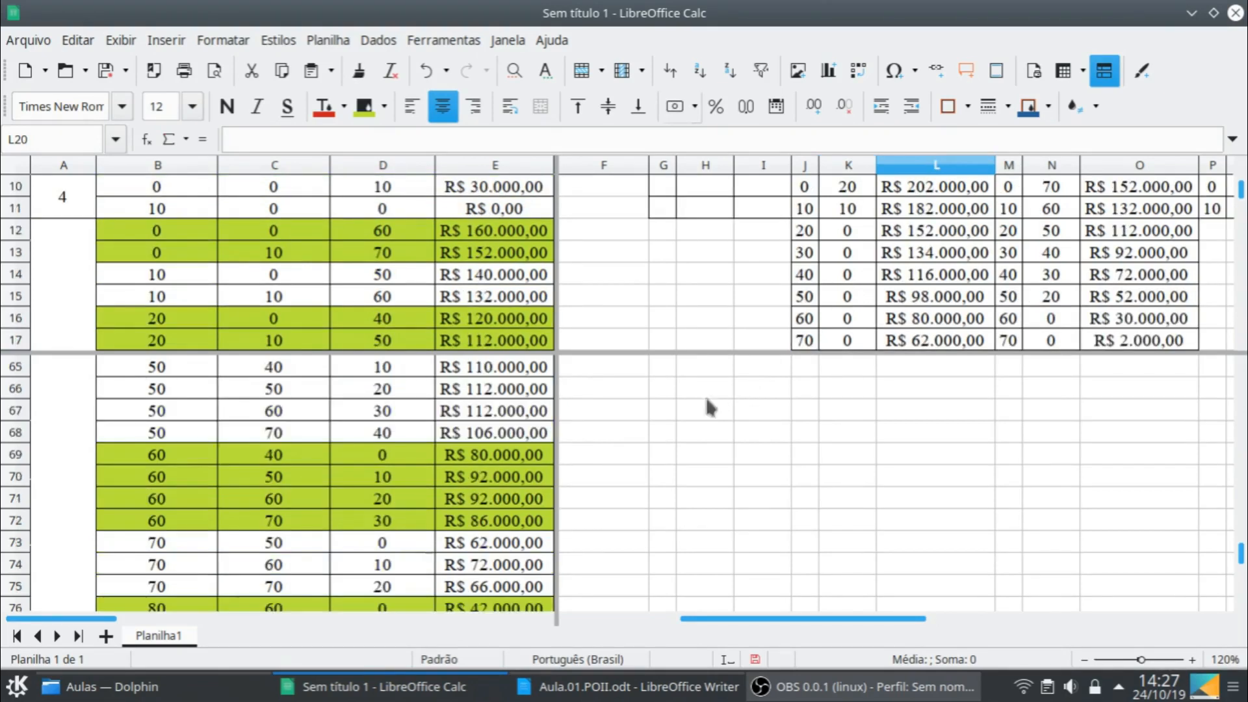
scroll(403, 485, "down", 3)
scroll(375, 480, "up", 1)
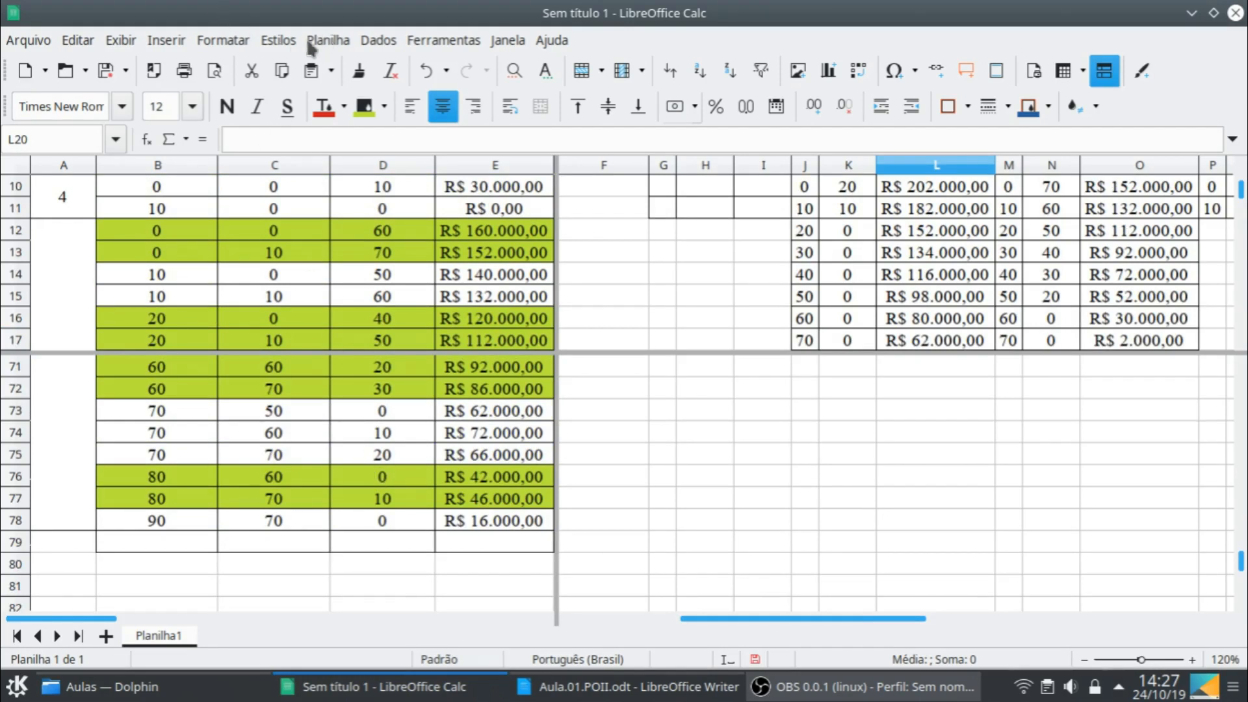
left_click(122, 40)
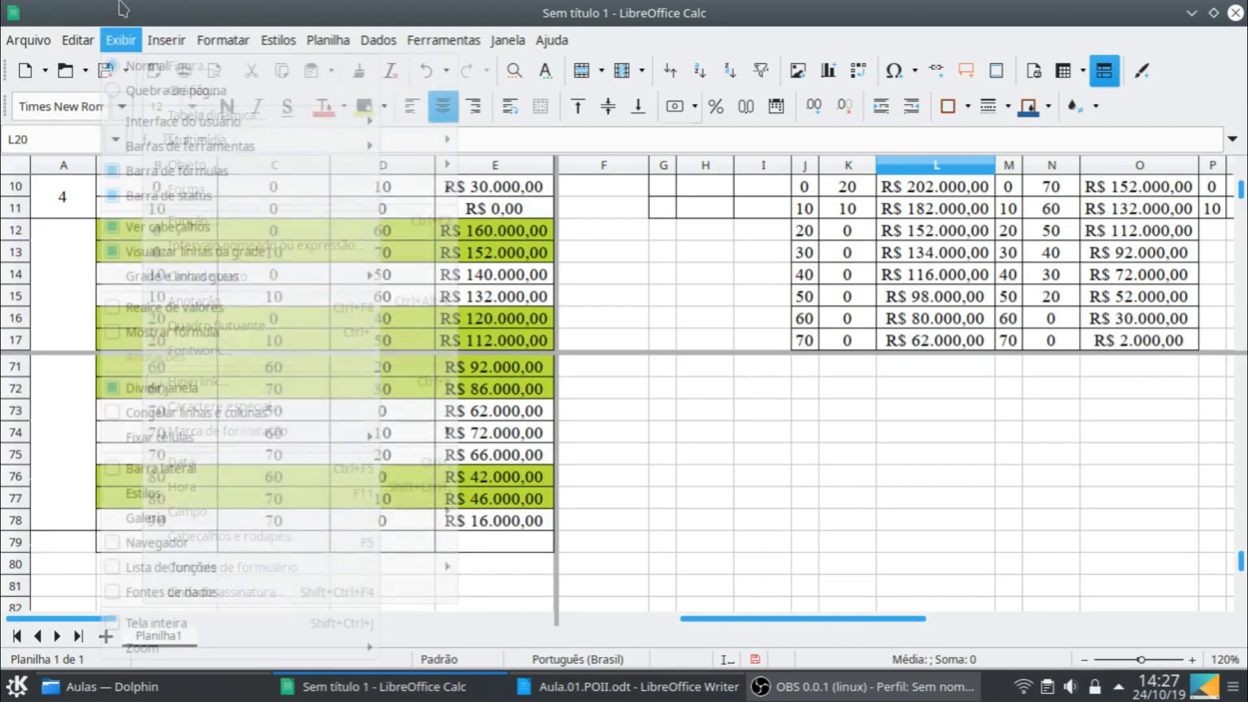
left_click(190, 397)
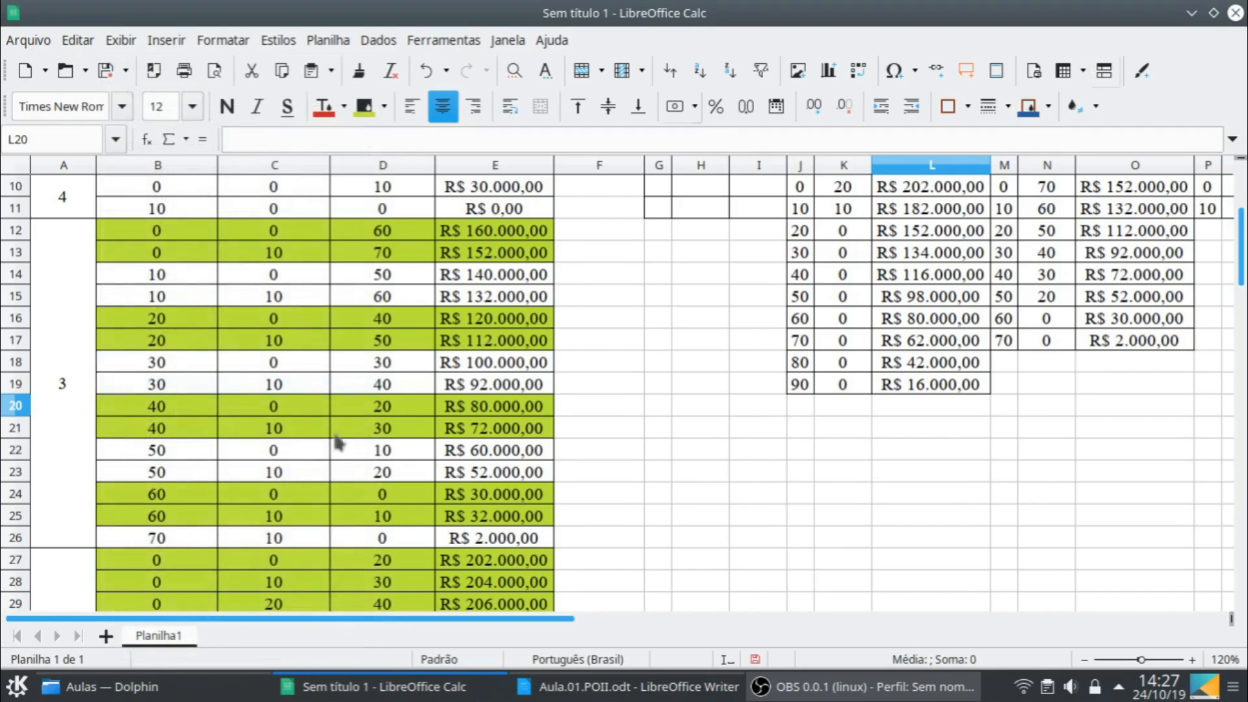
- Enter stage 1 in A79, directly below the last row of the stage 2 block
scroll(451, 492, "down", 15)
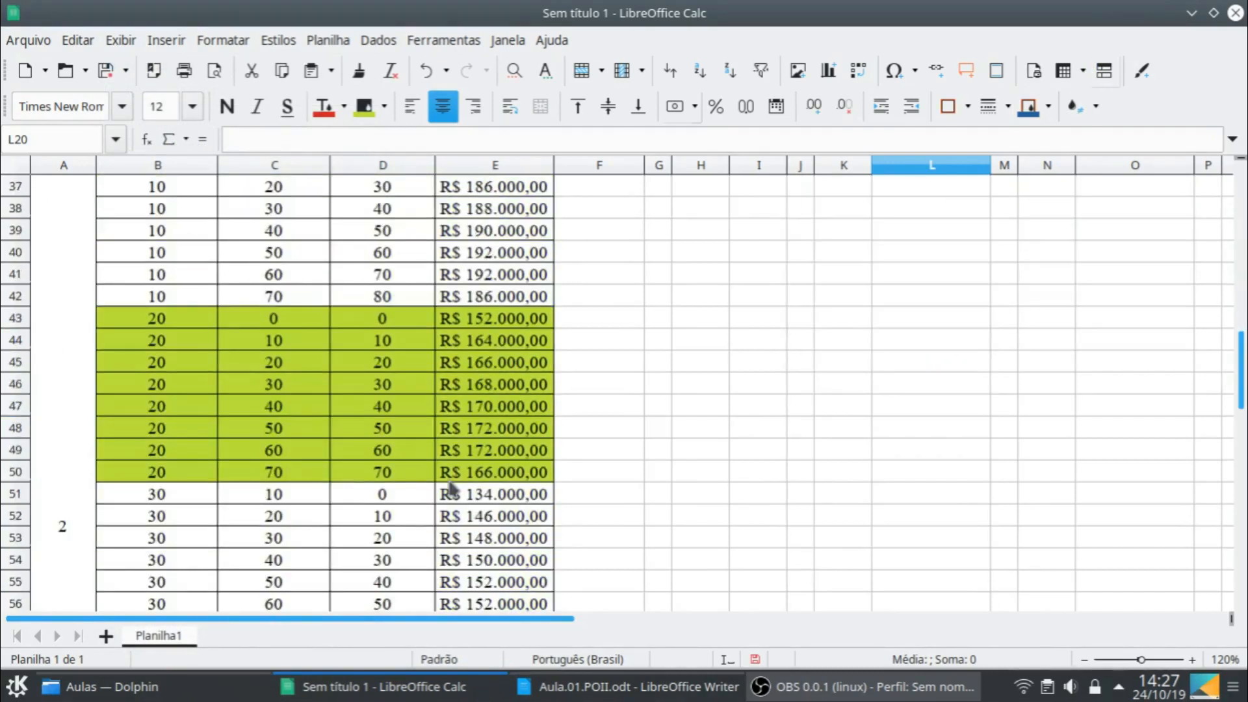
scroll(450, 492, "down", 4)
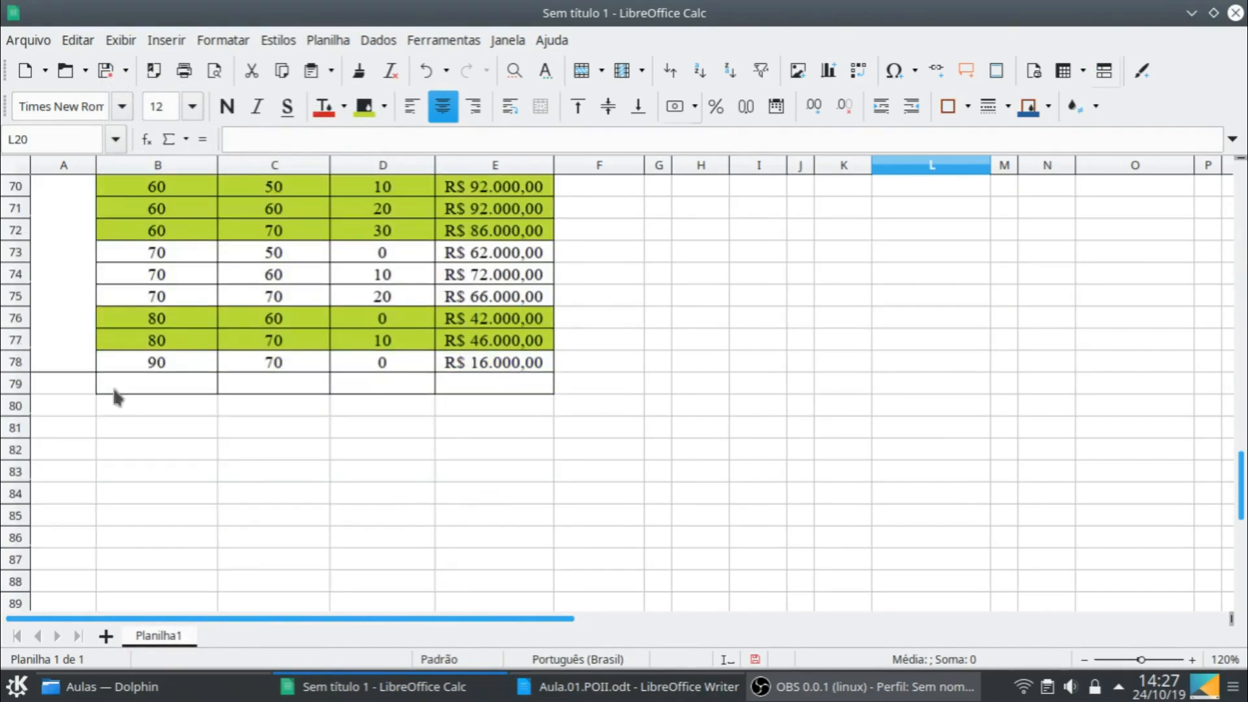
left_click(86, 369)
left_click(84, 385)
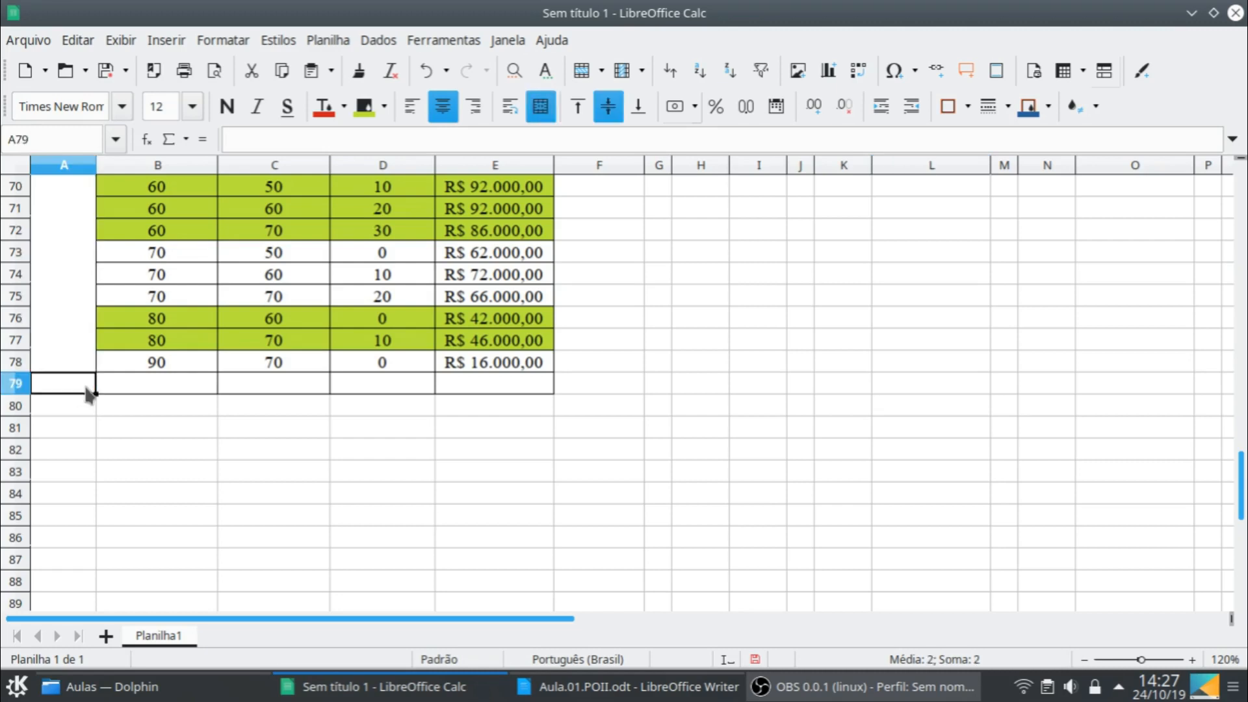
type("1")
key("Return")
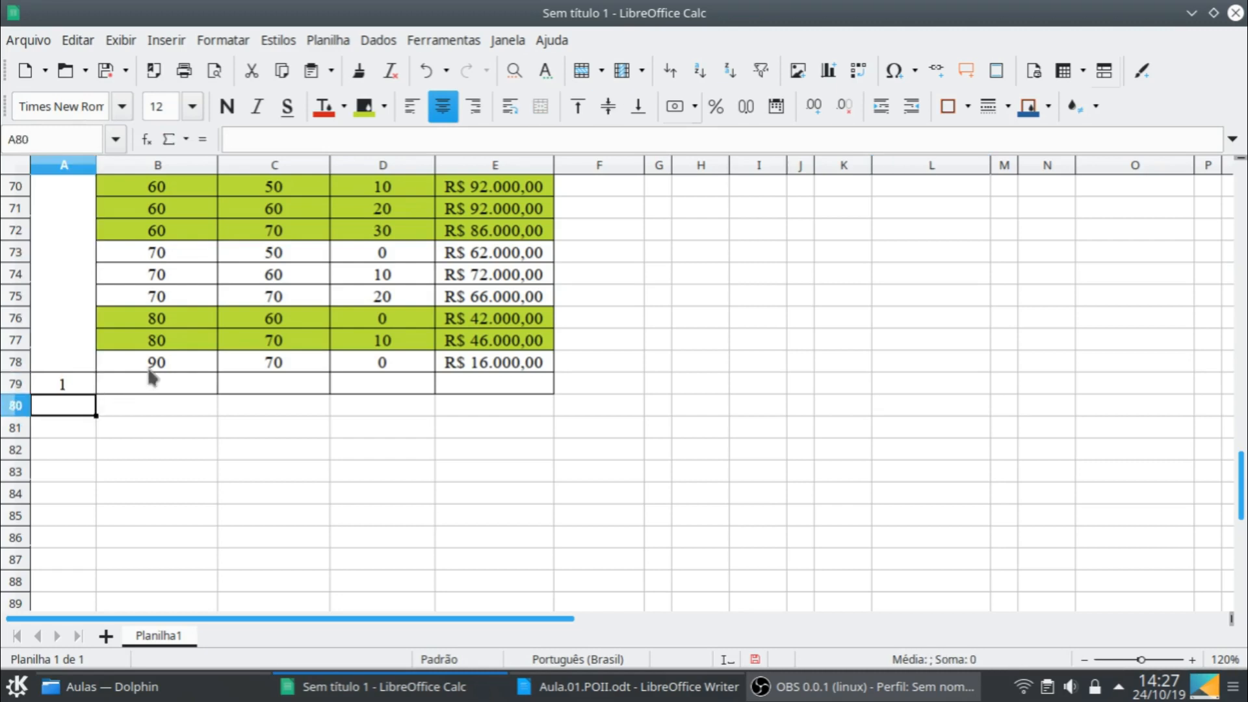
- Fill the contents of B78:E78 down one row into B79:E79
left_click(190, 369)
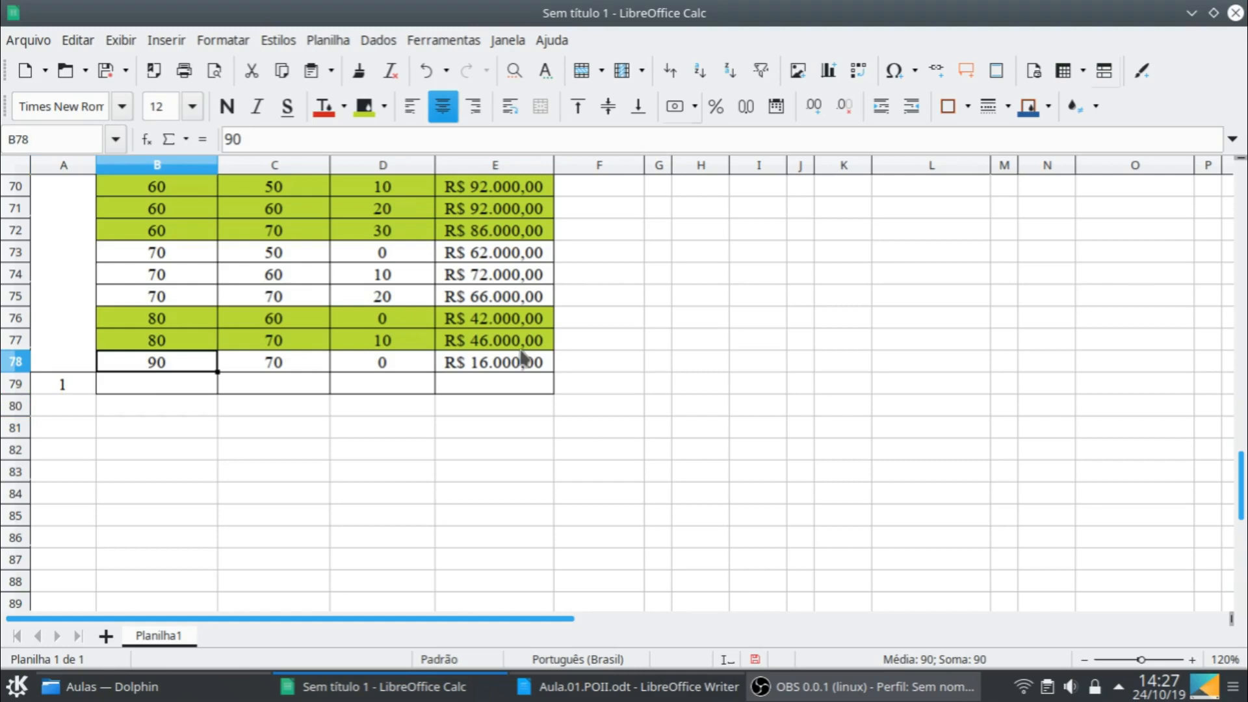
left_click(542, 369, "shift")
left_click_drag(552, 372, 504, 409)
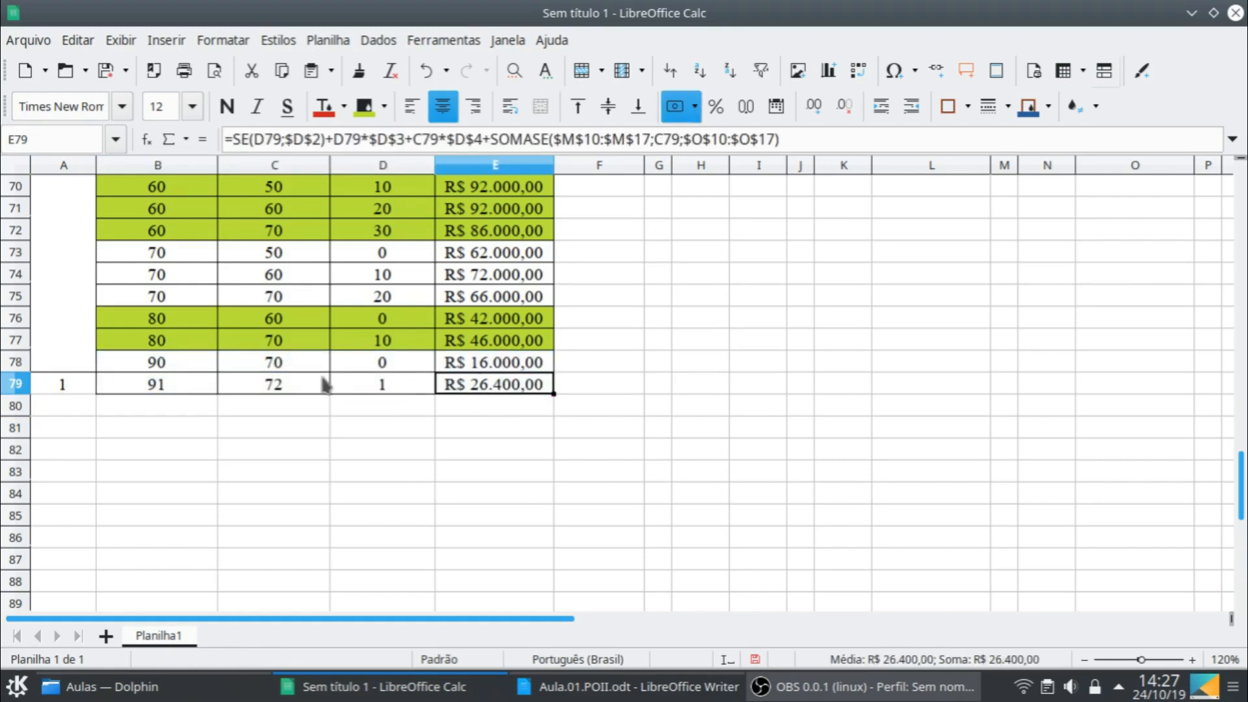
- Change the final stock formula in C79 to subtract month 1's demand, giving =B79+D79-$B$2
double_click(273, 385)
scroll(865, 449, "up", 20)
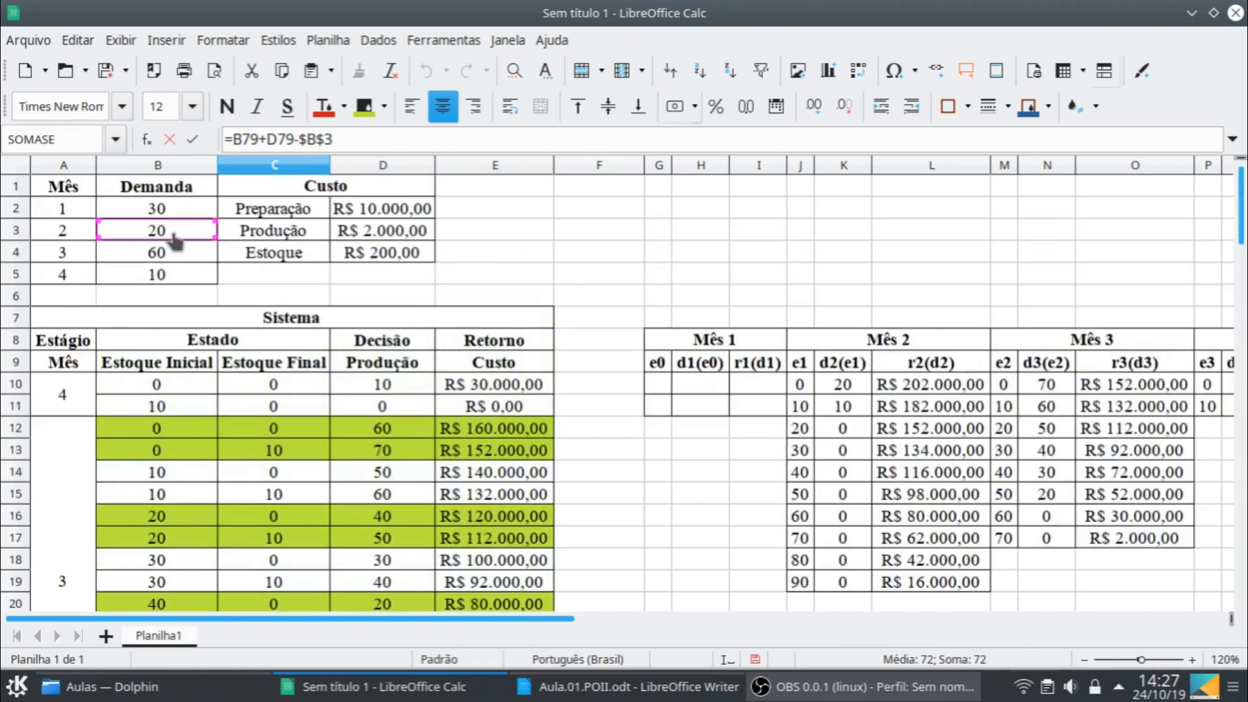
left_click_drag(169, 239, 172, 219)
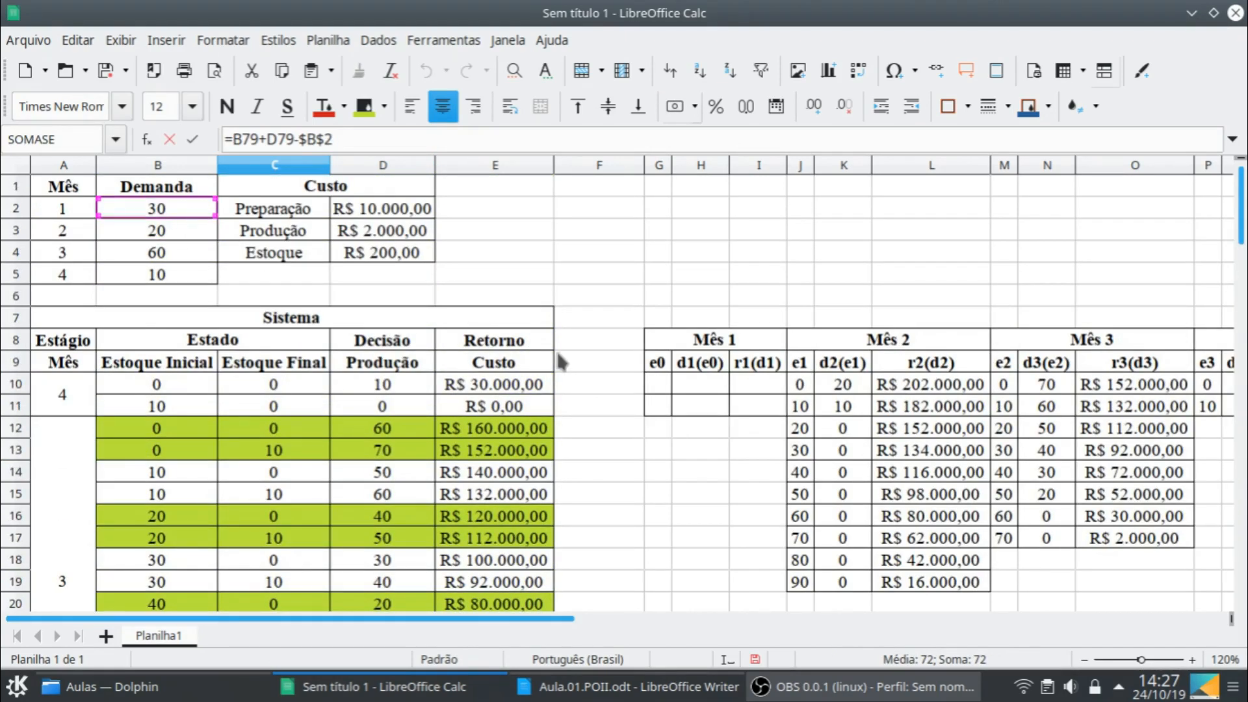
key("Return")
- Point the SOMASE in E79's cost formula to the Mês 2 table, using ranges $J$10:$J$19 and $L$10:$L$19
left_click(517, 542)
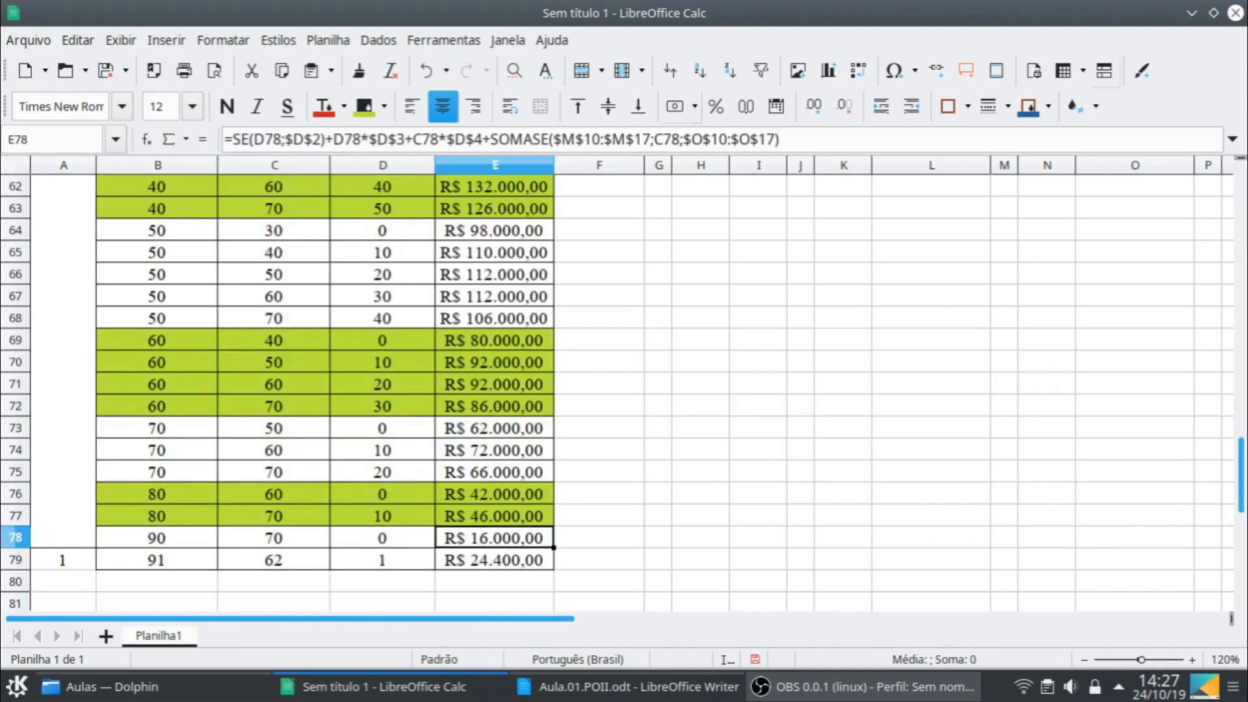
double_click(517, 561)
scroll(1192, 476, "up", 10)
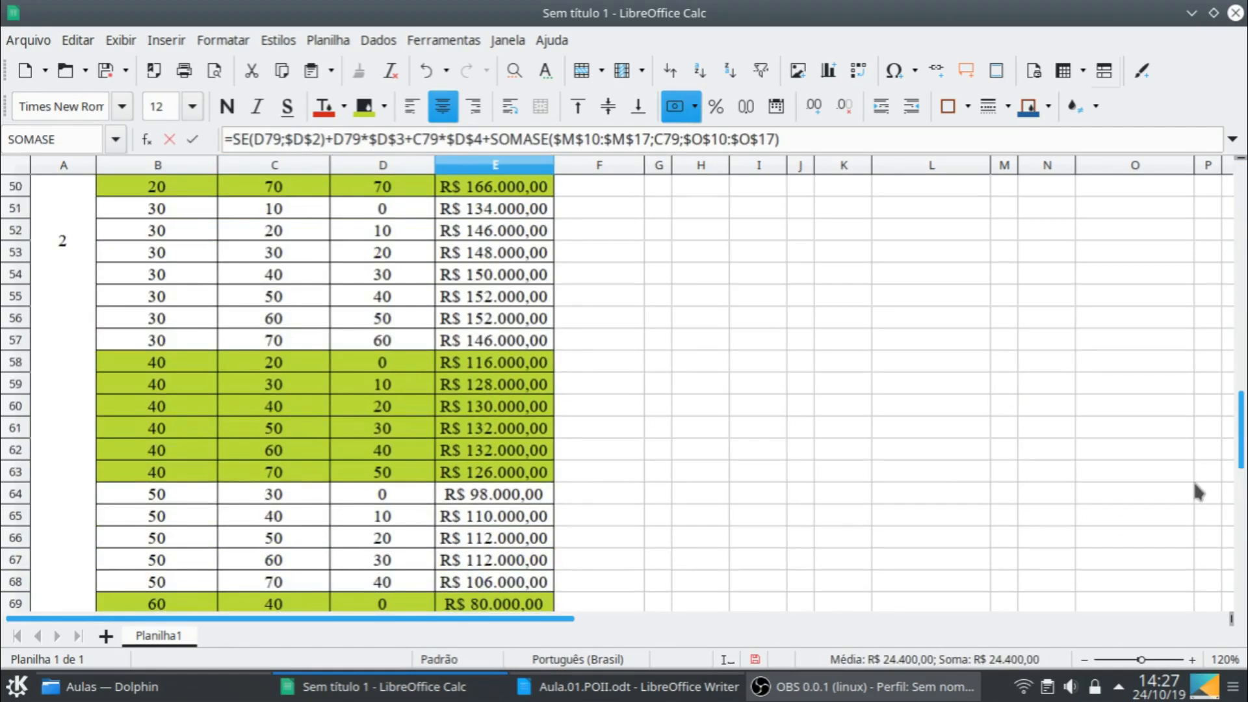
scroll(1191, 491, "up", 9)
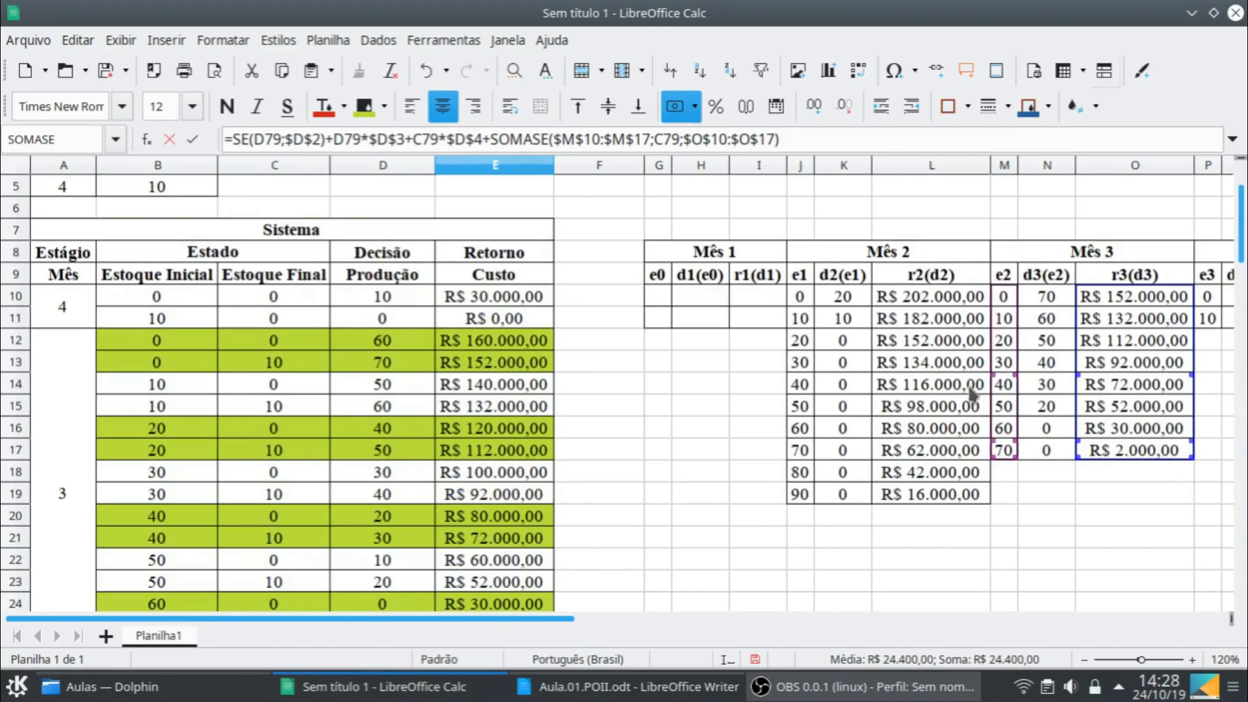
left_click_drag(1004, 405, 804, 407)
left_click_drag(811, 455, 804, 496)
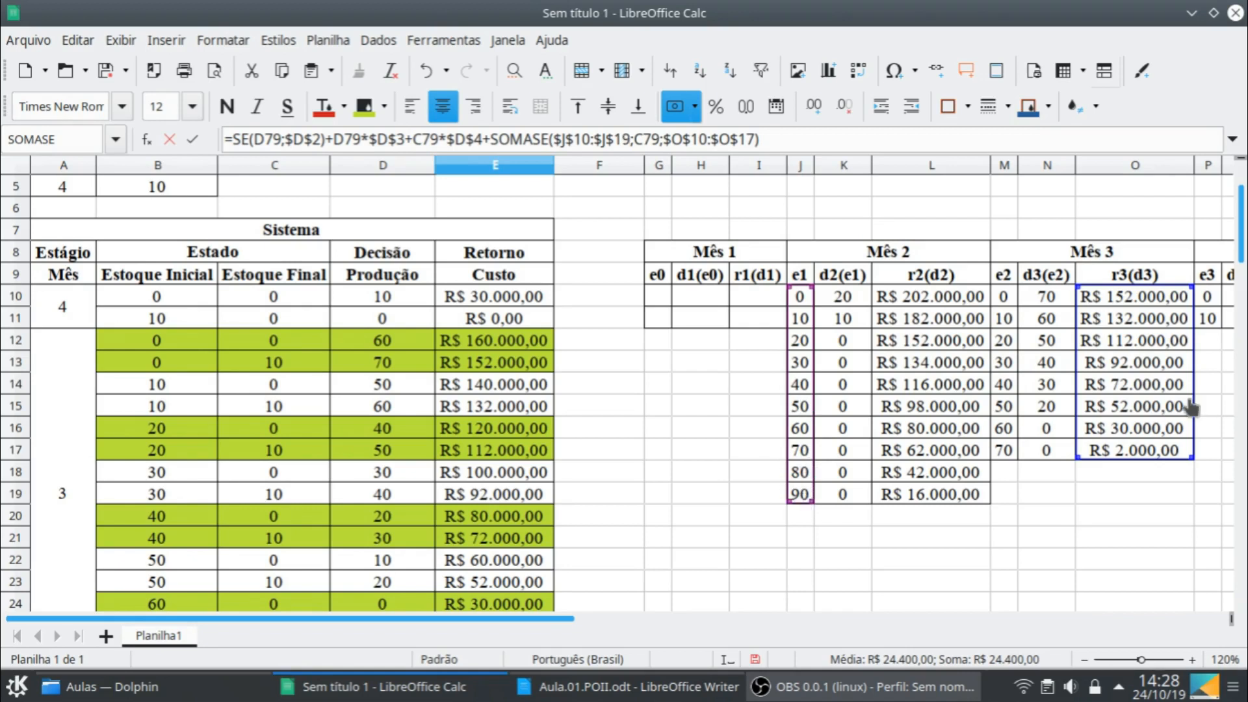
left_click_drag(1167, 407, 920, 412)
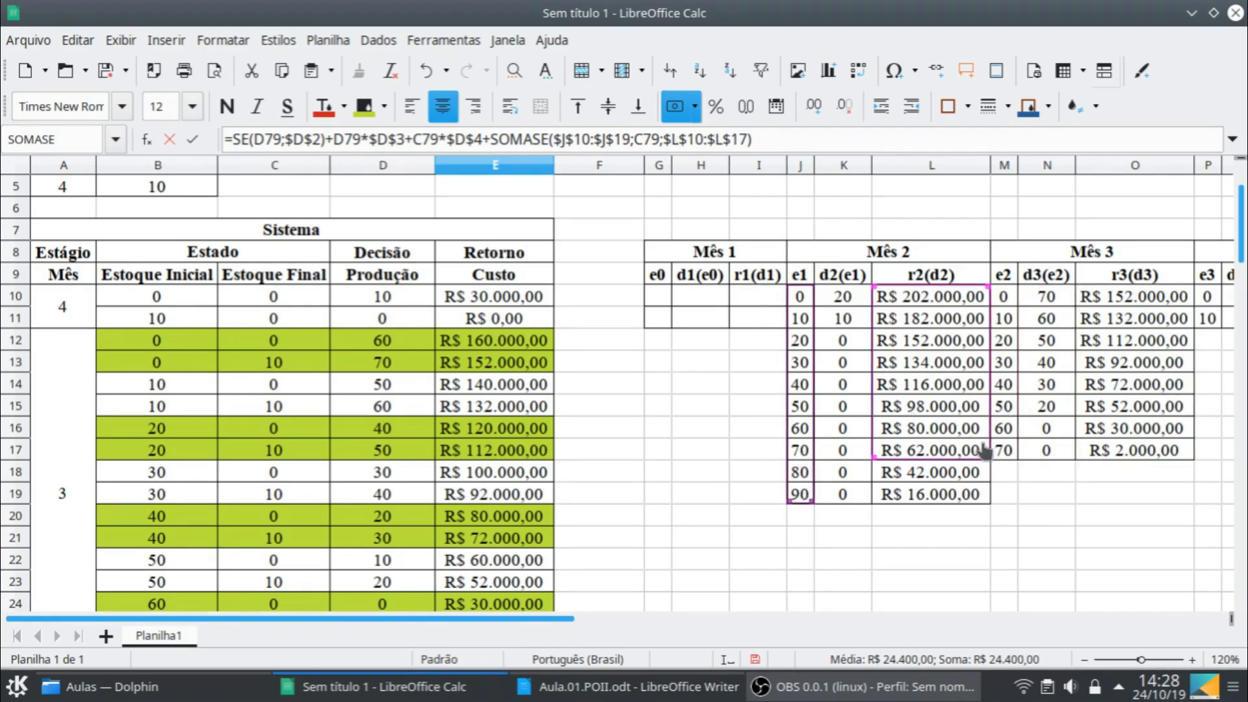
left_click_drag(986, 458, 975, 494)
key("Return")
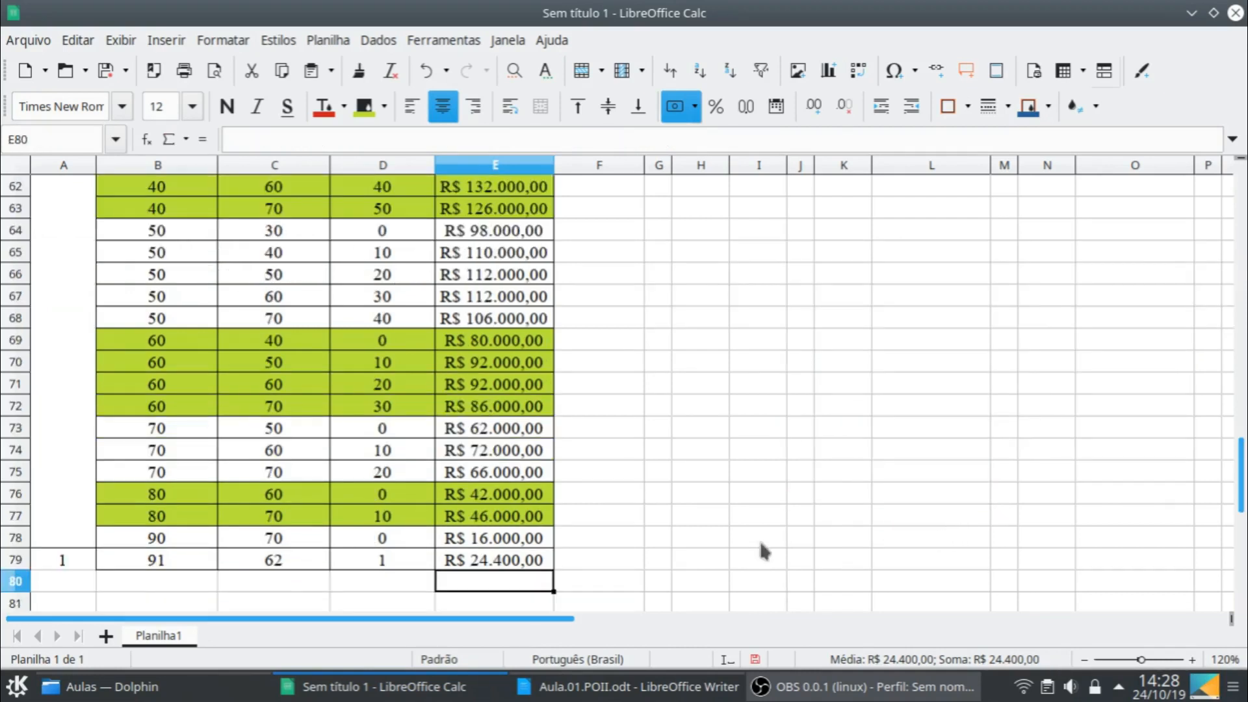
- Set the initial stock in B79 to 0
left_click(193, 556)
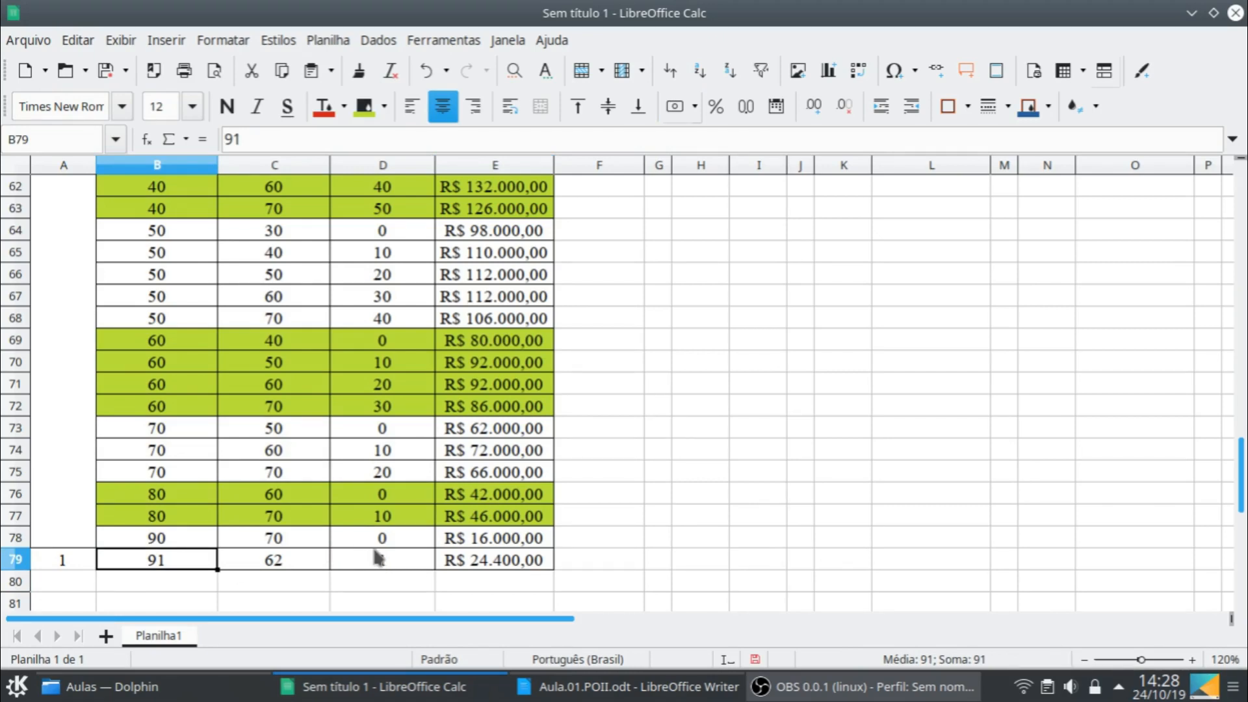
type("0")
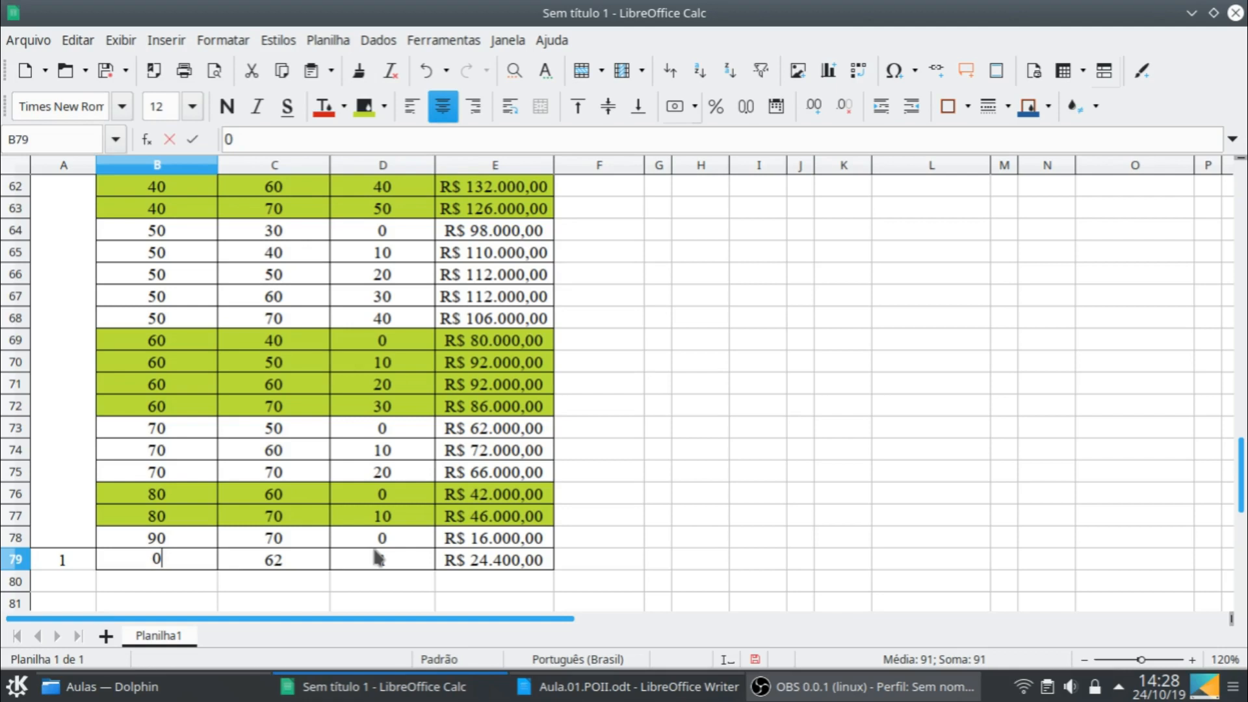
key("Return")
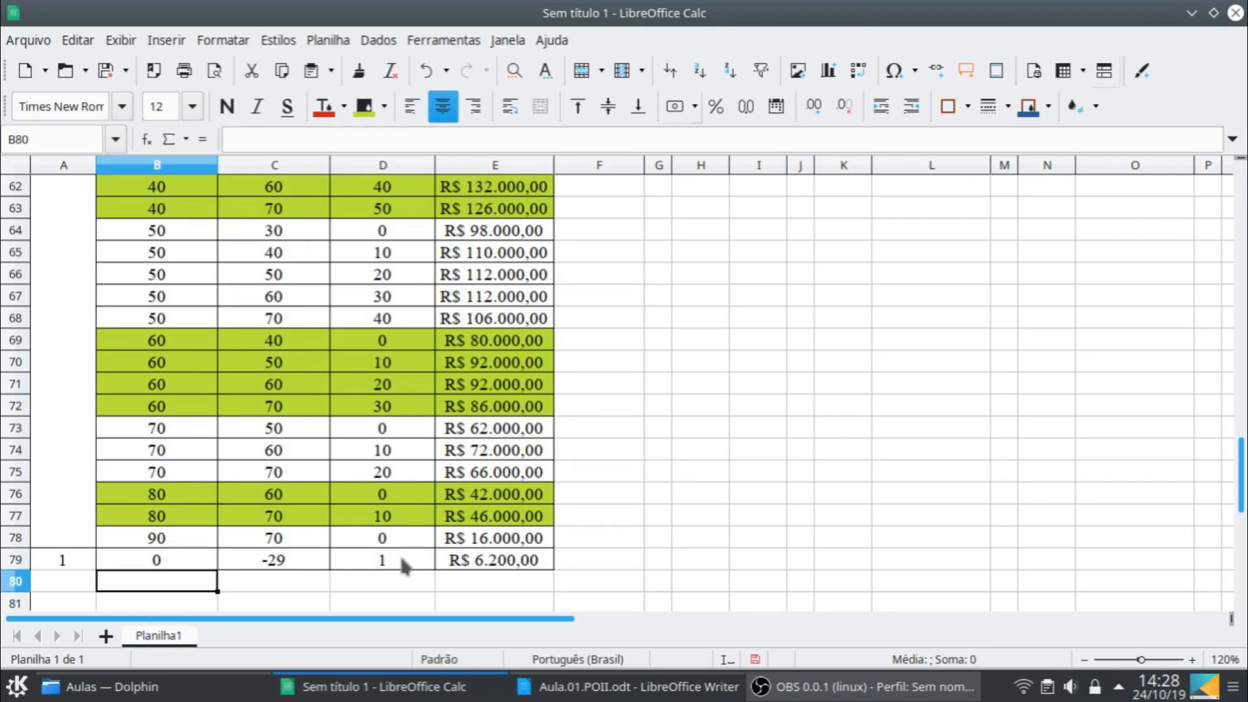
- Check the monthly demands in B2:B5 and set the production in D79 to 30
left_click(401, 558)
scroll(1215, 486, "up", 10)
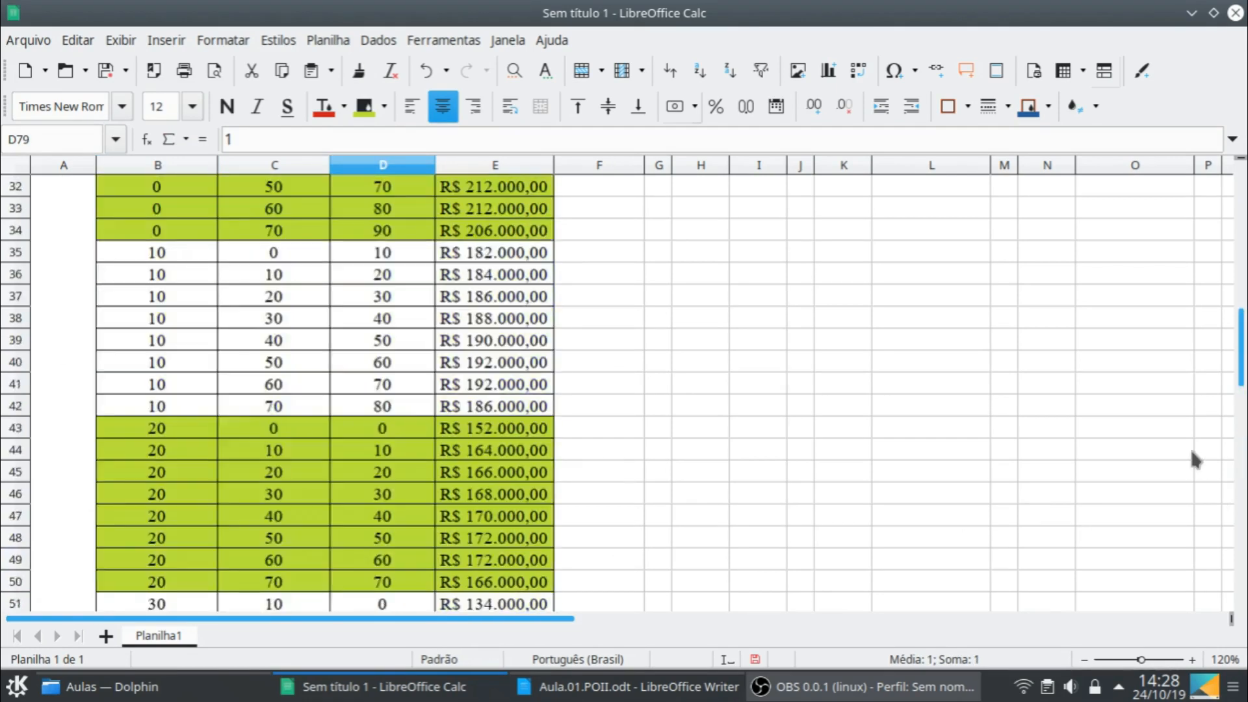
scroll(1192, 451, "up", 10)
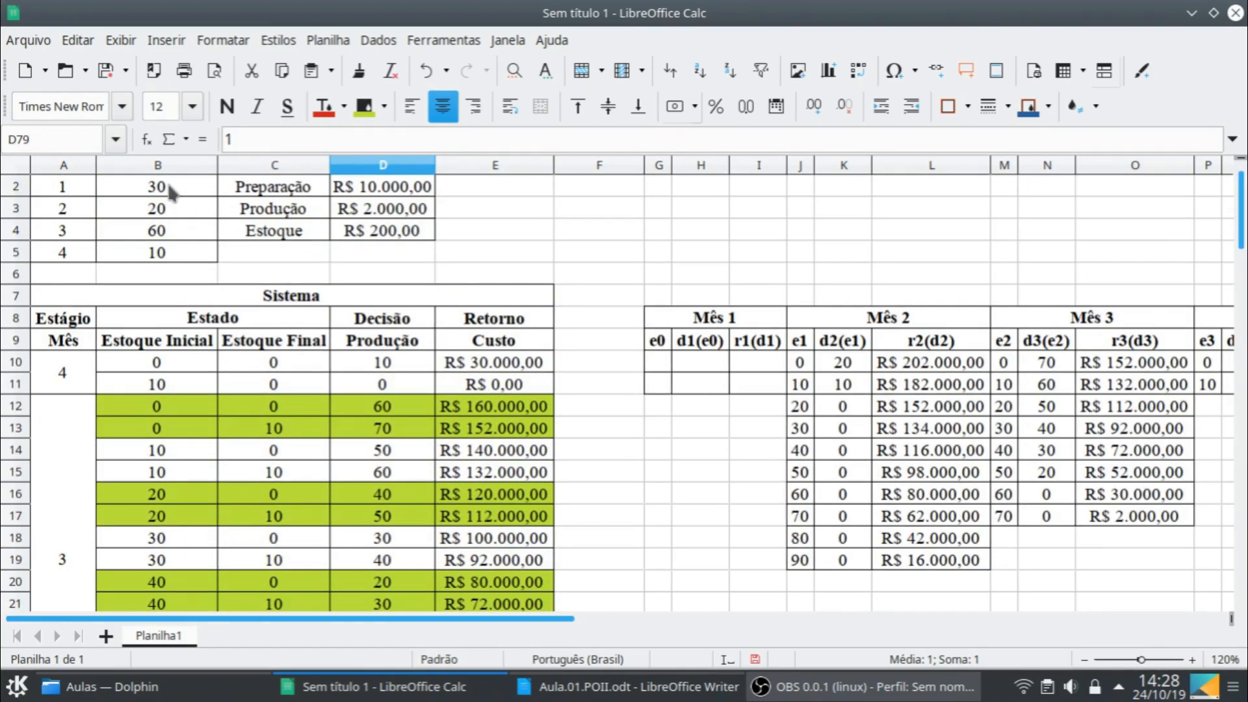
left_click(185, 191)
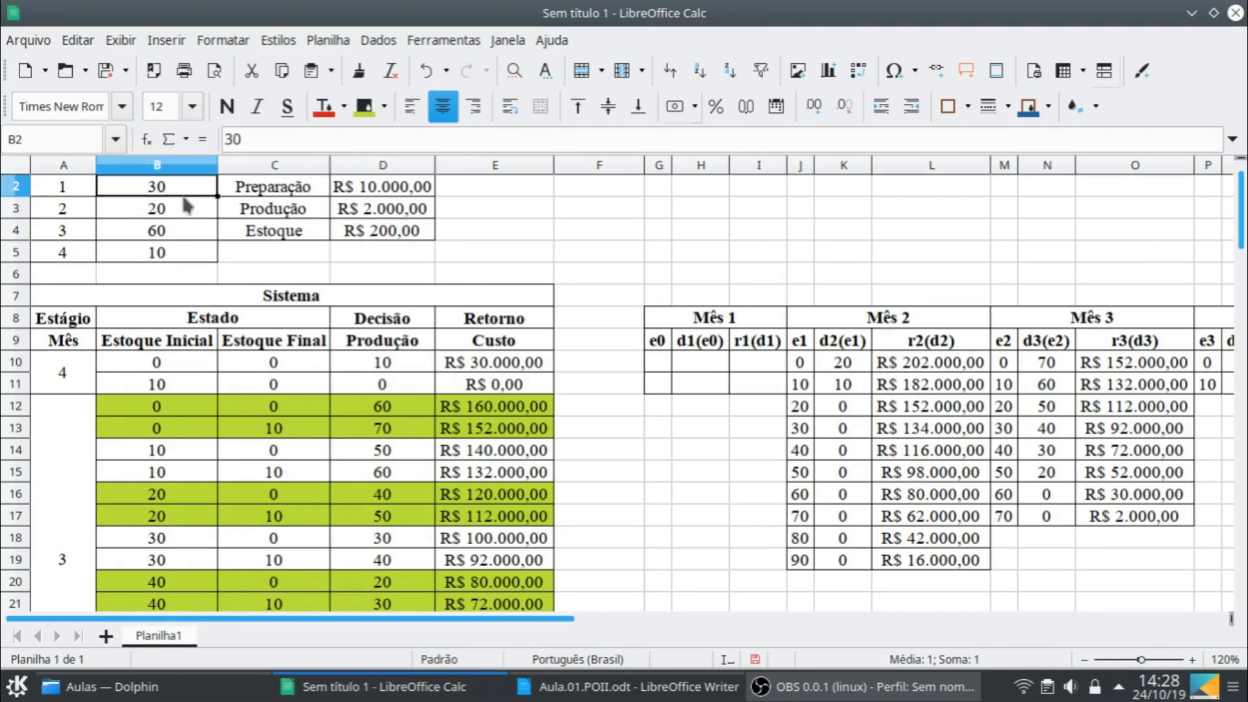
left_click(200, 250, "shift")
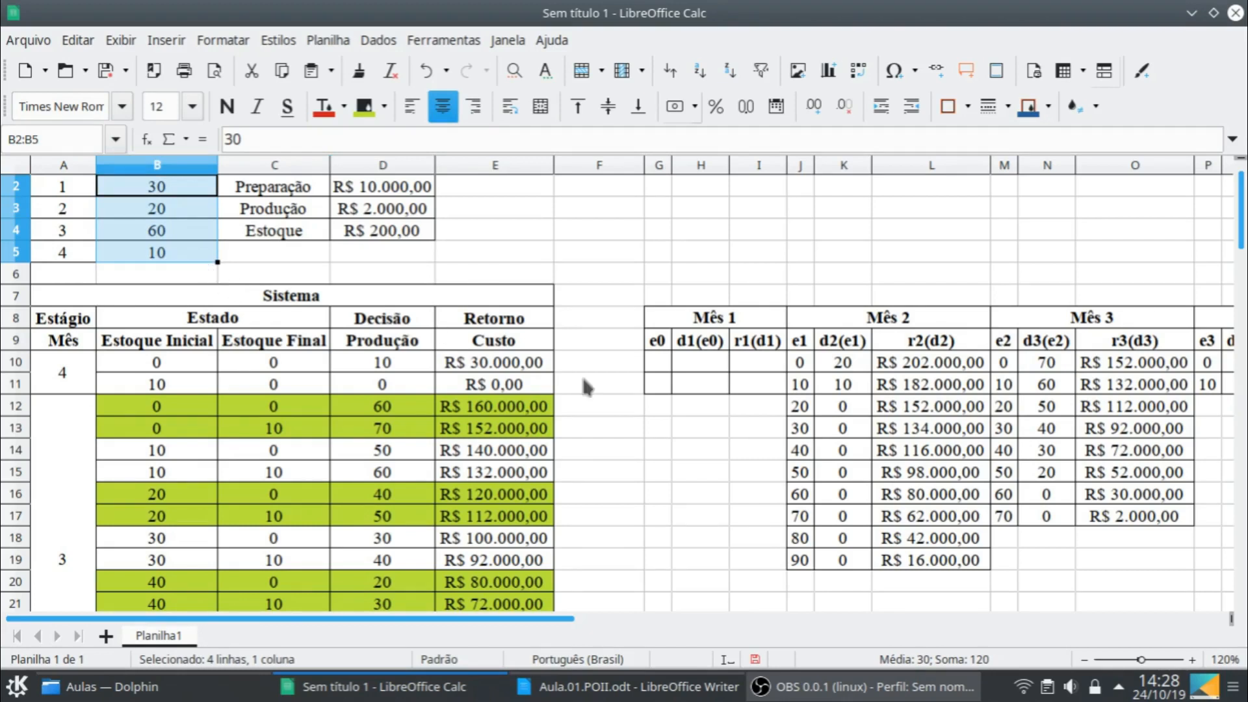
scroll(585, 465, "down", 20)
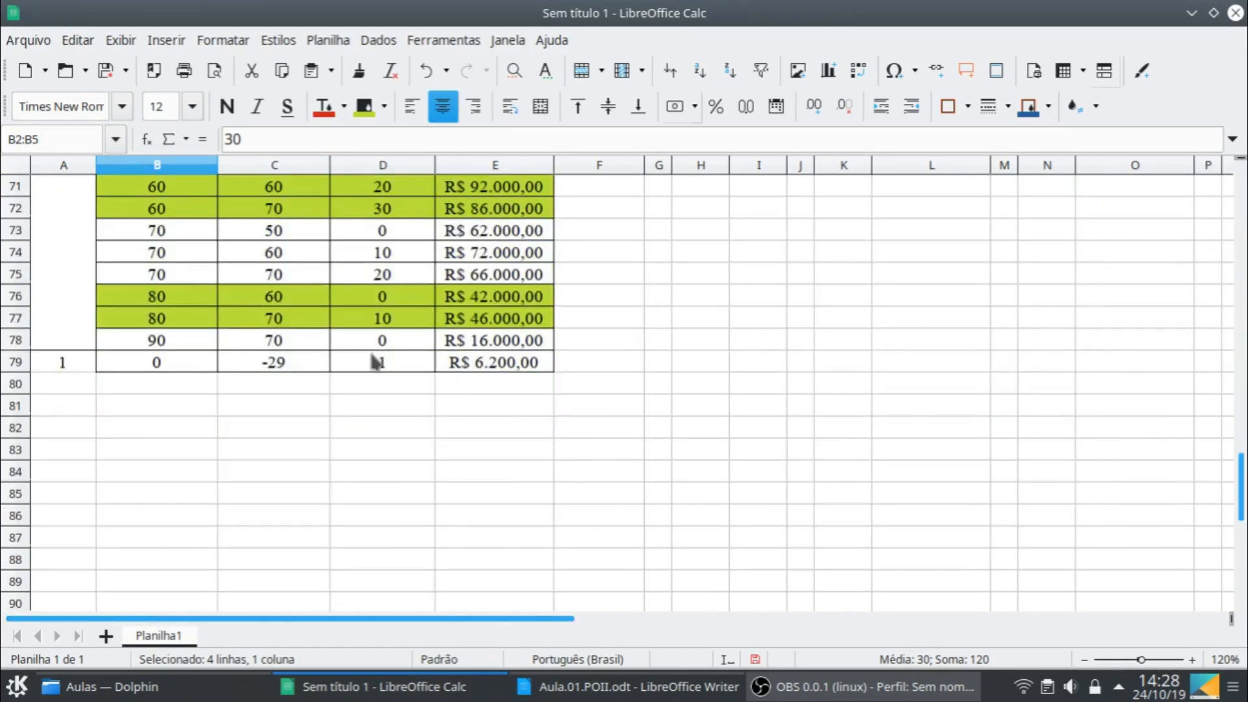
left_click(377, 360)
type("30")
key("Return")
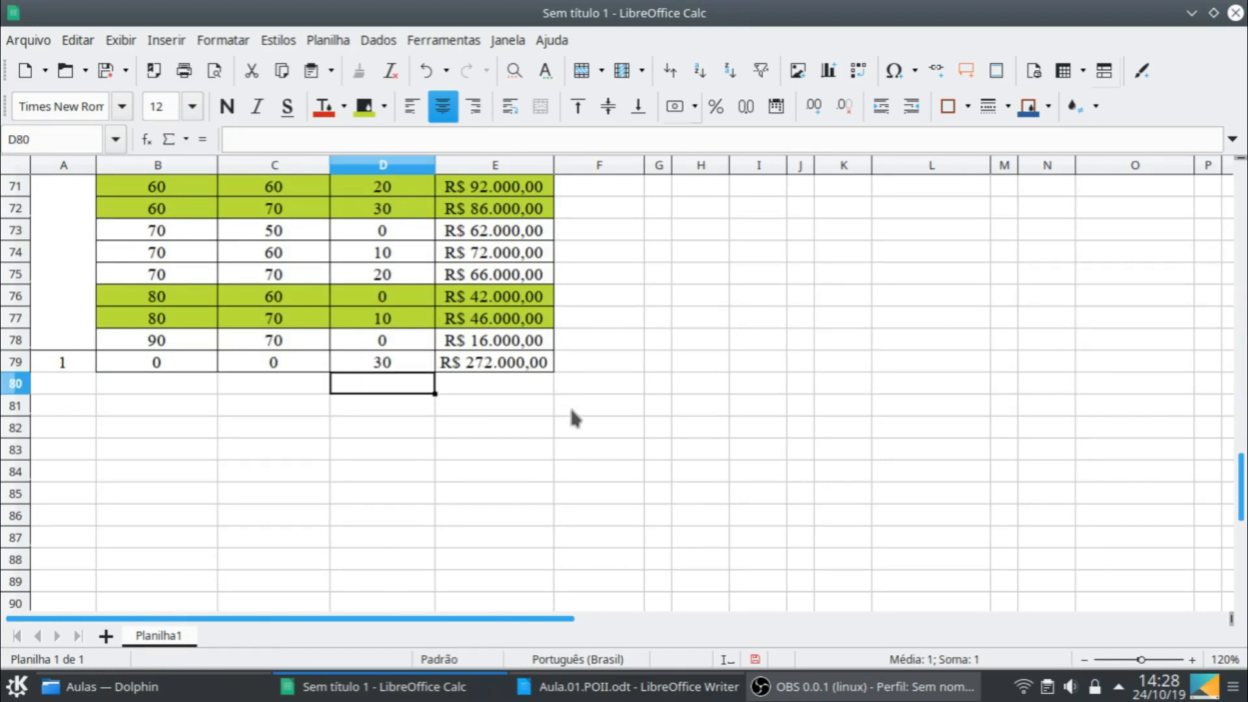
- Fill B79:E79 down into row 80 and set the initial stock in B80 to =B79
left_click(203, 366)
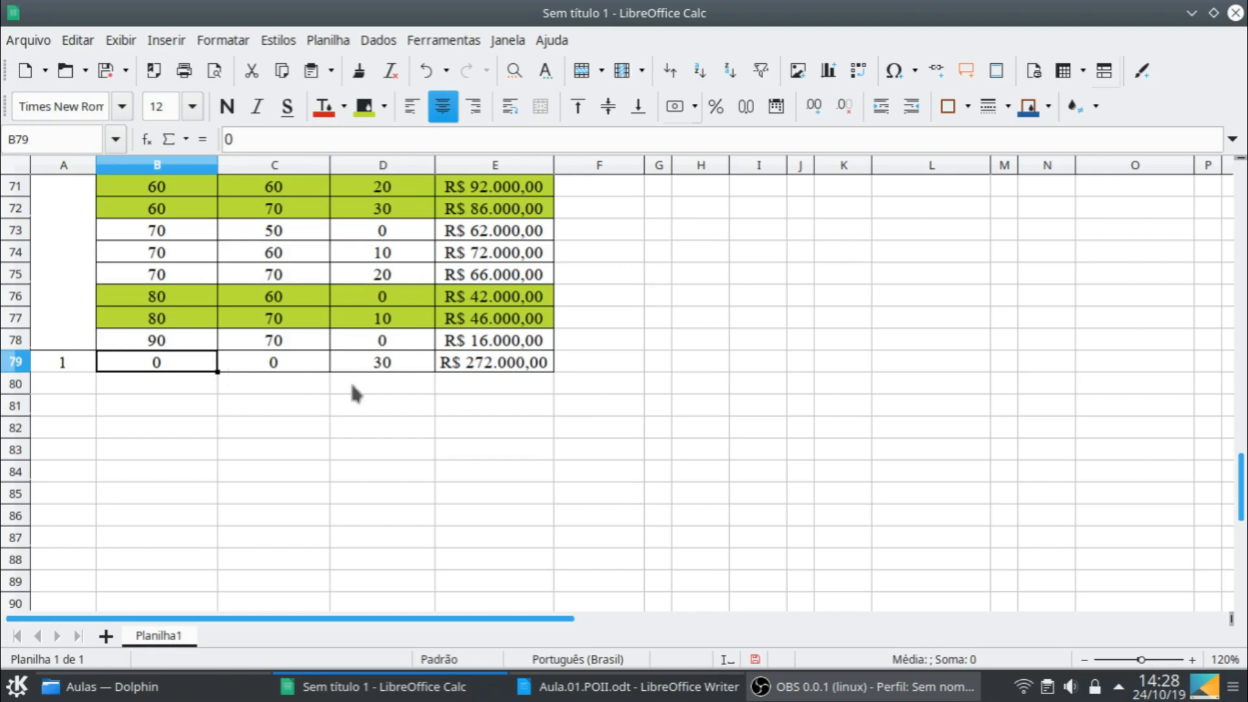
left_click(485, 368, "shift")
left_click_drag(553, 372, 550, 388)
left_click(204, 392)
type("=B79")
key("Return")
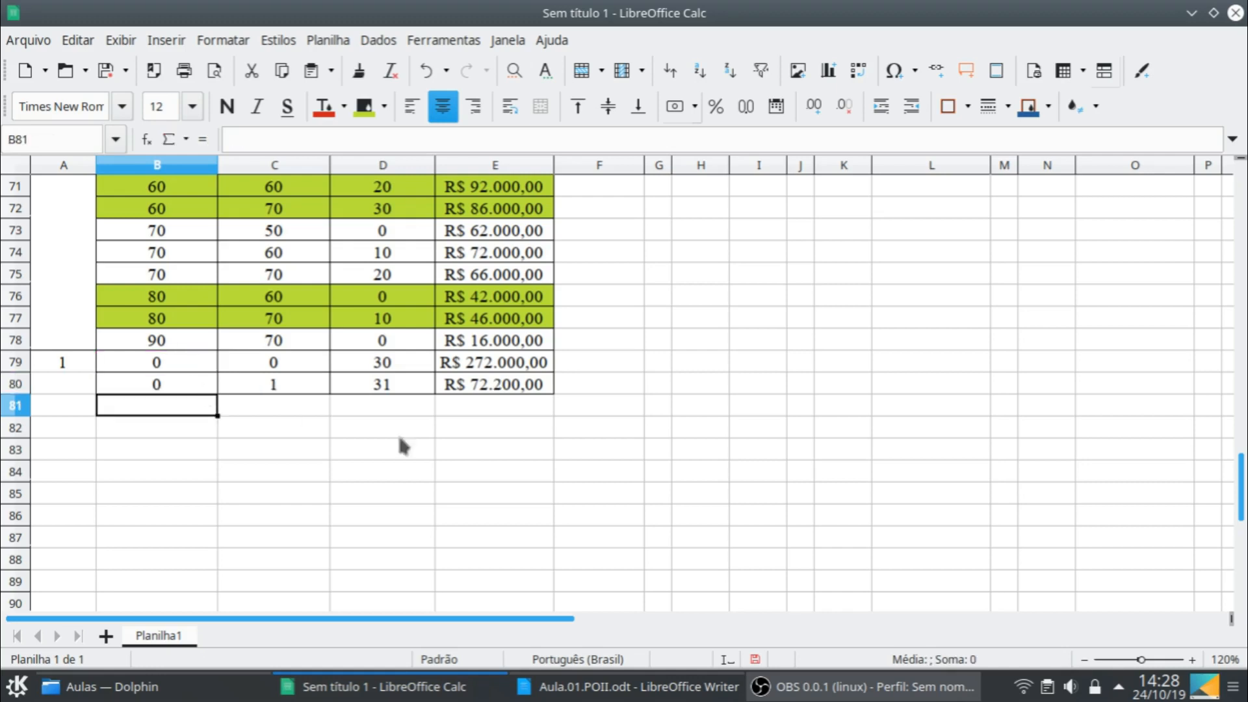
- Set the production in D80 to the value above plus 10, with the formula =D79+10
left_click(382, 389)
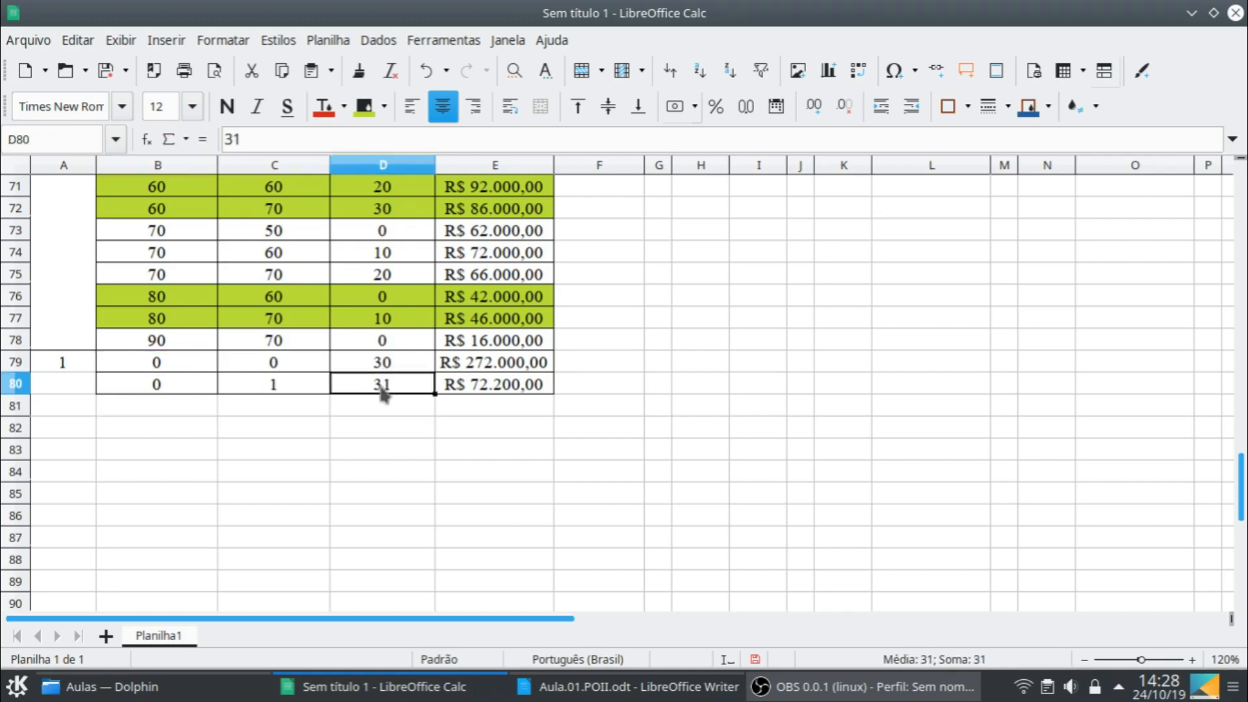
type("=")
key("Up")
type("+10")
key("Return")
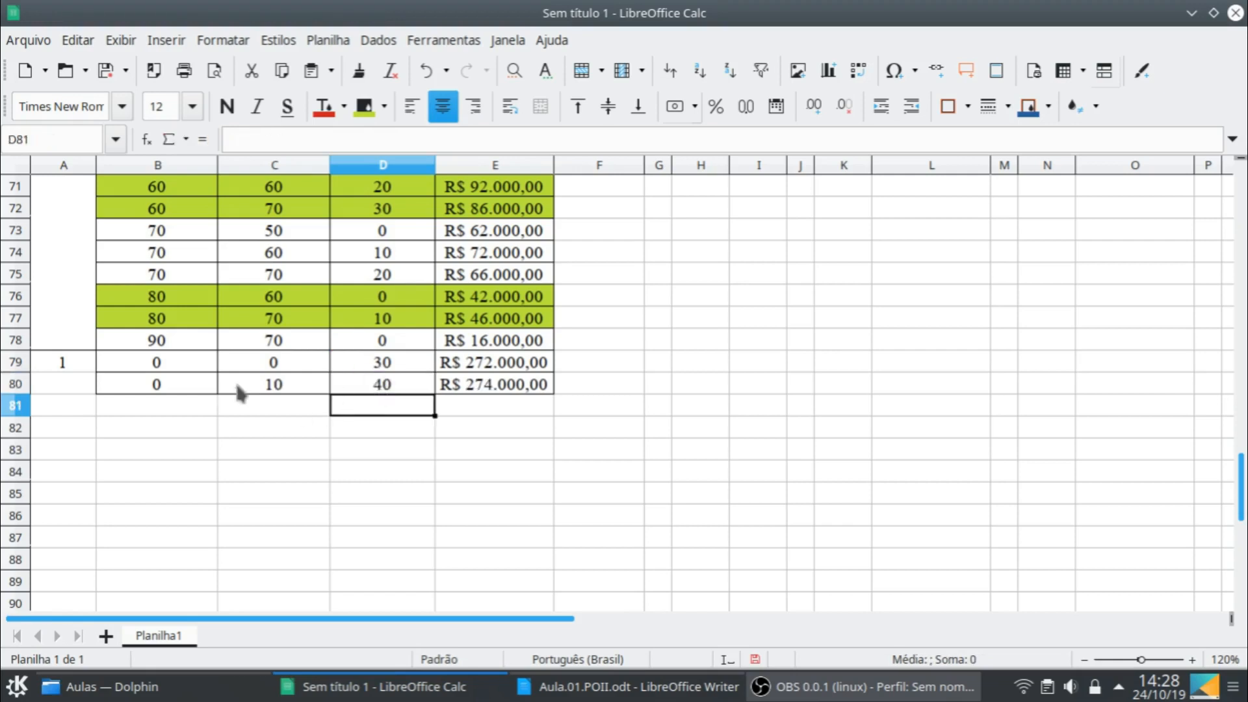
- Fill the stage 1 row B80:E80 down through row 88
left_click(208, 385)
left_click(531, 392, "shift")
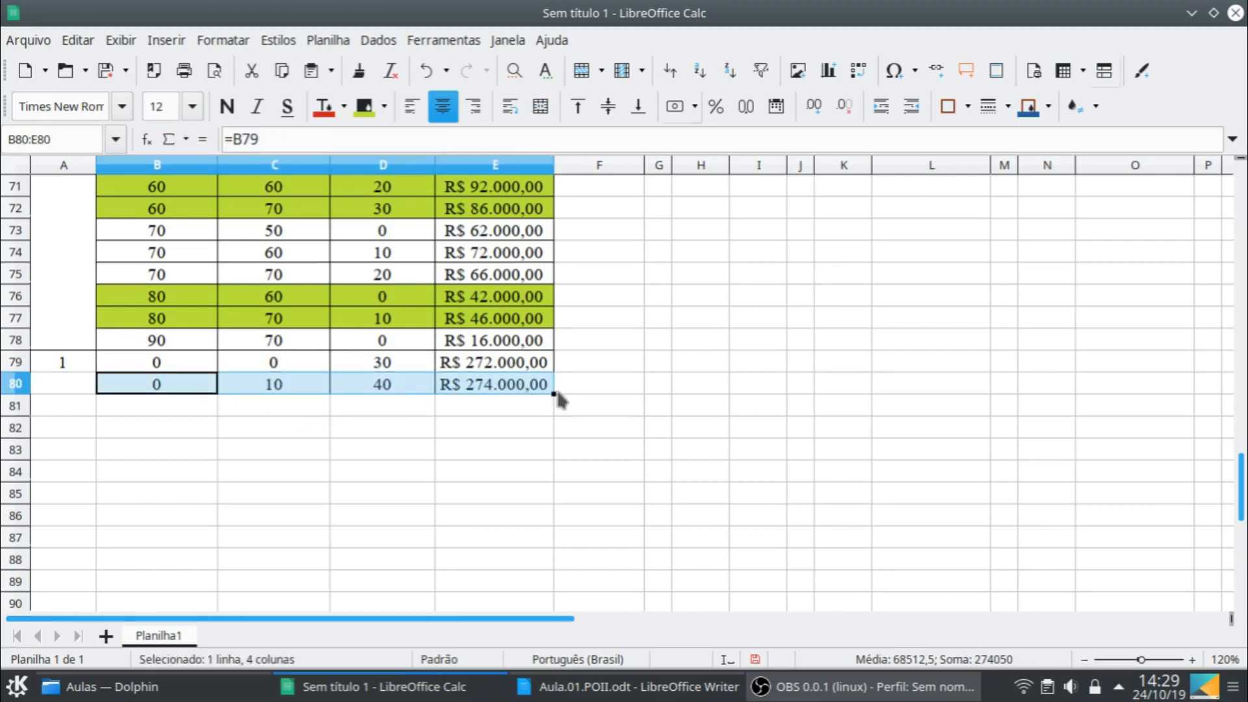
left_click_drag(551, 395, 549, 566)
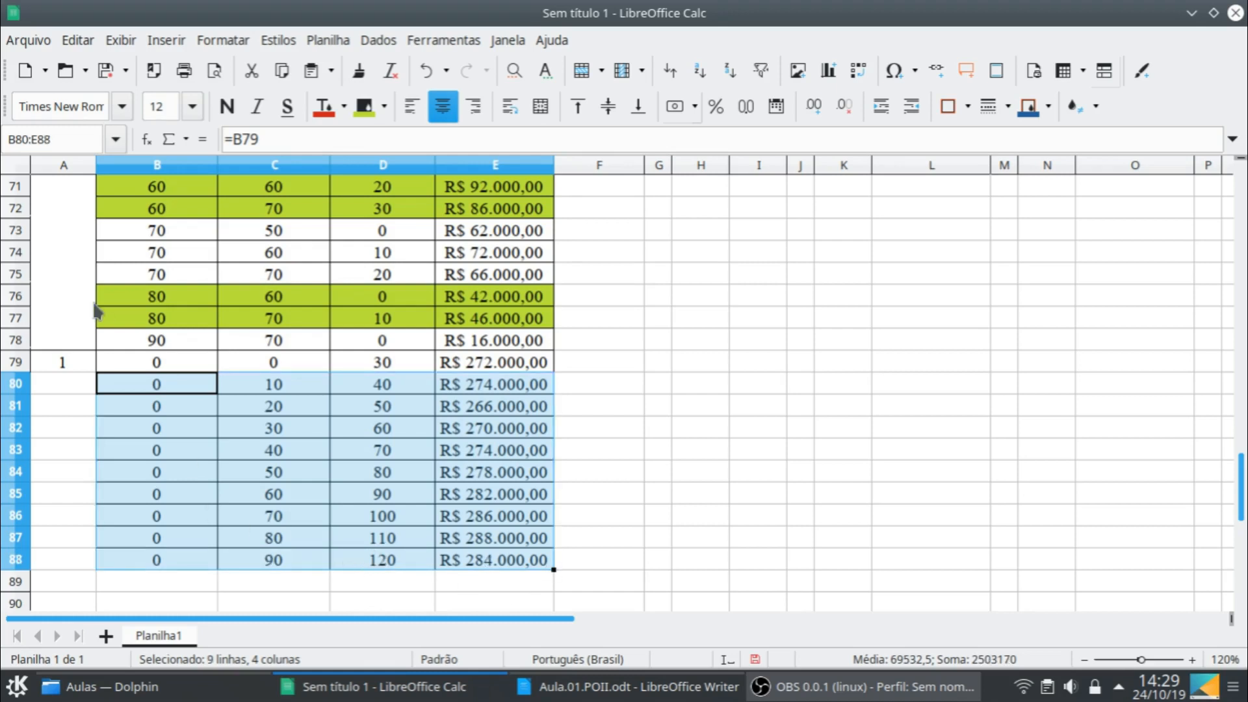
- Merge and center A79:A88 for the stage 1 label and apply full borders to the merged cell
left_click(58, 361)
left_click(78, 555, "shift")
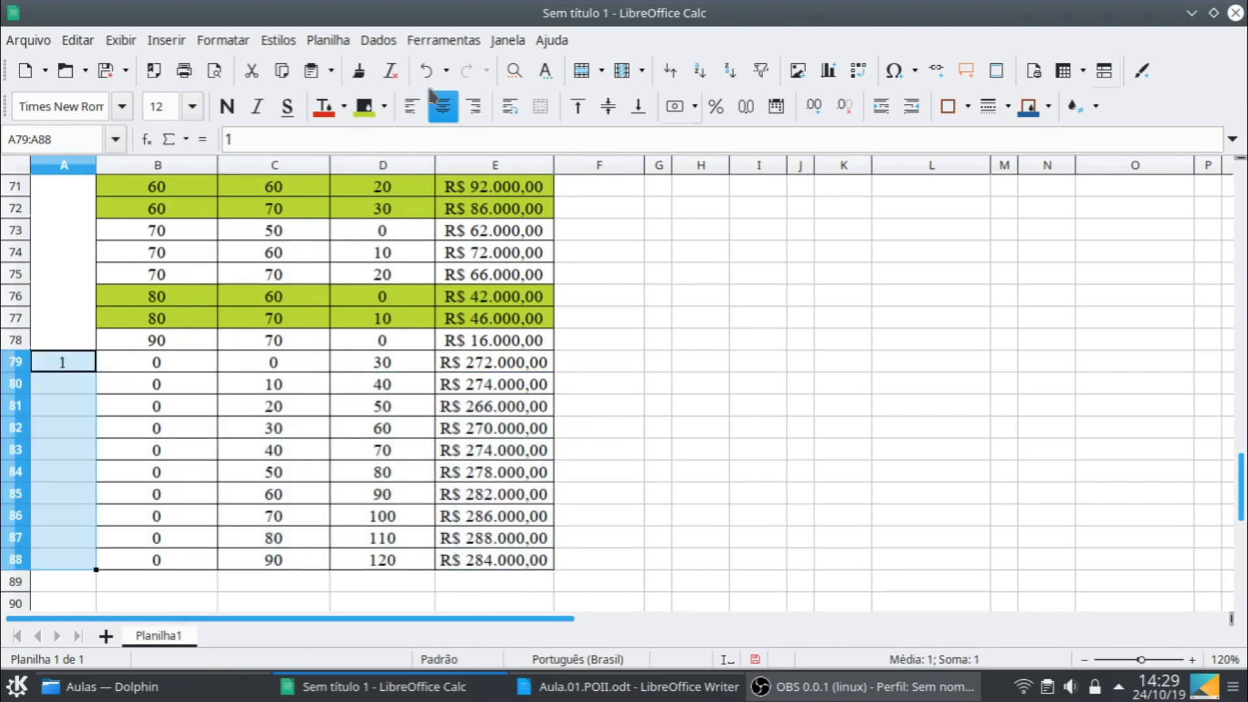
left_click(538, 111)
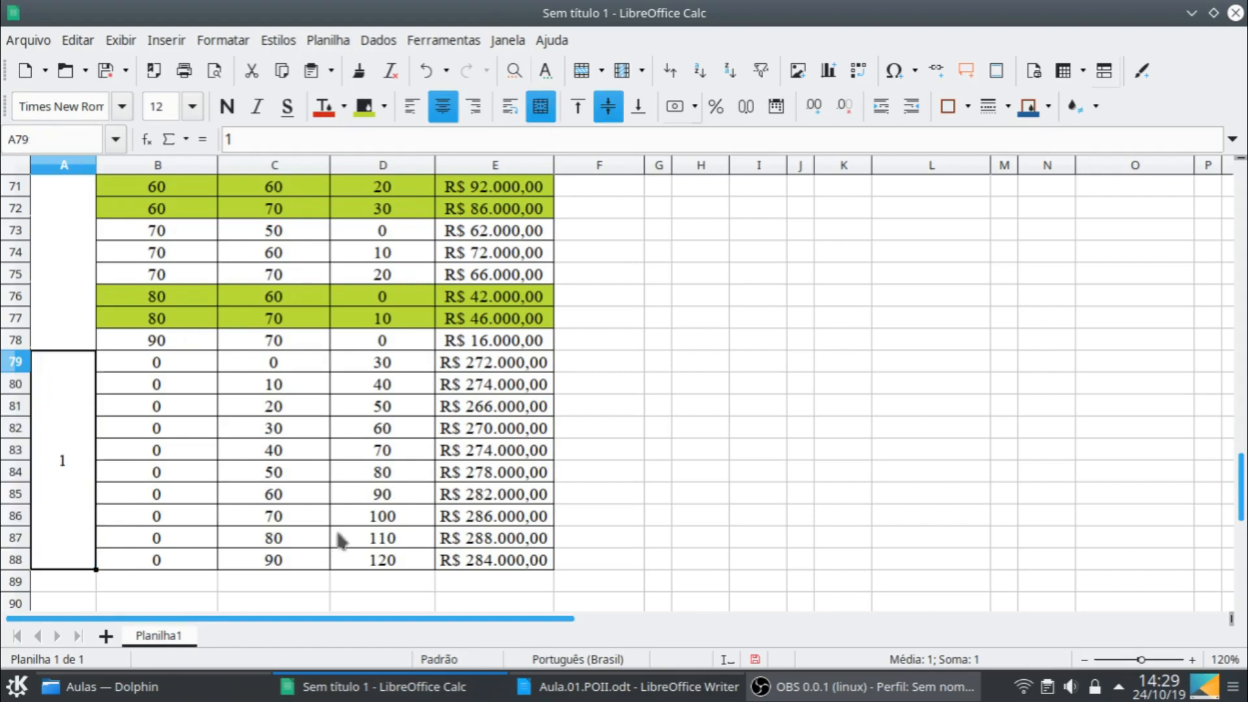
left_click(182, 368)
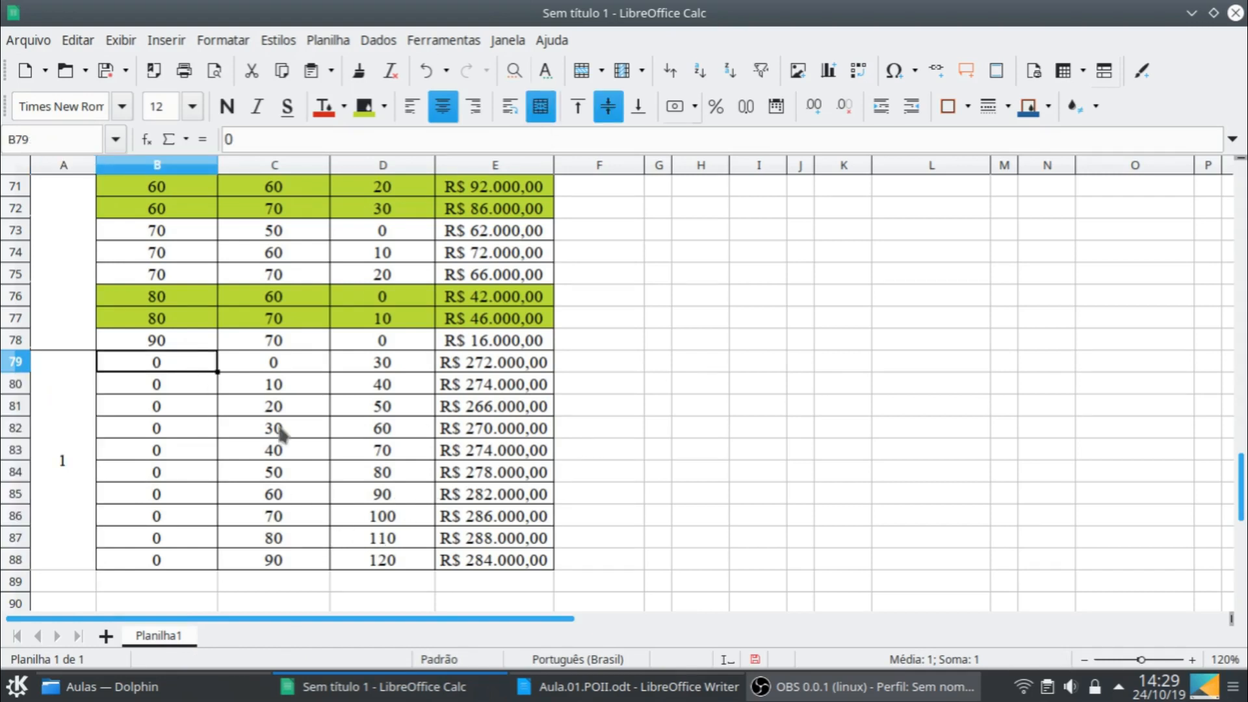
left_click(63, 539)
left_click(967, 109)
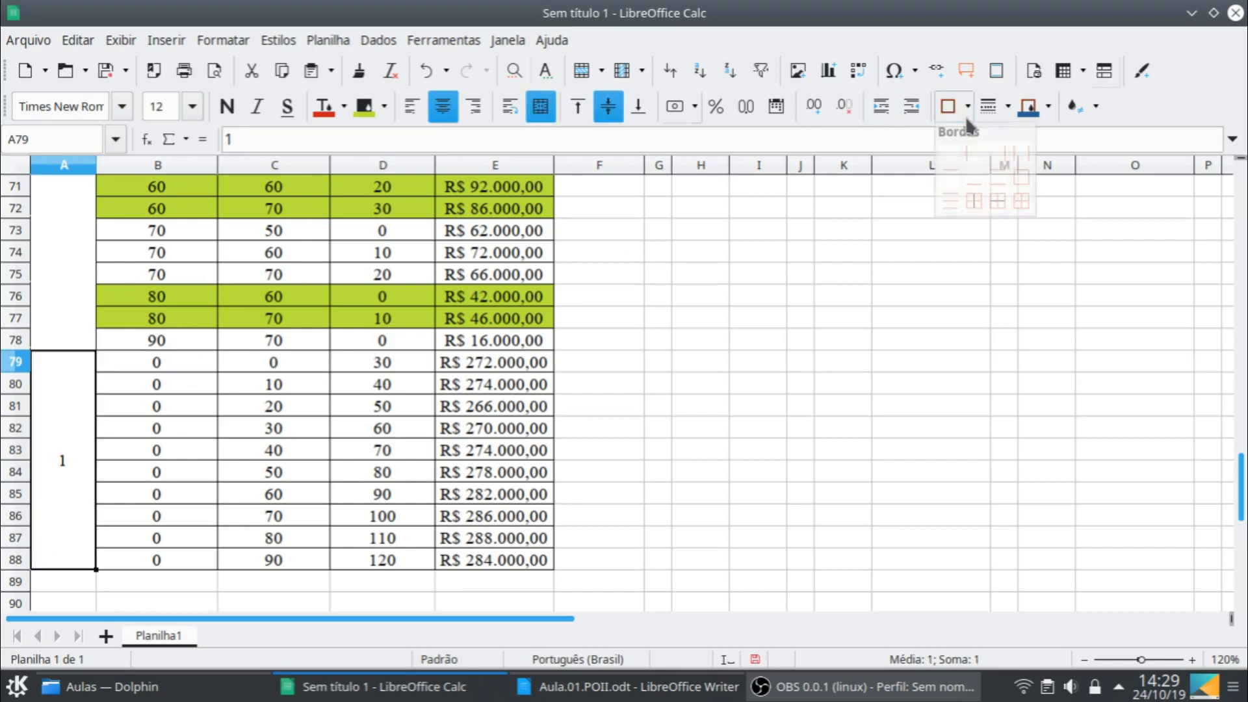
left_click(1020, 202)
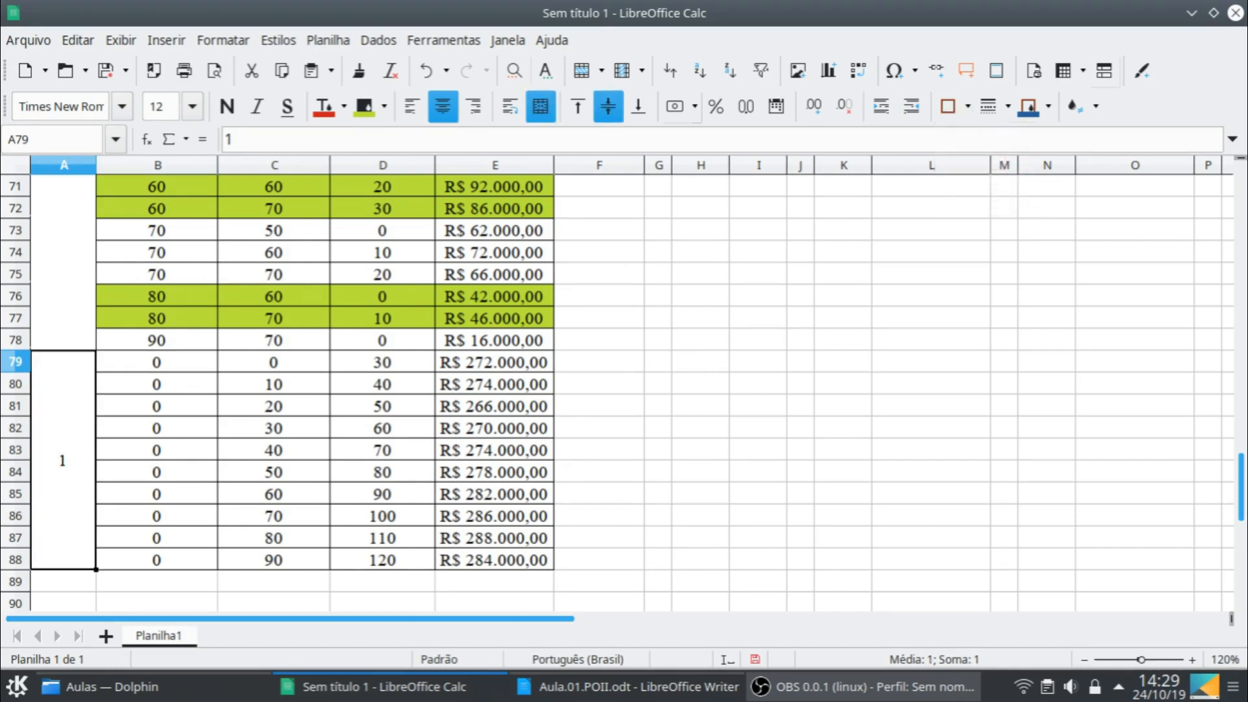
left_click(343, 502)
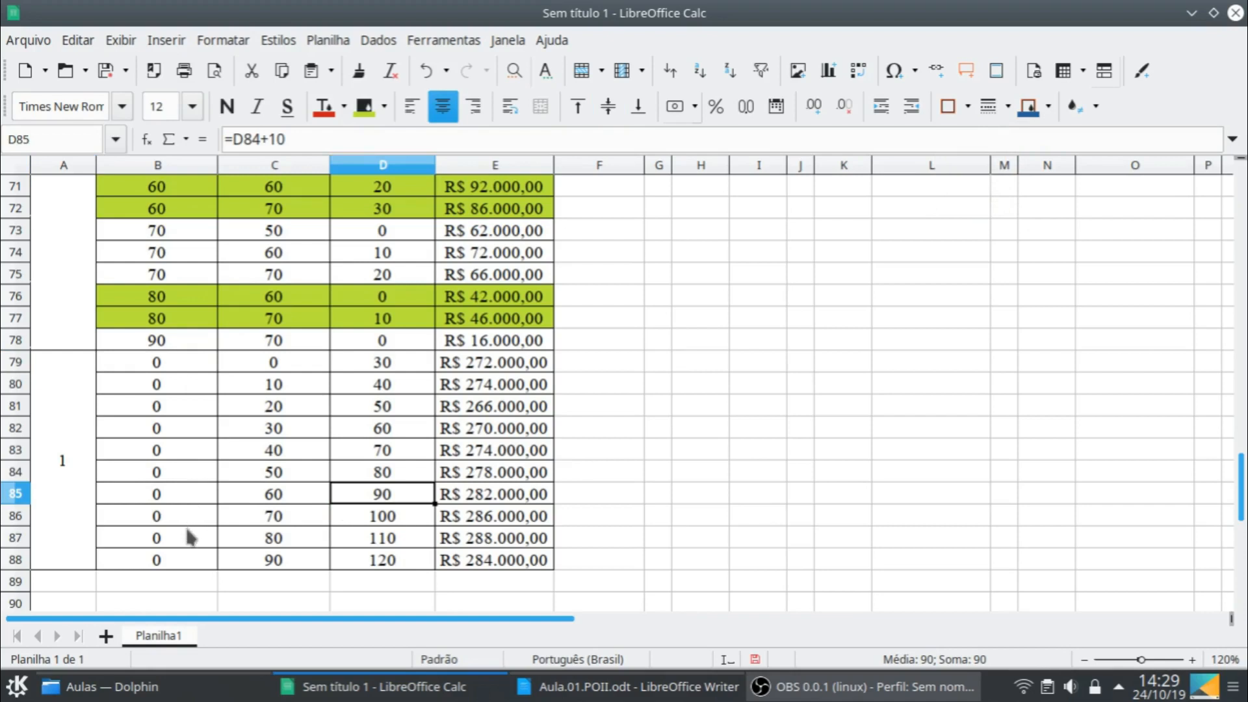
- Enter the lowest-cost stage 1 option in row 10 of the Mês 1 table: e0 0, d1(e0) 50 and r1(d1) 266000
left_click(497, 406)
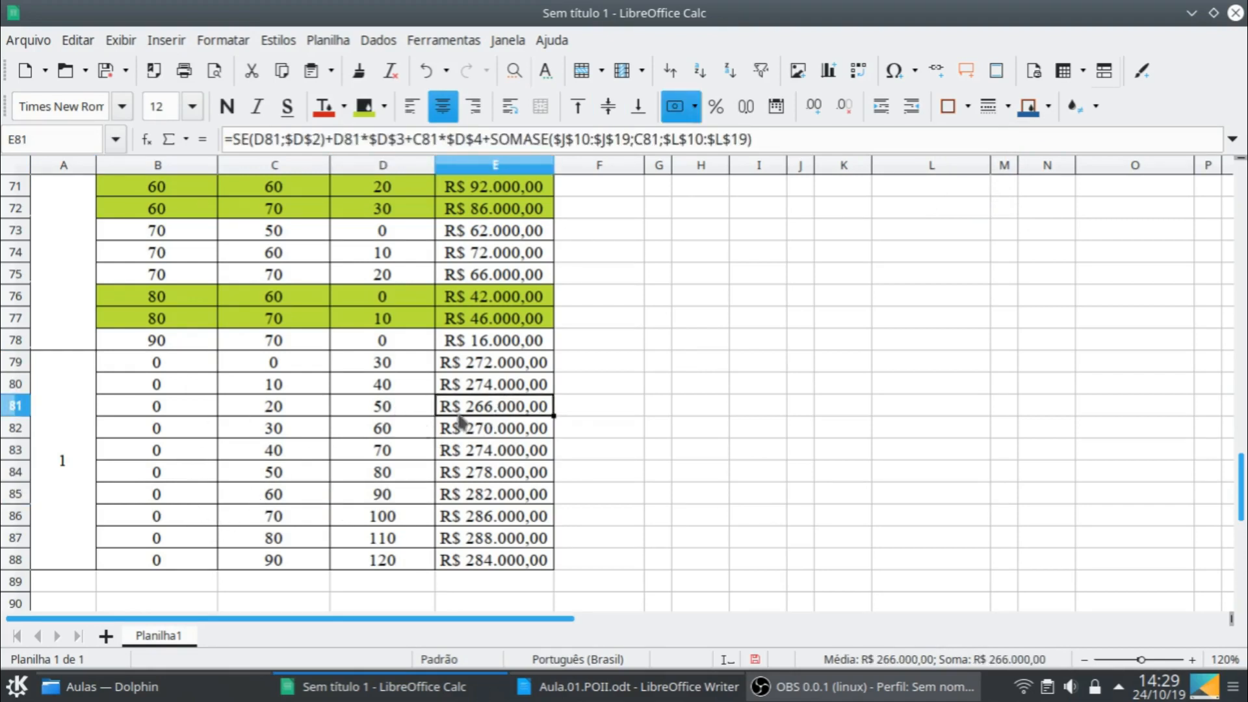
scroll(918, 500, "up", 20)
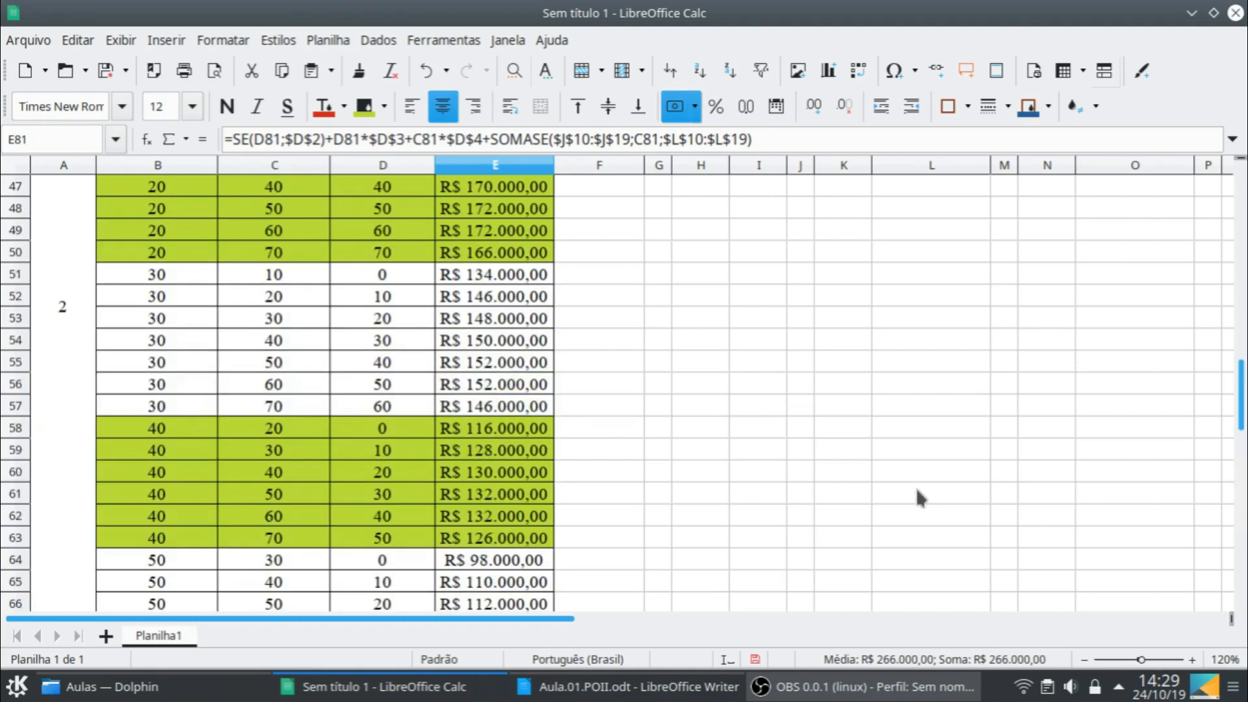
scroll(920, 497, "up", 3)
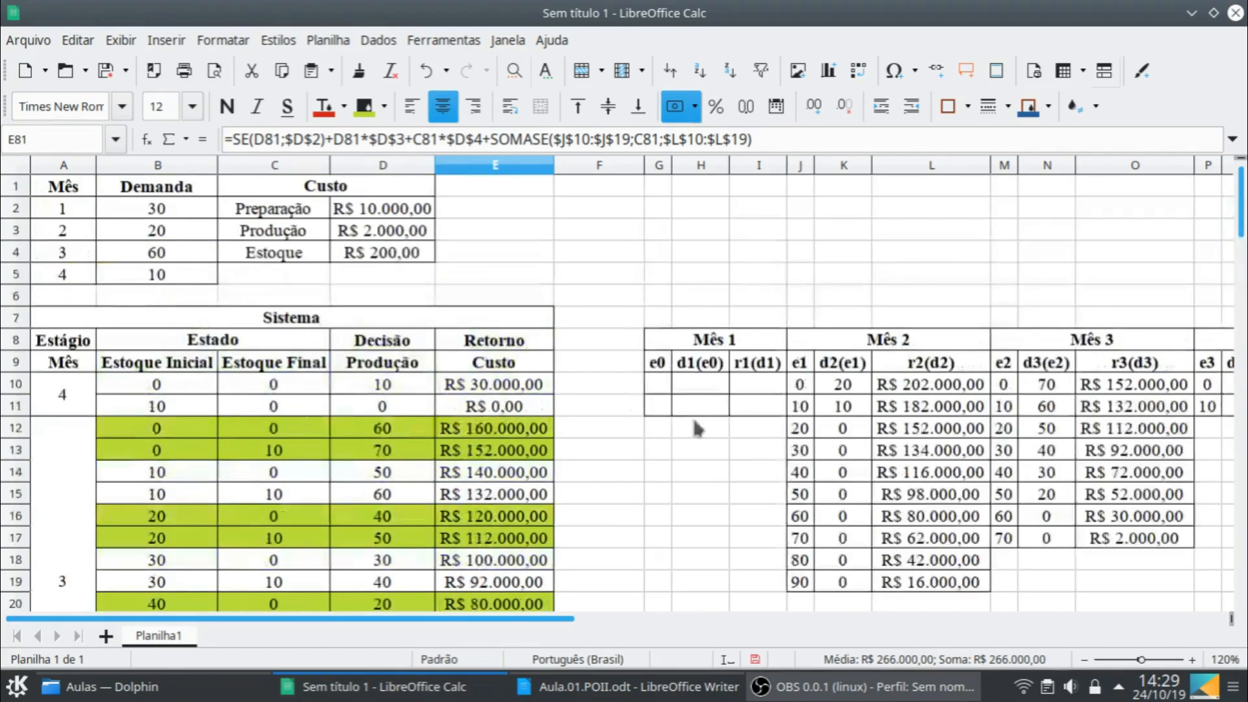
left_click(659, 385)
key("Tab")
type("50")
key("Tab")
type("2")
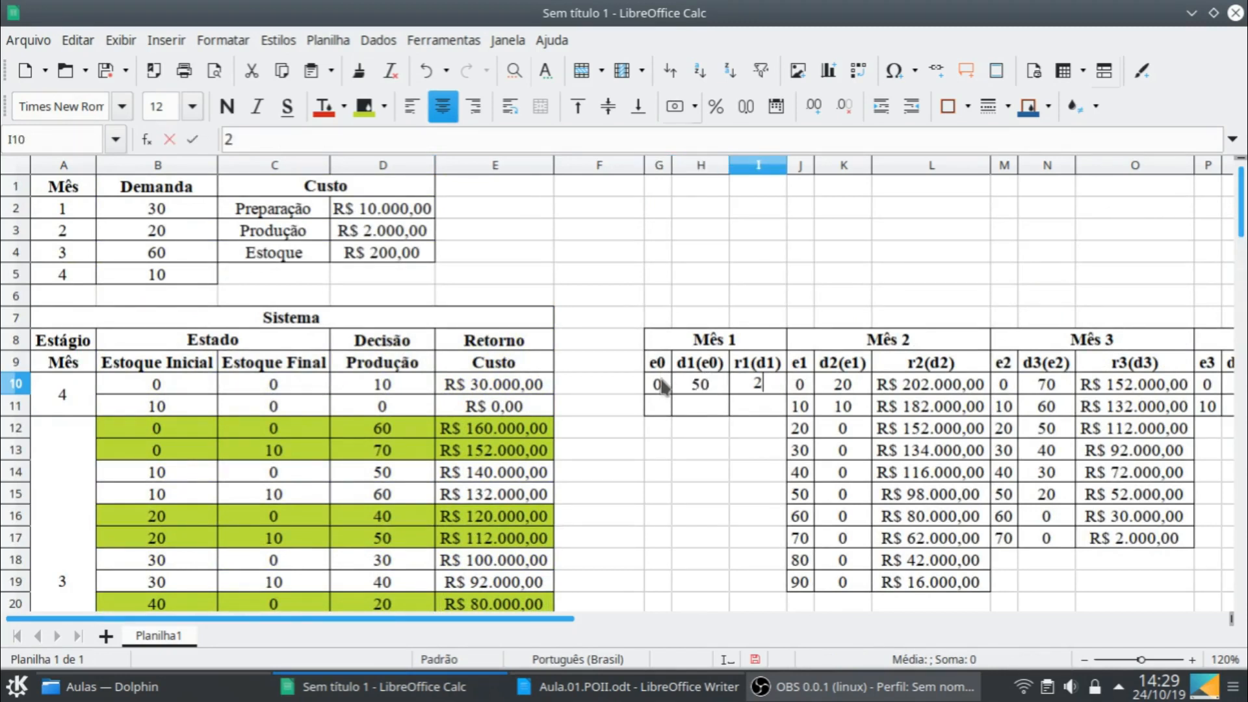
type("66000")
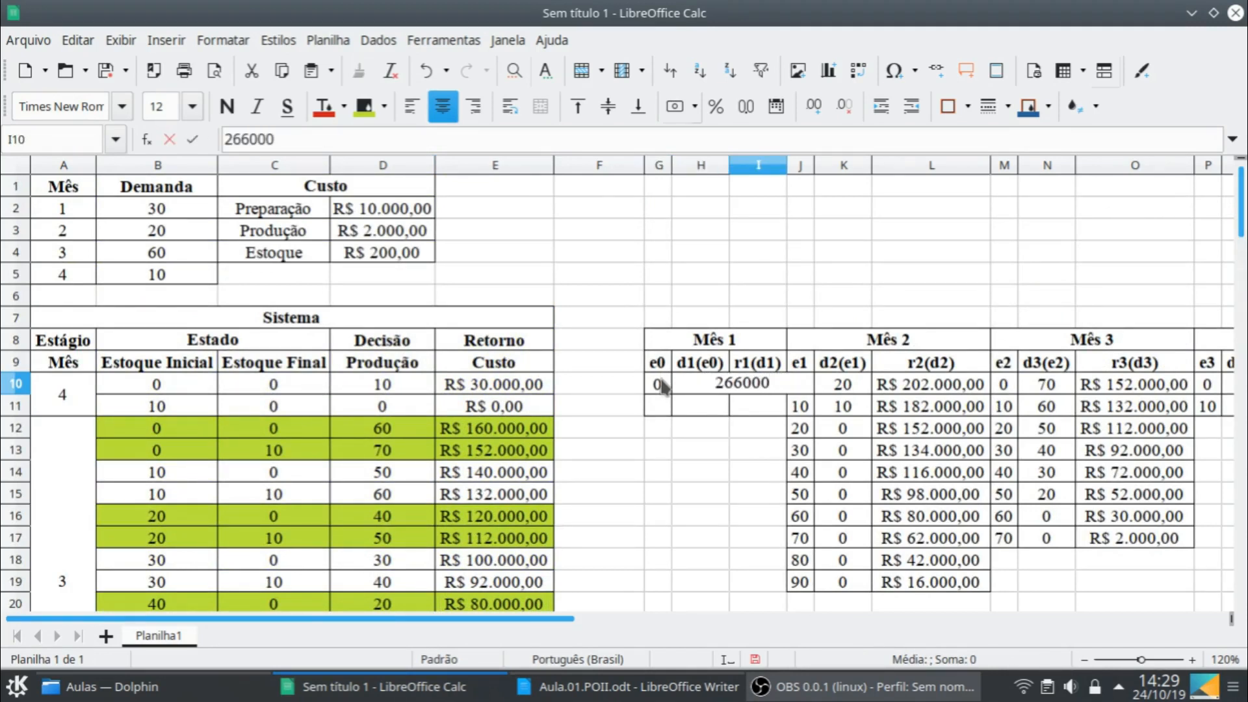
key("Return")
- Format the r1(d1) value in I10 as currency and fit column I's width to its content
left_click(763, 386)
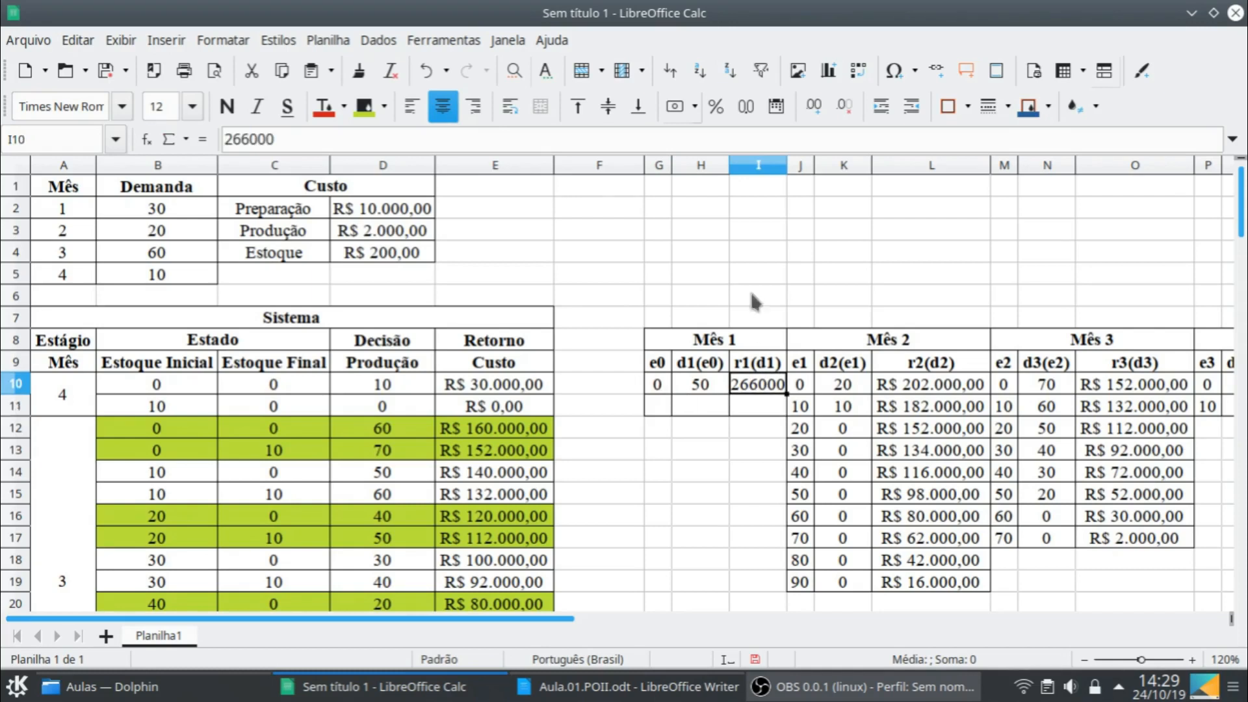
key("ctrl+shift+4")
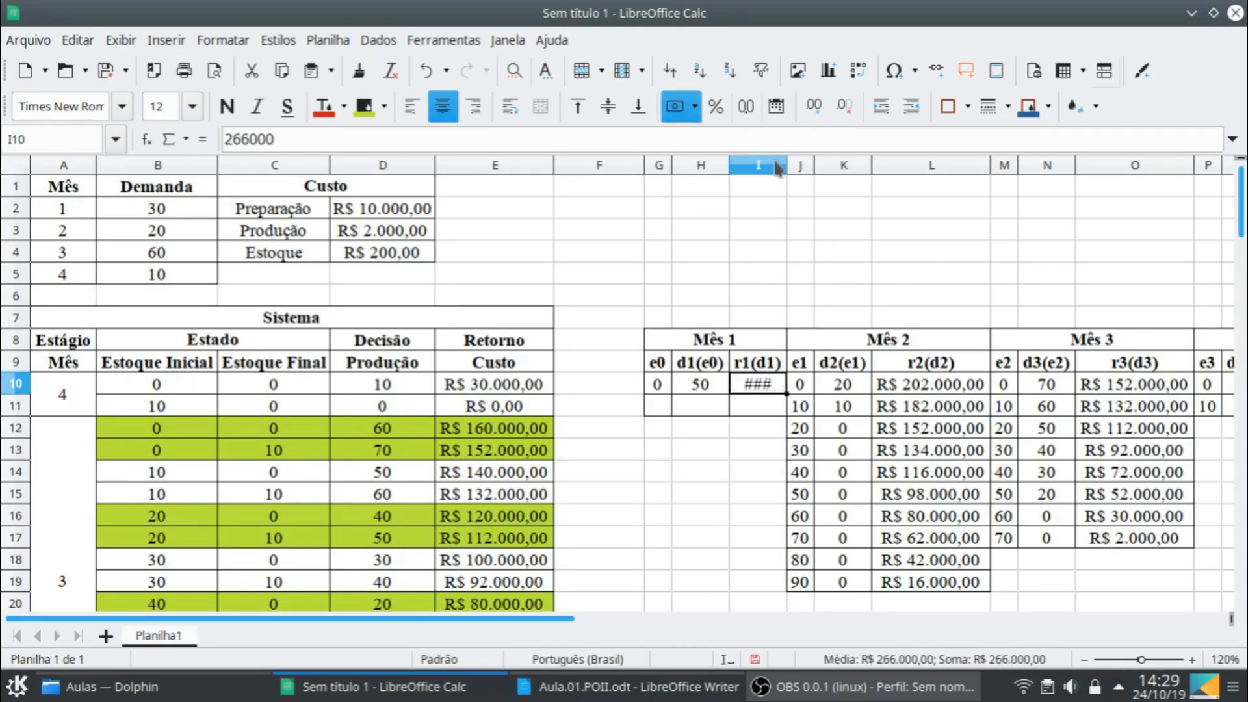
double_click(786, 171)
- Remove the borders from the empty Mês 1 cells G11:I11
left_click_drag(663, 410, 757, 409)
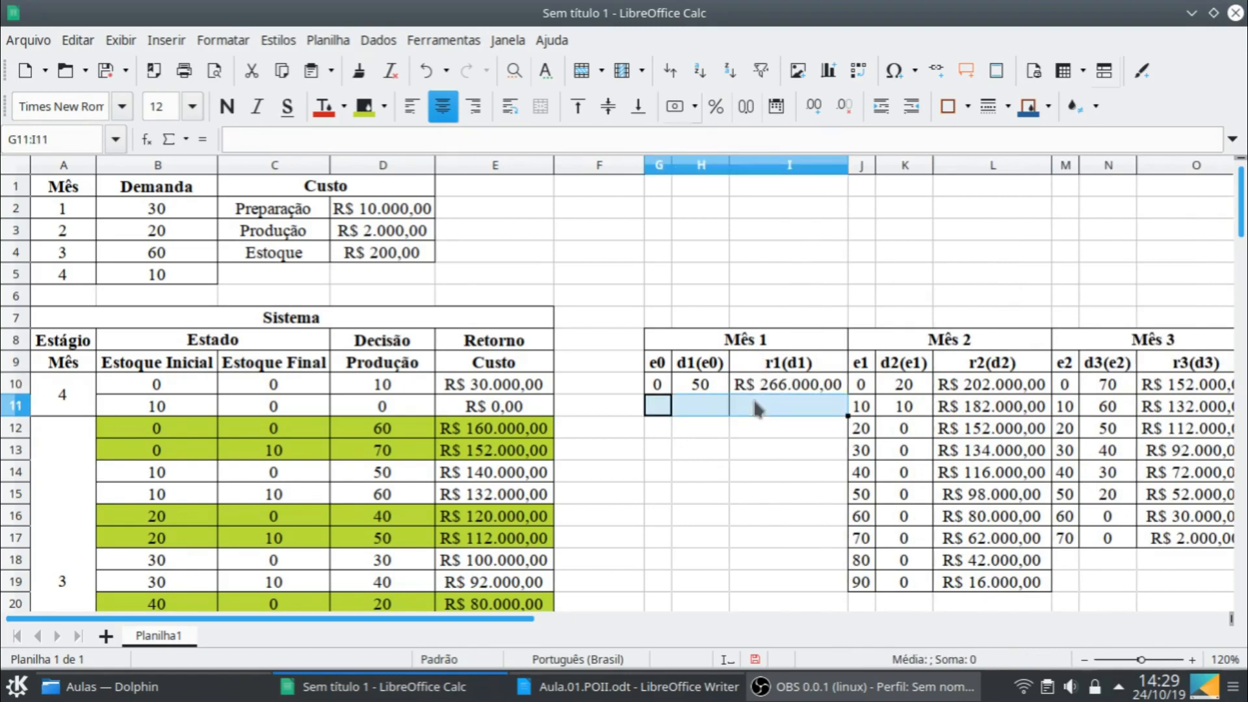
left_click(968, 112)
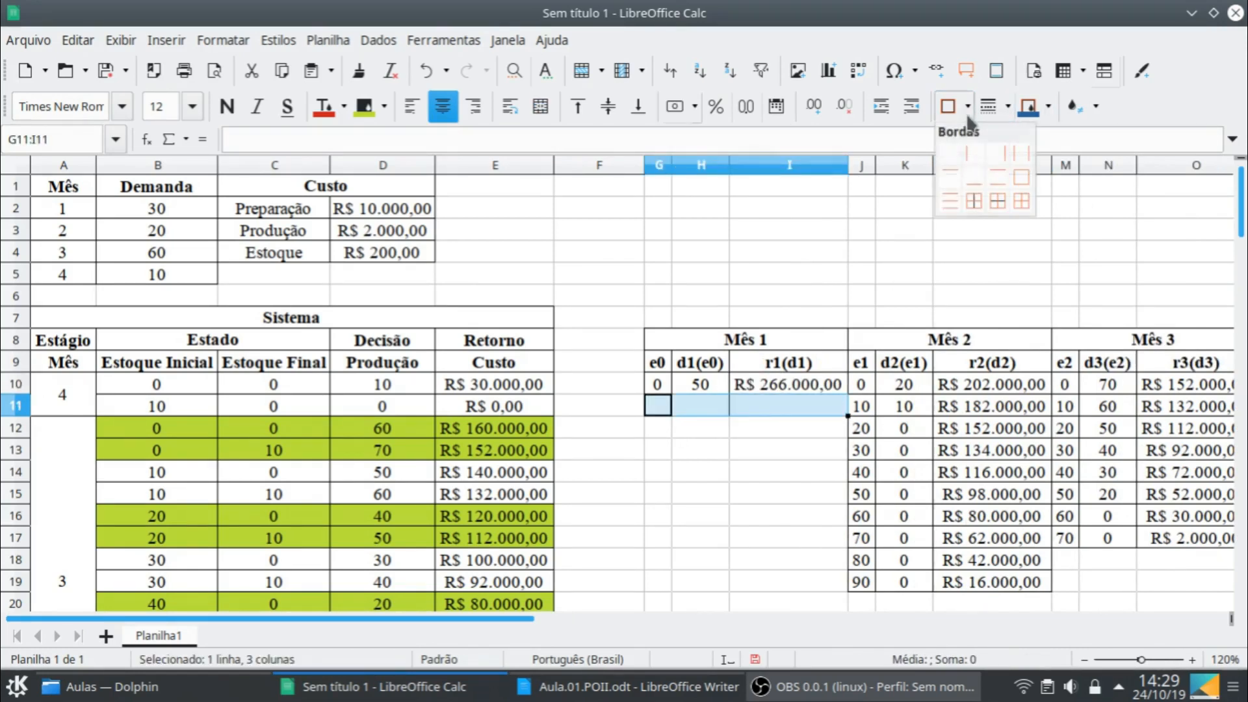
left_click(949, 155)
left_click(792, 537)
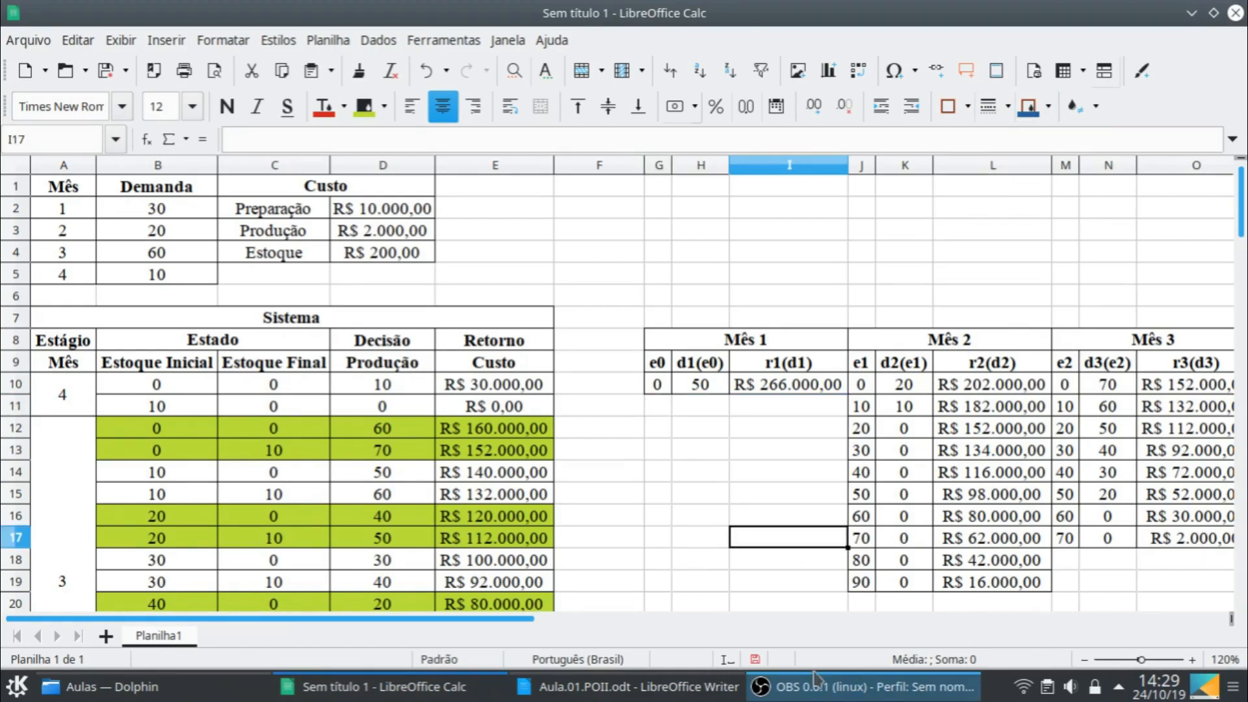
- Highlight the Mês 1 decision in G10:I10 with a yellow background
left_click_drag(509, 618, 684, 629)
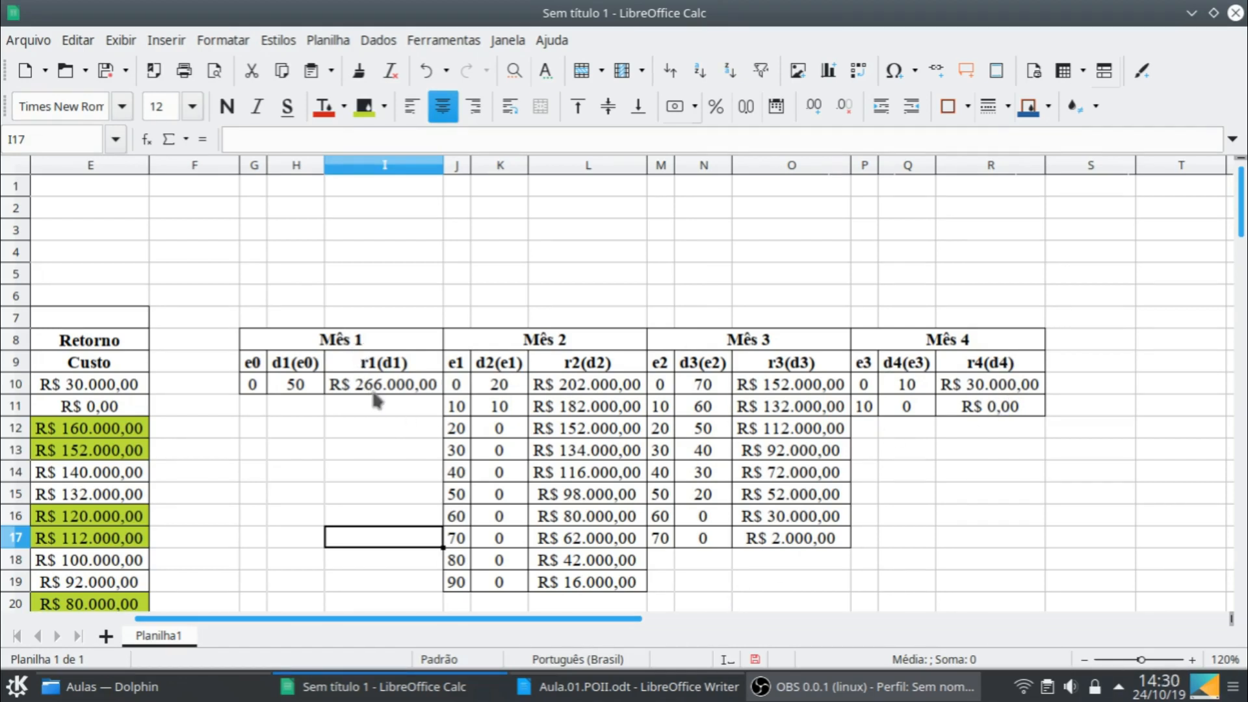
left_click(256, 389)
left_click(296, 389)
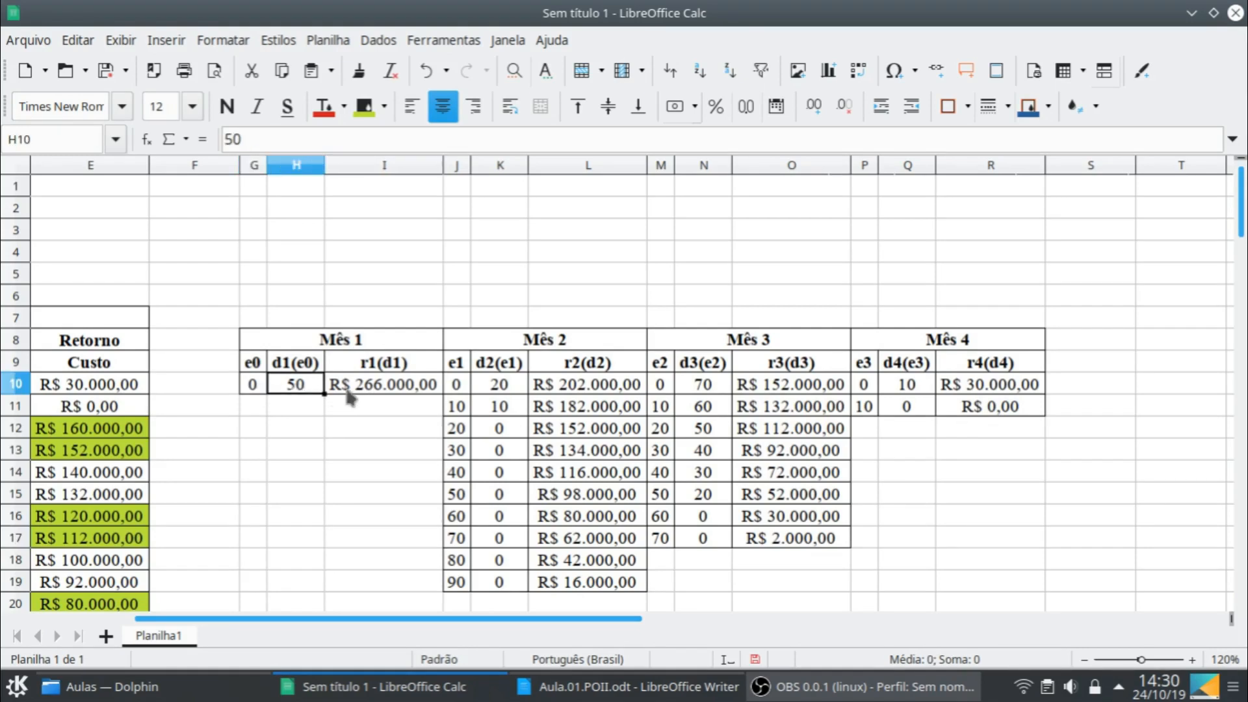
left_click(248, 389)
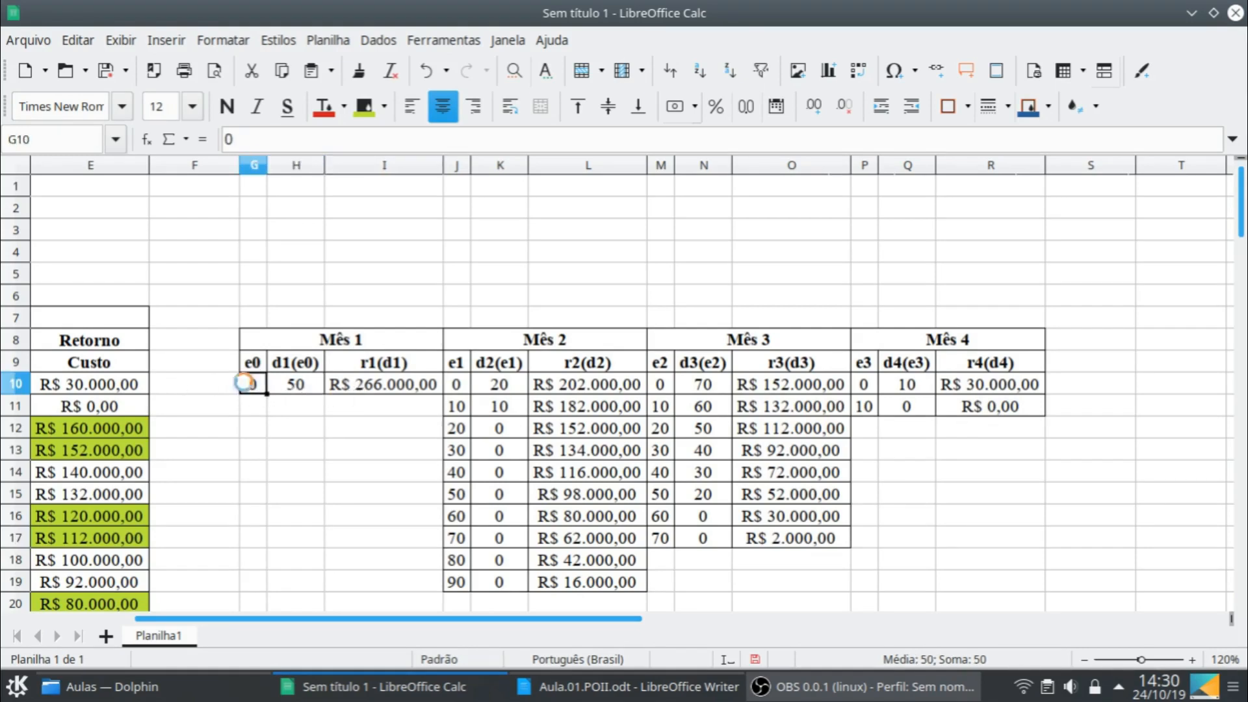
left_click(402, 388, "shift")
left_click(384, 106)
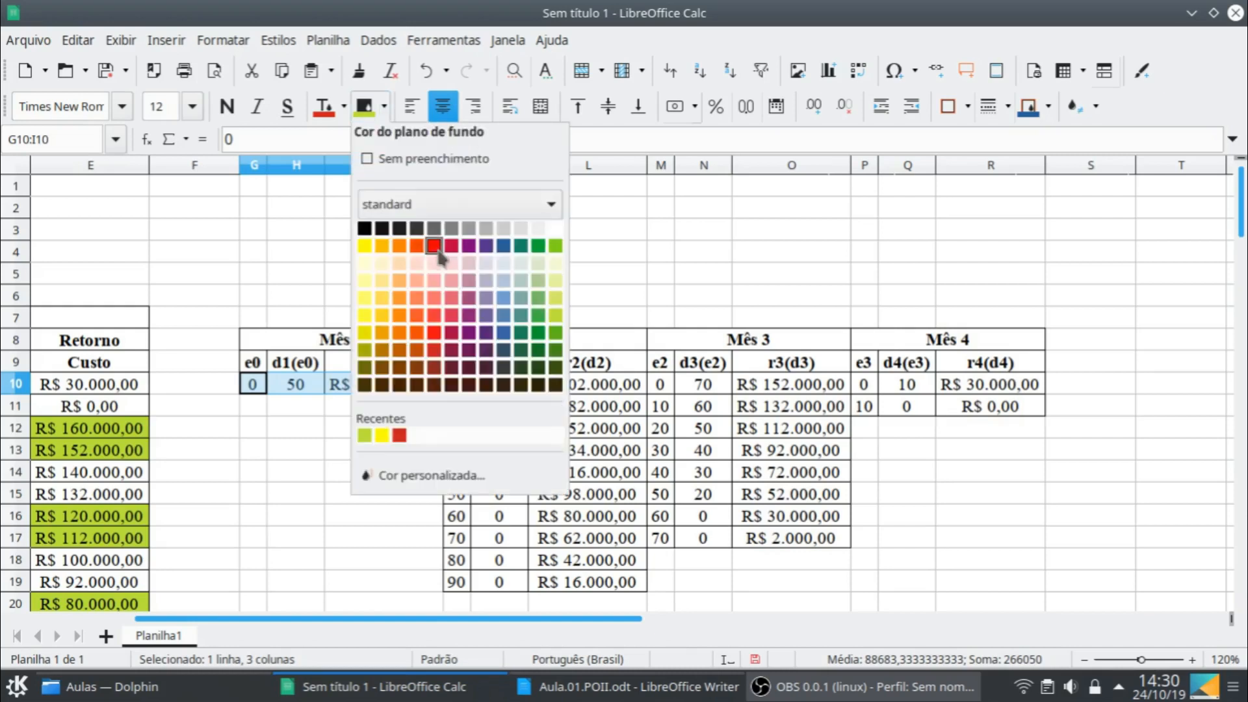
left_click(364, 435)
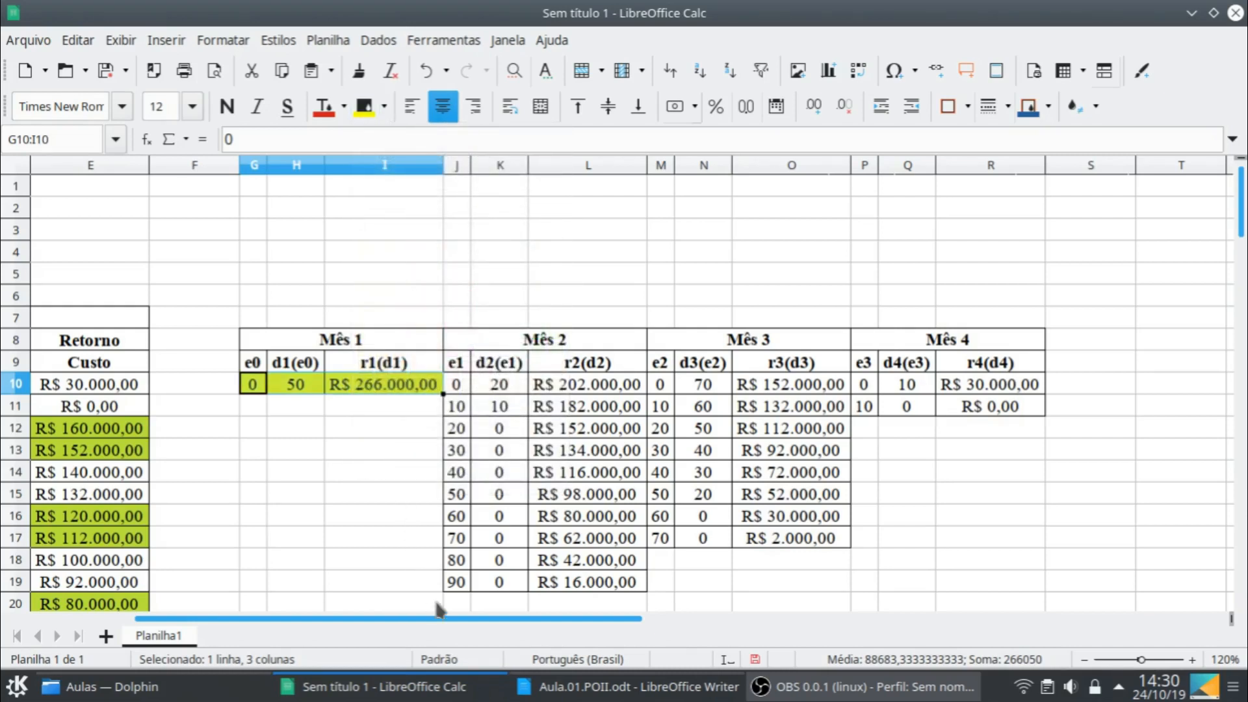
- Highlight the Mês 2 decision for an initial stock of 20, cells J12:L12, in yellow
left_click_drag(438, 609, 333, 645)
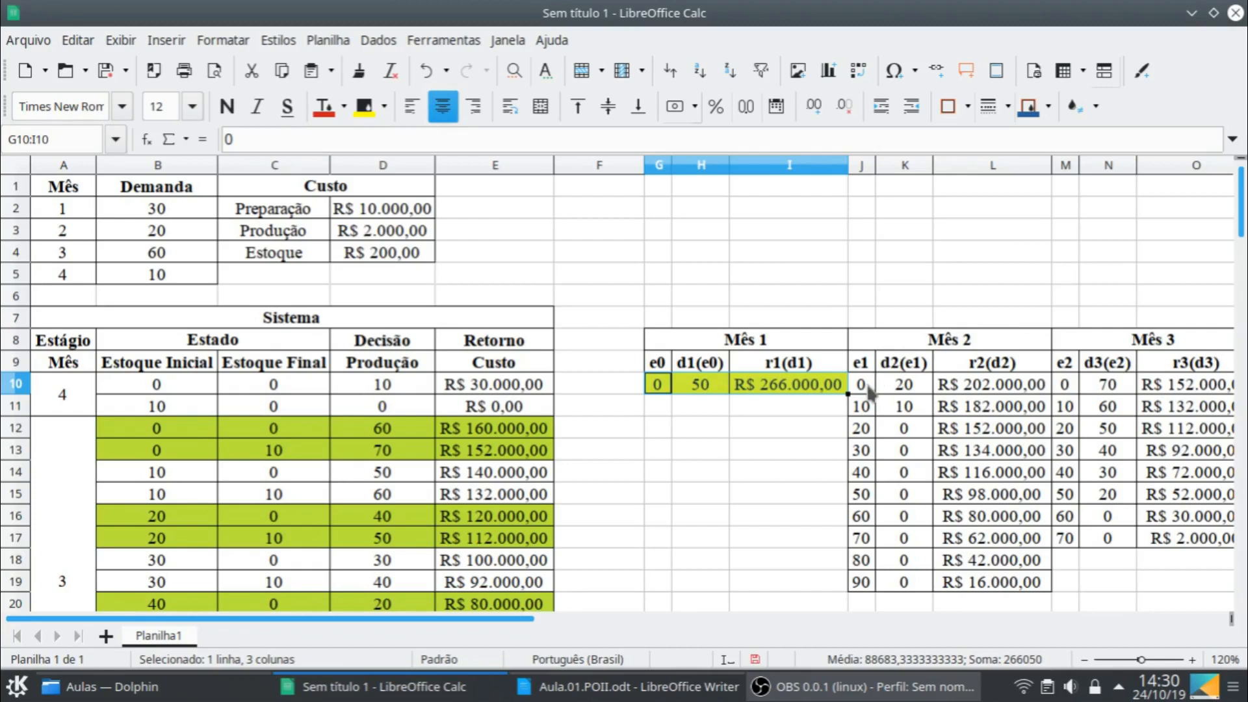
left_click(871, 432)
left_click(968, 437, "shift")
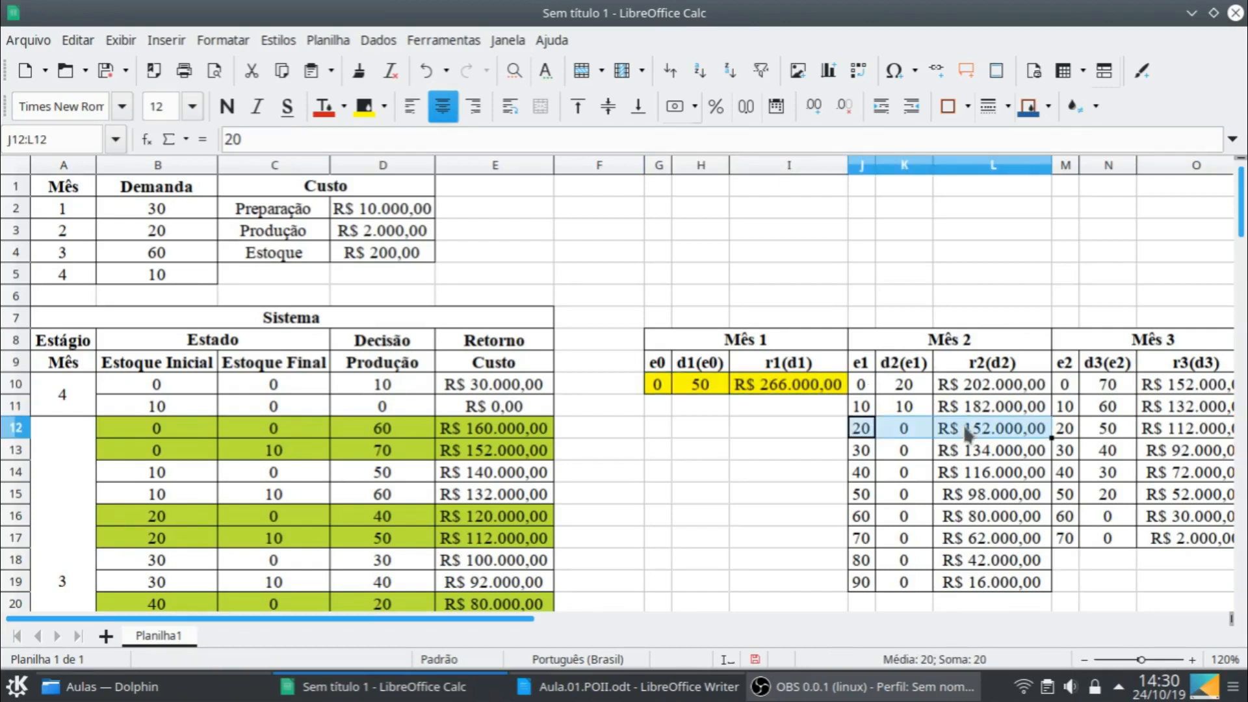
left_click(364, 106)
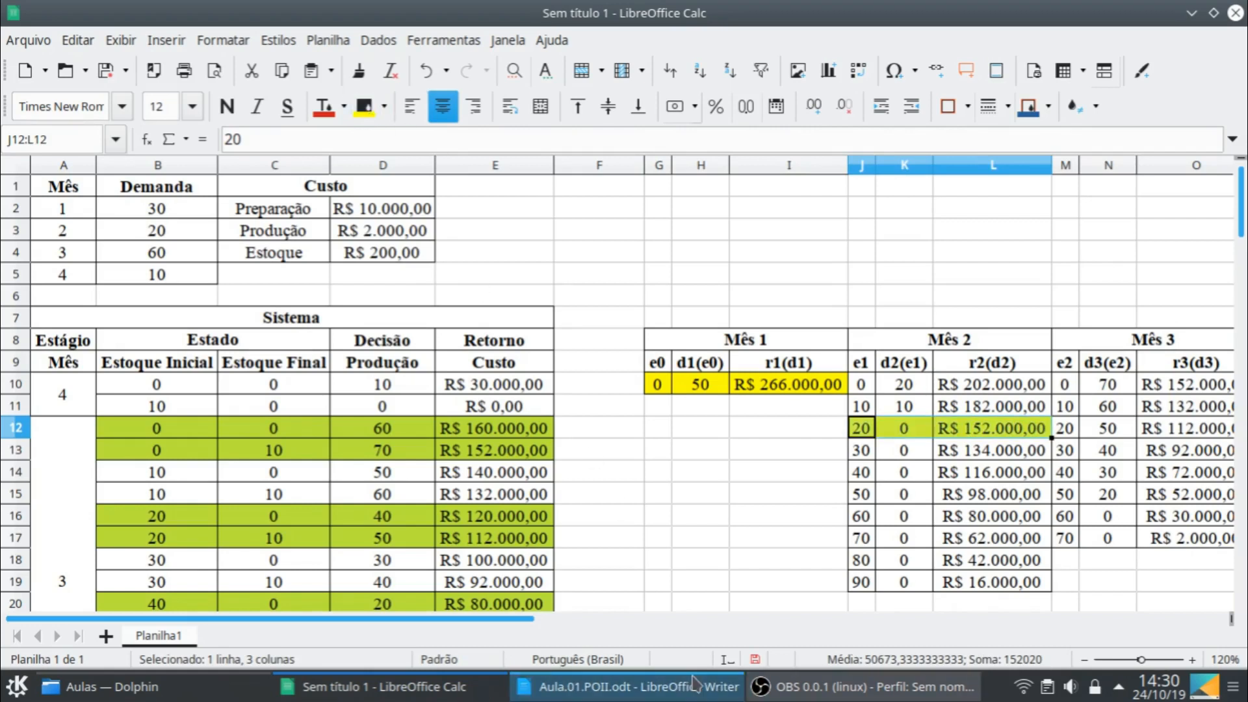
- Highlight the Mês 3 decision for an initial stock of 0, cells M10:O10, in yellow
left_click_drag(481, 616, 513, 614)
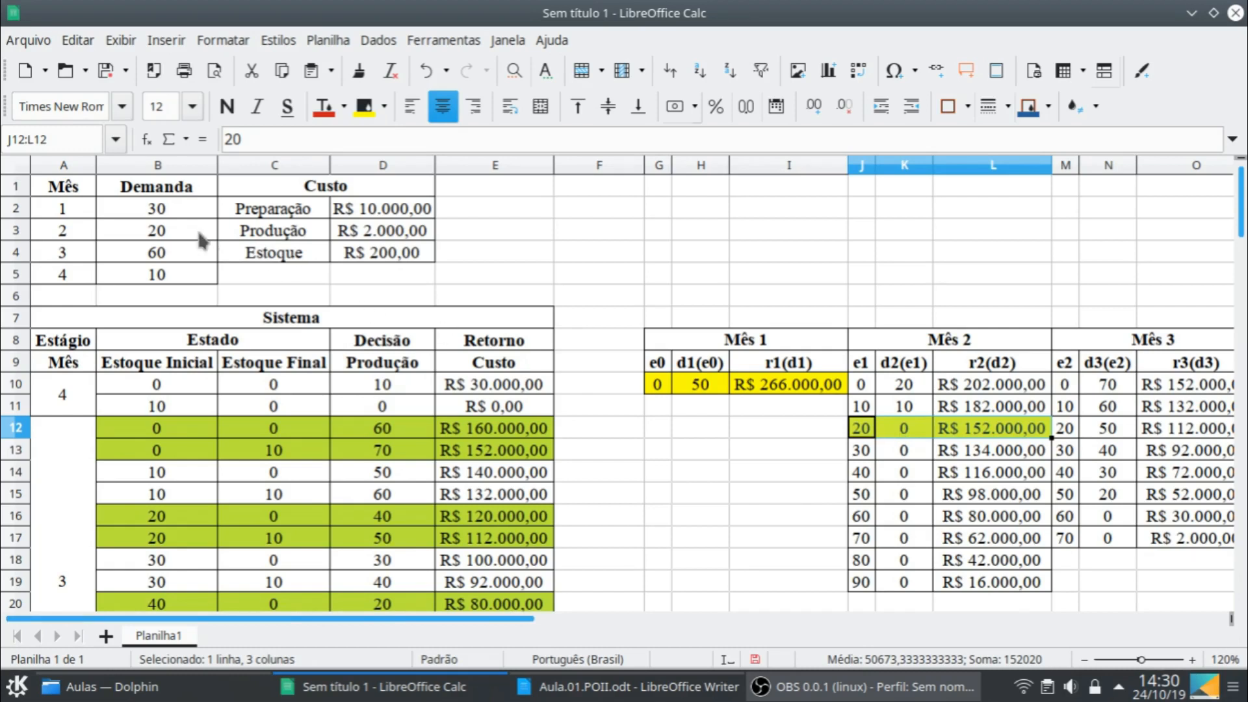
left_click_drag(388, 619, 556, 634)
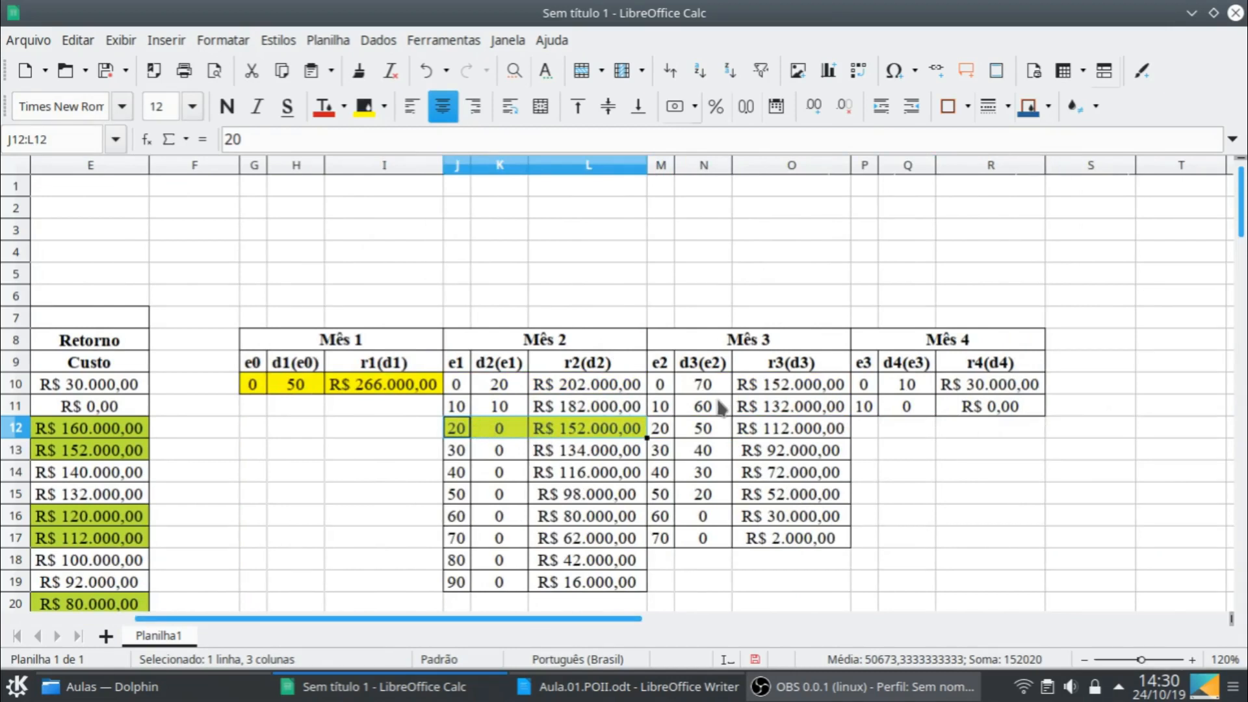
left_click(670, 390)
left_click(791, 390, "shift")
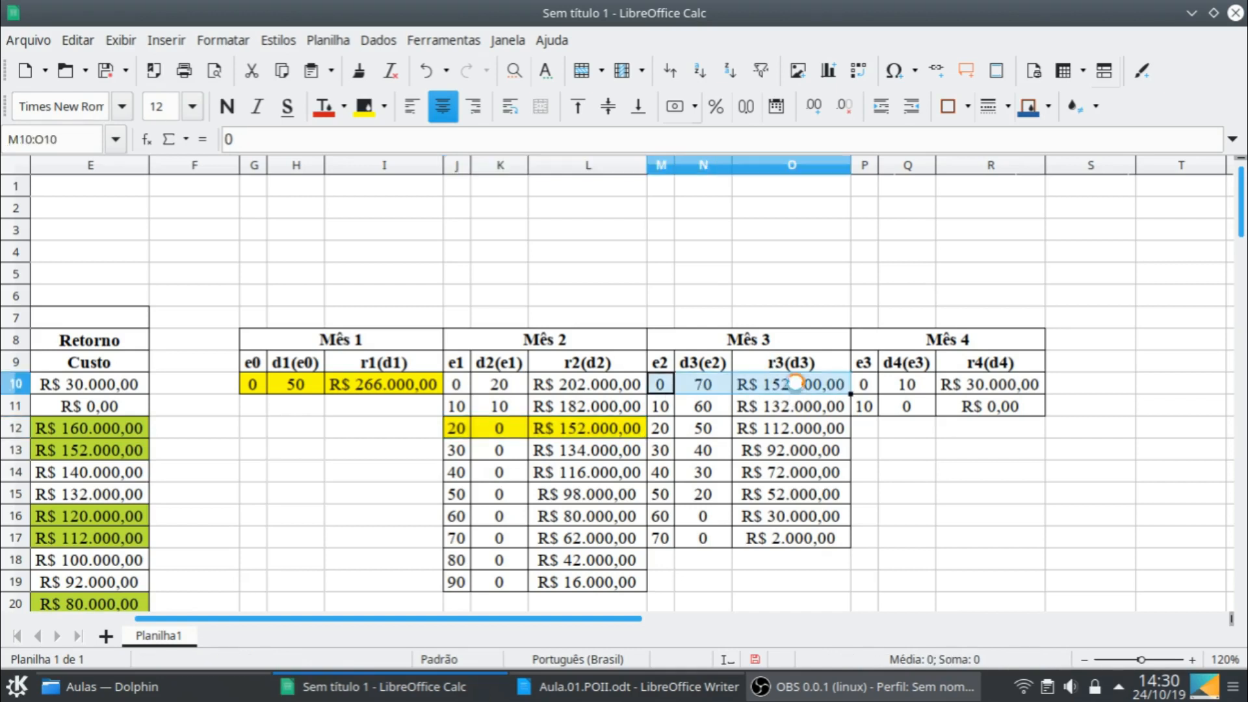
left_click(364, 108)
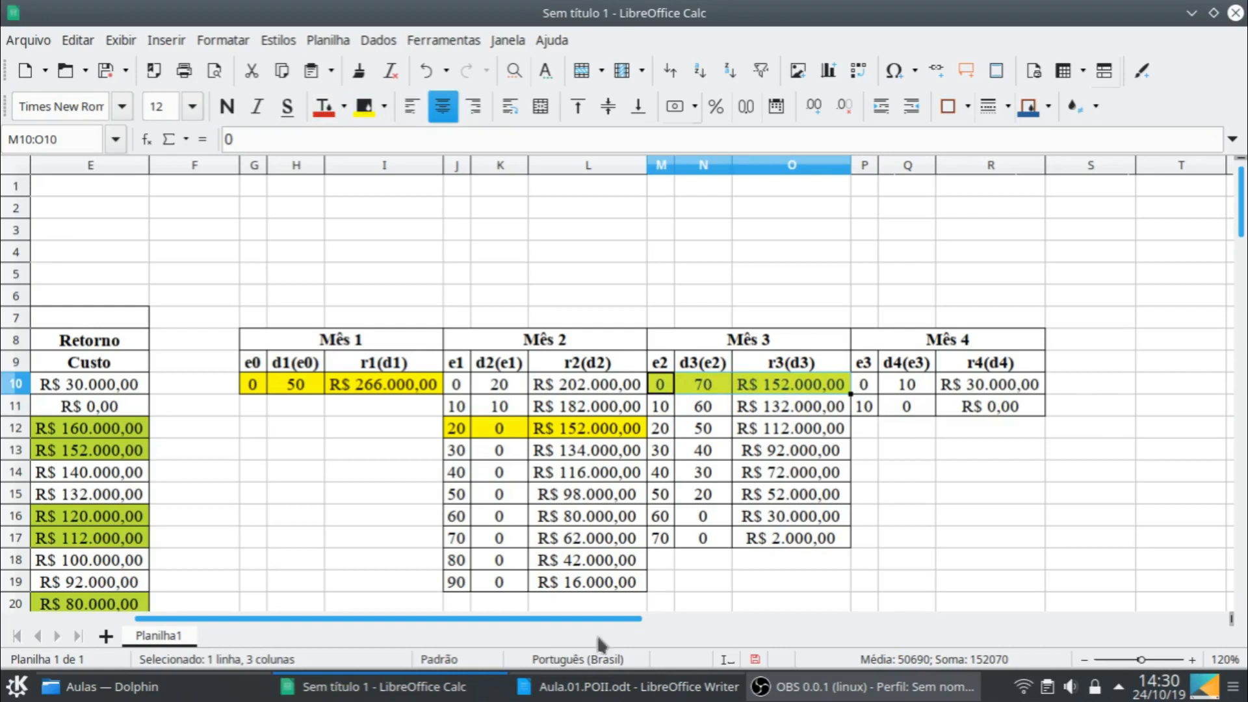
- Highlight the Mês 4 decision for an initial stock of 10, cells P11:R11, in yellow
left_click_drag(607, 621, 382, 611)
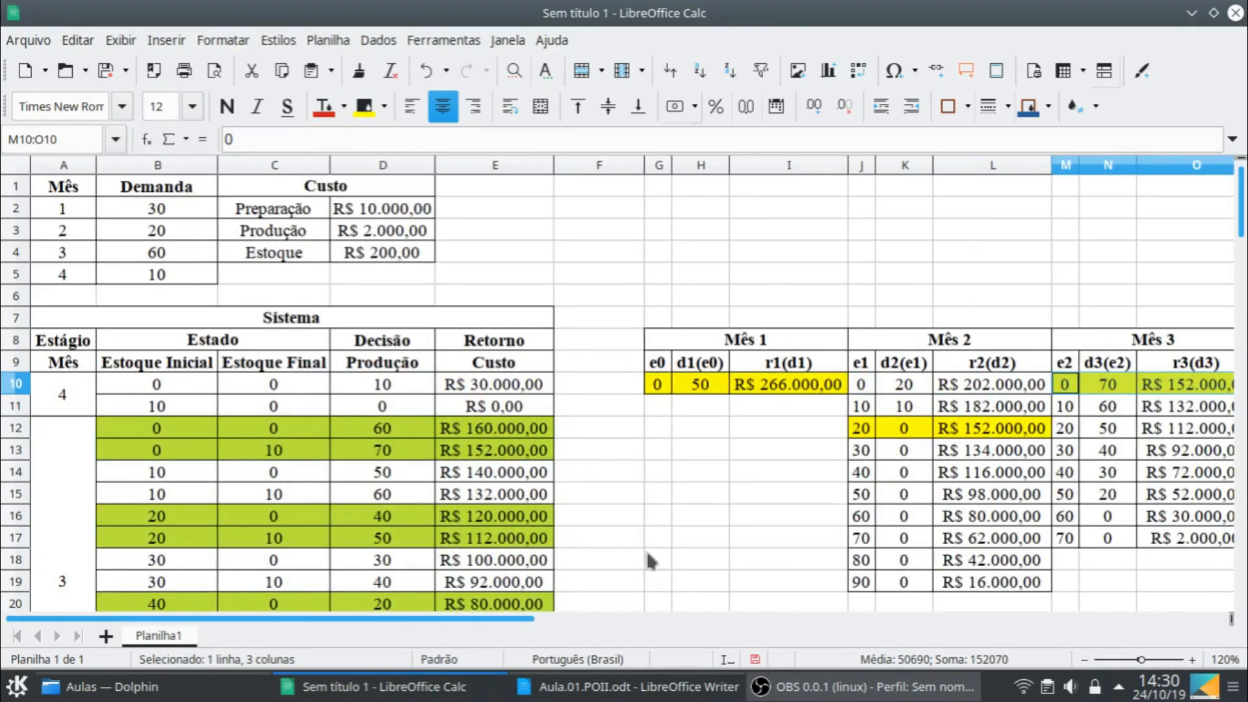
left_click_drag(543, 619, 695, 619)
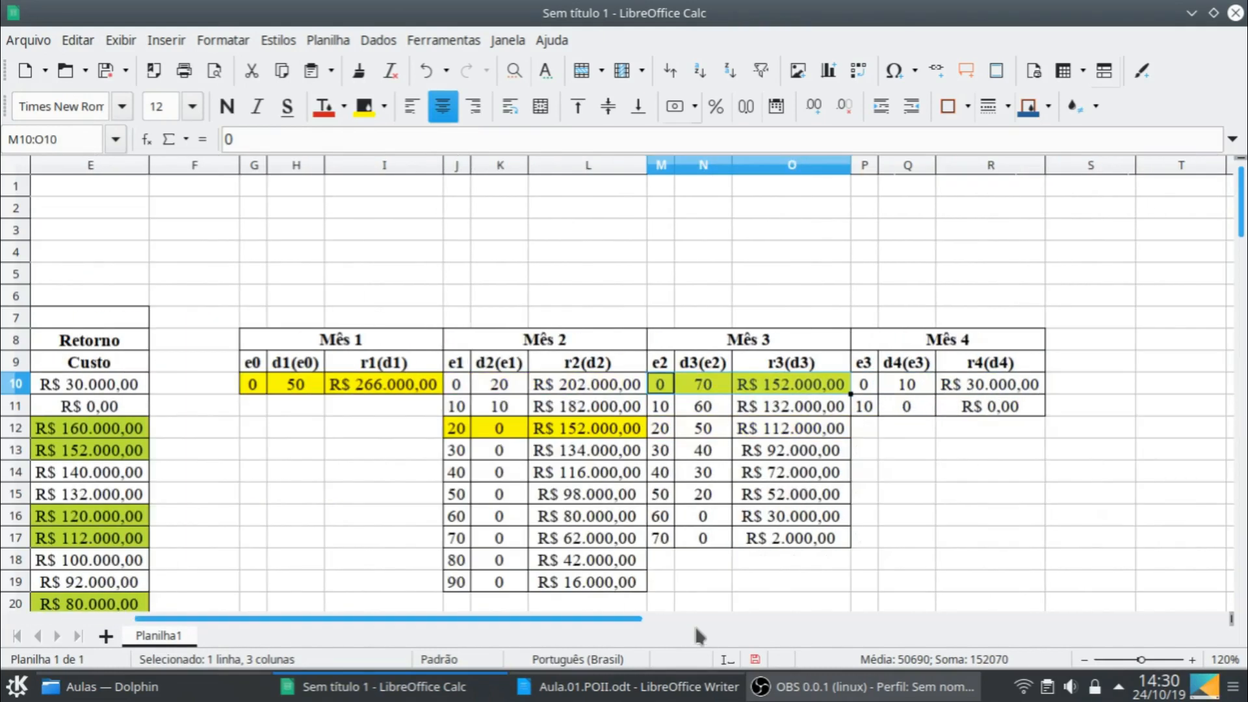
left_click_drag(876, 413, 958, 410)
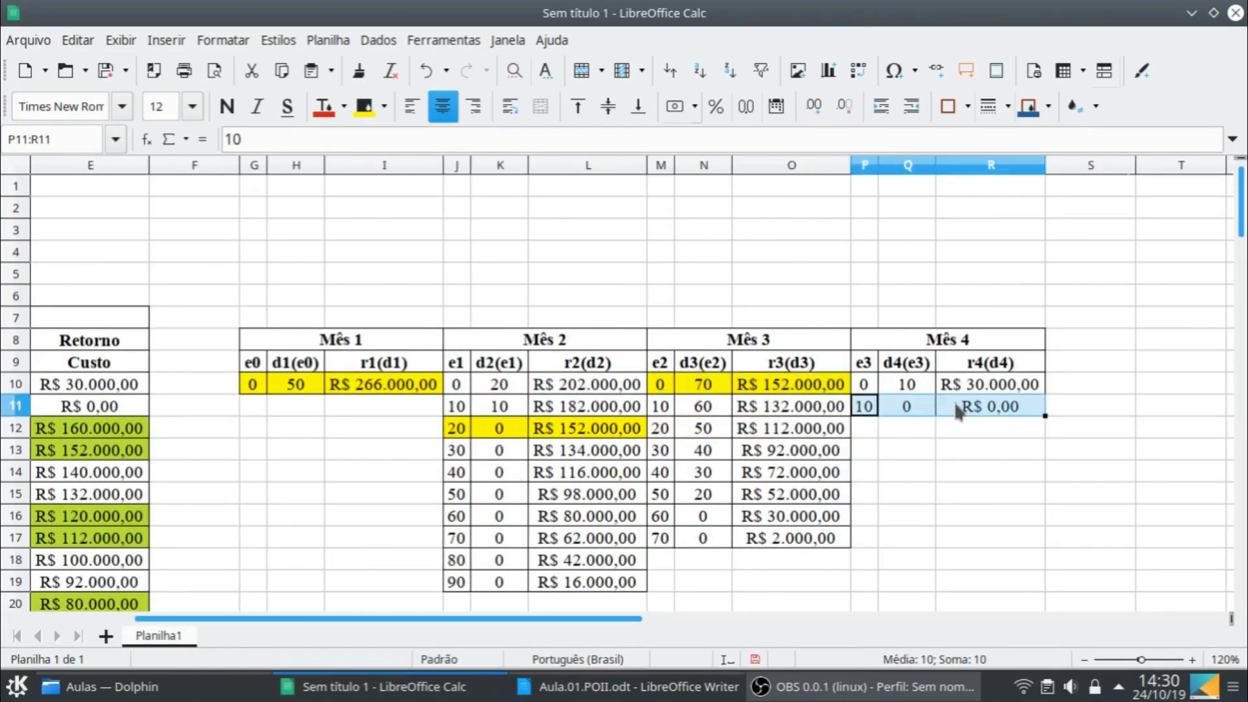
left_click(365, 106)
left_click(1015, 472)
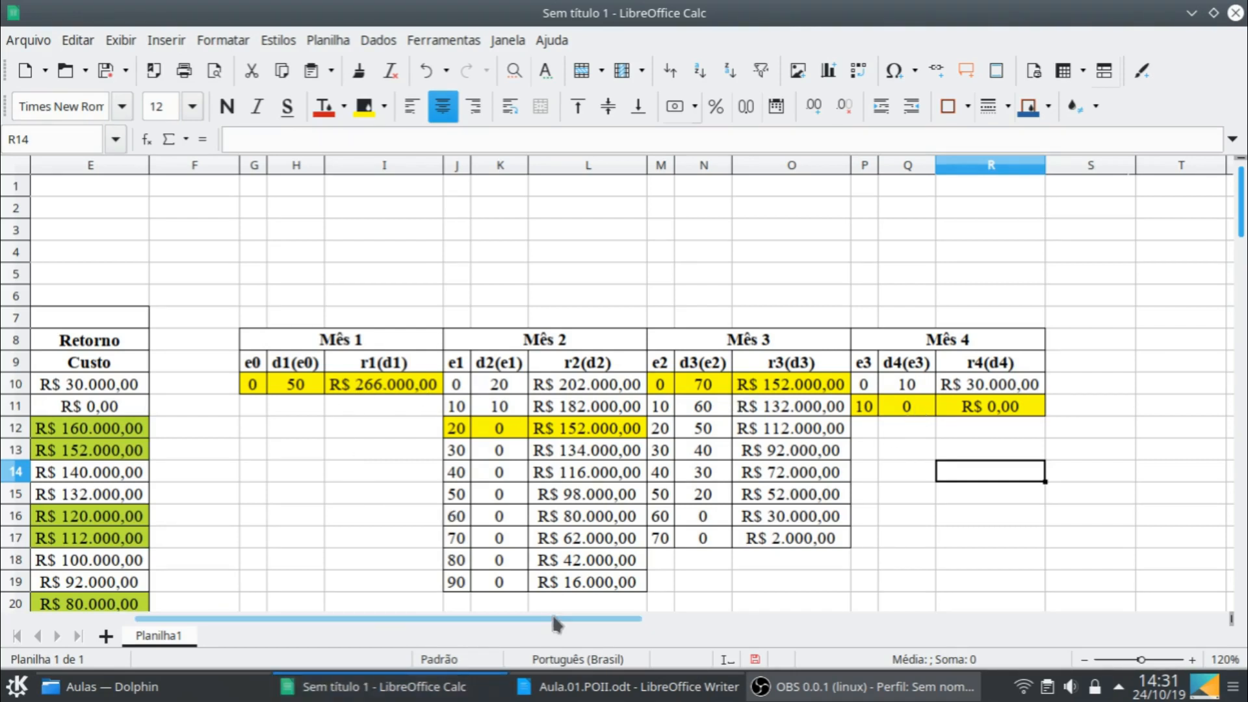
scroll(550, 611, "left", 3)
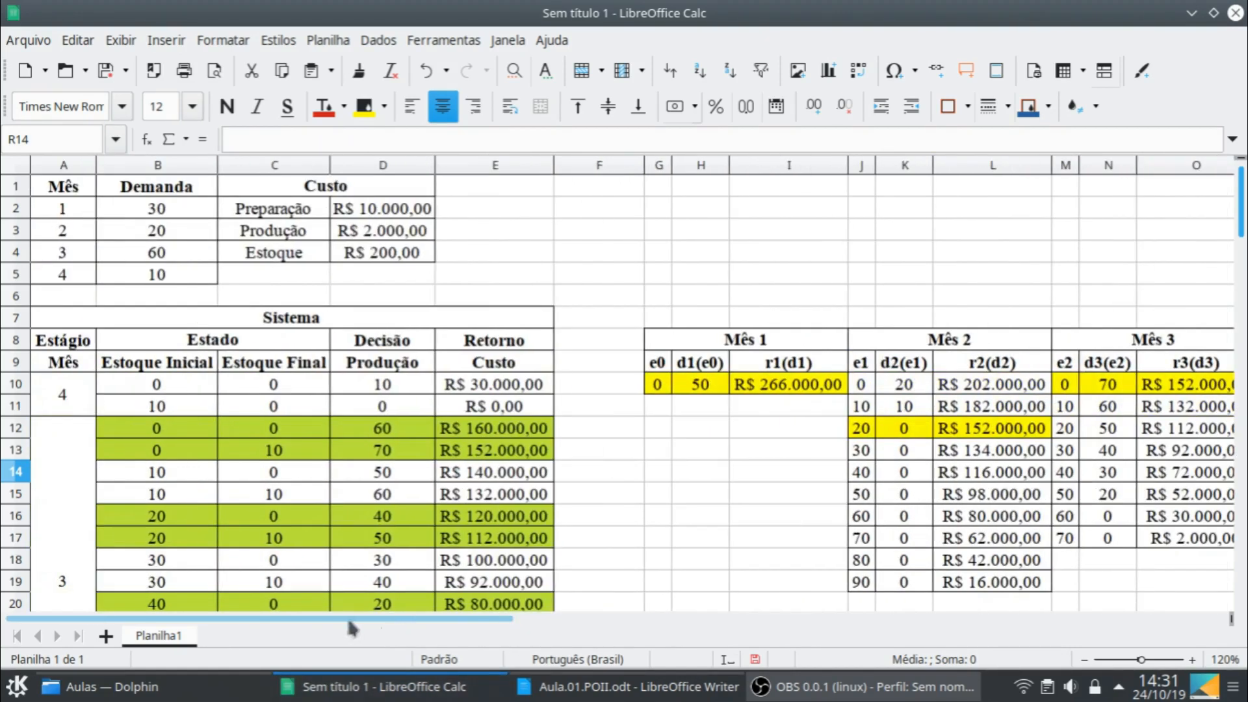
left_click(107, 72)
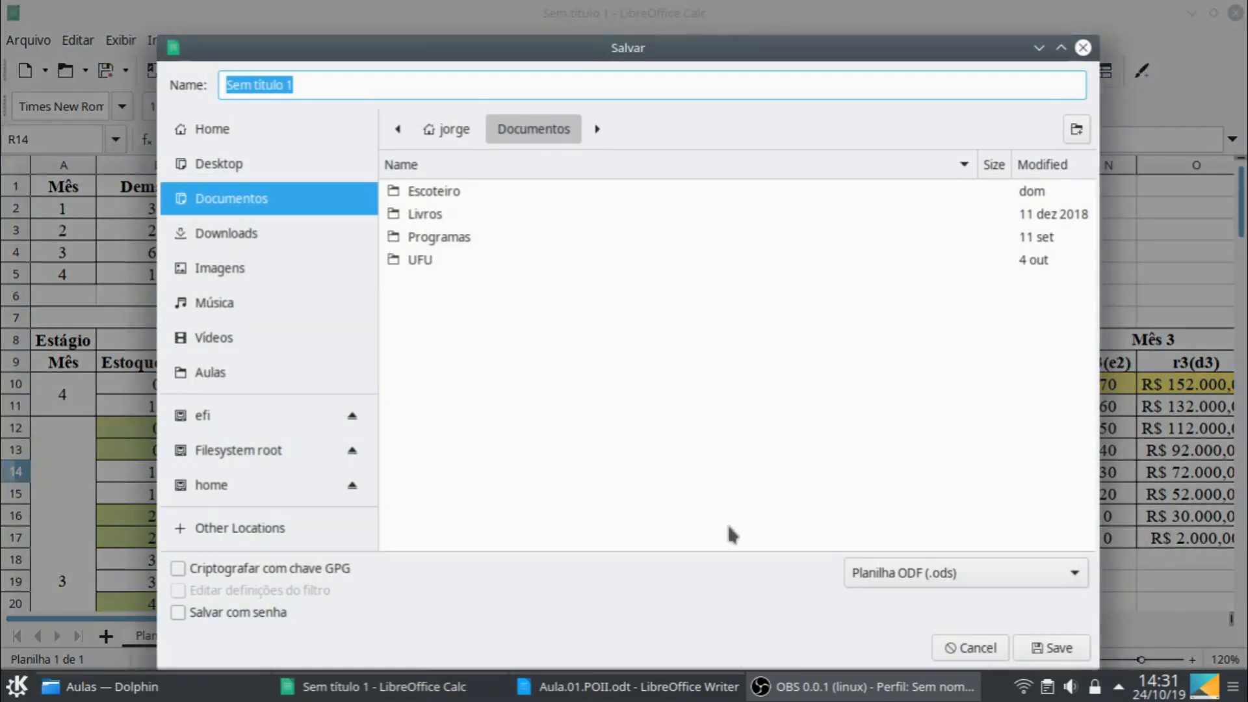
left_click(971, 648)
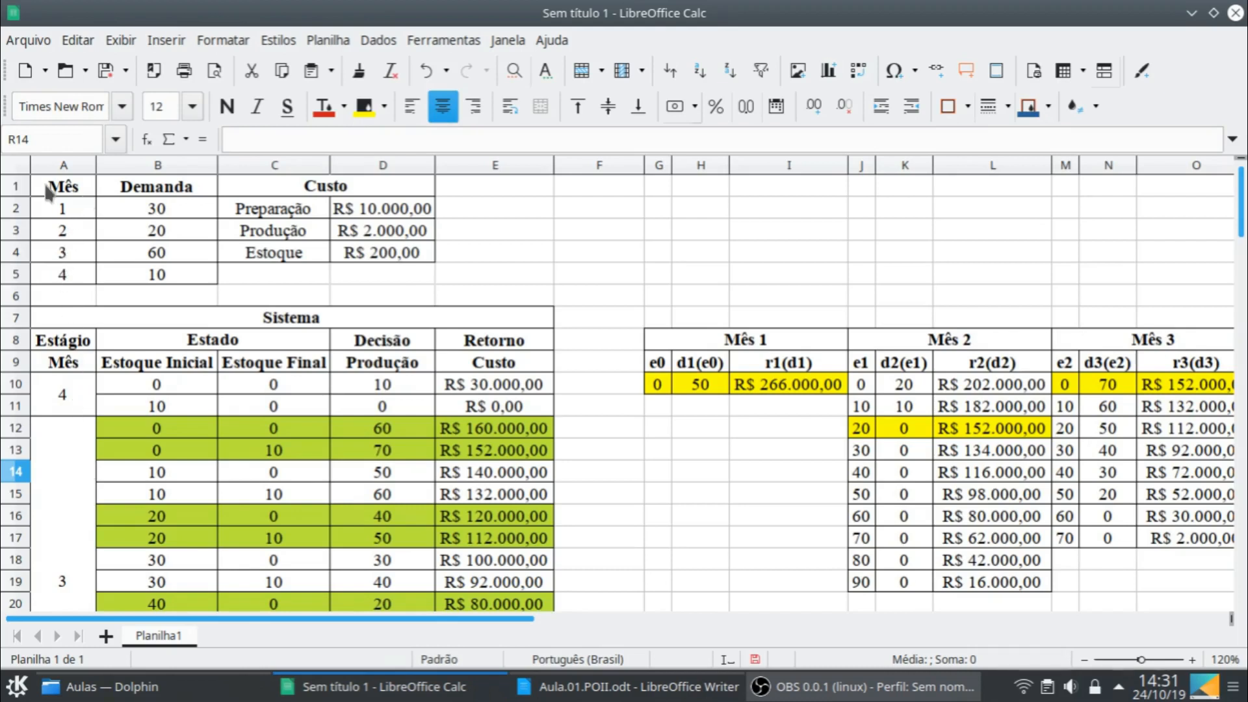
- Copy the demand and cost table A1:D5 from Planilha1 into a new sheet at A1 and fit column D to its contents
left_click(107, 637)
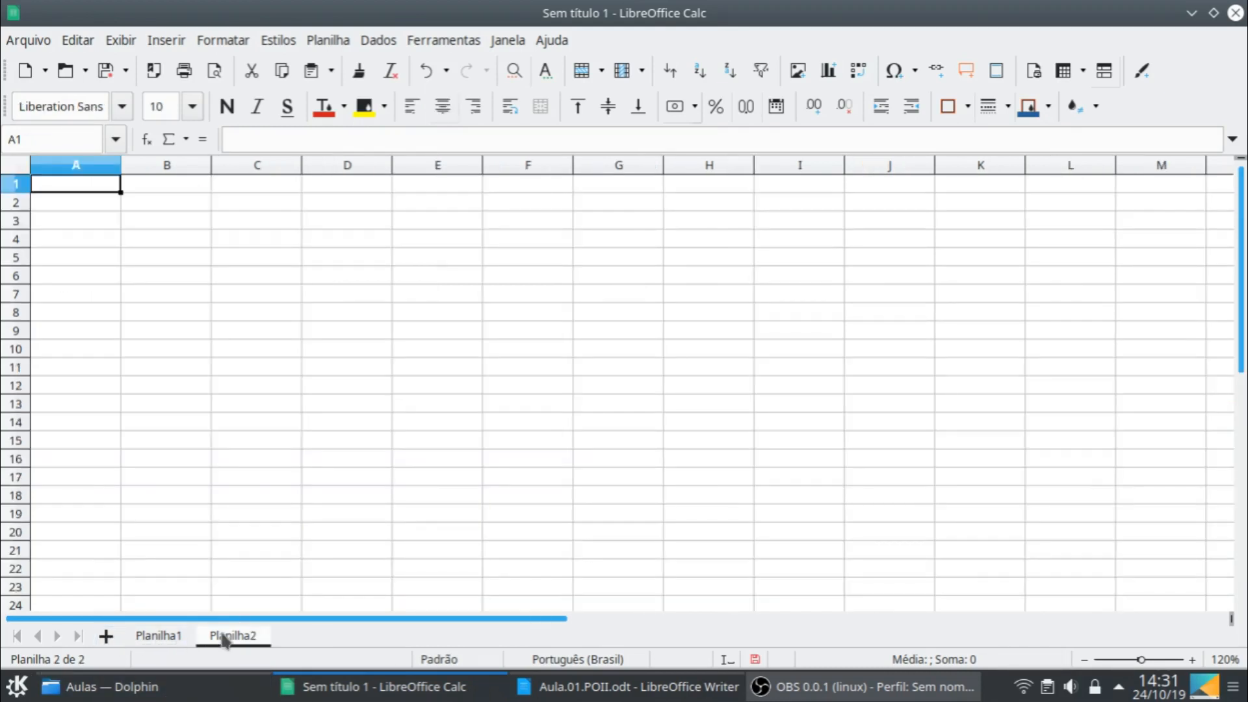
left_click(170, 640)
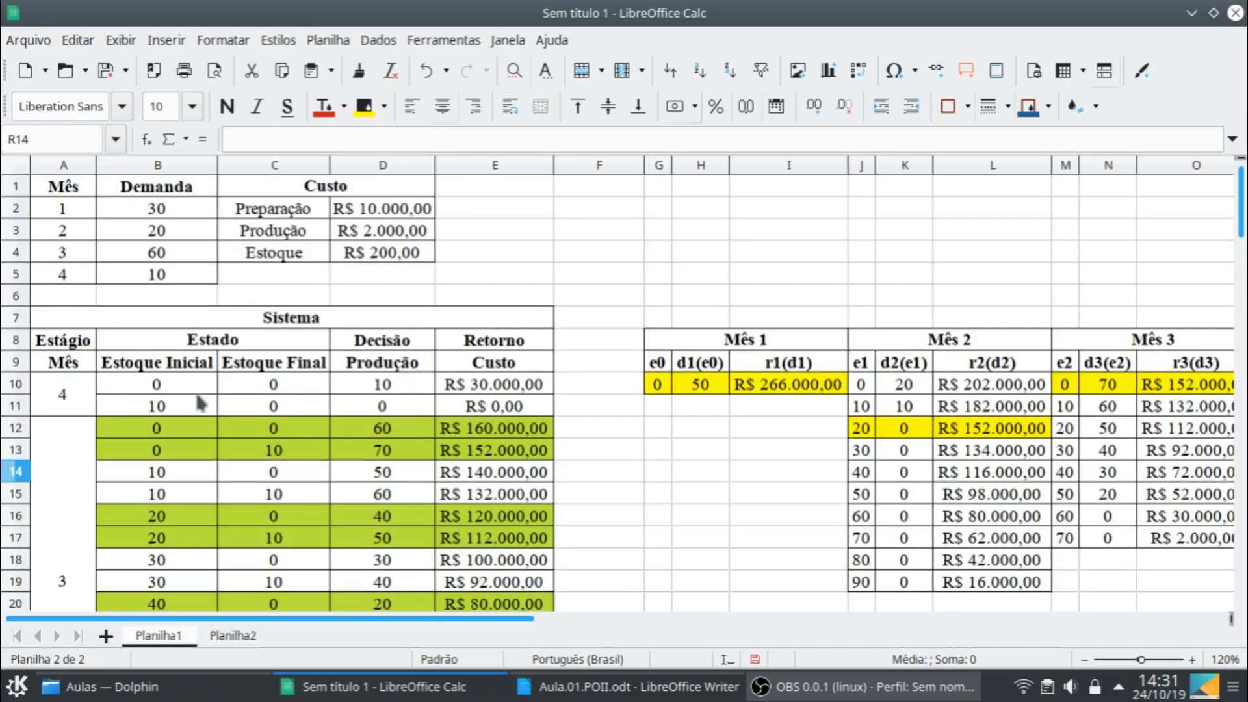
left_click(63, 192)
left_click(386, 271, "shift")
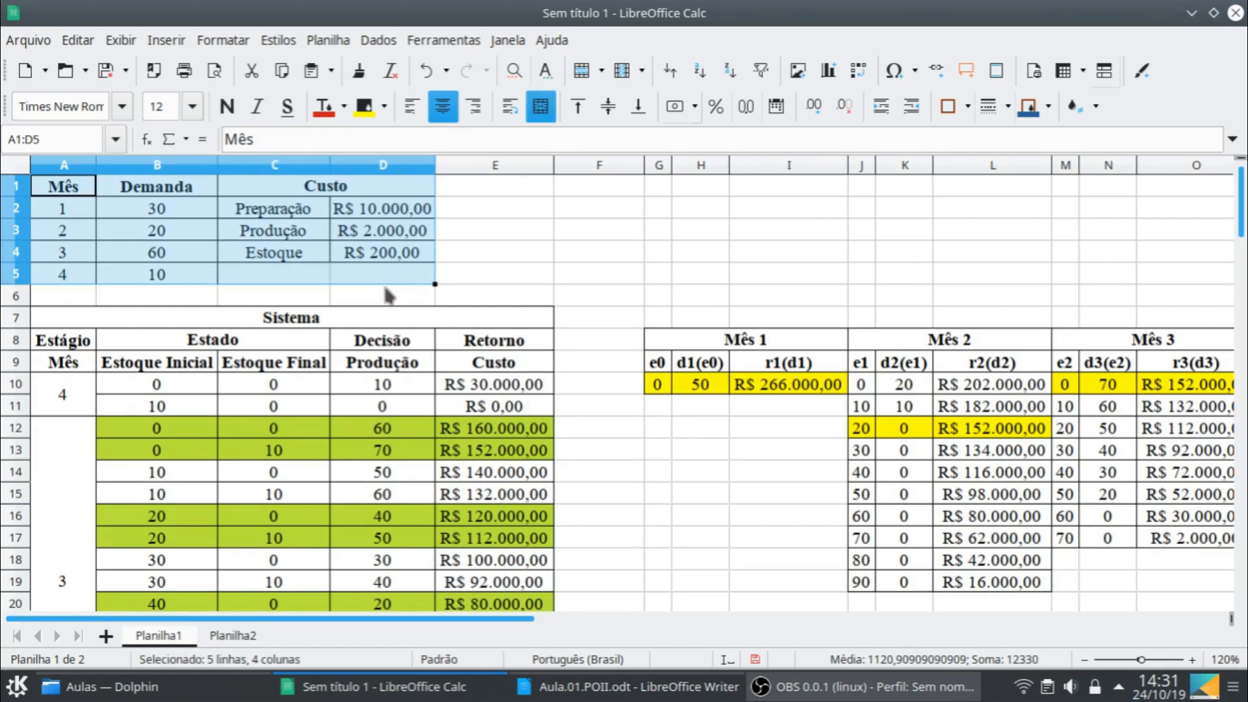
left_click(234, 636)
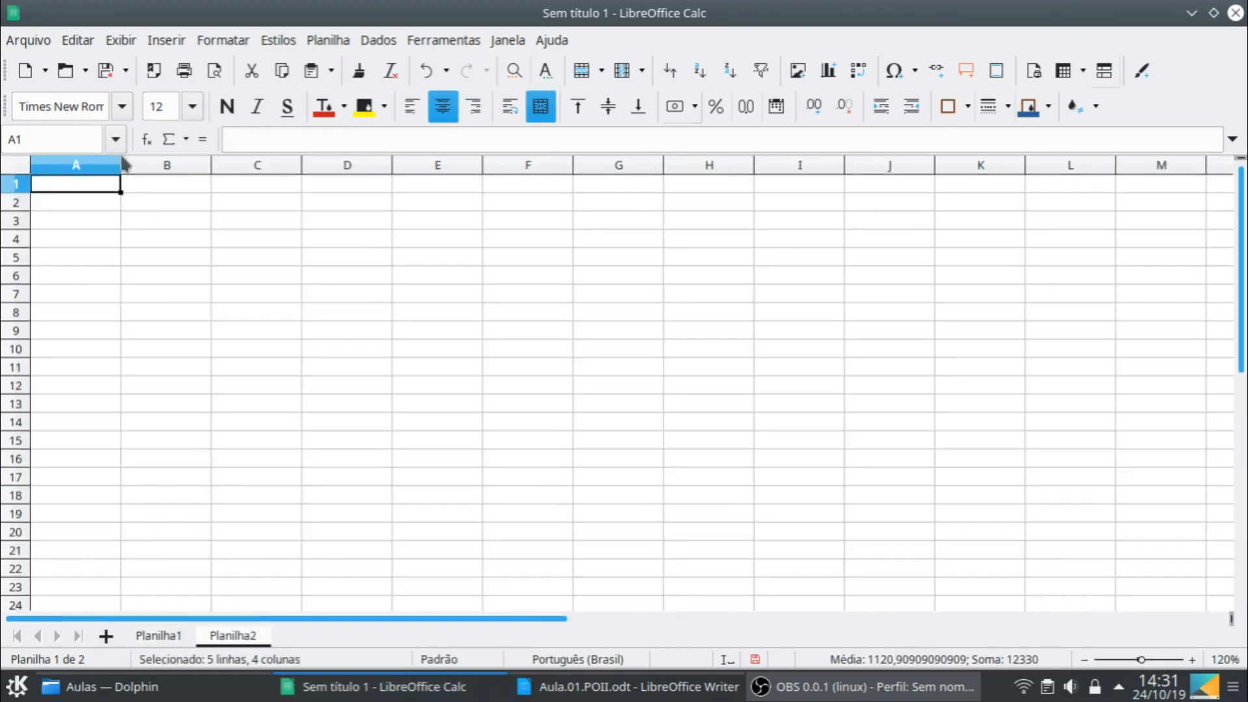
key("ctrl+v")
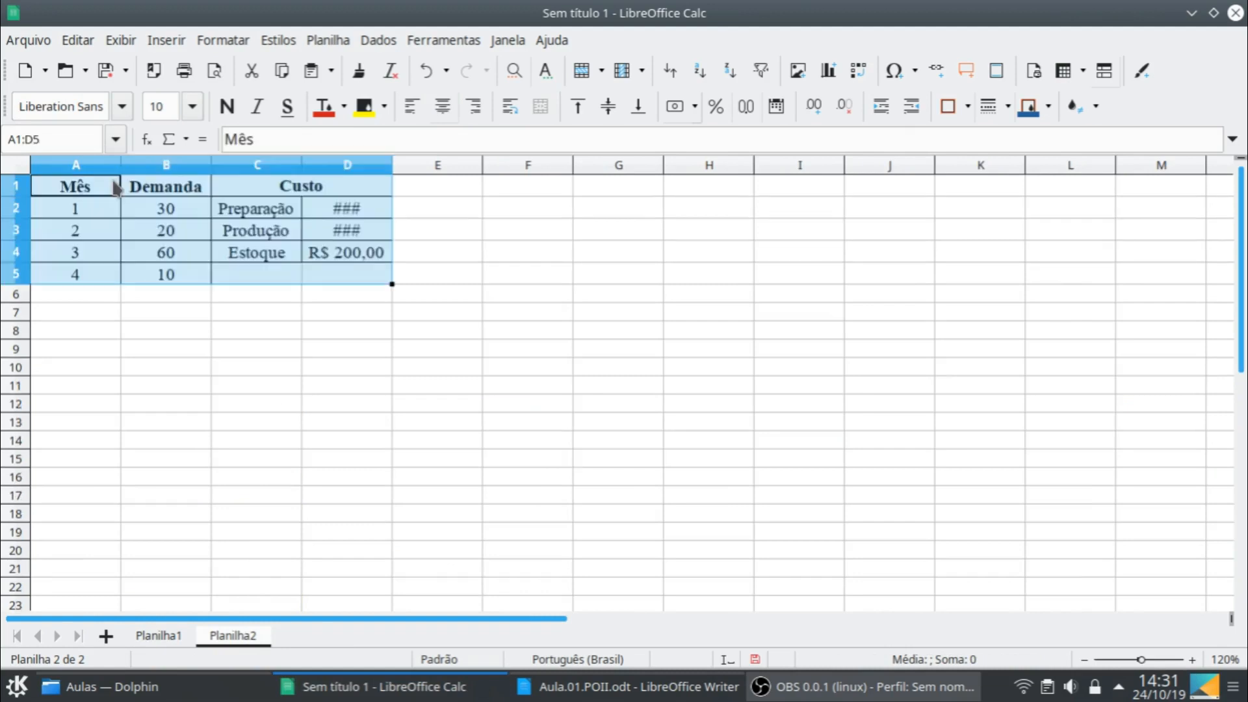
double_click(392, 166)
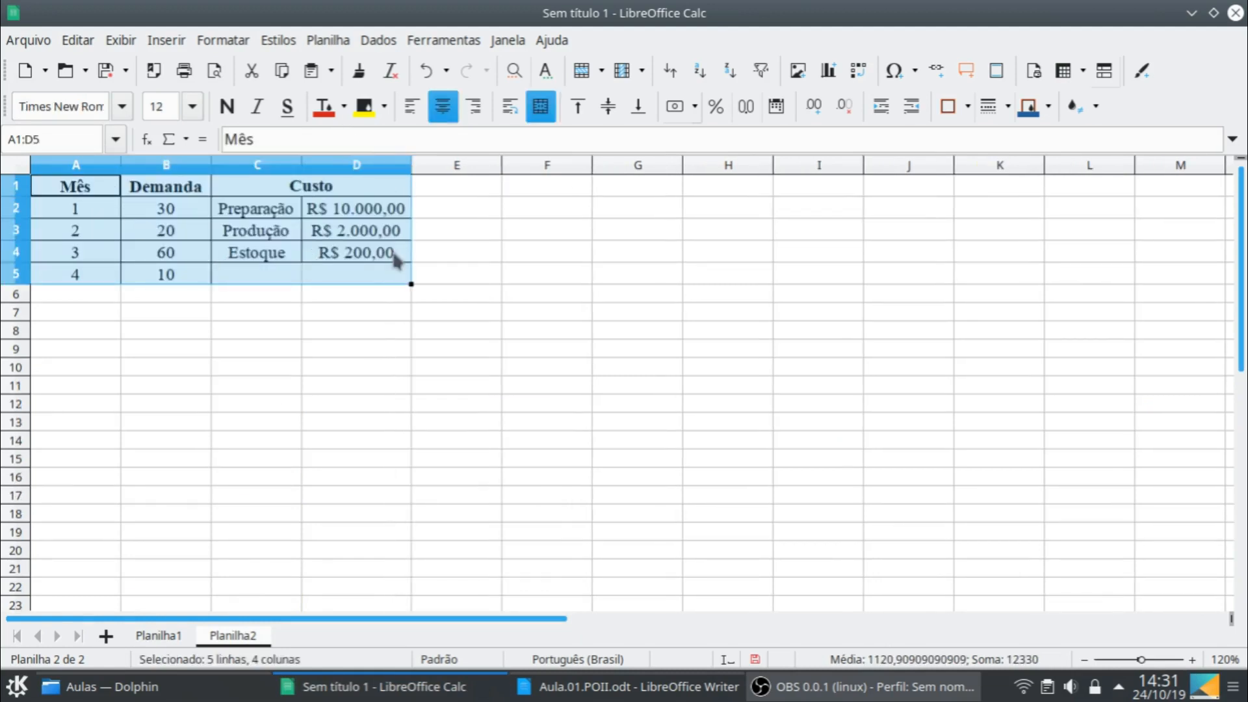
left_click(312, 348)
- Copy the Sistema and Mês 1 to Mês 4 heading rows A7:R9 from Planilha1 into Planilha2, starting at A7
left_click(176, 638)
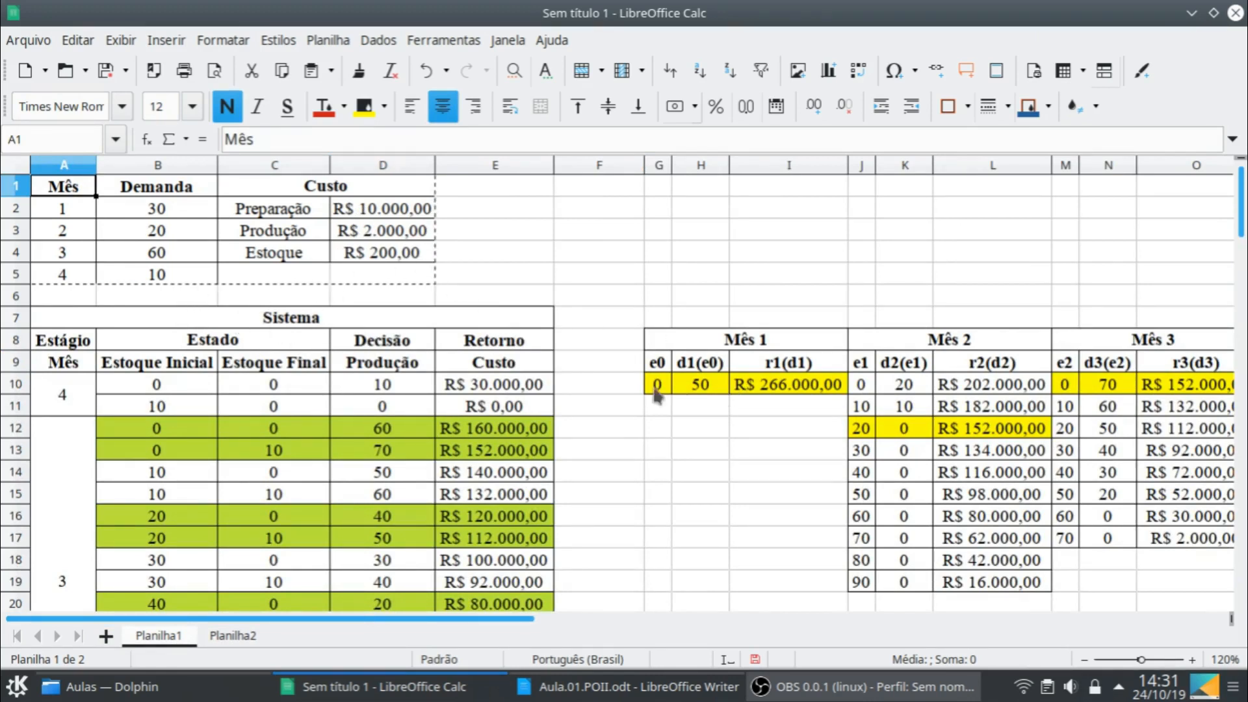
left_click(201, 324)
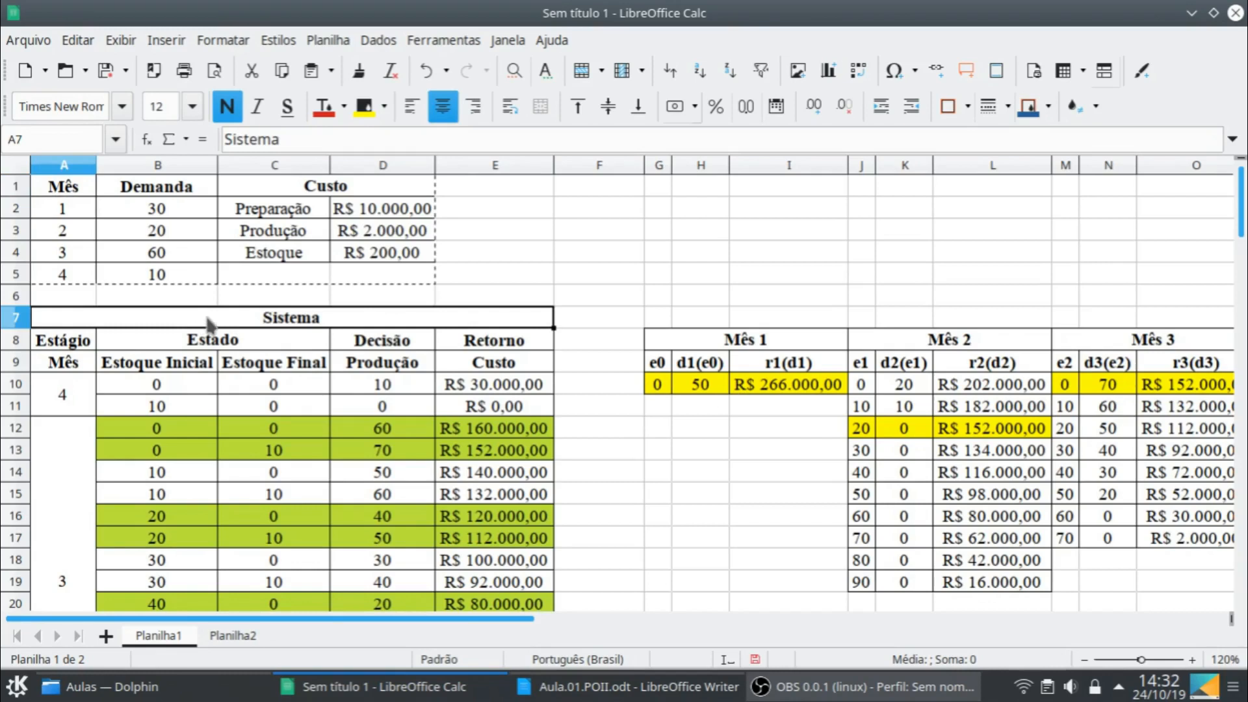
left_click(509, 368, "shift")
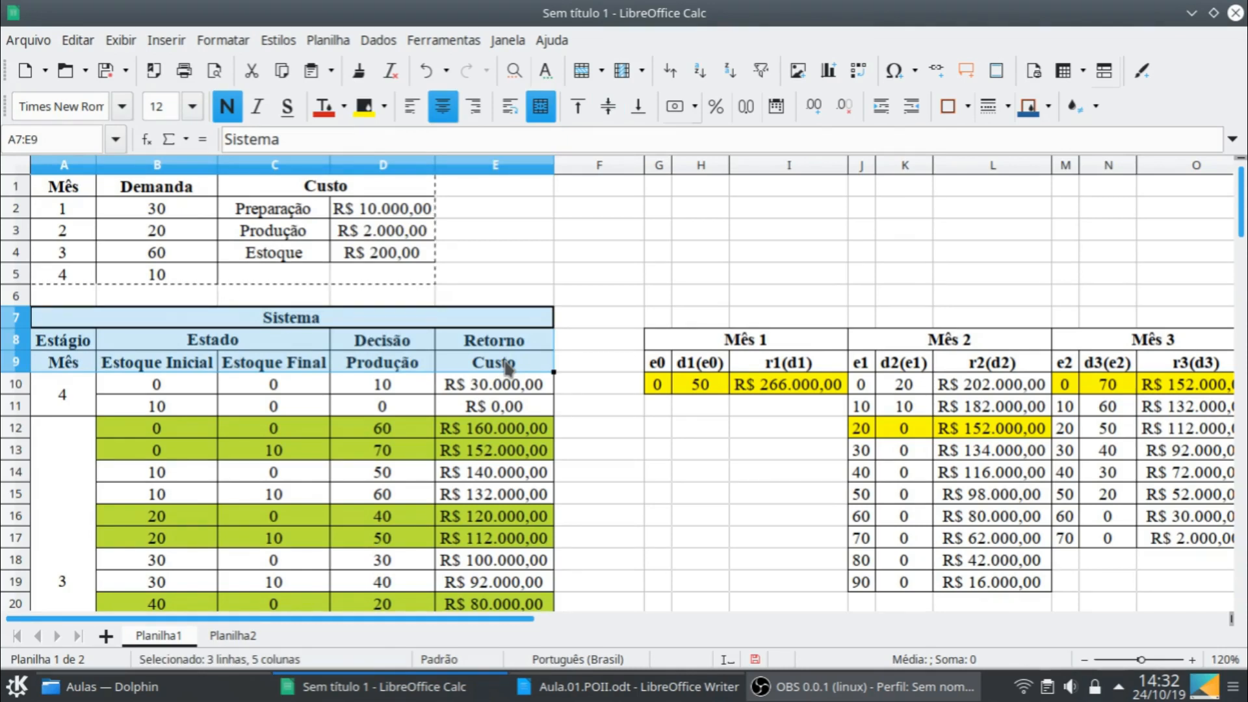
key("shift+Right")
key("shift+Right")
key("shift+Right")
key("shift+Right")
key("shift+Right")
key("shift+Right")
key("shift+Right")
key("shift+Right")
key("shift+Right")
key("shift+Right")
key("shift+Right")
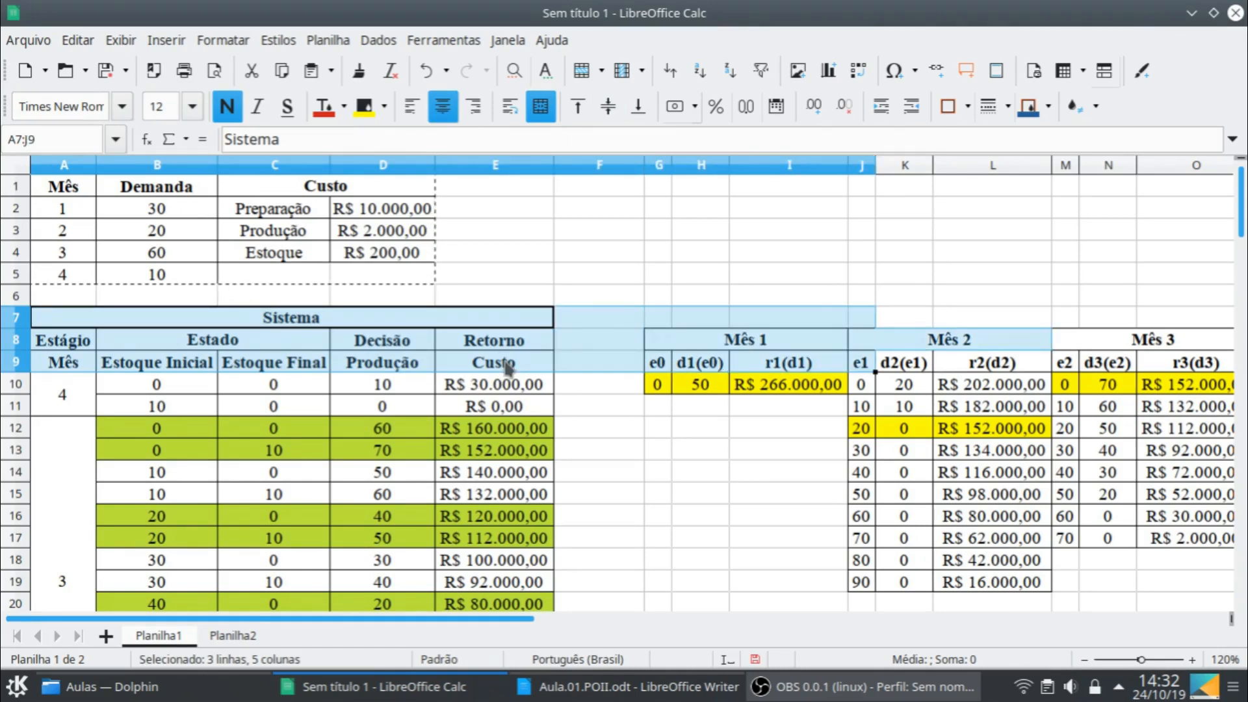
key("shift+Right")
key("shift+Right")
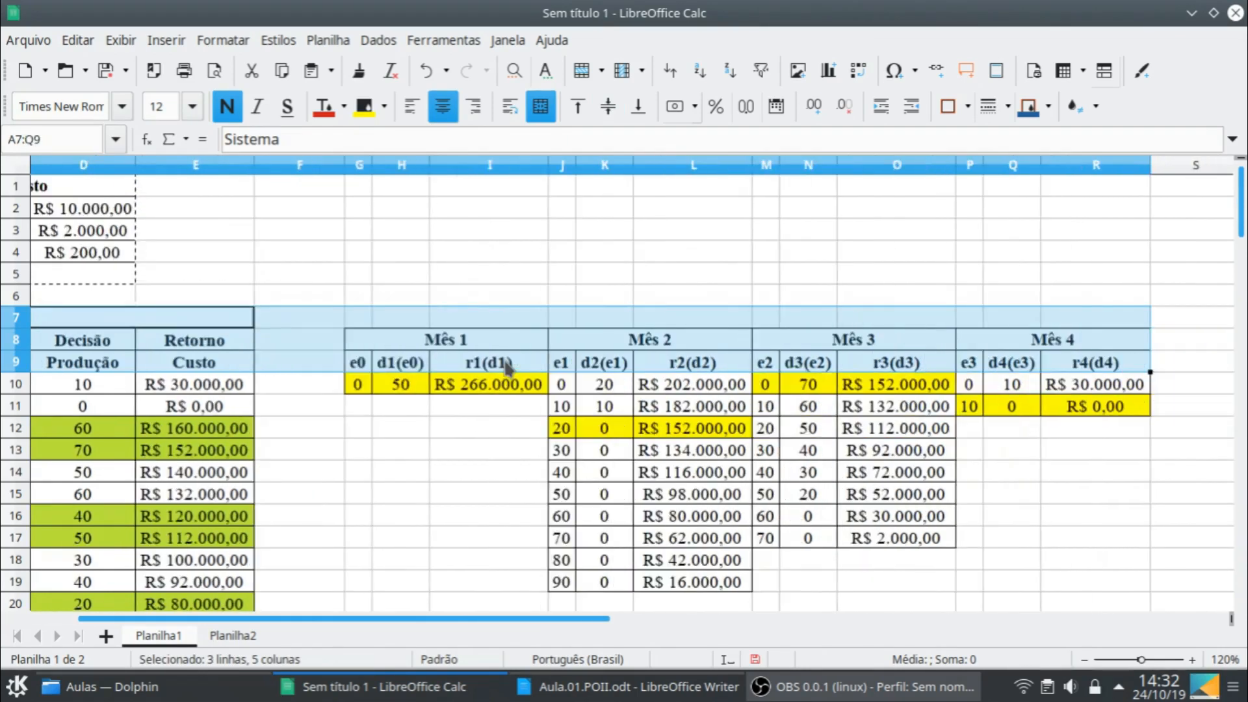
key("ctrl+c")
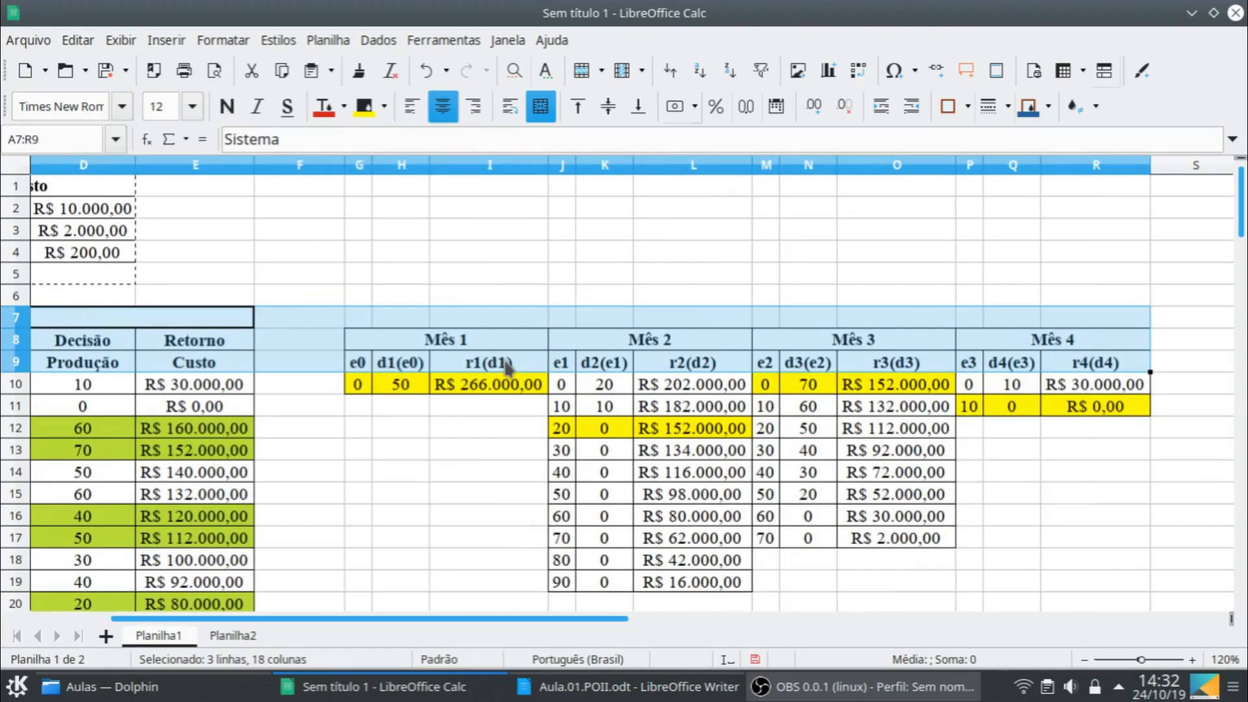
left_click(224, 637)
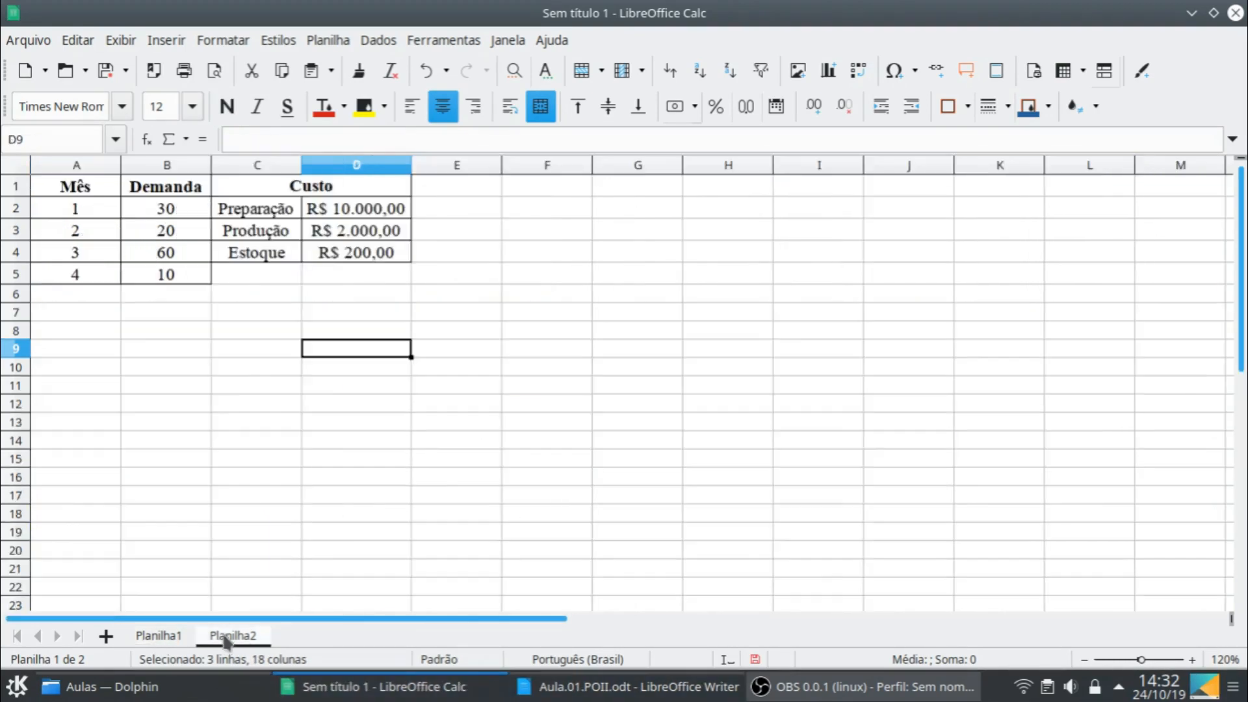
left_click(77, 317)
key("ctrl+v")
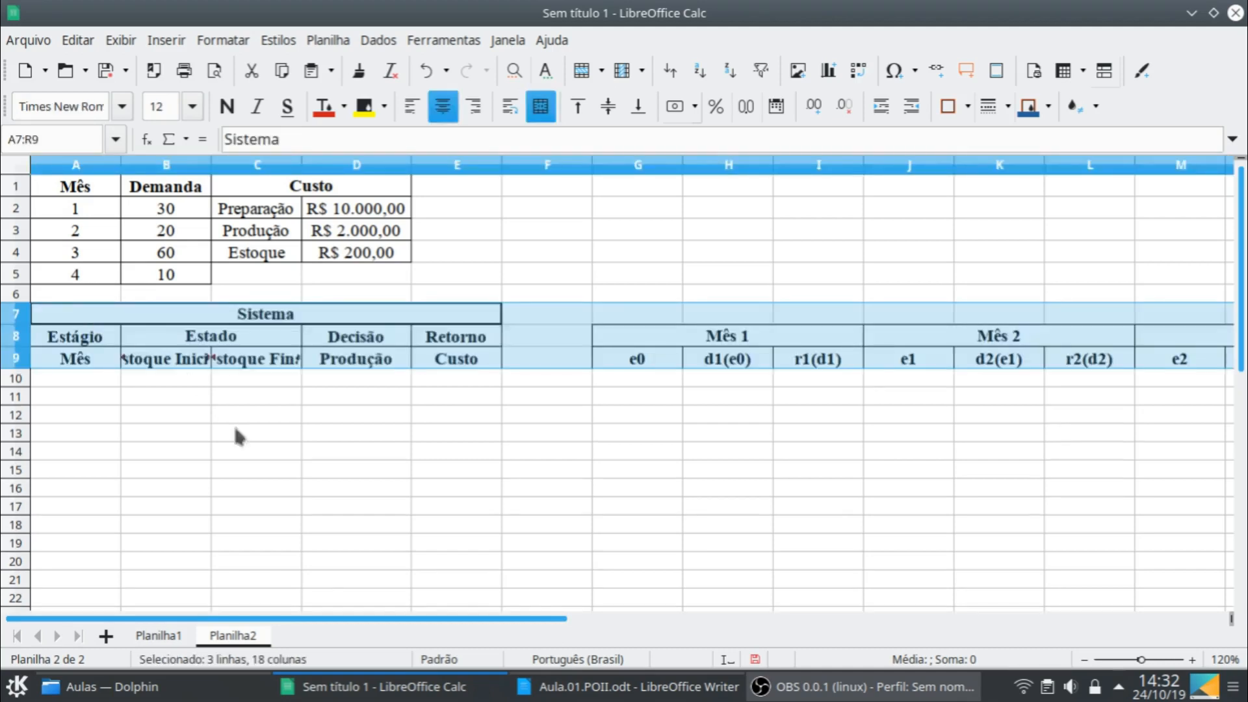
- Fit the widths of columns B and C on Planilha2 to the Estoque Inicial and Estoque Final headings
left_click(170, 636)
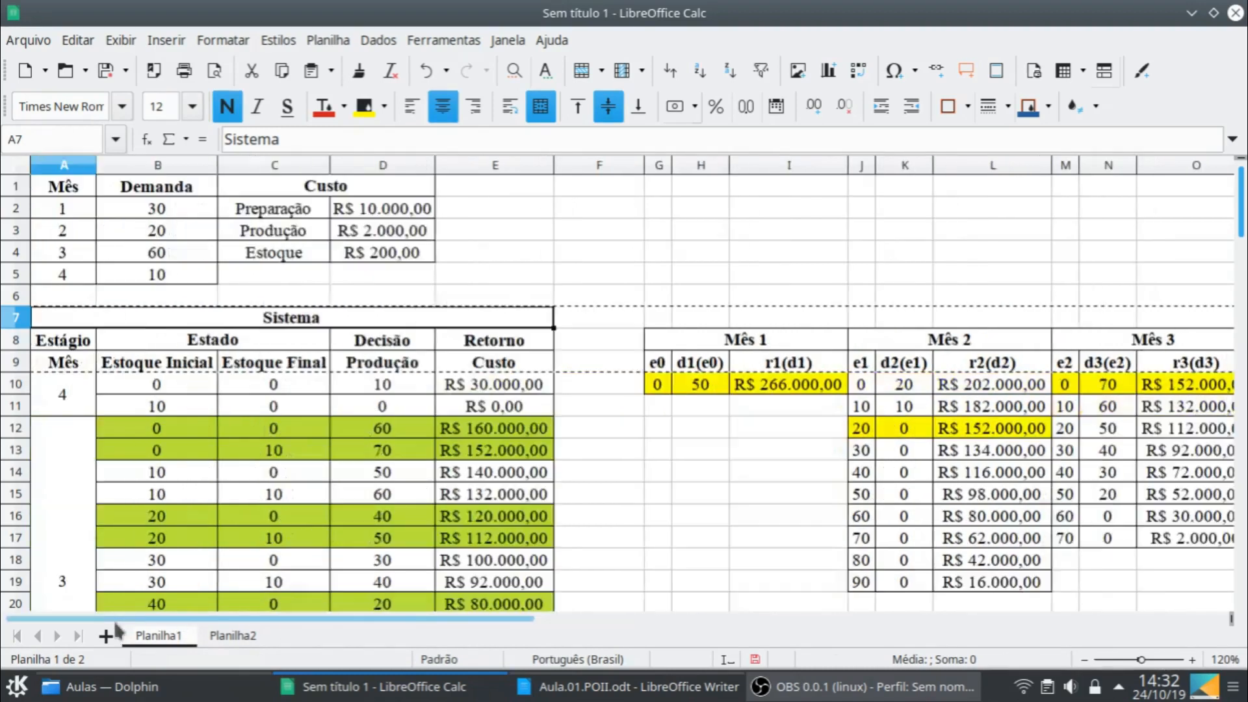
left_click(247, 636)
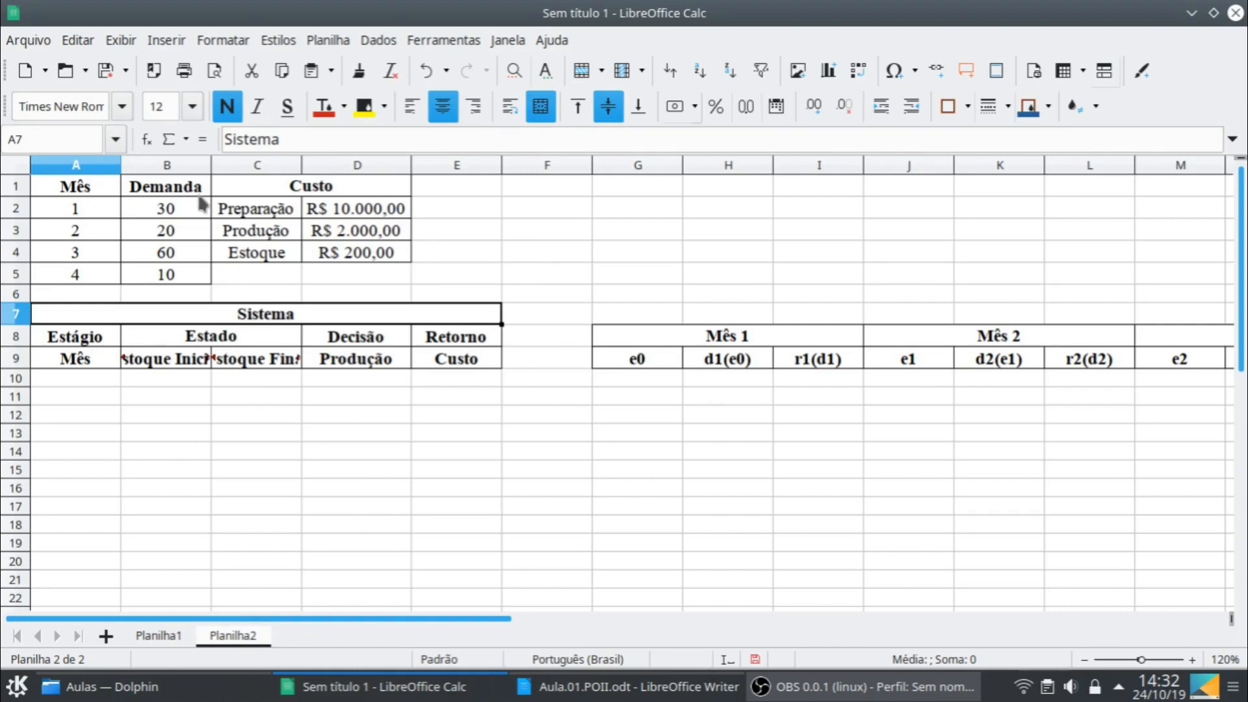
left_click(203, 167)
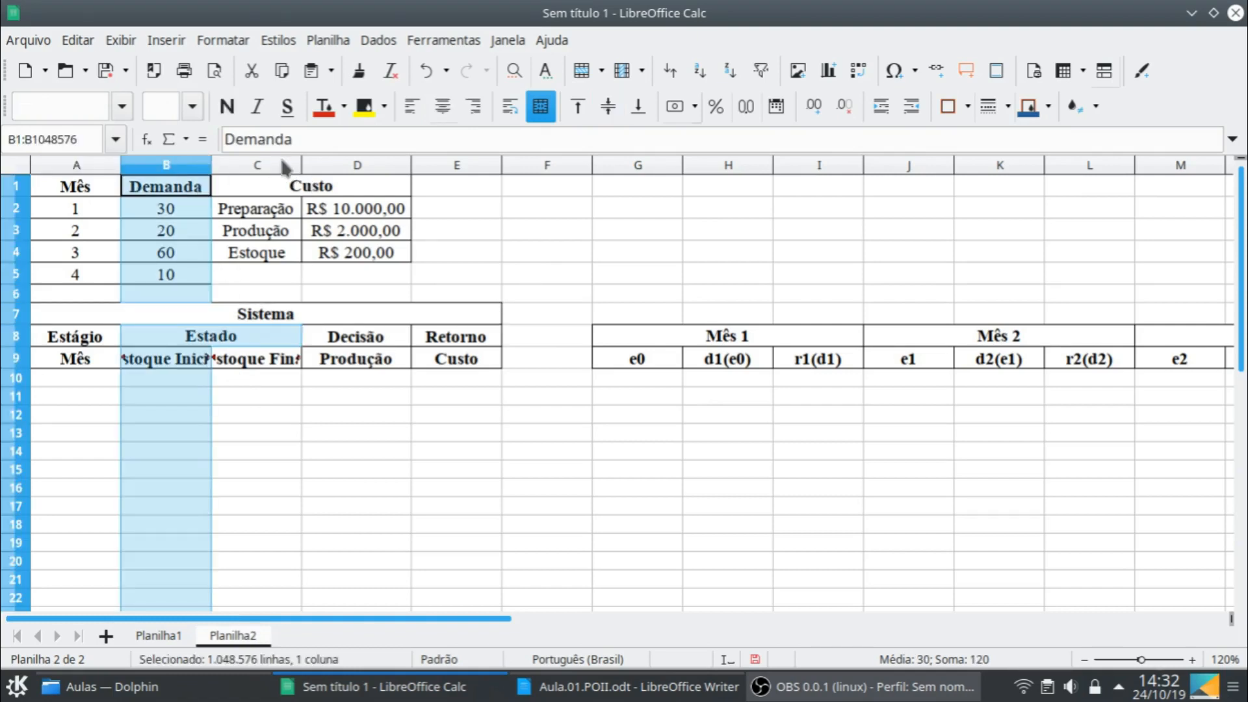
left_click(281, 167, "shift")
double_click(302, 167)
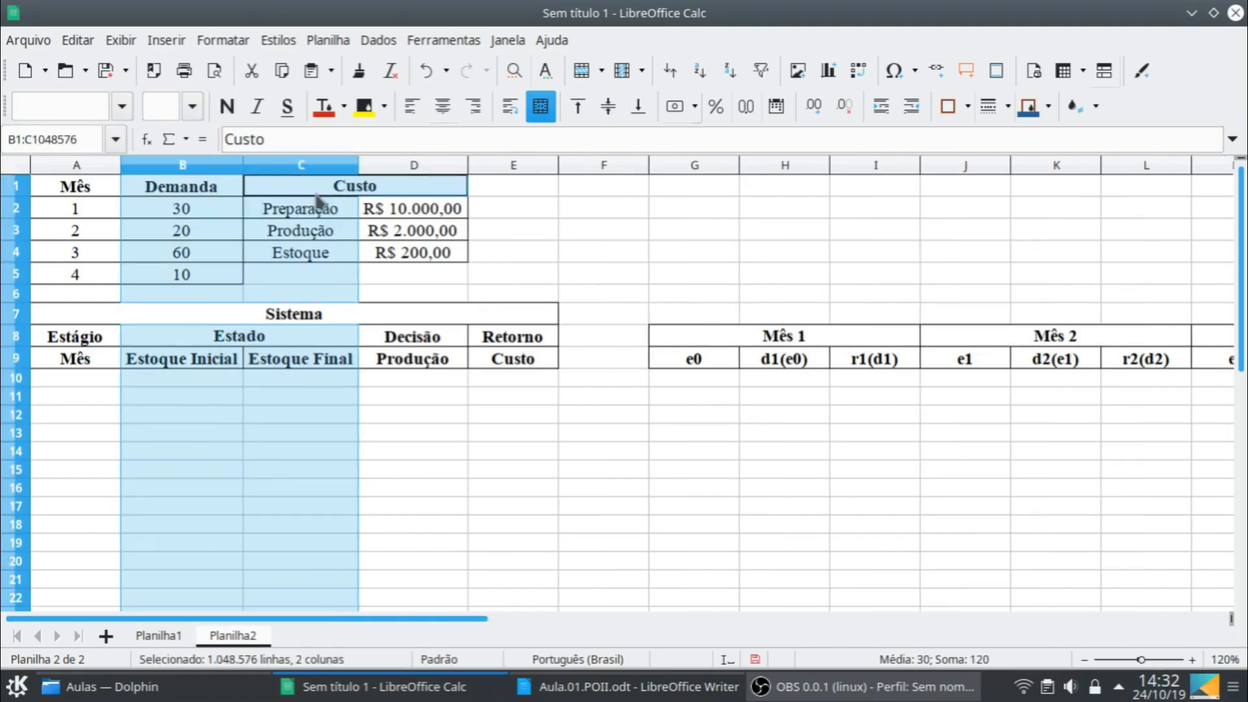
left_click(306, 380)
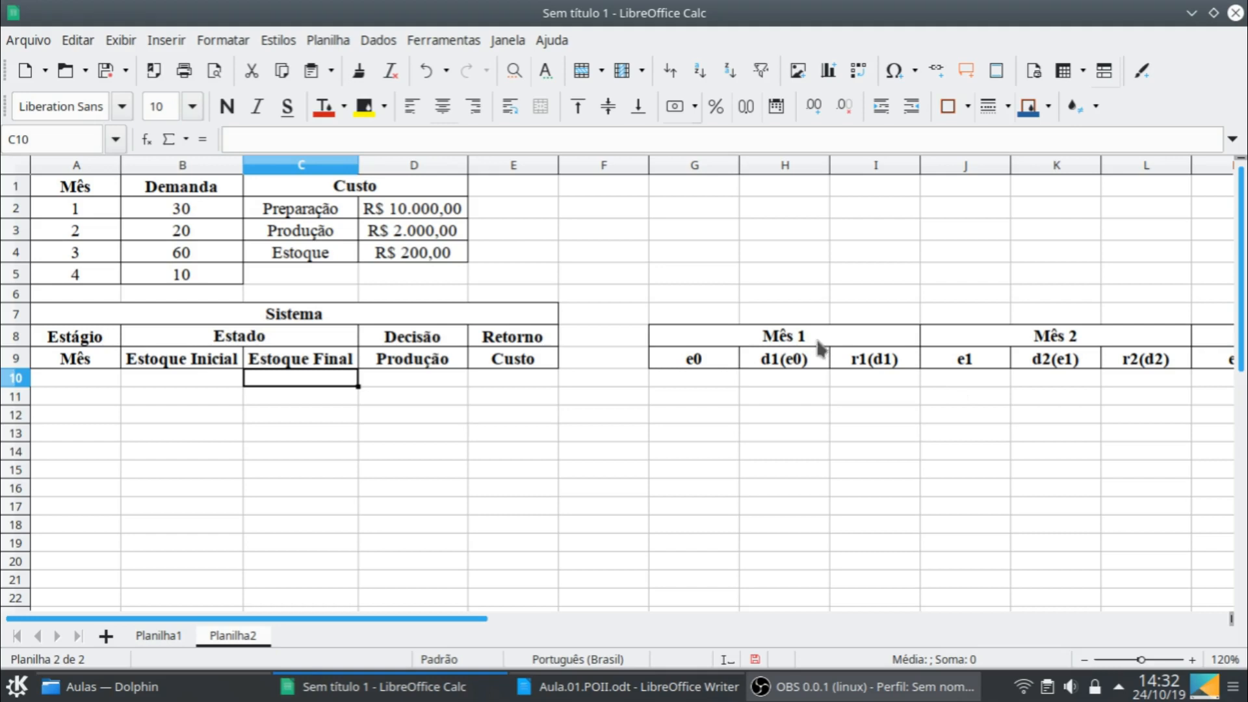
- Change the Mês 1 headings on Planilha2 to e1 in G9 and d1(e1) in H9
left_click(721, 364)
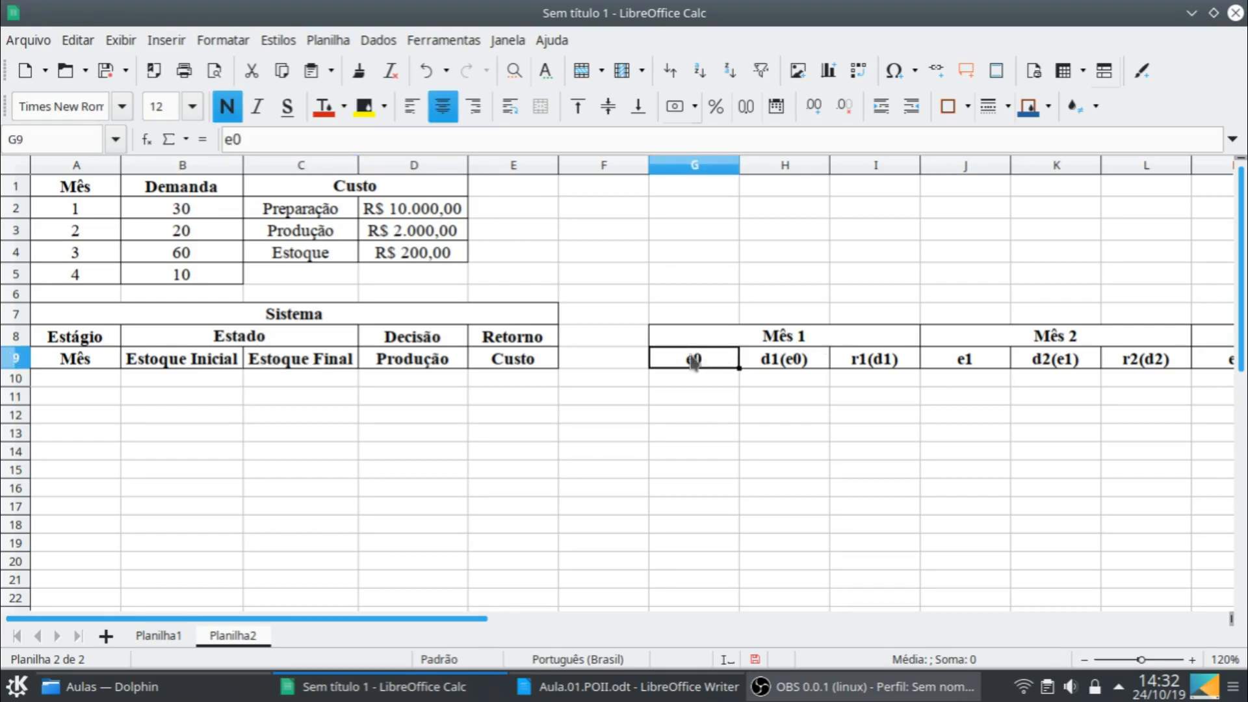
left_click(258, 139)
key("BackSpace")
type("1")
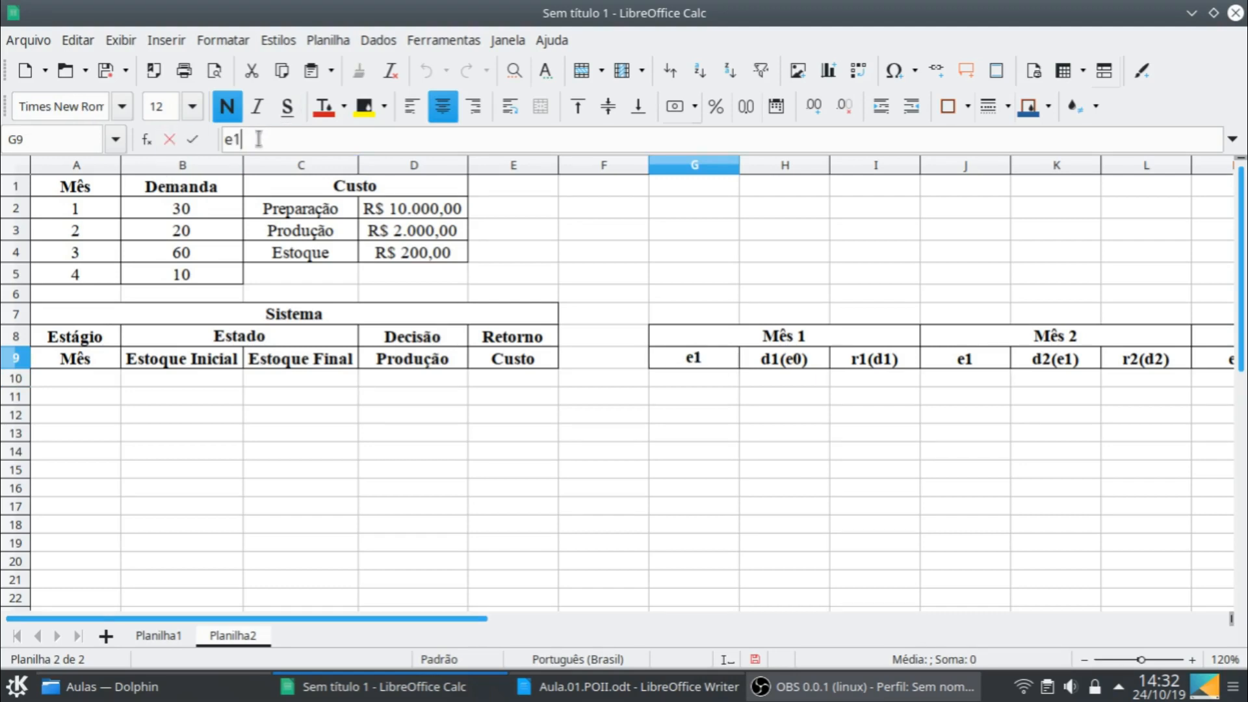
key("Return")
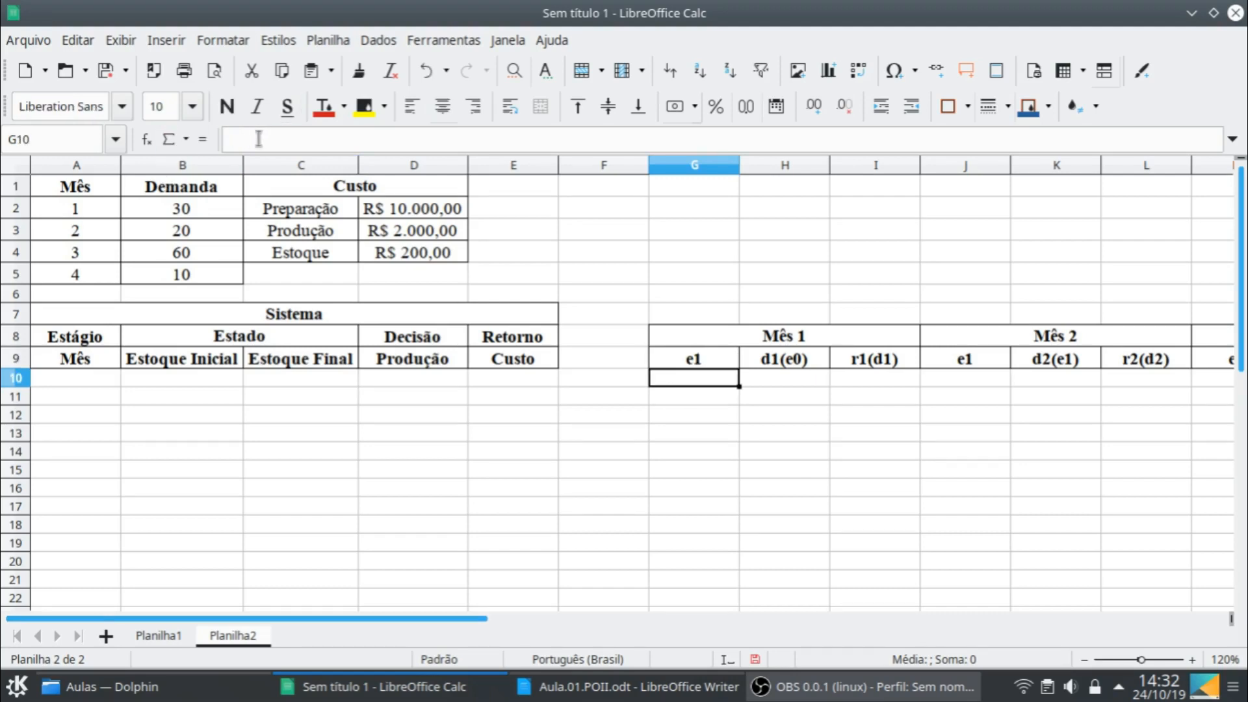
left_click(787, 362)
left_click(264, 139)
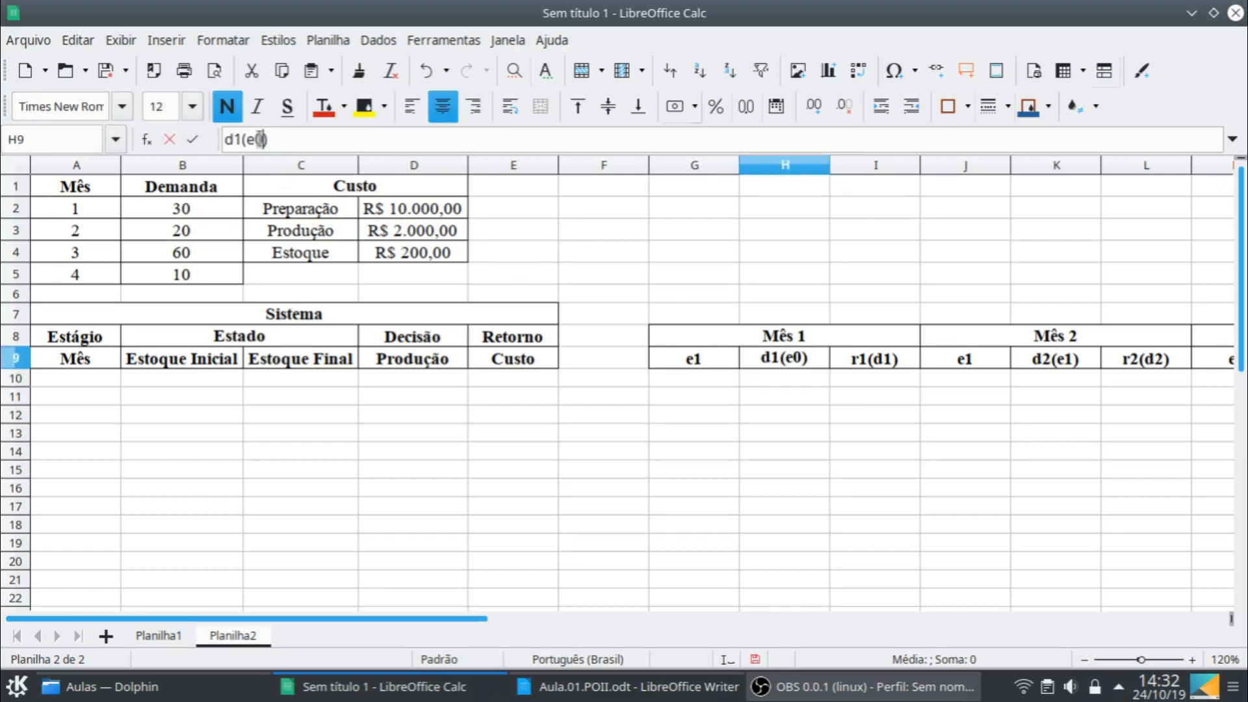
key("BackSpace")
type("1")
key("Return")
- Change the Mês 2 headings to e2 in J9 and d2(e2) in K9
left_click(1004, 359)
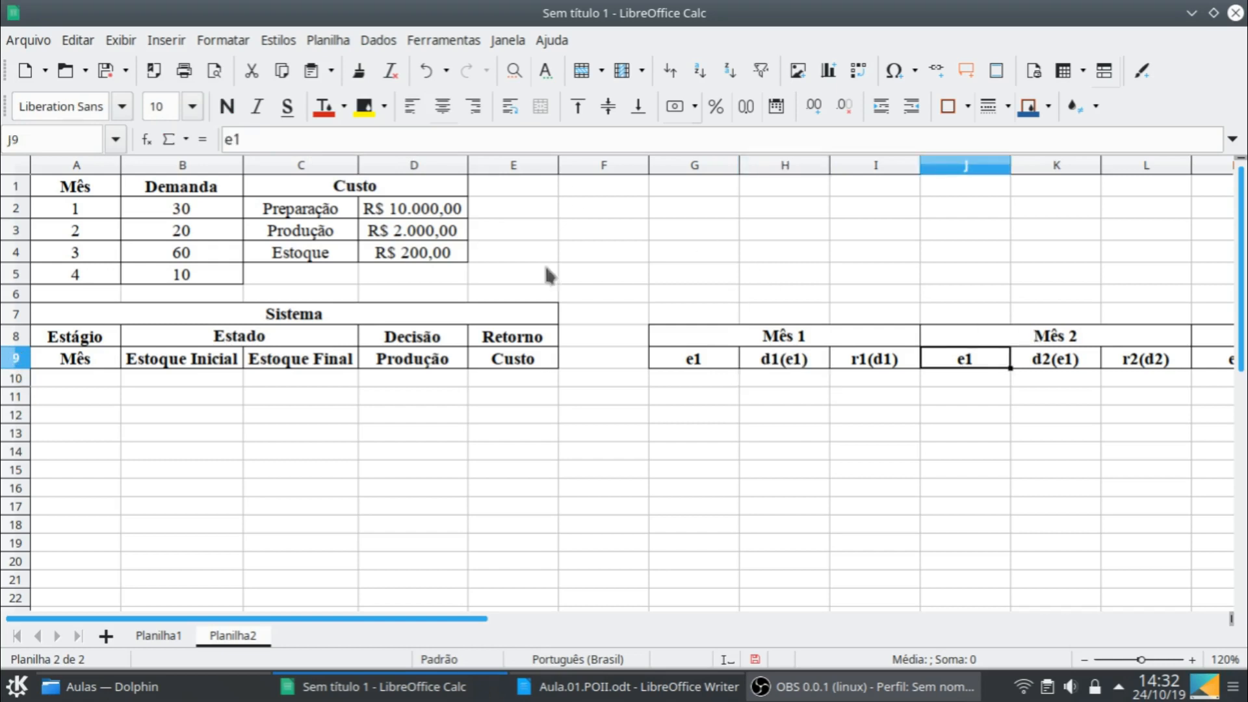
left_click(249, 138)
key("BackSpace")
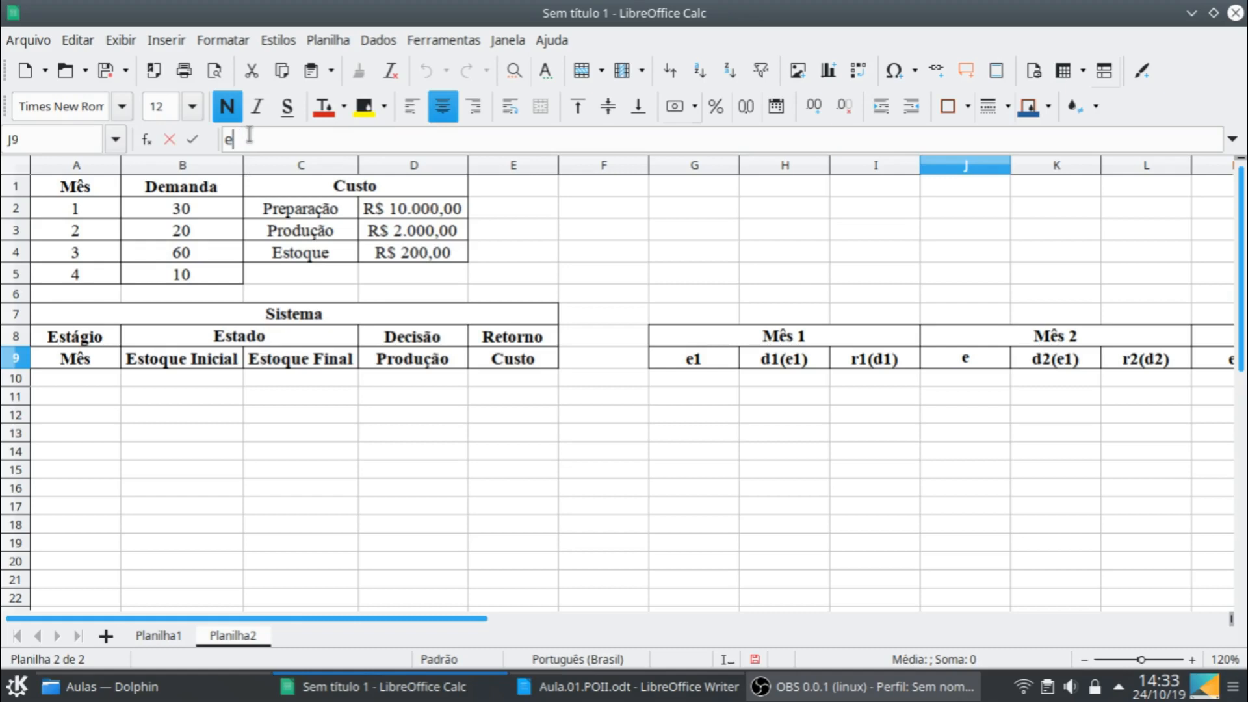
type("2")
key("Return")
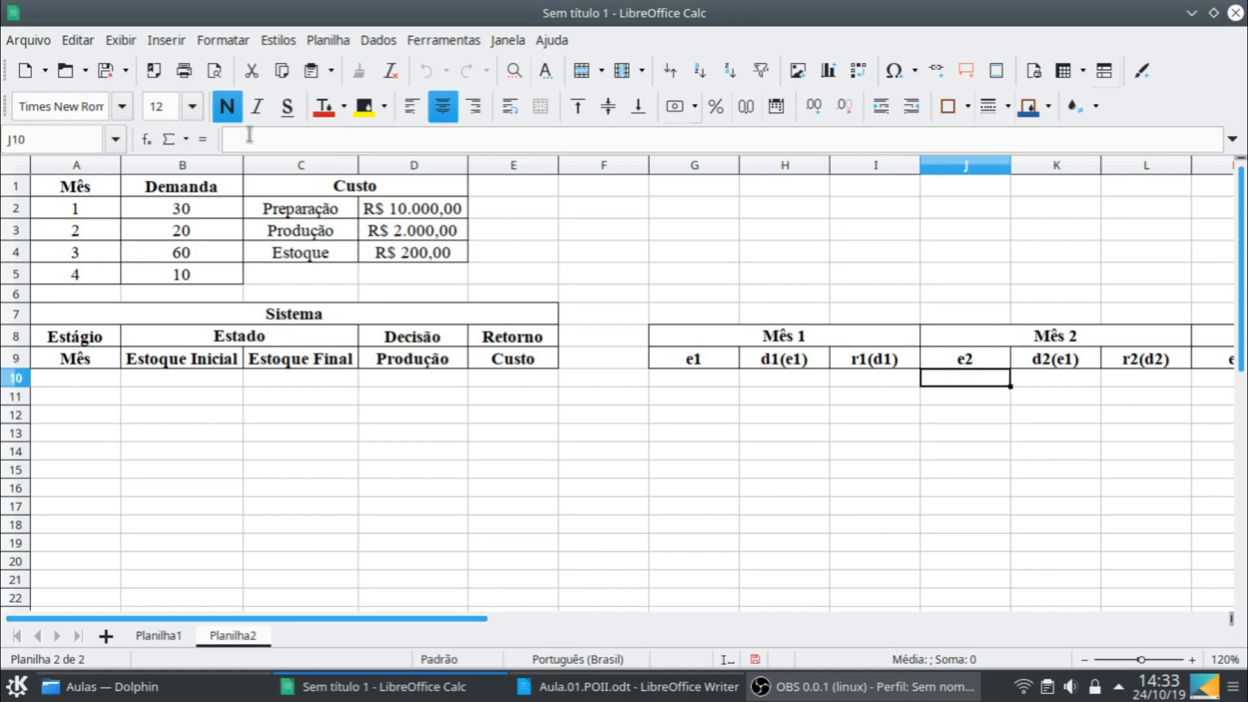
left_click(1082, 361)
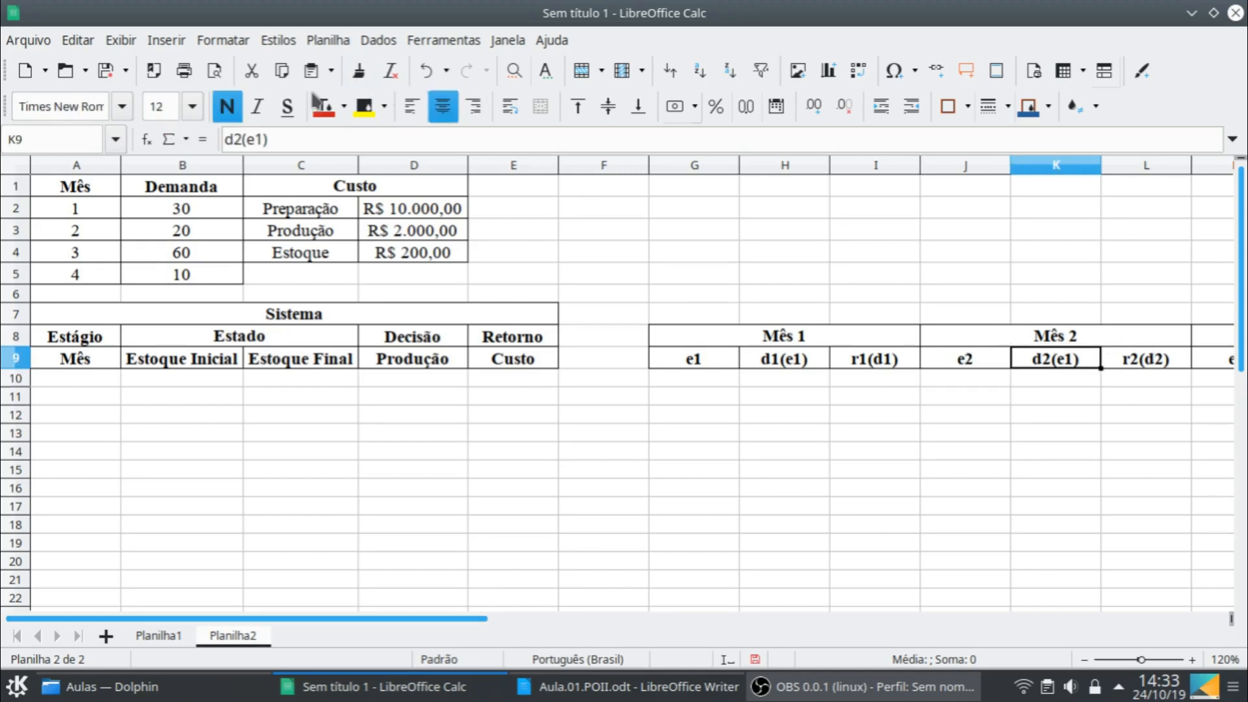
left_click(259, 138)
key("Delete")
type("2")
key("Return")
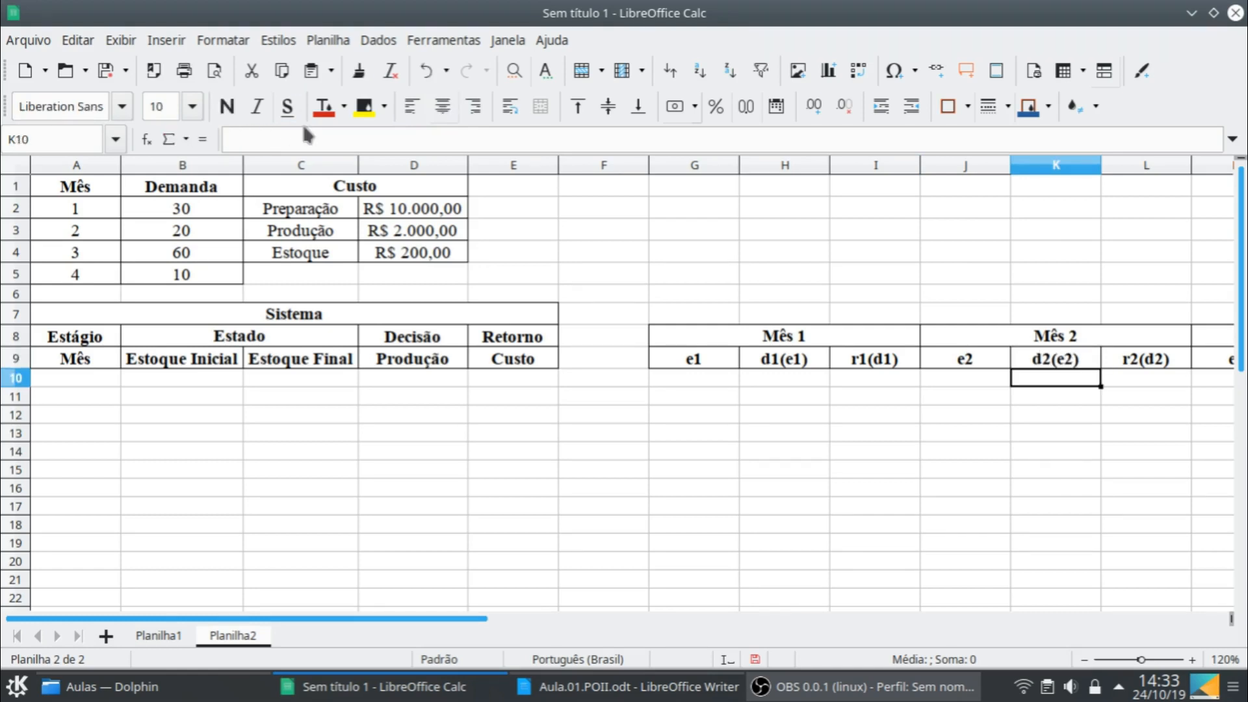
- Change the Mês 3 state heading in M9 to e3
key("Up")
key("Right")
key("Right")
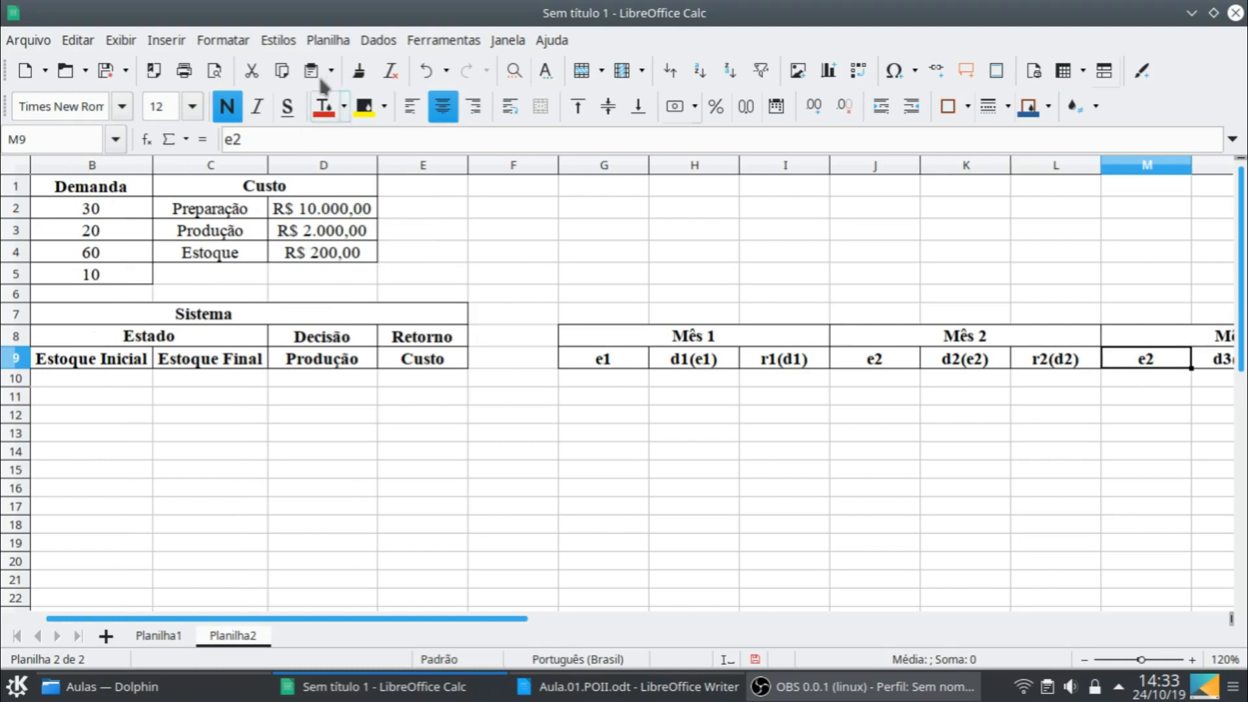
left_click(240, 138)
key("BackSpace")
type("3")
key("Return")
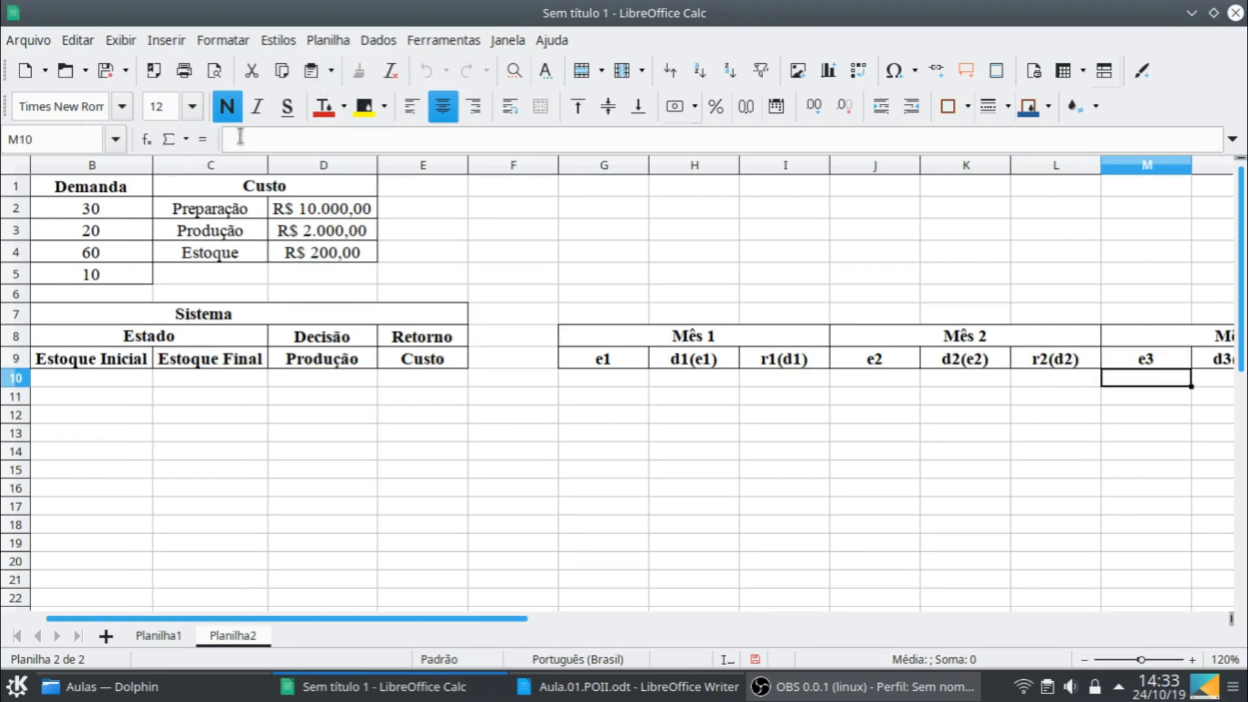
- Change the Mês 3 decision heading in N9 to d3(e3)
key("Right")
key("Right")
key("Up")
key("Left")
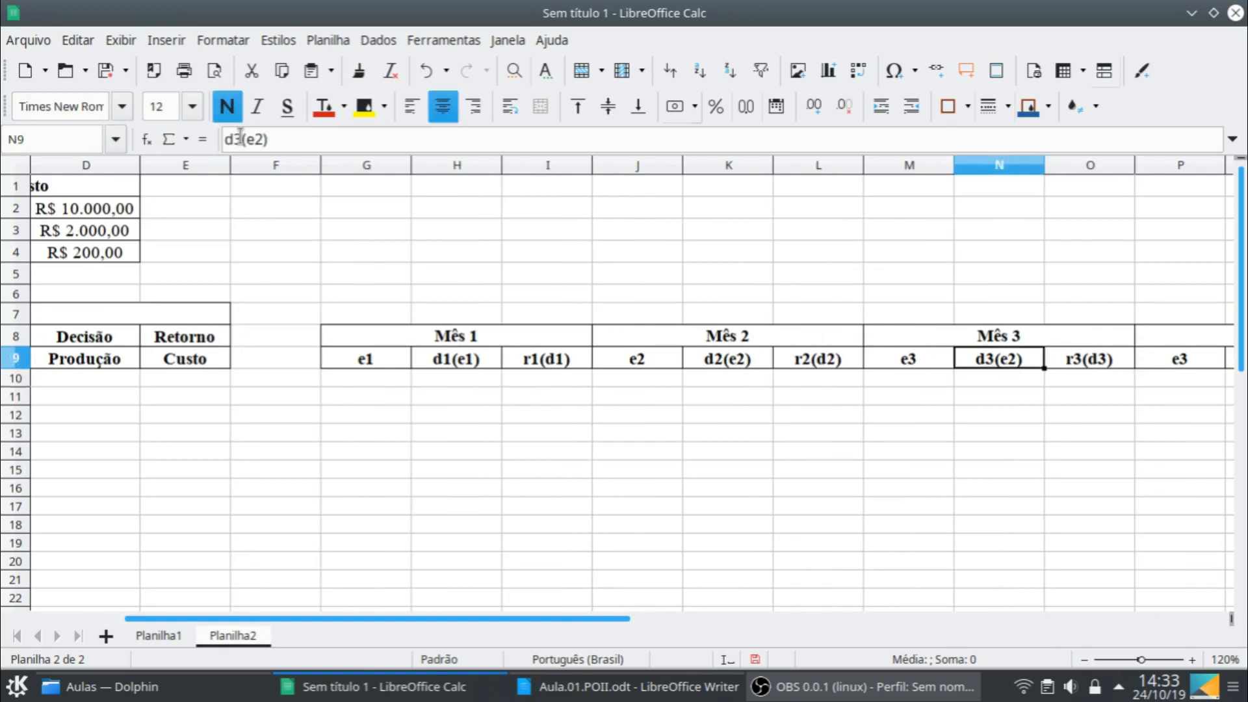
left_click(261, 139)
key("Delete")
key("Delete")
type("3)")
key("Return")
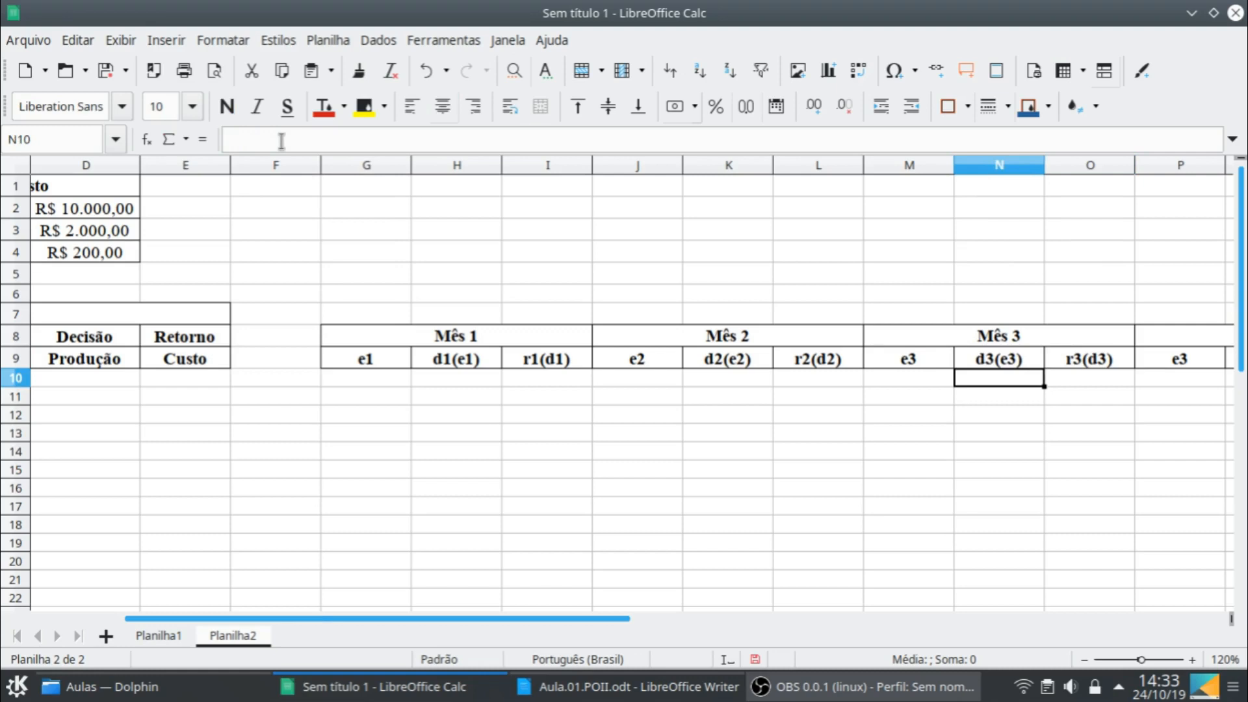
- Change the Mês 4 state heading in P9 to e4
key("Up")
key("Right")
key("Right")
key("Right")
key("Left")
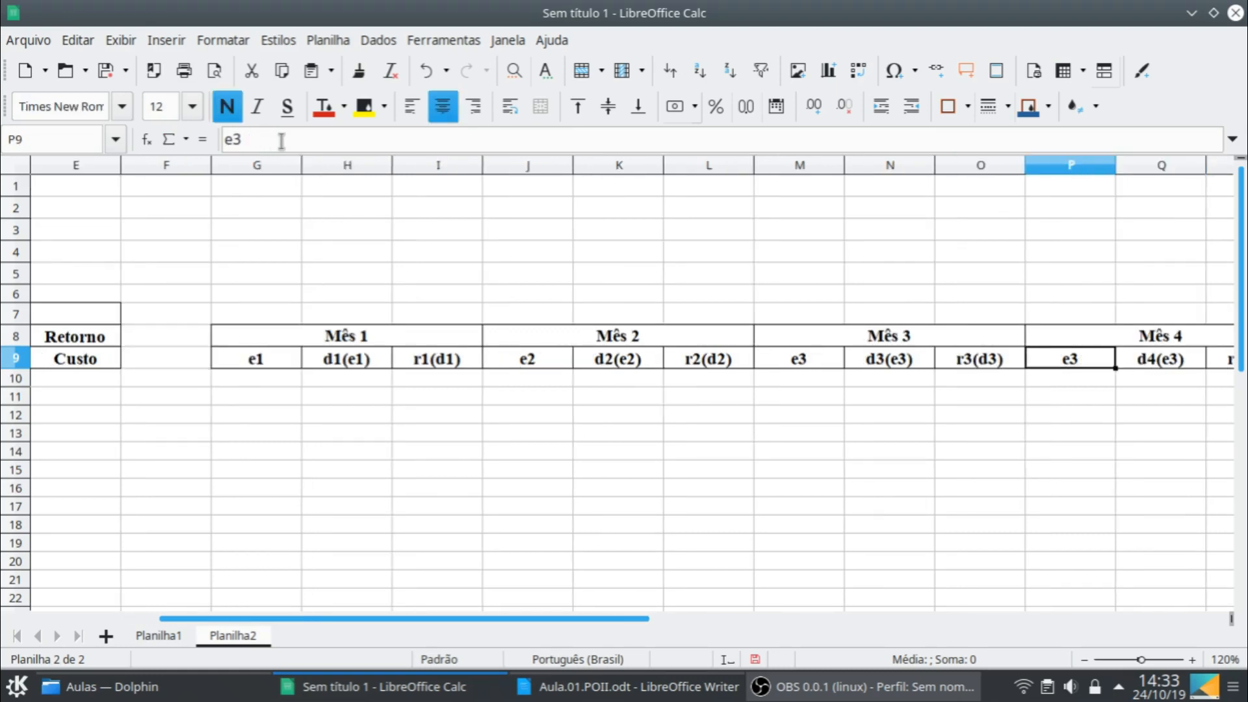
key("F2")
key("BackSpace")
type("4")
key("Tab")
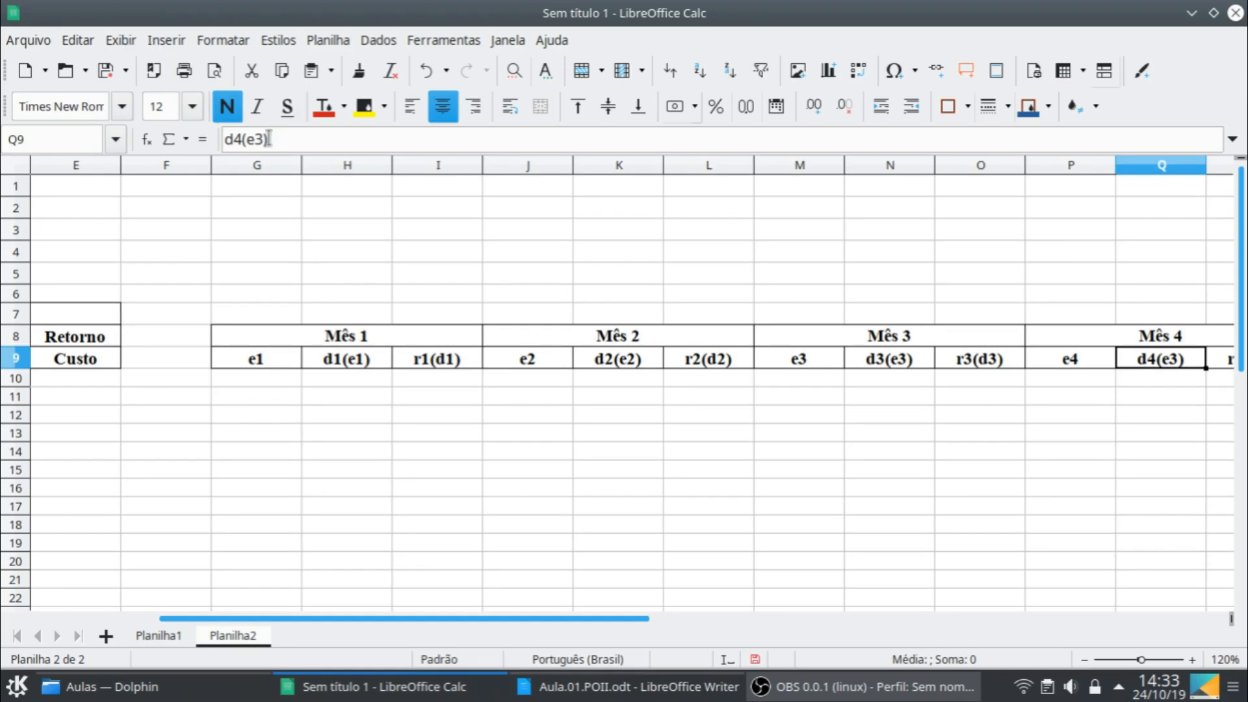
- Change the Mês 4 decision heading in Q9 to d4(e4)
left_click(255, 140)
key("Delete")
type("4")
key("Return")
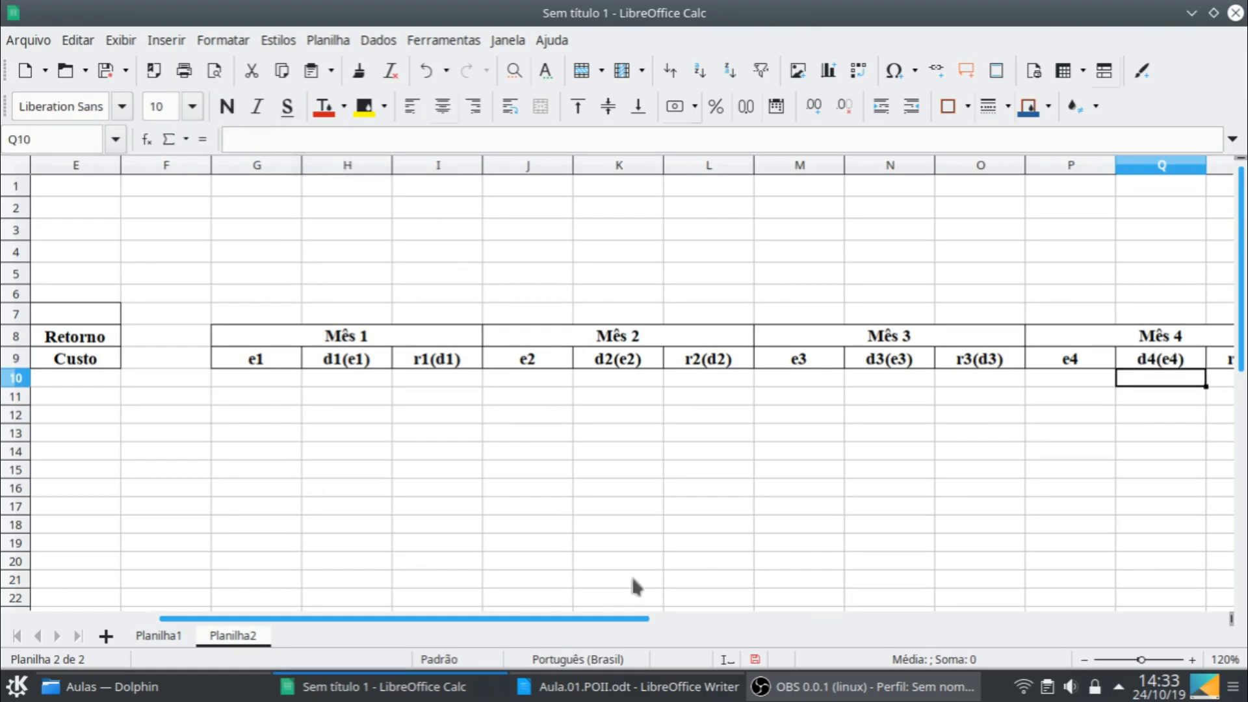
- Enter 1 as the first stage month in A10 of the Sistema table
left_click_drag(642, 610, 283, 563)
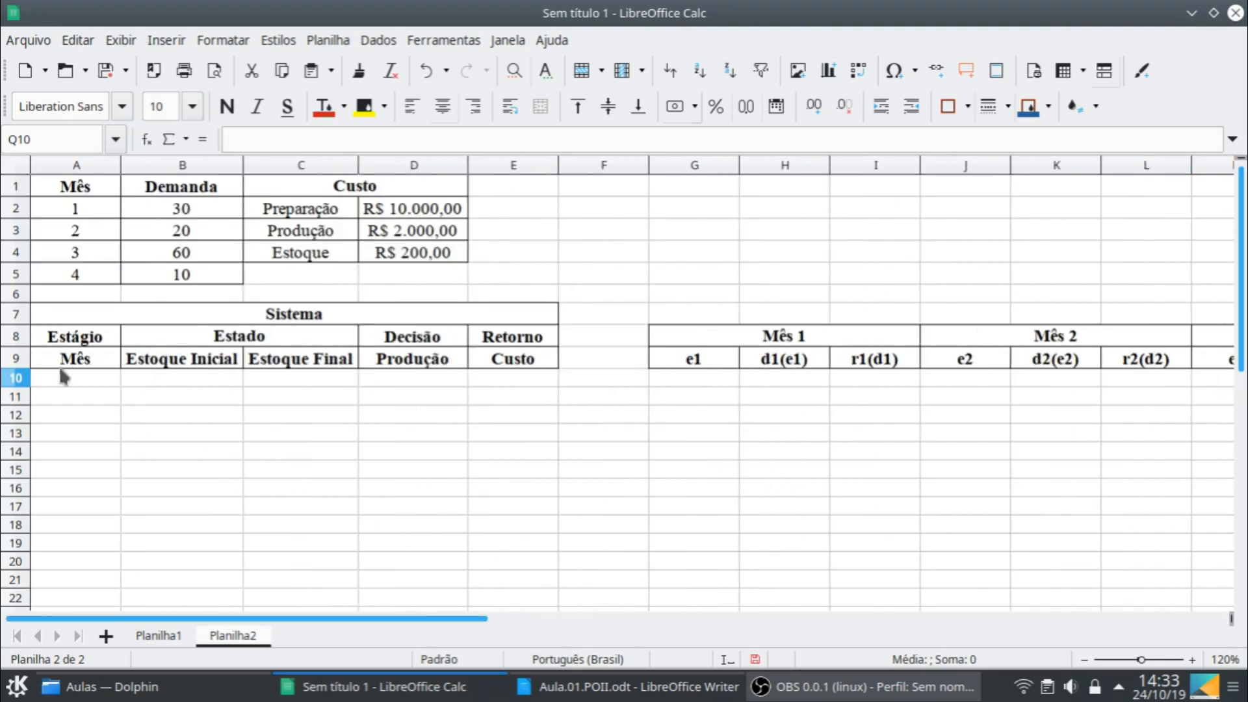
left_click(72, 377)
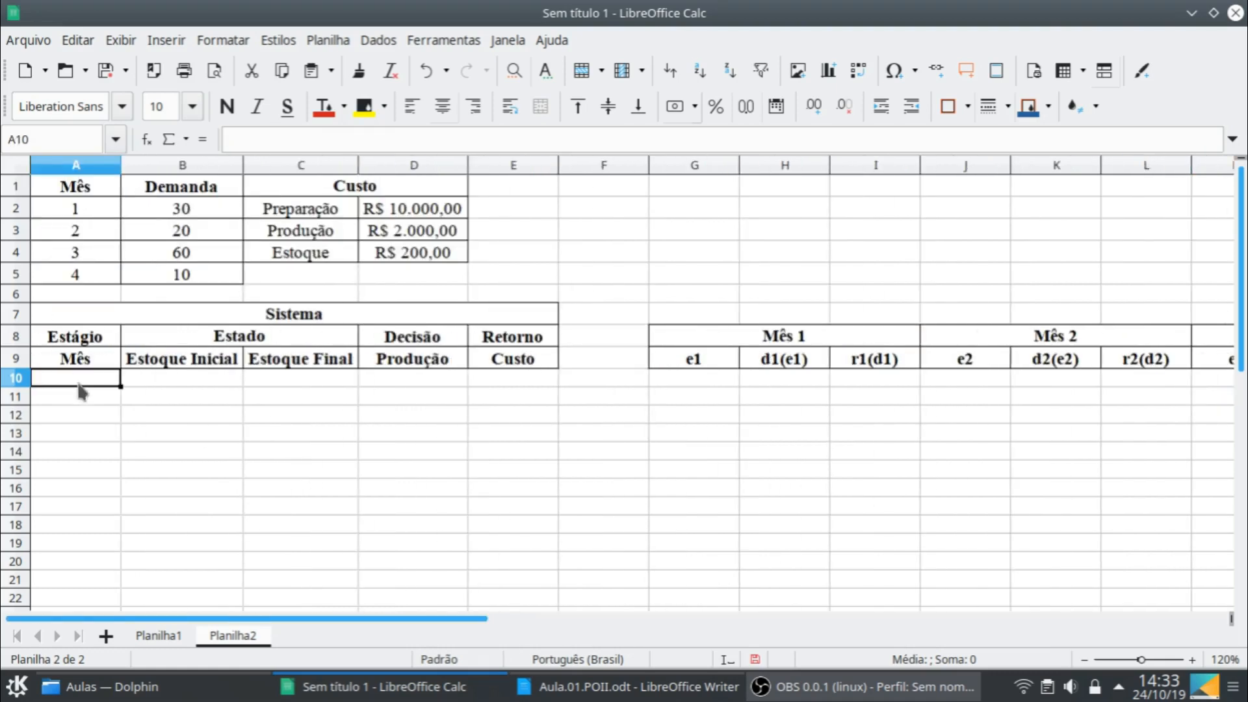
type("1")
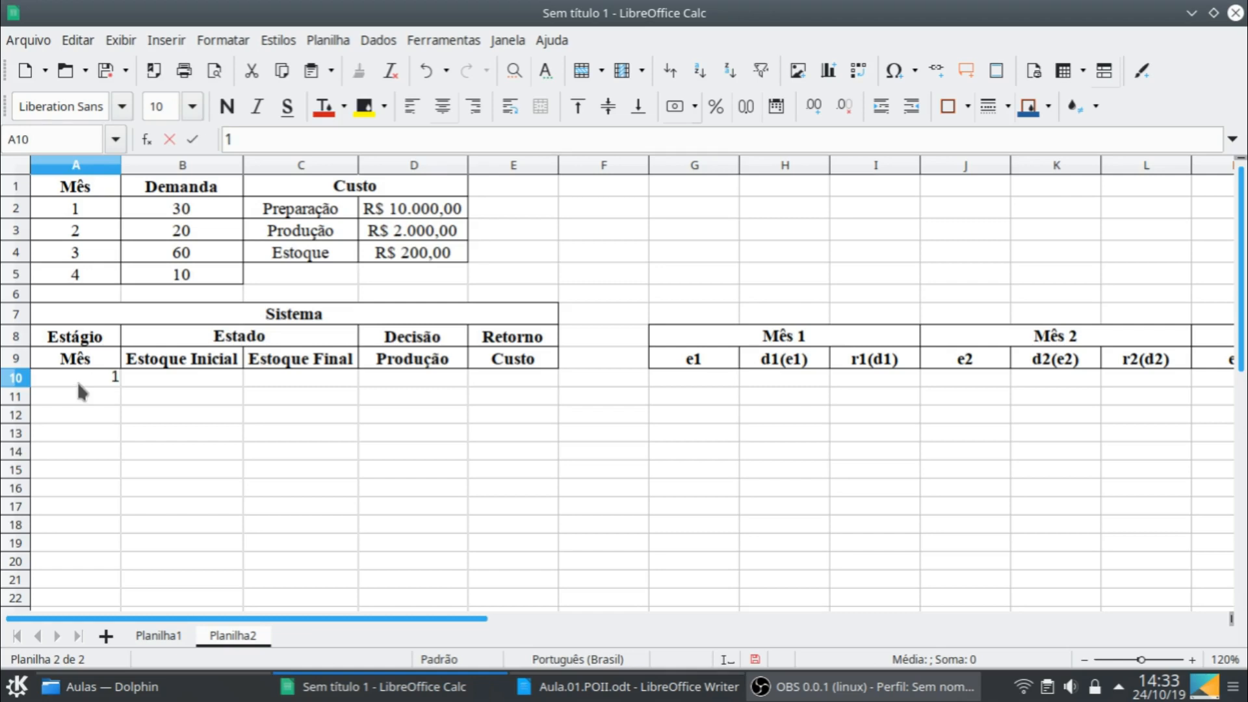
key("Return")
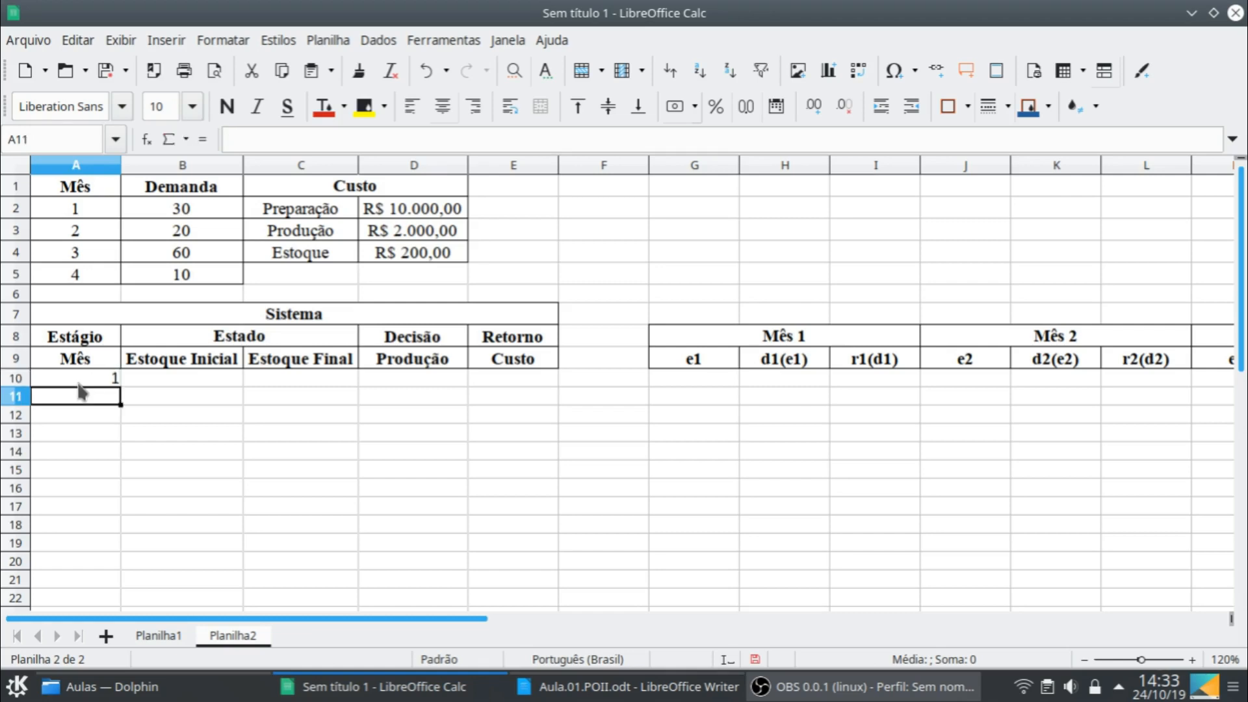
- Format all cells of Planilha2 as horizontally centred, 12 pt Times New Roman
key("ctrl+a")
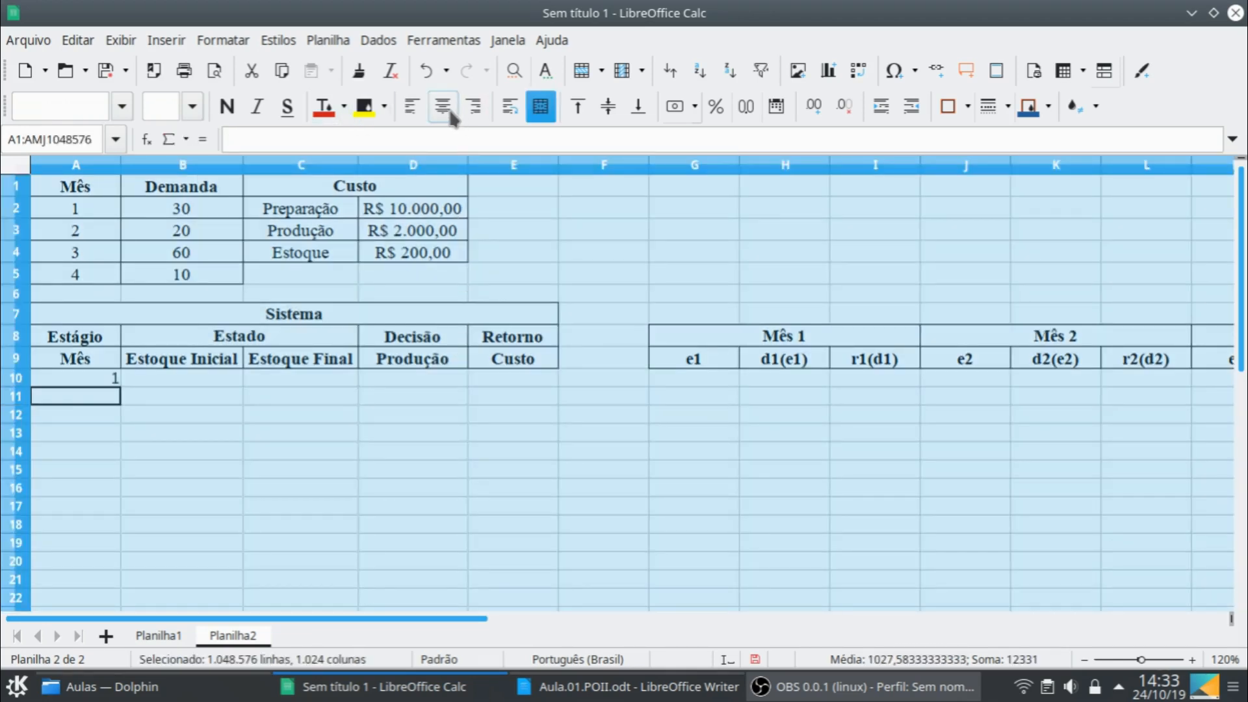
left_click(443, 106)
left_click(193, 106)
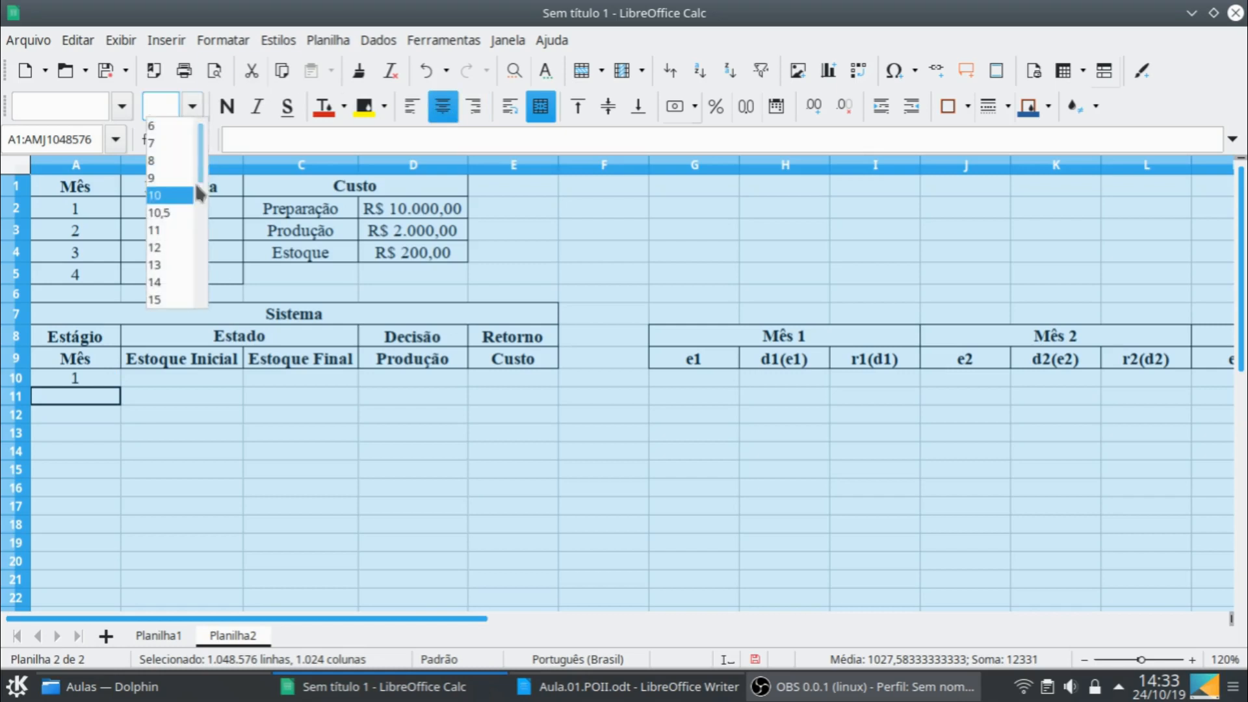
left_click(170, 247)
left_click(121, 107)
left_click(98, 126)
- Fill the month 1 row with initial stock 0 in B10, final stock 0 in C10 and production 30 in D10
left_click(185, 385)
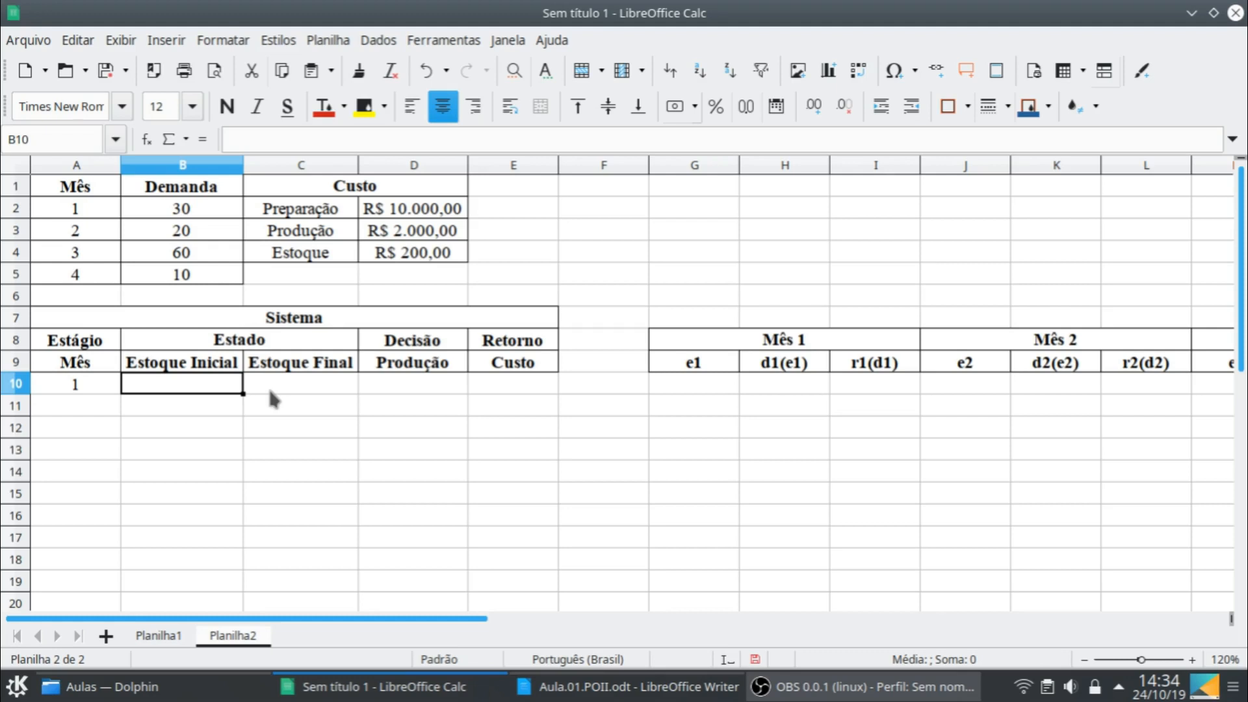
type("0")
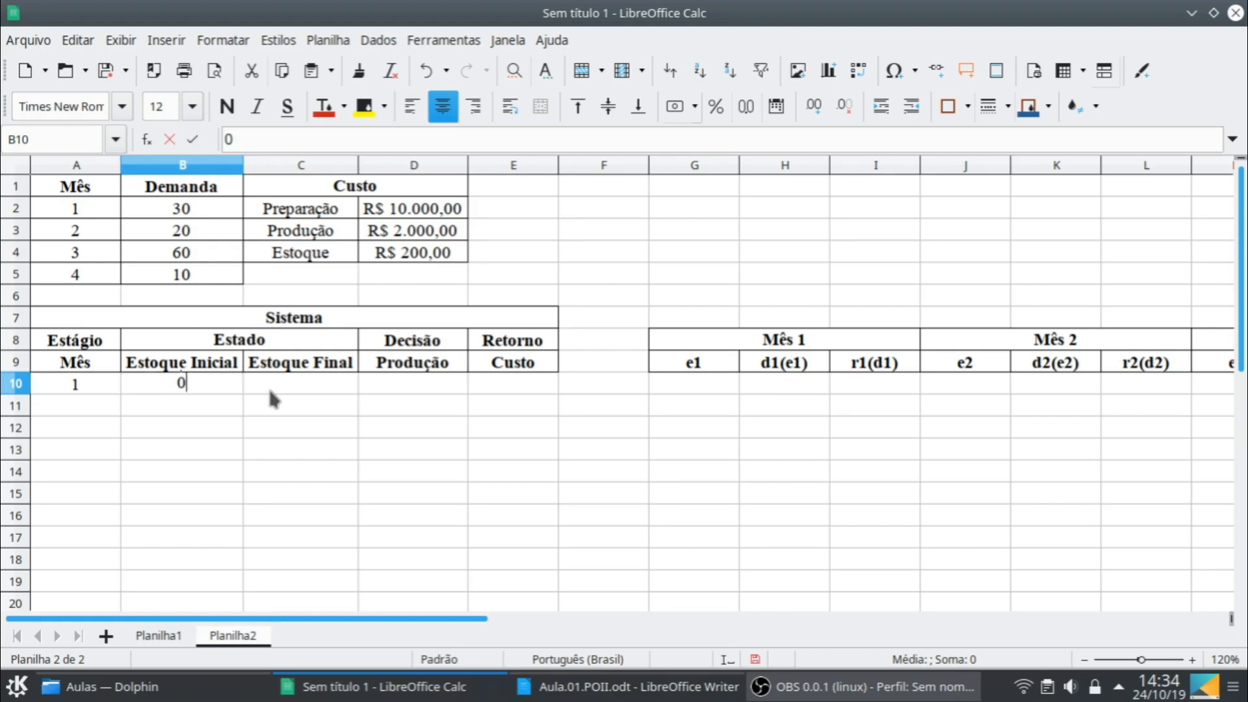
key("Tab")
type("0")
key("Tab")
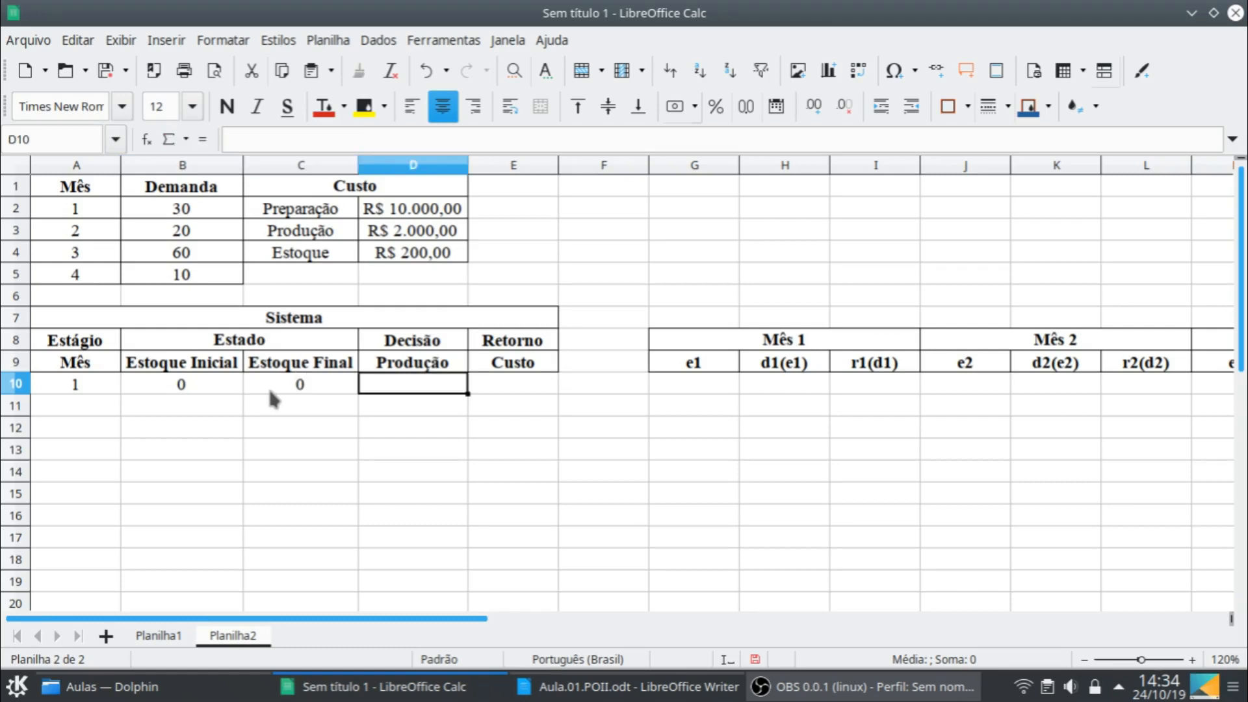
type("30")
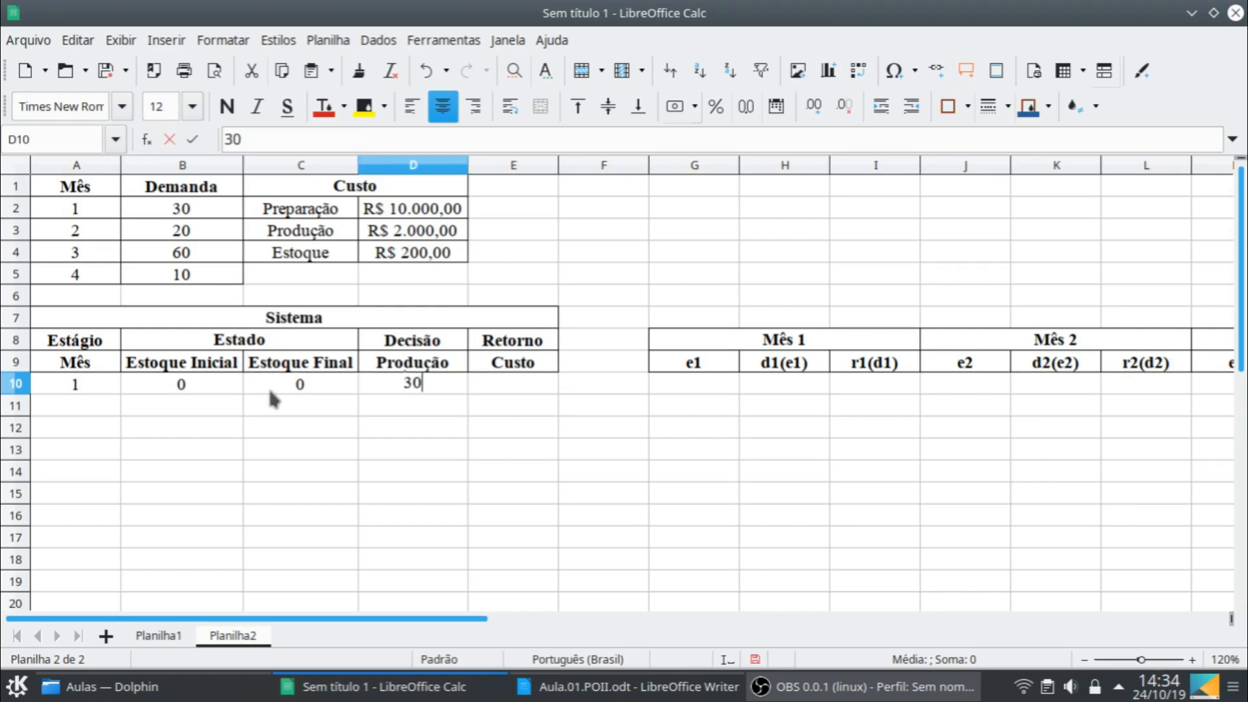
key("Tab")
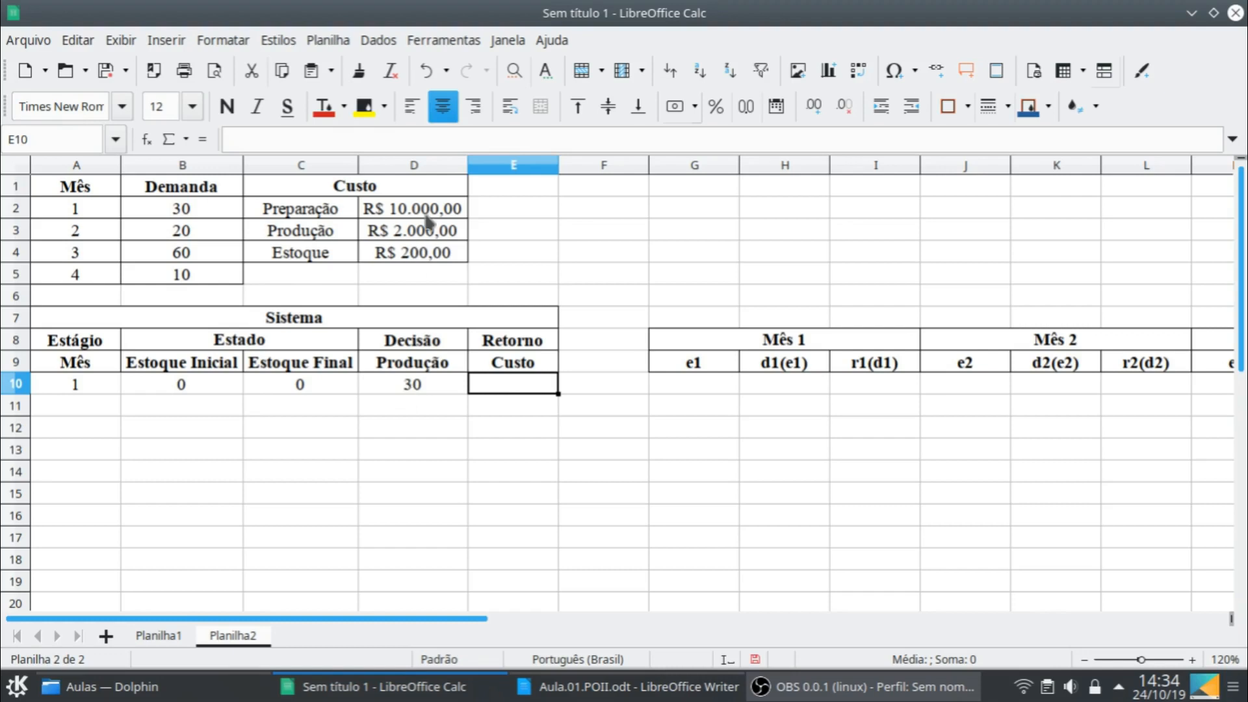
- Calculate the cost in E10 with the formula =10000+2000*30
type("=1")
type("00+")
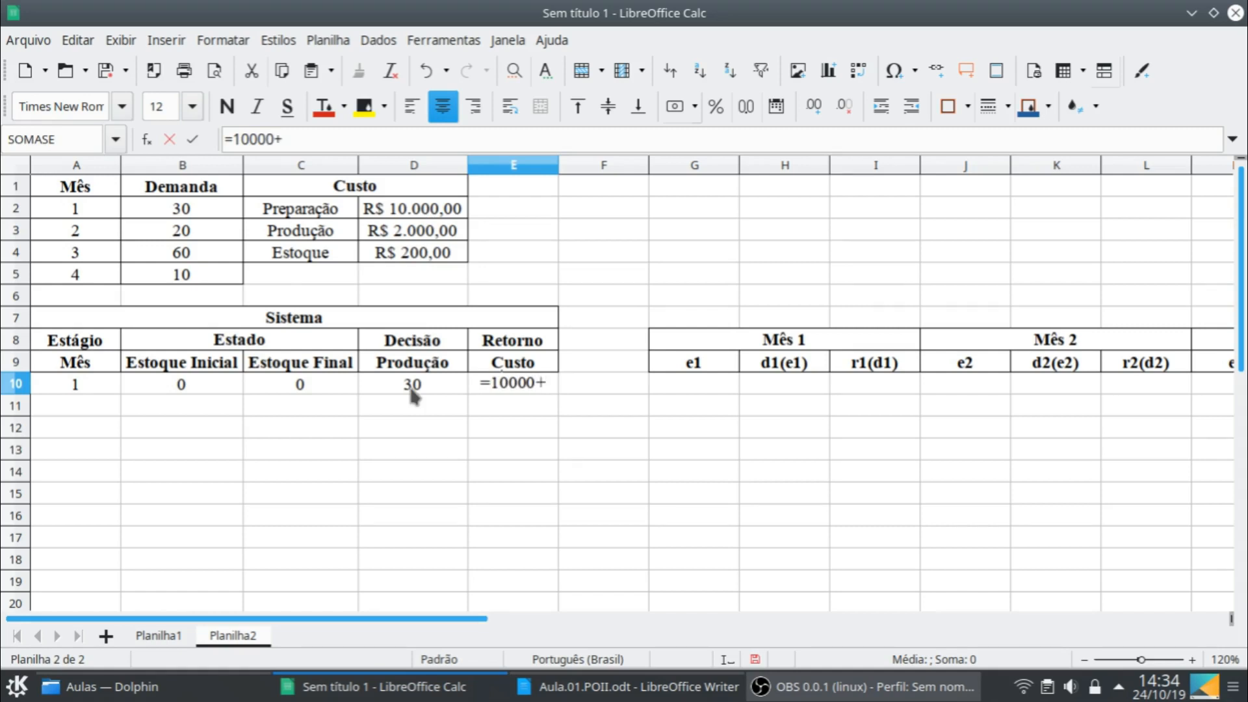
type("2000*30")
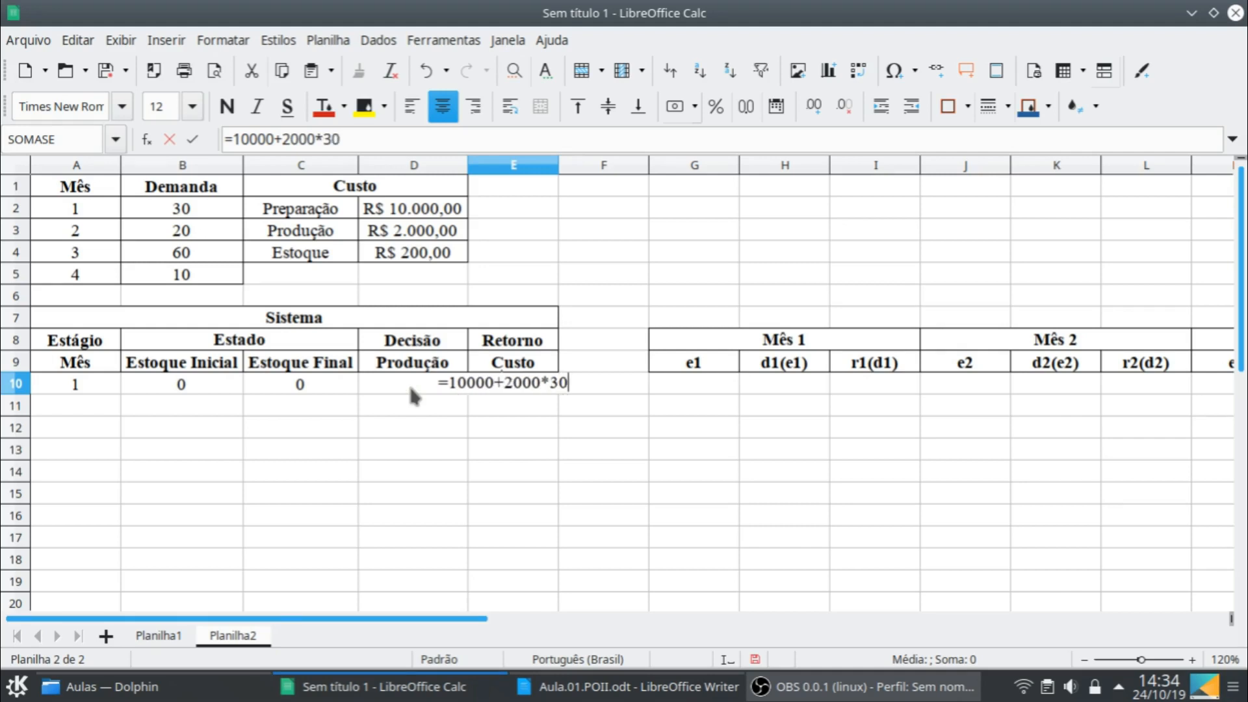
key("Return")
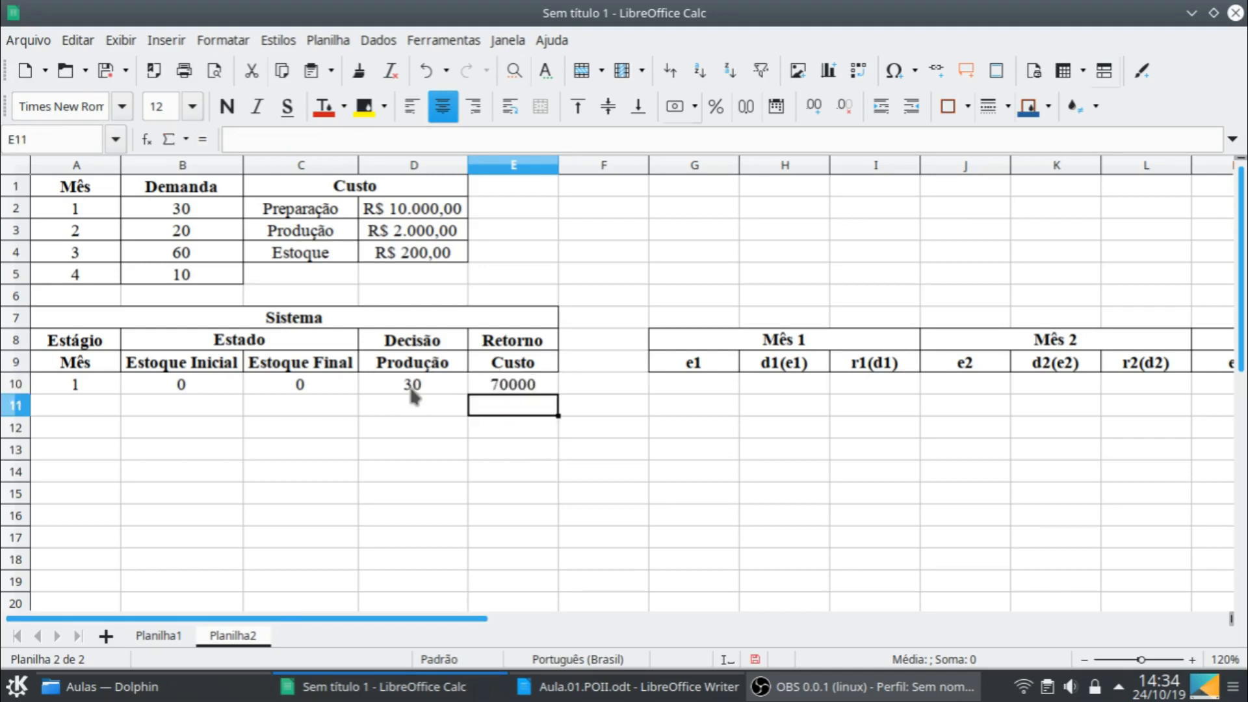
- Fill row 11 with initial stock 0 in B11, final stock 10 in C11 and production 40 in D11
left_click(182, 384)
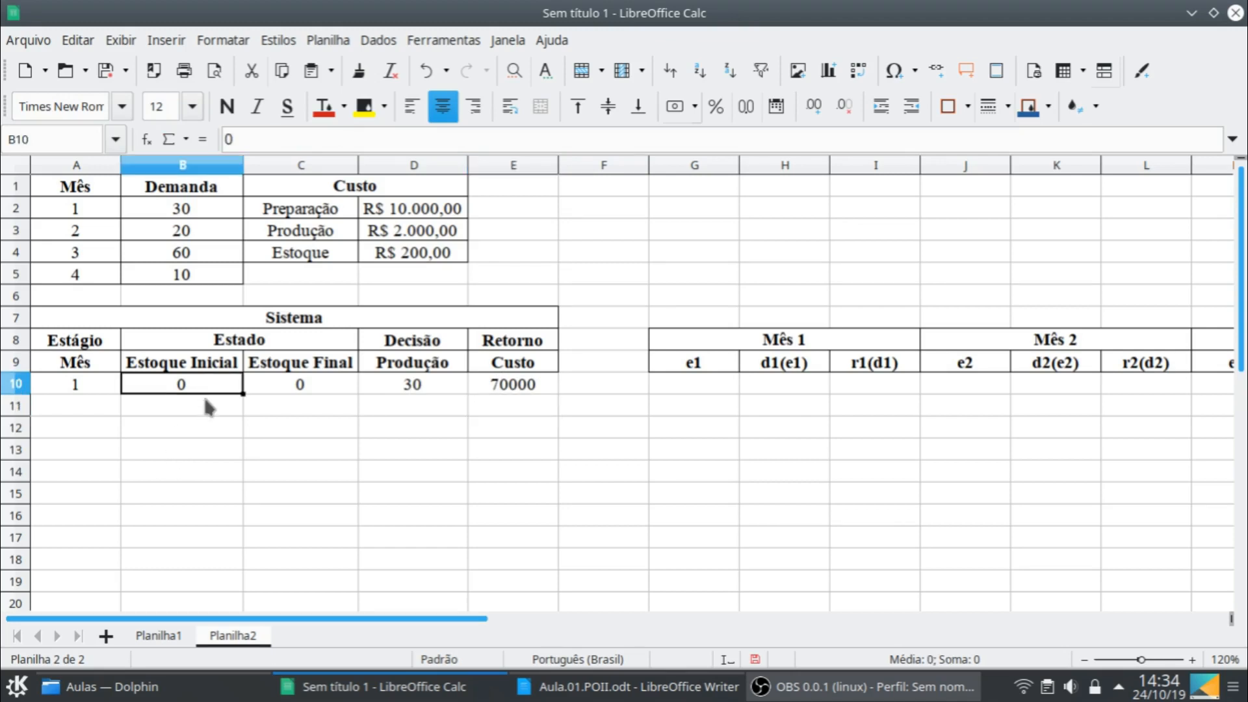
left_click(208, 406)
type("0")
key("Tab")
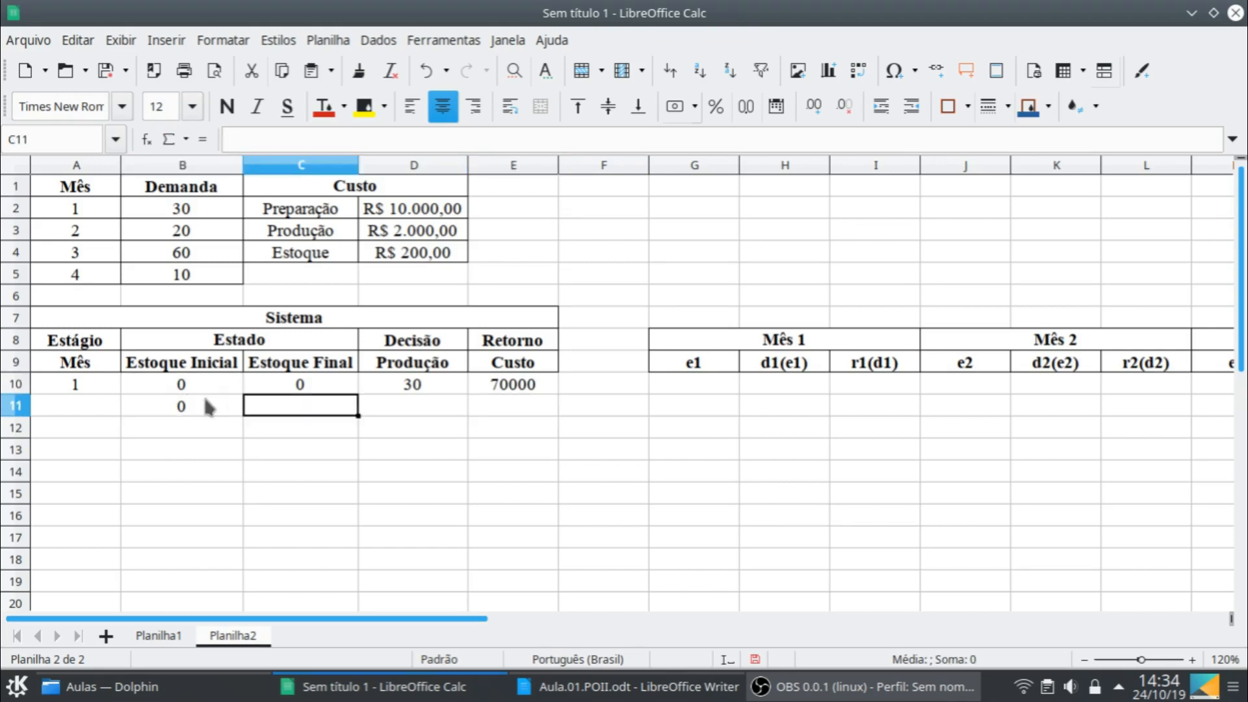
type("10")
key("Tab")
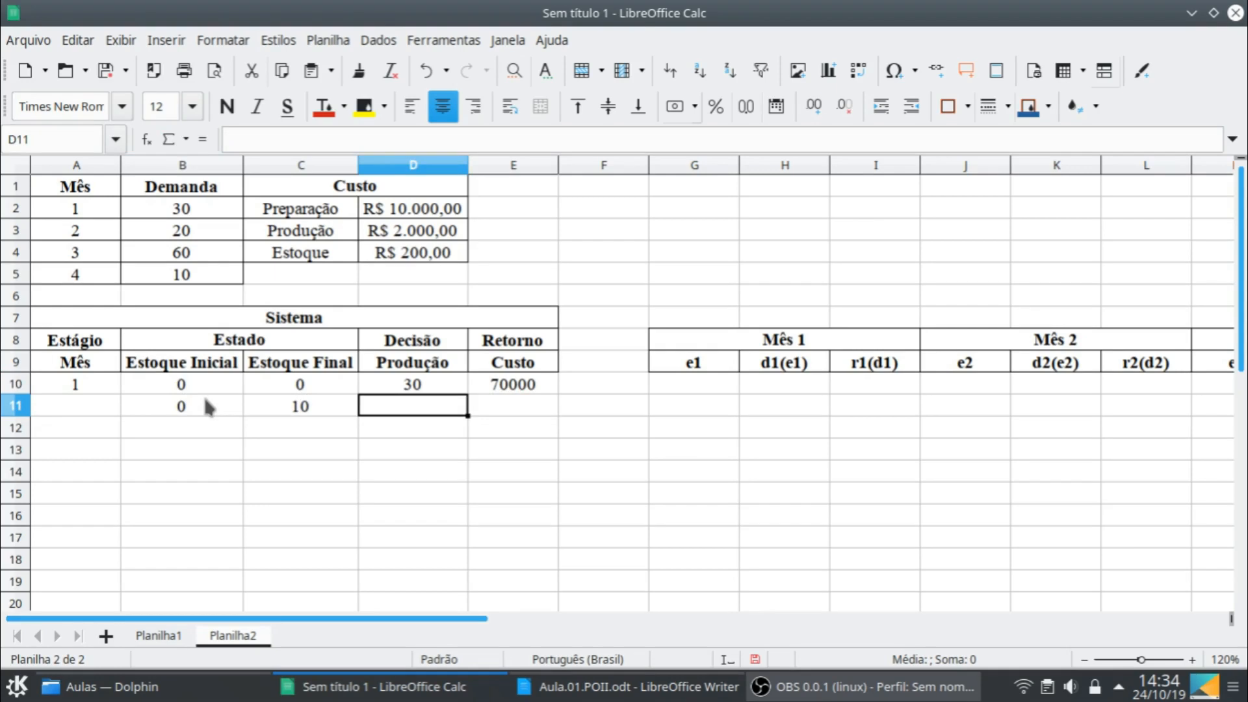
type("40")
key("Tab")
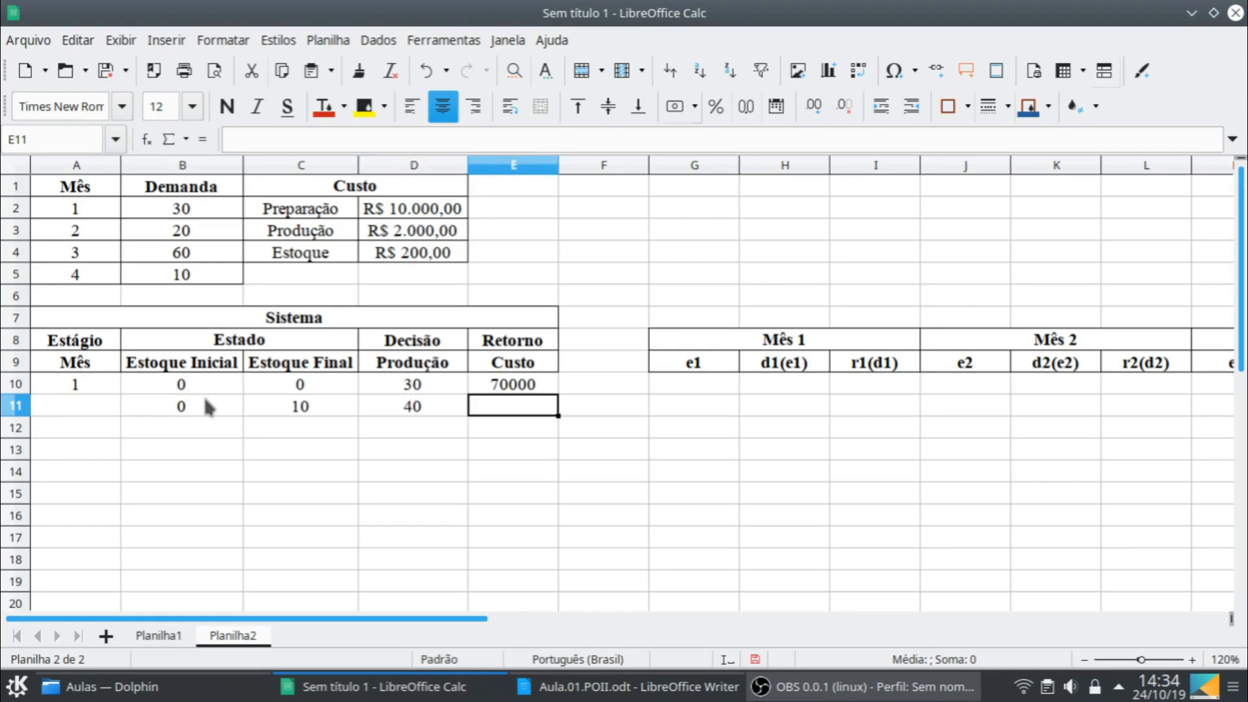
- Calculate the cost in E11 with the formula =10000+2000*40+200*10
type("=10")
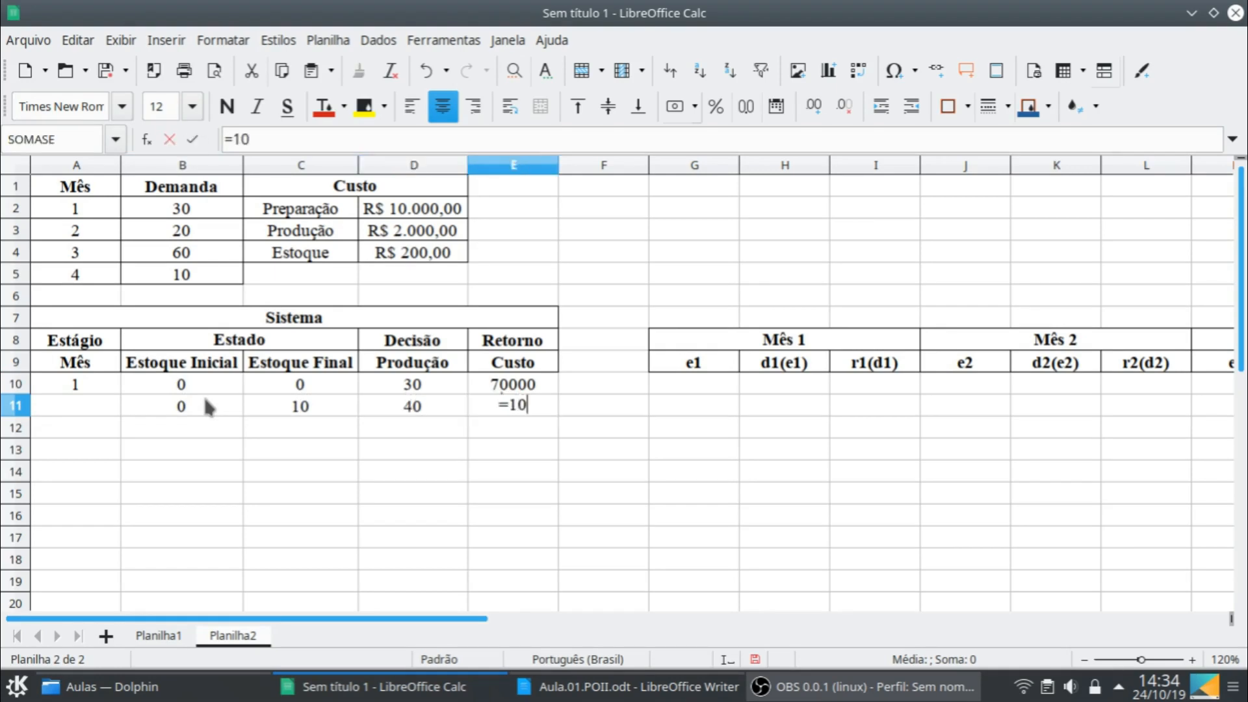
type("000")
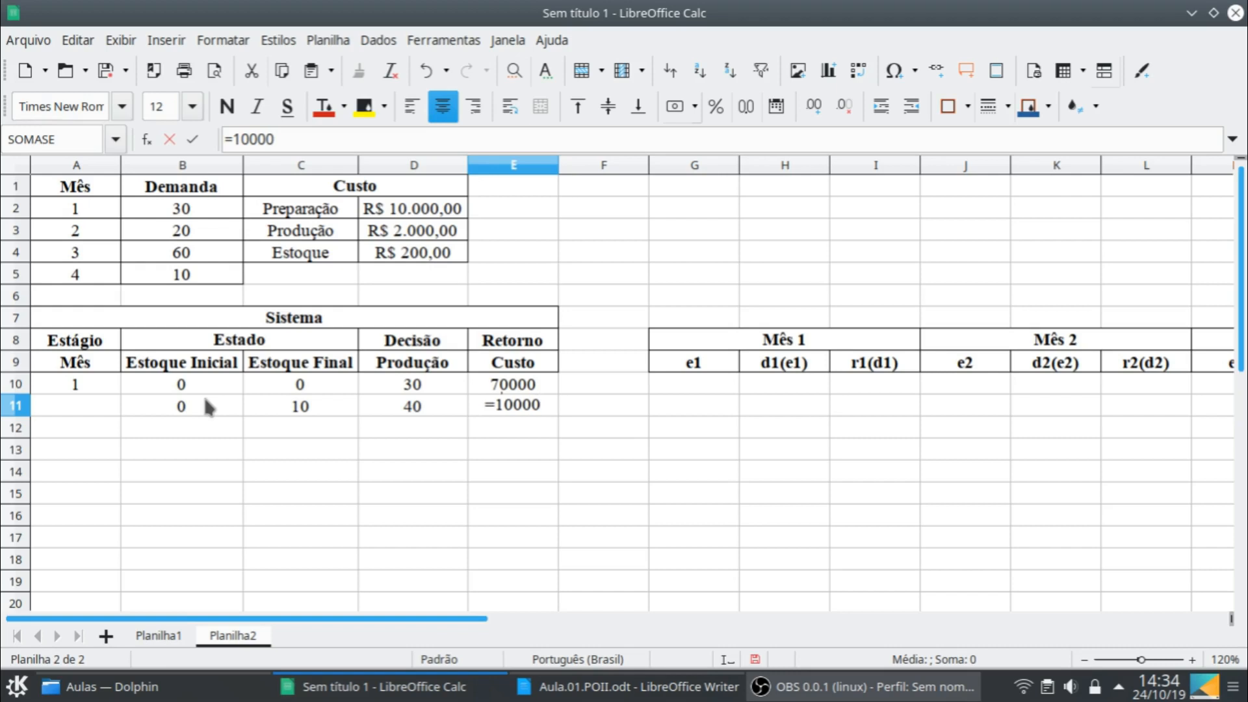
type("+20")
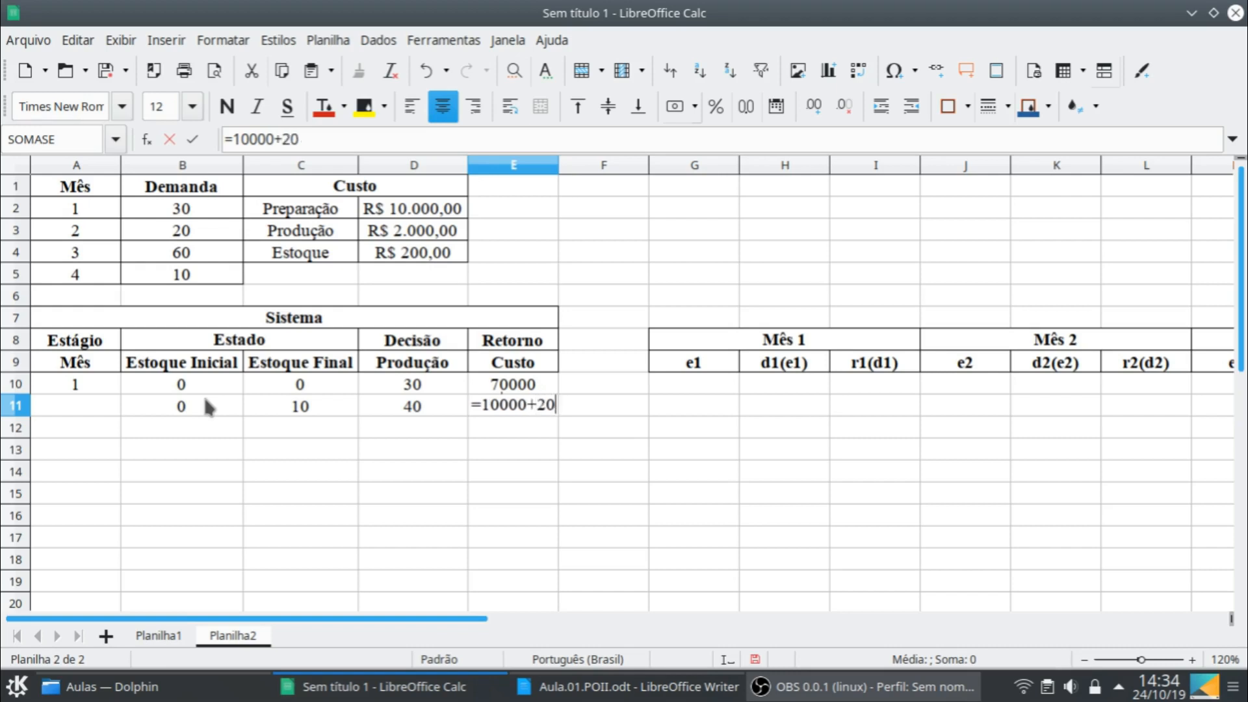
type("00*40")
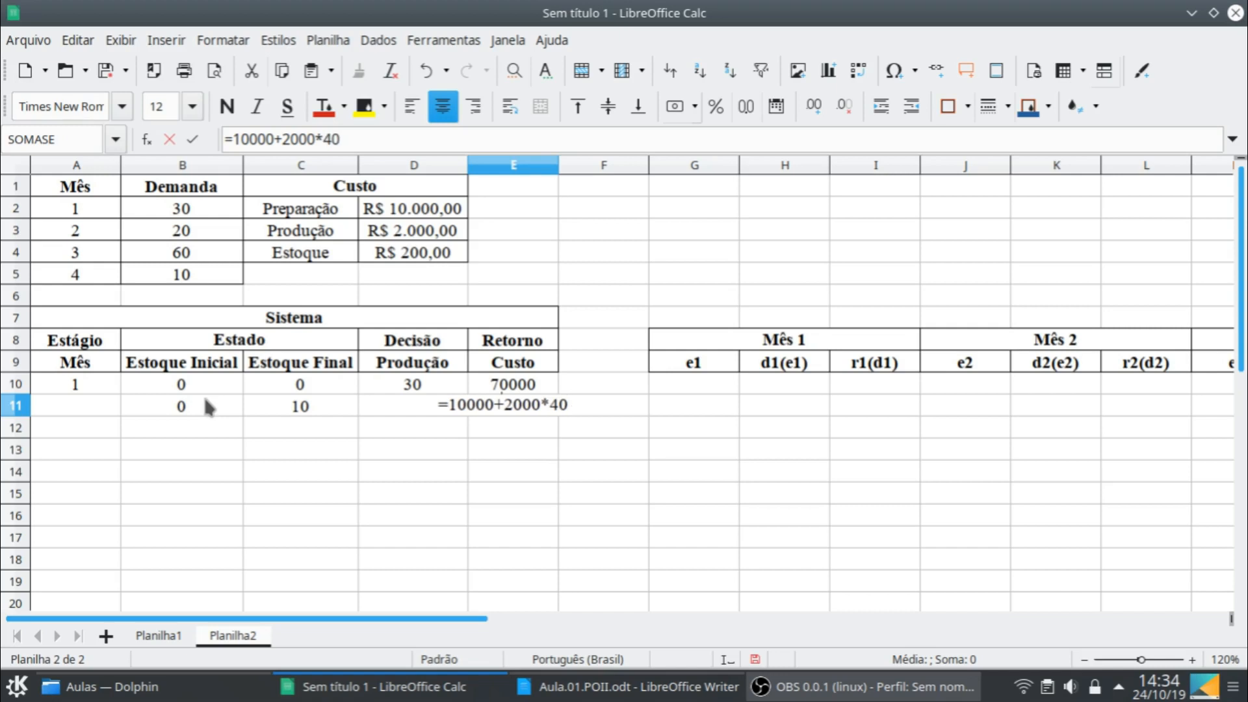
type("+200")
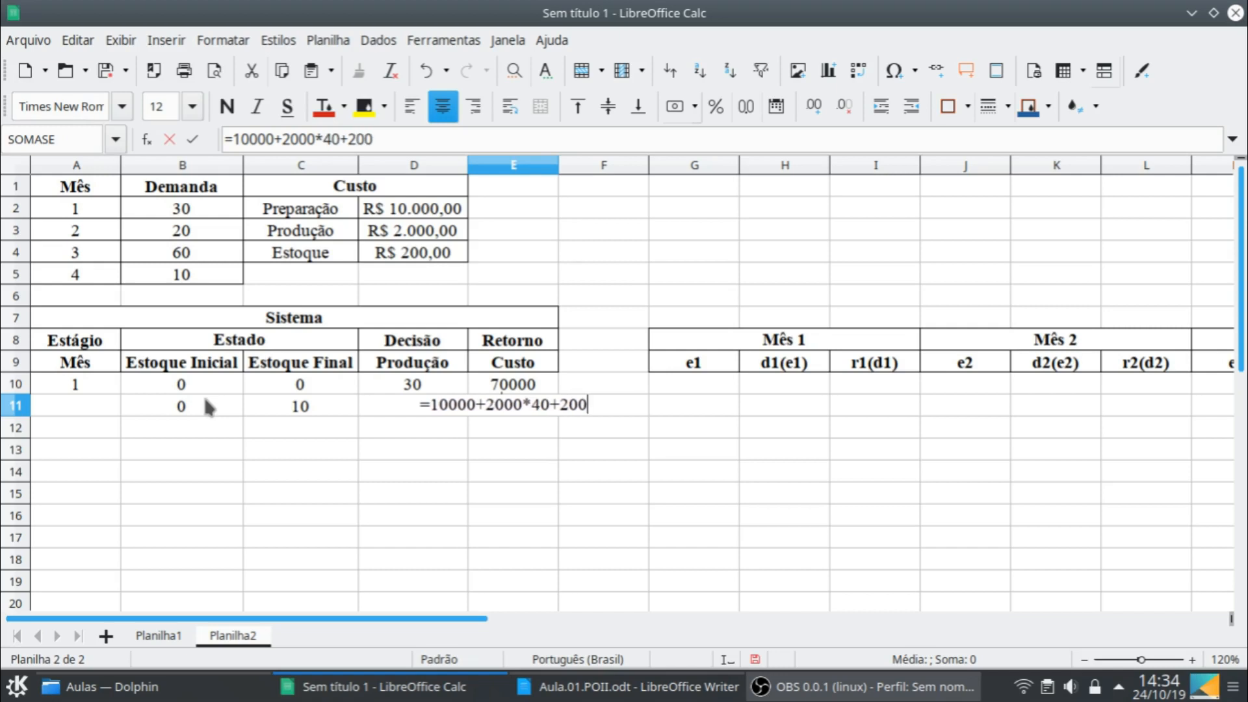
type("*10")
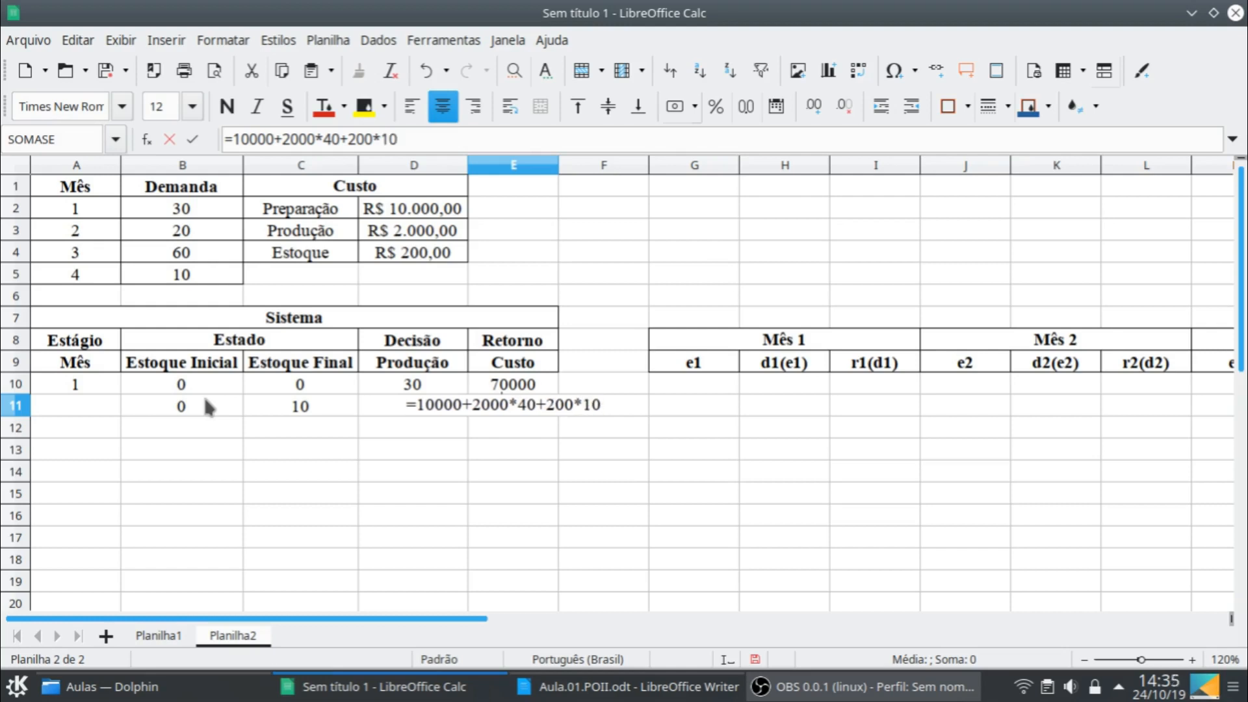
key("Return")
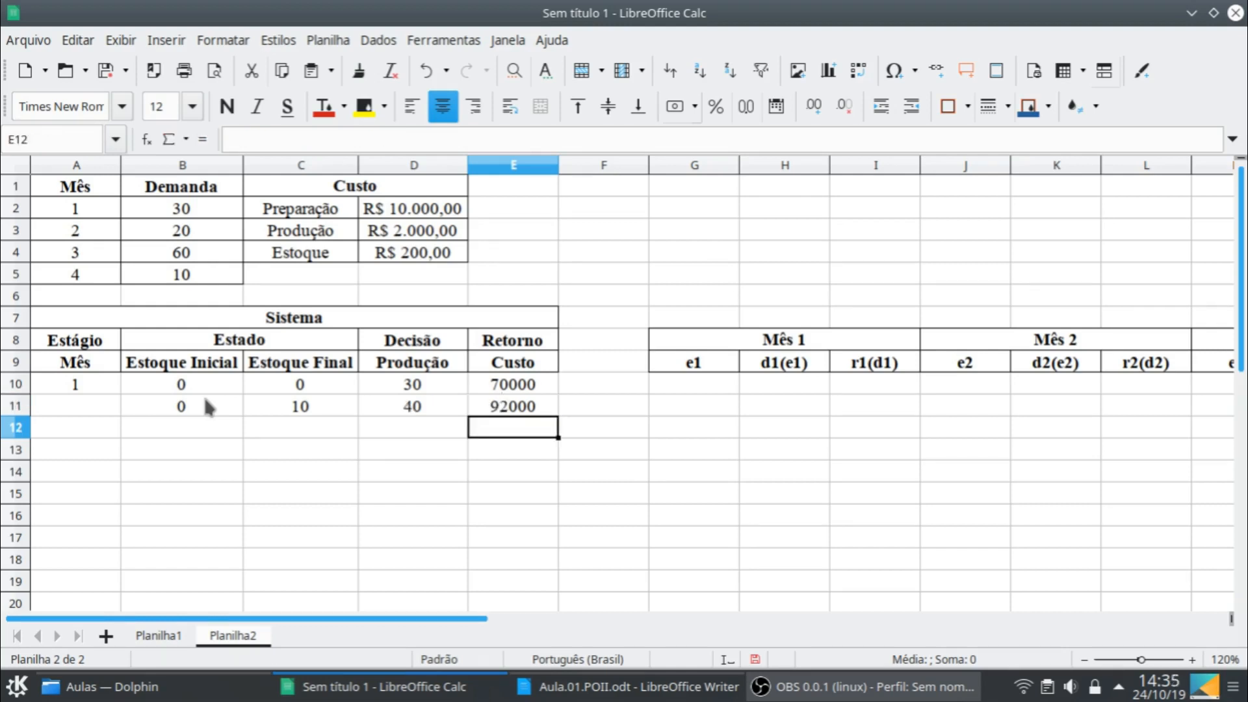
- Format the costs in E10:E11 as currency and fit column E's width to its contents
left_click(520, 390)
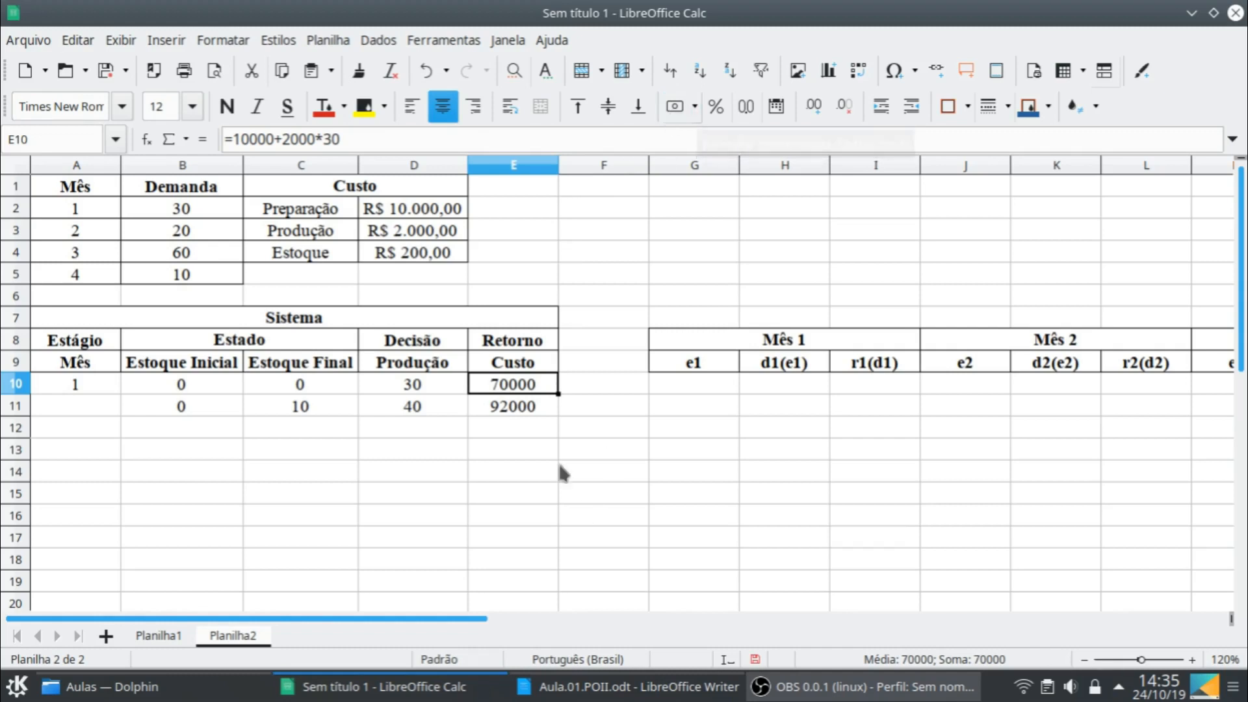
left_click(532, 410, "shift")
left_click(675, 106)
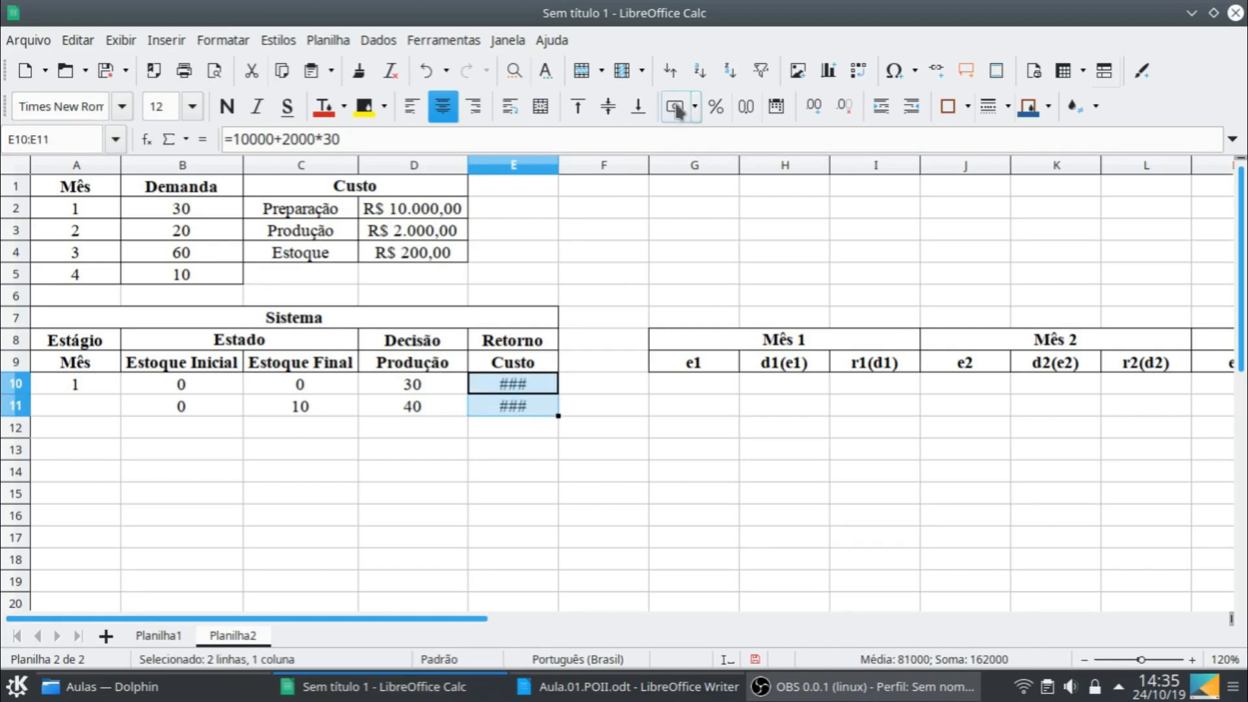
double_click(557, 162)
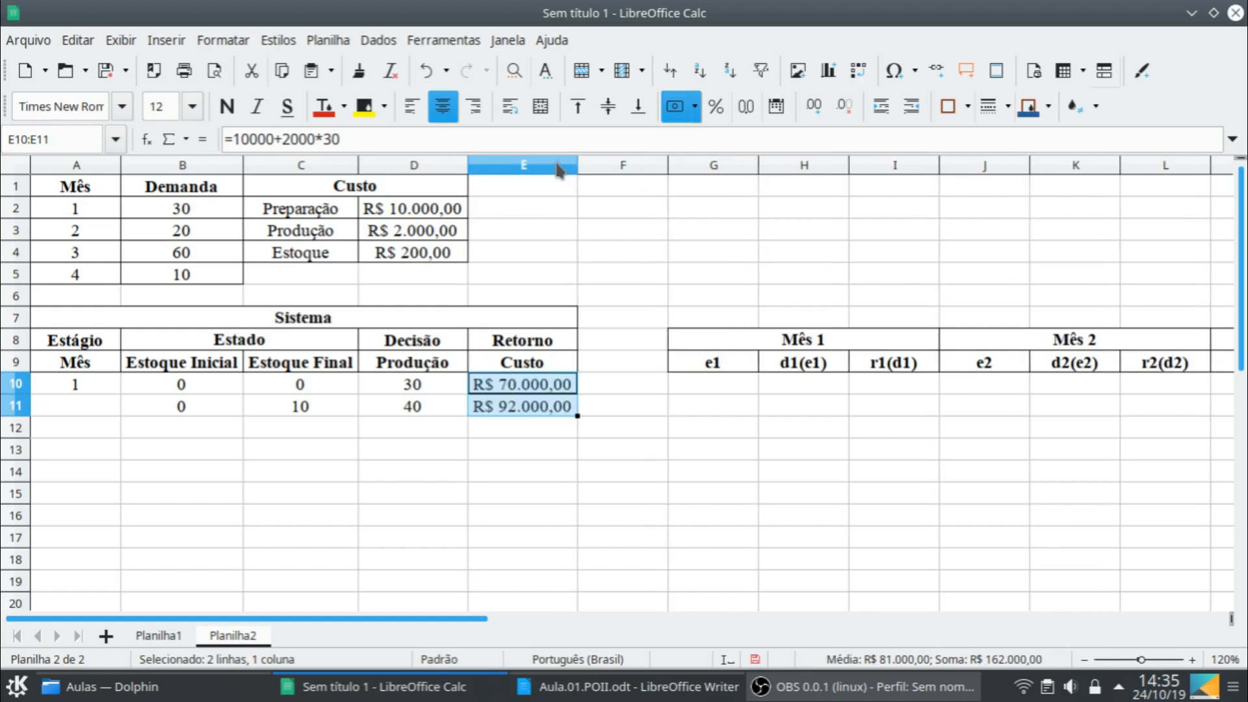
- Clear the cost formulas from E10:E11
left_click(573, 389)
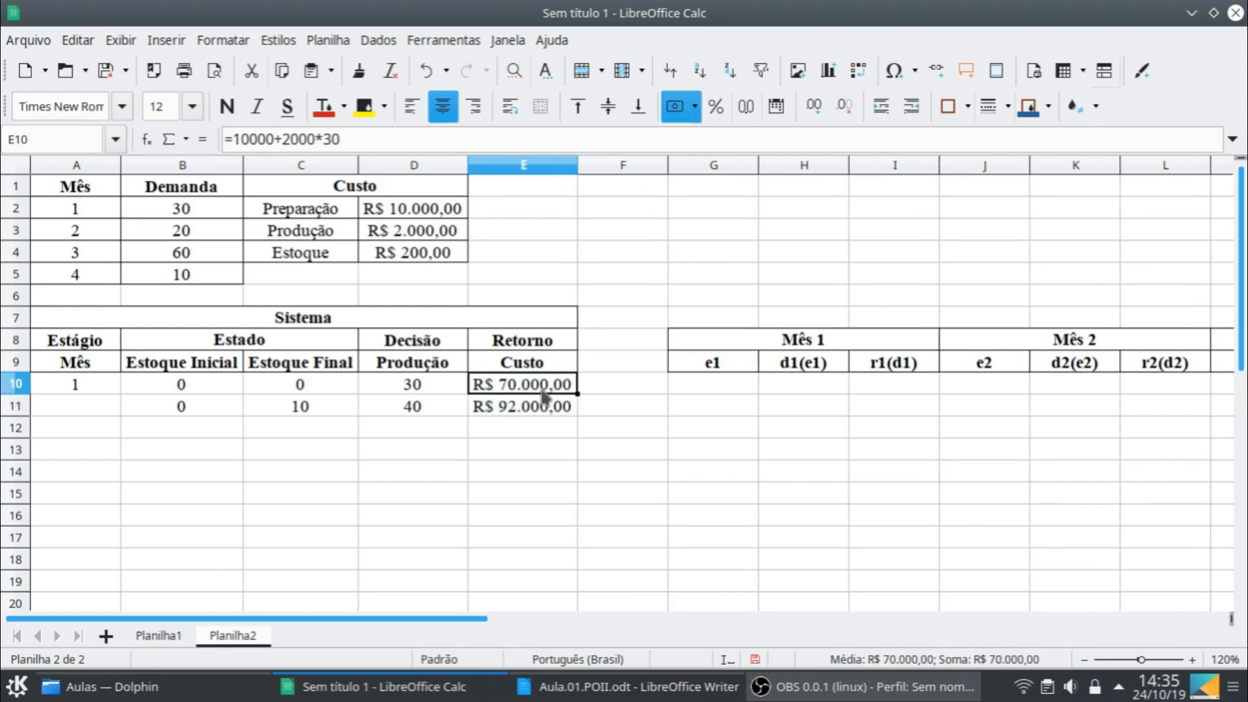
left_click(537, 409, "shift")
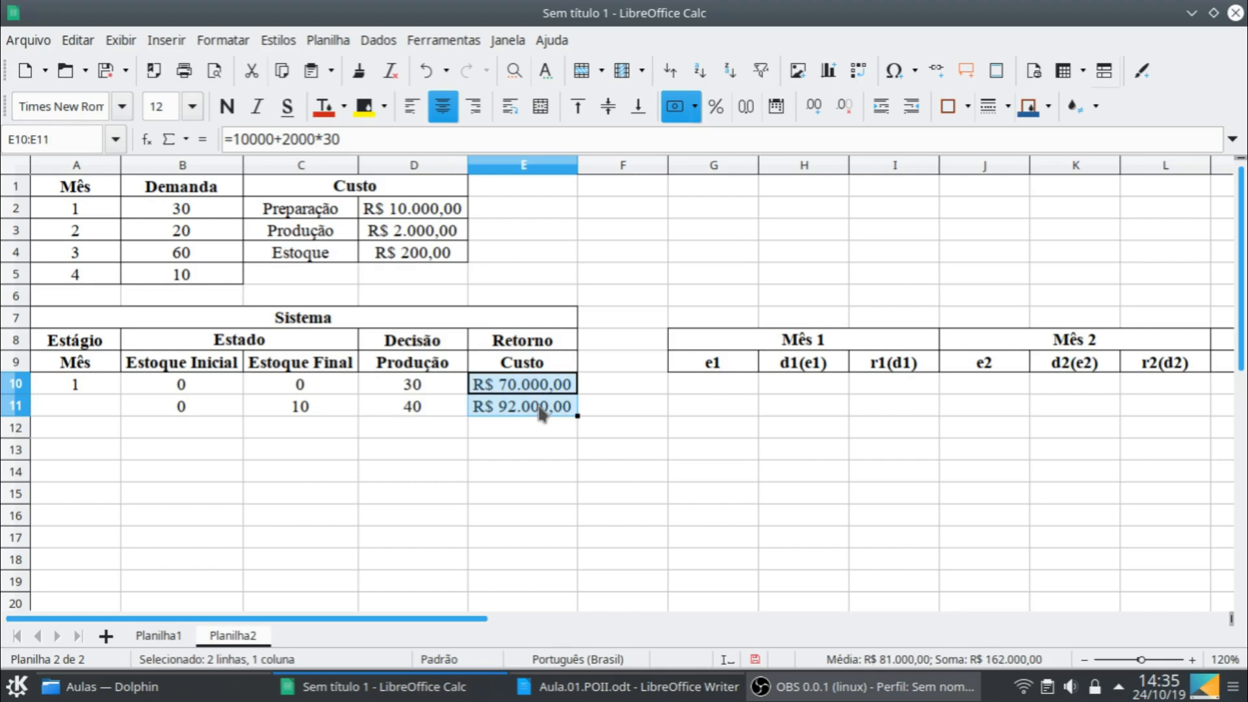
key("Delete")
left_click(282, 388)
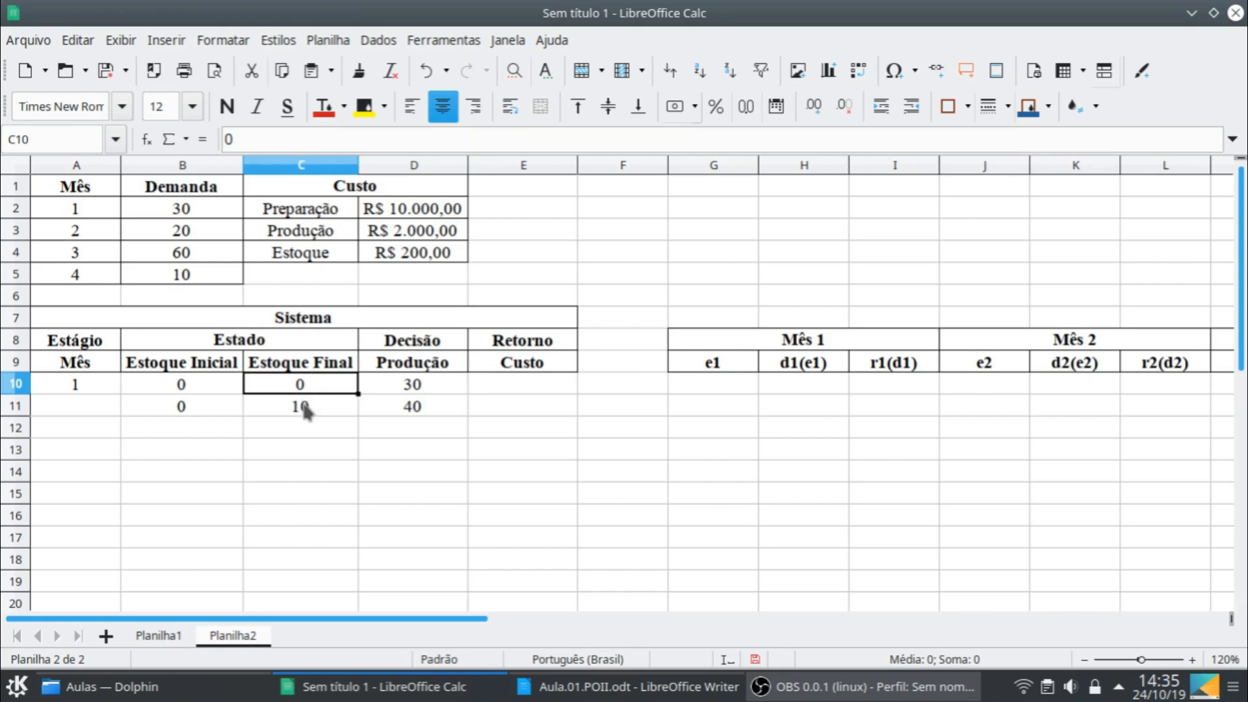
left_click(214, 390)
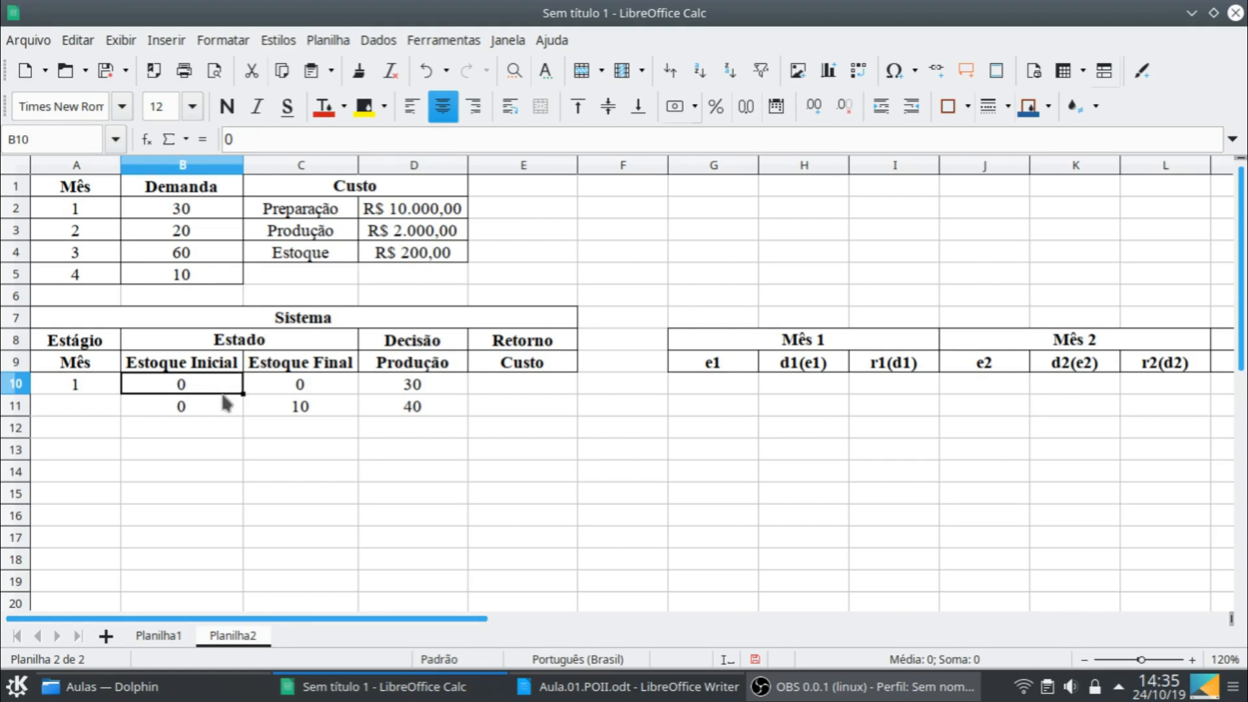
- Calculate the initial stock in B10 with the formula =C10-D10+$B$2, keeping the demand reference absolute
type("=")
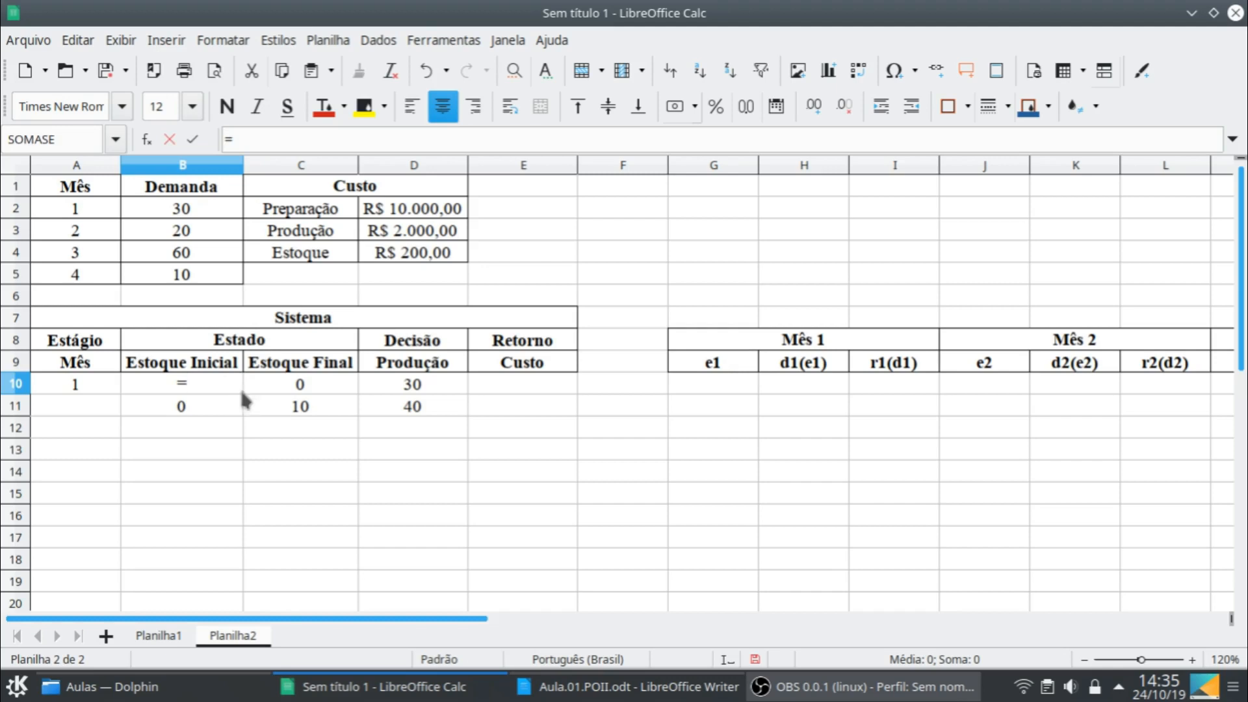
left_click(294, 388)
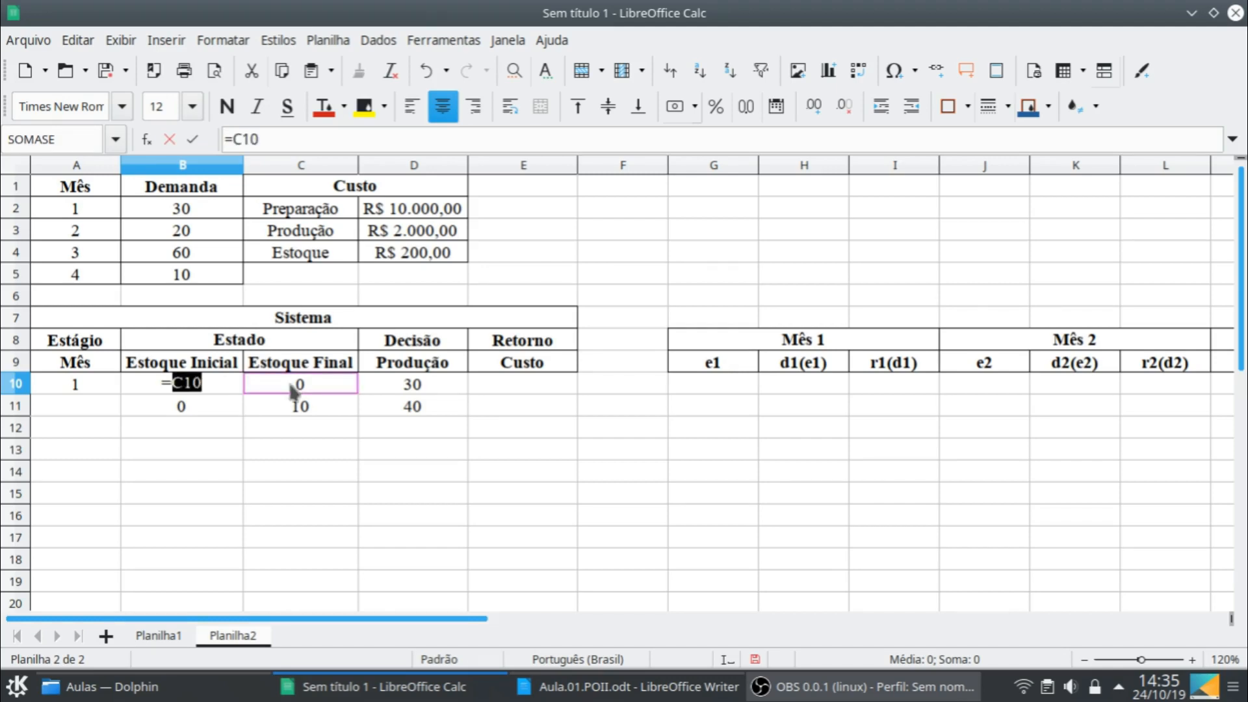
type("-")
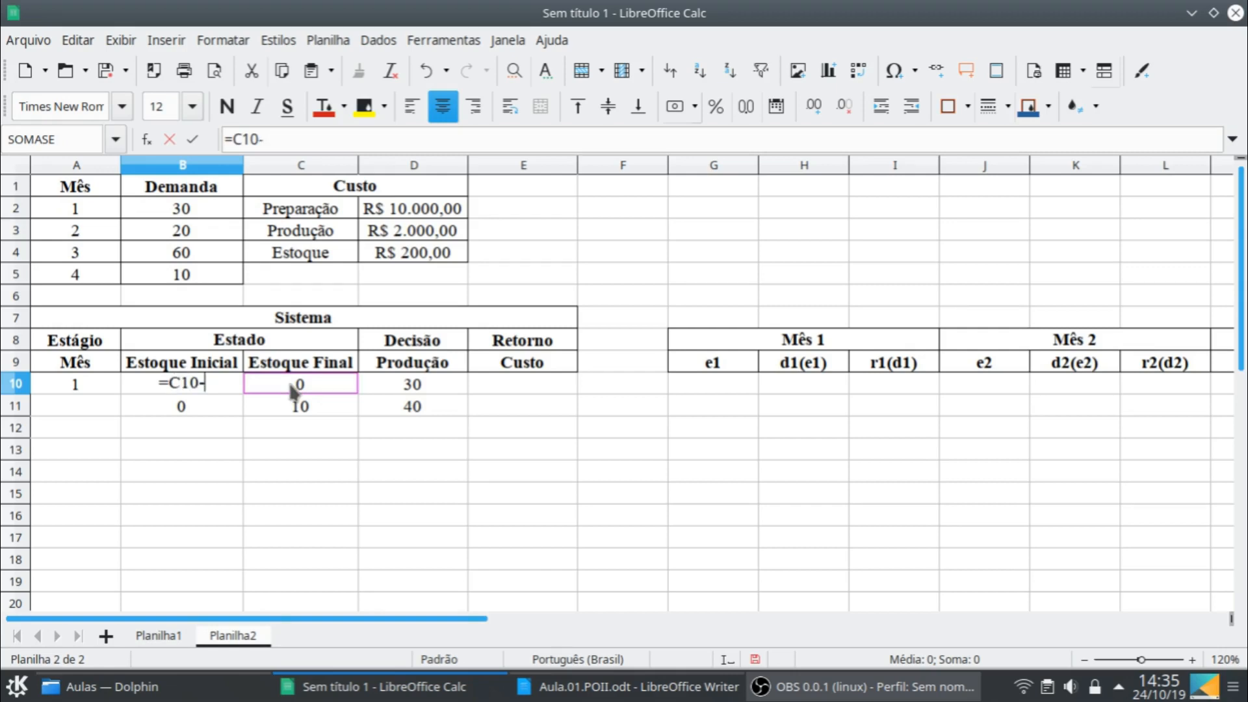
left_click(392, 393)
type("+")
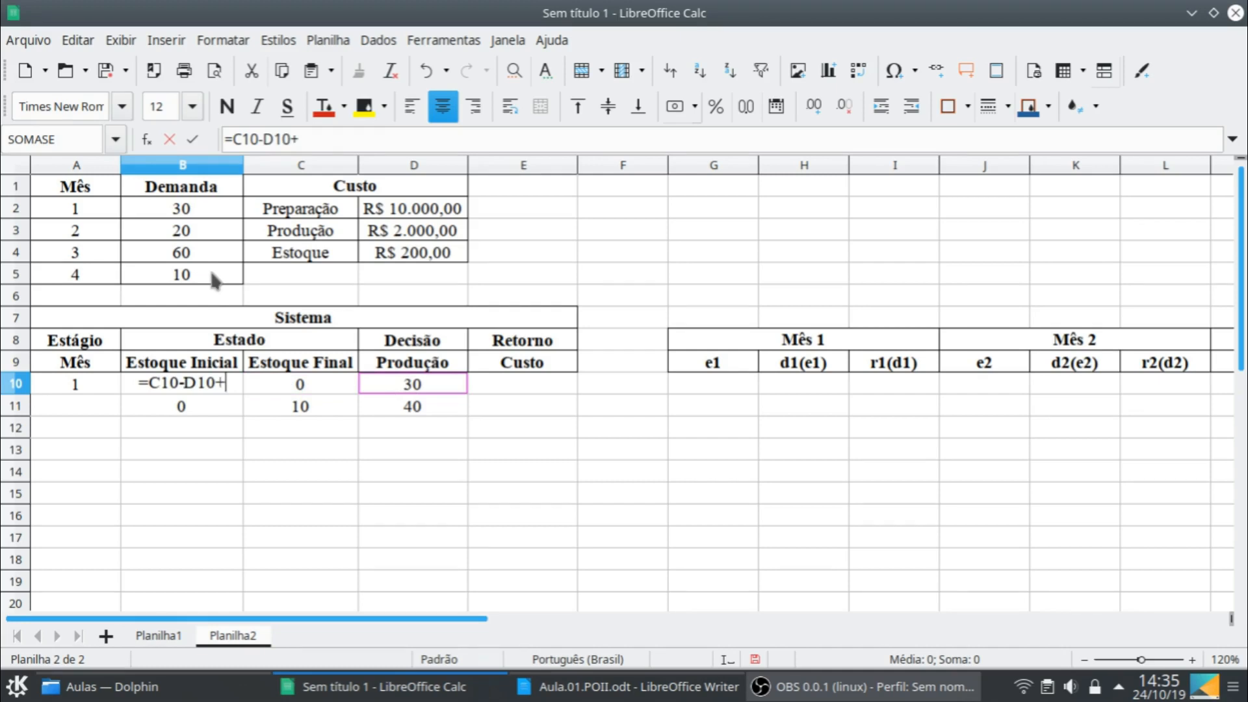
left_click(199, 210)
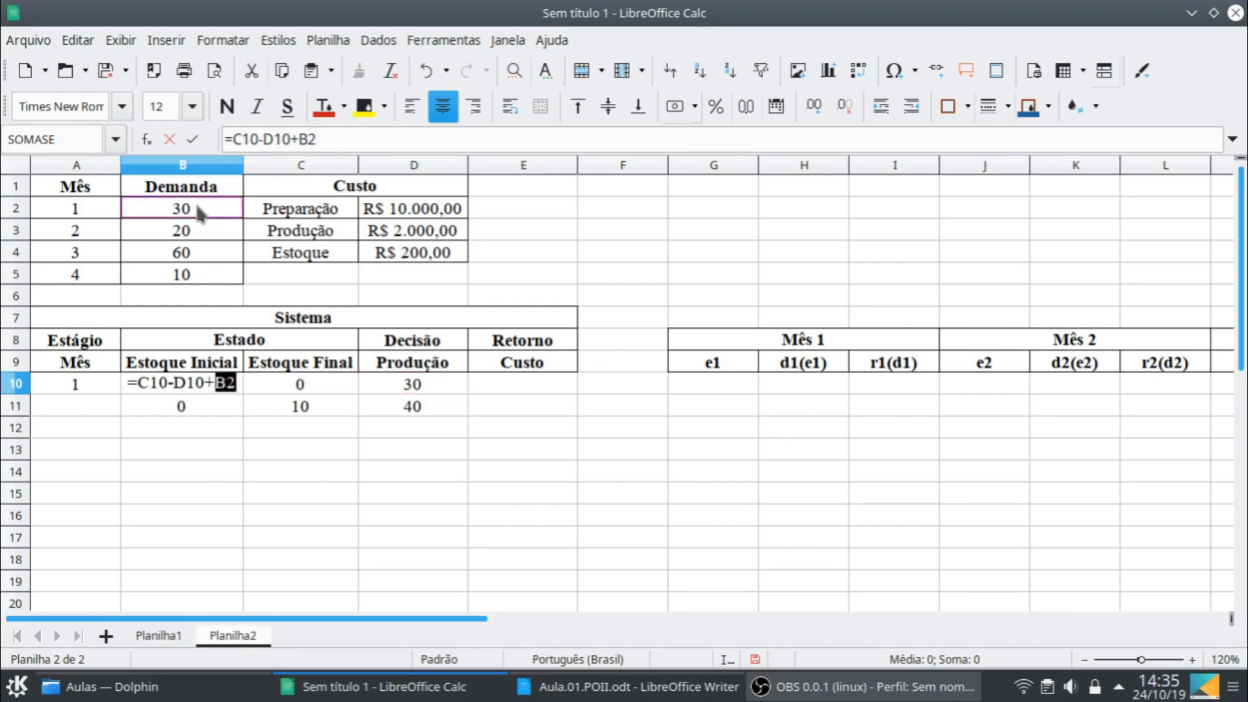
key("F4")
key("Return")
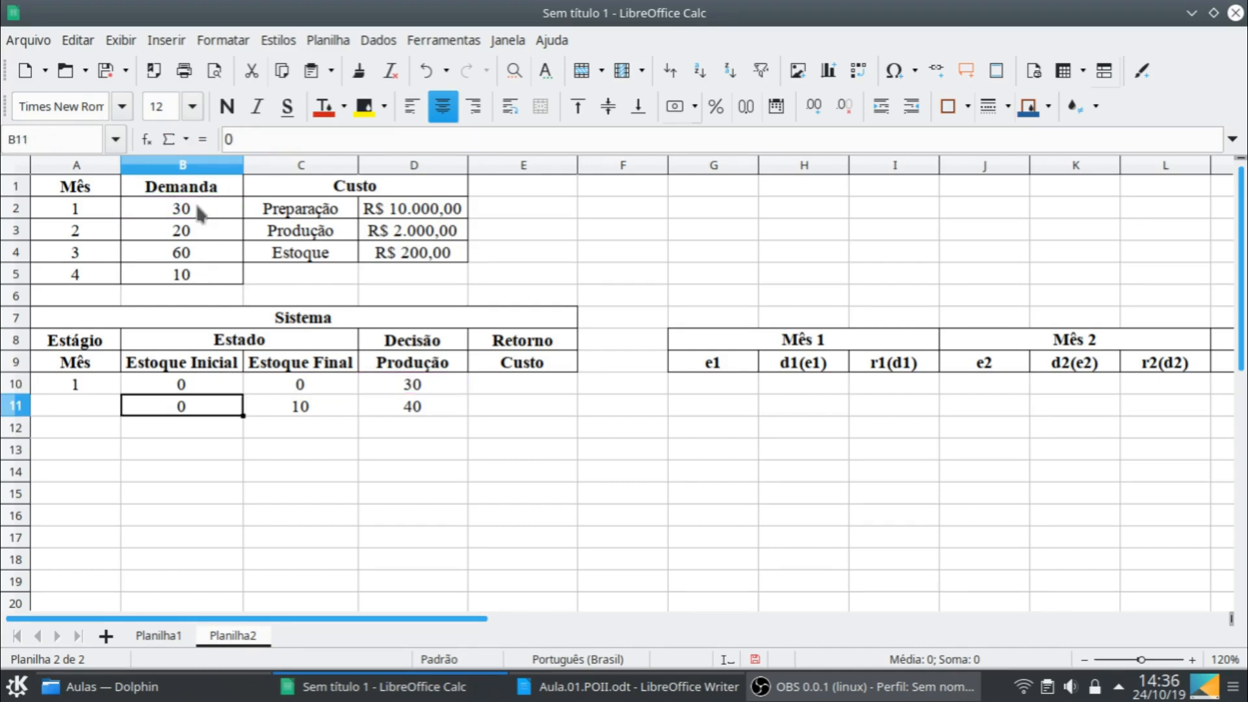
- Write the note "Estoque final = estoque inicial +produção -demanda" in cell B13 below the Sistema table
left_click(235, 451)
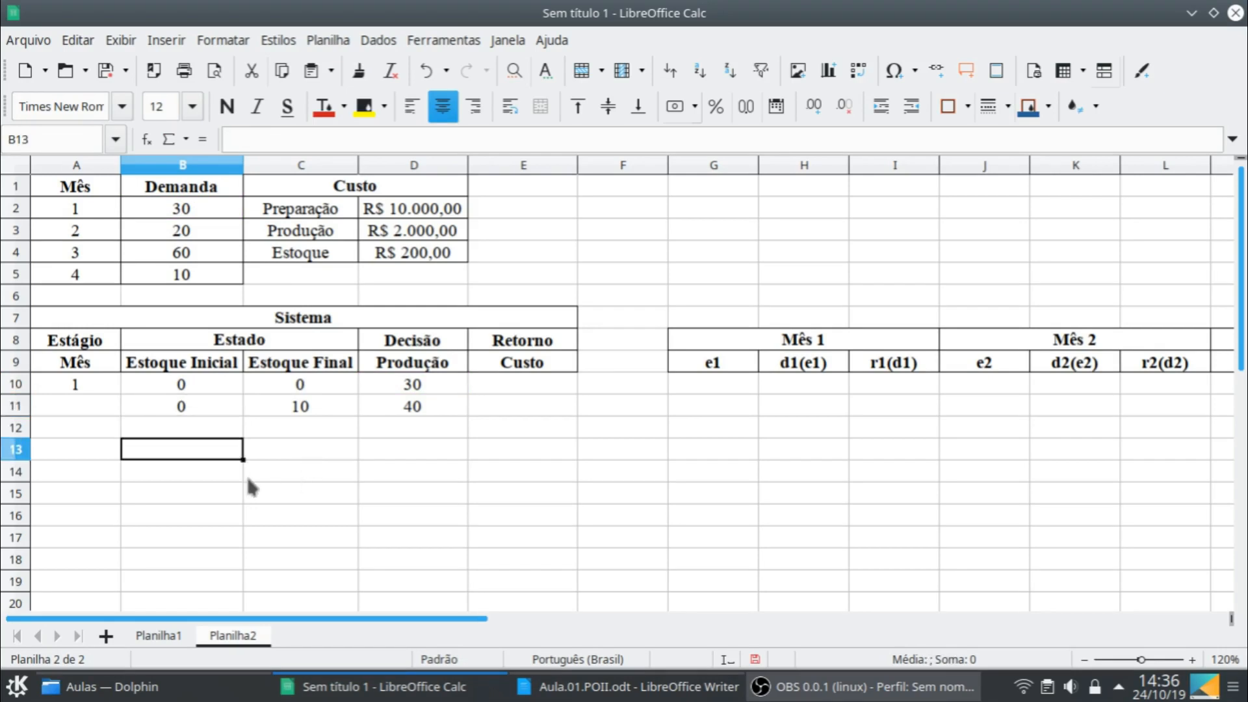
type("Est")
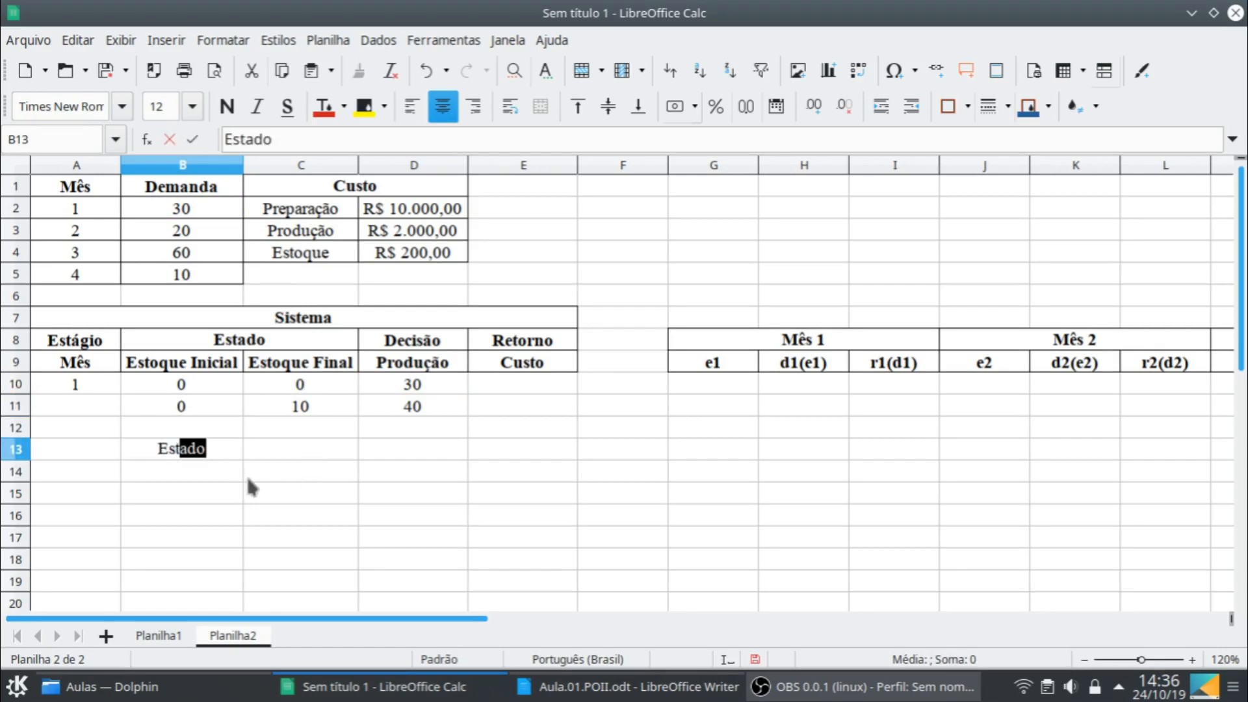
type("oque fi")
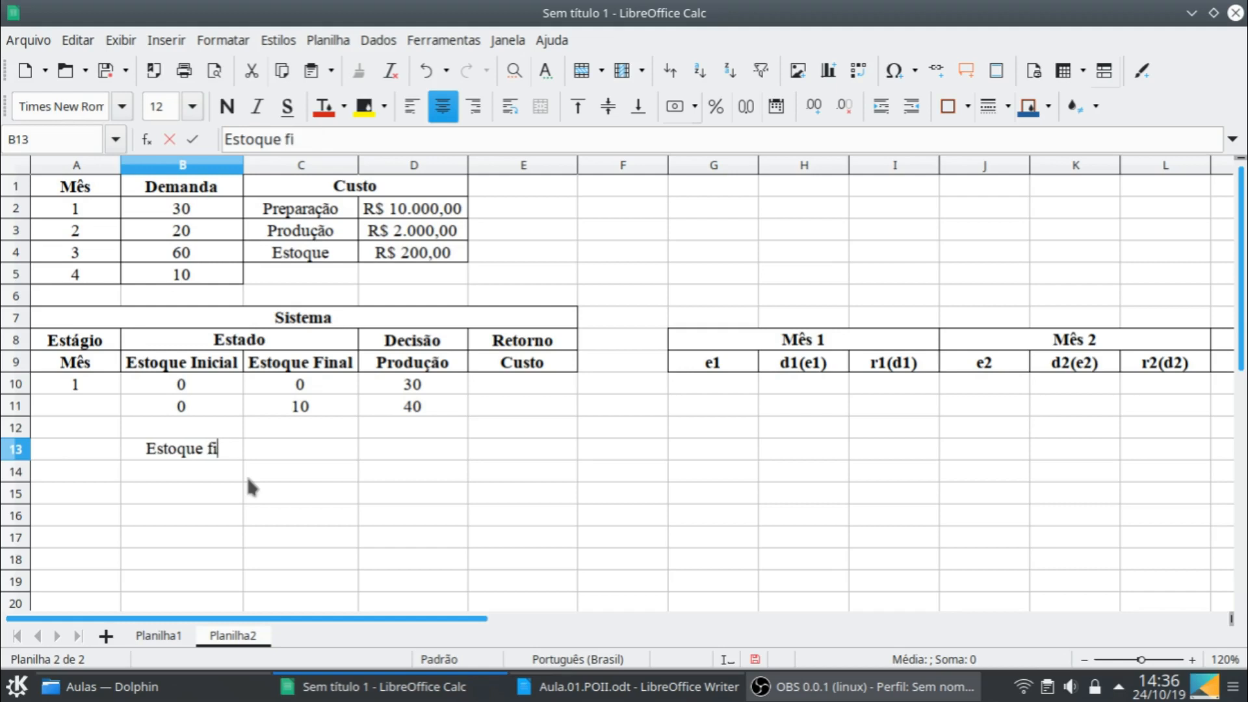
type("nal = estoqu")
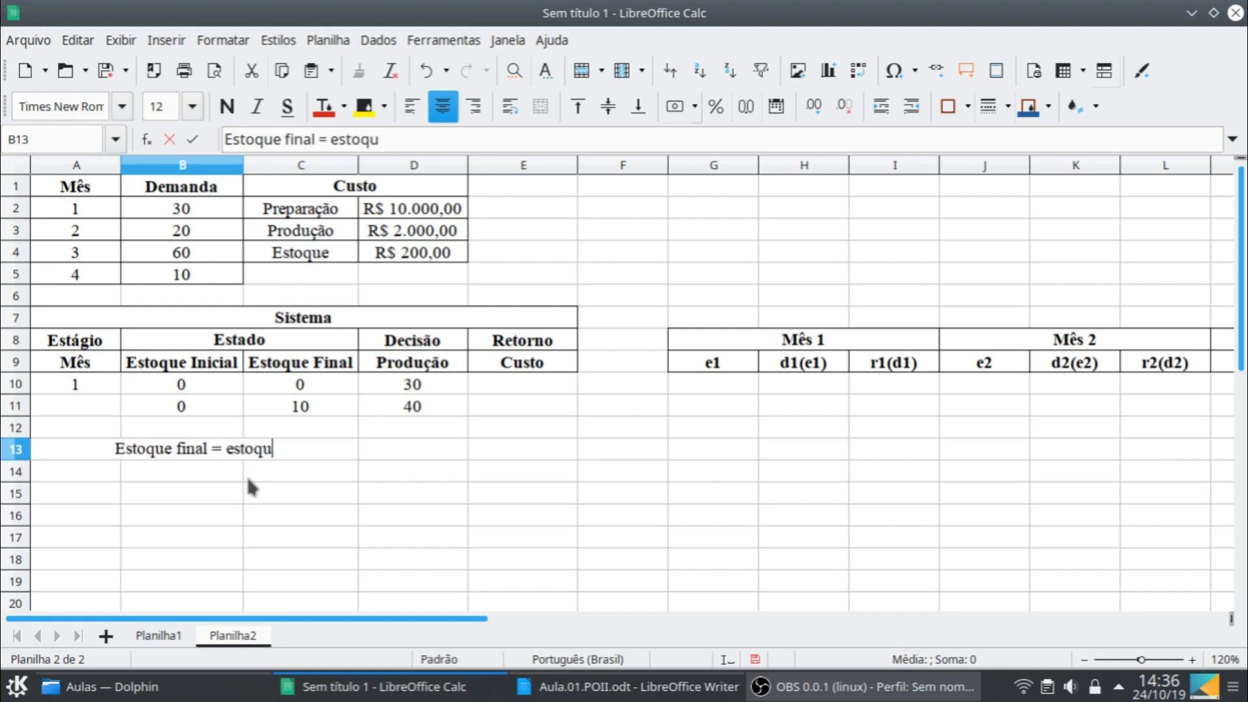
type("e inicia")
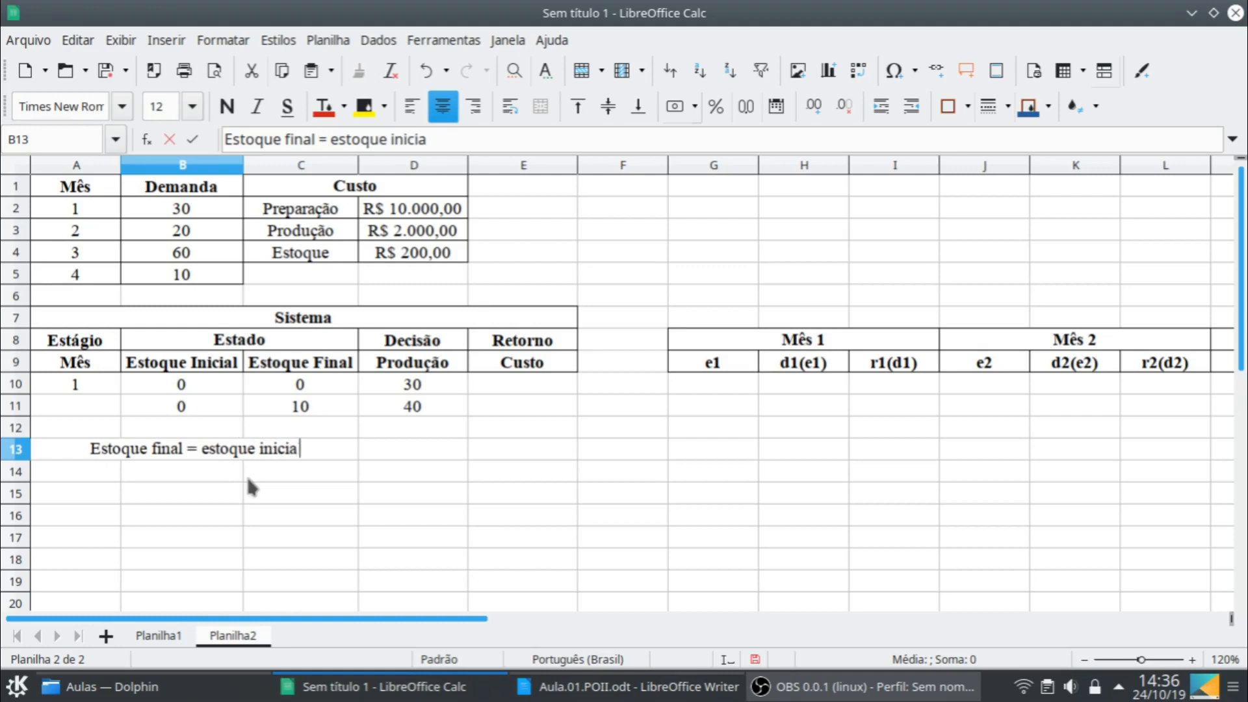
type("l + produção")
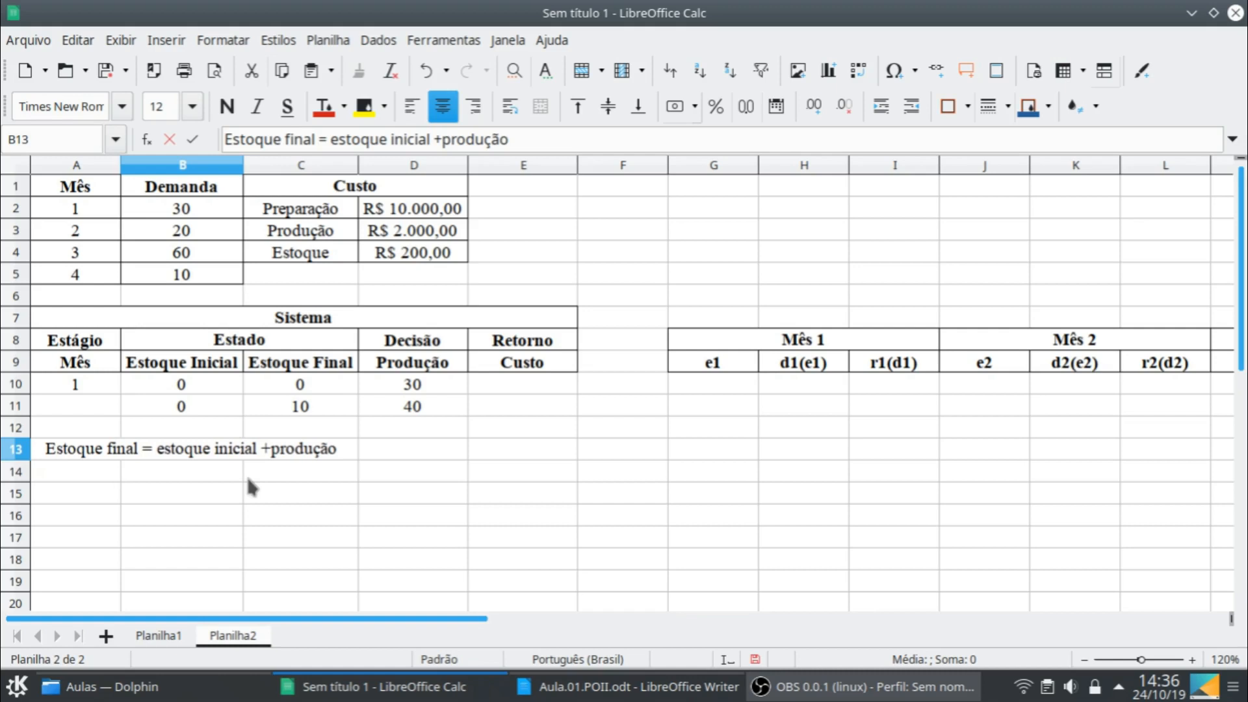
type(" -demanda")
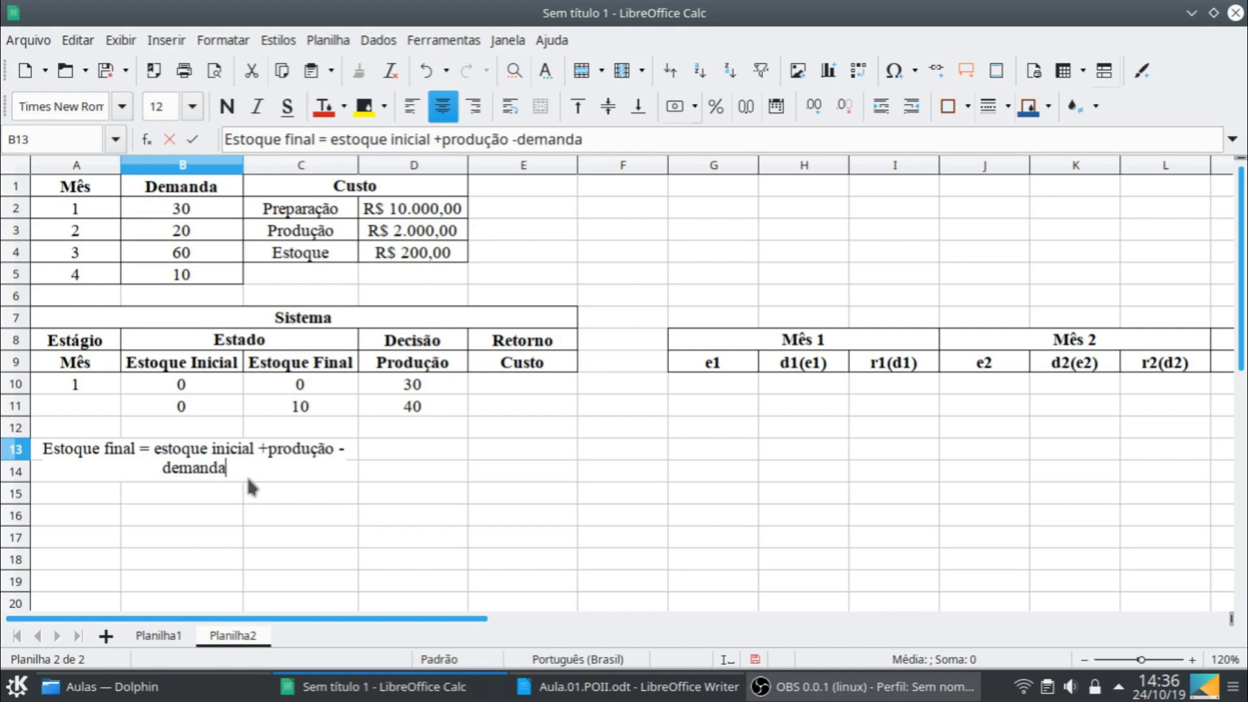
key("Return")
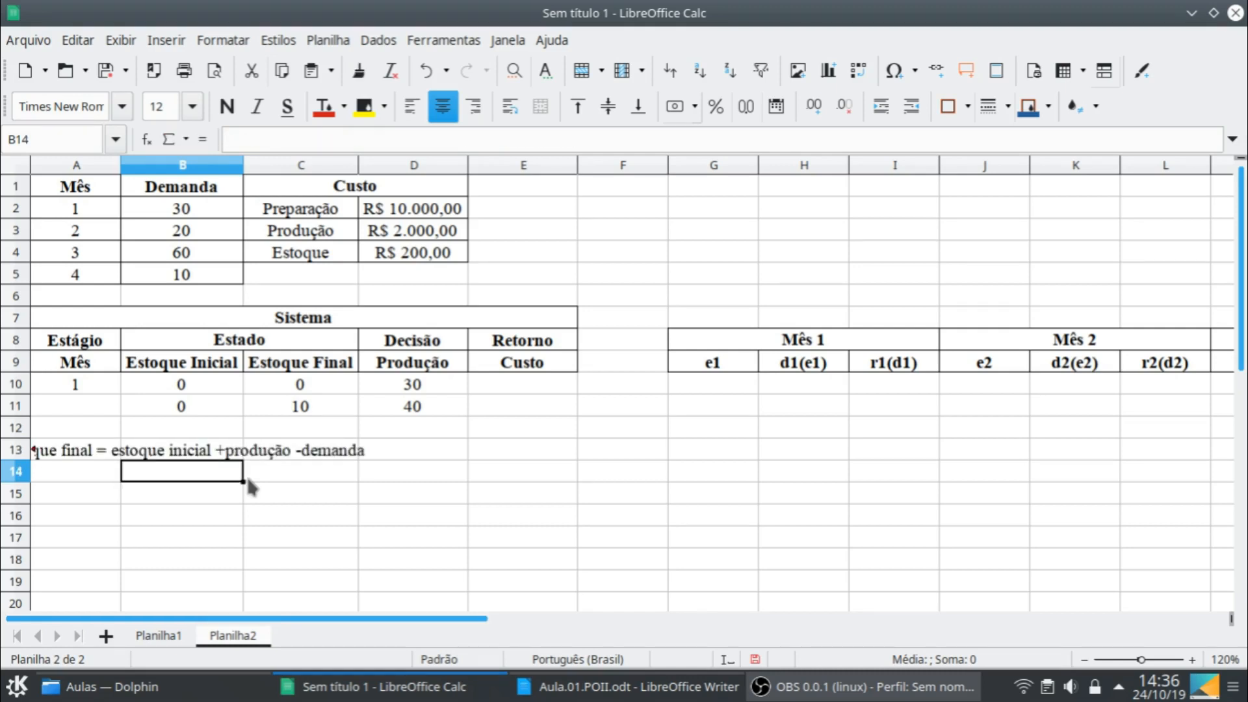
- Move the stock-balance note from B13 to D13
left_click(167, 453)
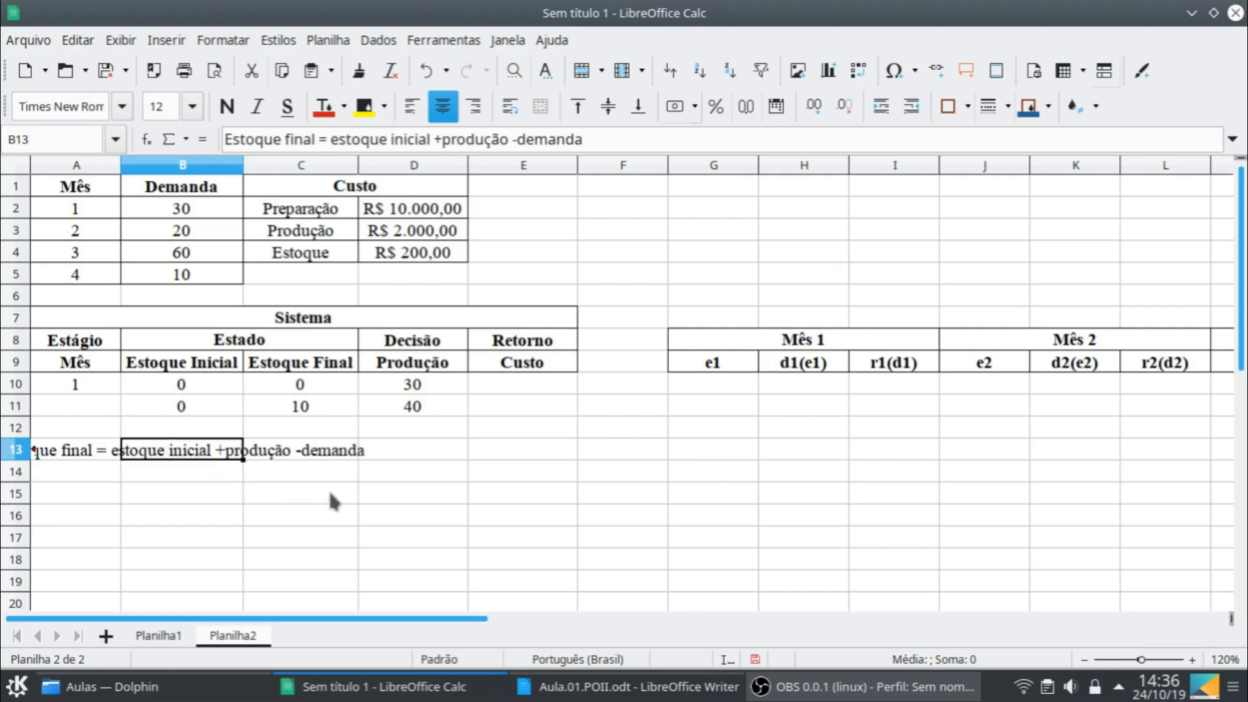
key("ctrl+x")
left_click(408, 448)
key("ctrl+v")
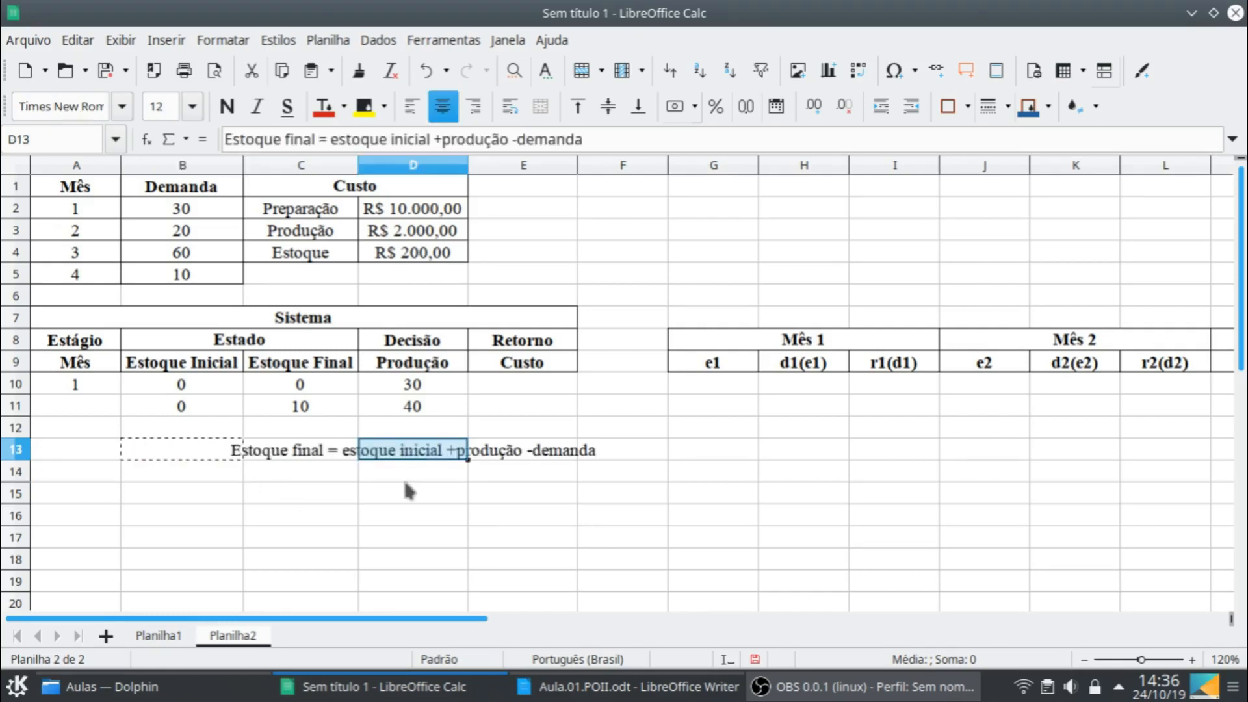
- Write the rearranged equation "Estoque final -produção +demanda= estoque inicial" in cell D14
left_click(400, 471)
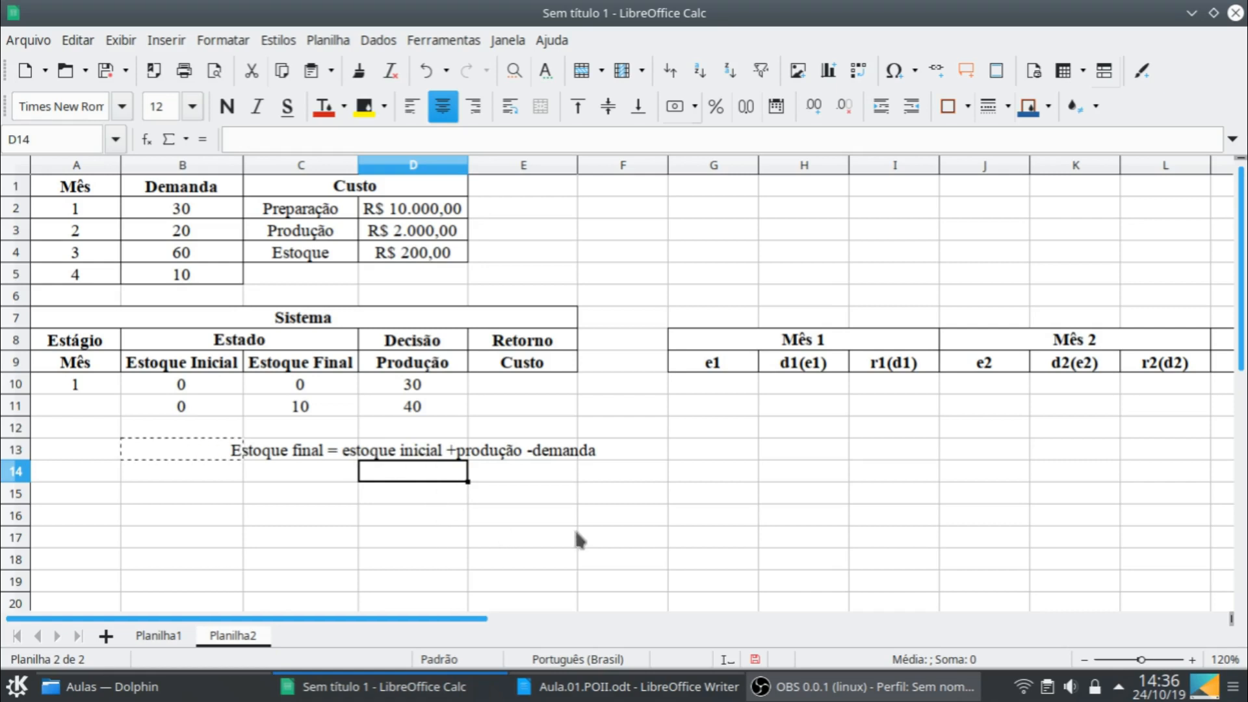
type("Esq")
key("BackSpace")
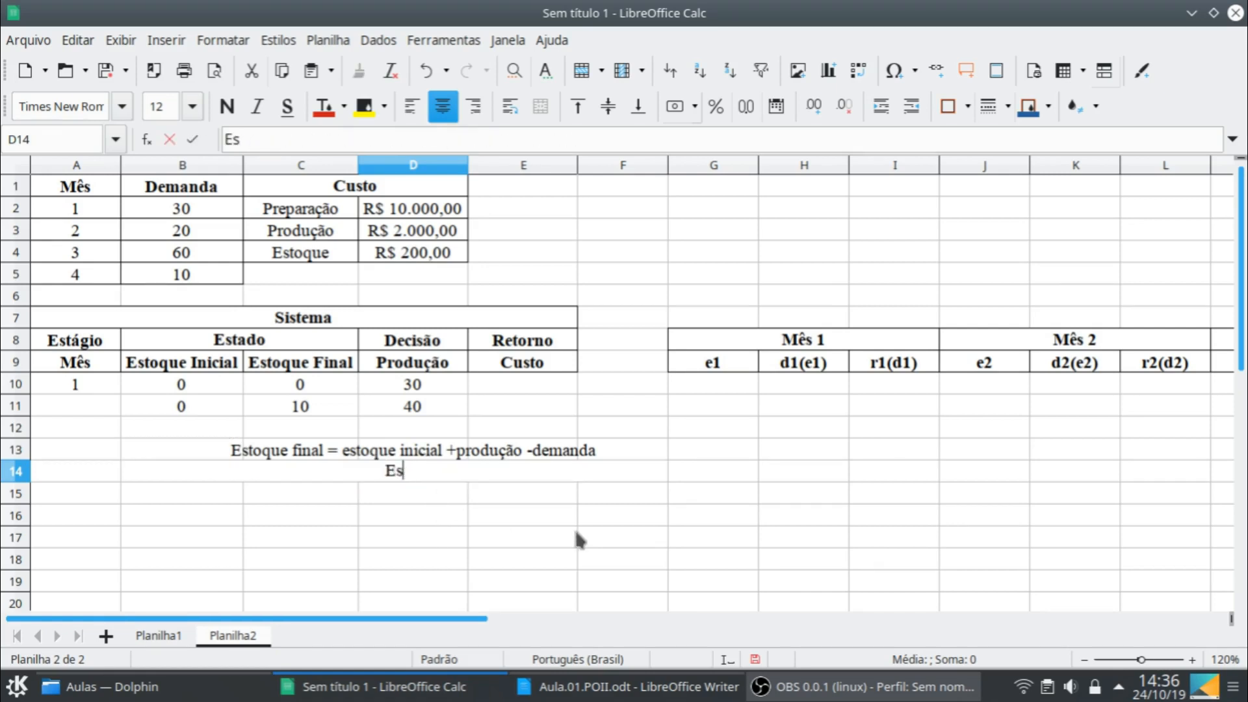
type("toque final")
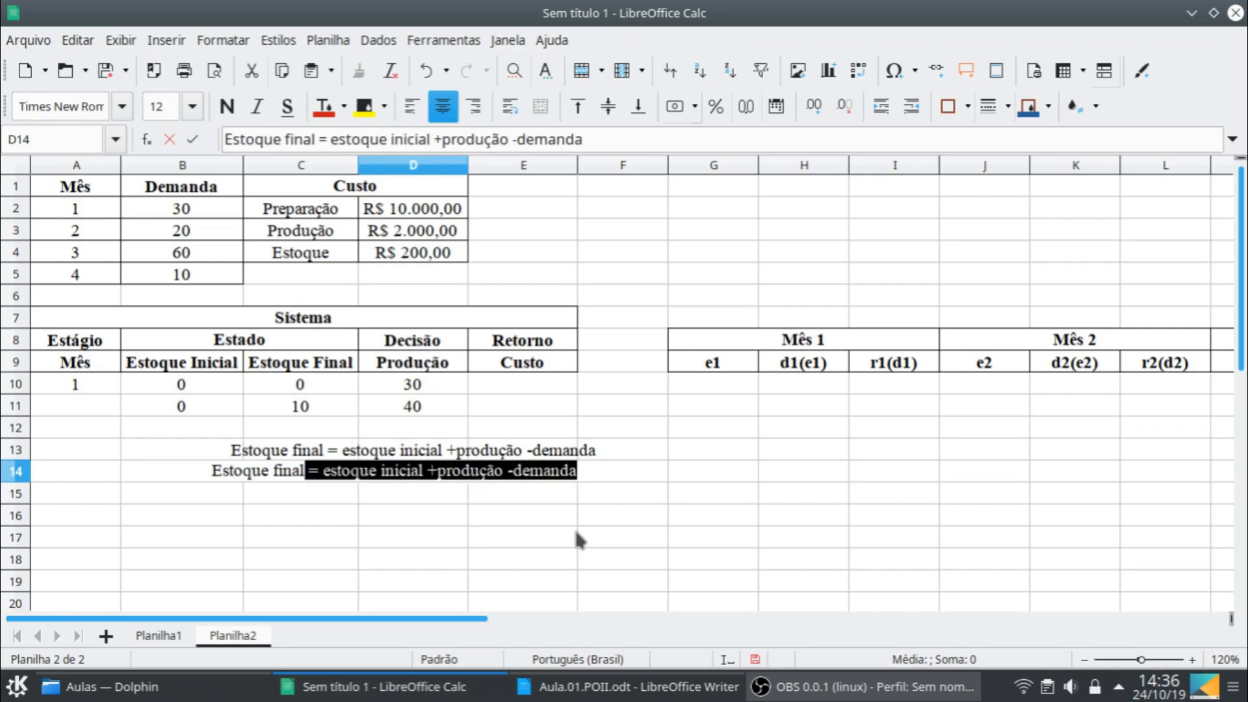
type(" -pri")
key("BackSpace")
type("odução +sd")
key("BackSpace")
key("BackSpace")
type("demanda= estoque inicial")
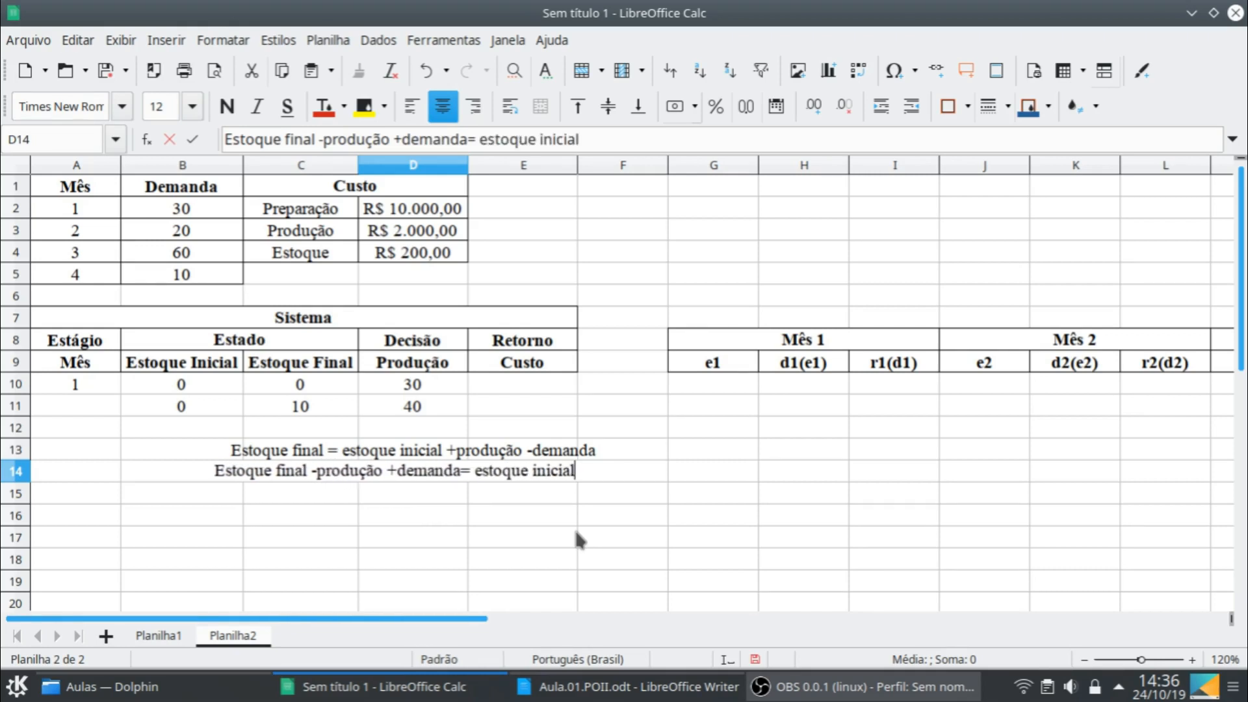
key("Return")
- Compare the notes with the formula in B10 and delete both notes from D13:D14
left_click(185, 387)
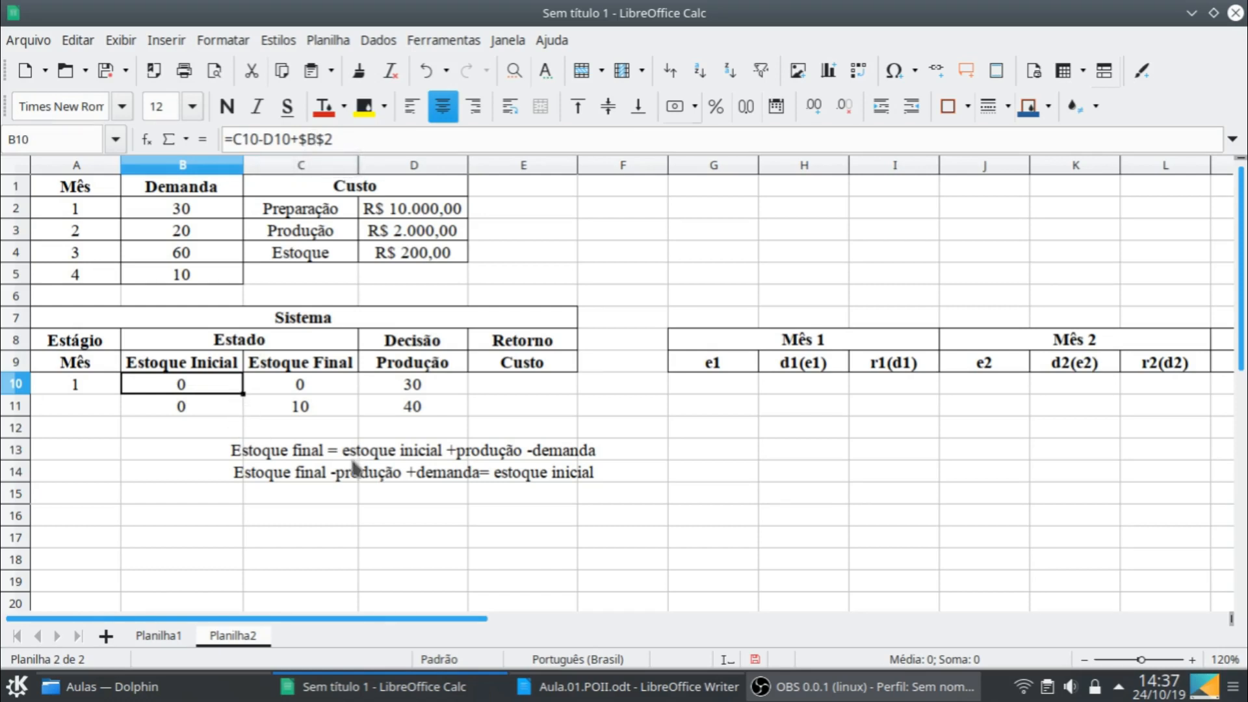
left_click(305, 455)
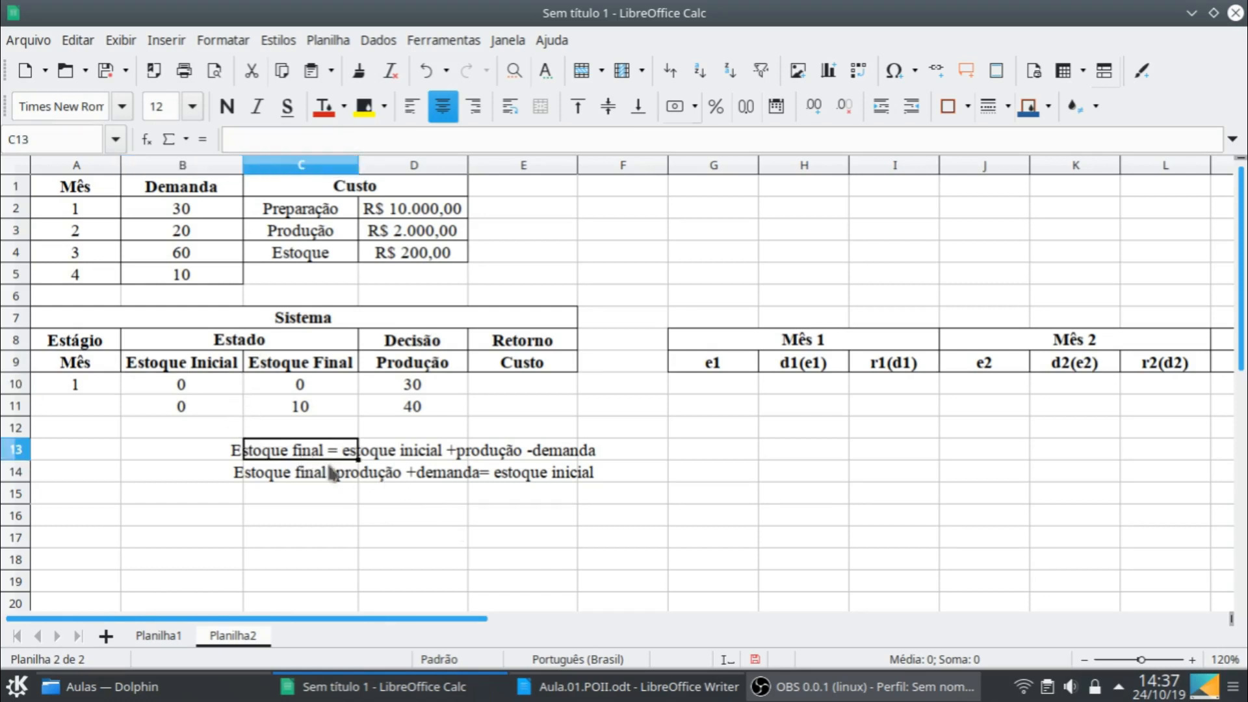
left_click(197, 378)
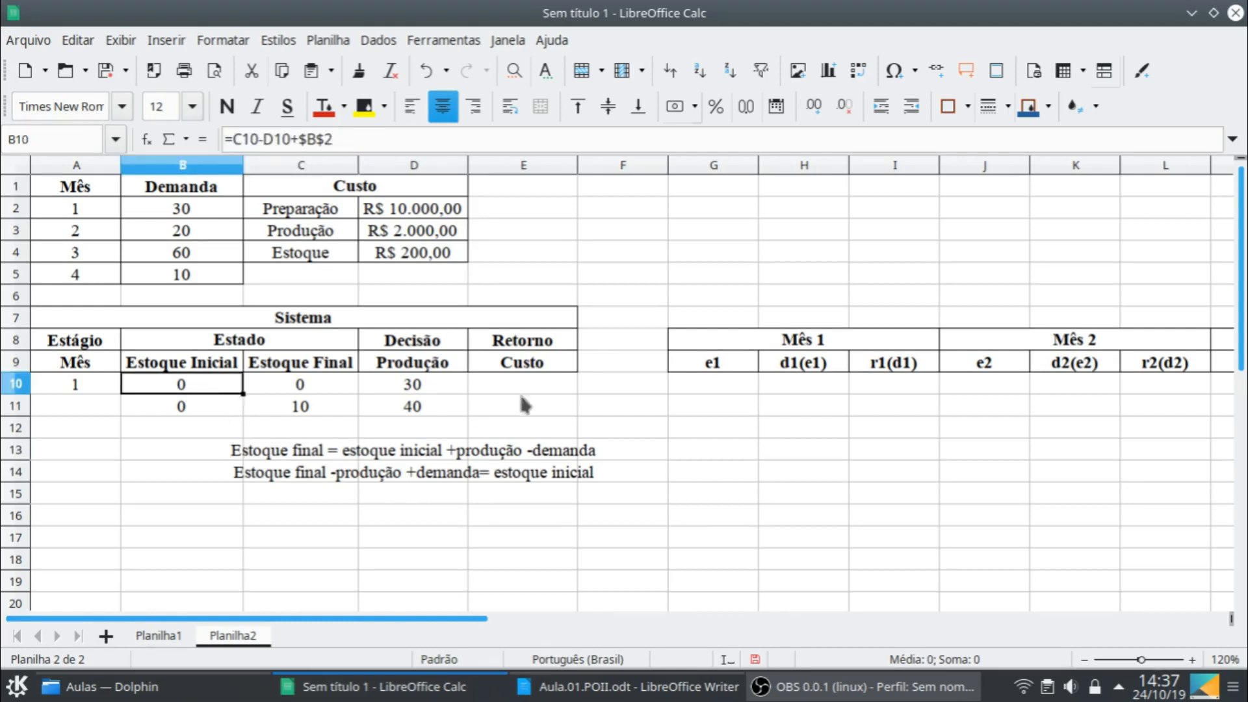
left_click(384, 452)
left_click(387, 482, "shift")
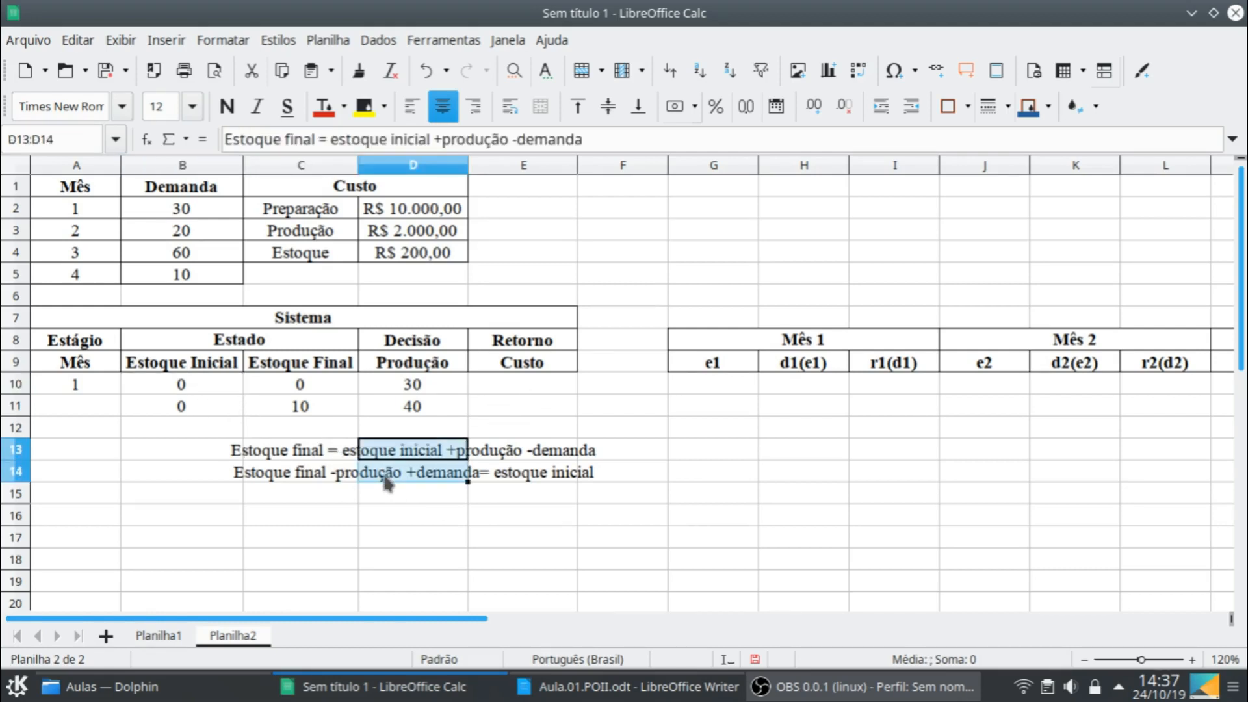
key("Delete")
- Fill the initial stock formula from B10 down to B11
left_click(183, 384)
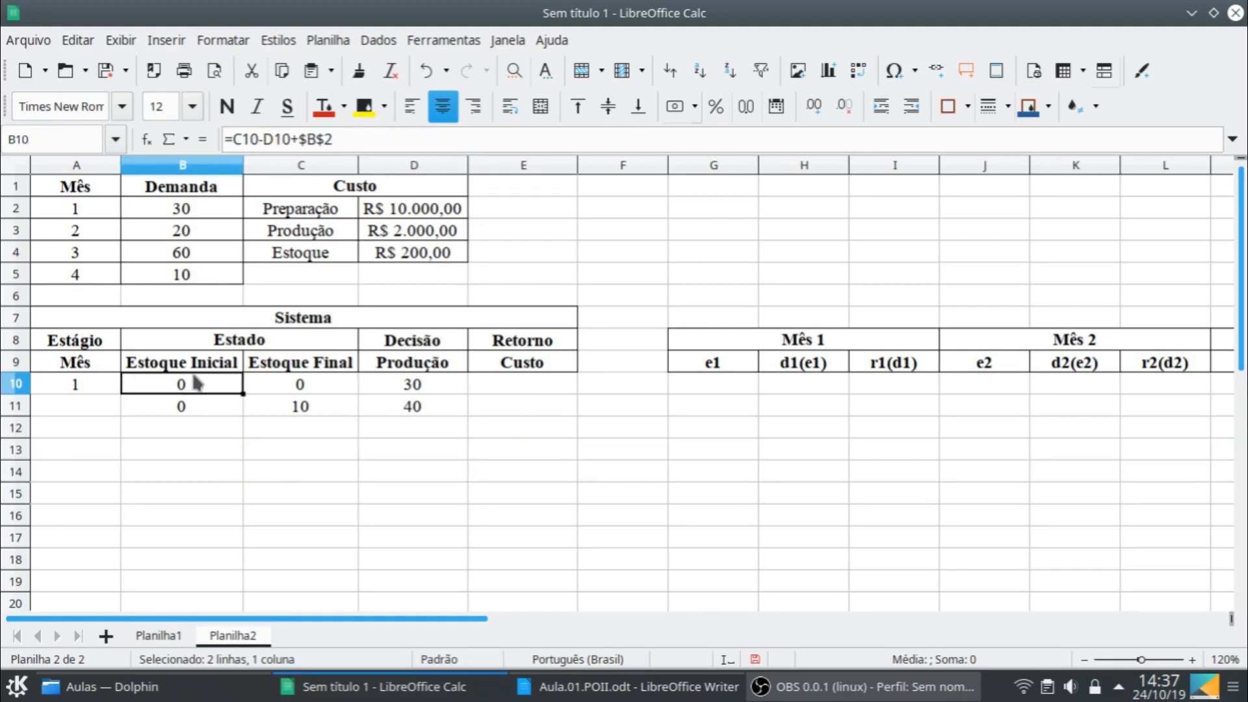
left_click_drag(242, 394, 234, 407)
left_click(306, 405)
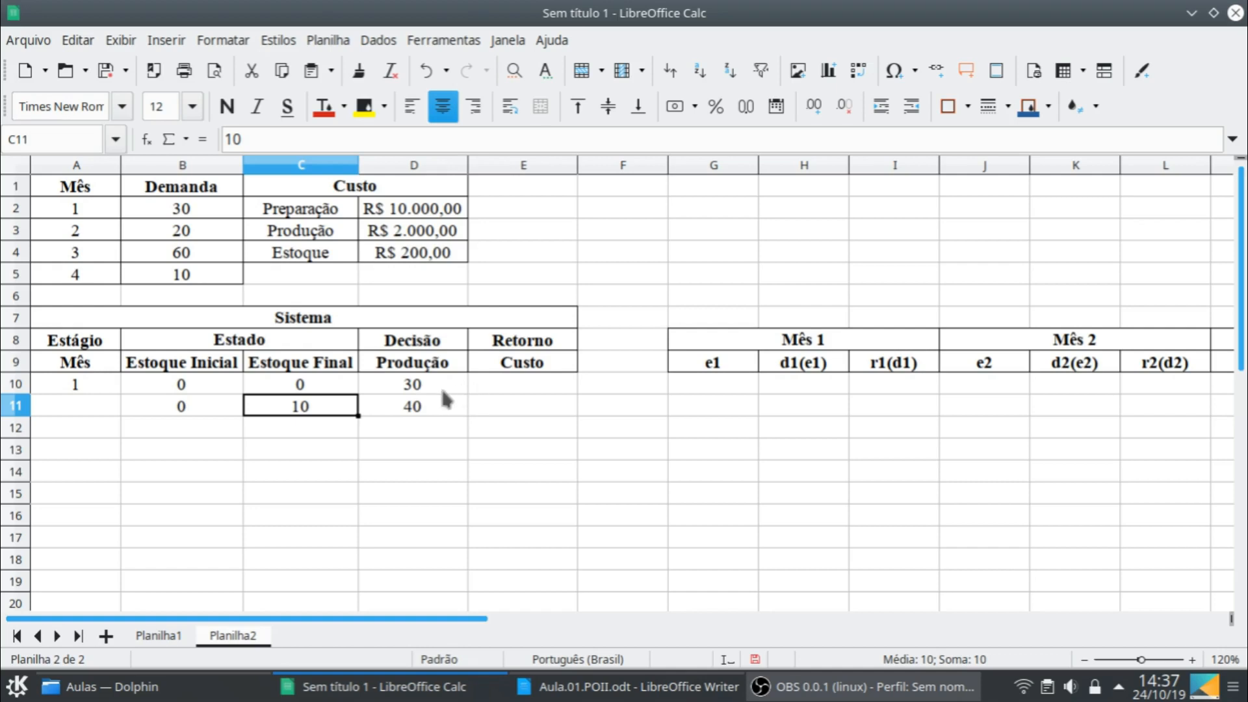
- Replace the production value in D11 with the formula =D10+10
left_click(435, 410)
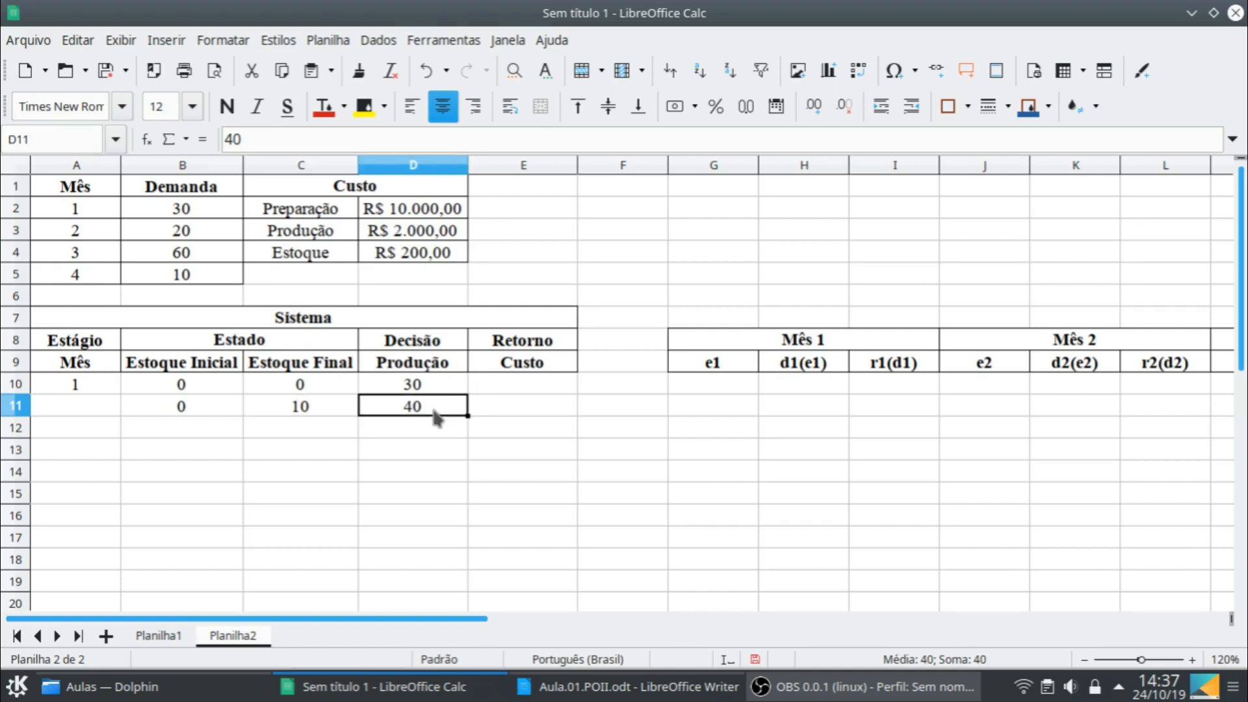
type("=")
left_click(456, 383)
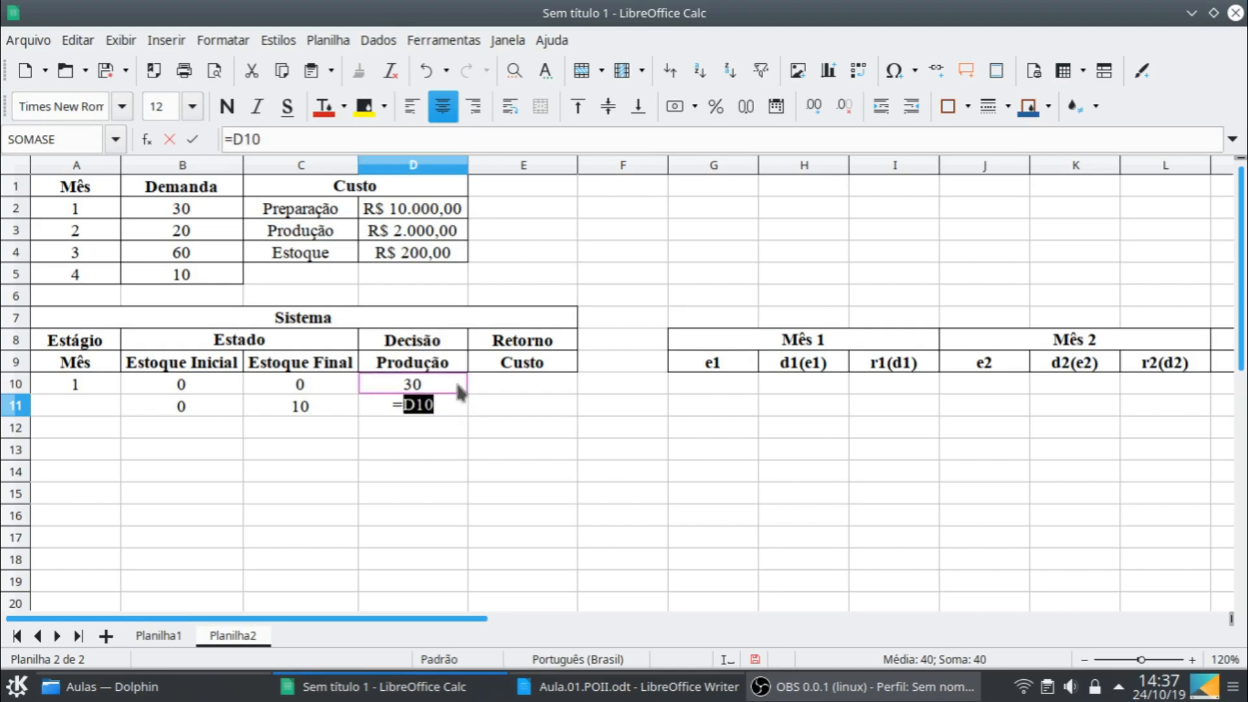
type("+10")
key("Return")
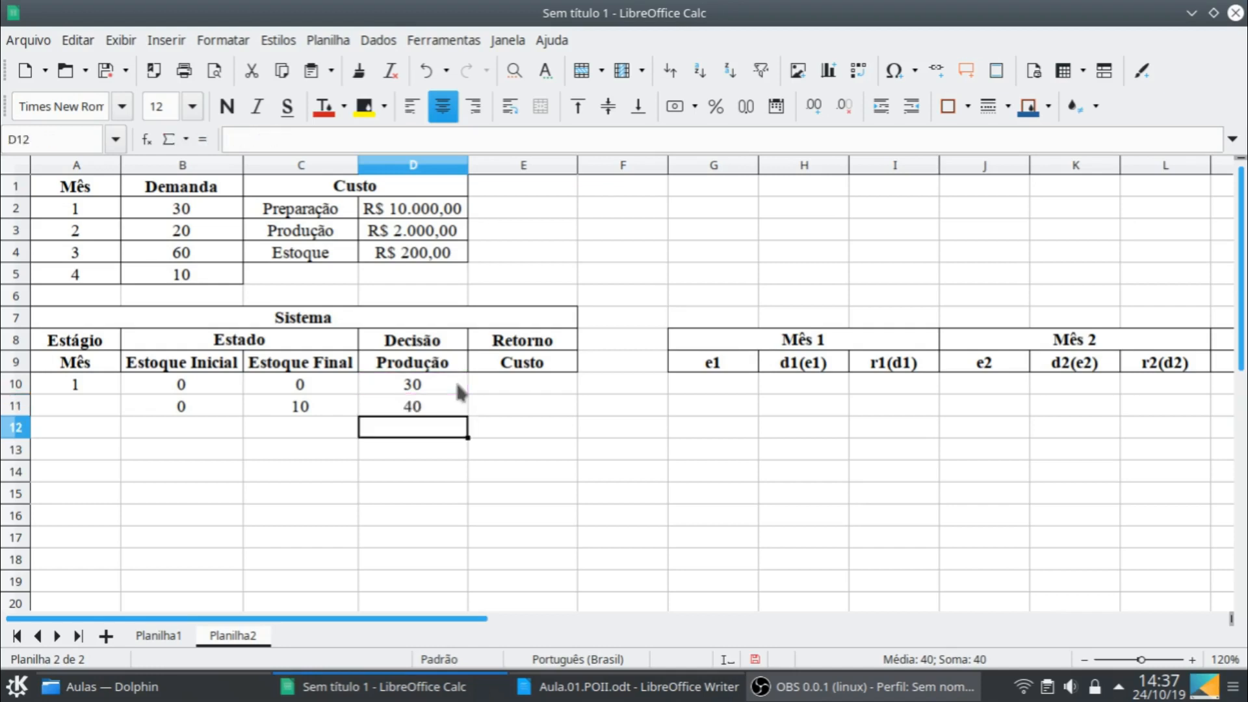
left_click(511, 385)
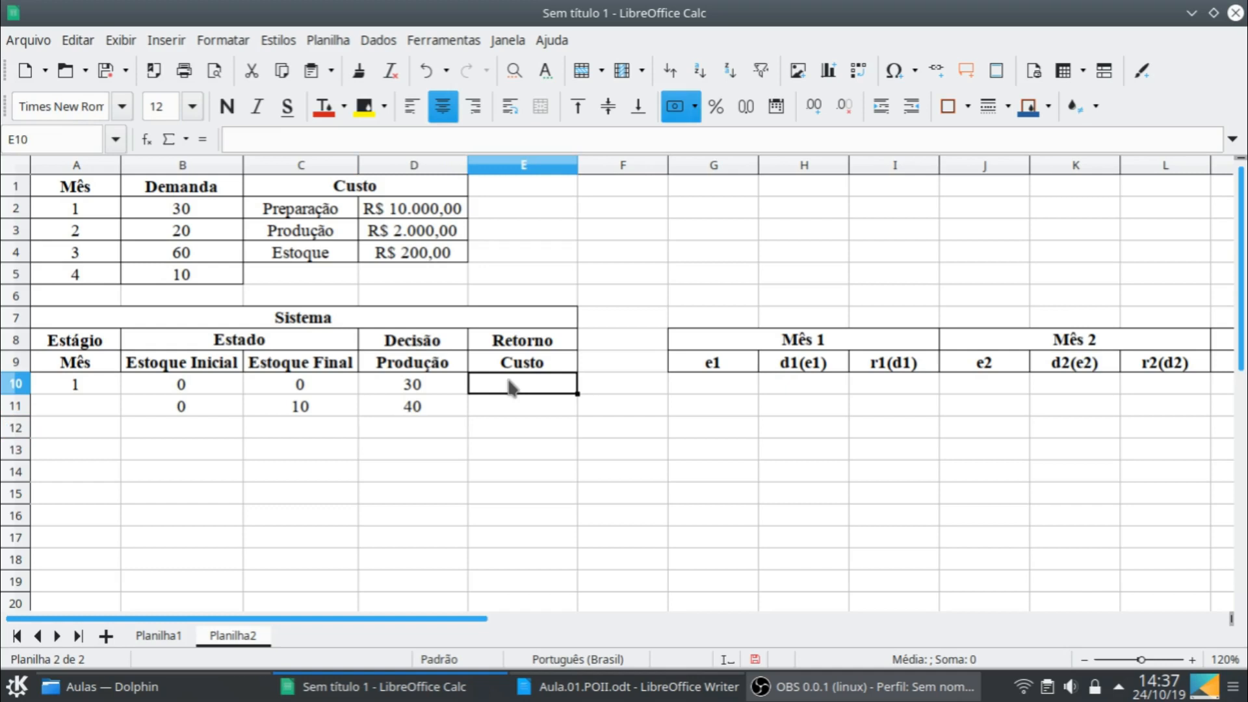
type("=")
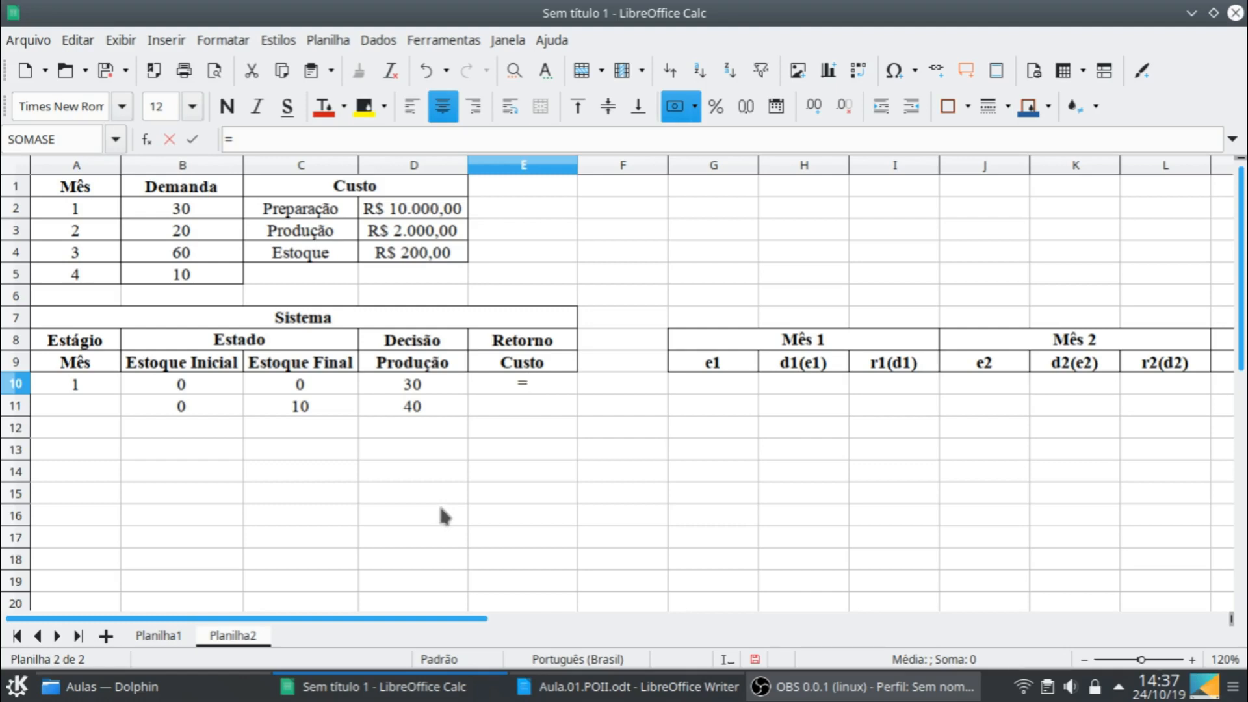
type("se")
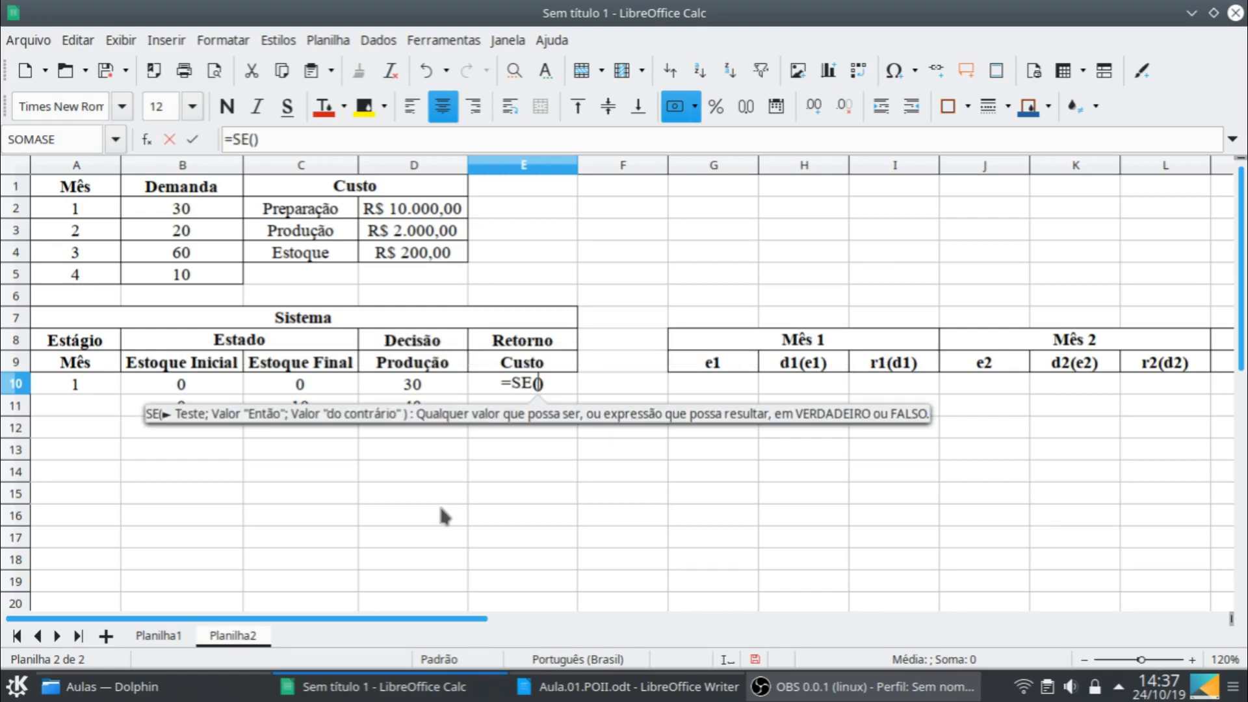
left_click(446, 389)
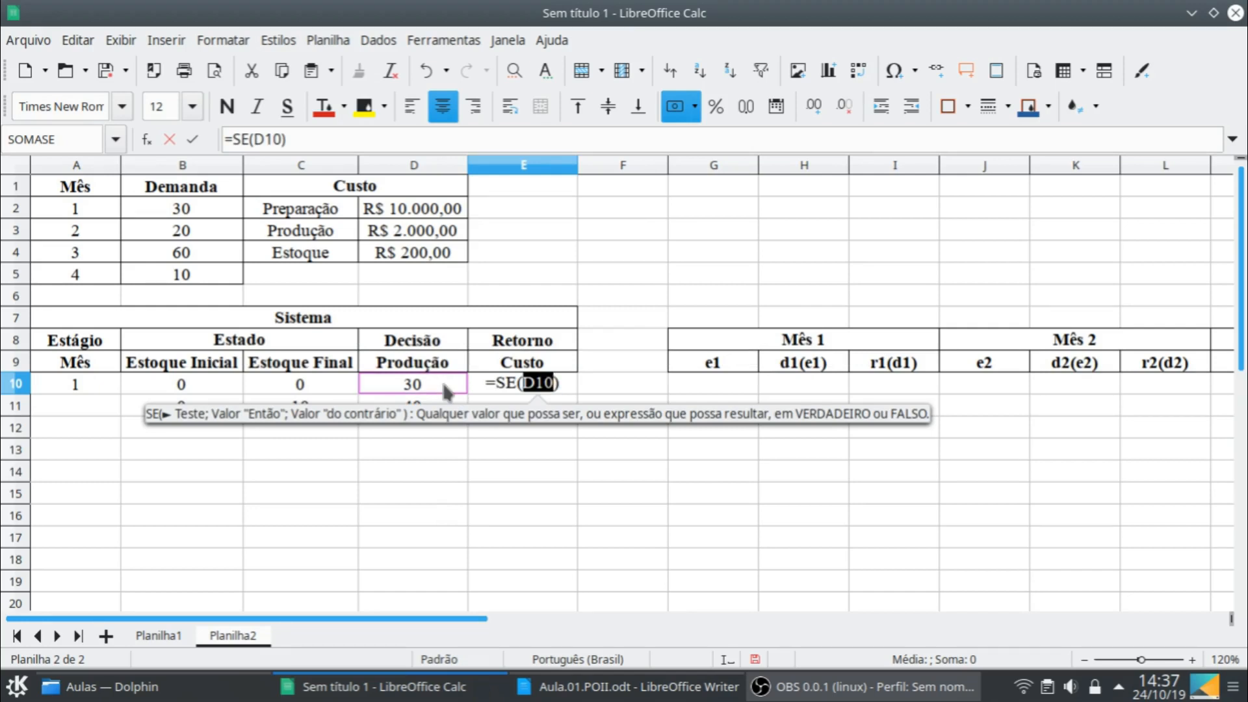
type(";")
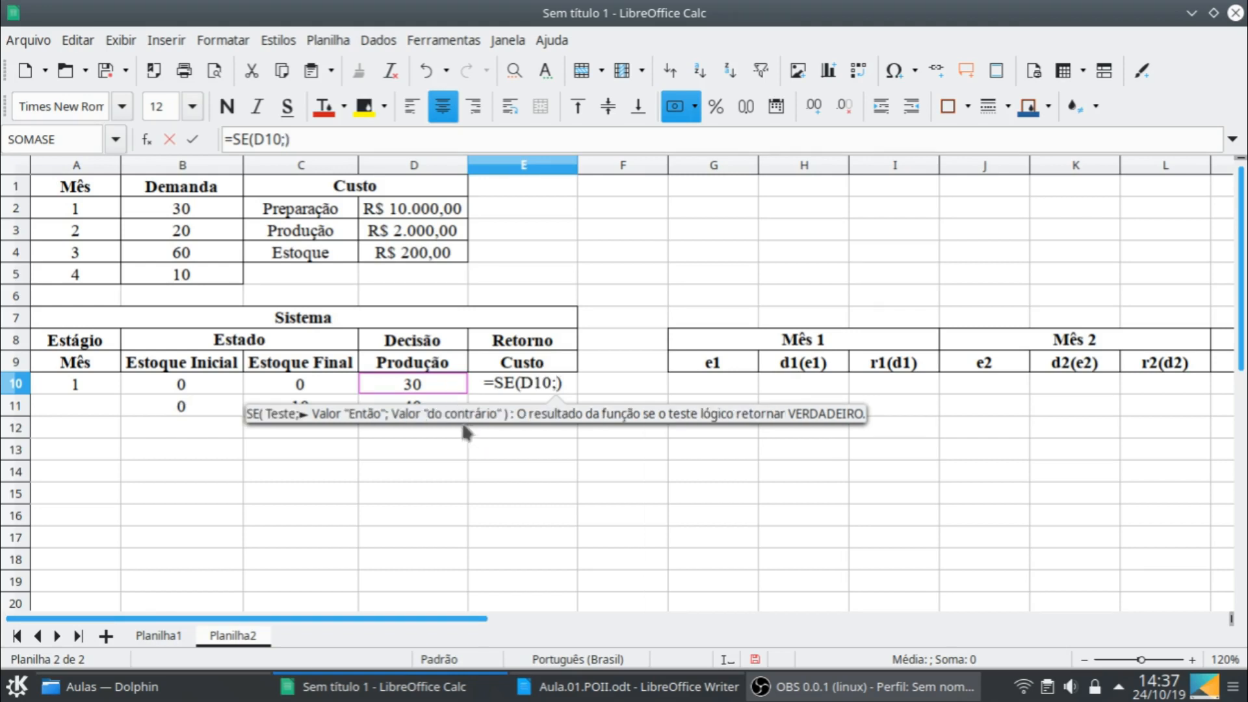
left_click(421, 214)
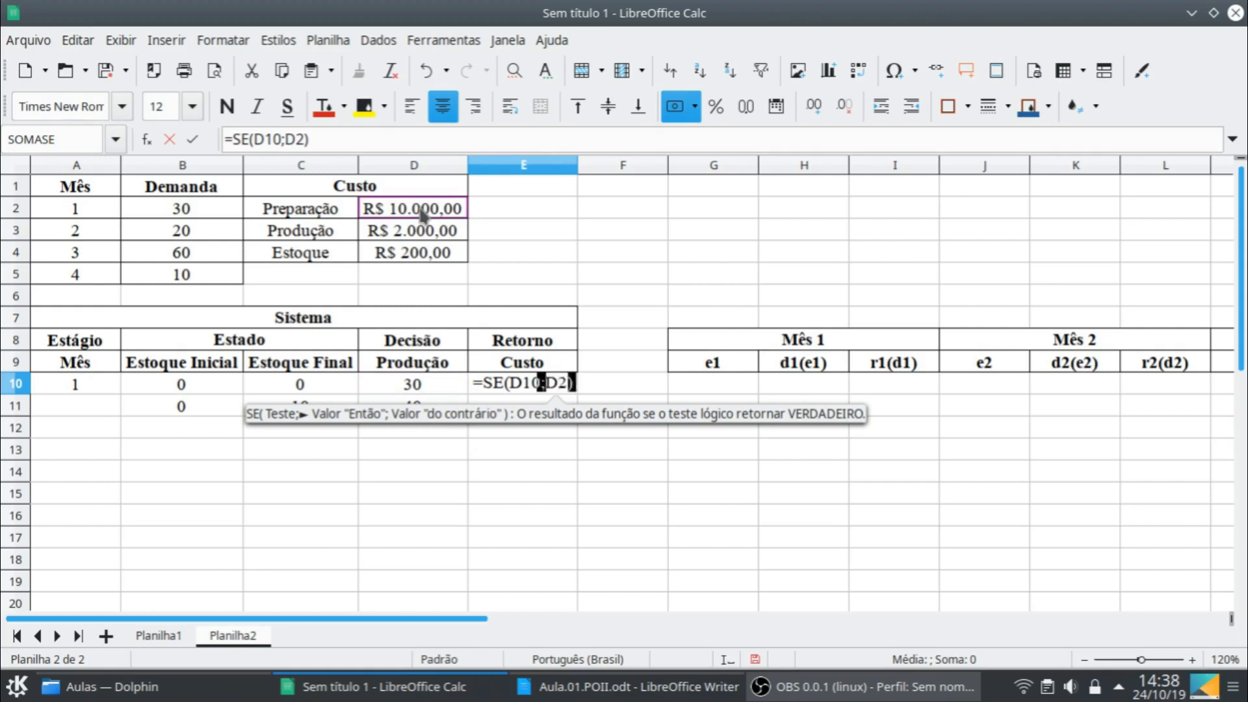
key("shift+F4")
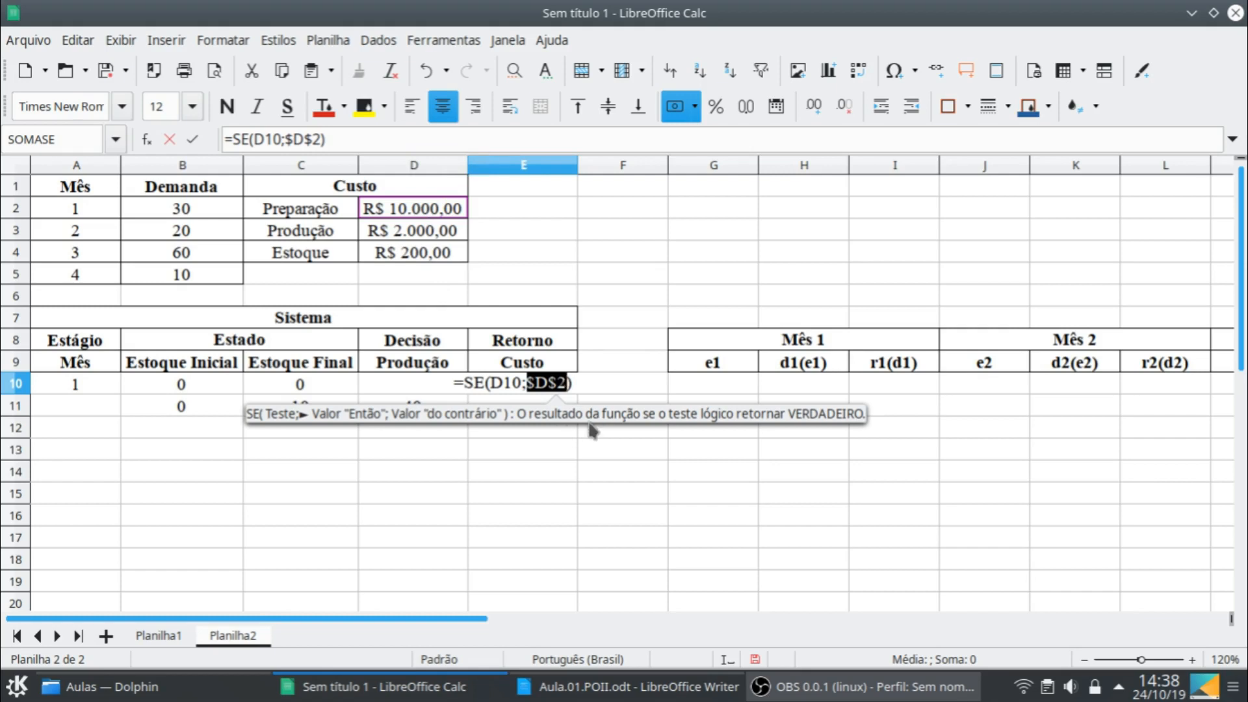
key("Escape")
key("Escape")
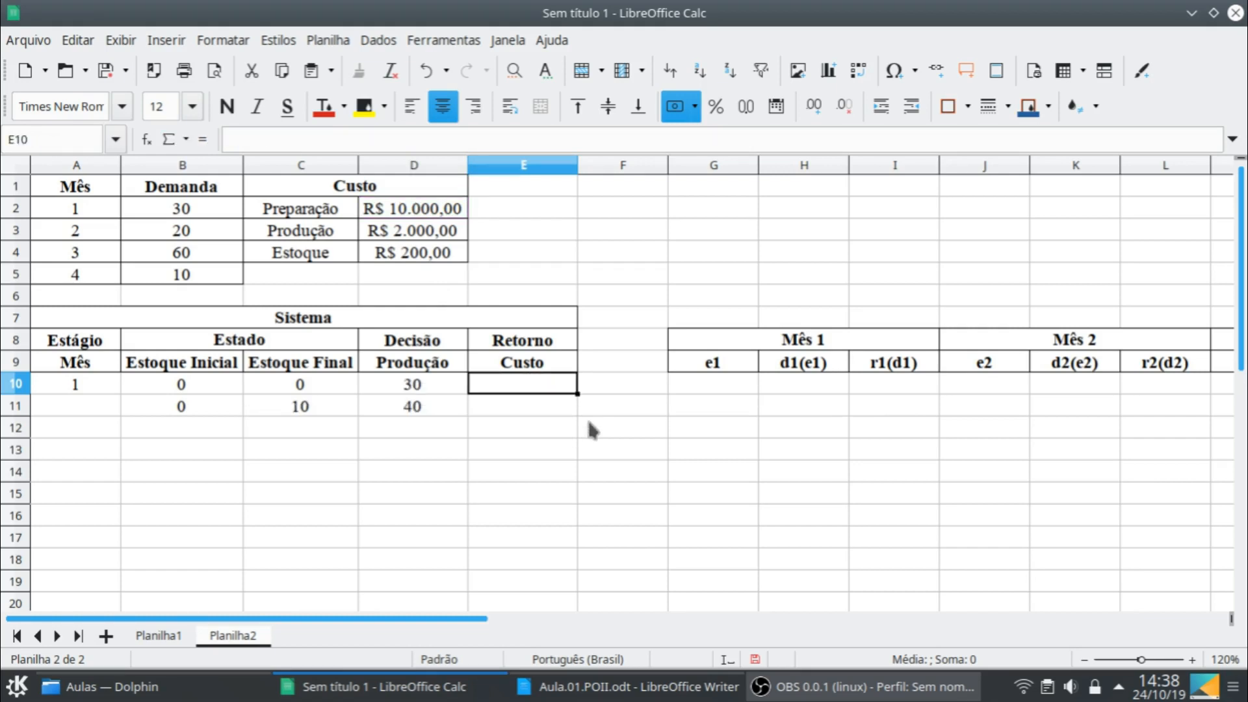
- Begin the cost formula in E10 with the conditional preparation cost =SE(D10;$D$2), using an absolute reference to the preparation cost
type("=se")
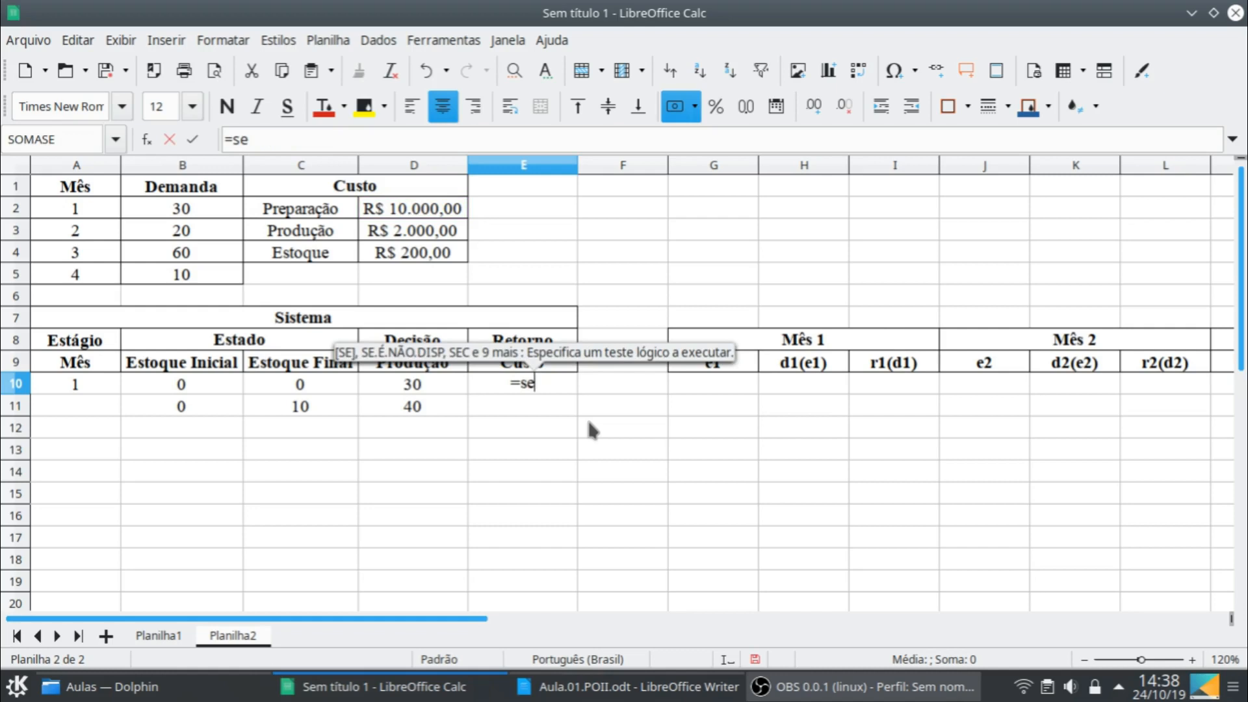
key("Return")
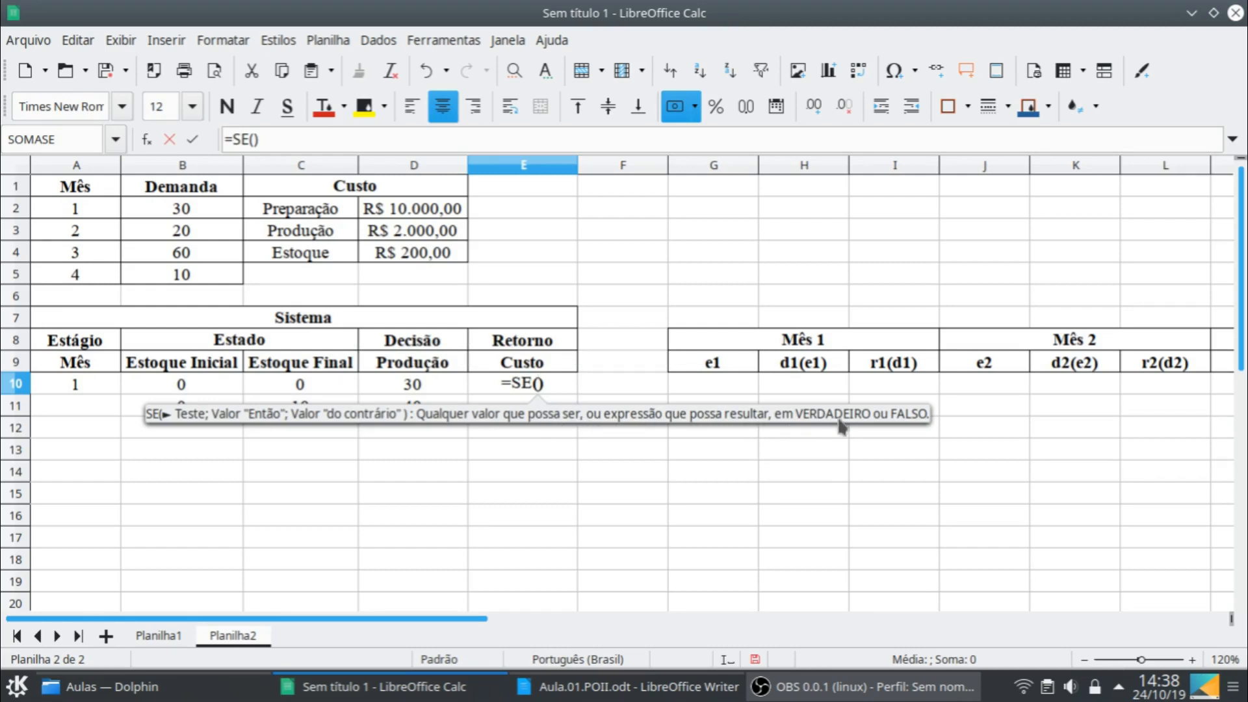
left_click(423, 383)
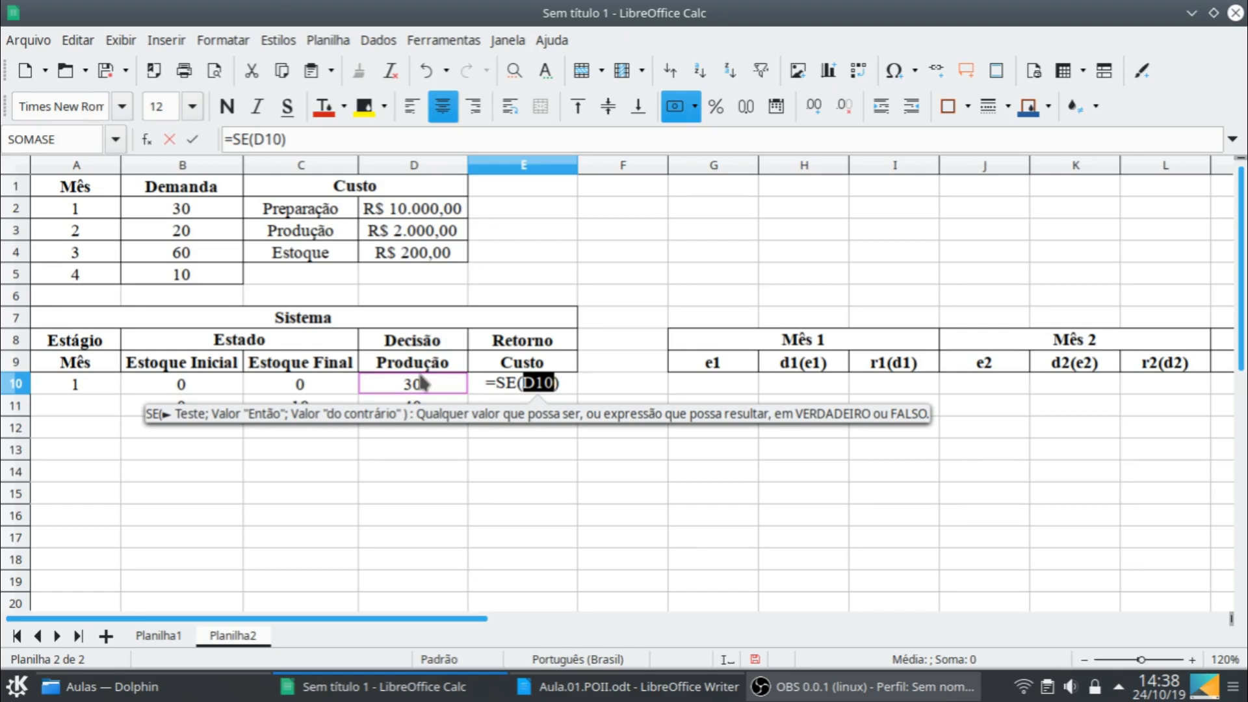
type(";")
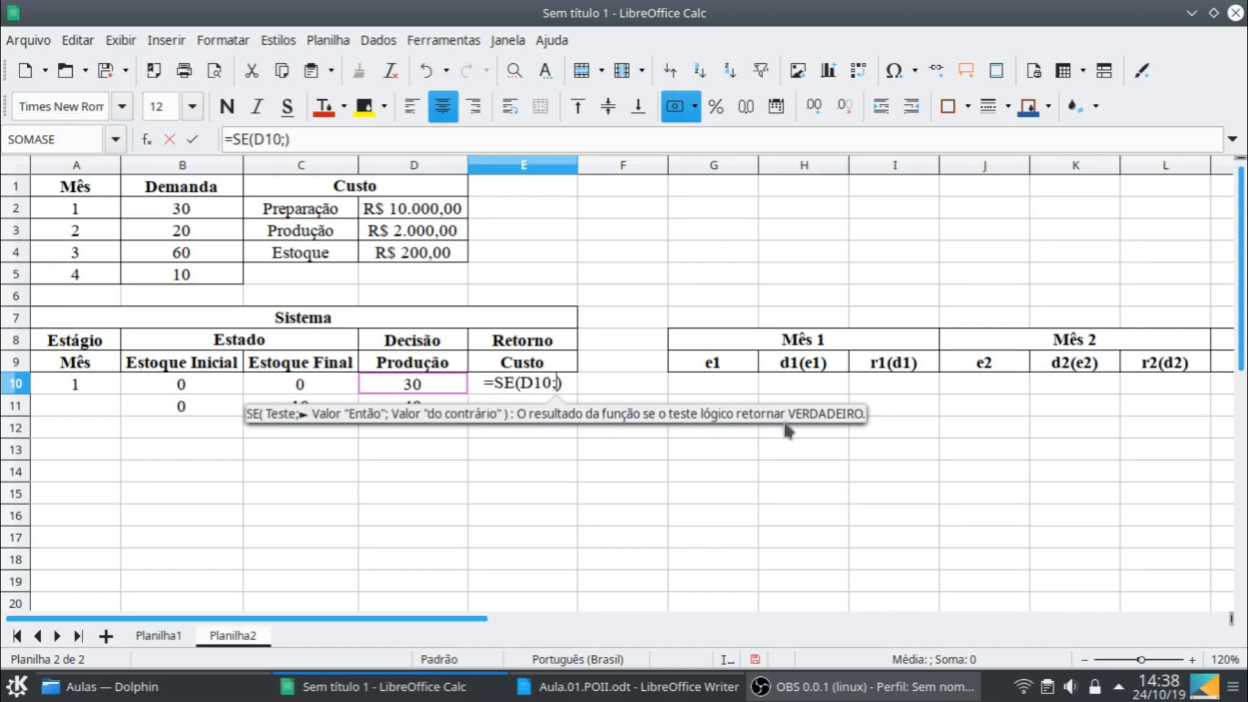
left_click(435, 216)
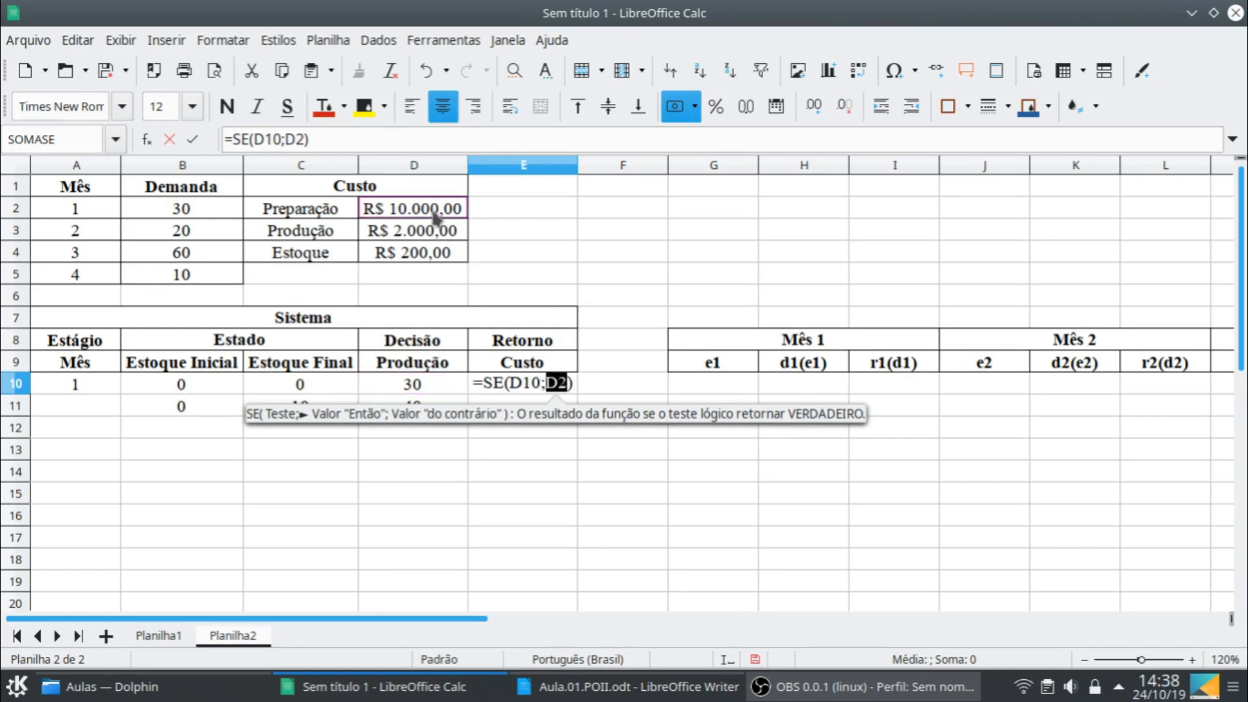
key("F4")
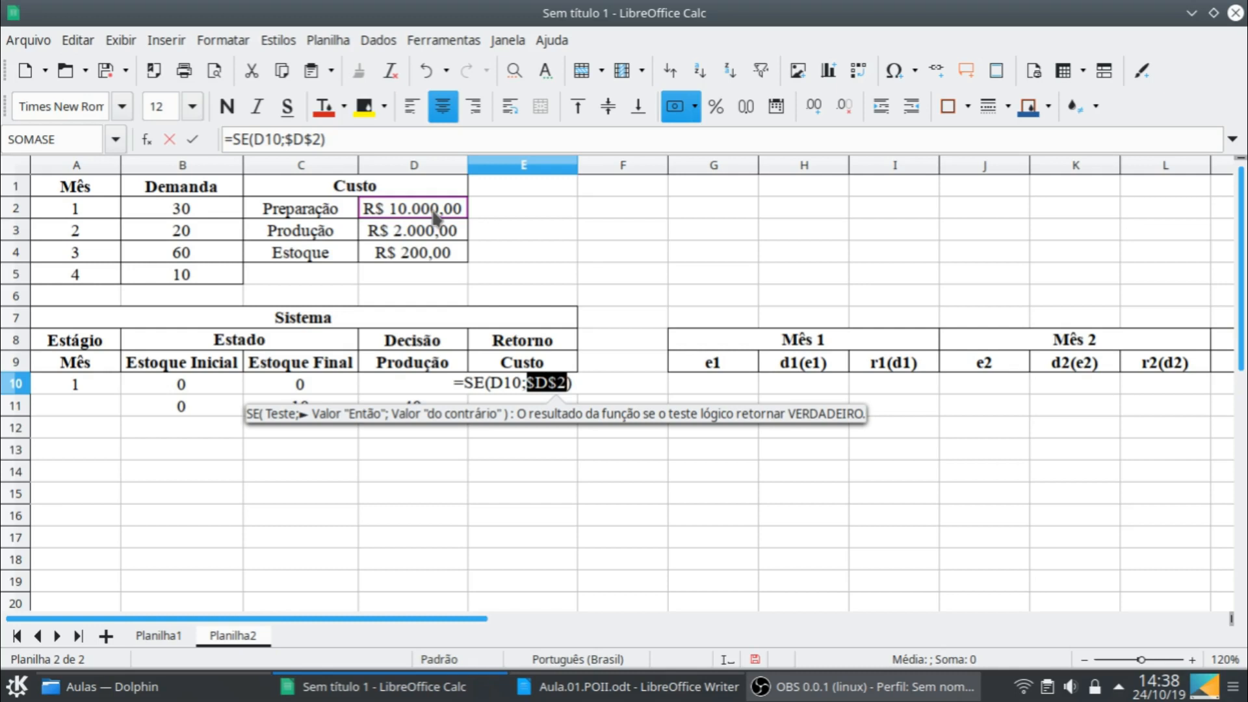
- Add the production cost term +D10*$D$3 to the E10 formula, keeping the unit production cost reference absolute
left_click(401, 142)
type("+")
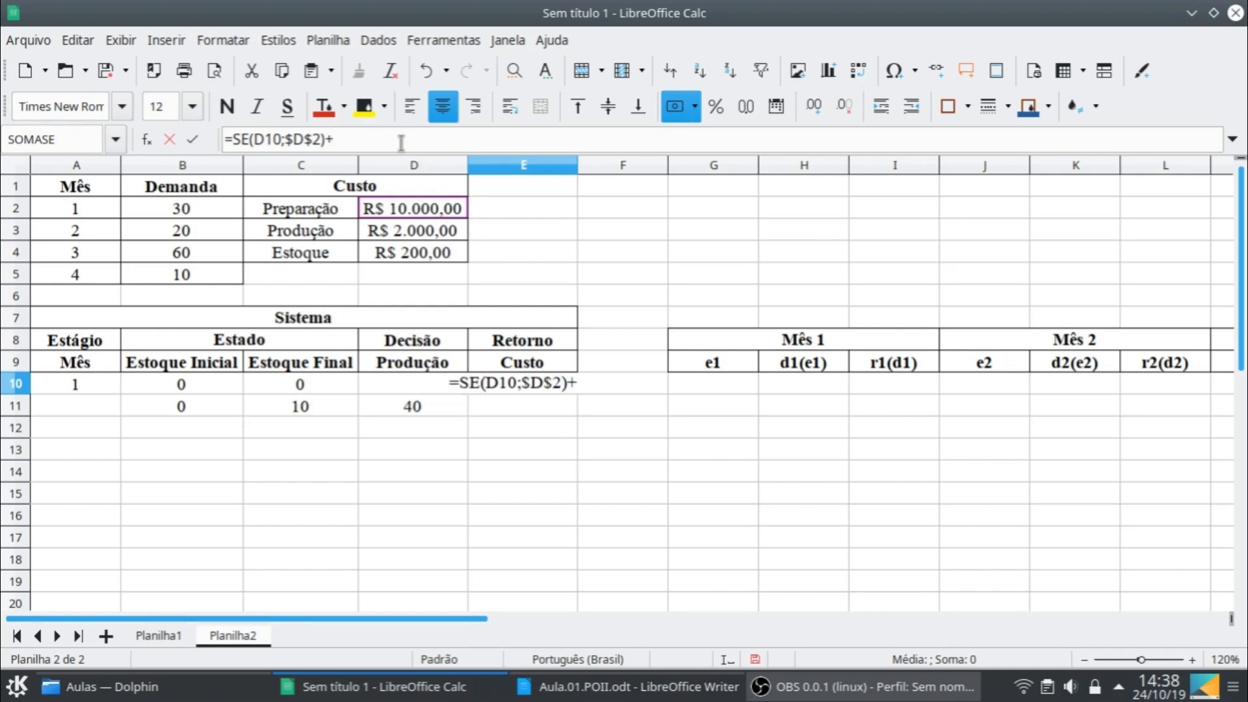
left_click(398, 386)
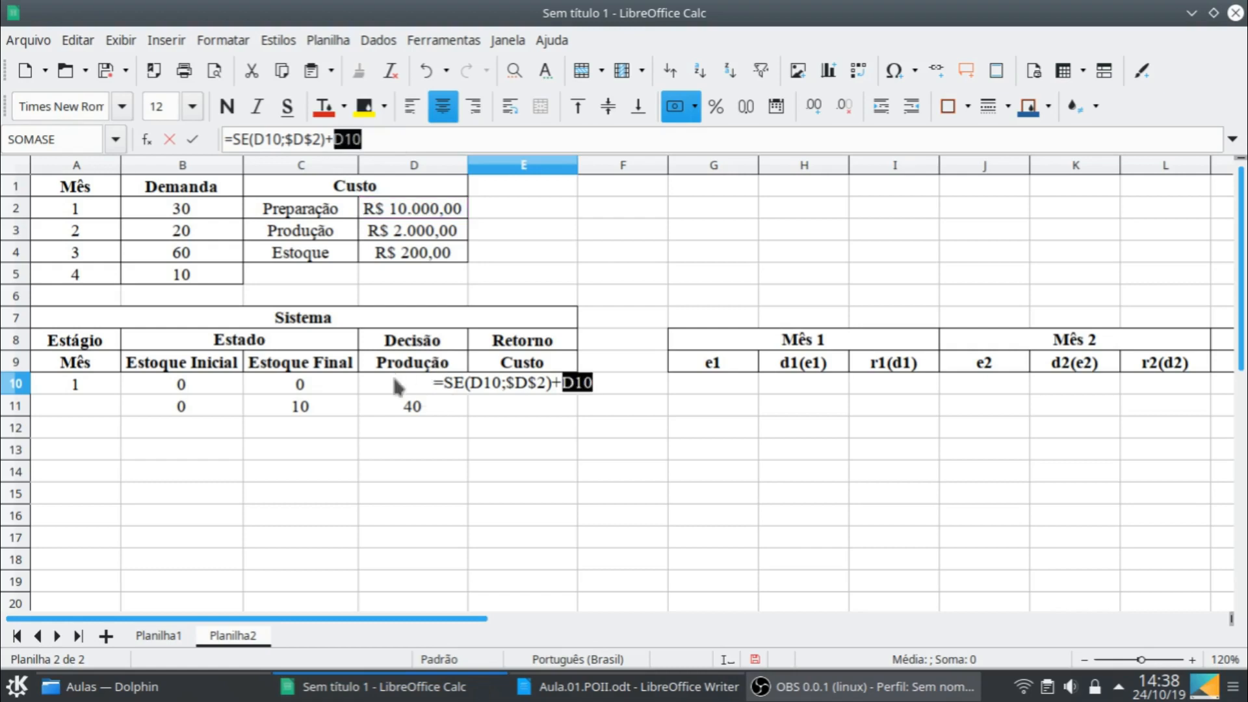
type("*")
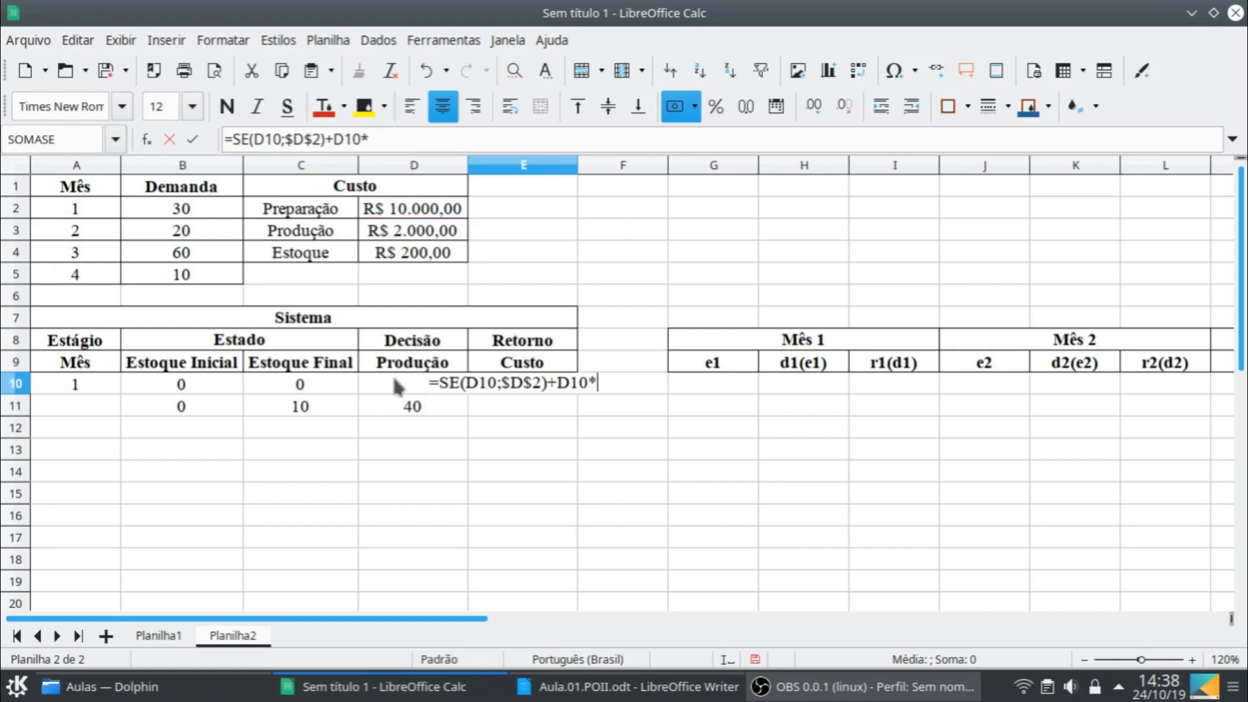
left_click(429, 238)
key("F4")
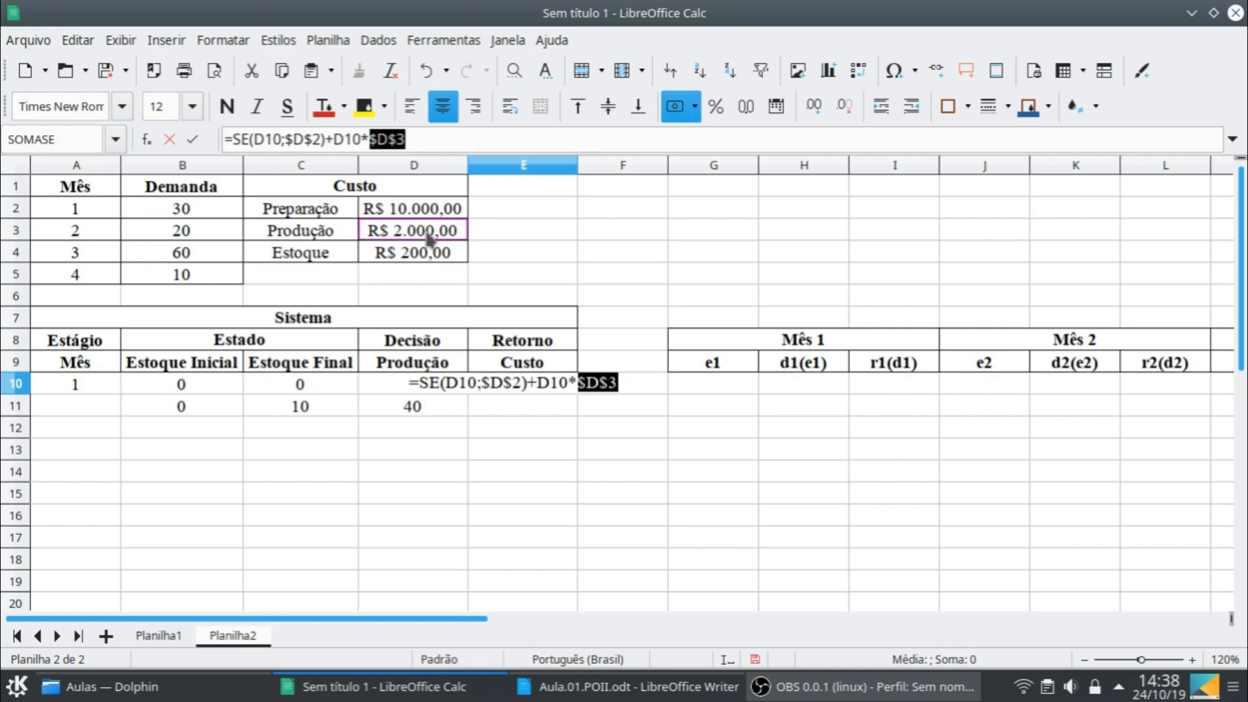
- Complete the E10 cost formula with the final stock cost term +C10*$D$4
type("+")
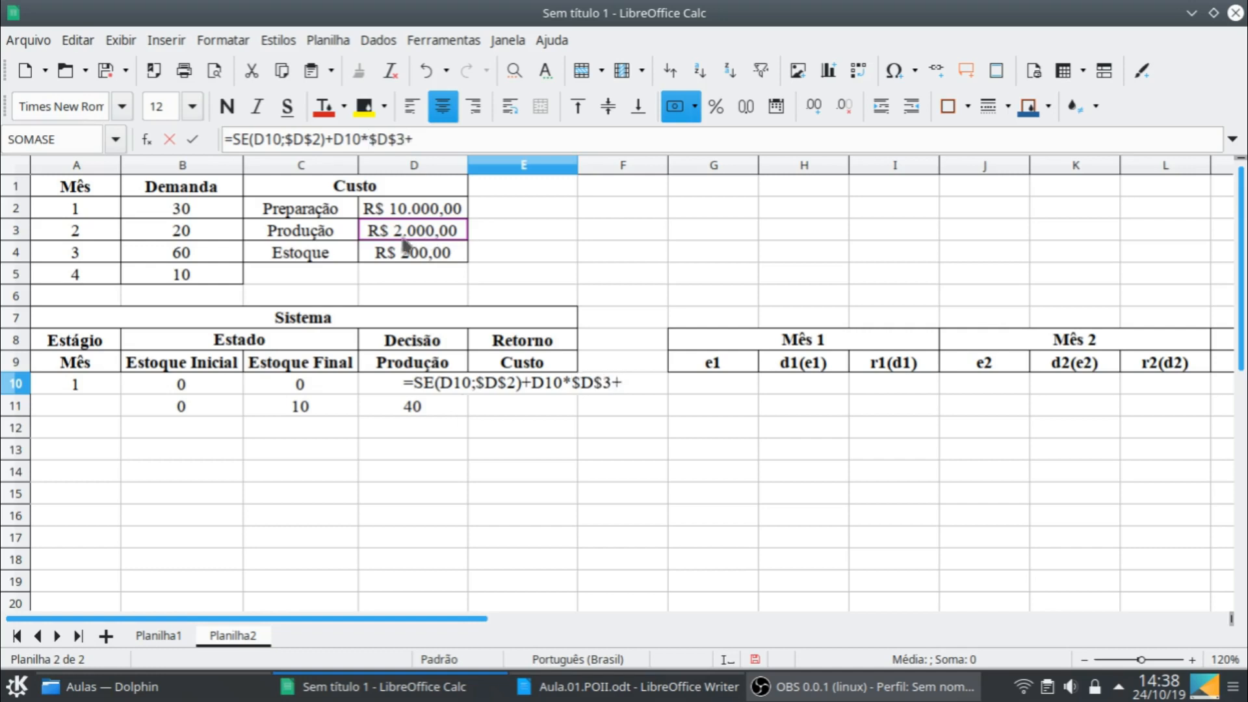
left_click(333, 377)
type("*")
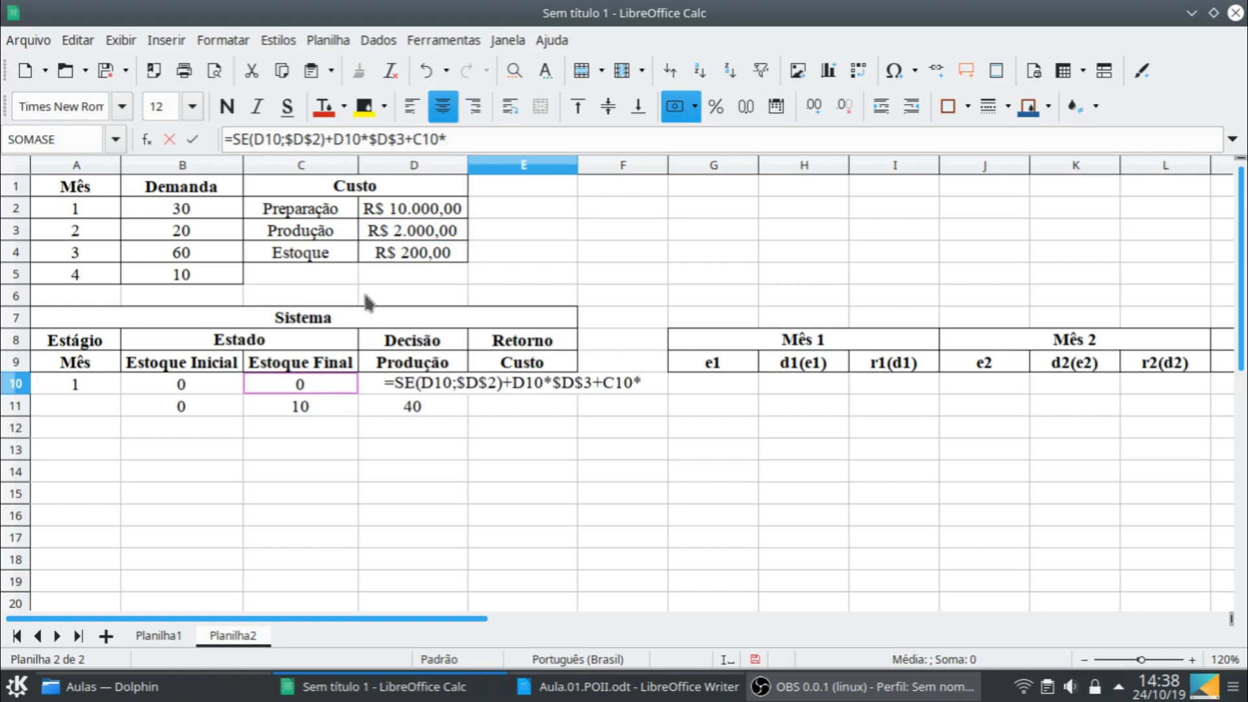
left_click(411, 257)
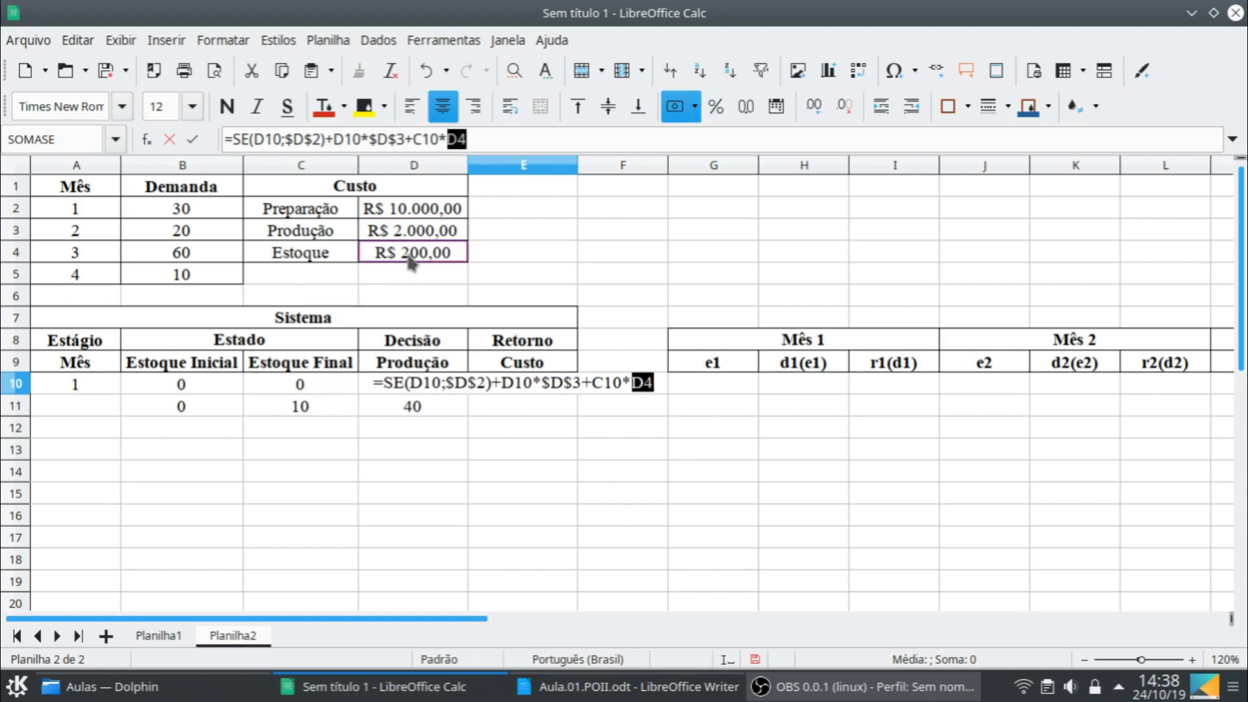
key("F4")
key("Return")
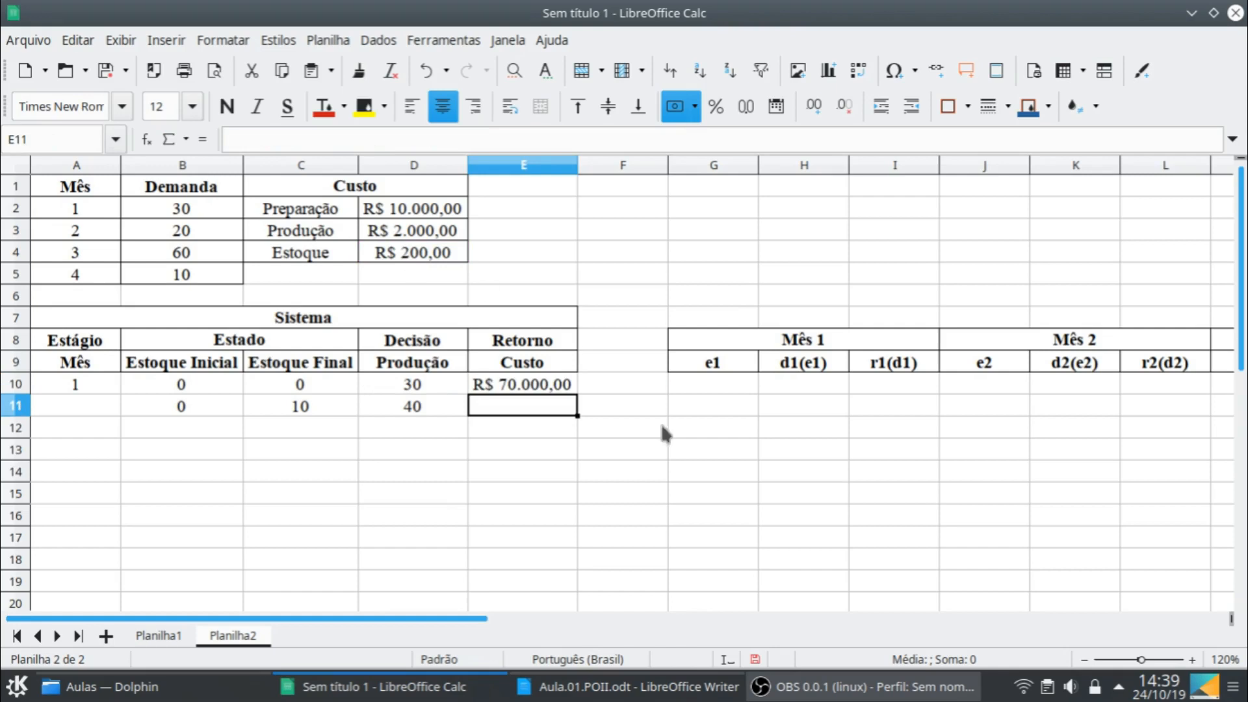
- Fill the cost formula from E10 into E11, and extend the row B11:E11 down to row 18
left_click(572, 388)
left_click_drag(576, 394, 580, 414)
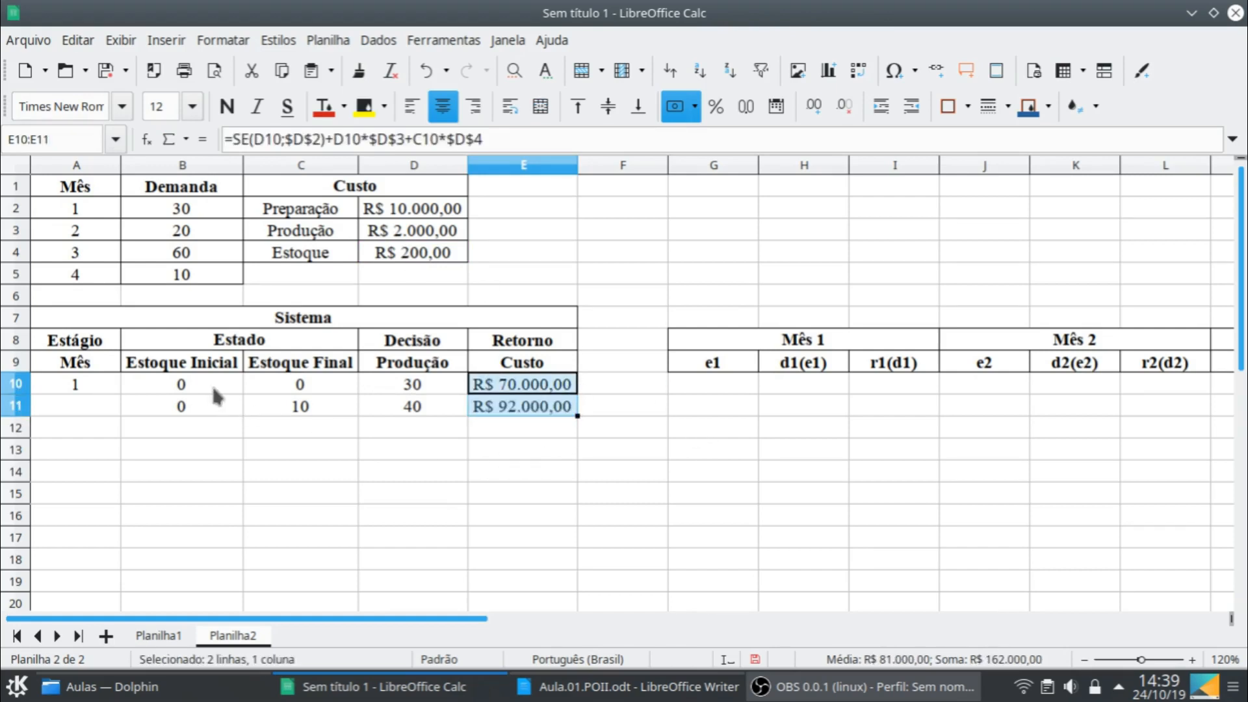
left_click(216, 410)
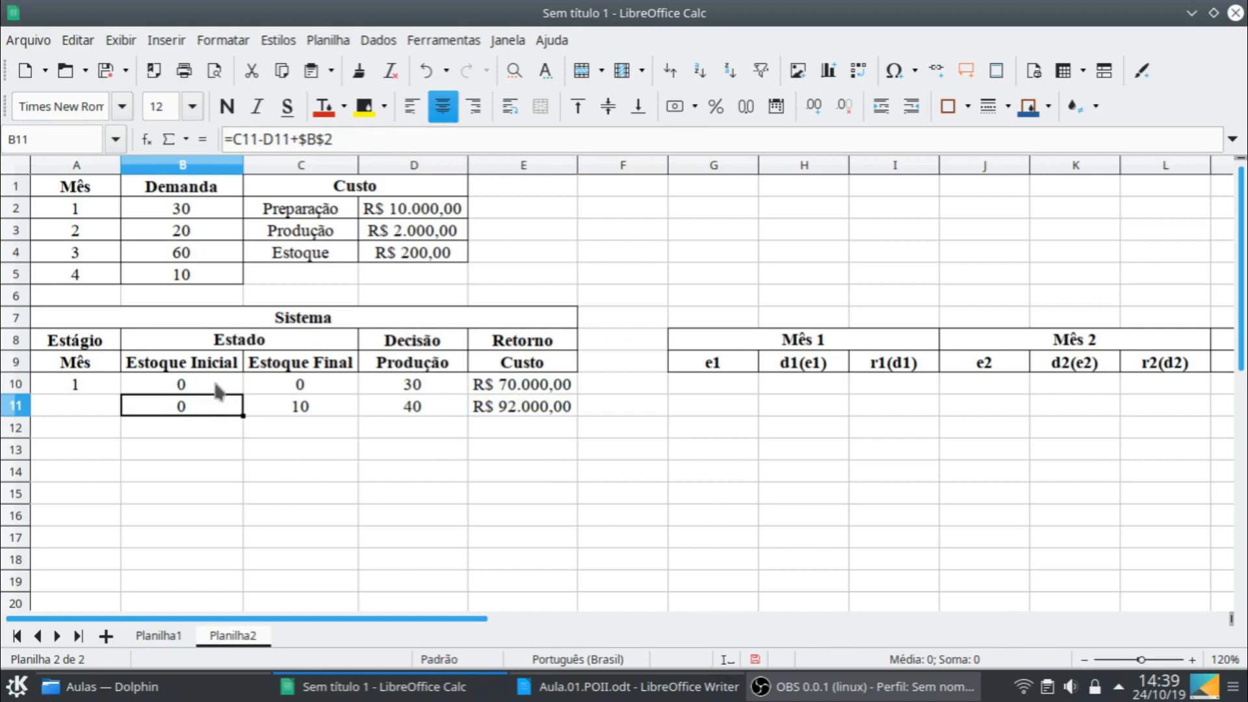
left_click(313, 407)
left_click(214, 379)
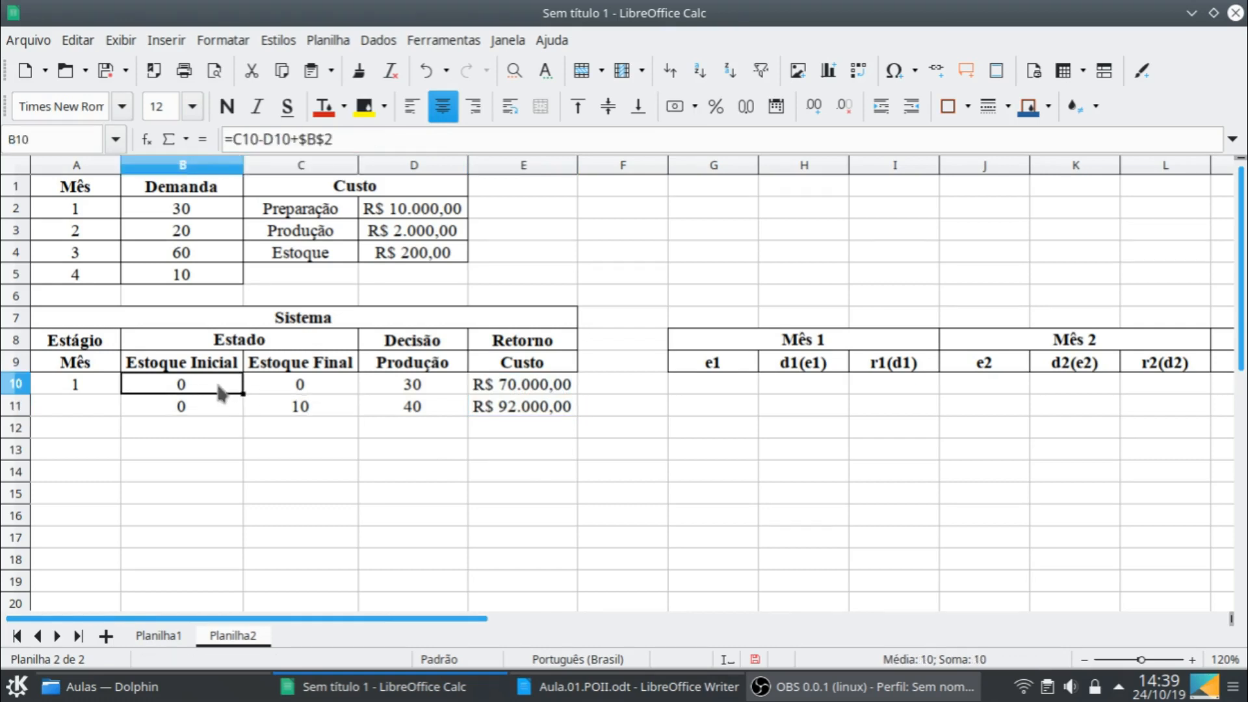
left_click_drag(238, 410, 548, 564)
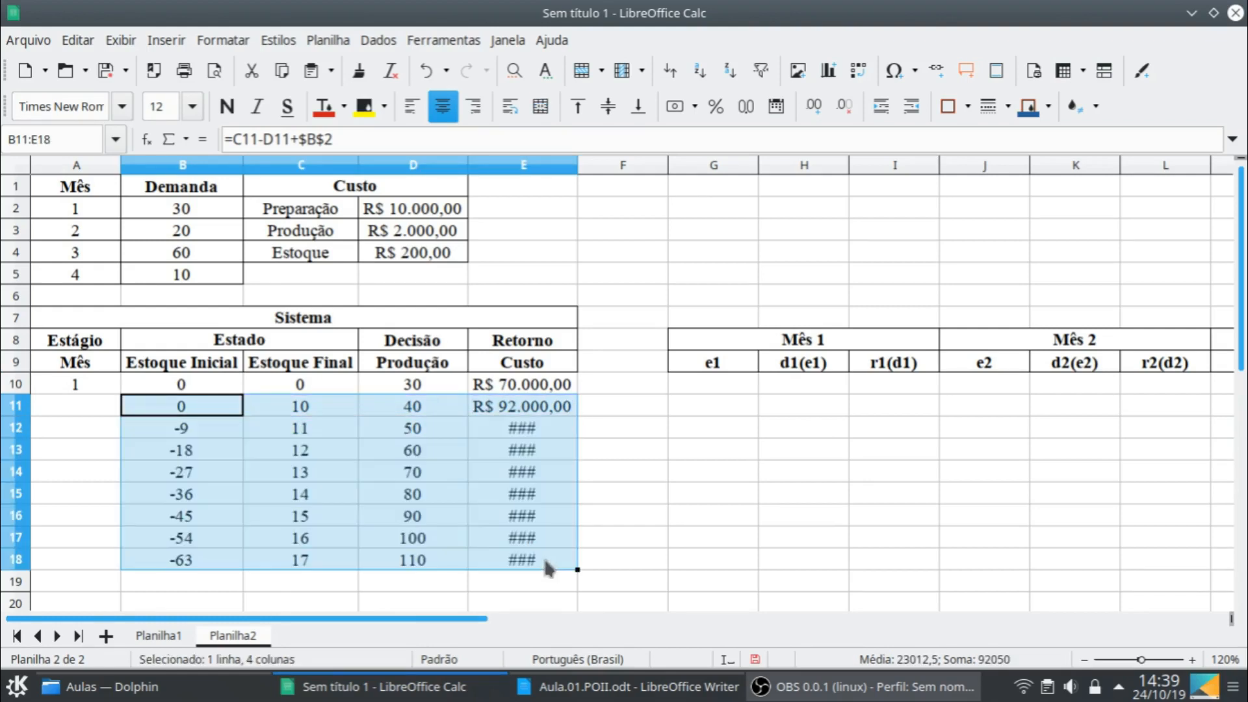
- Replace the final stock values in C12:C18 with 20, 30, 40, 50, 60, 70 and 80
left_click(332, 434)
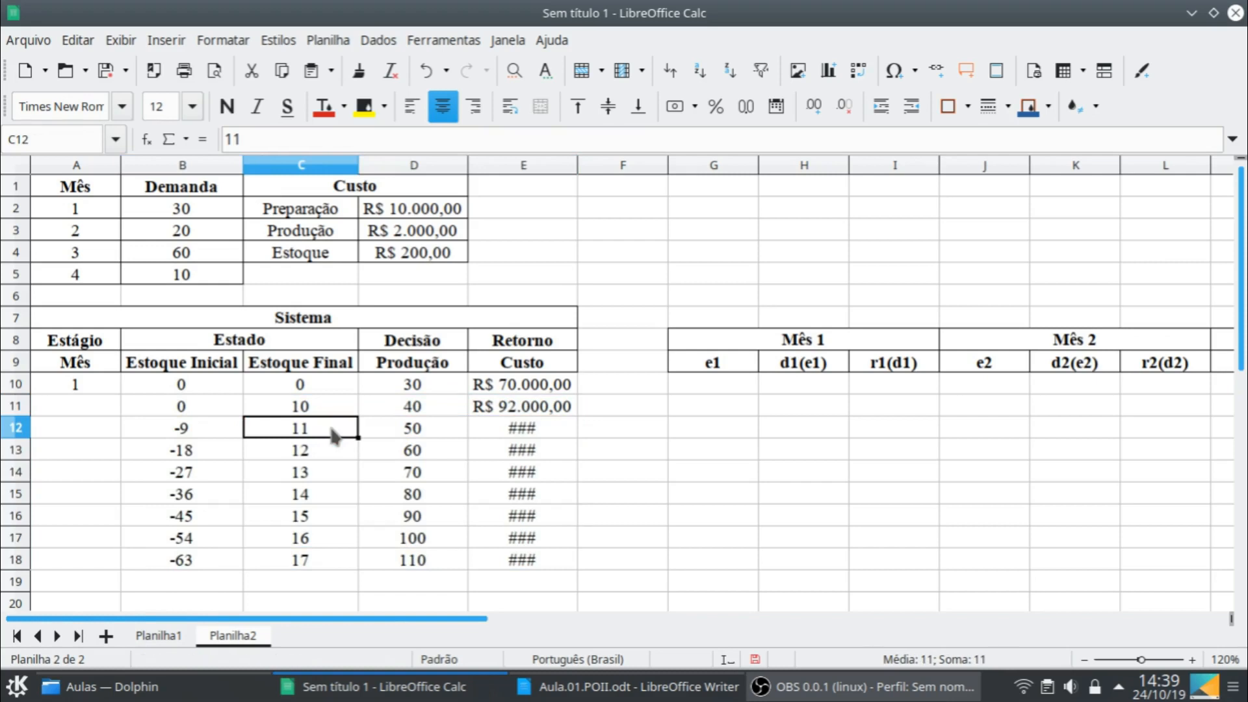
type("20")
key("Return")
type("30")
key("Return")
type("40")
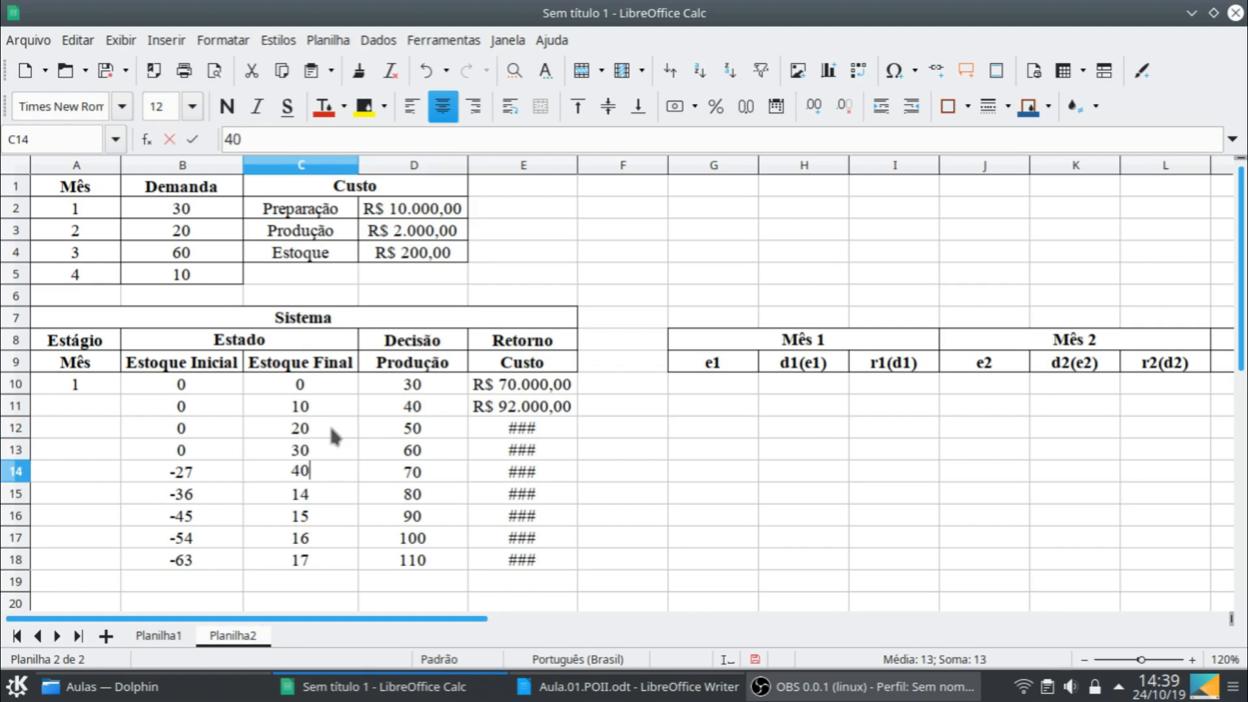
key("Return")
type("50")
key("Return")
type("60")
key("Return")
type("0")
key("Return")
type("80")
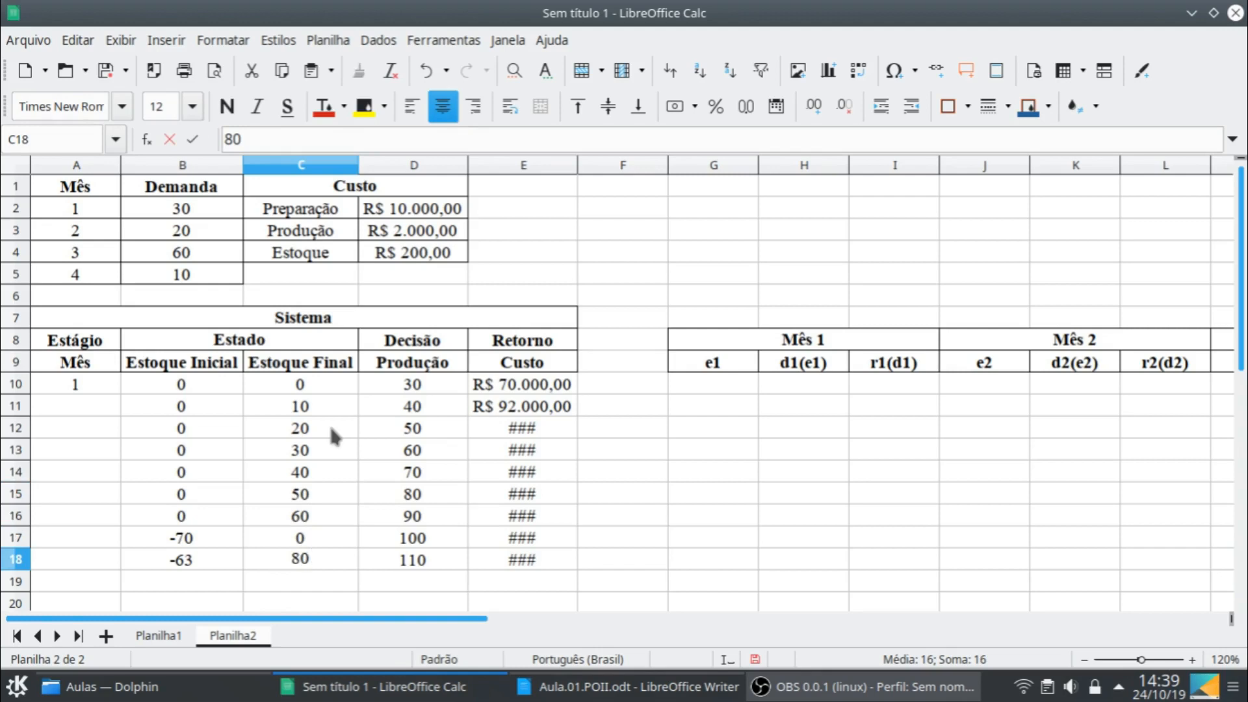
key("Up")
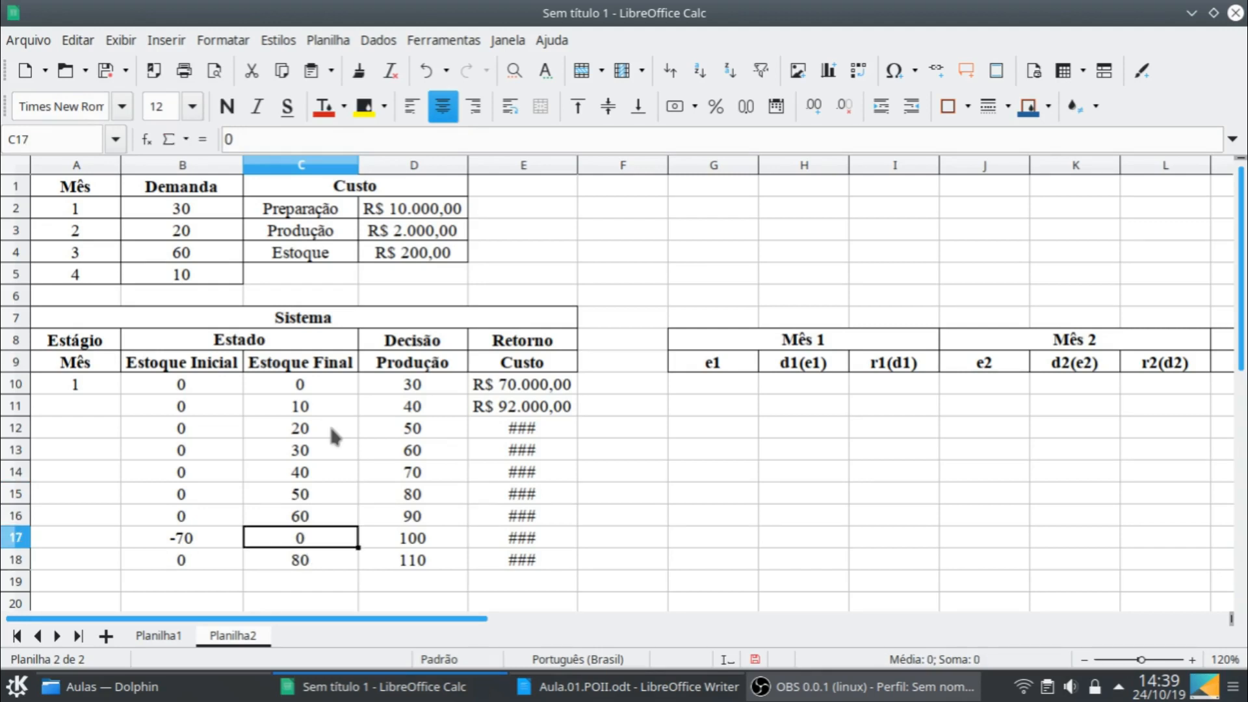
type("70")
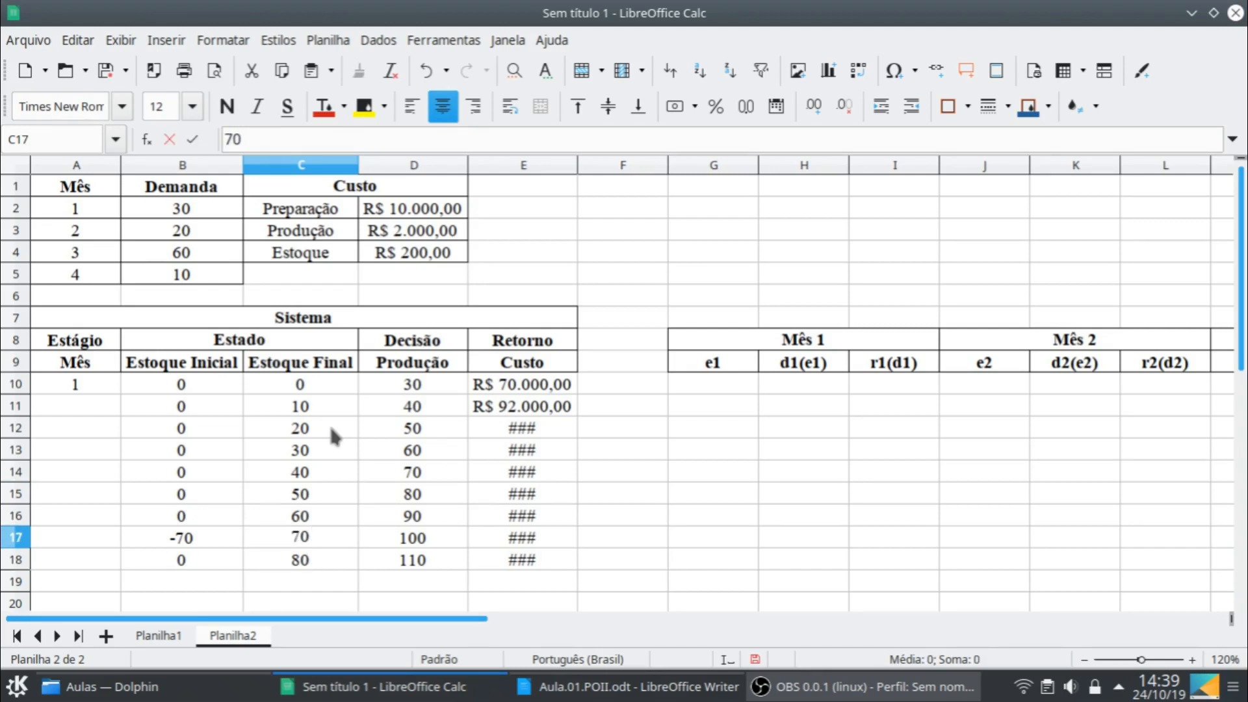
key("Return")
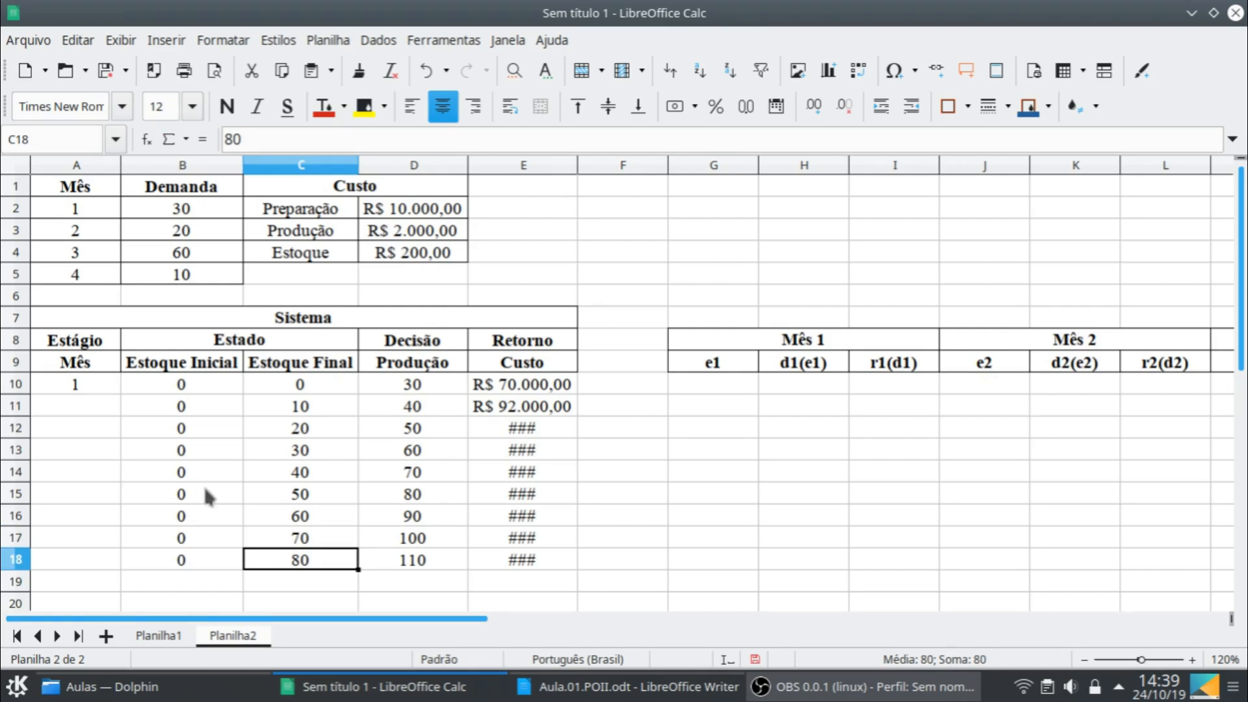
- Extend the row B18:E18 down to row 19 and set the final stock in C19 to 90
left_click_drag(198, 563, 578, 589)
left_click(317, 580)
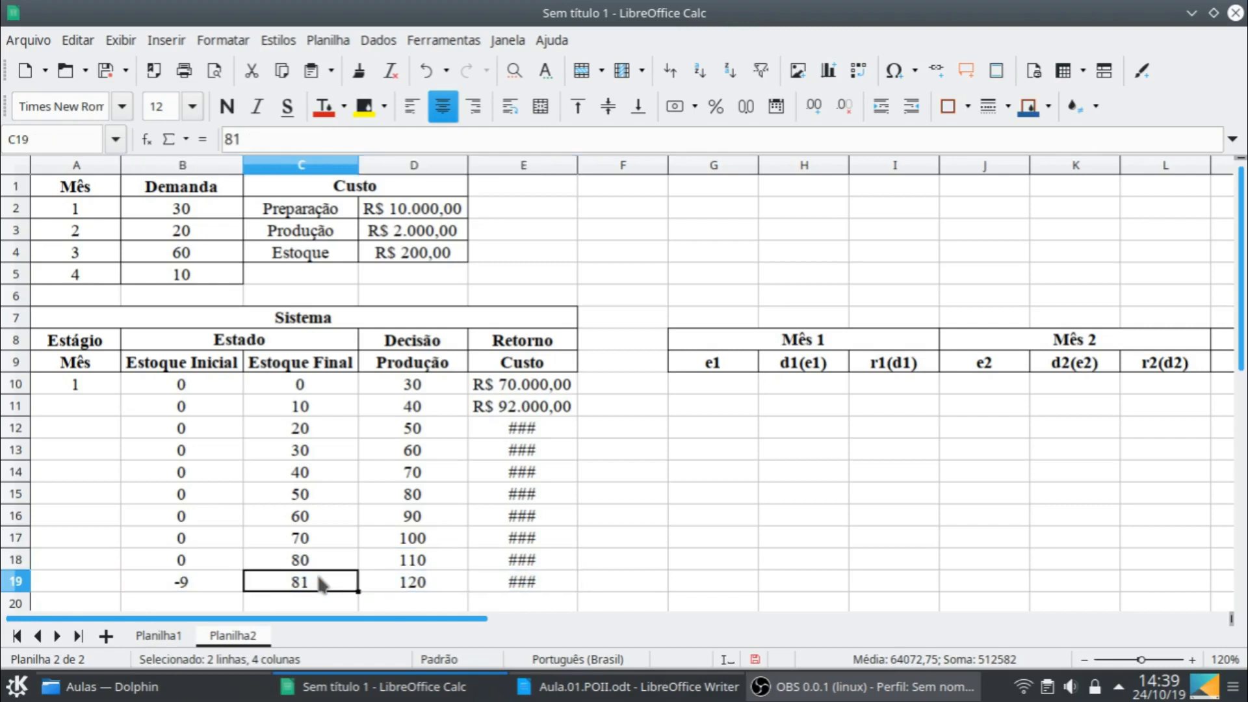
type("0")
key("Return")
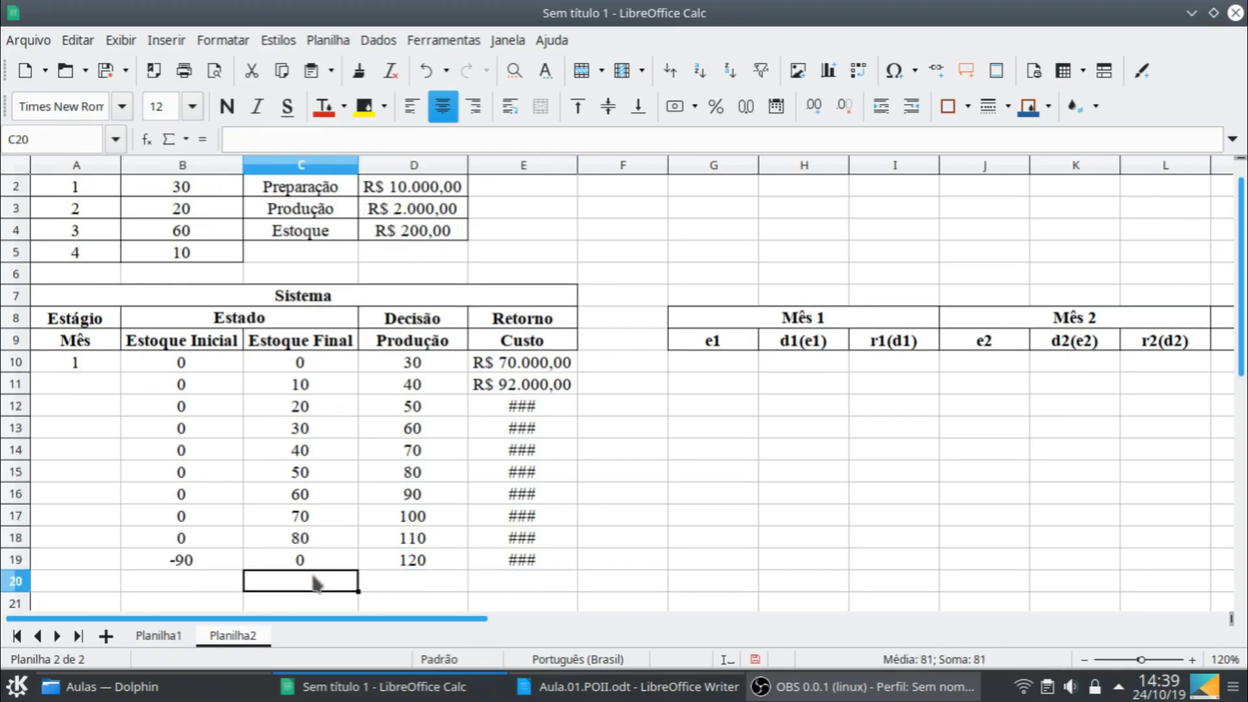
key("Up")
type("90")
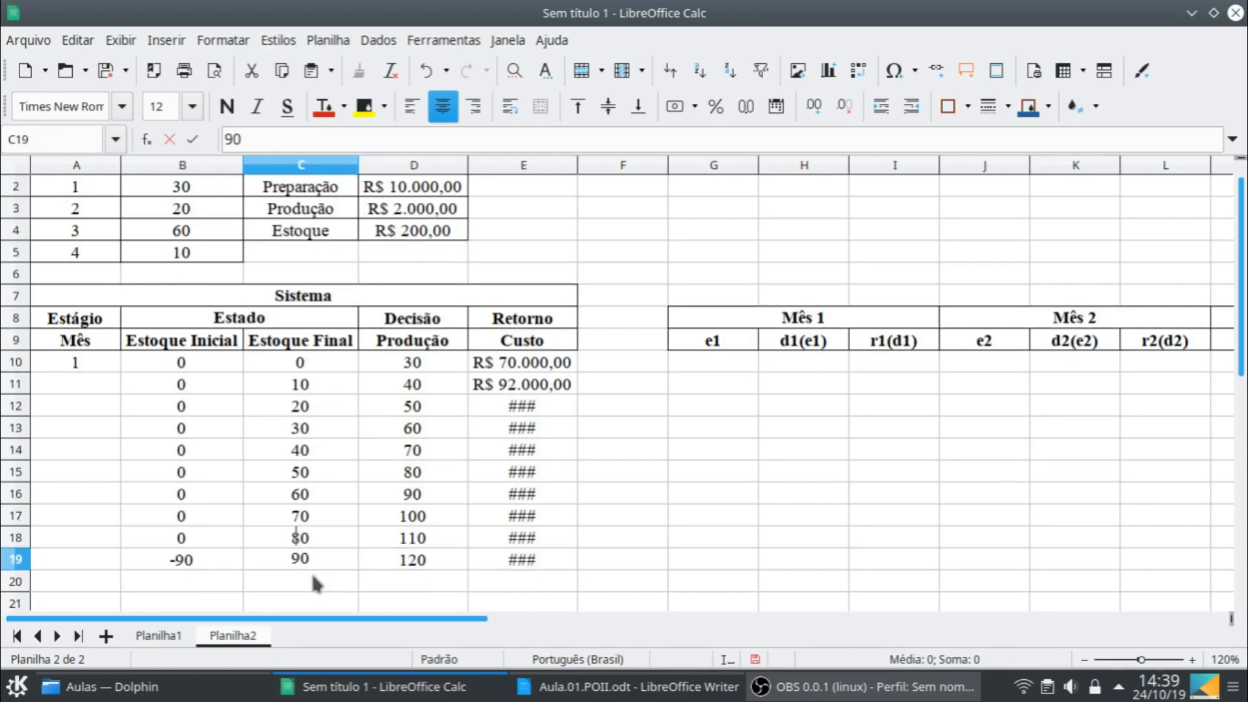
key("Return")
- Fit the width of column E to its cost values
scroll(298, 510, "up", 1)
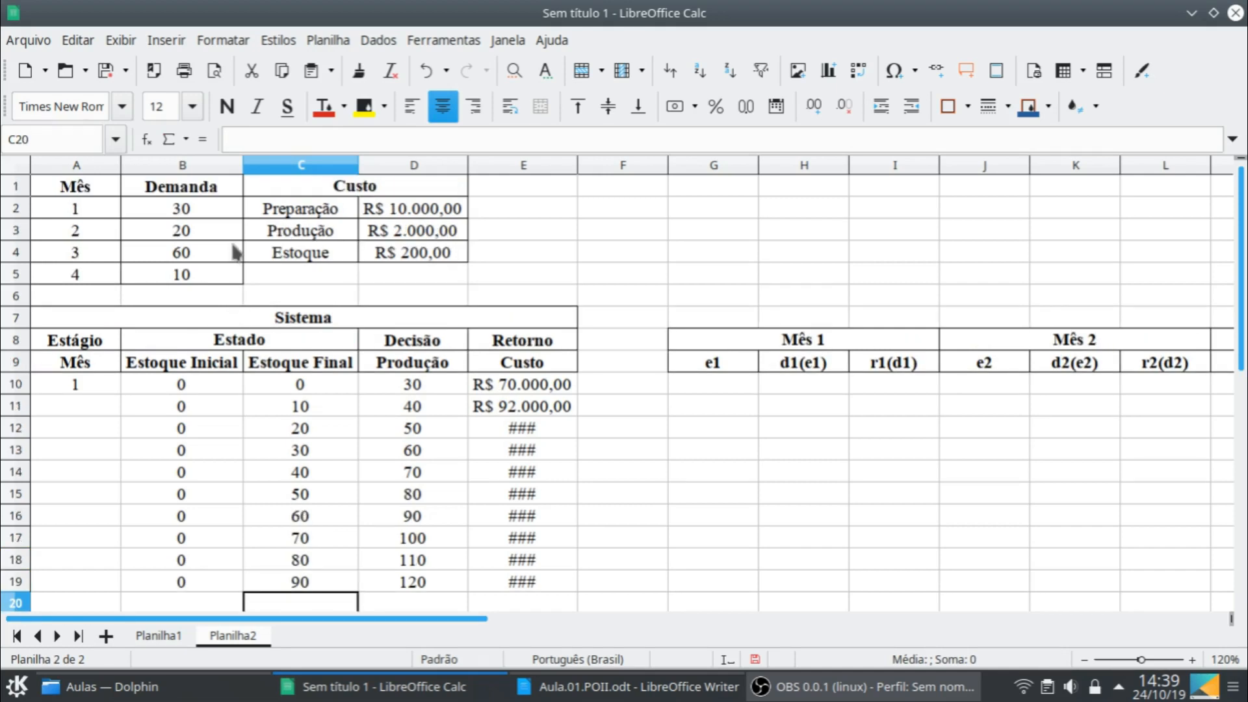
left_click(158, 207)
left_click(184, 273, "shift")
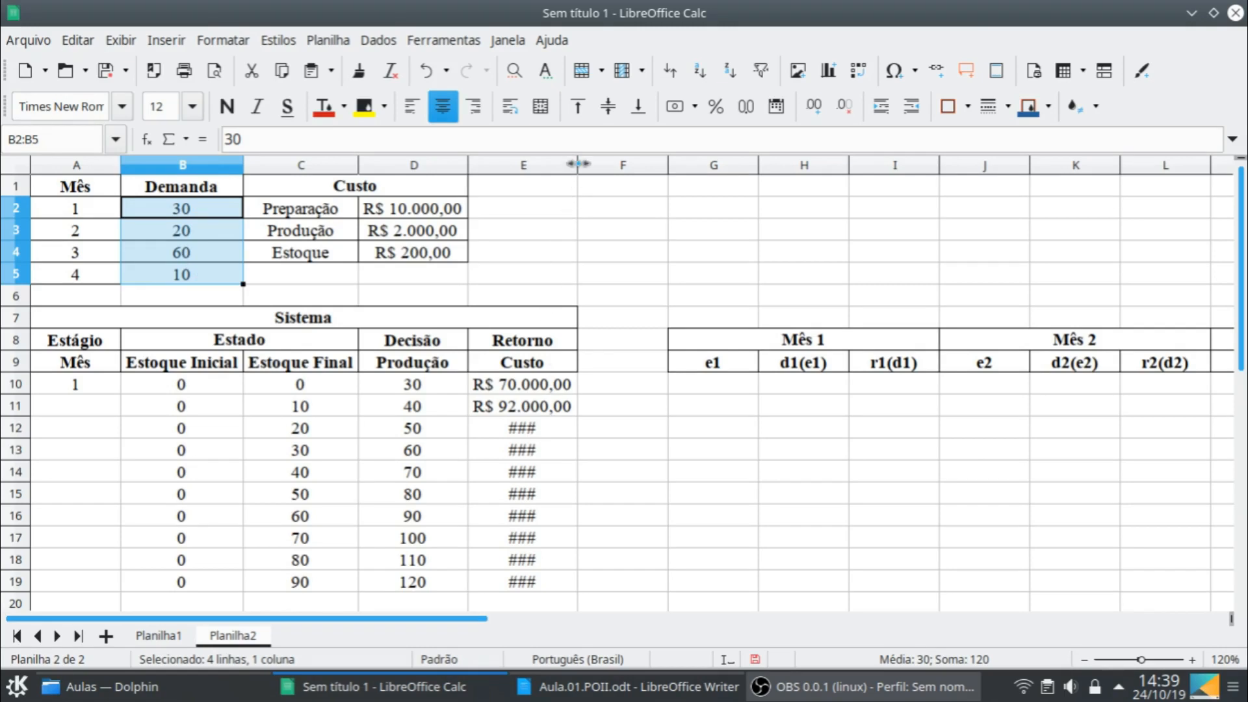
left_click_drag(577, 164, 558, 164)
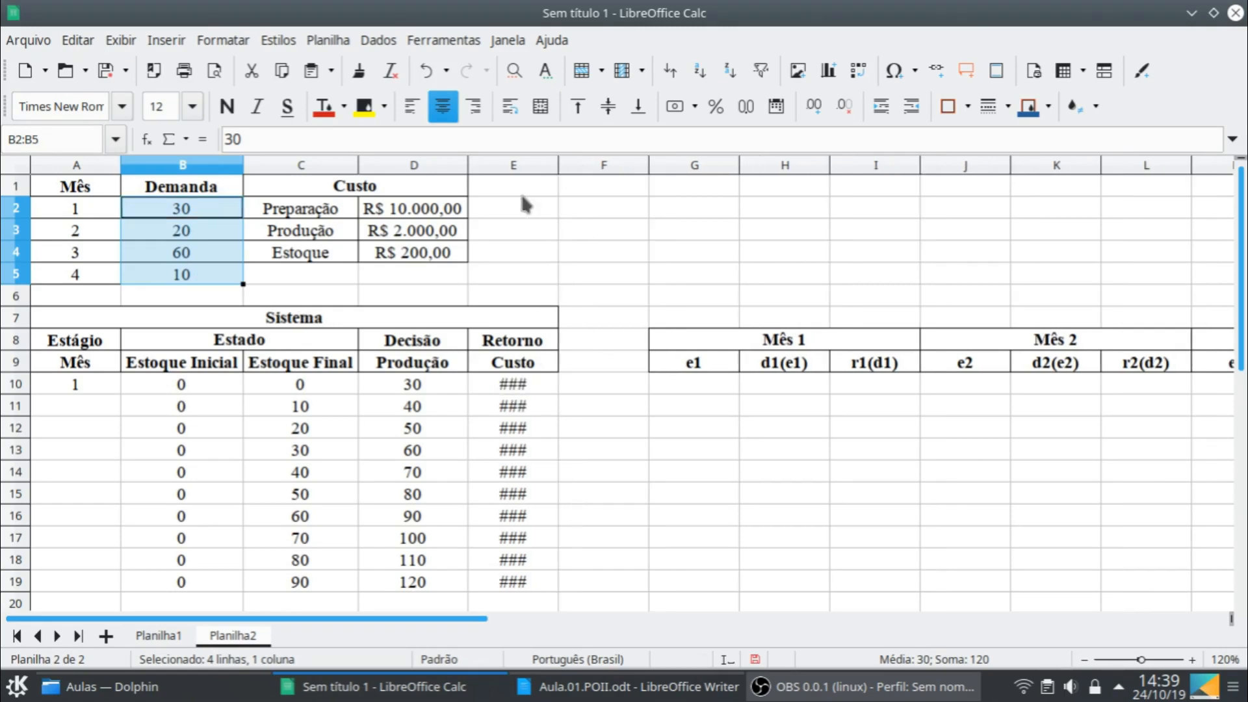
left_click(519, 189)
double_click(557, 165)
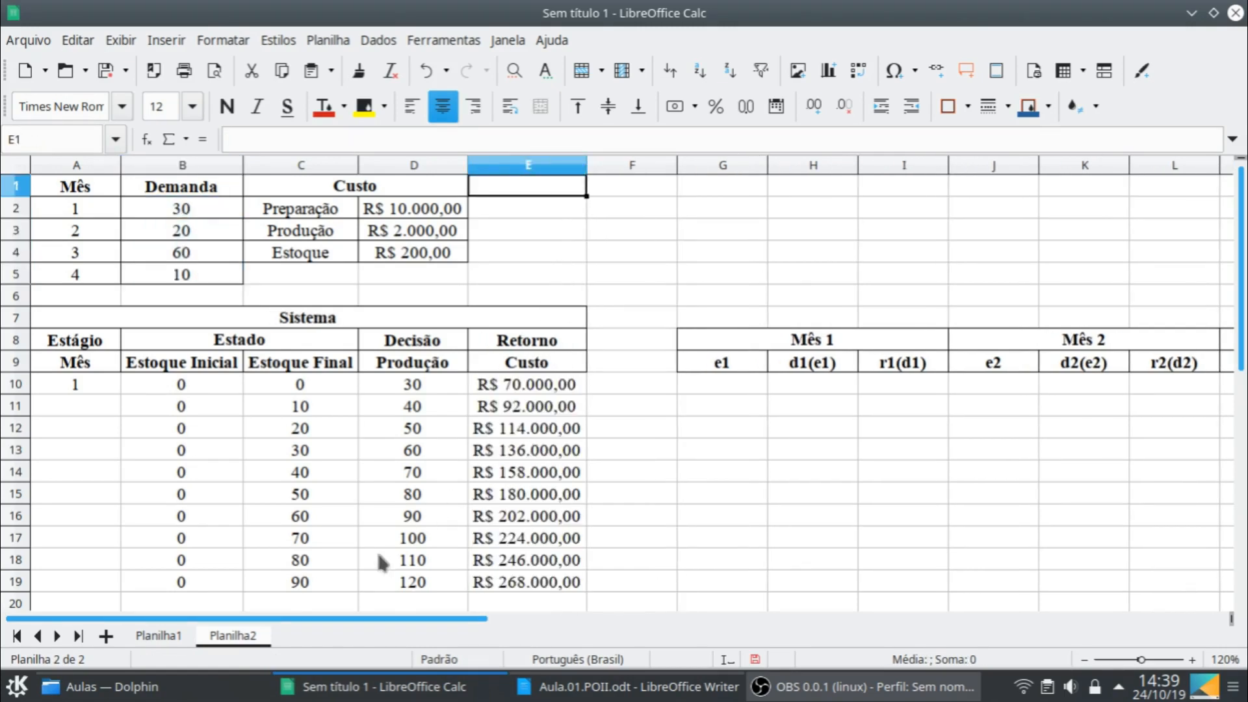
- Merge the month 1 cells A10:A19 and apply full cell borders to A10:E19
left_click(97, 377)
left_click(105, 578, "shift")
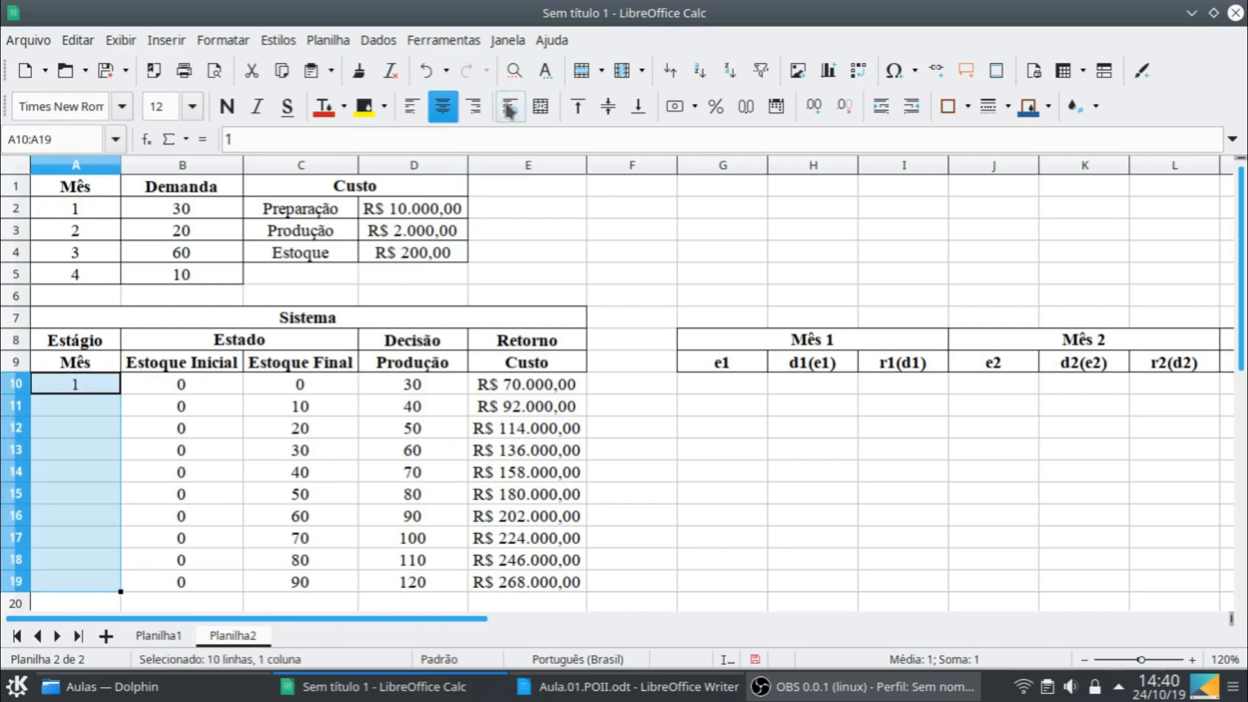
left_click(540, 106)
left_click(574, 583, "shift")
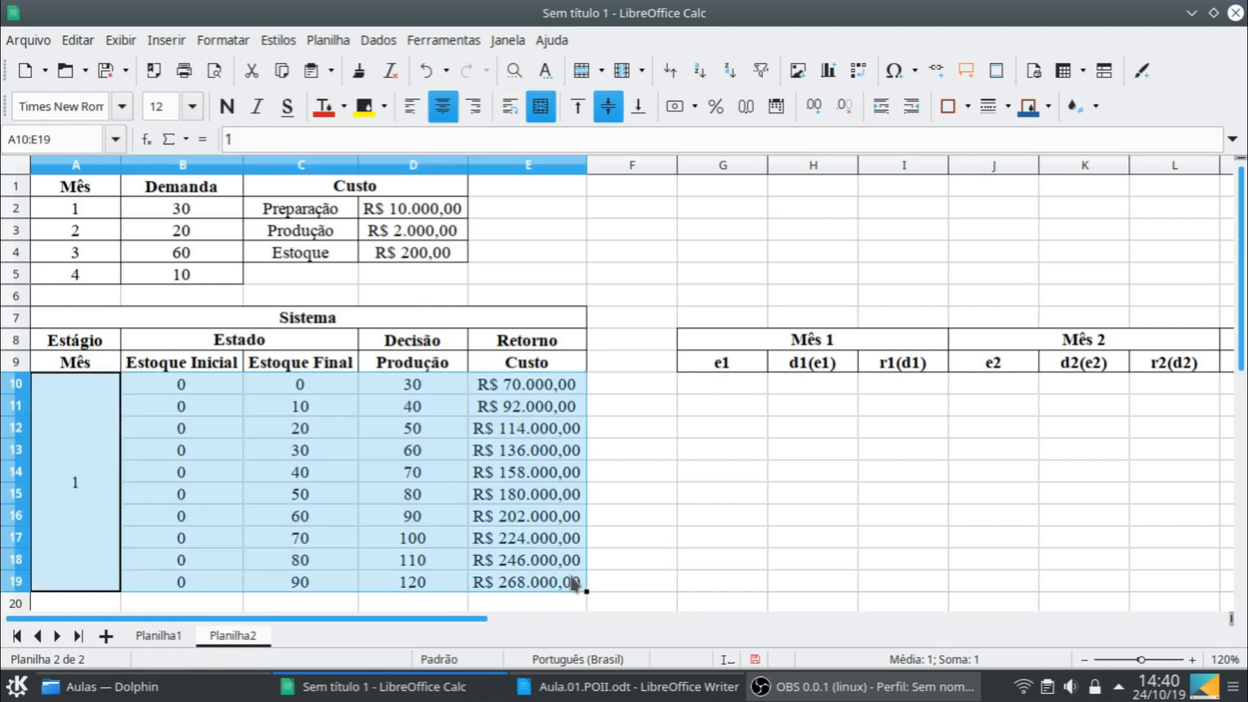
left_click(968, 106)
left_click(1029, 202)
left_click(423, 500)
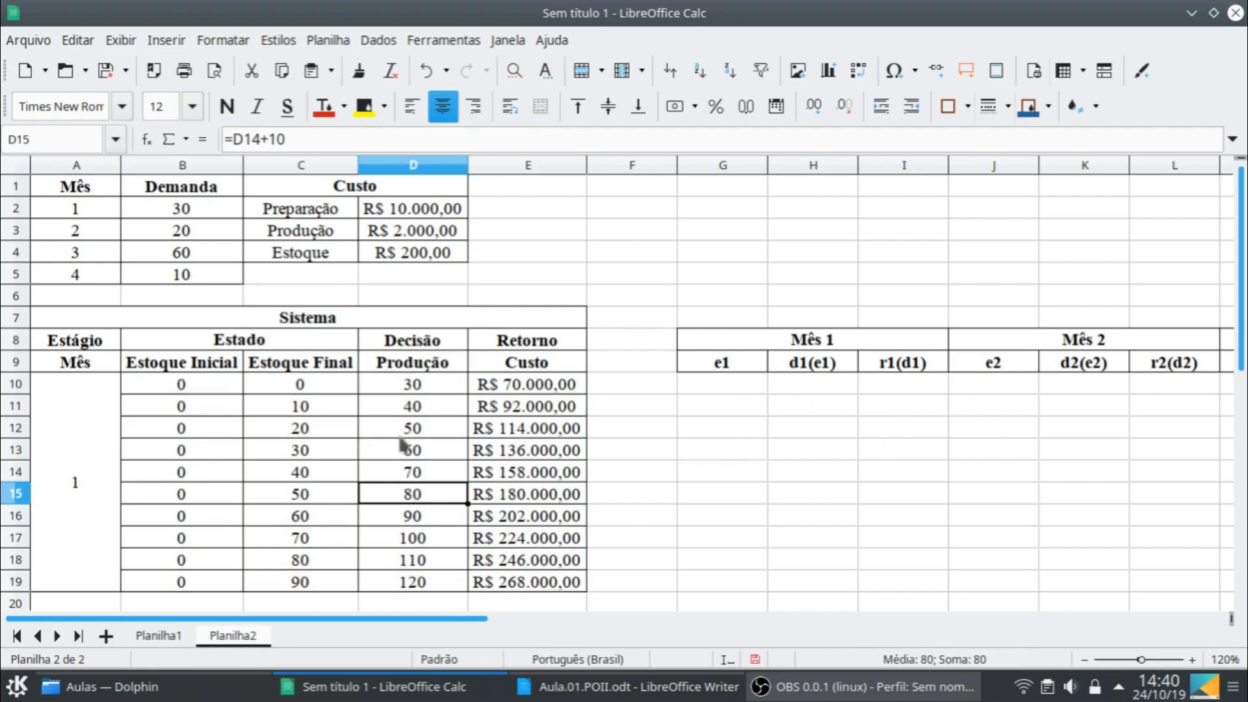
- Copy C10:E19 and paste only its text, numbers and dates into the Mês 1 table starting at G10
left_click_drag(340, 388, 517, 584)
key("ctrl+c")
left_click(718, 389)
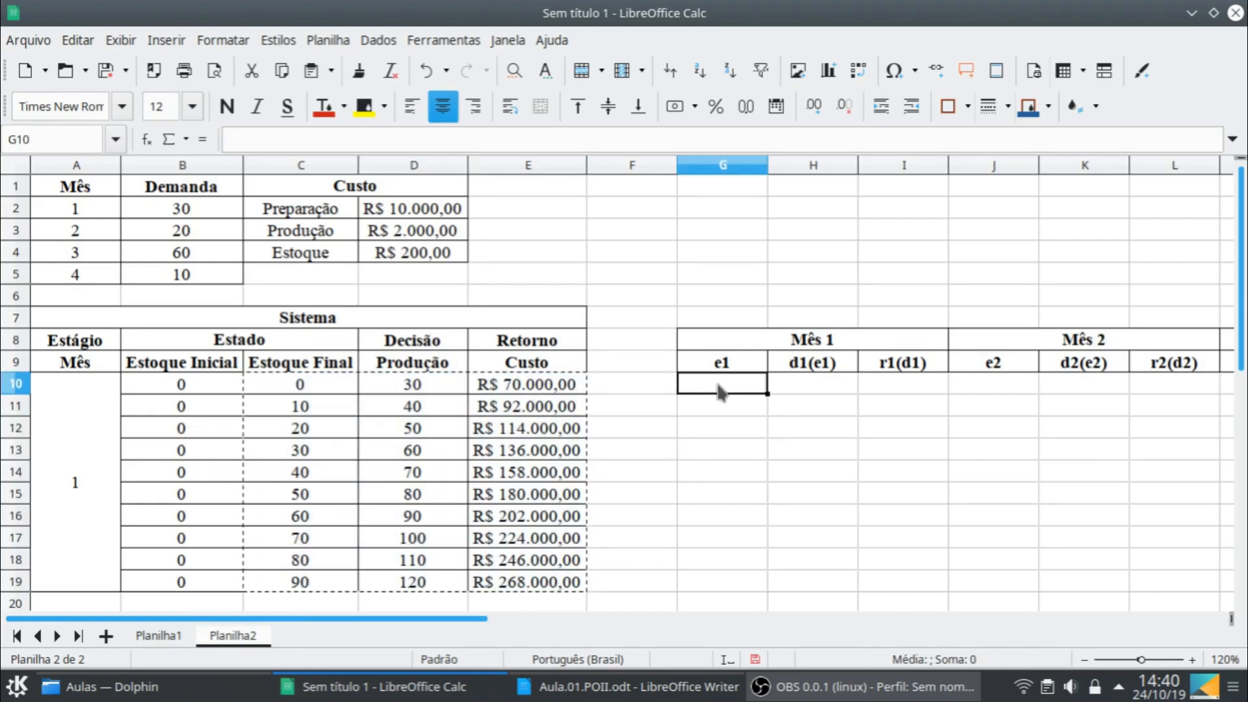
key("ctrl+shift+v")
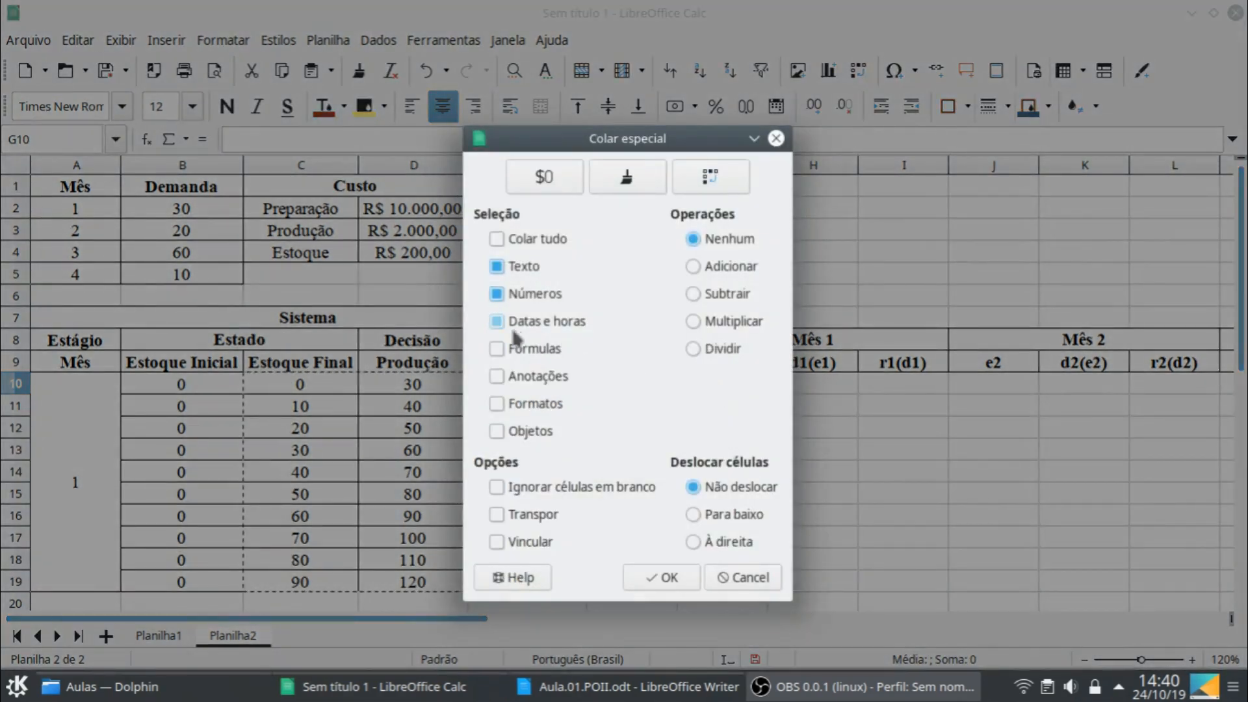
left_click(661, 576)
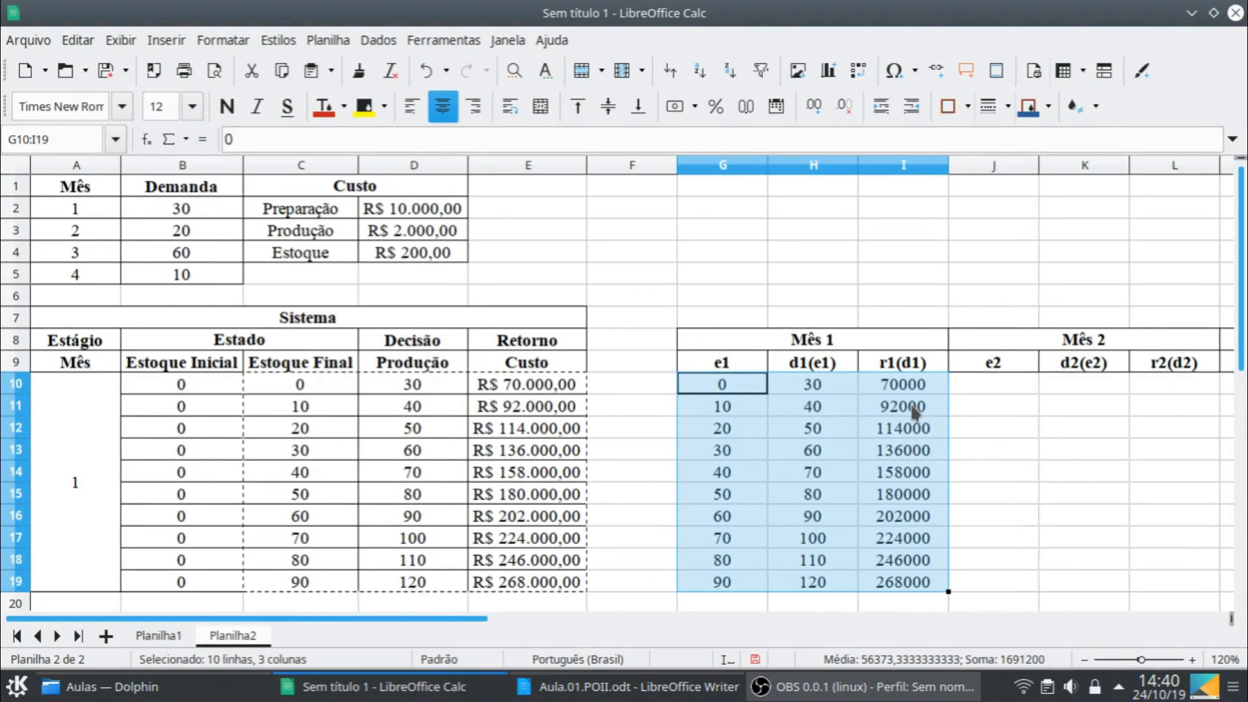
- Format the r1(d1) values in I10:I19 as currency and fit column I to them
left_click(906, 389)
scroll(936, 533, "down", 1)
left_click(929, 517, "shift")
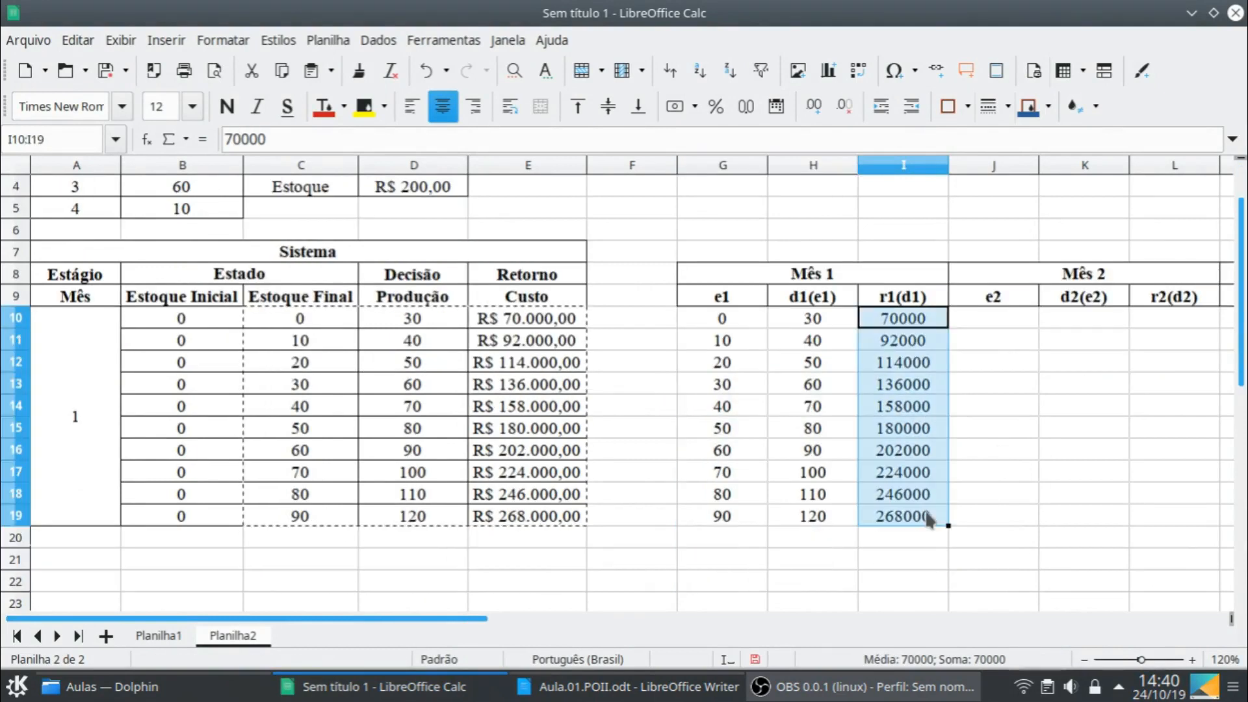
left_click(671, 110)
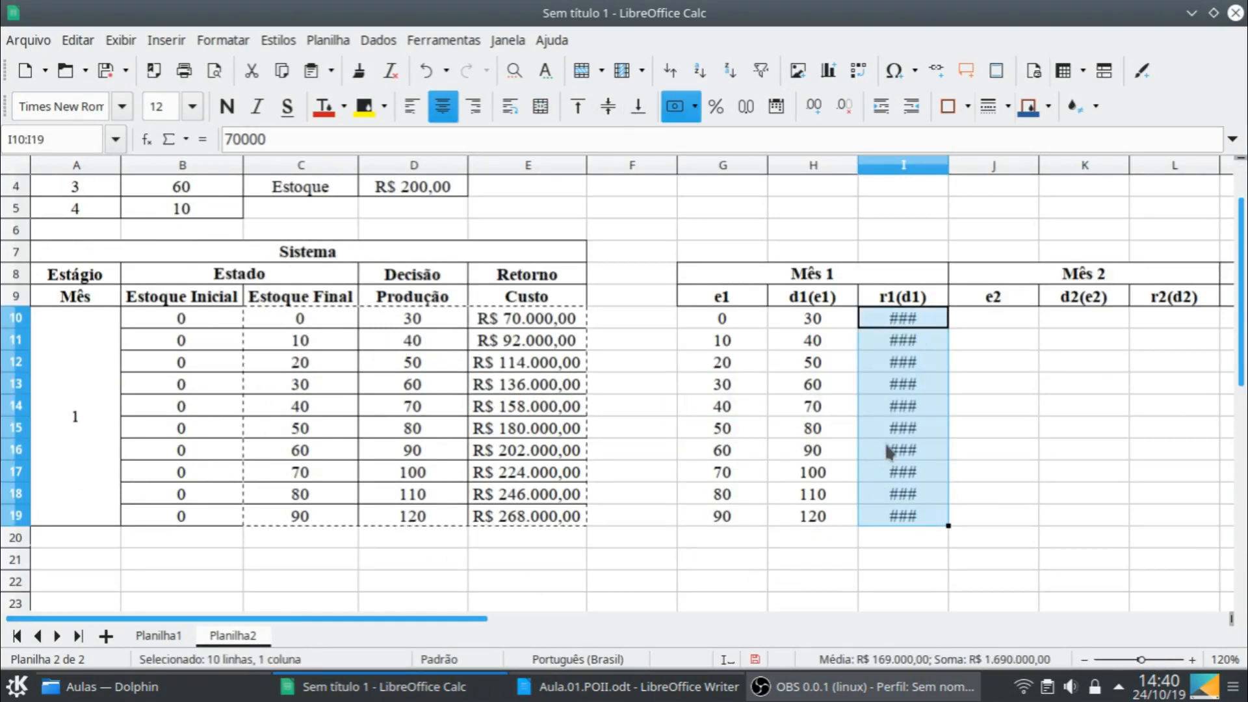
double_click(949, 164)
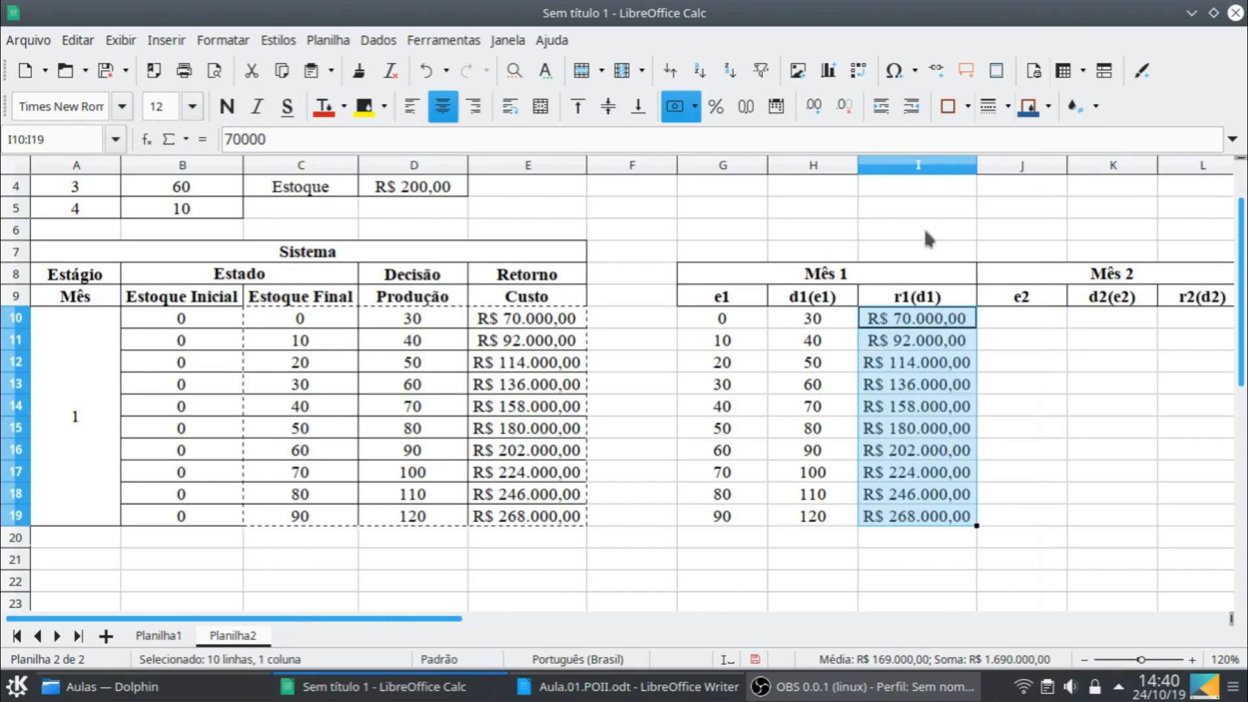
- Apply full cell borders to the Mês 1 values in G10:I19
left_click(721, 319)
left_click(943, 517, "shift")
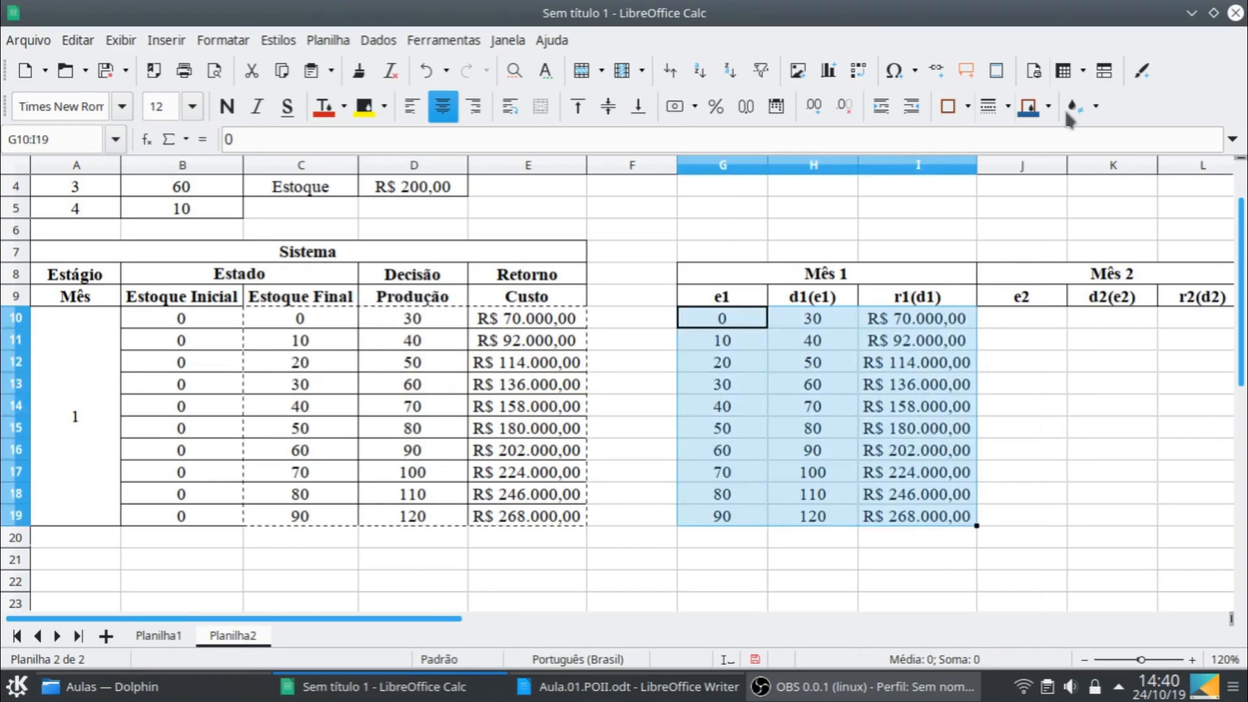
left_click(968, 107)
left_click(1019, 203)
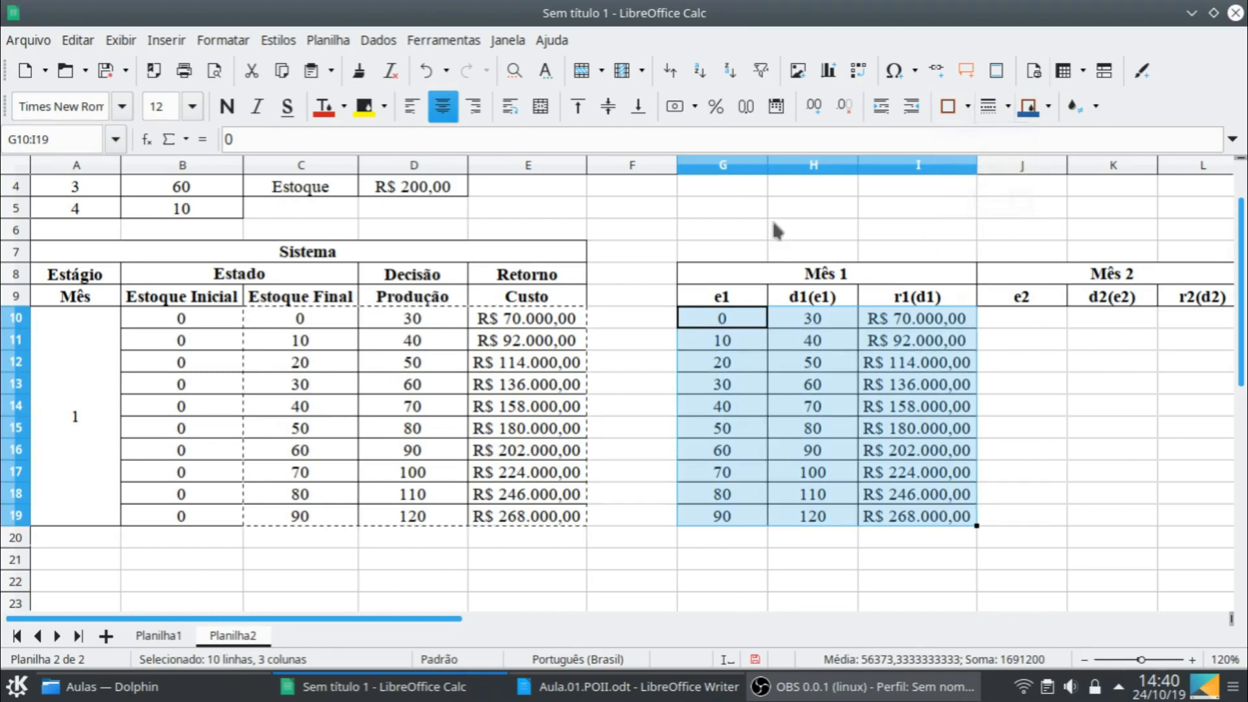
- Fit the widths of columns G to I to their contents
left_click(757, 165)
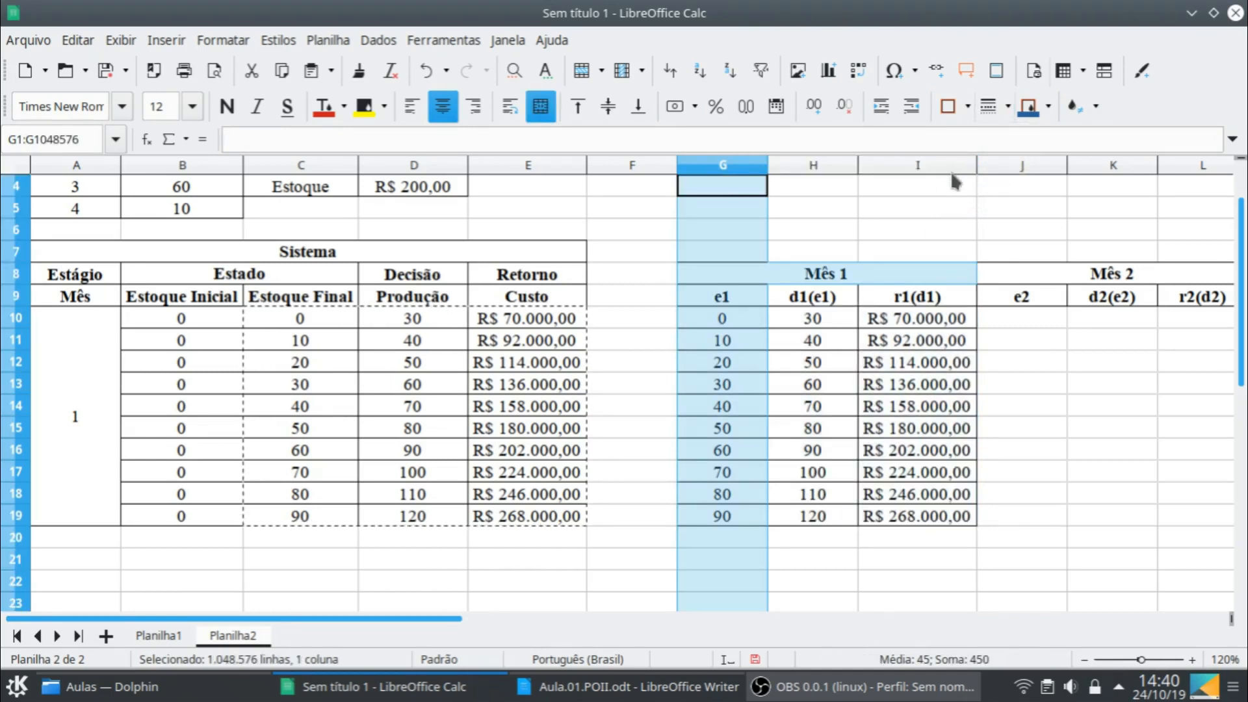
left_click(951, 168, "shift")
double_click(973, 164)
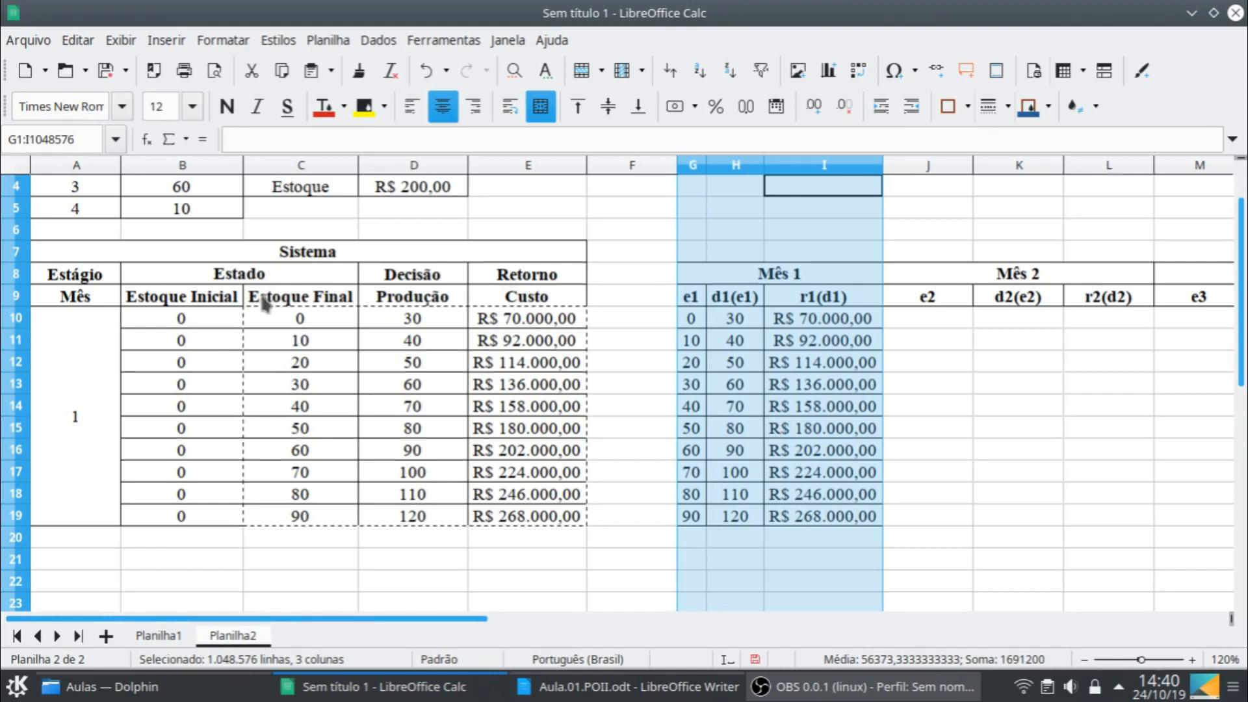
- Compare the month 1 table on Planilha2 with the finished Sistema table on Planilha1
left_click(291, 306)
left_click(289, 322)
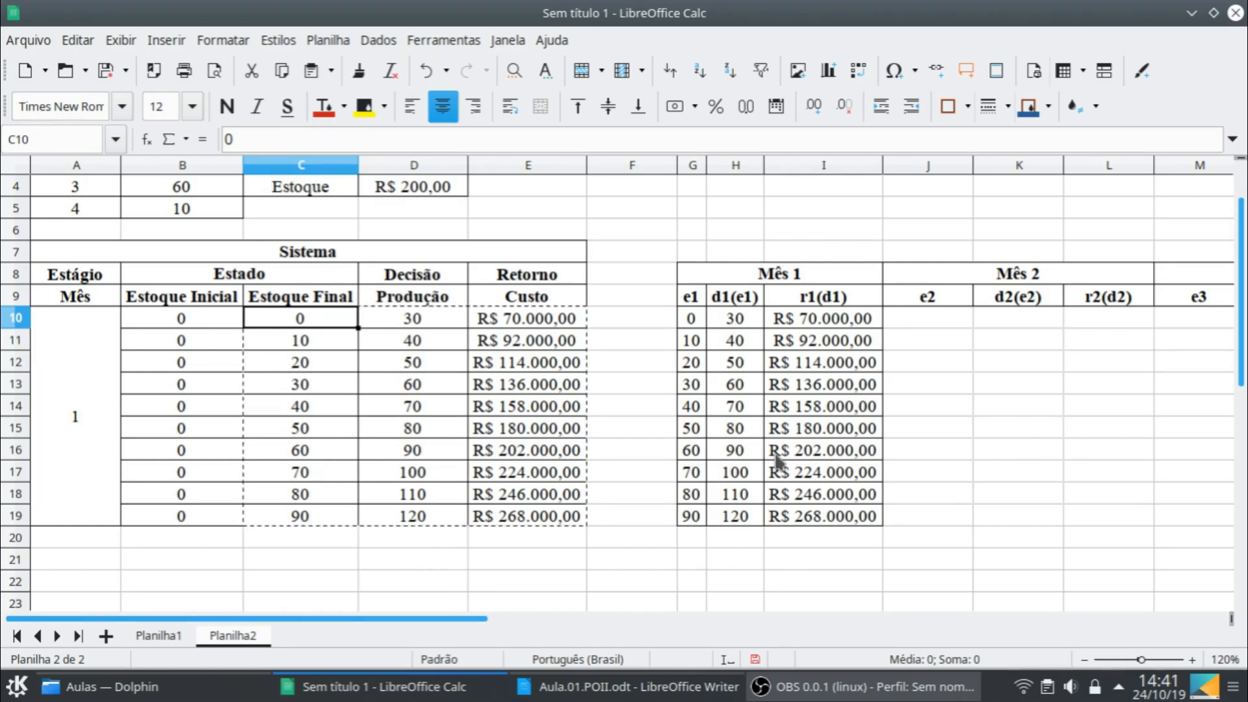
left_click(174, 635)
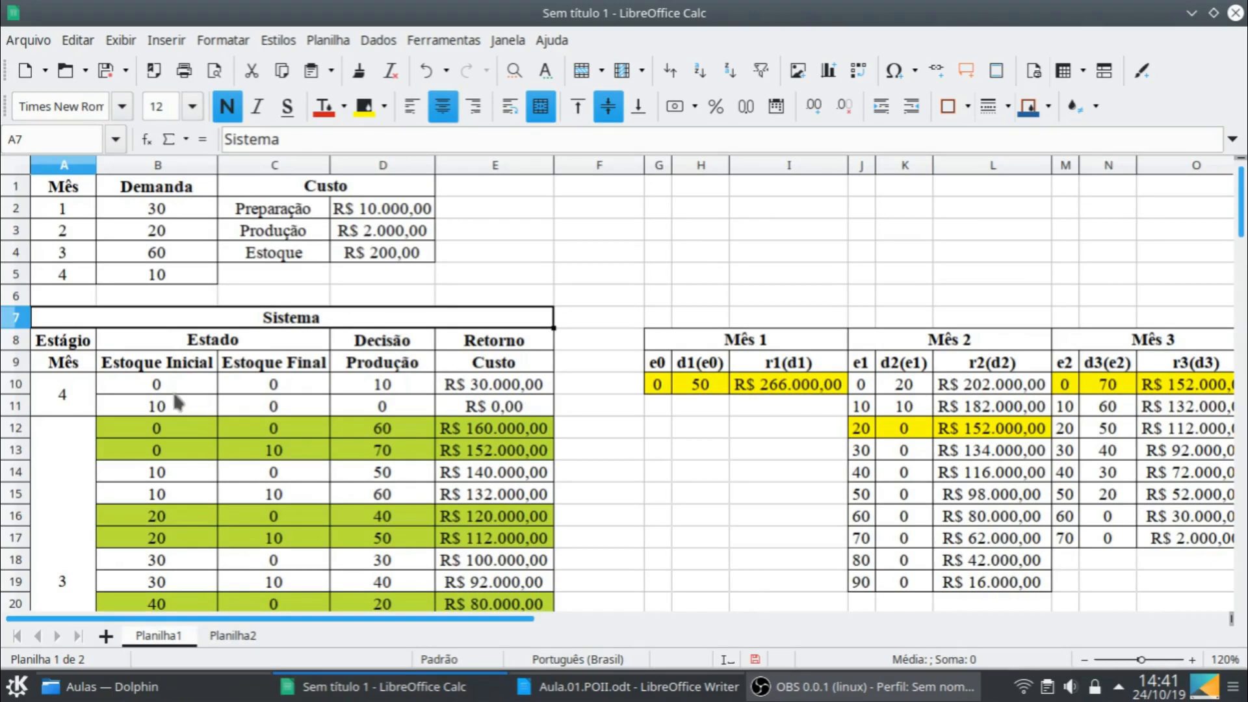
left_click(233, 640)
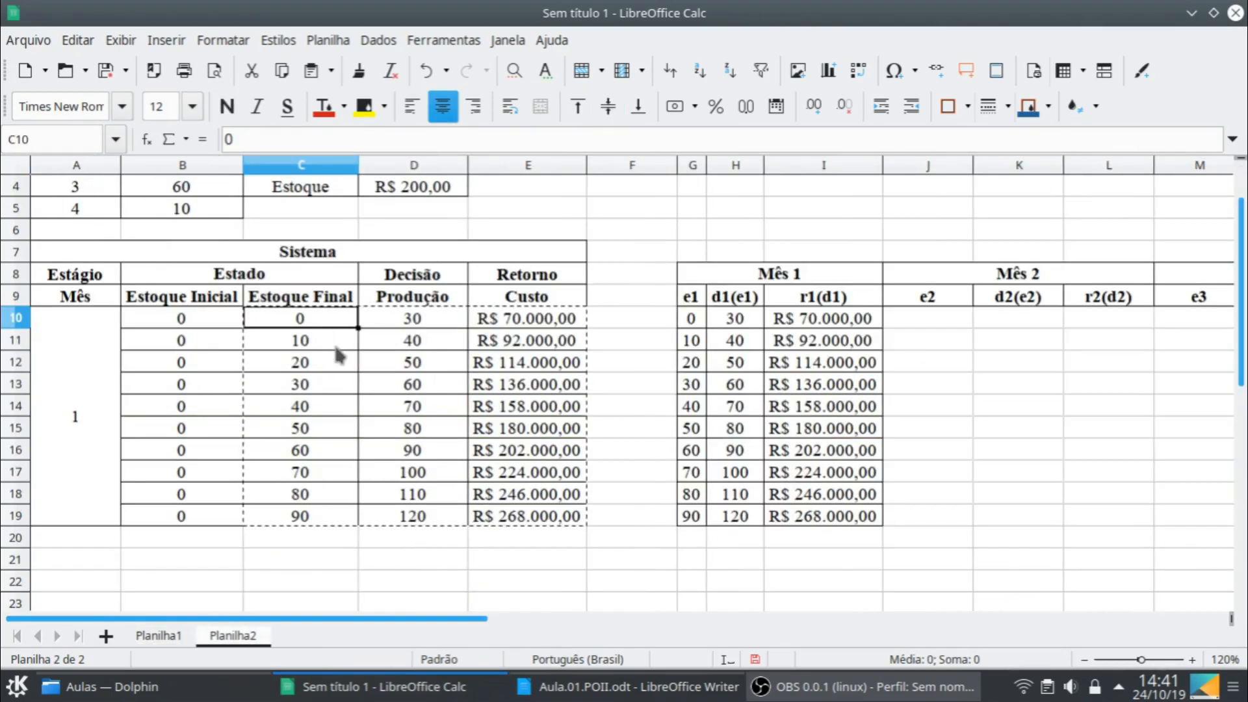
left_click(177, 638)
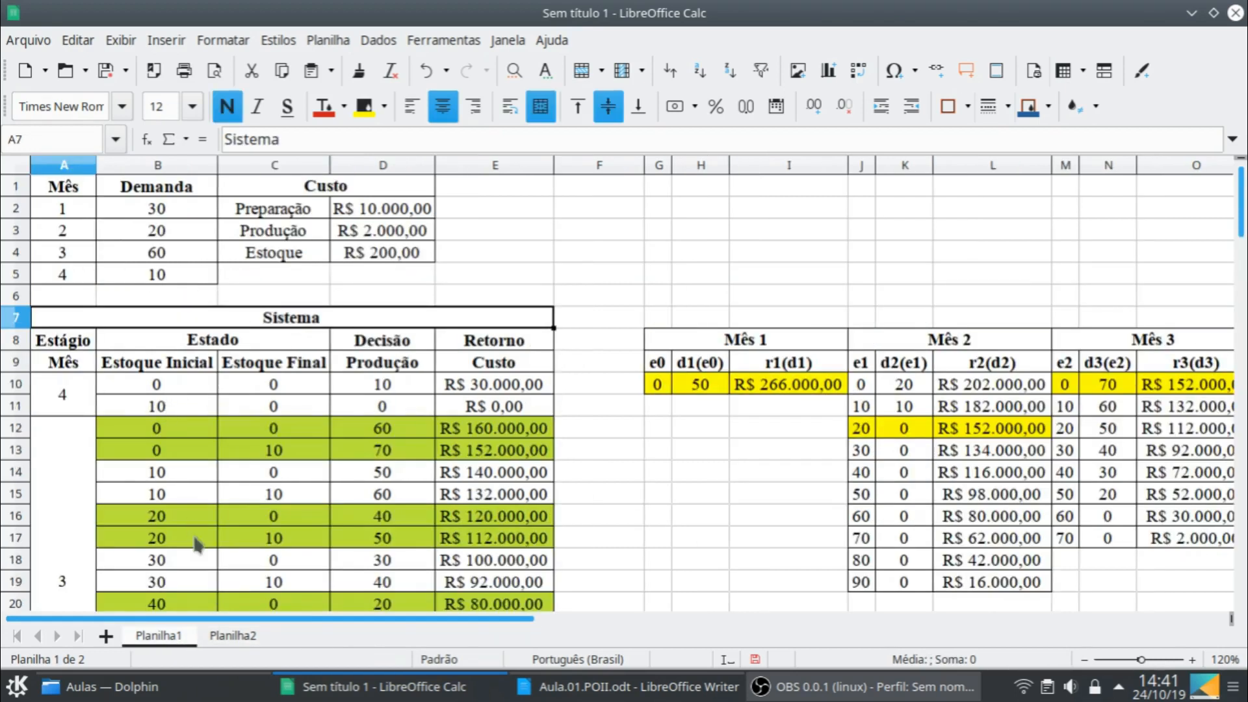
left_click(233, 635)
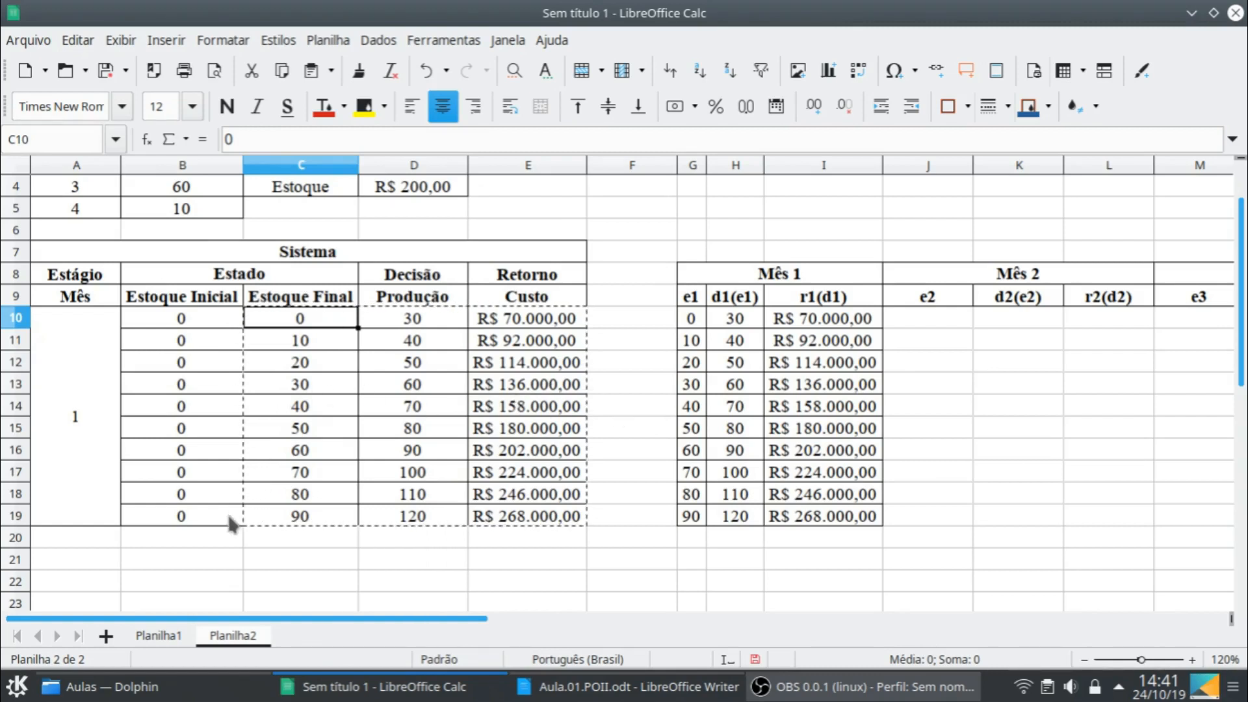
- Extend the row B19:E19 down to row 20 and enter month 2 in A20
left_click(212, 321)
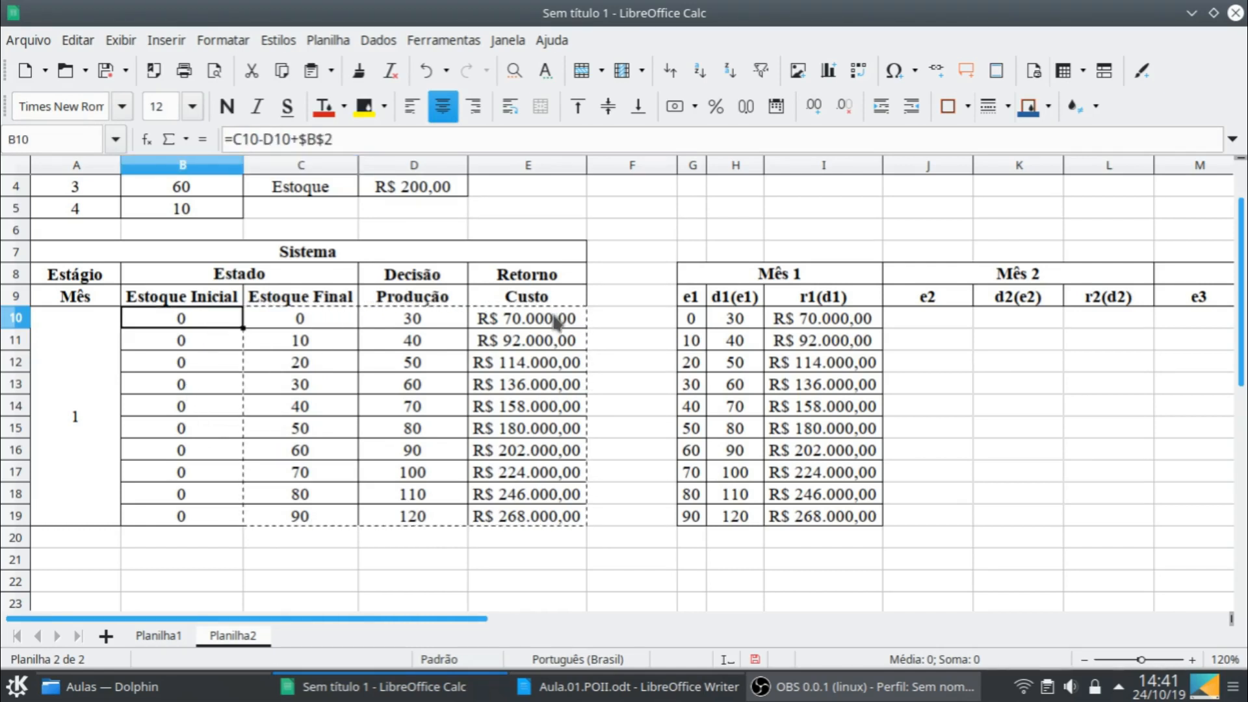
left_click(230, 518)
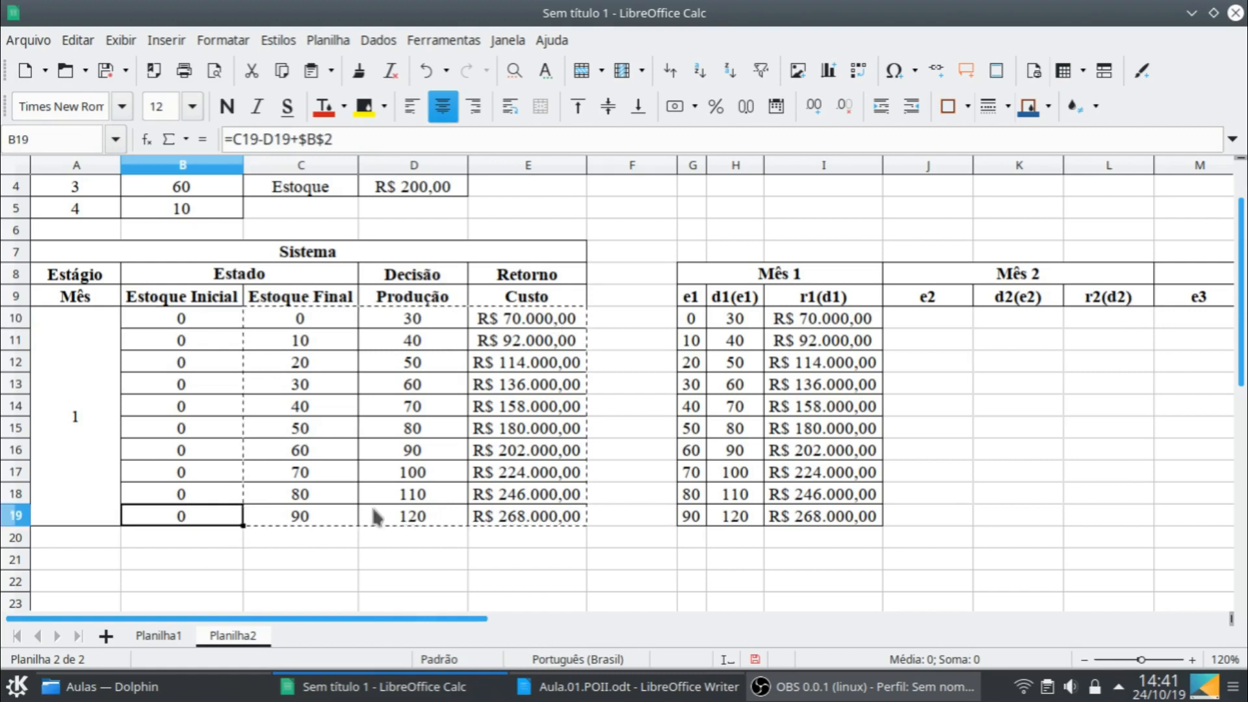
left_click(481, 513, "shift")
left_click_drag(587, 526, 587, 546)
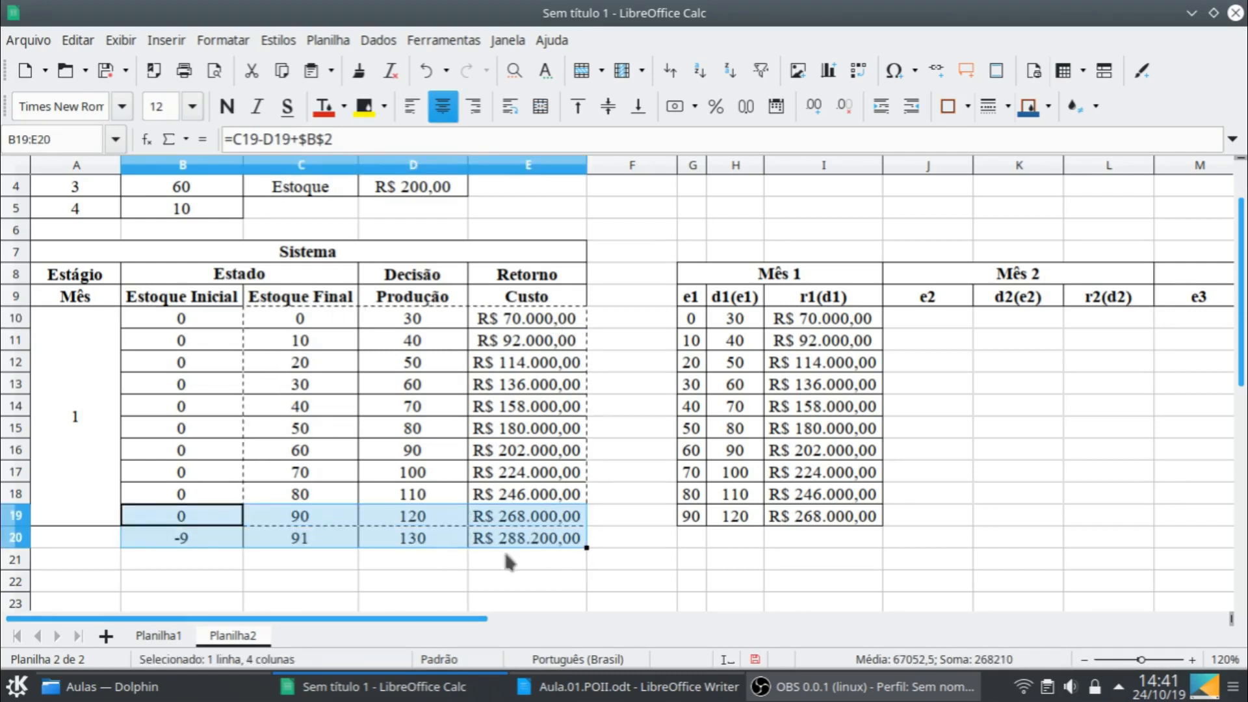
left_click(111, 540)
type("2")
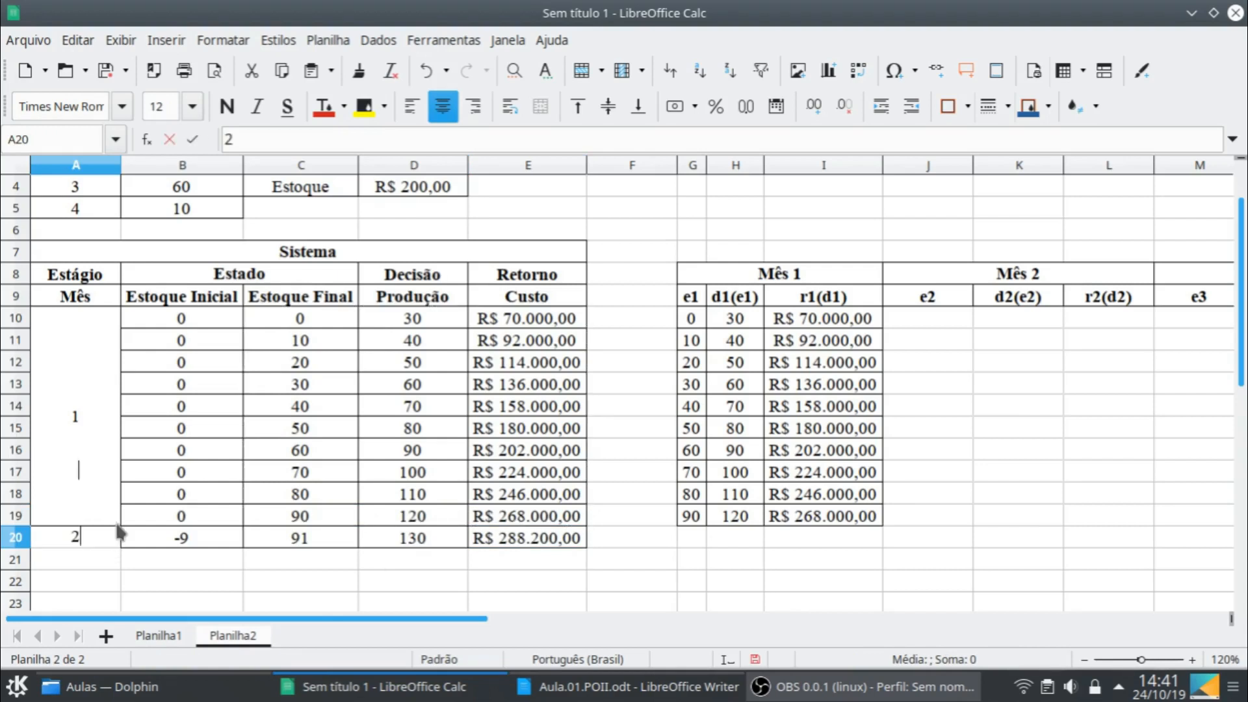
key("Return")
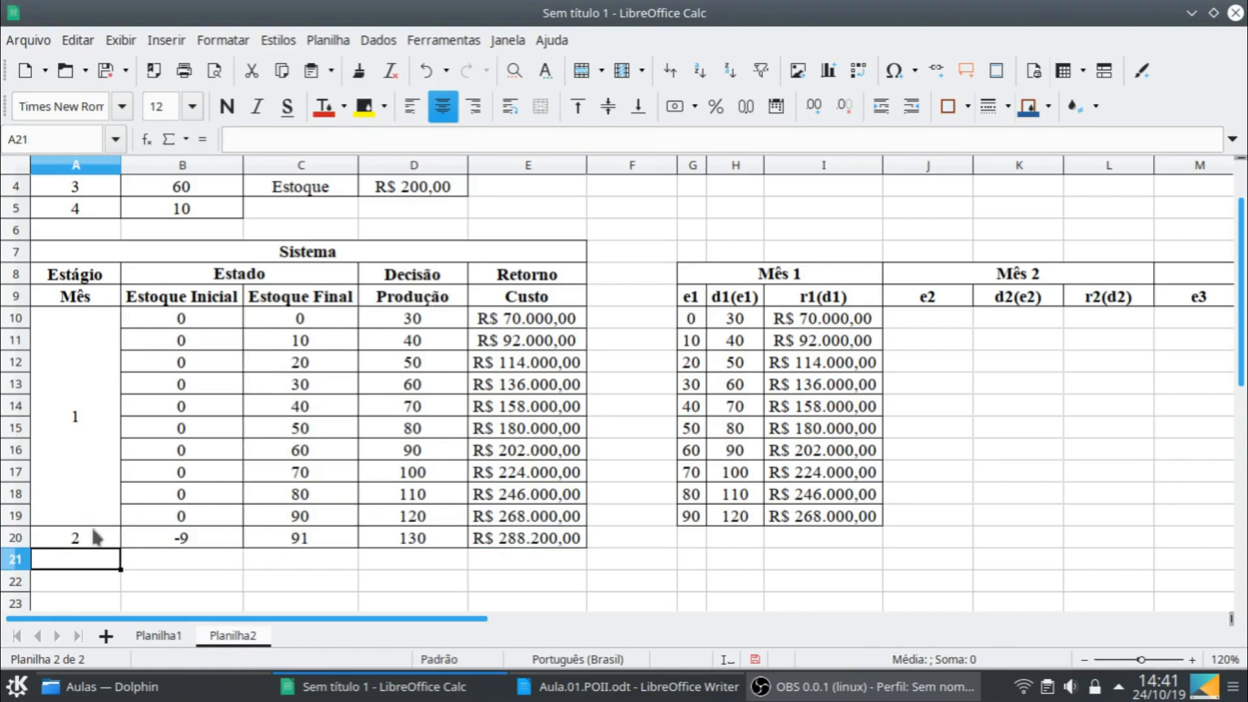
- Set both the final stock in C20 and the production in D20 to 0
left_click(335, 546)
type("0")
key("Return")
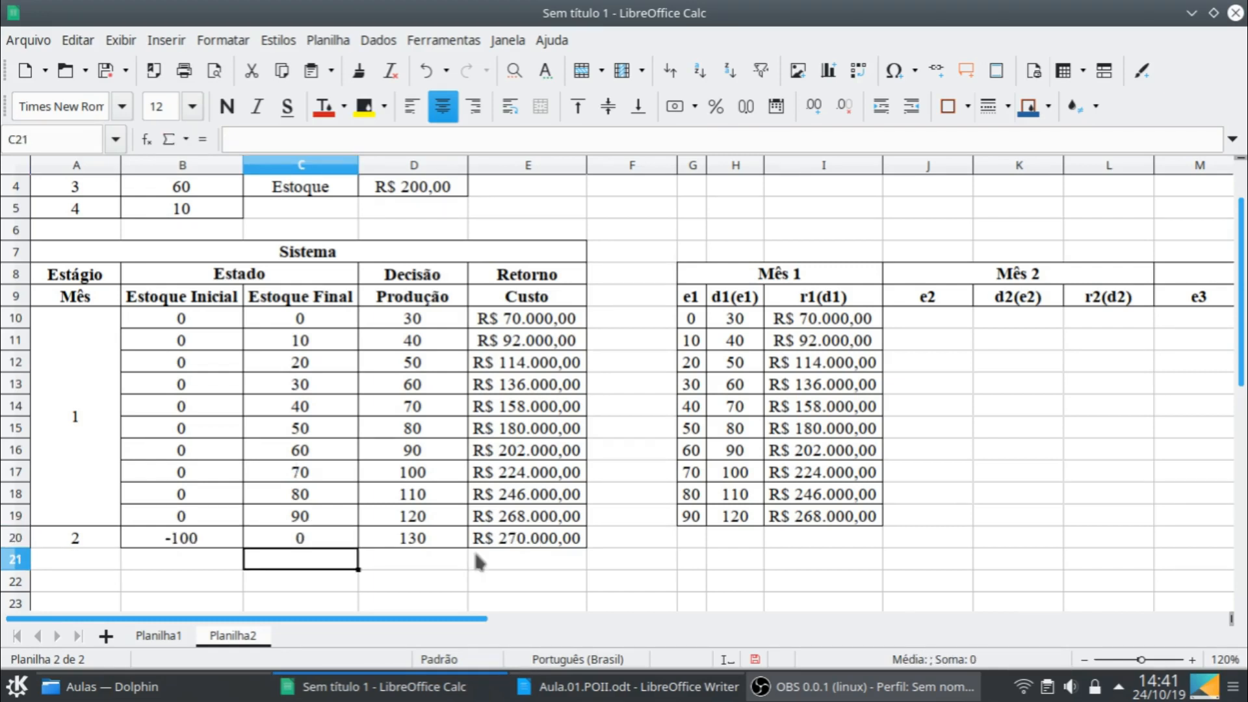
left_click(445, 543)
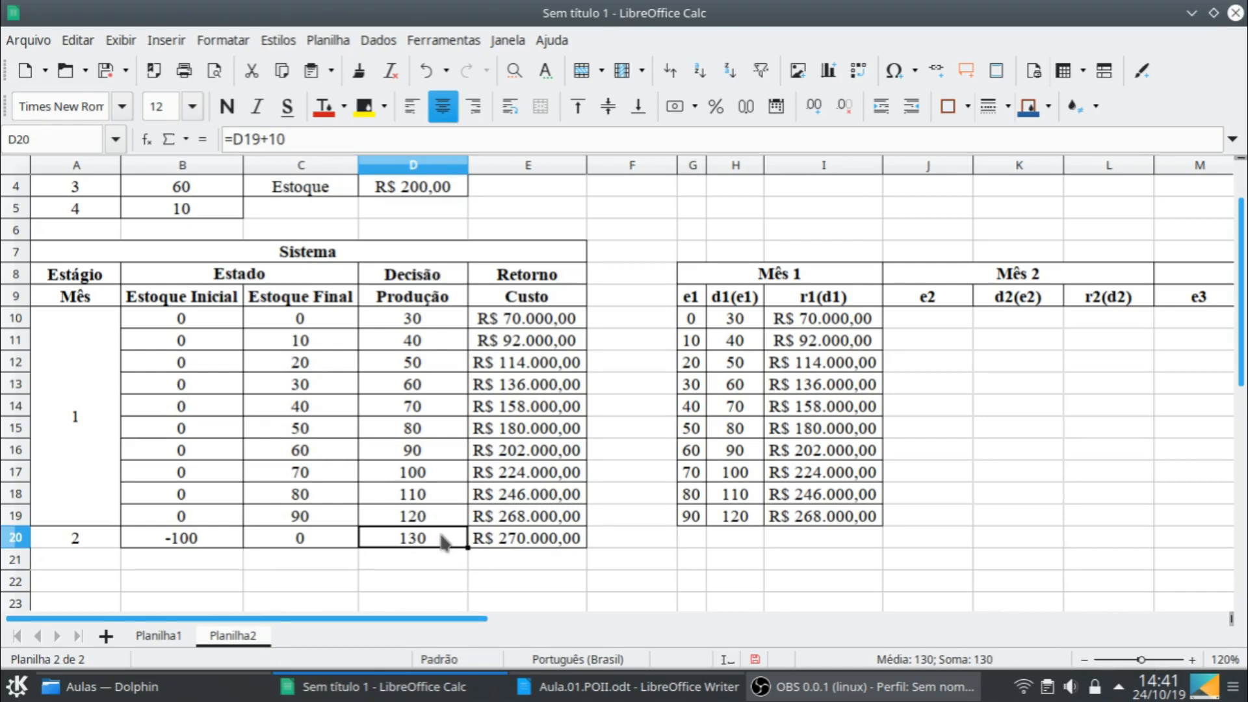
type("0")
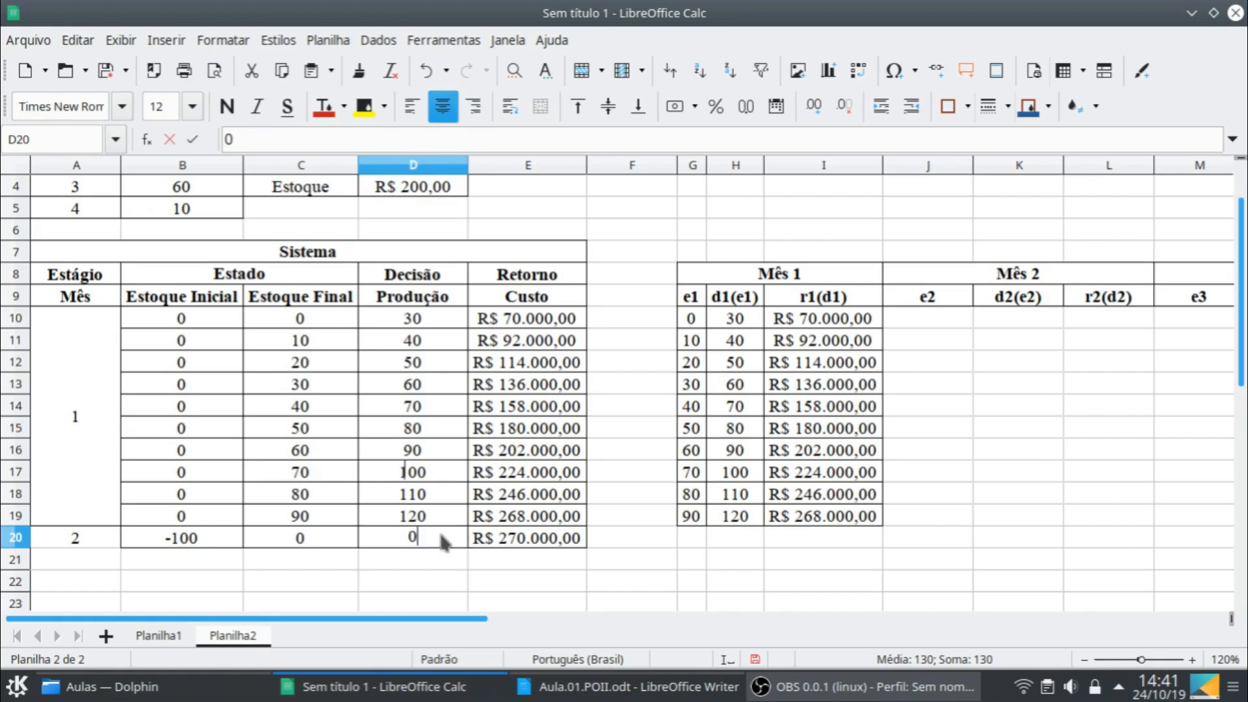
key("Return")
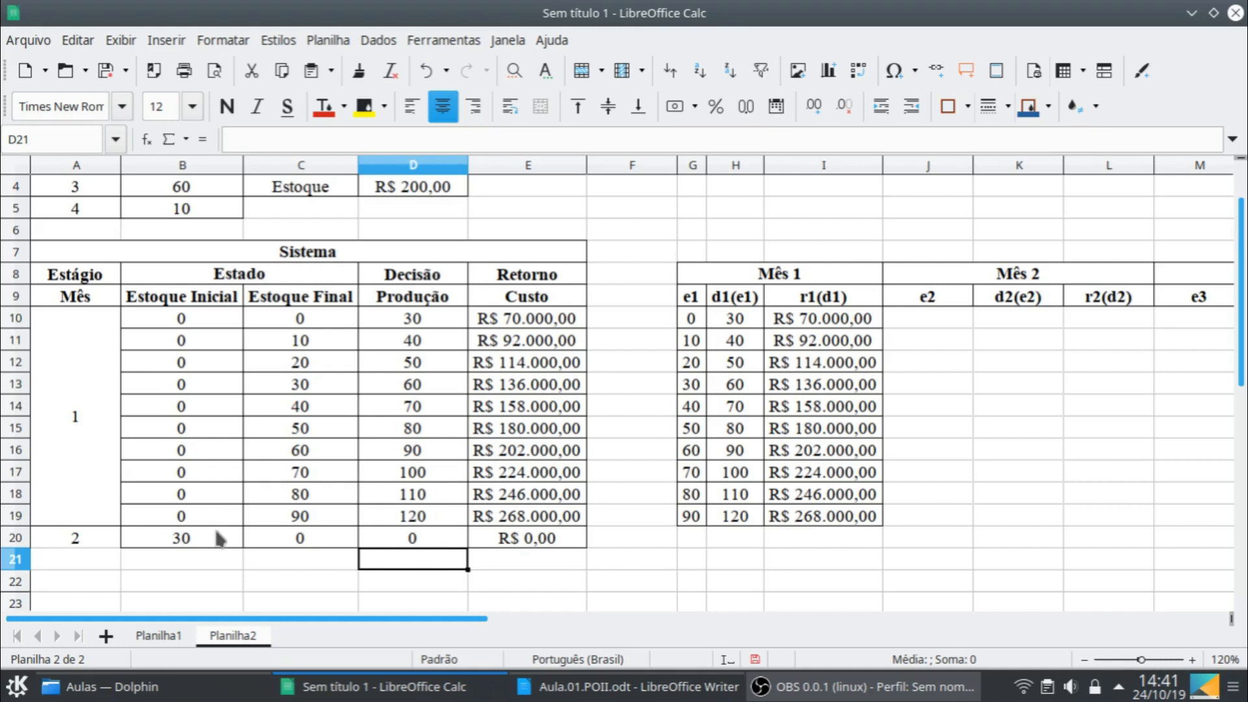
- Change the initial stock formula in B20 to use the month 2 demand, making it =C20-D20+$B$3
left_click(227, 541)
double_click(226, 542)
scroll(700, 466, "up", 1)
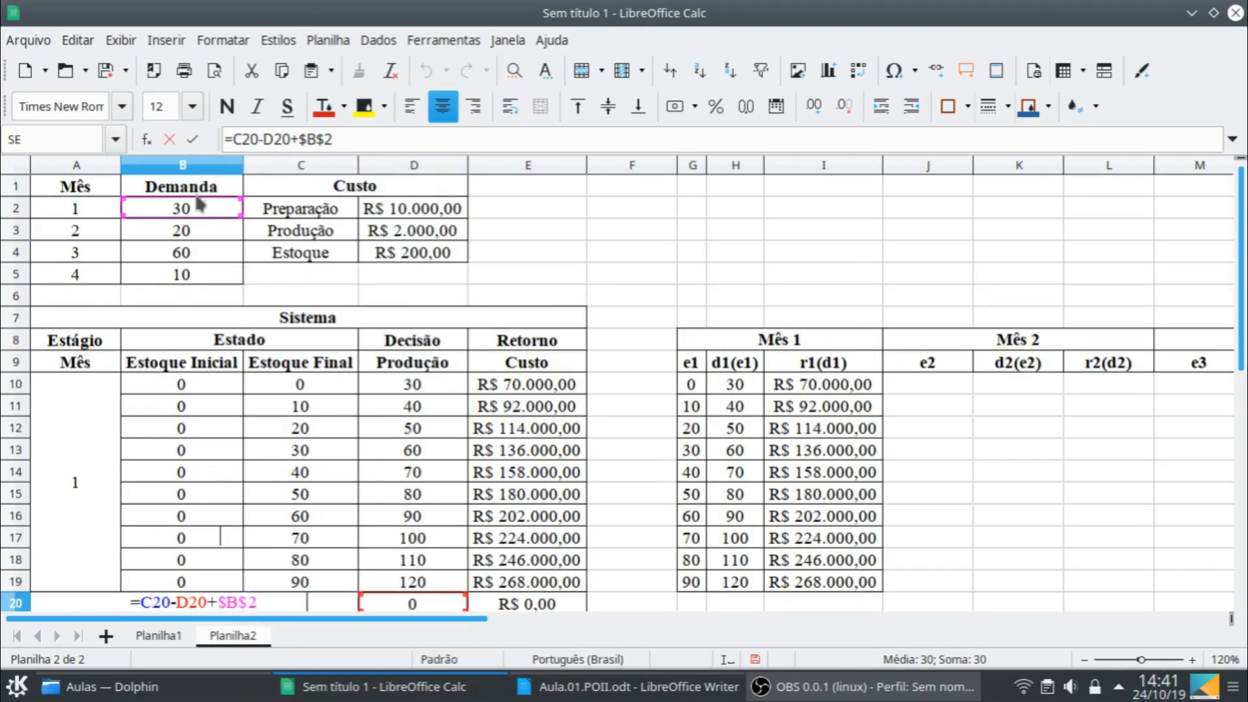
left_click(198, 229)
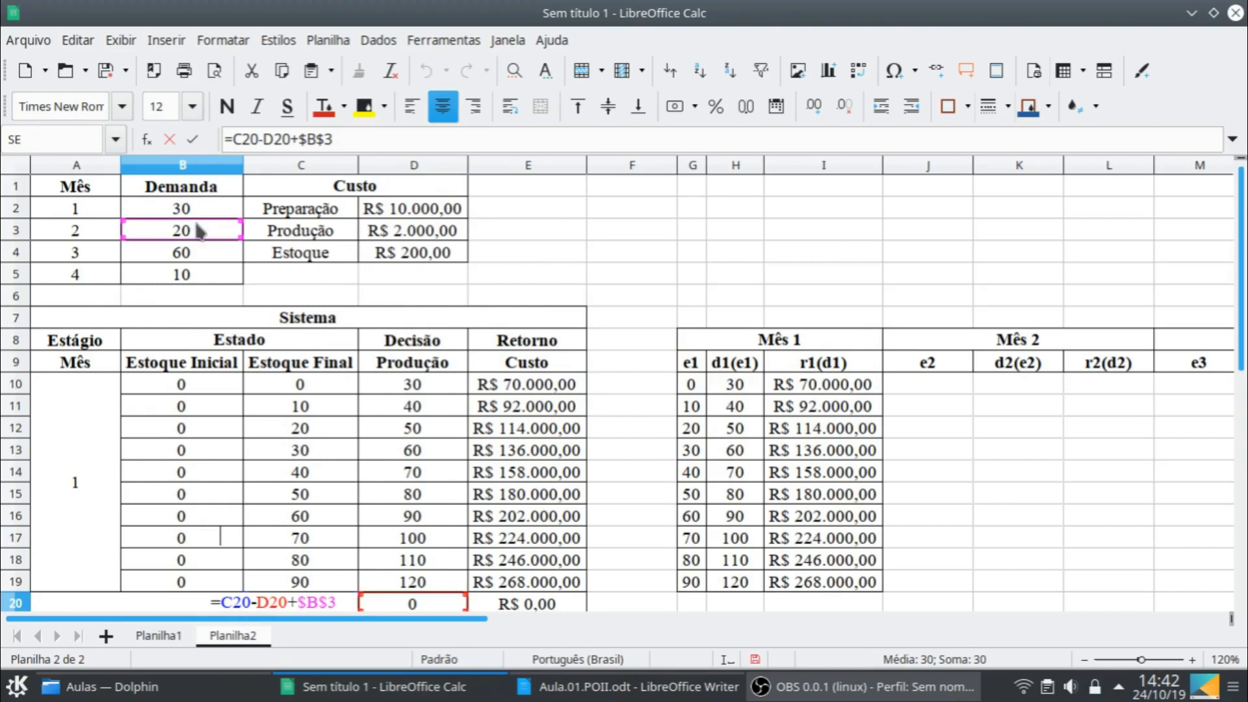
key("Return")
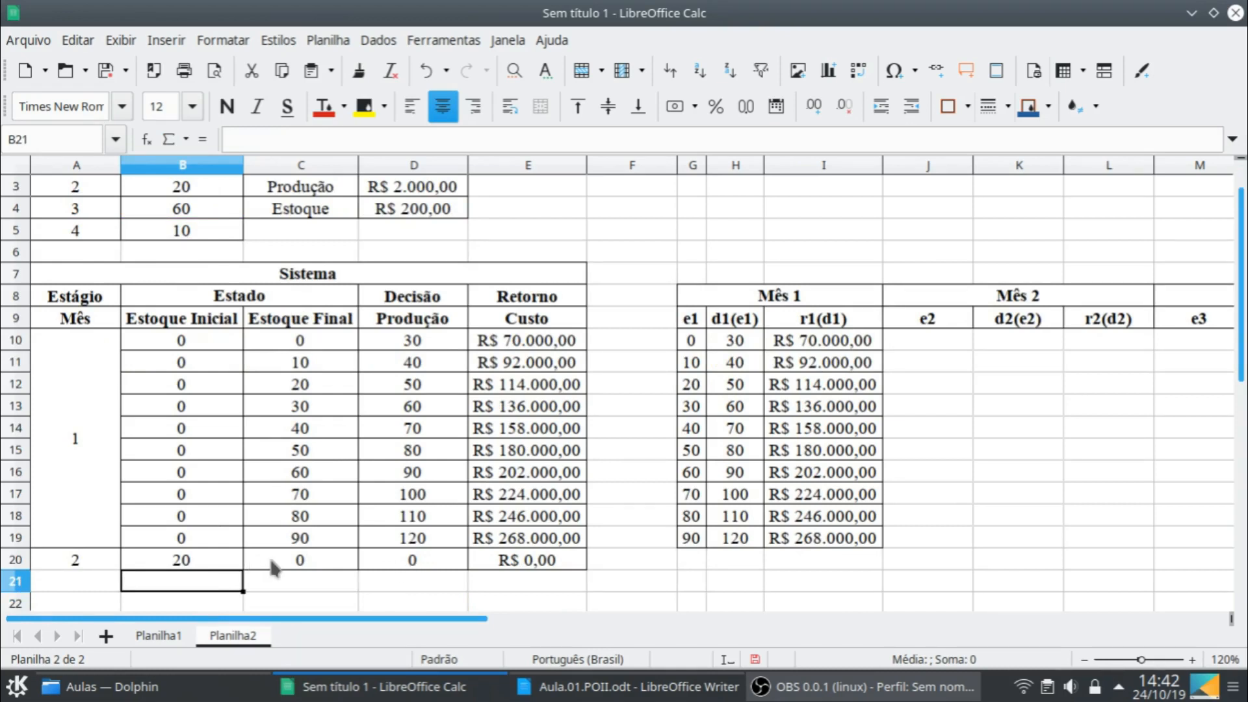
- Append a SOMASE function as an added term at the end of the month 2 cost formula in E20
scroll(156, 195, "up", 1)
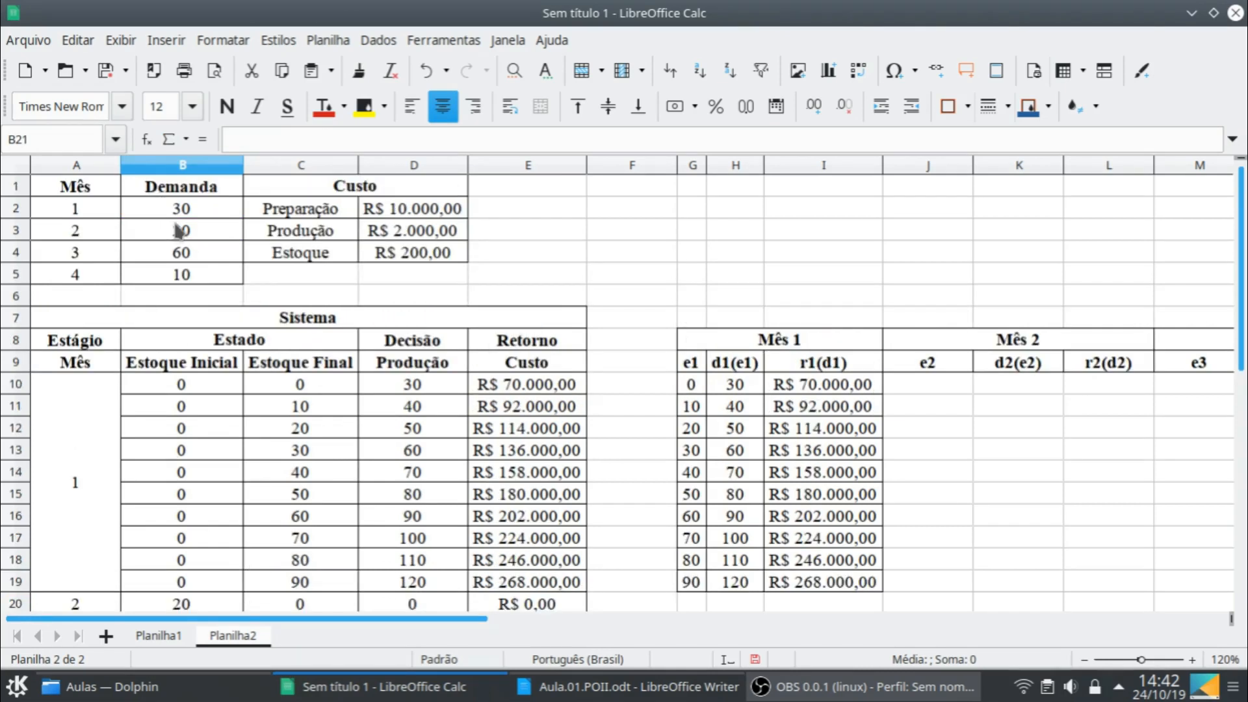
scroll(346, 518, "down", 1)
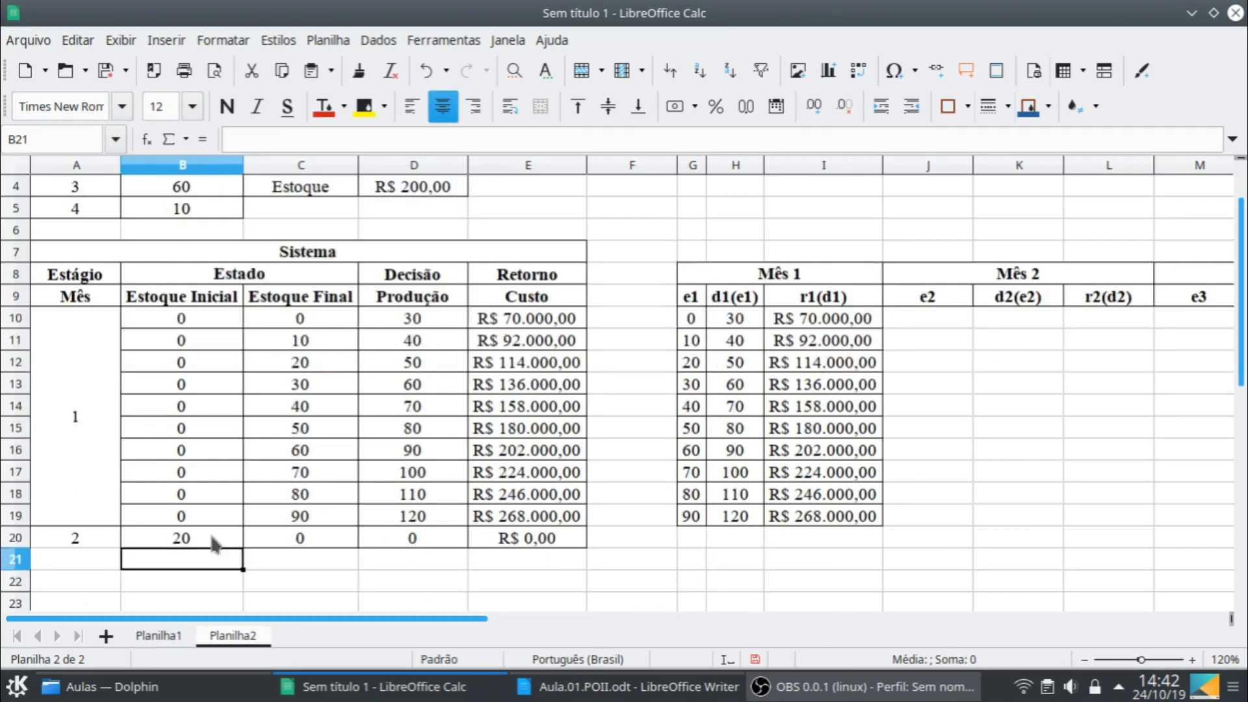
left_click(543, 543)
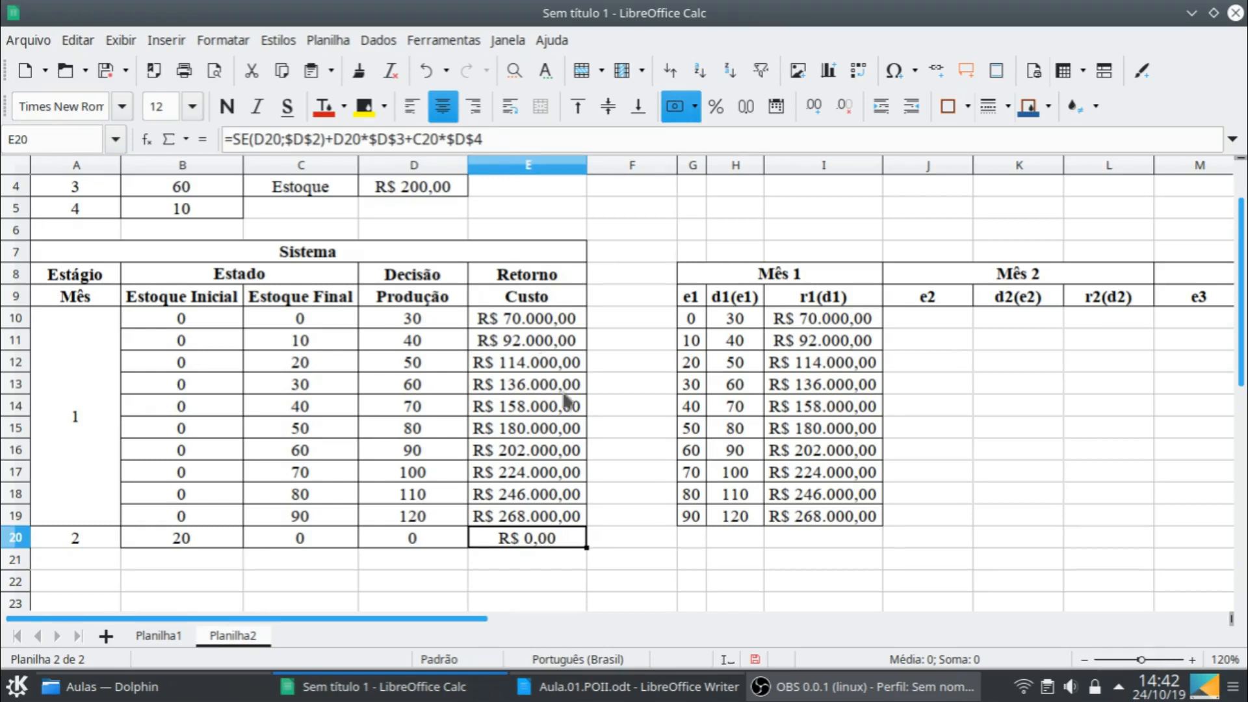
double_click(551, 541)
scroll(591, 404, "up", 1)
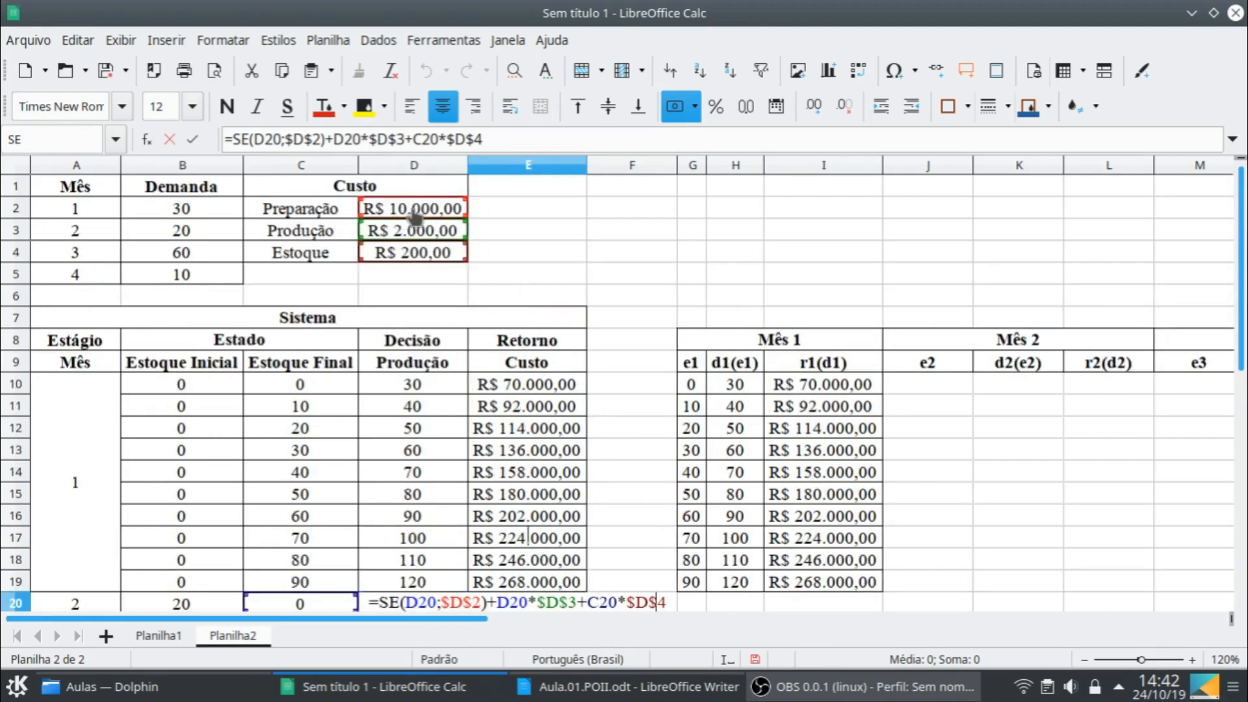
left_click(505, 141)
type("+")
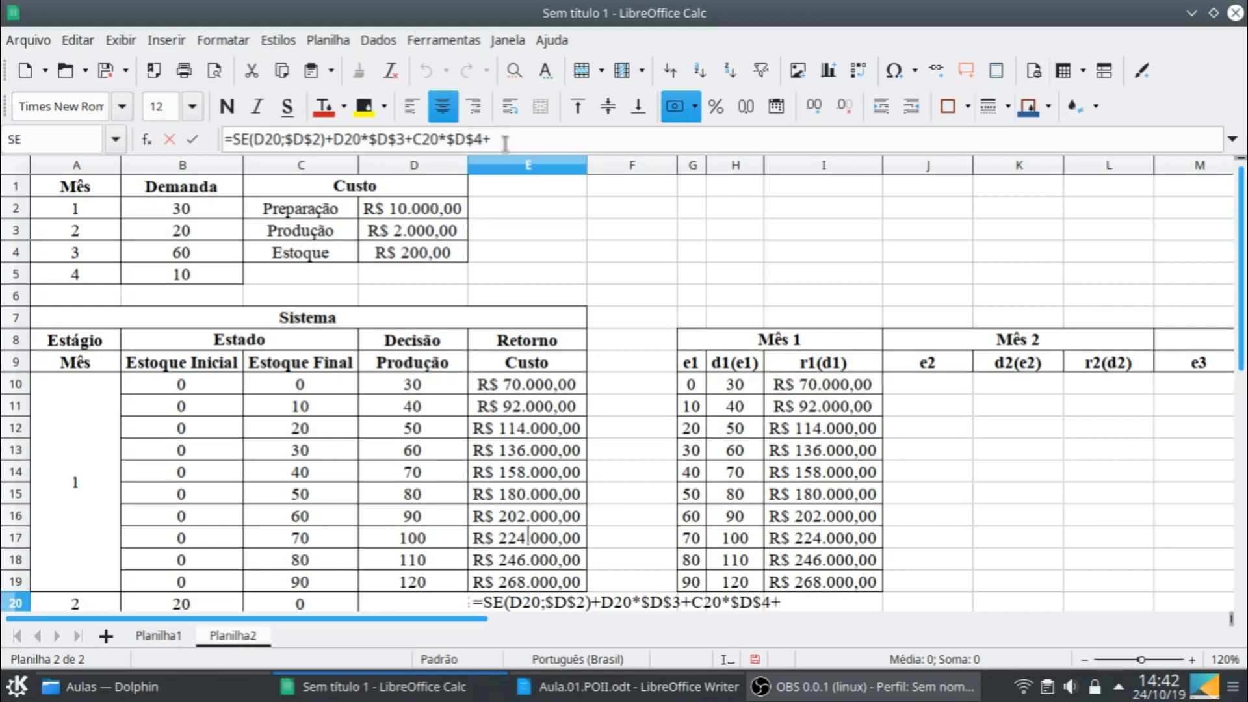
type("somase")
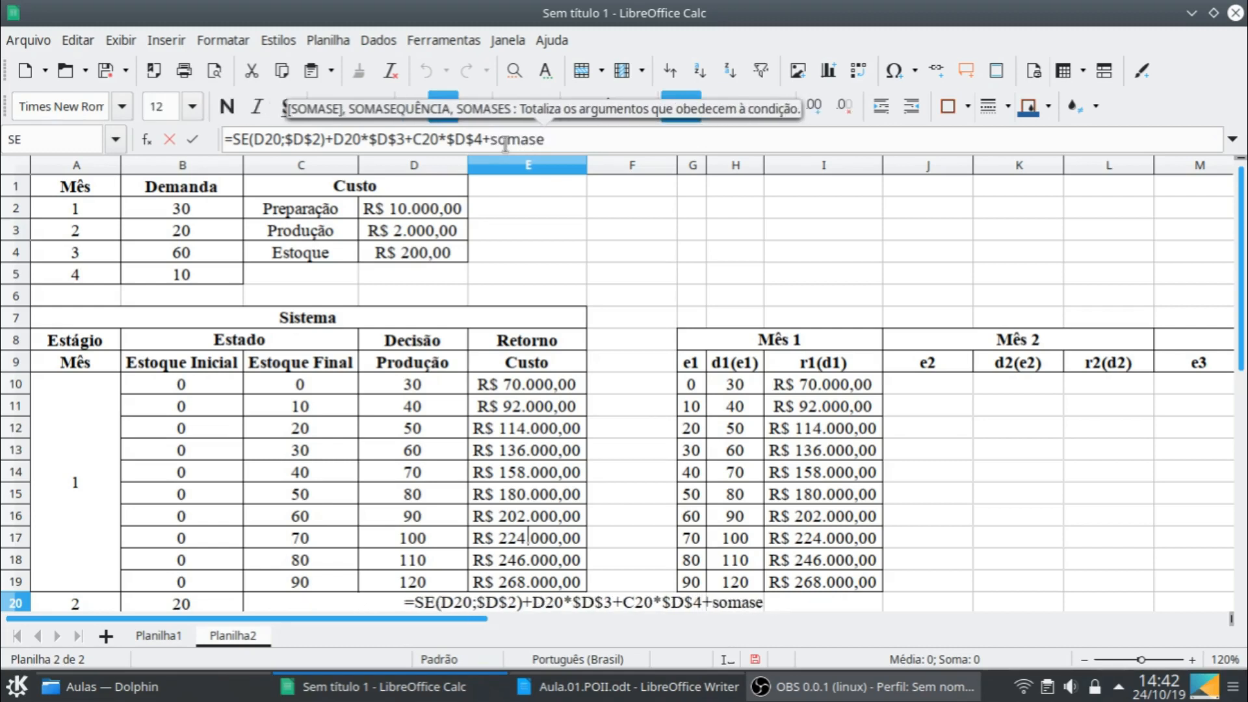
key("Return")
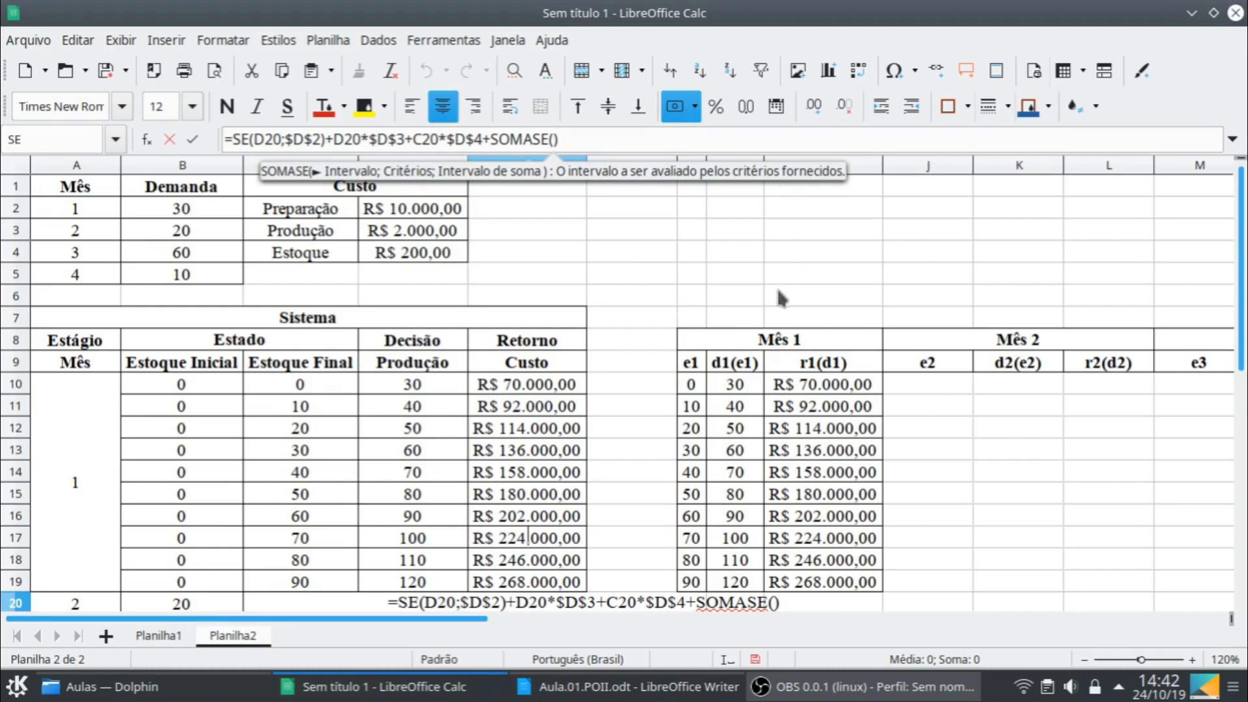
key("Right")
key("BackSpace")
key("BackSpace")
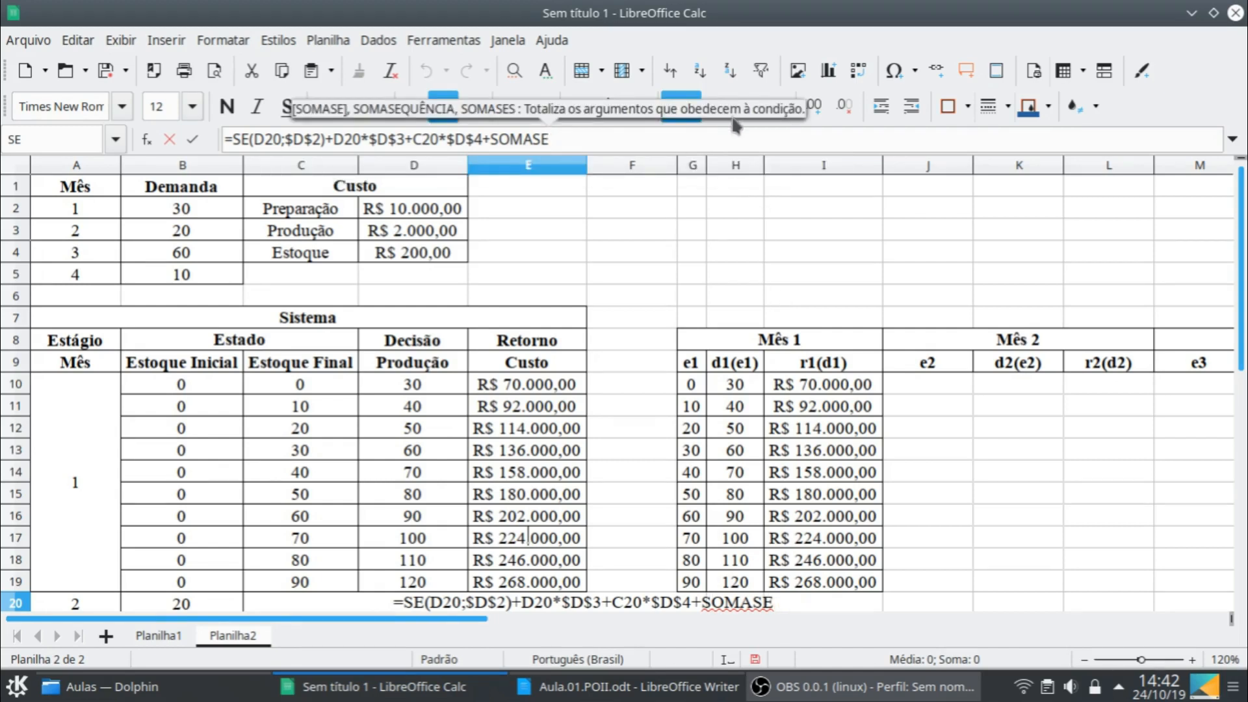
key("Return")
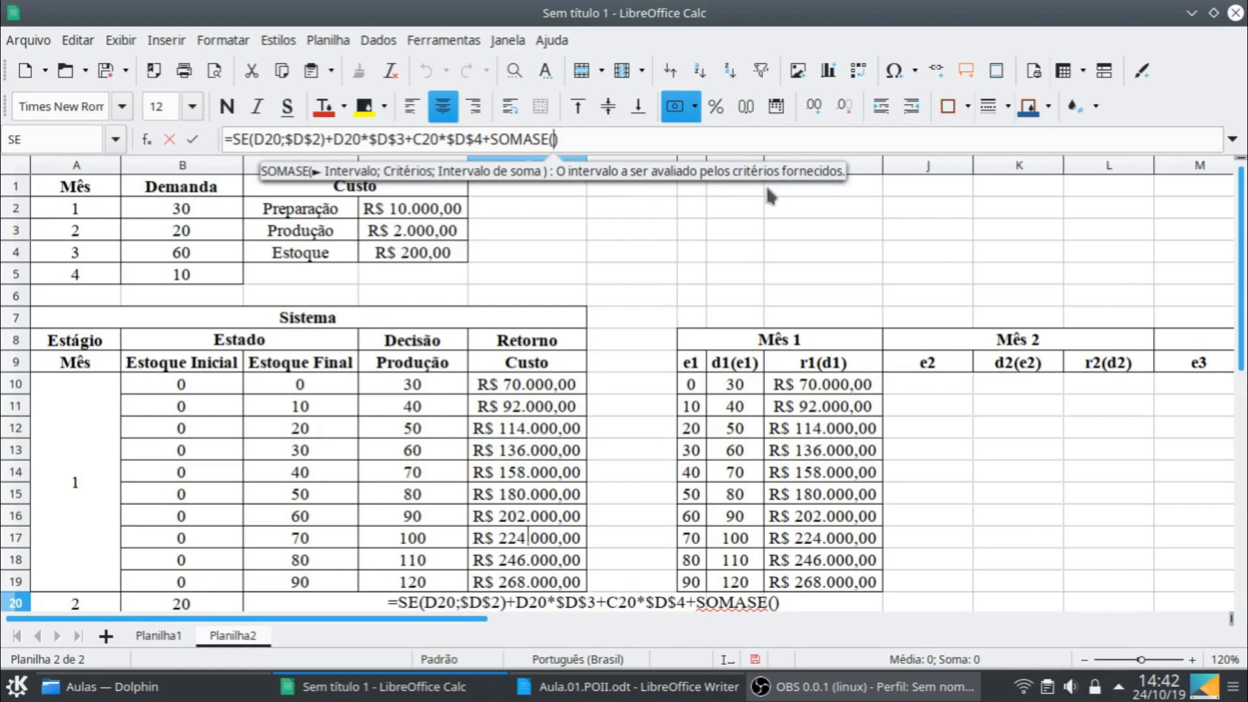
- Set the SOMASE interval in E20 to the absolute e1 range $G$10:$G$19 and start its criterion argument
left_click_drag(688, 387, 690, 583)
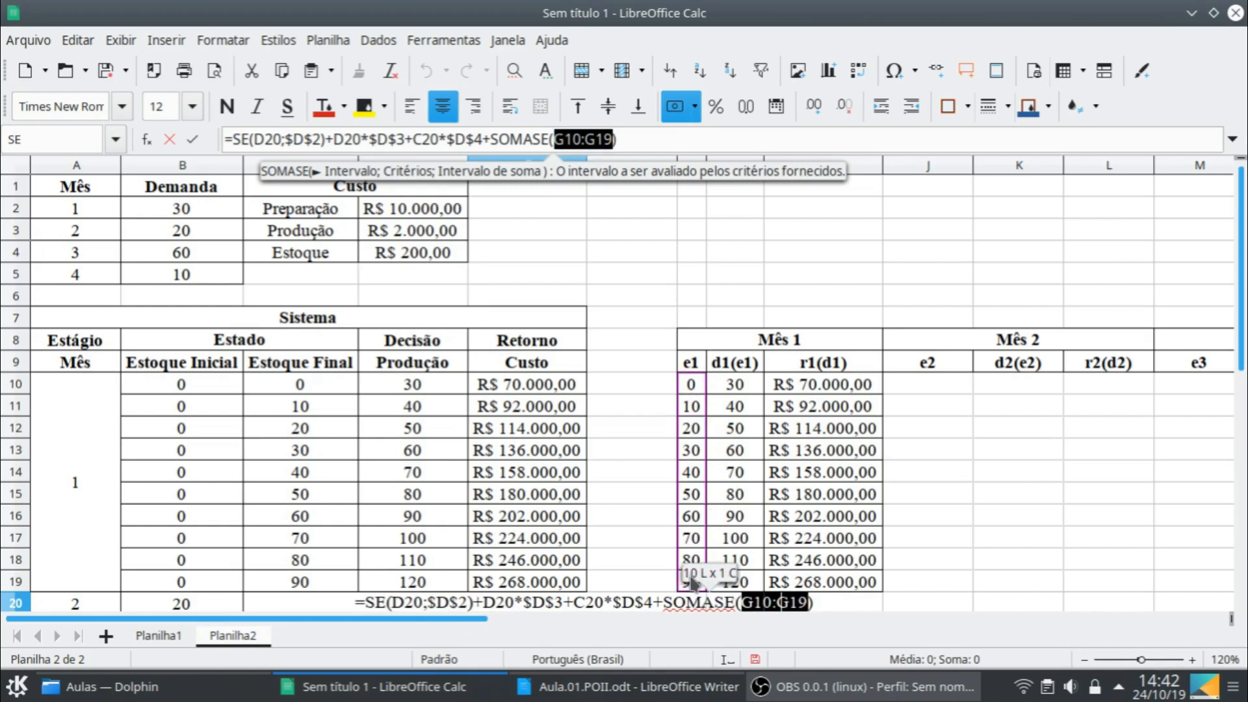
key("shift+F4")
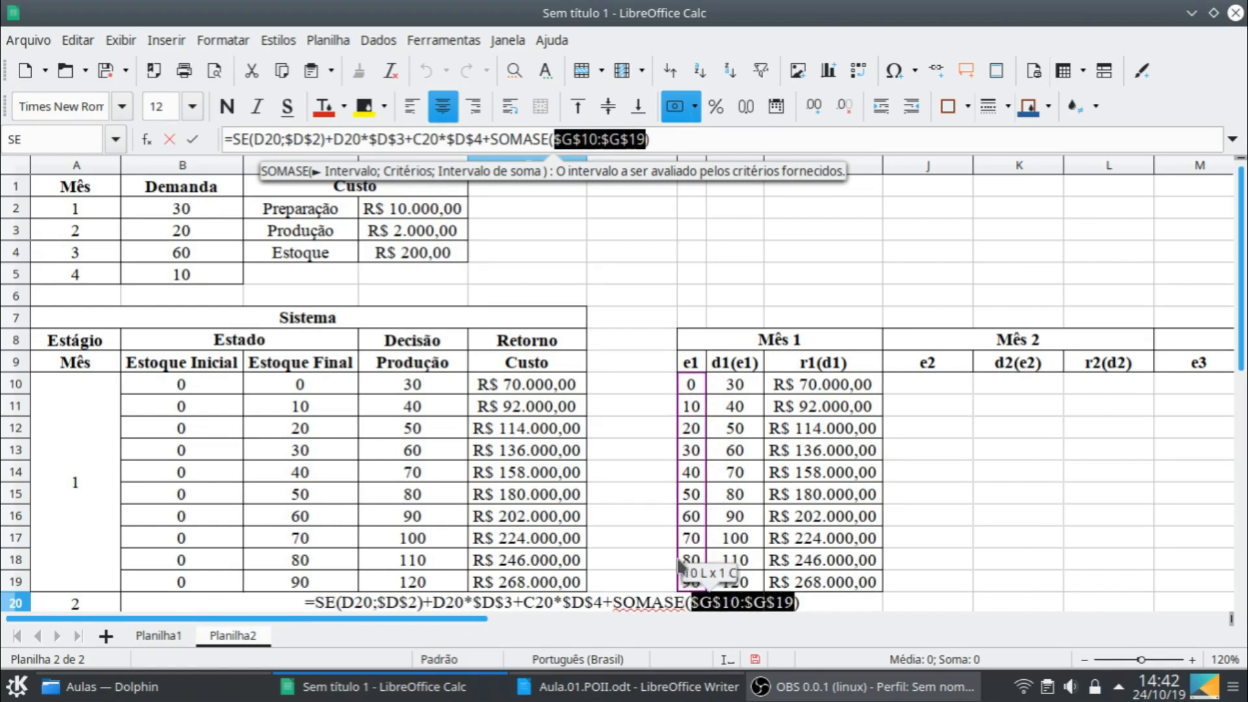
type(";")
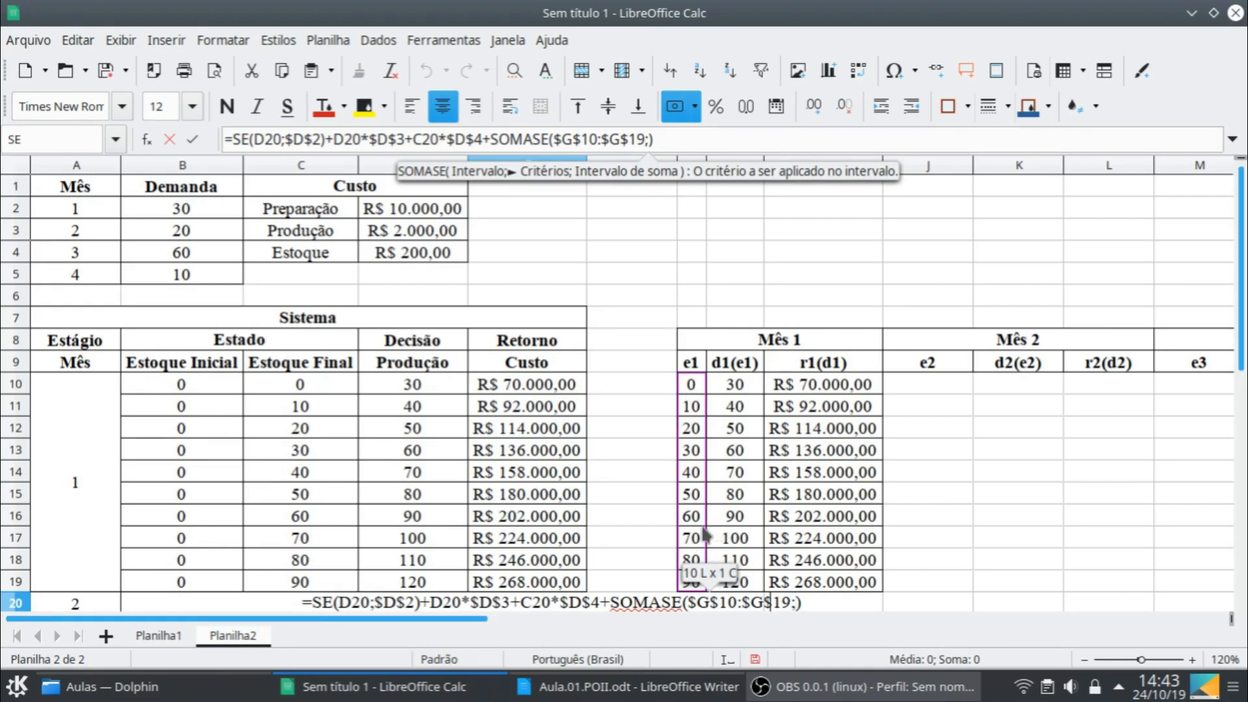
scroll(646, 473, "down", 2)
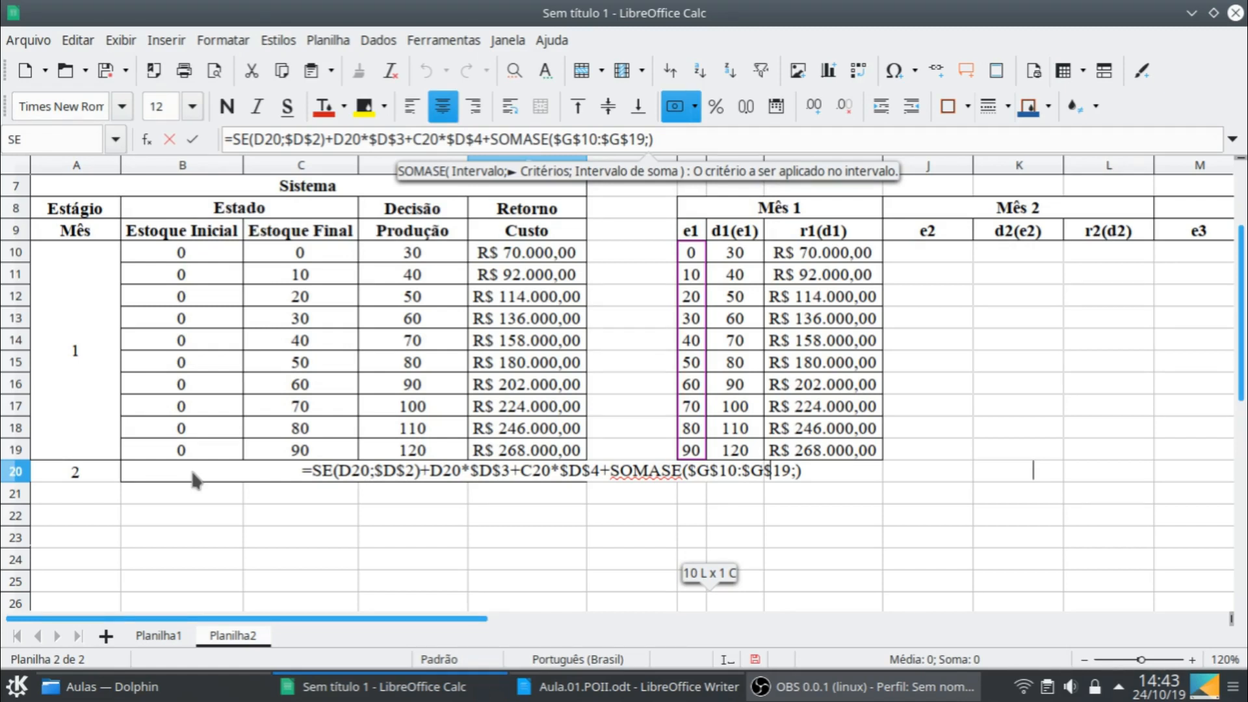
- Complete the SOMASE term in E20 with B20 as the criterion and $I$10:$I$19 as the sum range
left_click(189, 466)
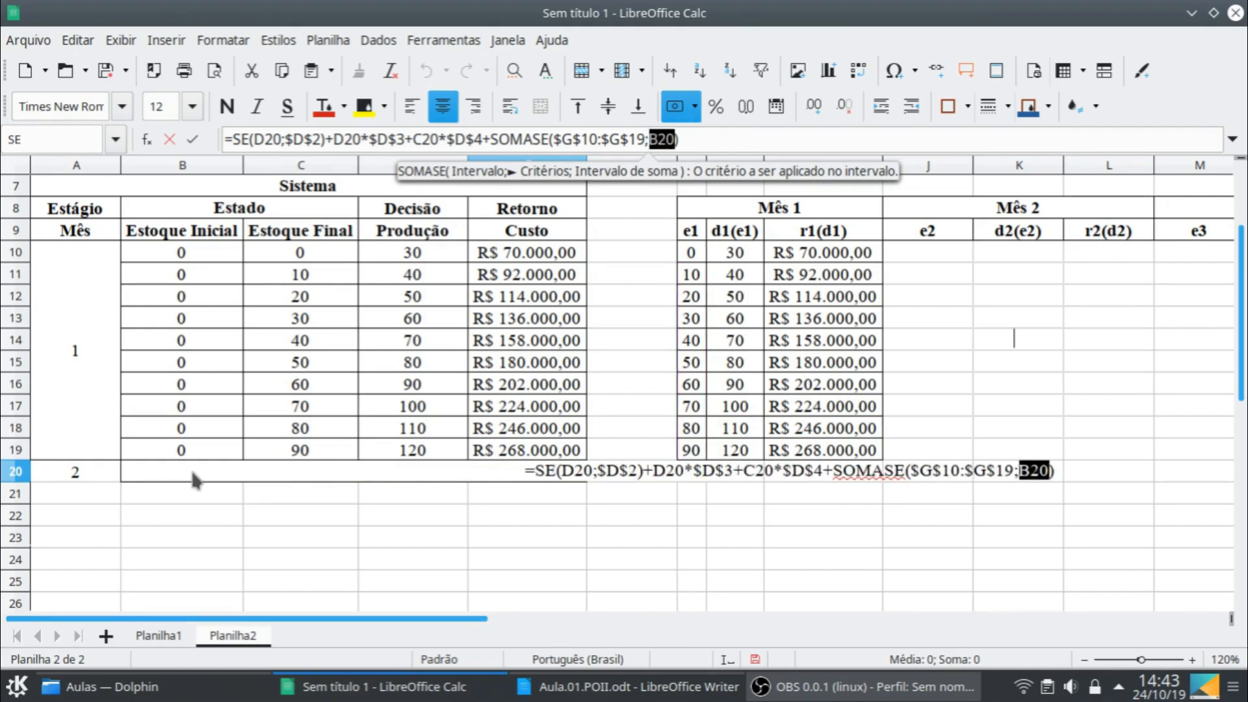
type(";")
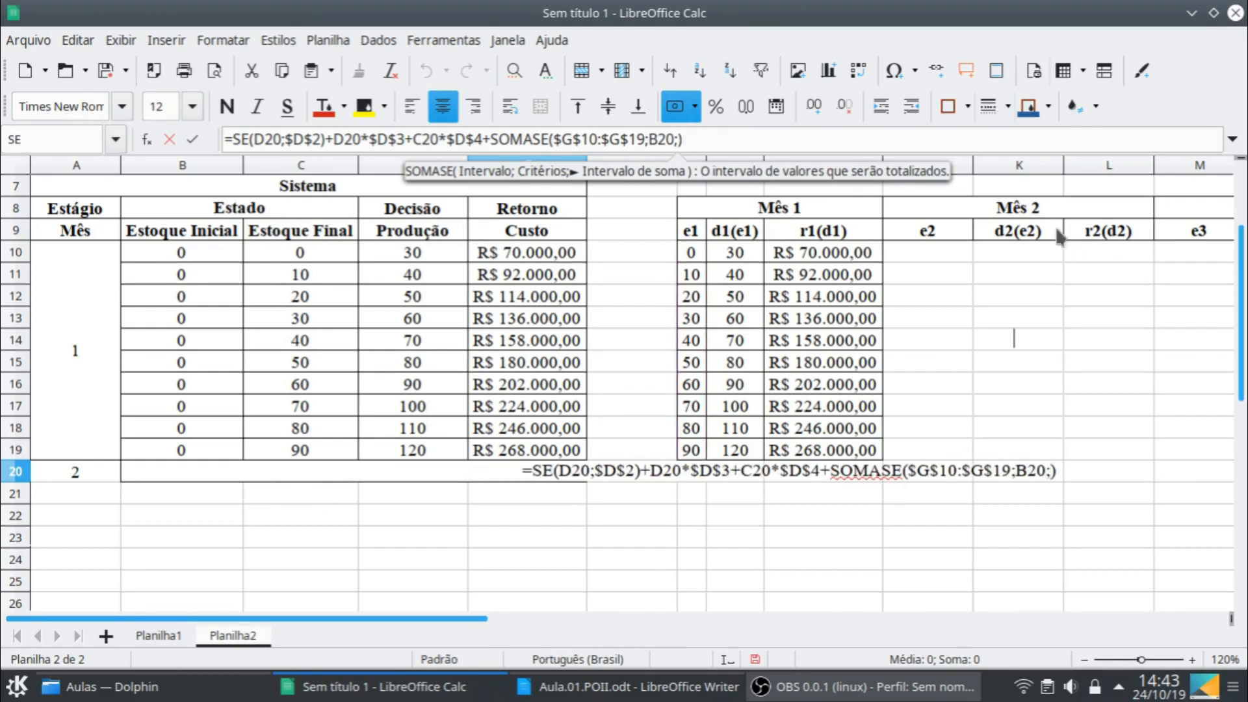
left_click(840, 259)
left_click_drag(834, 291, 850, 463)
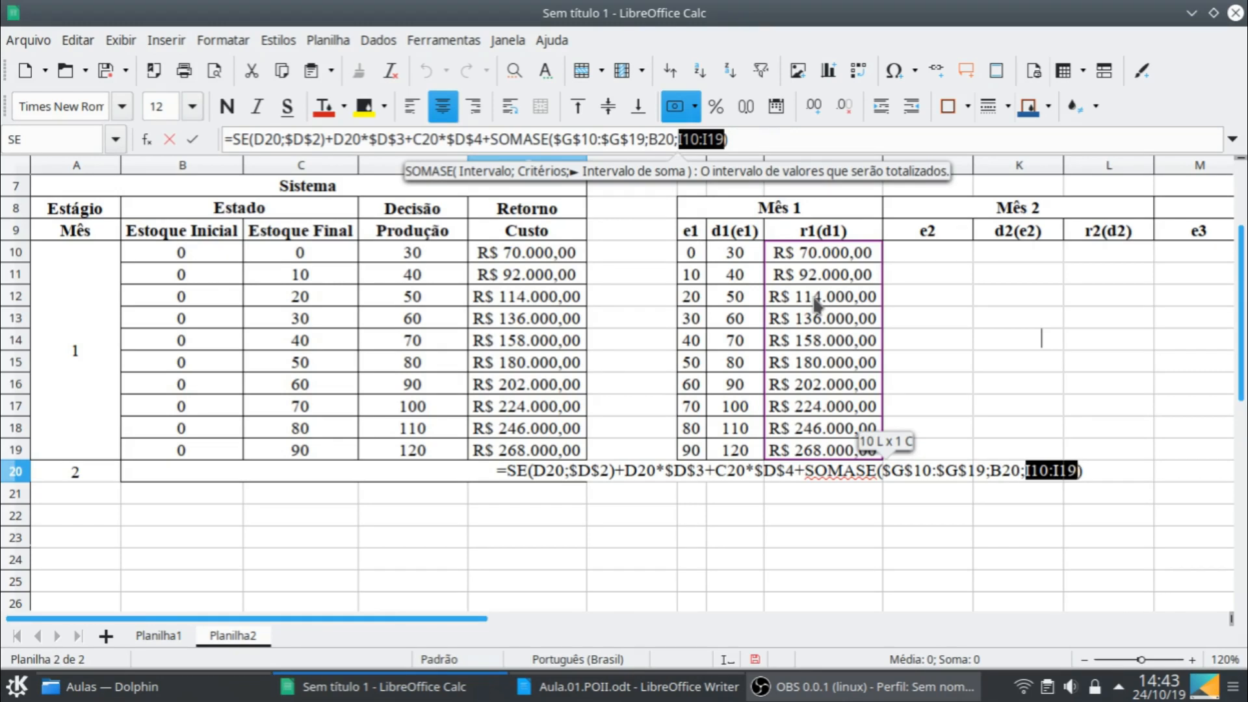
key("F4")
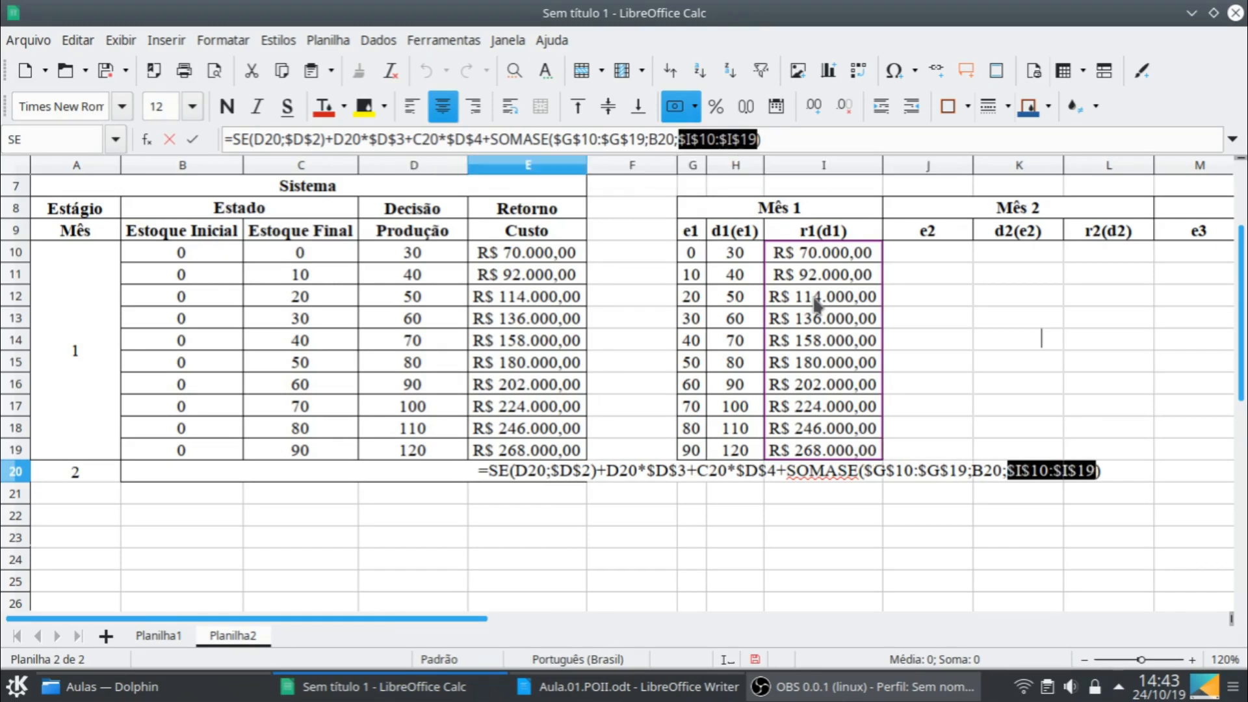
key("Return")
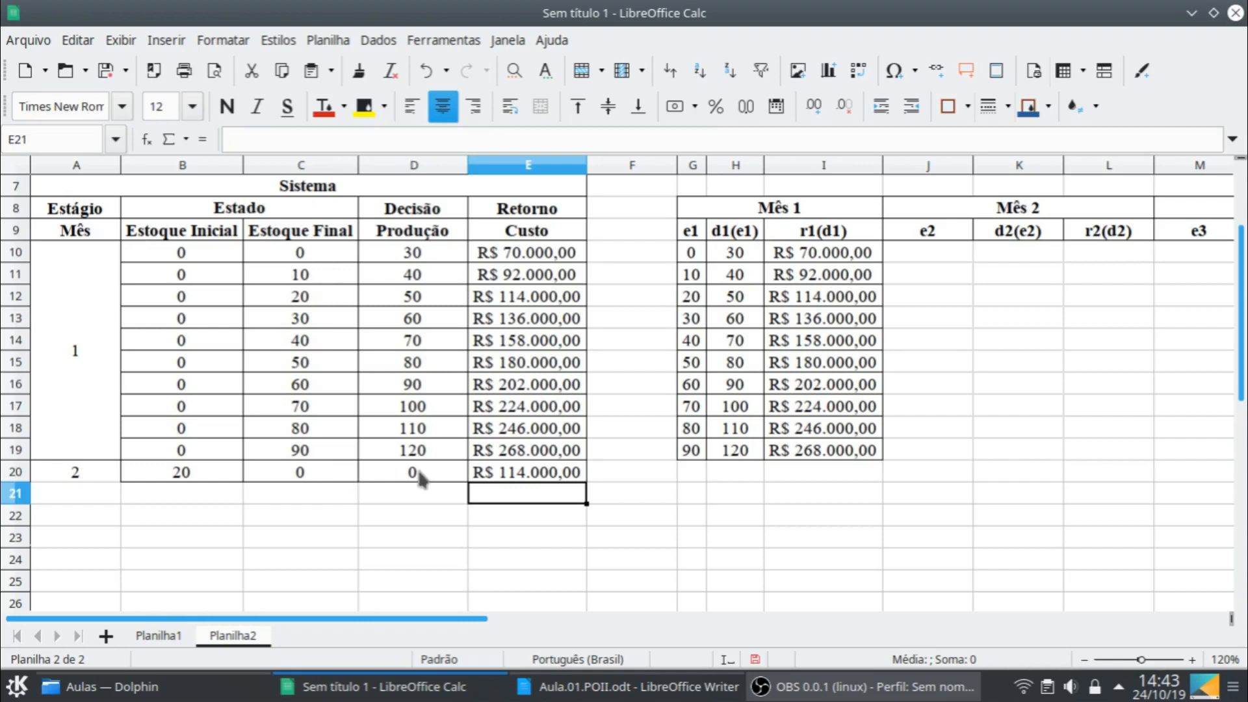
left_click(563, 480)
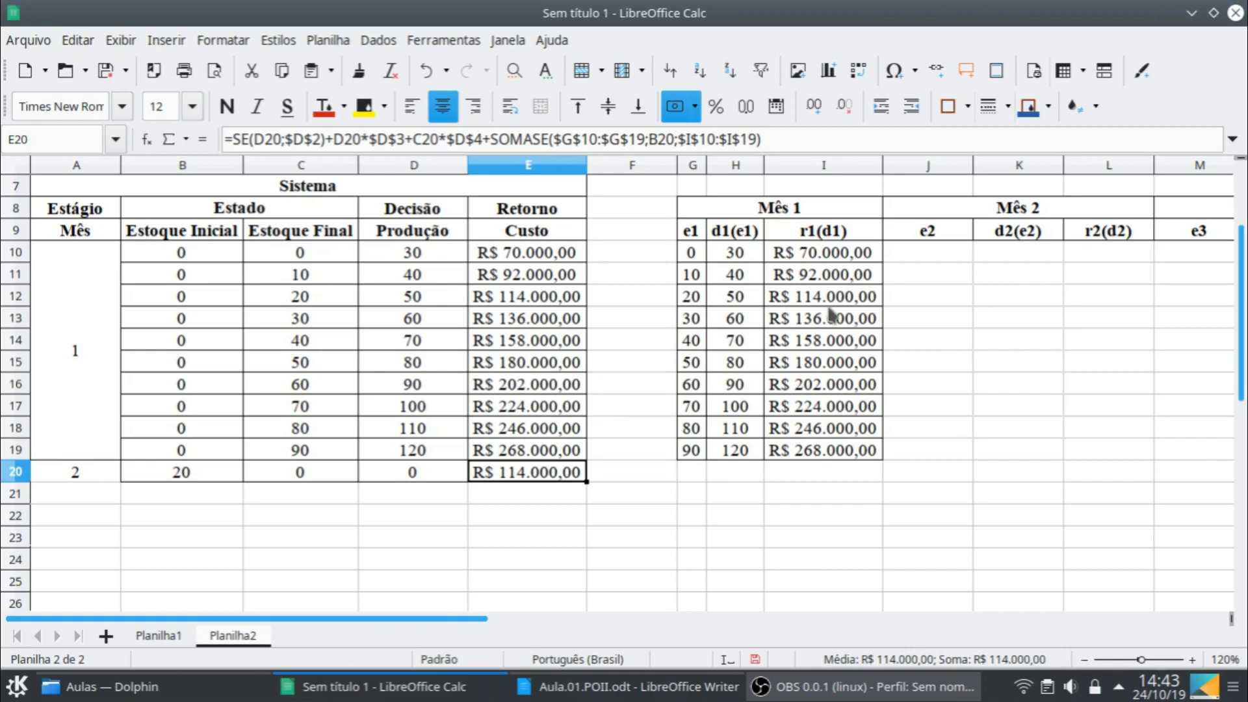
- Fill the month 2 row B20:E20 down into row 21
left_click(234, 477)
left_click(539, 481, "shift")
left_click_drag(584, 482, 585, 505)
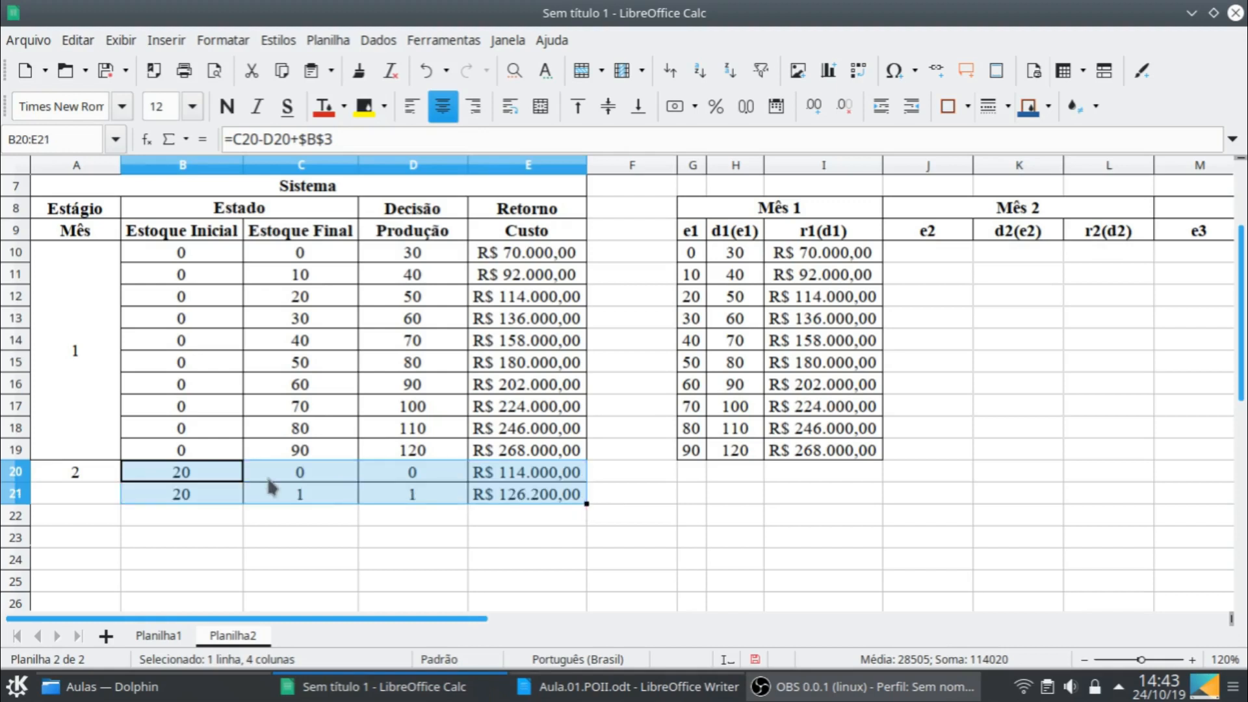
- Set the Estoque Final cell C21 to the formula =C20
left_click(223, 498)
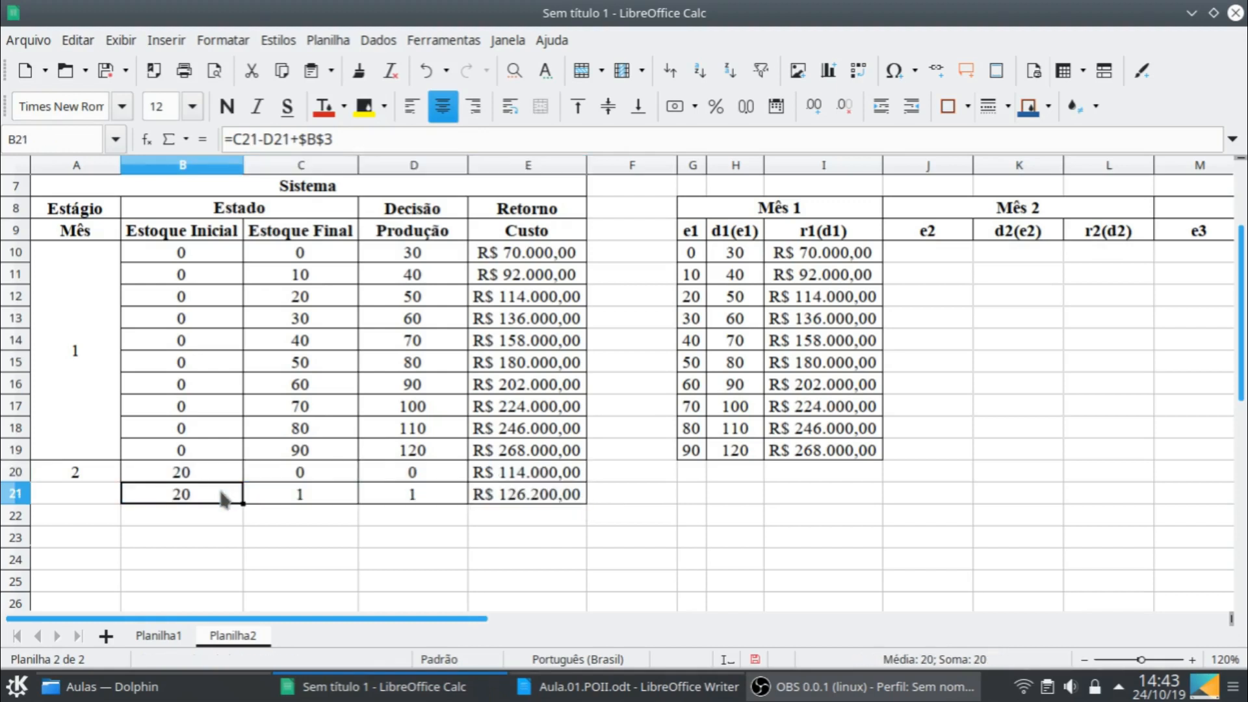
left_click(301, 493)
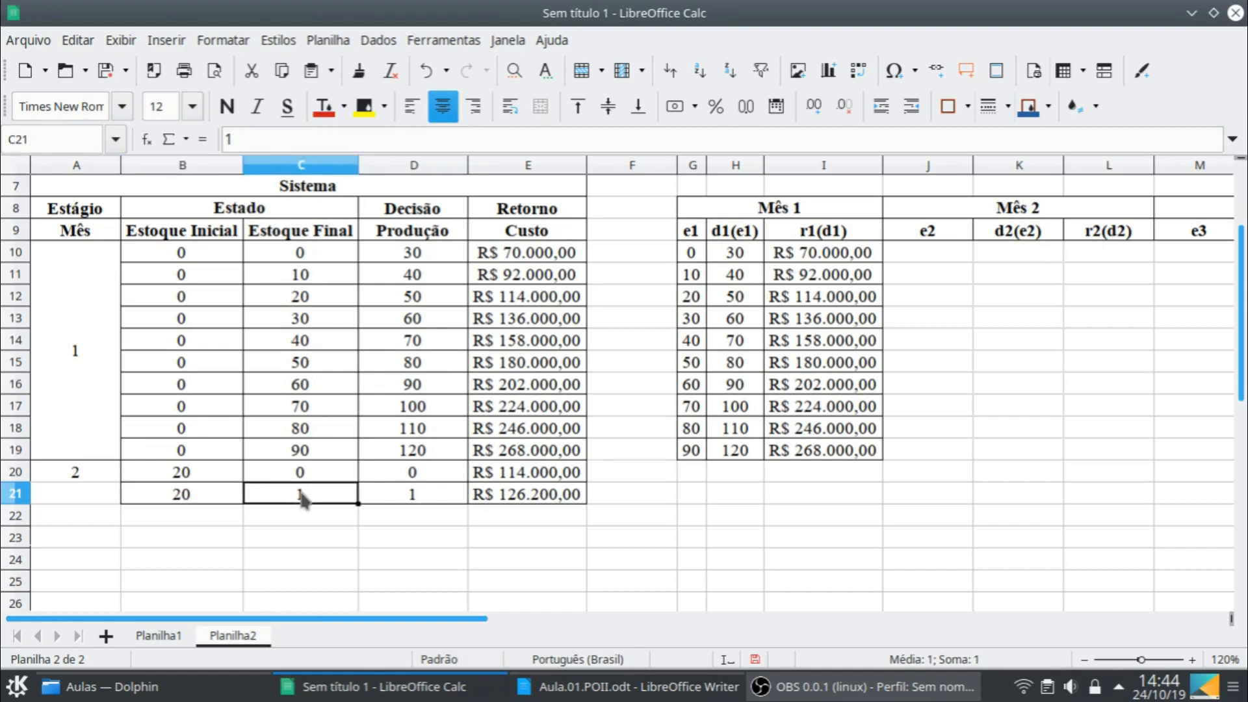
type("=")
key("Up")
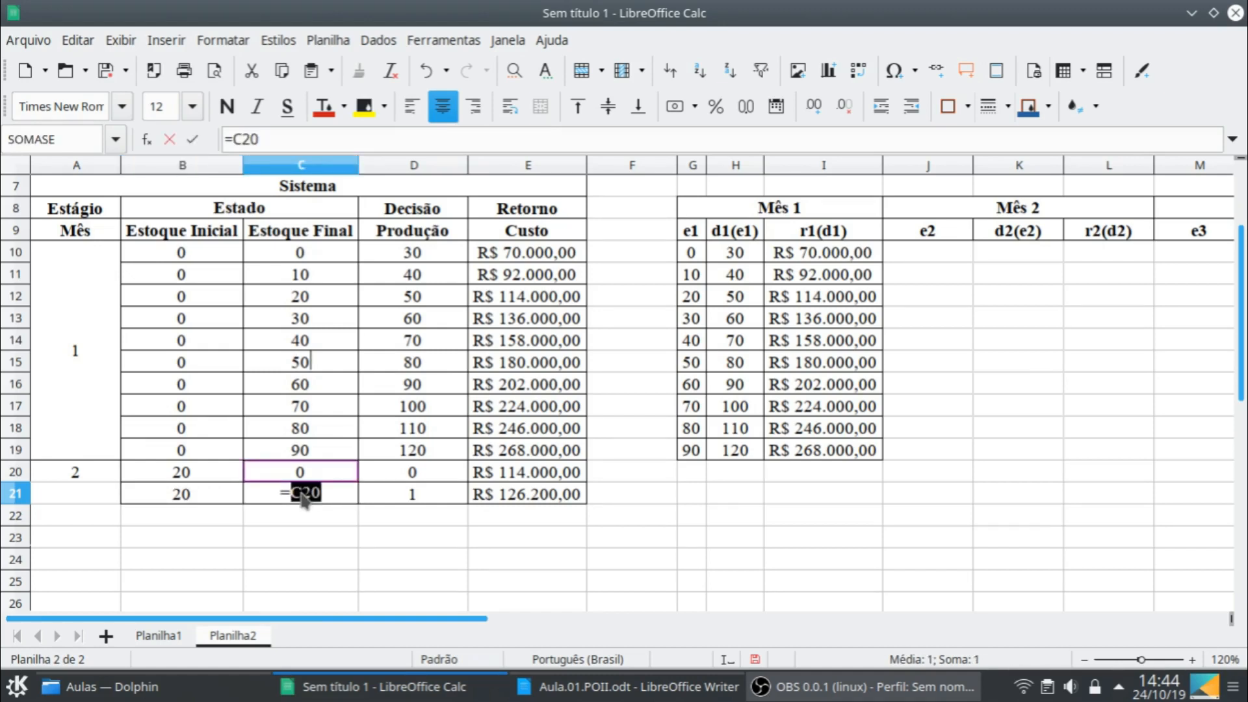
key("Return")
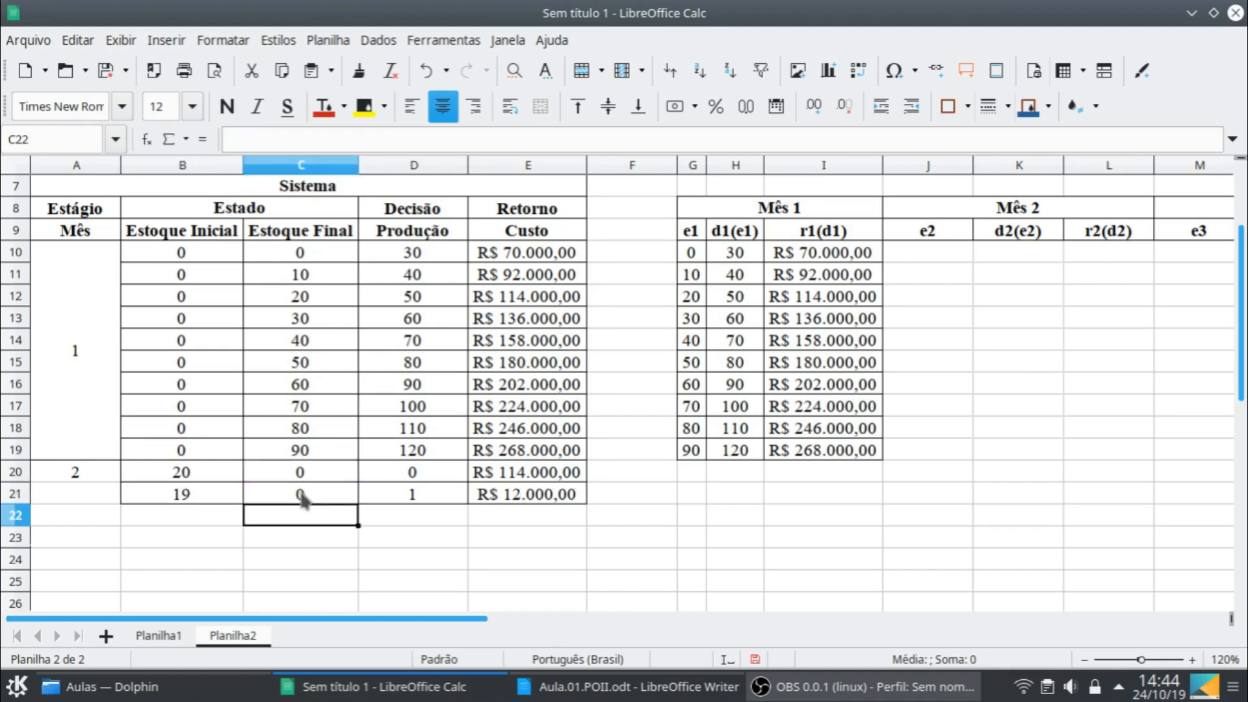
- Set the production cell D21 to =D20+10 and fill B21:E21 down into row 22
left_click(407, 500)
type("=")
key("Up")
type("+10")
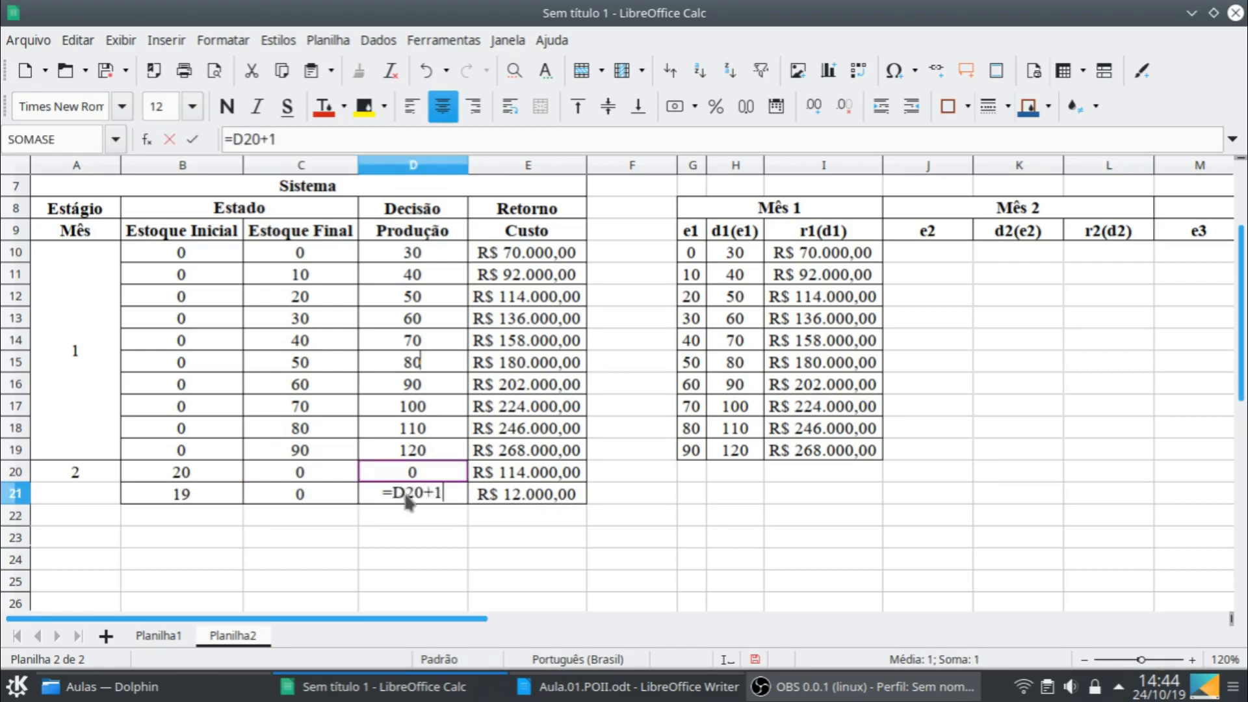
key("Return")
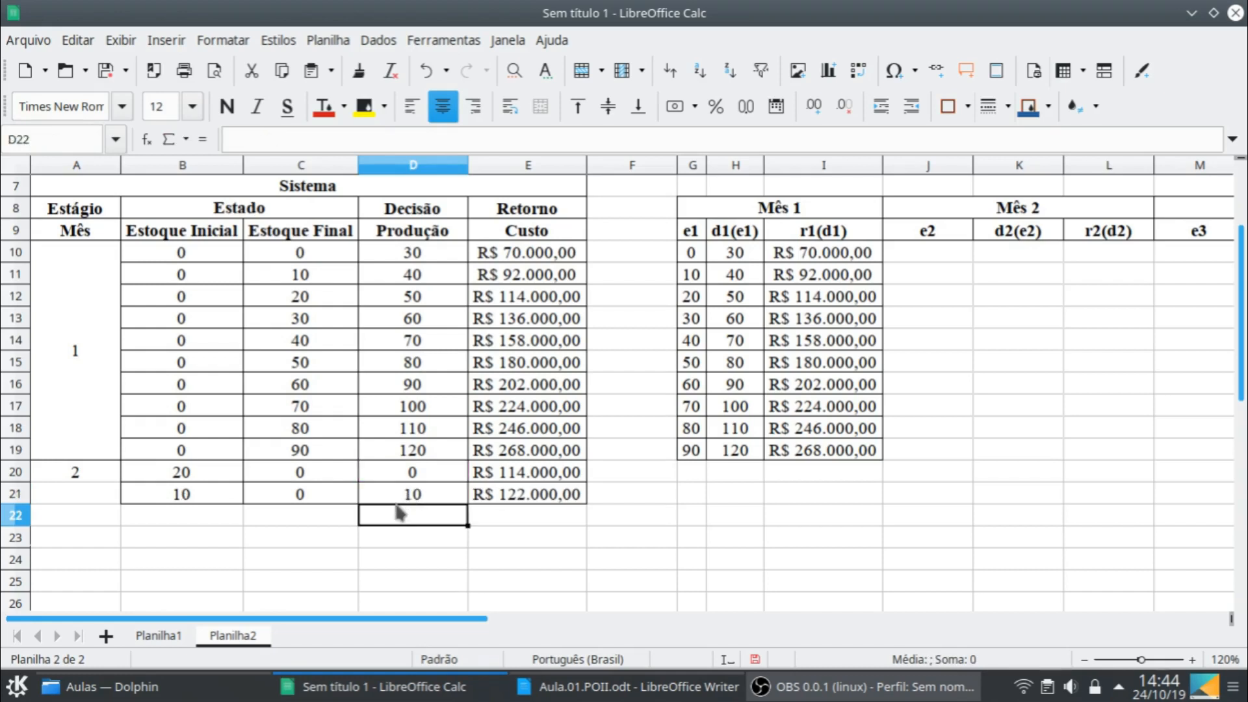
left_click_drag(242, 502, 584, 530)
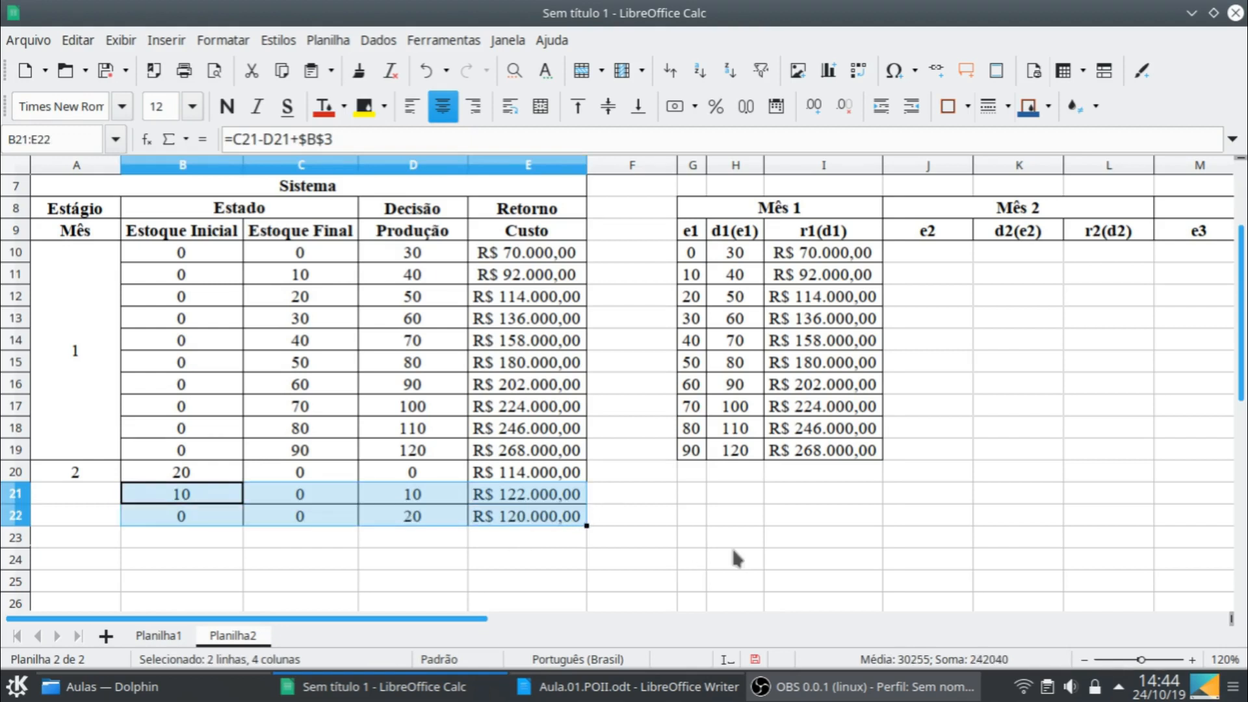
left_click(216, 521)
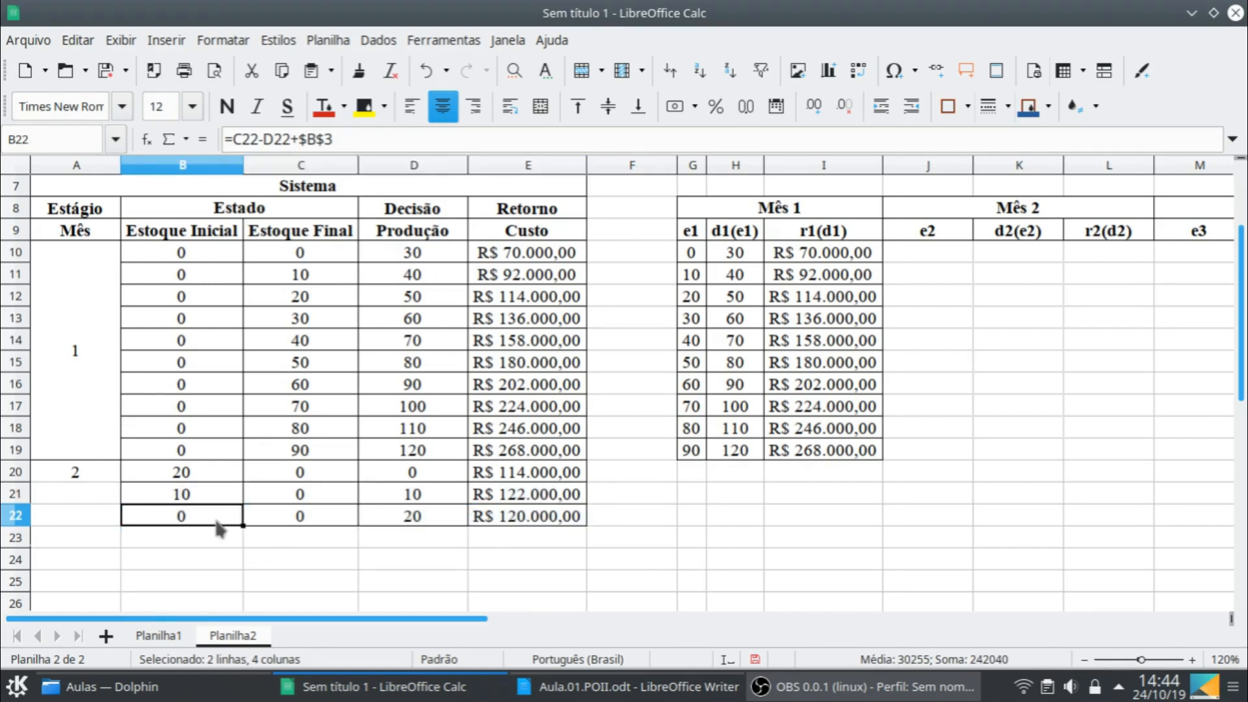
left_click(576, 520, "shift")
left_click_drag(585, 526, 583, 553)
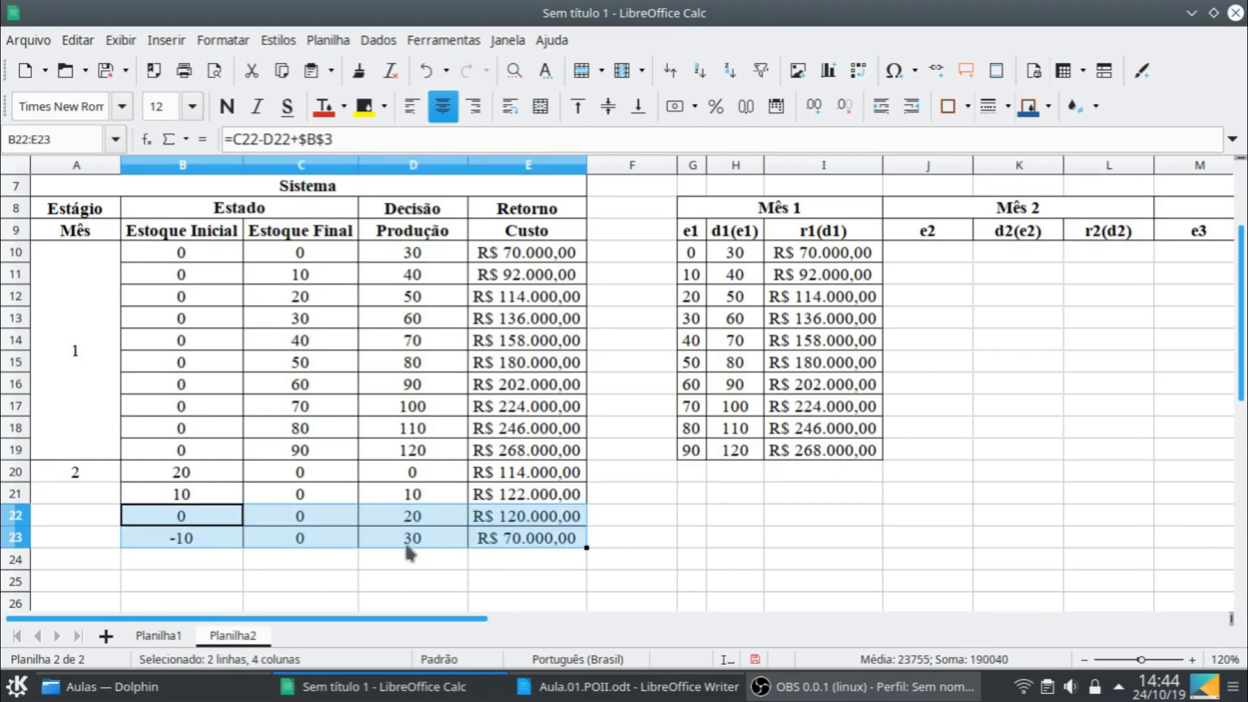
left_click(222, 543)
left_click(556, 546, "shift")
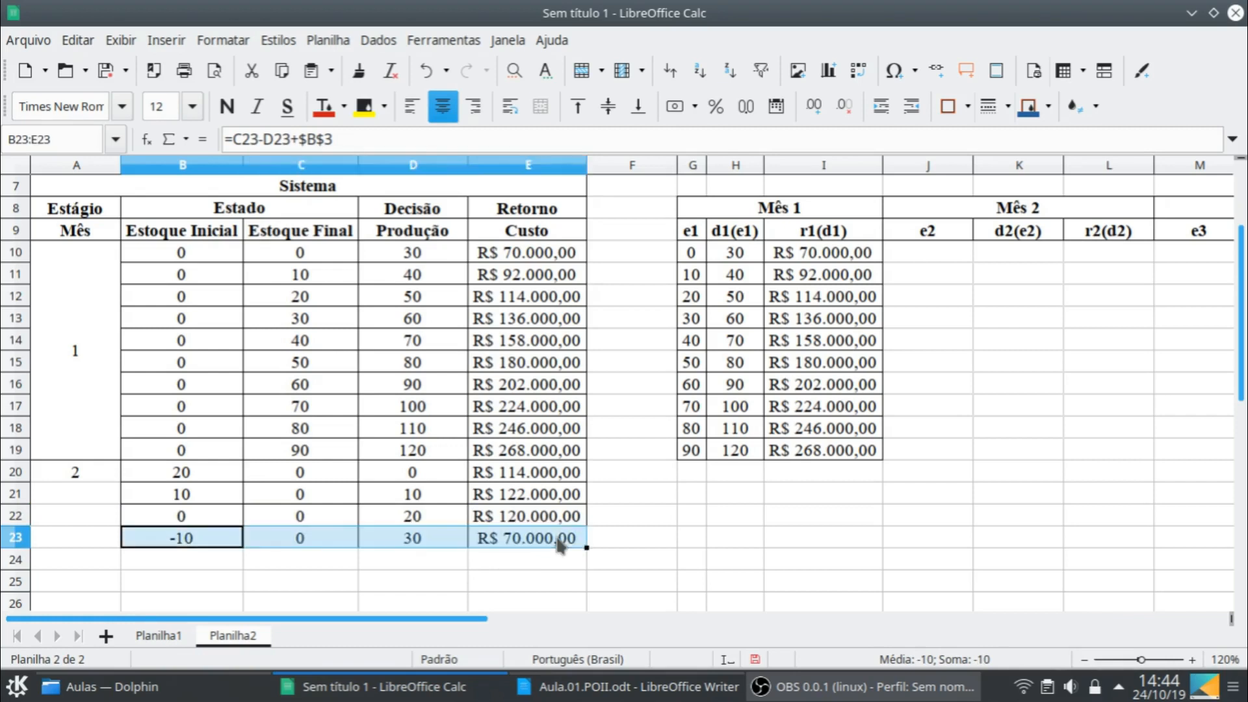
key("Delete")
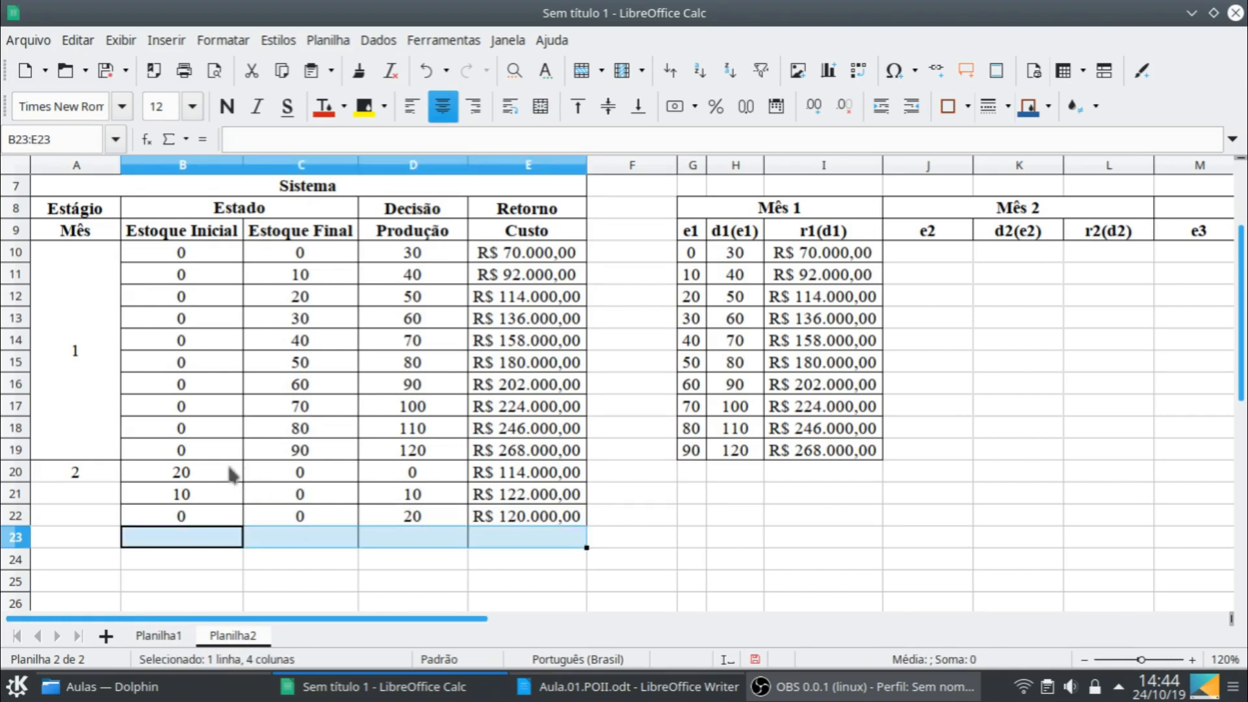
- Copy the month 2 block B20:E22 and paste it starting at B23
left_click(231, 474)
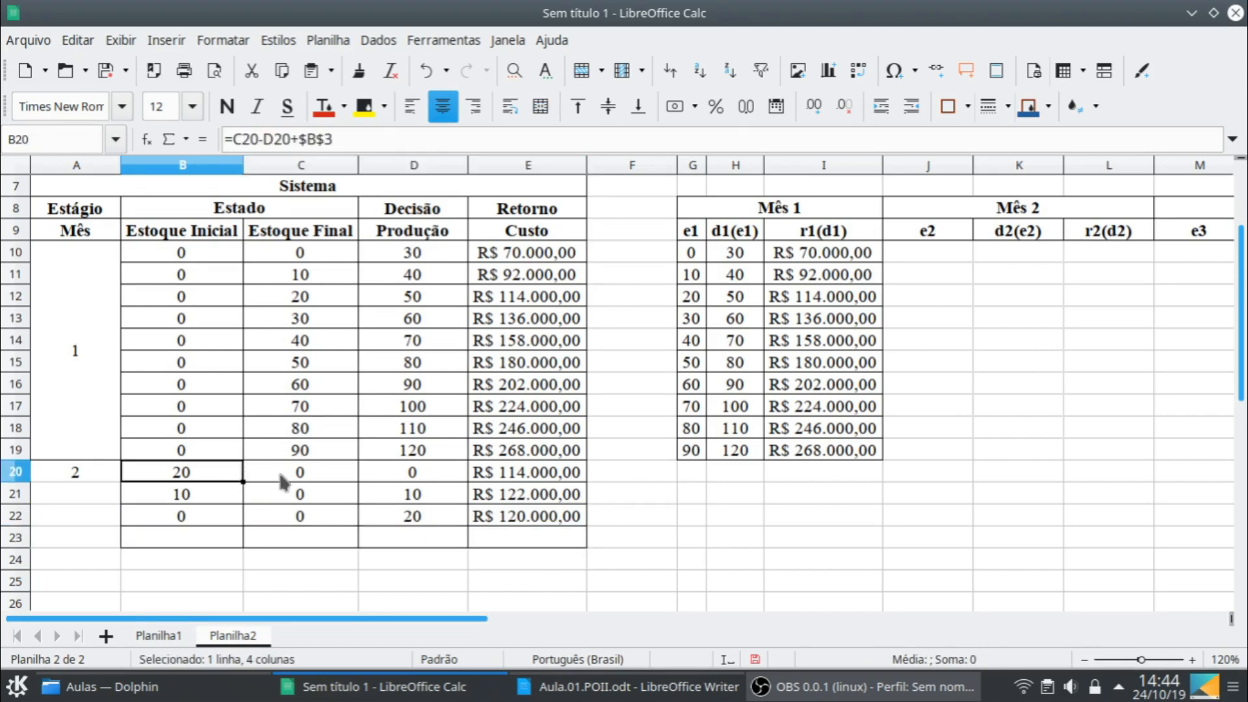
left_click(540, 520, "shift")
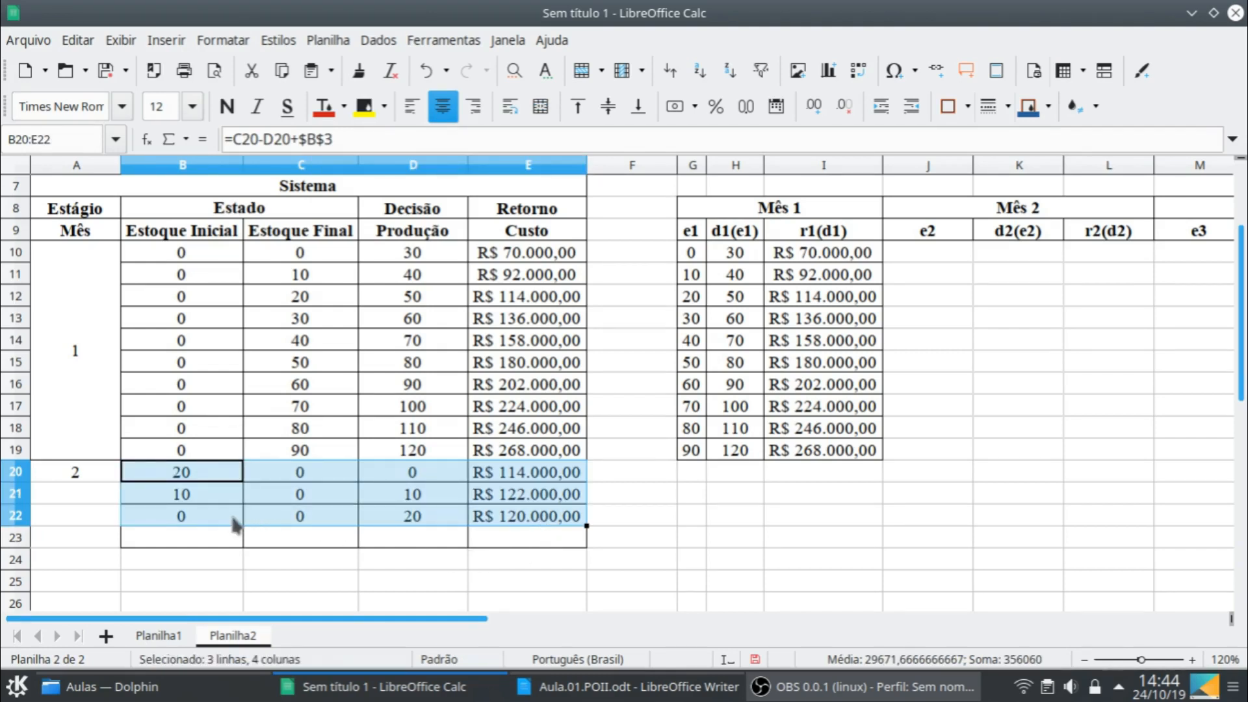
key("ctrl+c")
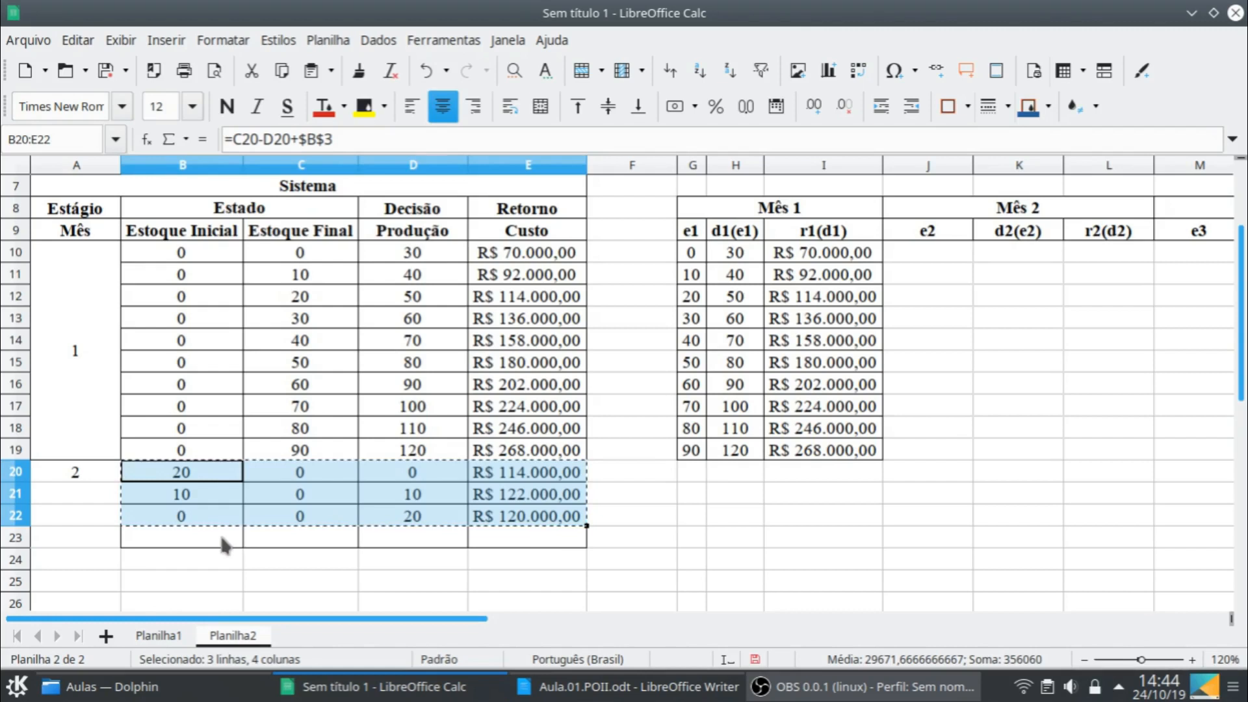
left_click(218, 531)
key("ctrl+v")
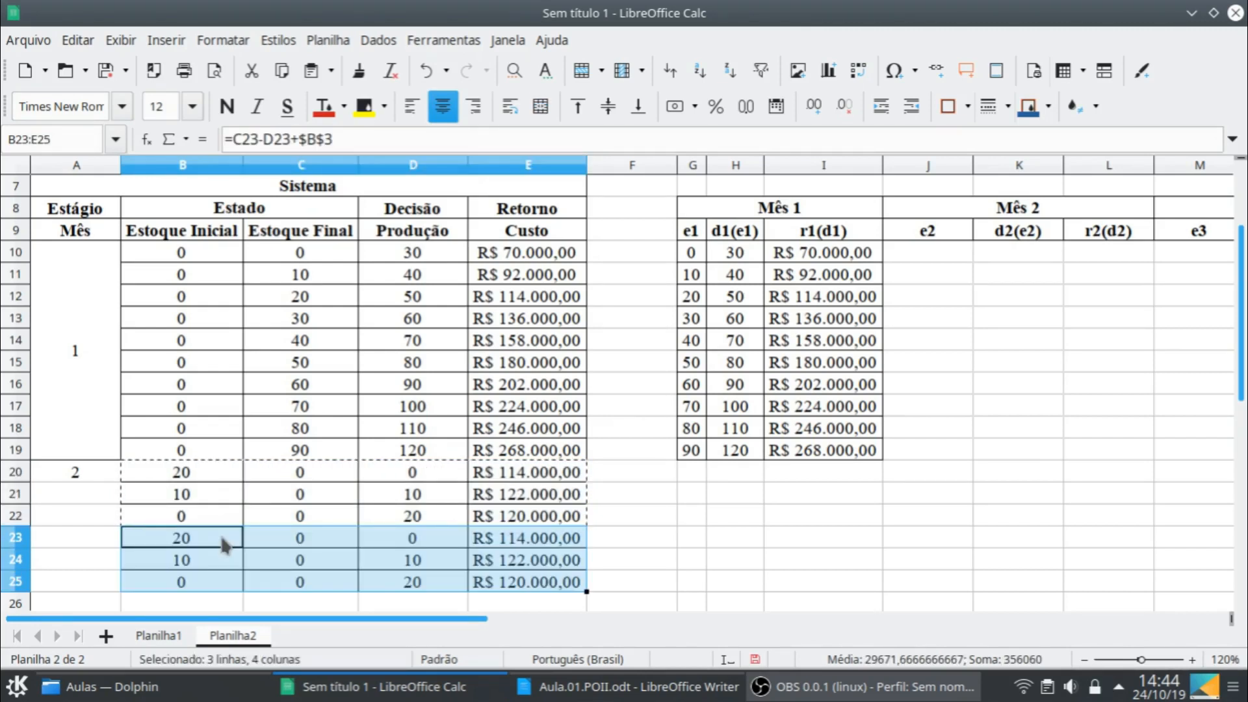
- Set the Estoque Final cell C23 to 10
left_click(284, 539)
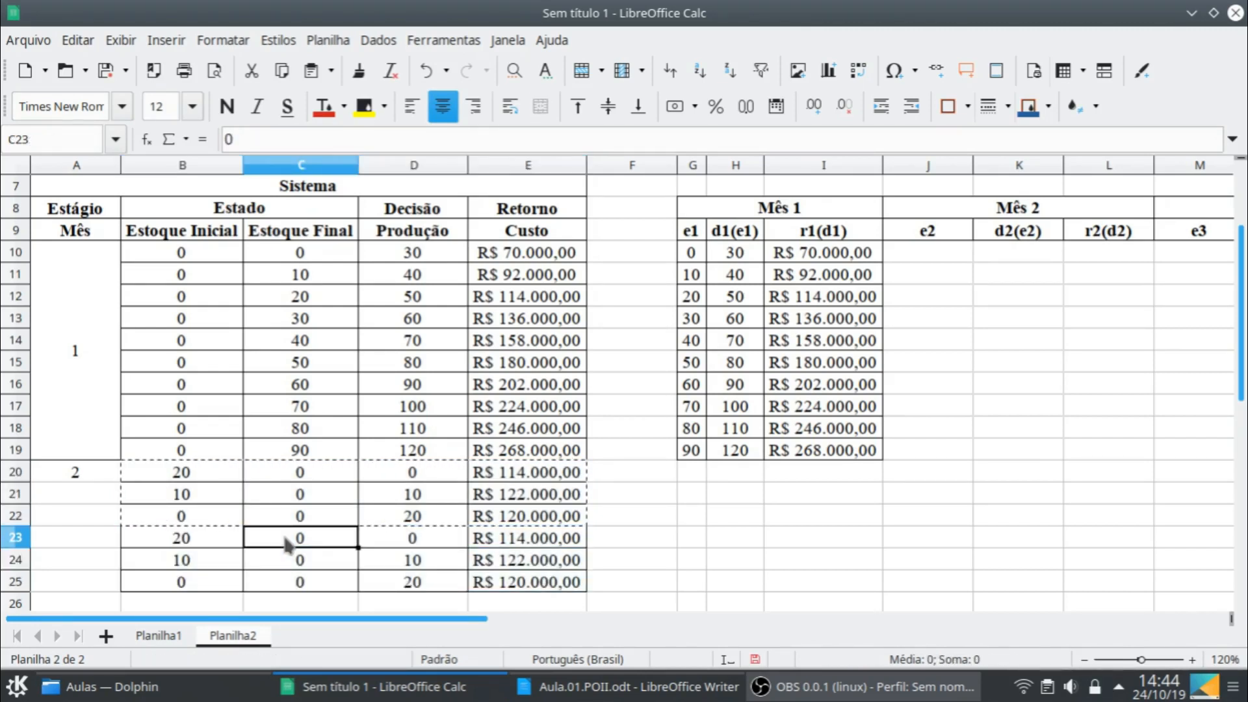
type("10")
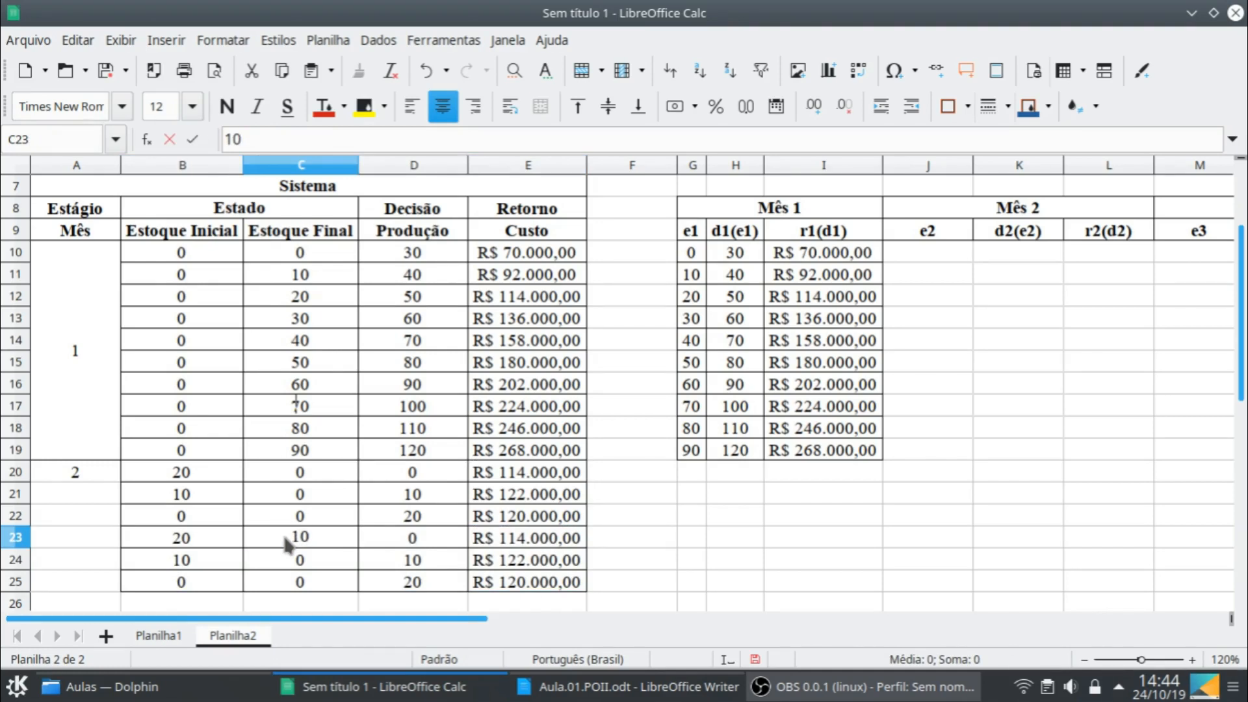
key("Return")
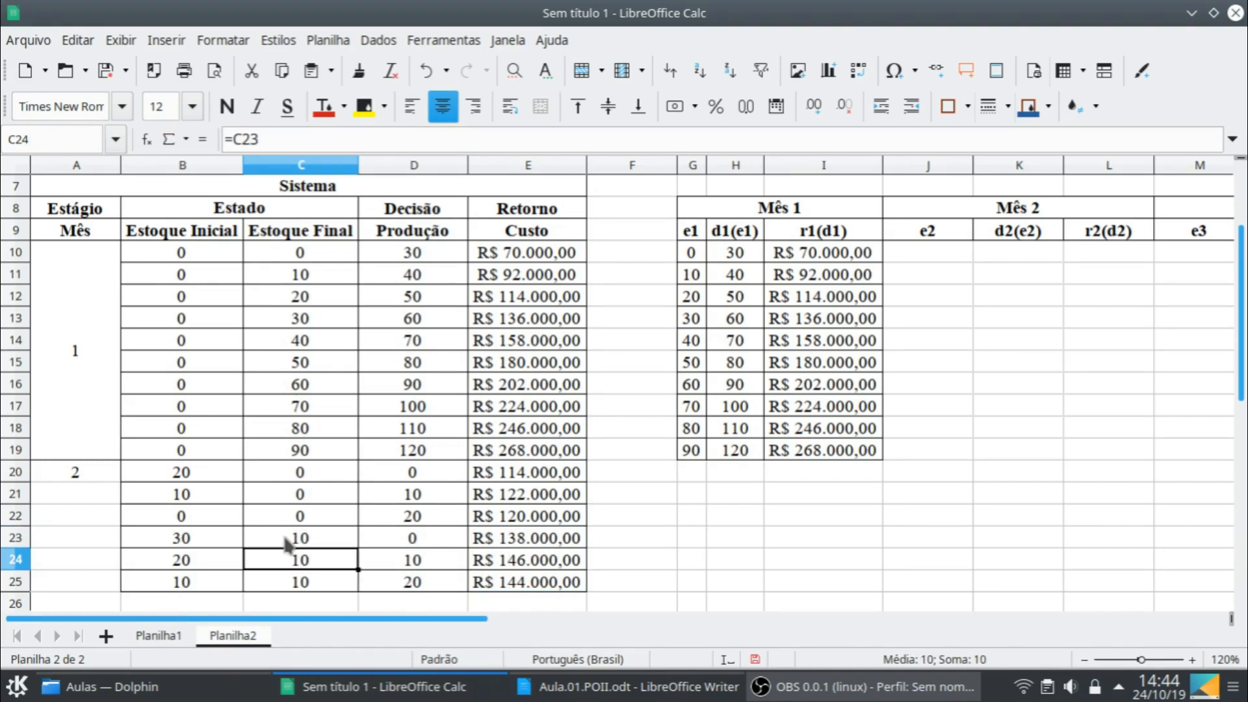
- Fill B25:E25 down into row 26 to extend the block with final stock 10
scroll(399, 527, "down", 1)
left_click(208, 520)
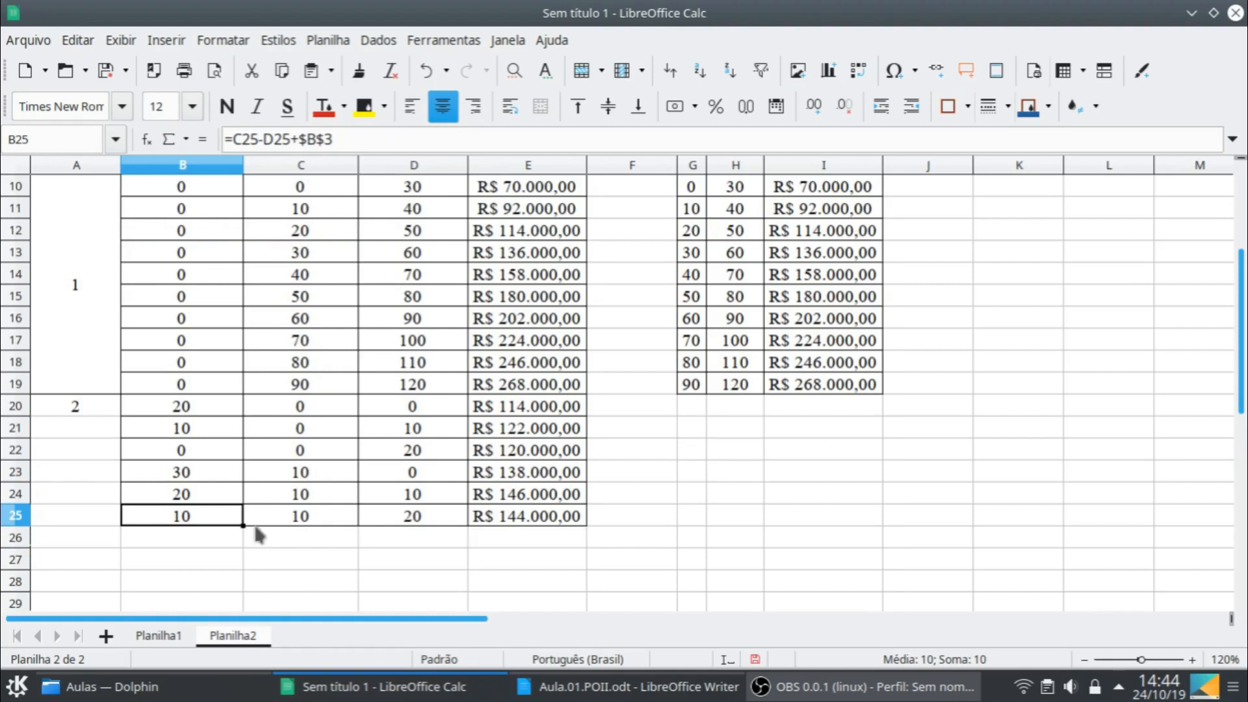
left_click(582, 520, "shift")
left_click_drag(590, 525, 586, 552)
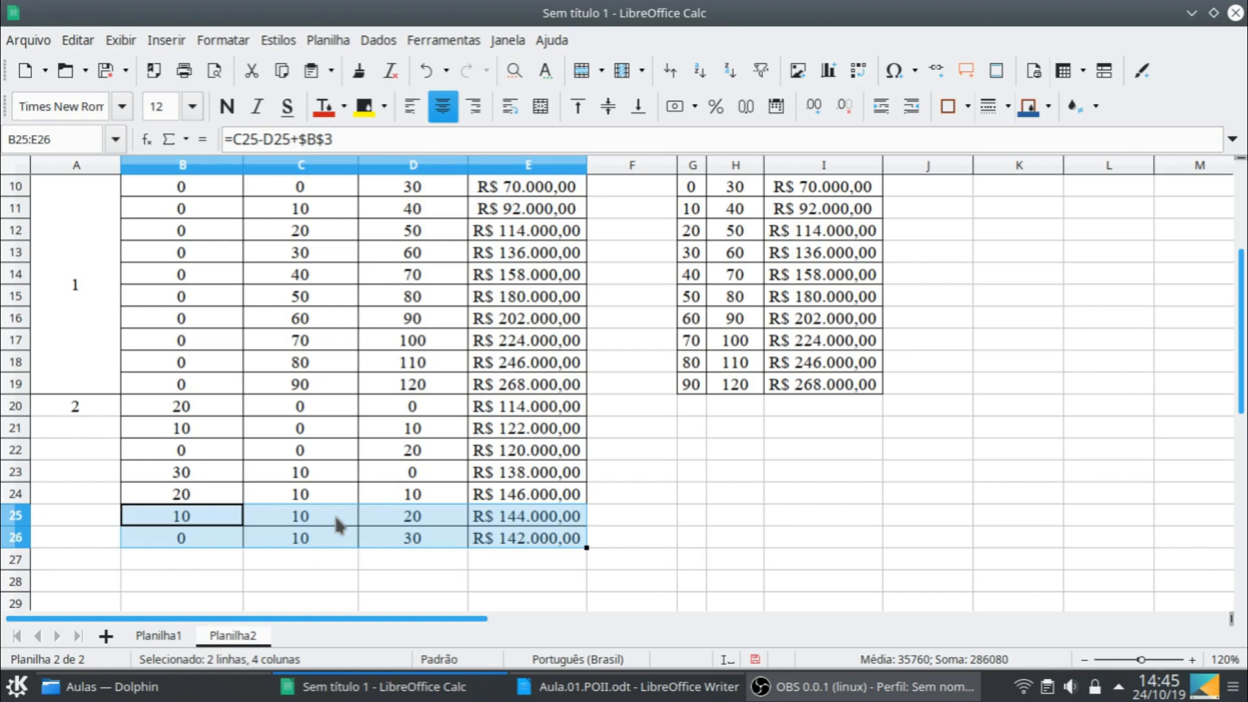
- Examine the combined demand of months 3 and 4 in the demand table
scroll(337, 523, "up", 3)
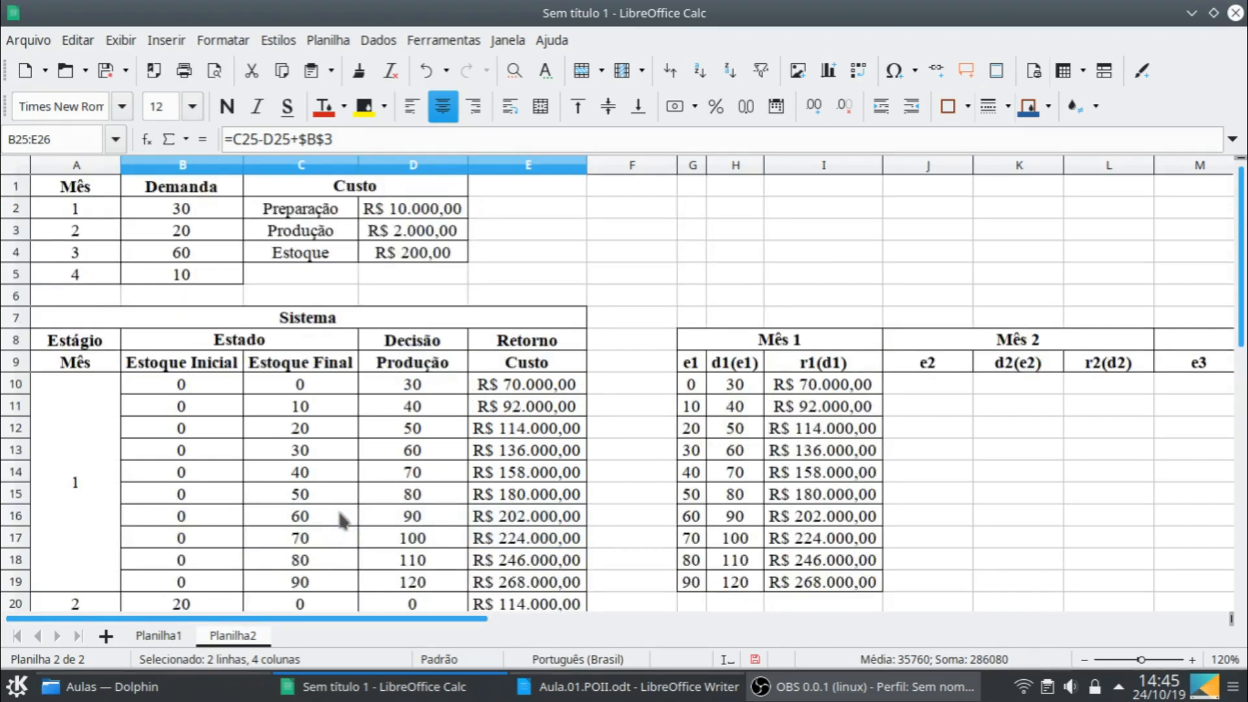
left_click(158, 260)
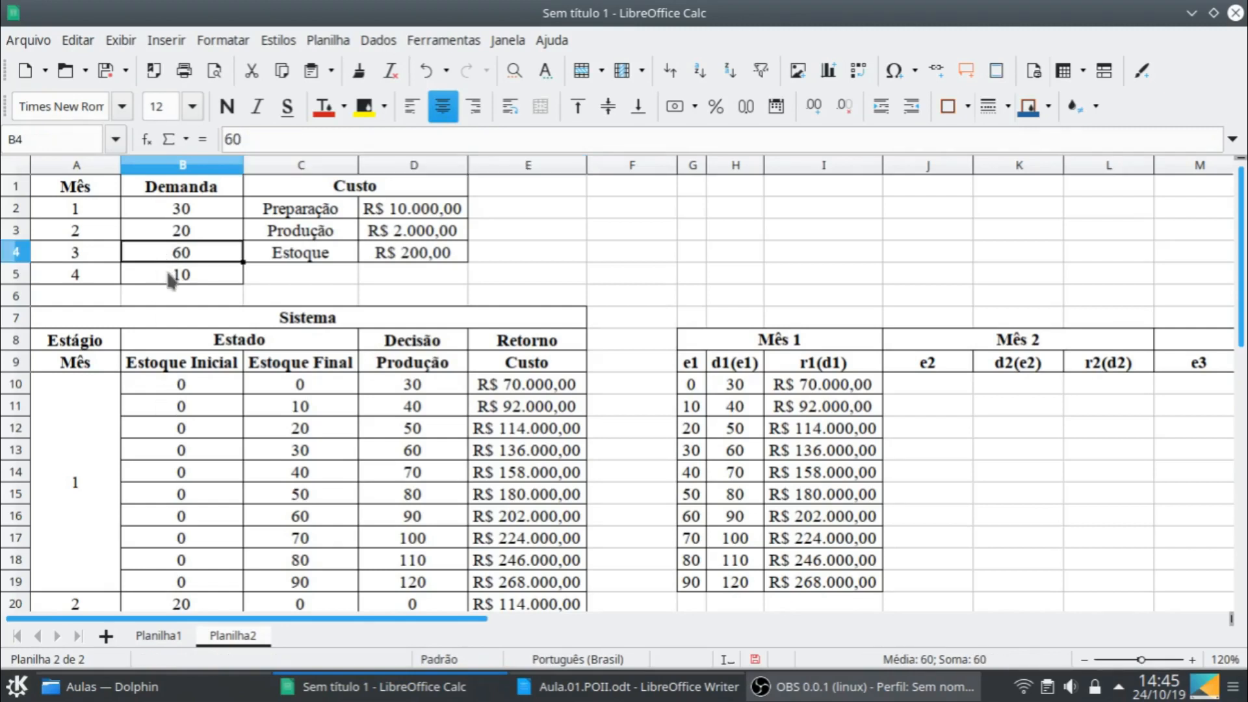
left_click(170, 280, "shift")
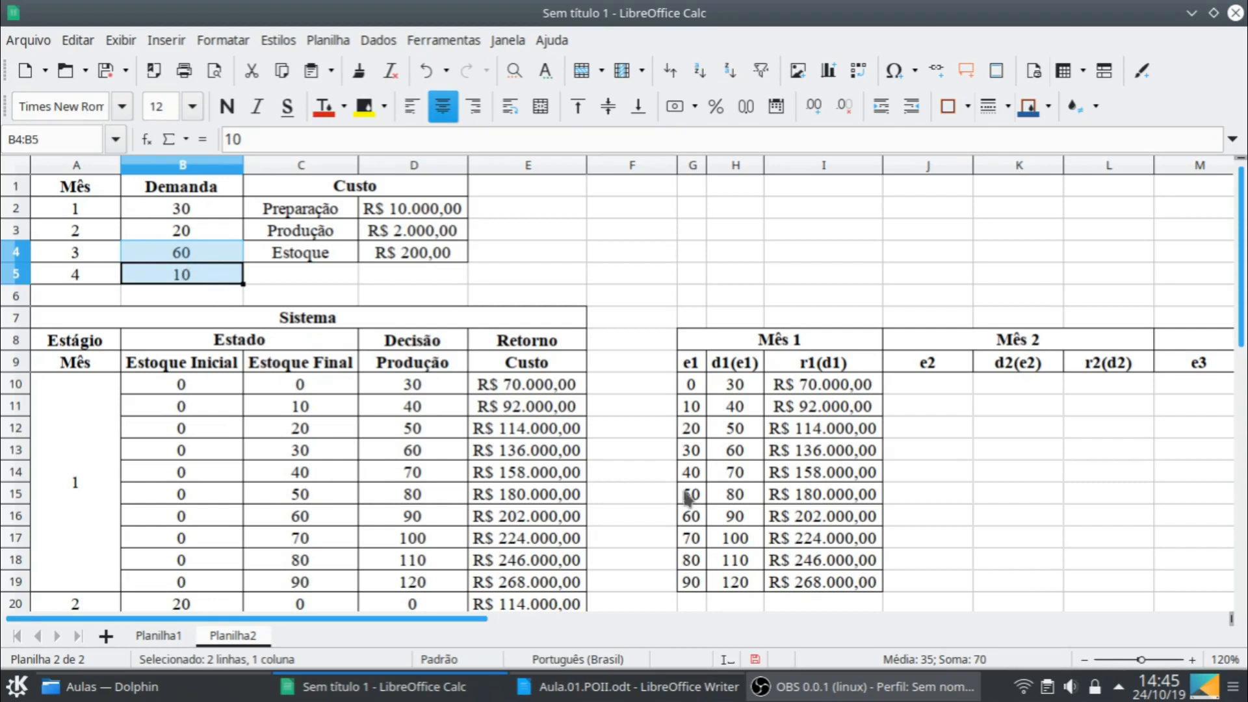
key("Return")
- Copy the block B23:E26 and paste it starting at B27
scroll(696, 468, "down", 6)
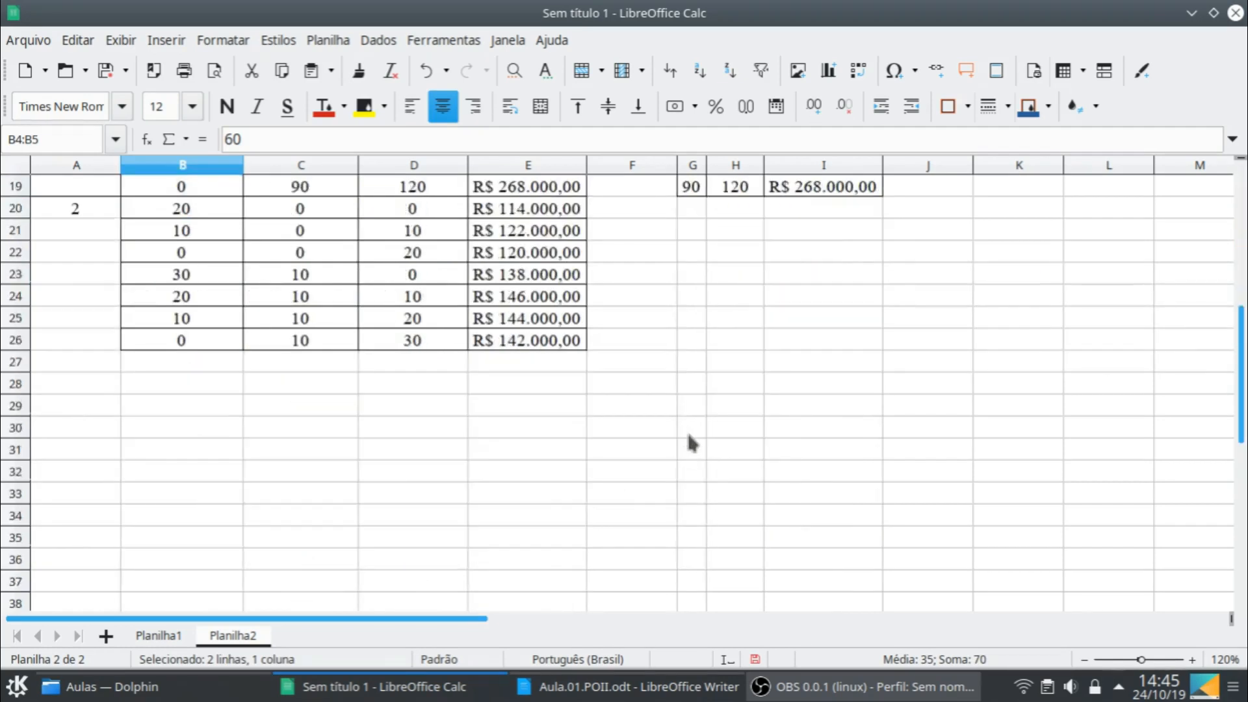
scroll(278, 317, "up", 1)
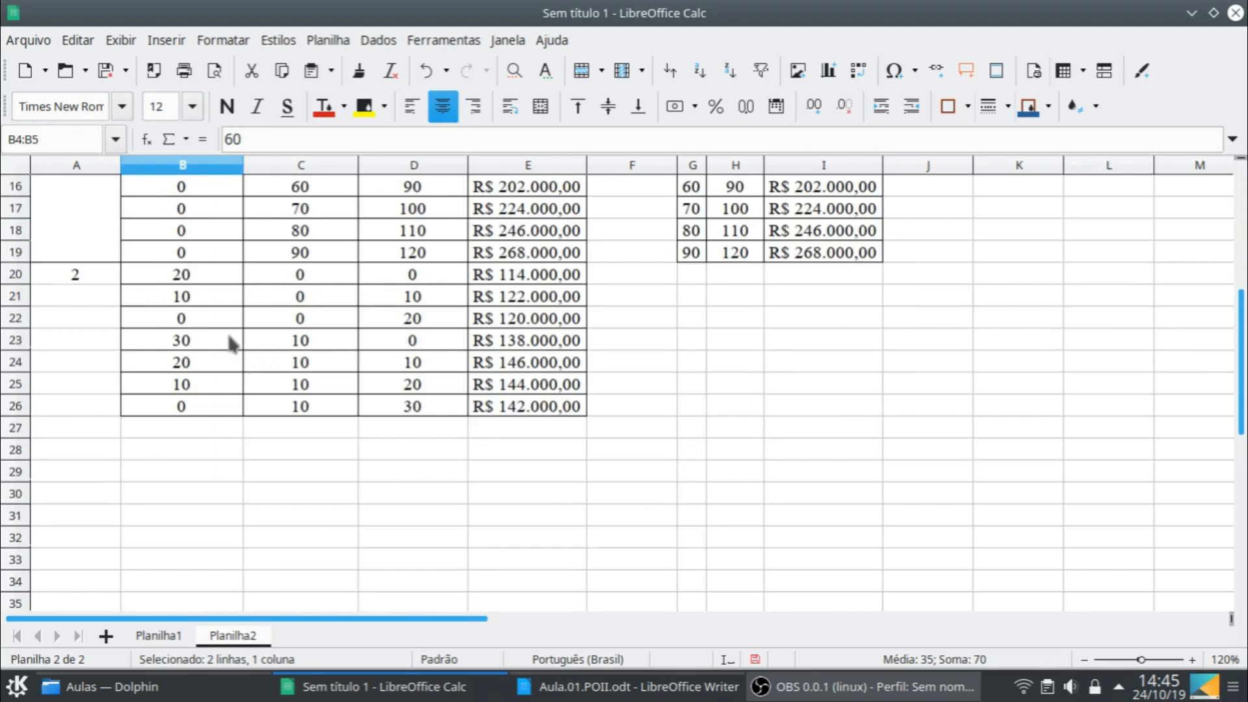
left_click(229, 340)
left_click(492, 409, "shift")
key("ctrl+c")
left_click(230, 428)
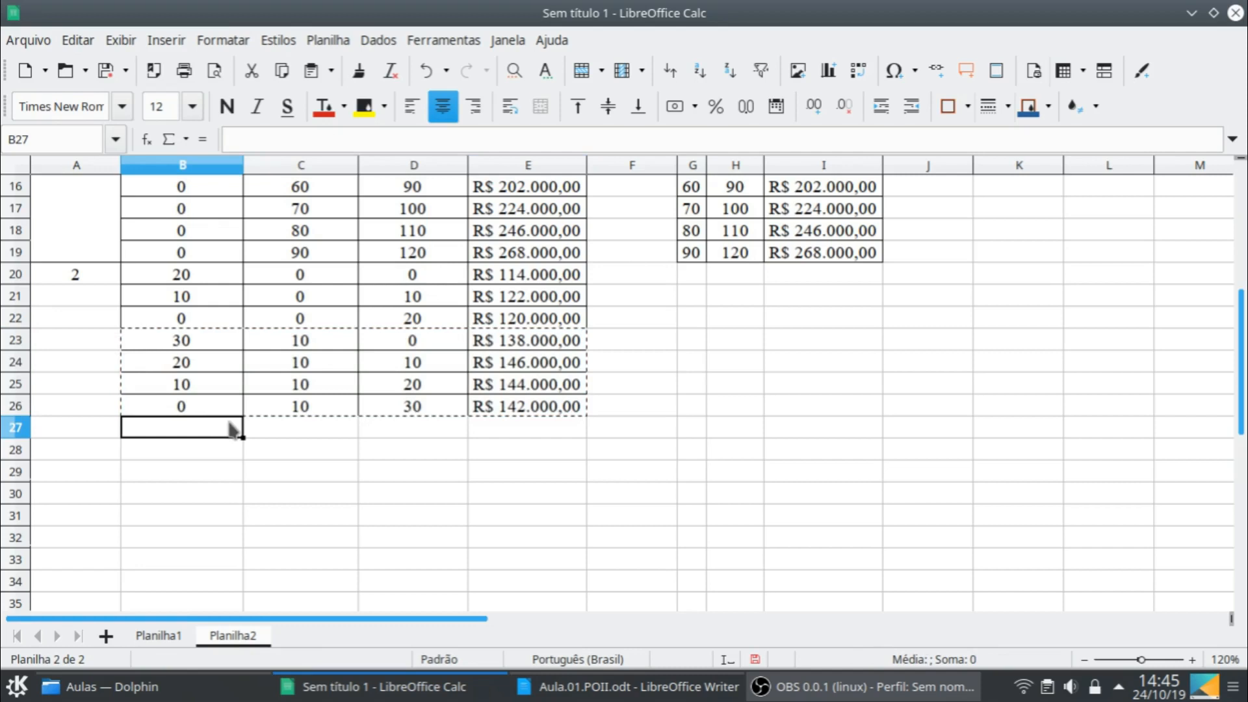
key("ctrl+v")
- Set the final stock in C27 to 20 and fill B30:E30 down into row 31
left_click(226, 430)
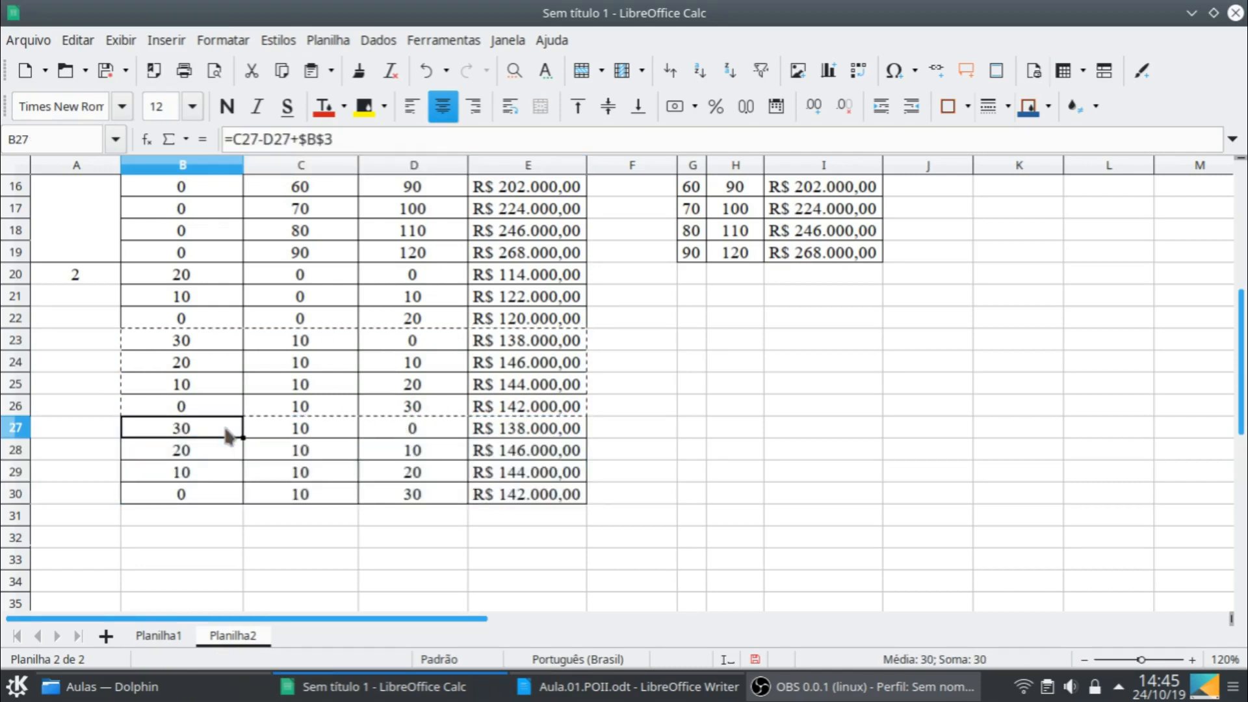
left_click(330, 428)
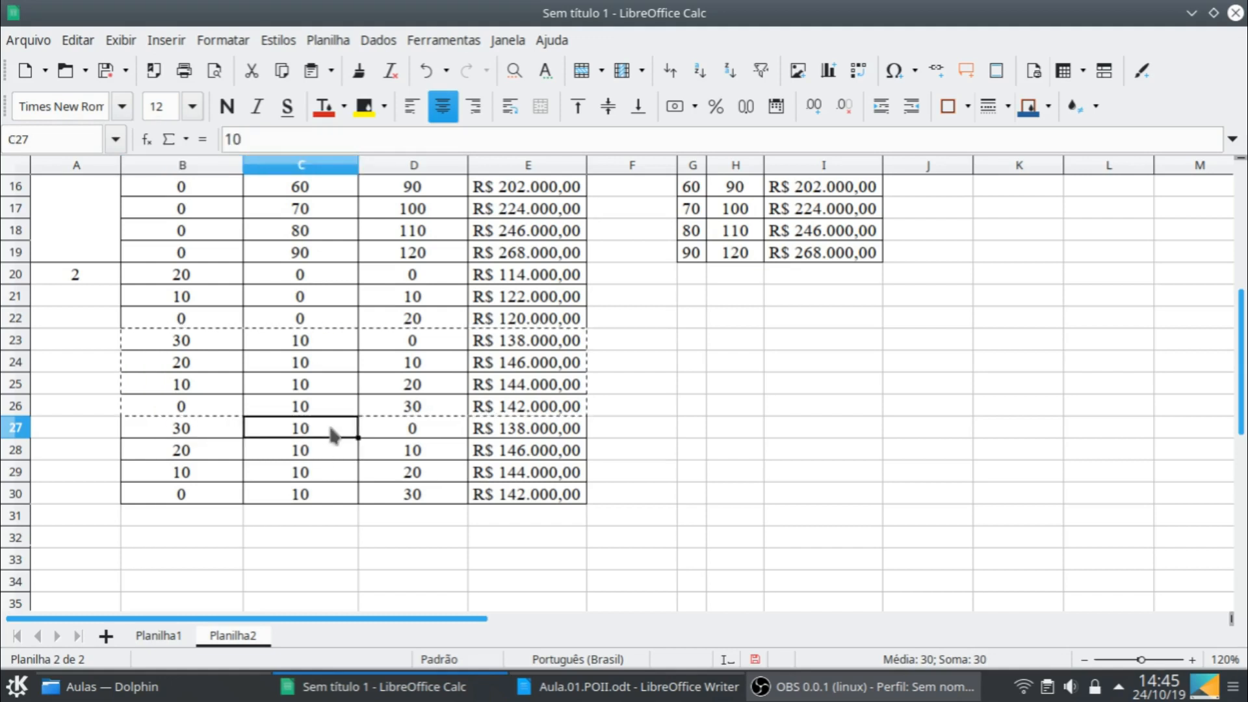
type("20")
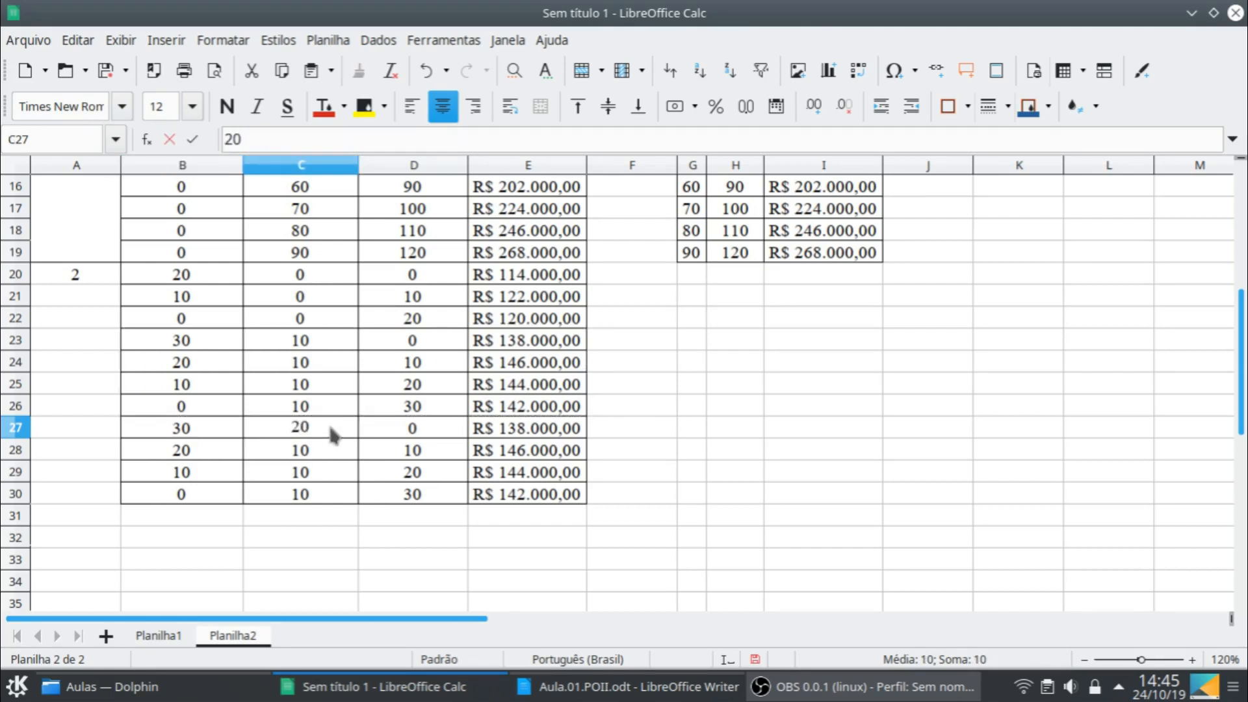
key("Return")
left_click(236, 492)
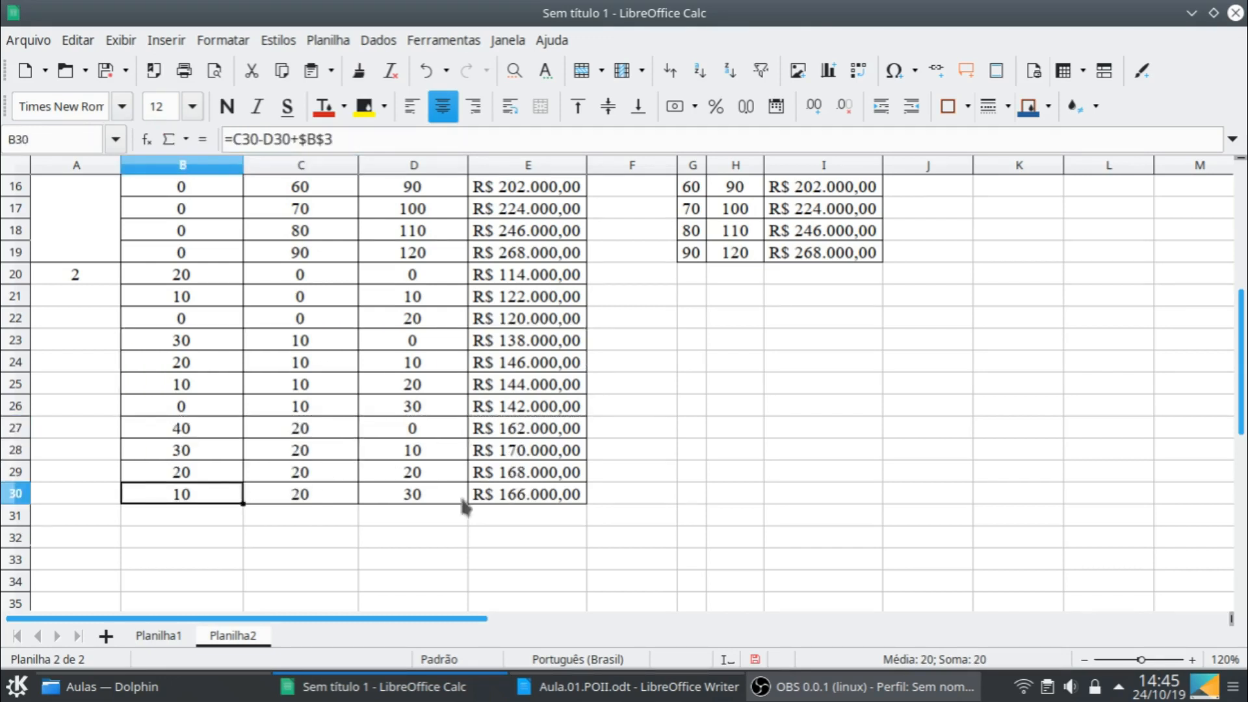
left_click(580, 502, "shift")
left_click_drag(586, 505, 440, 516)
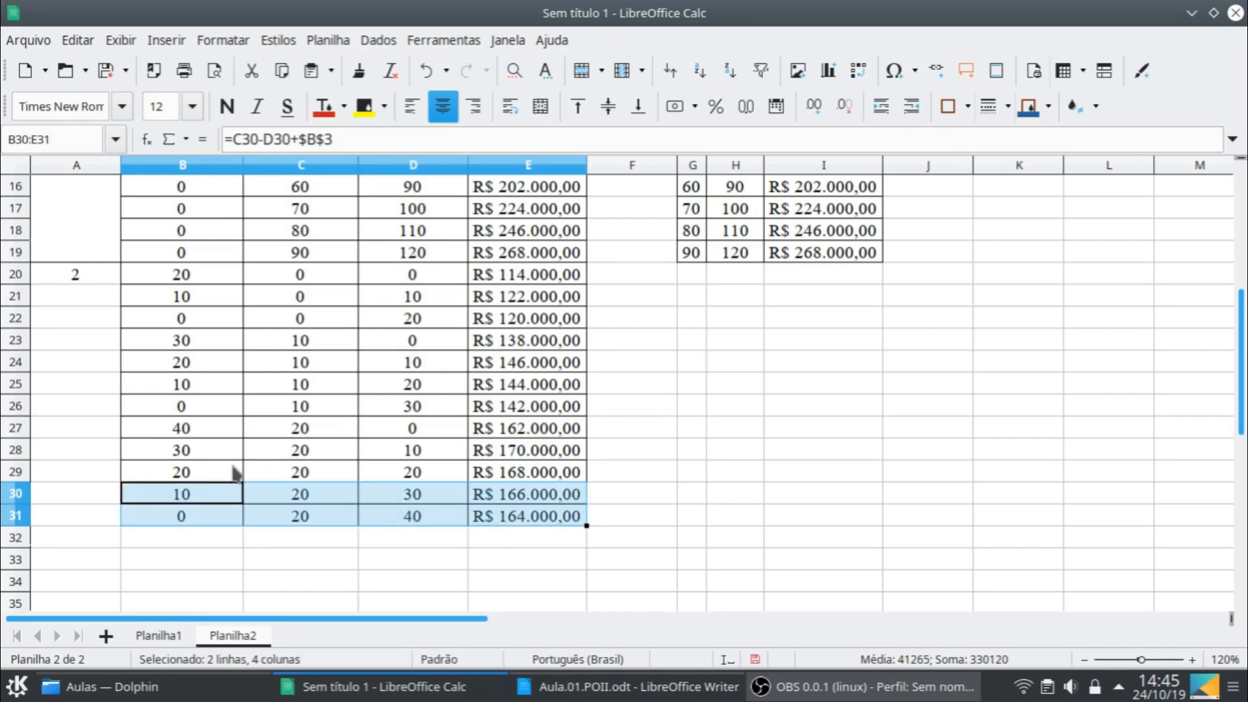
- Copy the final-stock-20 block B27:E31 and paste it starting at B32
left_click(210, 427)
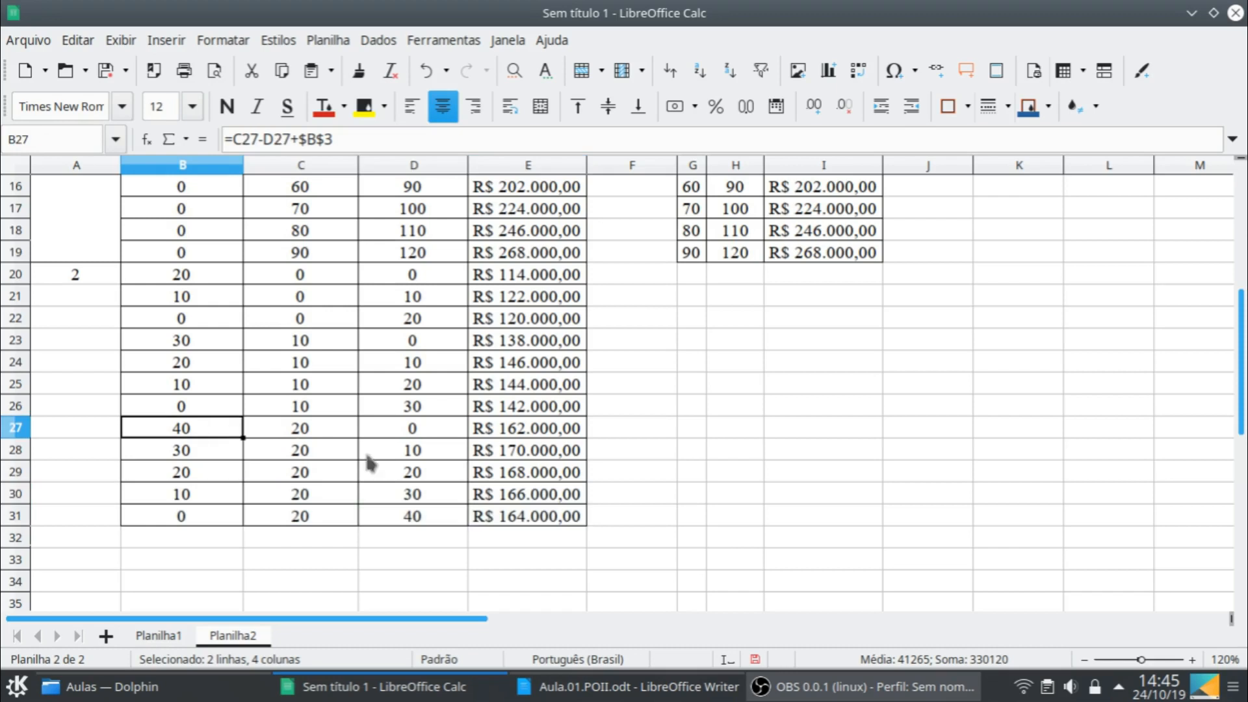
left_click(521, 516, "shift")
key("ctrl+c")
left_click(203, 537)
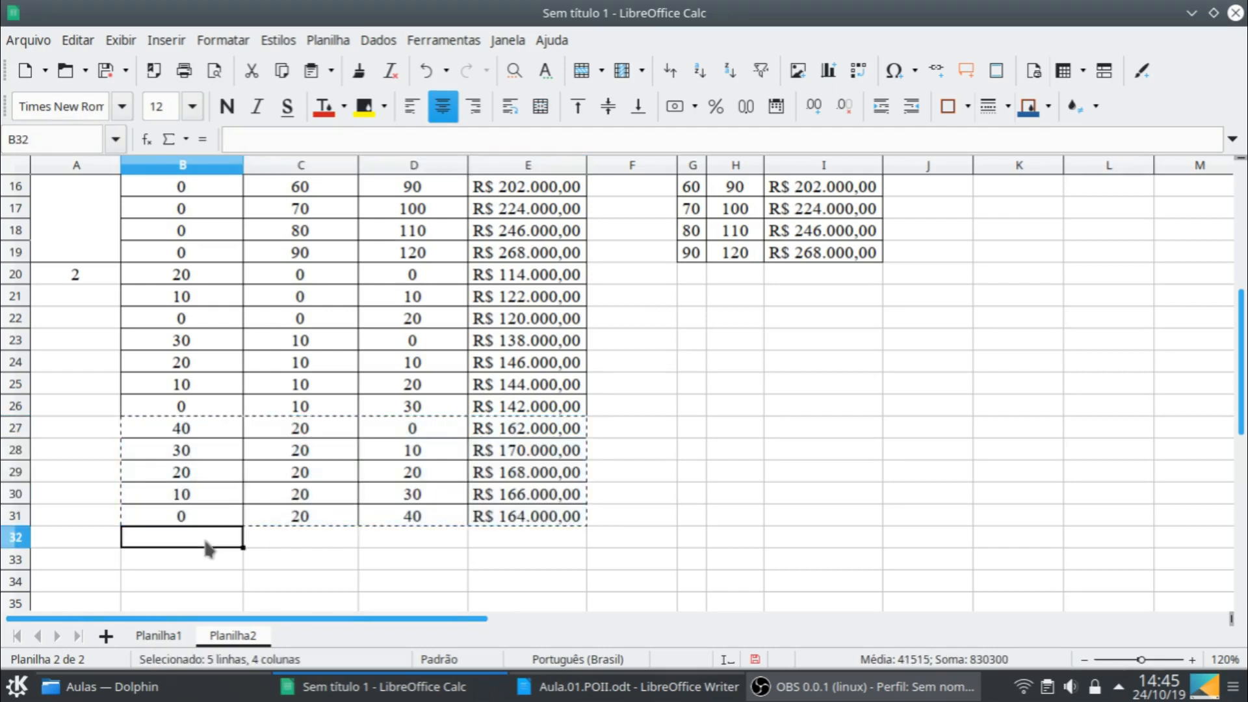
key("ctrl+v")
- Set the final stock in C32 to 30 and fill B36:E36 down into row 37
scroll(313, 520, "down", 2)
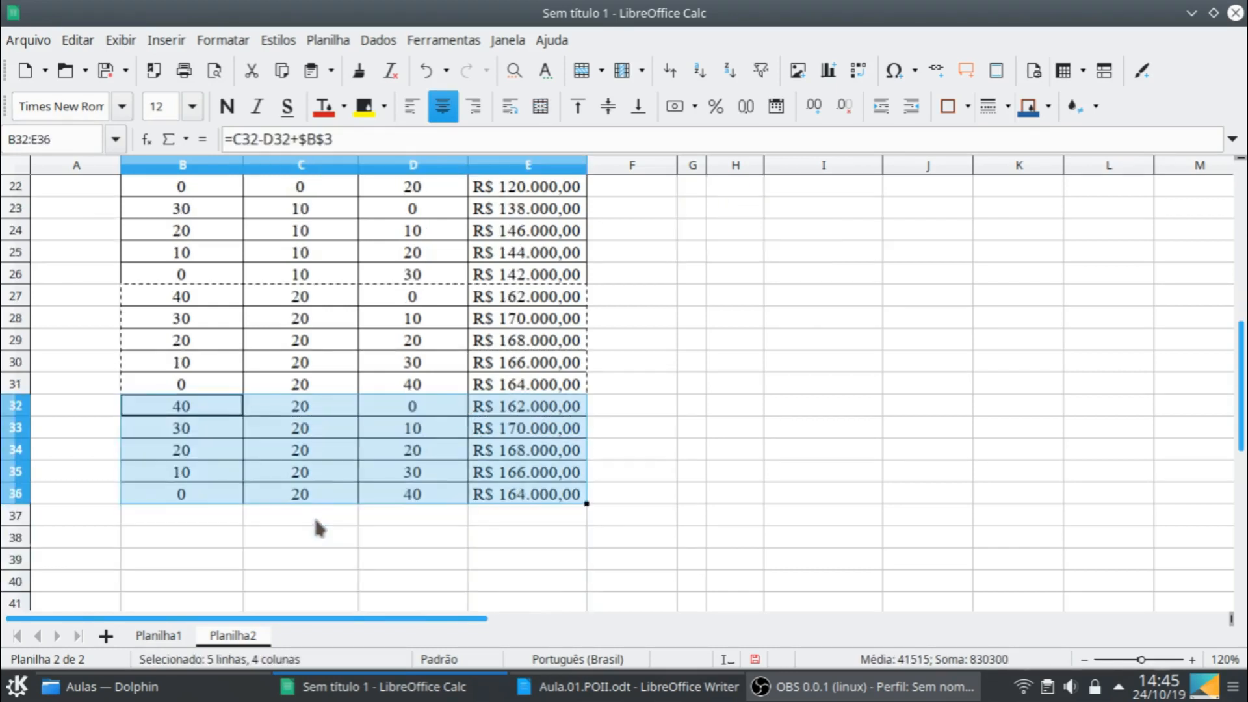
left_click(329, 406)
type("30")
key("Return")
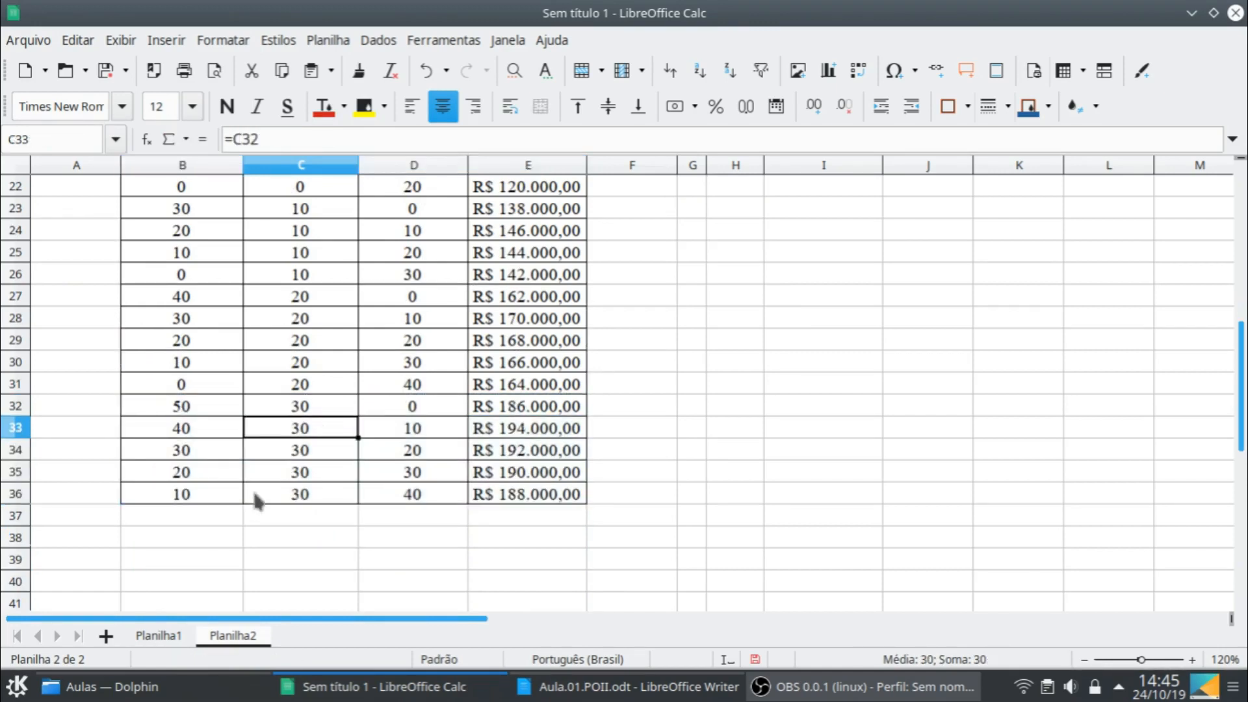
left_click_drag(189, 494, 587, 522)
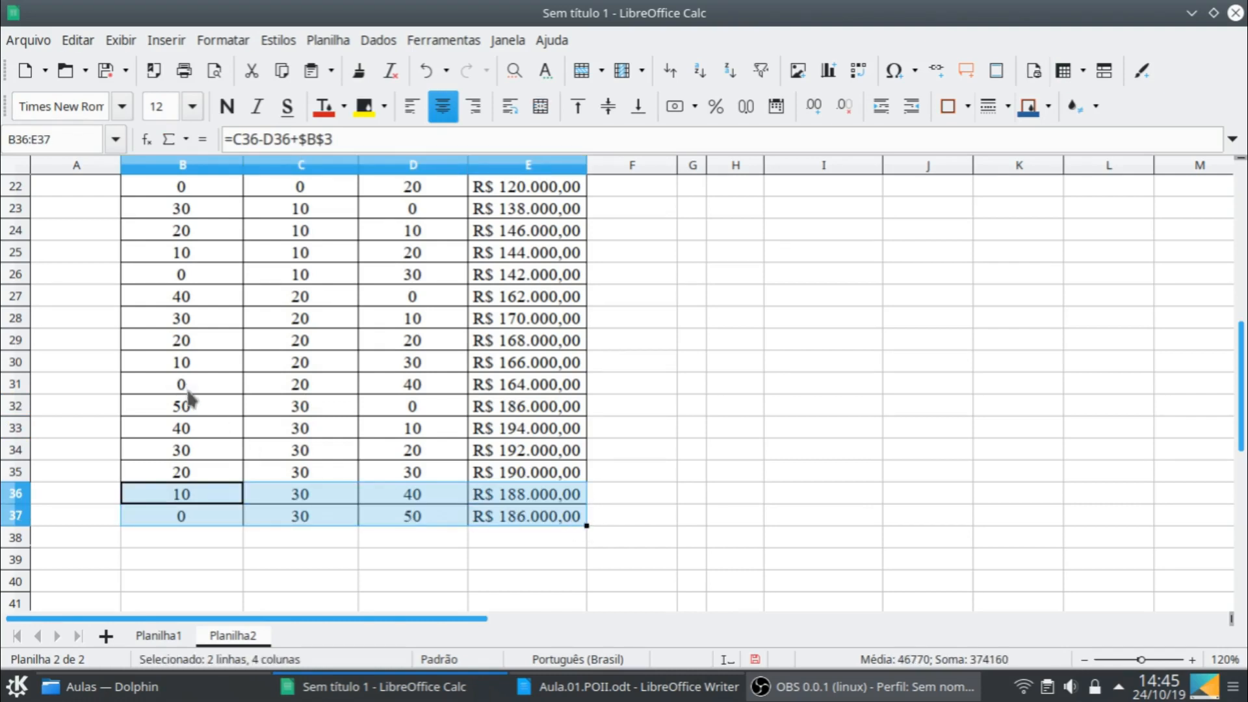
- Copy the final-stock-30 block B32:E37 and paste it starting at B38
left_click(193, 412)
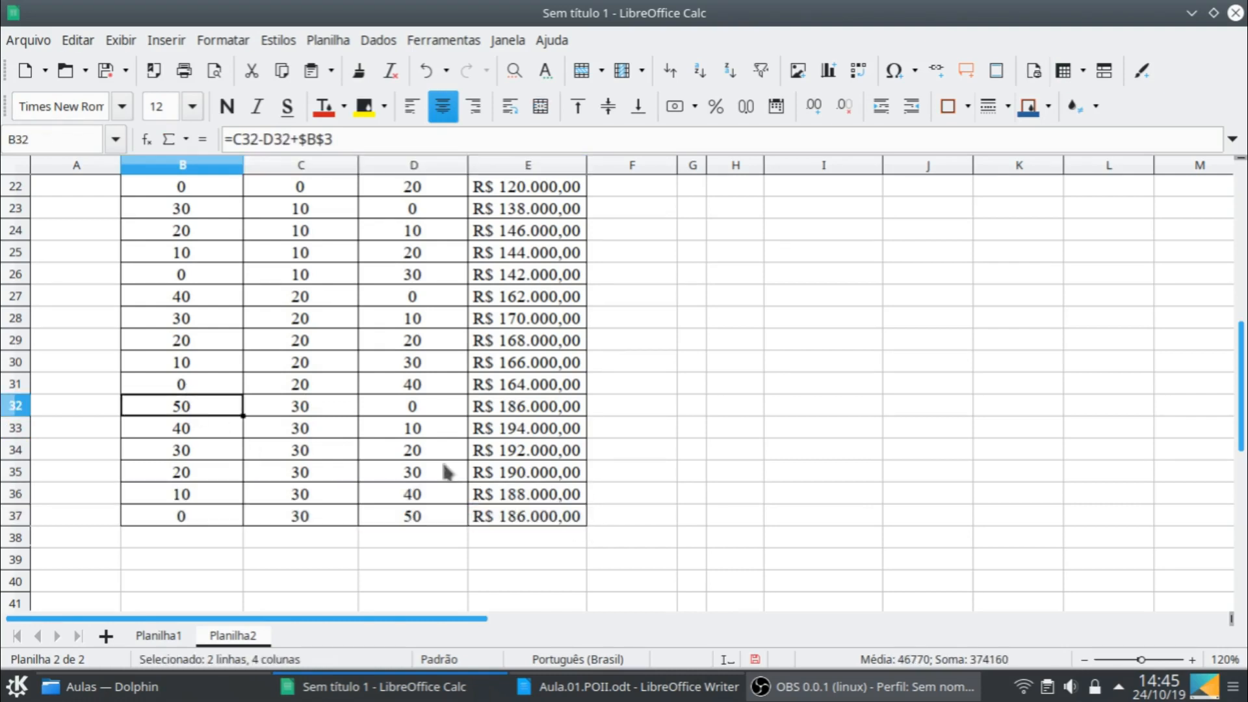
left_click(556, 525, "shift")
key("ctrl+c")
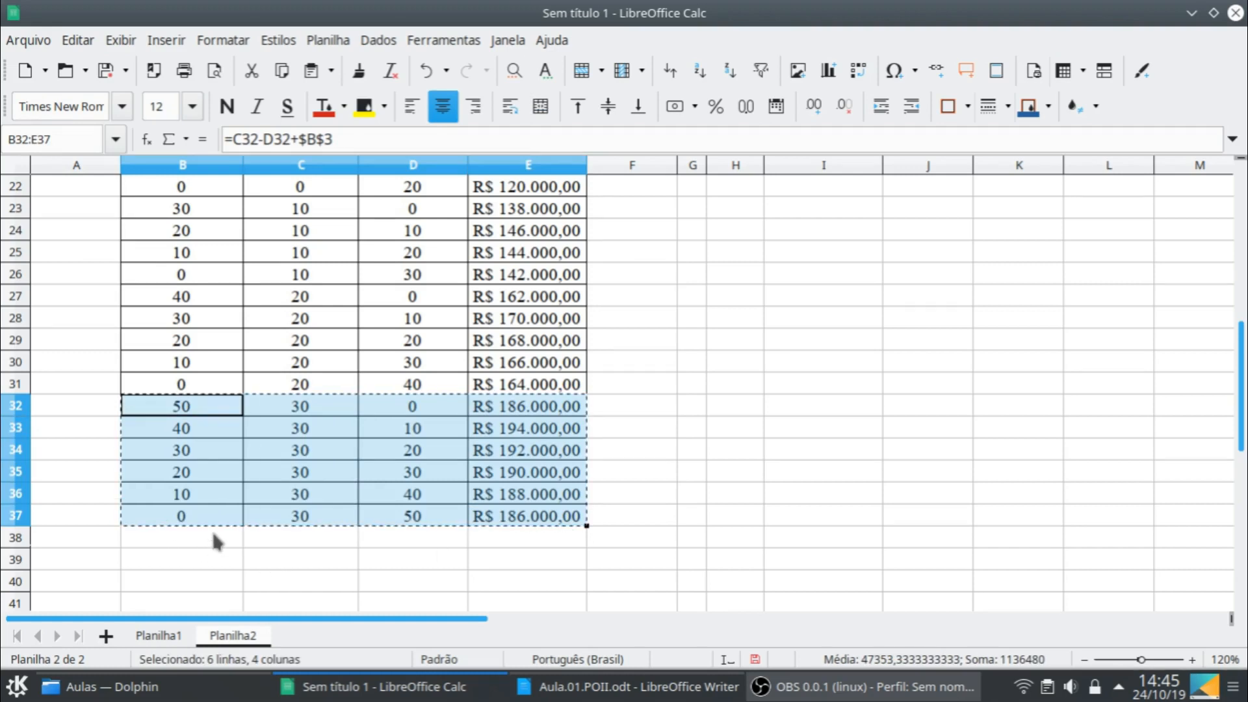
left_click(214, 537)
key("ctrl+v")
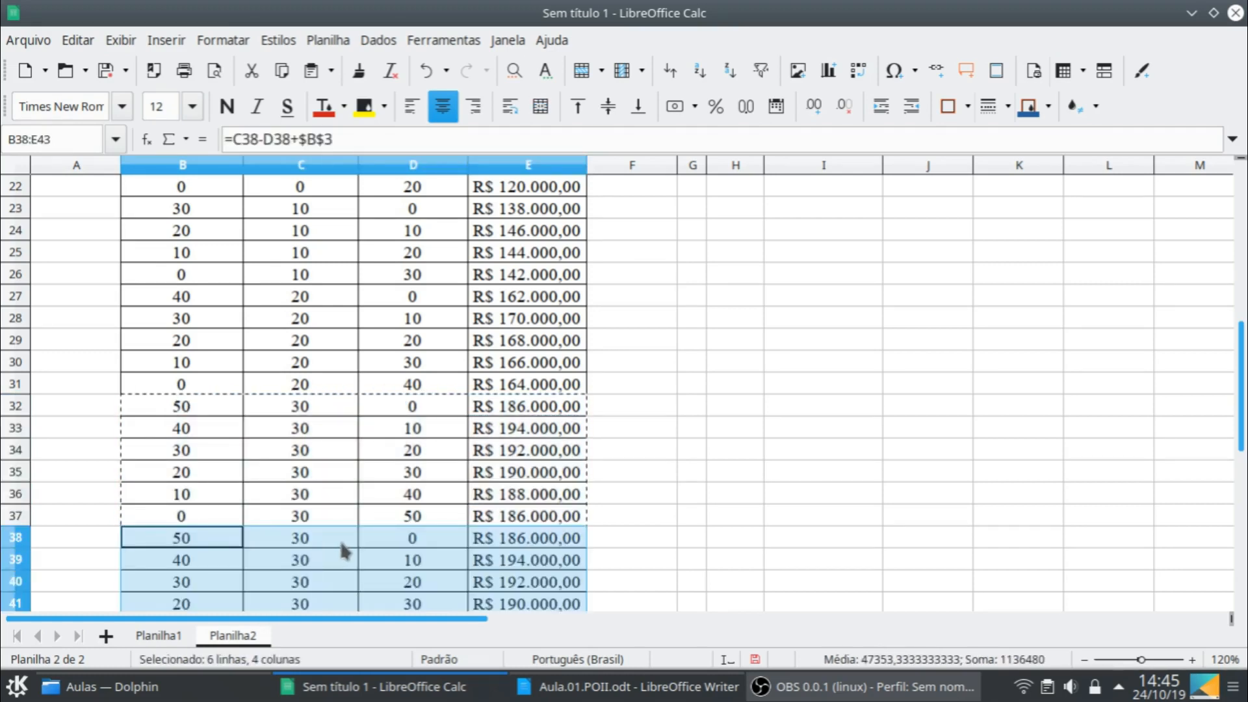
- Set the final stock in C38 to 40 and fill B43:E43 down into row 44
scroll(344, 551, "down", 1)
left_click(322, 480)
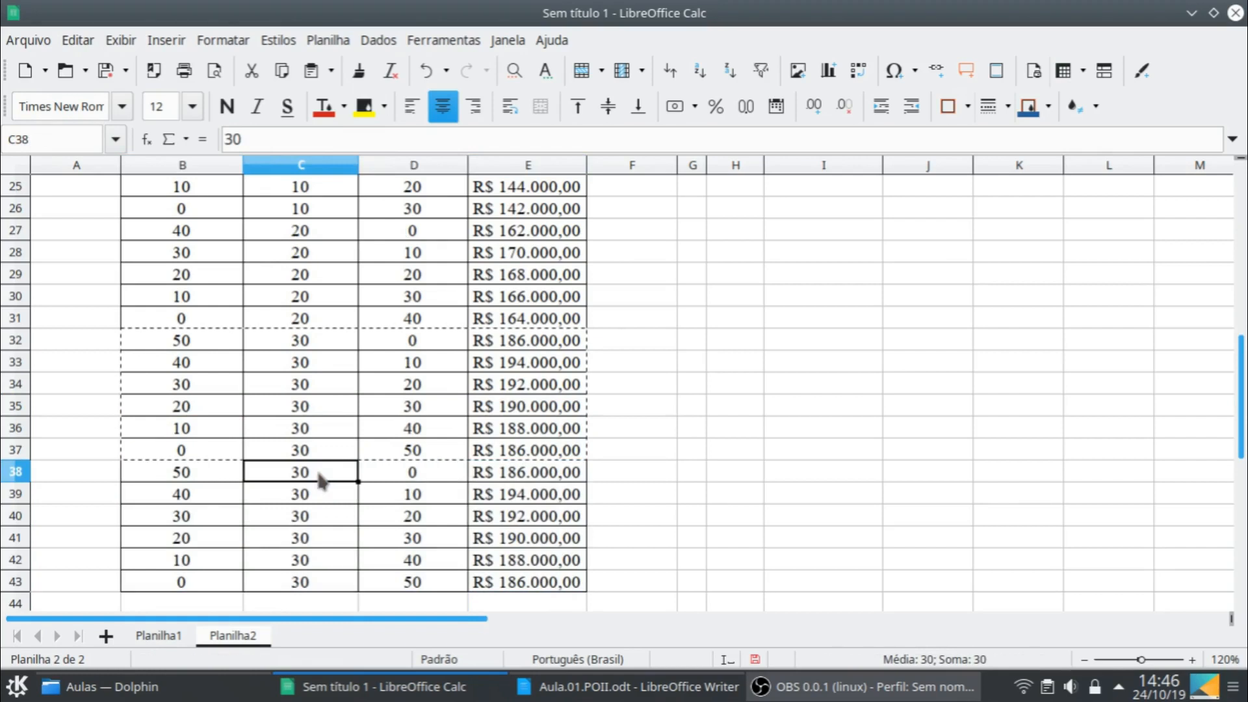
type("40")
key("Return")
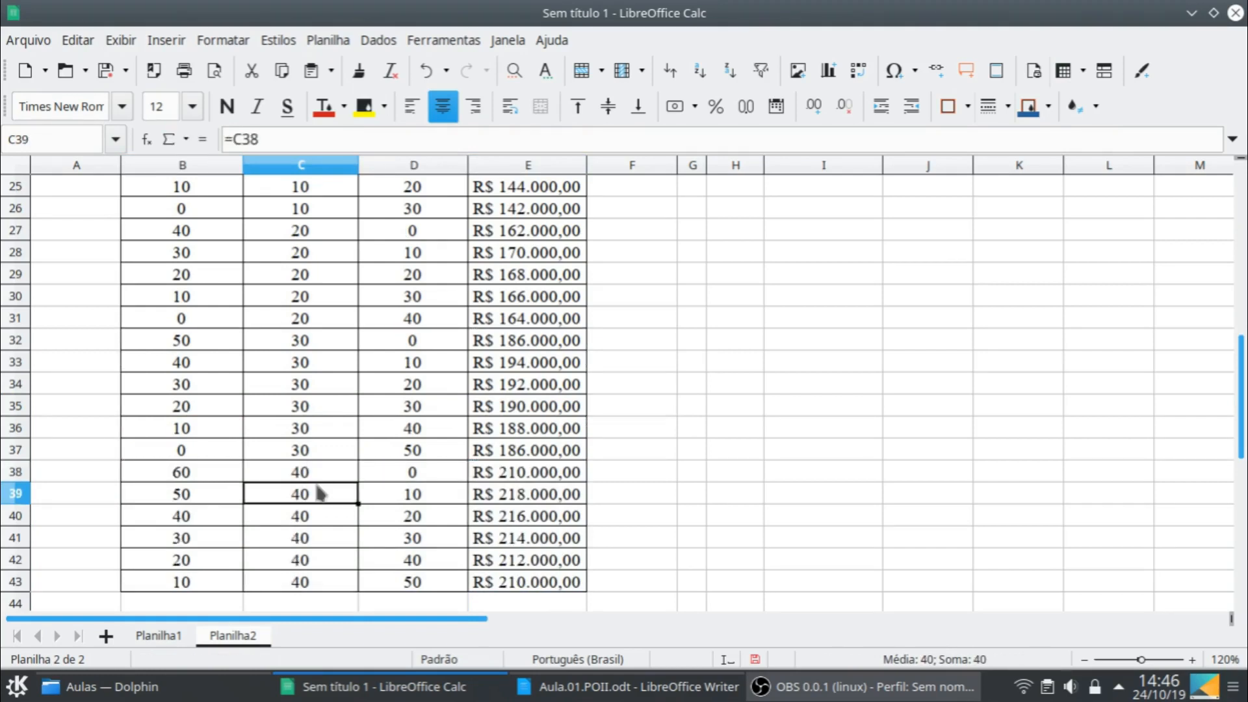
left_click(219, 581)
left_click(580, 583, "shift")
left_click_drag(587, 592, 578, 567)
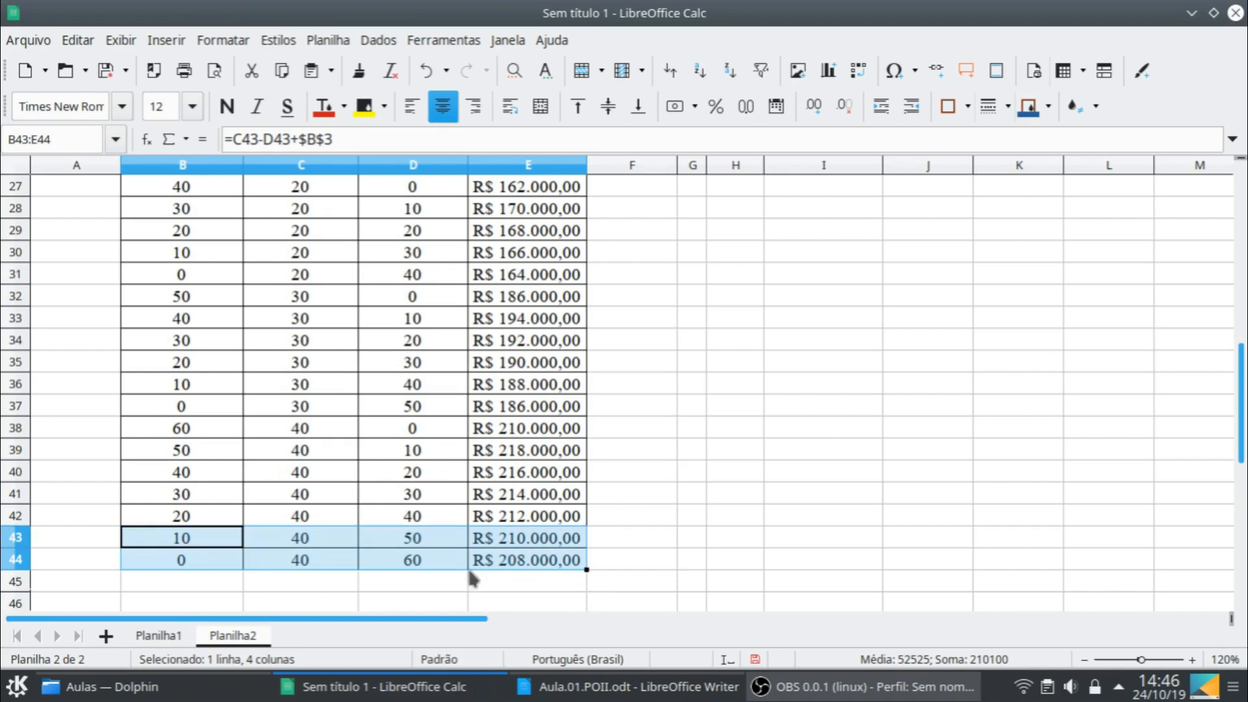
- Copy the final-stock-40 block B38:E44 and paste it starting at B45
left_click(211, 437)
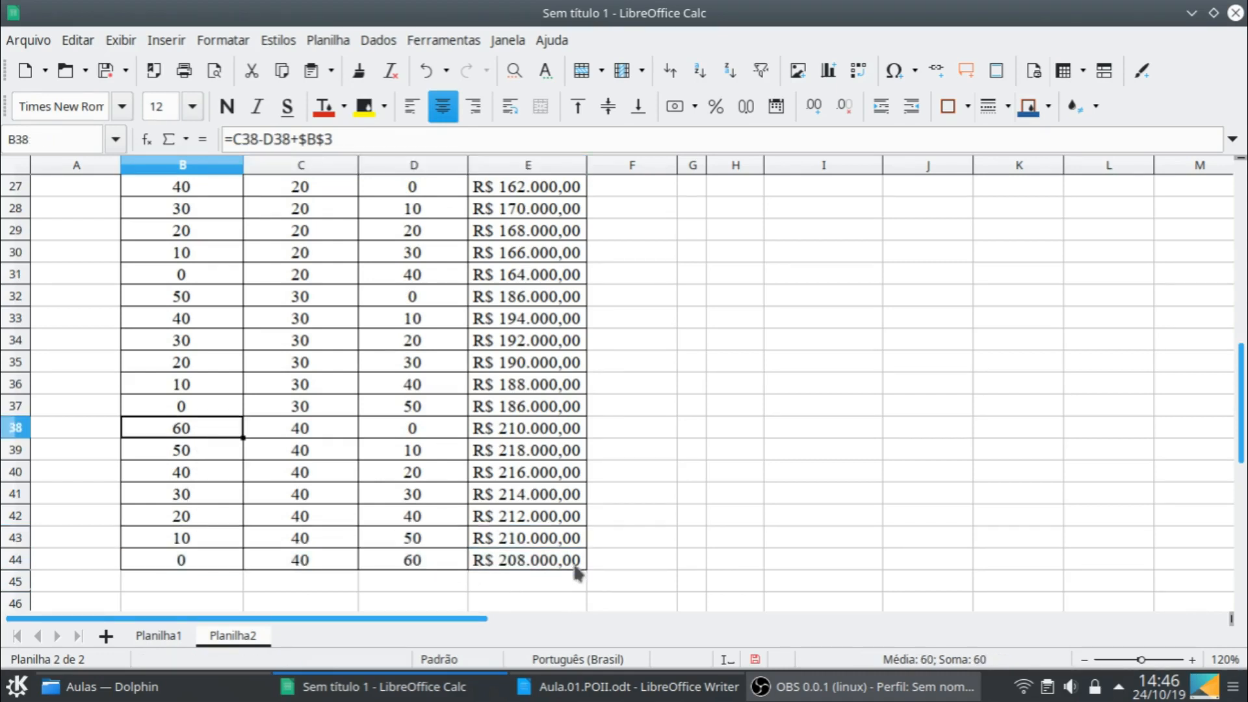
left_click(575, 567, "shift")
key("ctrl+c")
scroll(291, 549, "down", 1)
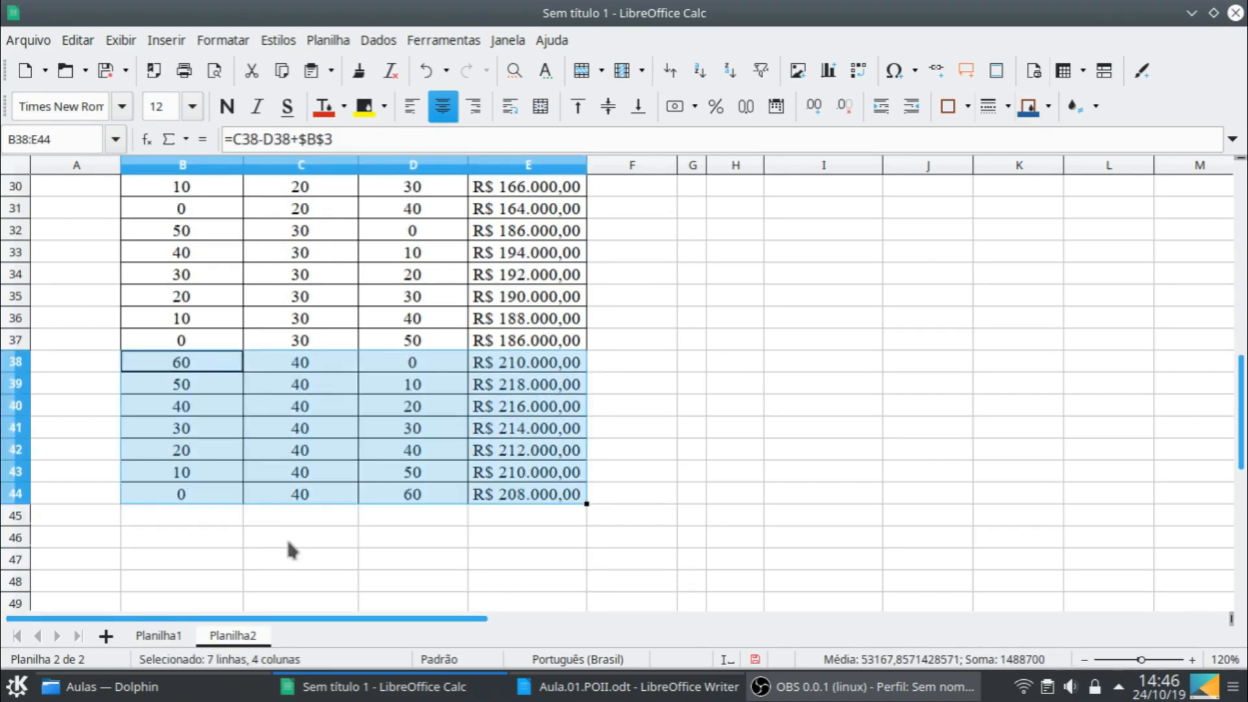
left_click(195, 518)
key("ctrl+v")
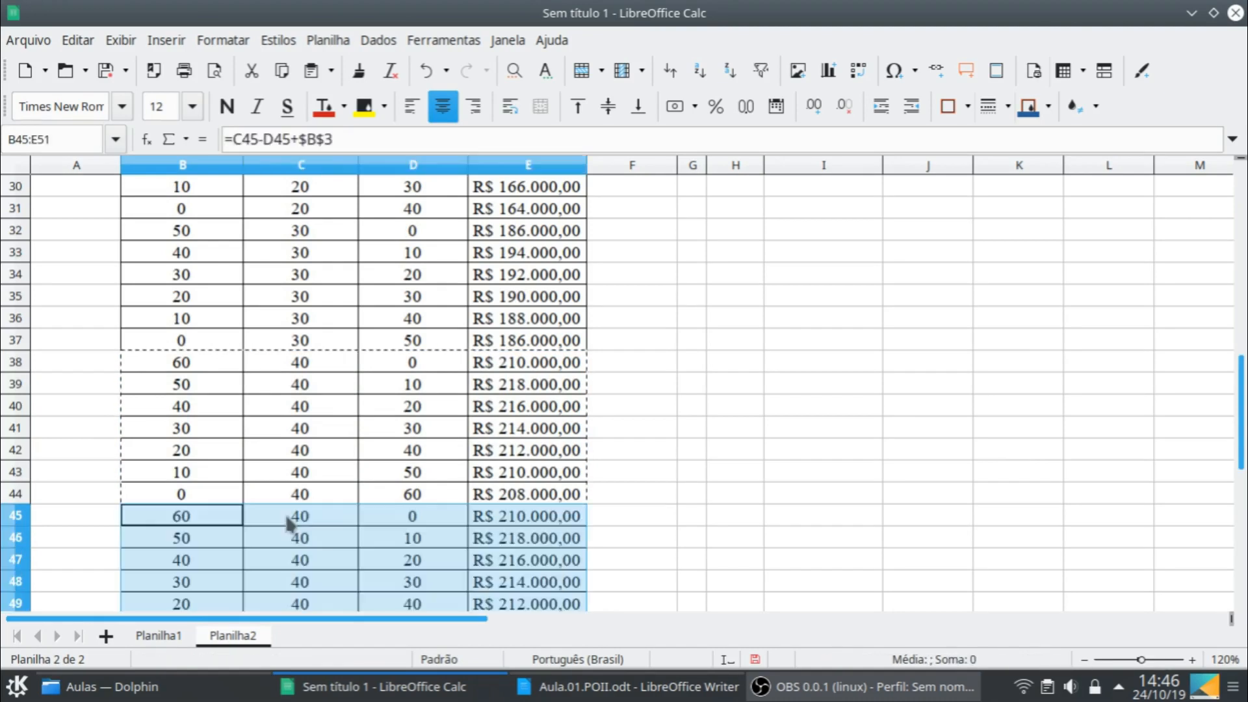
- Set the final stock in C45 to 50 and fill B51:E51 down into row 52
left_click(316, 524)
type("50")
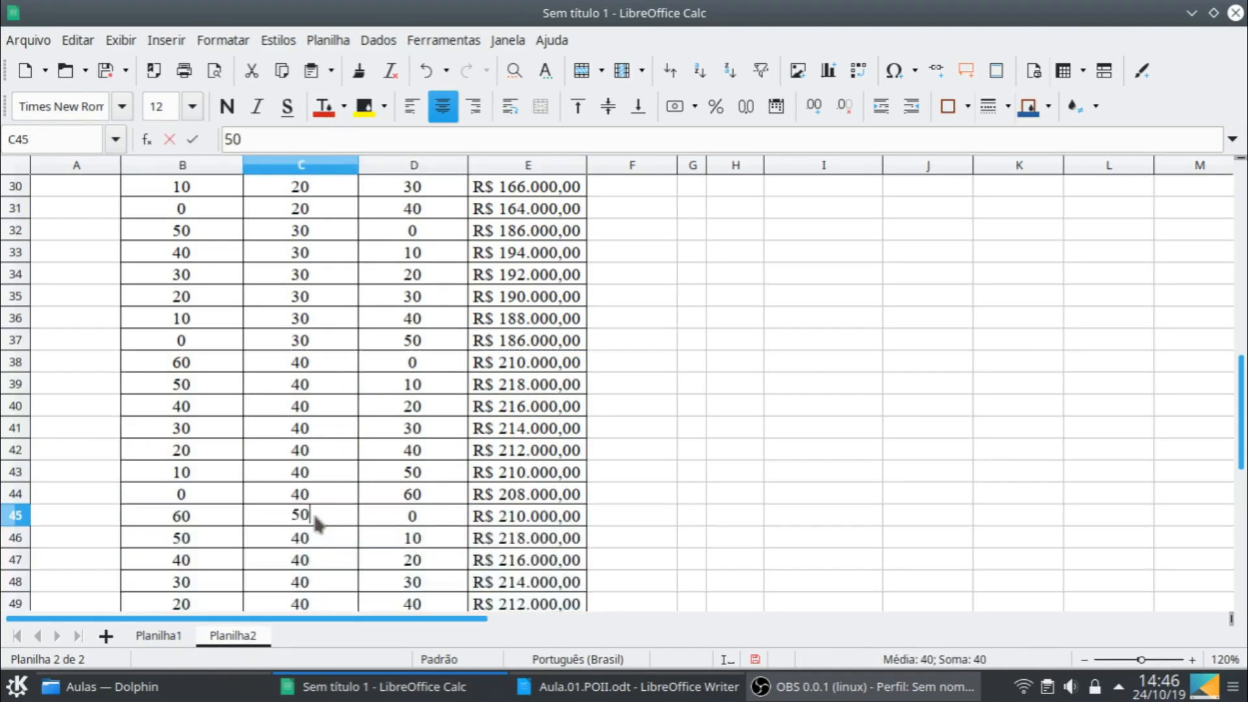
key("Return")
scroll(384, 504, "down", 2)
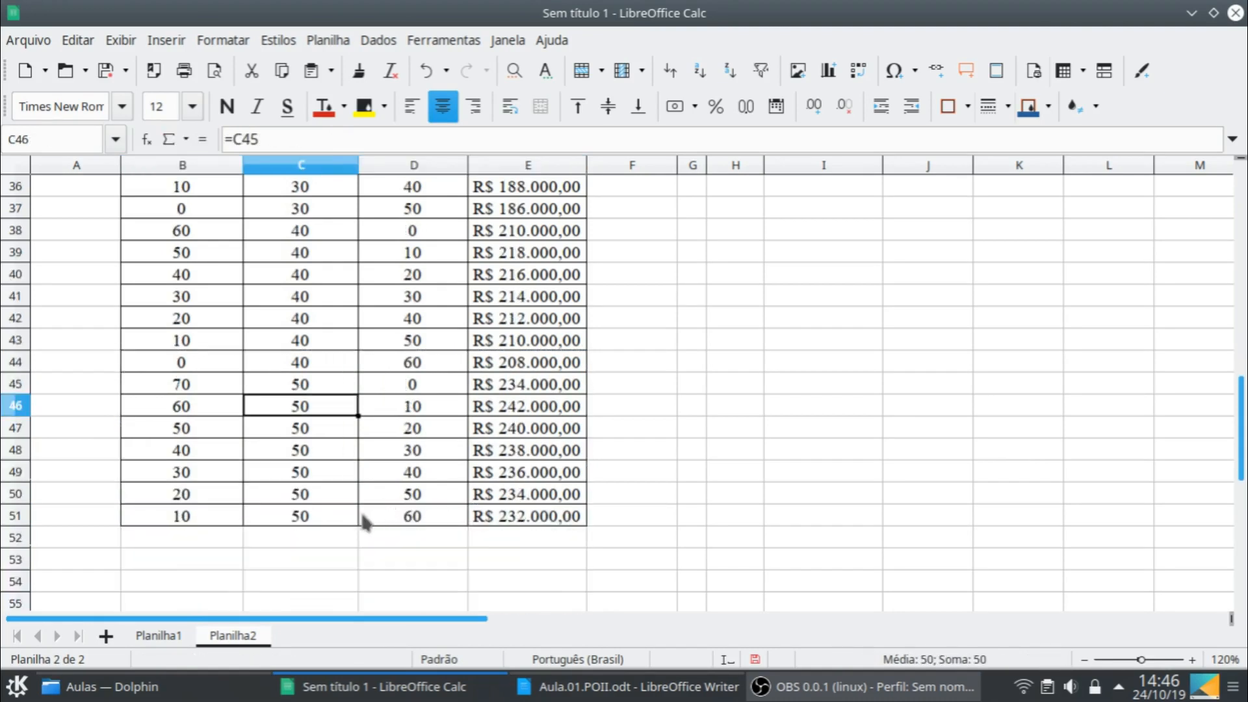
left_click(181, 517)
left_click(583, 519, "shift")
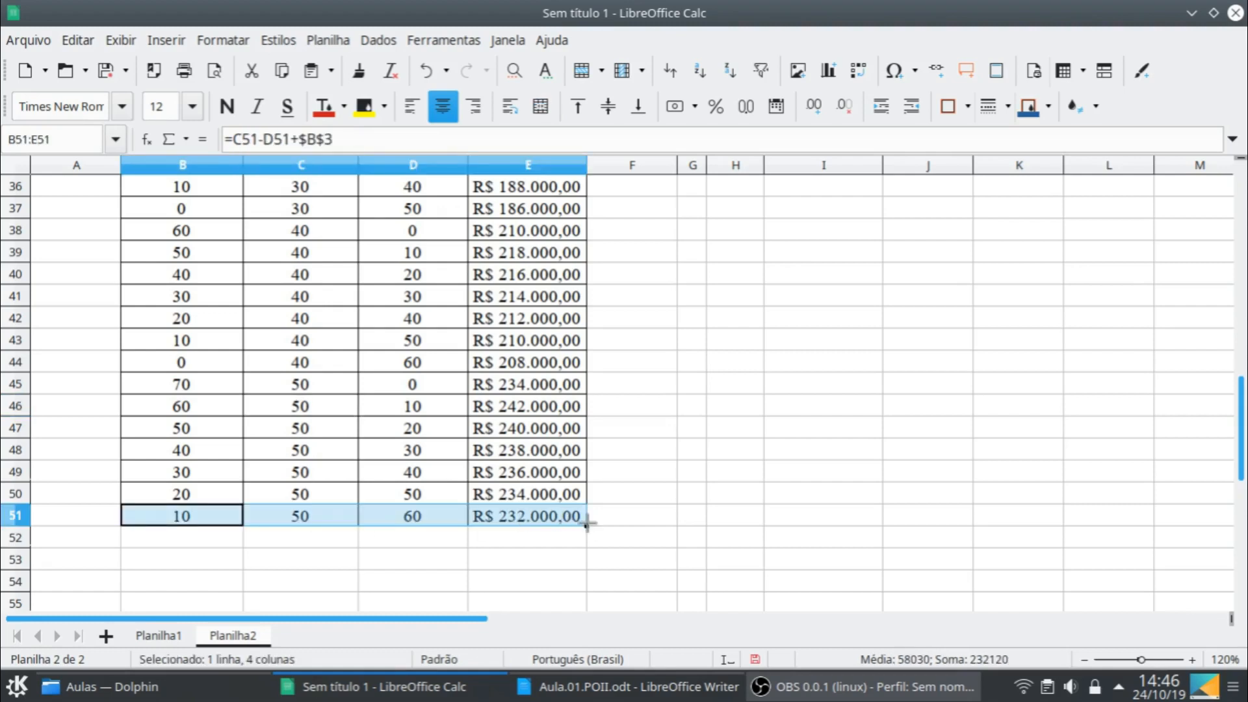
left_click_drag(587, 527, 585, 544)
left_click_drag(509, 563, 509, 559)
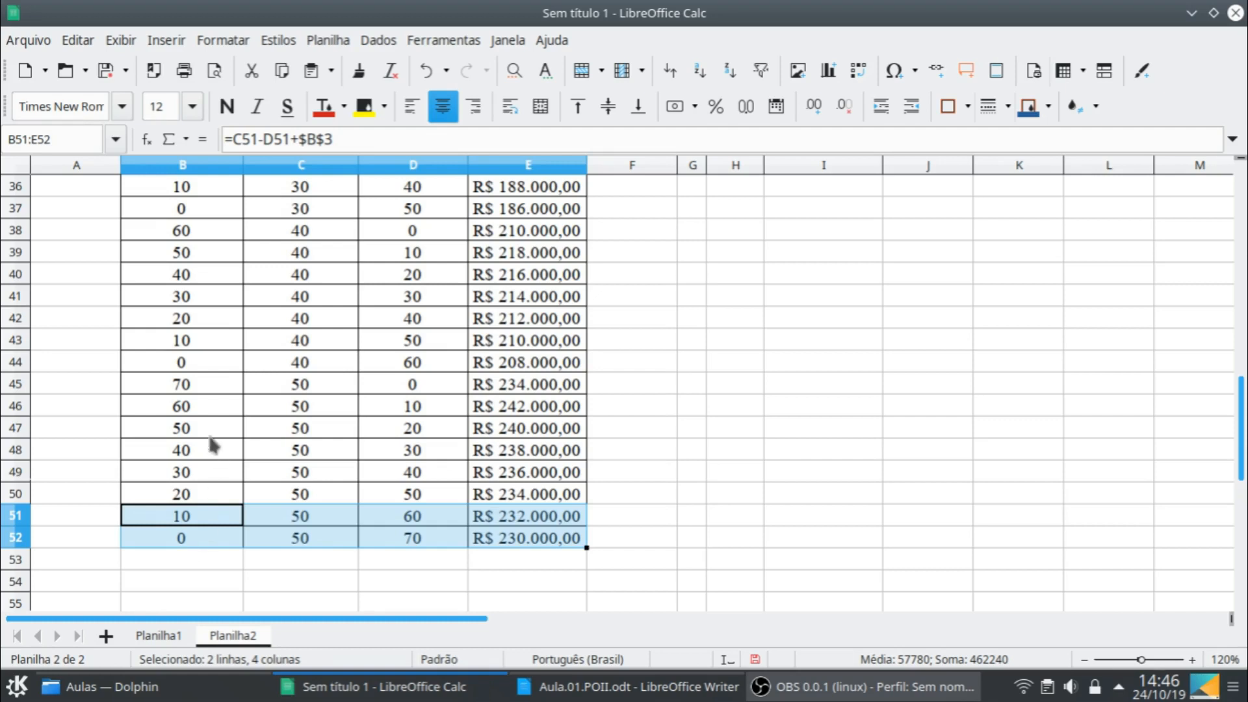
- Copy the final-stock-50 block B45:E52 and paste it starting at B53
left_click(221, 385)
left_click(549, 549, "shift")
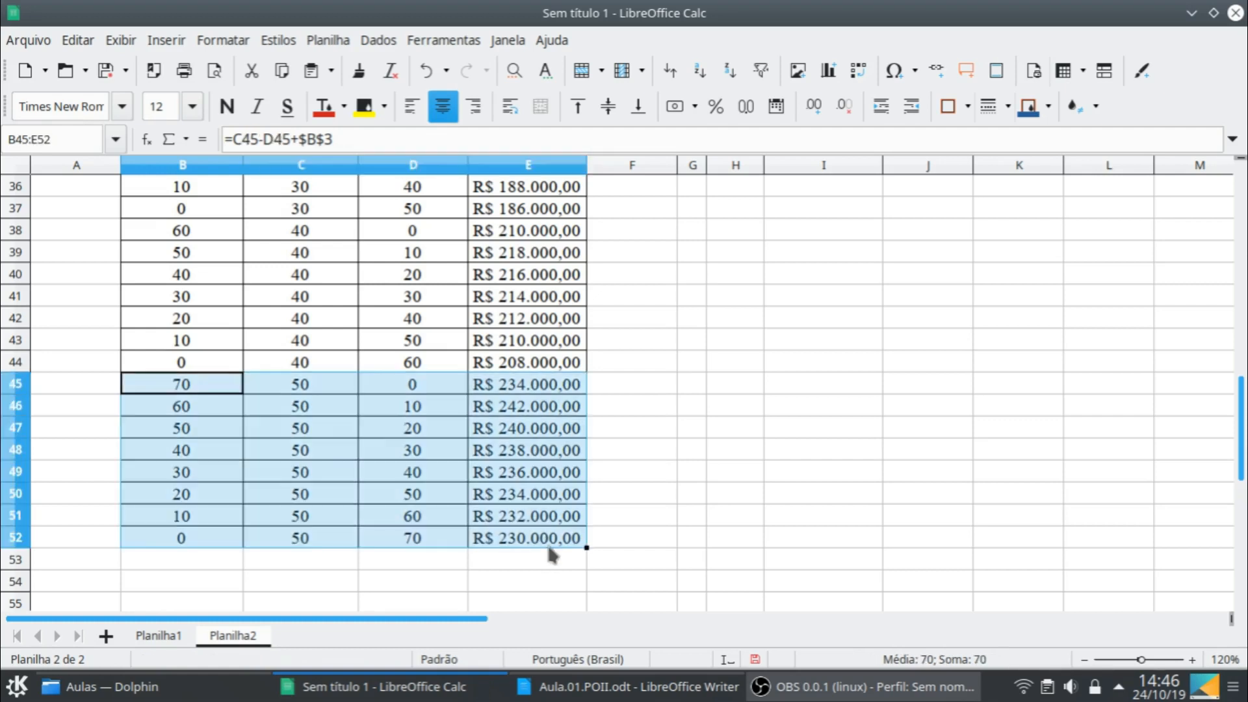
key("ctrl+c")
left_click(192, 561)
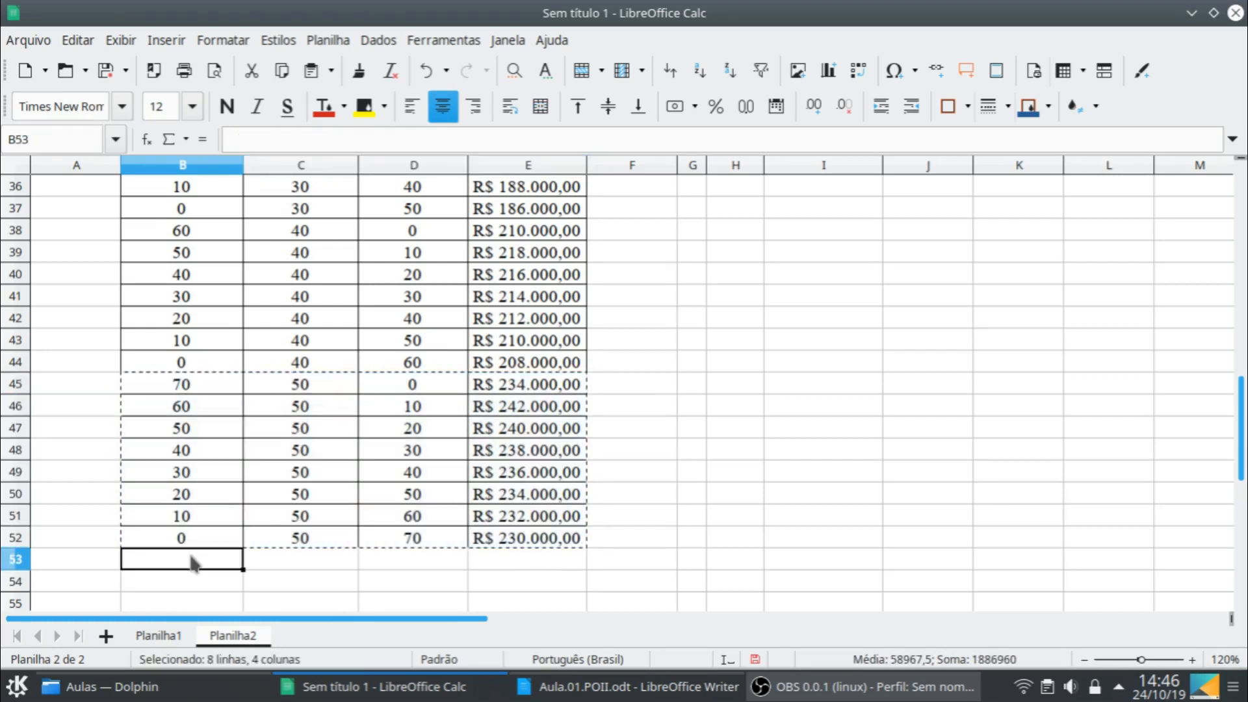
key("ctrl+v")
- Set the final stock in C53 to 60 and fill B60:E60 down into row 61
scroll(609, 508, "down", 3)
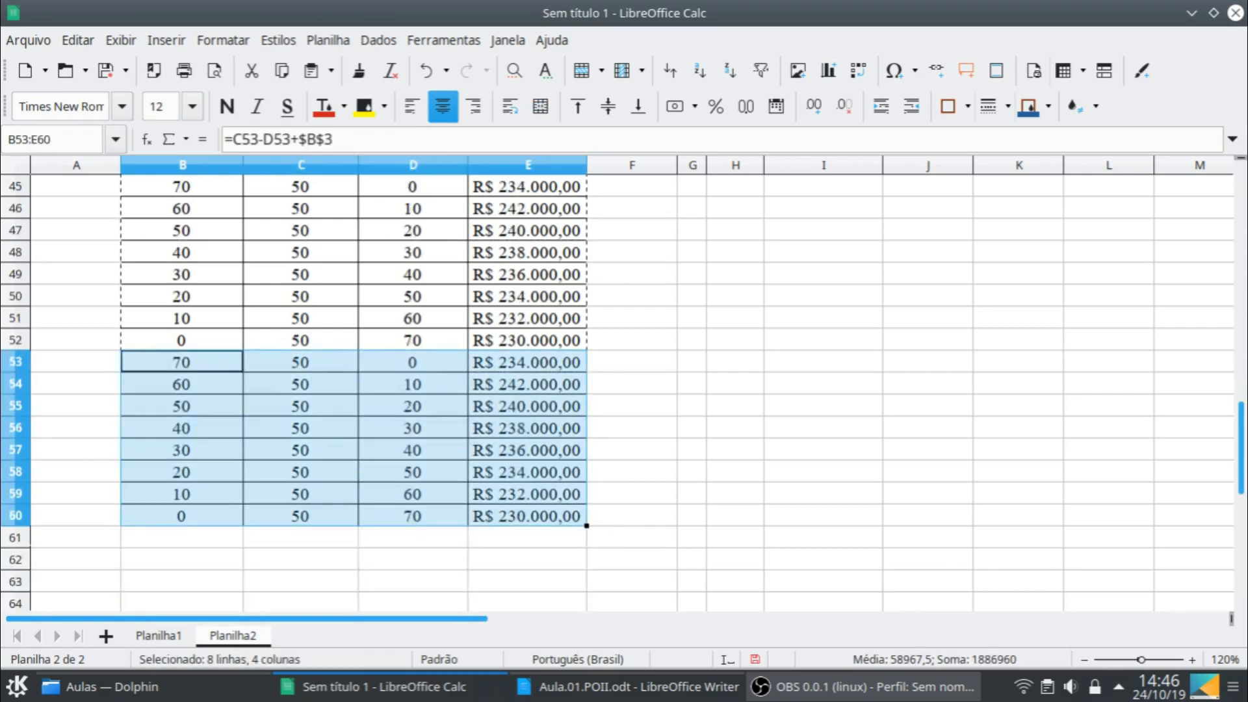
left_click(317, 366)
type("60")
key("Return")
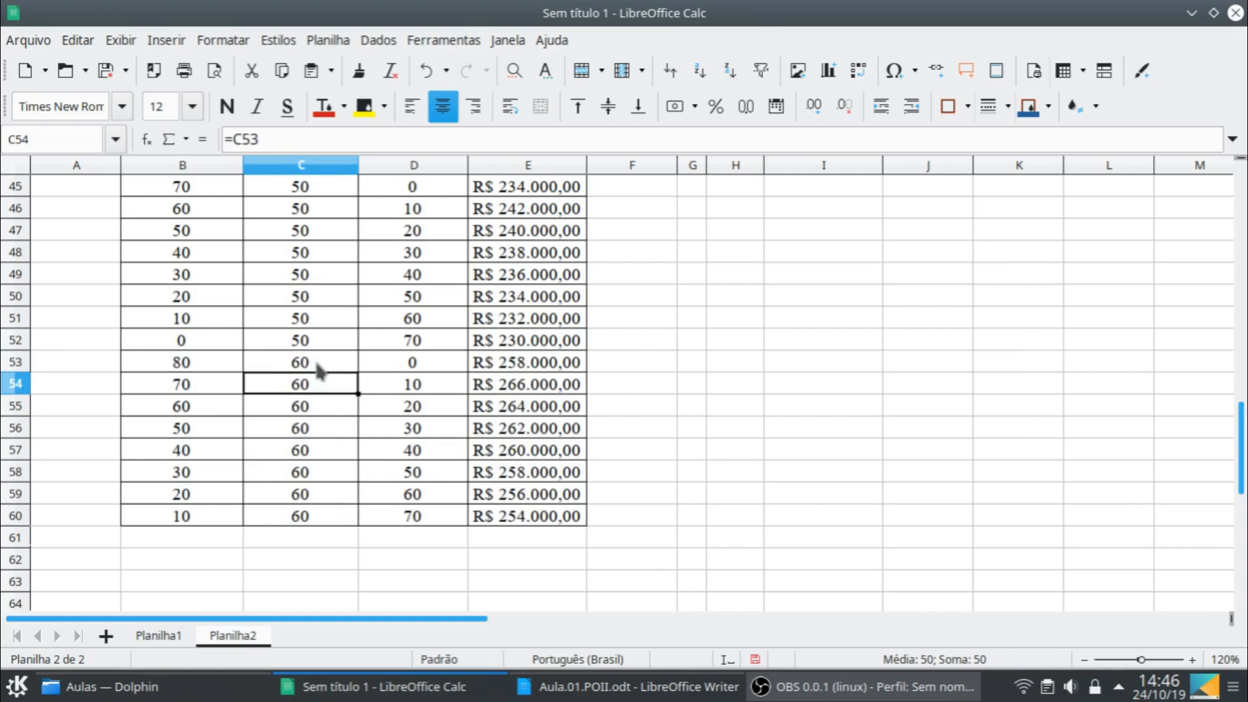
left_click(227, 520)
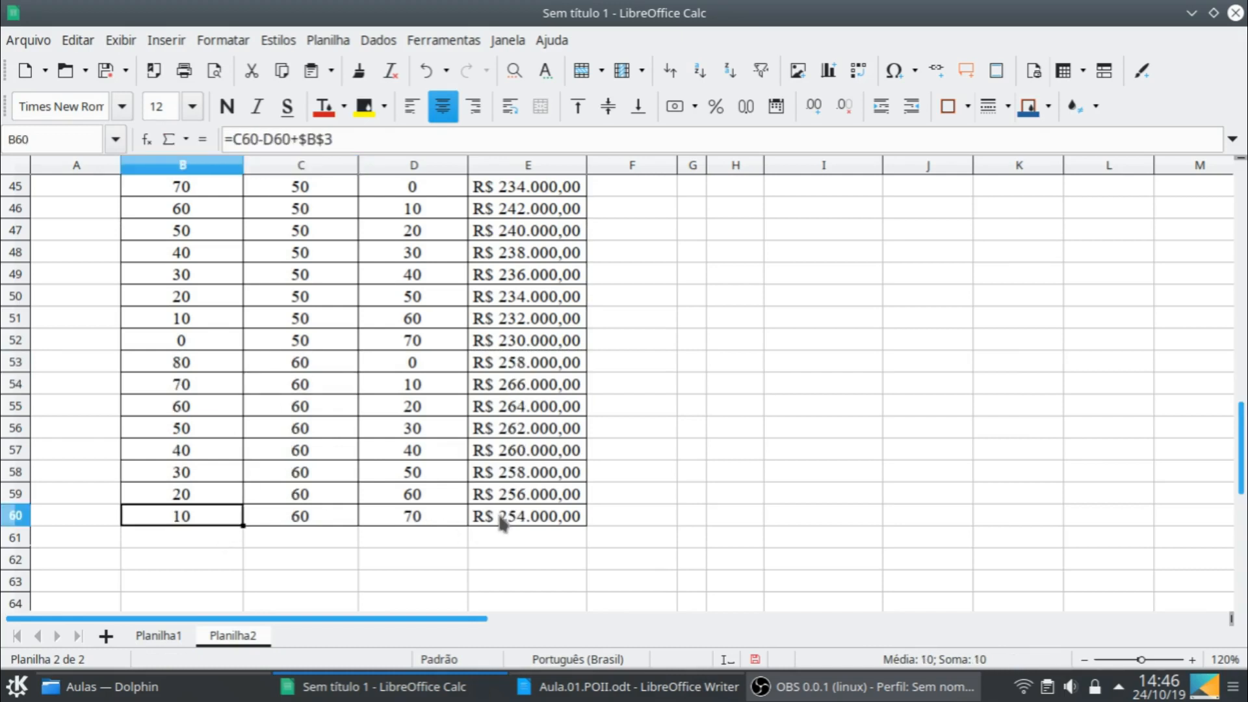
left_click(572, 517, "shift")
left_click_drag(588, 525, 585, 548)
- Copy the final-stock-60 block B53:E61 and paste it starting at B62
left_click(237, 386)
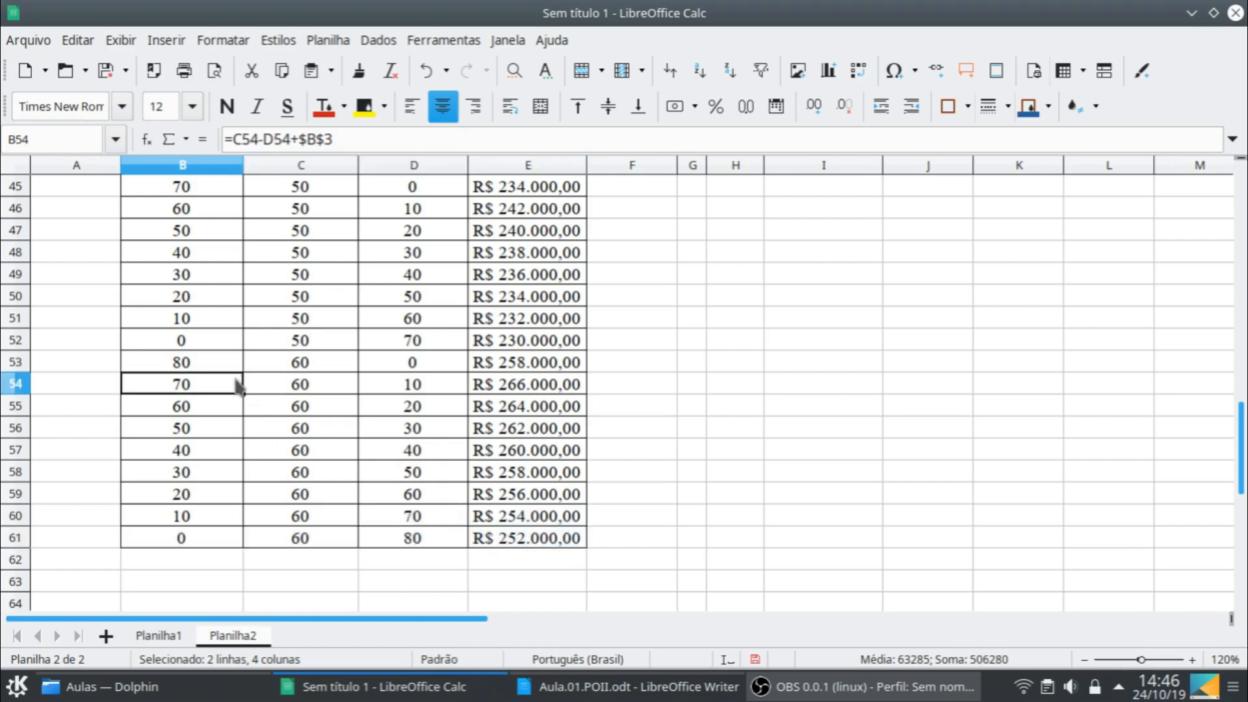
left_click(229, 363)
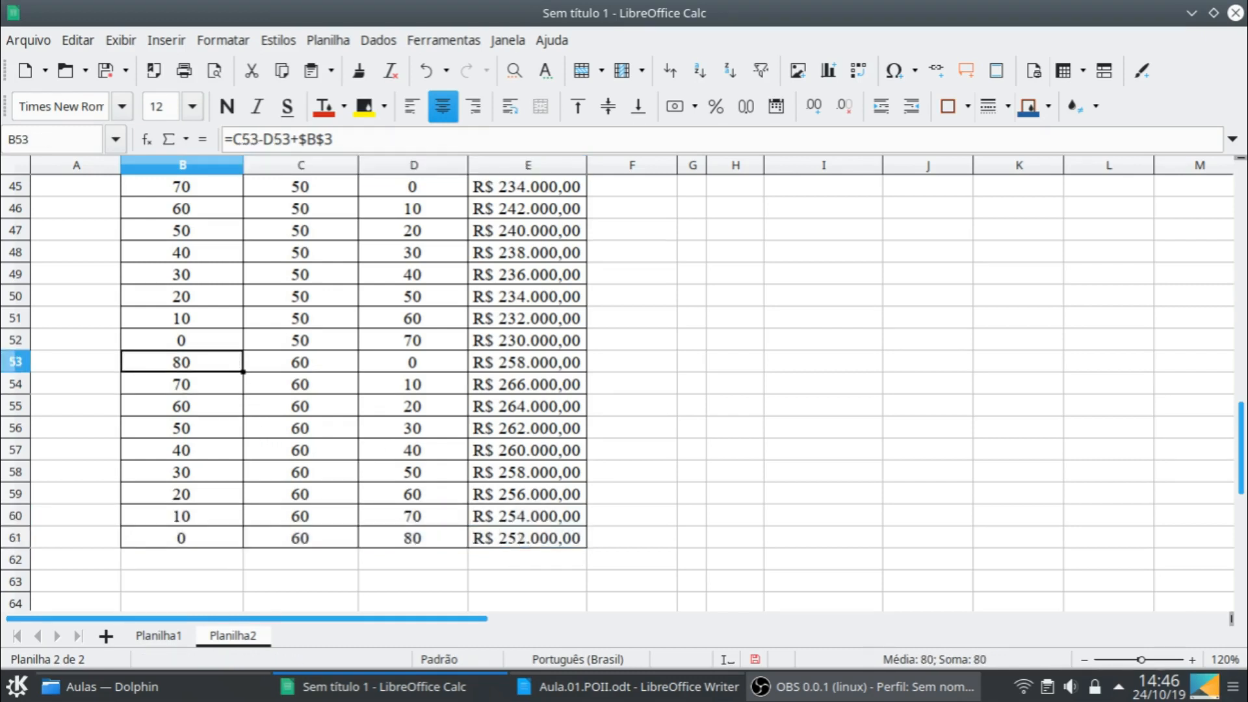
left_click(520, 541, "shift")
key("ctrl+c")
left_click(216, 558)
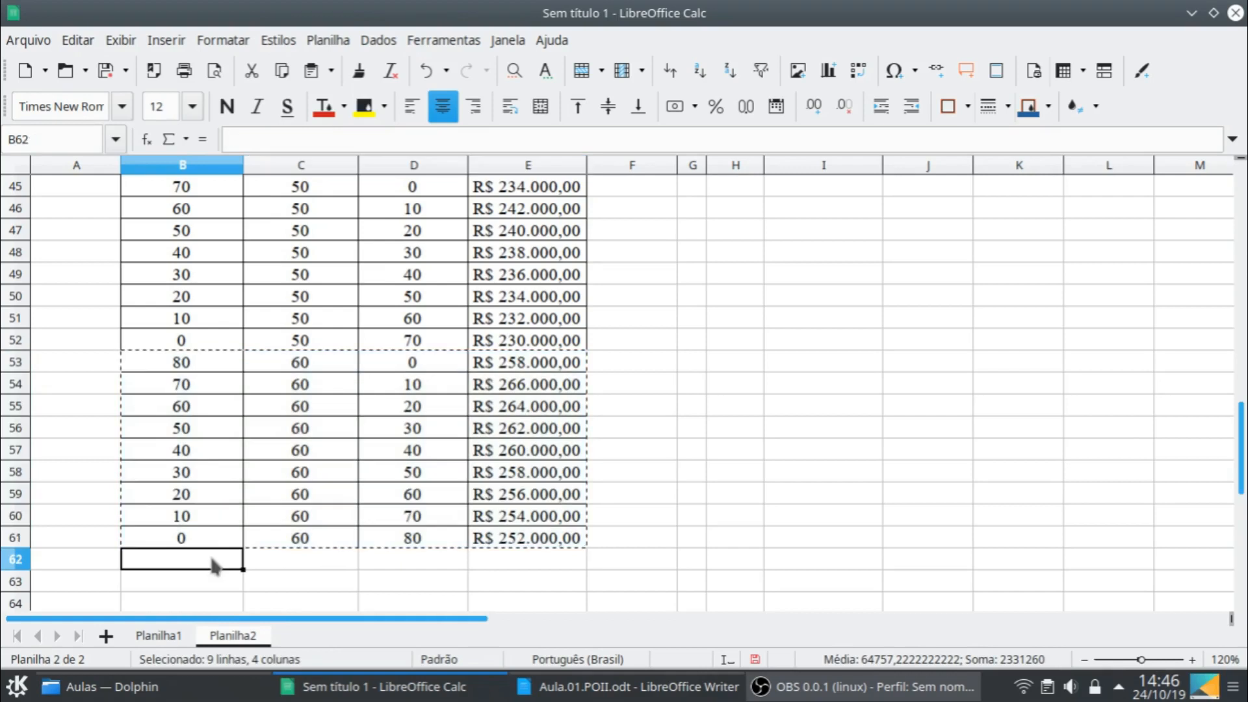
key("ctrl+v")
- Set the final stock in C62 to 70 and fill B70:E70 down into row 71
scroll(572, 550, "down", 2)
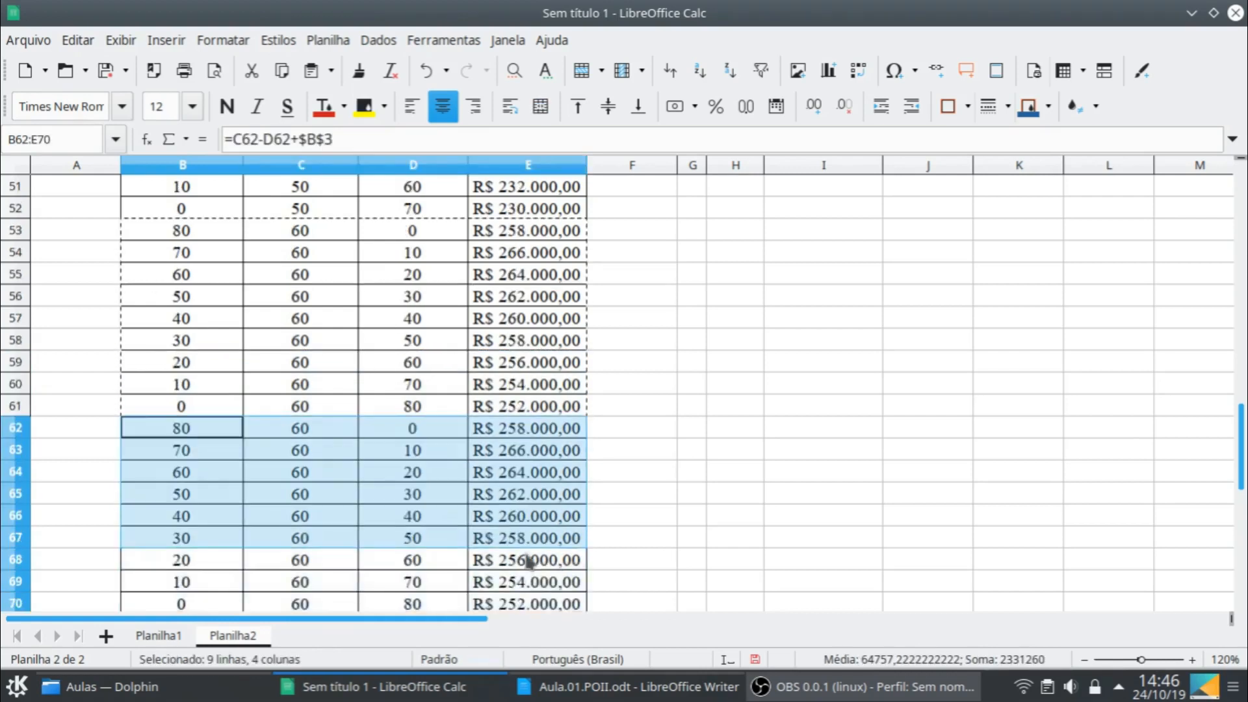
left_click(334, 431)
type("70")
key("Return")
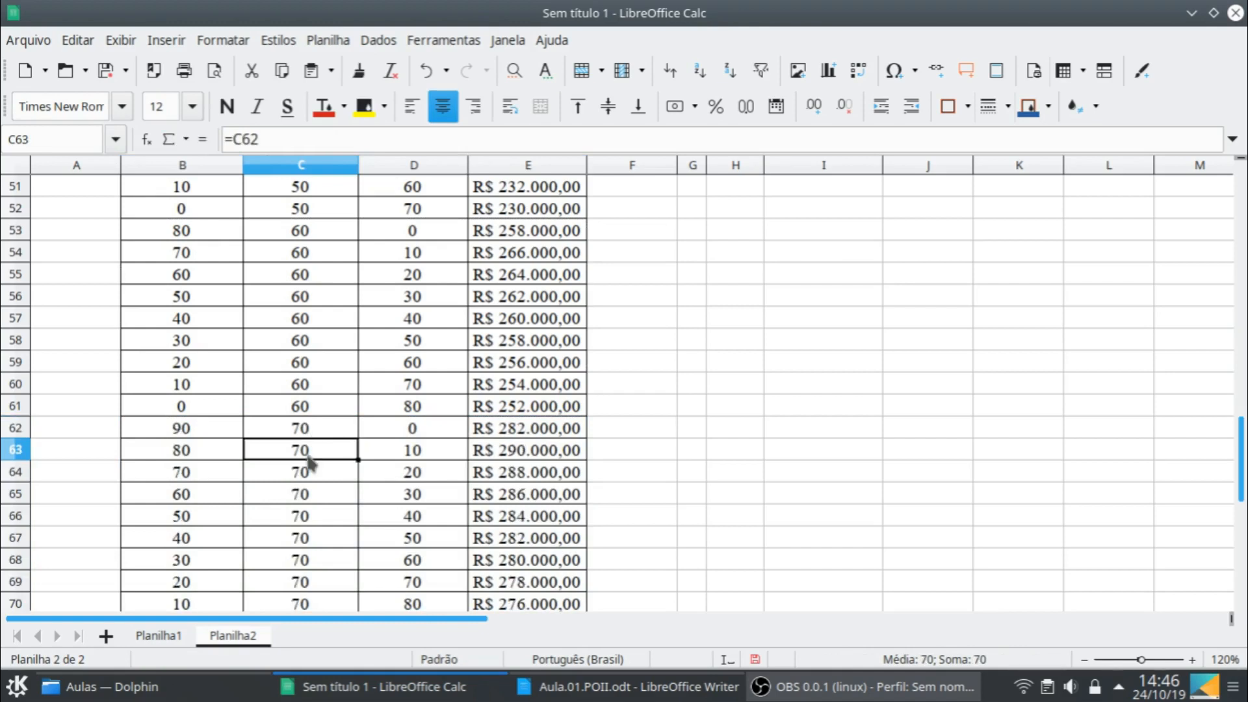
scroll(293, 465, "down", 2)
left_click(221, 471)
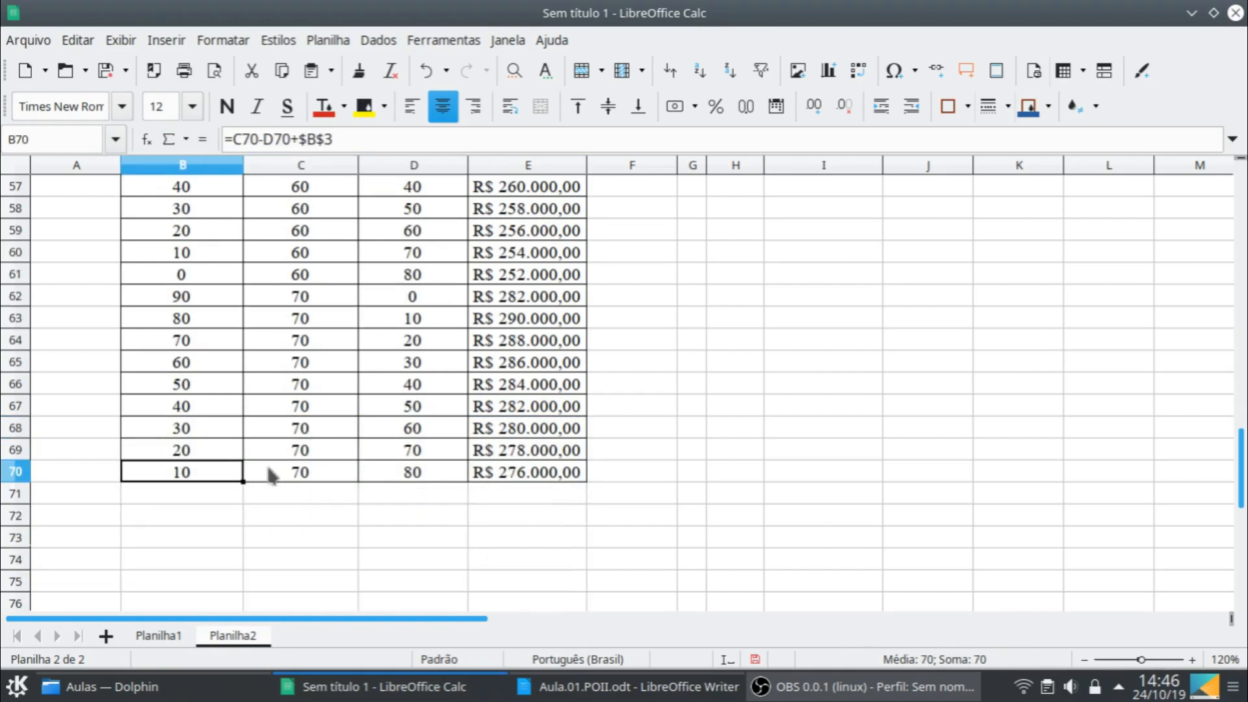
left_click(568, 481, "shift")
left_click_drag(587, 483, 564, 501)
left_click(613, 474)
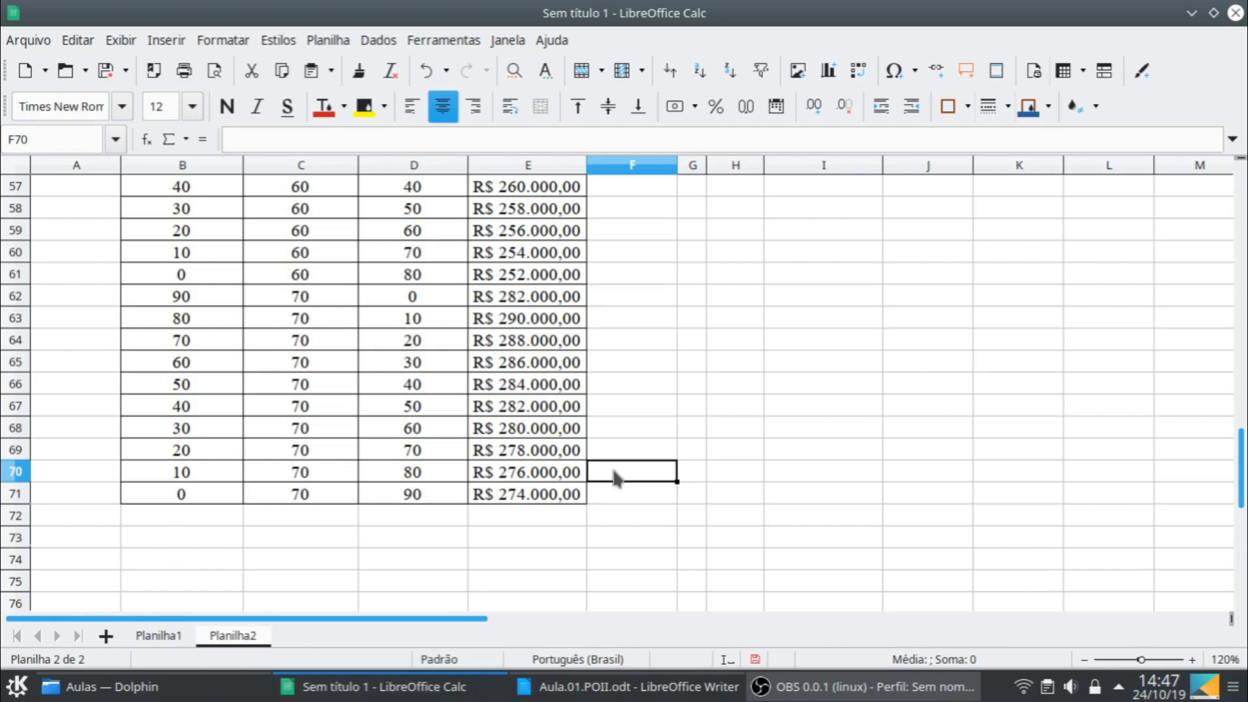
- Merge A20:A71 into a single cell for month 2 and apply full borders to it
left_click(69, 496)
scroll(70, 501, "up", 12)
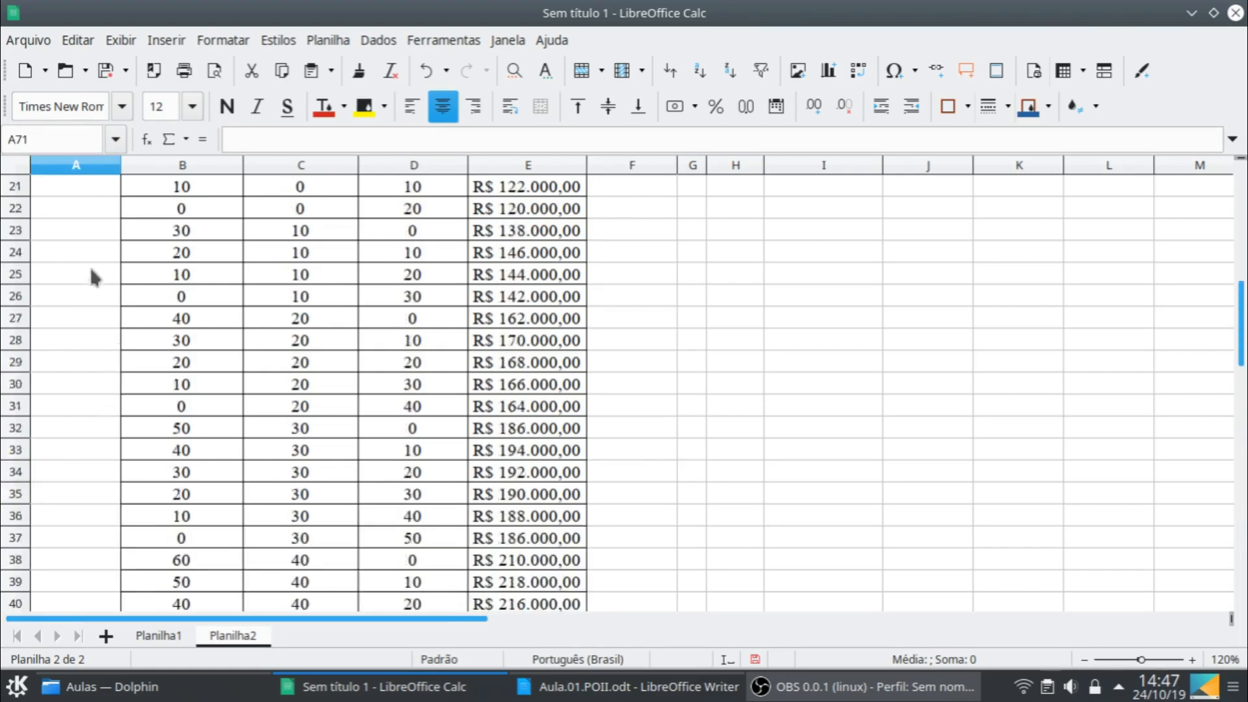
scroll(91, 260, "up", 1)
left_click(89, 228, "shift")
left_click(541, 112)
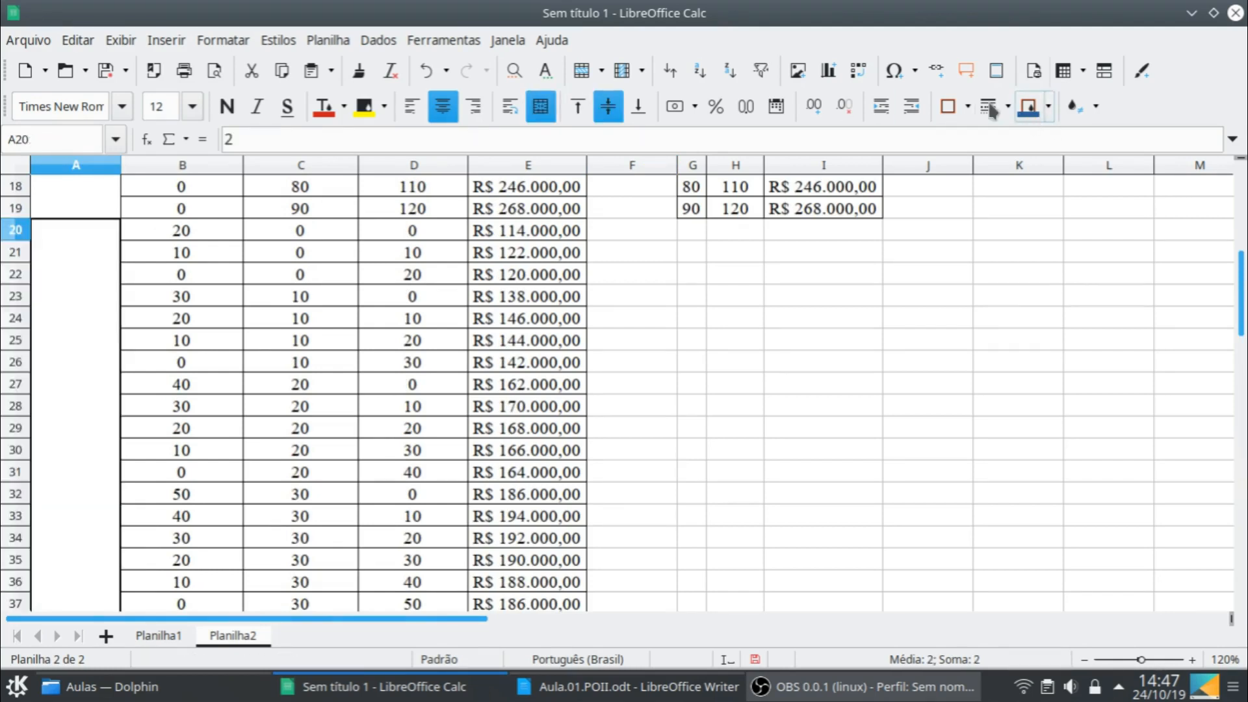
left_click(968, 107)
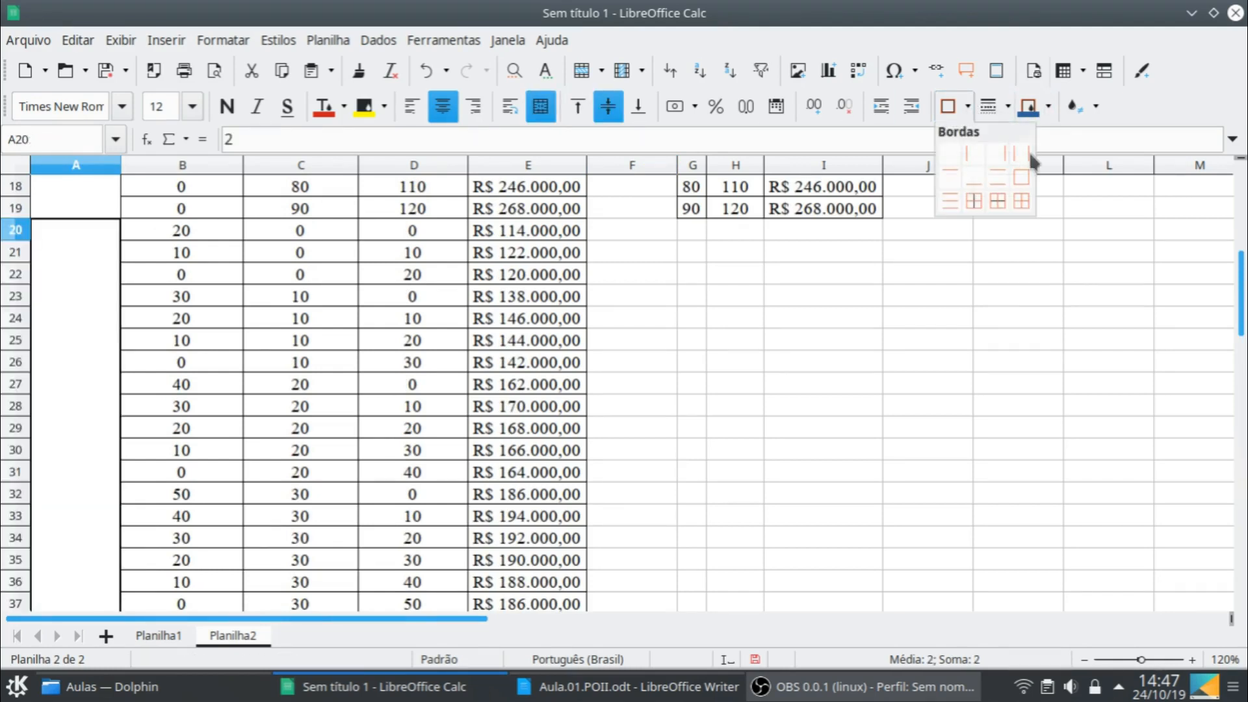
left_click(1020, 202)
scroll(587, 405, "up", 1)
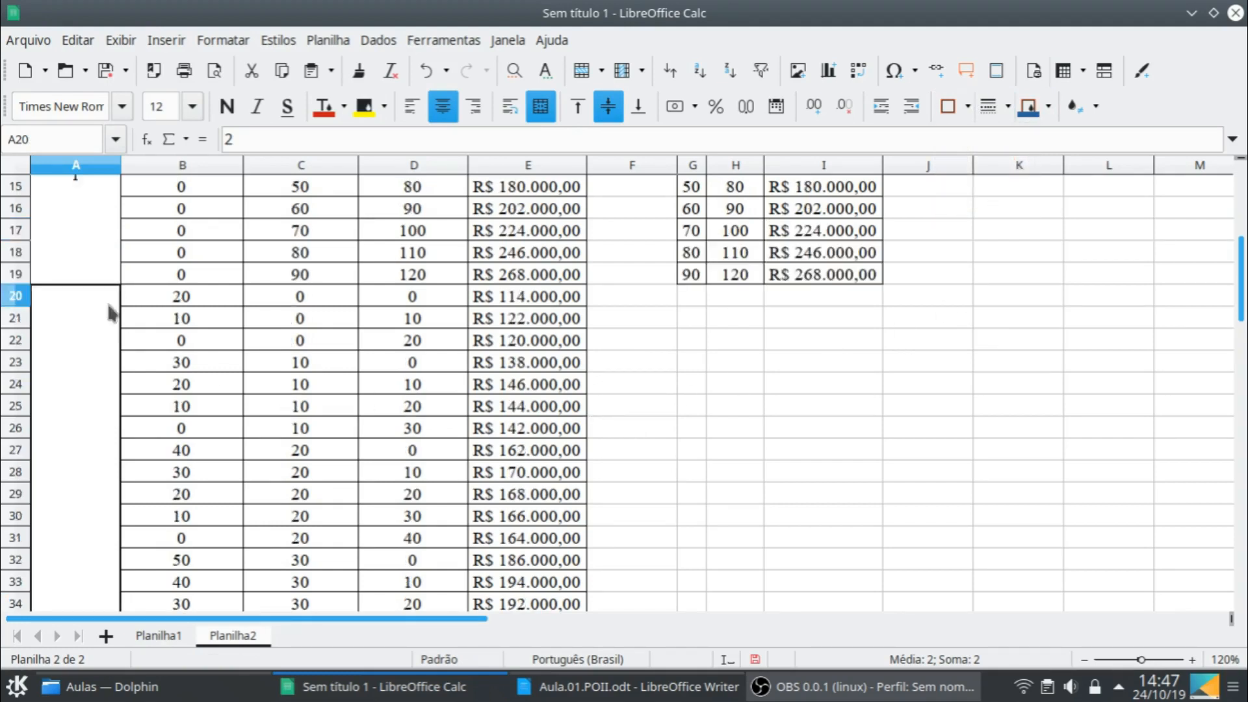
- Shade the final-stock-0 block B20:E22 and the final-stock-20 block B27:E31 with a lime green background
left_click(171, 299)
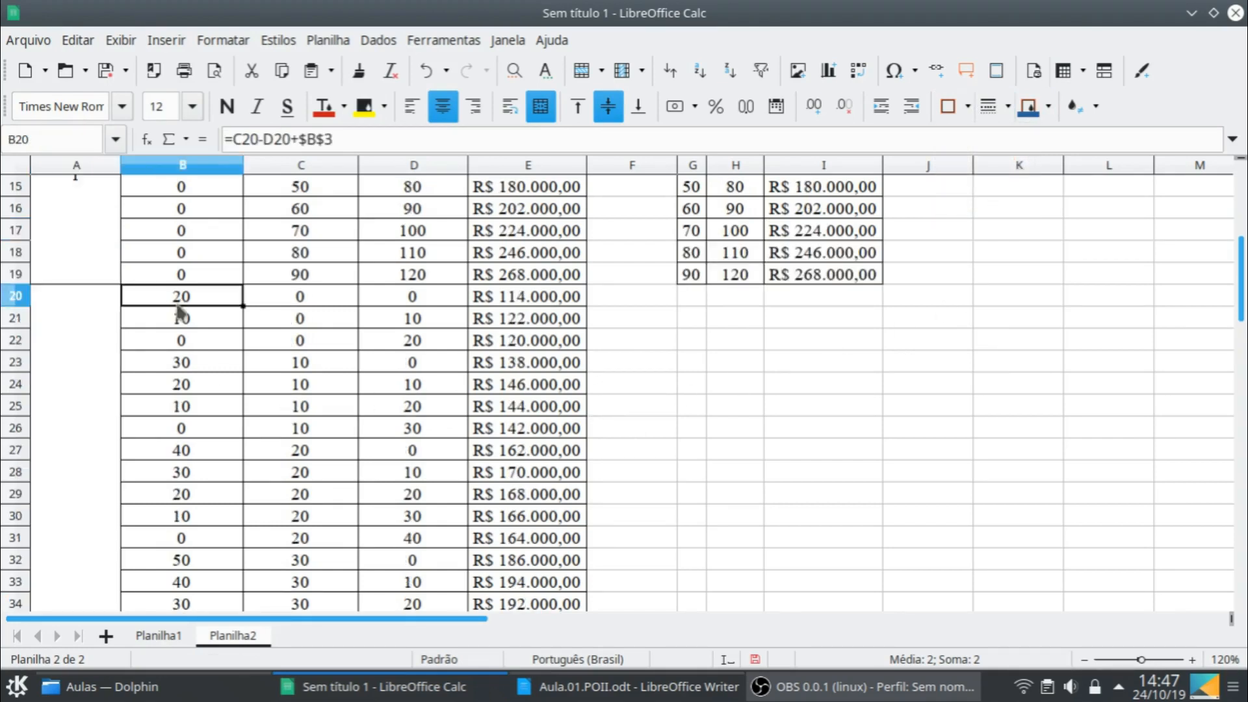
left_click(506, 344, "shift")
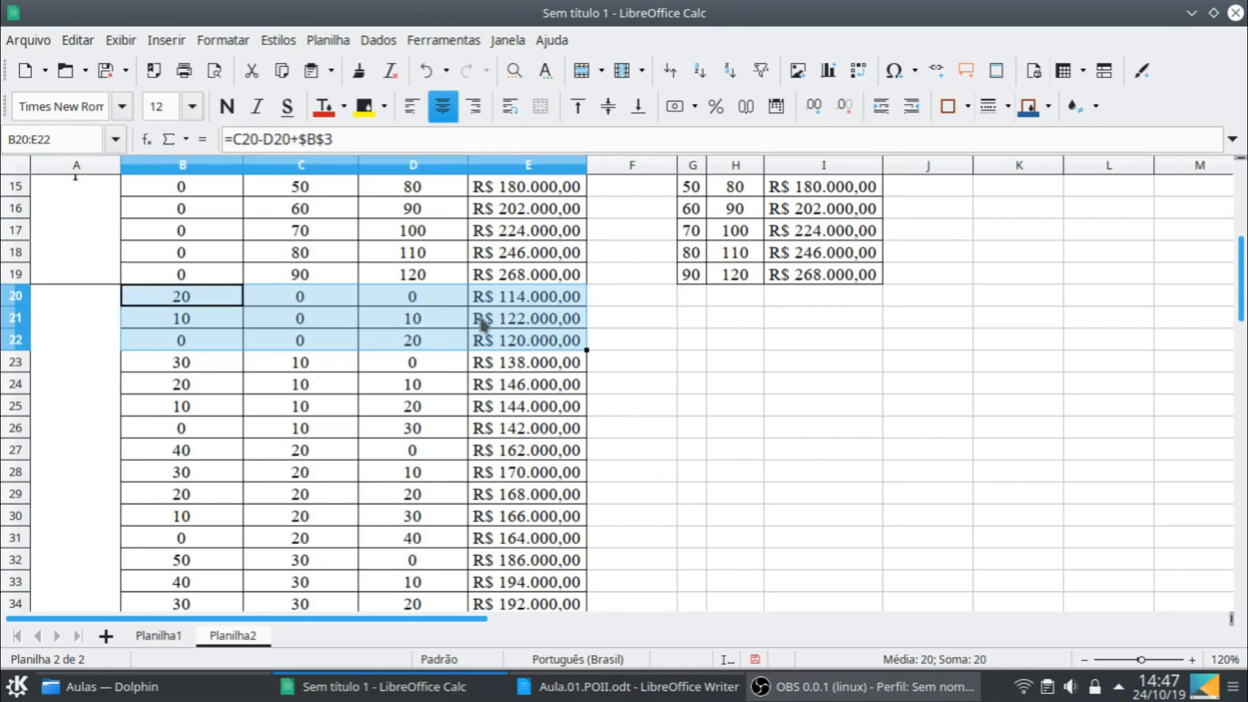
left_click(384, 108)
left_click(377, 435)
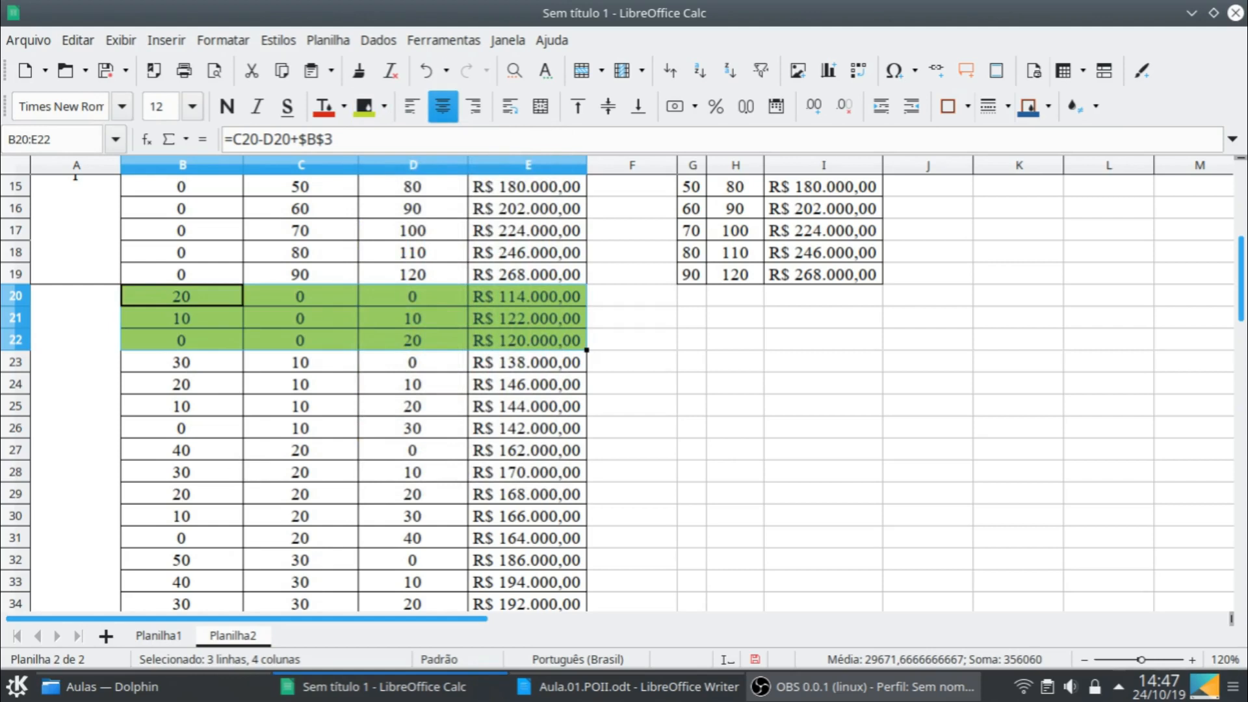
left_click(232, 452)
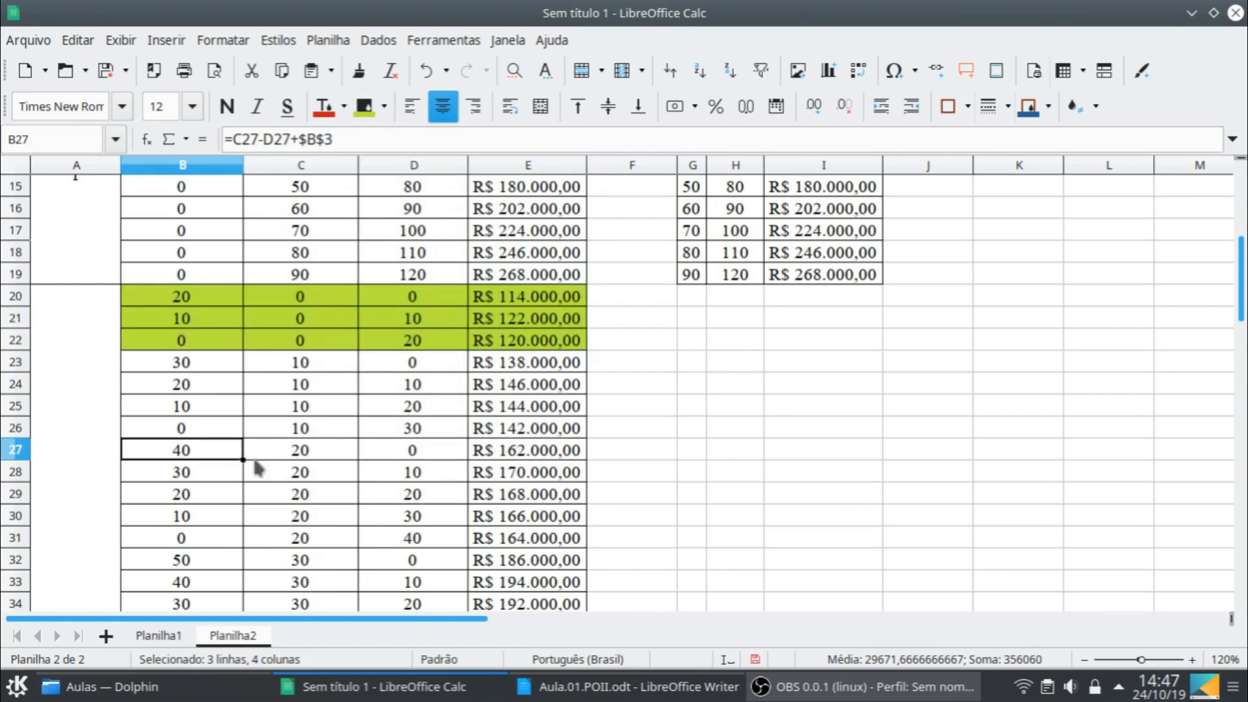
left_click(513, 543, "shift")
left_click(364, 106)
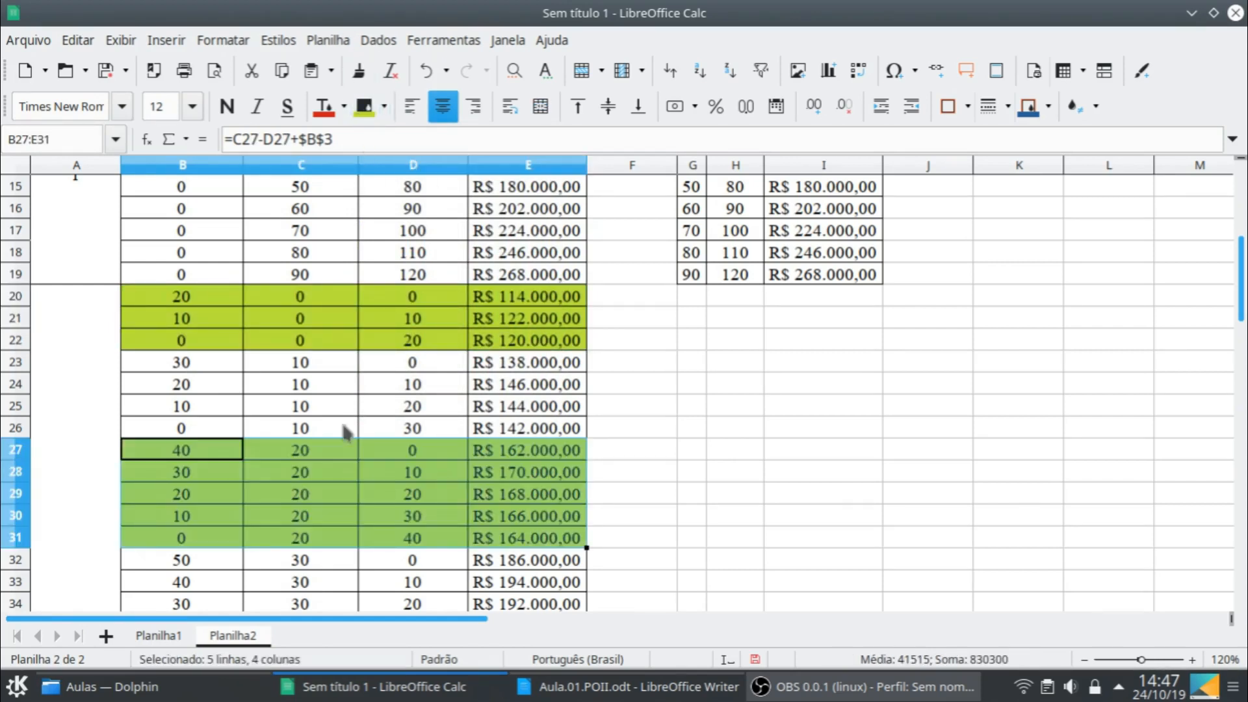
- Shade the final-stock-40 block B38:E44 with the same lime green background
scroll(344, 432, "down", 2)
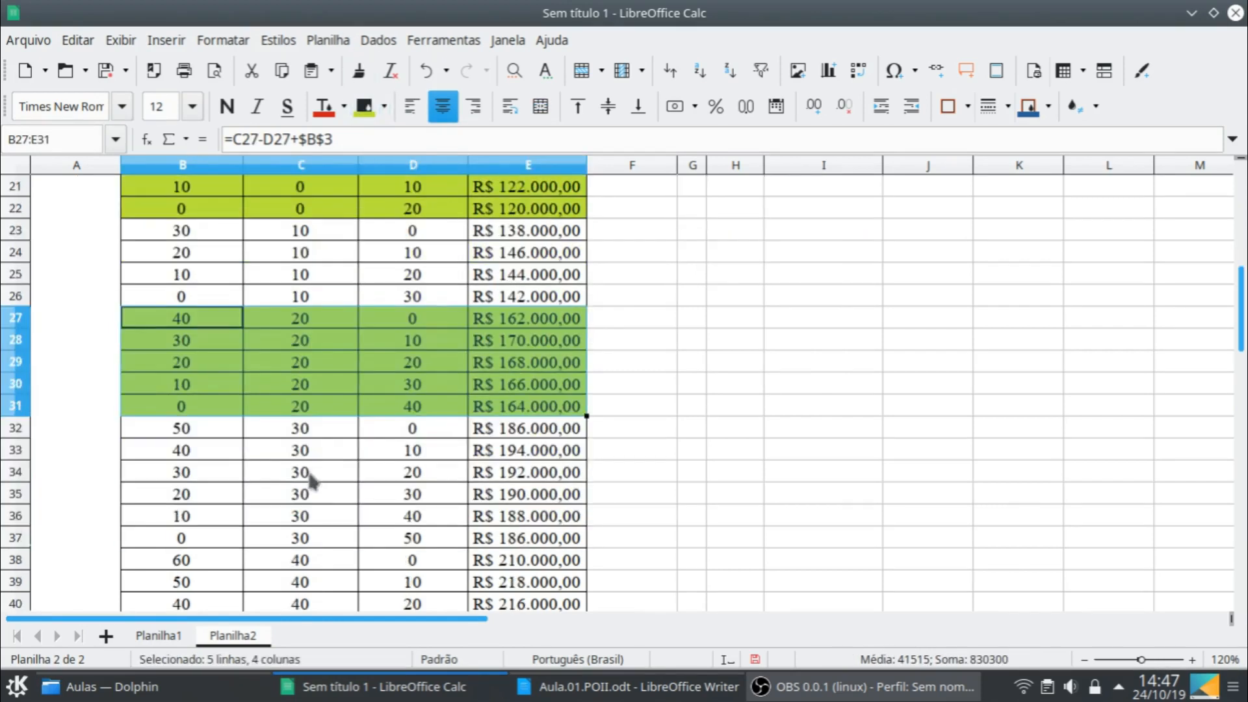
left_click(229, 564)
scroll(506, 555, "down", 2)
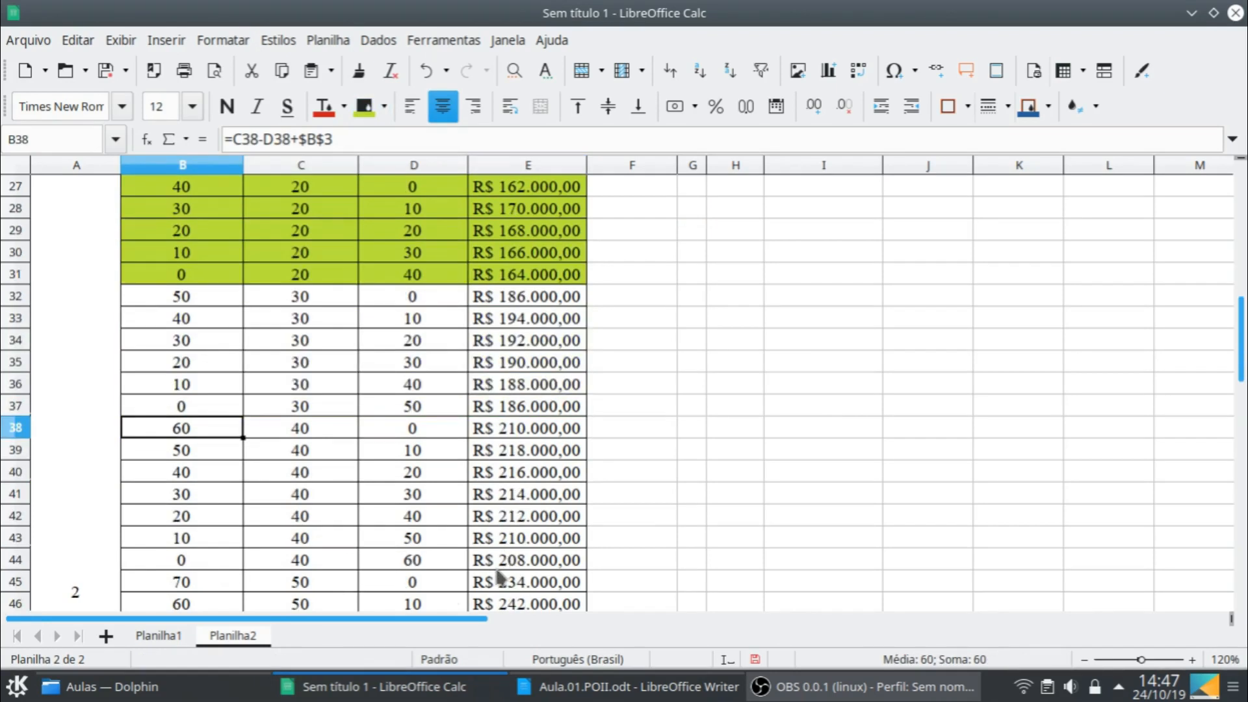
left_click(498, 568, "shift")
left_click(364, 106)
- Shade the final-stock-60 block B53:E61 with the same lime green background
scroll(370, 491, "down", 3)
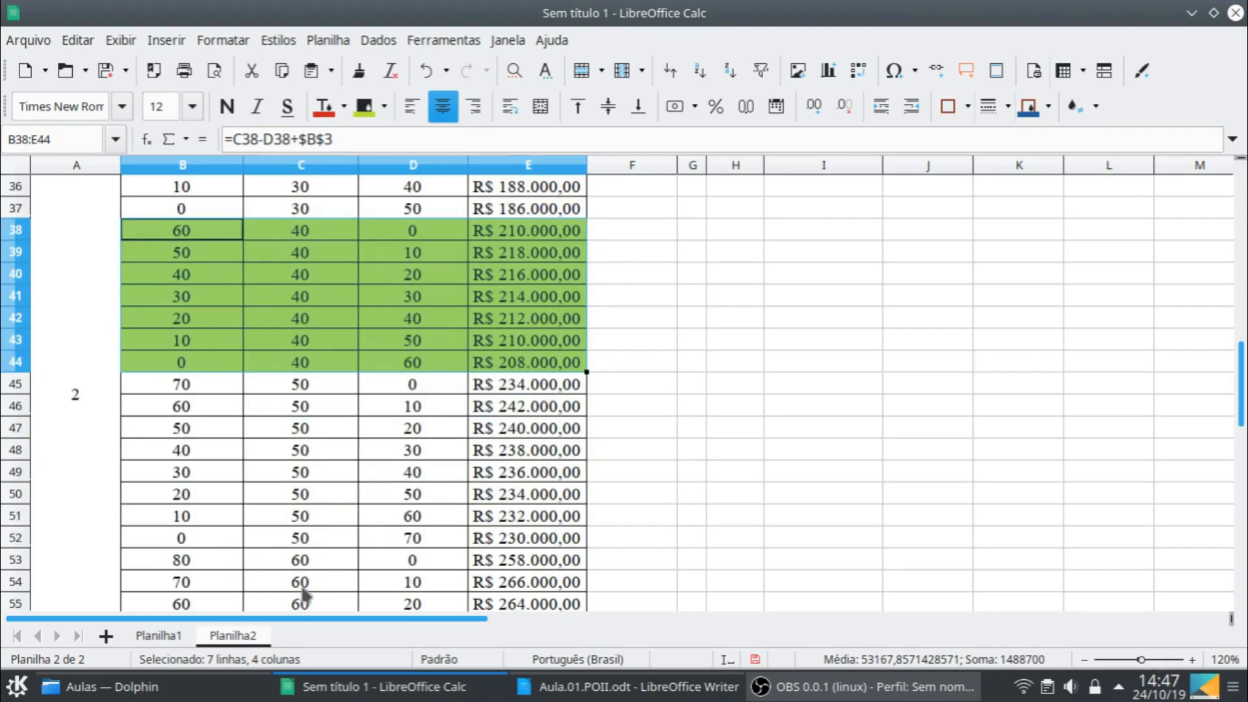
left_click(229, 561)
scroll(442, 564, "down", 3)
left_click(494, 541, "shift")
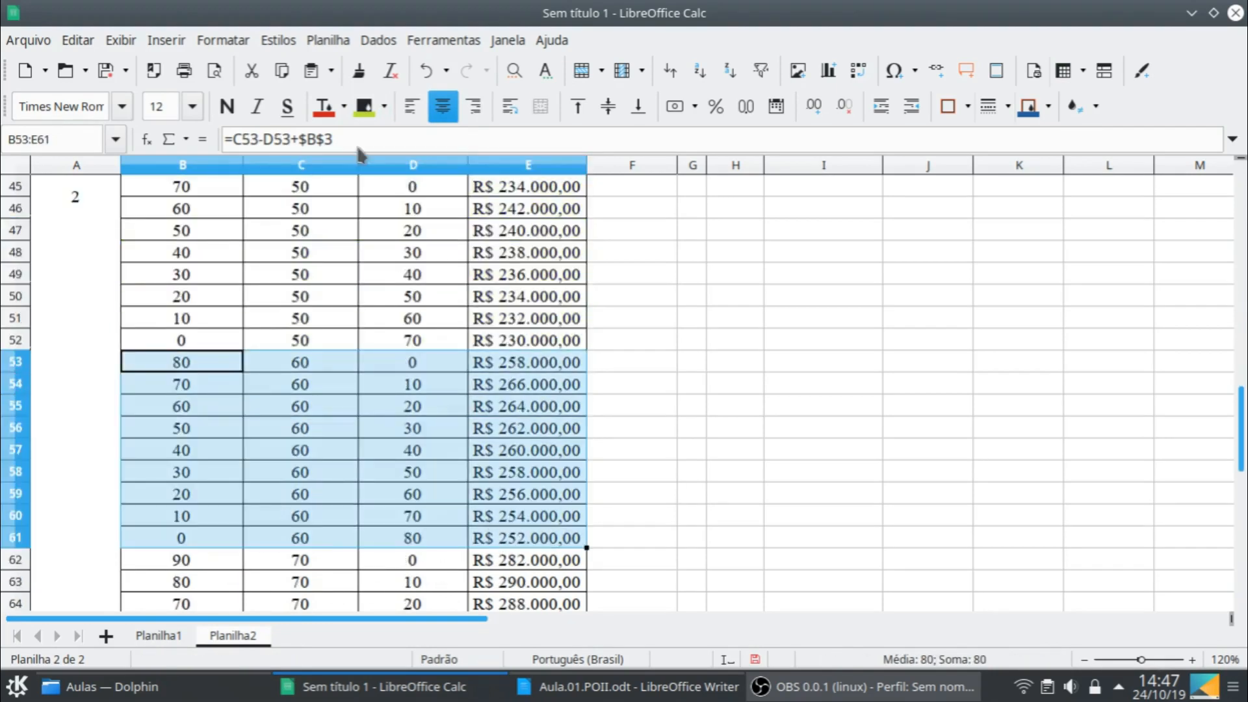
left_click(364, 105)
scroll(537, 518, "down", 2)
scroll(537, 518, "down", 2)
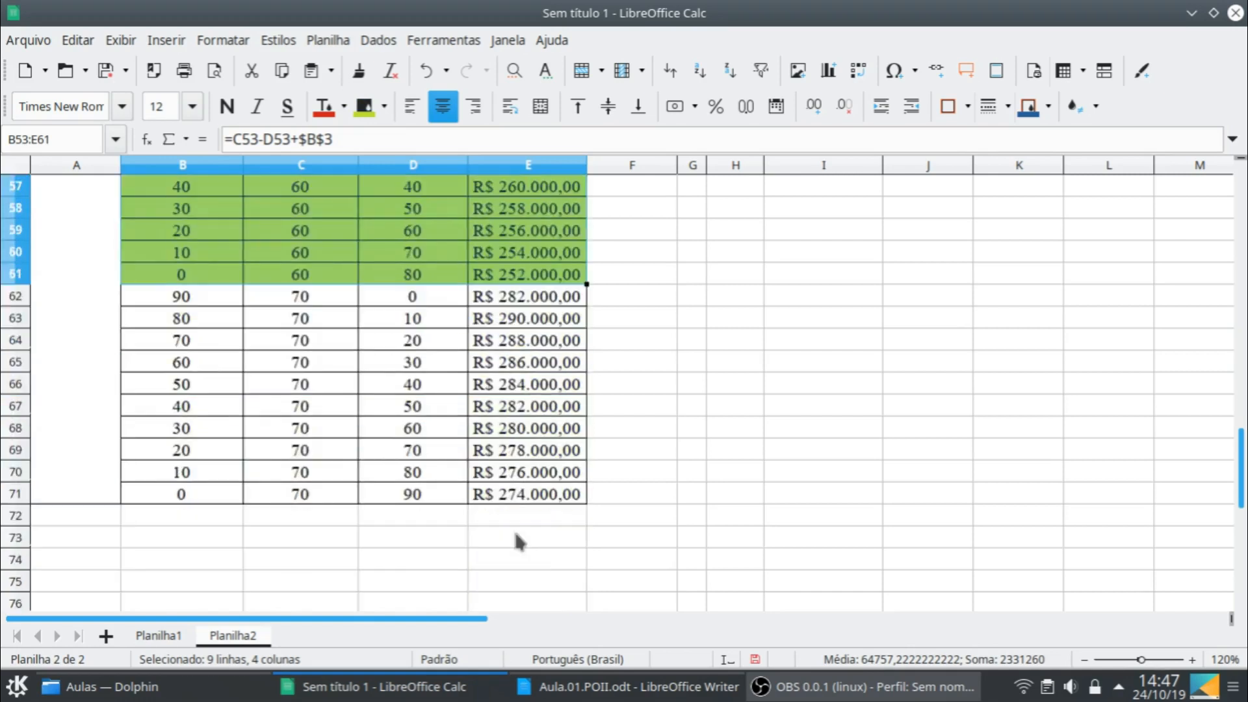
- Split the sheet window at cell F27 so two areas of the sheet can be scrolled separately
scroll(515, 541, "up", 9)
scroll(607, 416, "up", 2)
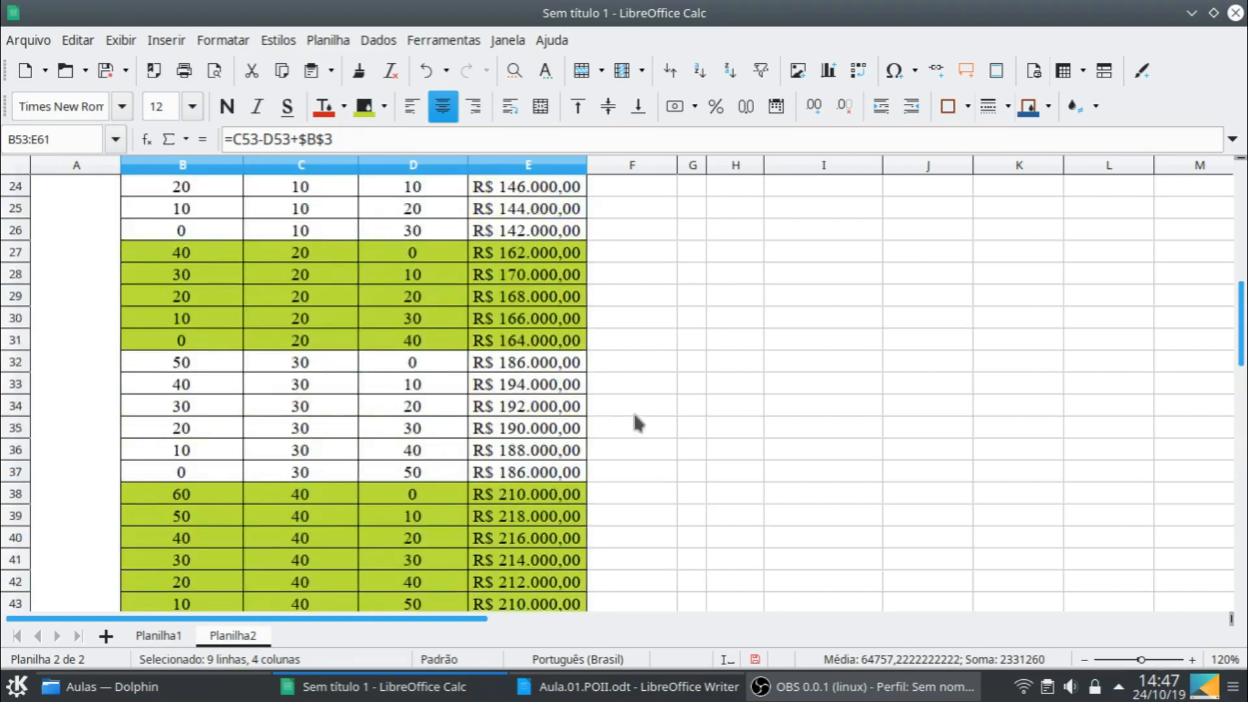
left_click(642, 405)
scroll(653, 400, "up", 2)
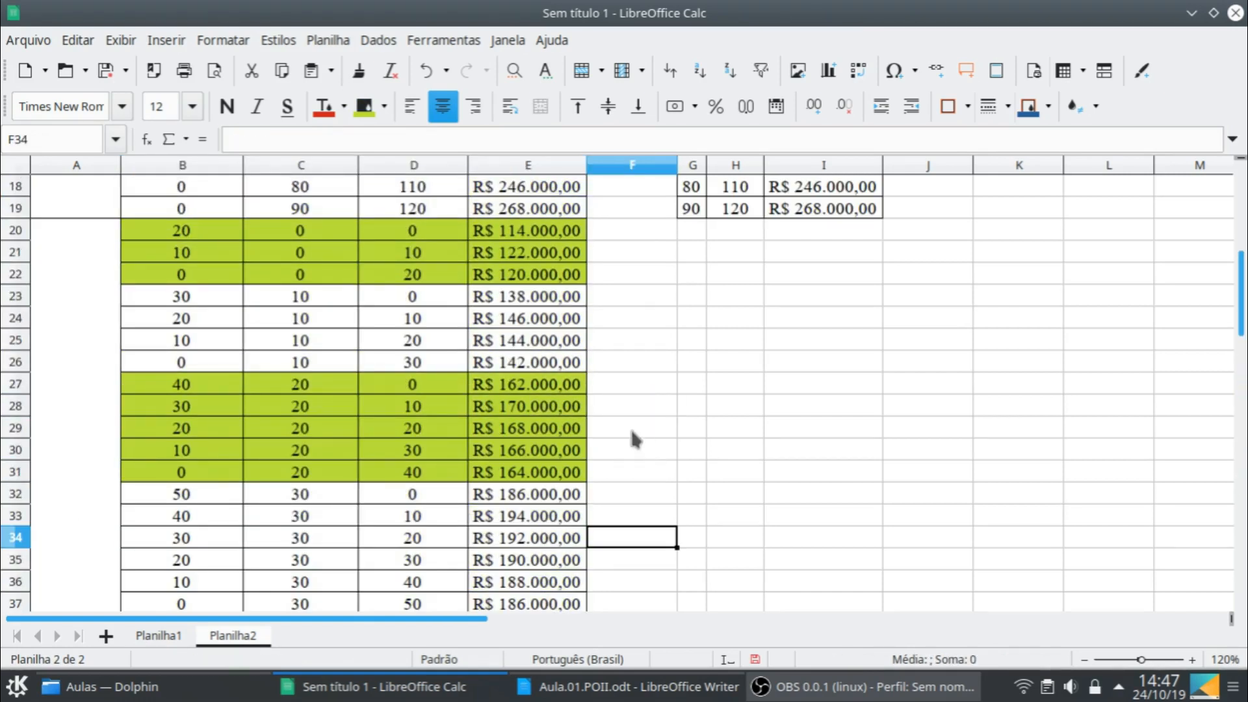
left_click(632, 431)
left_click(628, 382)
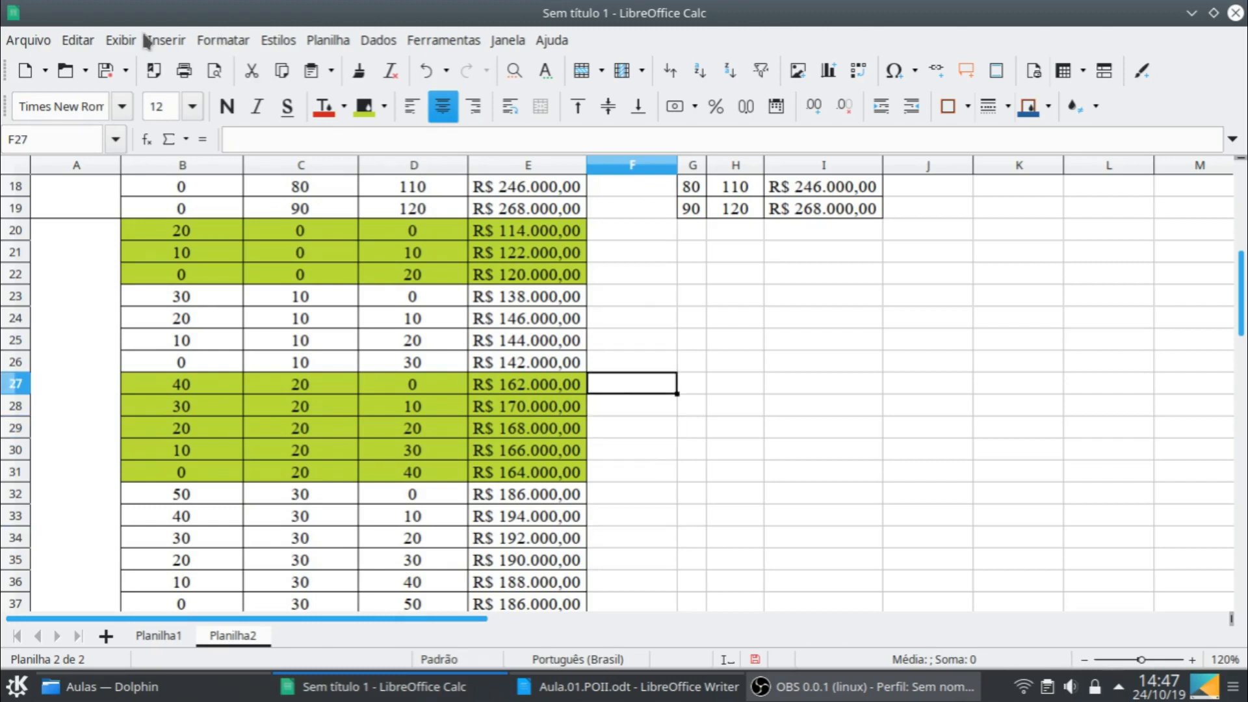
left_click(120, 41)
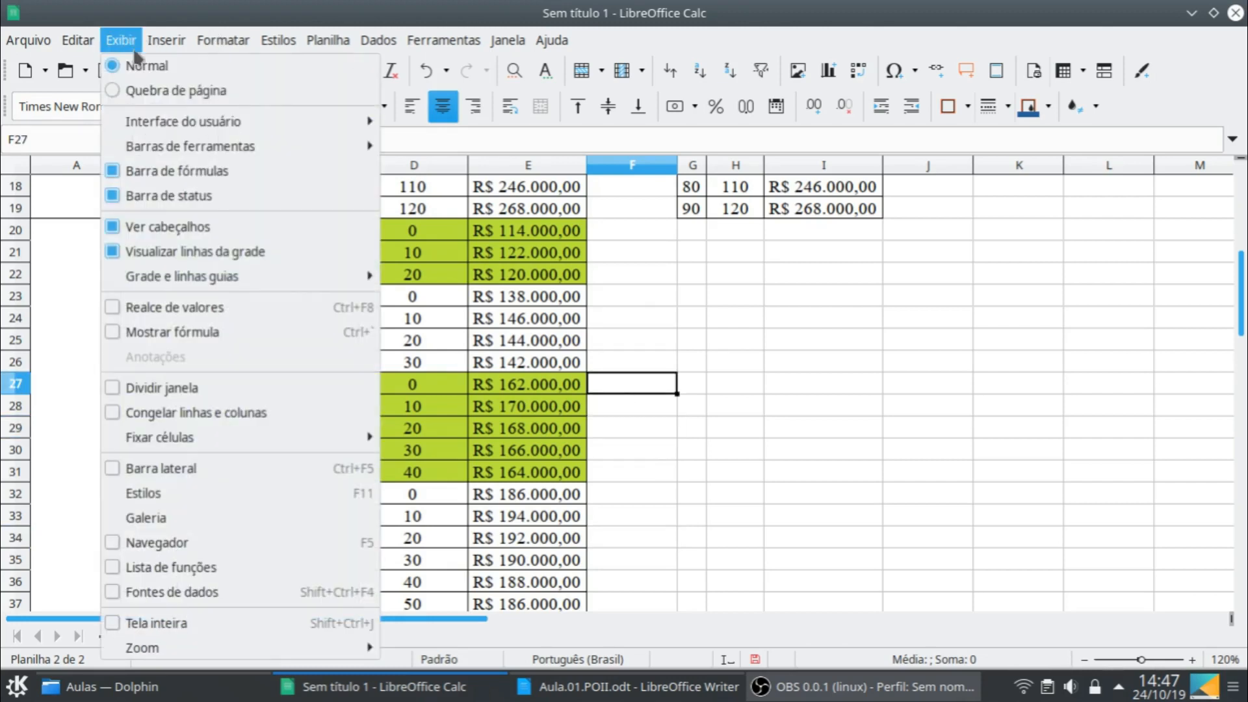
left_click(231, 393)
- Copy the Mês 1 summary rows G10:I17 and paste them under Mês 2 starting at J10
scroll(918, 290, "up", 4)
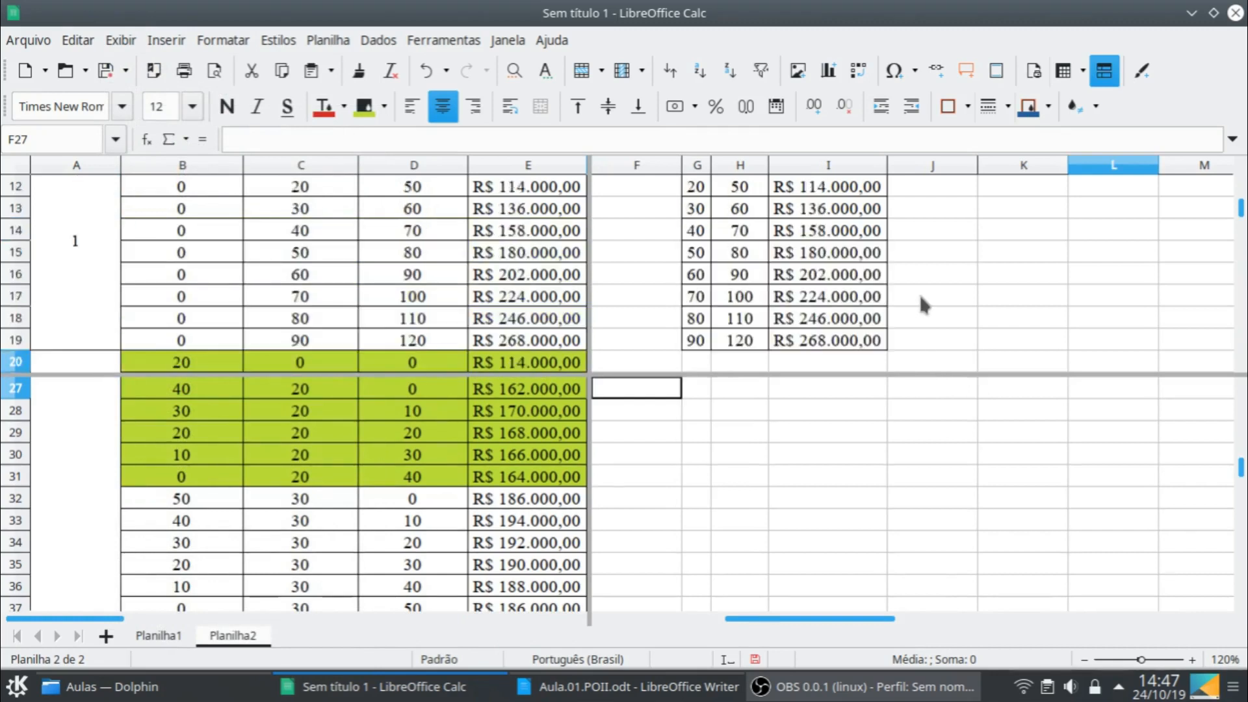
left_click(944, 281)
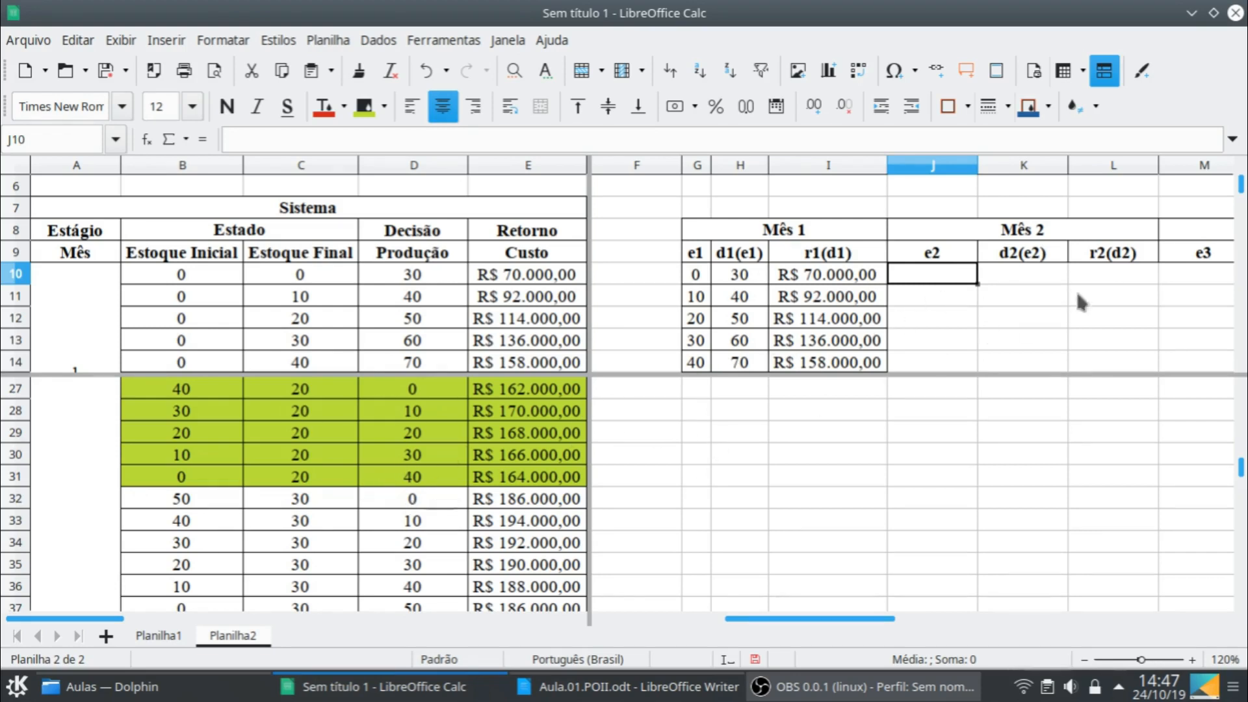
scroll(1066, 308, "down", 2)
scroll(715, 250, "up", 1)
left_click(701, 213)
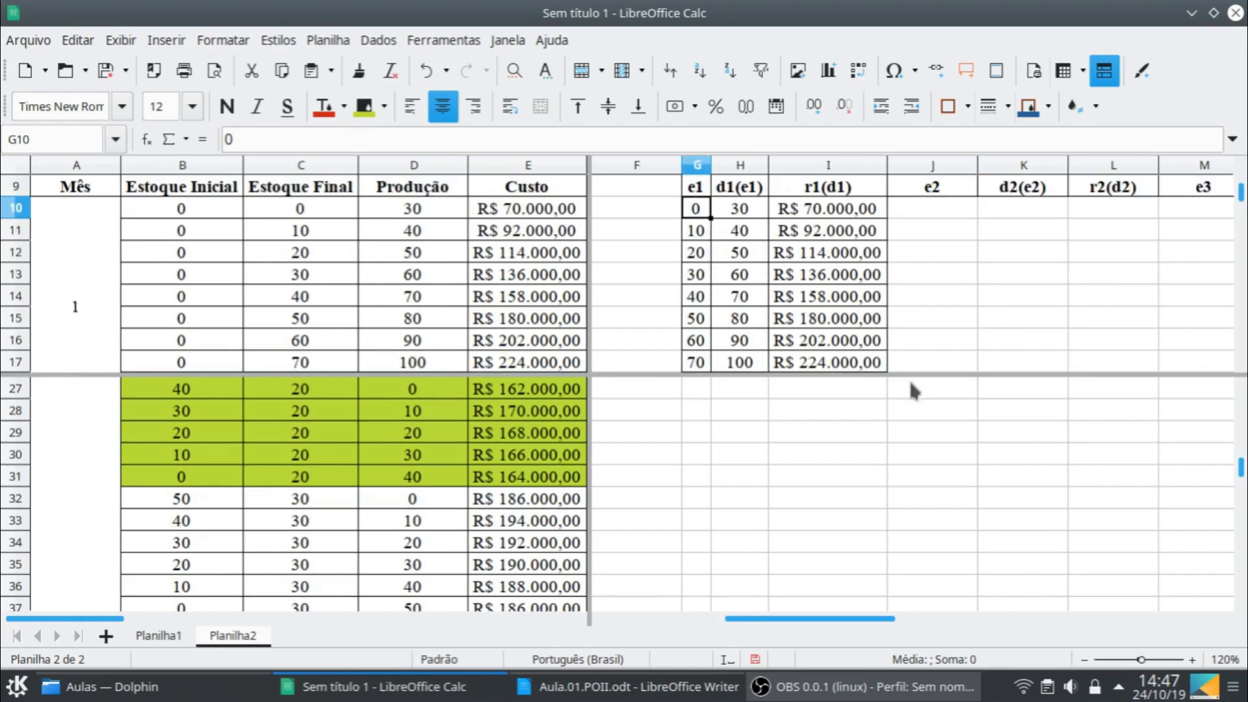
left_click(829, 360, "shift")
key("ctrl+c")
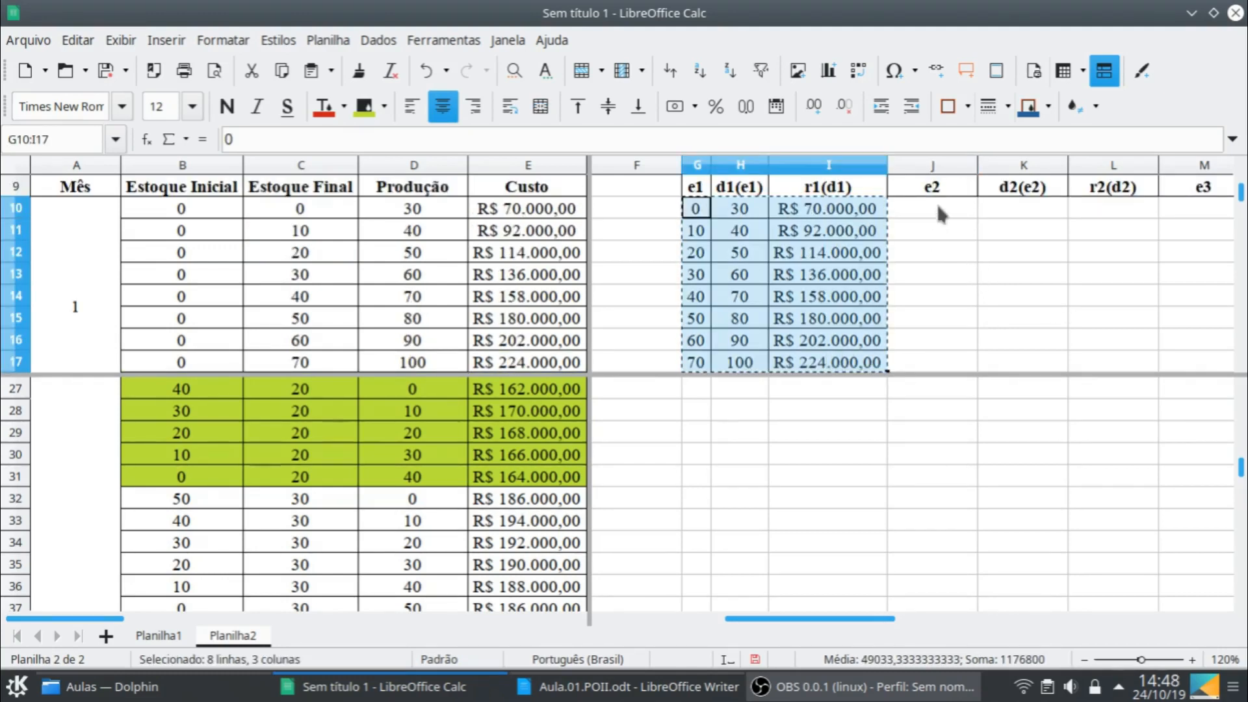
left_click(938, 208)
key("ctrl+v")
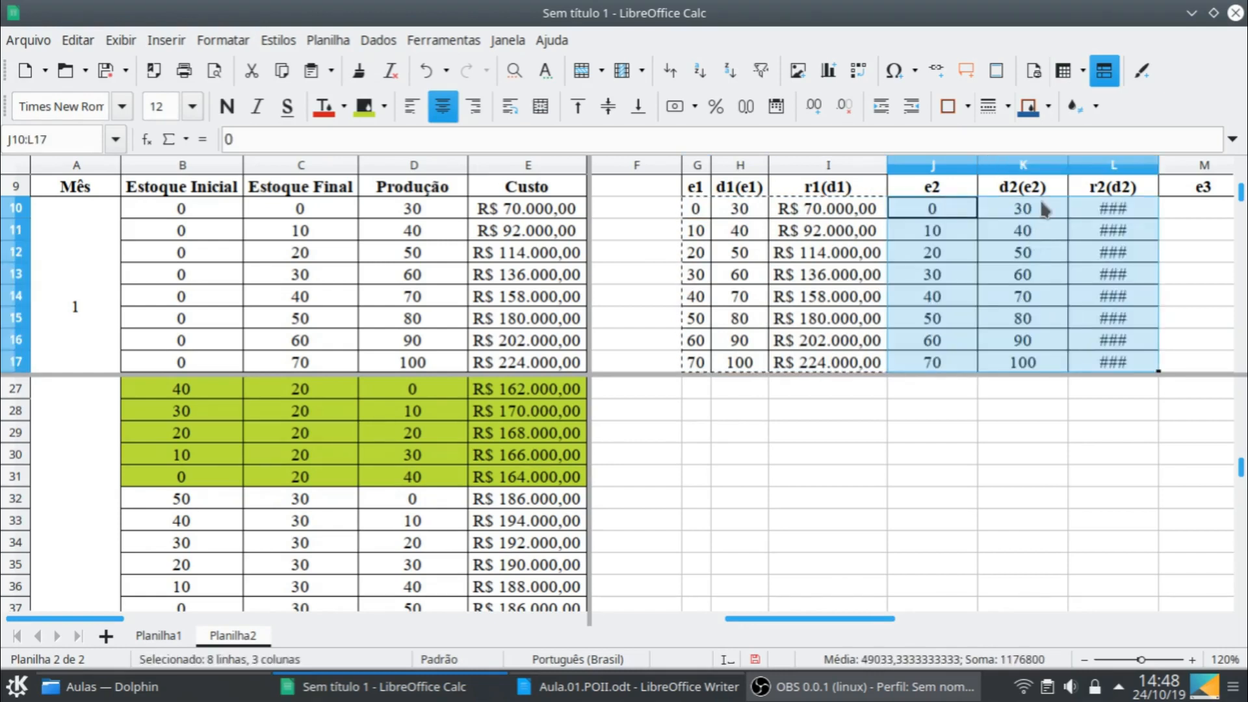
- Clear the pasted decision and return values in K10:L17, keeping the e2 stock values
key("Right")
scroll(1102, 286, "down", 2)
left_click(1127, 235, "shift")
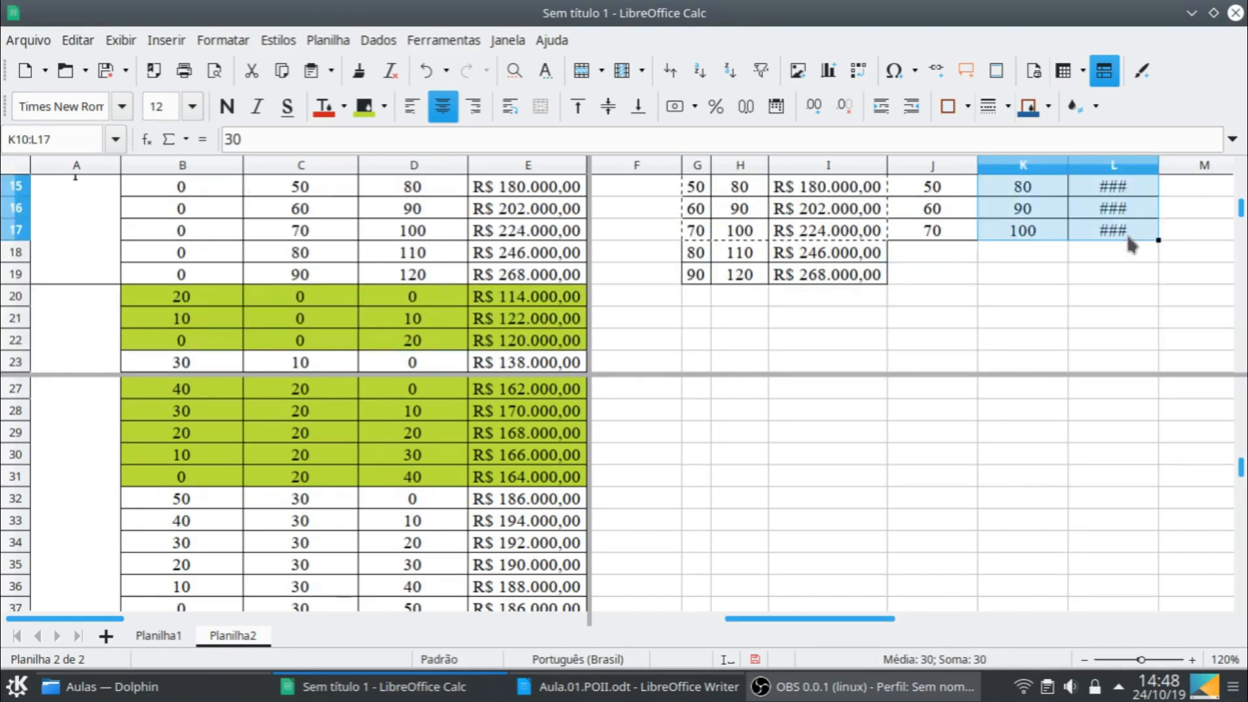
key("Delete")
- Enter the optimal result for e2 = 0: decision 0 in K10 and cost 114000 in L10
scroll(1053, 305, "up", 2)
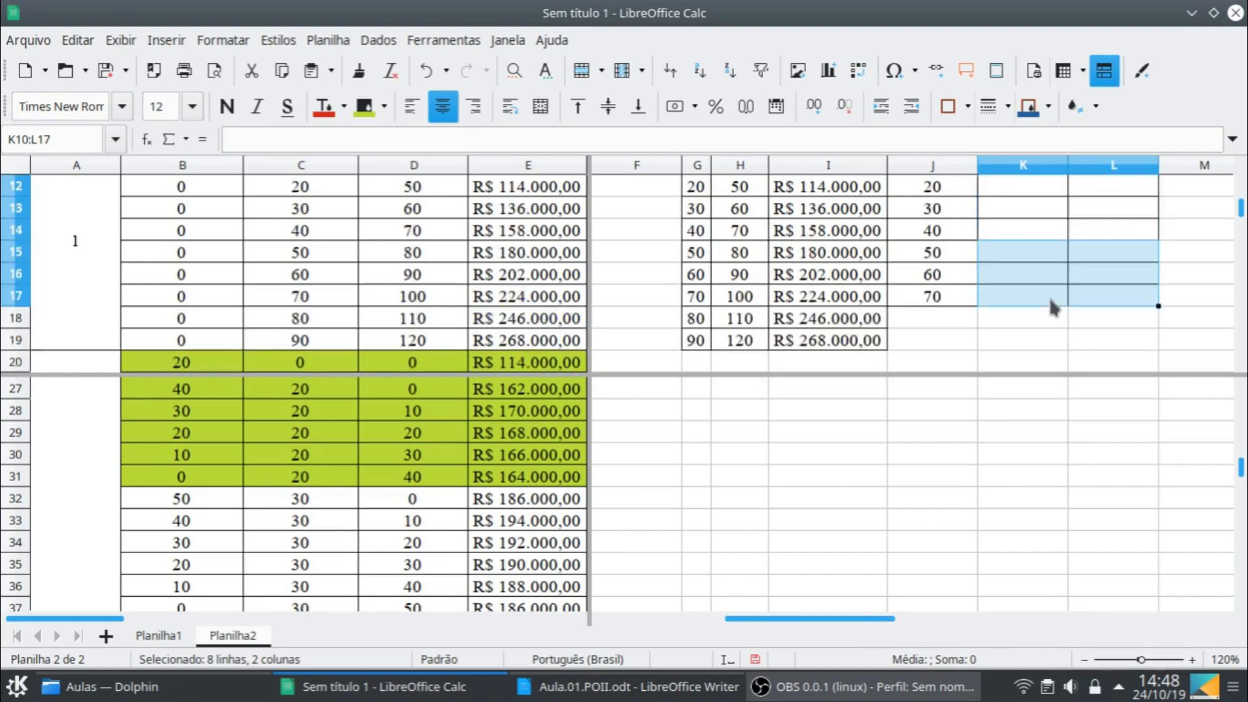
left_click(1038, 217)
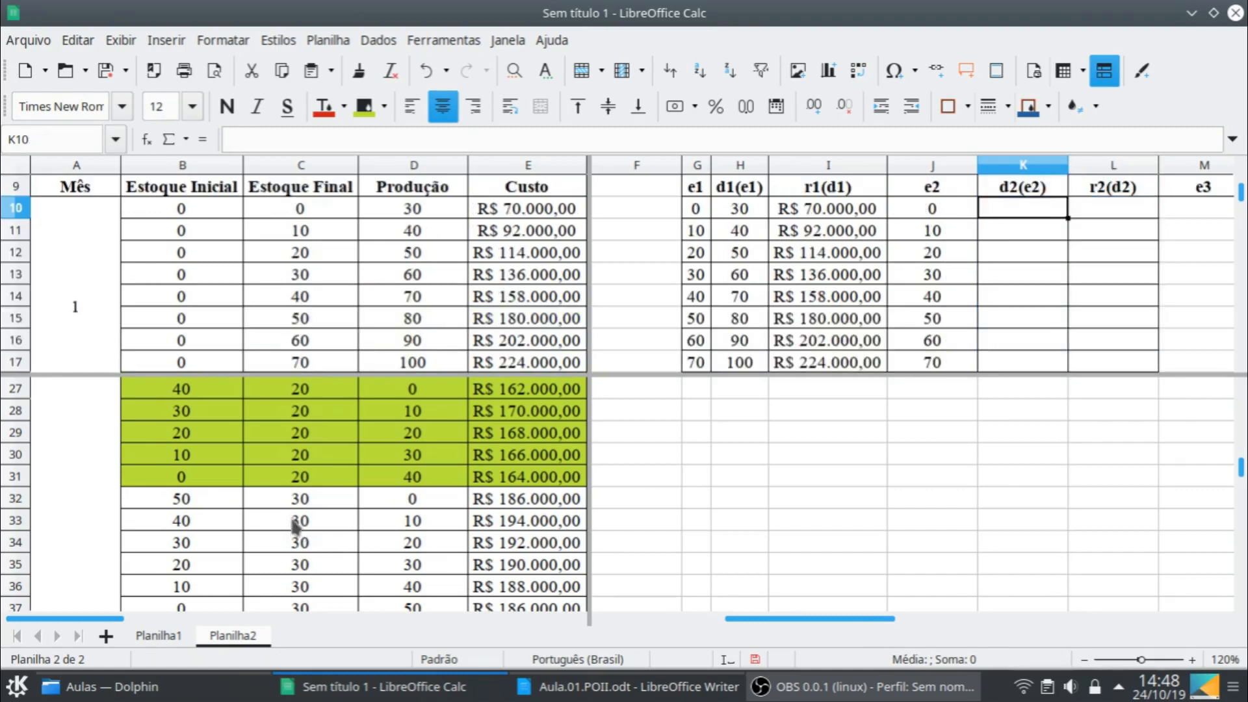
scroll(306, 517, "up", 4)
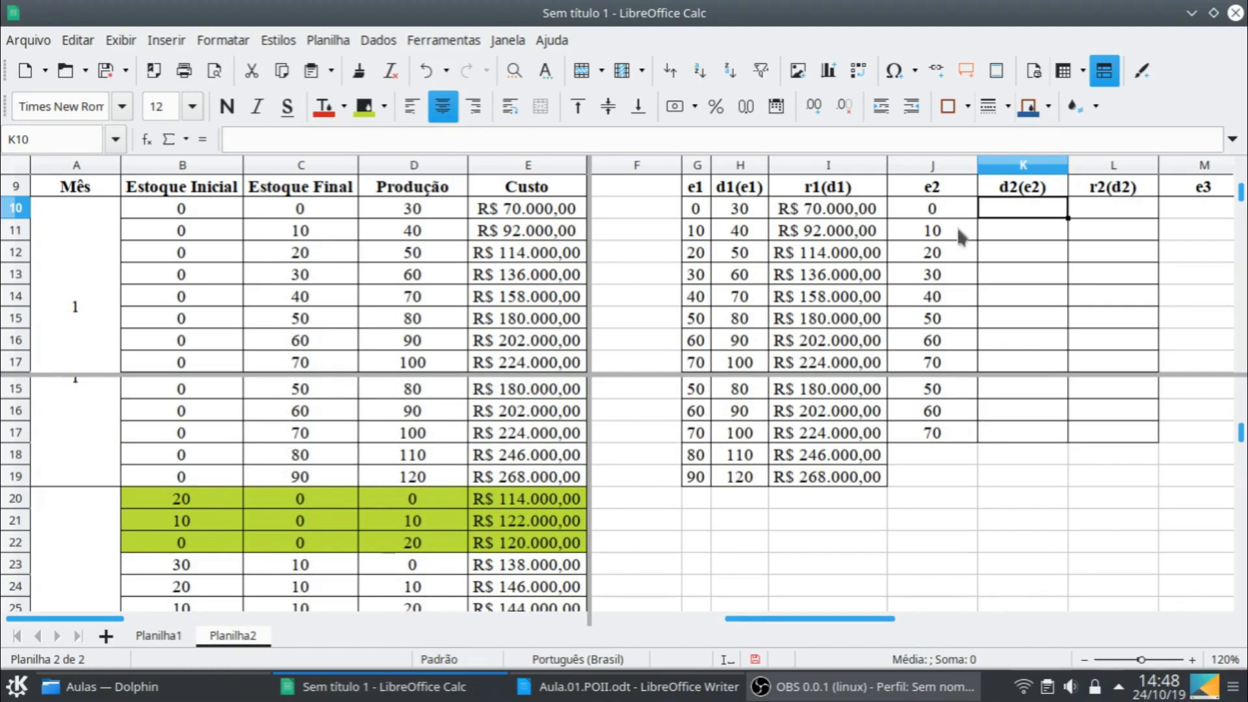
type("0")
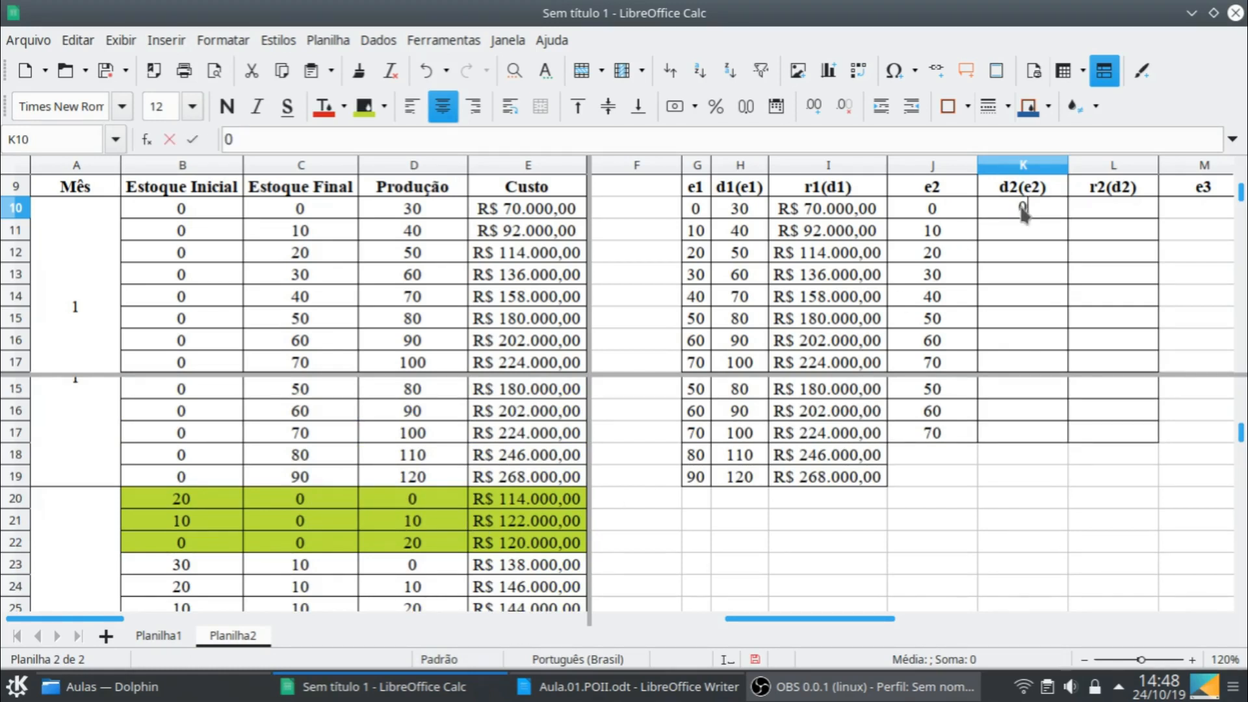
key("Tab")
type("114000")
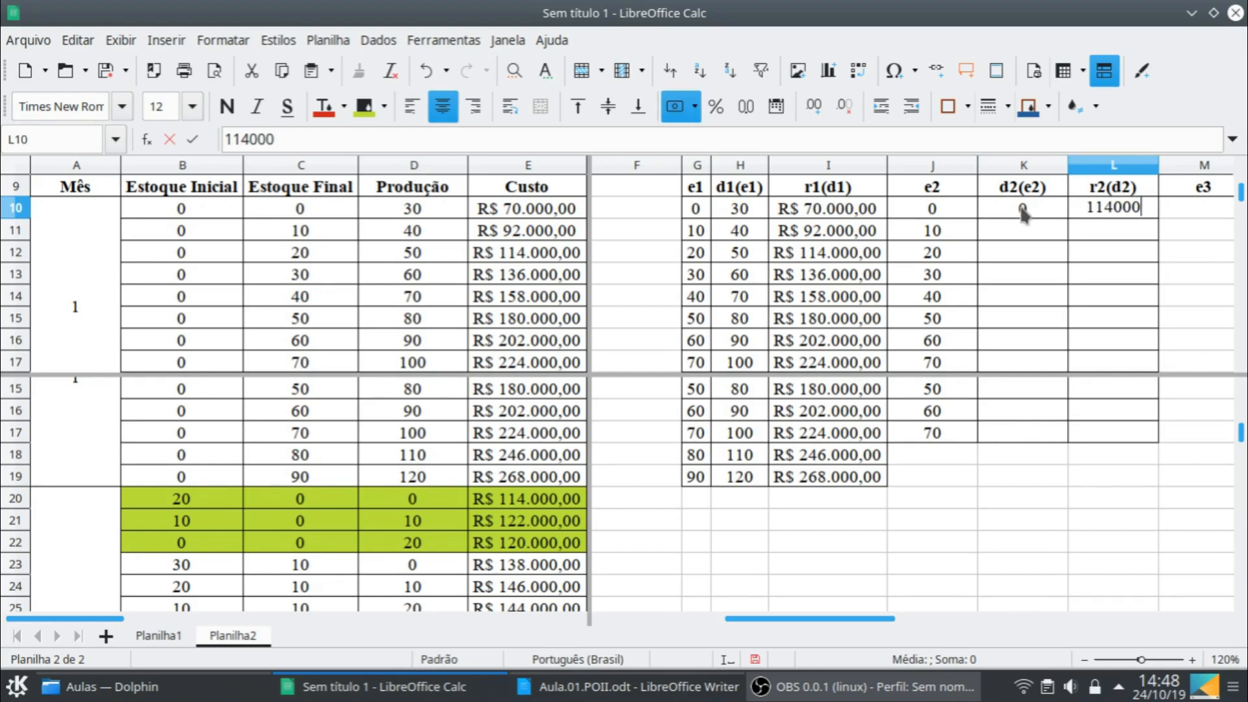
key("Return")
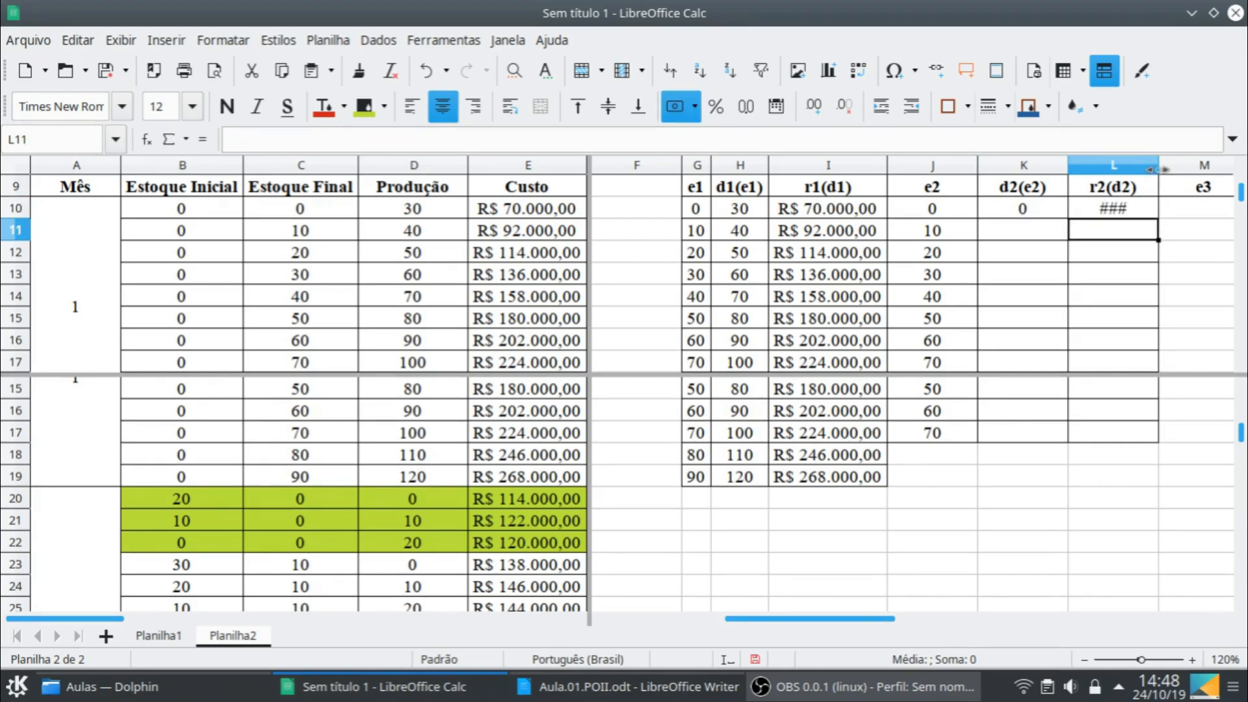
- Widen column L to fit its currency value and narrow columns K and J to their contents
left_click_drag(1159, 179, 1184, 179)
left_click(1047, 165)
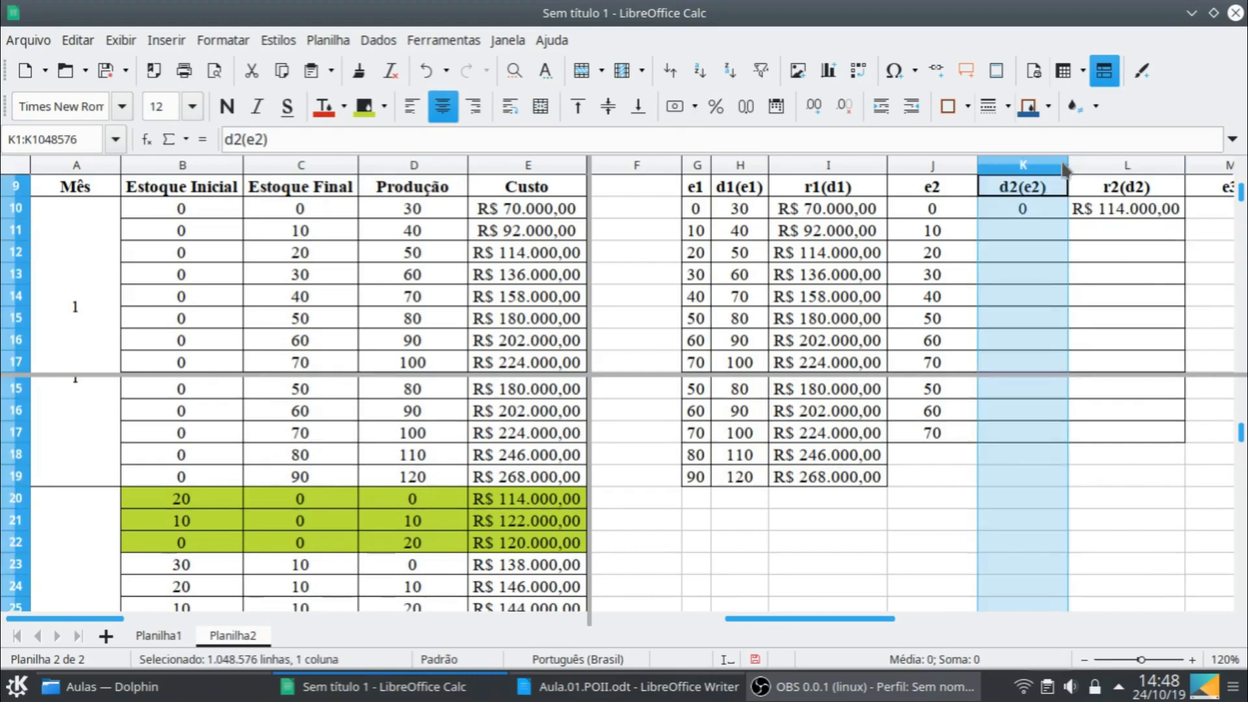
left_click_drag(1066, 163, 1035, 165)
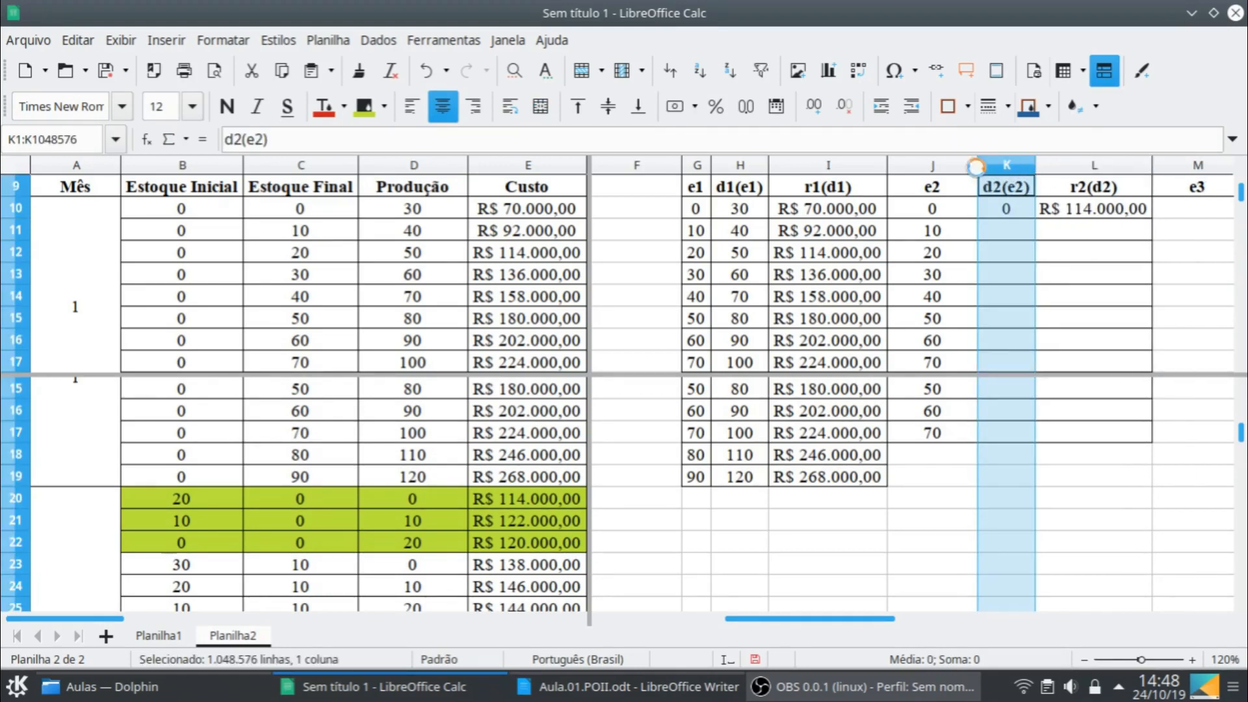
left_click(963, 209)
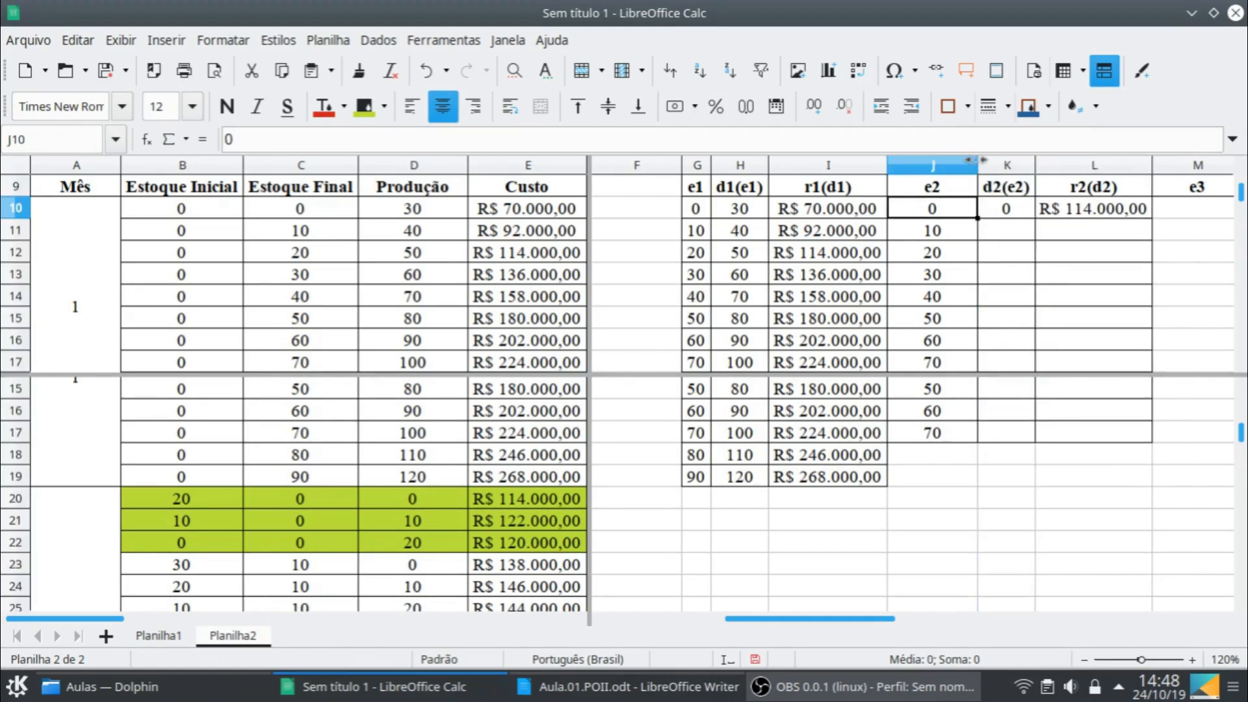
left_click_drag(977, 169, 918, 170)
left_click(978, 231)
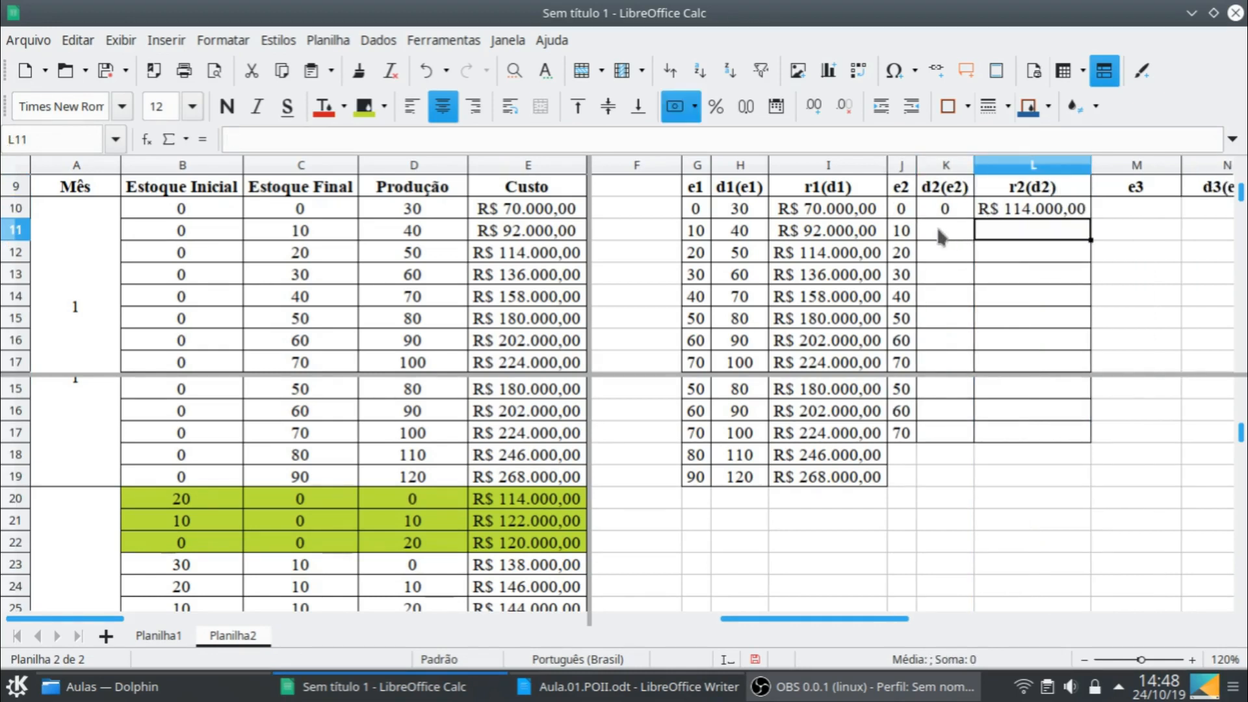
left_click(939, 238)
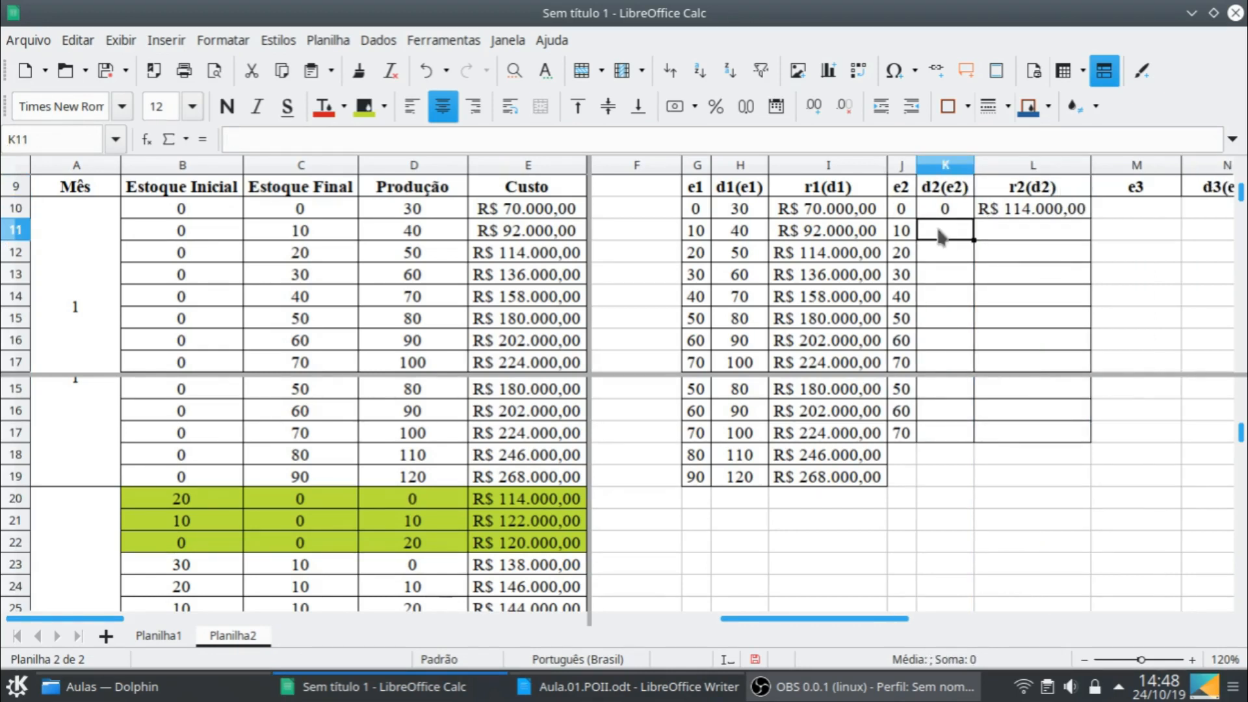
- Enter the optimal result for e2 = 10: decision 0 in K11 and cost 138000 in L11
scroll(375, 539, "down", 2)
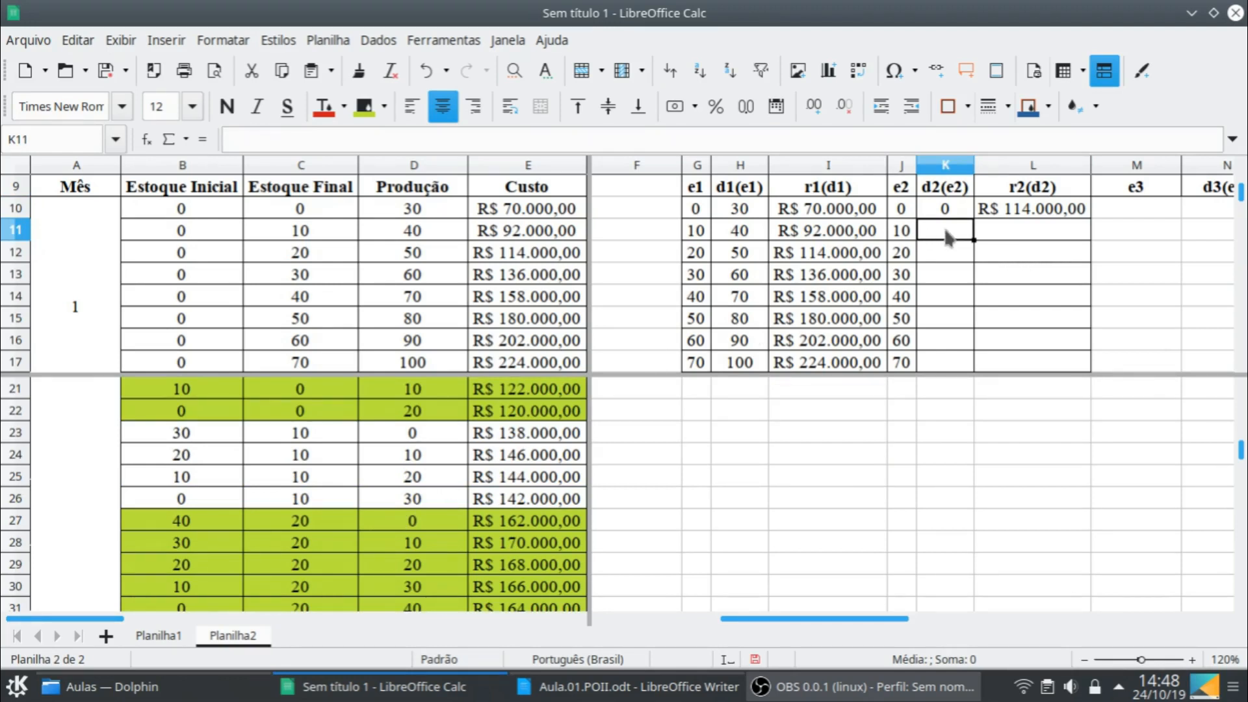
type("0")
key("Tab")
type("138.000")
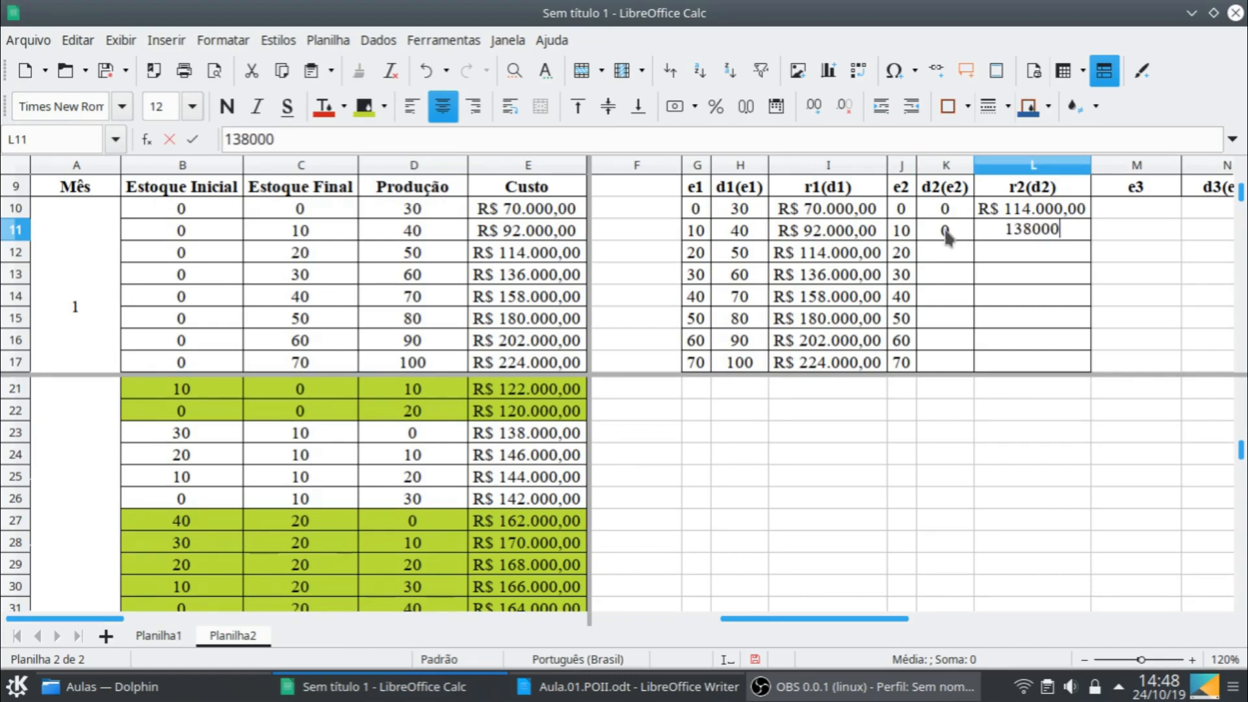
key("Return")
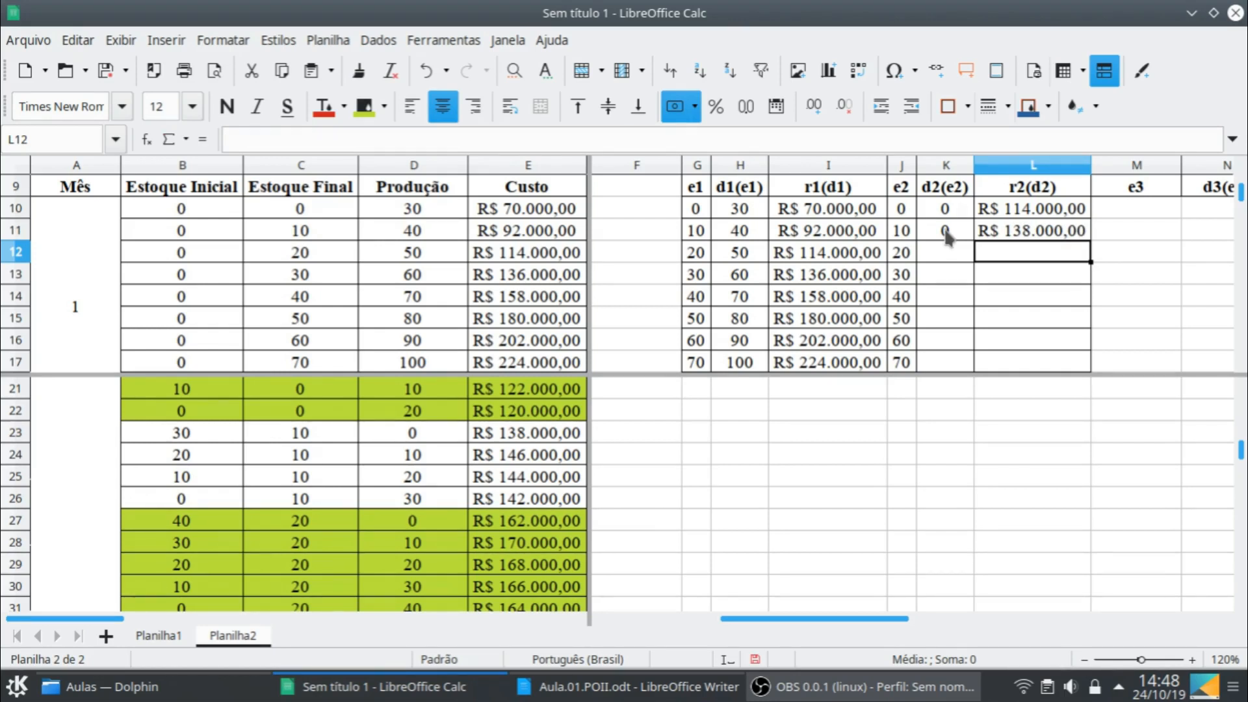
- Enter the optimal result for e2 = 20: decision 0 in K12 and cost 162000 in L12
scroll(469, 530, "down", 2)
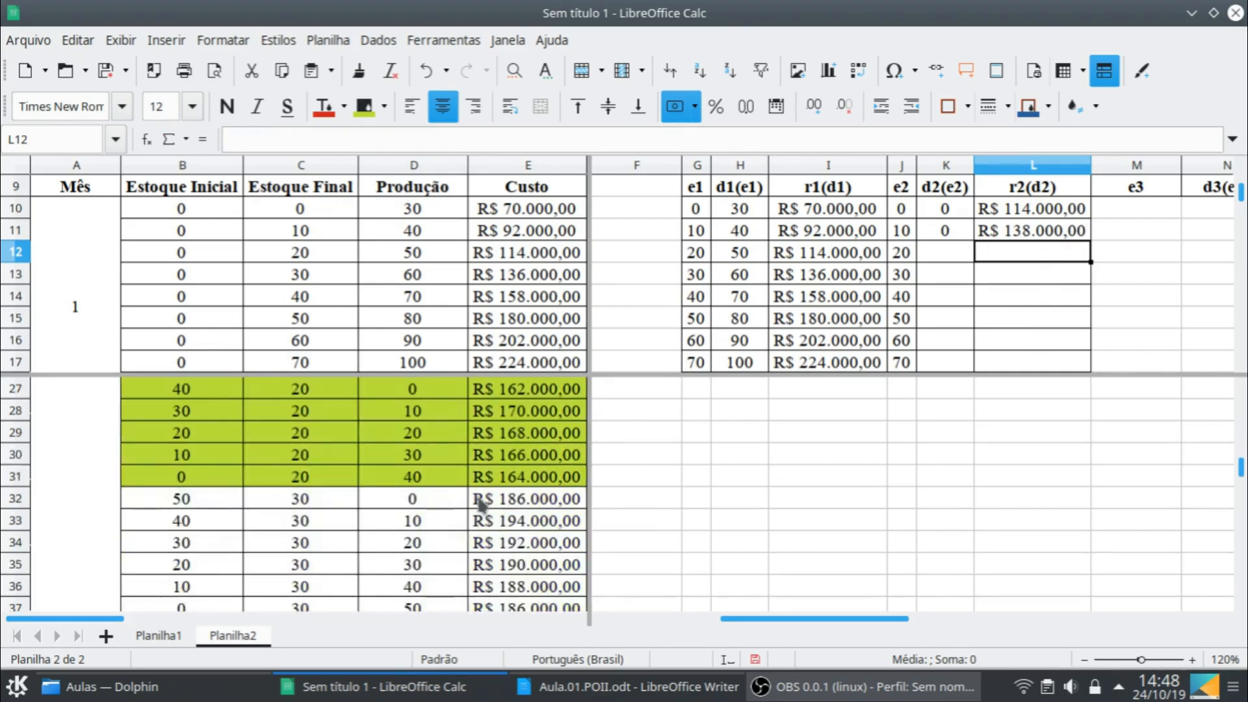
scroll(481, 476, "up", 1)
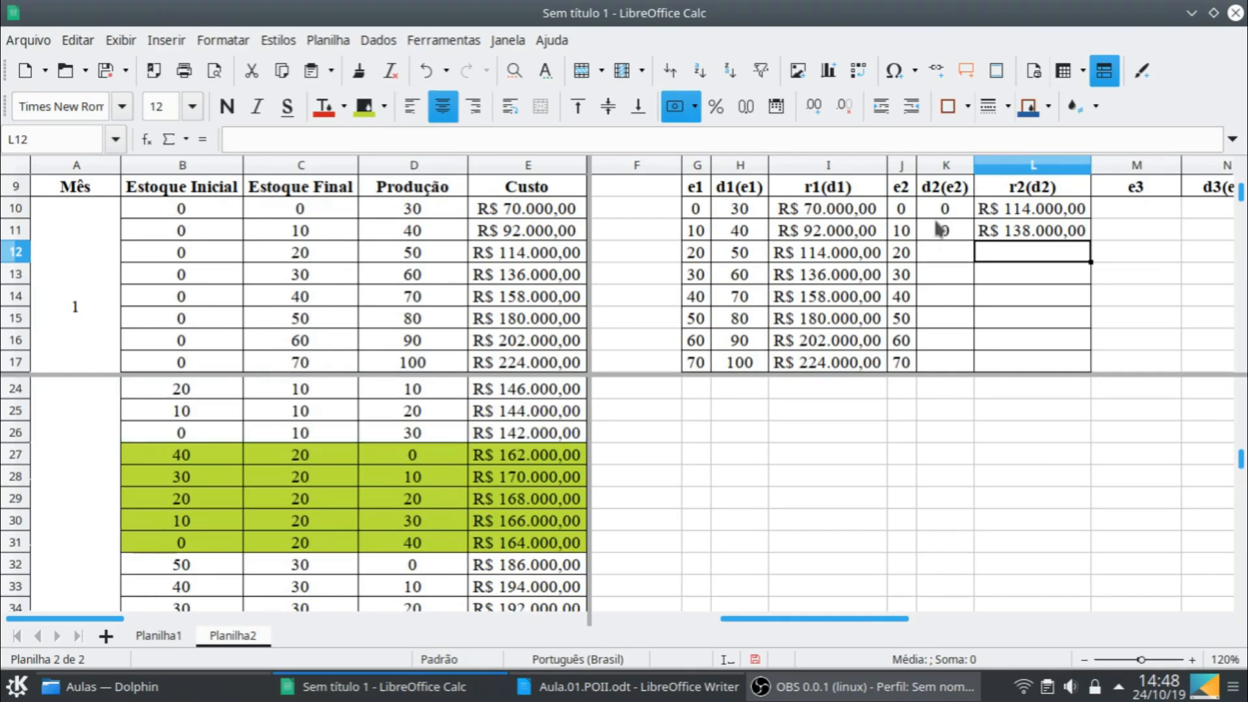
left_click(930, 254)
type("0")
key("Tab")
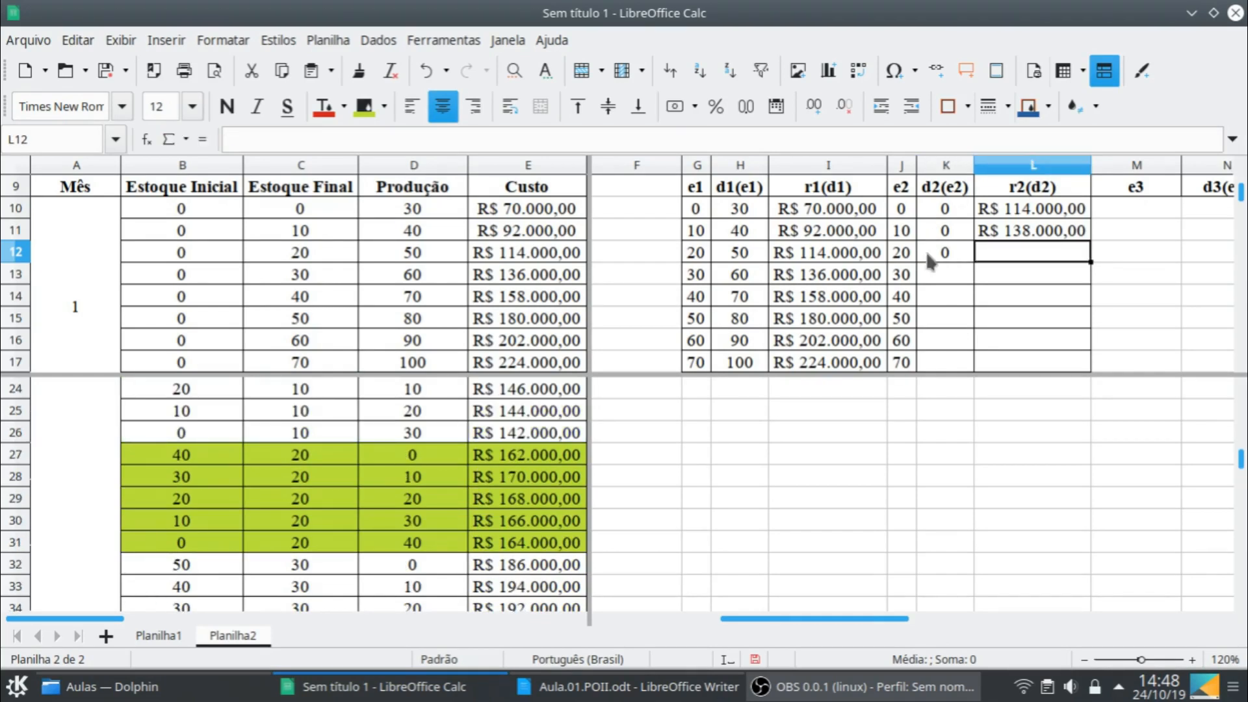
type("162.000")
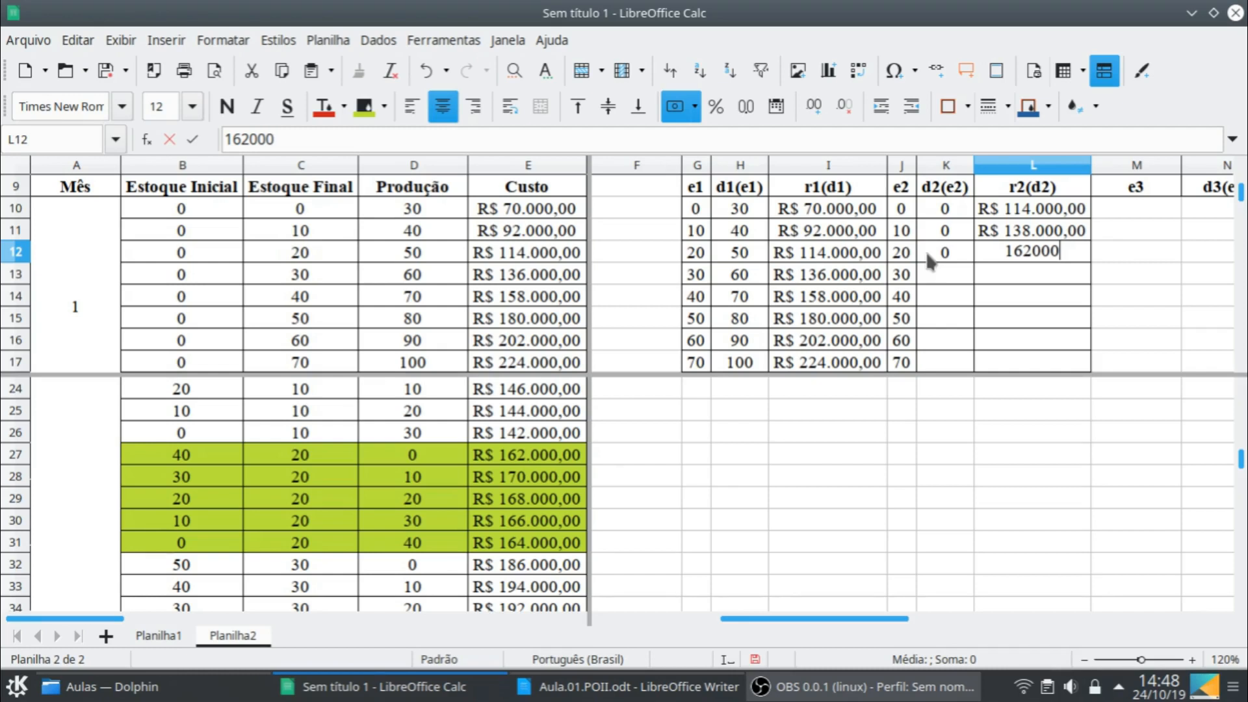
key("Return")
- Enter the optimal result for e2 = 30: decision 0 in K13 and cost 186000 in L13
left_click(937, 268)
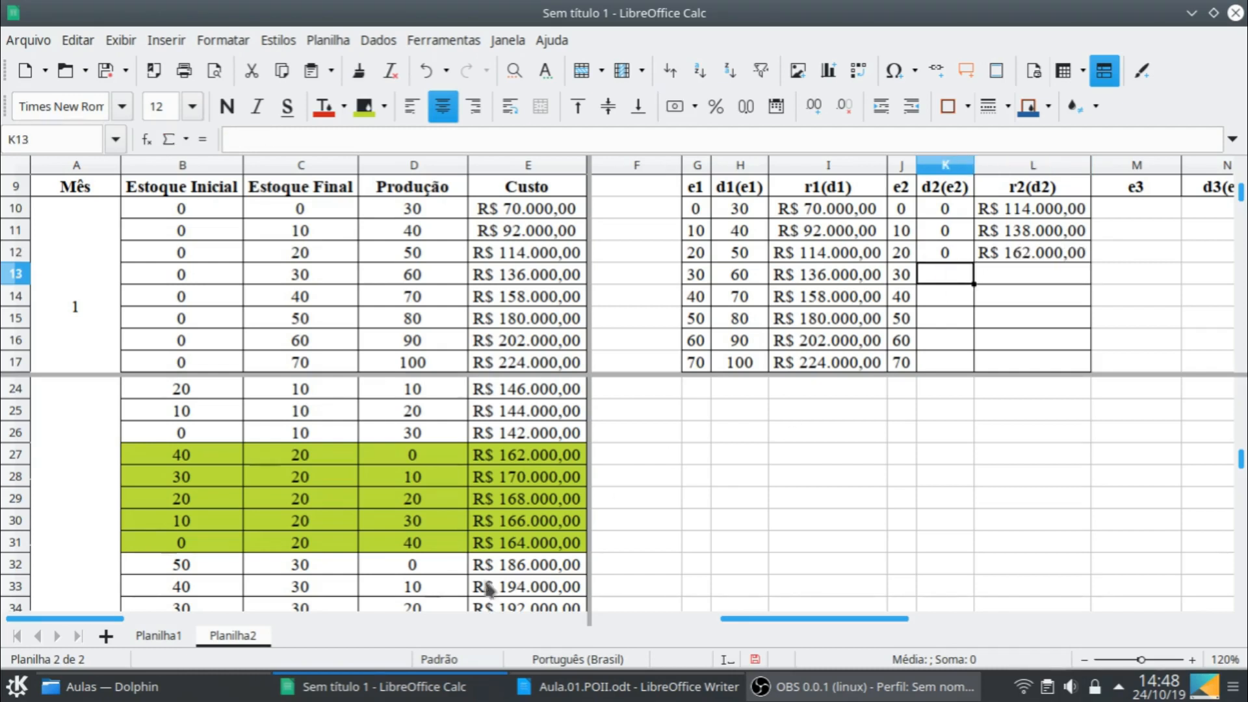
scroll(474, 567, "down", 1)
scroll(474, 567, "down", 1)
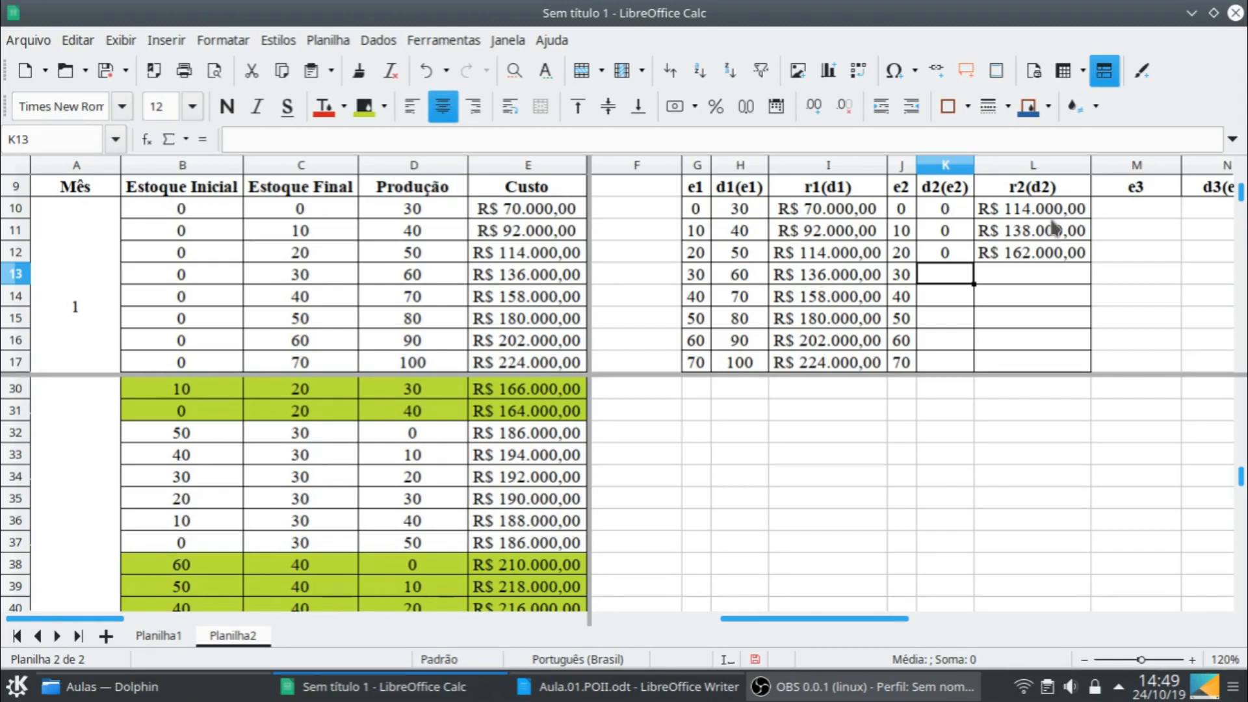
type("0")
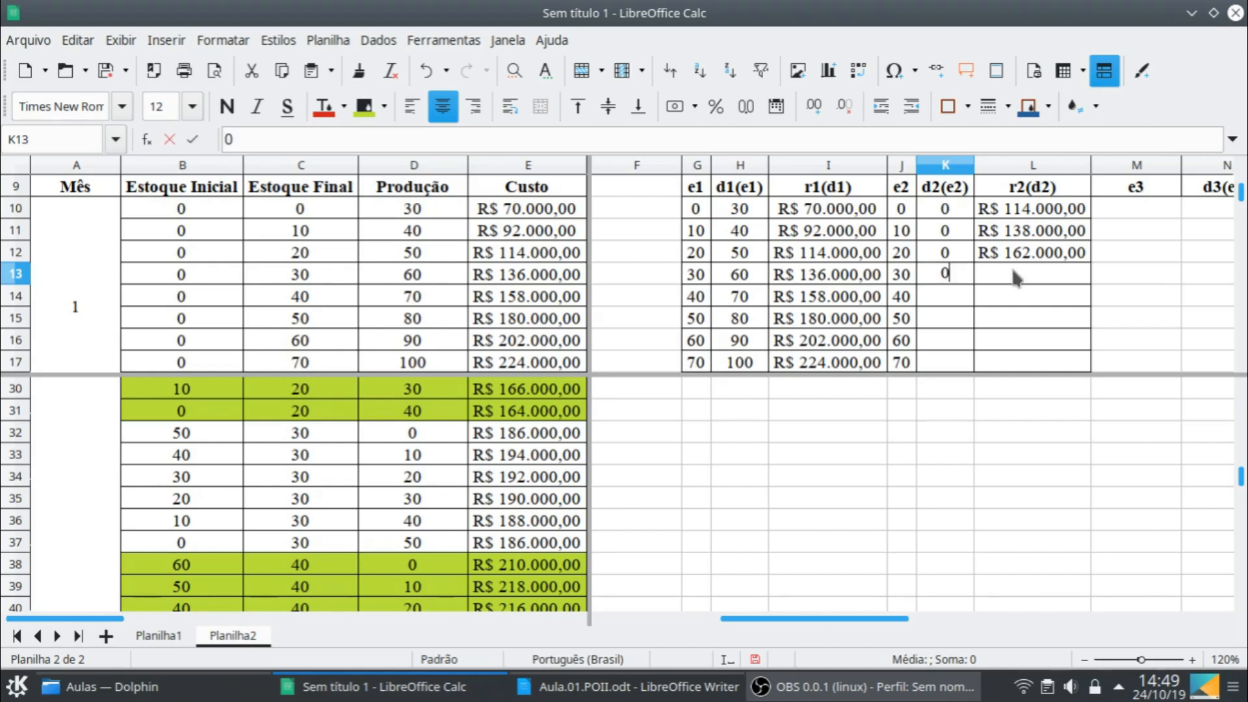
left_click(1016, 278)
type("186")
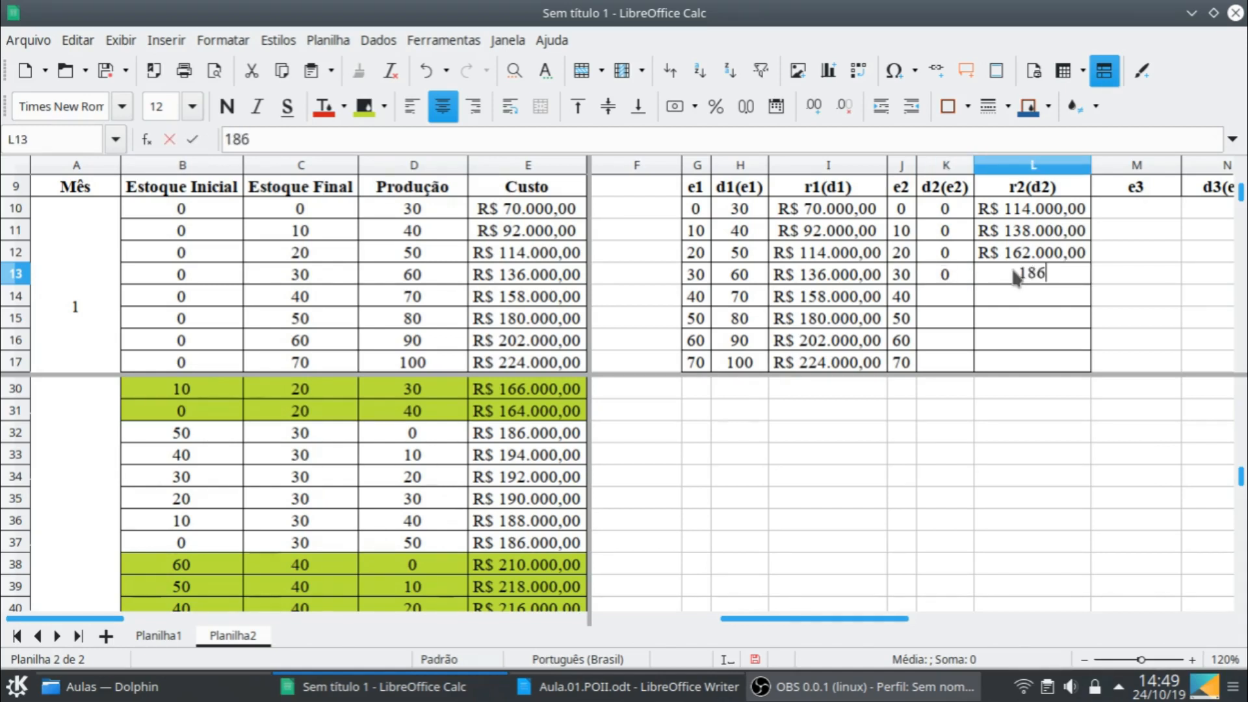
type(".00000")
key("Return")
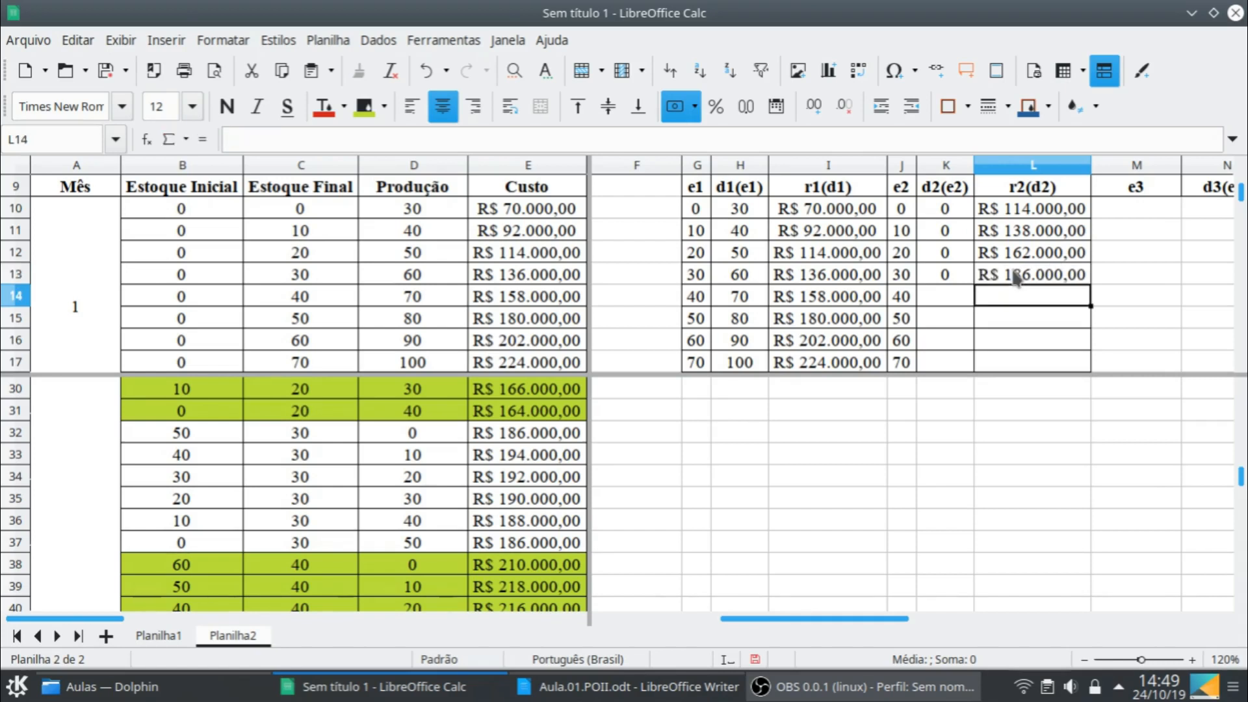
- Extend the decision in K13 to read "0 ou 50" and fit column K's width to its contents
left_click(955, 273)
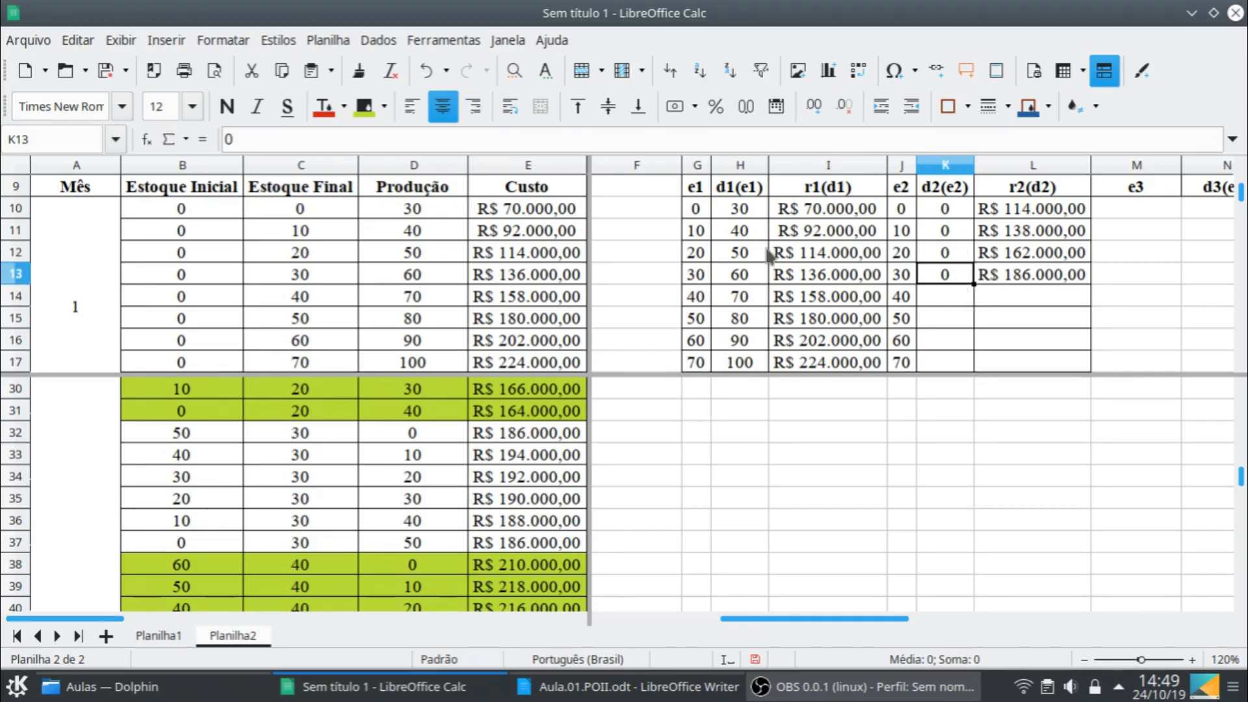
left_click(265, 140)
type("o")
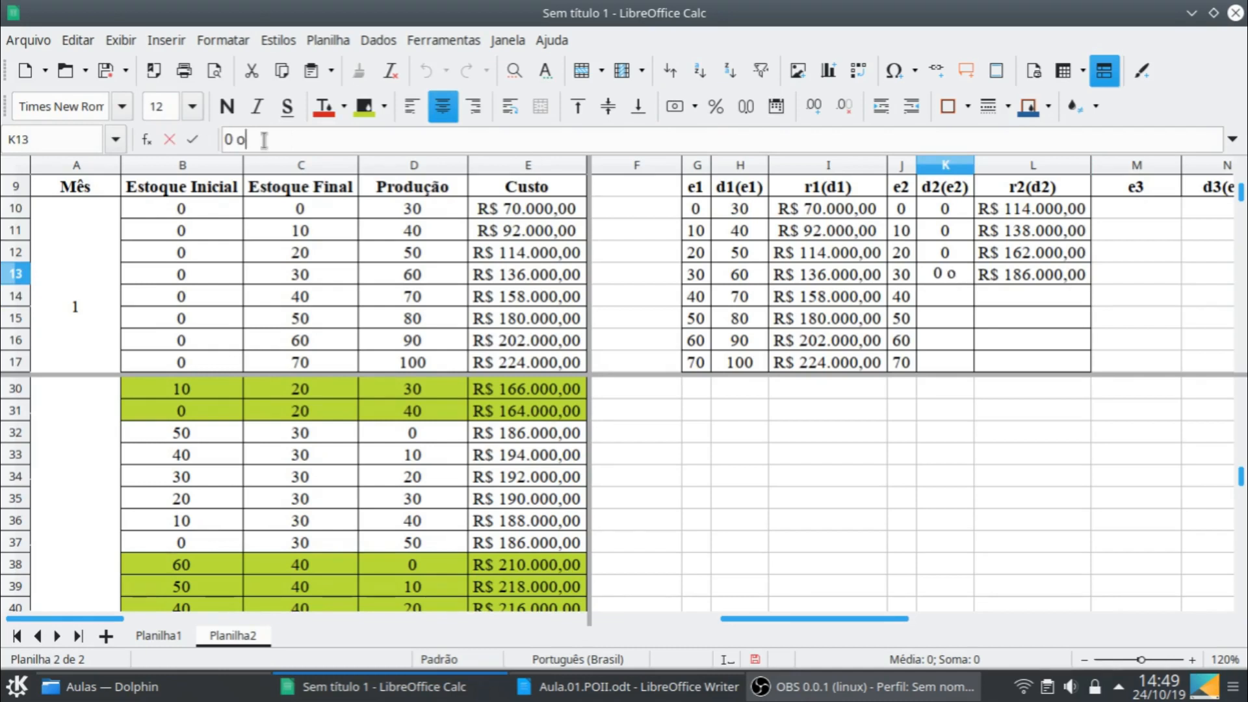
type("u 50")
key("Return")
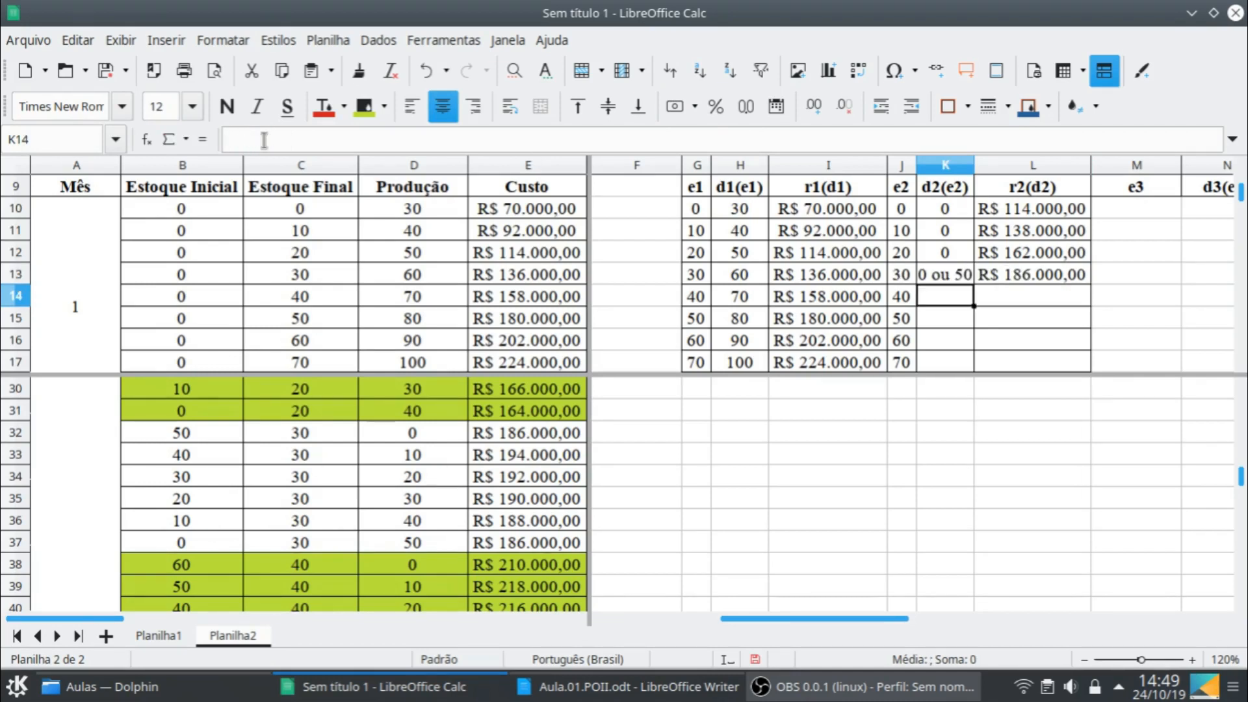
double_click(973, 165)
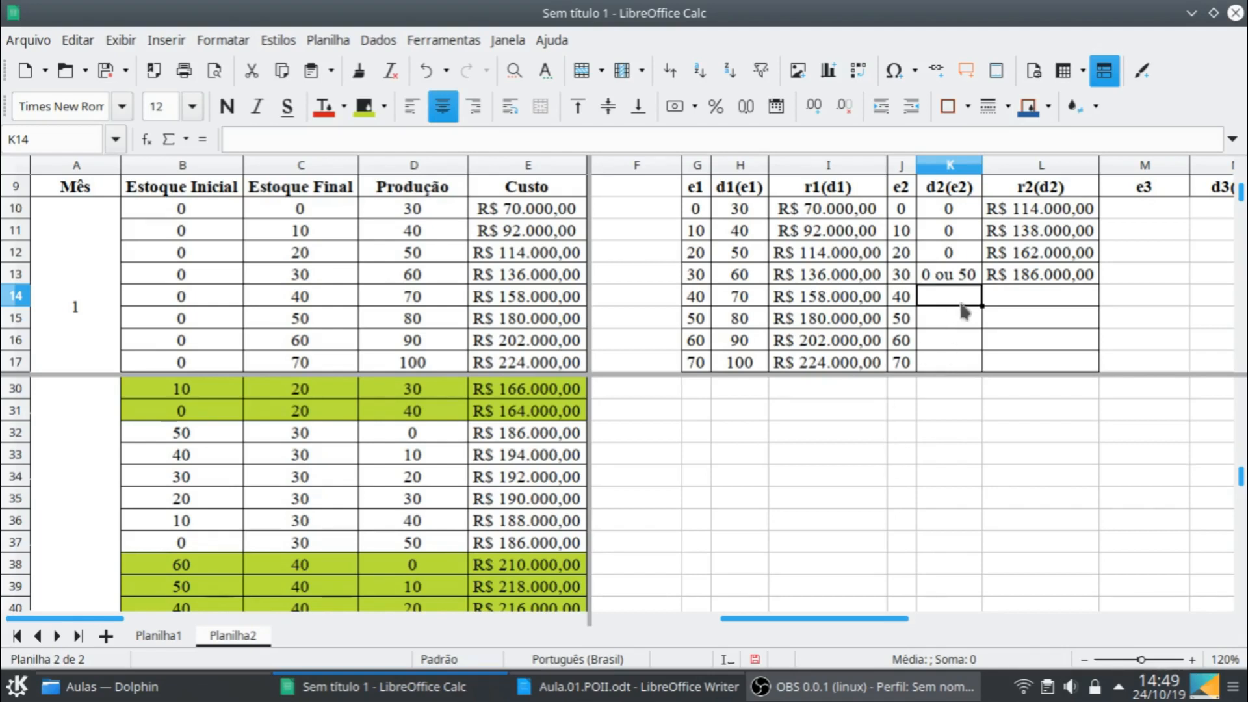
- Enter the optimal result for e2 = 40: decision 60 in K14 and cost 208000 in L14
scroll(458, 534, "down", 2)
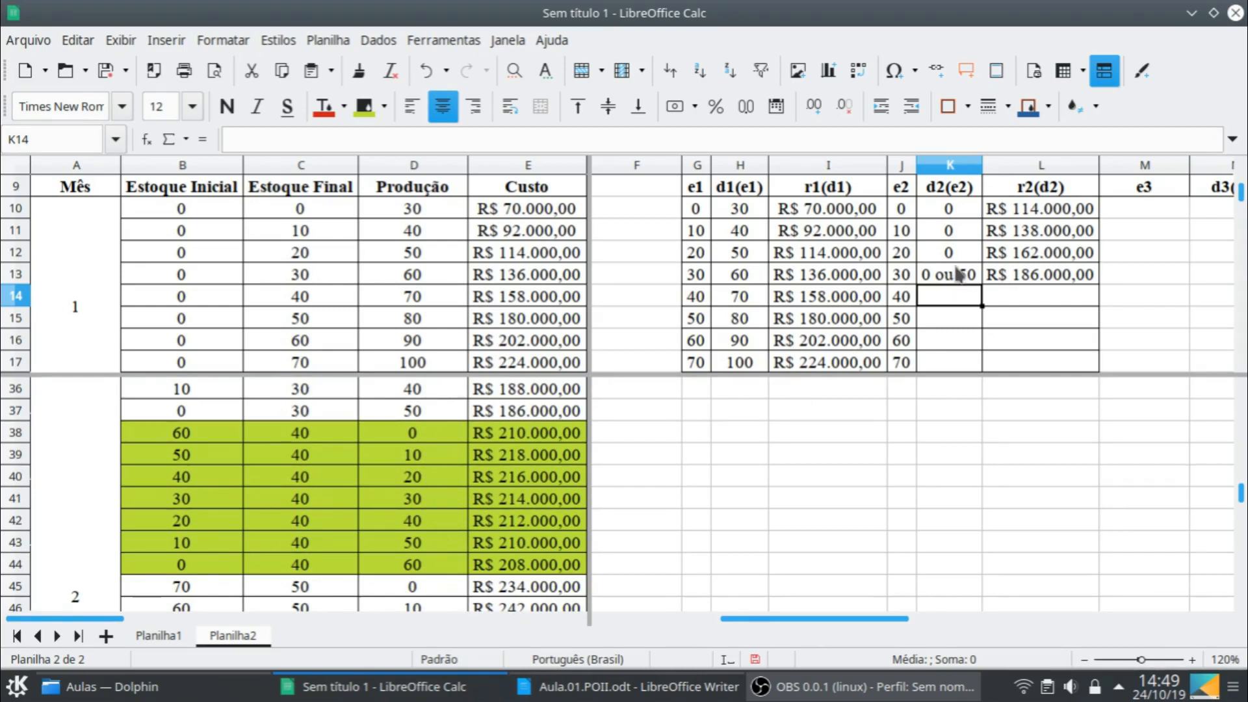
type("60")
key("Tab")
type("2")
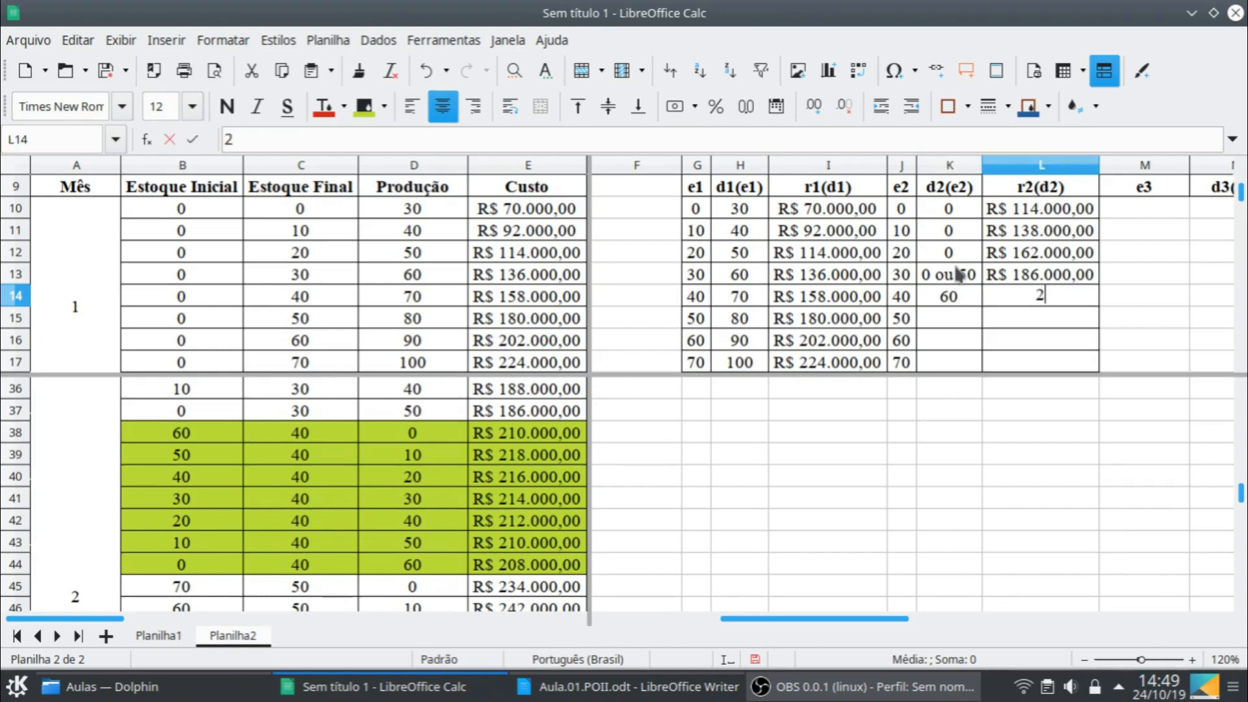
type("08.000")
key("Return")
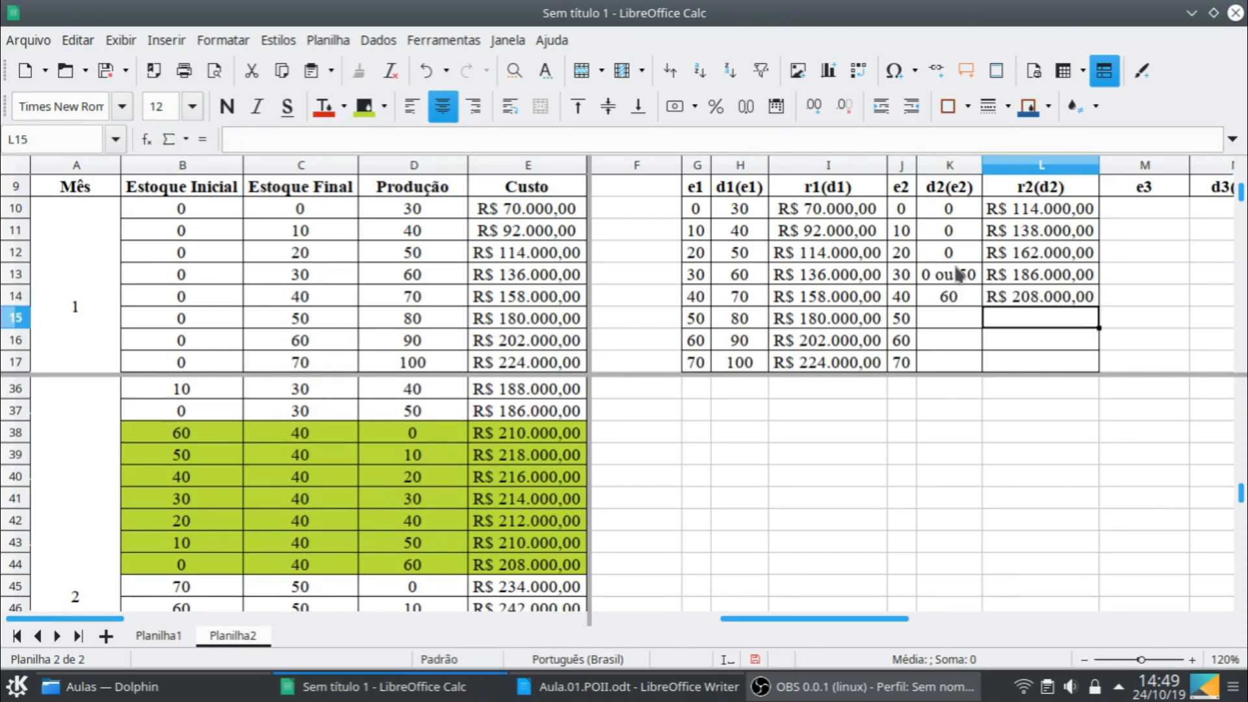
- Enter the optimal result for e2 = 50: decision 70 in K15 and cost 230000 in L15
scroll(423, 520, "down", 2)
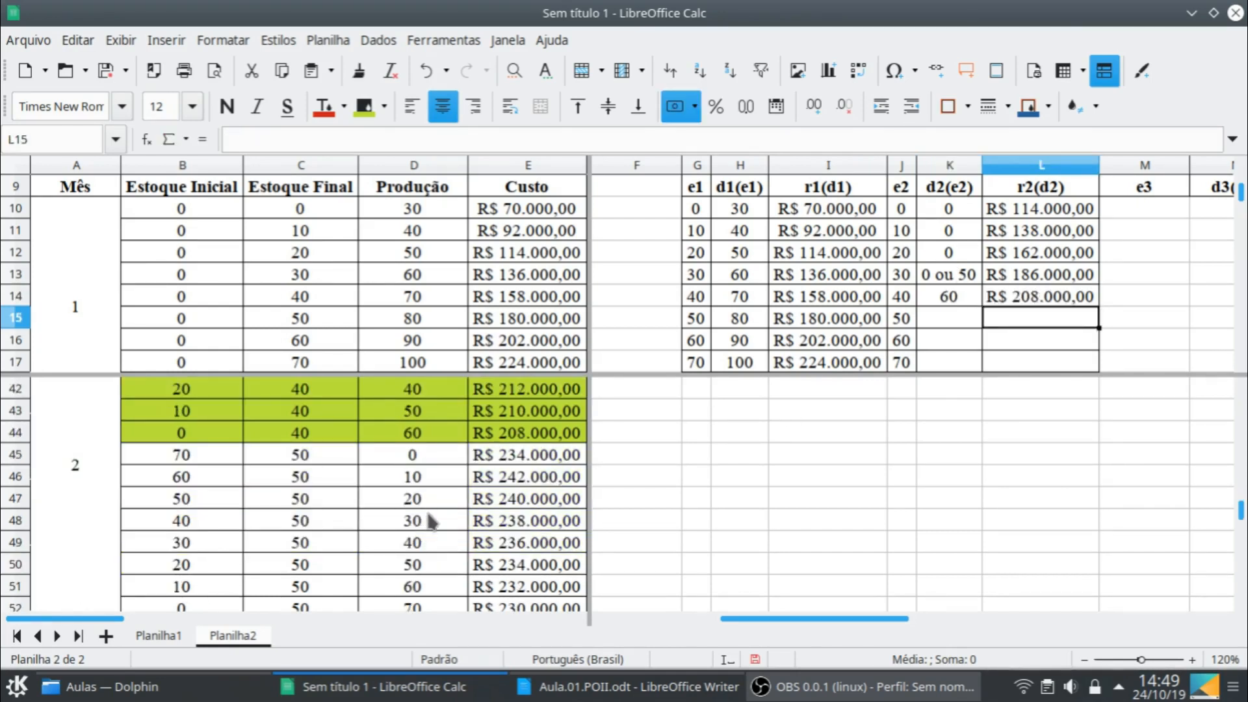
scroll(435, 520, "down", 1)
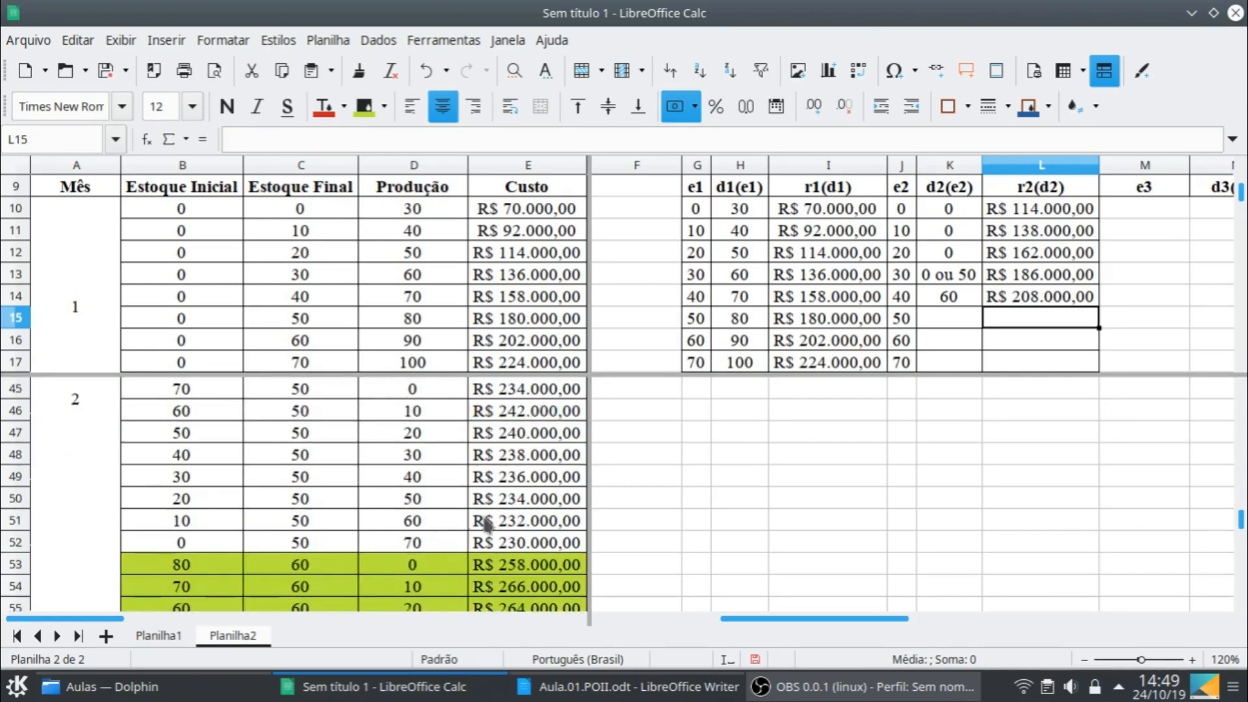
left_click(940, 325)
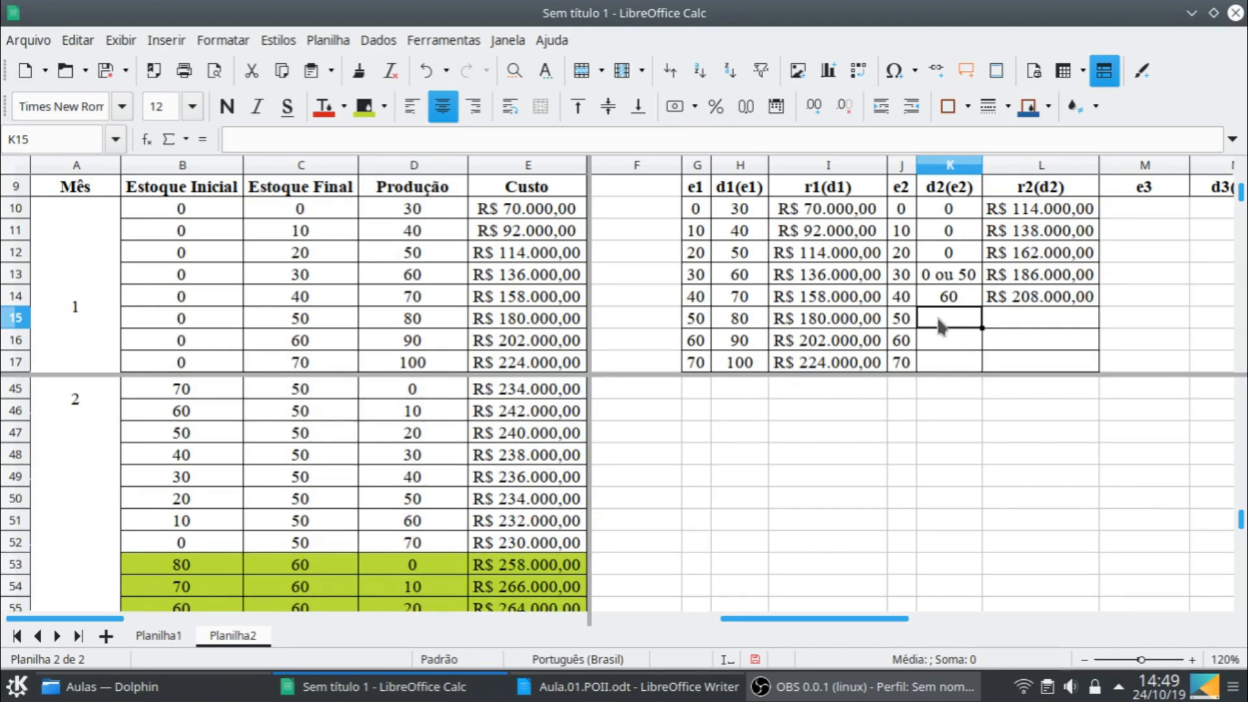
type("70")
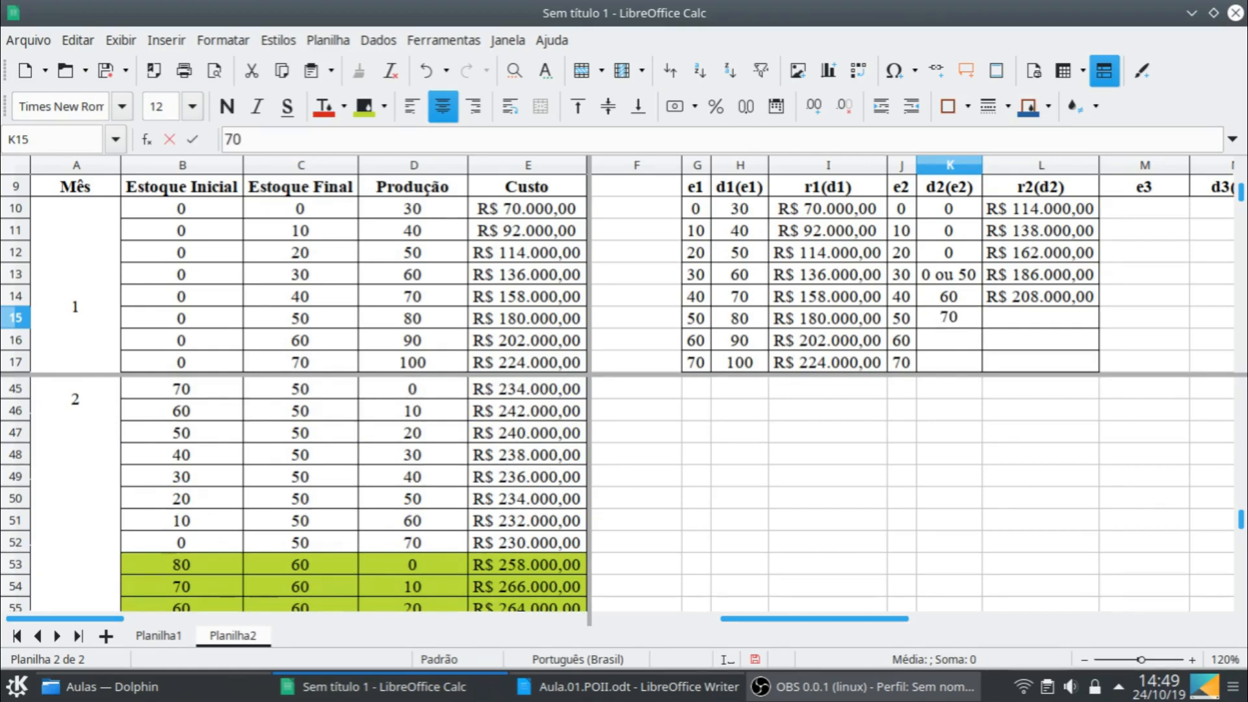
key("Tab")
type("230000")
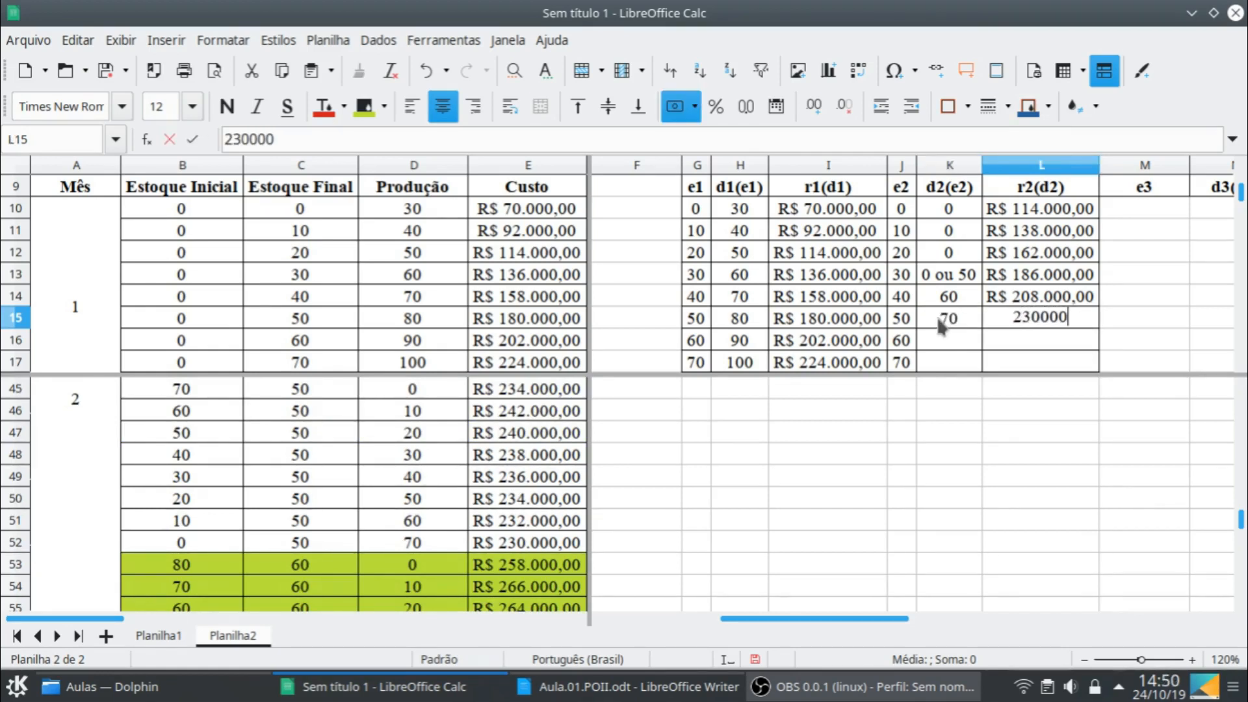
key("Return")
- Enter the optimal result for e2 = 60: decision 80 in K16 and cost 252000 in L16
key("Left")
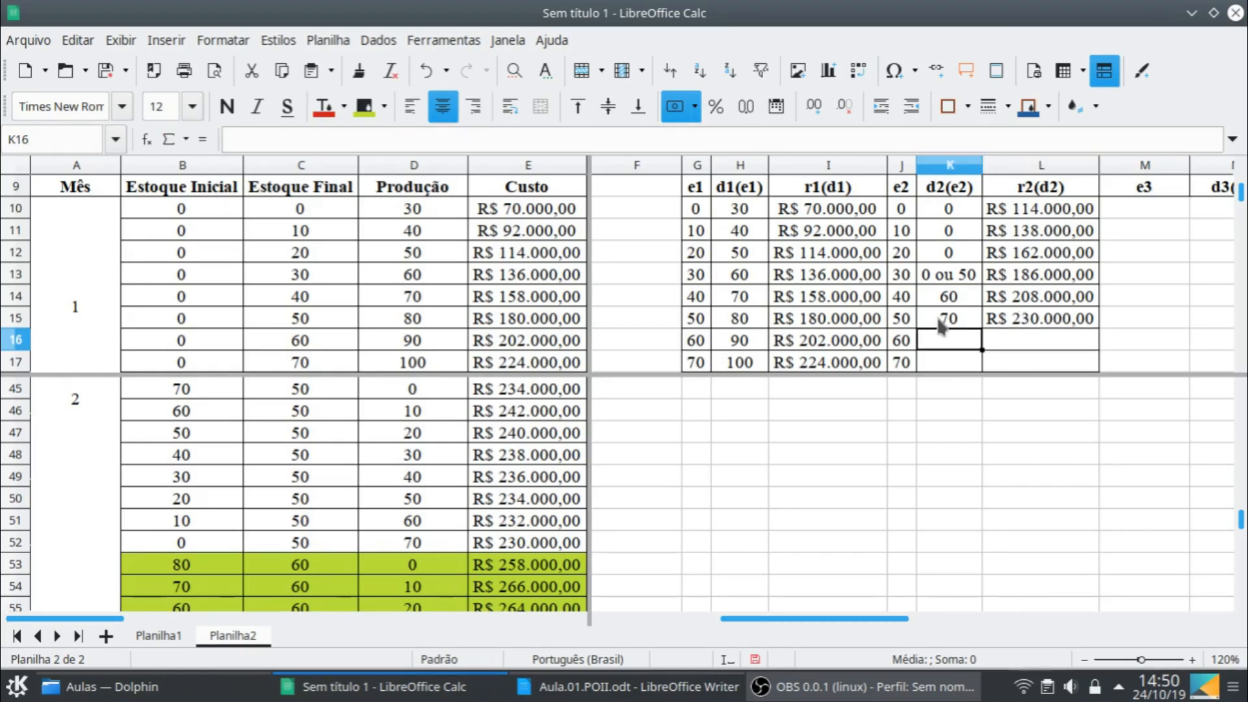
scroll(382, 491, "down", 3)
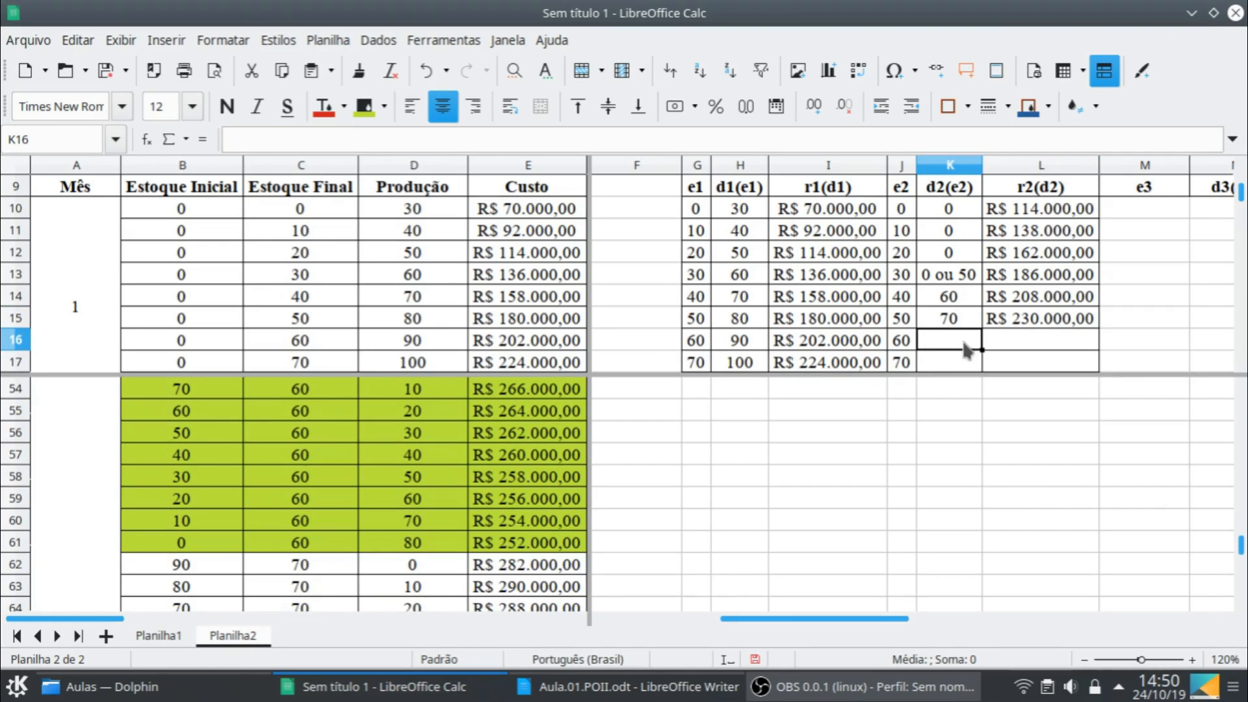
type("80")
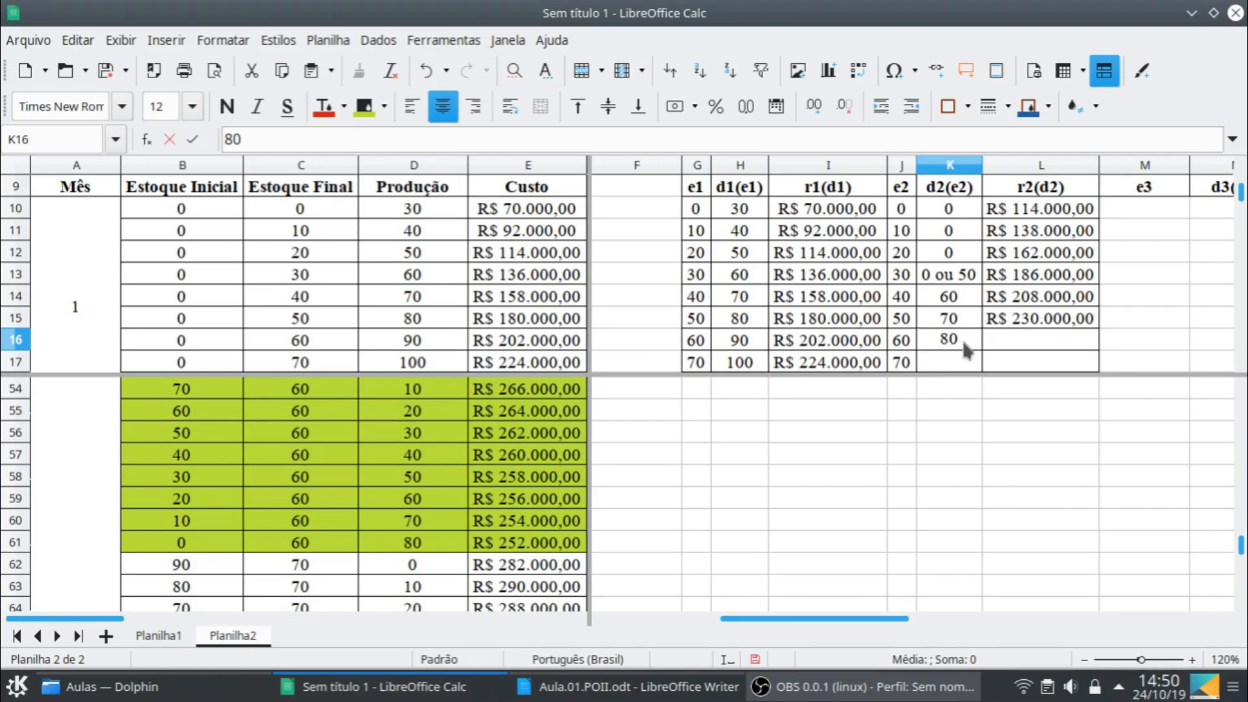
key("Tab")
type("252000")
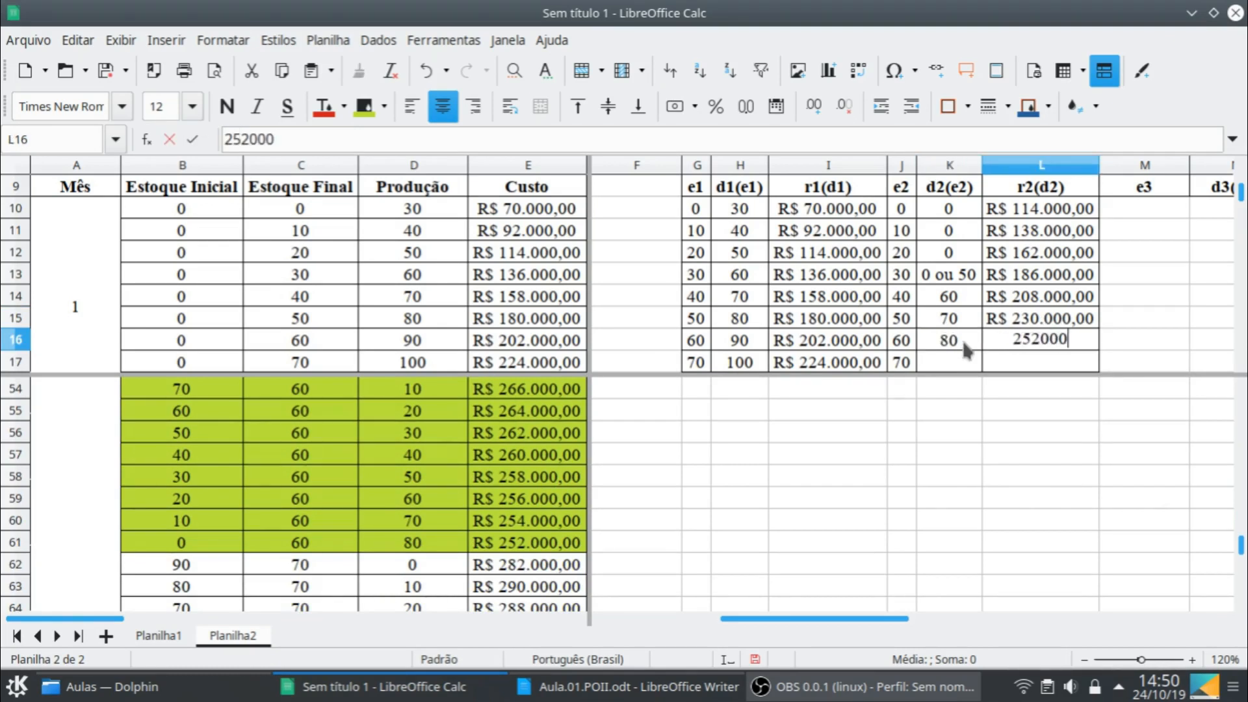
key("Return")
- Enter the optimal result for e2 = 70: decision 90 in K17 and cost 274000 in L17
scroll(503, 543, "down", 1)
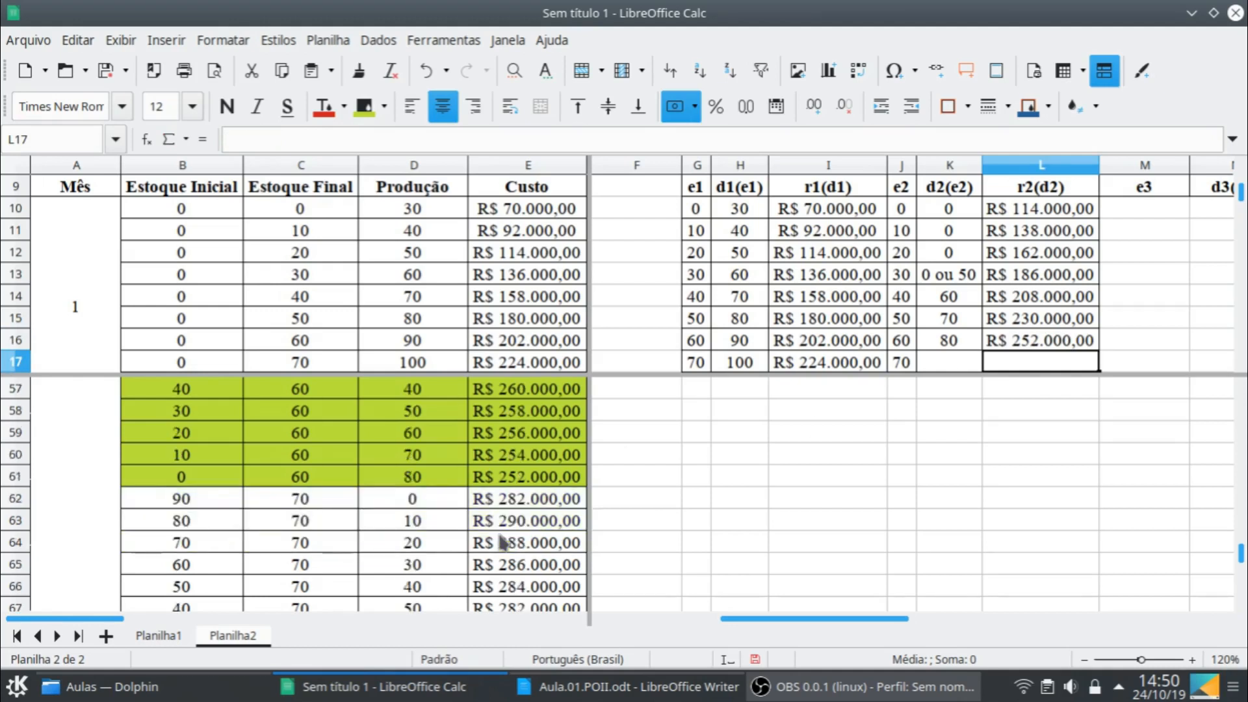
scroll(504, 543, "down", 1)
scroll(503, 542, "down", 1)
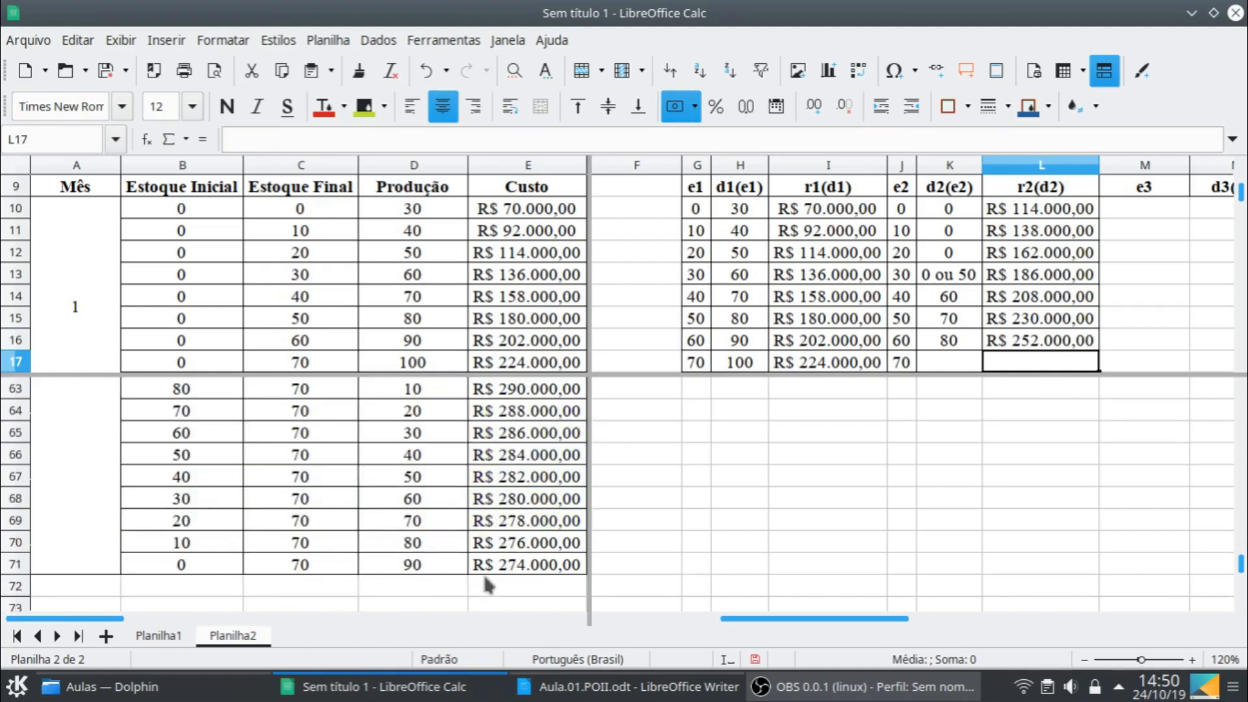
left_click(940, 362)
type("0")
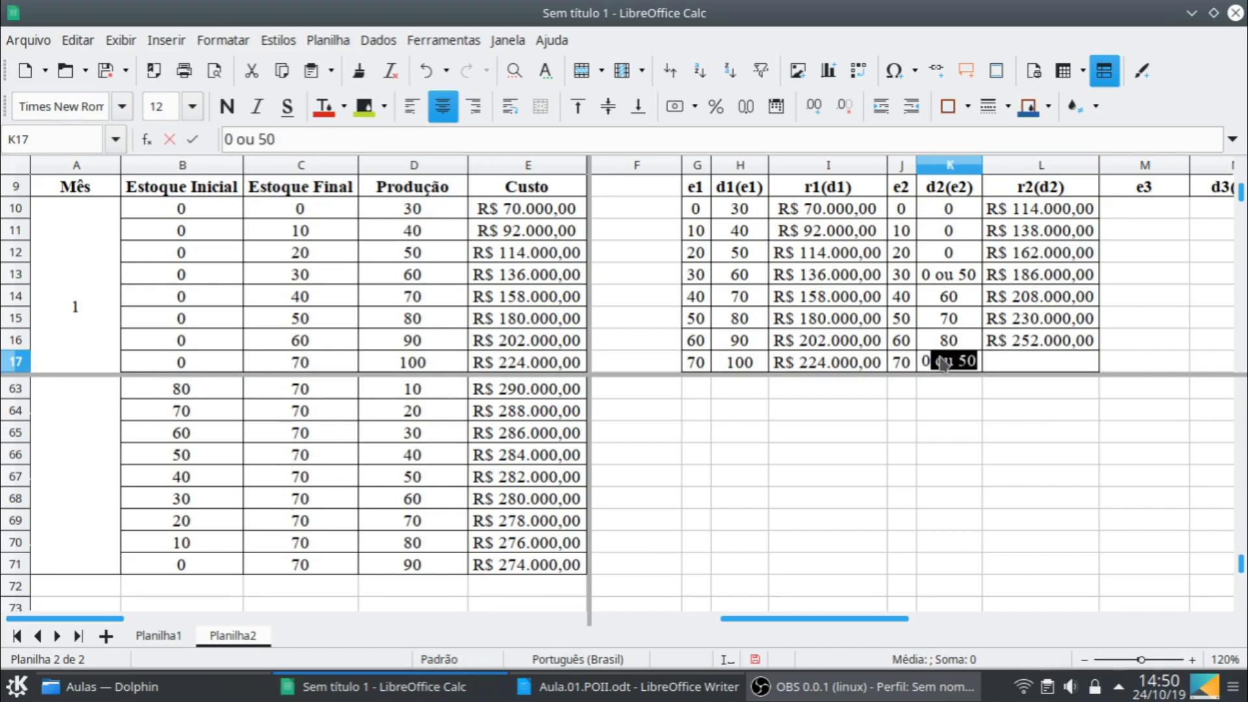
key("Delete")
key("BackSpace")
type("90")
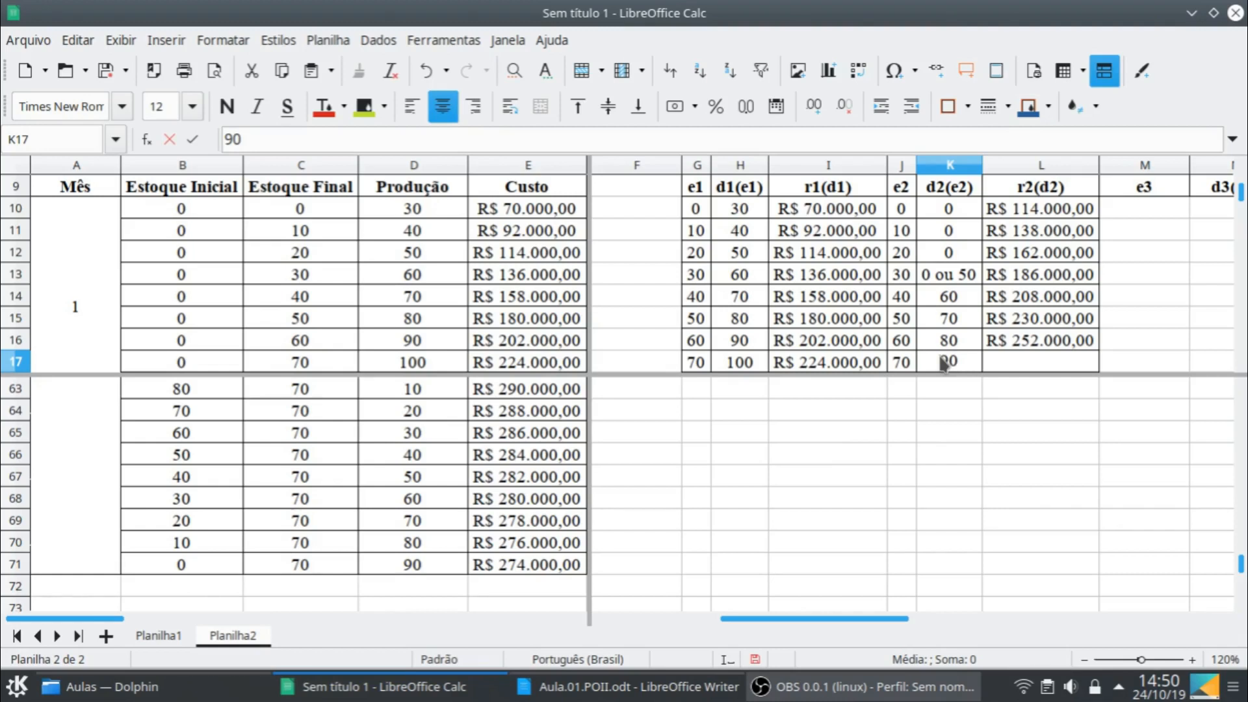
key("Tab")
type("2")
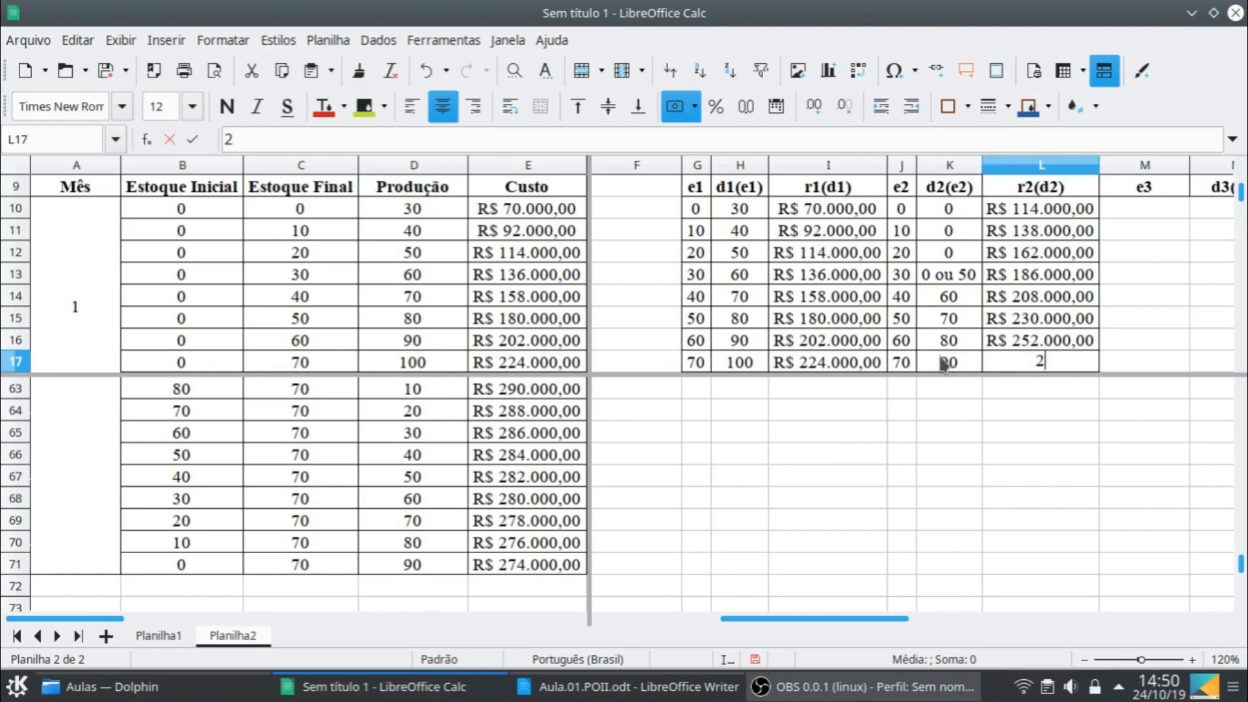
type("474000")
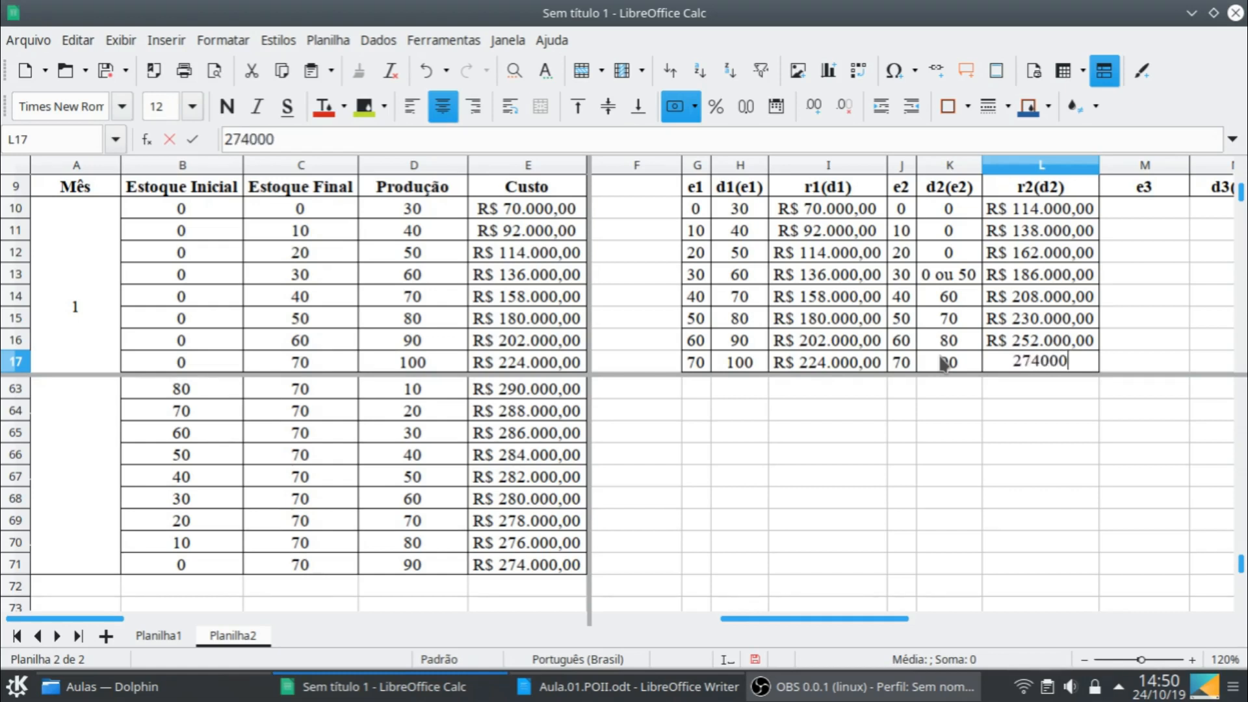
key("Return")
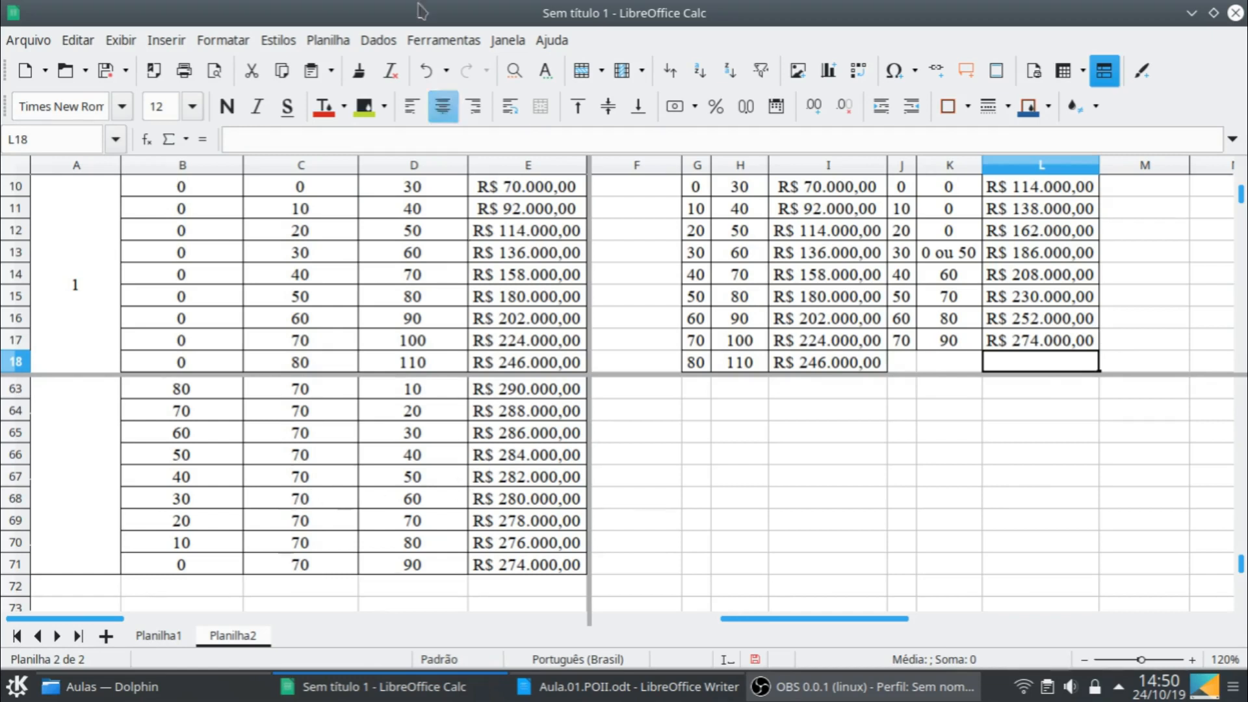
- Remove the window split and fill the last month 2 row, B71:E71, down into row 72
left_click(130, 41)
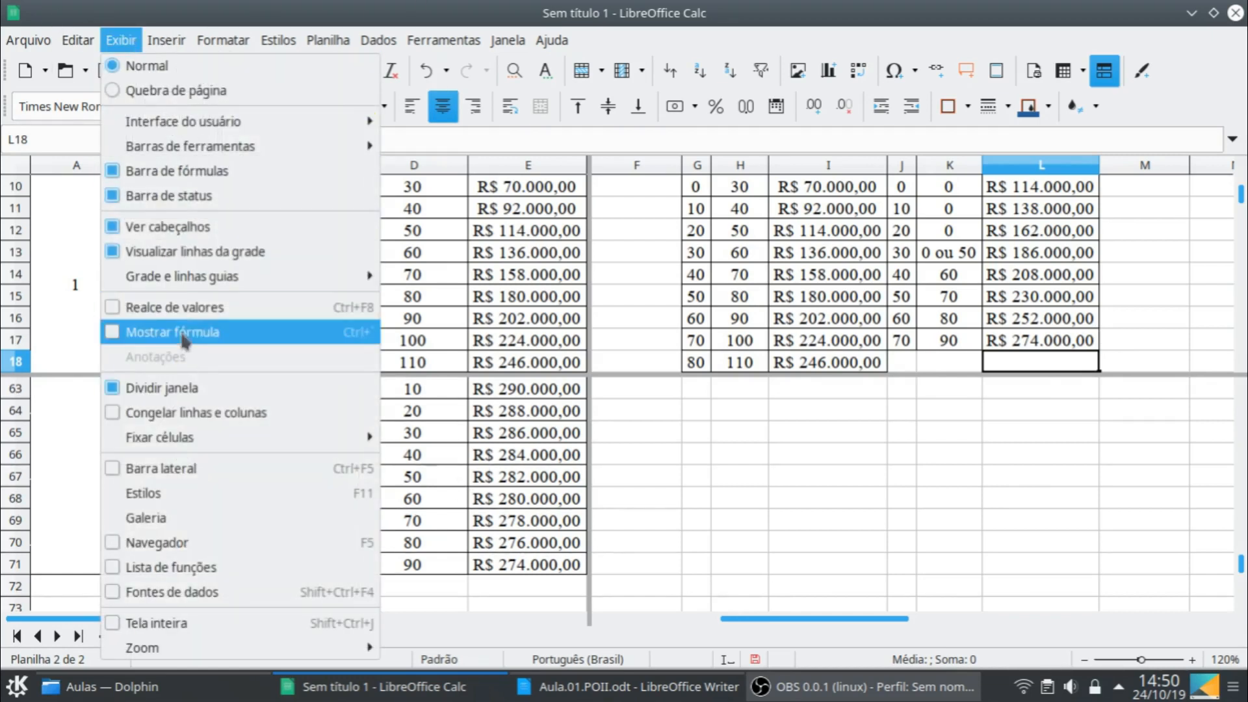
left_click(189, 389)
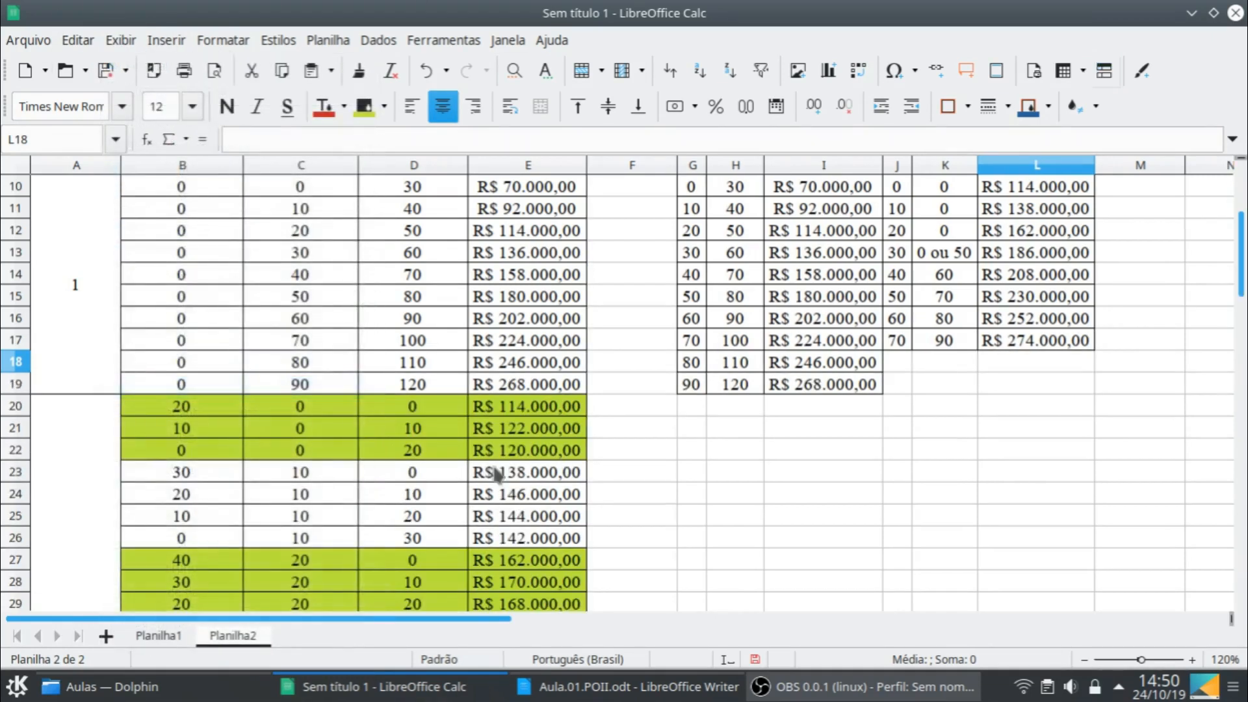
scroll(286, 442, "down", 2)
scroll(286, 442, "down", 14)
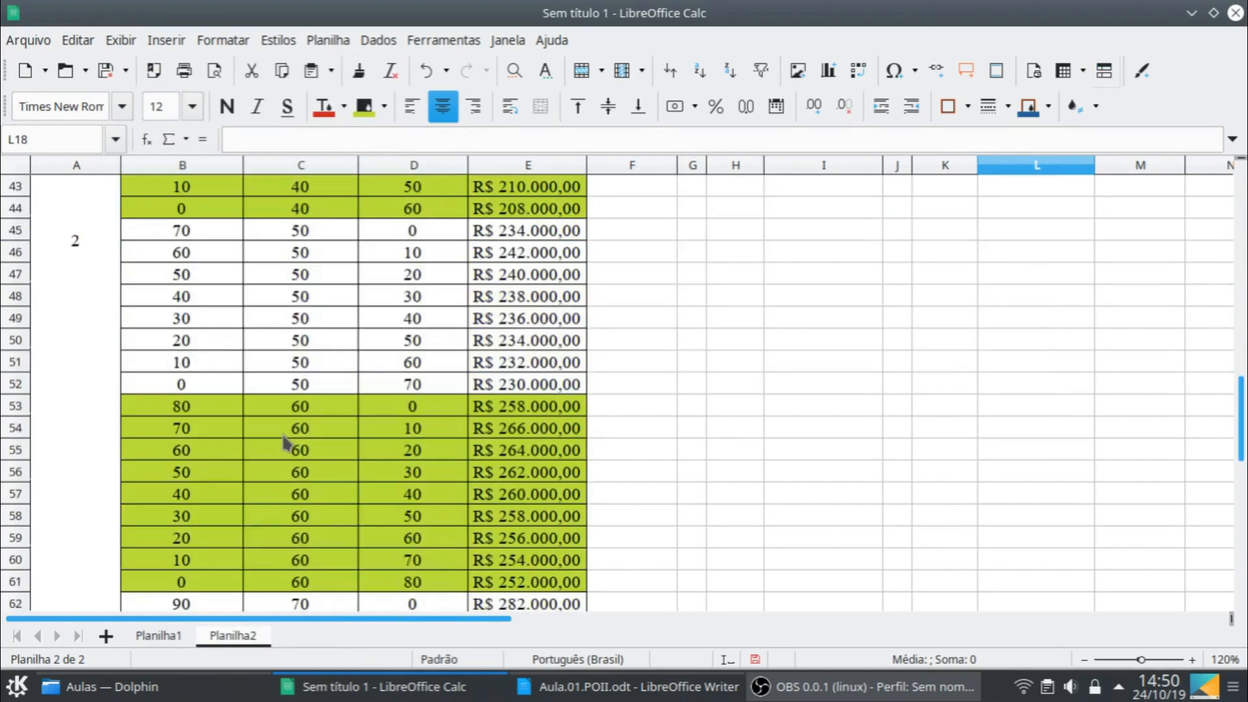
scroll(286, 444, "down", 2)
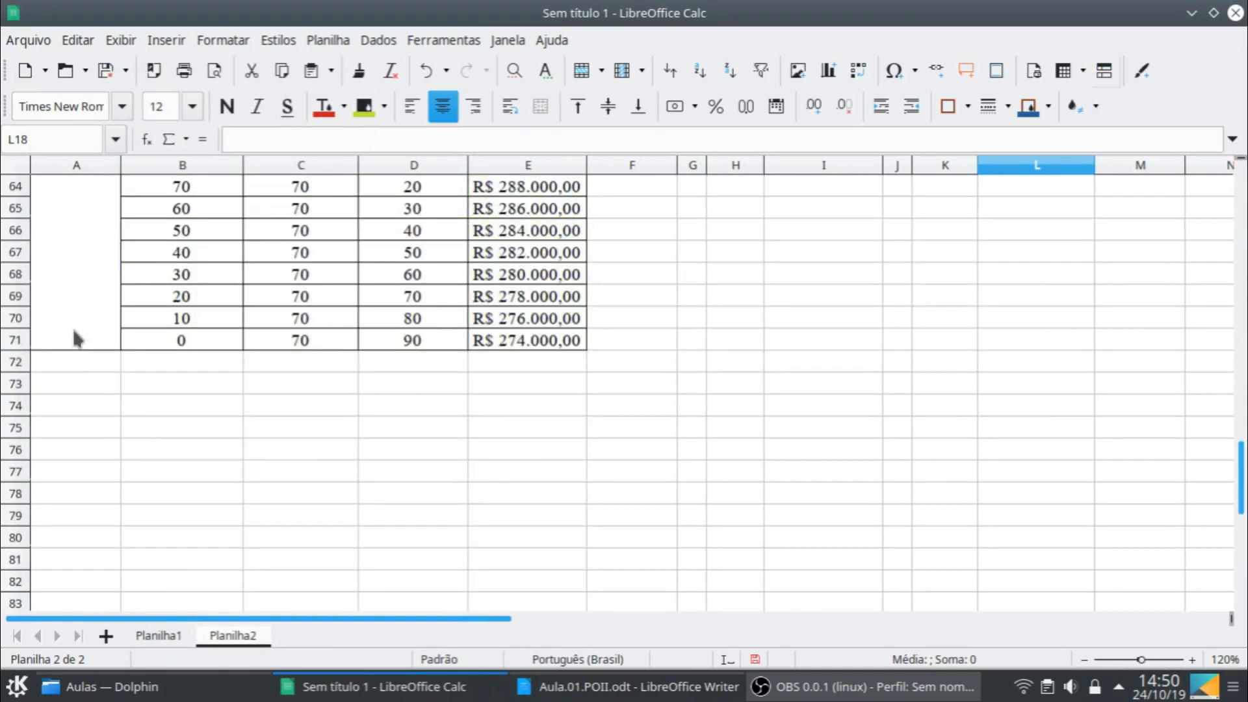
left_click(176, 341)
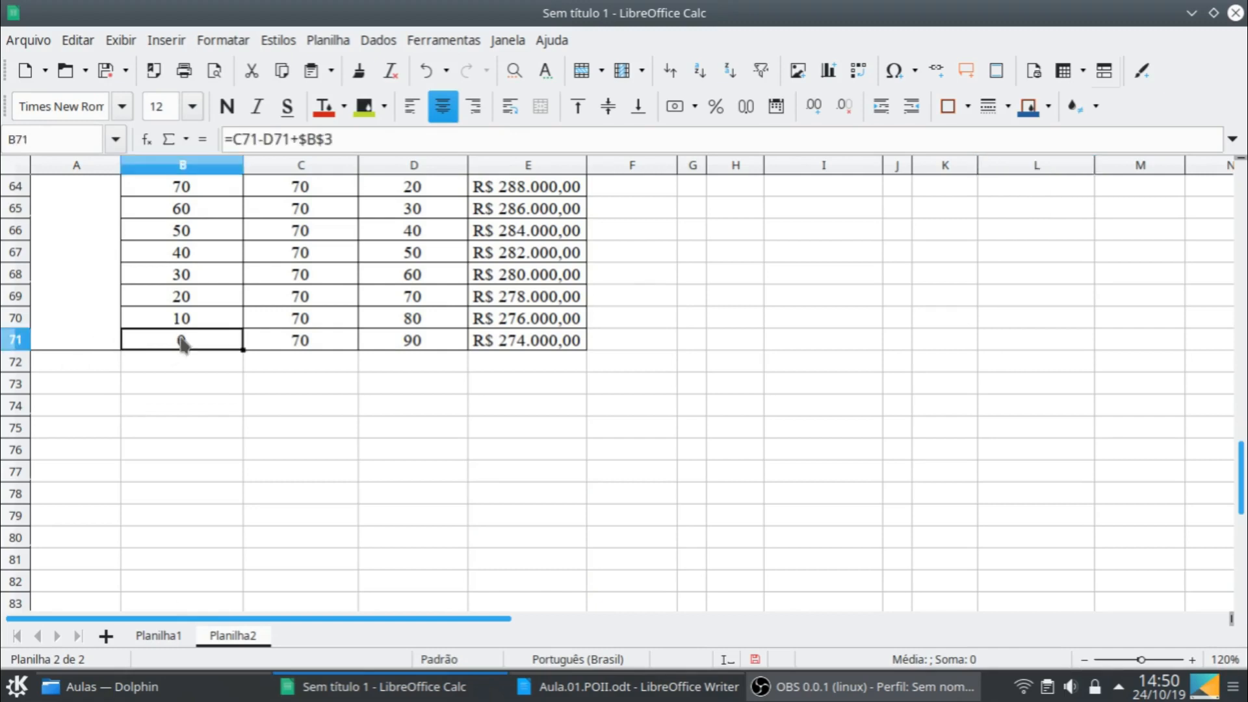
left_click(520, 343, "shift")
left_click_drag(583, 355, 585, 365)
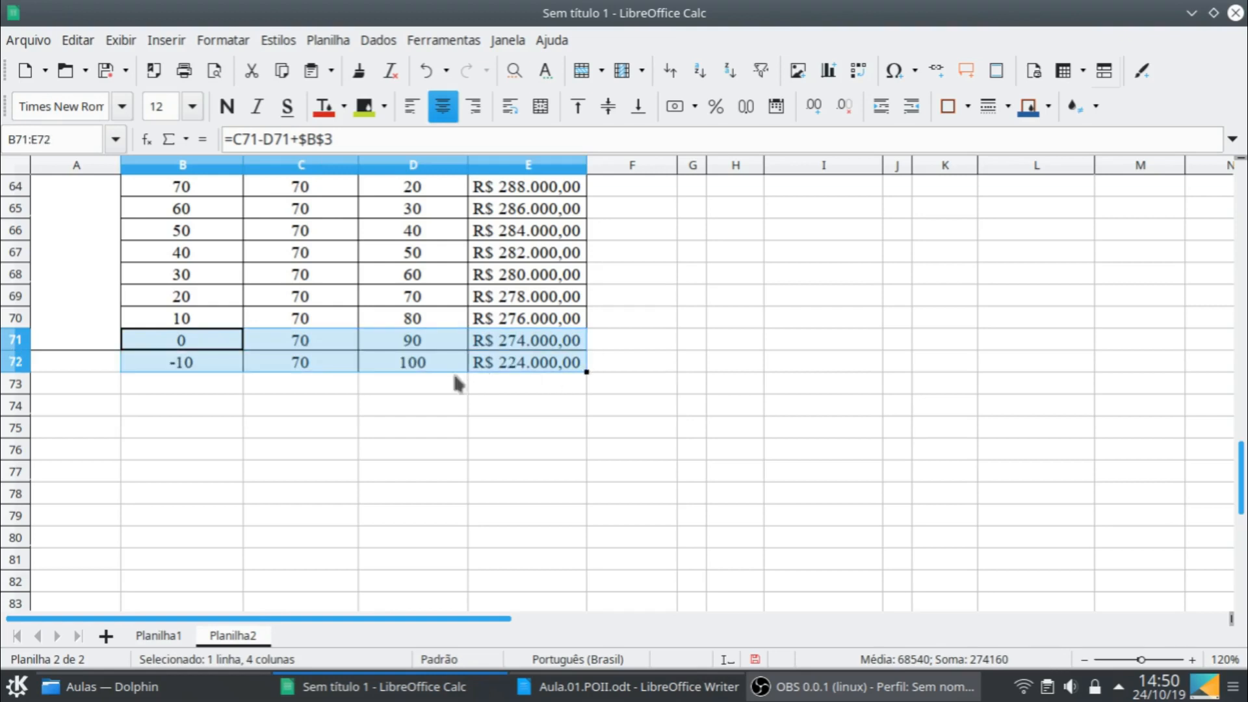
- Repoint the initial stock formula in B72 to the month 3 demand, making it =C72-D72+$B$4
left_click(221, 366)
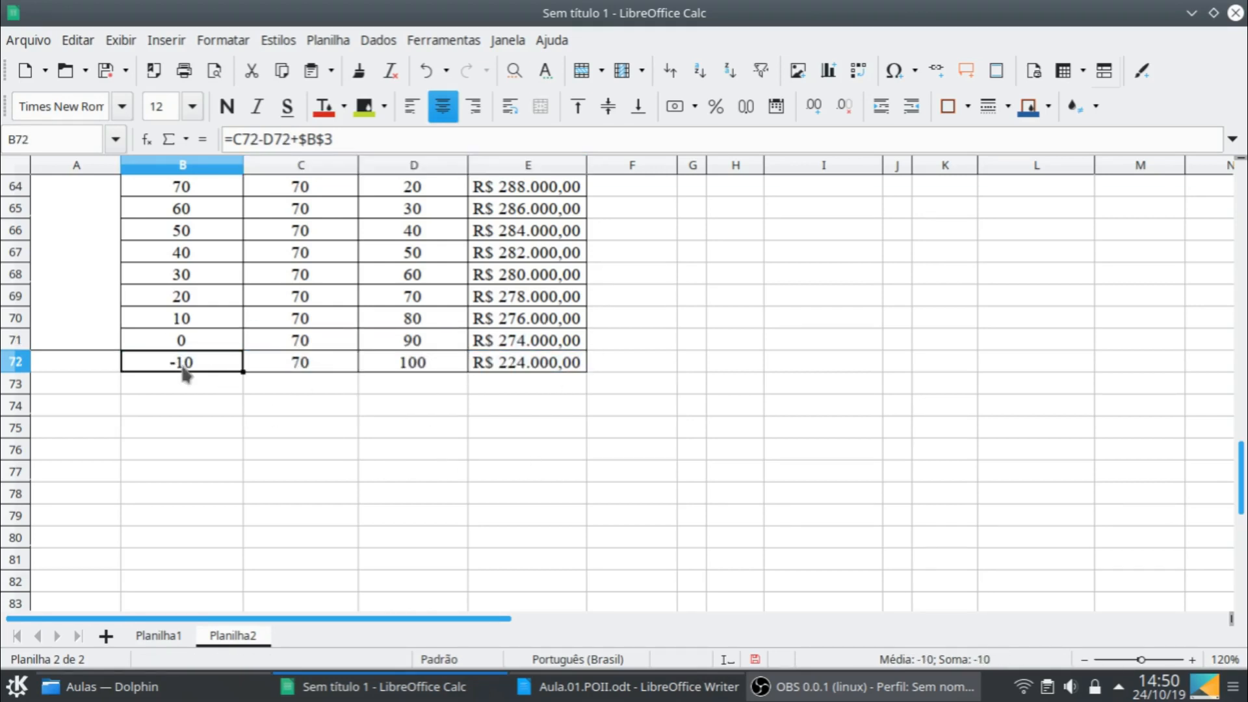
double_click(227, 366)
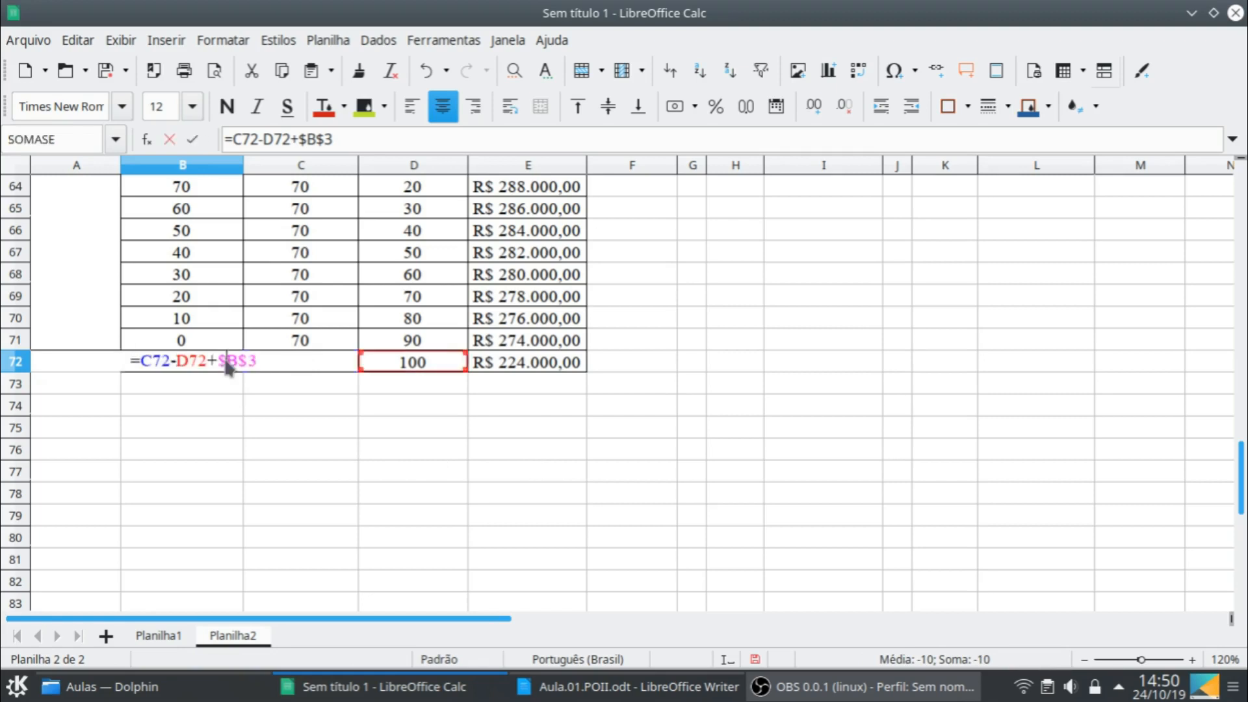
scroll(708, 397, "up", 18)
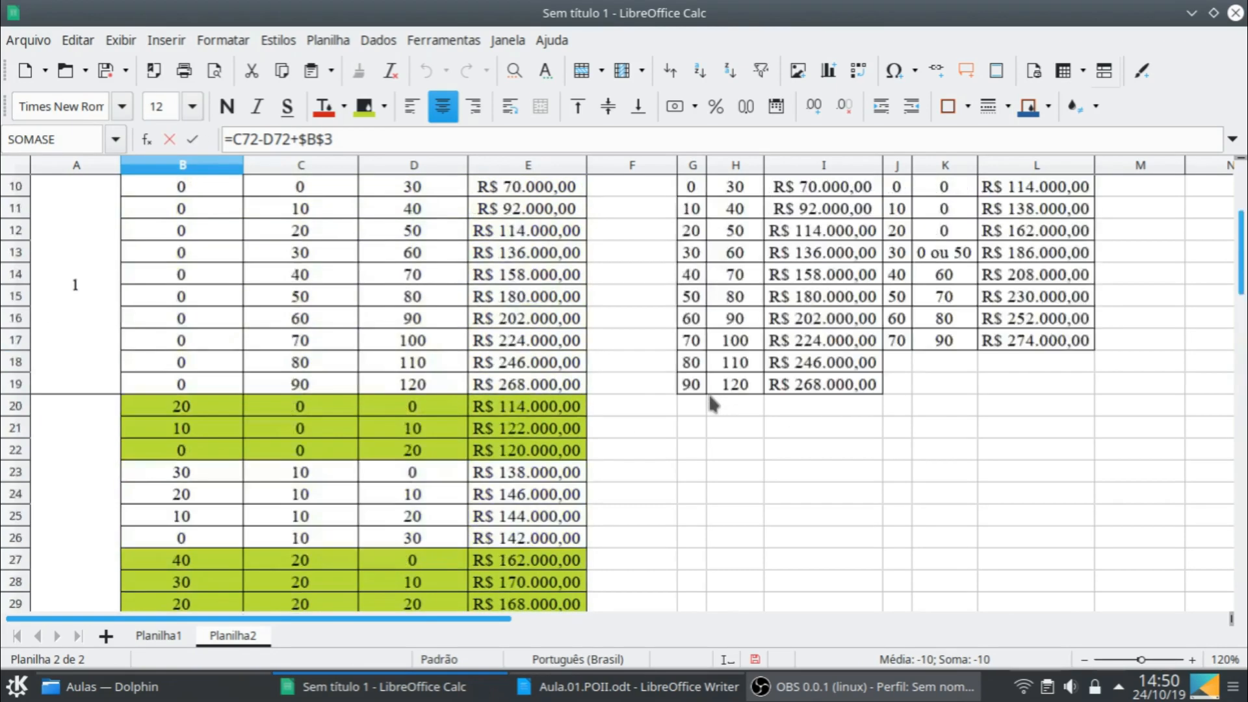
scroll(714, 405, "up", 3)
left_click_drag(188, 230, 184, 254)
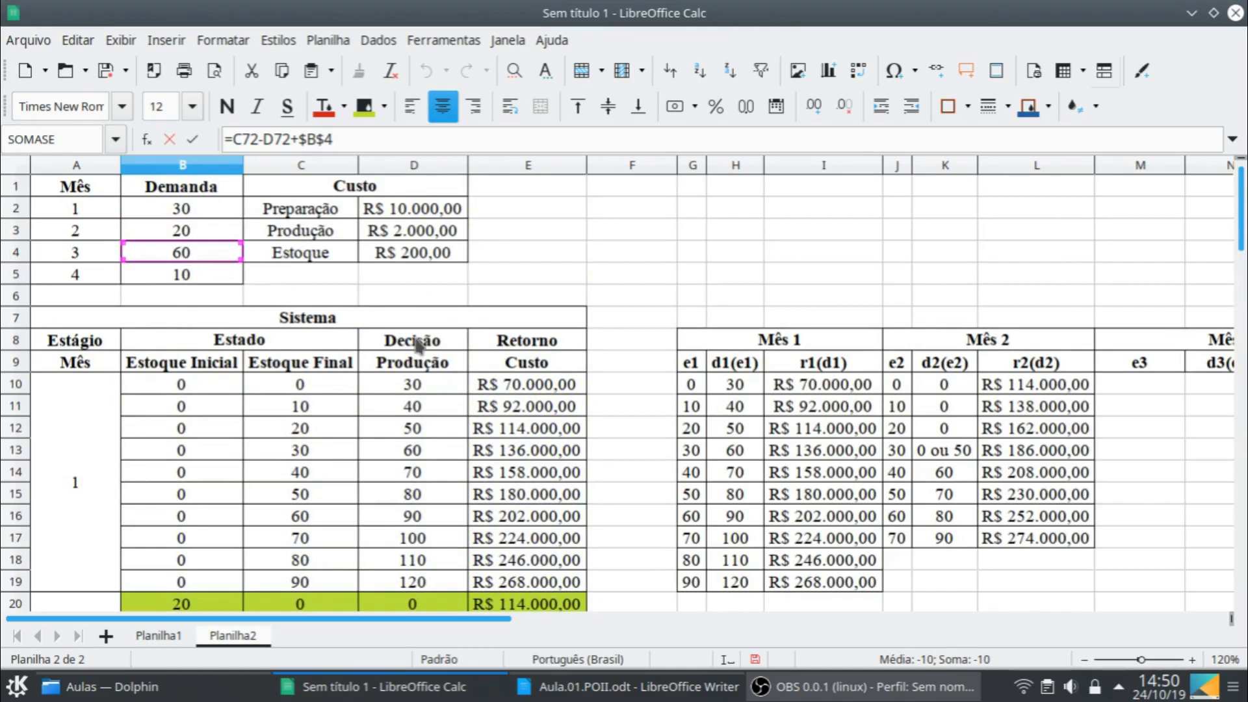
key("Return")
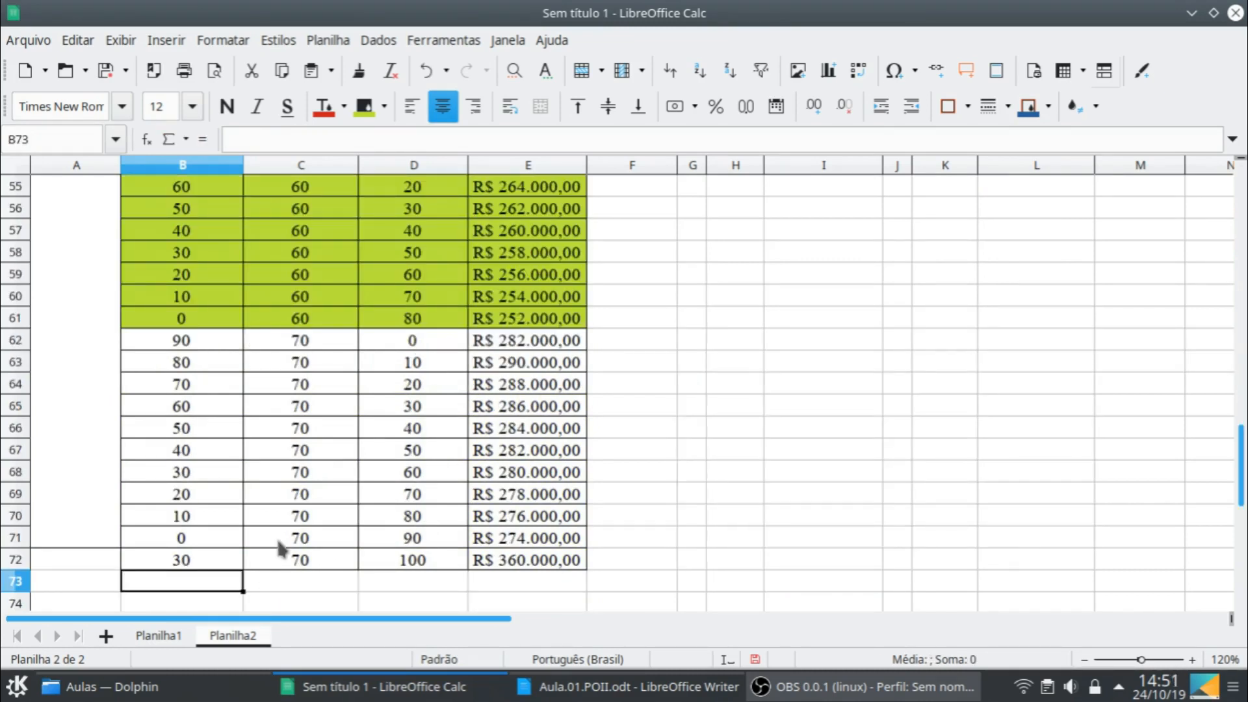
- Set the final stock in C72 and the production decision in D72 to 0
scroll(279, 548, "down", 1)
left_click(319, 495)
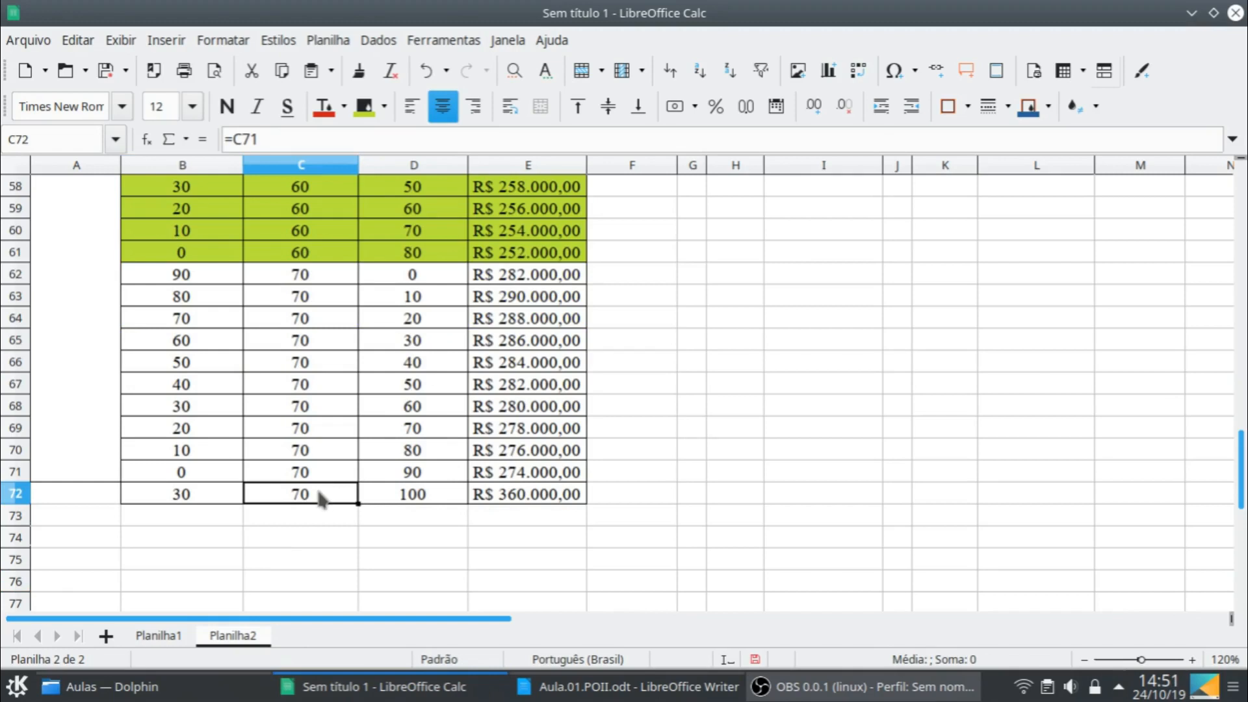
type("0")
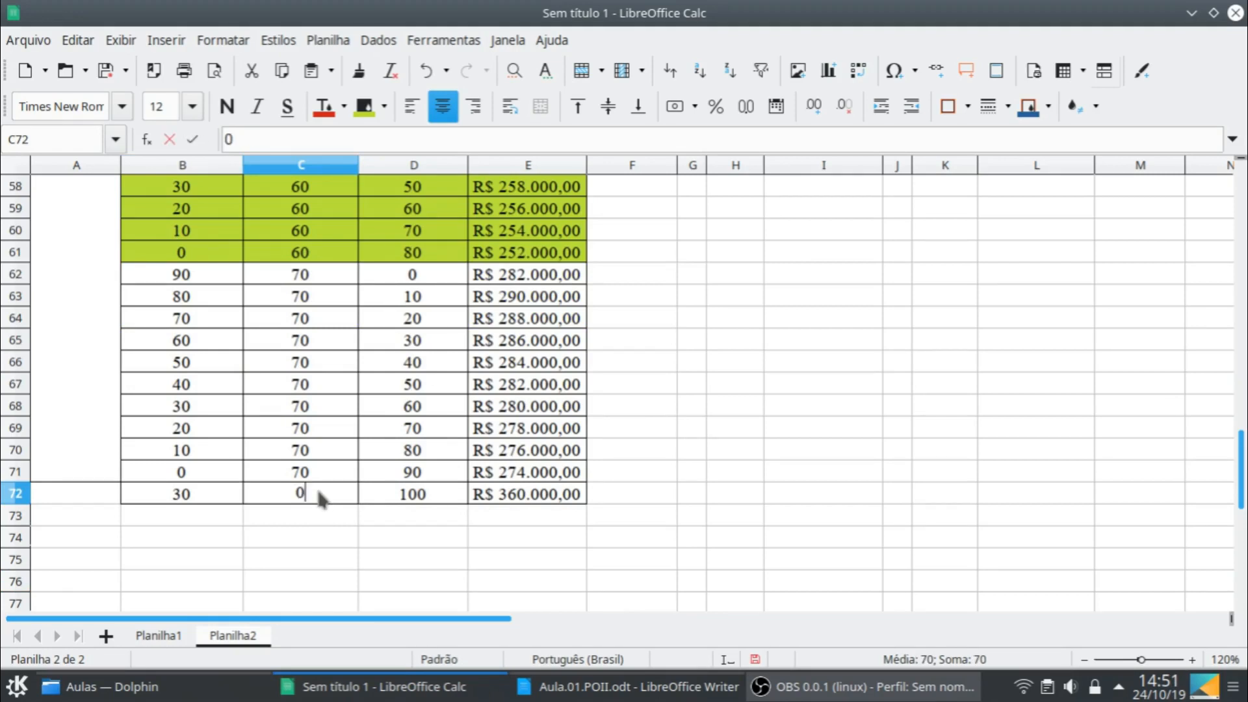
key("Return")
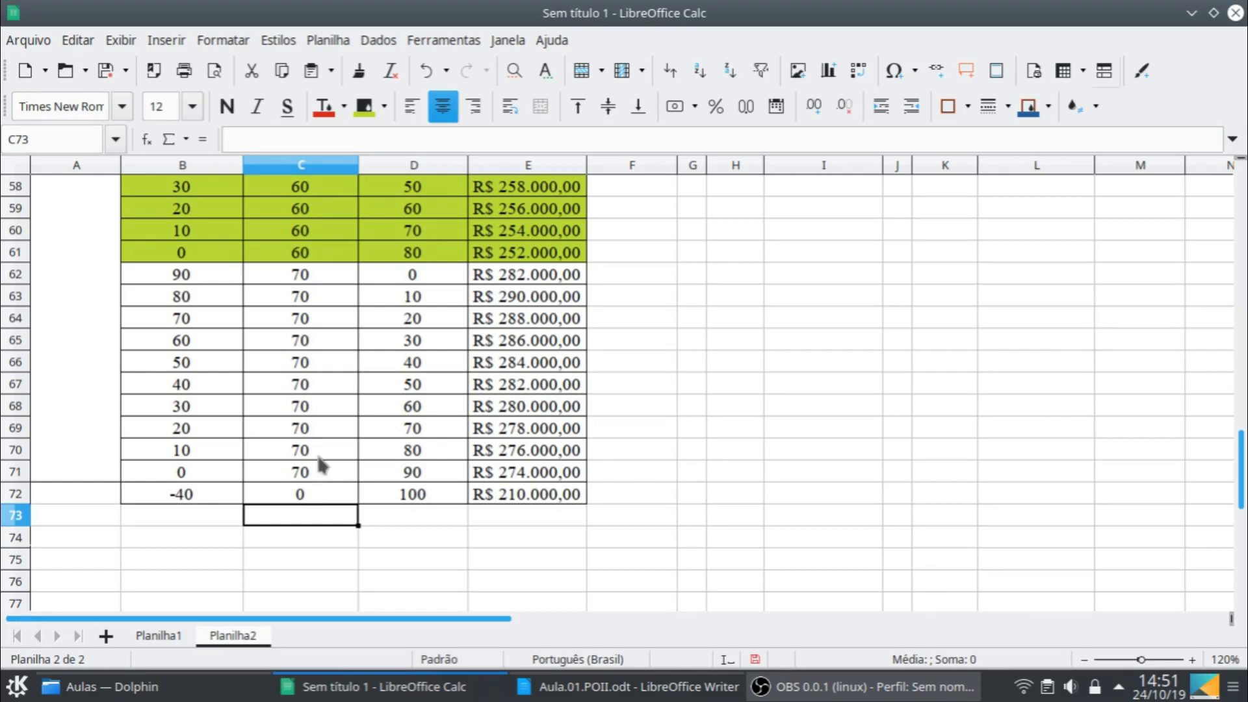
left_click(401, 495)
type("0")
key("Return")
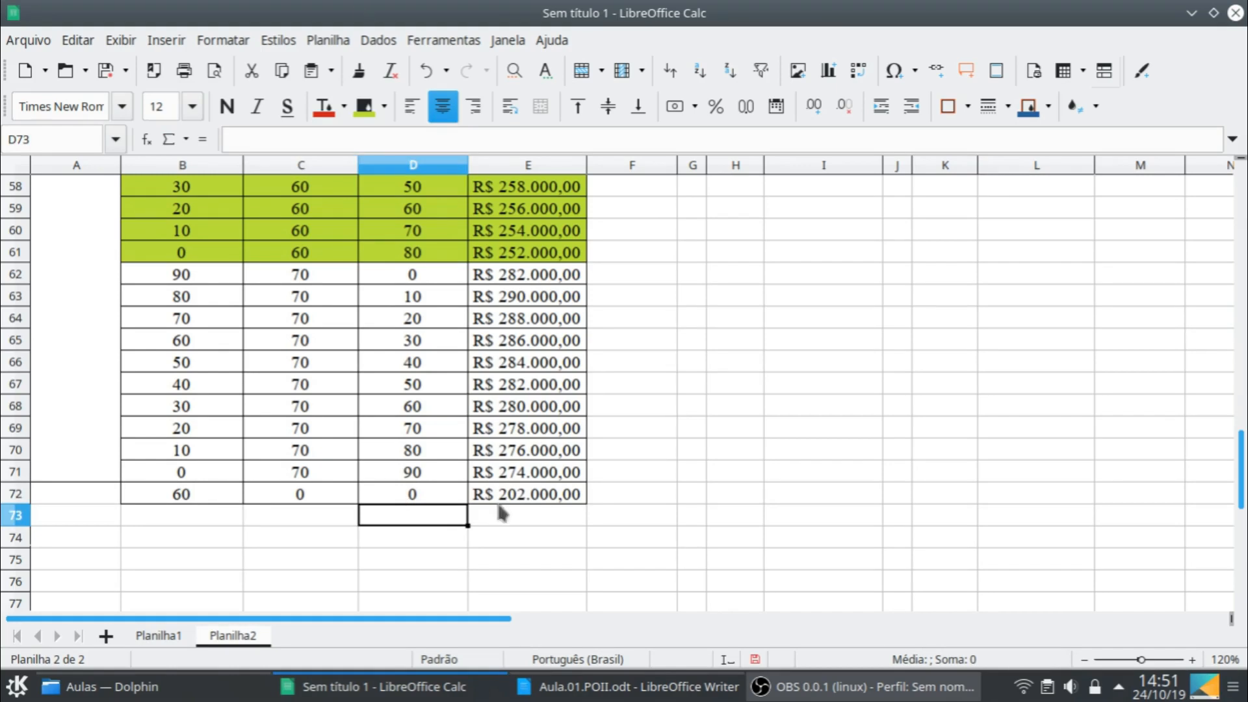
- Repoint the SOMASE part of the cost formula in E72 to the Mês 2 summary, using ranges $J$10:$J$17 and $L$10:$L$17
double_click(542, 497)
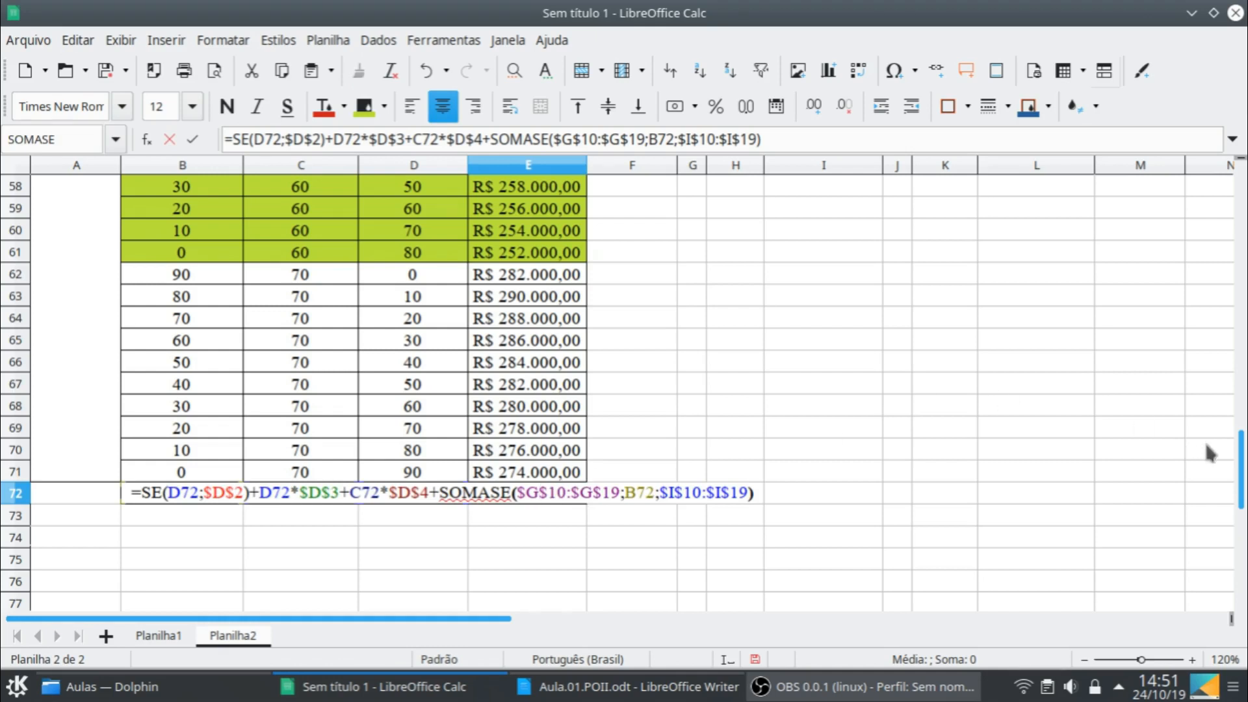
scroll(1209, 454, "up", 7)
scroll(1217, 454, "up", 11)
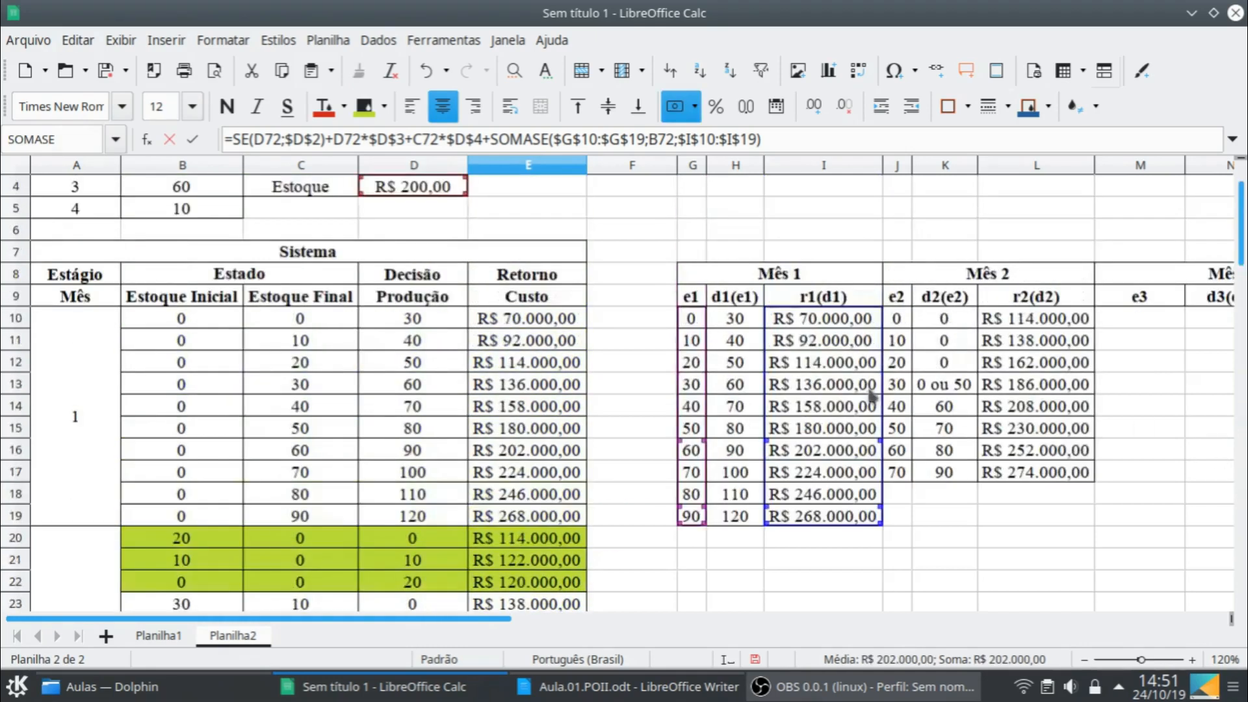
left_click_drag(700, 380, 905, 357)
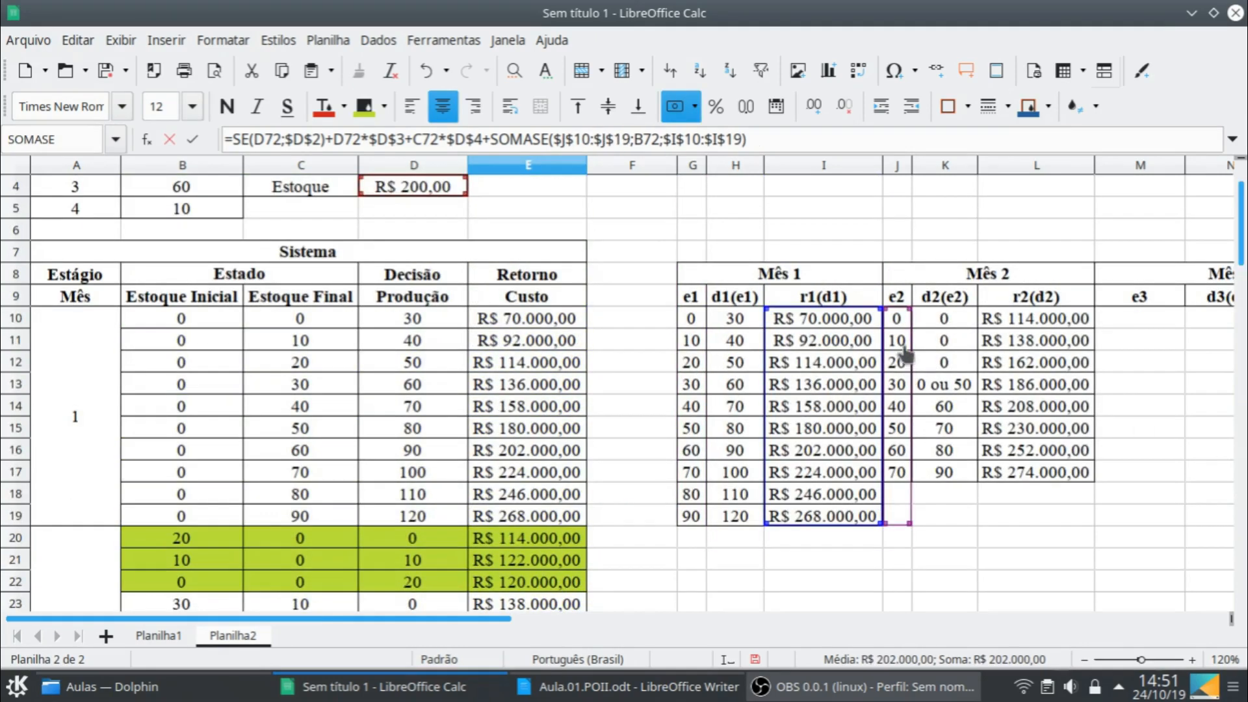
left_click_drag(899, 426, 902, 449)
left_click_drag(910, 525, 1040, 482)
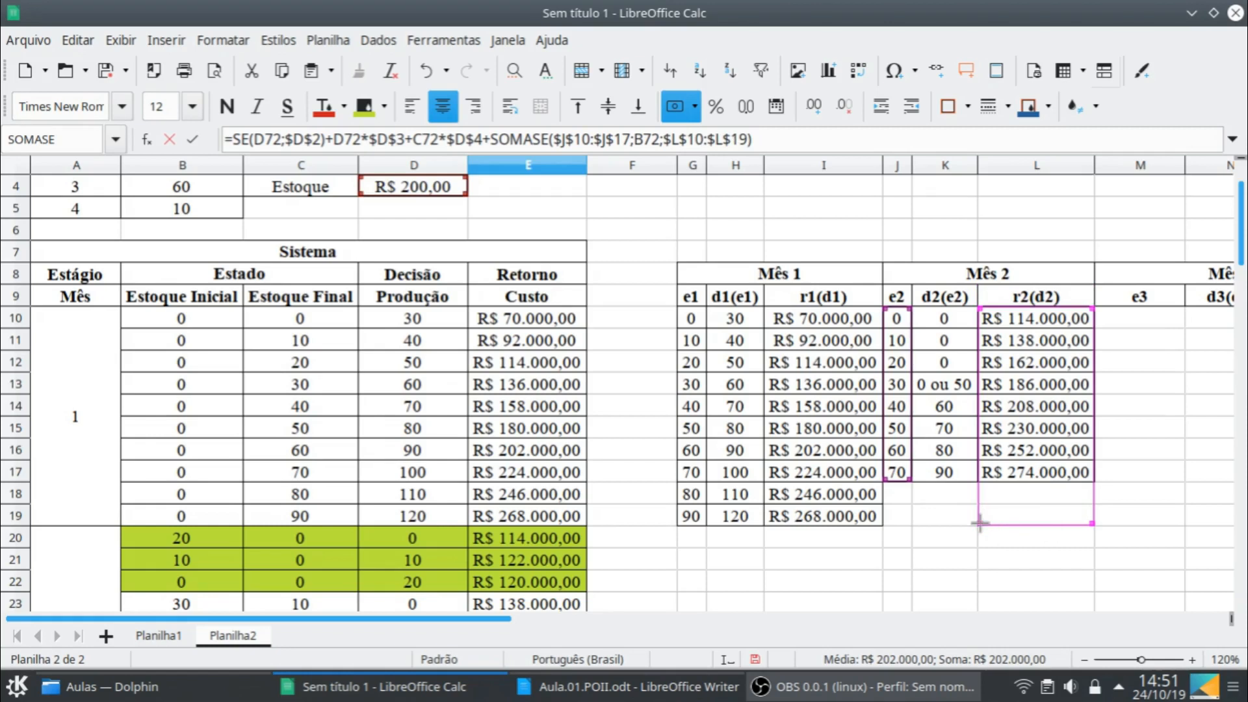
left_click_drag(982, 524, 981, 481)
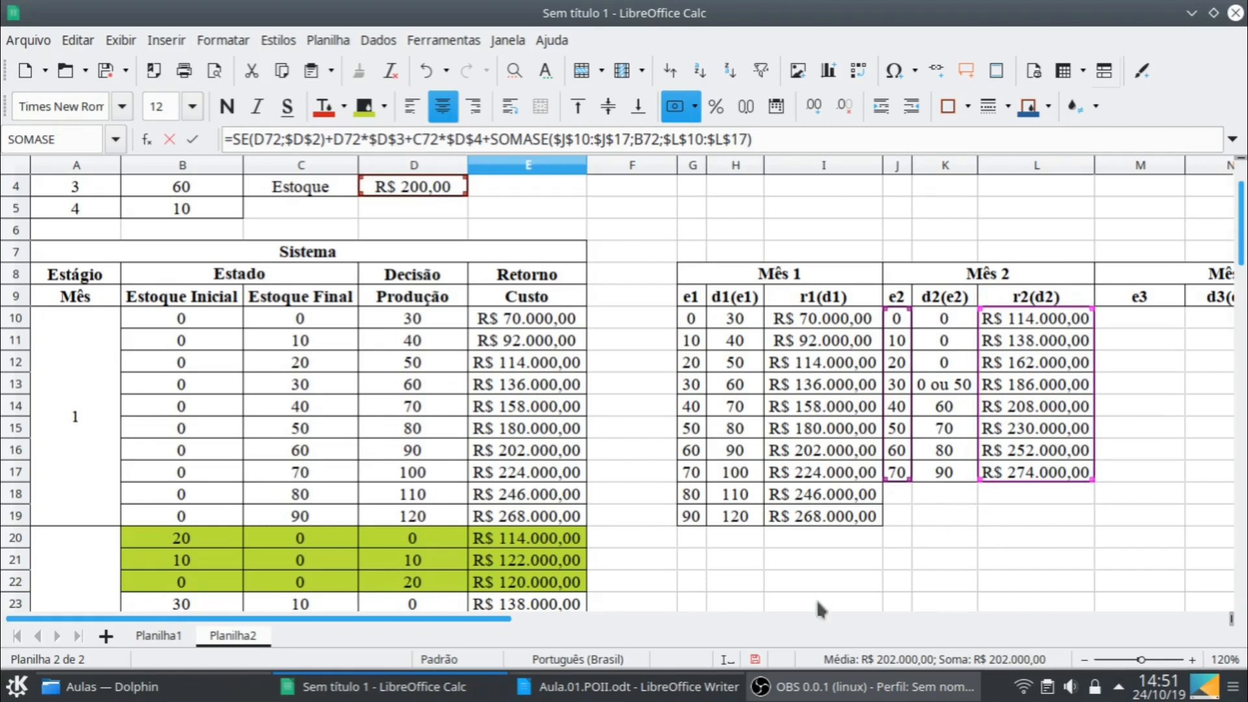
key("Return")
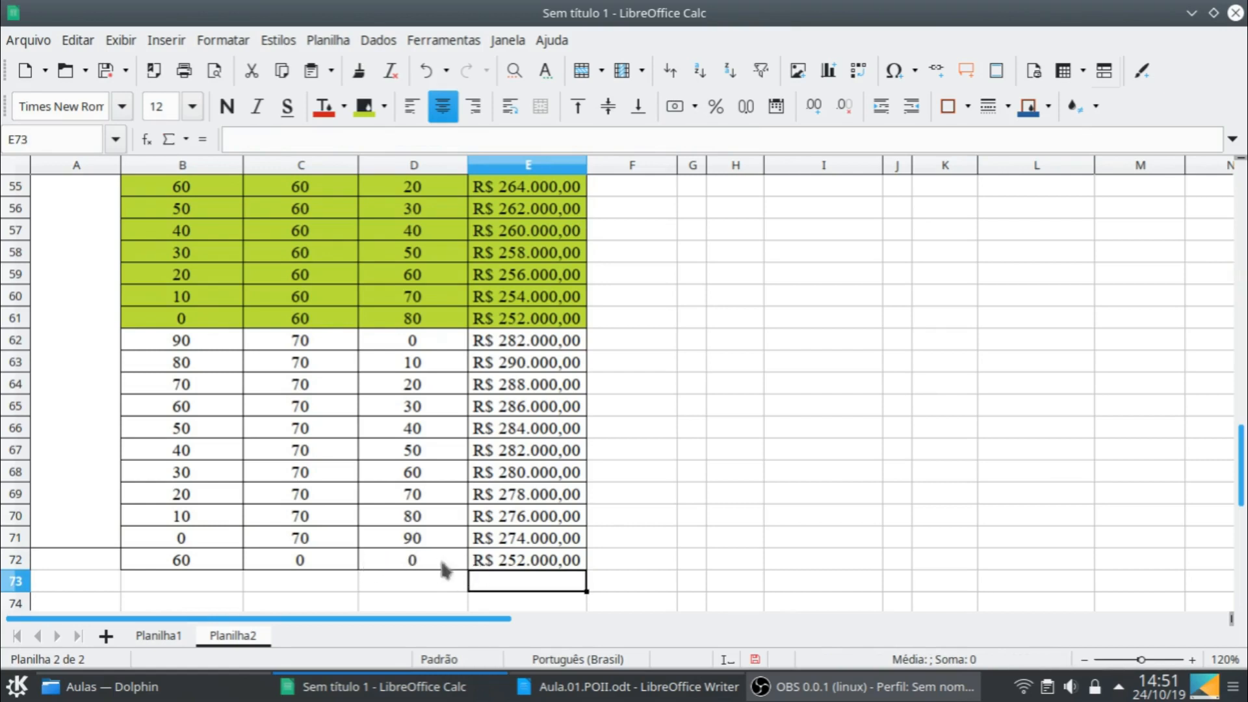
- Label the new stage by entering month 3 in A72
scroll(1089, 423, "up", 17)
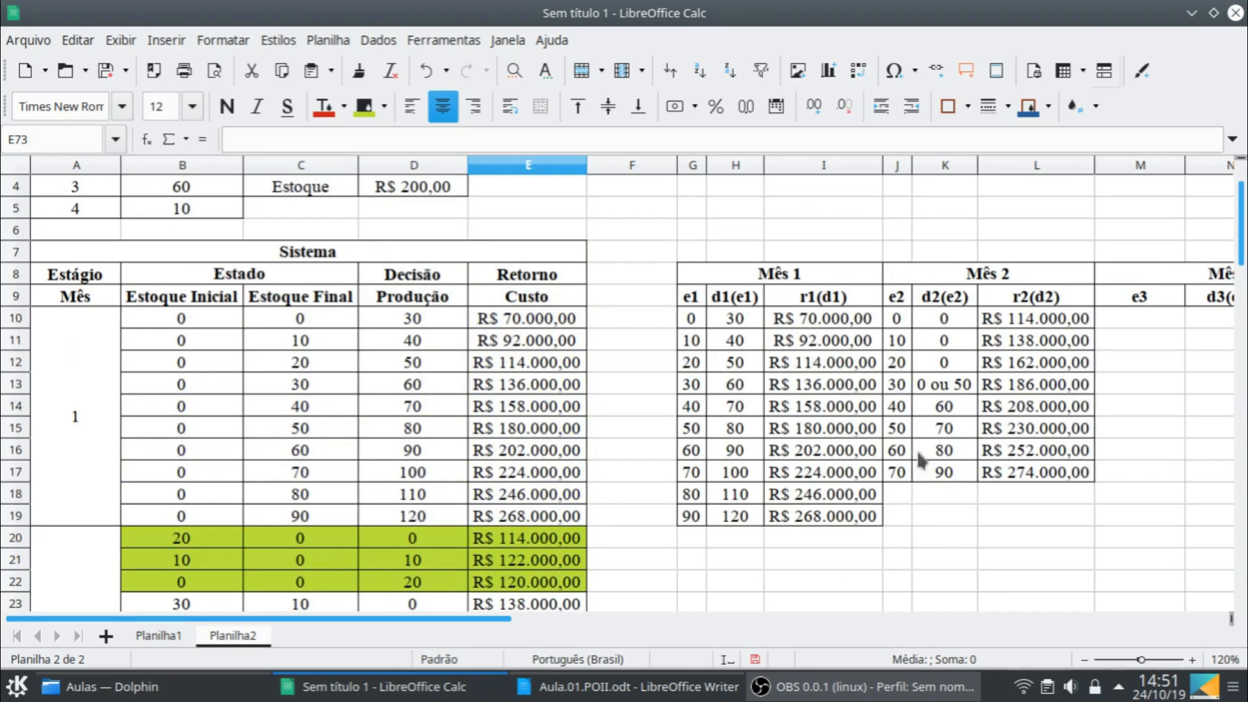
scroll(412, 472, "down", 15)
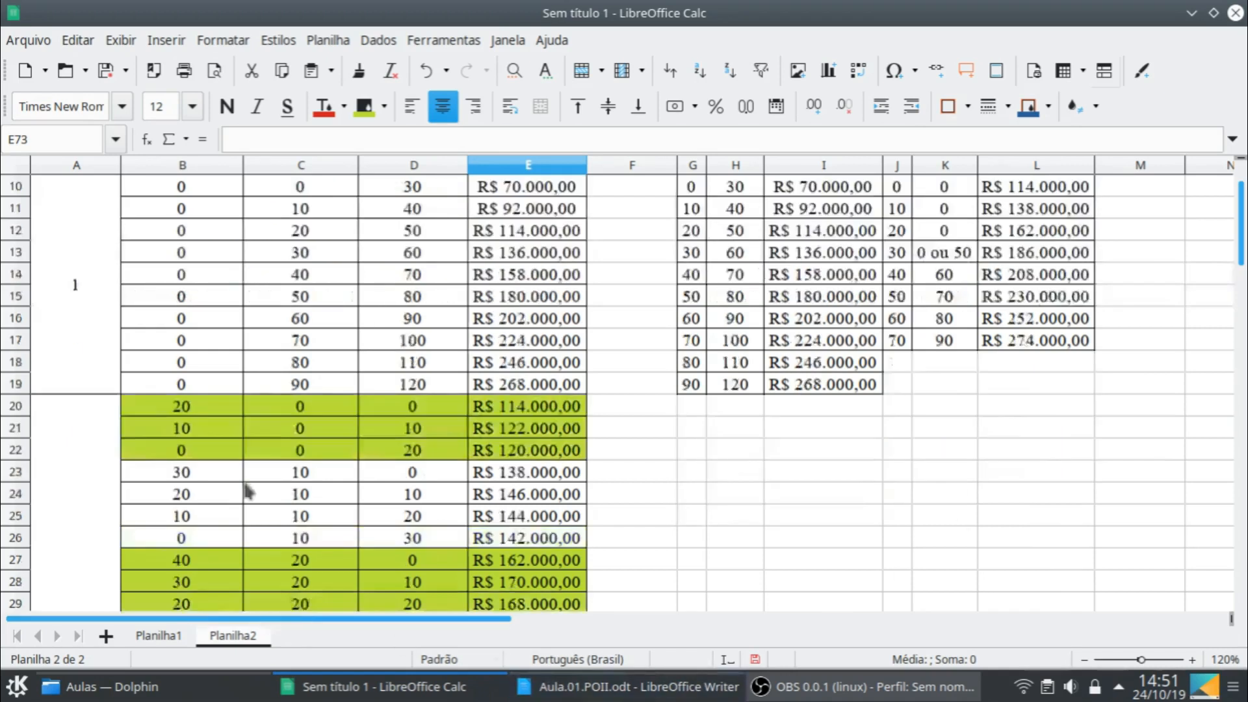
scroll(411, 472, "down", 5)
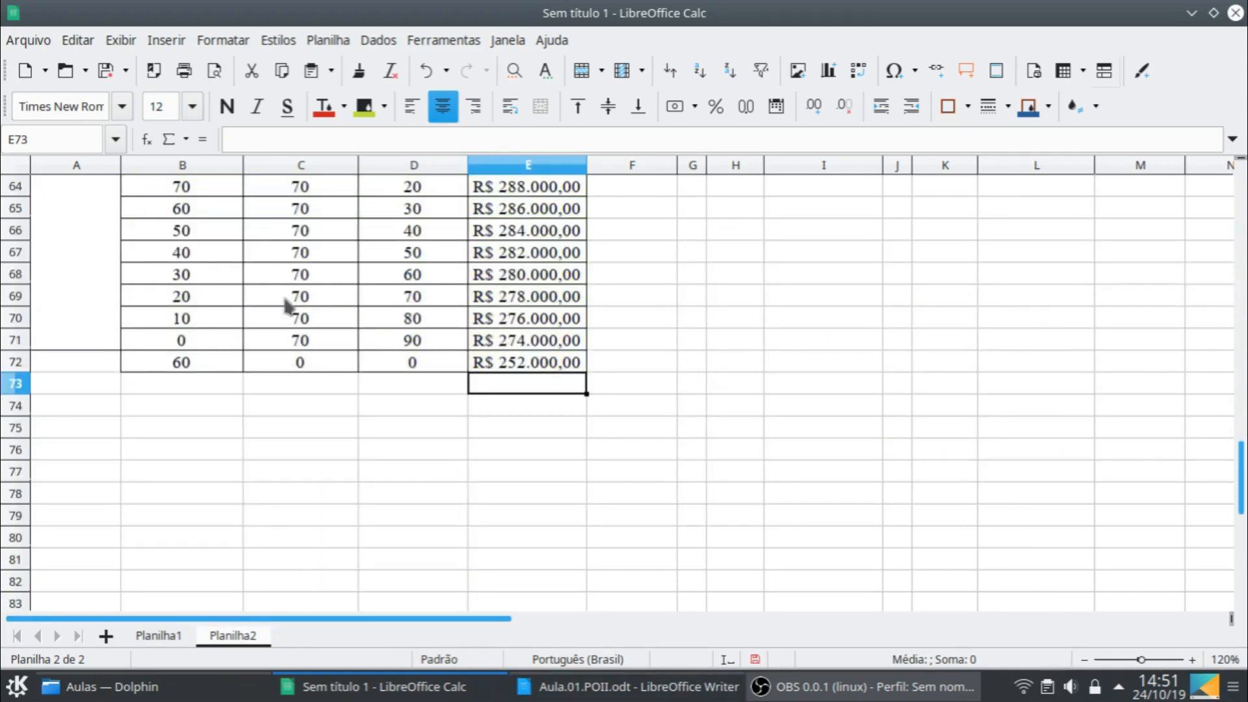
left_click(221, 368)
left_click(49, 362)
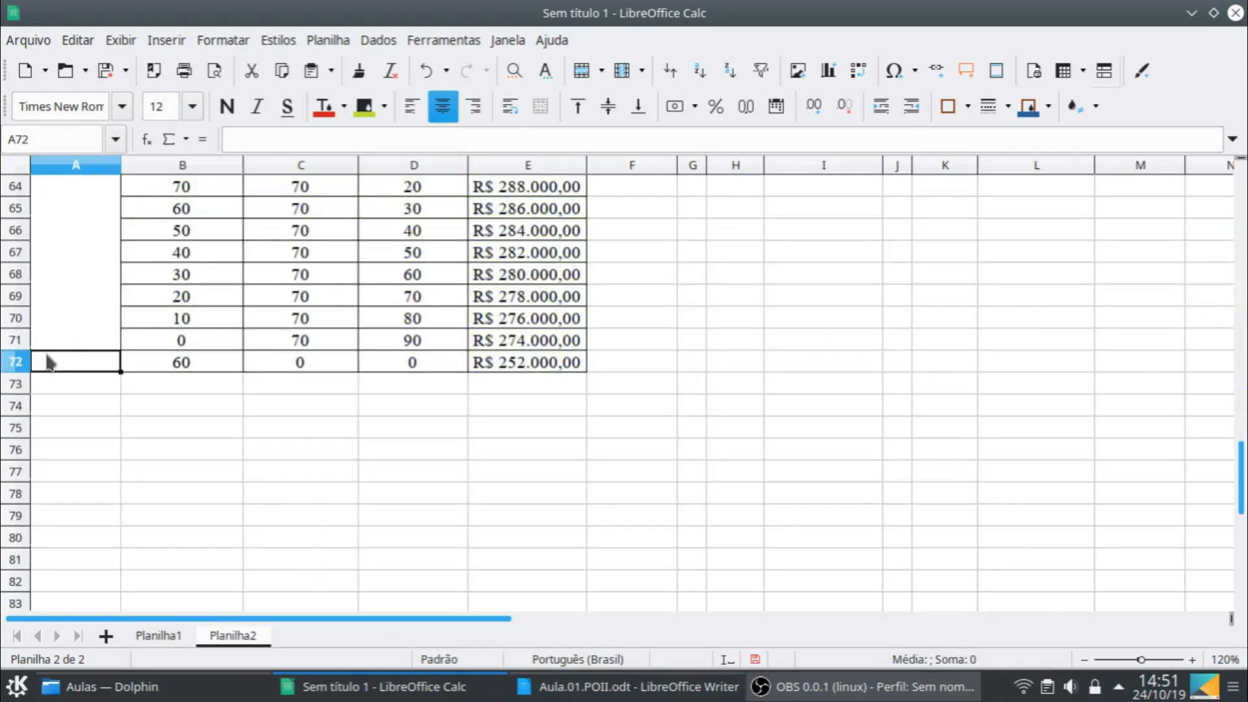
type("3")
key("Return")
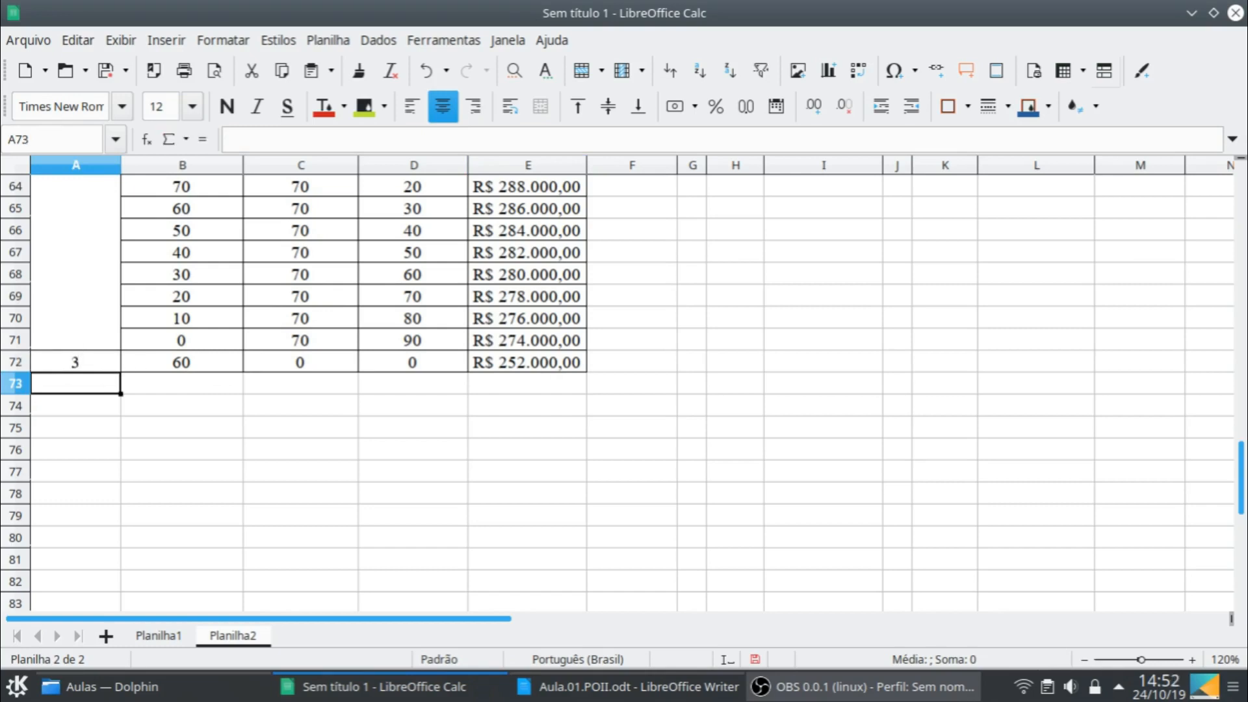
- Fill the first month 3 row, B72:E72, down into row 73
left_click(188, 364)
left_click(527, 364, "shift")
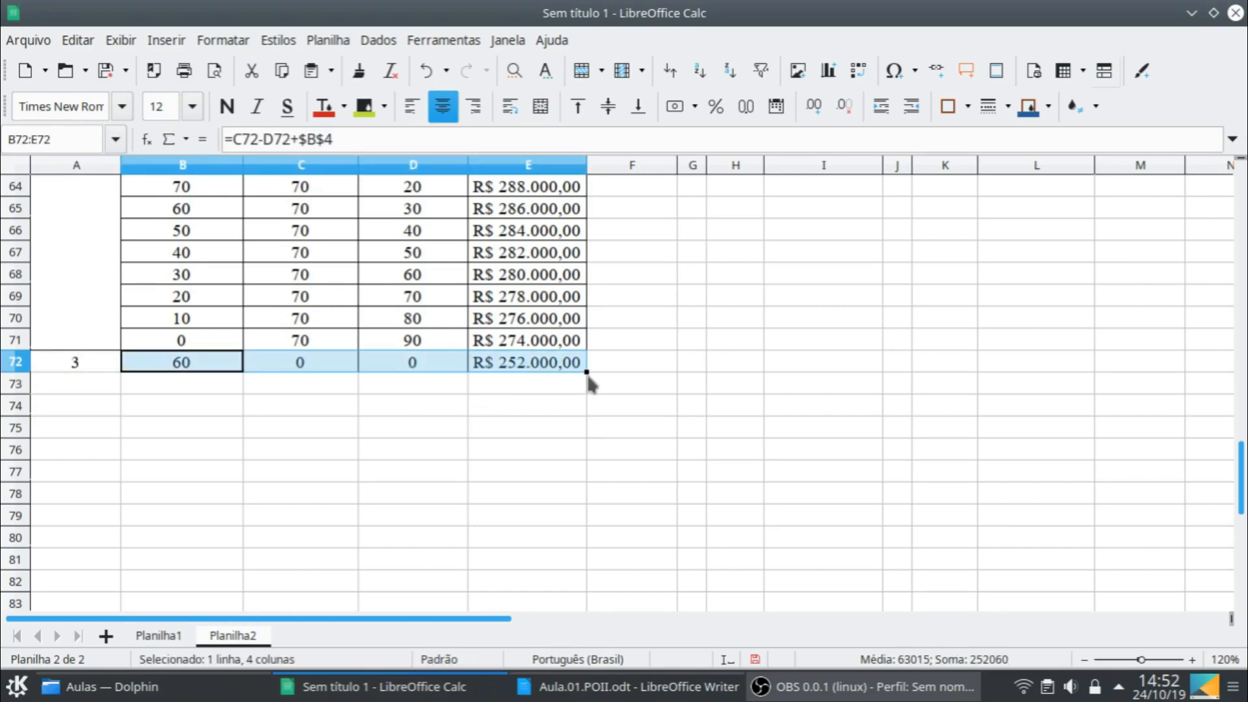
left_click_drag(587, 372, 583, 397)
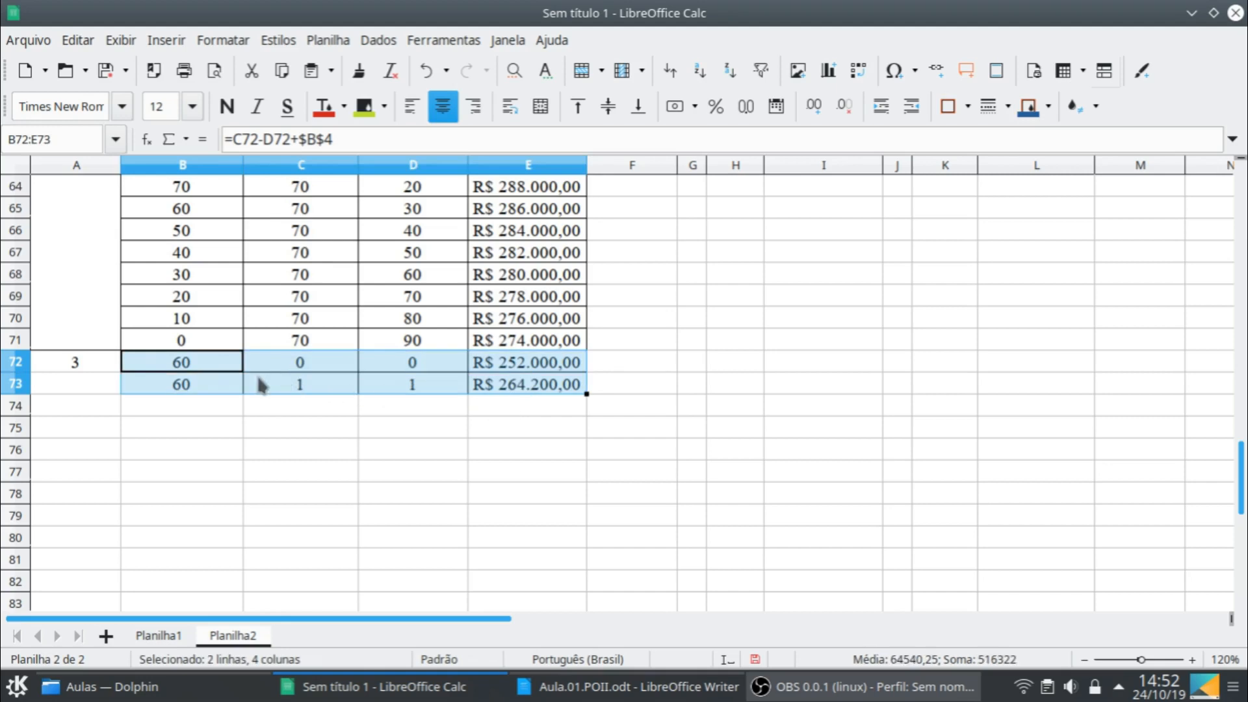
left_click(221, 385)
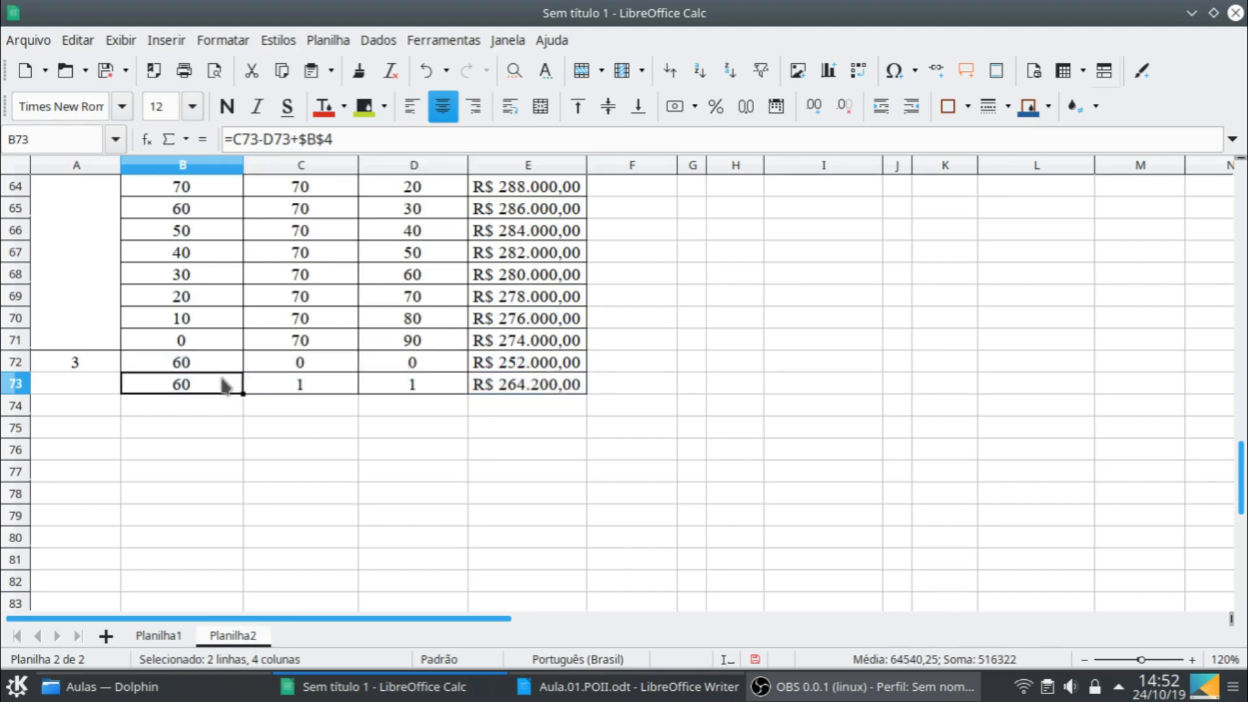
- Link row 73 to the row above, with final stock =C72 in C73 and production =D72+10 in D73
left_click(317, 386)
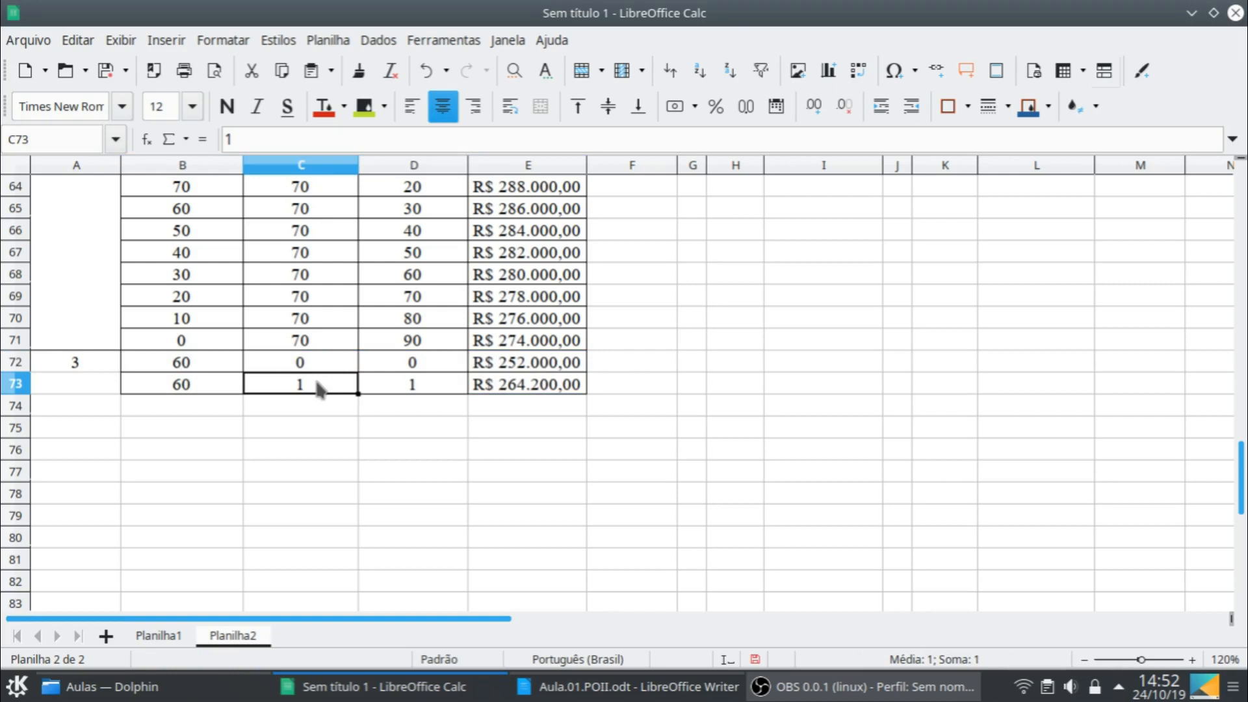
type("=")
key("Up")
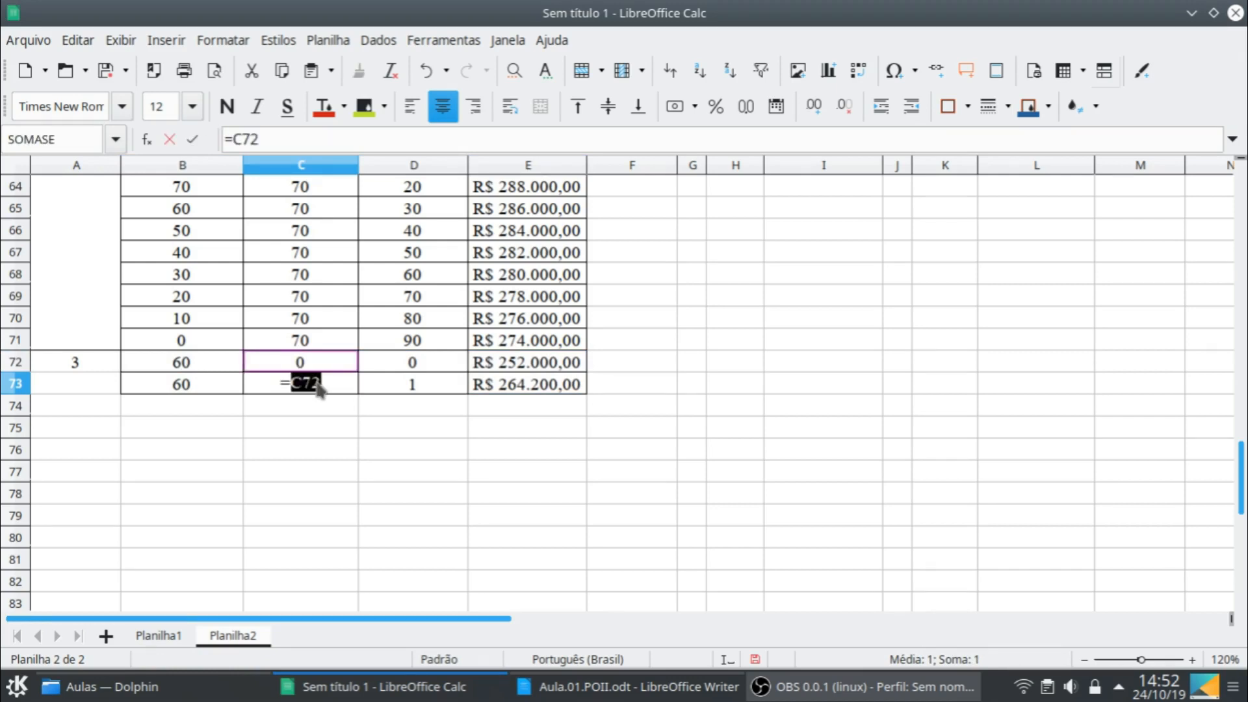
key("Return")
left_click(429, 386)
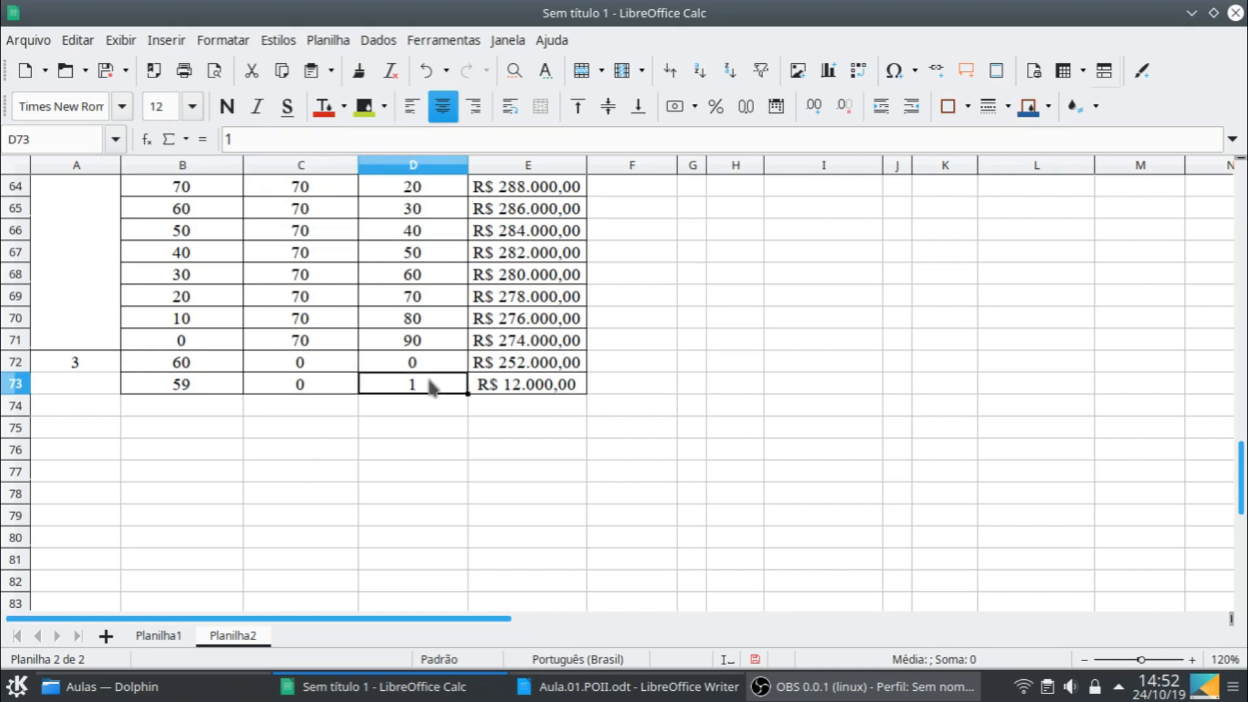
type("=")
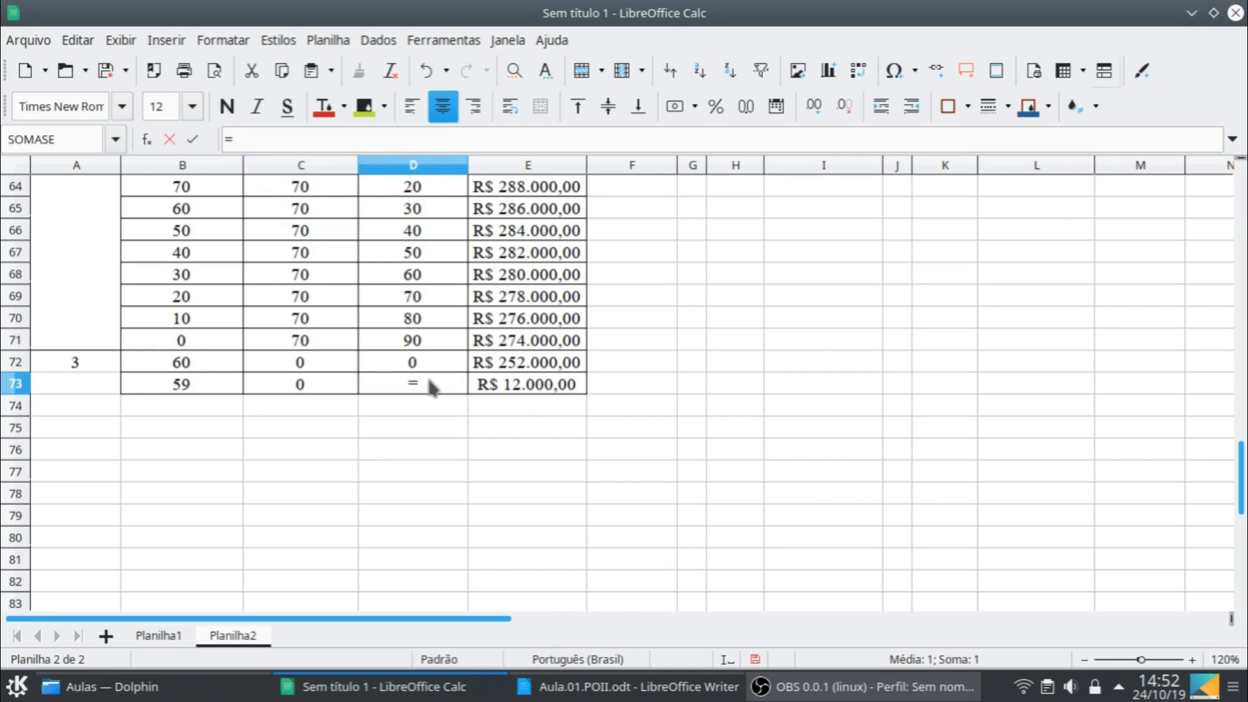
key("Up")
type("+10")
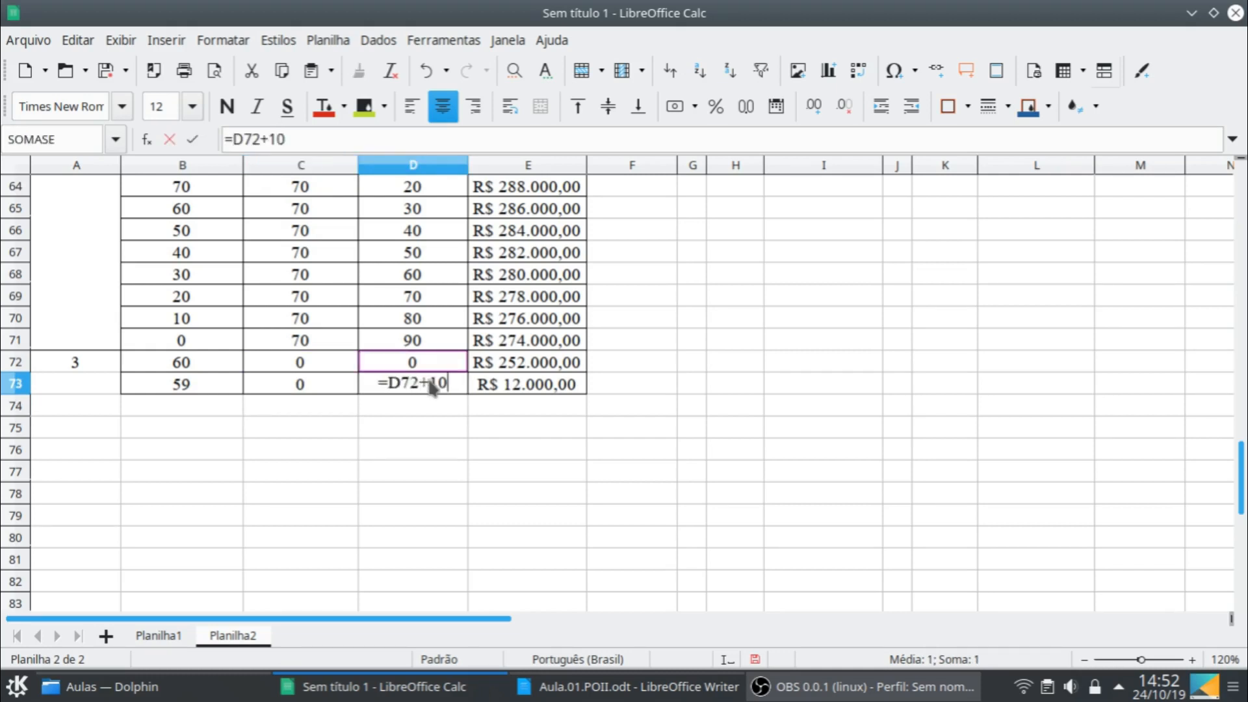
key("Return")
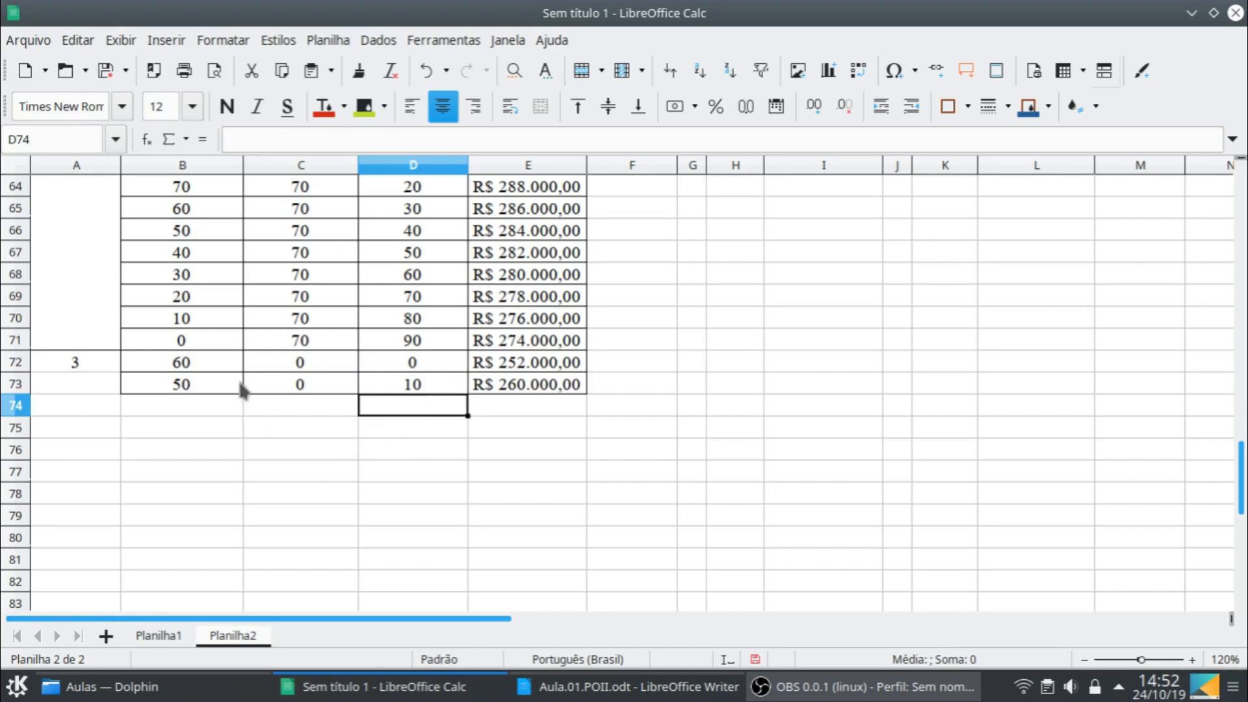
- Fill the month 3 row B73:E73 down through row 78
left_click(235, 385)
left_click_drag(235, 385, 587, 502)
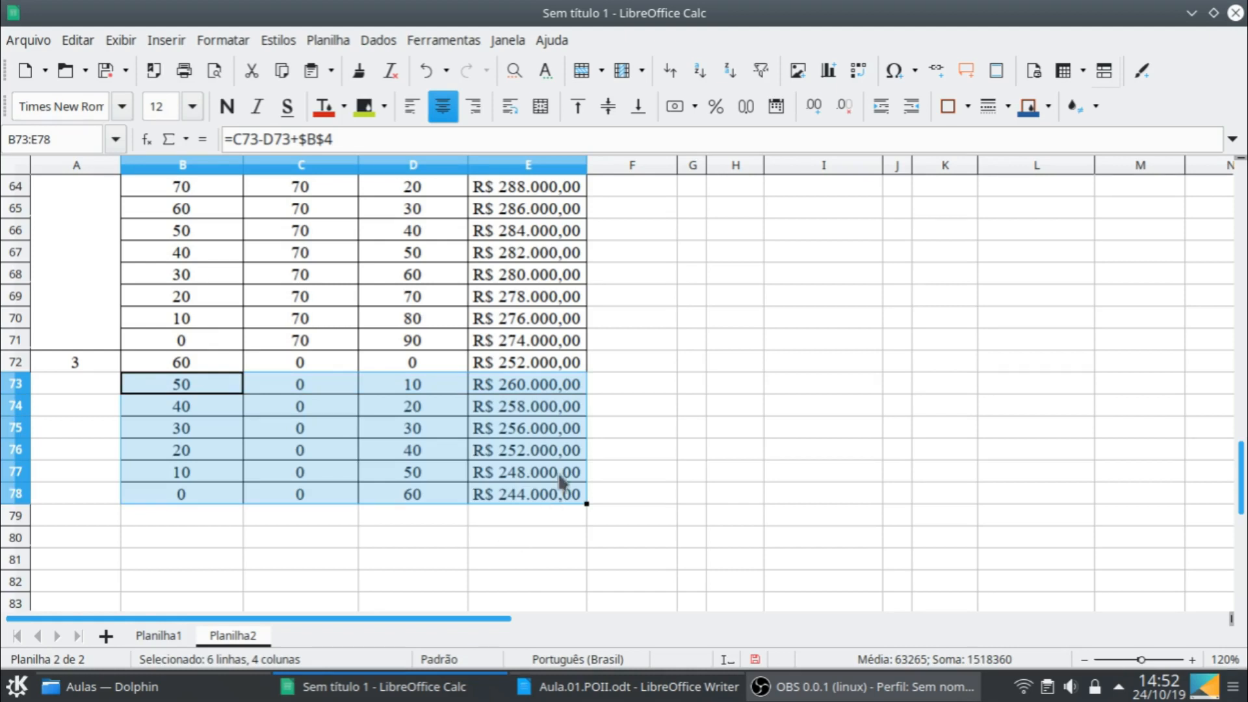
- Copy the month 3 block B72:E78 into the rows directly beneath it, starting at B79
left_click(211, 366)
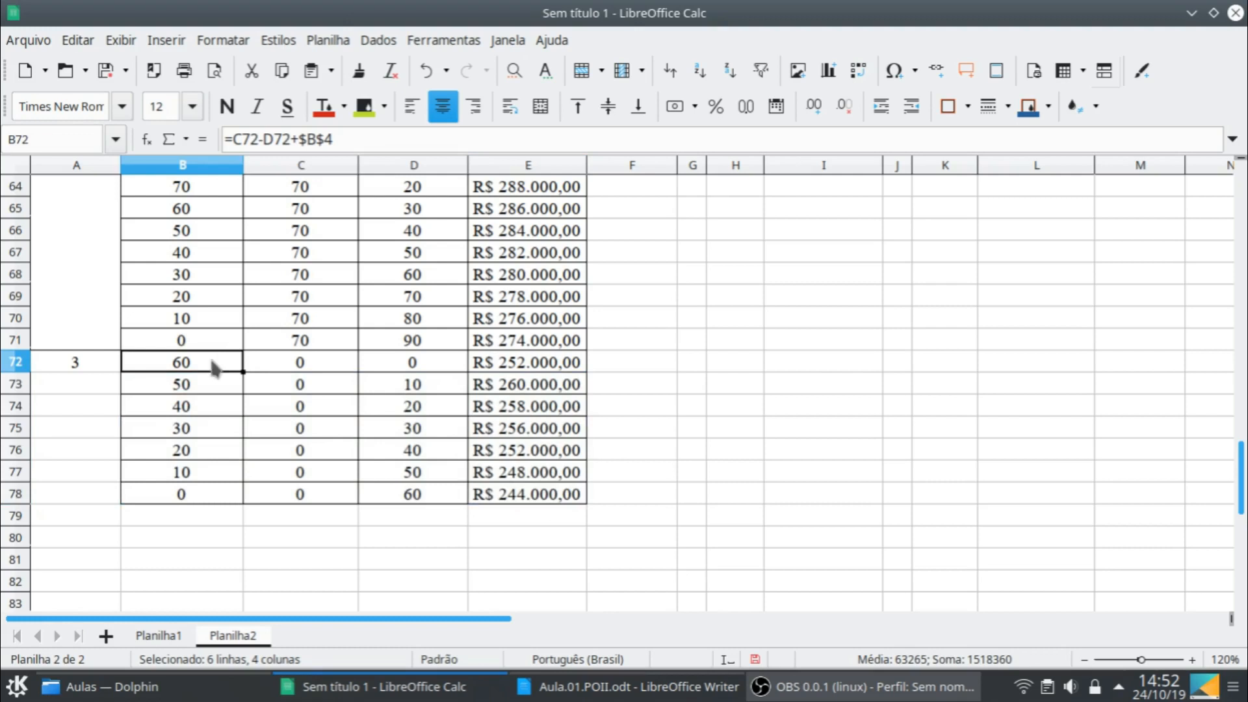
left_click(552, 496, "shift")
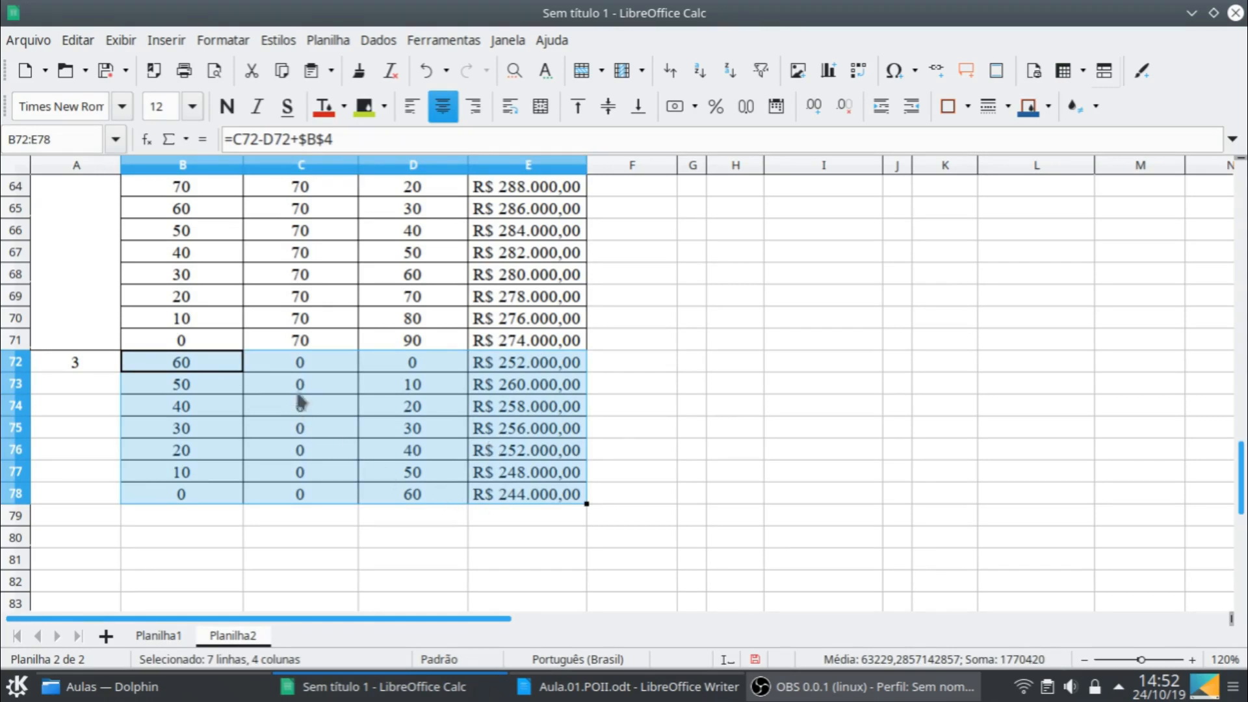
scroll(301, 398, "up", 7)
scroll(300, 398, "up", 14)
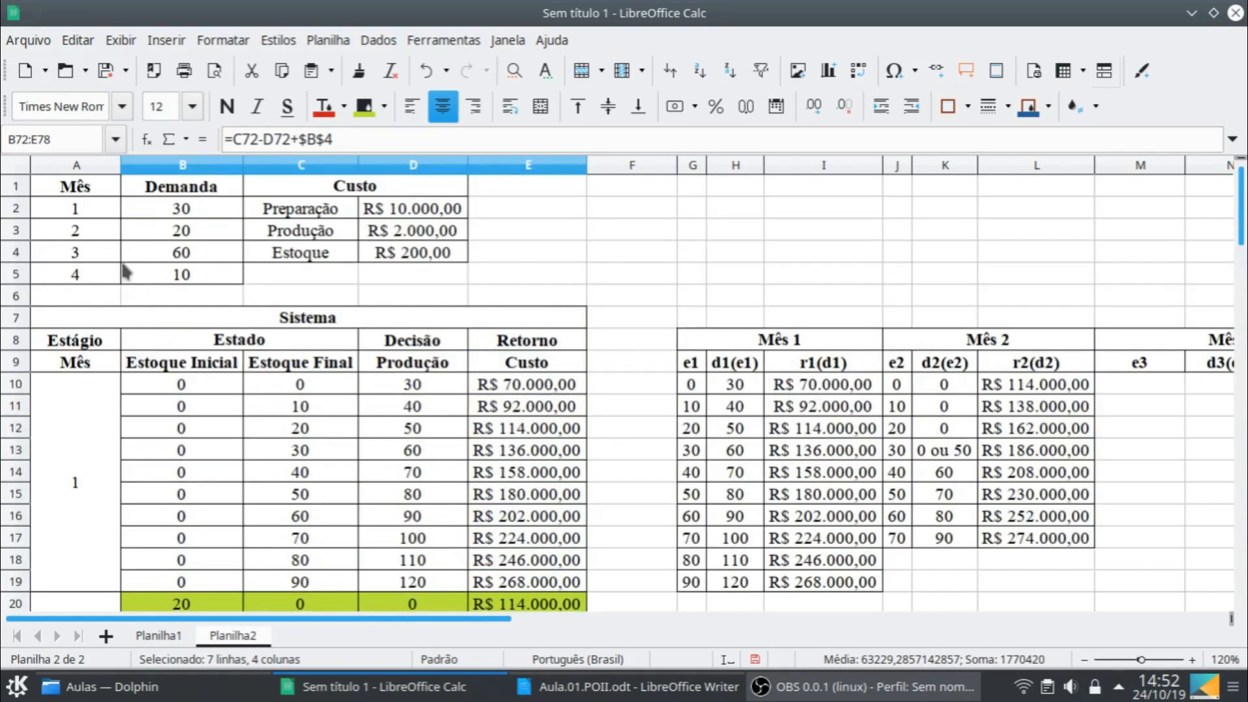
scroll(585, 484, "down", 3)
scroll(639, 512, "down", 19)
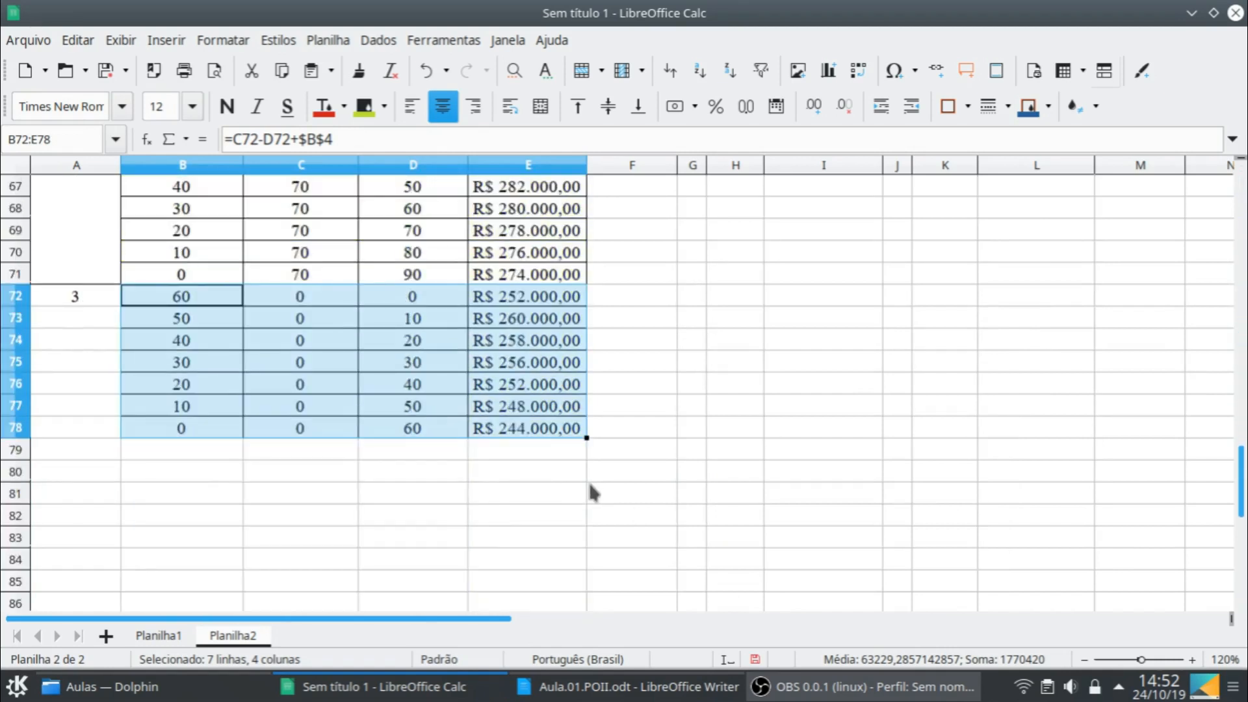
key("ctrl+c")
left_click(227, 450)
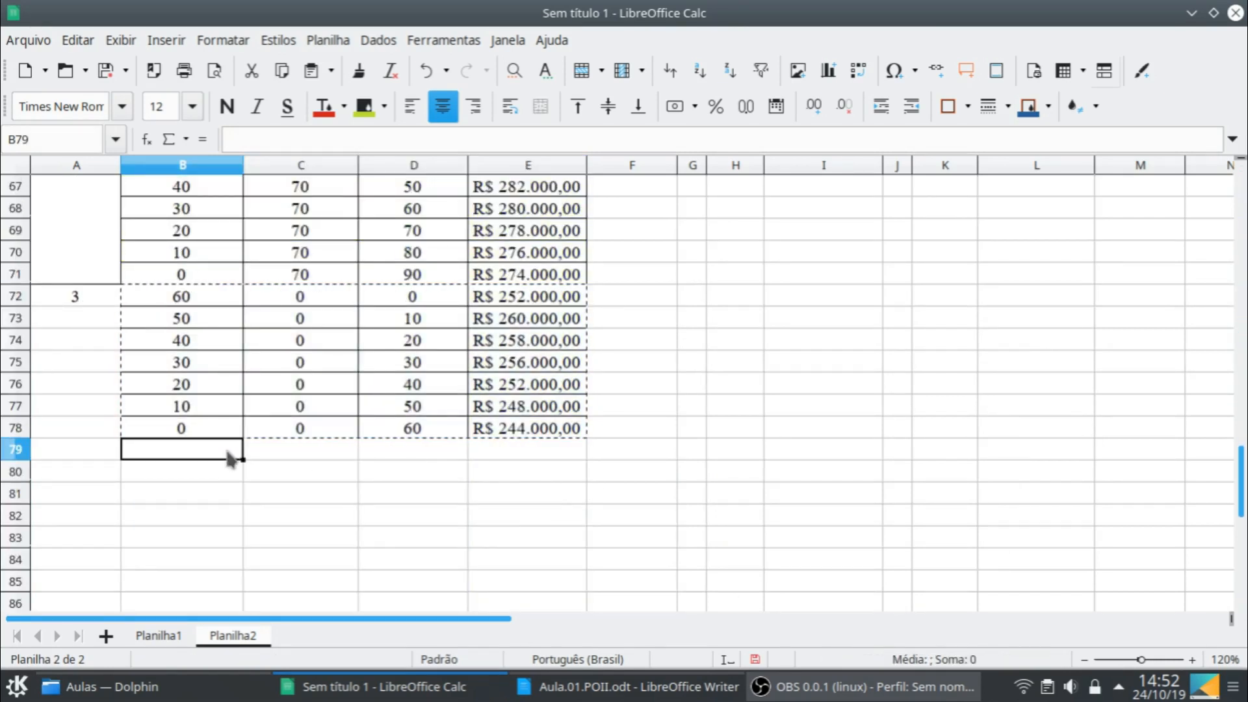
key("ctrl+v")
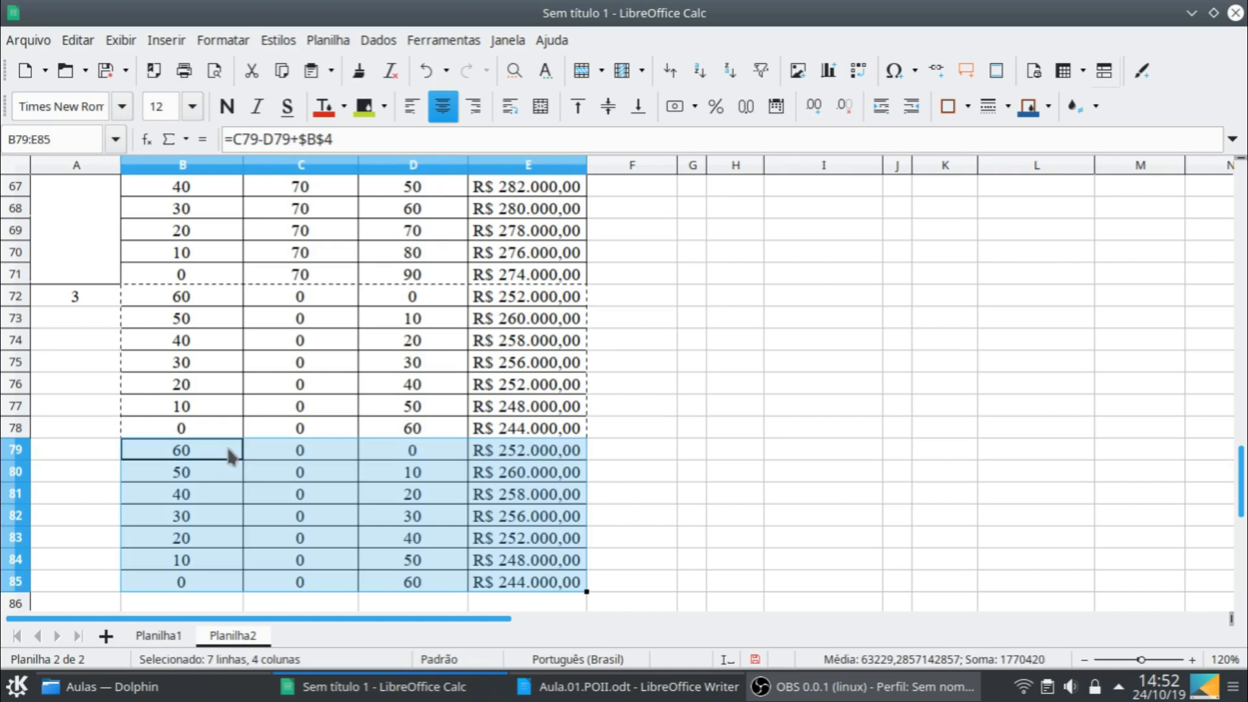
- Set the final stock of the copied month 3 block to 10 in C79
left_click(337, 458)
type("10")
key("Return")
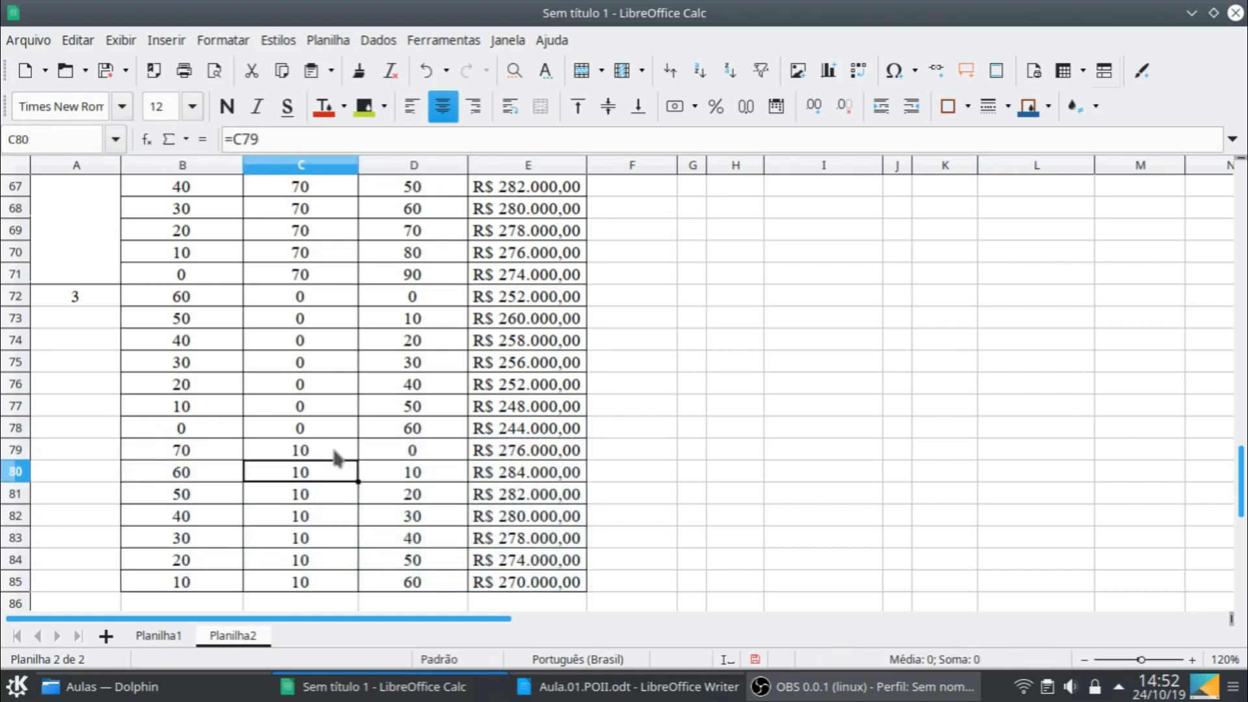
- Extend the final-stock 10 block by filling B85:E85 down into row 86
scroll(339, 494, "down", 1)
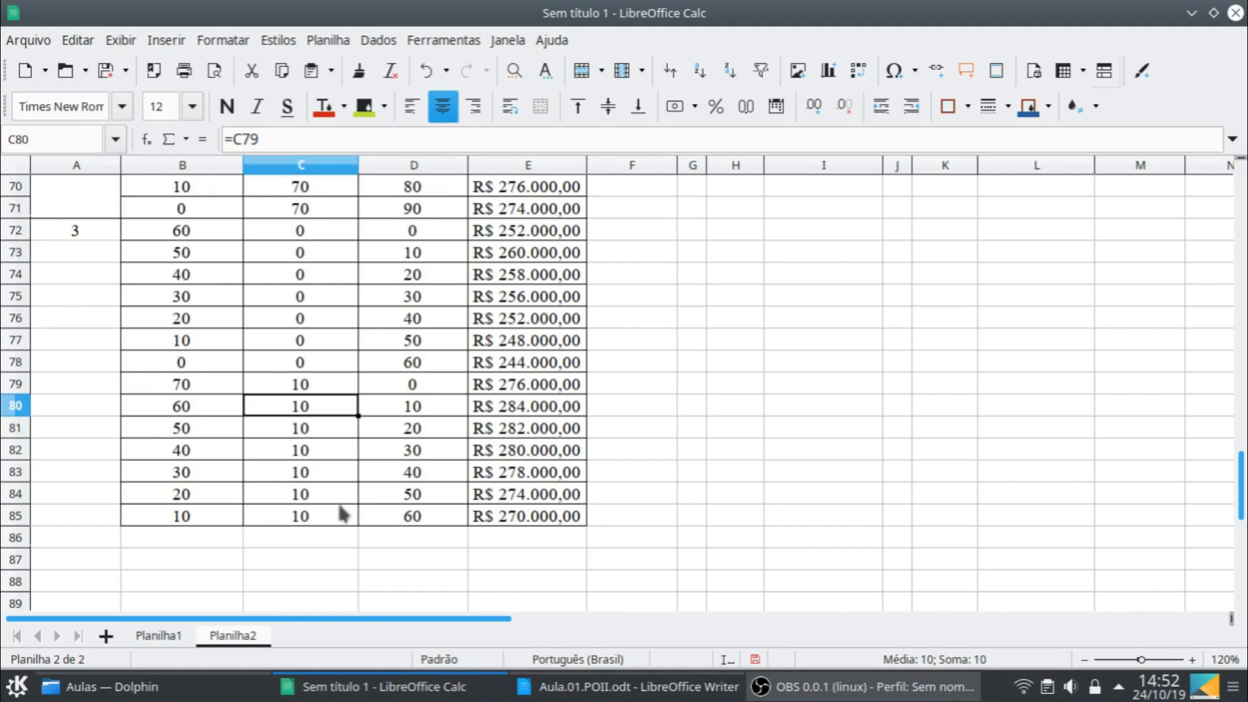
left_click(235, 514)
left_click_drag(511, 522, 589, 535)
left_click(208, 515)
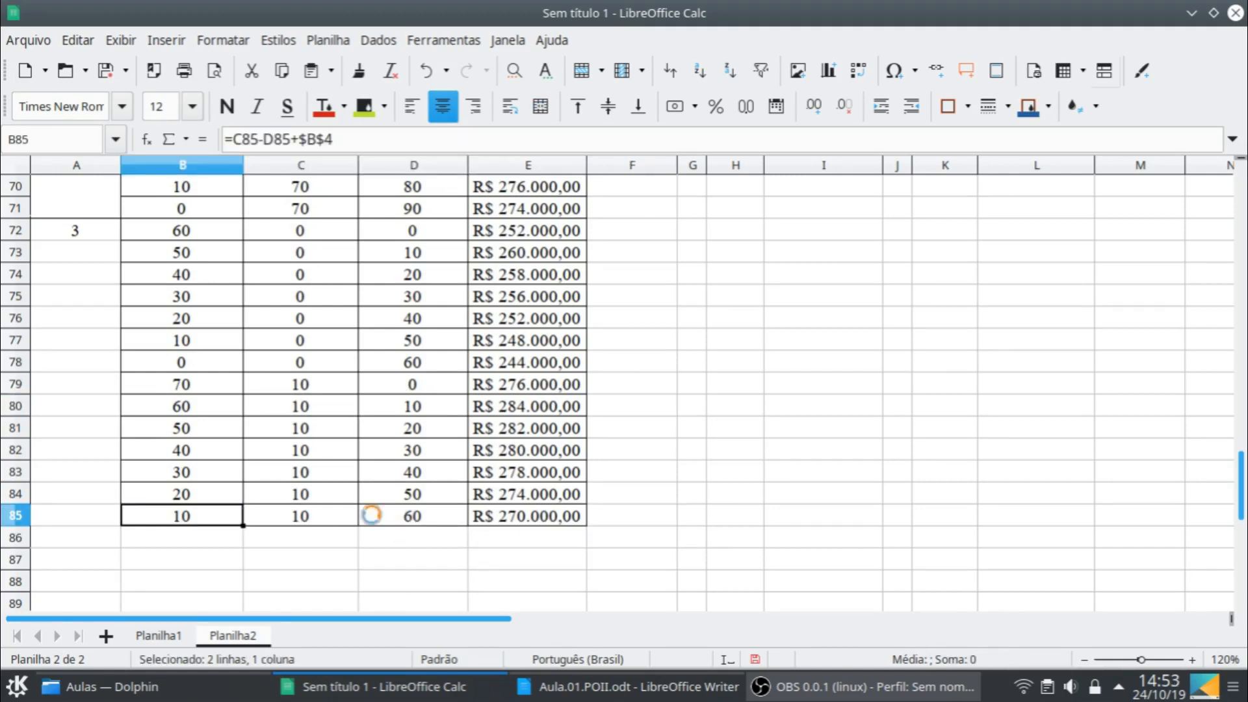
left_click(554, 522, "shift")
left_click_drag(586, 524, 583, 553)
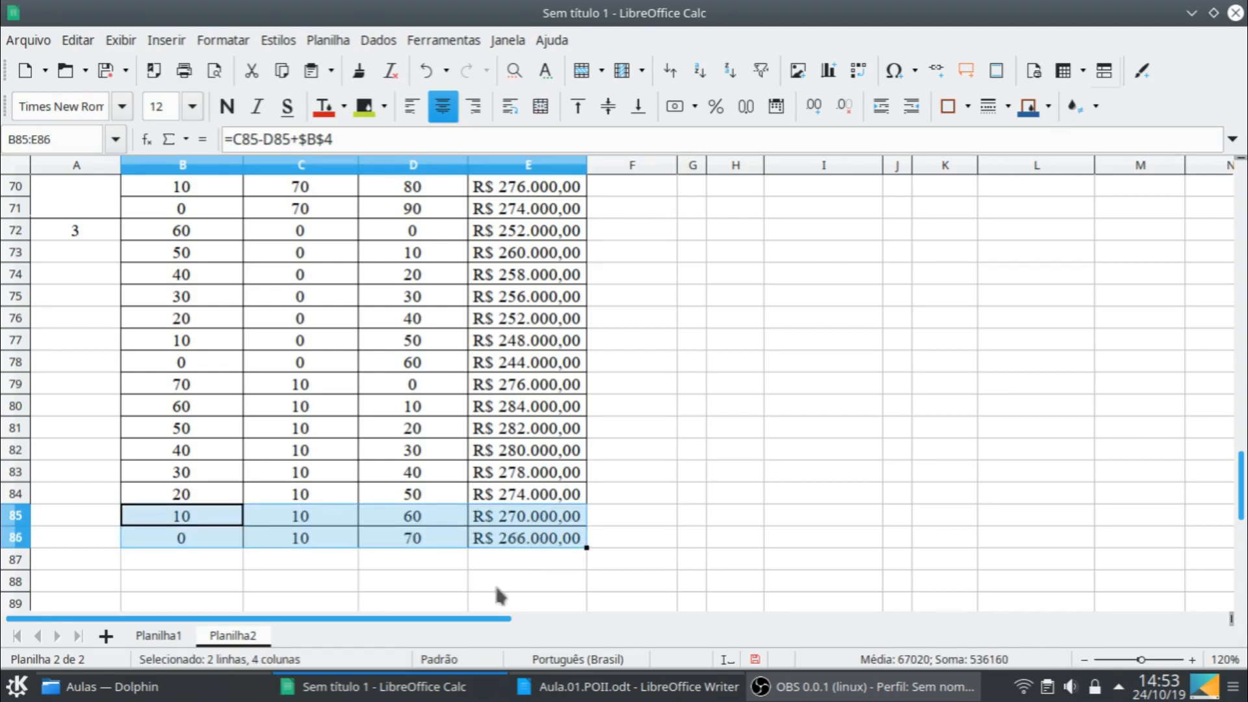
left_click(497, 538)
- Highlight the final-stock 0 block of month 3, B72:E78, with the yellow-green background colour
left_click(143, 238)
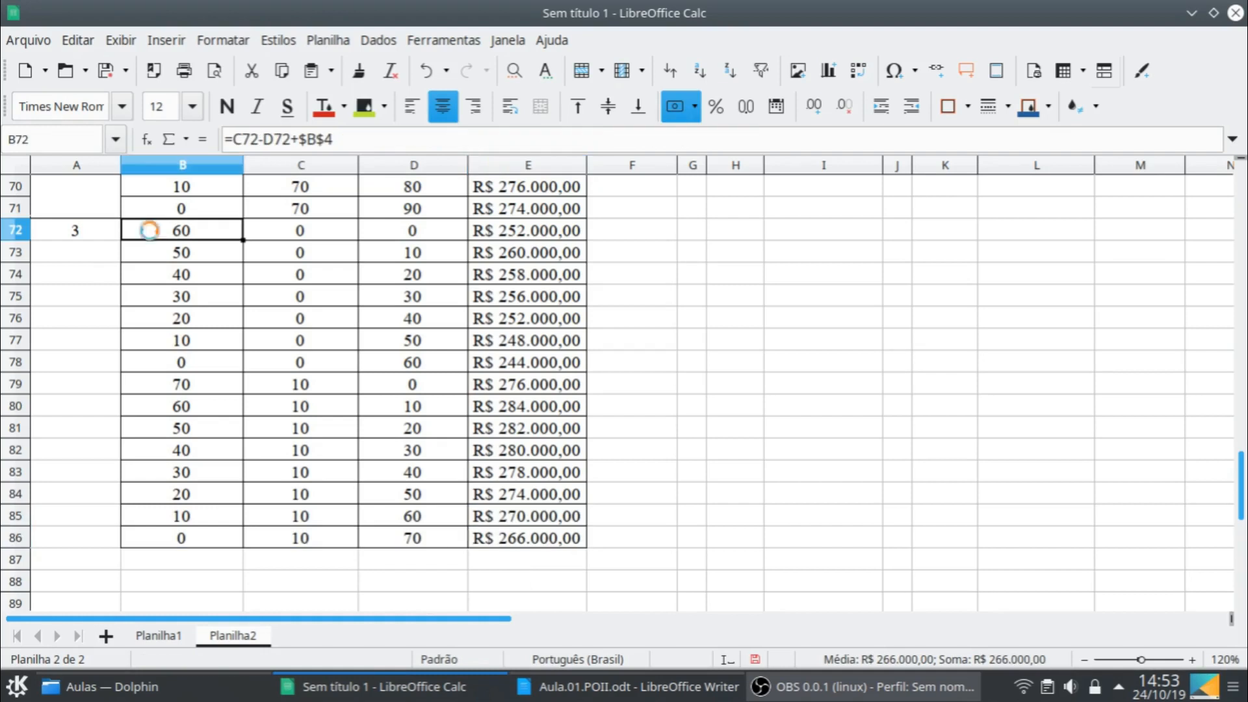
left_click(520, 367, "shift")
left_click(364, 106)
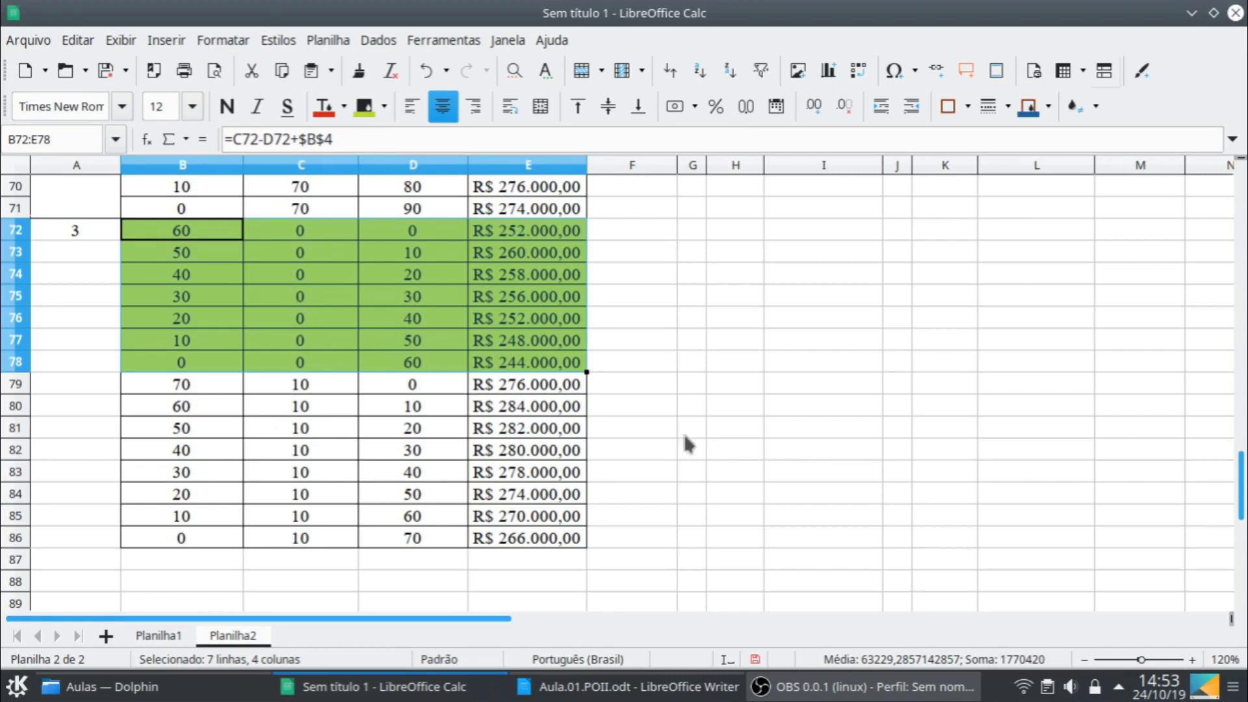
- Split the window into panes at cell F65
scroll(689, 441, "up", 4)
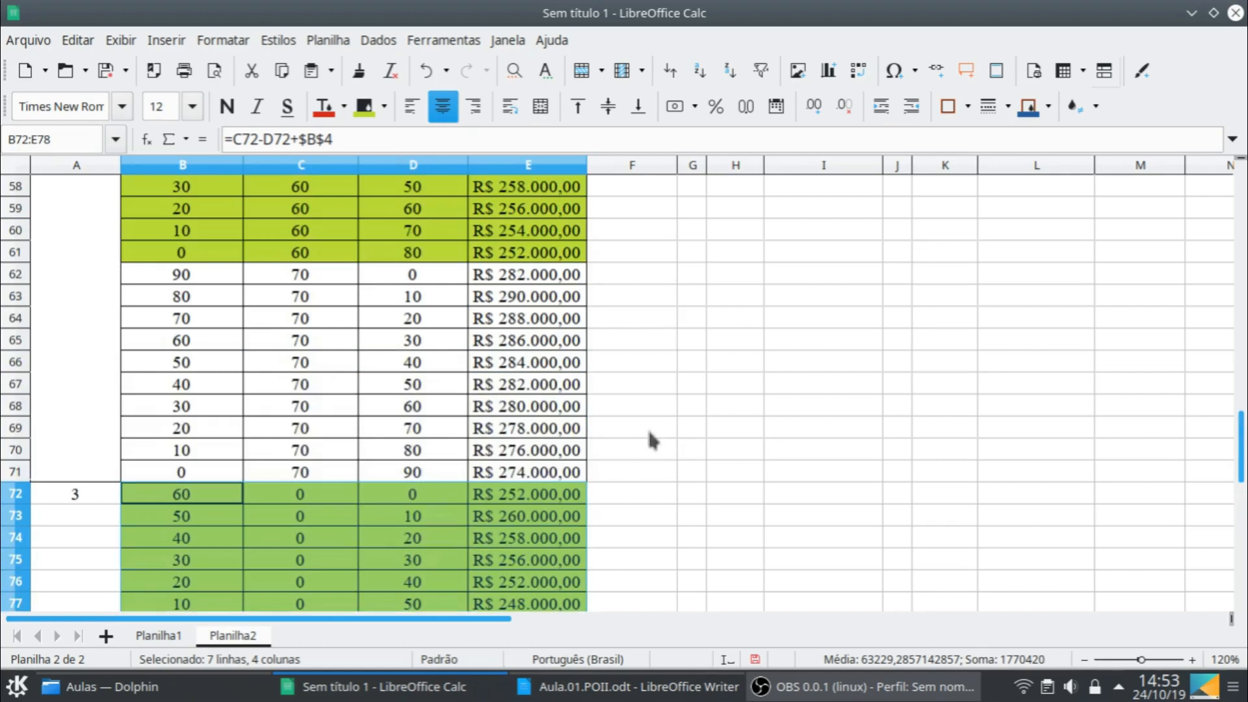
left_click(630, 383)
left_click(608, 335)
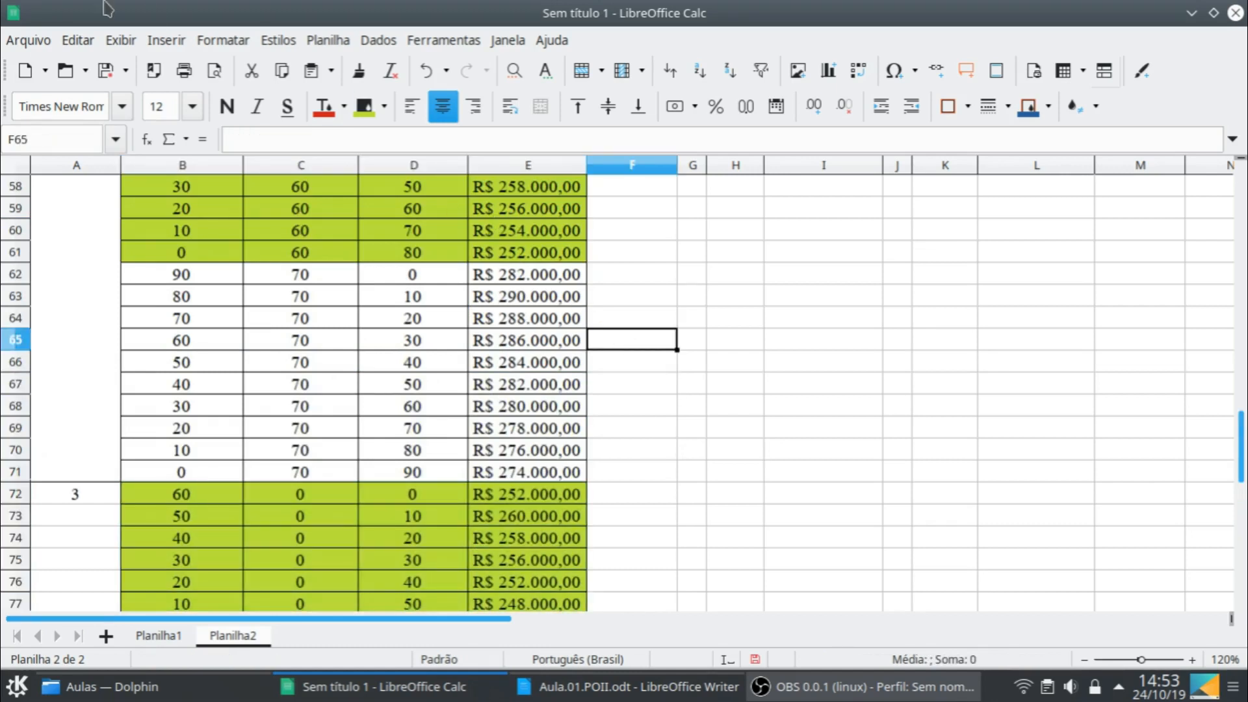
left_click(121, 40)
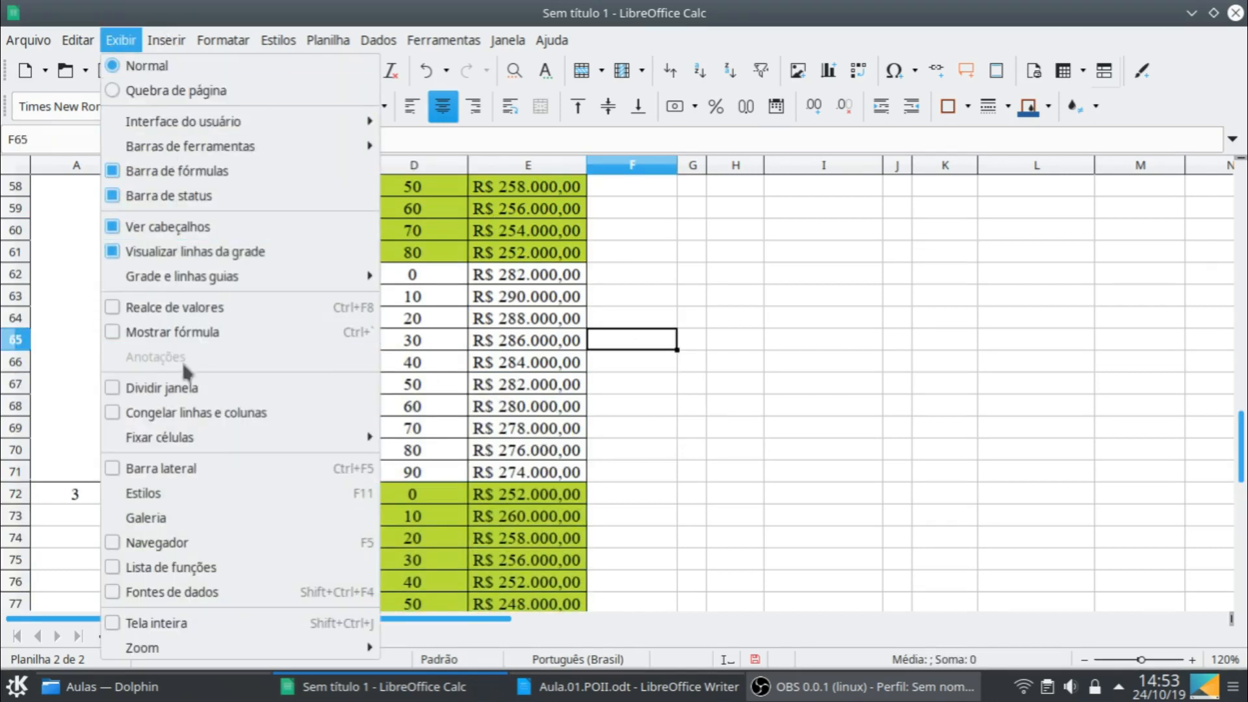
left_click(182, 390)
- Copy the first two Mês 2 summary rows, J10:L11, into the Mês 3 summary starting at M10
scroll(837, 260, "up", 8)
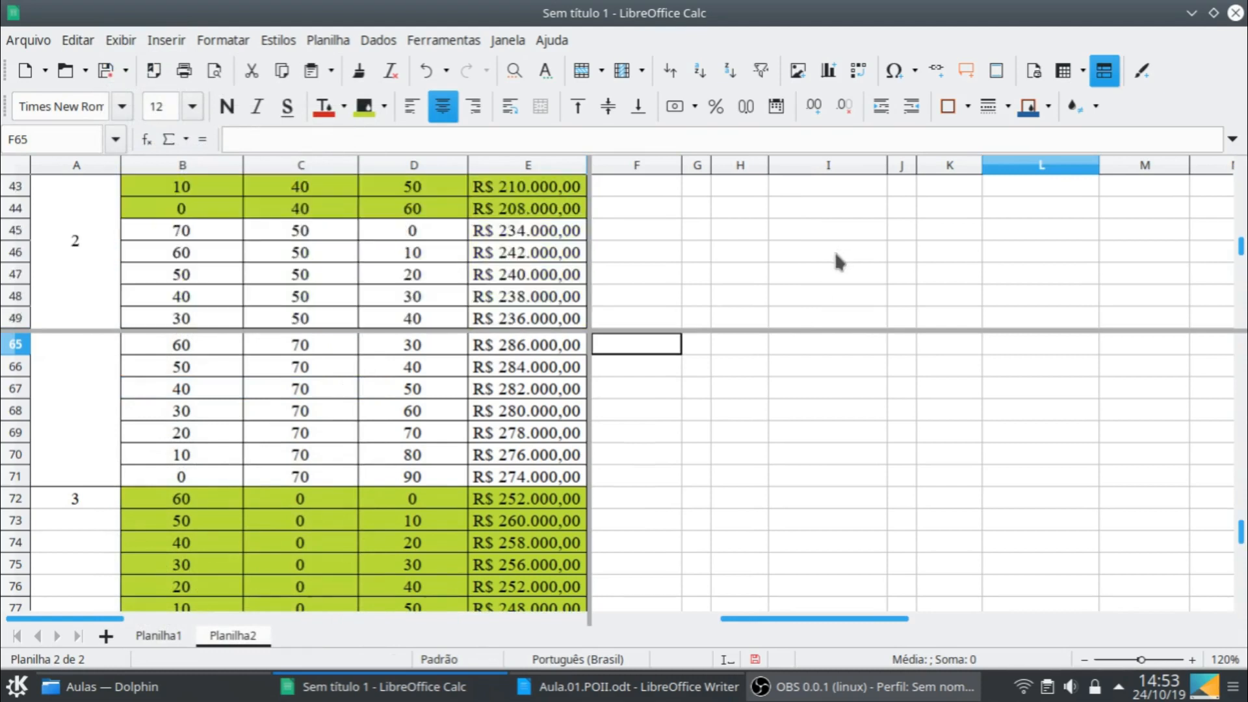
scroll(838, 260, "up", 9)
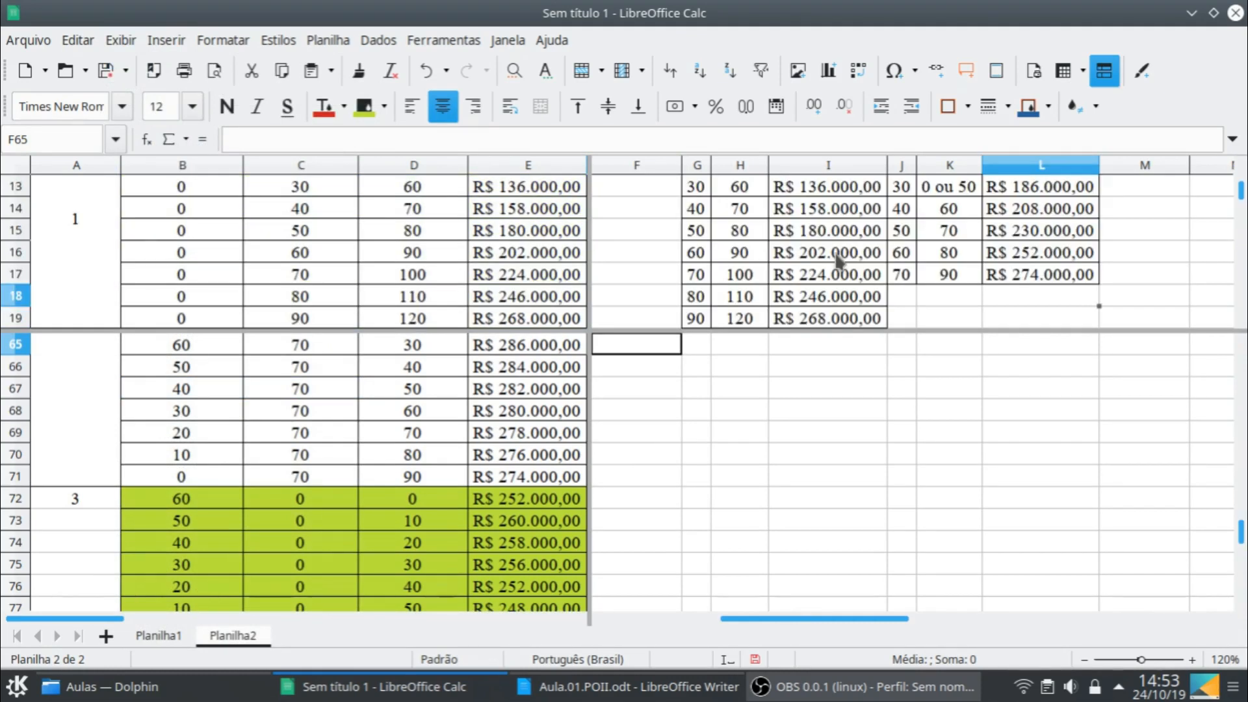
left_click(901, 254)
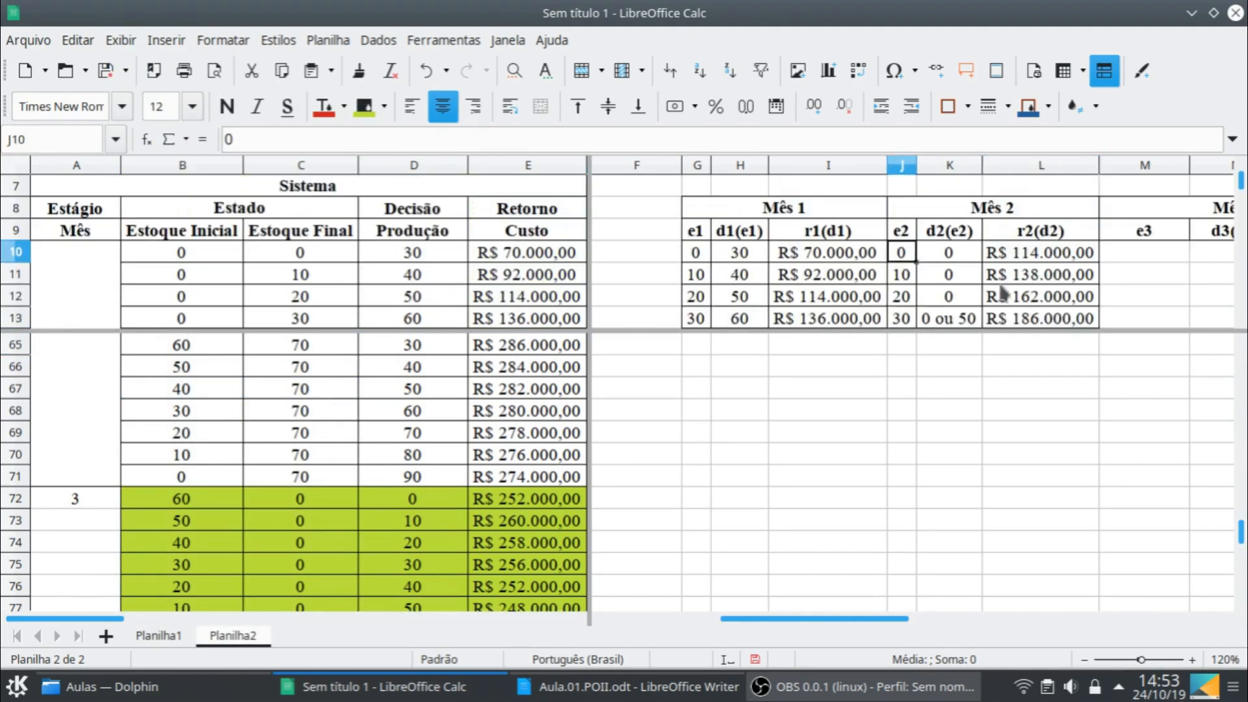
left_click(1056, 284, "shift")
key("ctrl+c")
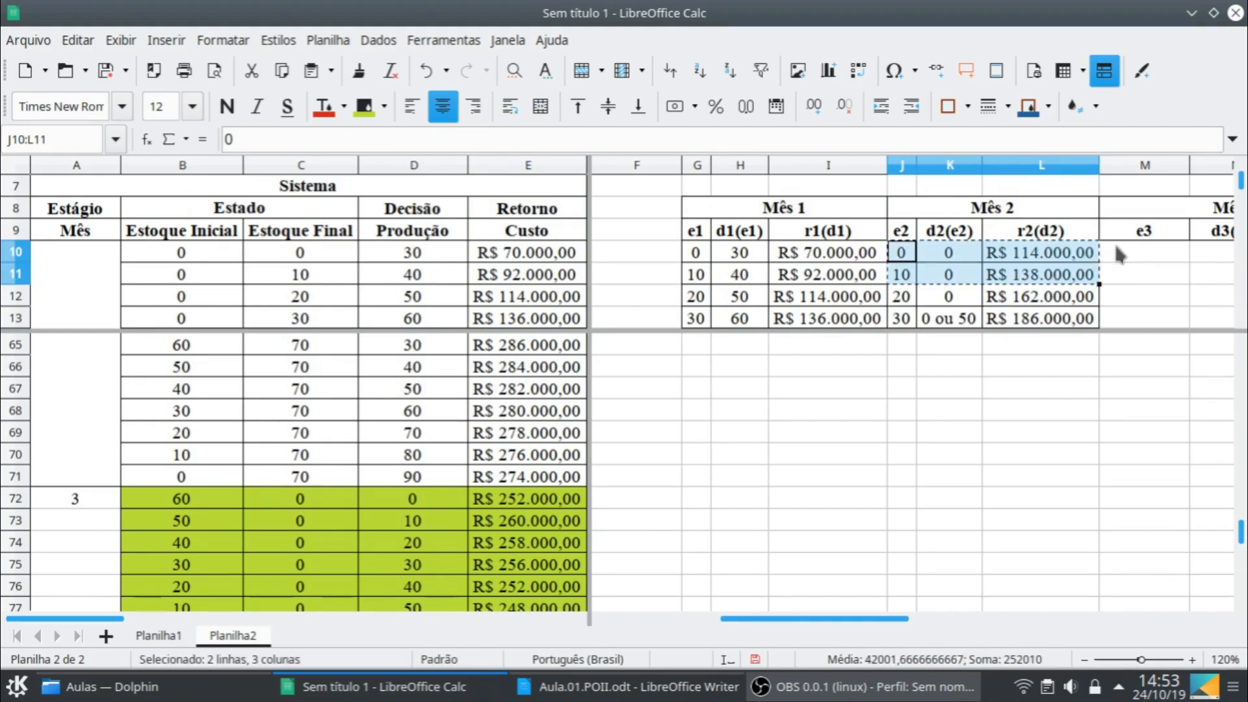
left_click(1117, 252)
key("ctrl+v")
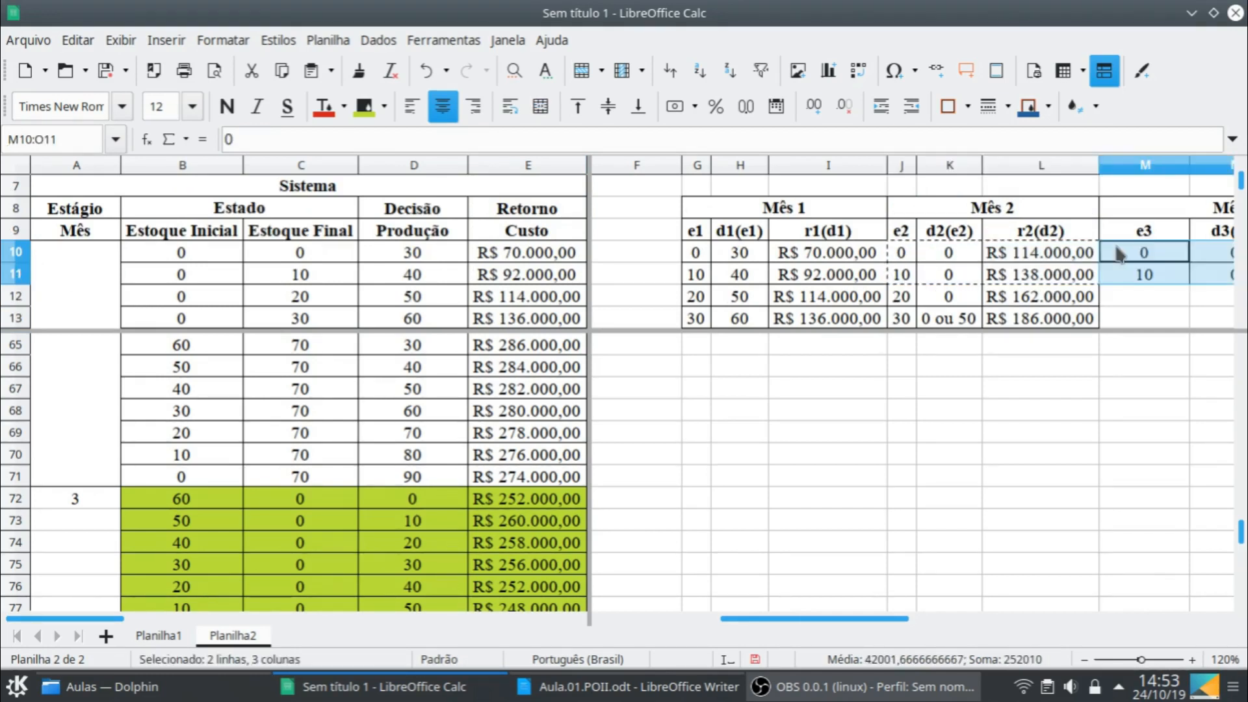
- Fit the widths of the Mês 3 summary columns M, N and O to their contents
left_click_drag(840, 618, 974, 625)
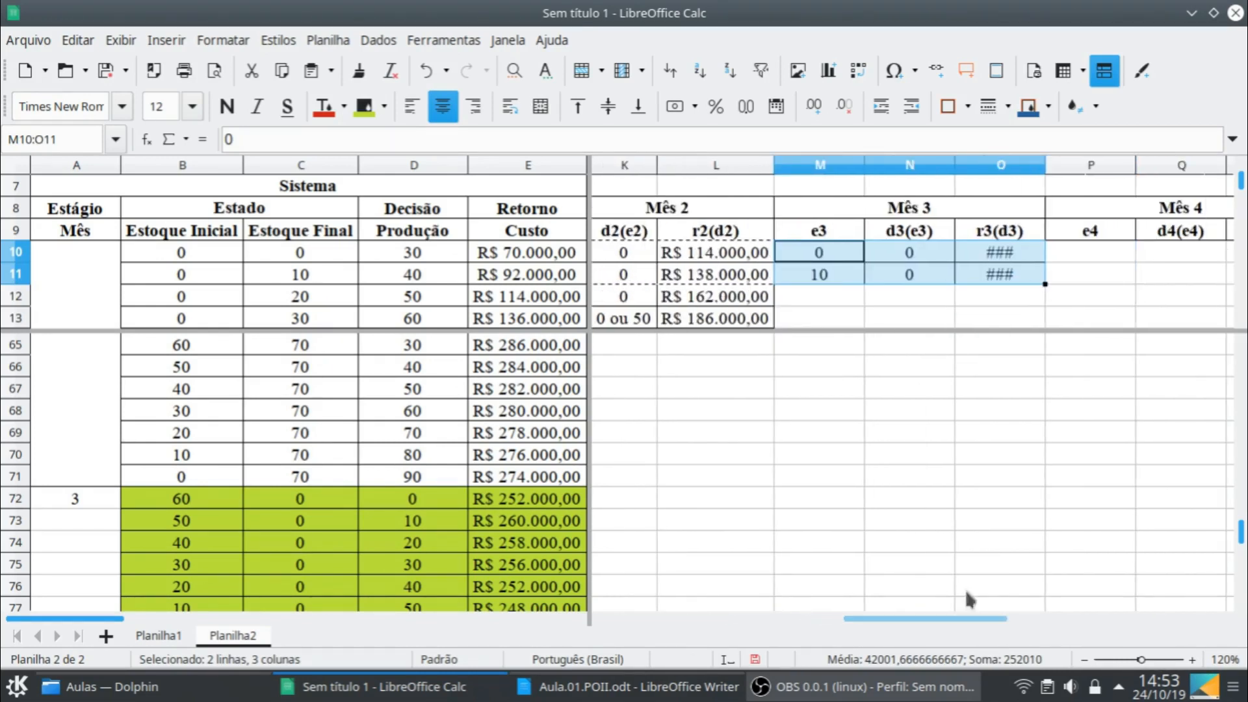
left_click(1014, 171)
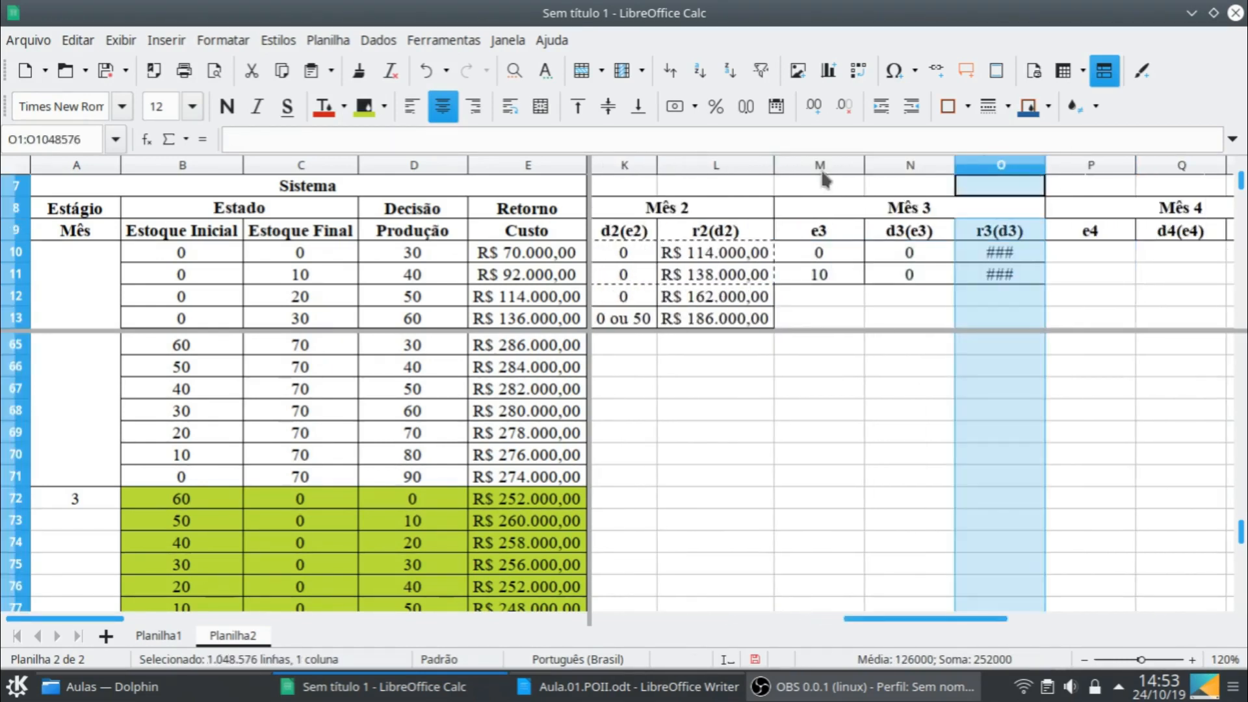
left_click_drag(822, 170, 967, 170)
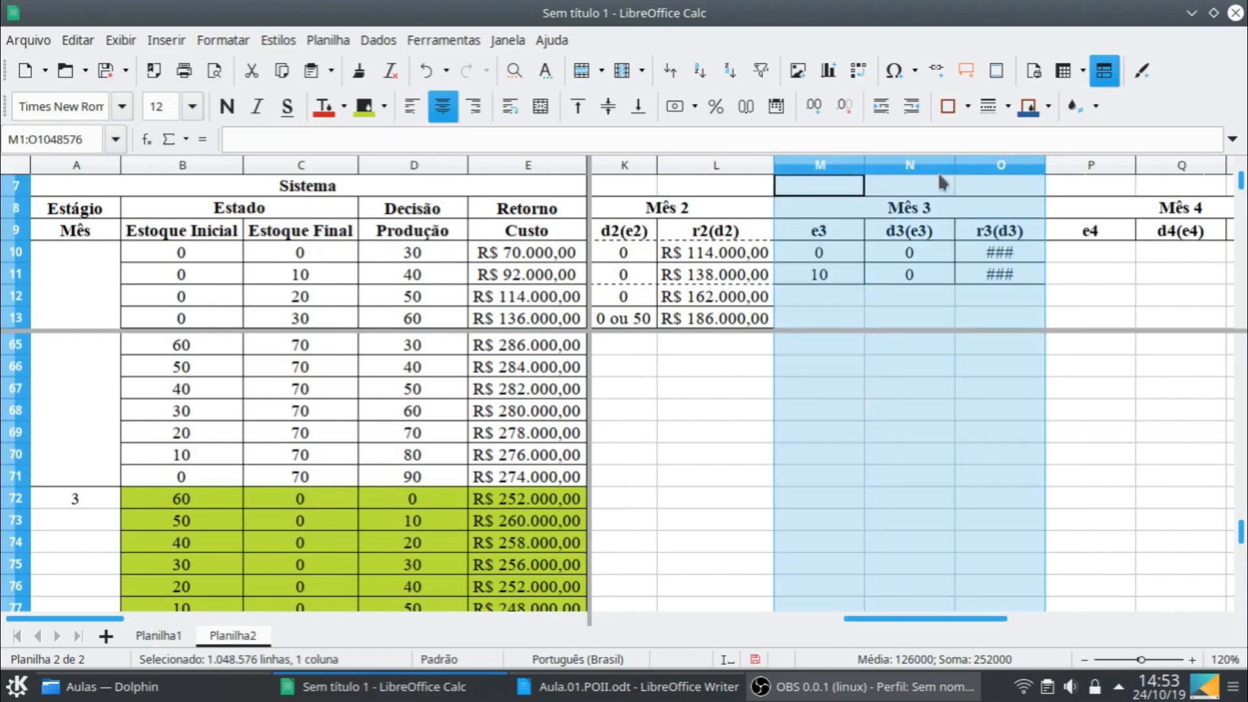
double_click(1044, 168)
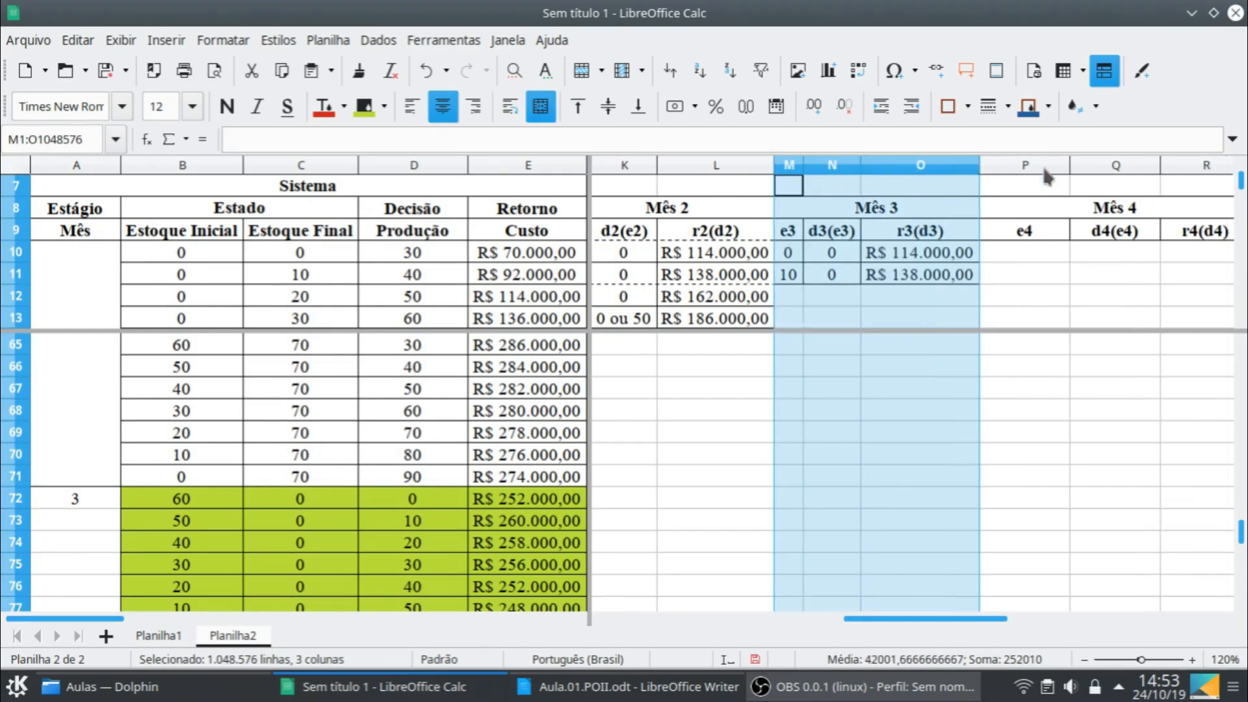
- Clear the copied costs in O10:O11 and the copied decisions in N10:N11 of the Mês 3 summary
left_click(875, 259)
left_click(876, 274, "shift")
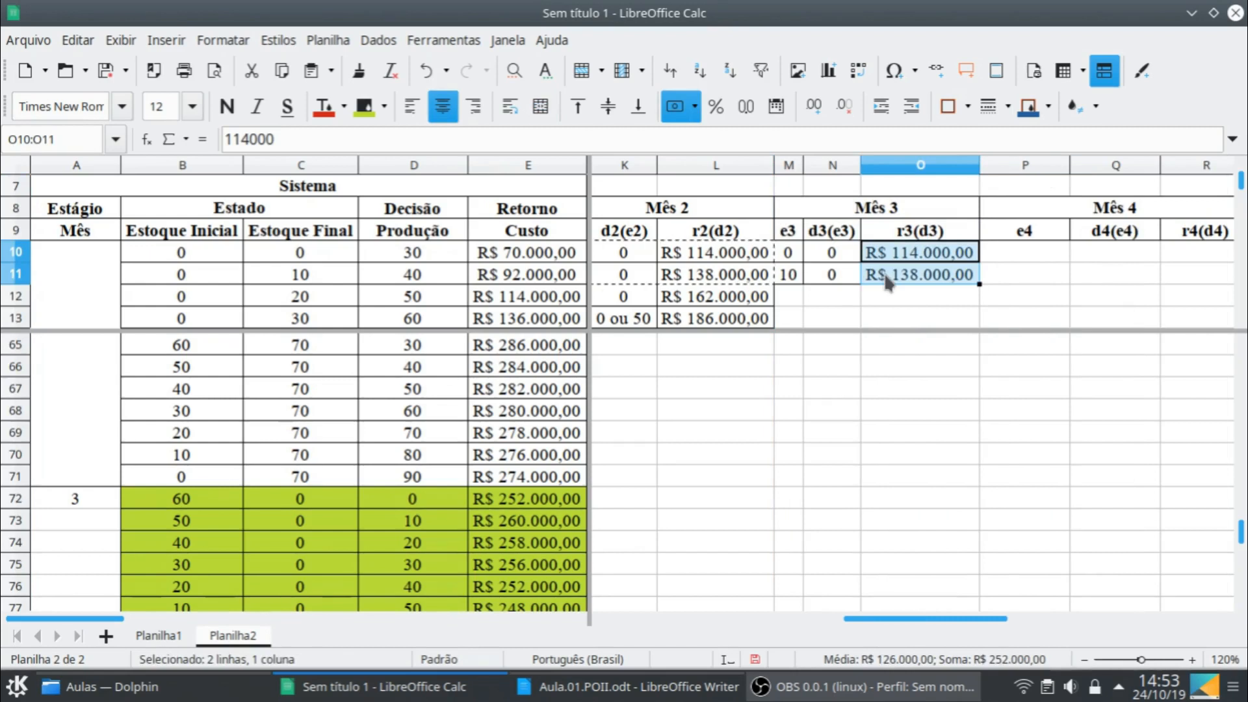
key("Delete")
left_click(838, 255)
left_click(842, 272, "shift")
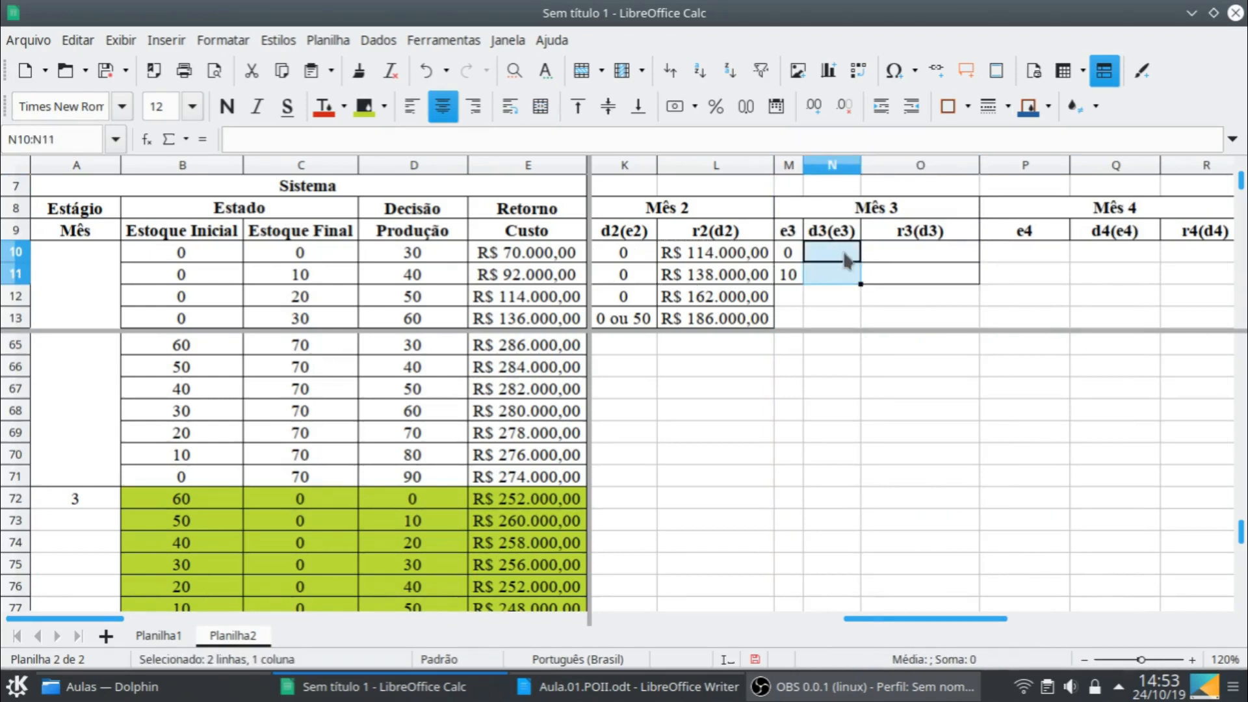
- Record the month 3 optimum for final stock 0, with decision 60 in N10 and cost 244000 in O10
left_click(843, 253)
scroll(446, 524, "down", 1)
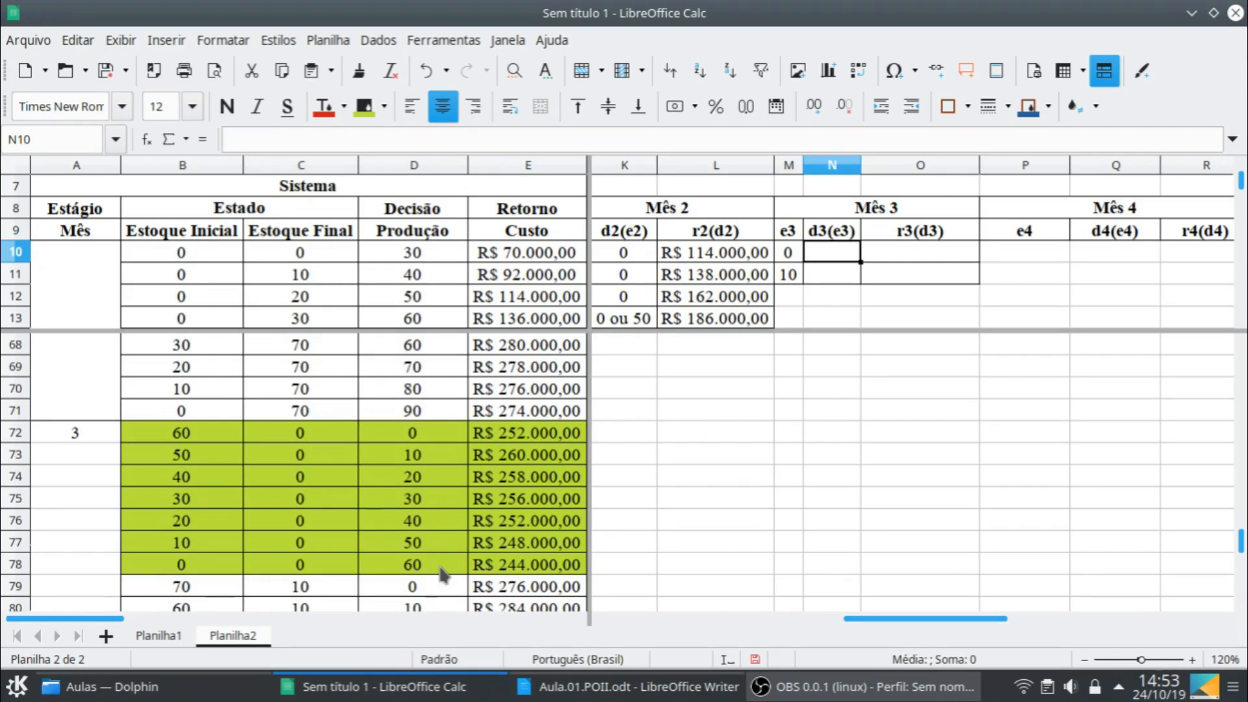
type("60")
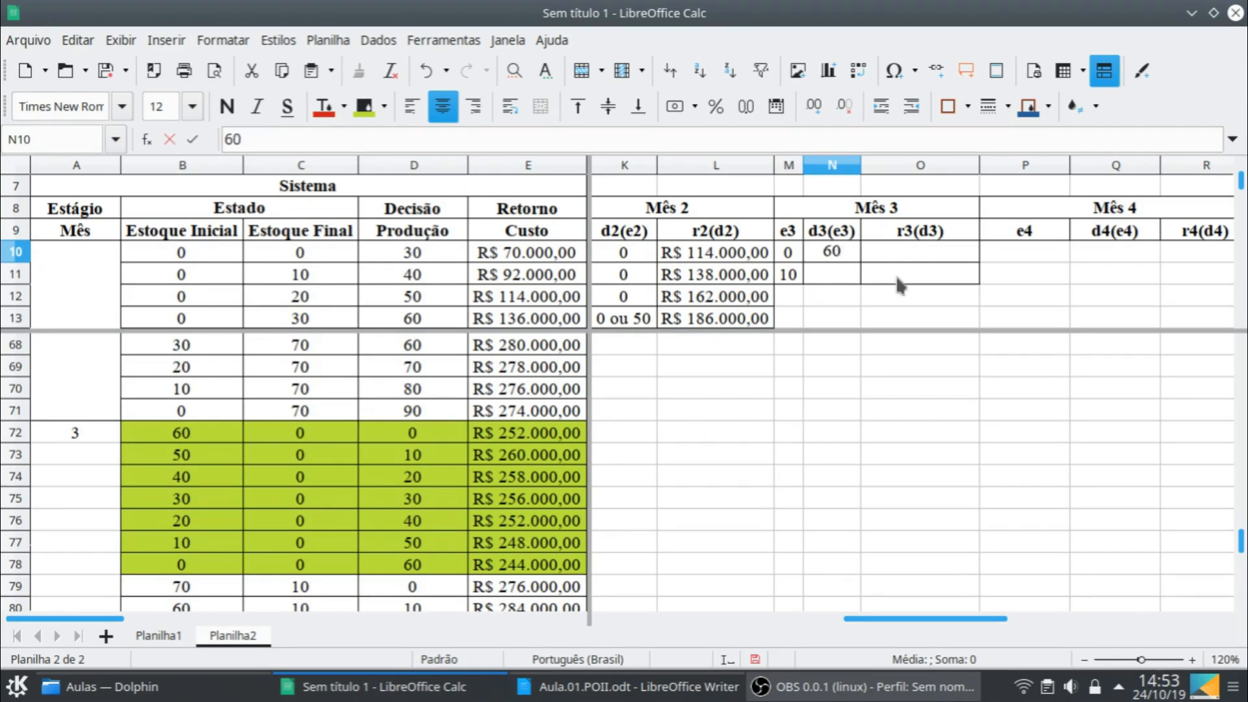
key("Tab")
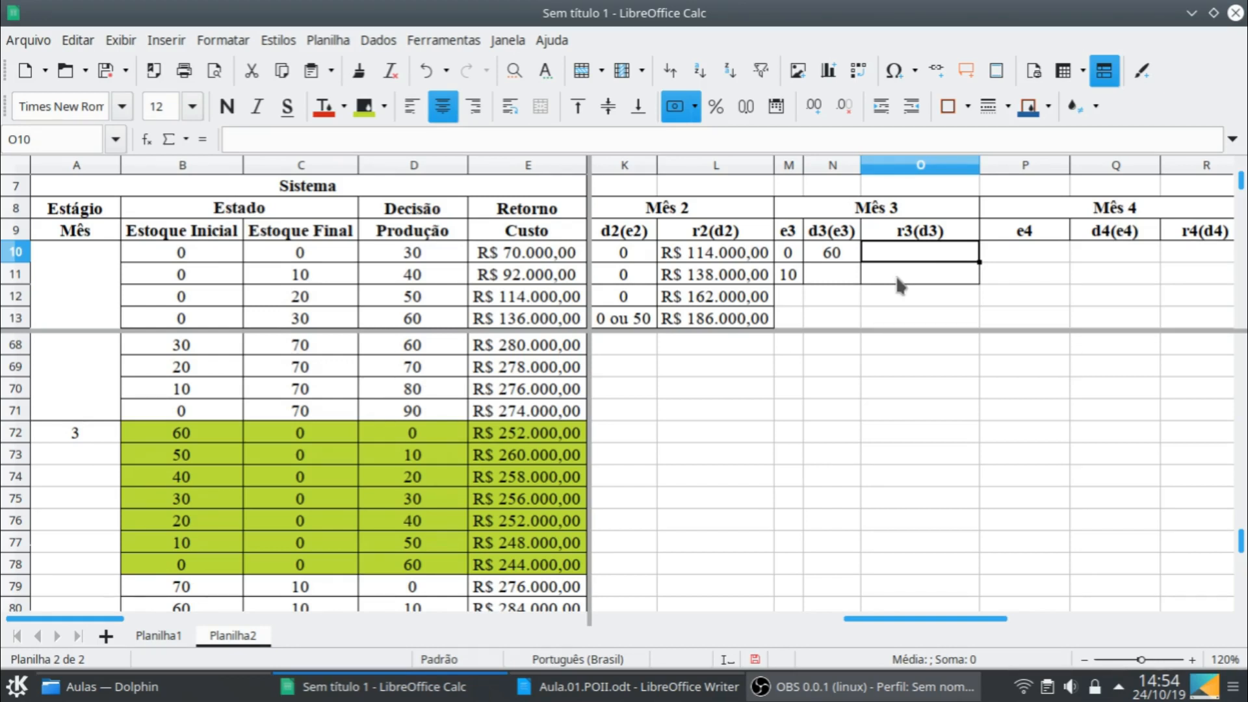
type("24")
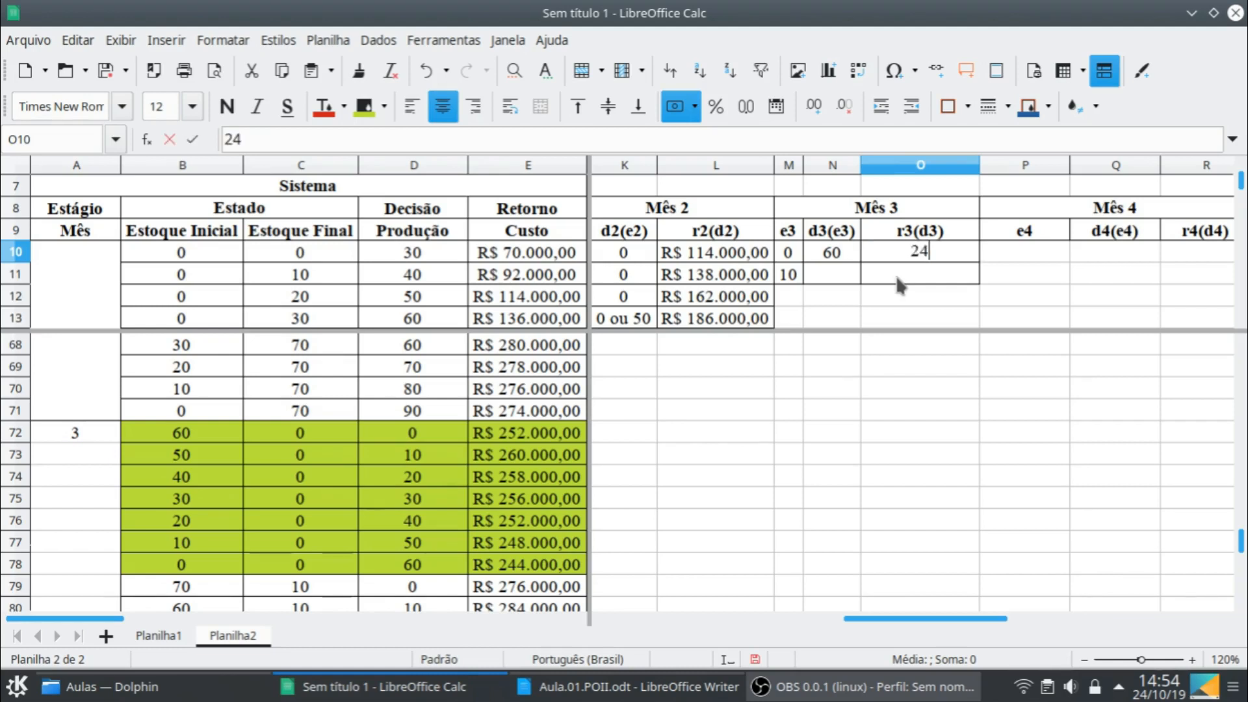
type("4.000")
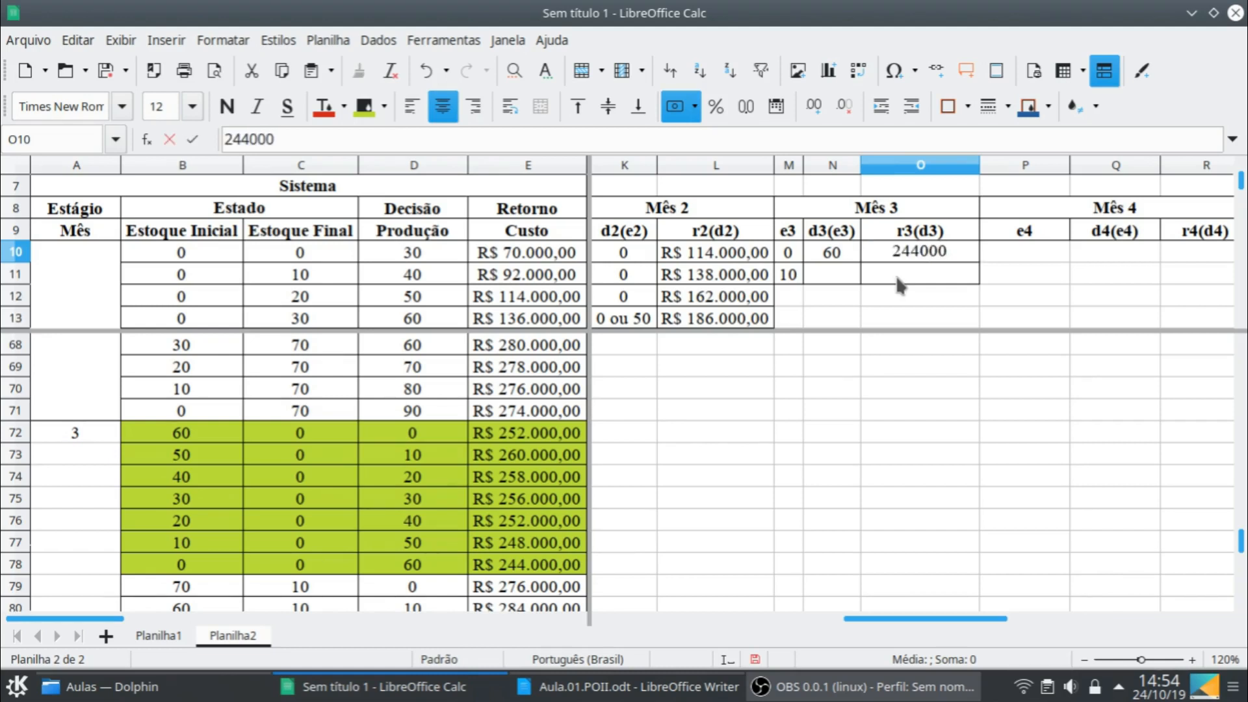
key("Return")
- Record the month 3 optimum for final stock 10, with decision 70 in N11 and cost 266000 in O11
scroll(424, 531, "down", 3)
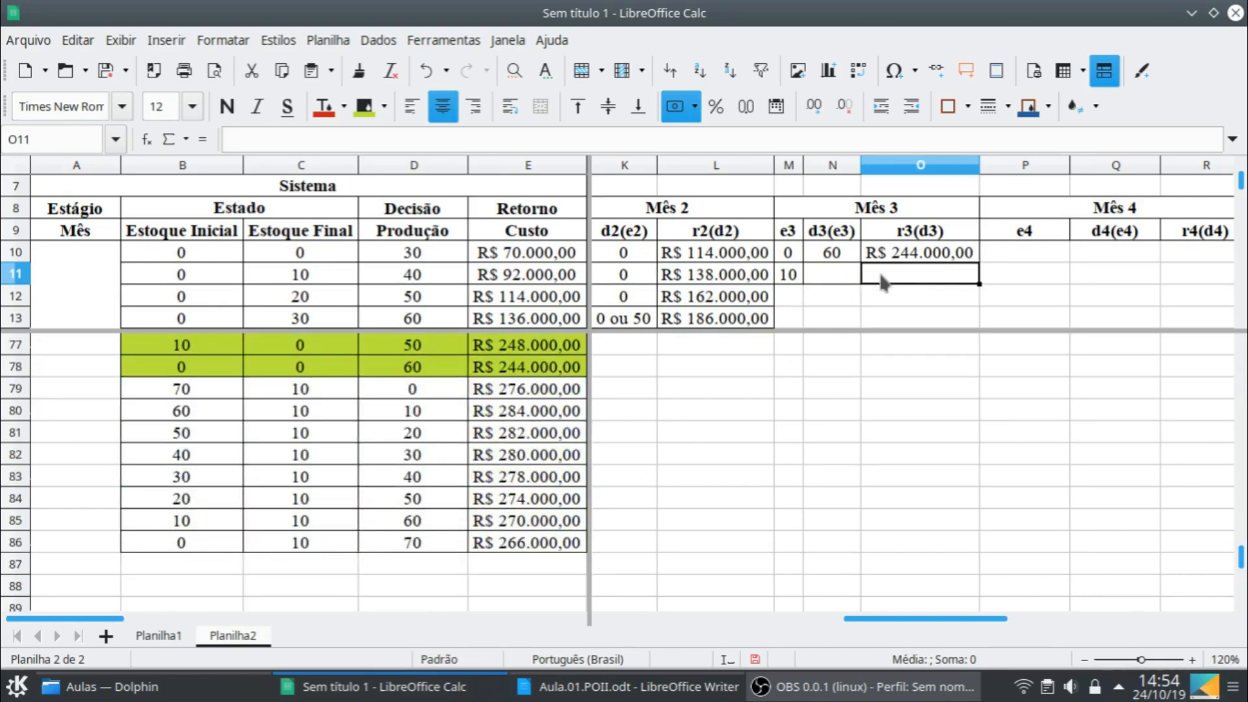
left_click(835, 276)
type("0")
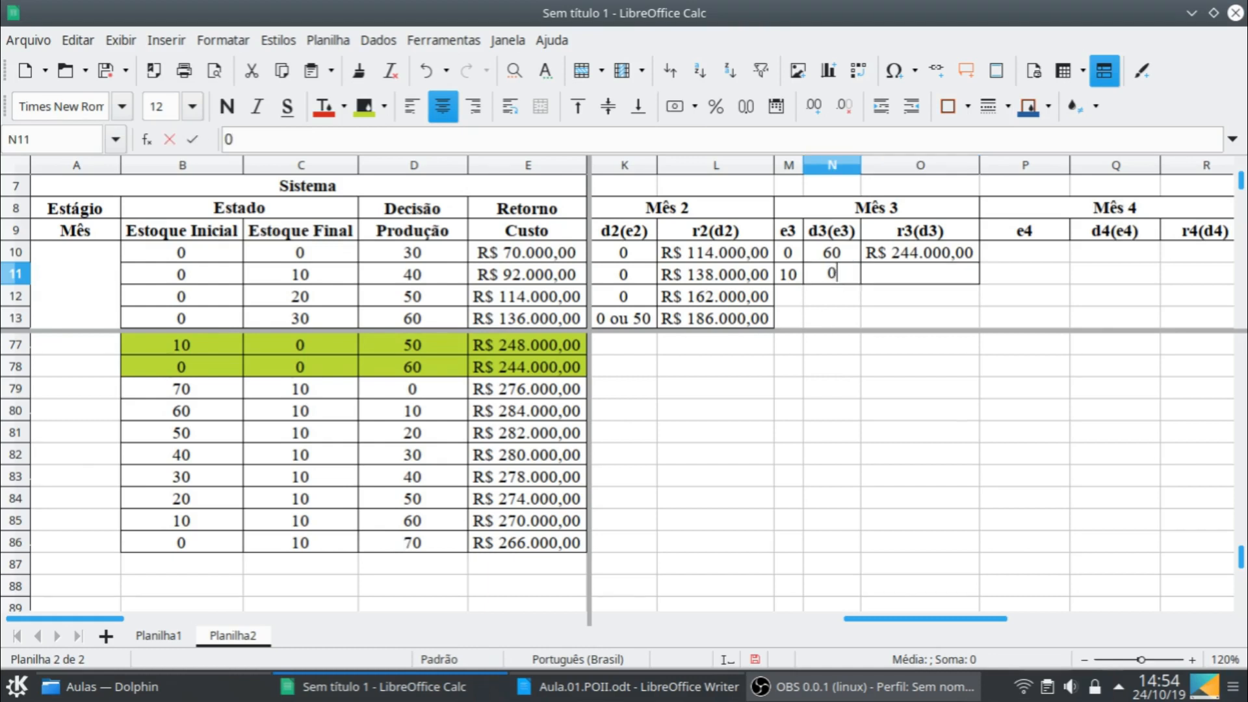
key("Tab")
type("266")
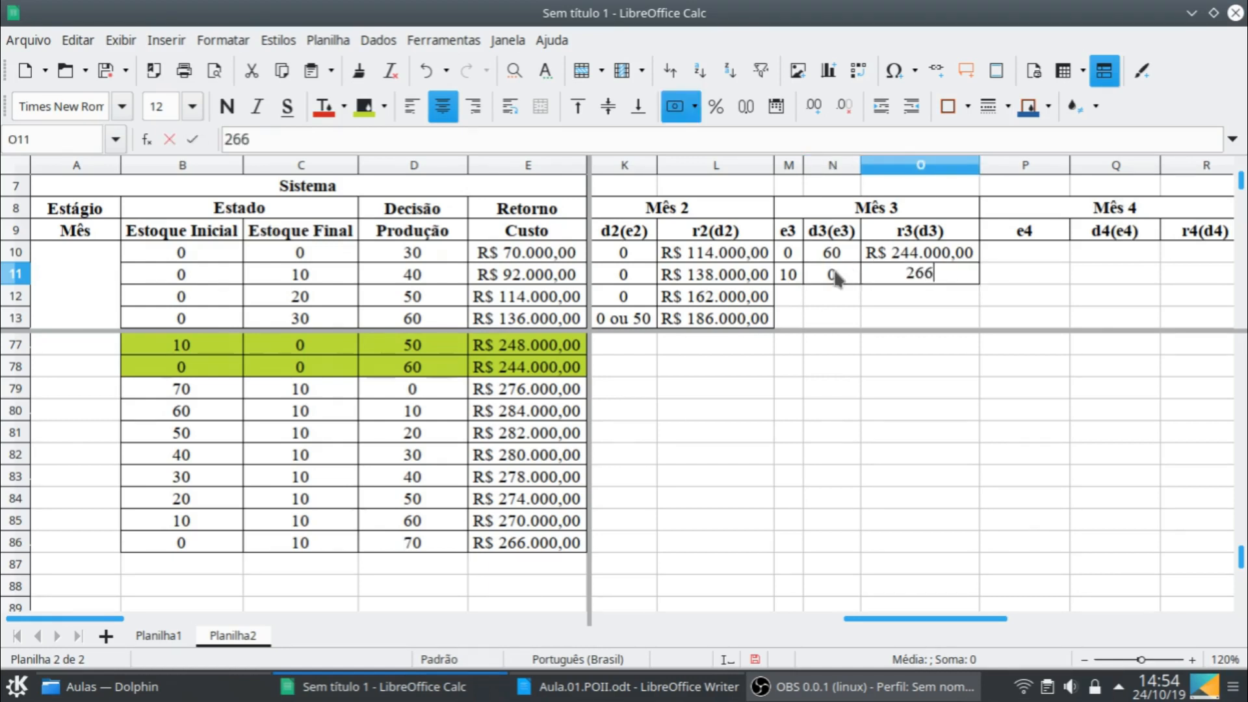
type(".000")
key("Return")
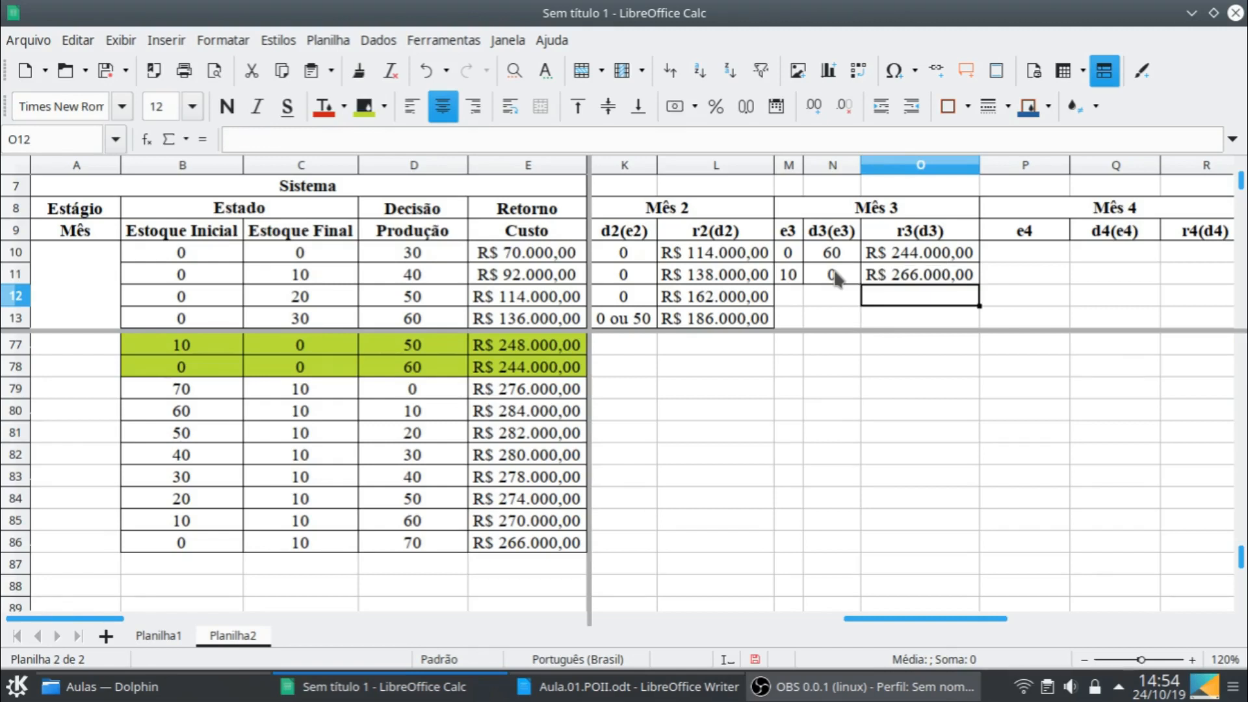
left_click(835, 277)
type("70")
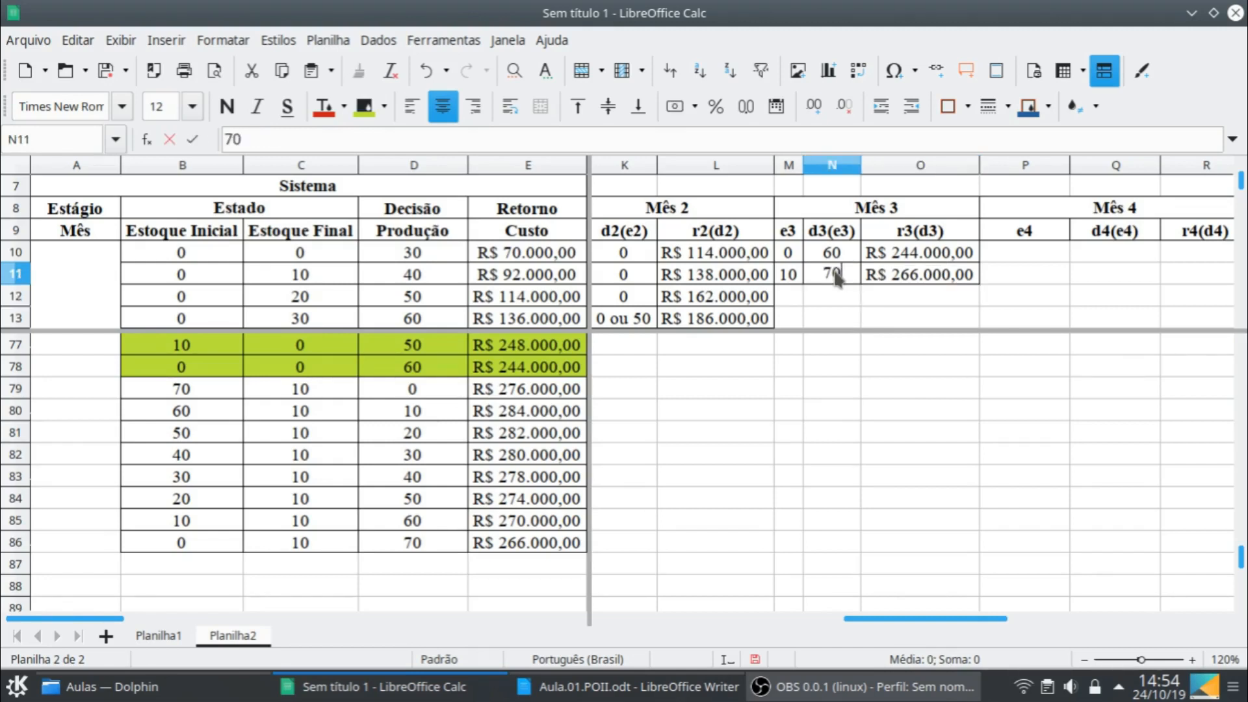
key("Return")
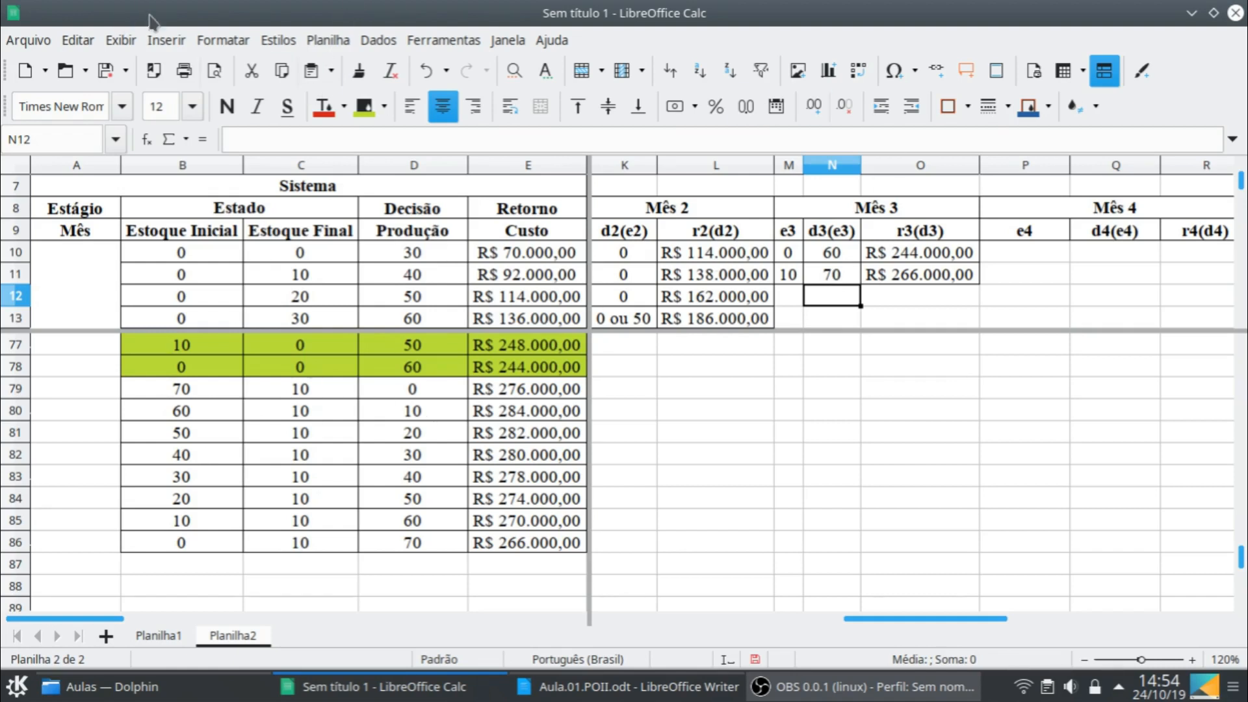
- Turn off the split window view of the sheet
left_click(139, 41)
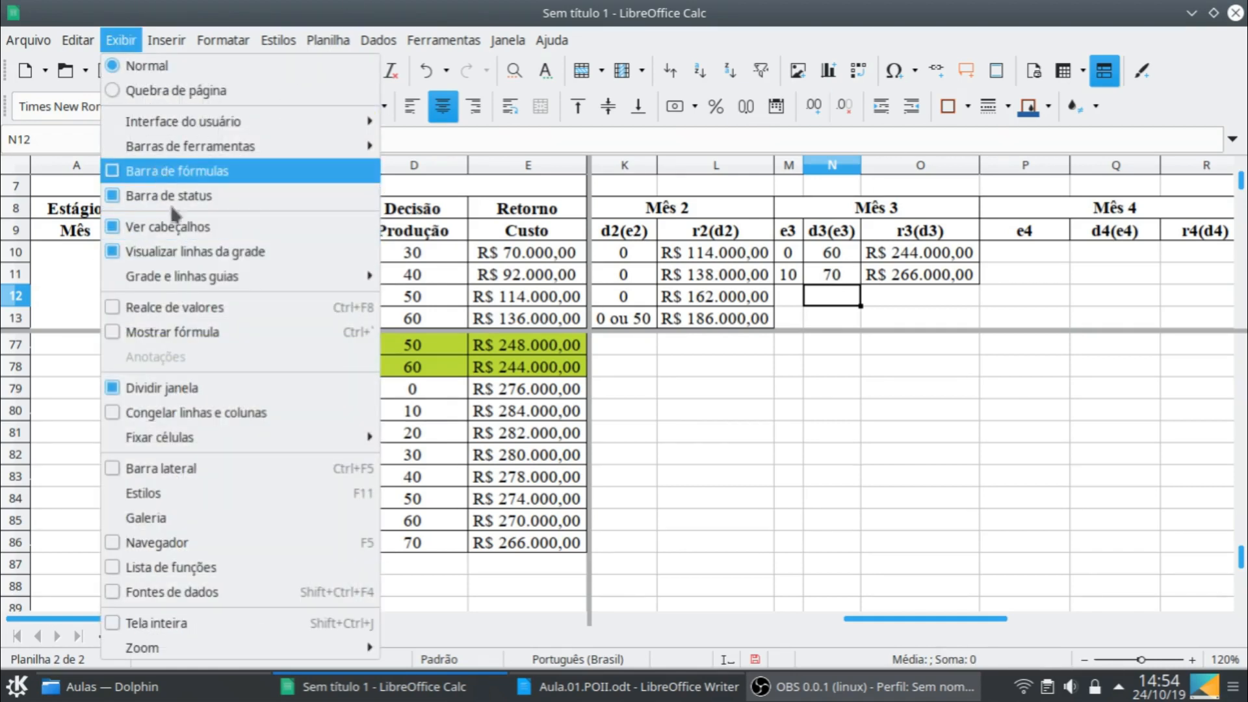
left_click(162, 388)
scroll(520, 427, "down", 9)
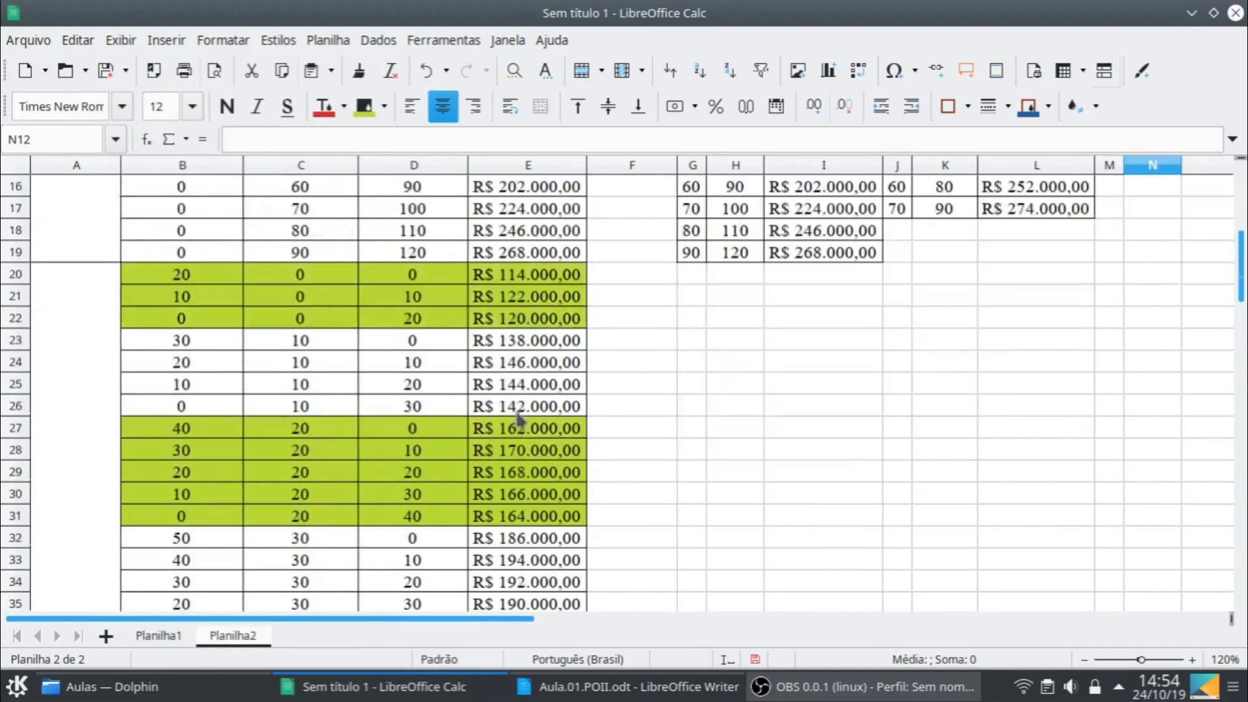
scroll(519, 424, "down", 13)
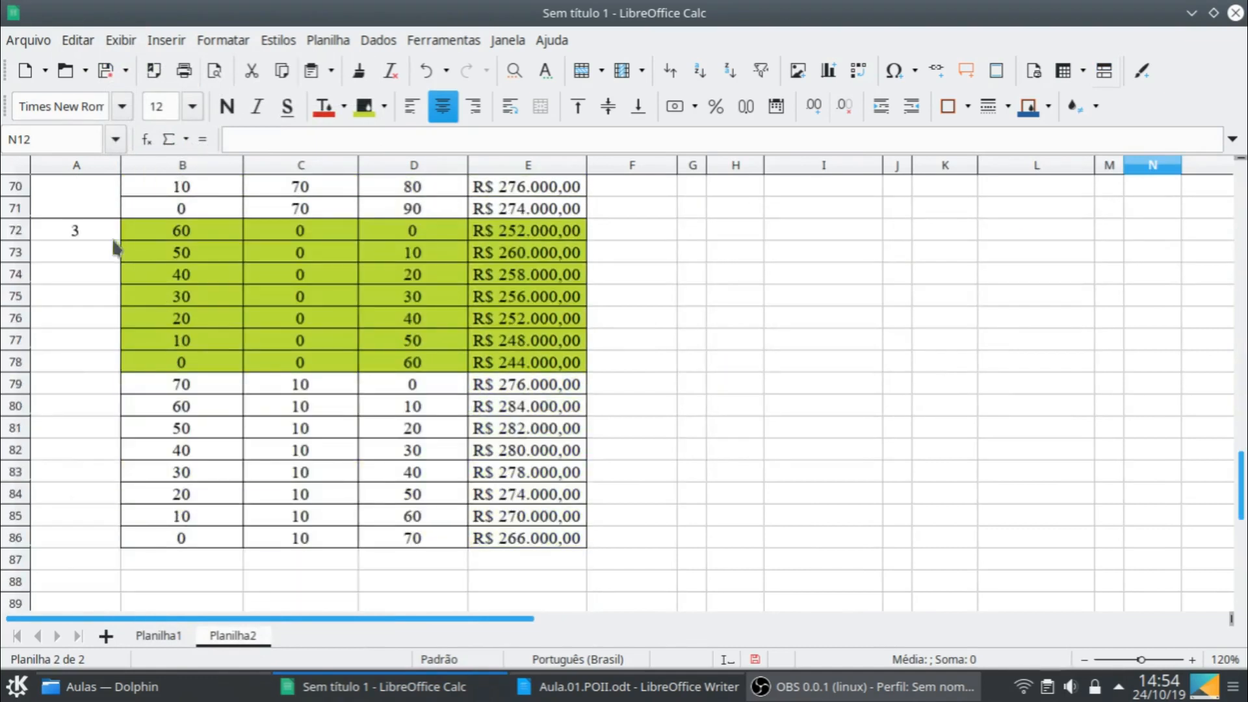
- Merge A72:A86 into one centred cell for month 3 and apply full borders to it
left_click(112, 235)
left_click(110, 541, "shift")
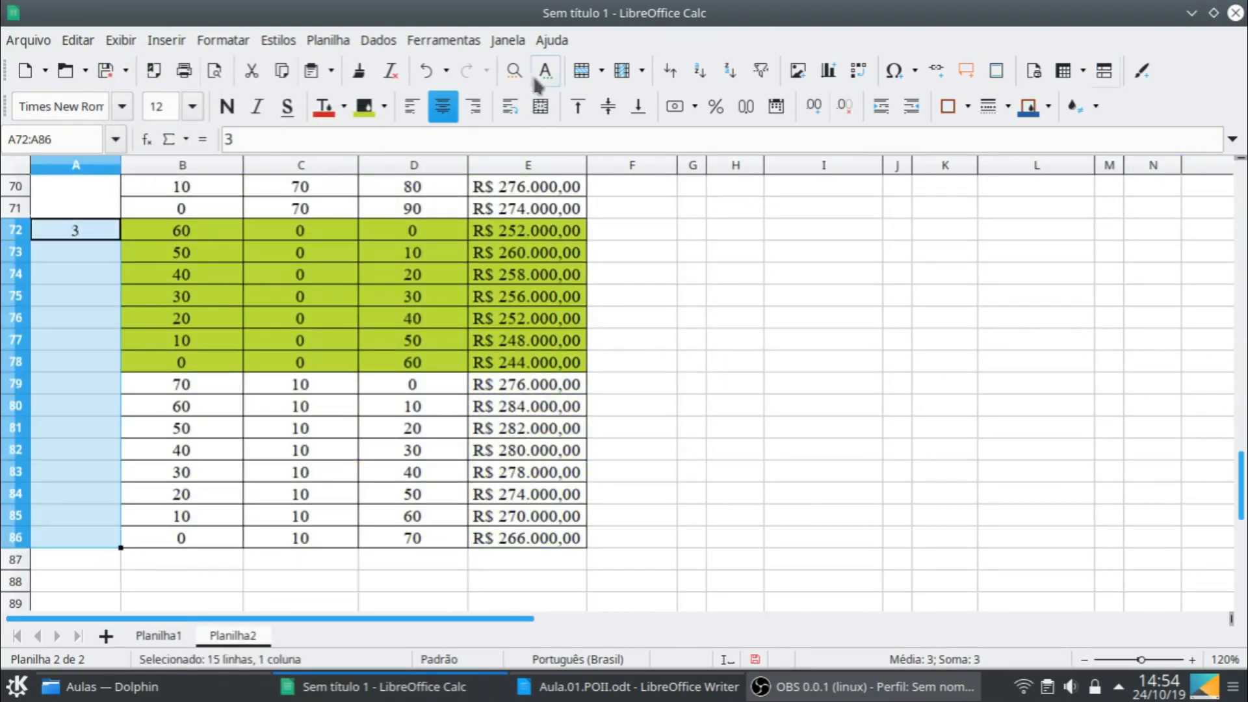
left_click(541, 106)
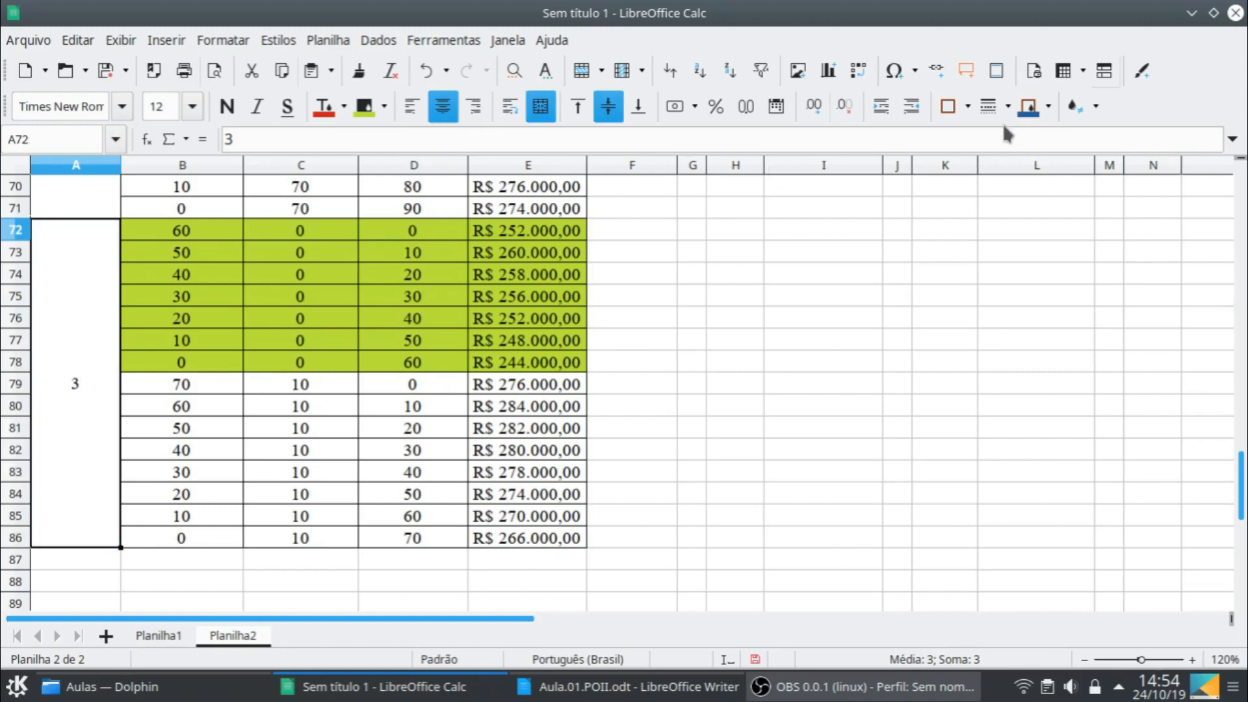
left_click(967, 106)
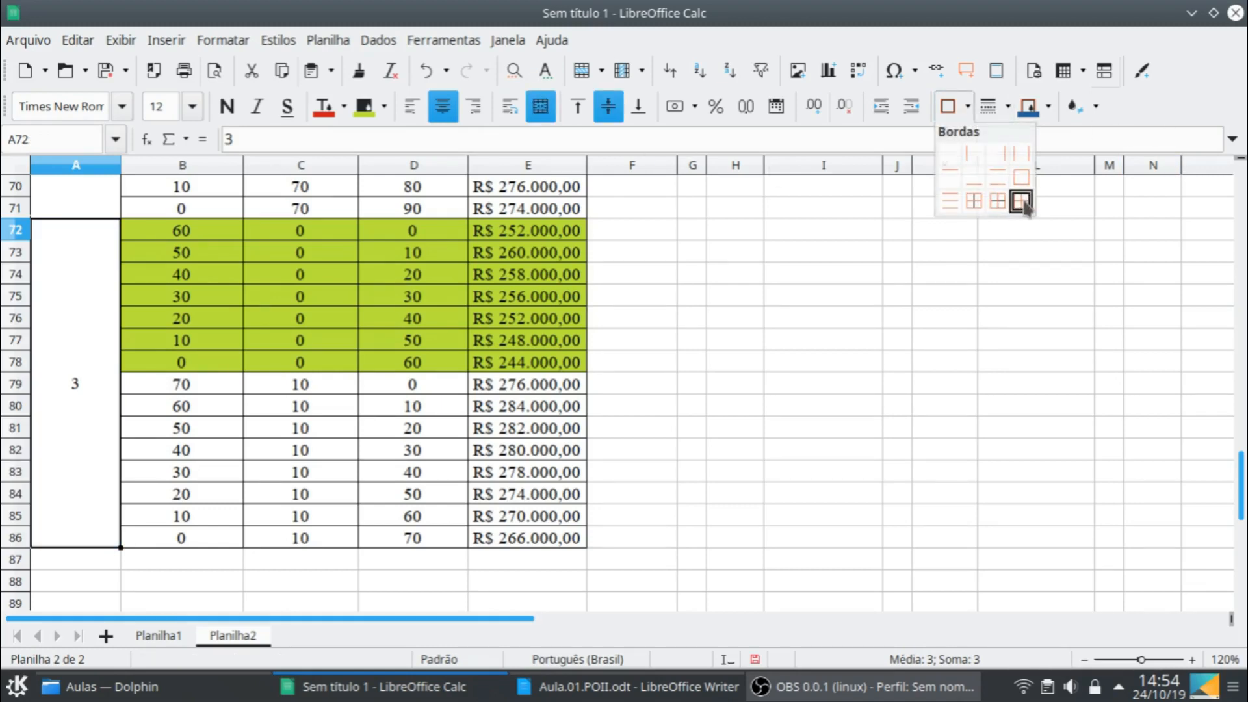
left_click(1020, 203)
- Fill B86:E86 down one row to start the month 4 stage, and set the final stock in C87 to 0
left_click(189, 497)
left_click(195, 540)
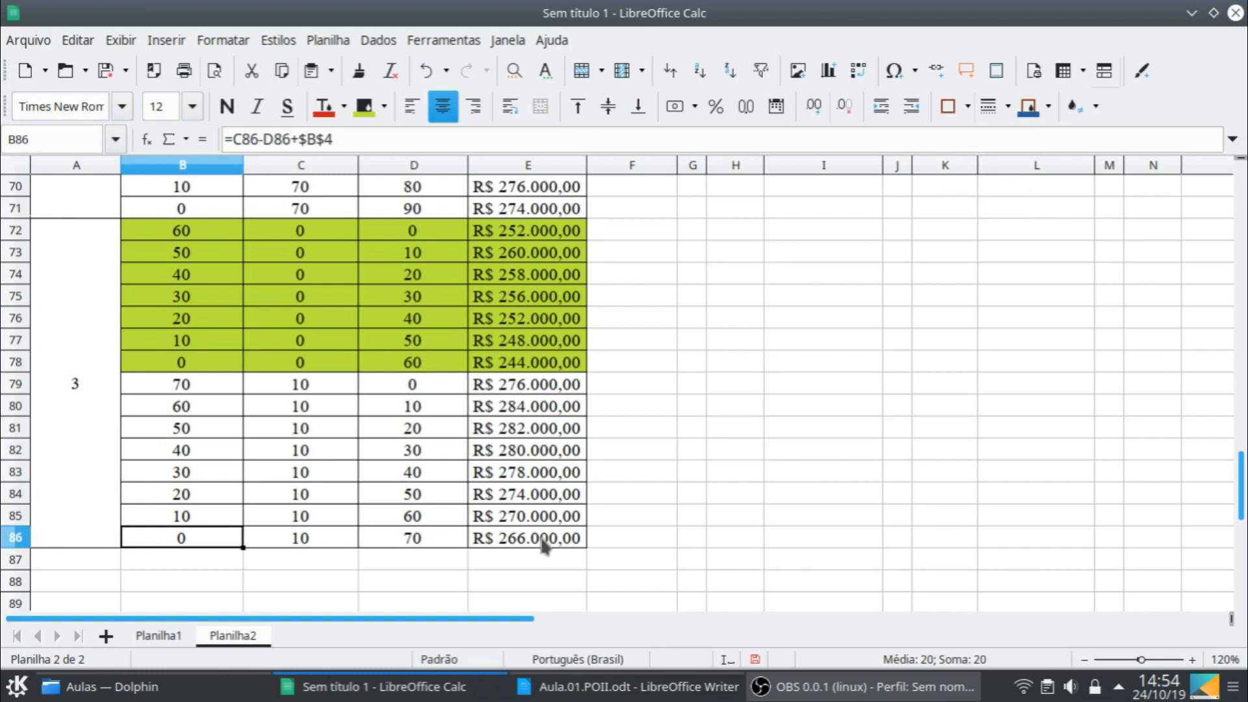
left_click(545, 540, "shift")
left_click_drag(586, 547, 585, 565)
scroll(334, 384, "down", 2)
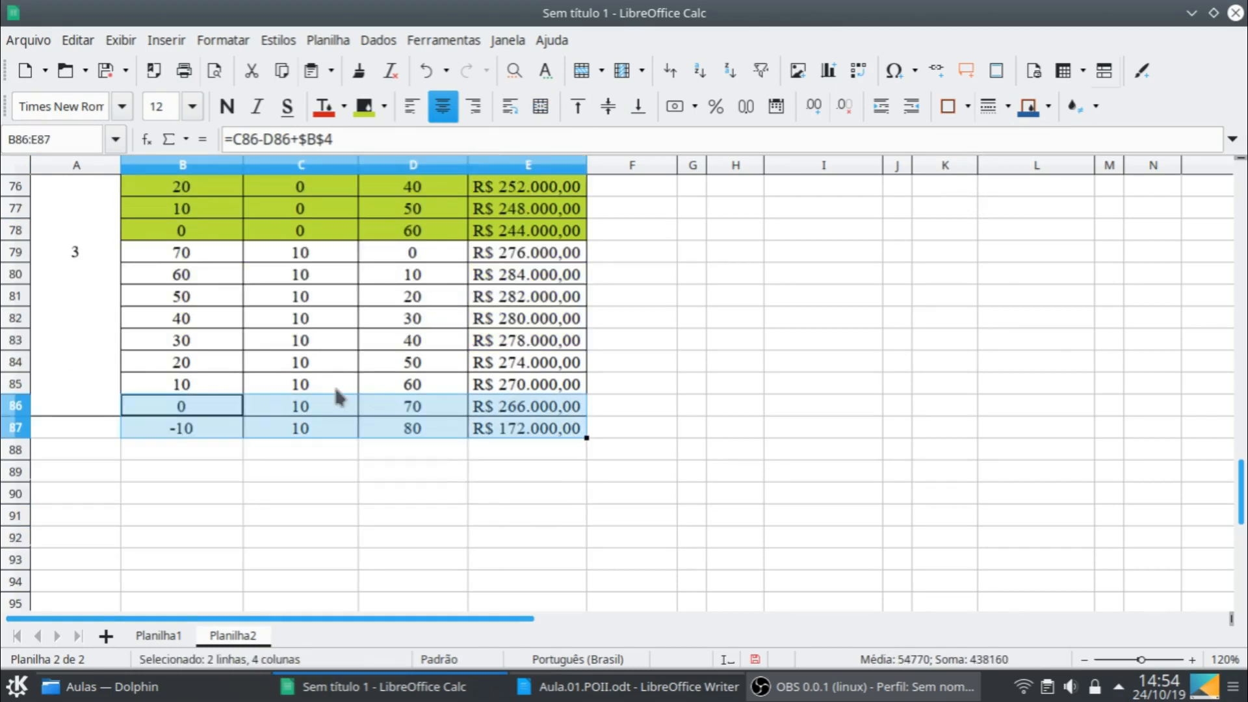
left_click(317, 434)
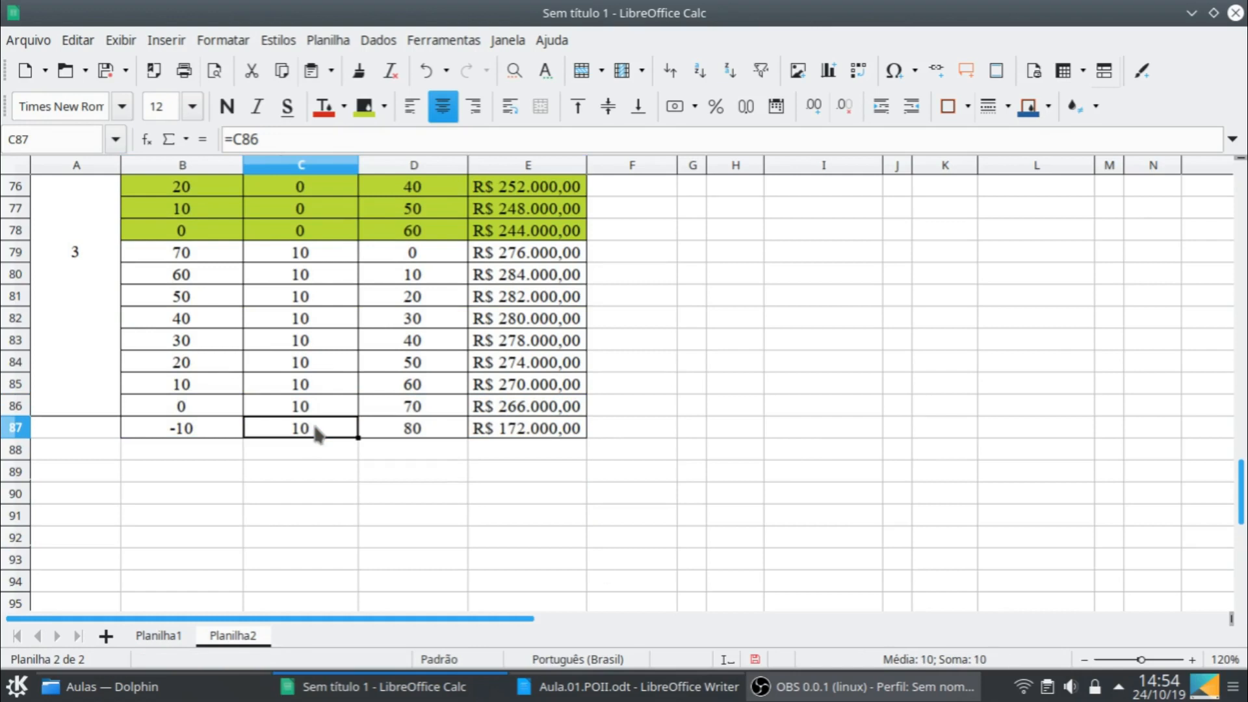
type("0")
key("Return")
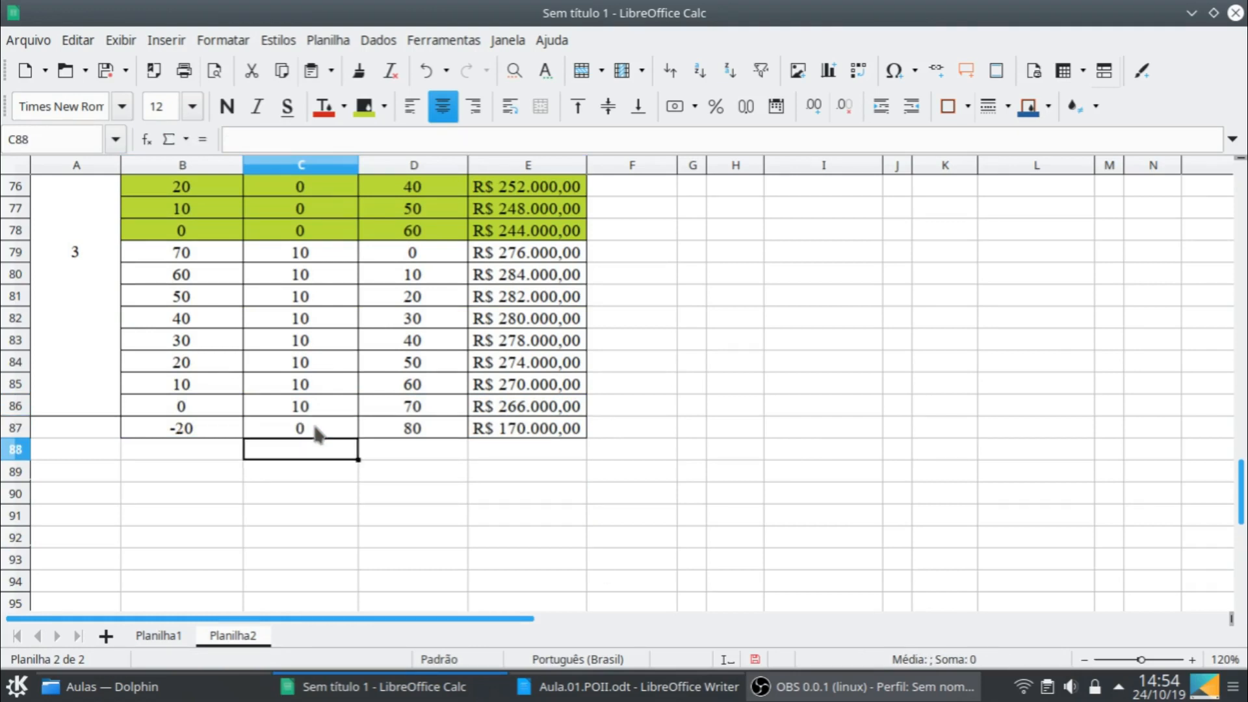
- Point the initial stock formula in B87 to the month 4 demand, making it =C87-D87+$B$5
double_click(162, 428)
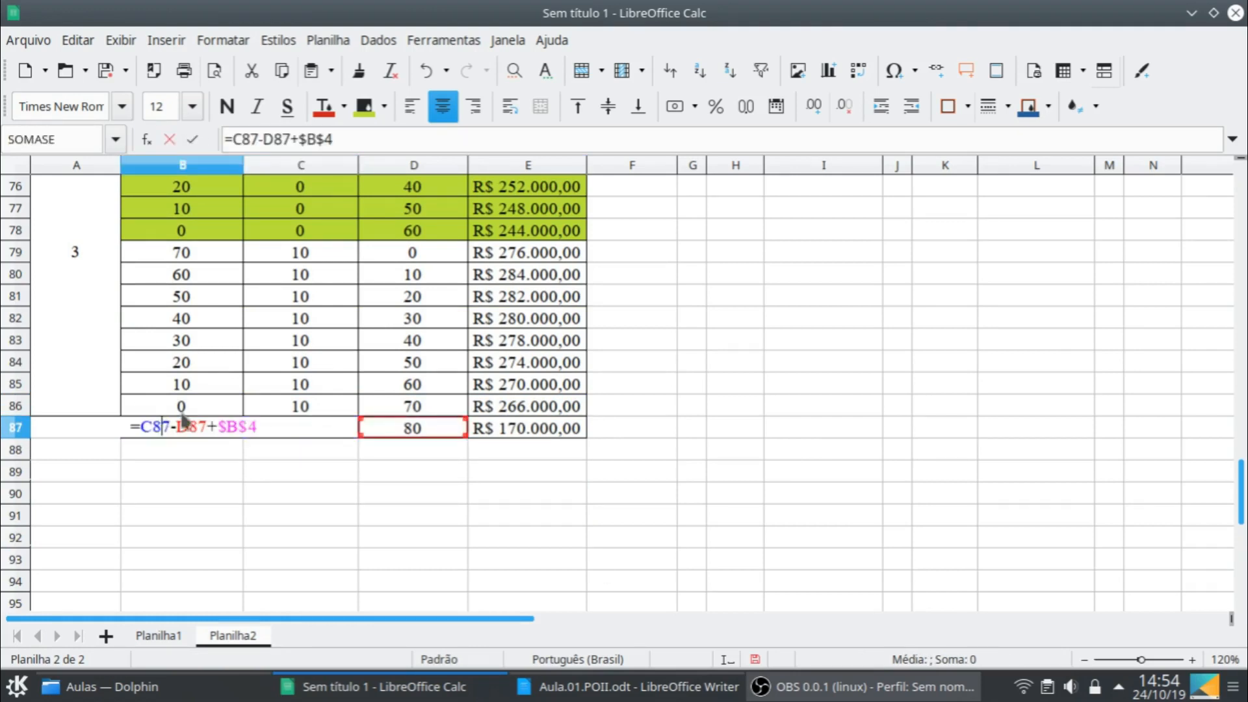
scroll(641, 362, "up", 20)
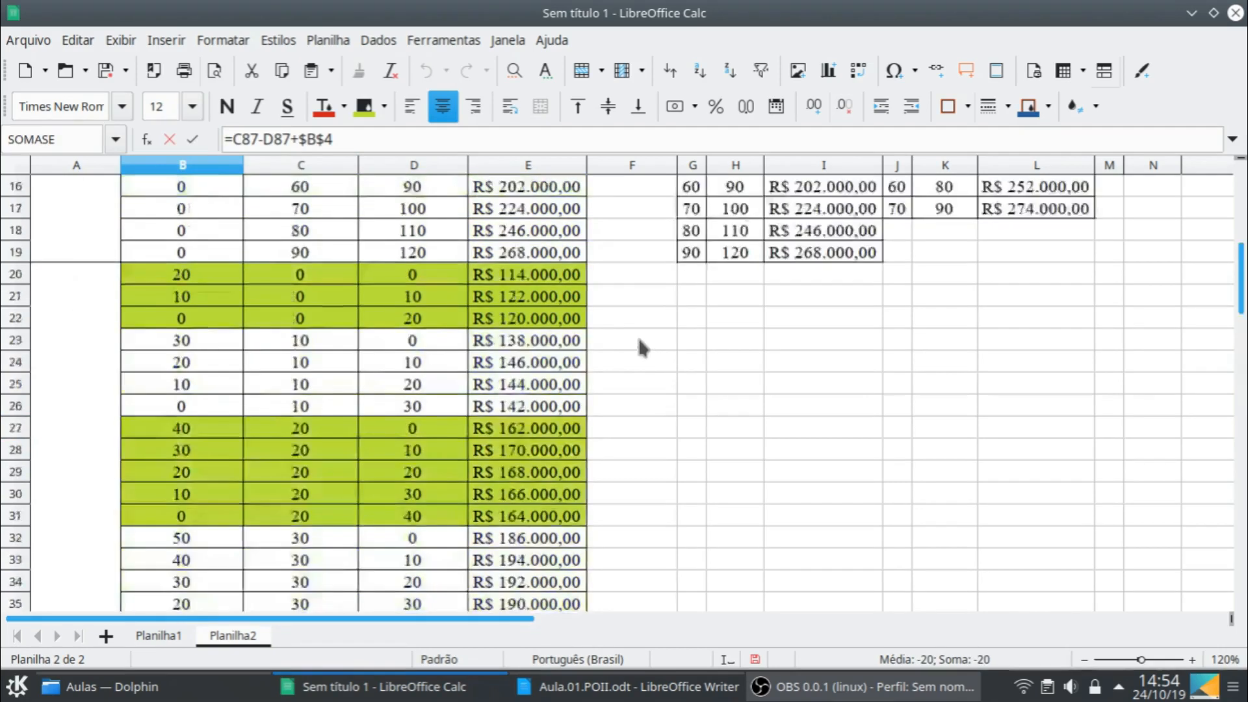
left_click_drag(137, 259, 143, 274)
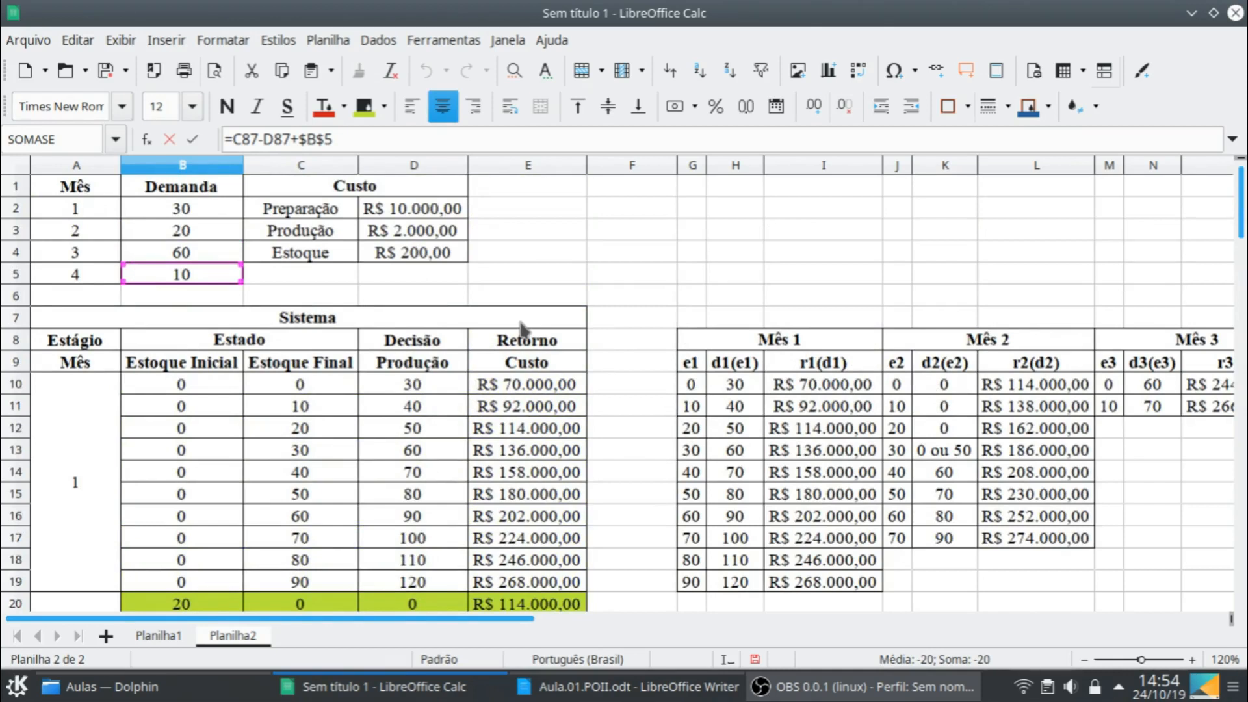
key("Return")
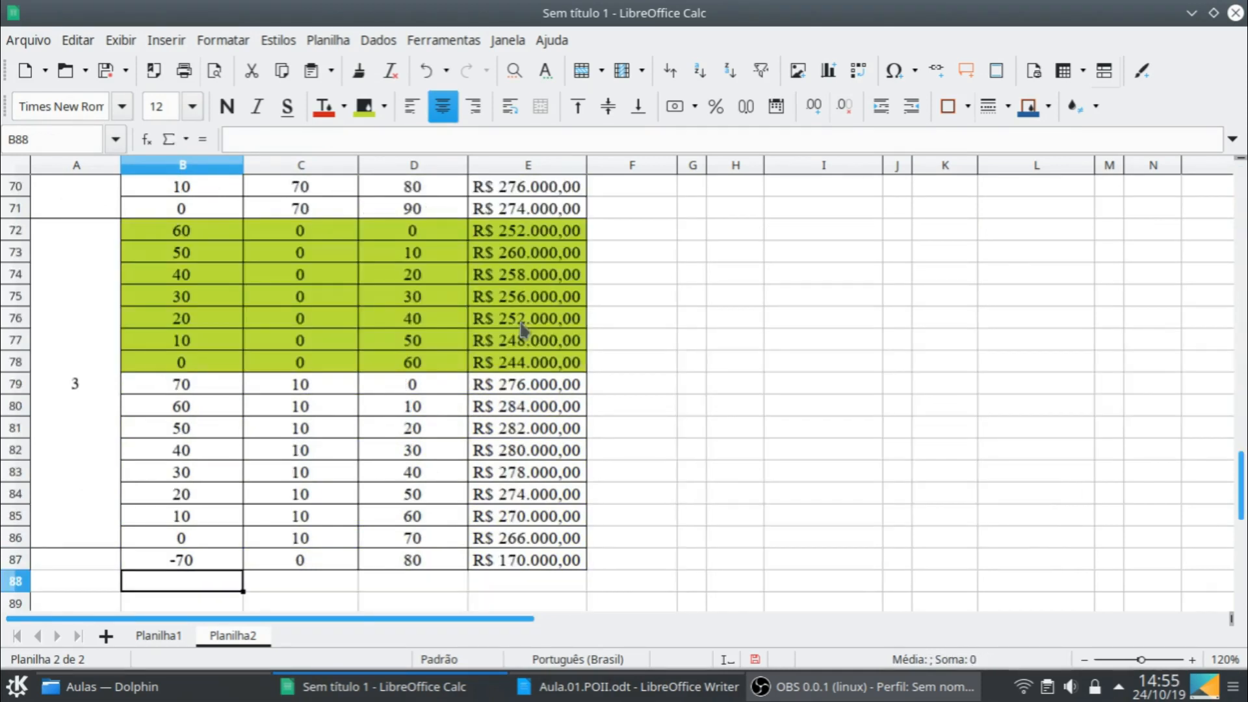
- Change the SOMASE ranges in the E87 cost formula to the Mês 3 summary, $M$10:$M$11 and $O$10:$O$11
double_click(541, 564)
scroll(1148, 399, "up", 4)
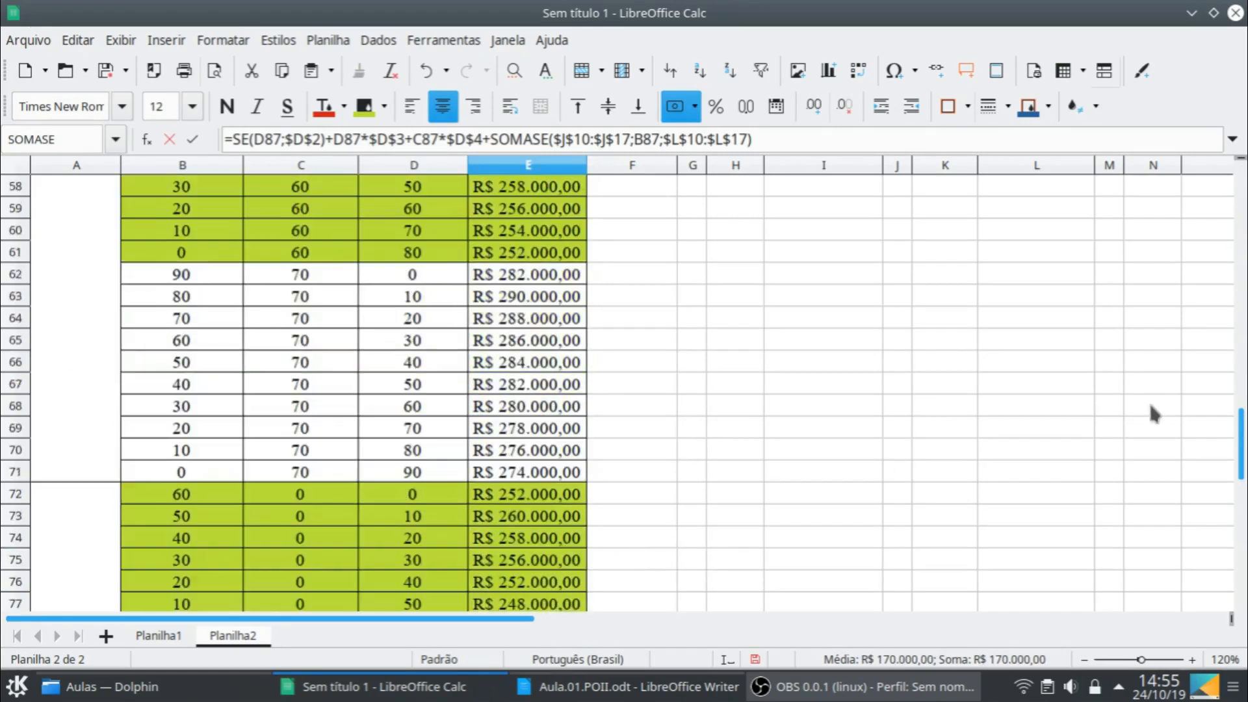
scroll(1148, 399, "up", 17)
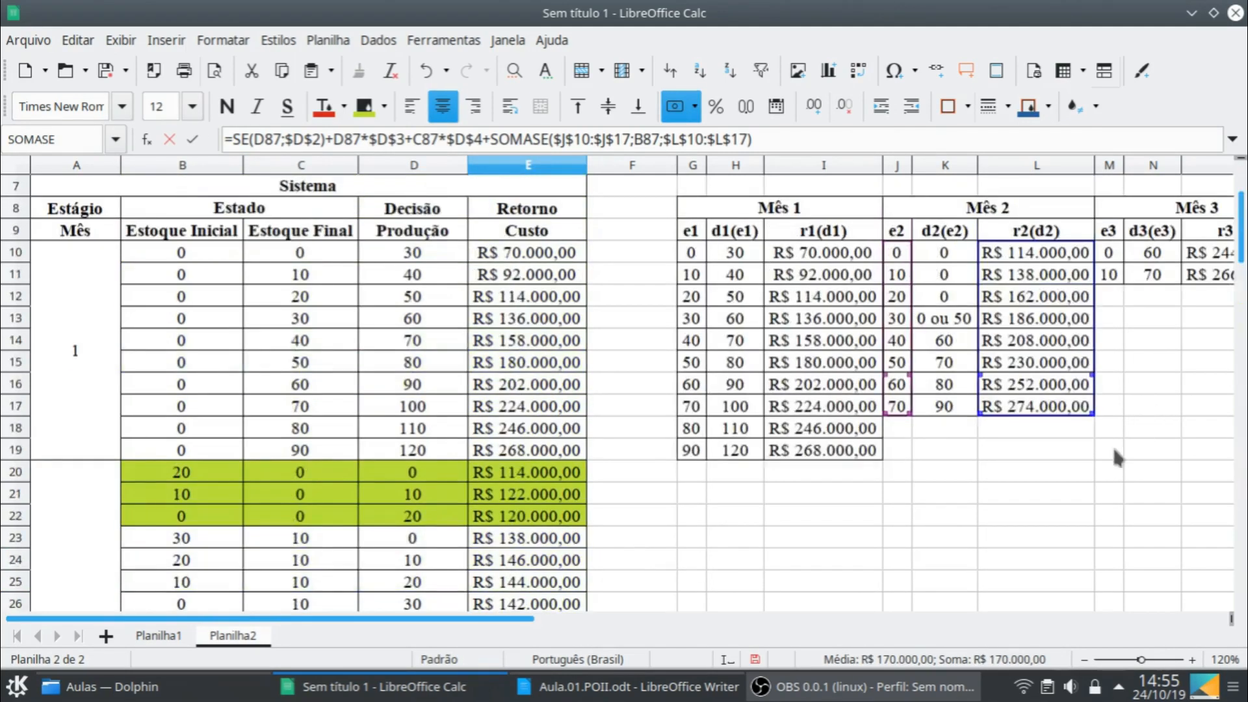
left_click_drag(531, 618, 690, 621)
left_click_drag(449, 325, 676, 312)
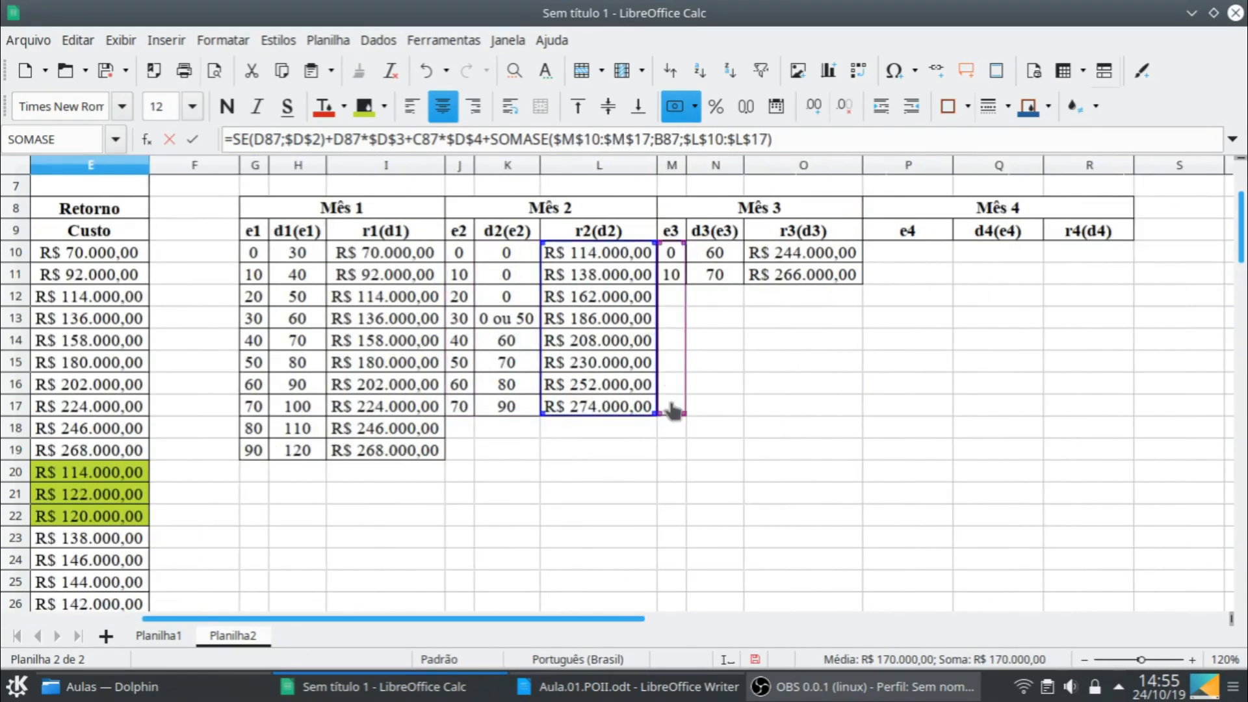
left_click_drag(684, 413, 683, 282)
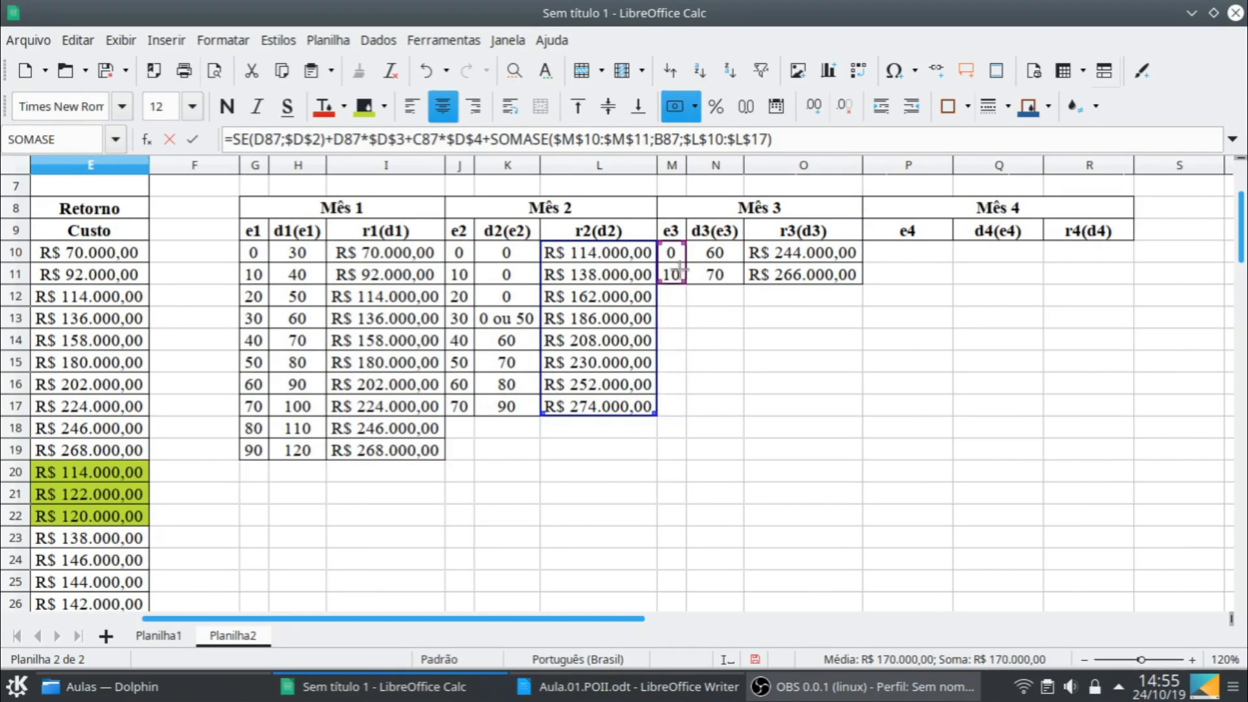
left_click_drag(696, 334, 799, 329)
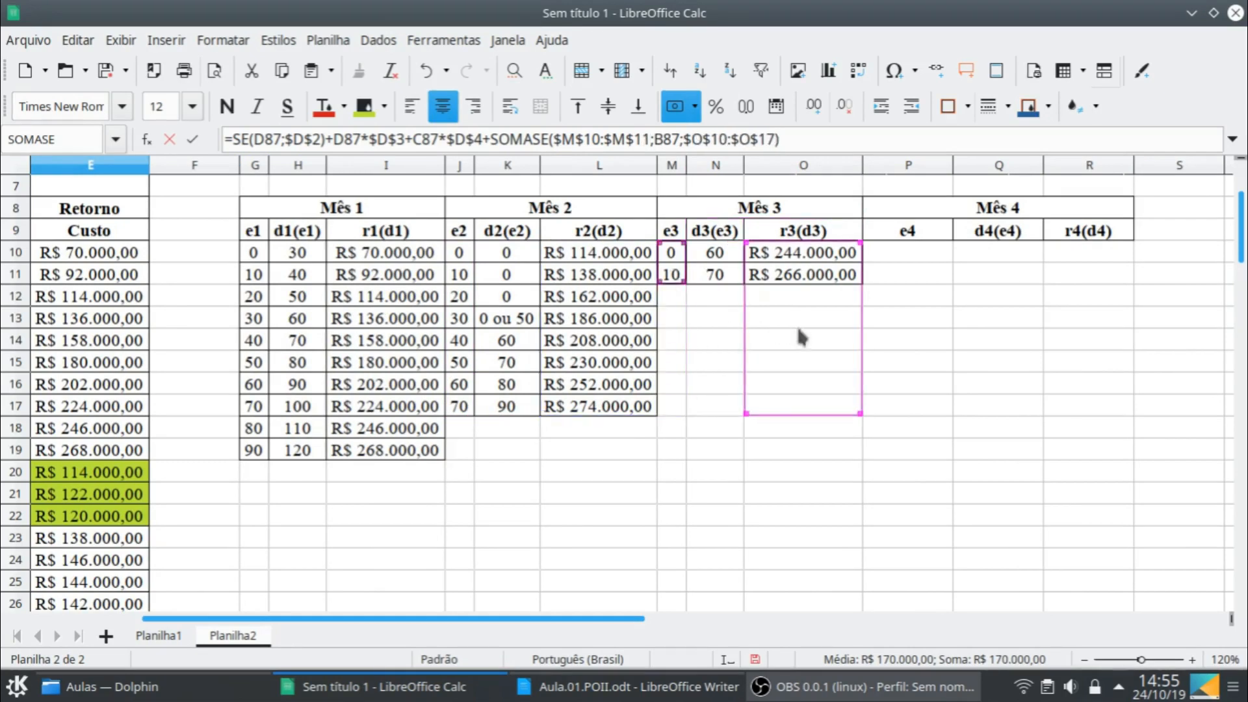
left_click_drag(859, 413, 864, 282)
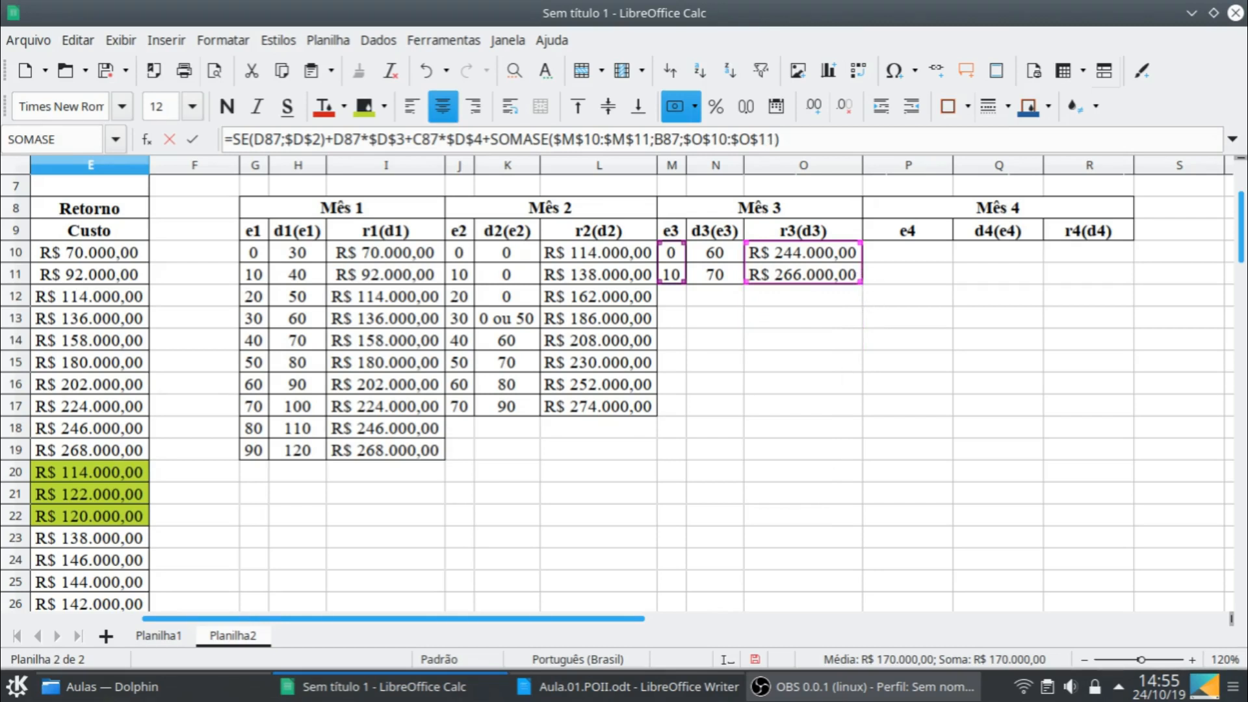
key("Return")
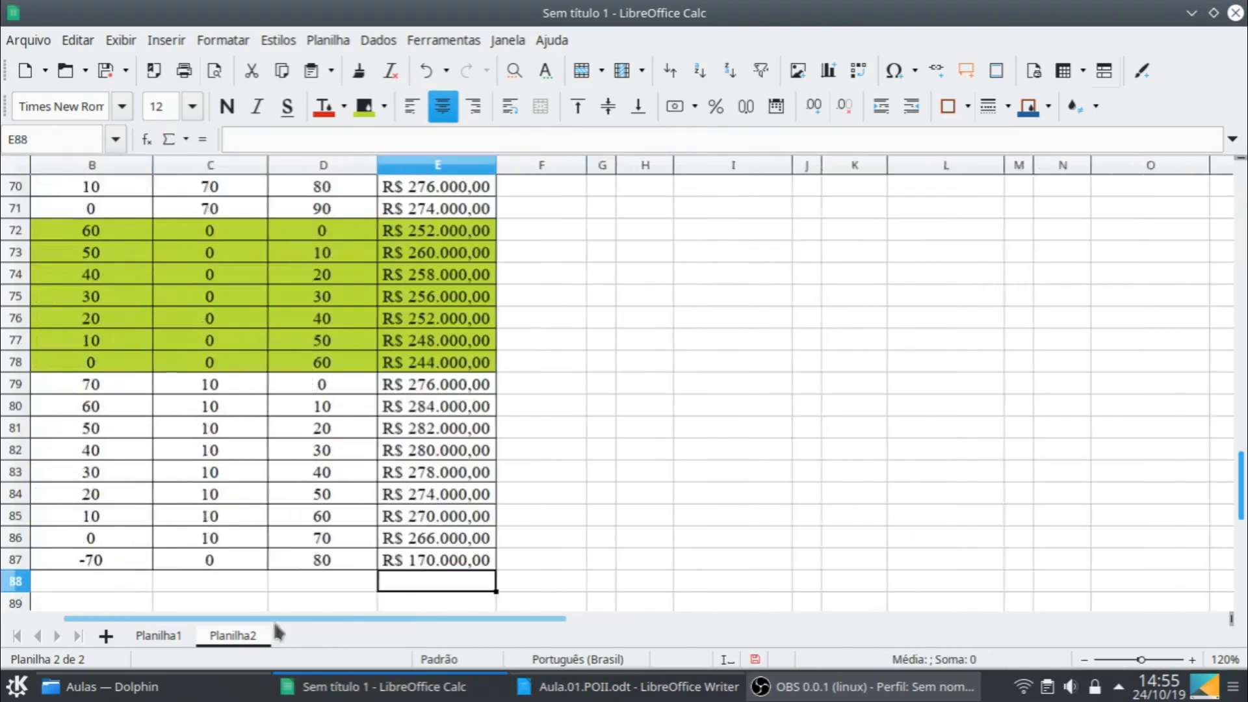
- Set the first month 4 production decision in D87 to 0
left_click_drag(273, 622, 217, 624)
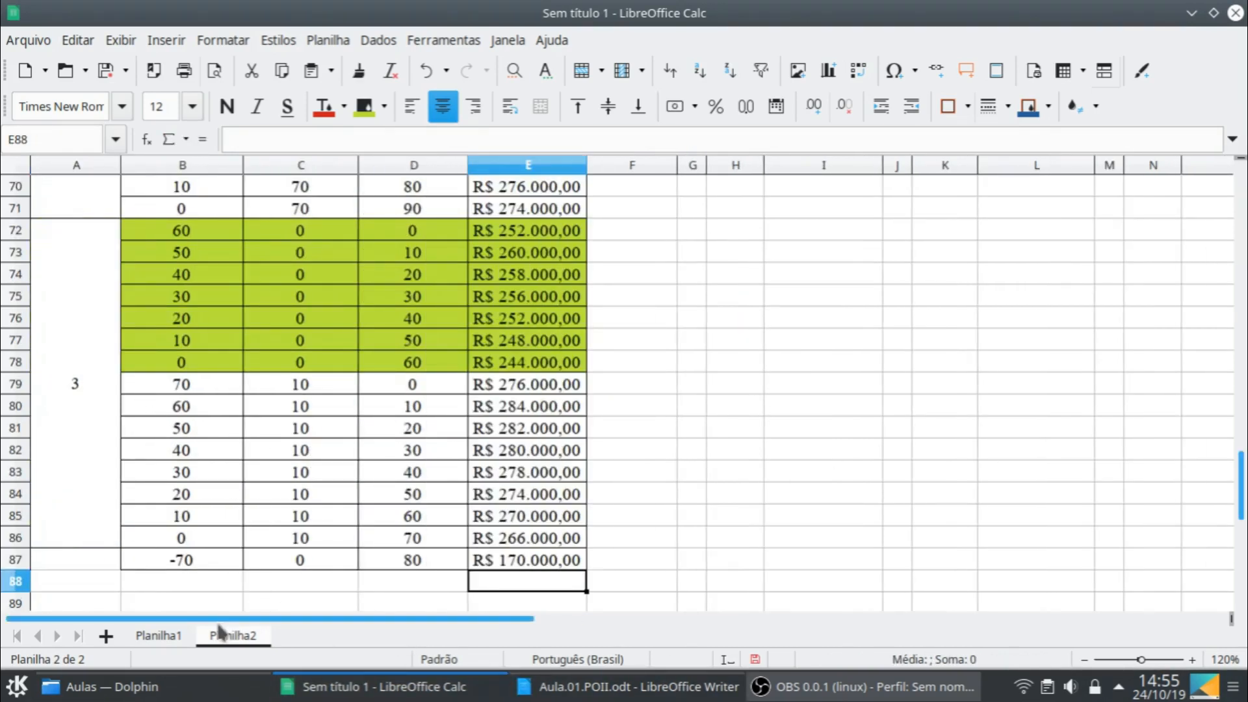
left_click(438, 559)
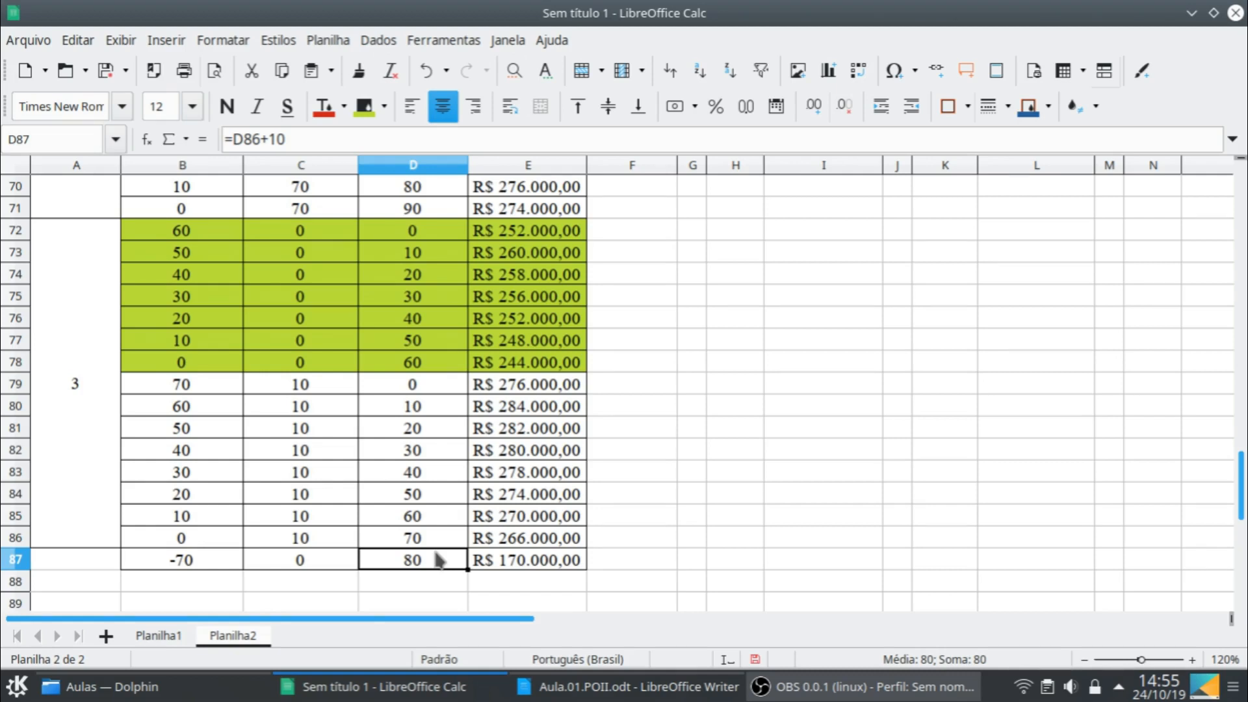
type("0")
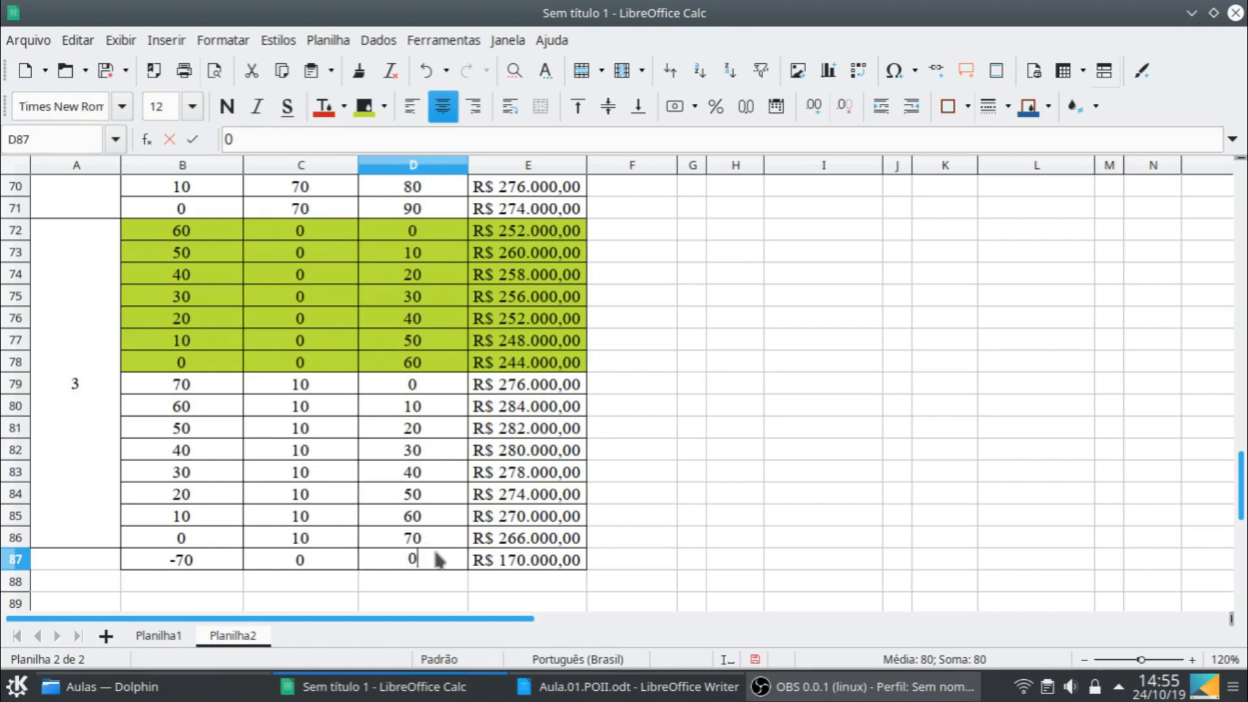
key("Return")
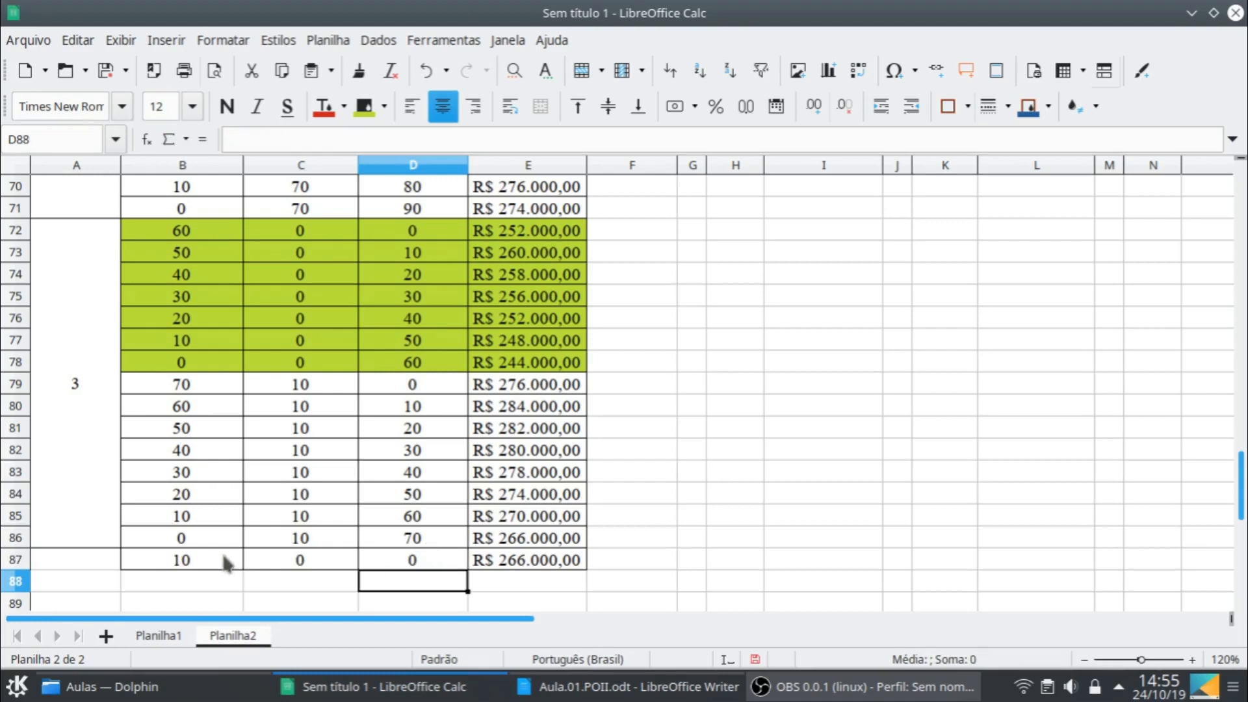
- Fill B87:E87 down one row and make the D88 production formula =D87+10
left_click(221, 557)
left_click(580, 568, "shift")
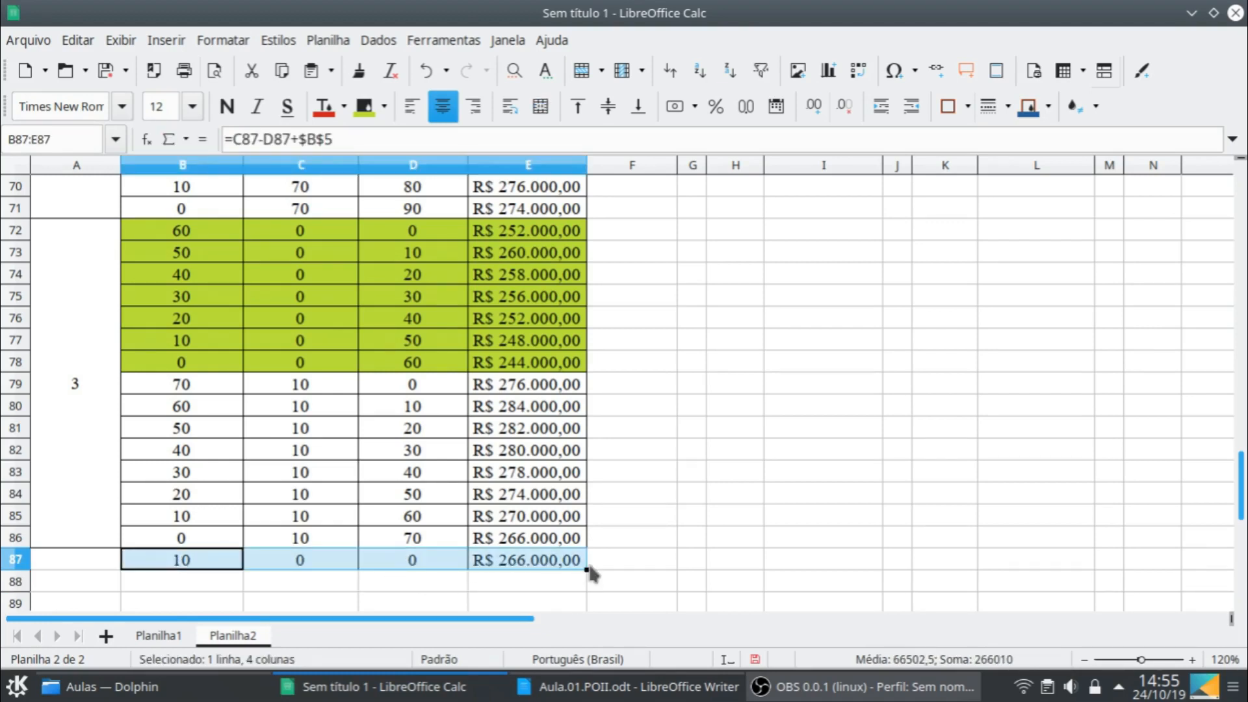
left_click_drag(588, 569, 585, 583)
left_click(433, 587)
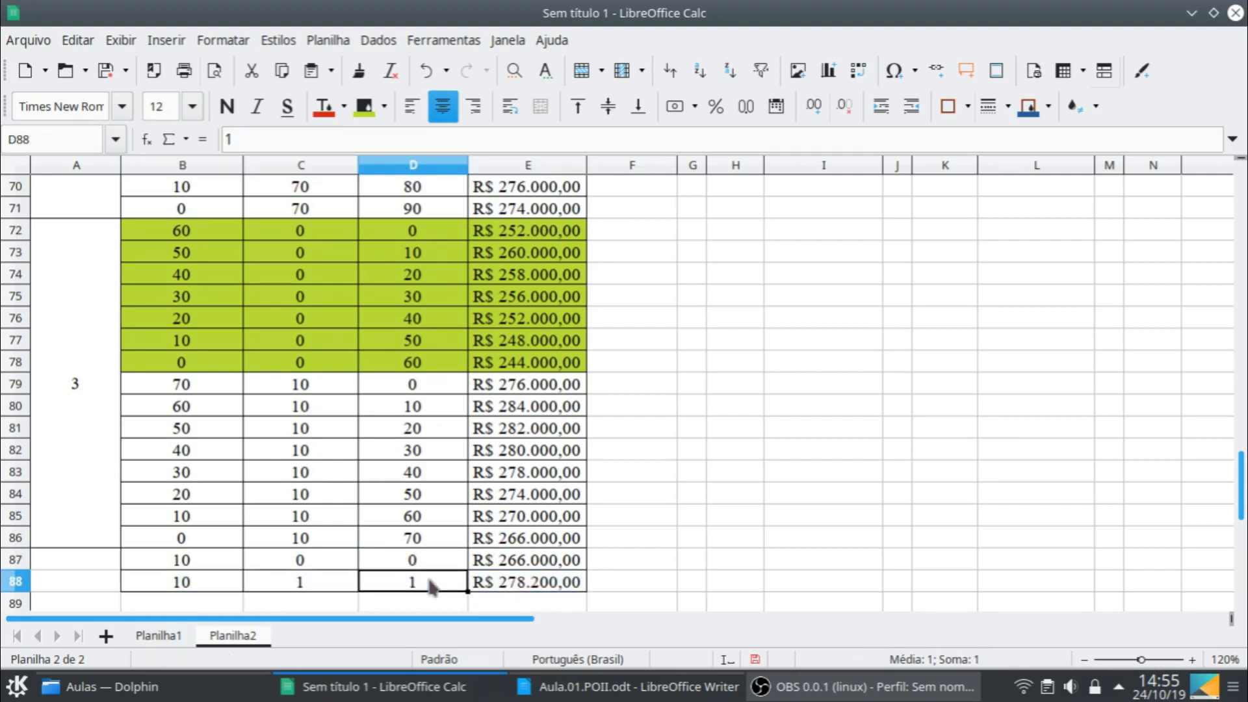
type("=")
key("Up")
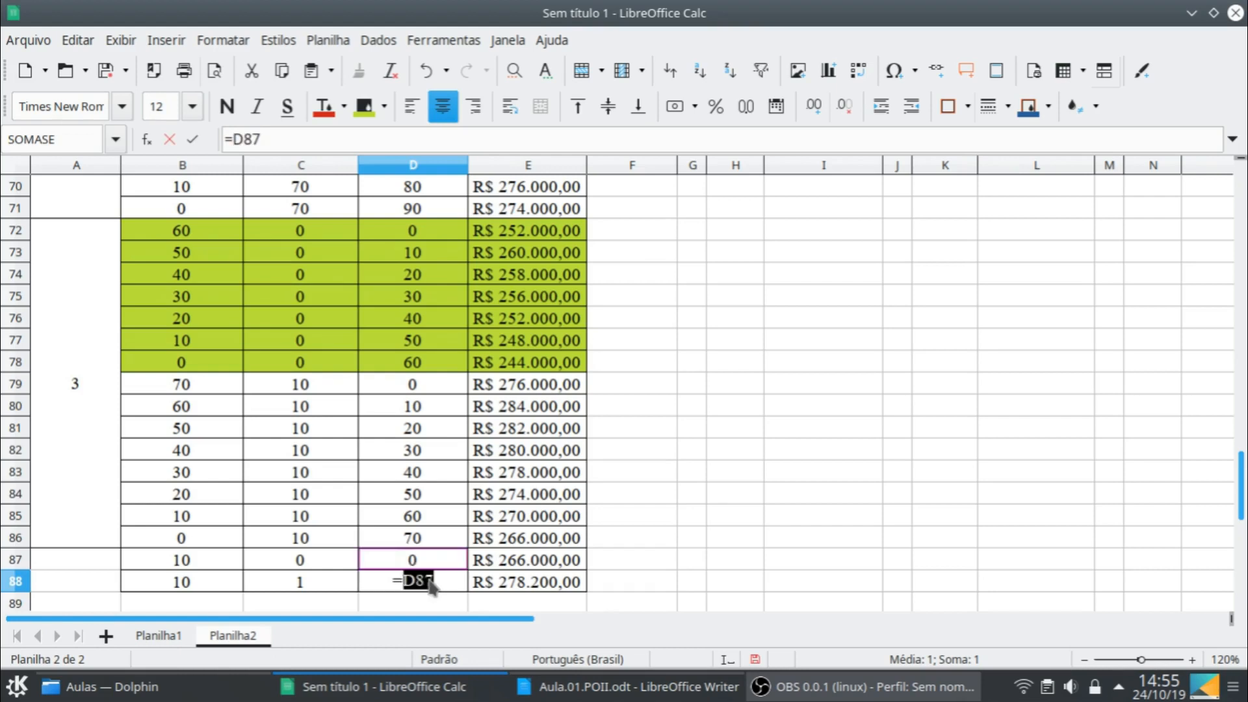
type("+10")
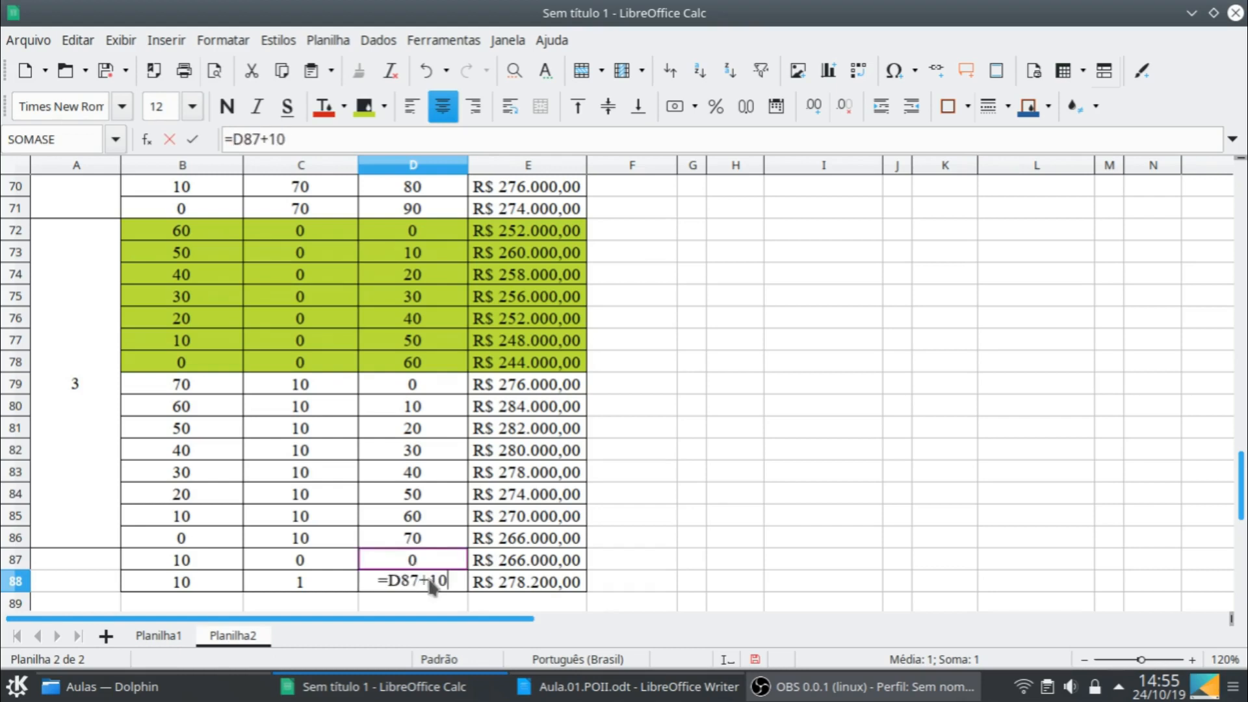
key("Return")
- Link the final stock in C88 to the cell above with =C87
left_click(310, 565)
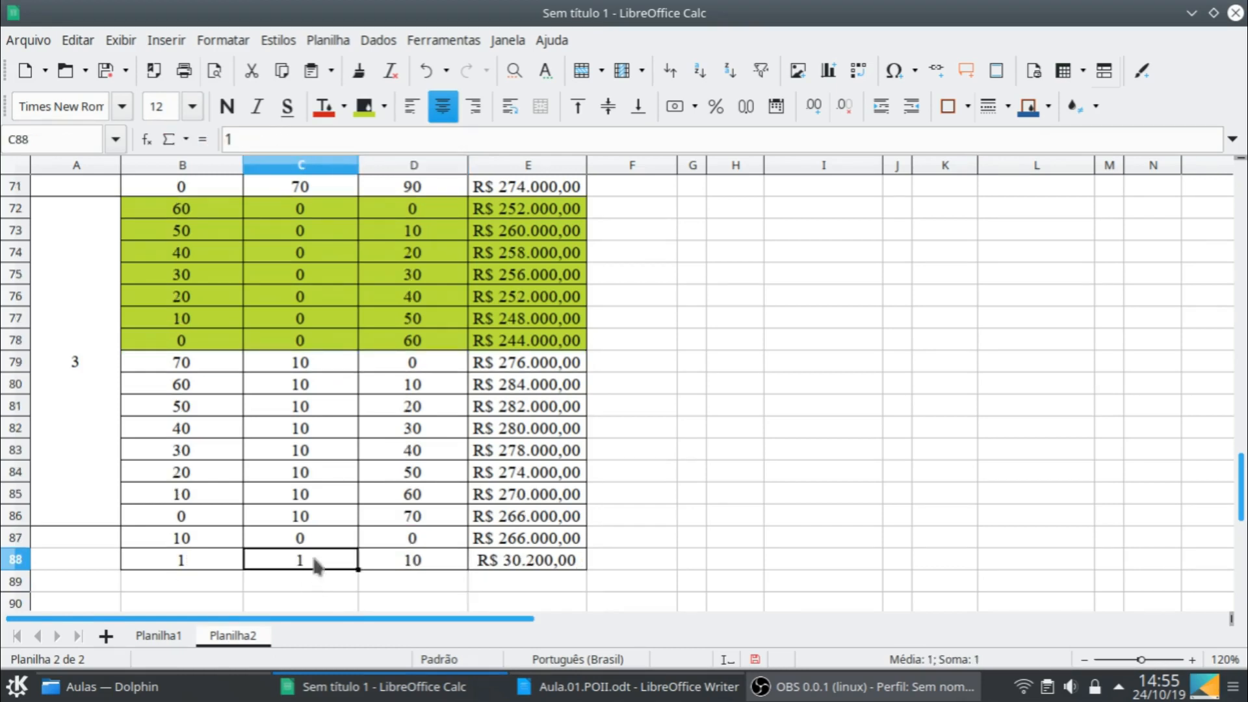
type("=")
left_click(318, 532)
key("Return")
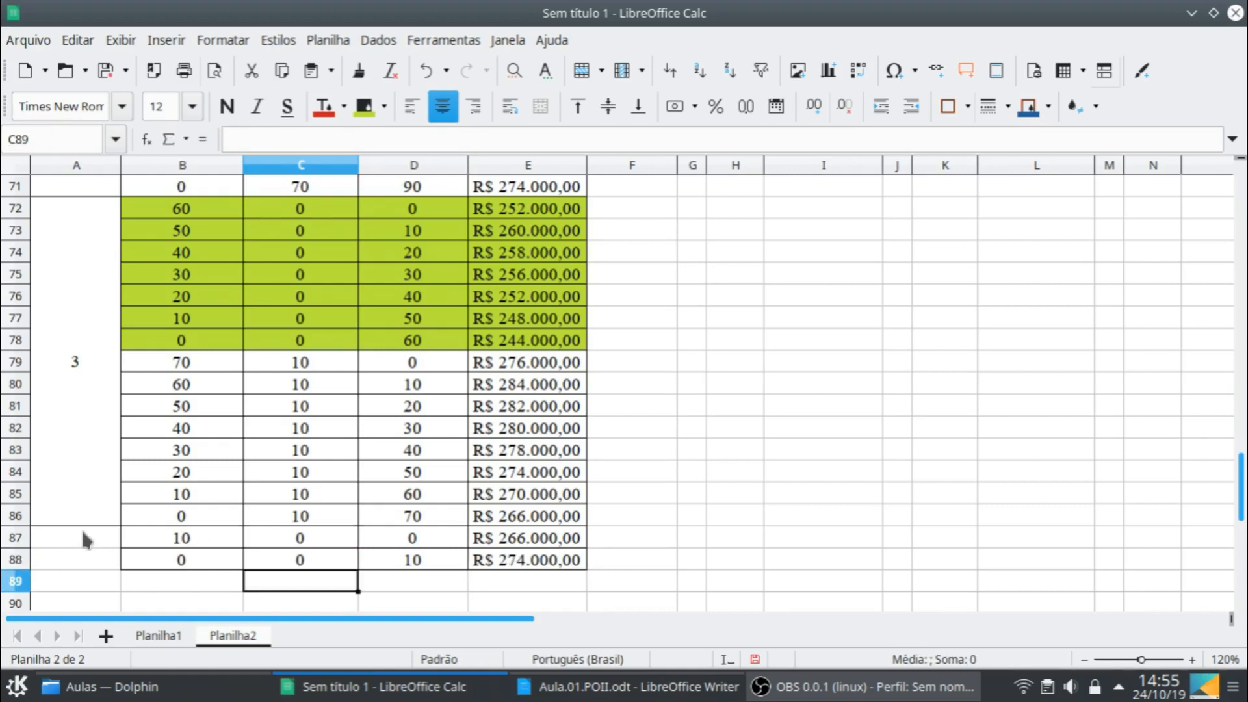
- Label the new stage 4 in A87, merge A87:A88 and apply full borders to the merged cell
left_click(82, 538)
type("4")
key("Return")
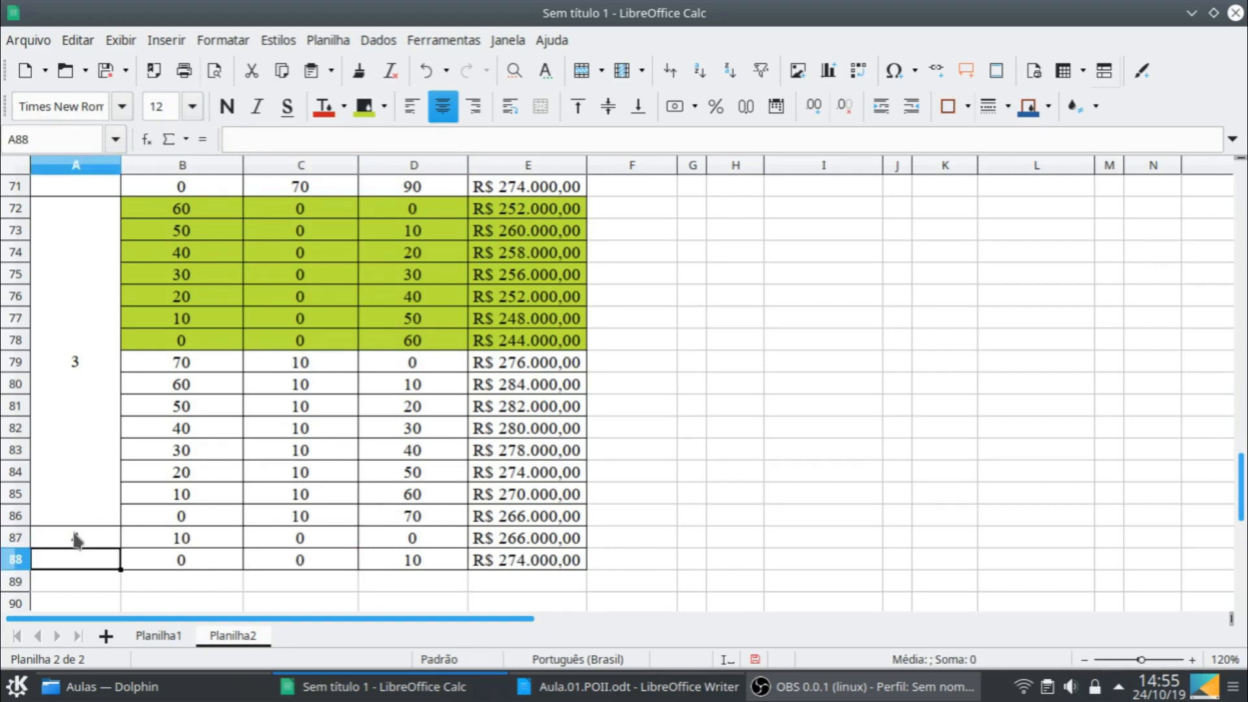
left_click(84, 541)
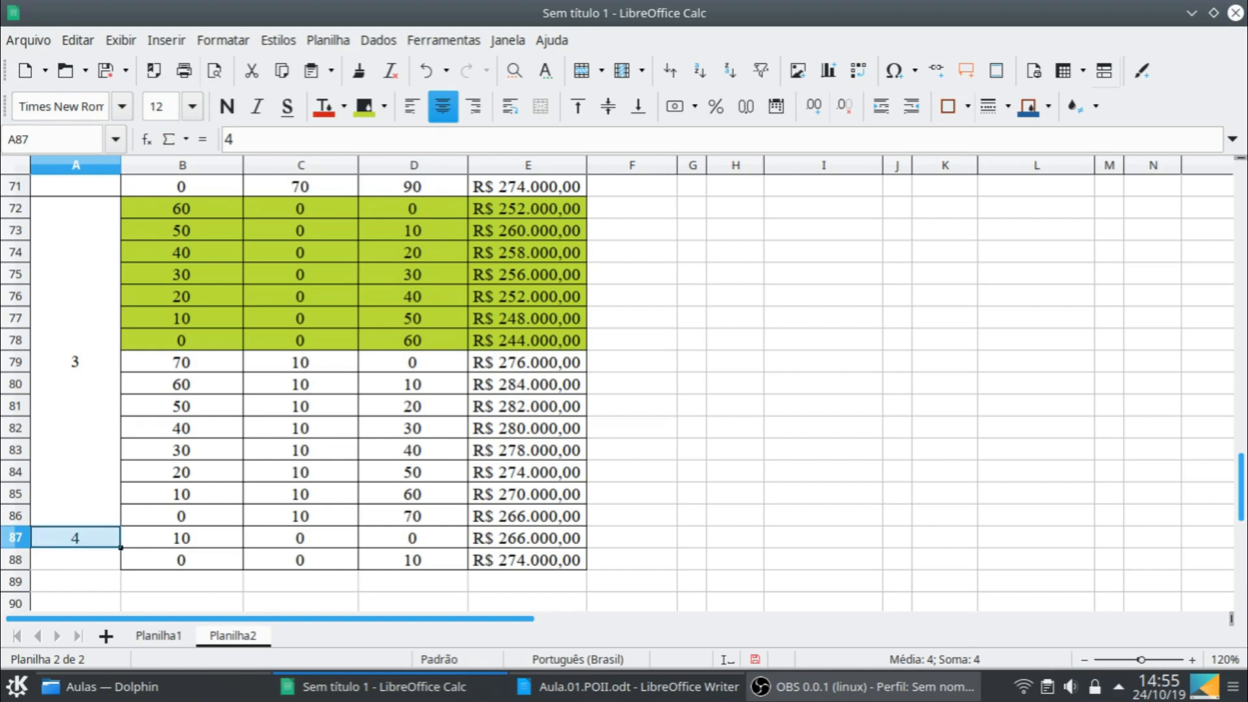
left_click(88, 549, "shift")
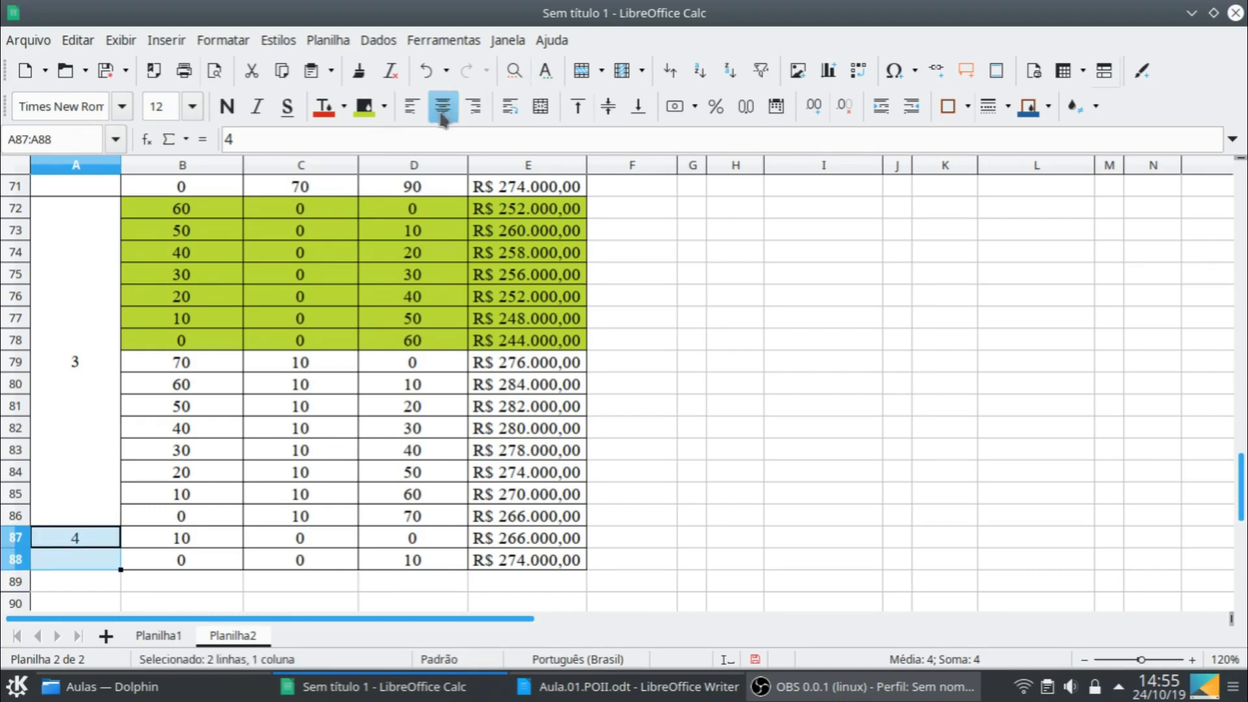
left_click(551, 109)
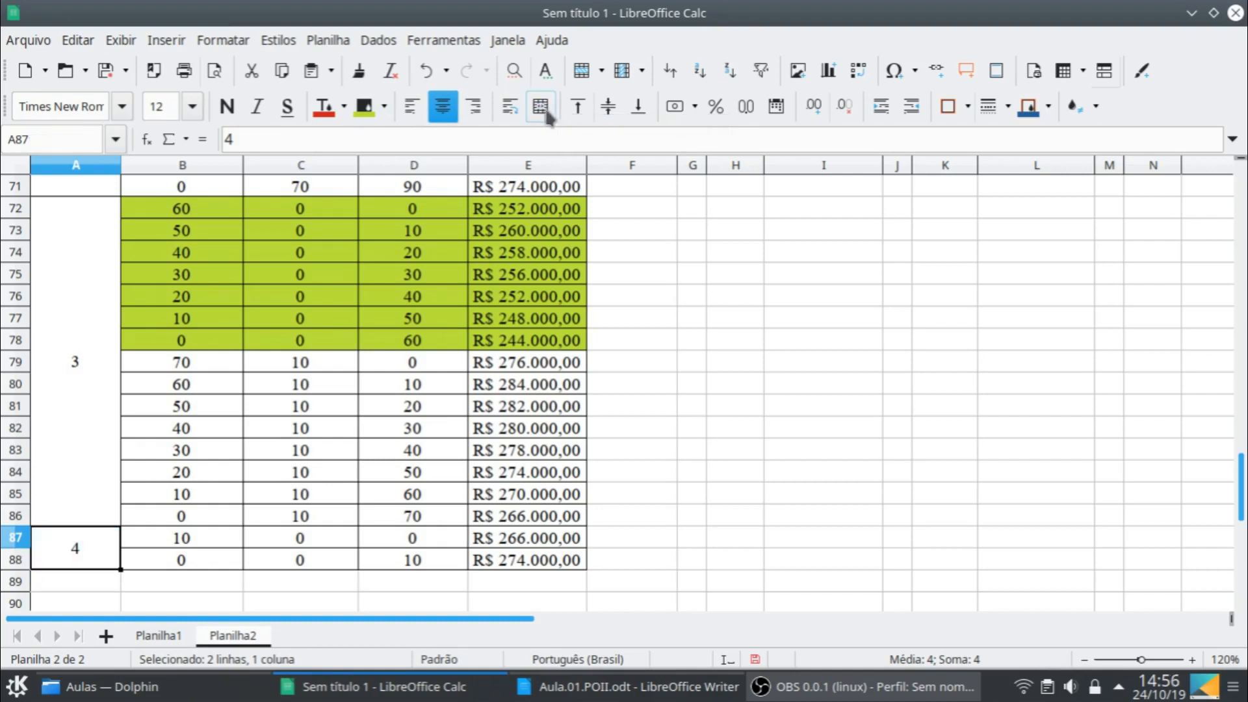
left_click(967, 106)
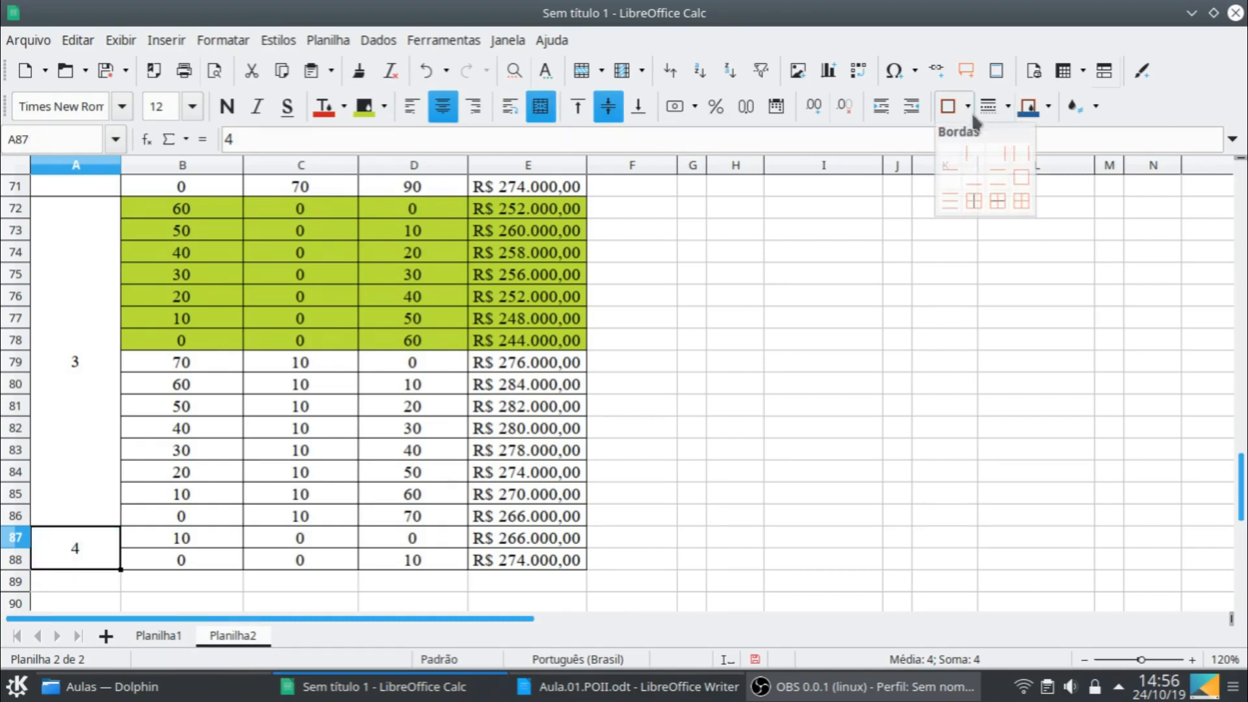
left_click(1021, 201)
- Shade the month 4 rows B87:E88 with the same lime green background as the month 3 block
left_click(217, 546)
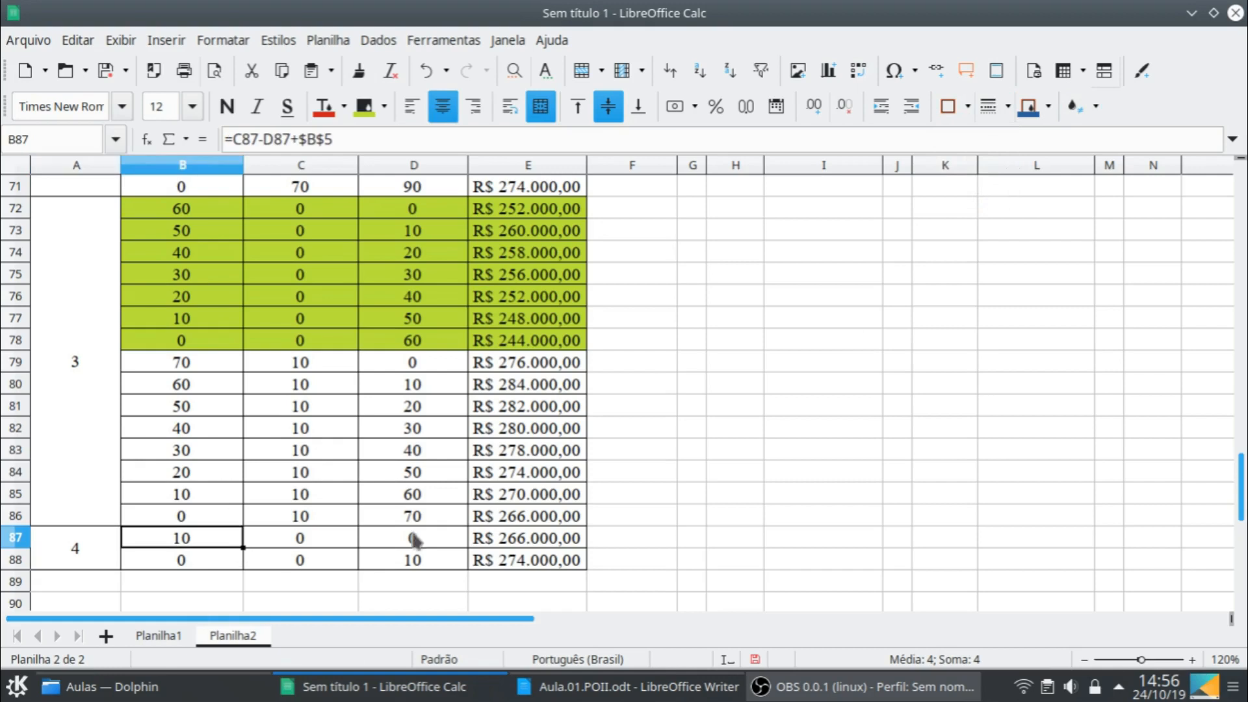
left_click(520, 560, "shift")
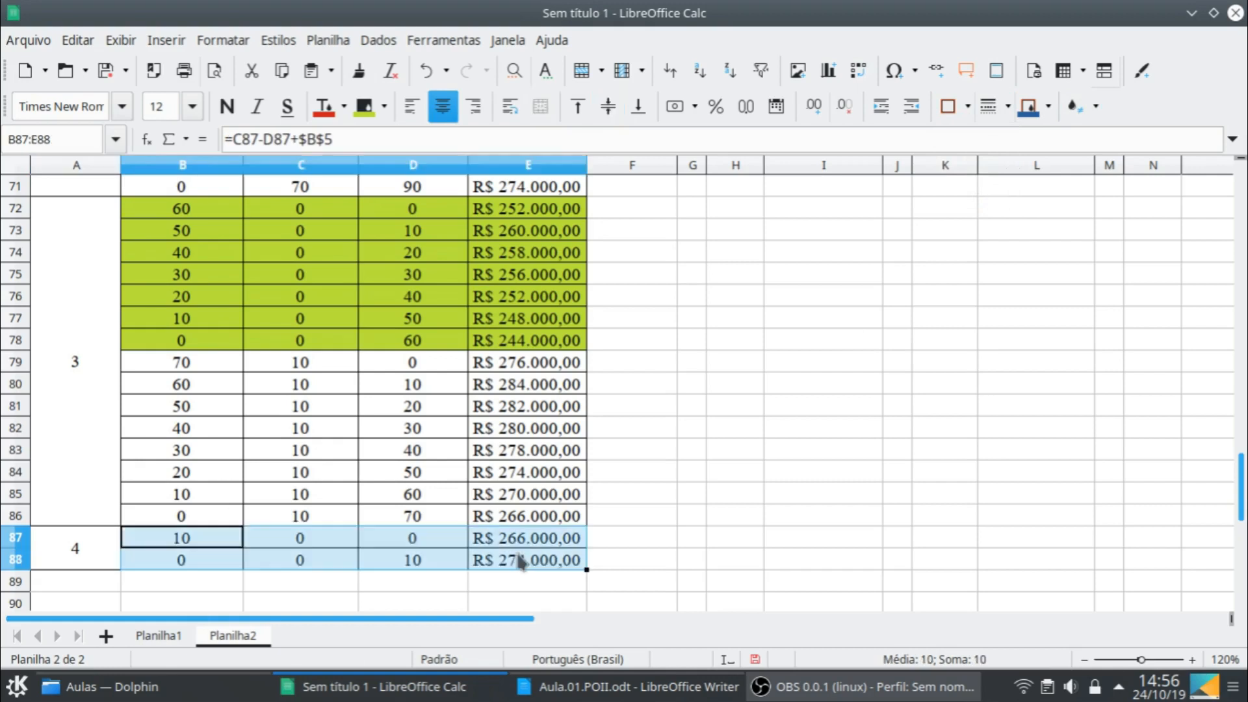
left_click(365, 106)
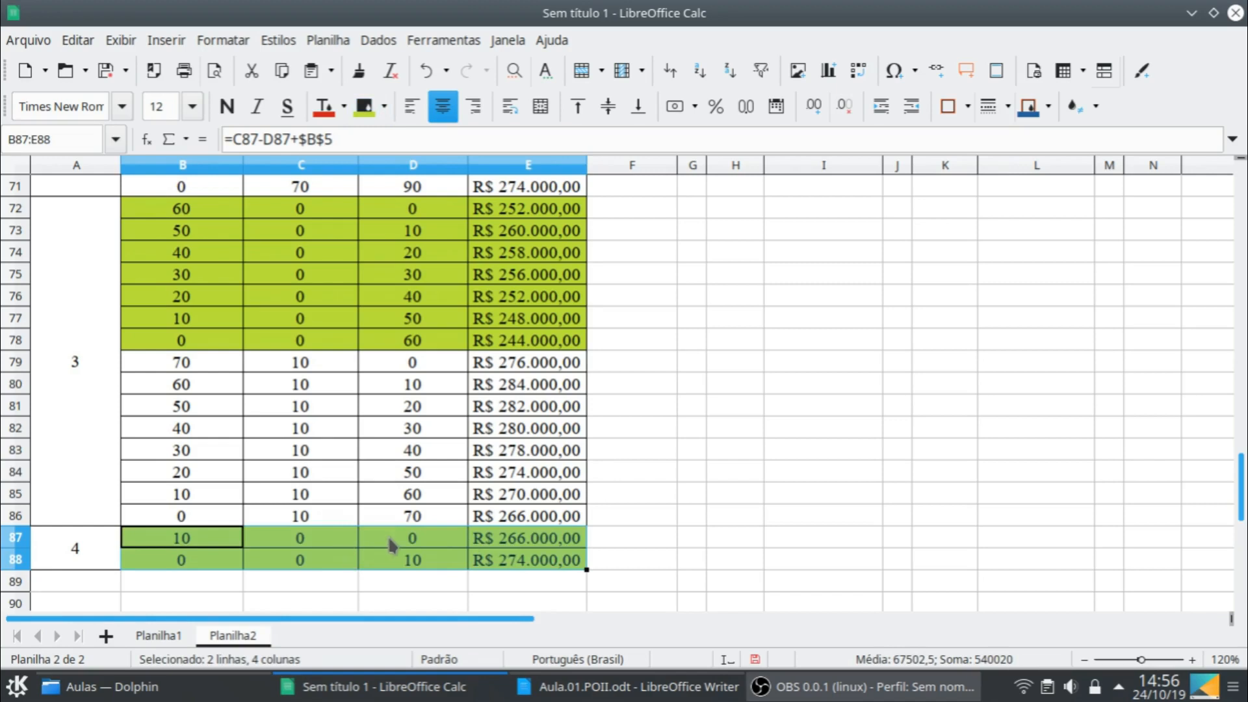
- Copy the first Mês 3 summary row, M10:O10, into the Mês 4 summary starting at P10
scroll(946, 410, "up", 20)
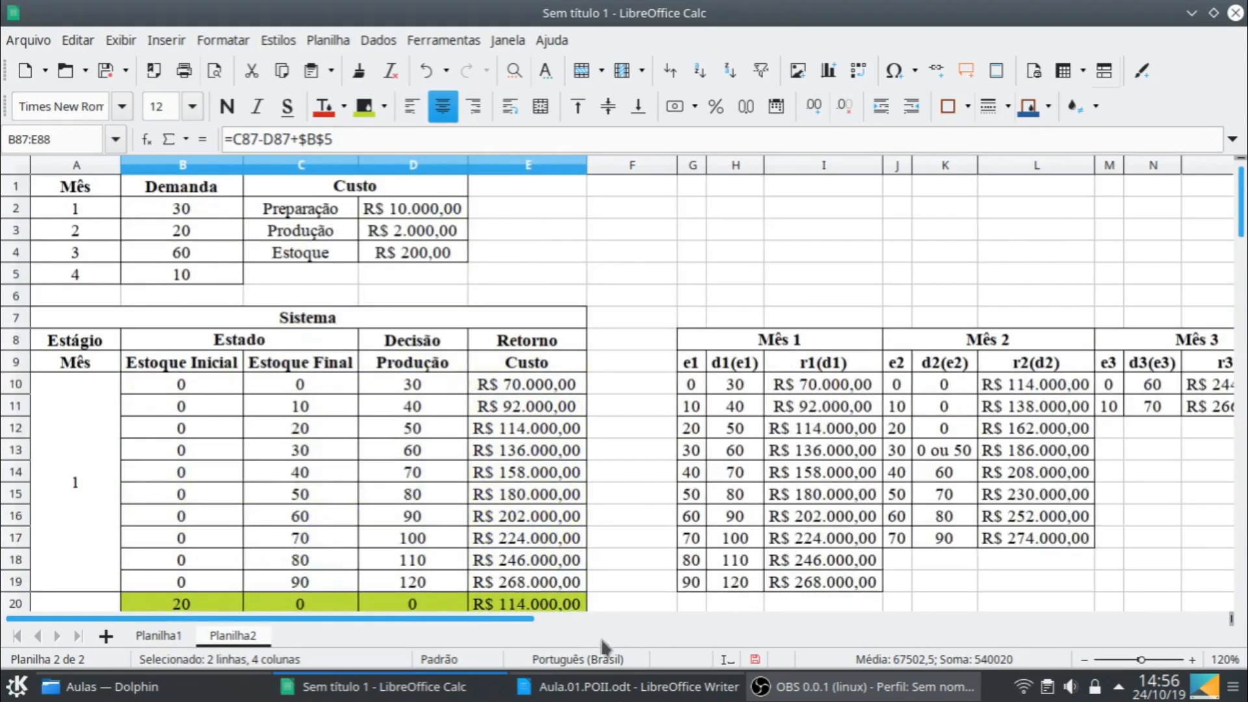
left_click_drag(502, 617, 695, 623)
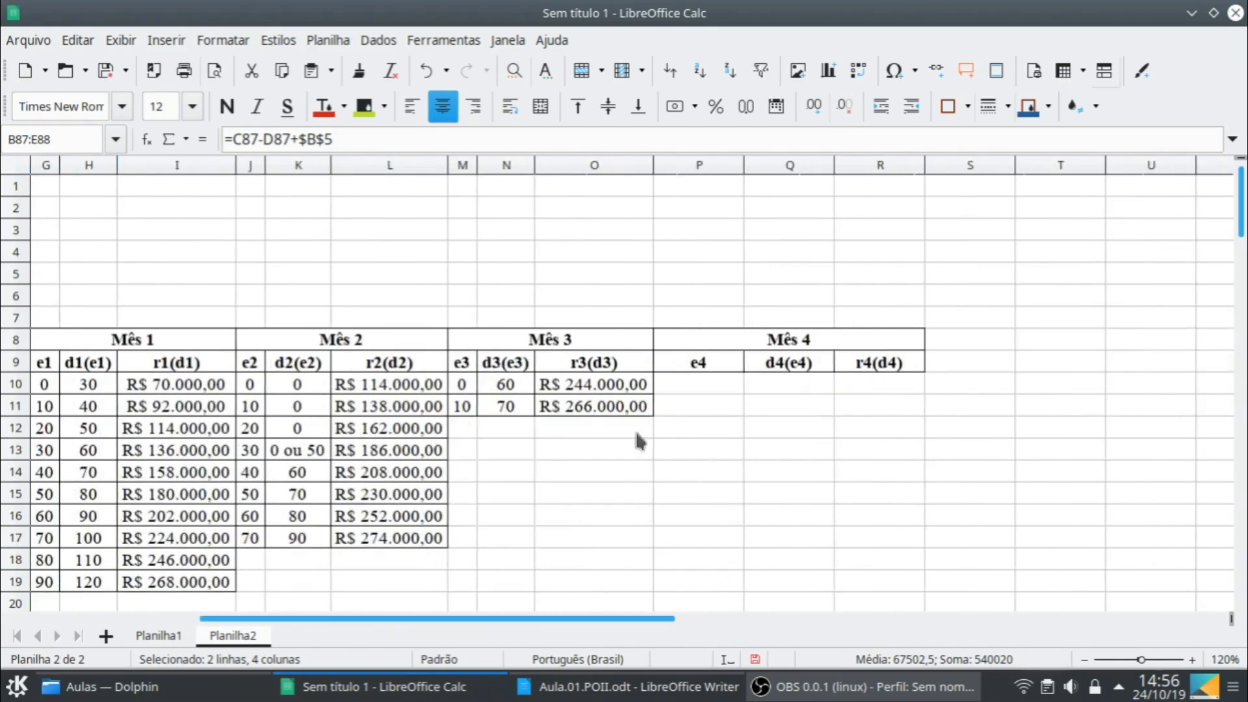
left_click_drag(460, 384, 569, 392)
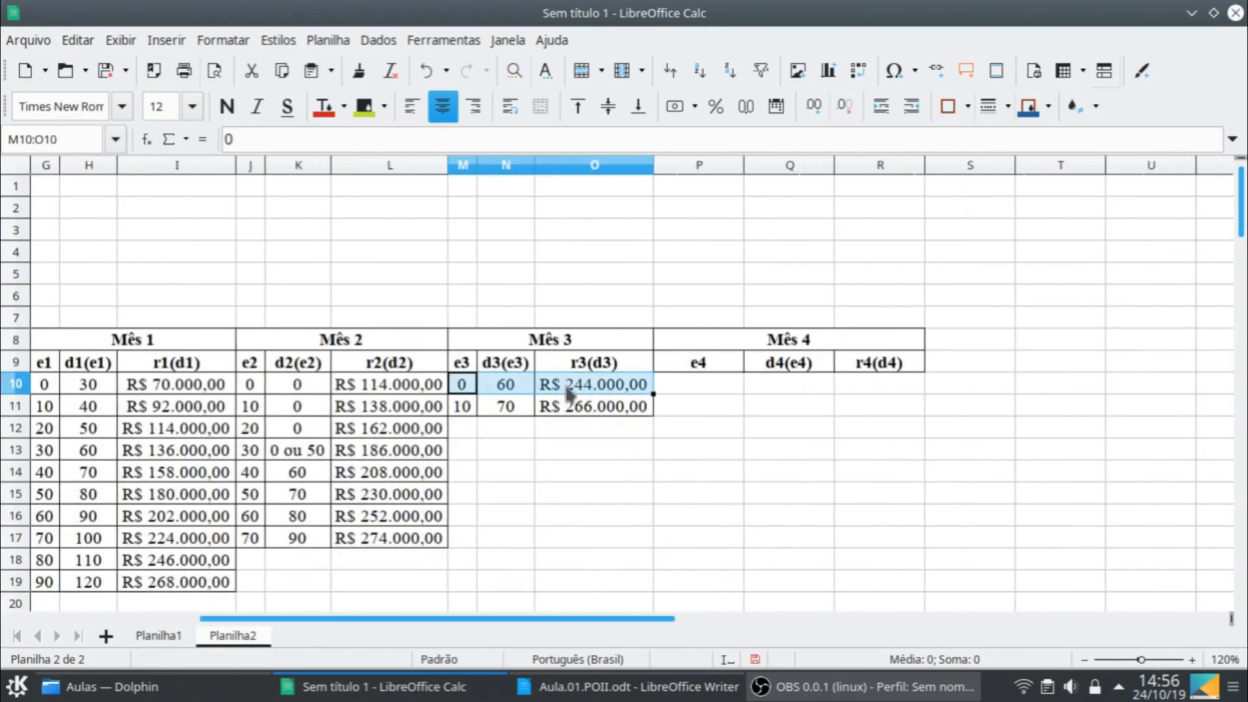
key("ctrl+c")
left_click(684, 385)
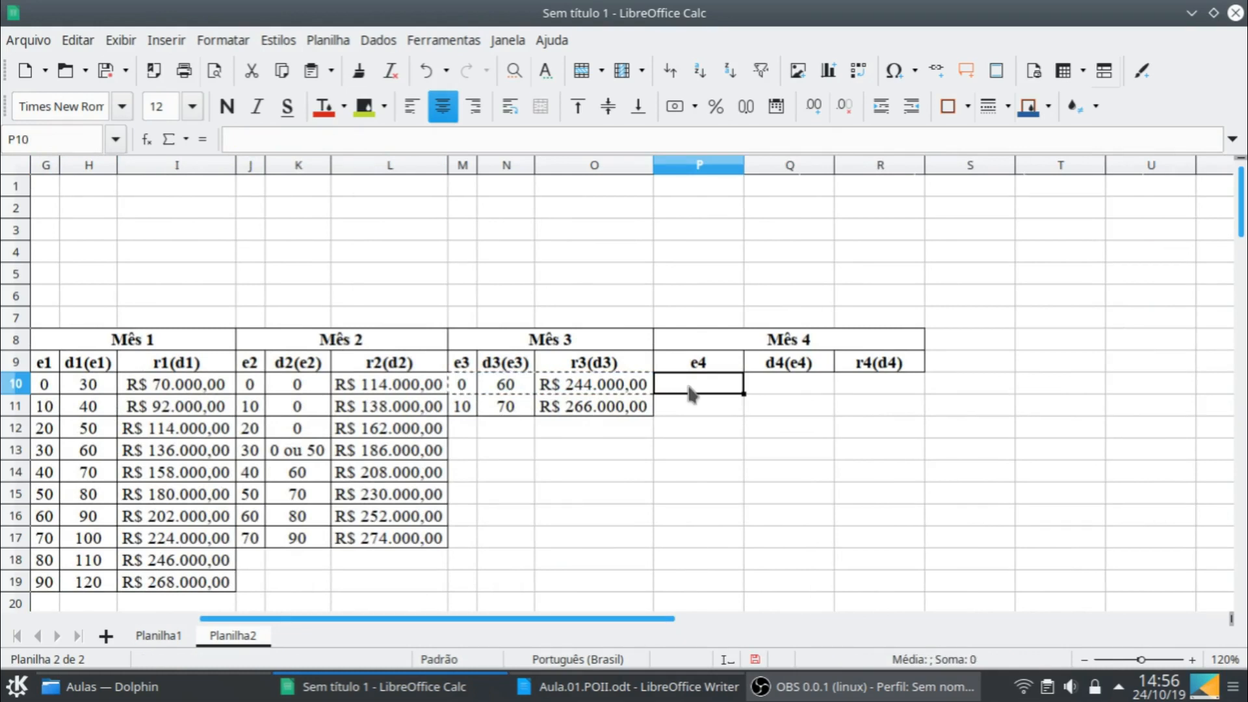
key("ctrl+v")
- Set the Mês 4 decision d4(e4) in Q10 to 0 and the return r4(d4) in R10 to 266000
left_click(825, 390)
type("0")
key("Tab")
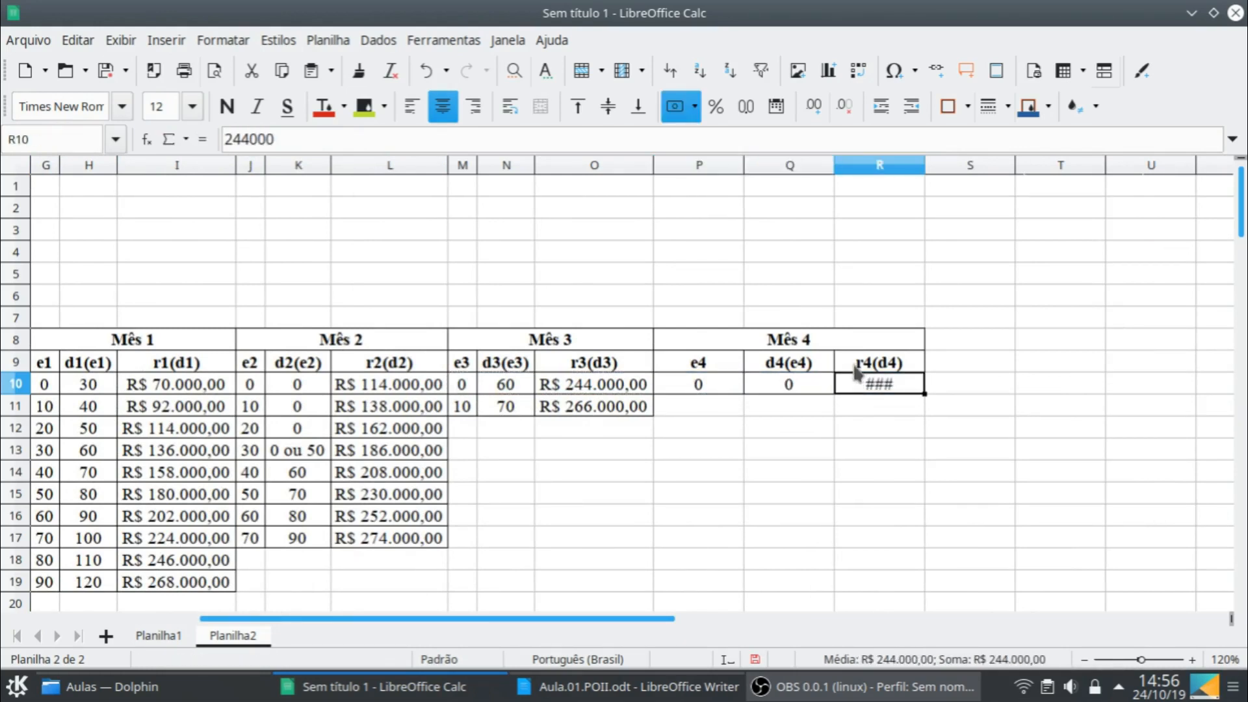
type("266000")
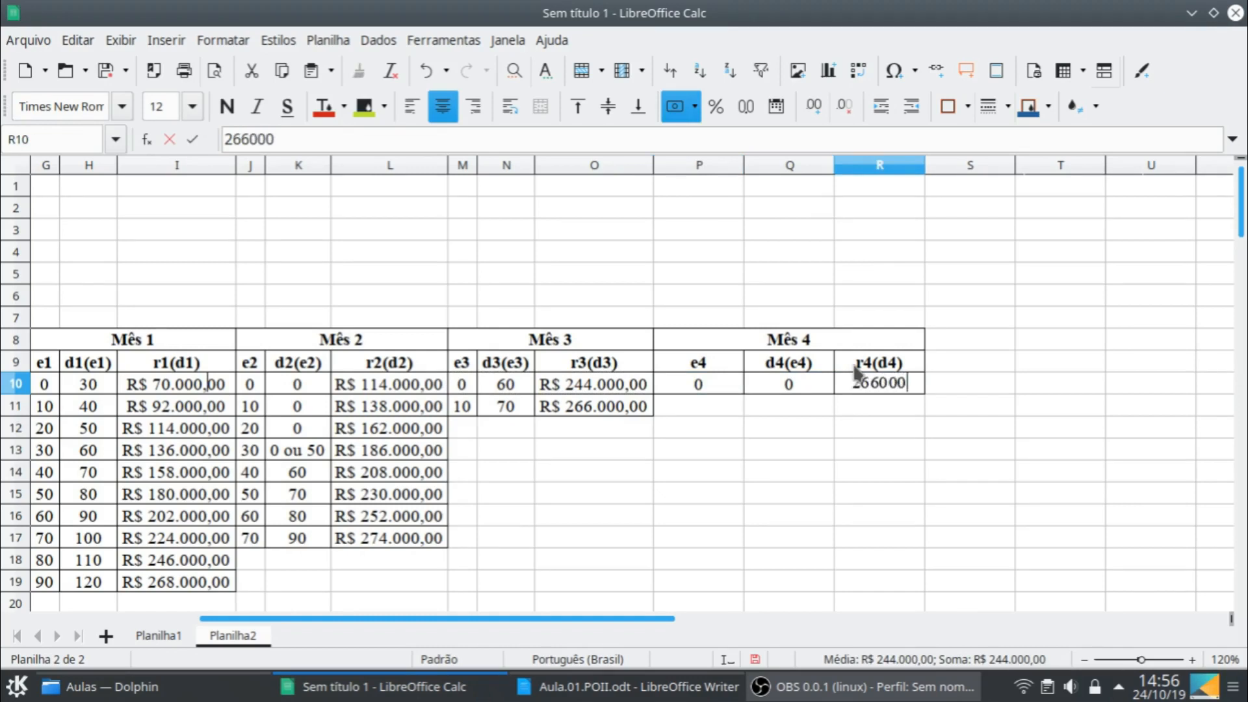
key("Return")
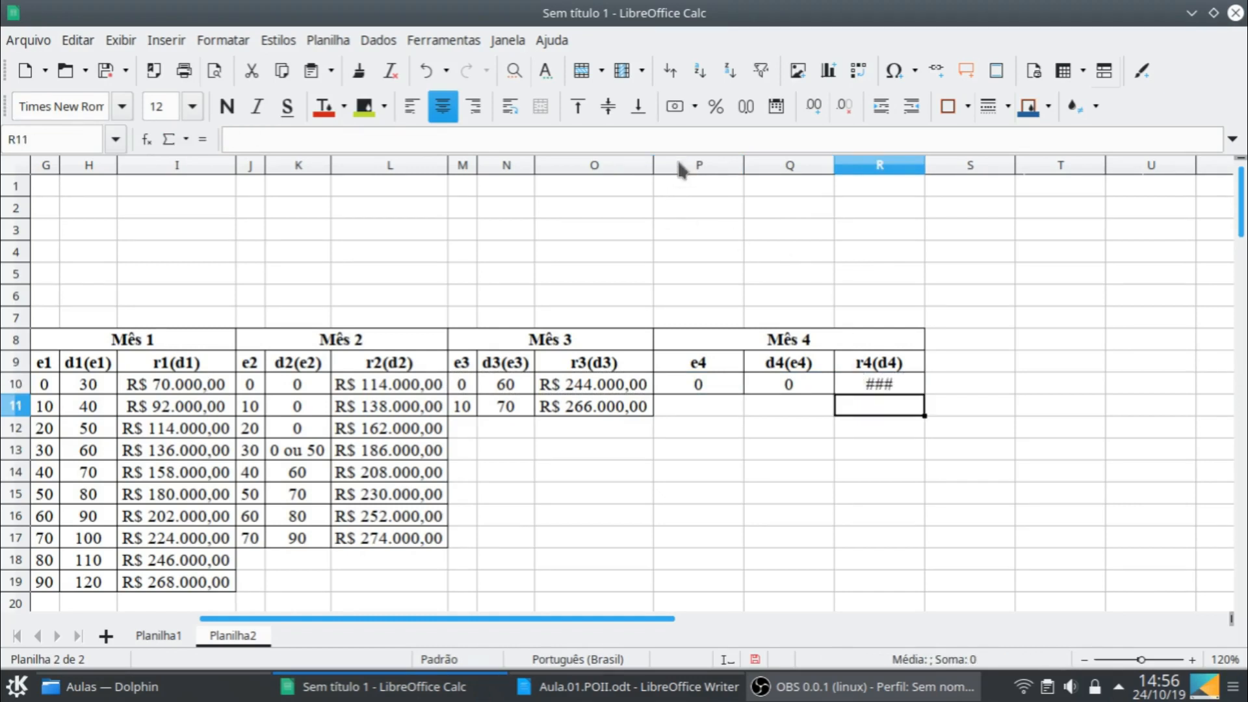
- Fit the widths of columns P to R to their contents
left_click(742, 165)
left_click(877, 169, "shift")
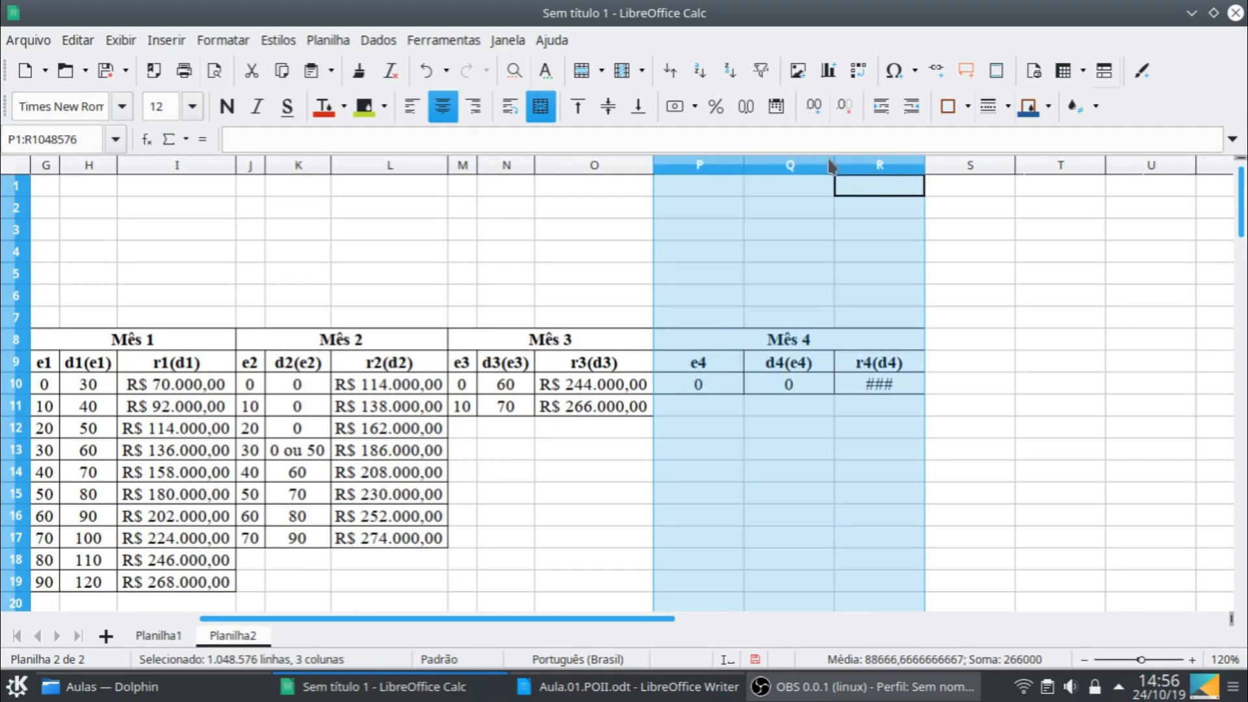
double_click(835, 165)
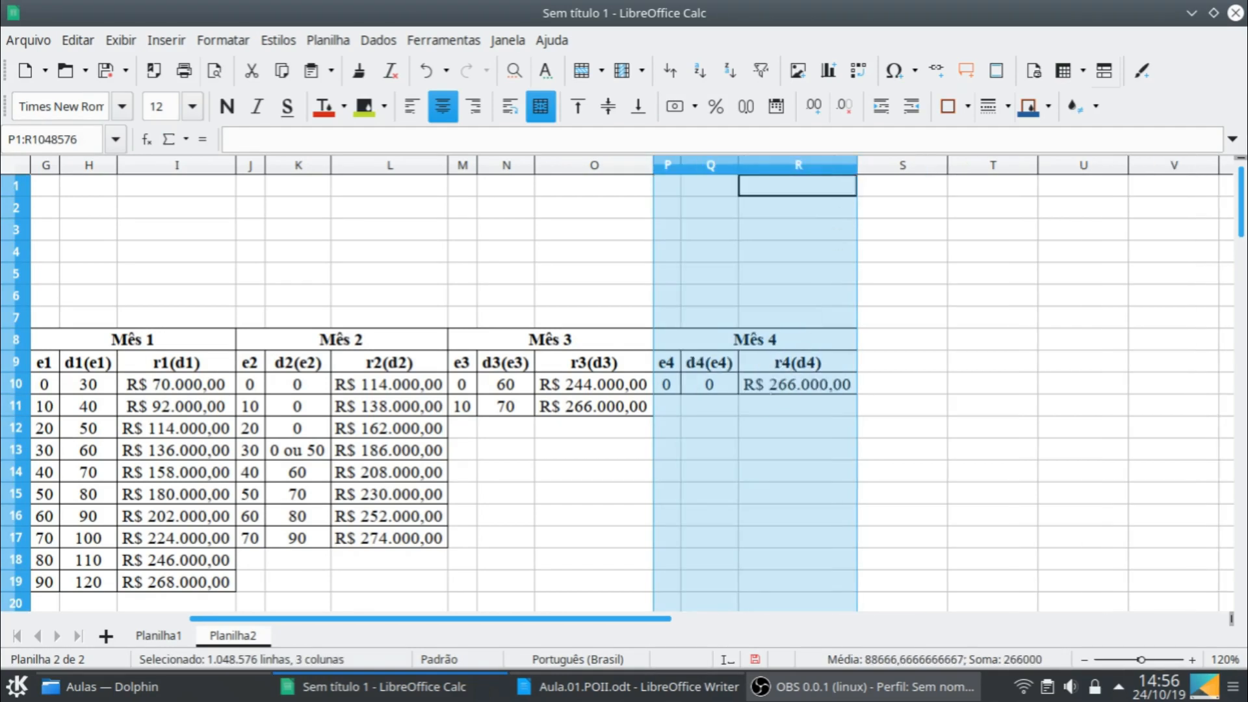
- Highlight the Mês 4 summary row P10:R10 with a yellow background
left_click(771, 390)
left_click_drag(613, 619, 564, 627)
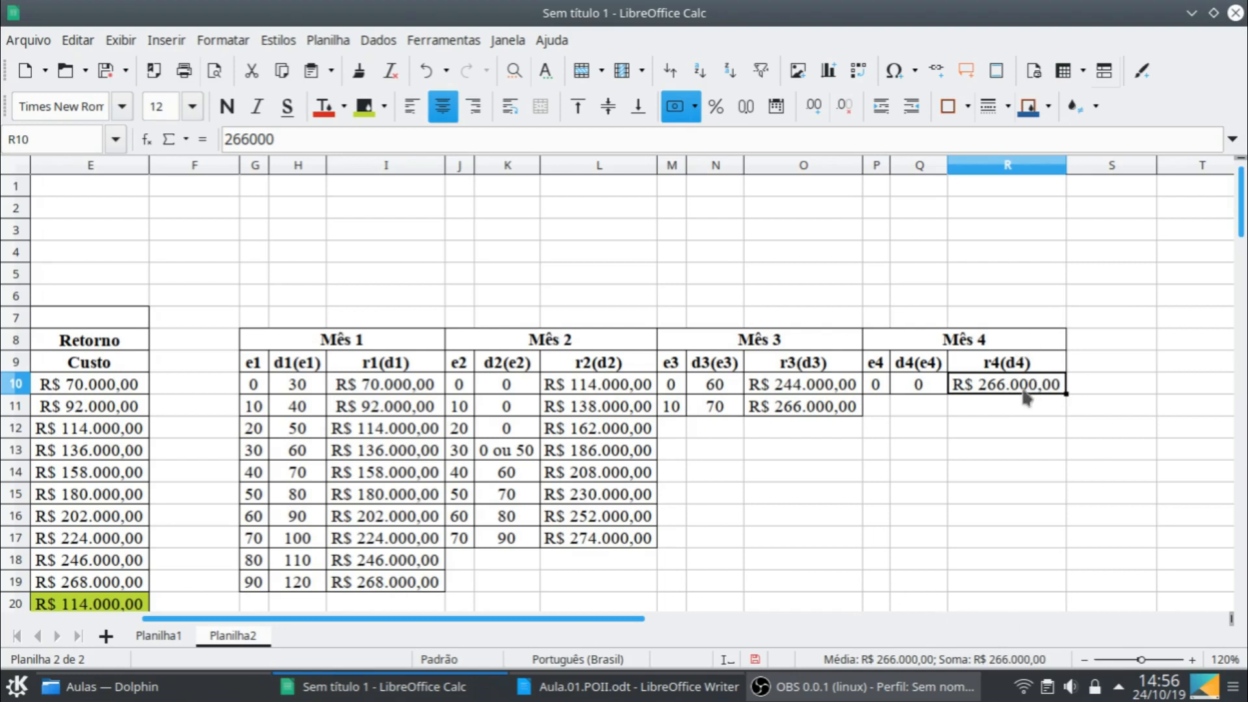
left_click(876, 390, "shift")
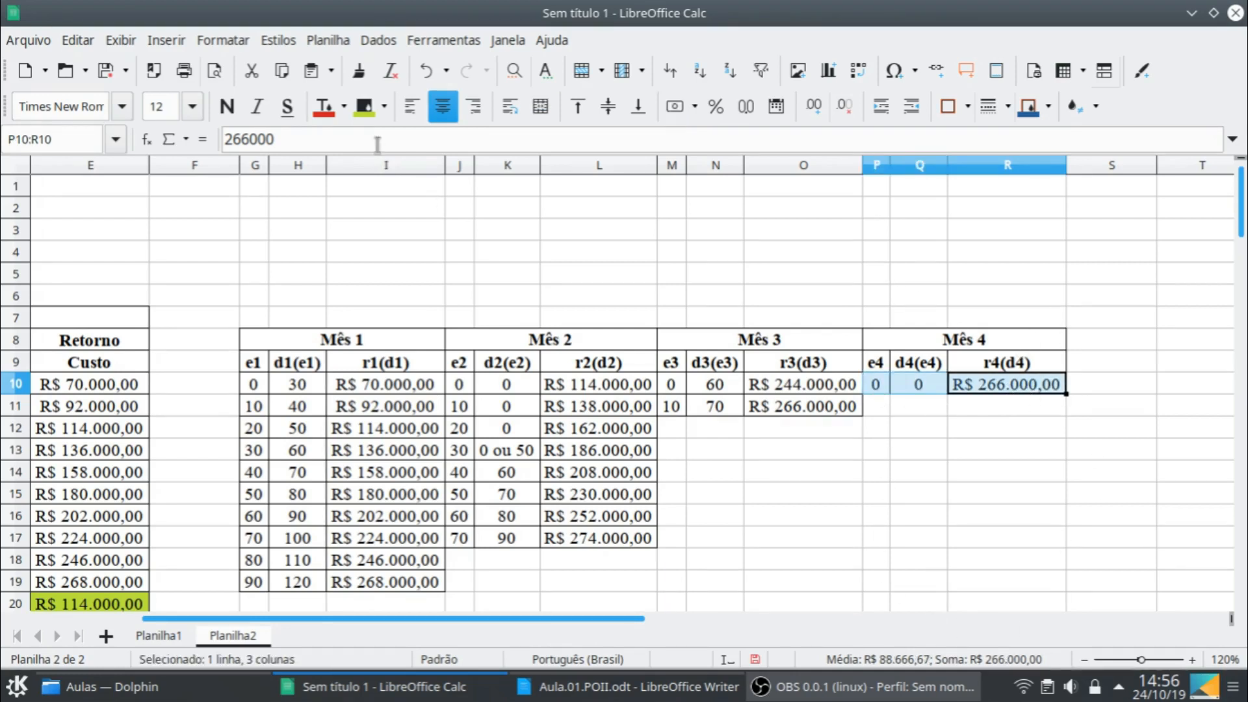
left_click(384, 106)
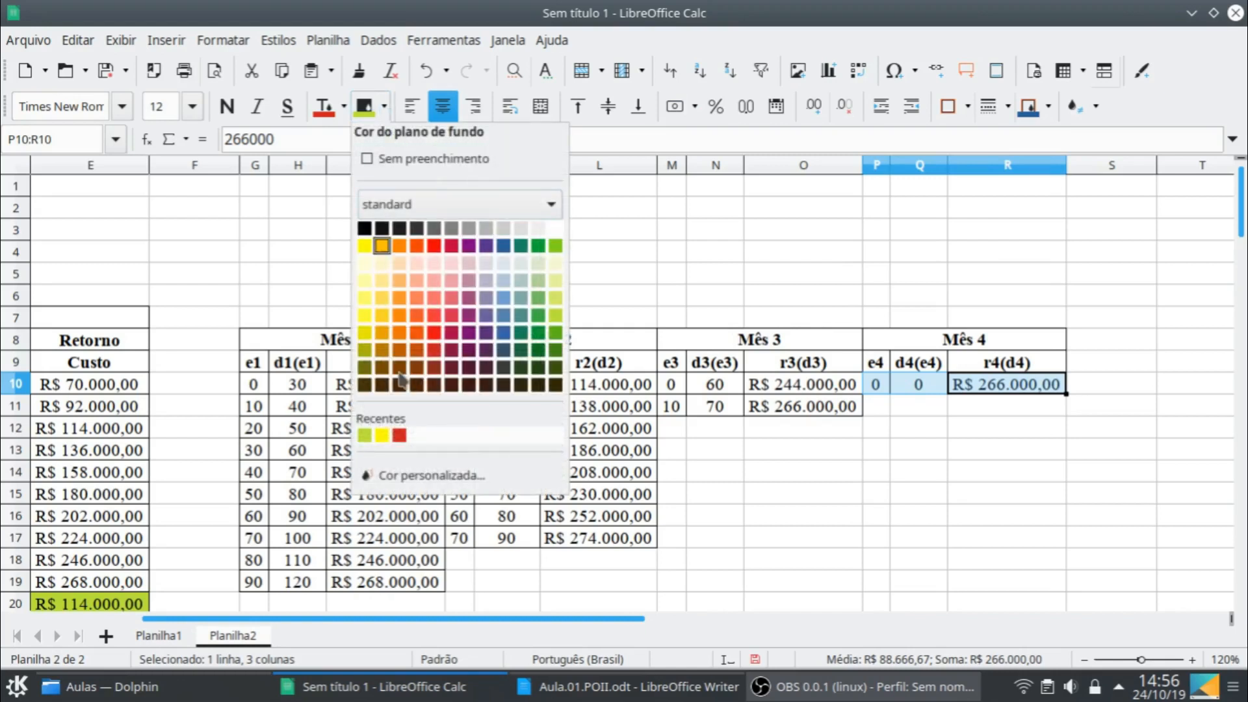
left_click(364, 434)
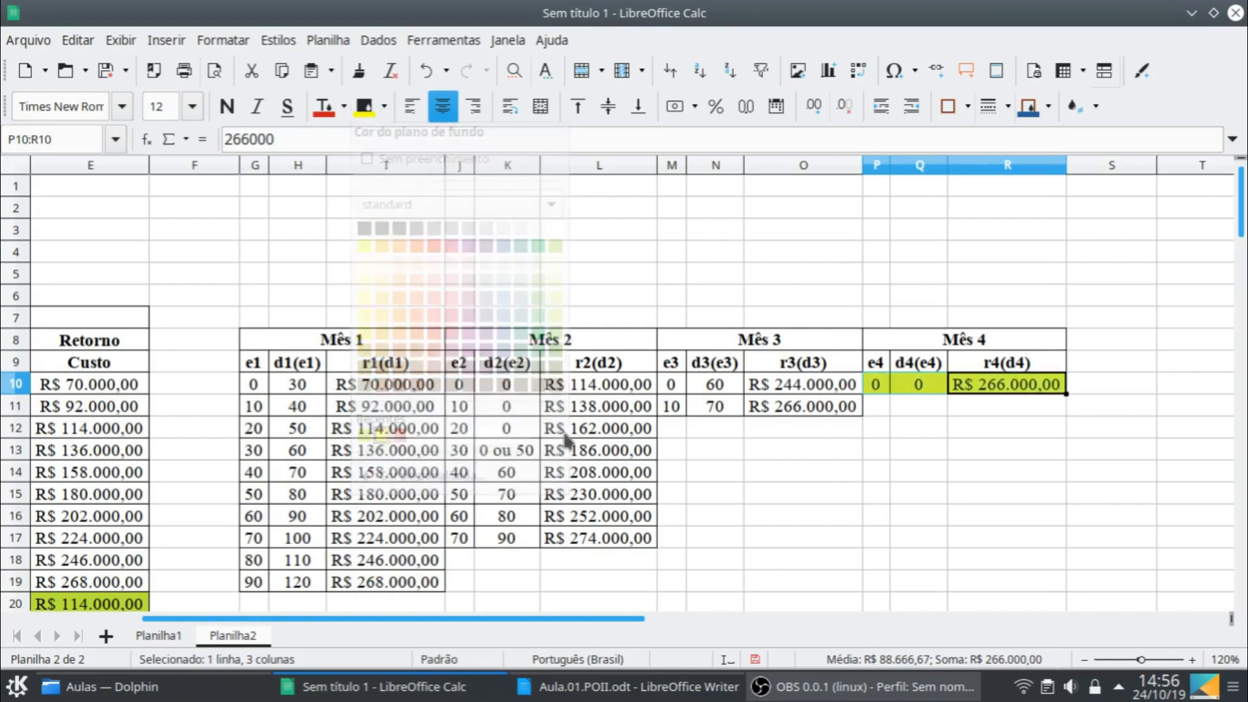
left_click(882, 390)
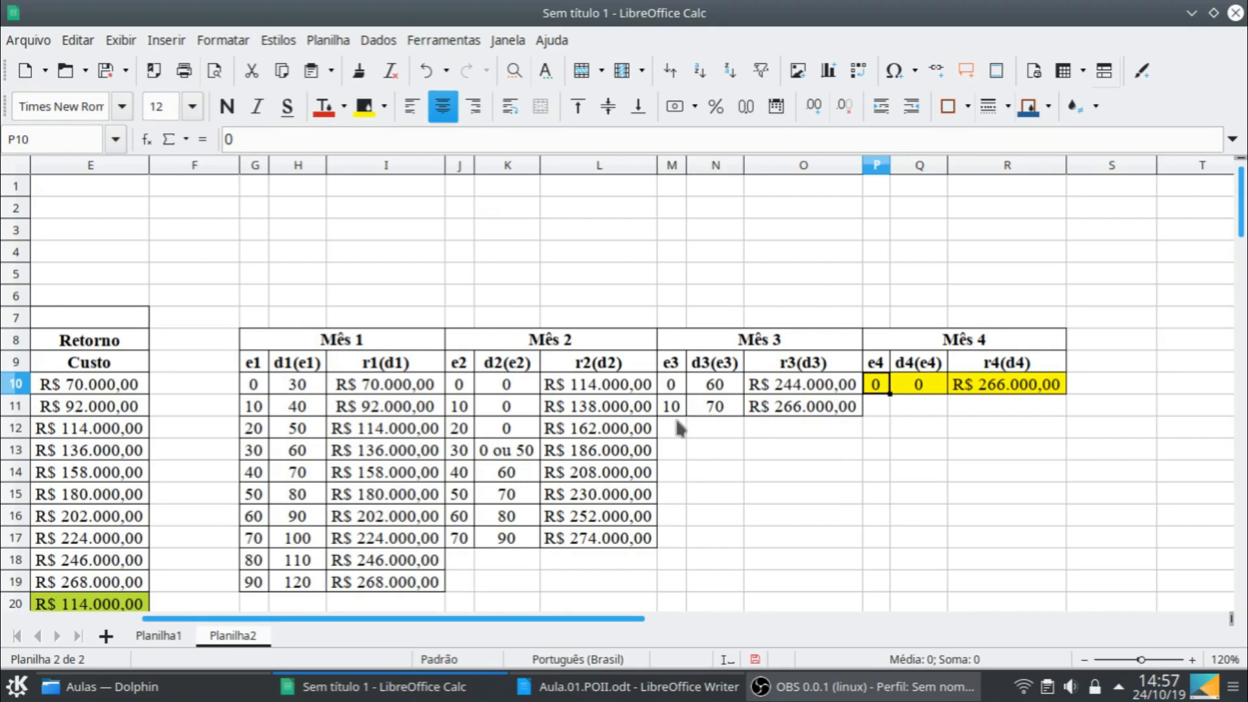
- Apply the yellow background to the Mês 3 row M11:O11 and the Mês 2 row J10:L10
left_click_drag(672, 406, 812, 412)
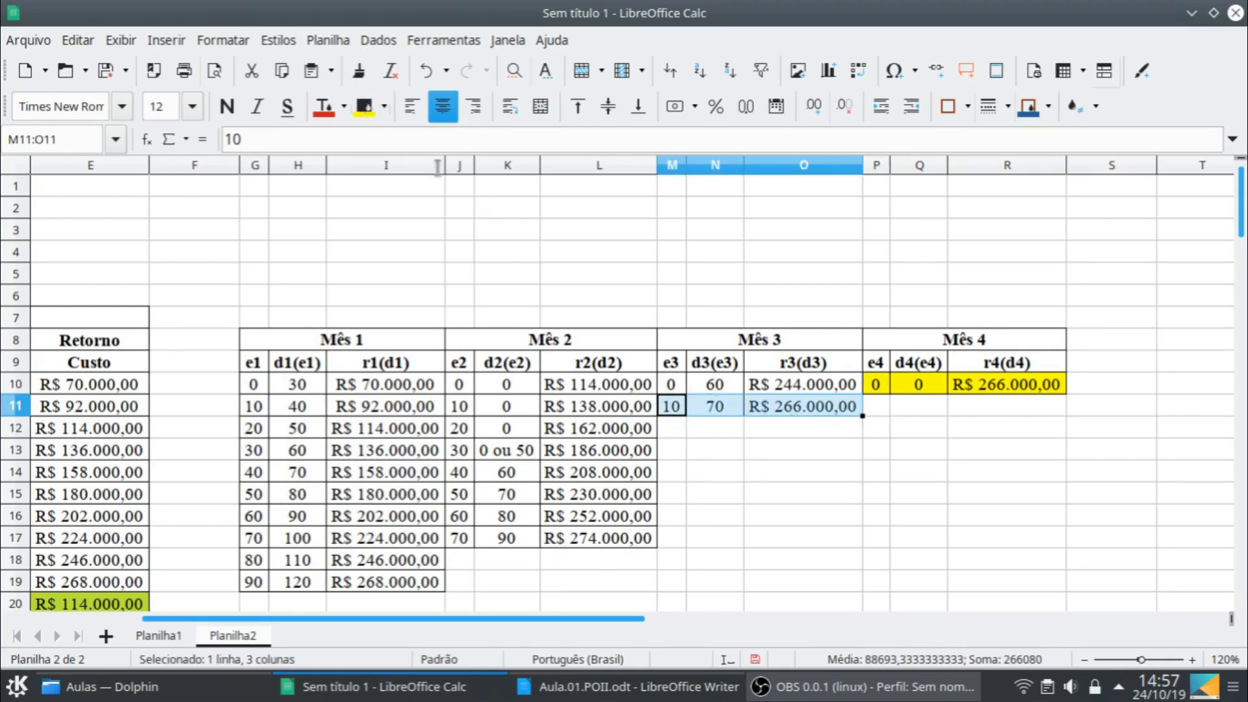
left_click(373, 112)
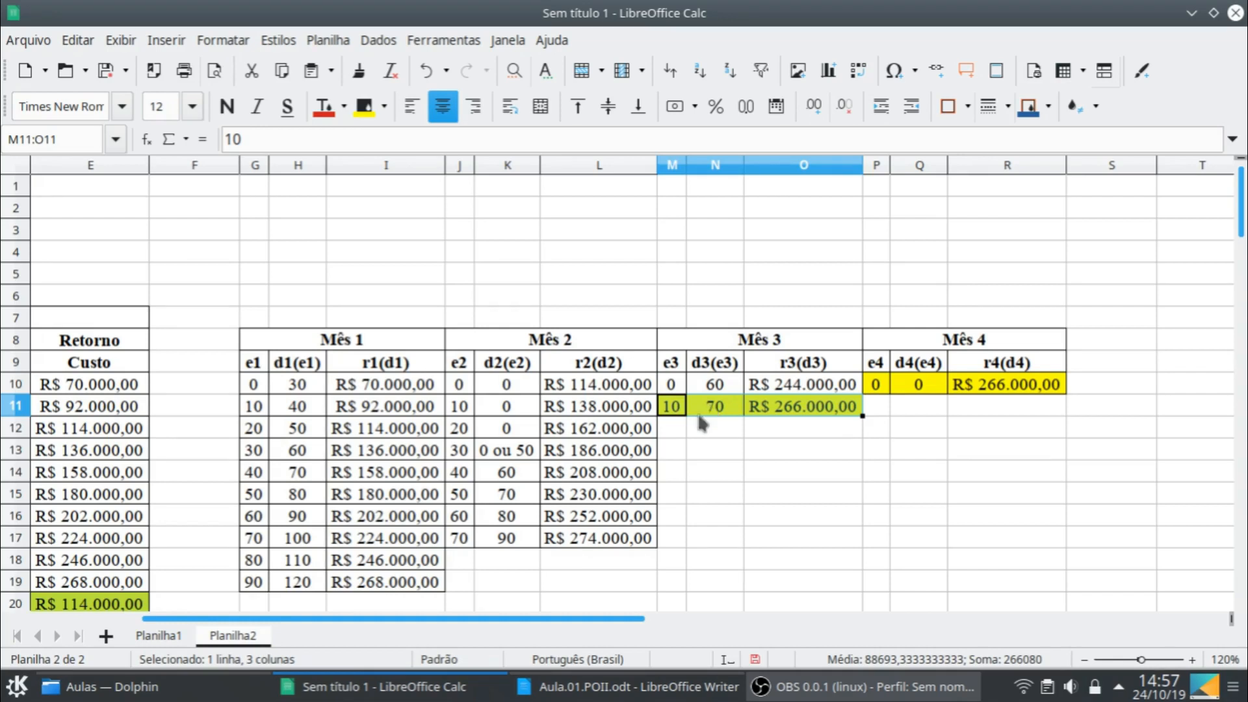
left_click(471, 388)
left_click_drag(471, 389, 585, 386)
left_click(364, 108)
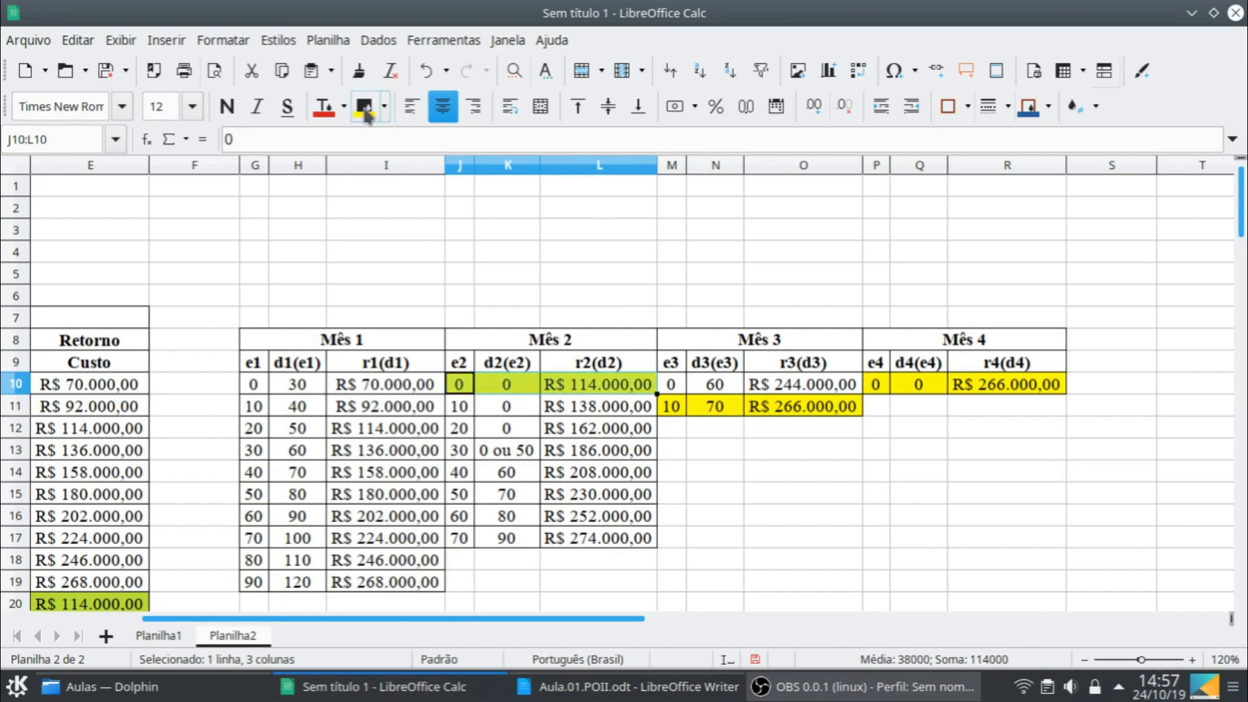
- Apply the yellow background to the Mês 1 row G12:I12
left_click(460, 384)
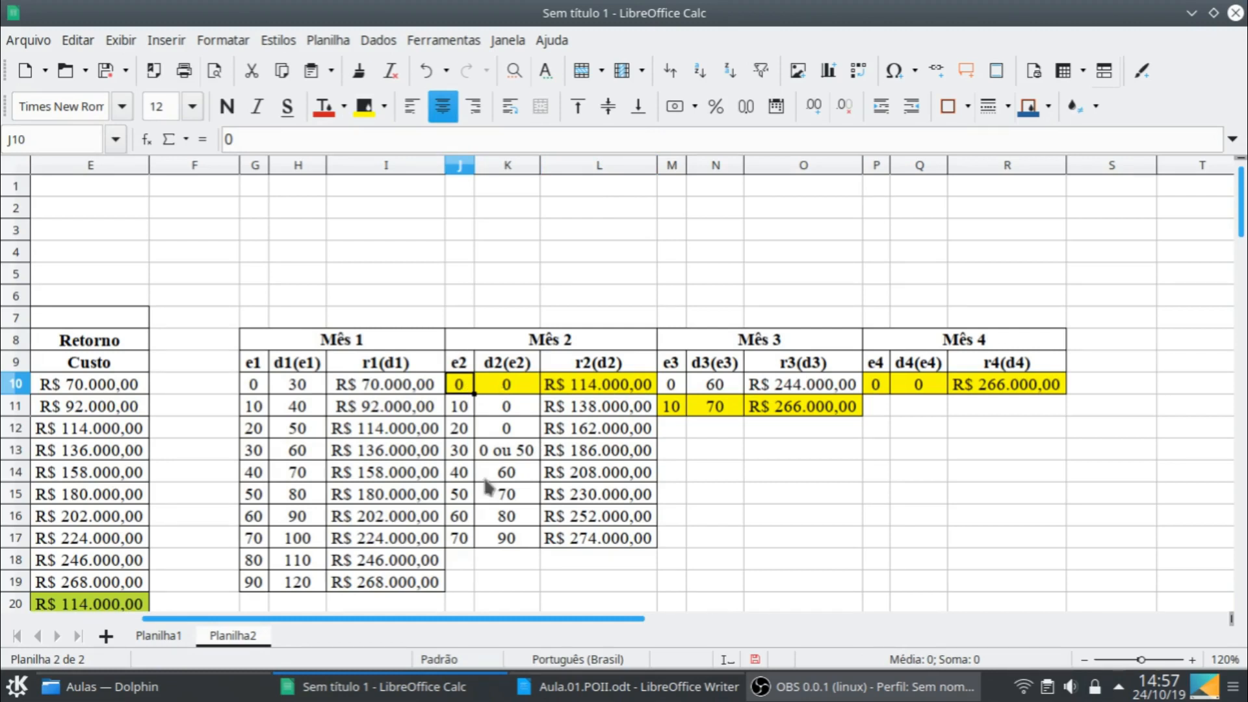
left_click_drag(444, 617, 270, 613)
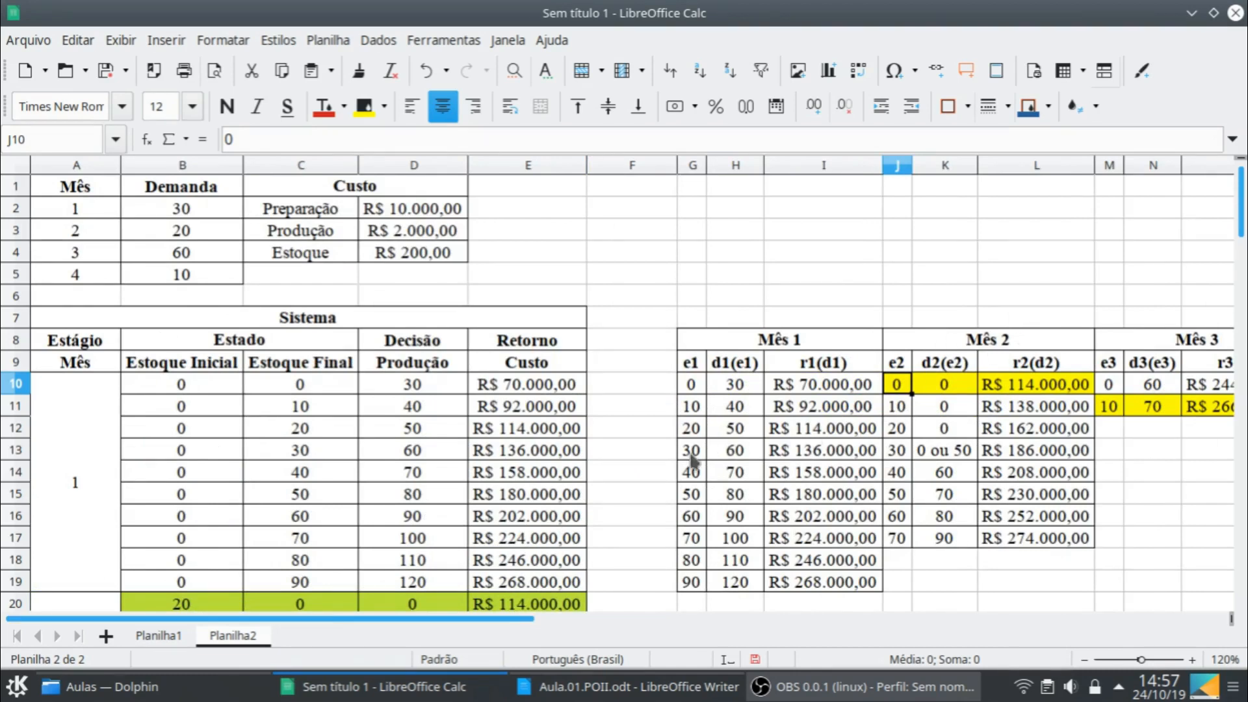
left_click_drag(700, 427, 822, 427)
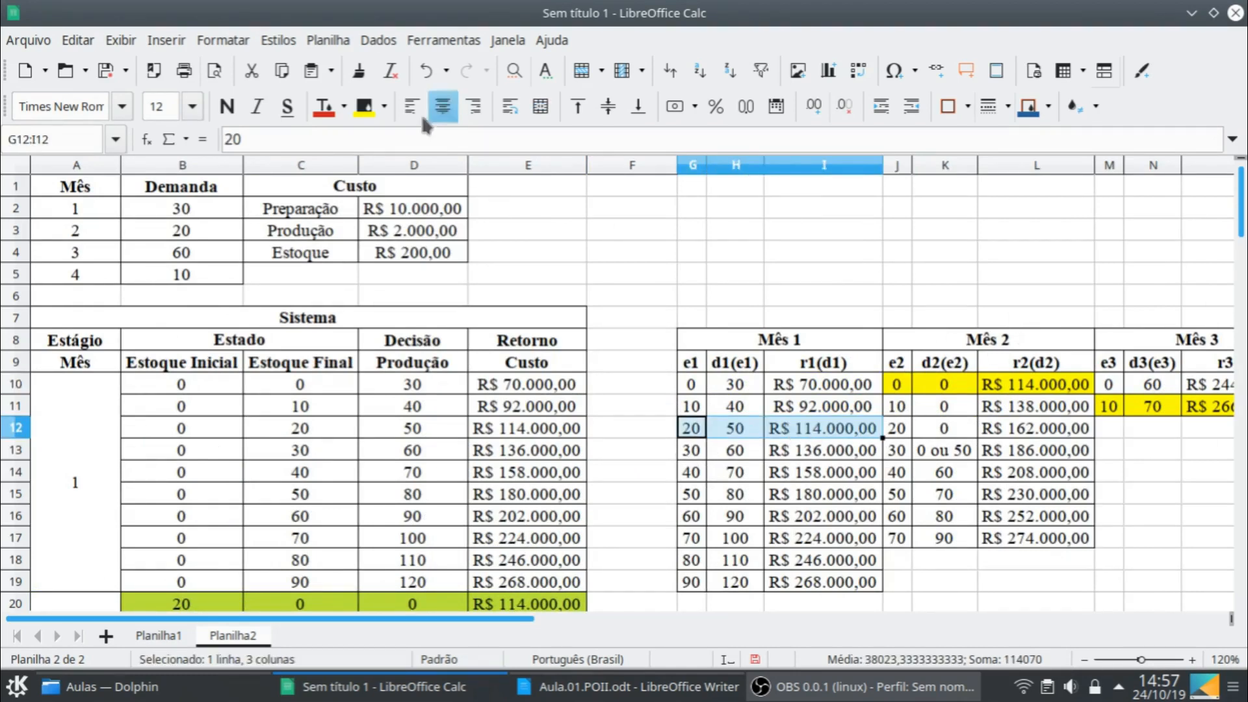
left_click(366, 116)
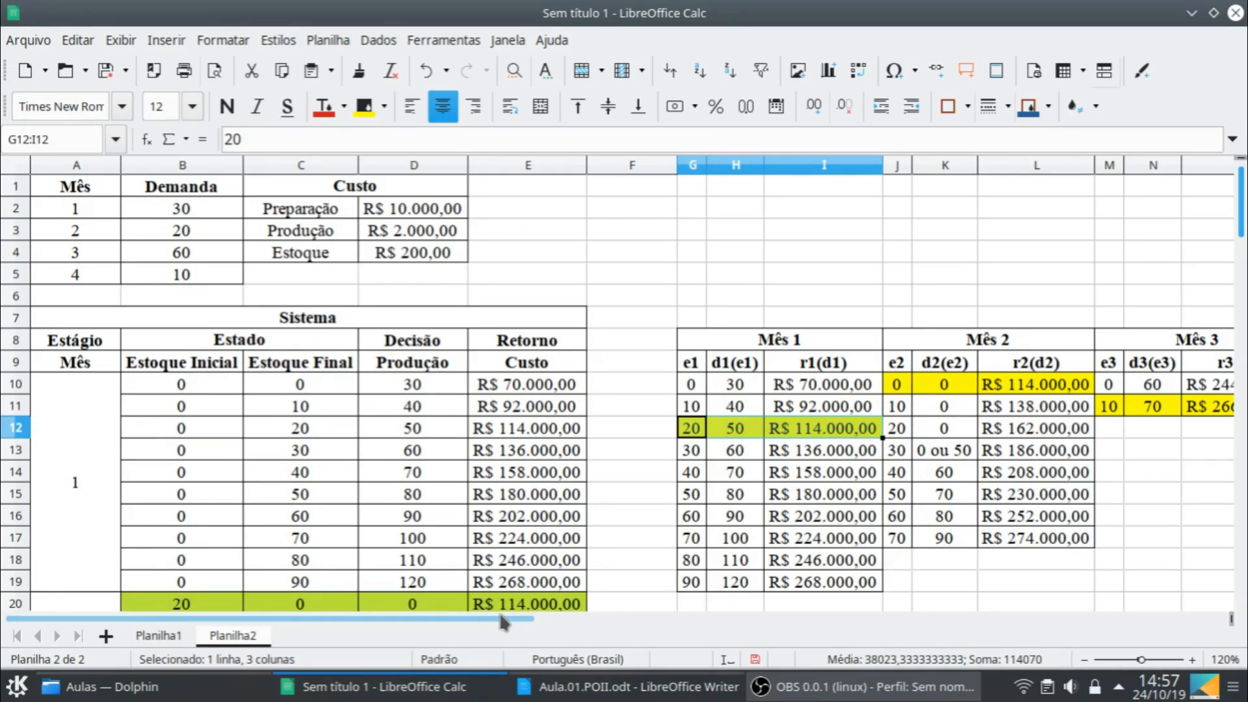
- Compare the highlighted optimal plan in the Mês 1 to Mês 4 summary tables of Planilha2 with the one in Planilha1
left_click(968, 387)
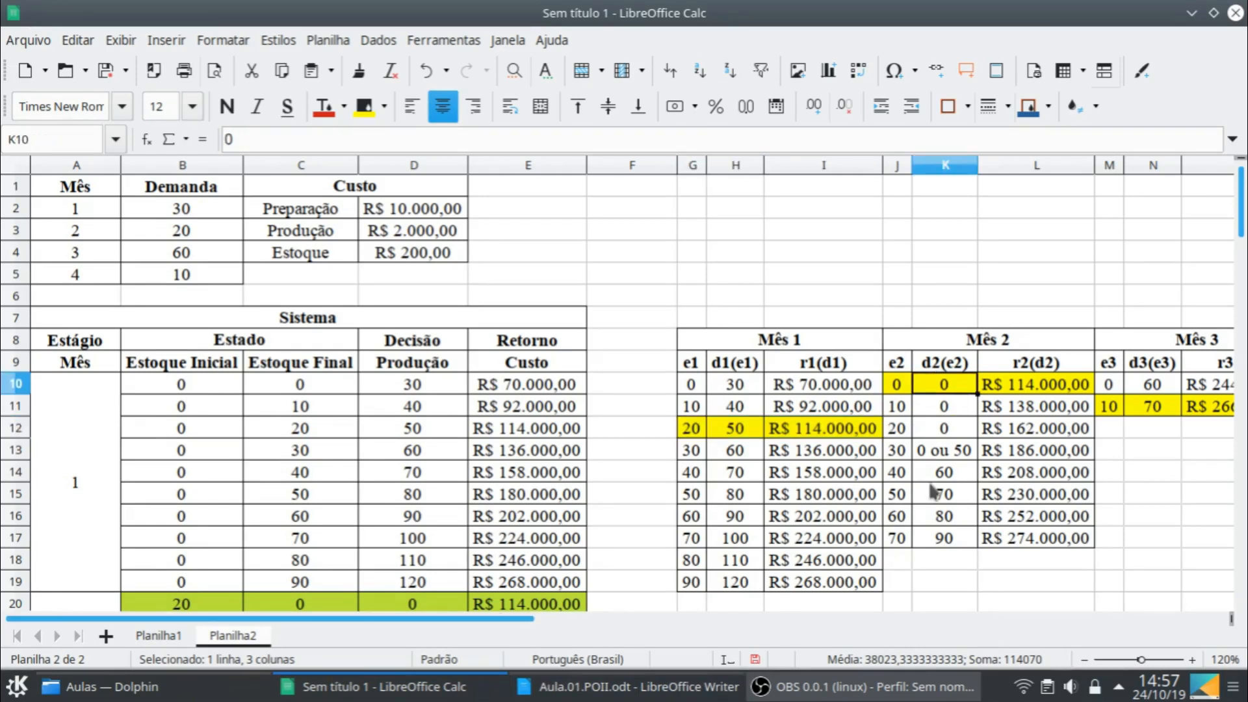
left_click_drag(505, 620, 647, 621)
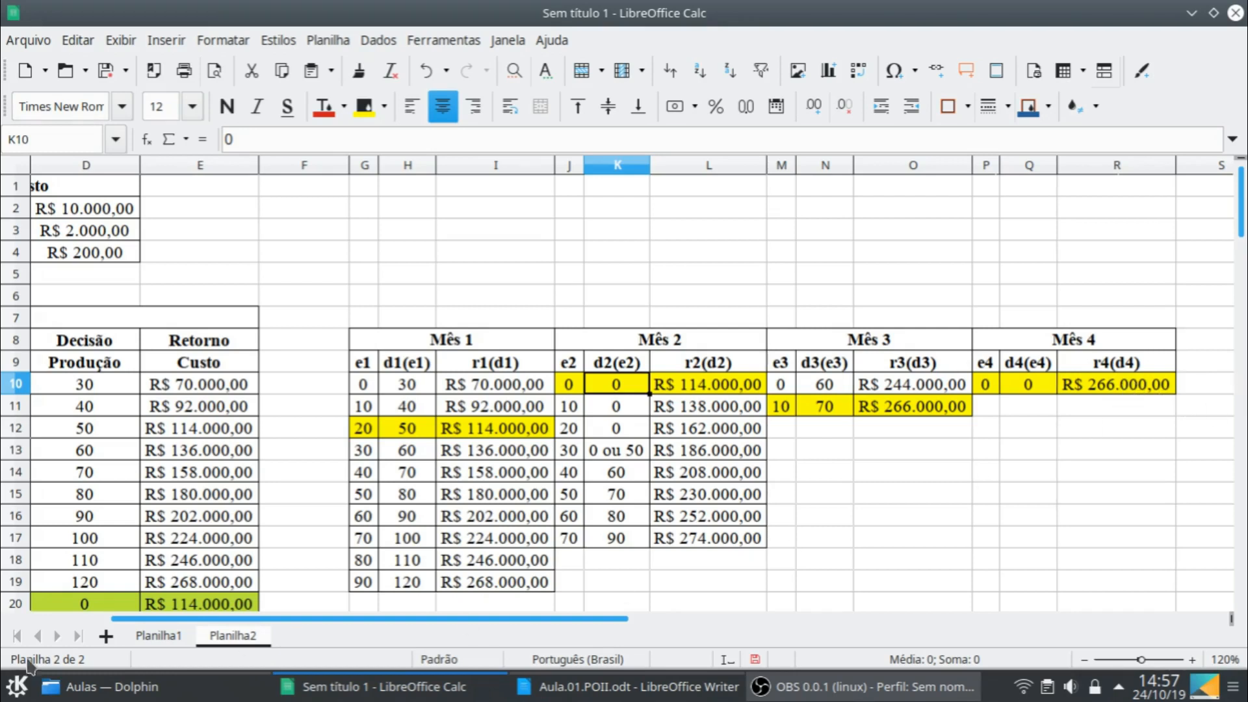
left_click(156, 636)
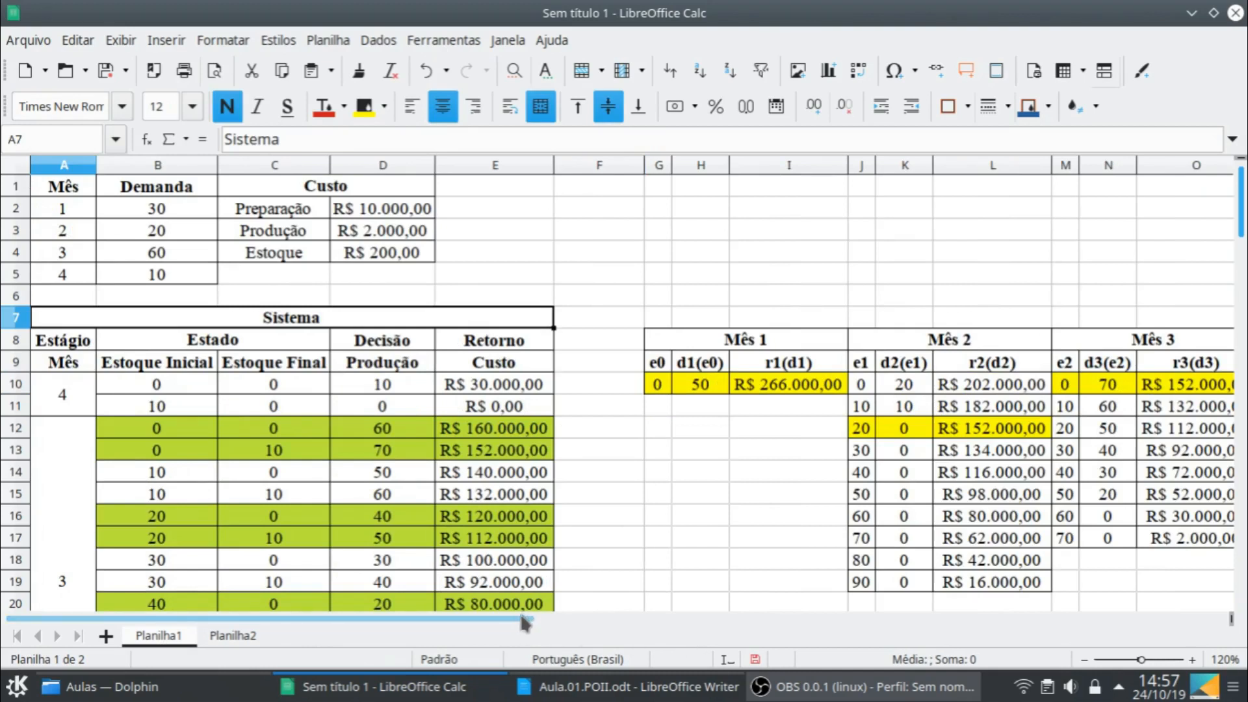
left_click_drag(525, 621, 668, 606)
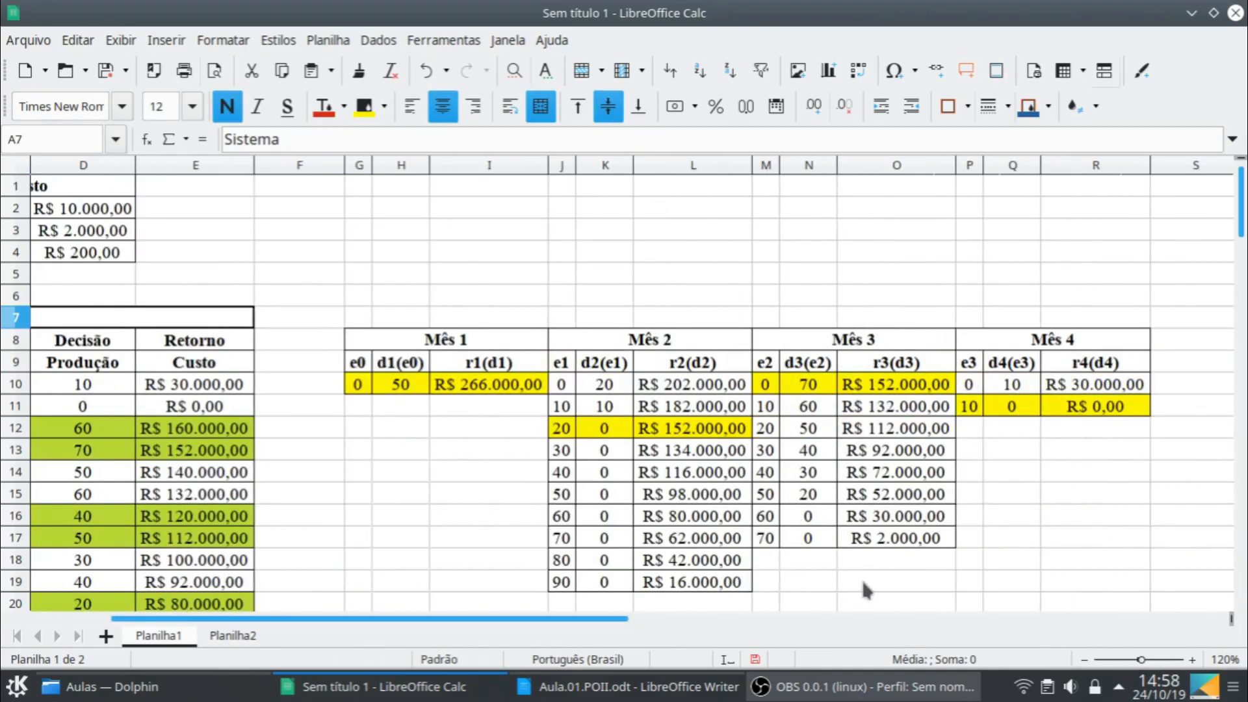
left_click(224, 636)
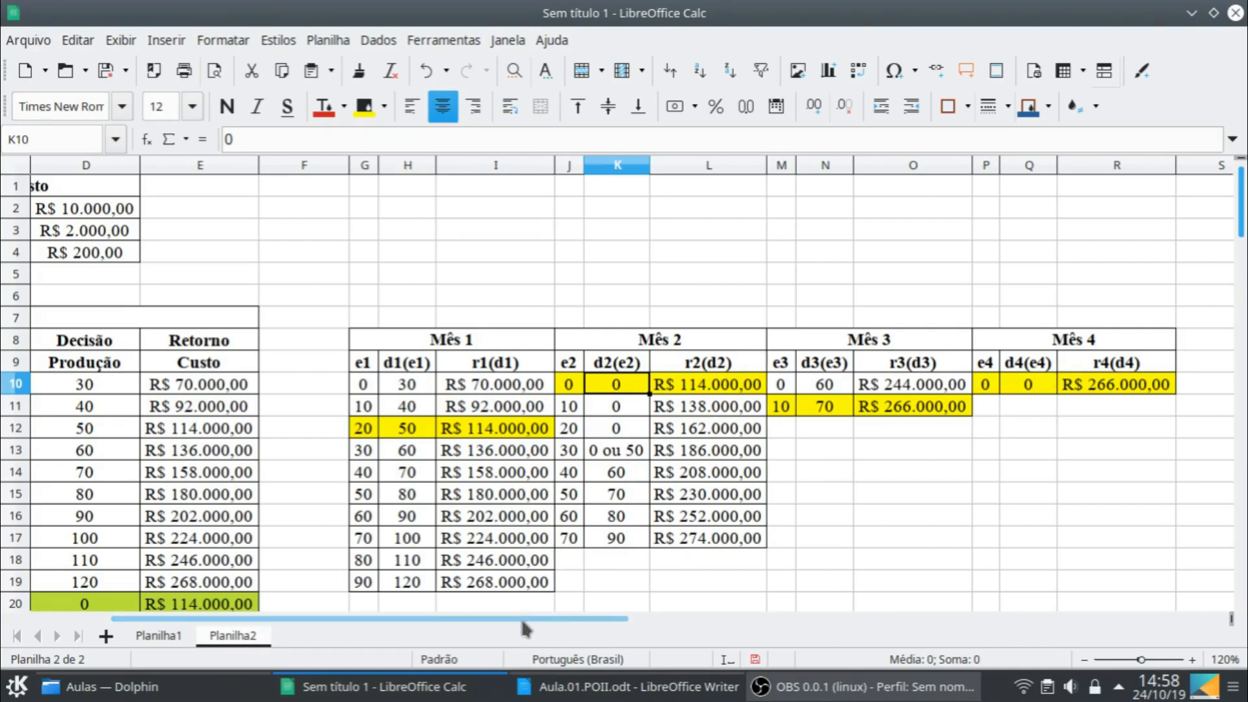
left_click(158, 636)
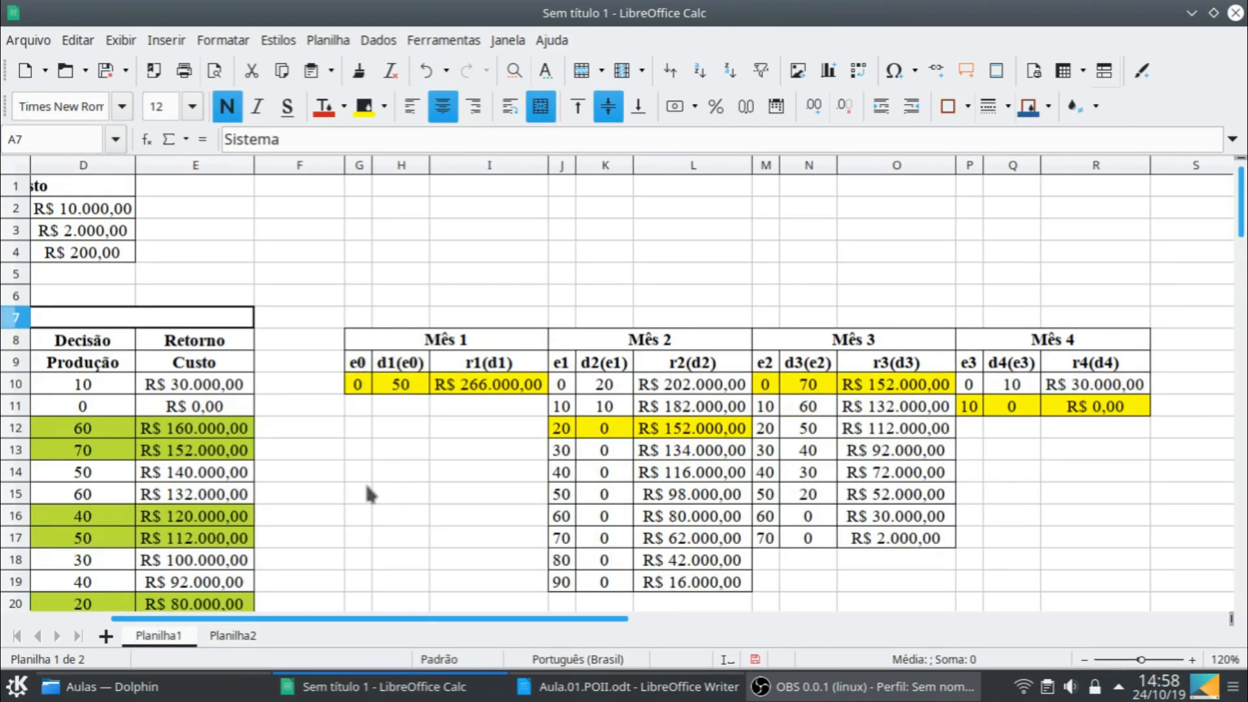
left_click(233, 636)
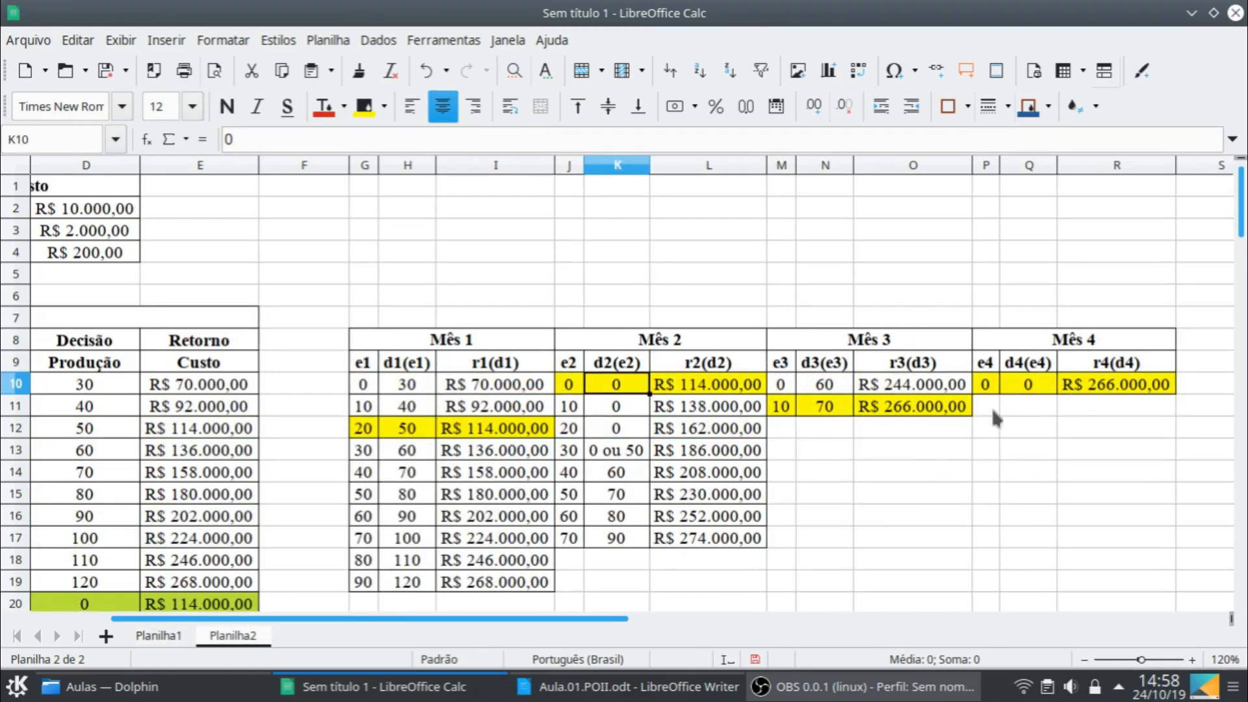
left_click(858, 686)
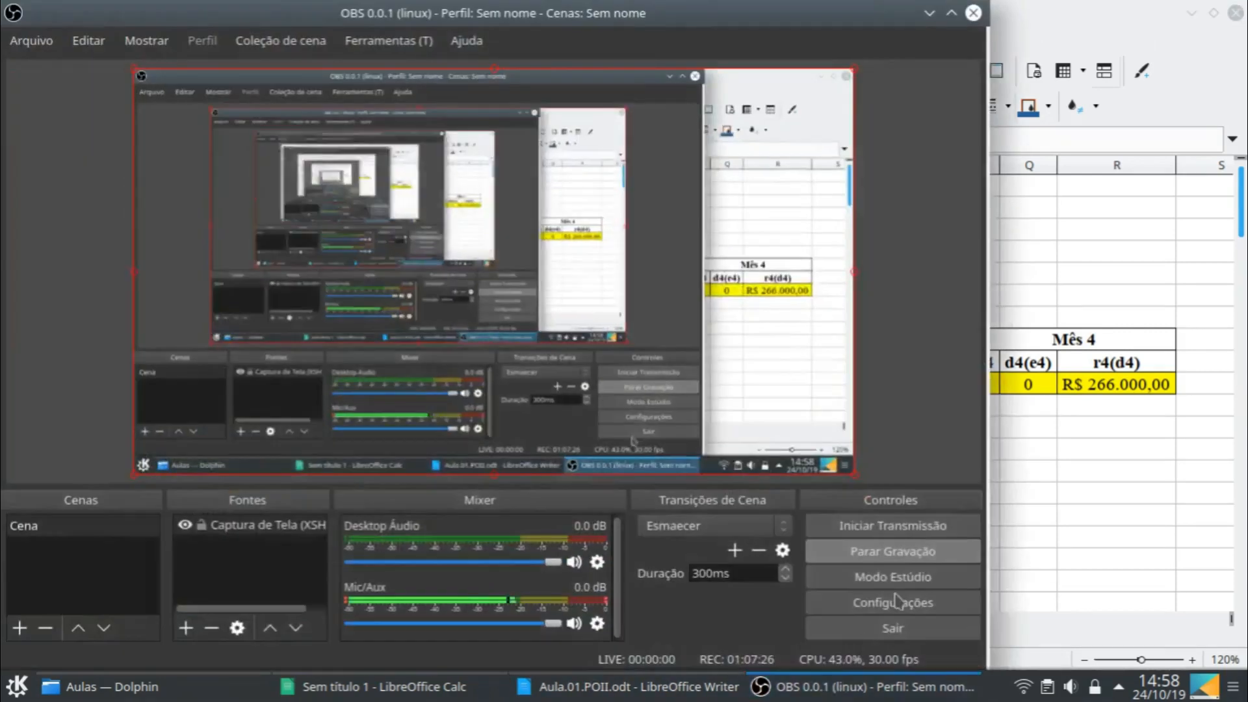